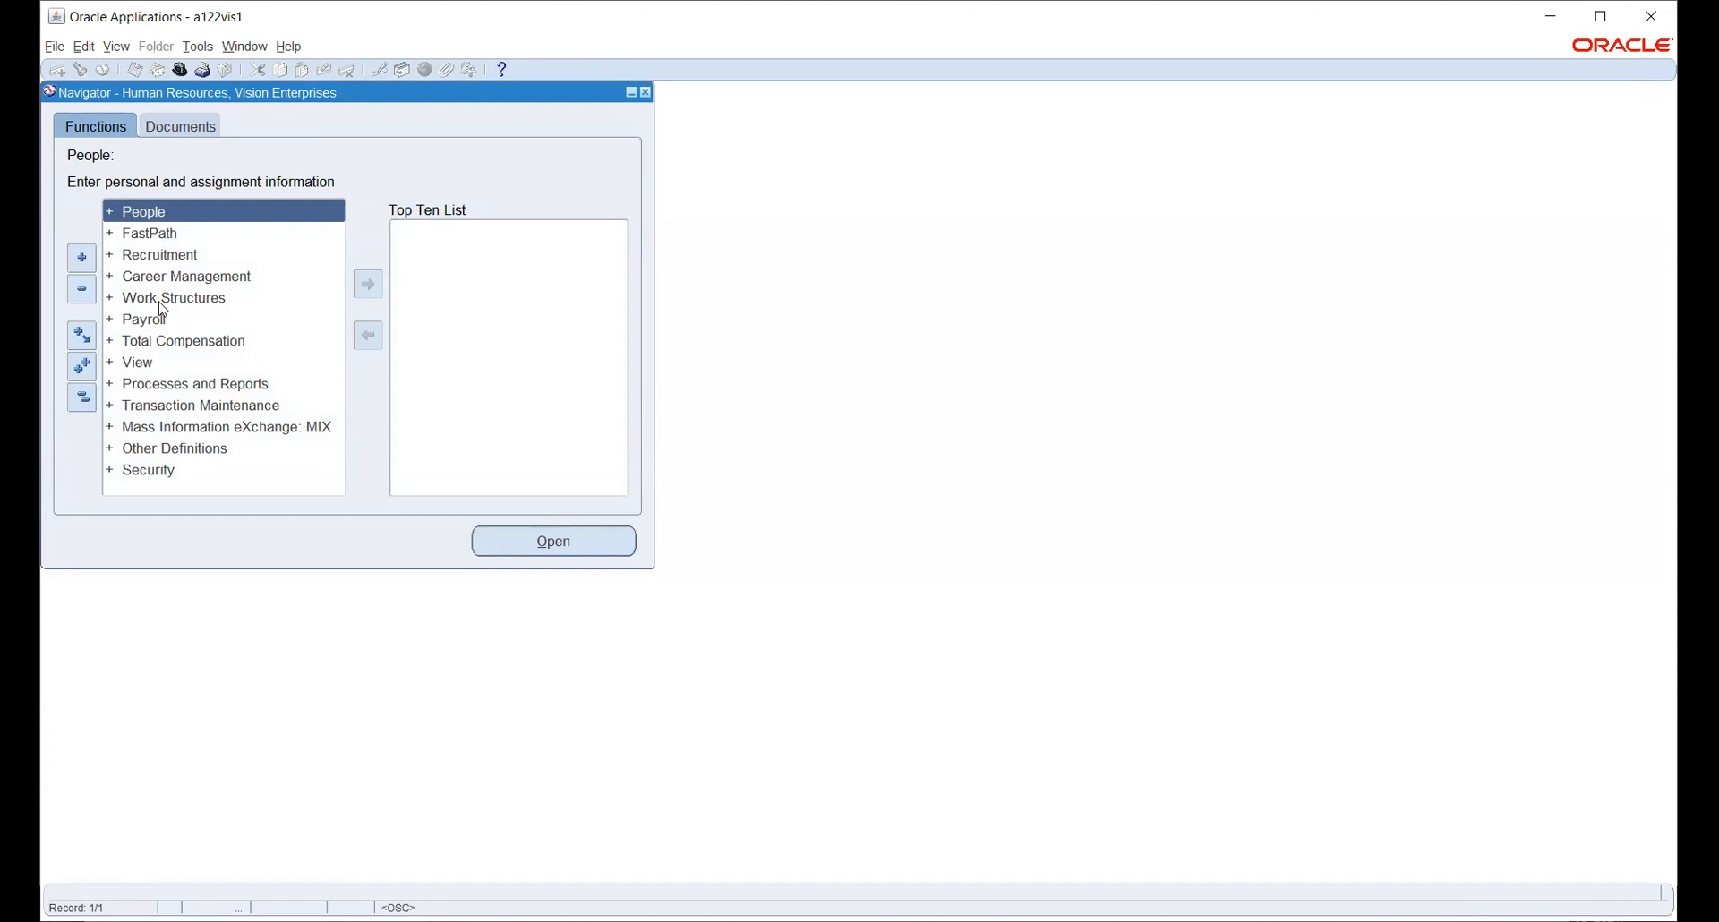
- Find the HW_INV organization from Work Structures > Organization > Description by searching 'hw'
{"action": "double_click", "coordinate": [159, 303]}
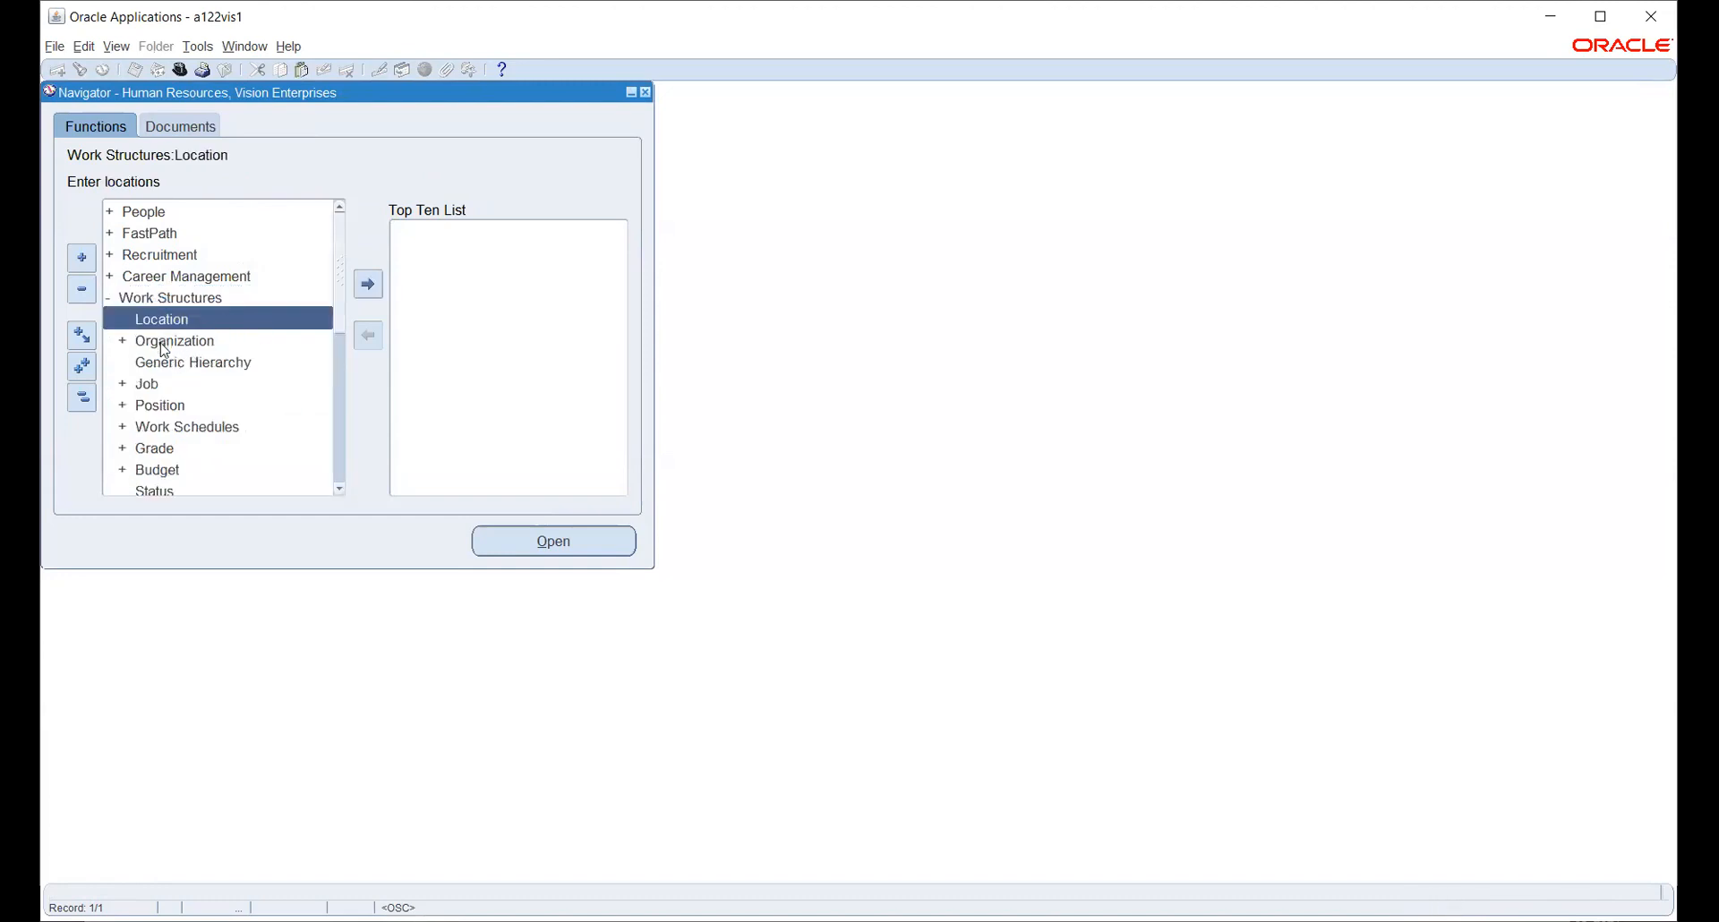
{"action": "double_click", "coordinate": [164, 349]}
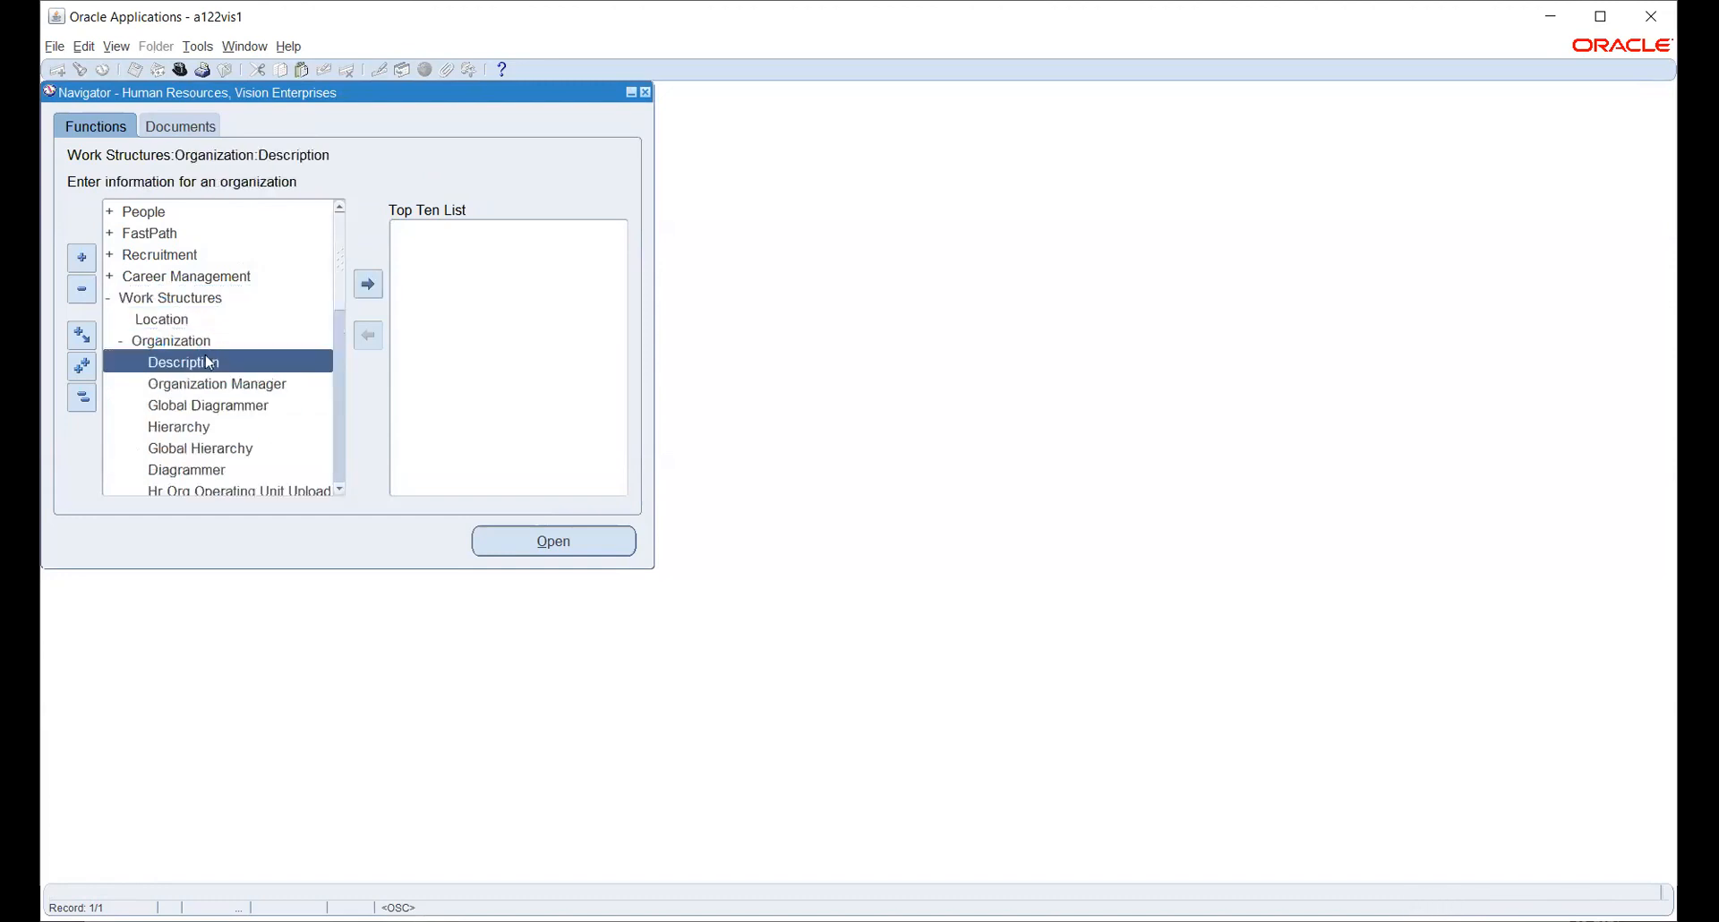
{"action": "double_click", "coordinate": [188, 362]}
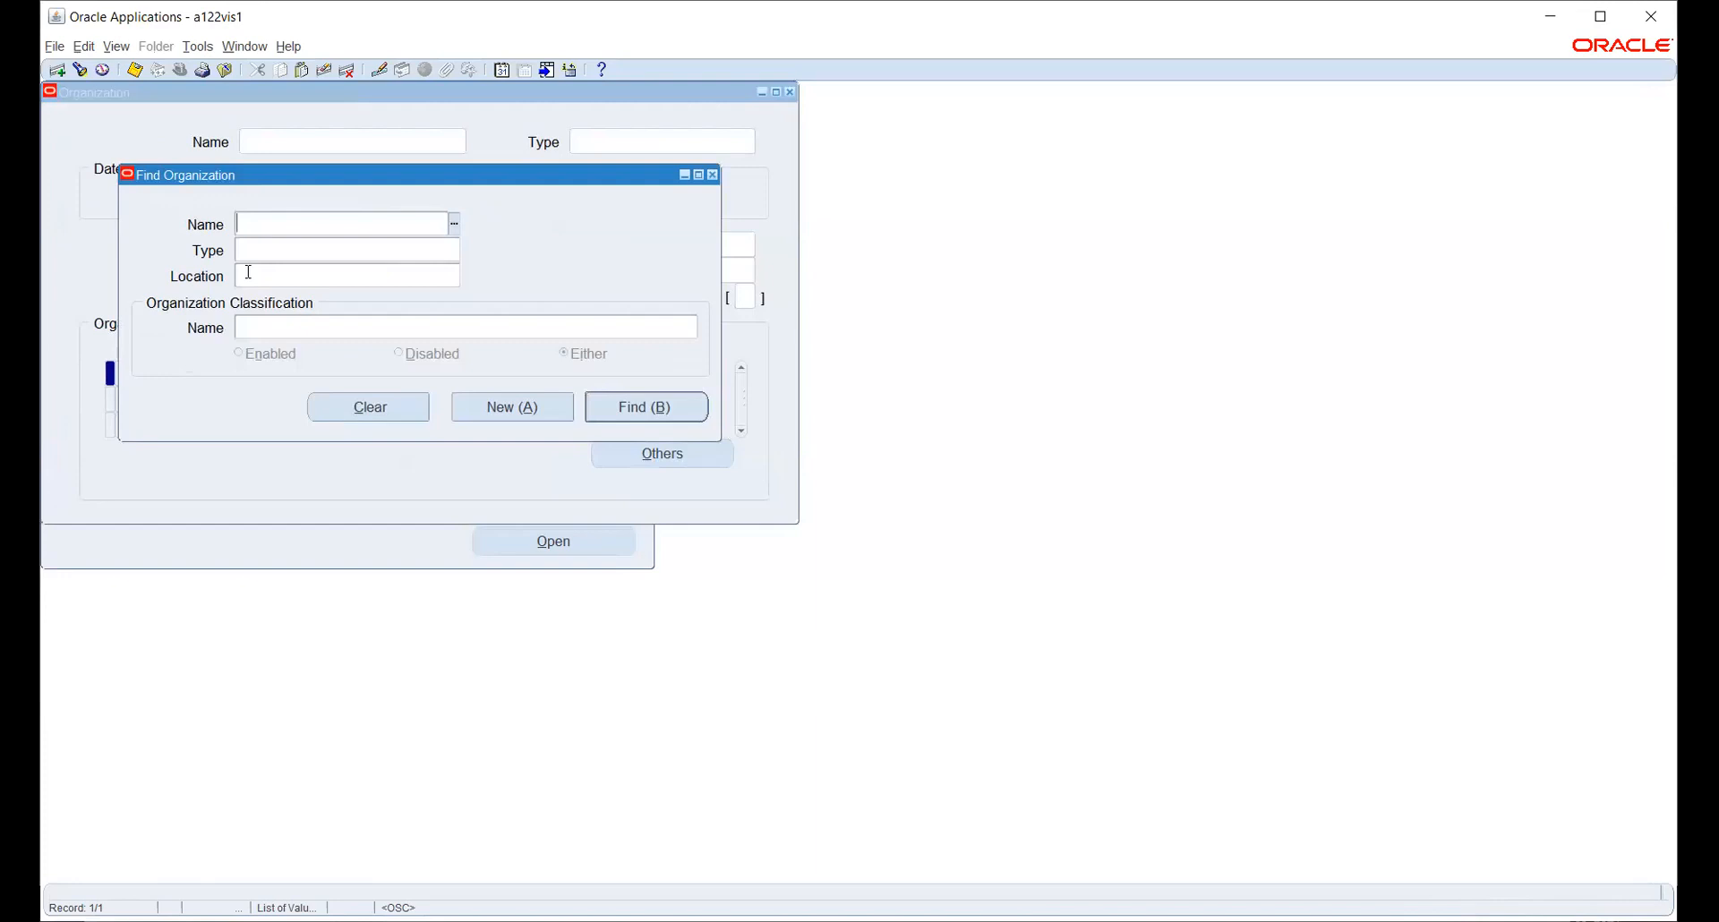
{"action": "type", "text": "hw"}
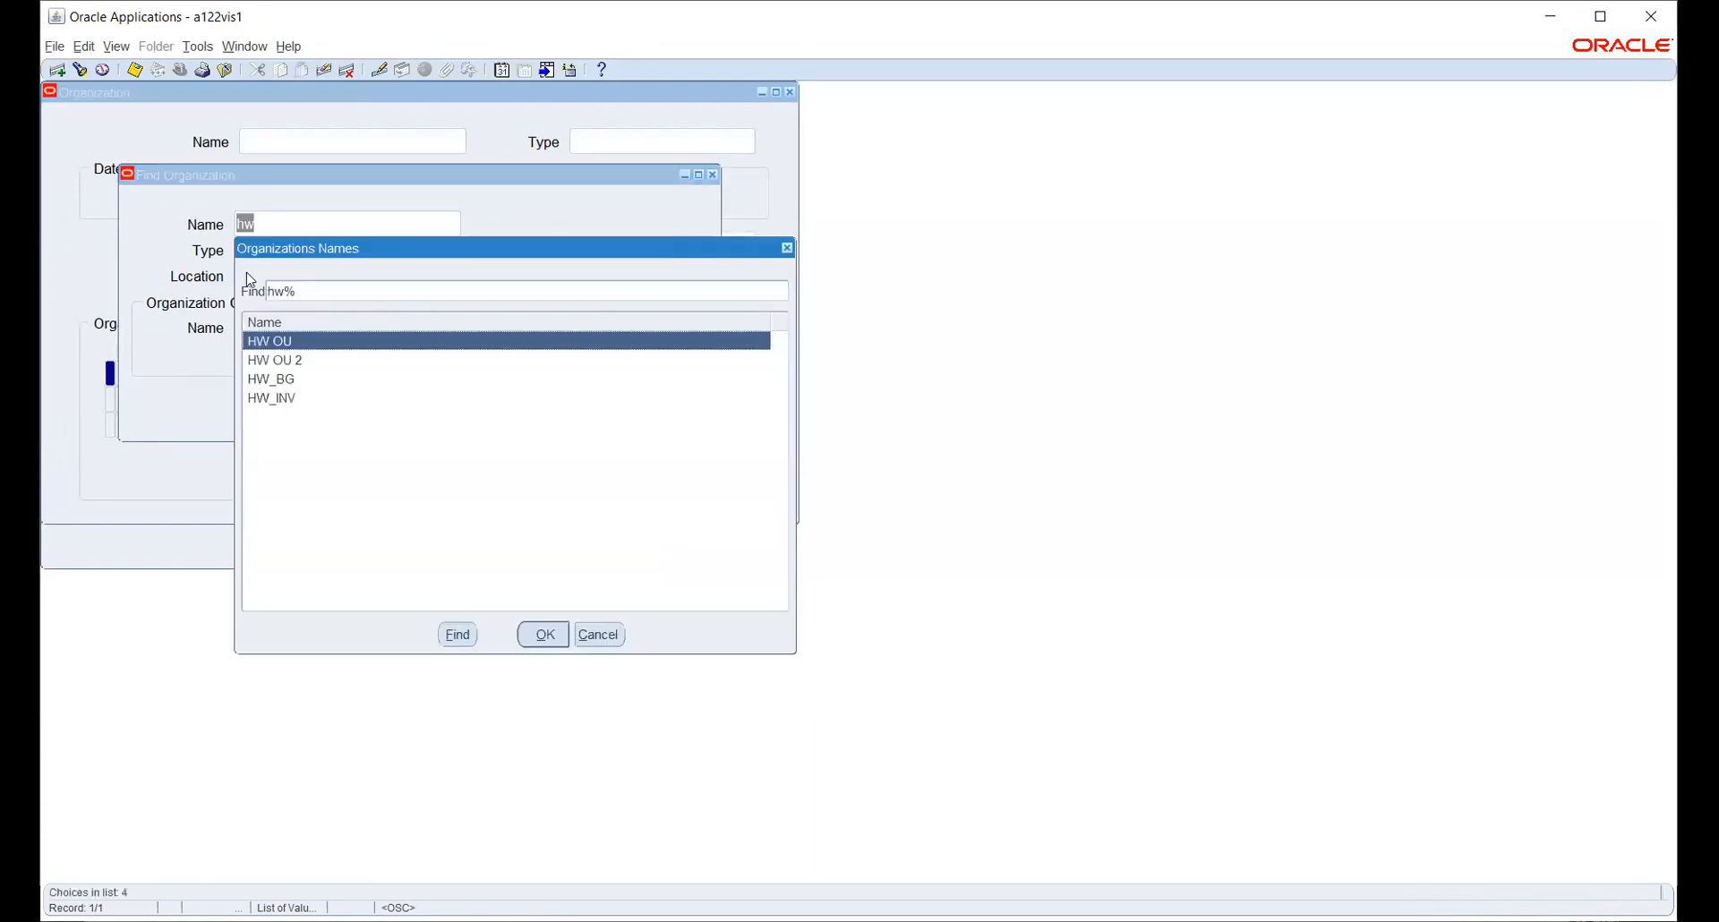
{"action": "key", "text": "Down"}
{"action": "key", "text": "Down"}
{"action": "key", "text": "Down"}
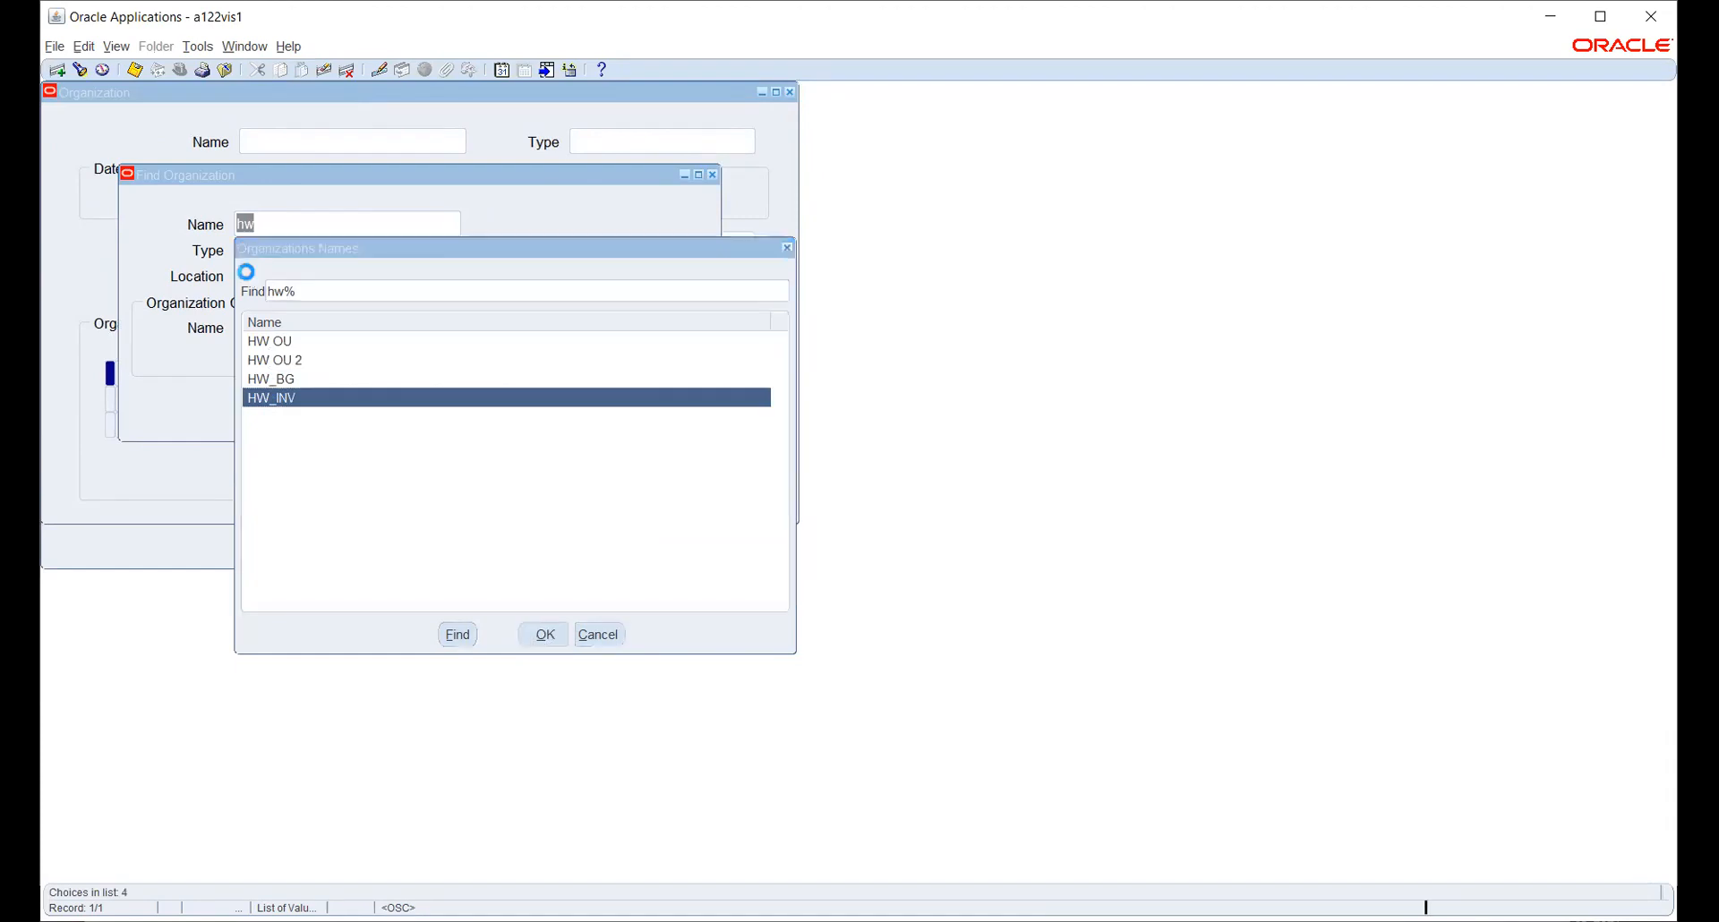
{"action": "key", "text": "Return"}
{"action": "left_click", "coordinate": [645, 407]}
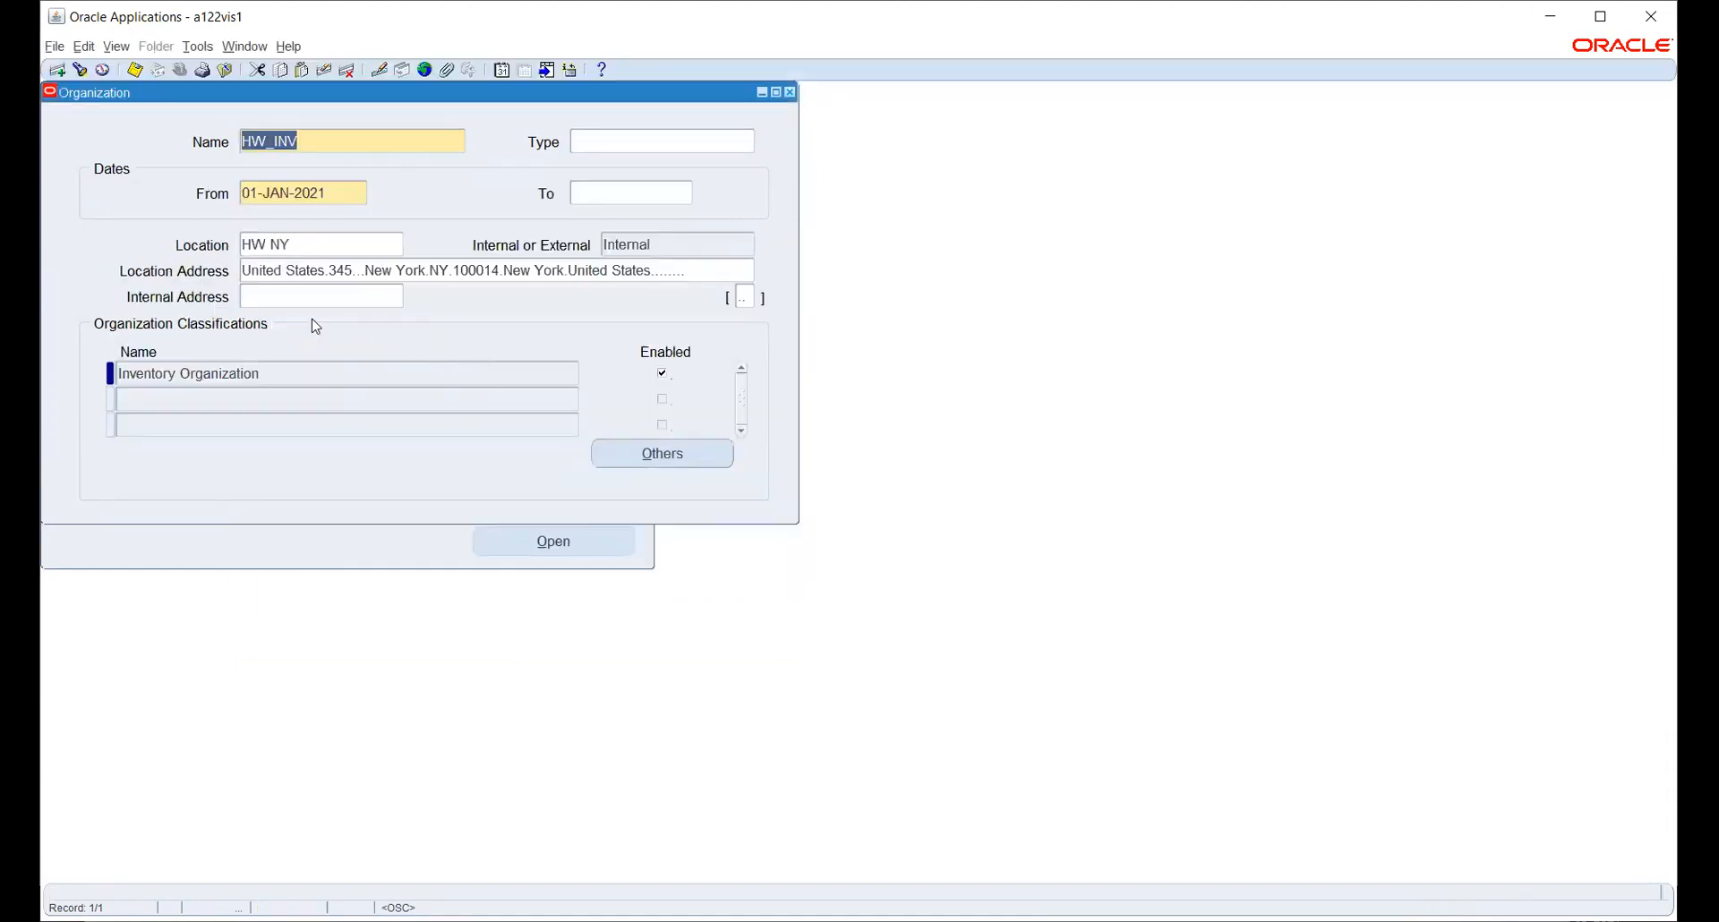
- Review HW_INV's Accounting Information, then open its Inventory Information organization parameters
{"action": "left_click", "coordinate": [700, 452]}
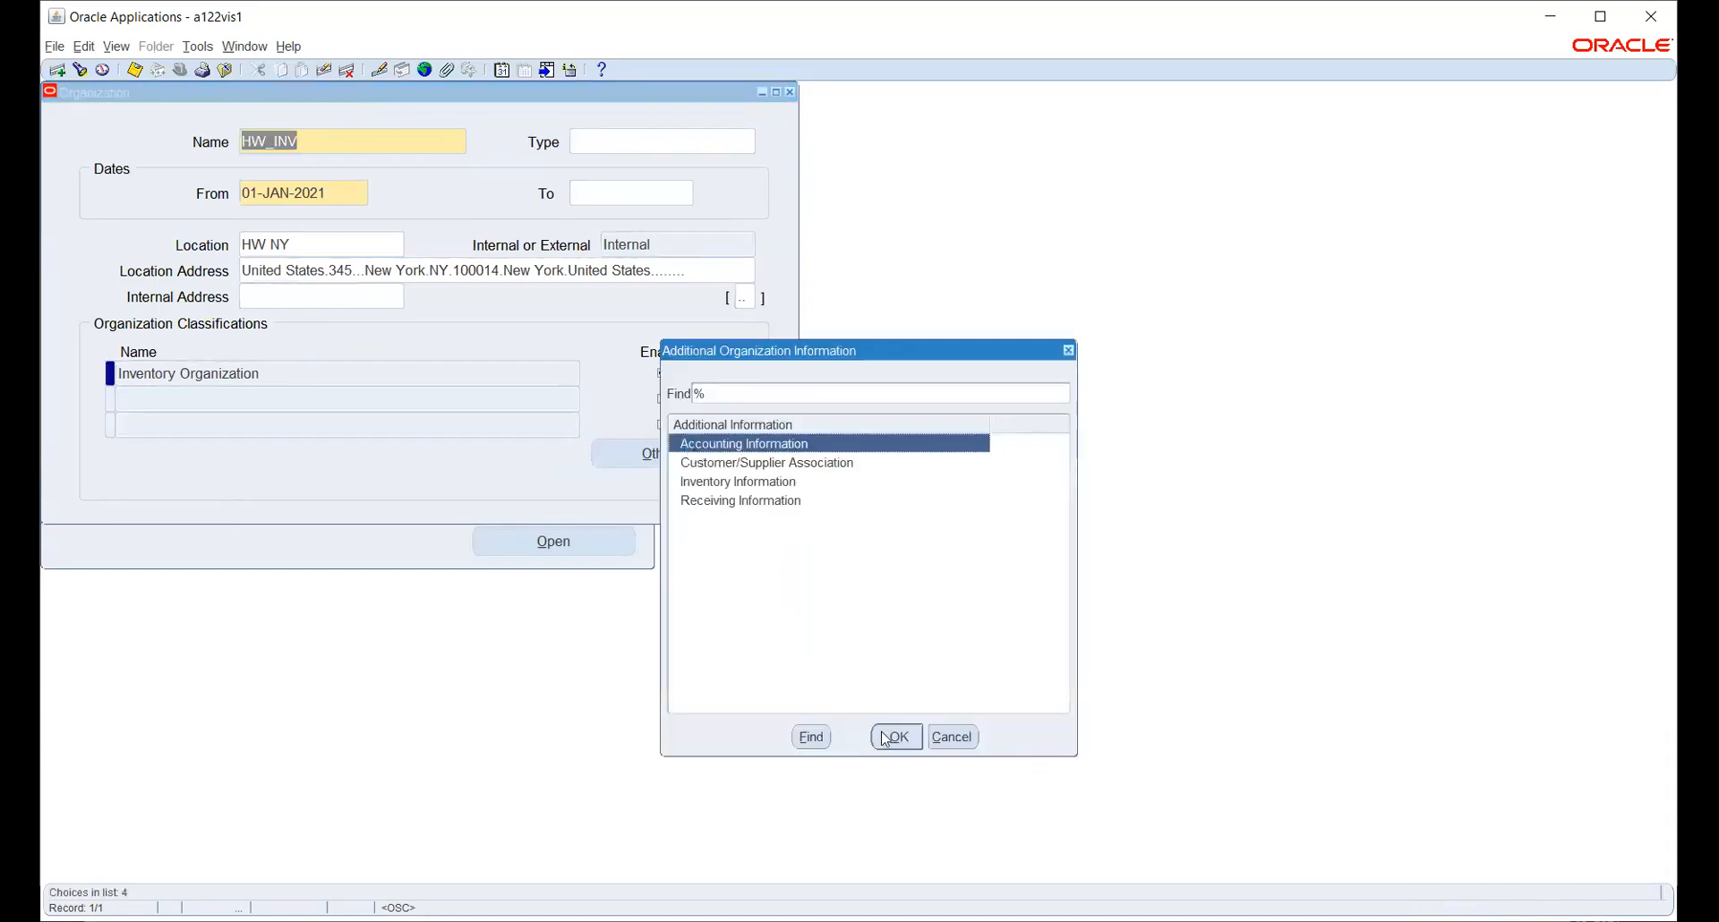
{"action": "left_click", "coordinate": [884, 737]}
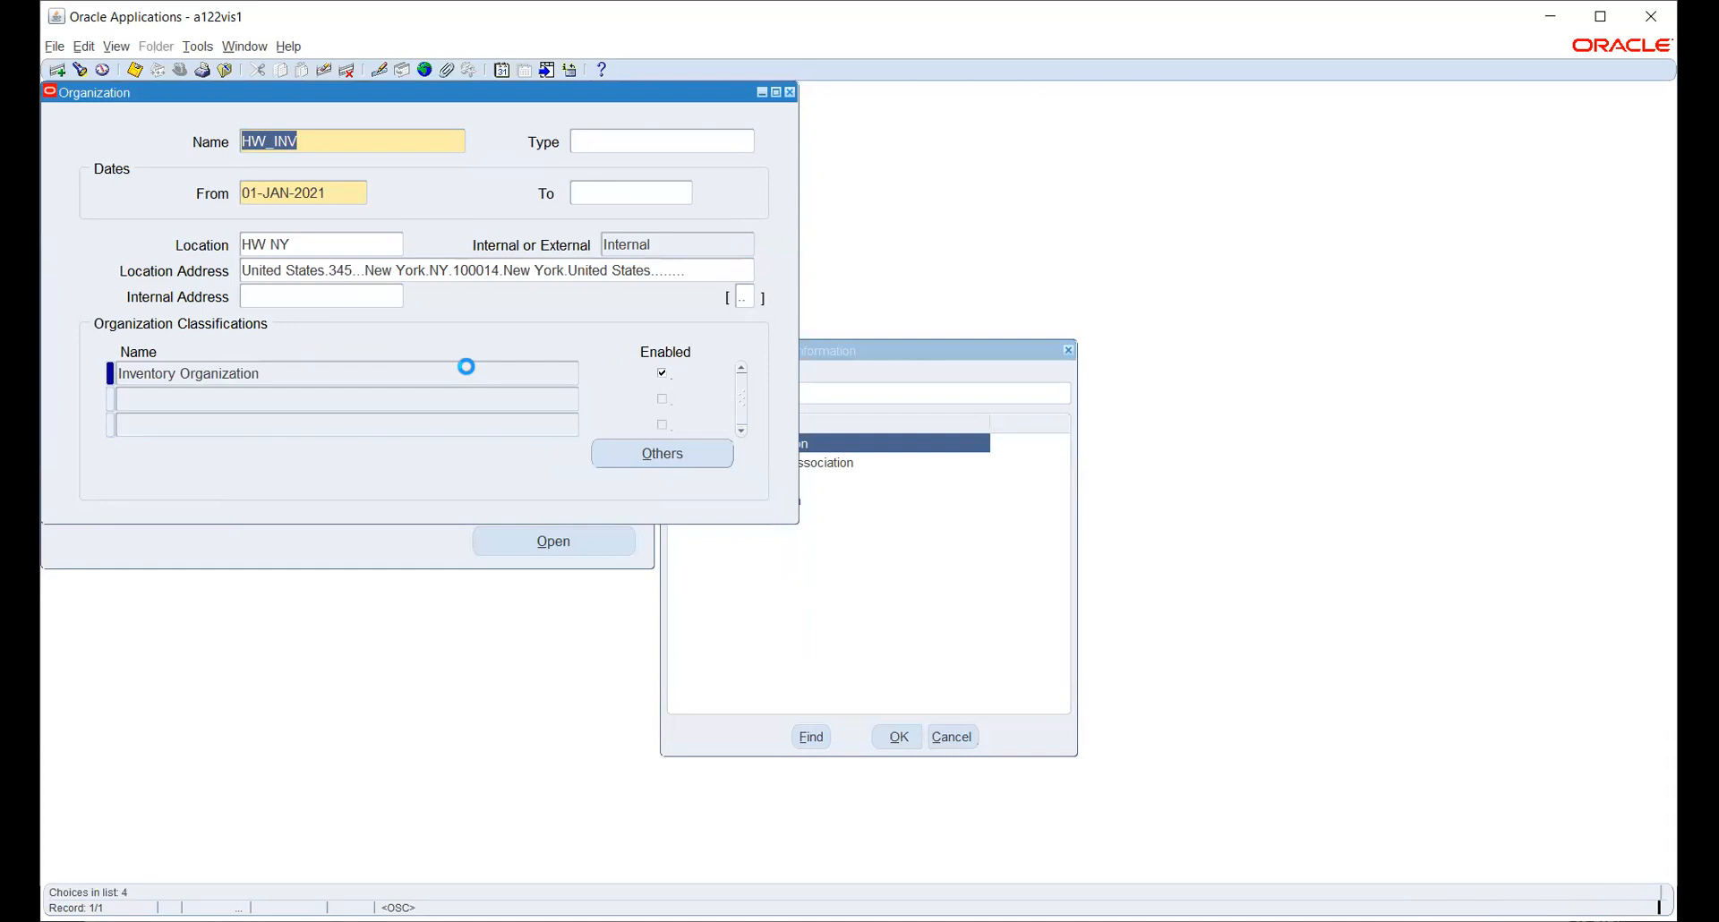
{"action": "left_click", "coordinate": [612, 225]}
{"action": "left_click", "coordinate": [670, 467]}
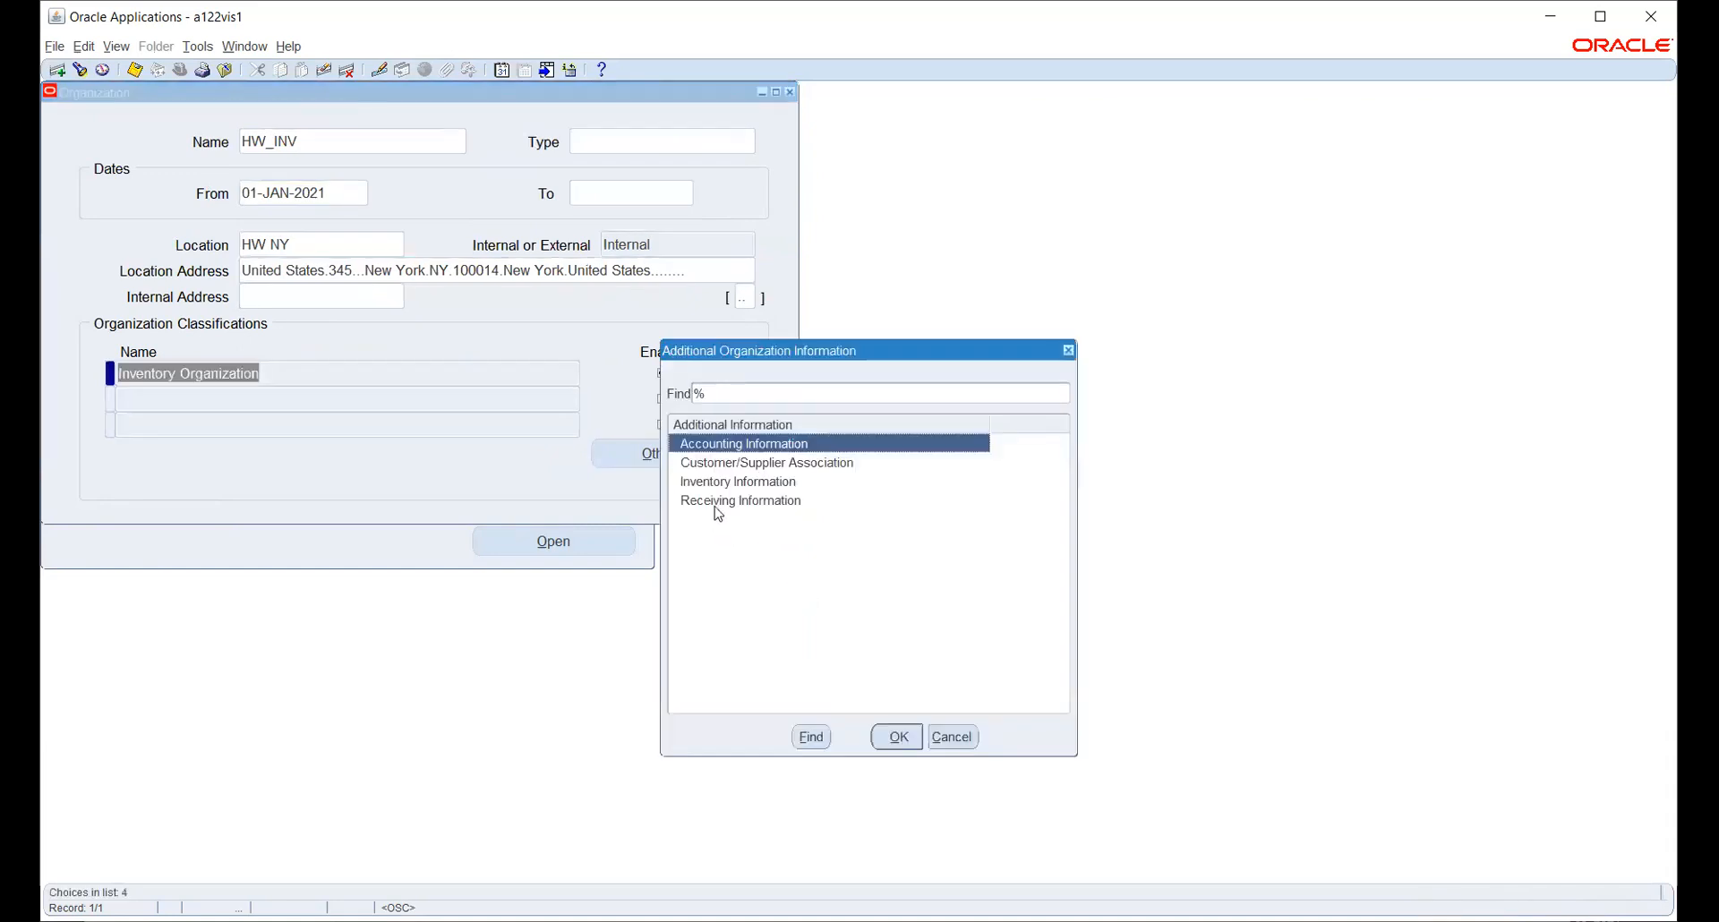
{"action": "left_click", "coordinate": [714, 483]}
{"action": "left_click", "coordinate": [895, 737]}
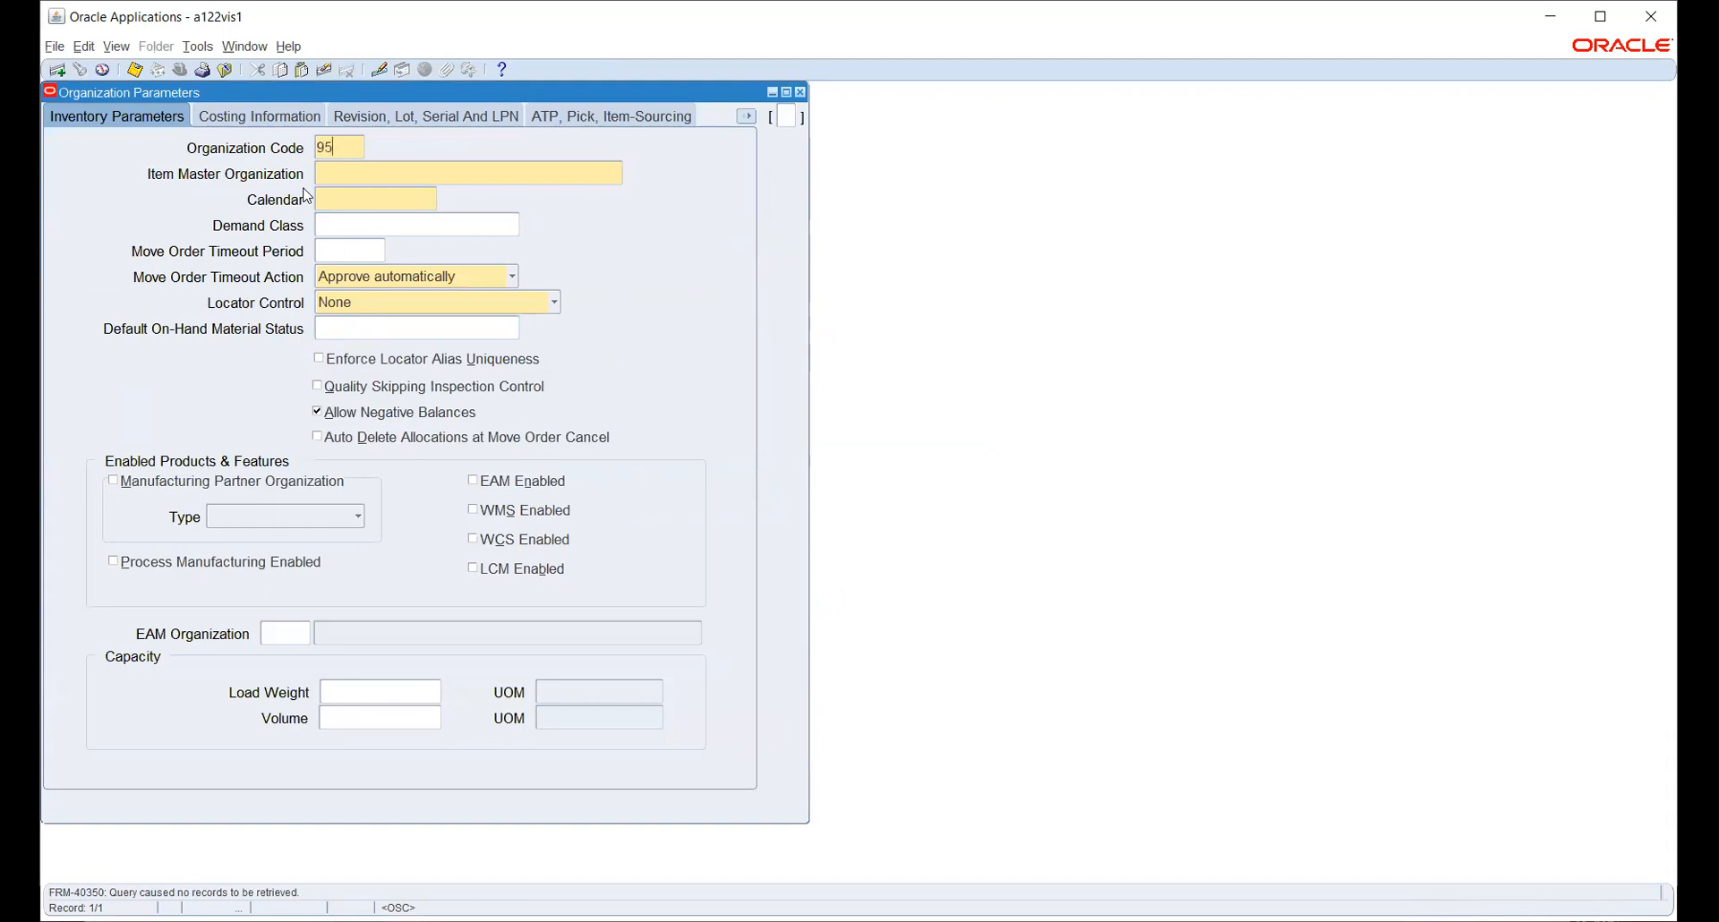
- Enter organization code 954, item master HW_INV and calendar AAT WDC, then show Costing Information
{"action": "key", "text": "Tab"}
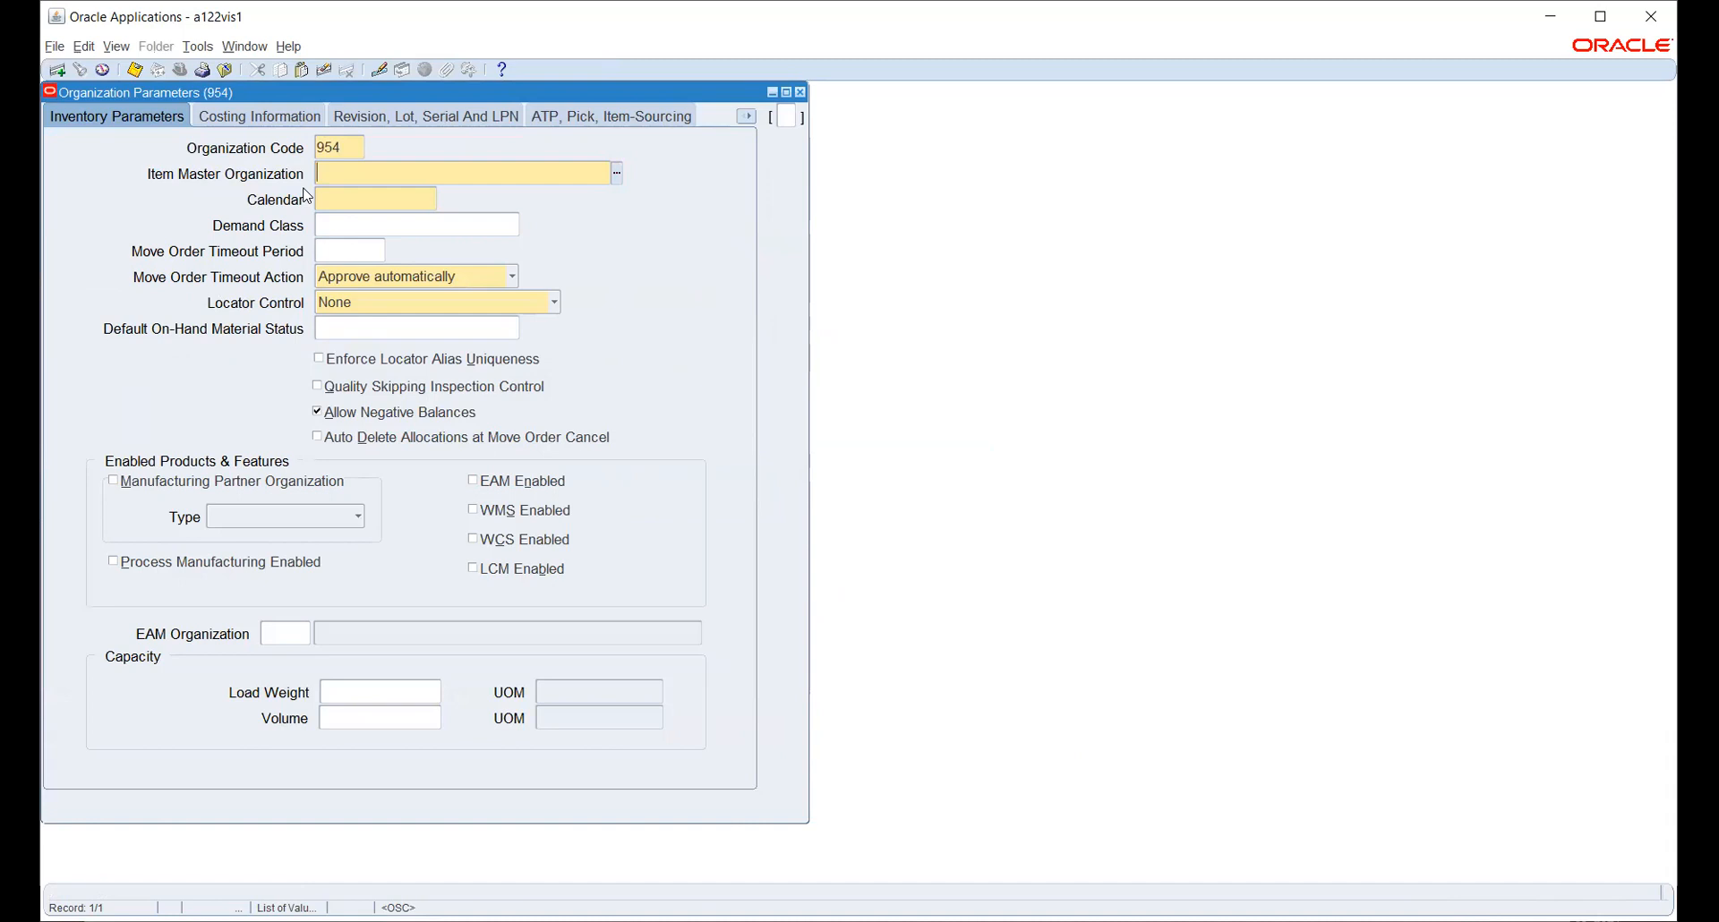
{"action": "type", "text": "hw"}
{"action": "key", "text": "Tab"}
{"action": "key", "text": "ctrl+l"}
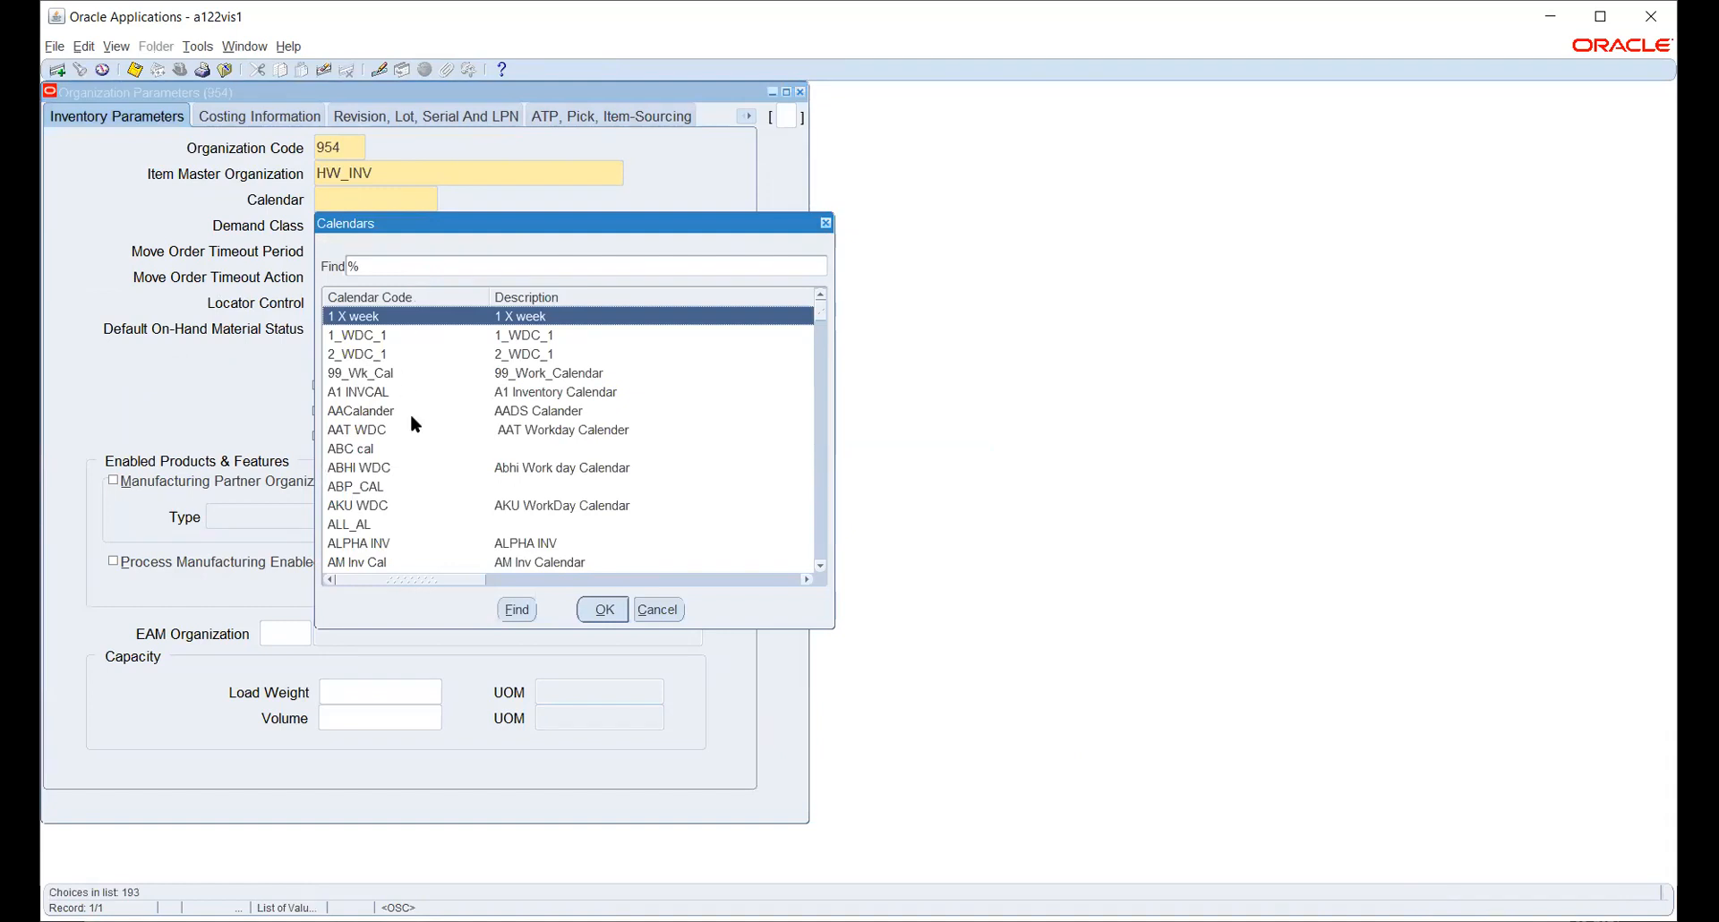
{"action": "left_click", "coordinate": [372, 432]}
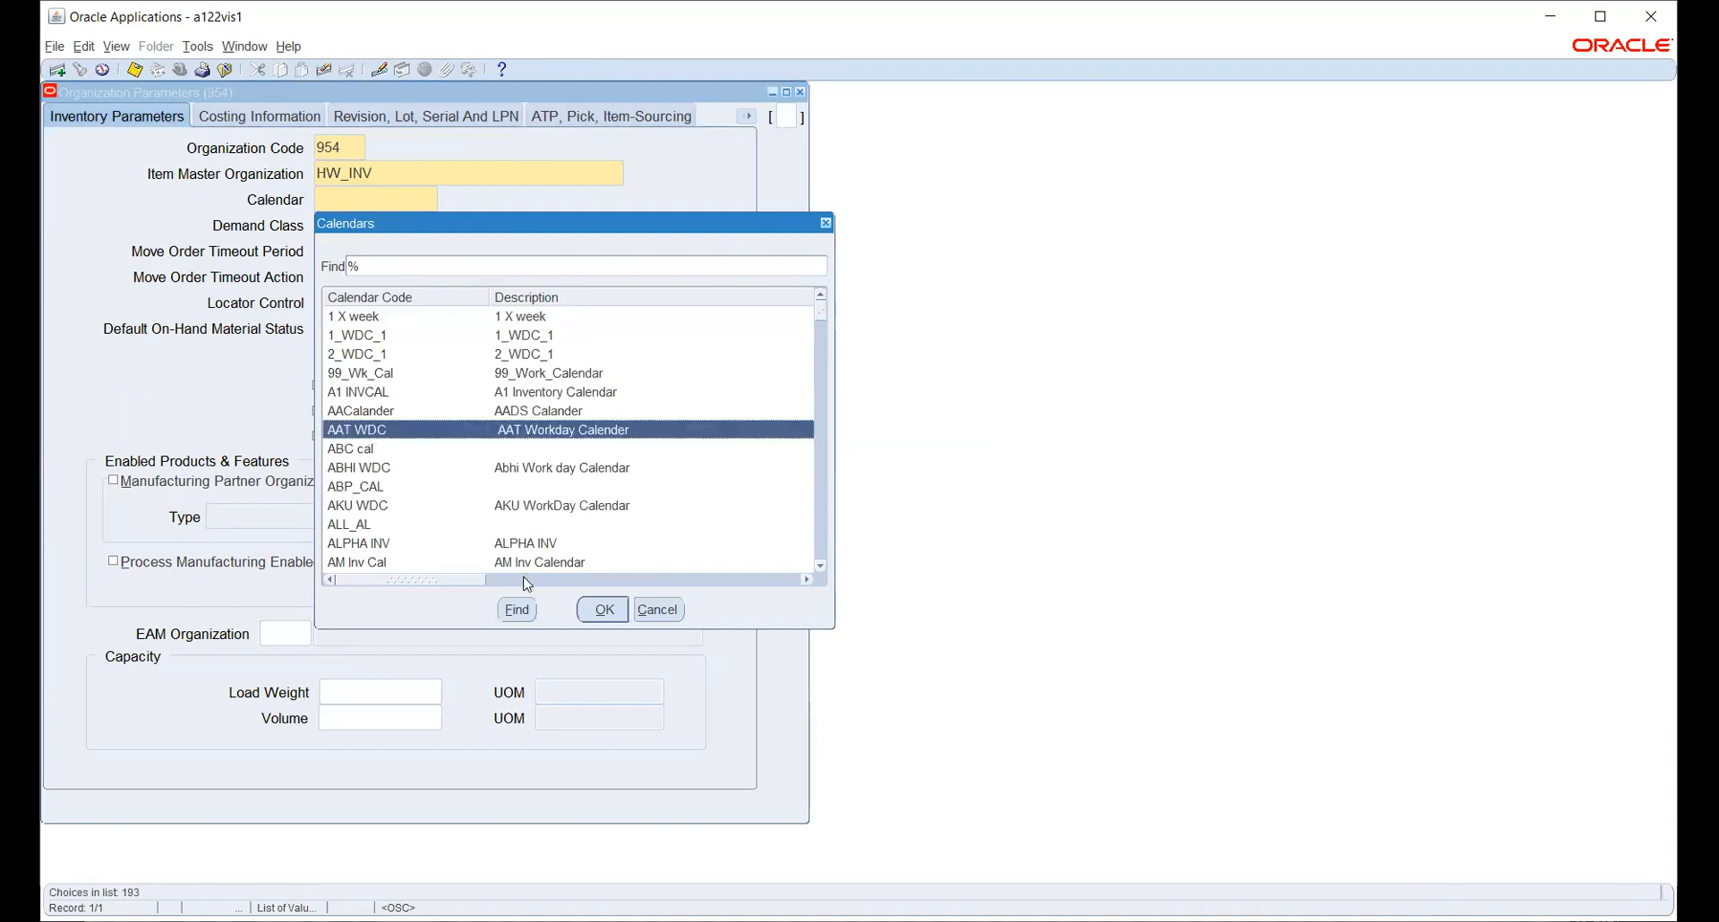
{"action": "left_click", "coordinate": [603, 610]}
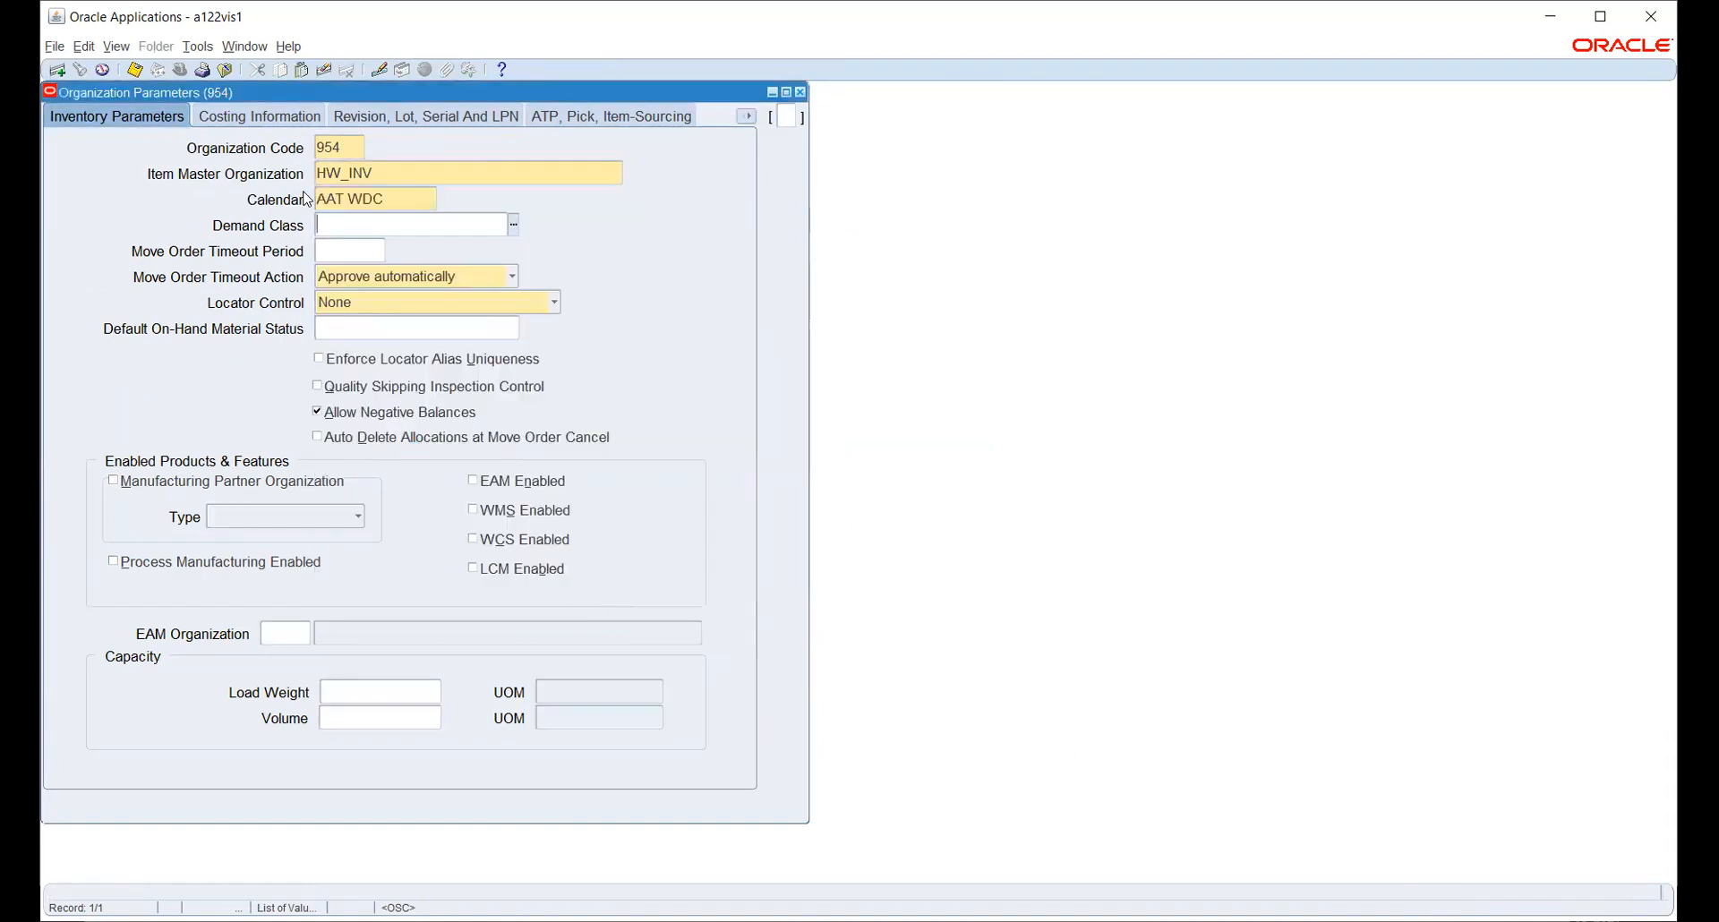
{"action": "left_click", "coordinate": [246, 117]}
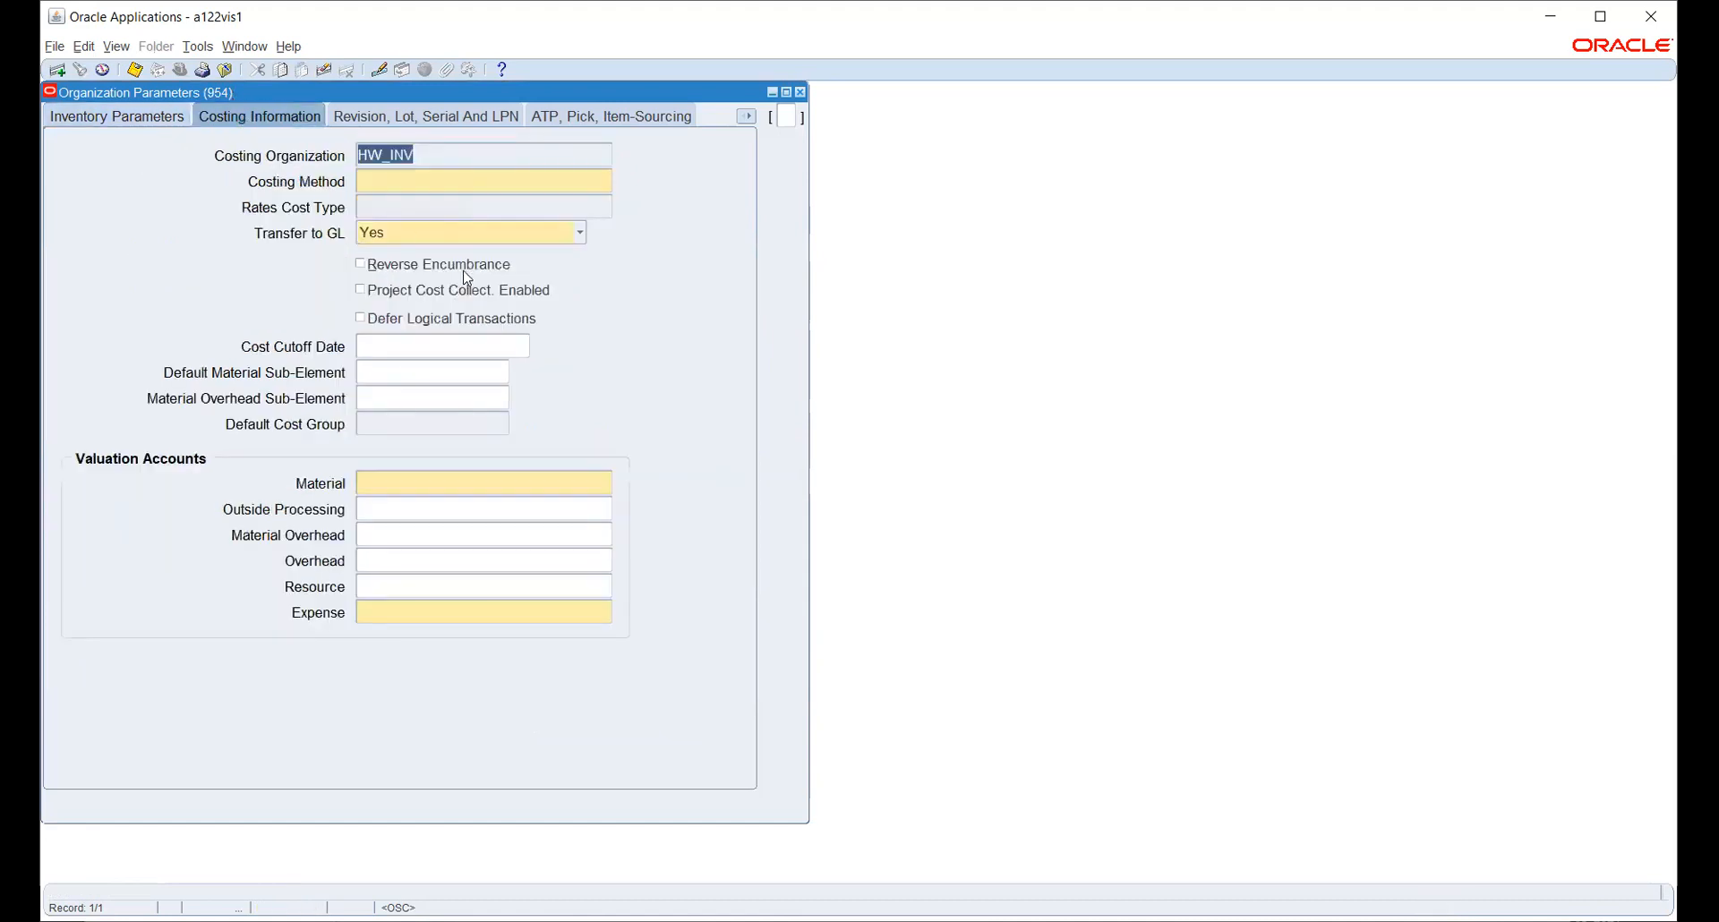
- Set costing method to Standard and start the Material account with company 100, department 200
{"action": "left_click", "coordinate": [506, 186]}
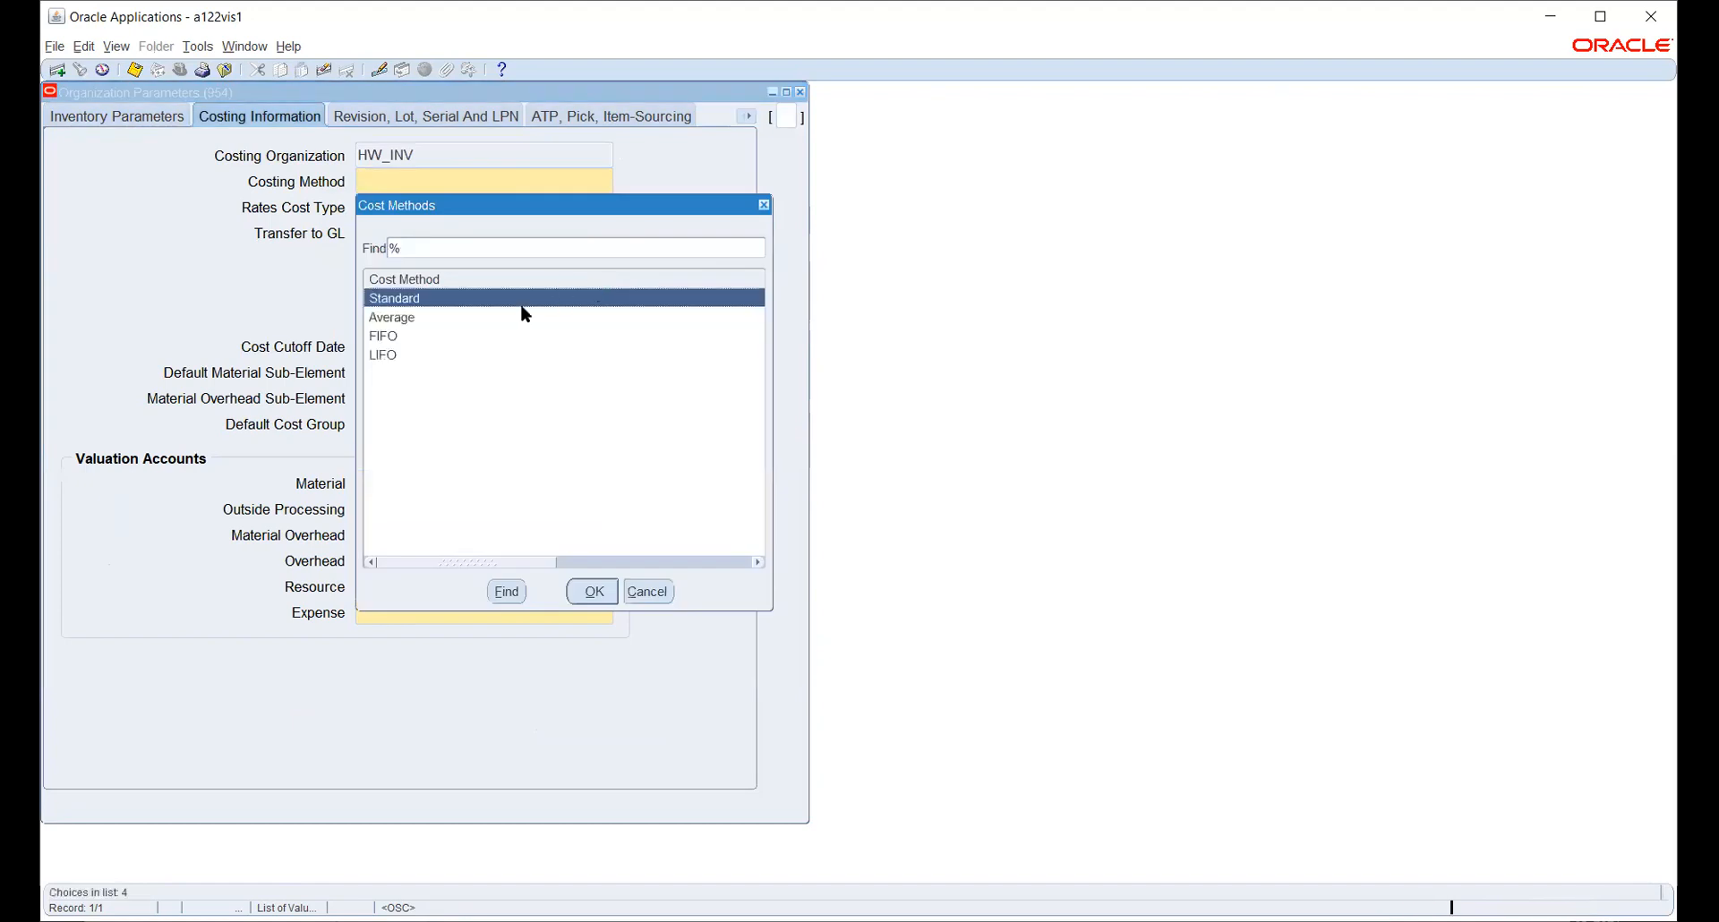
{"action": "left_click", "coordinate": [601, 604]}
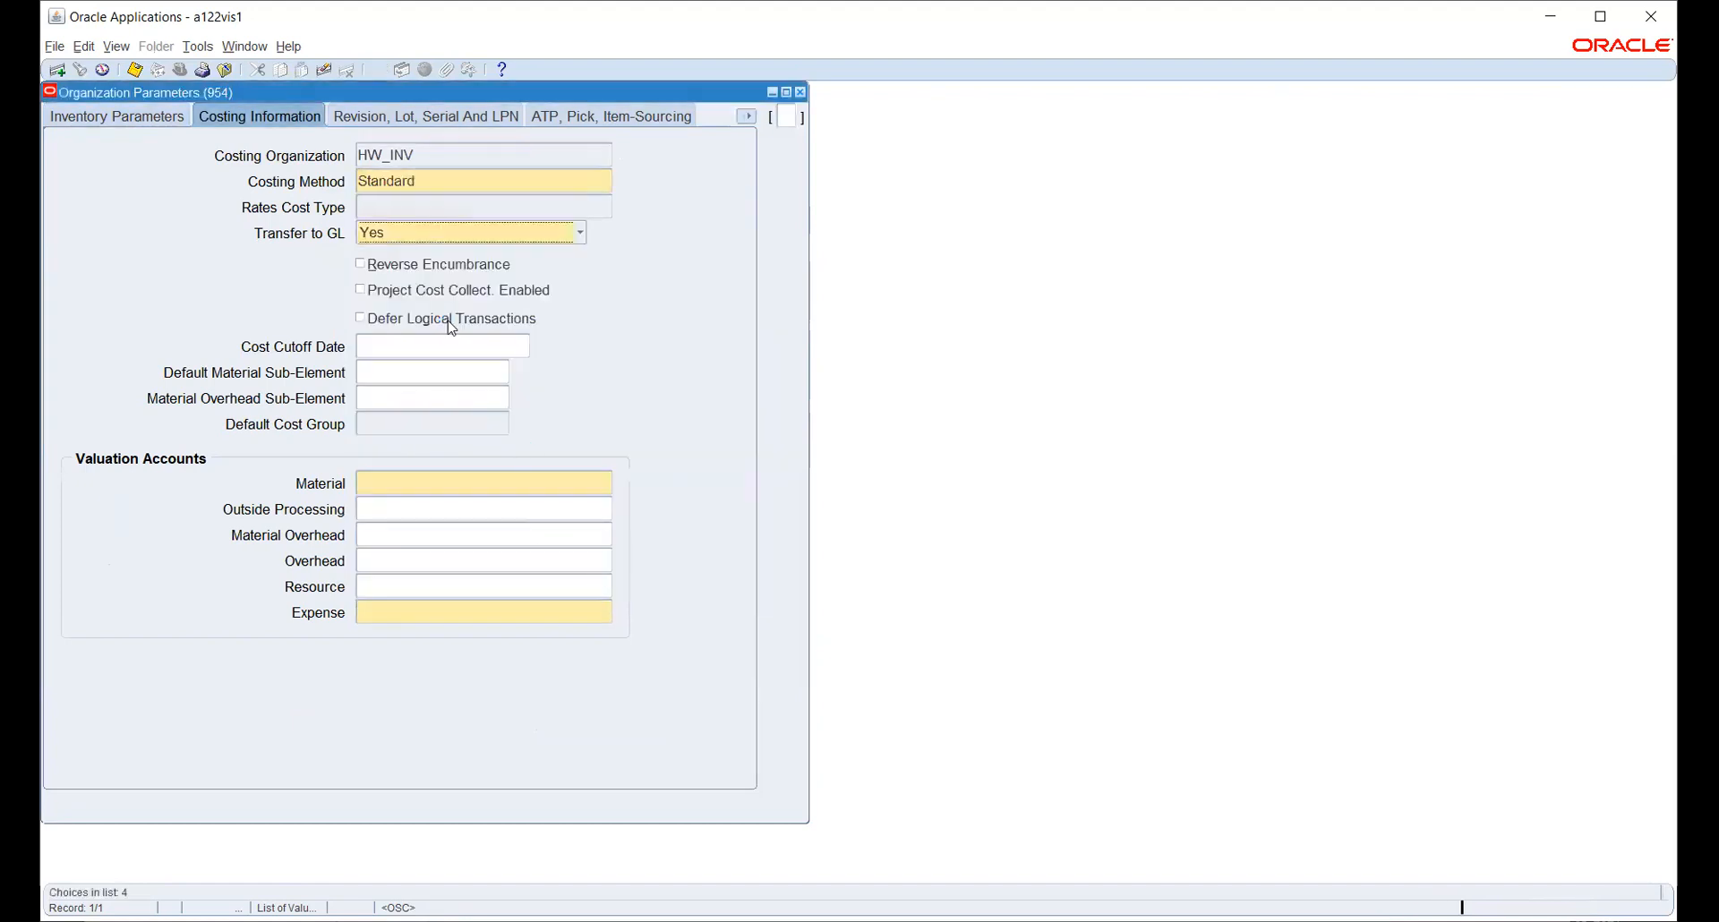
{"action": "left_click", "coordinate": [453, 484]}
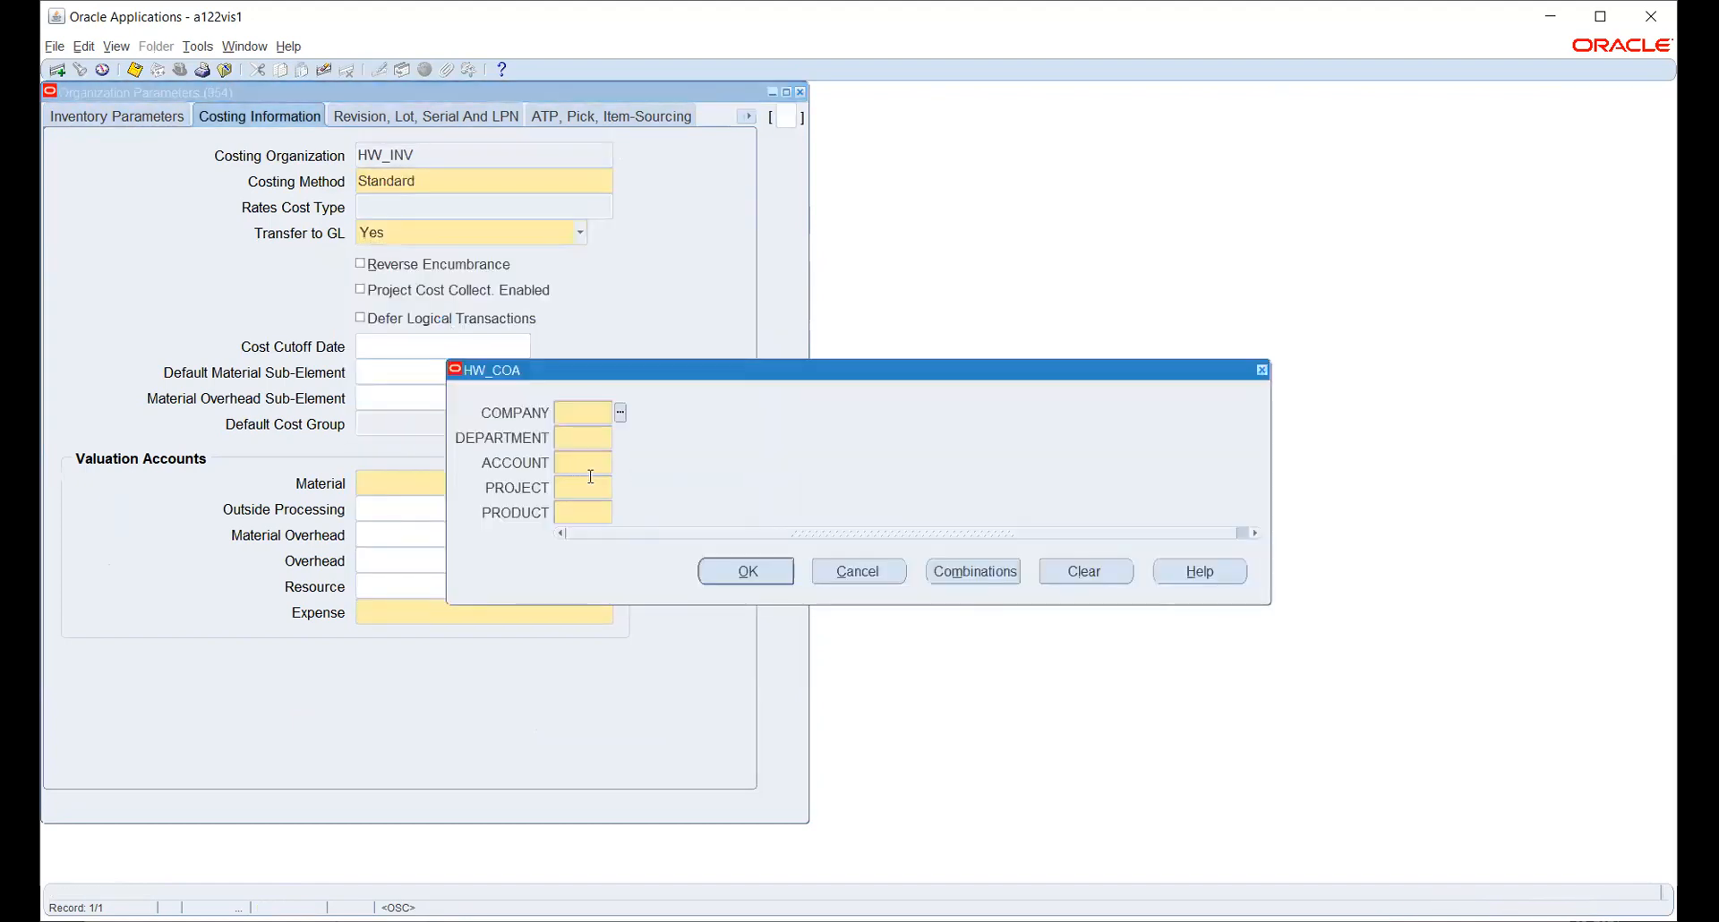
{"action": "left_click", "coordinate": [620, 413]}
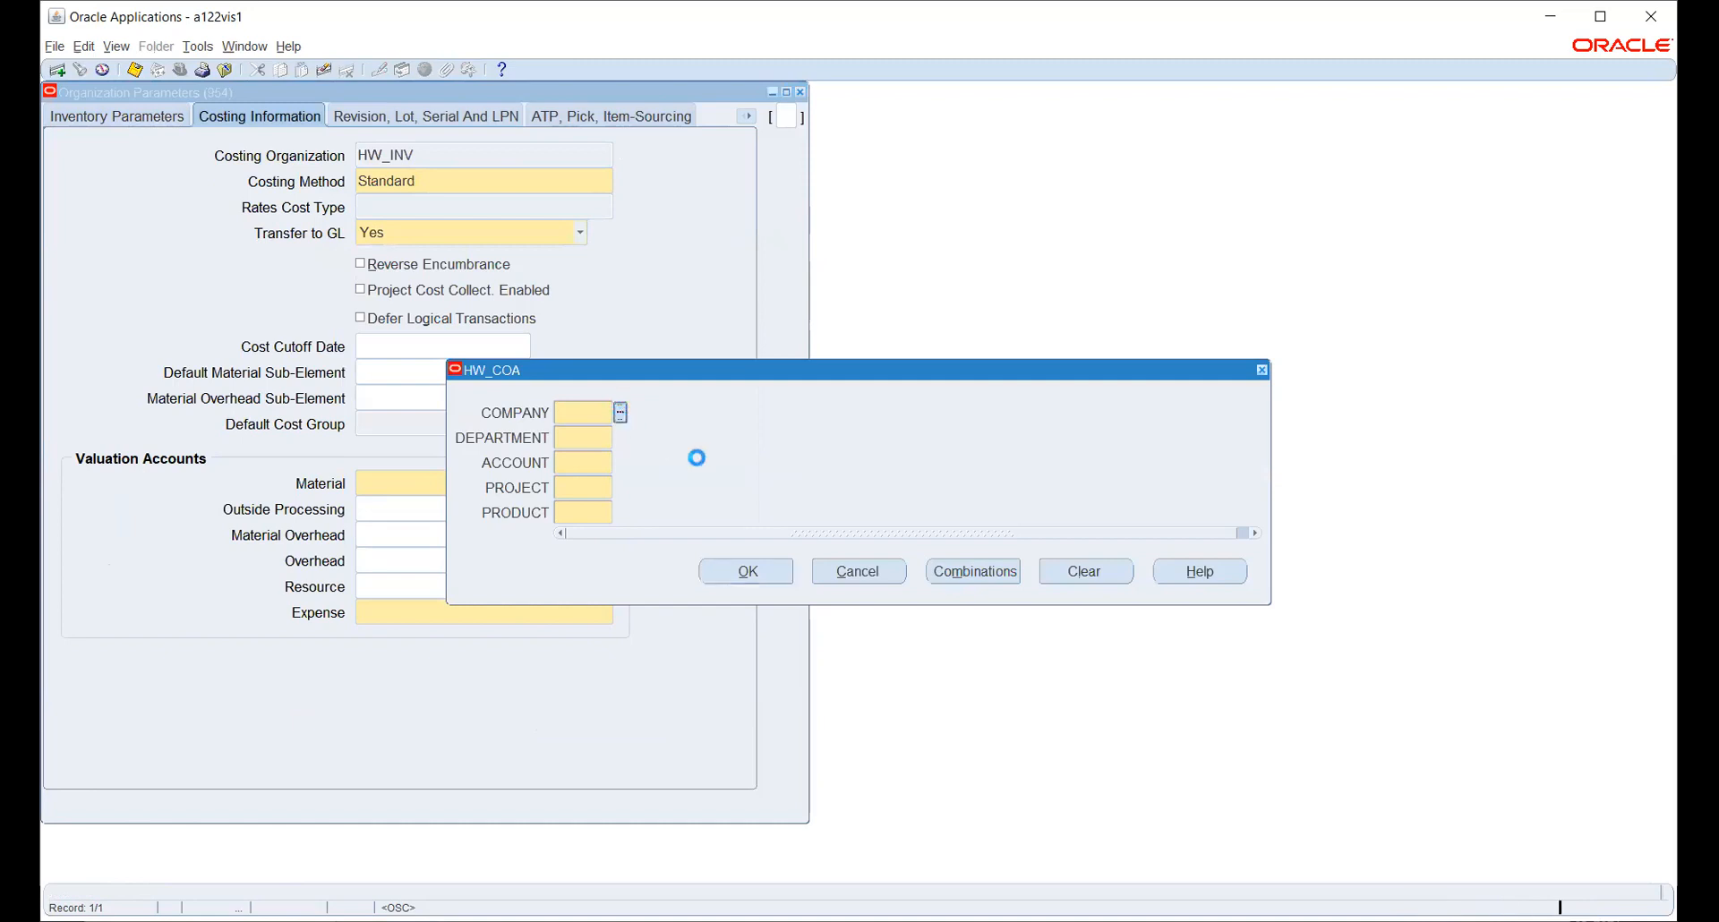
{"action": "left_click", "coordinate": [373, 489]}
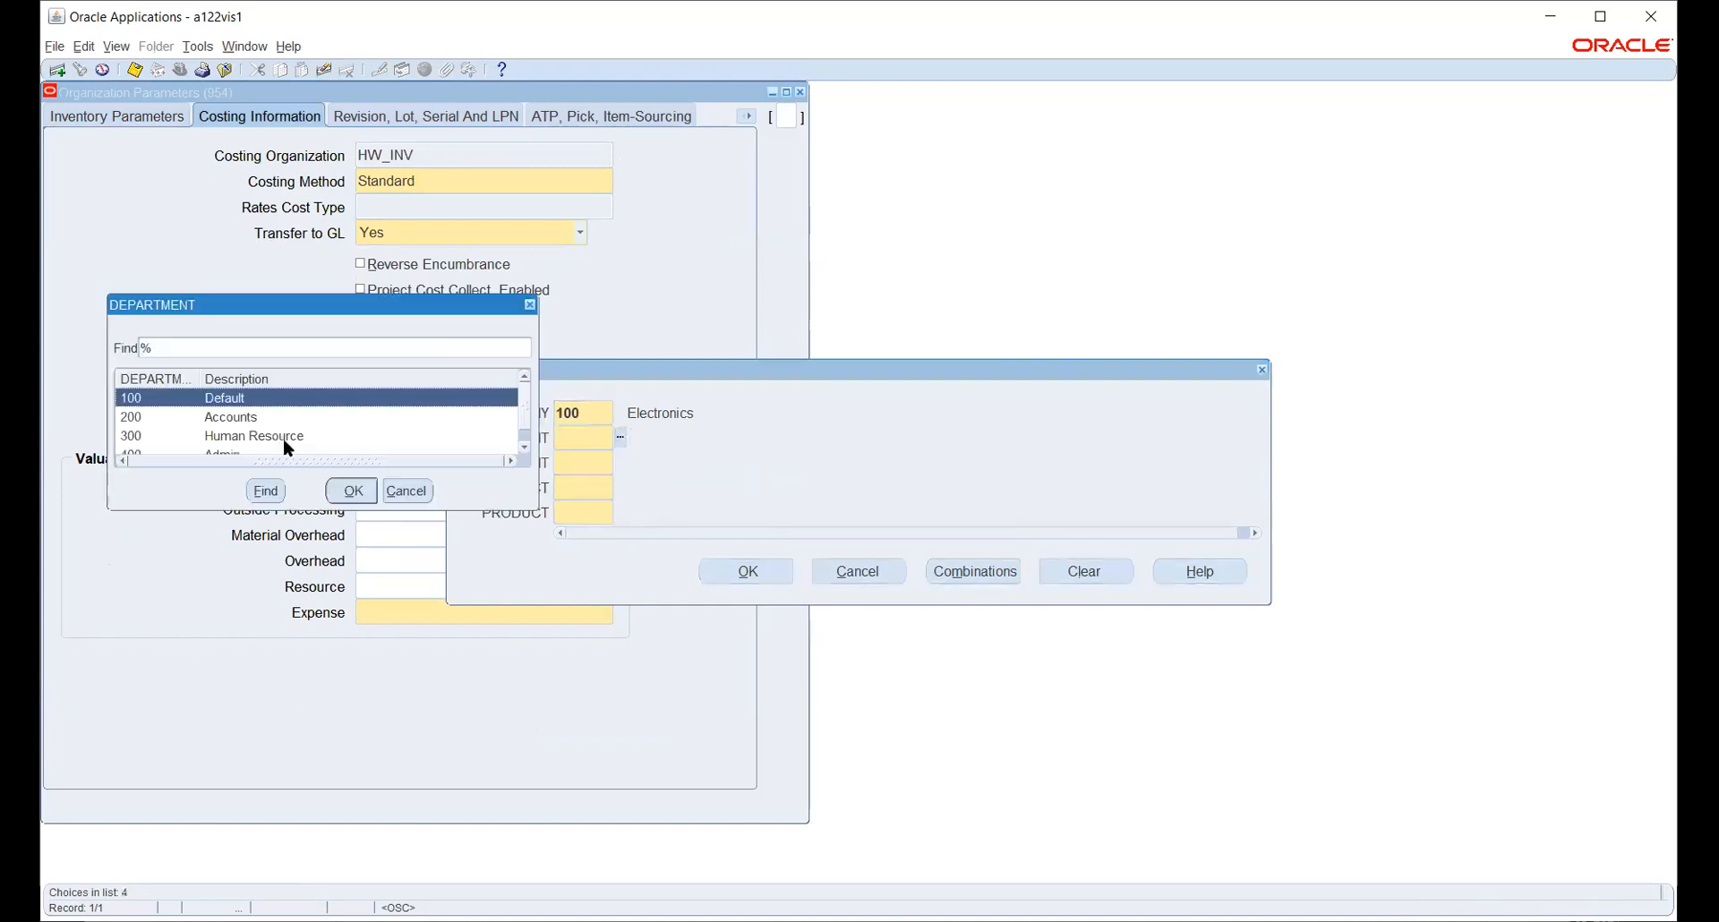
{"action": "left_click", "coordinate": [266, 417]}
{"action": "left_click", "coordinate": [348, 495]}
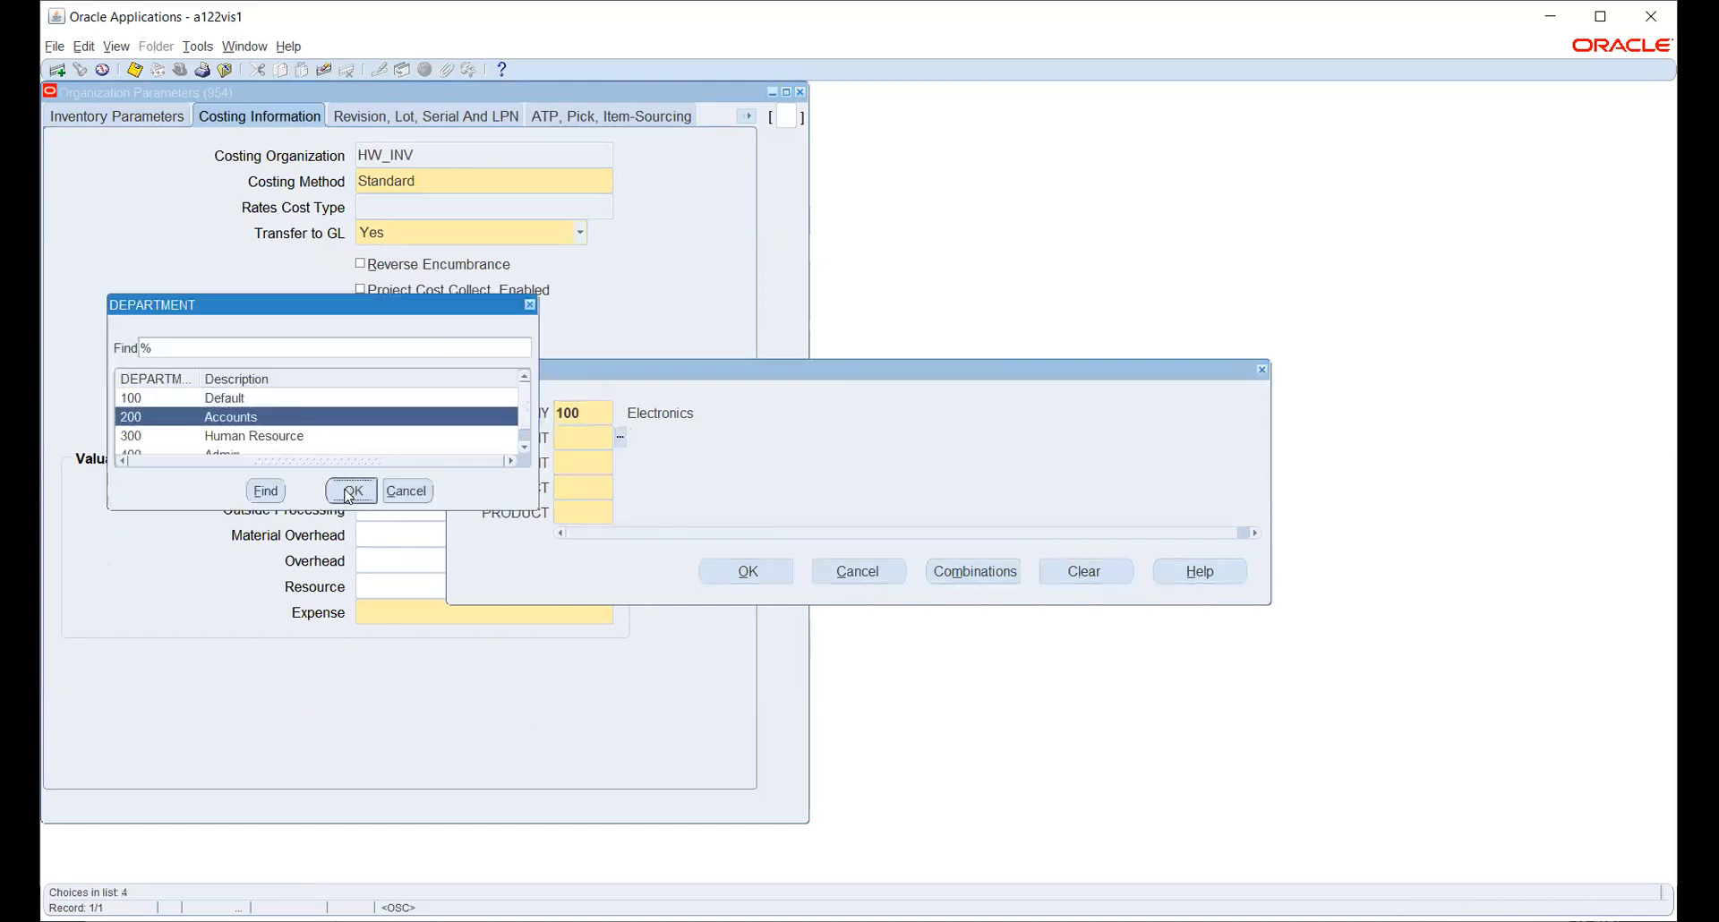
- Complete the Material account with account 1410, project 1000 and product 1000
{"action": "left_click", "coordinate": [621, 461]}
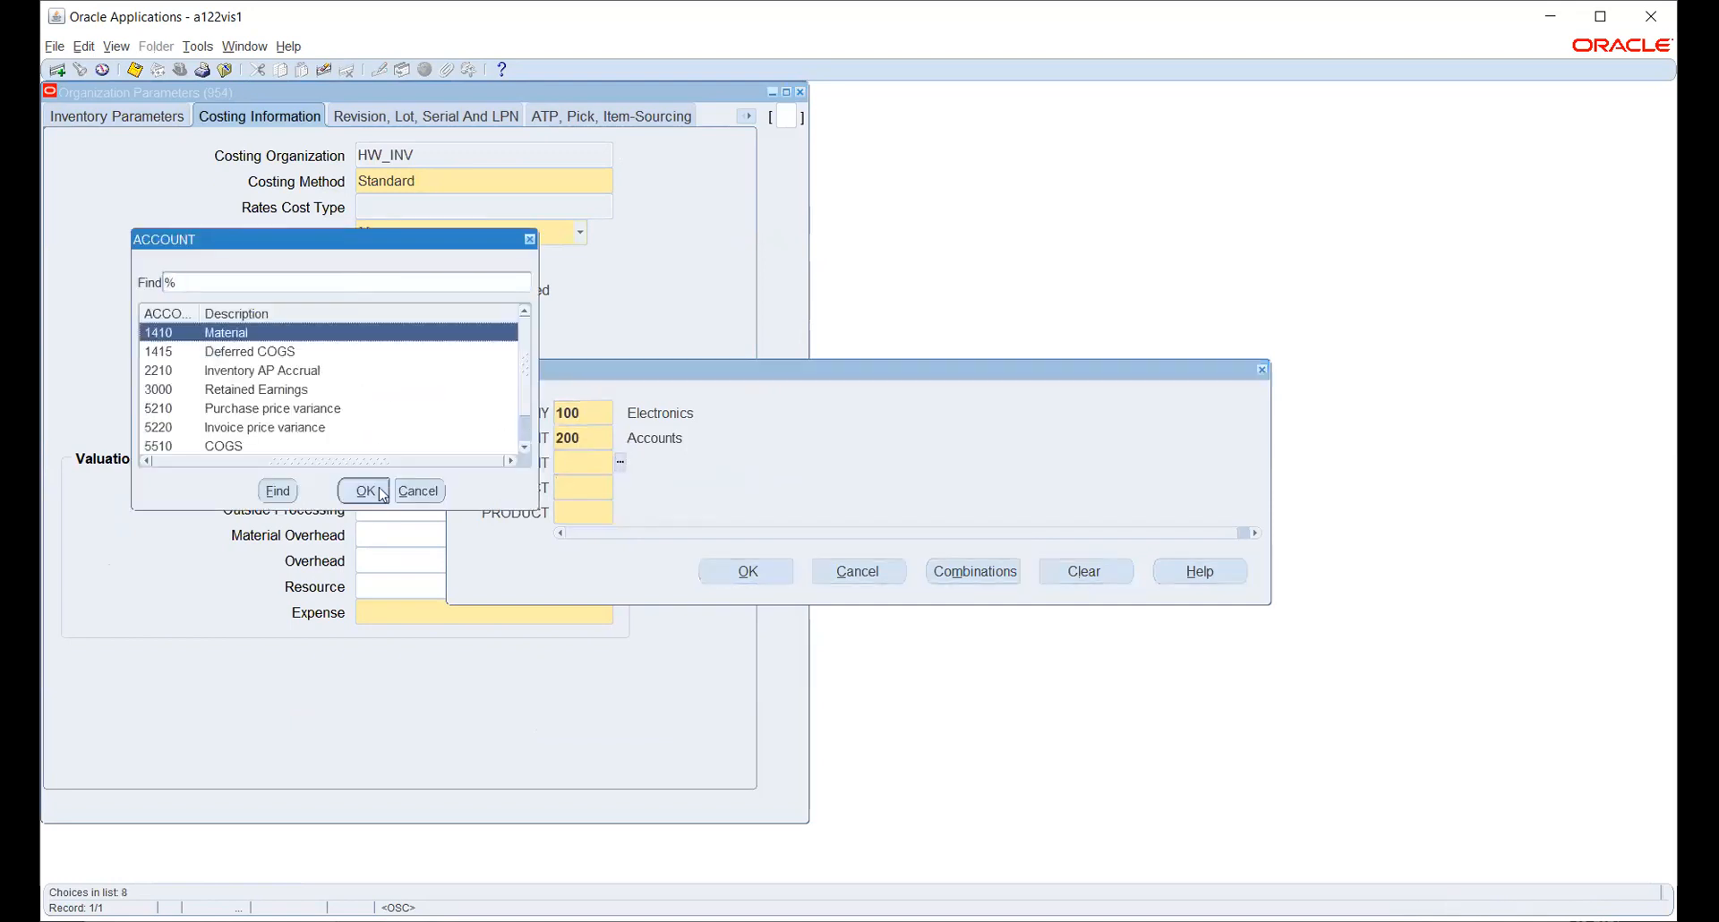
{"action": "left_click", "coordinate": [381, 491]}
{"action": "left_click", "coordinate": [620, 486]}
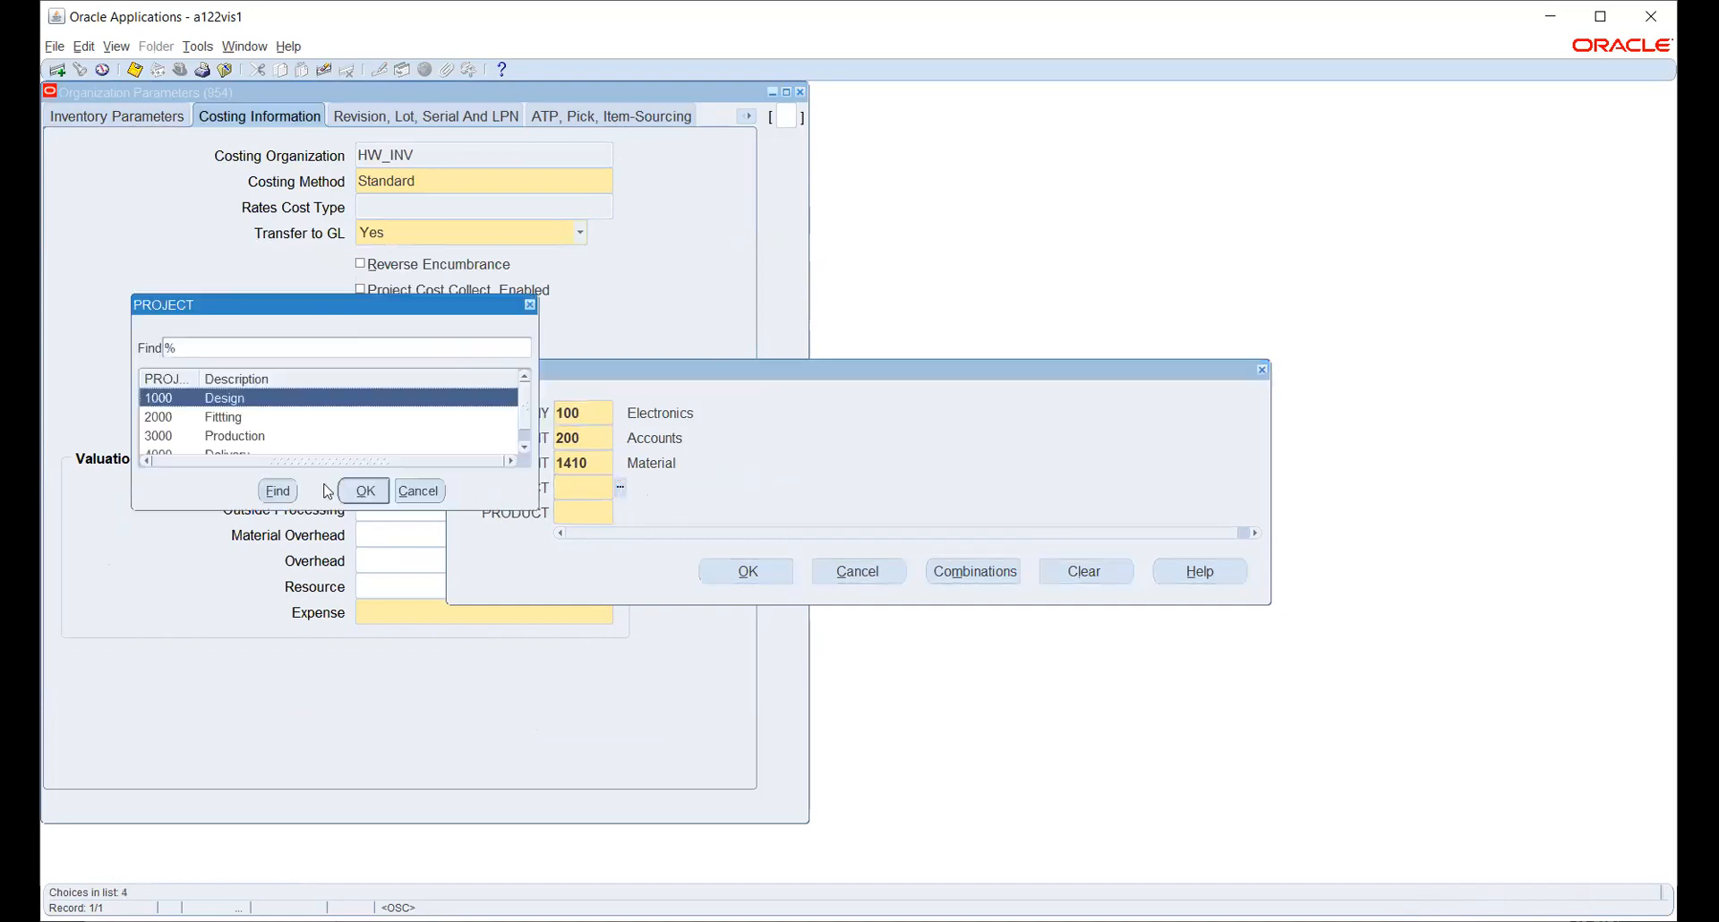
{"action": "left_click", "coordinate": [365, 493]}
{"action": "left_click", "coordinate": [620, 512]}
{"action": "left_click", "coordinate": [753, 563]}
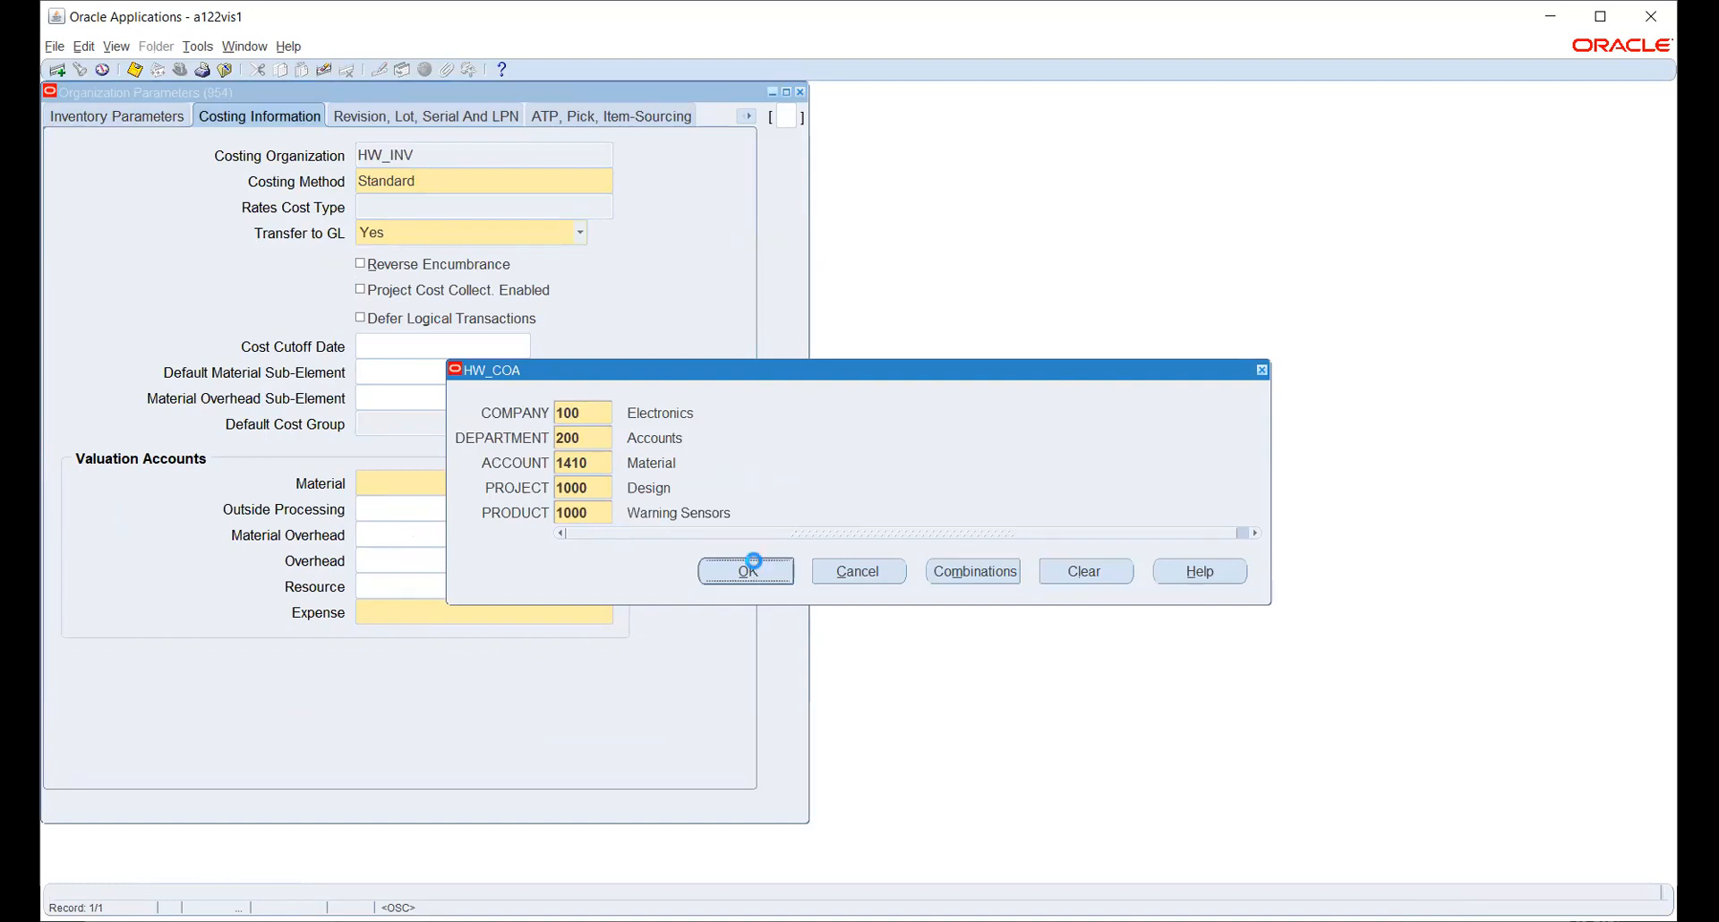
{"action": "left_click", "coordinate": [592, 610]}
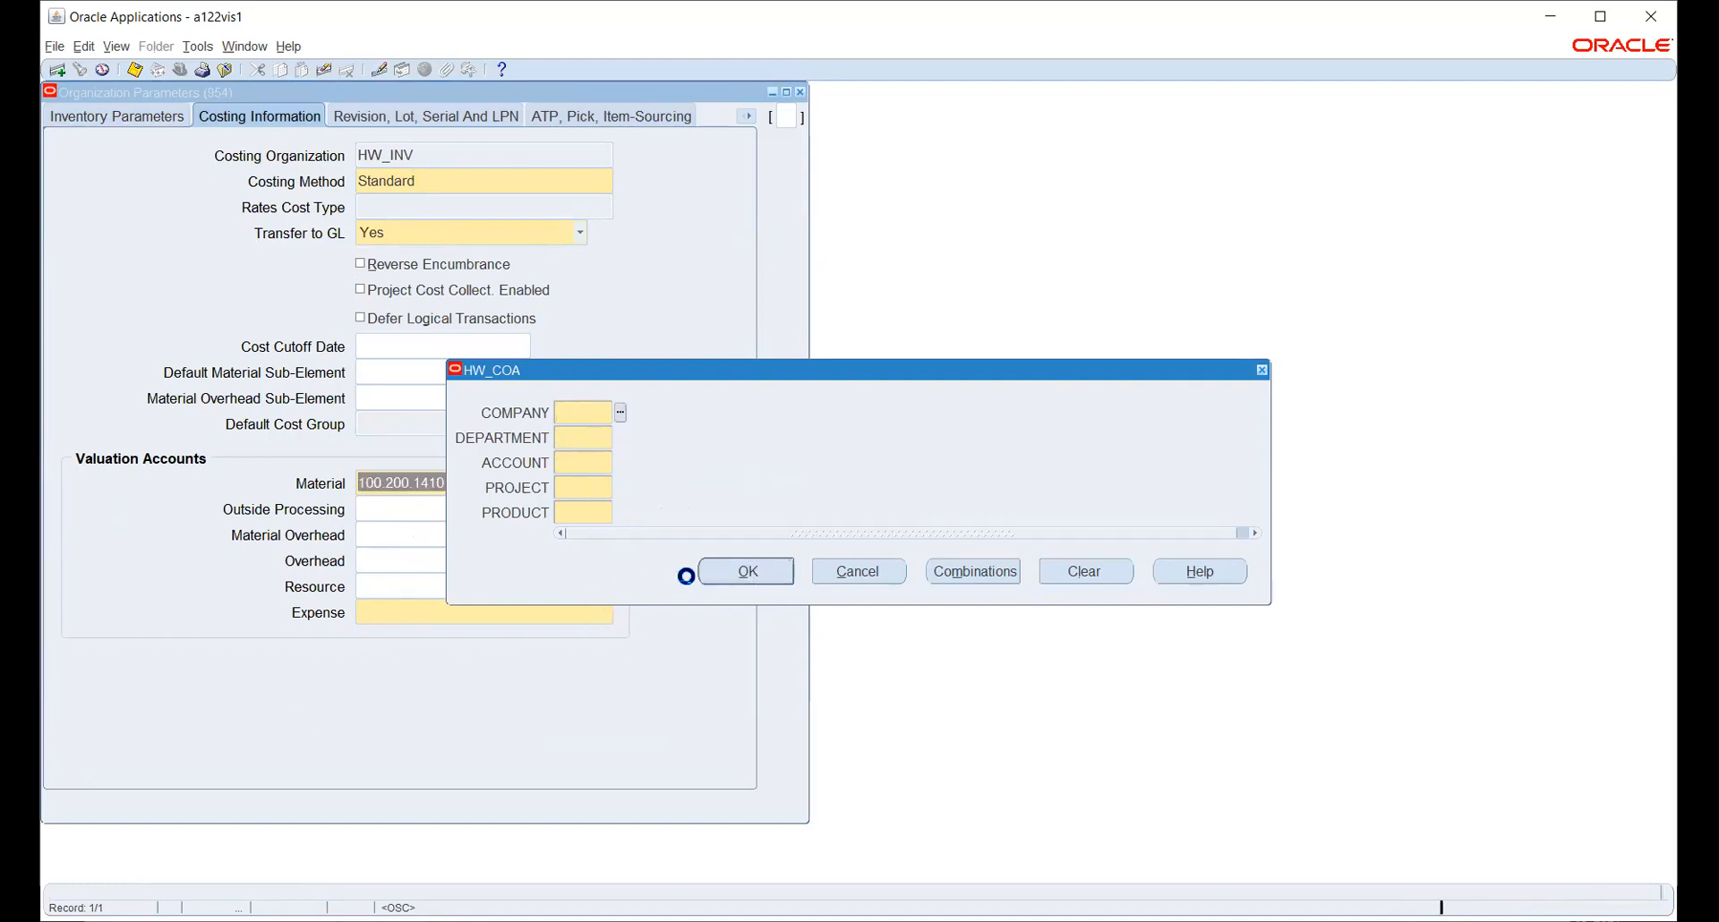
{"action": "left_click", "coordinate": [763, 573]}
{"action": "left_click", "coordinate": [857, 571]}
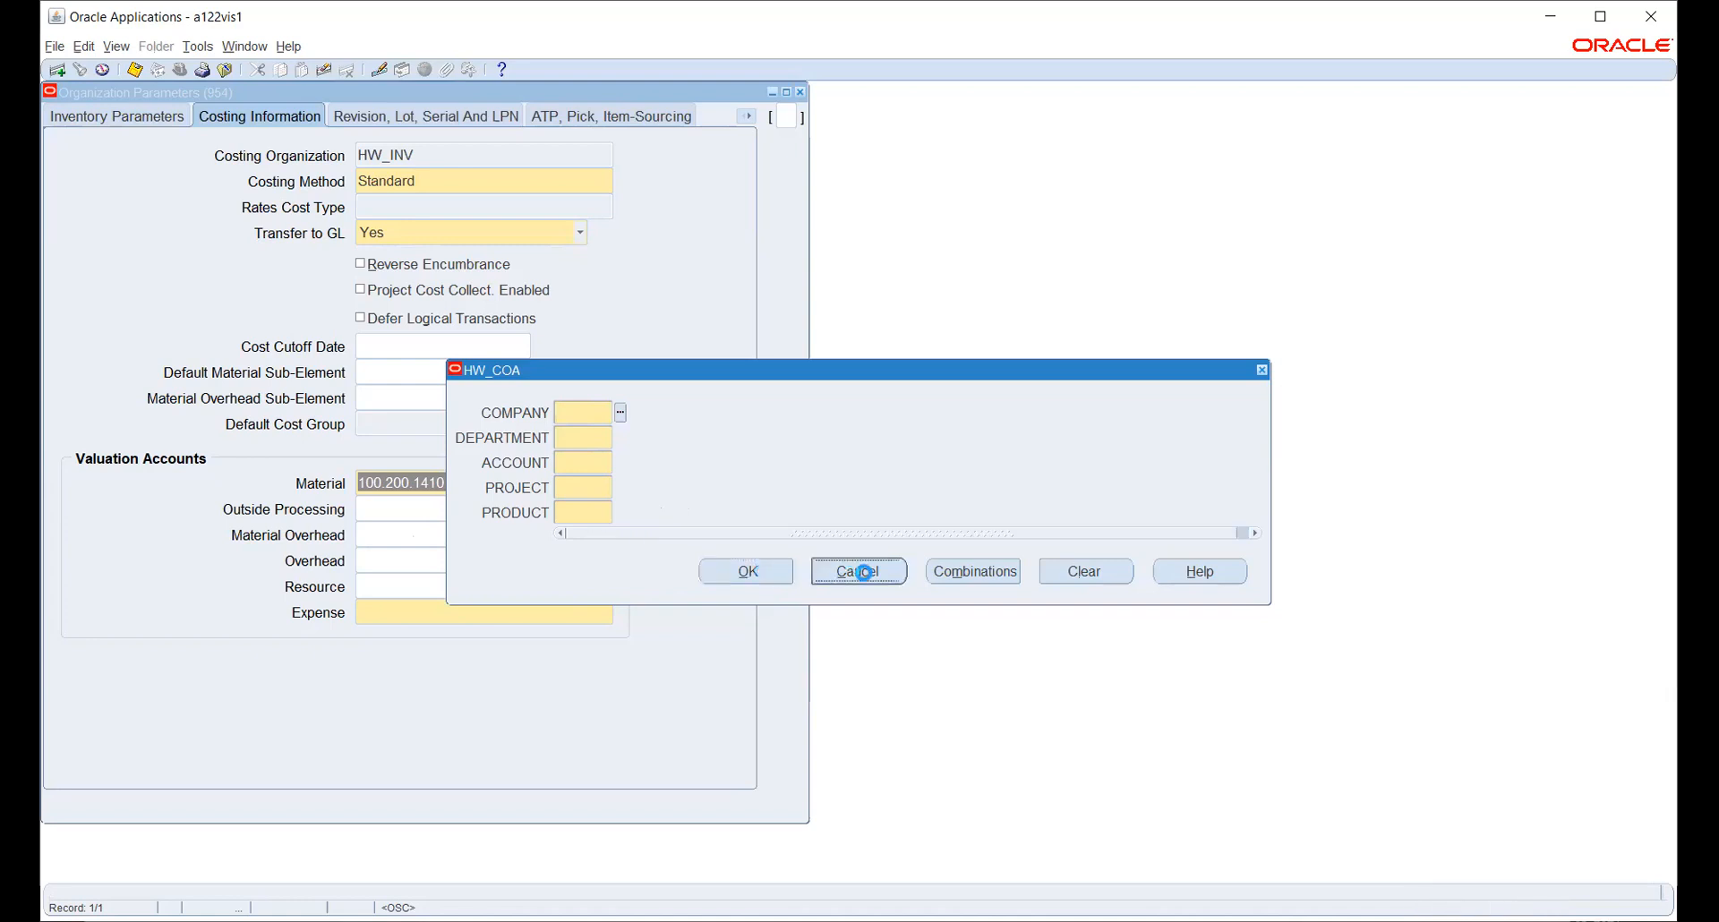
- Enter the Expense valuation account as company 100, department 200, account 7530, project 1000
{"action": "left_click", "coordinate": [474, 615]}
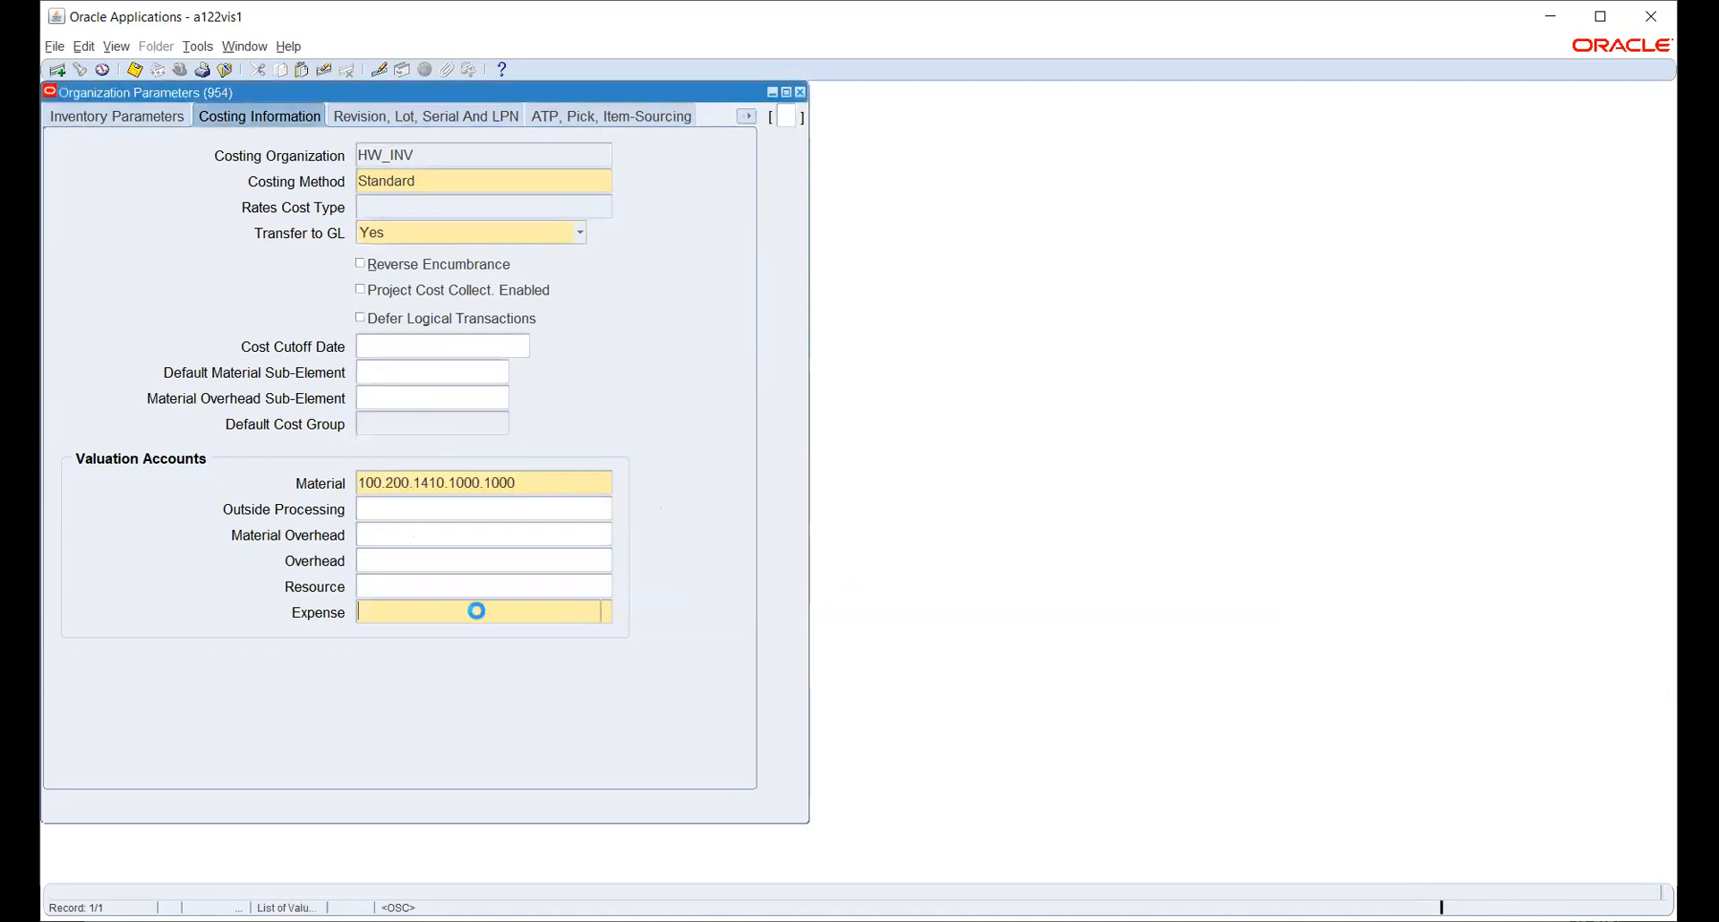
{"action": "left_click", "coordinate": [620, 414]}
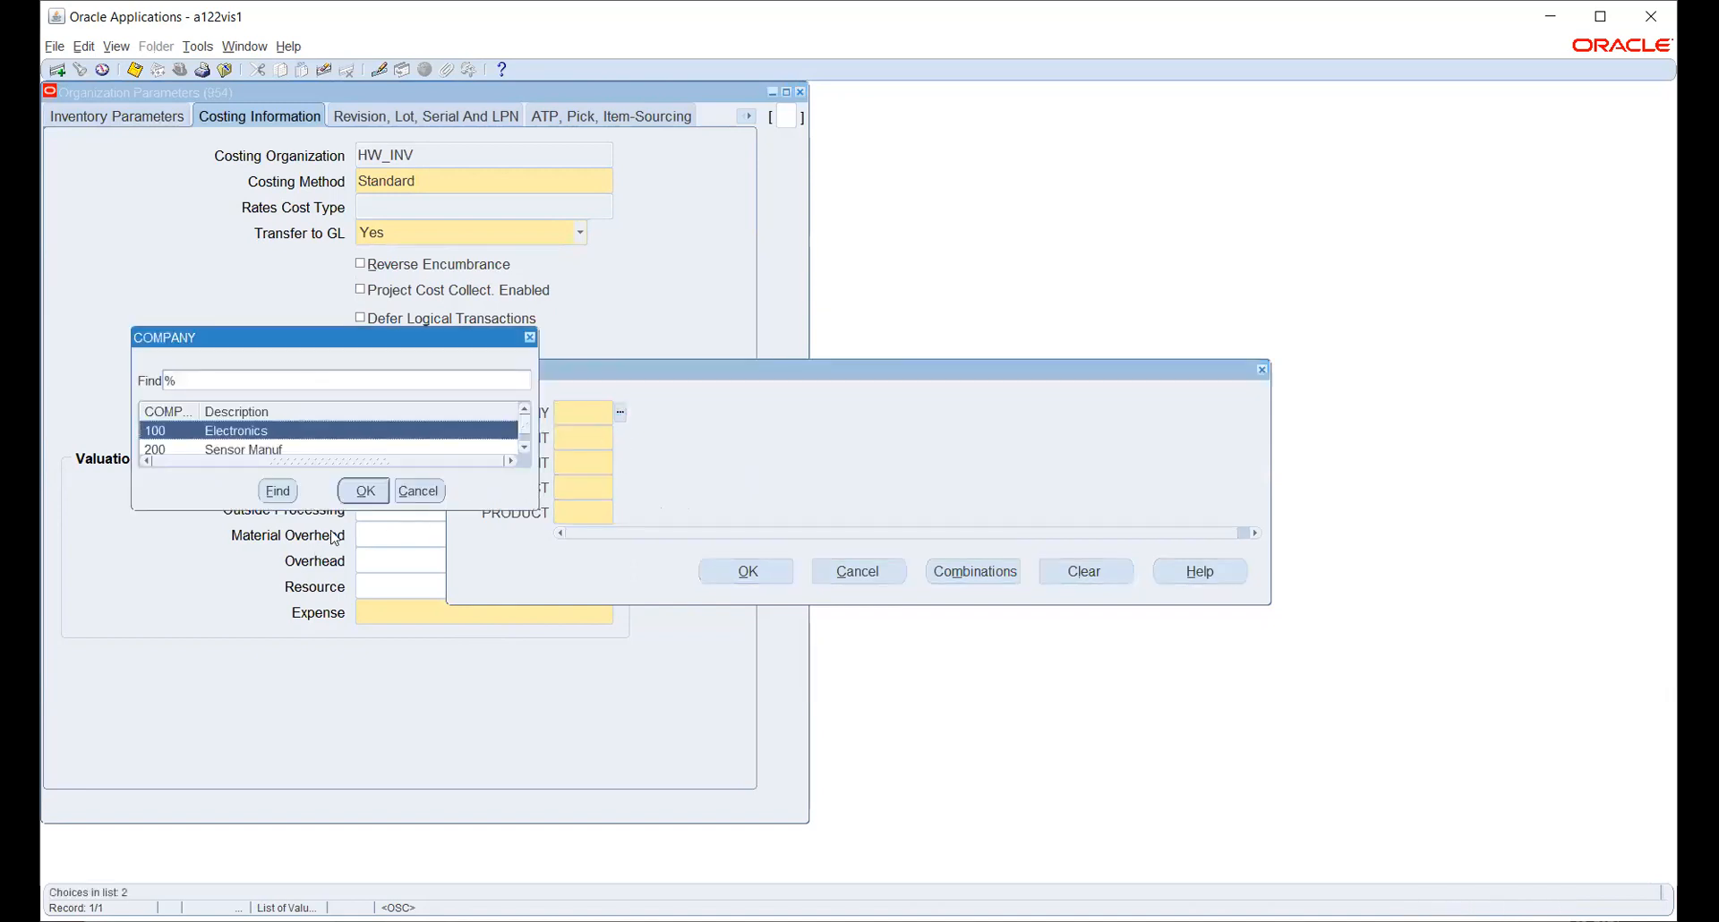
{"action": "left_click", "coordinate": [358, 491]}
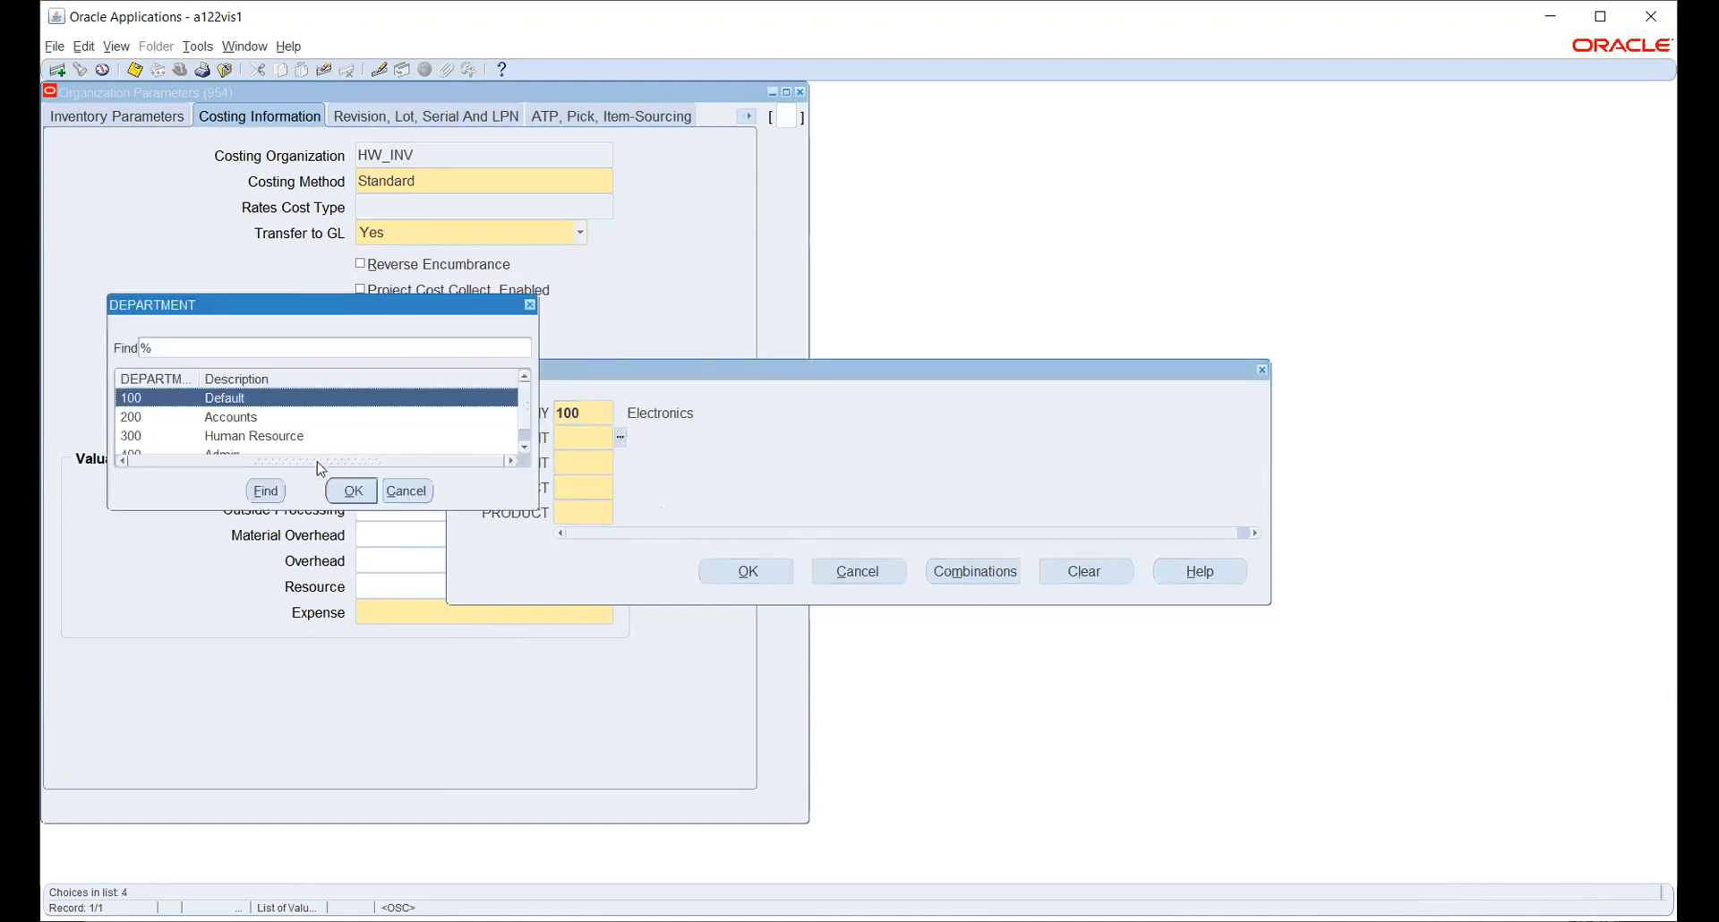
{"action": "left_click", "coordinate": [258, 417]}
{"action": "left_click", "coordinate": [353, 491]}
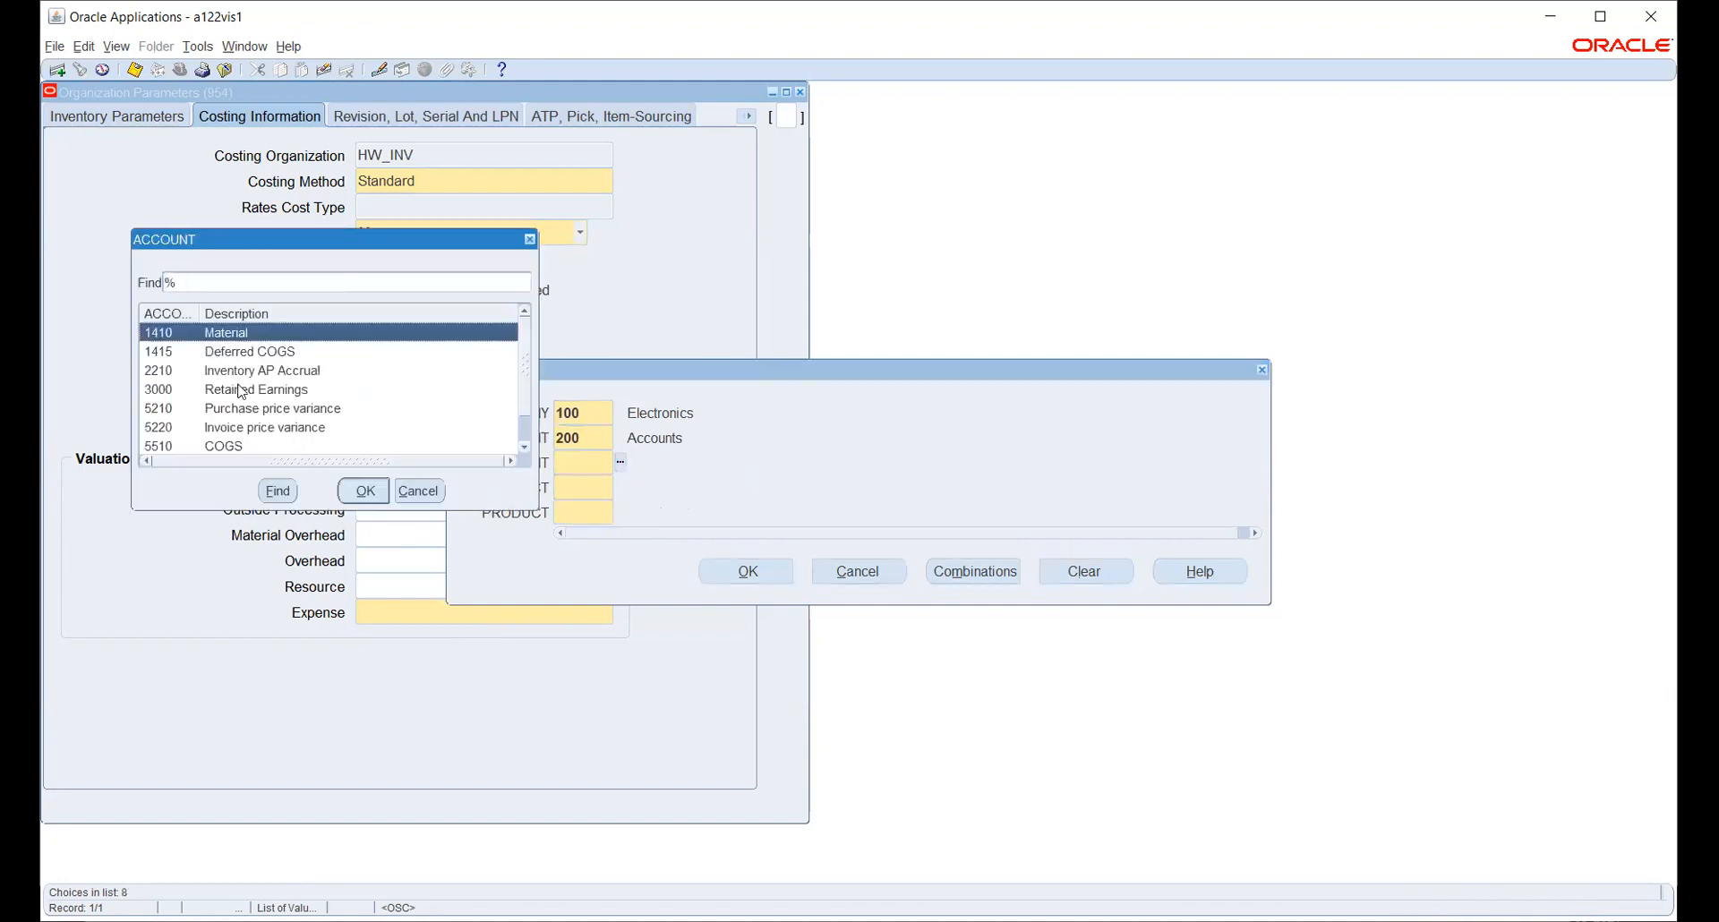
{"action": "scroll", "coordinate": [296, 422], "scroll_direction": "down", "scroll_amount": 1}
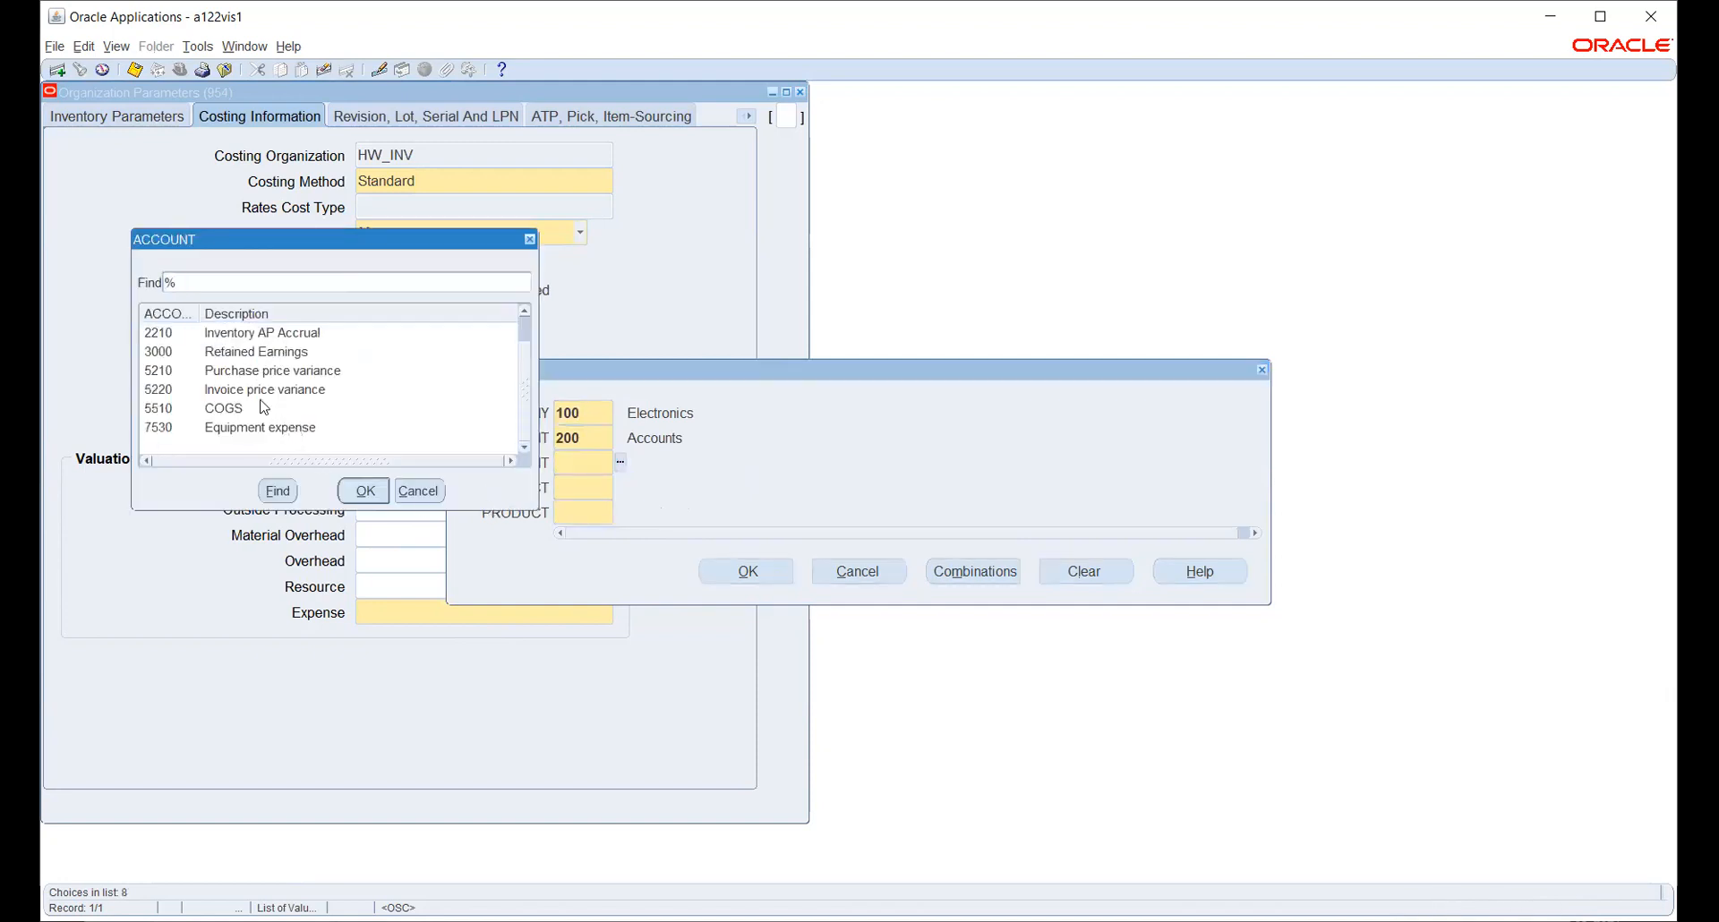
{"action": "left_click", "coordinate": [267, 426]}
{"action": "left_click", "coordinate": [362, 490]}
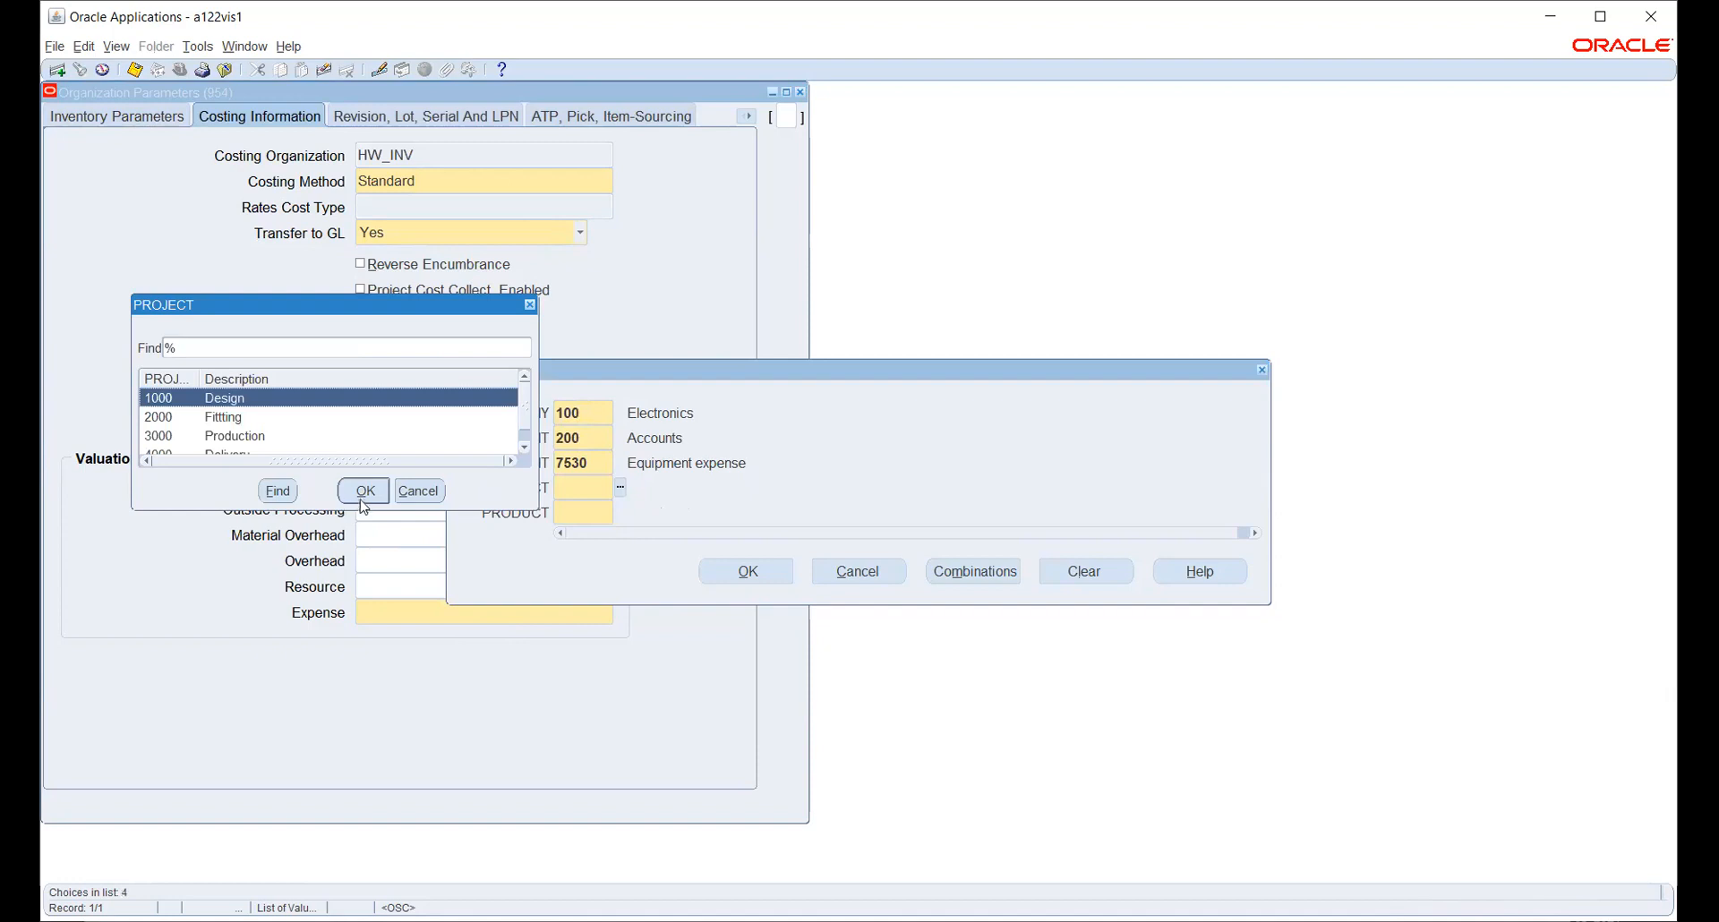
{"action": "left_click", "coordinate": [354, 499]}
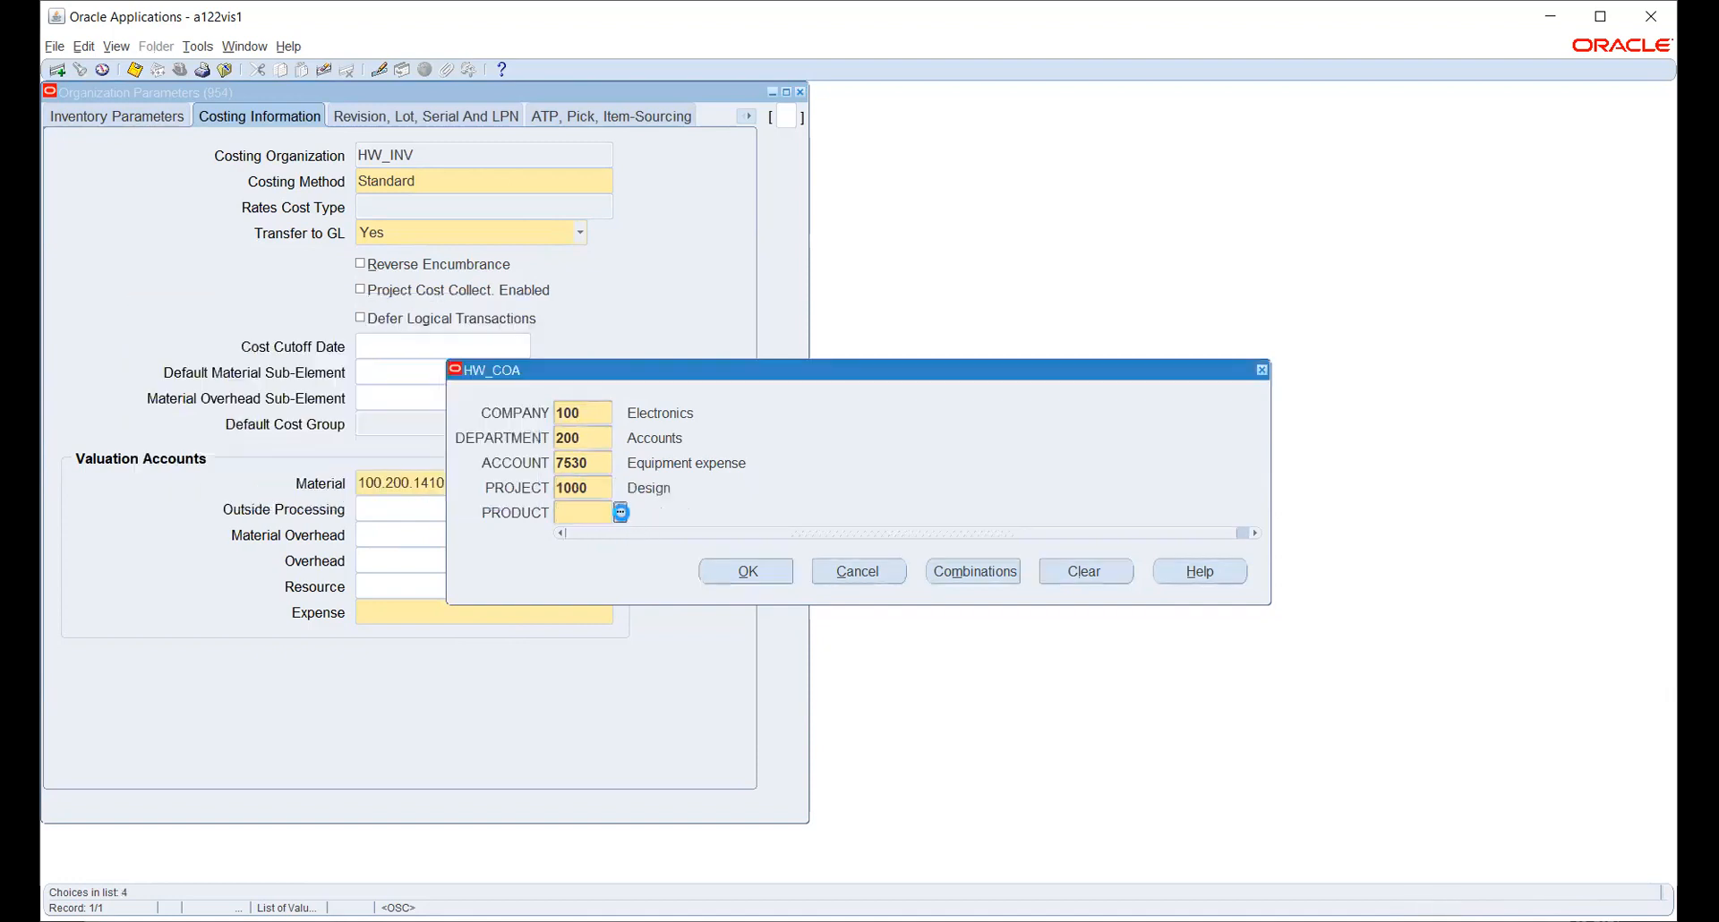
{"action": "left_click", "coordinate": [746, 571]}
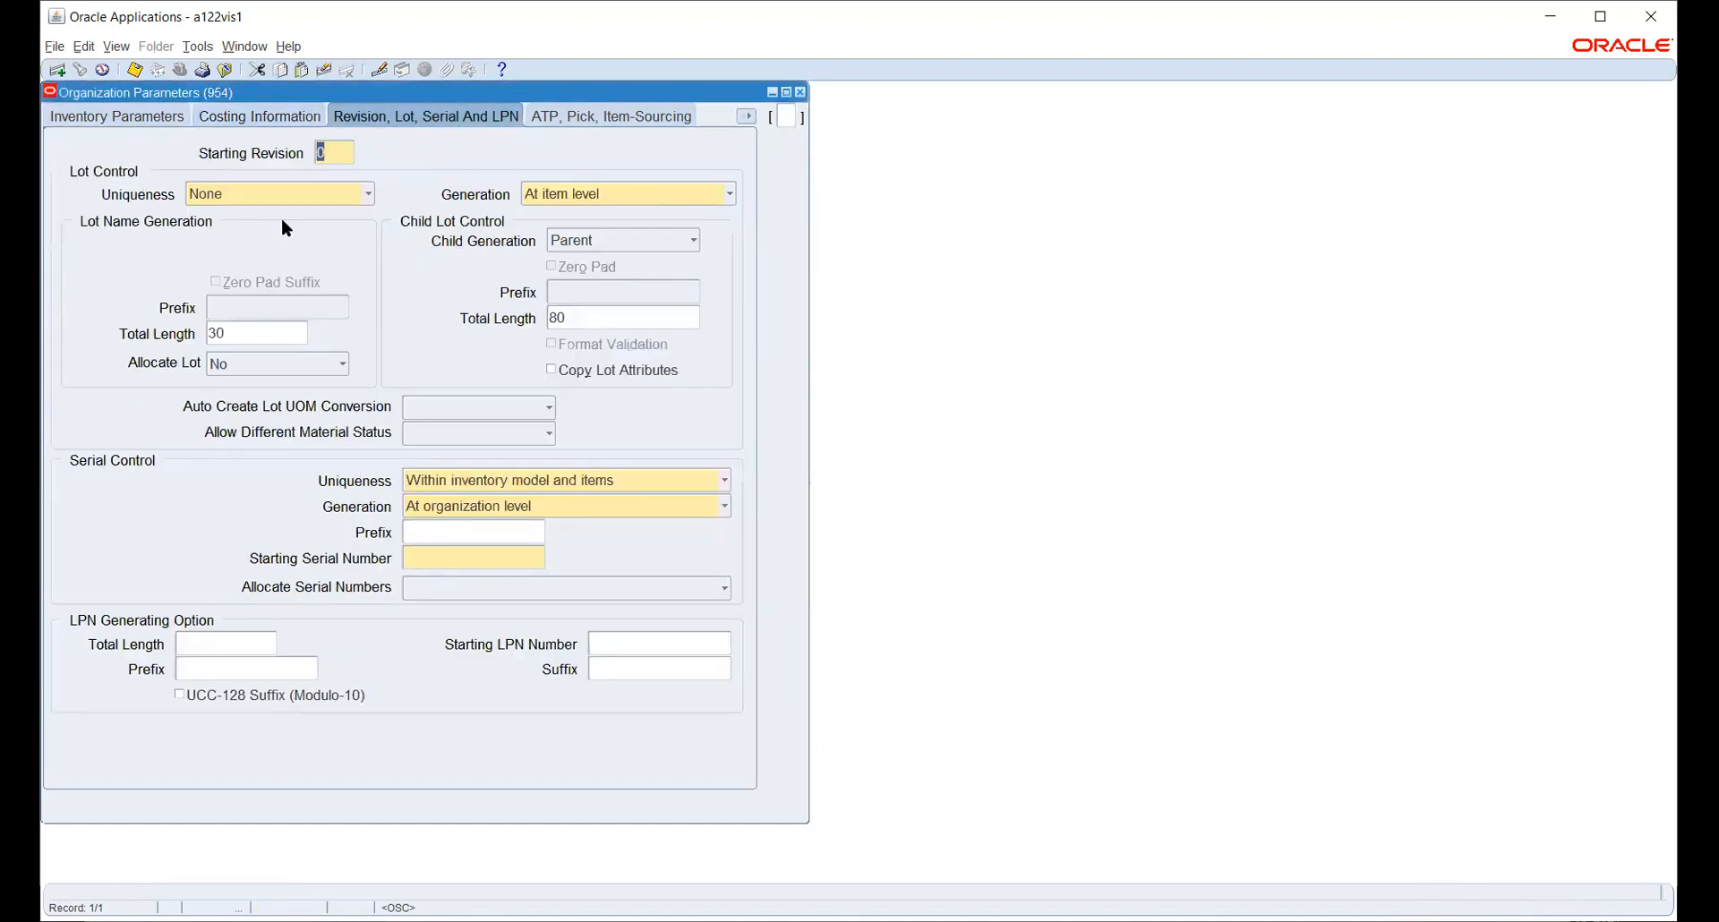
- Set Starting Serial Number to 1, then go through Inter-Org Information to Other Accounts
{"action": "left_click", "coordinate": [437, 558]}
{"action": "key", "text": "Tab"}
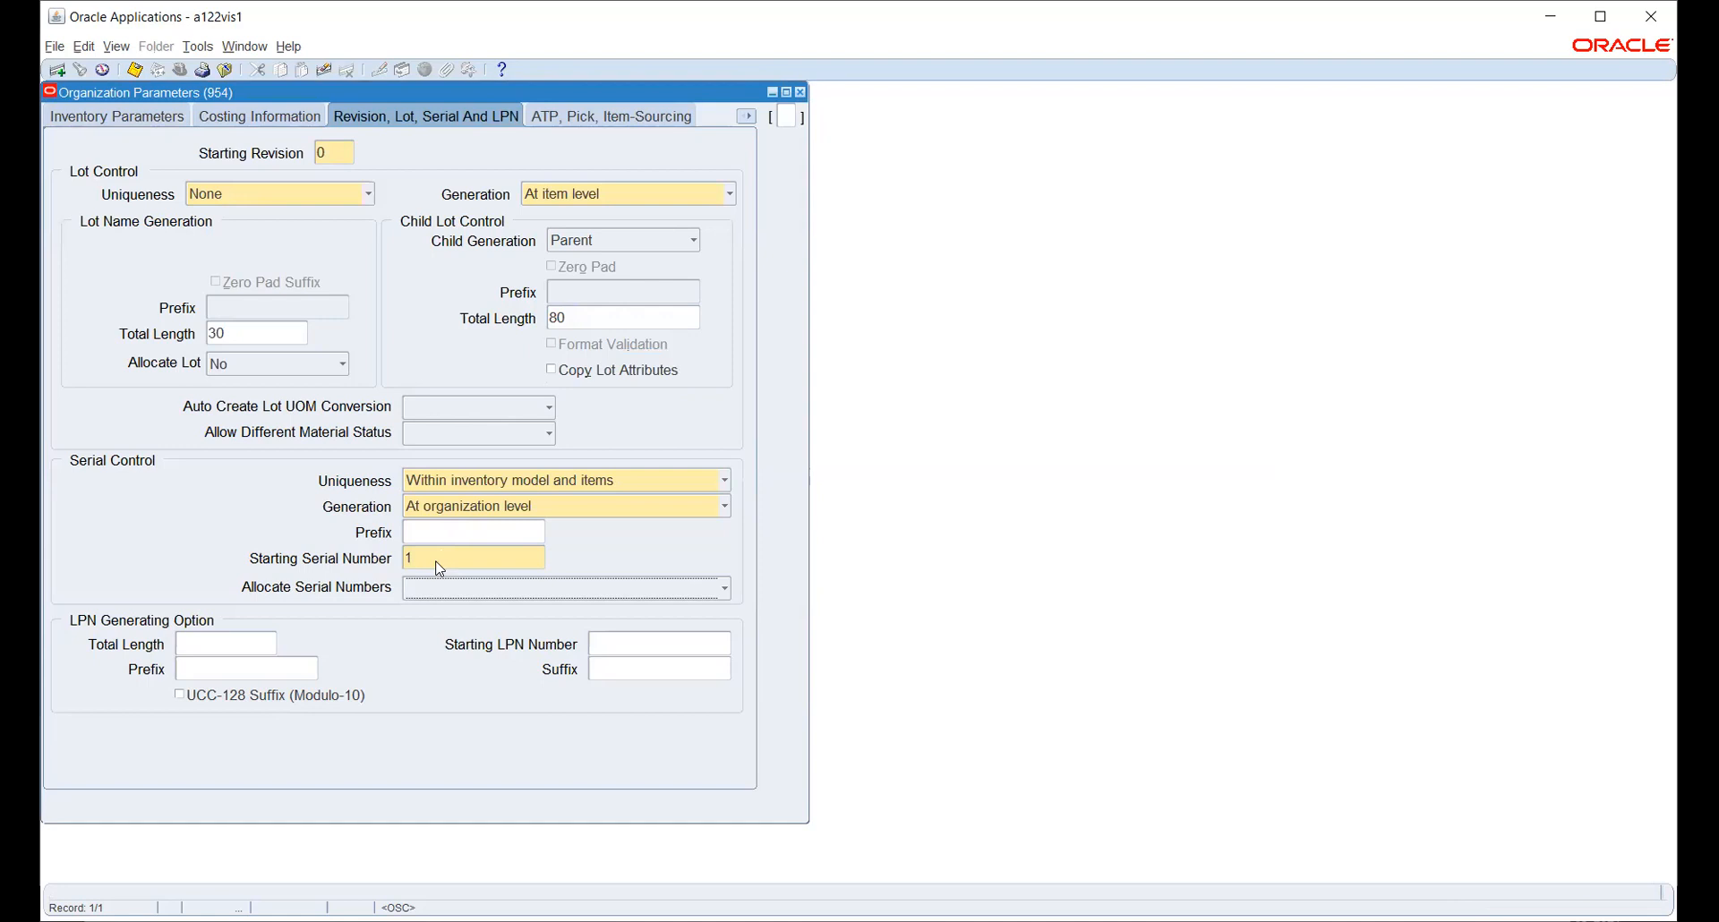
{"action": "left_click", "coordinate": [578, 115]}
{"action": "left_click", "coordinate": [746, 117]}
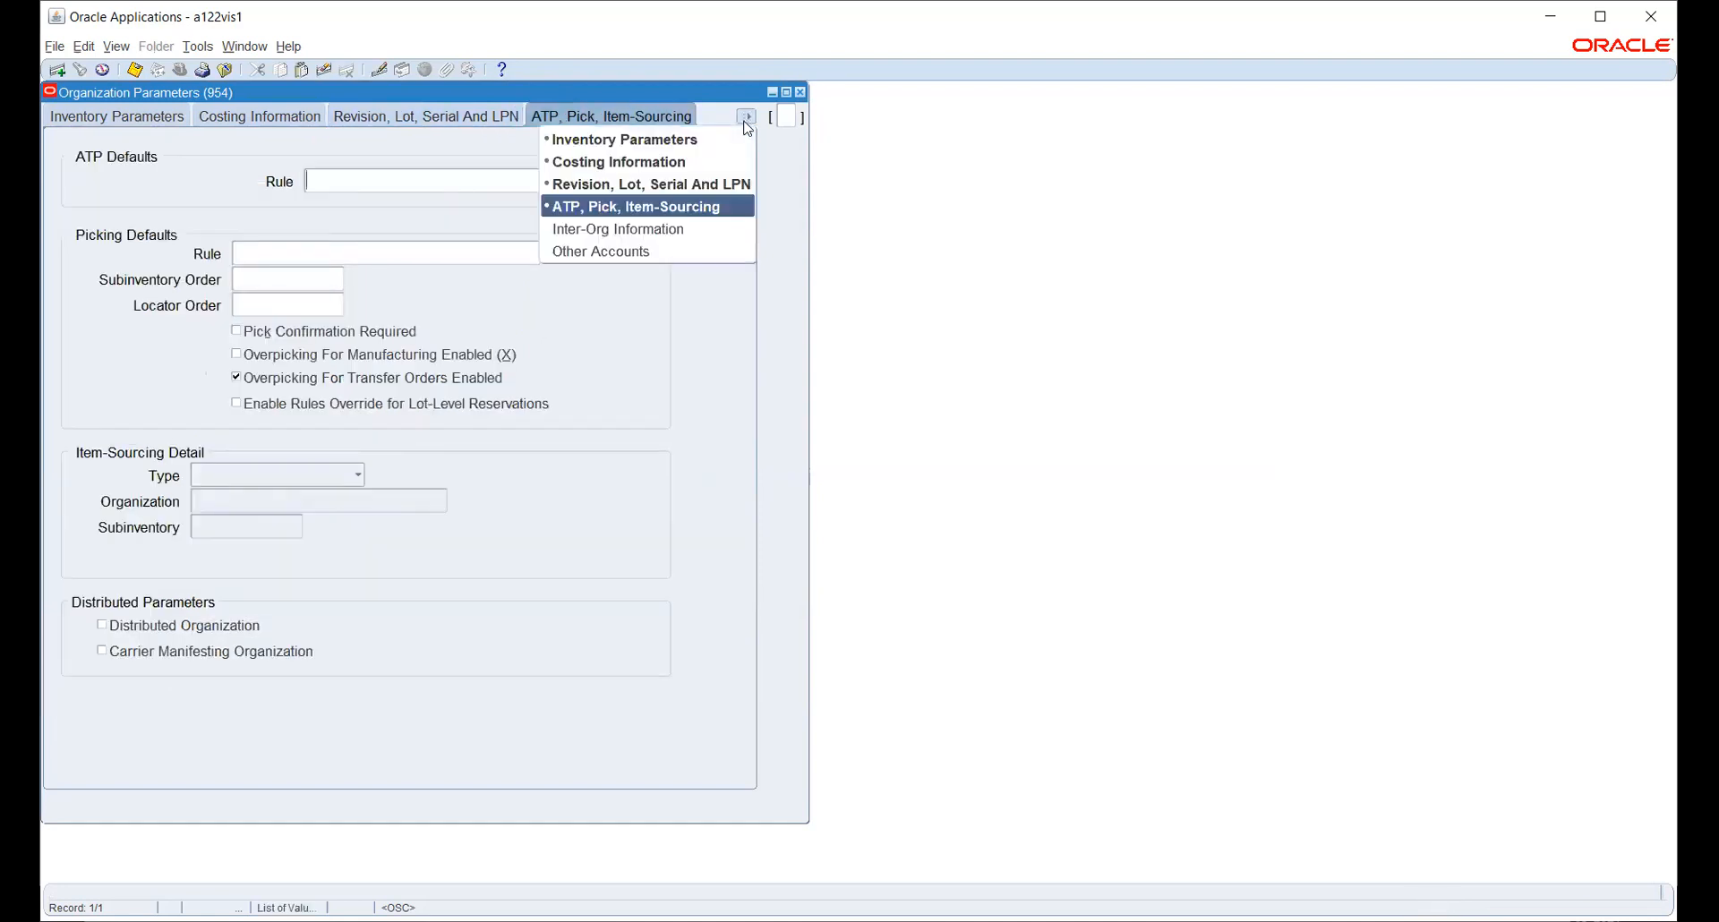
{"action": "left_click", "coordinate": [673, 229]}
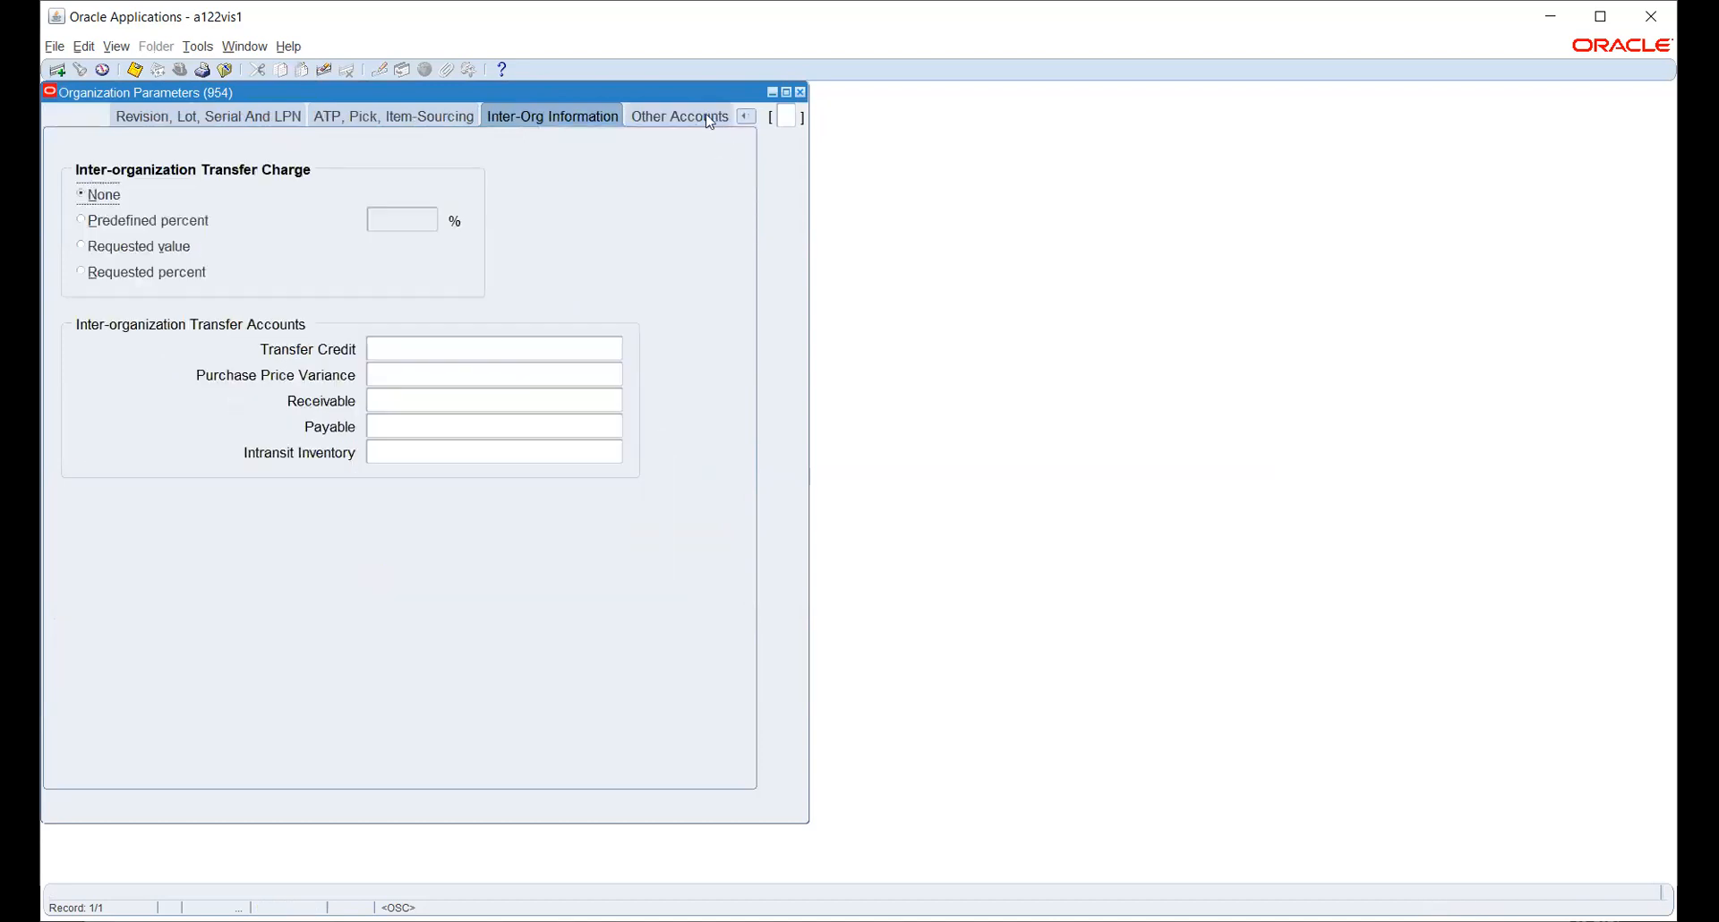
{"action": "left_click", "coordinate": [694, 115]}
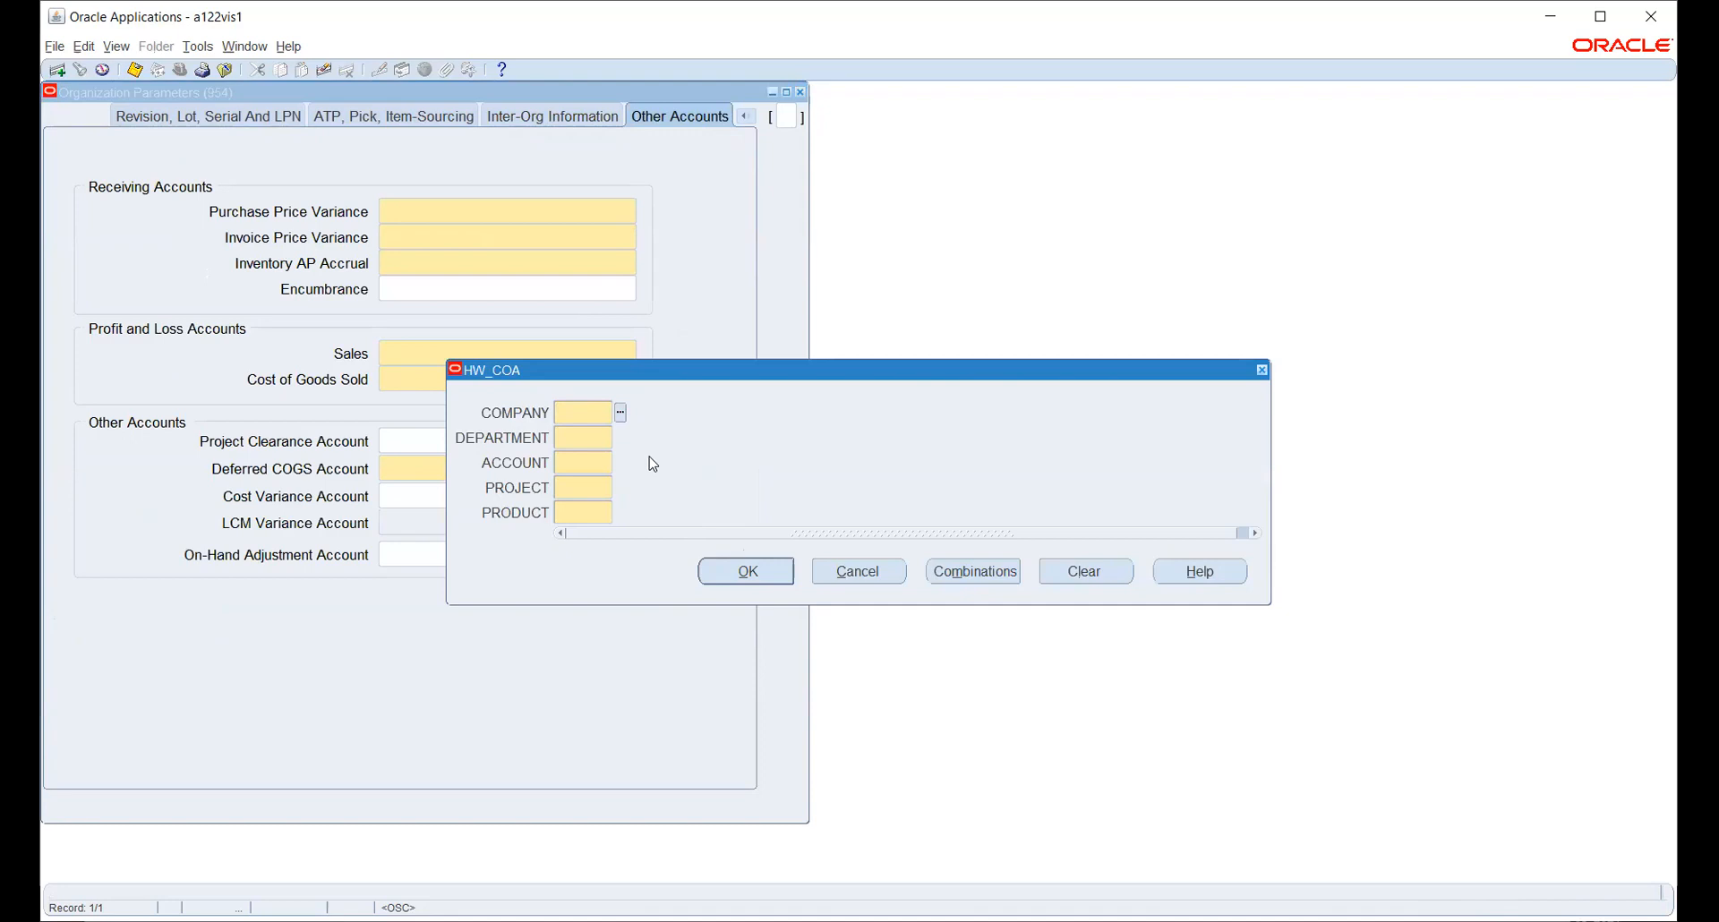
- Start the Purchase Price Variance account with company 100 Electronics and department 200 Accounts
{"action": "left_click", "coordinate": [620, 412]}
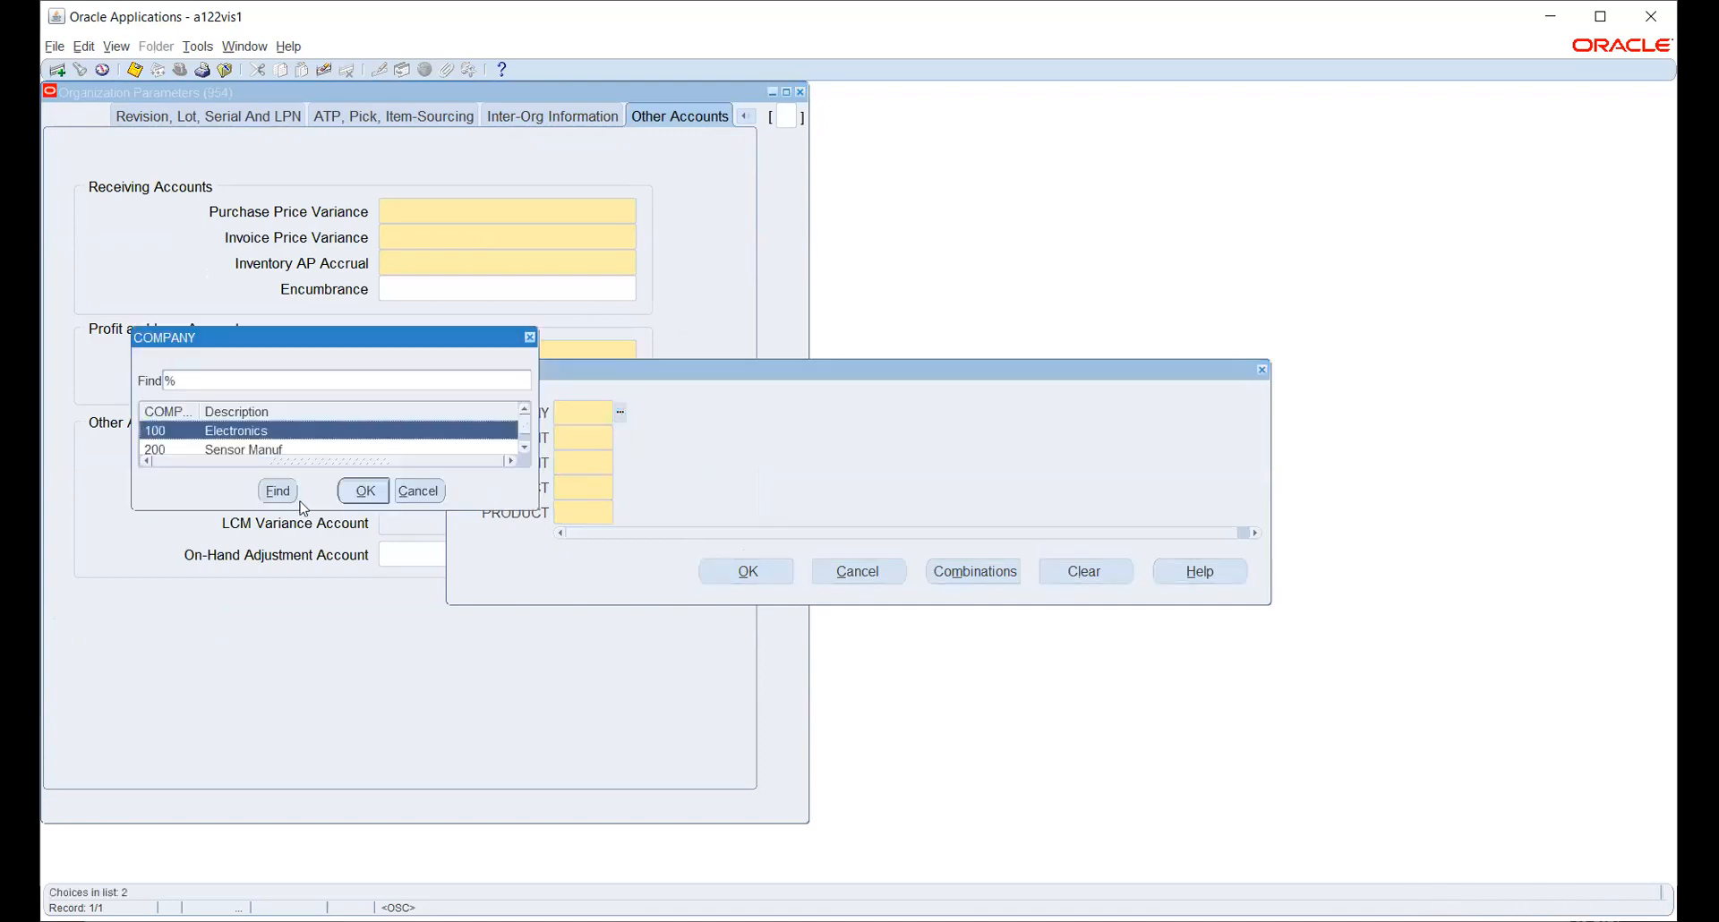
{"action": "left_click", "coordinate": [351, 497]}
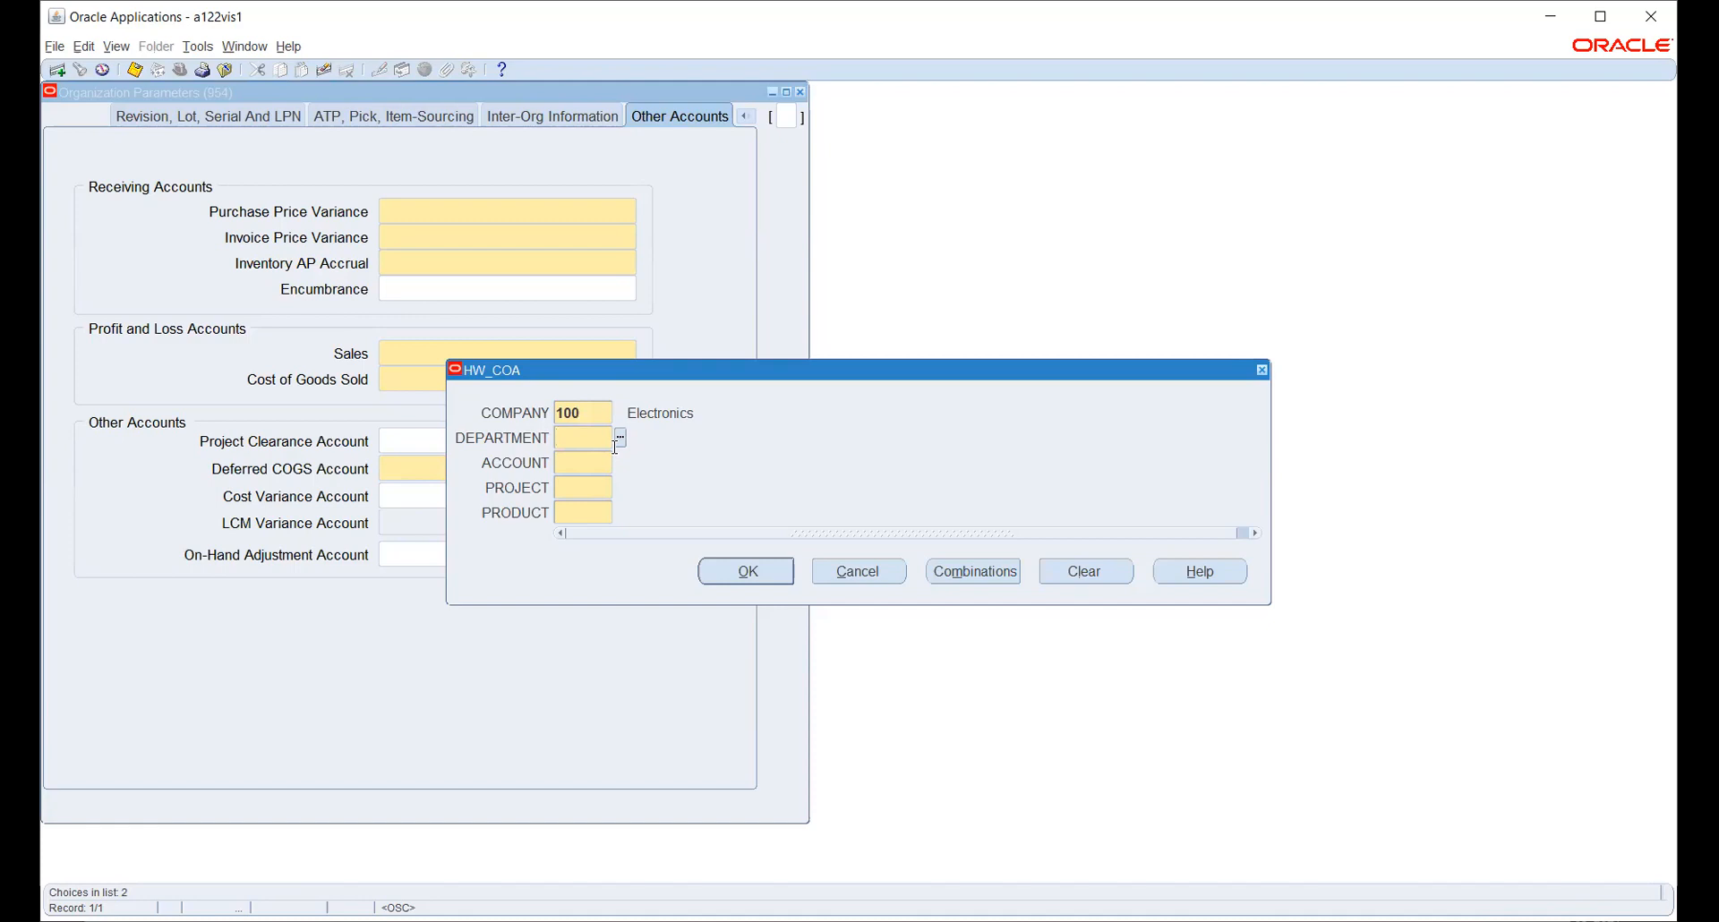
{"action": "left_click", "coordinate": [619, 438]}
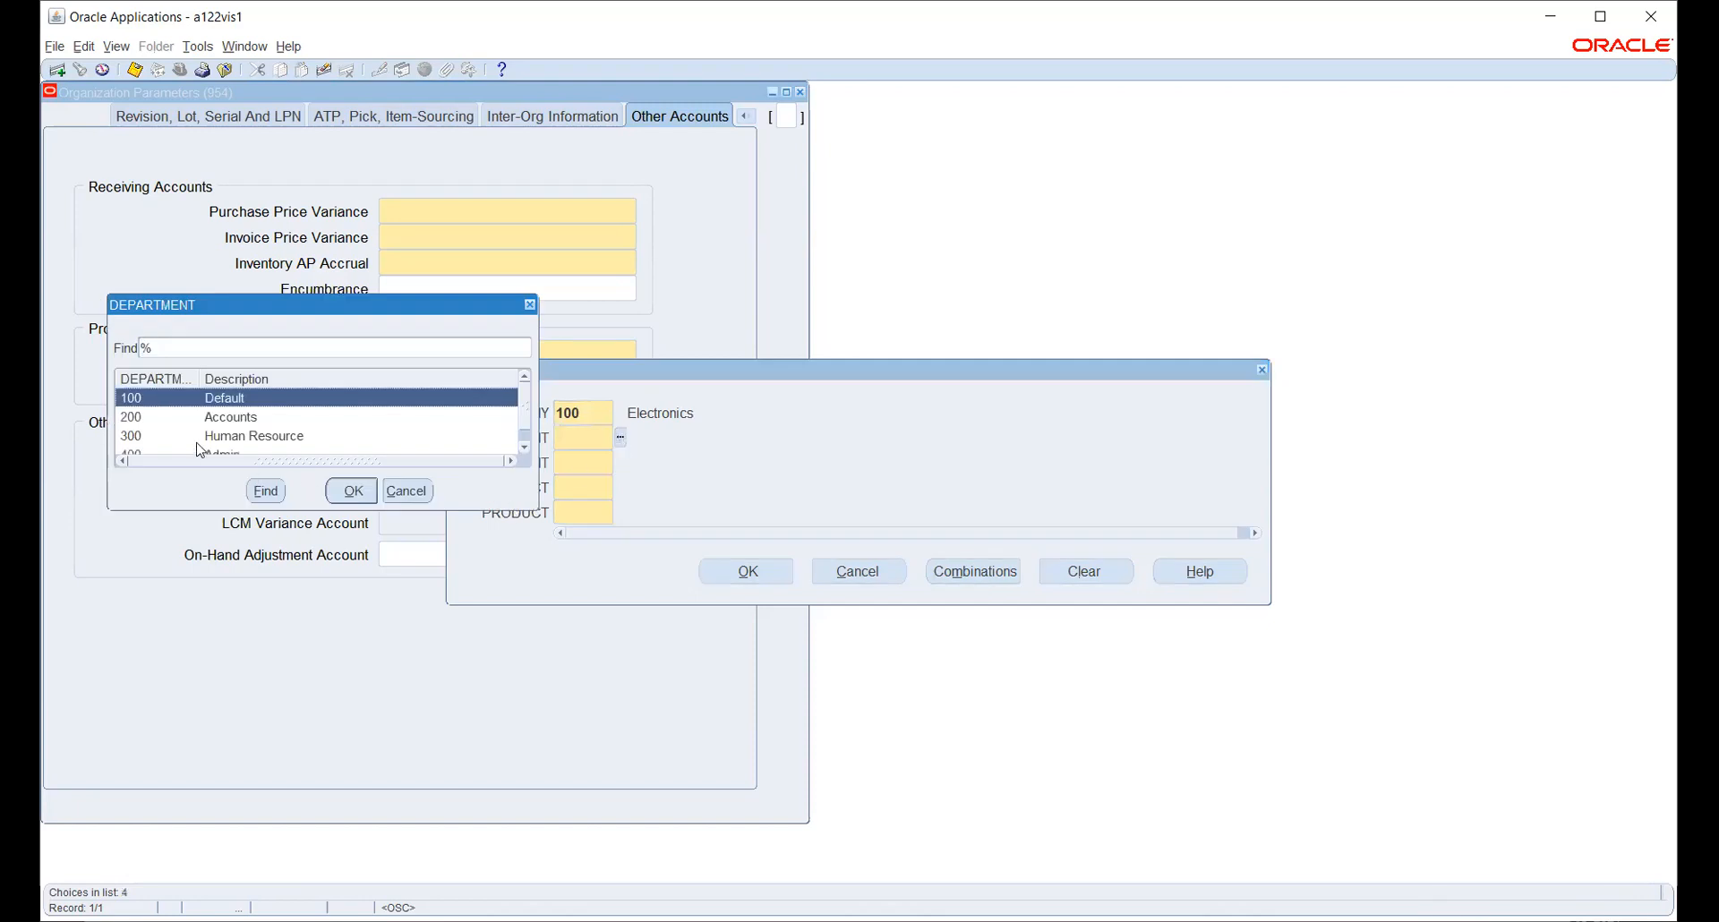
{"action": "left_click", "coordinate": [214, 419]}
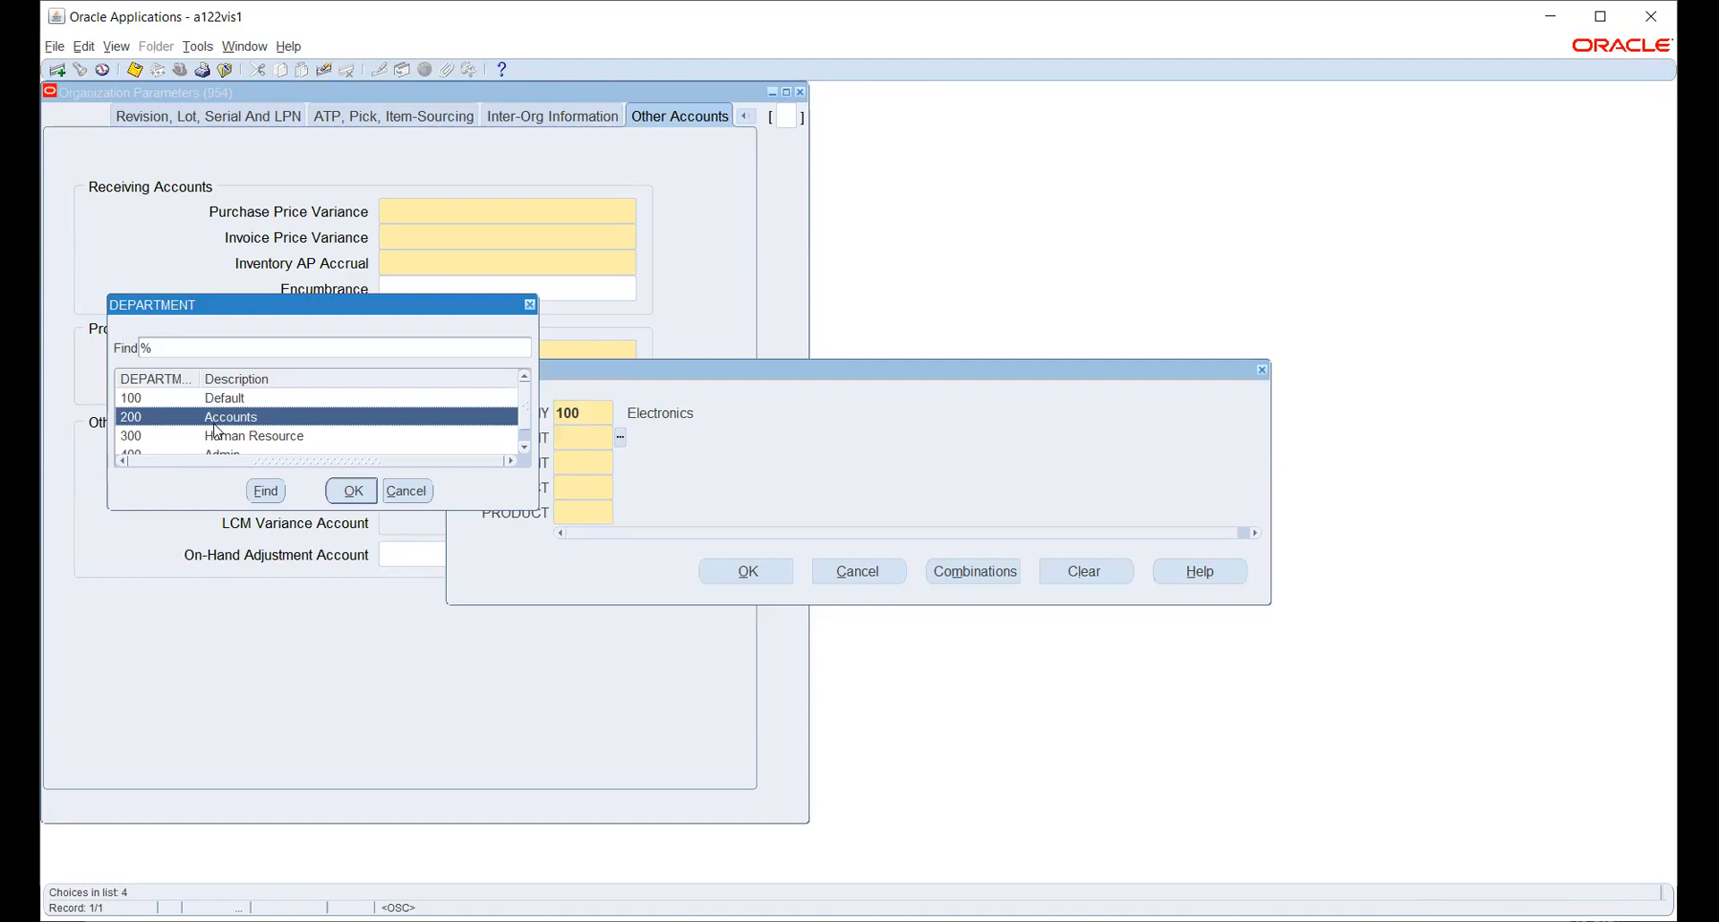
{"action": "left_click", "coordinate": [352, 491]}
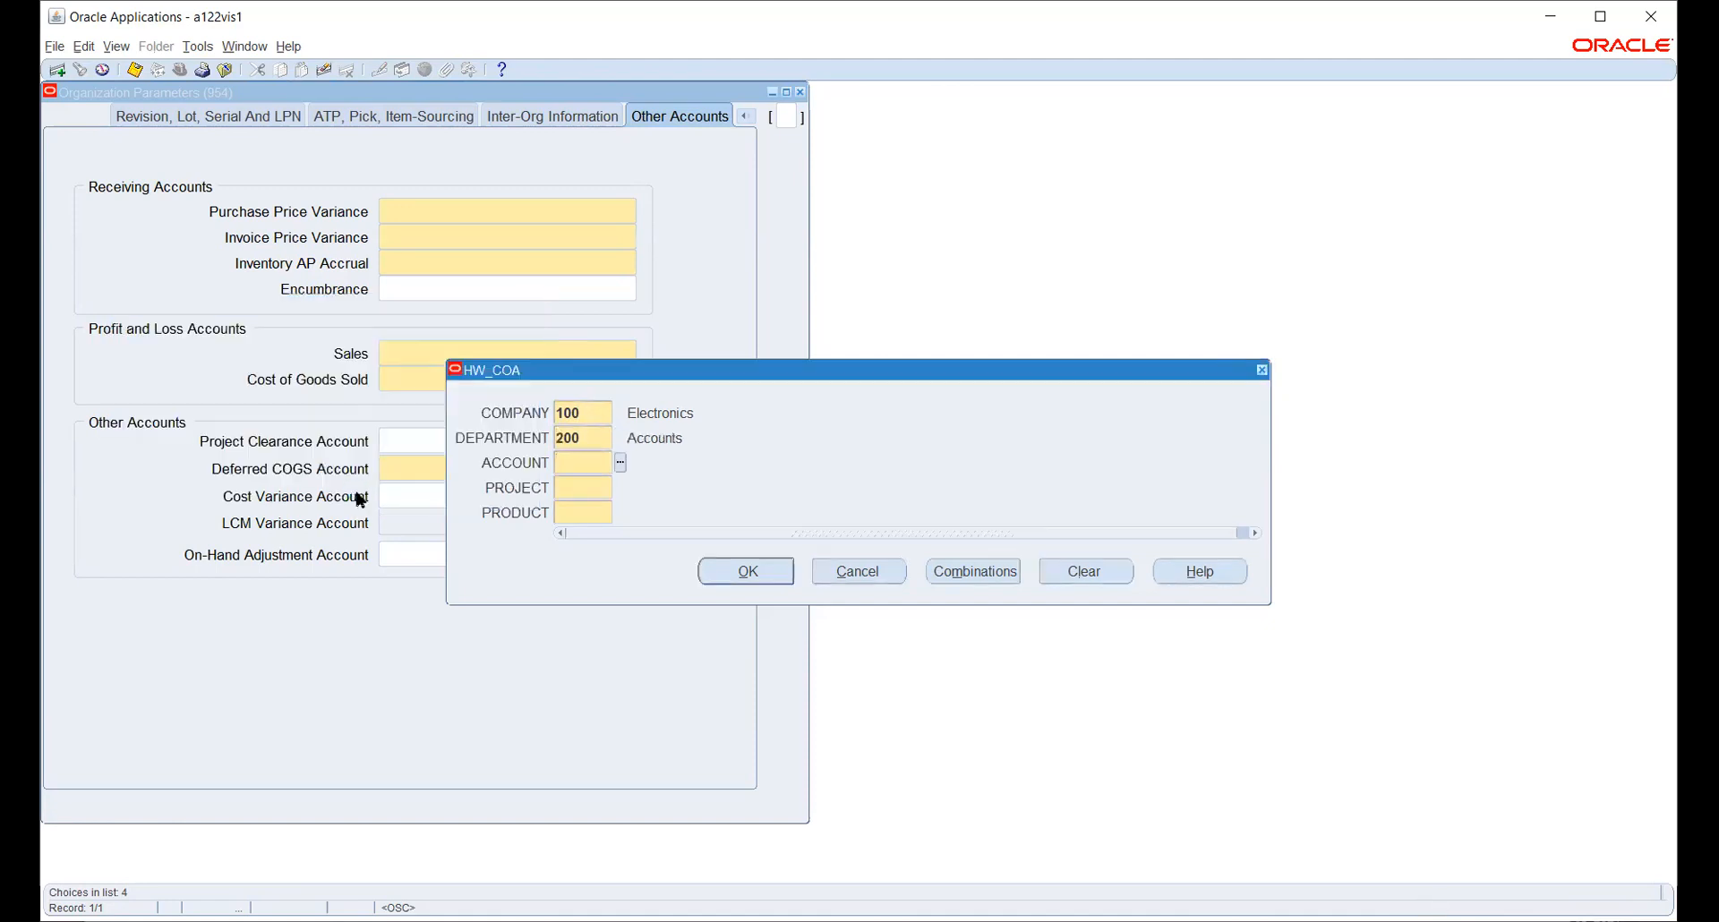
- Complete it with account 5210, project 1000 and product 1000, and apply the combination
{"action": "left_click", "coordinate": [621, 464]}
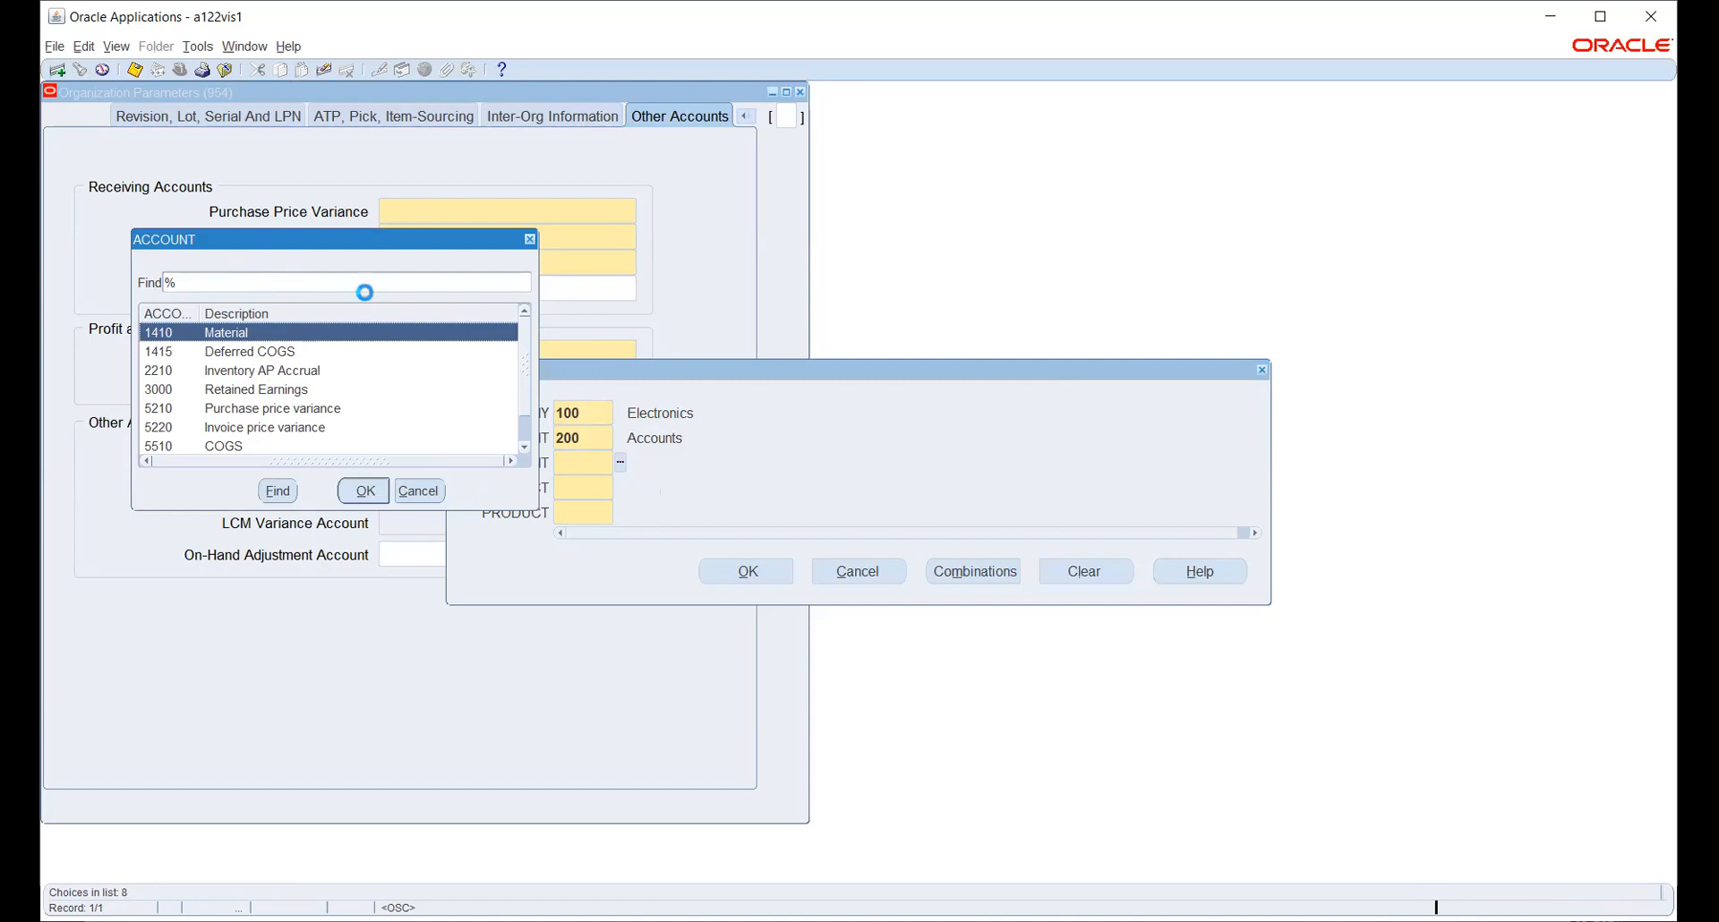
{"action": "left_click", "coordinate": [253, 412]}
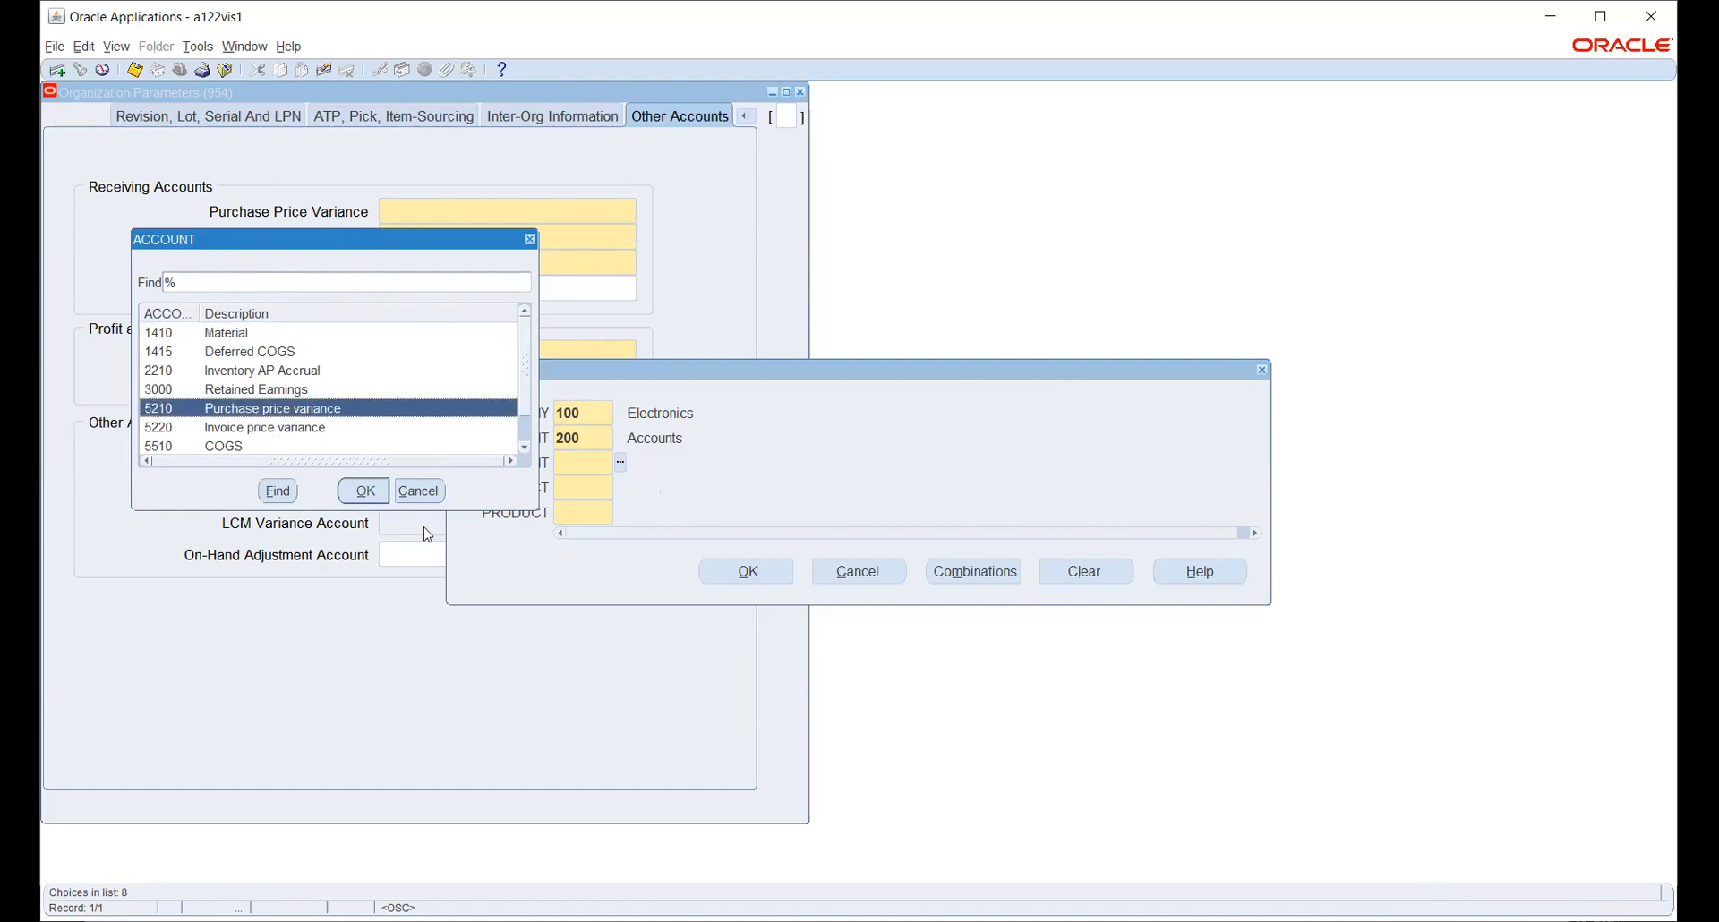
{"action": "left_click", "coordinate": [364, 491]}
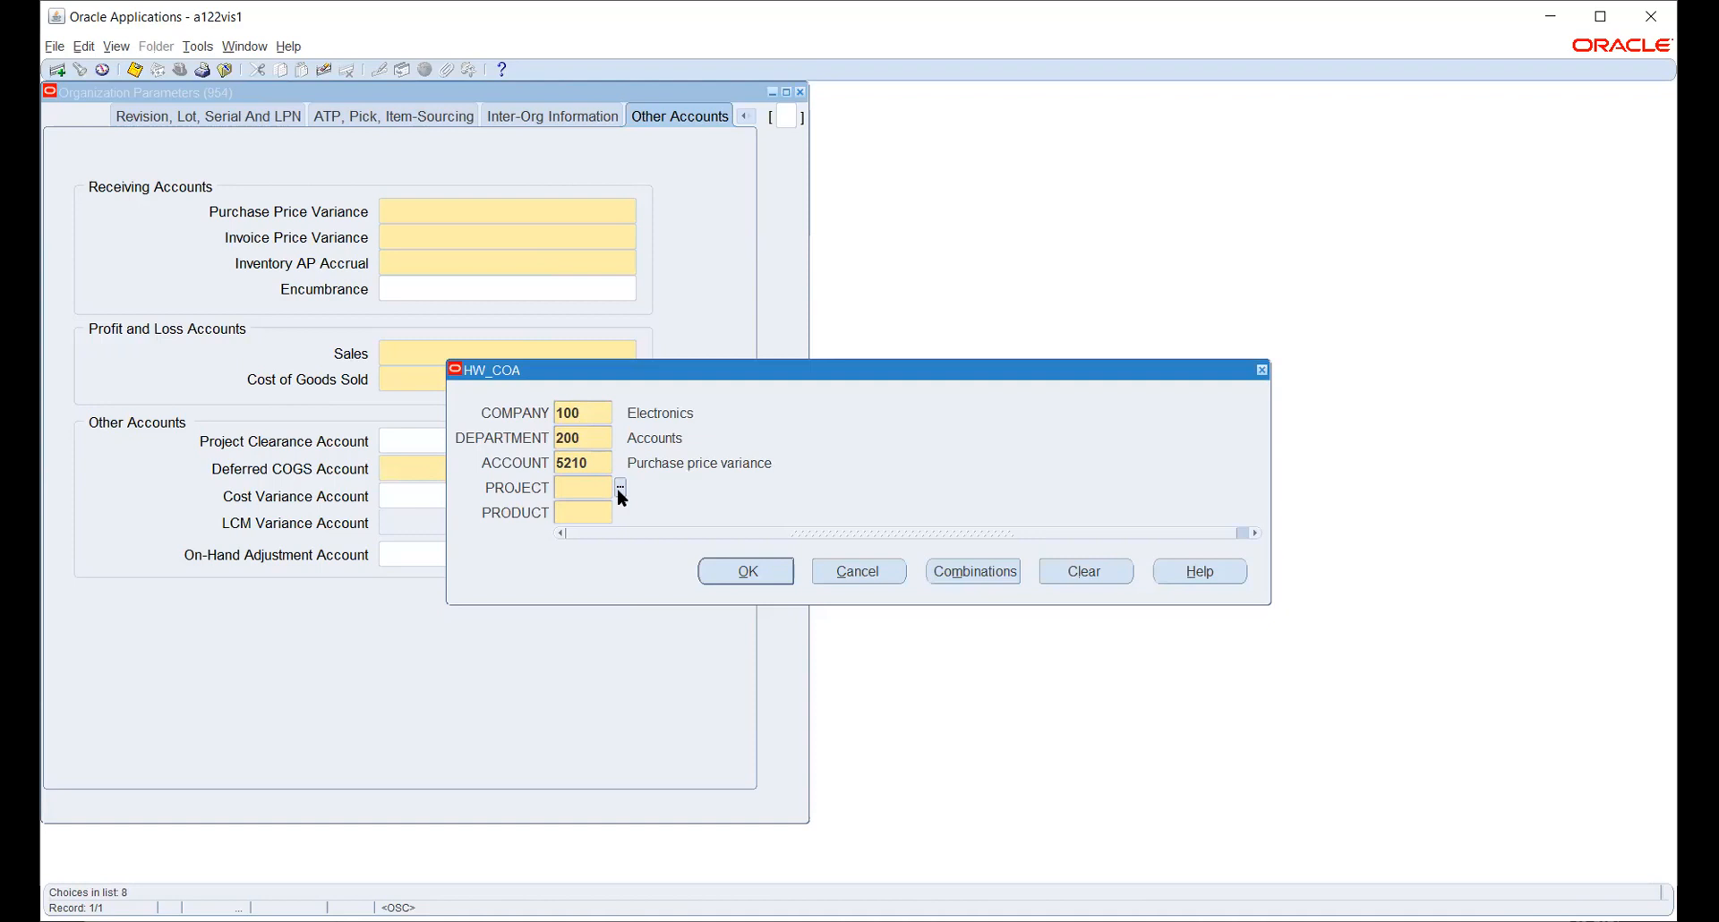
{"action": "left_click", "coordinate": [619, 488]}
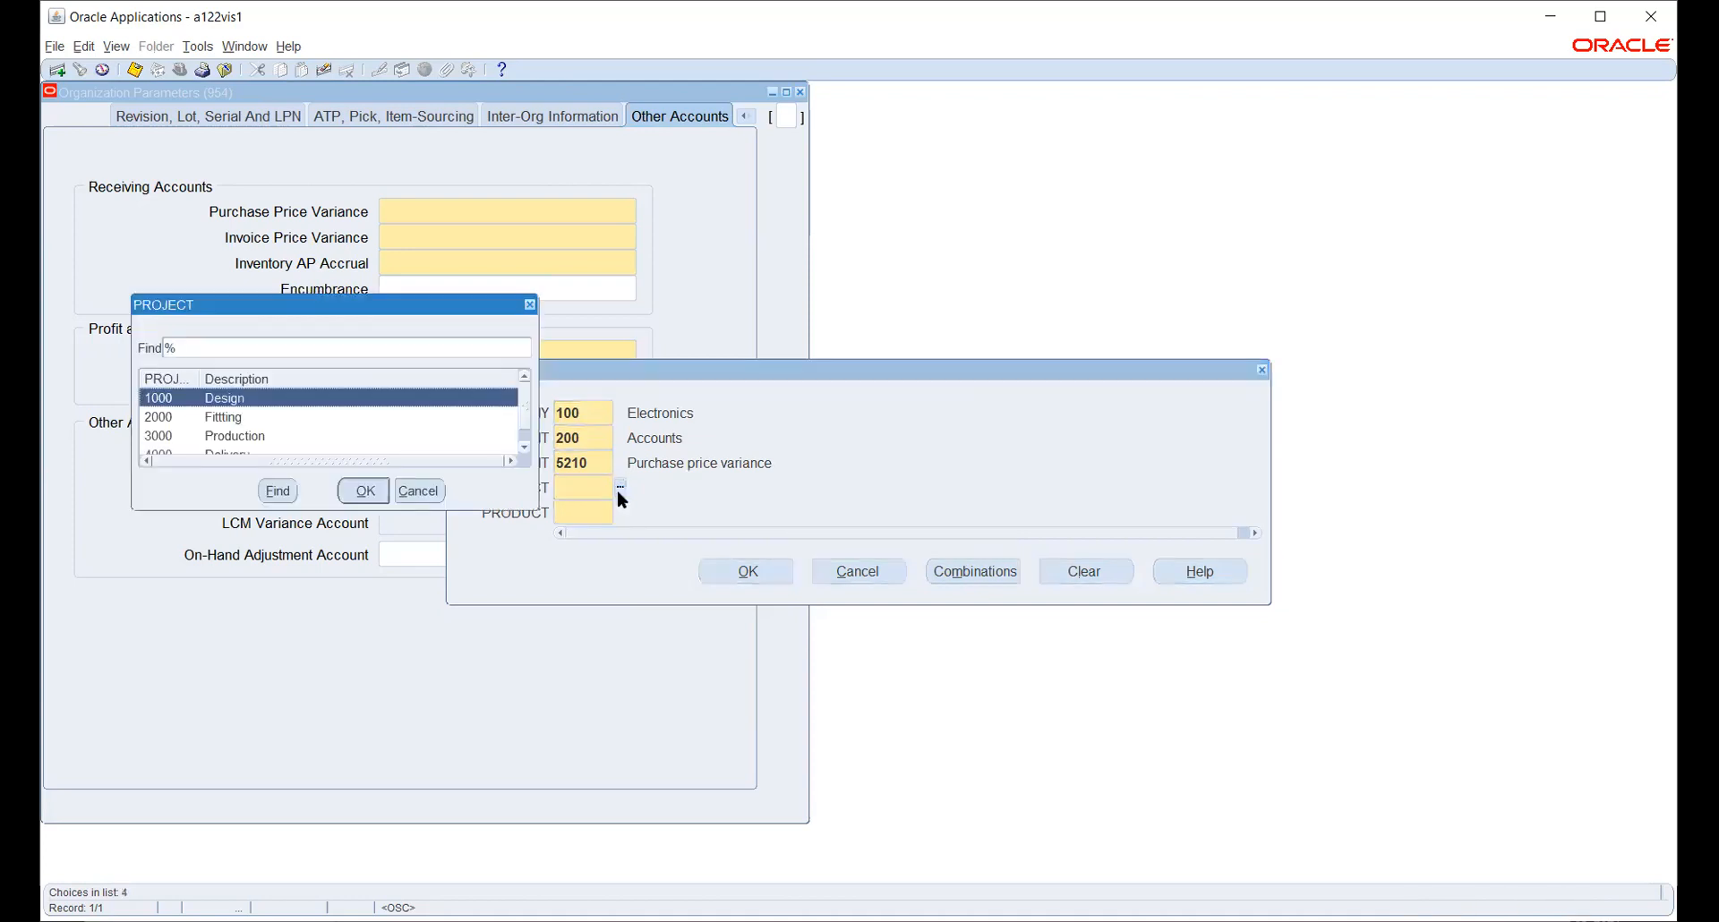
{"action": "left_click", "coordinate": [358, 495]}
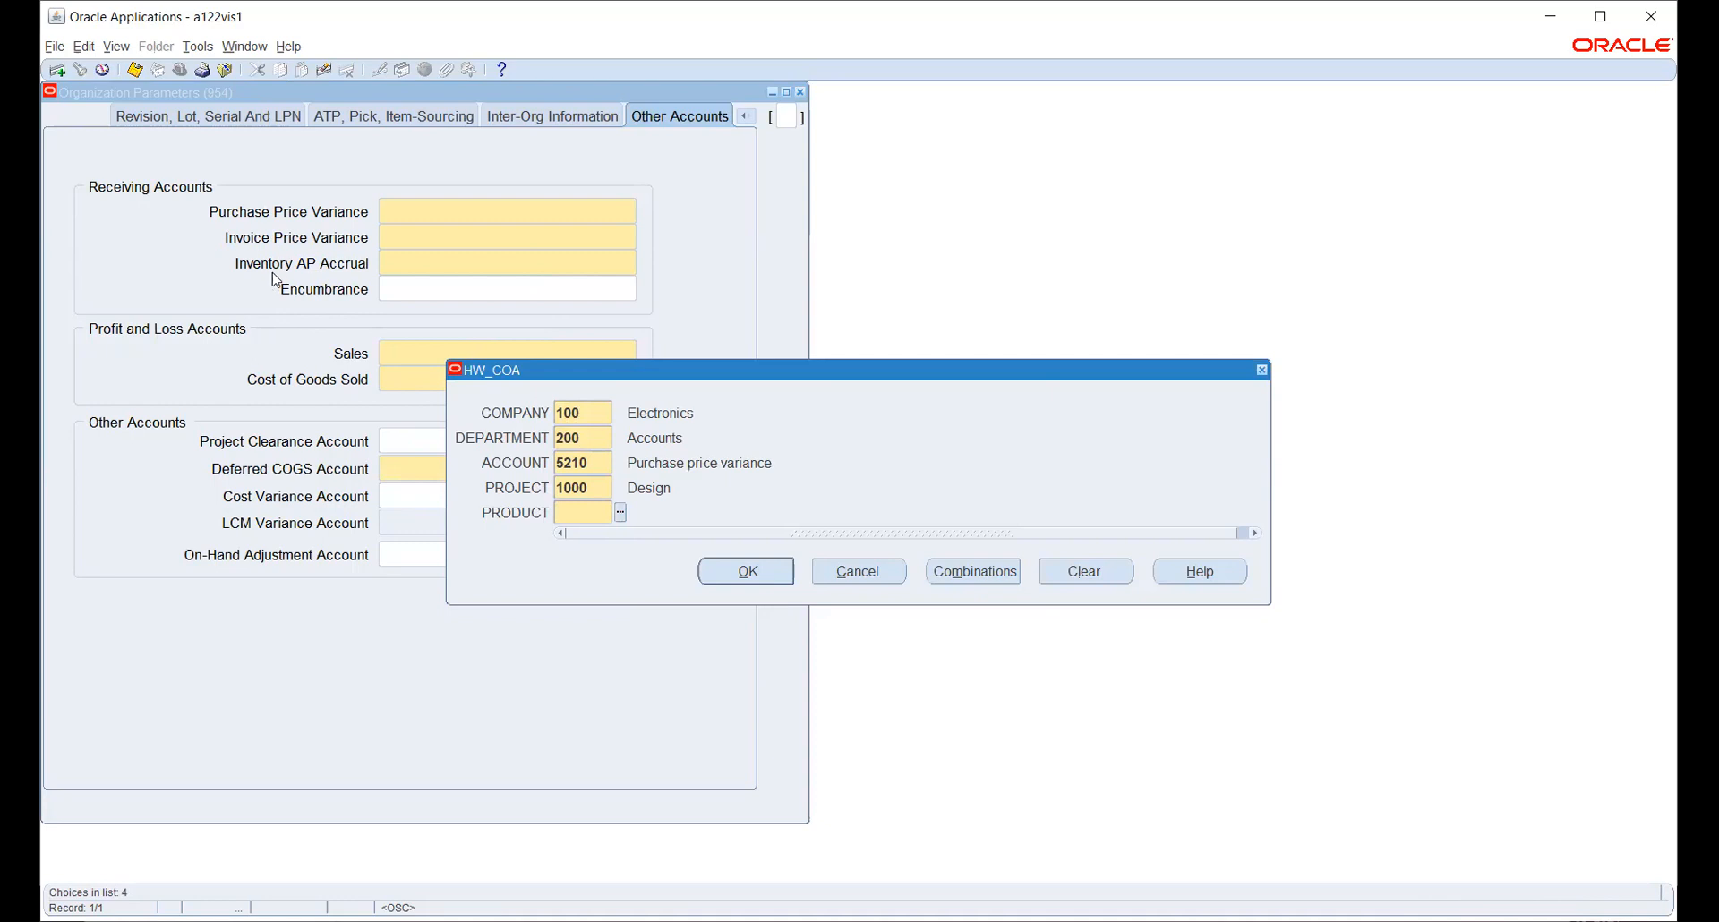
{"action": "type", "text": "1000"}
{"action": "key", "text": "Tab"}
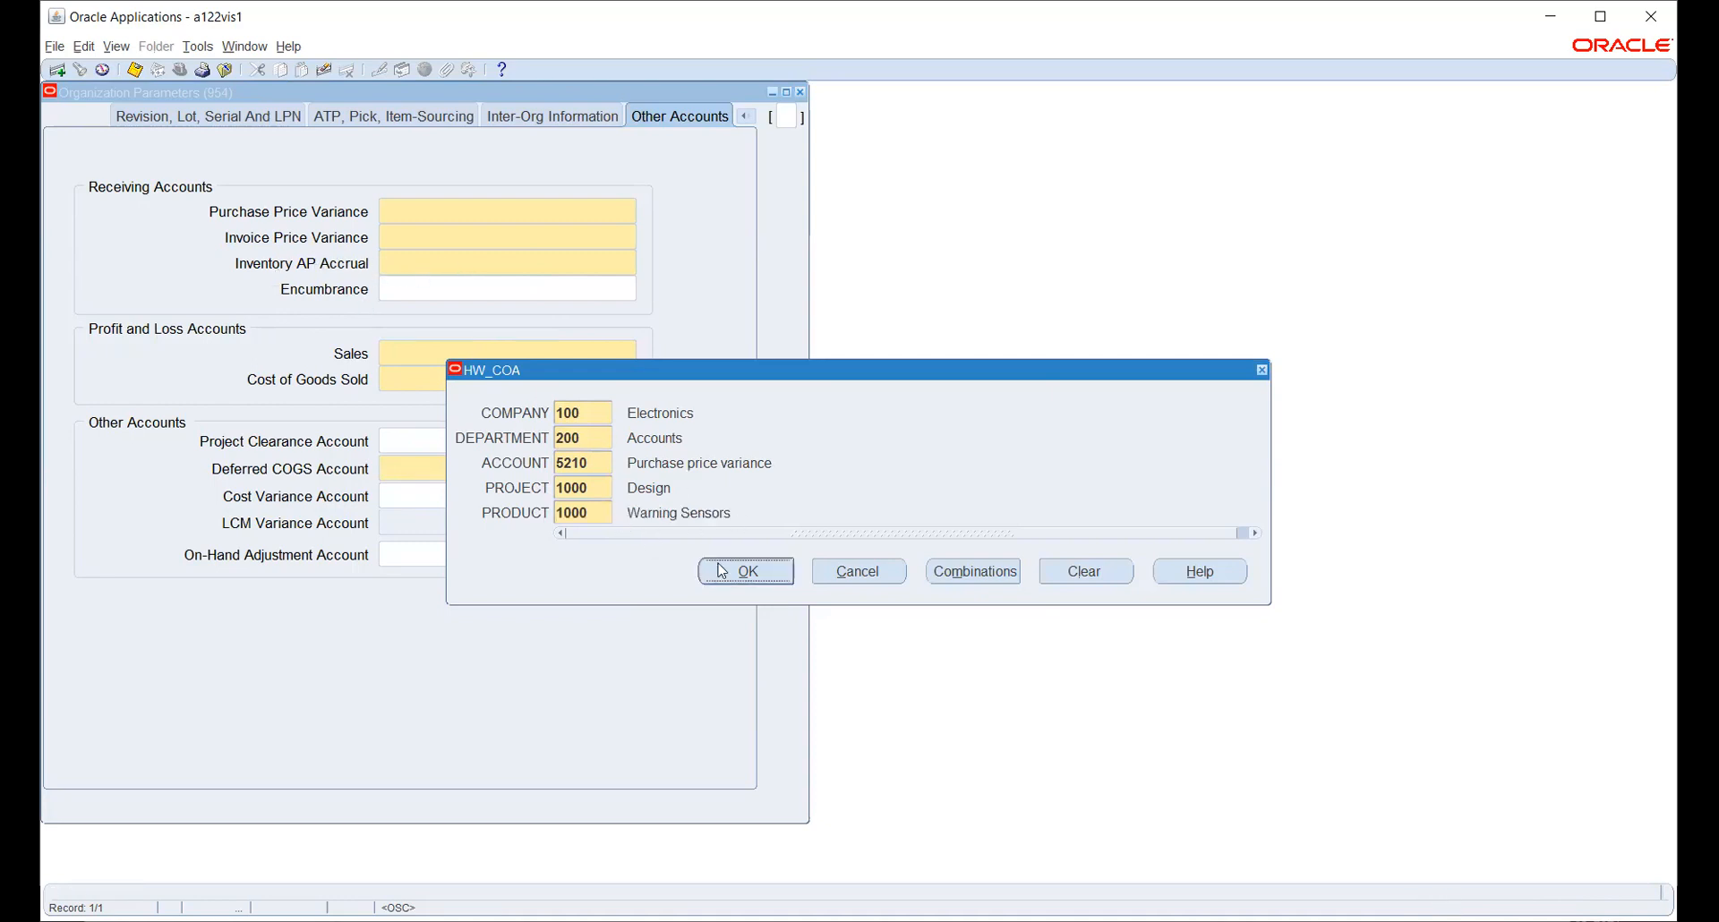
{"action": "left_click", "coordinate": [748, 574]}
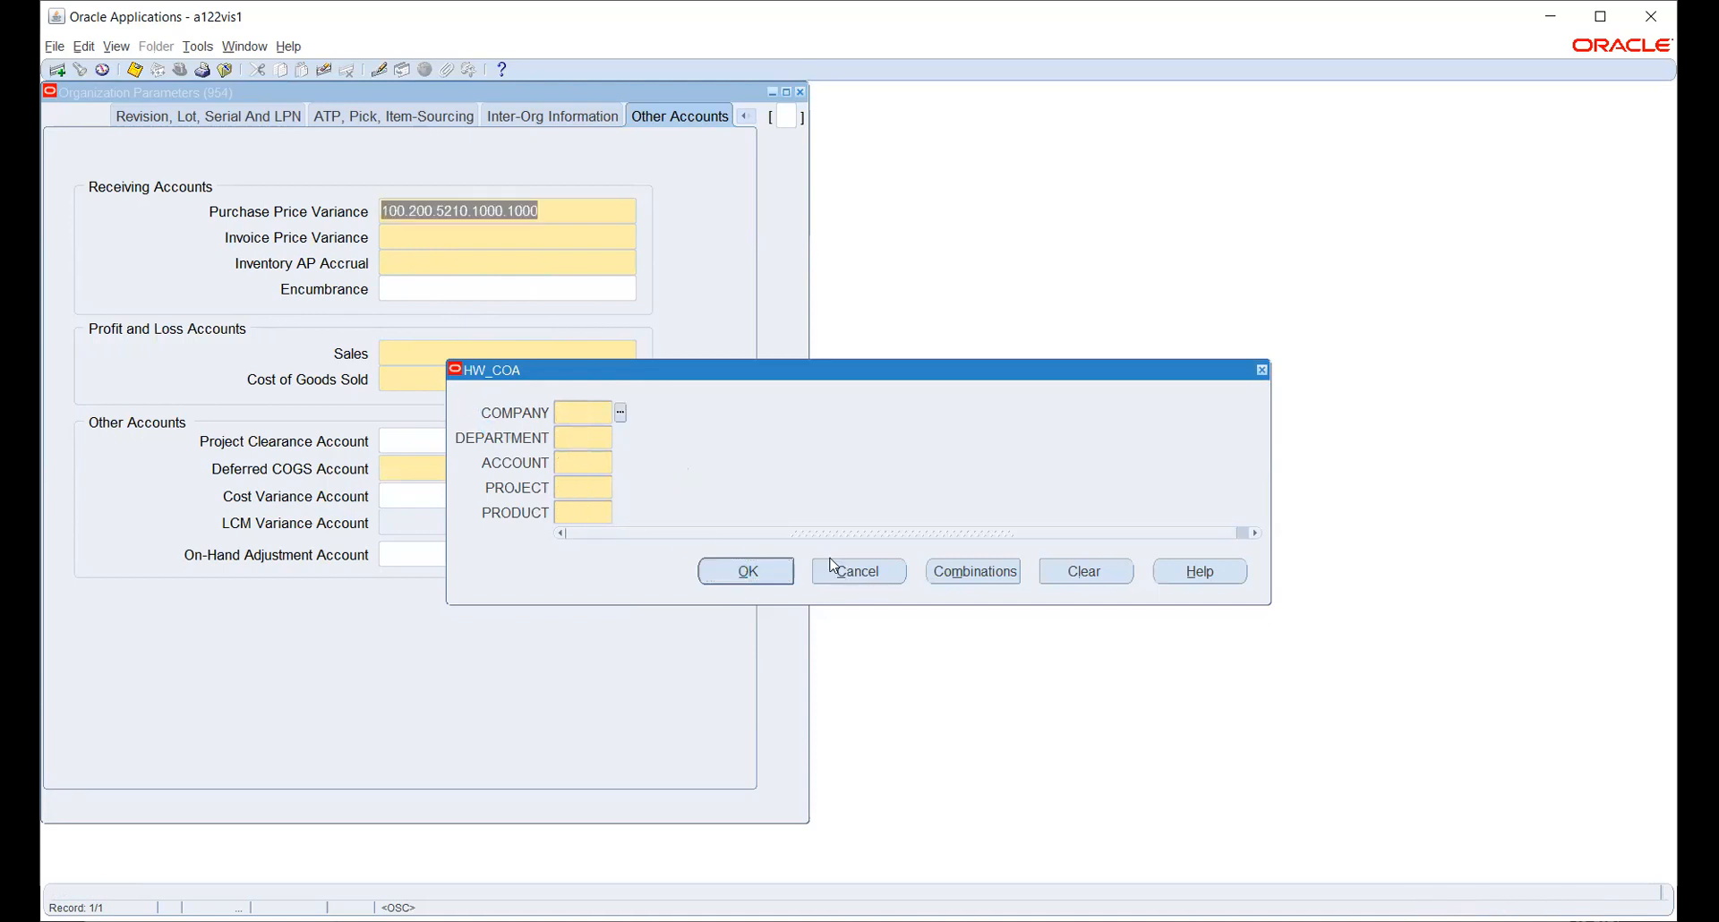
- Reopen the account combination for Invoice Price Variance with company 100 and department 200
{"action": "left_click", "coordinate": [843, 571]}
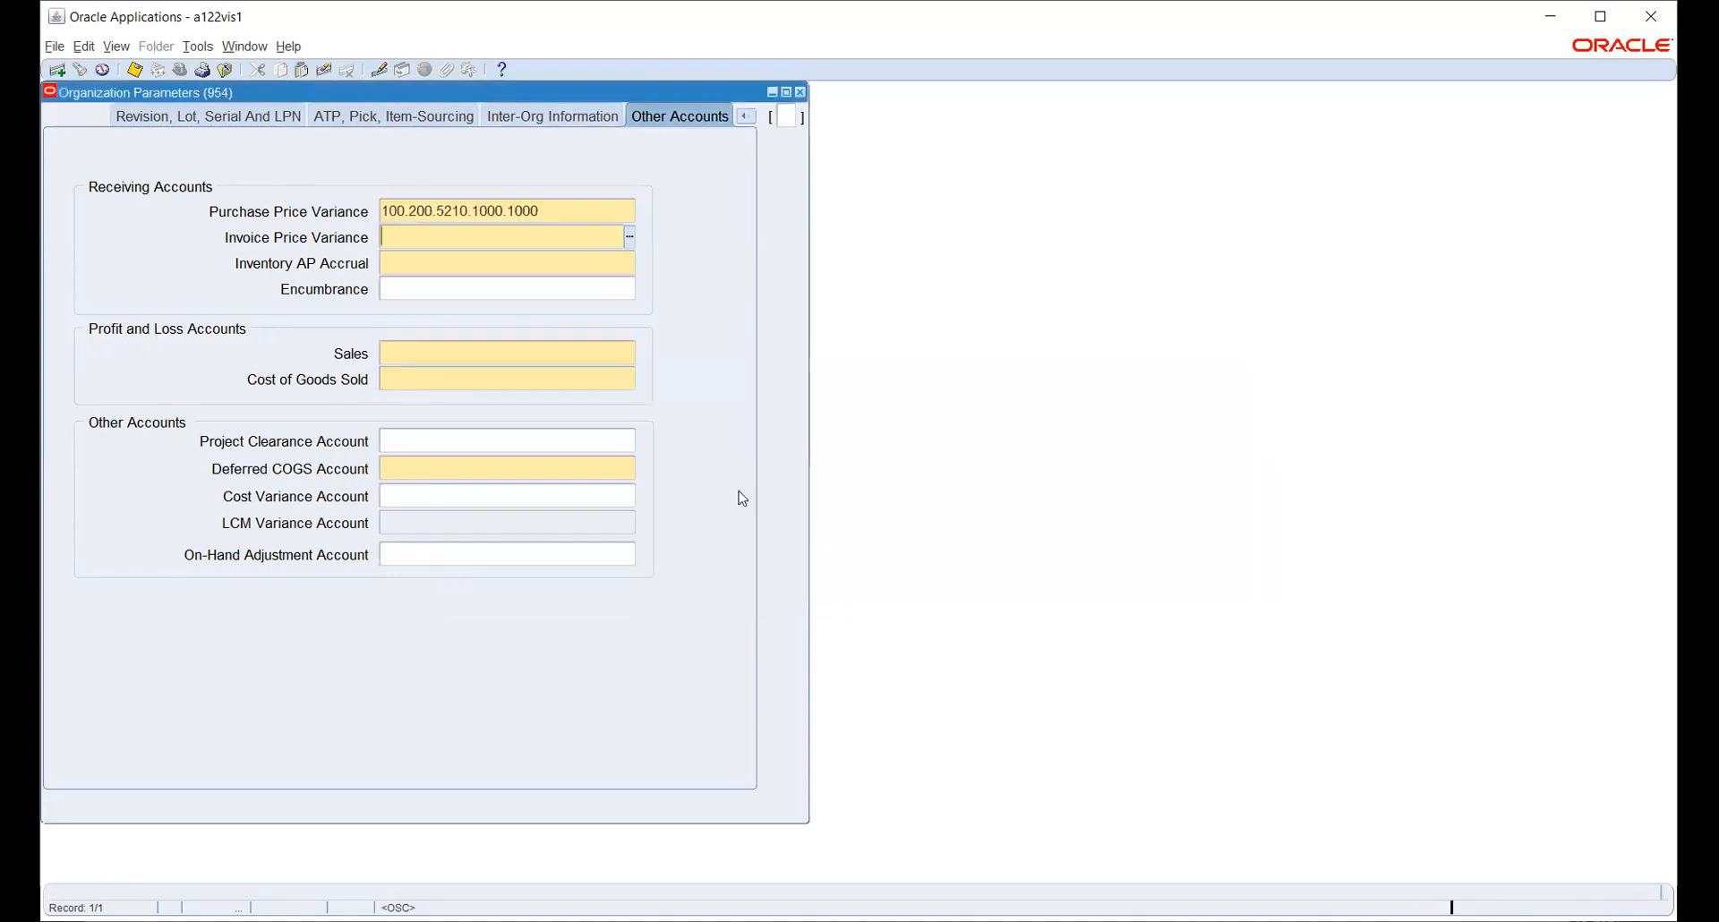
{"action": "left_click", "coordinate": [575, 210]}
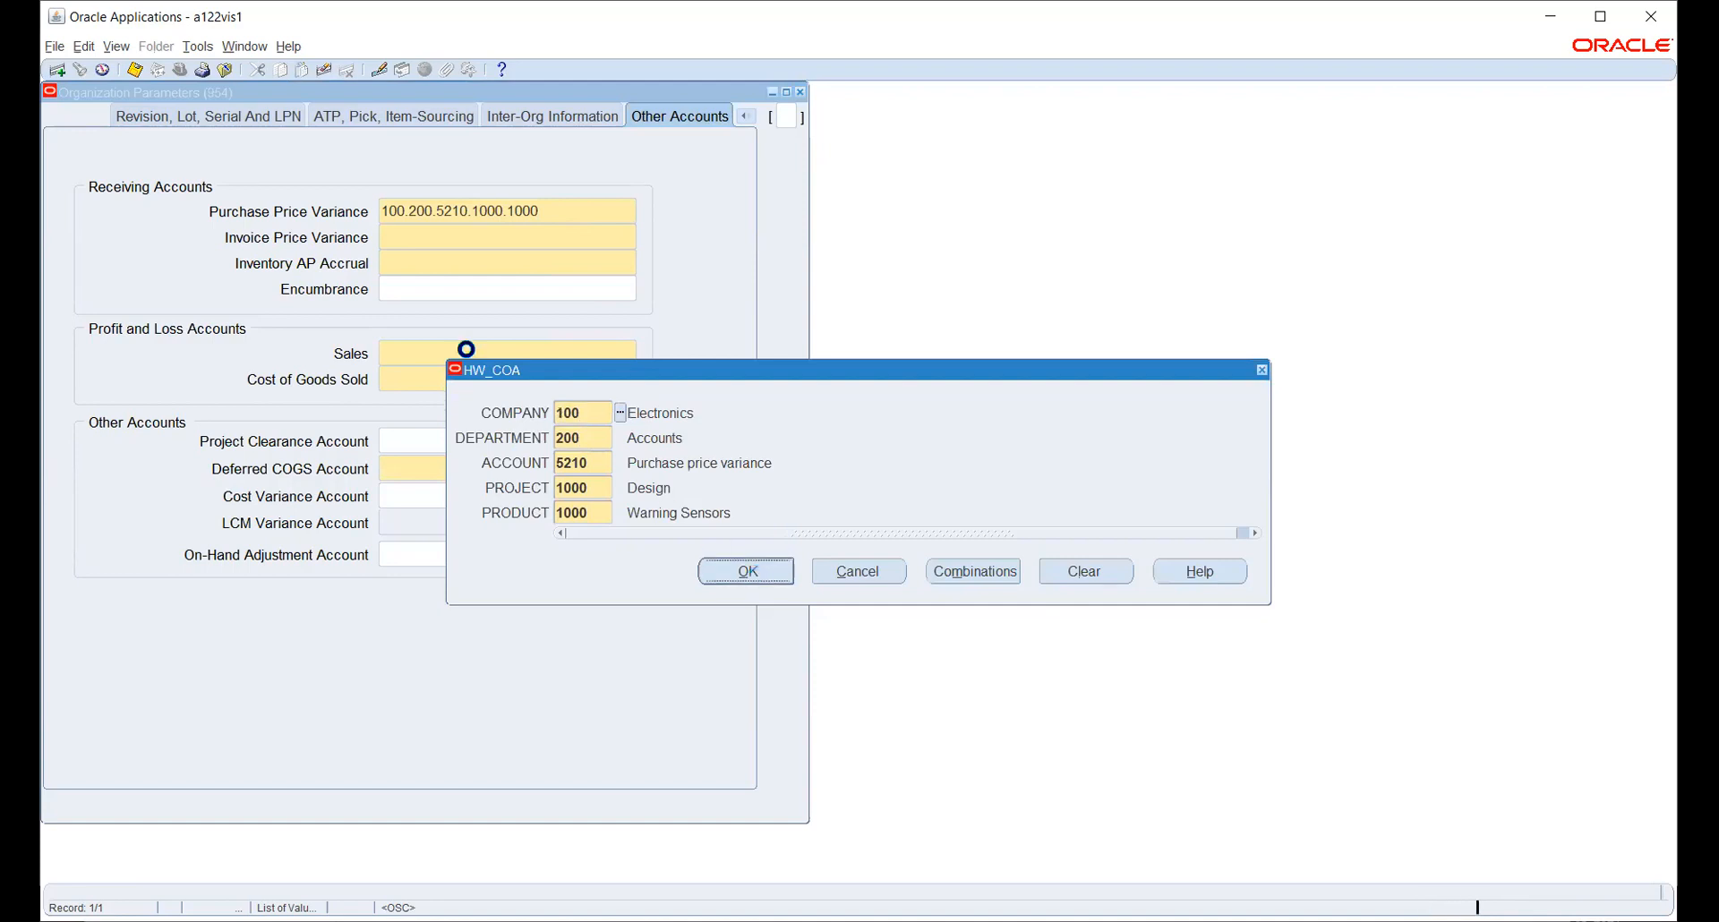
{"action": "left_click", "coordinate": [620, 413]}
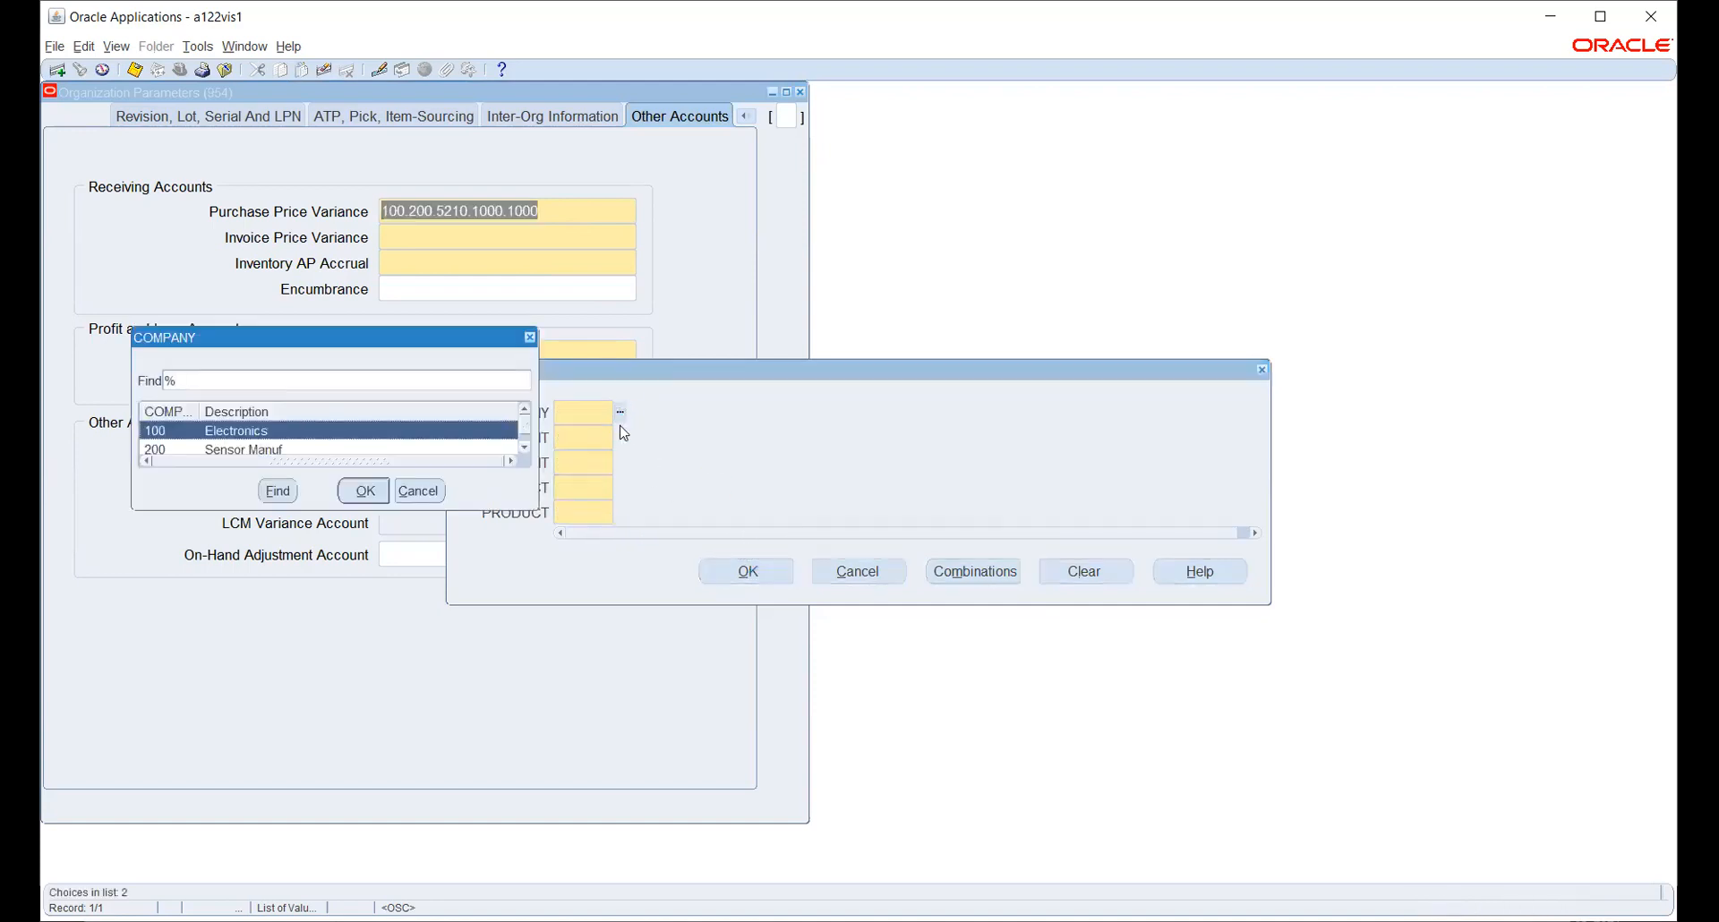
{"action": "left_click", "coordinate": [364, 491]}
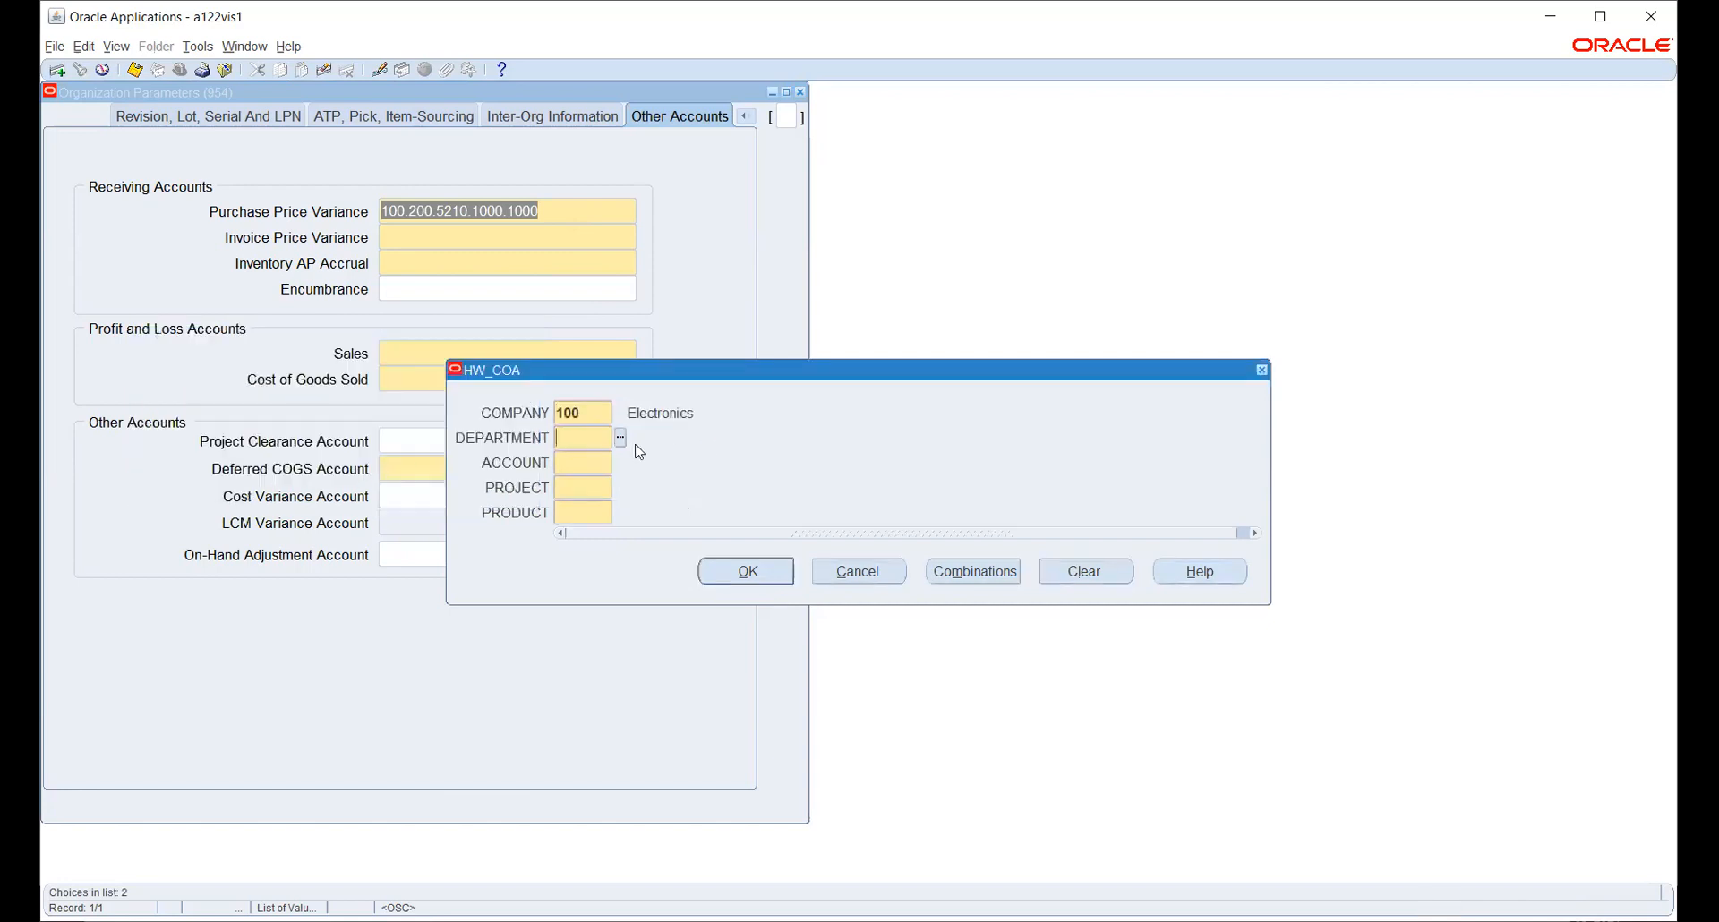
{"action": "left_click", "coordinate": [618, 438]}
{"action": "left_click", "coordinate": [259, 417]}
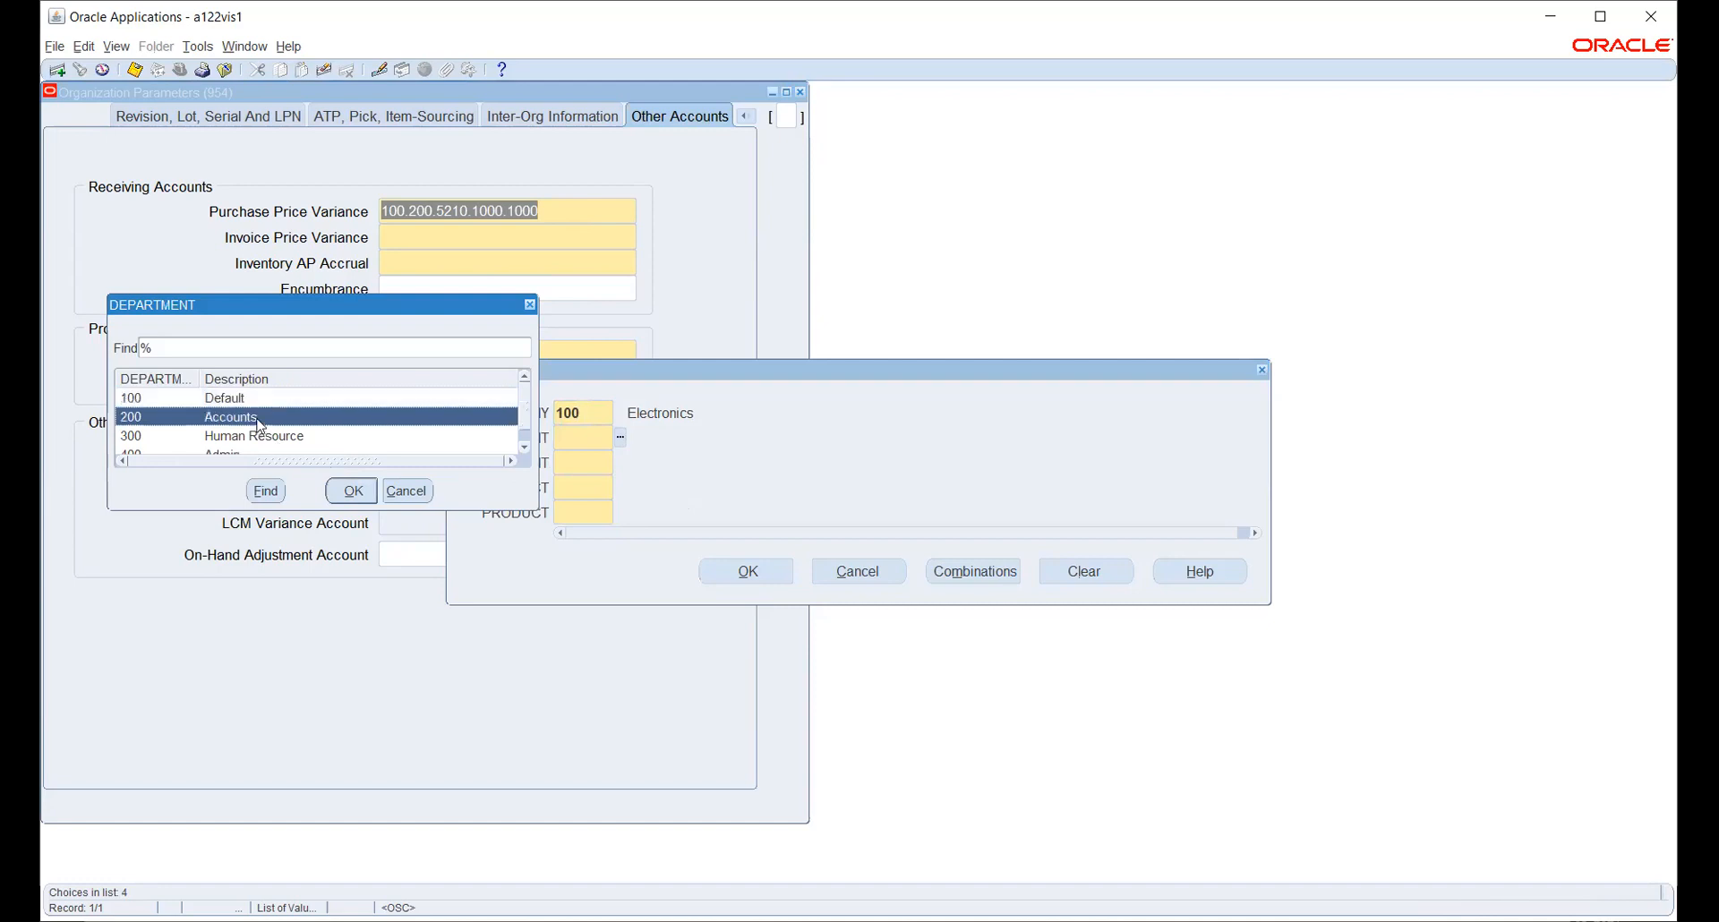
{"action": "left_click", "coordinate": [353, 491]}
- Finish Invoice Price Variance with account 5220 and project 1000, then pick company 100 next
{"action": "left_click", "coordinate": [620, 462]}
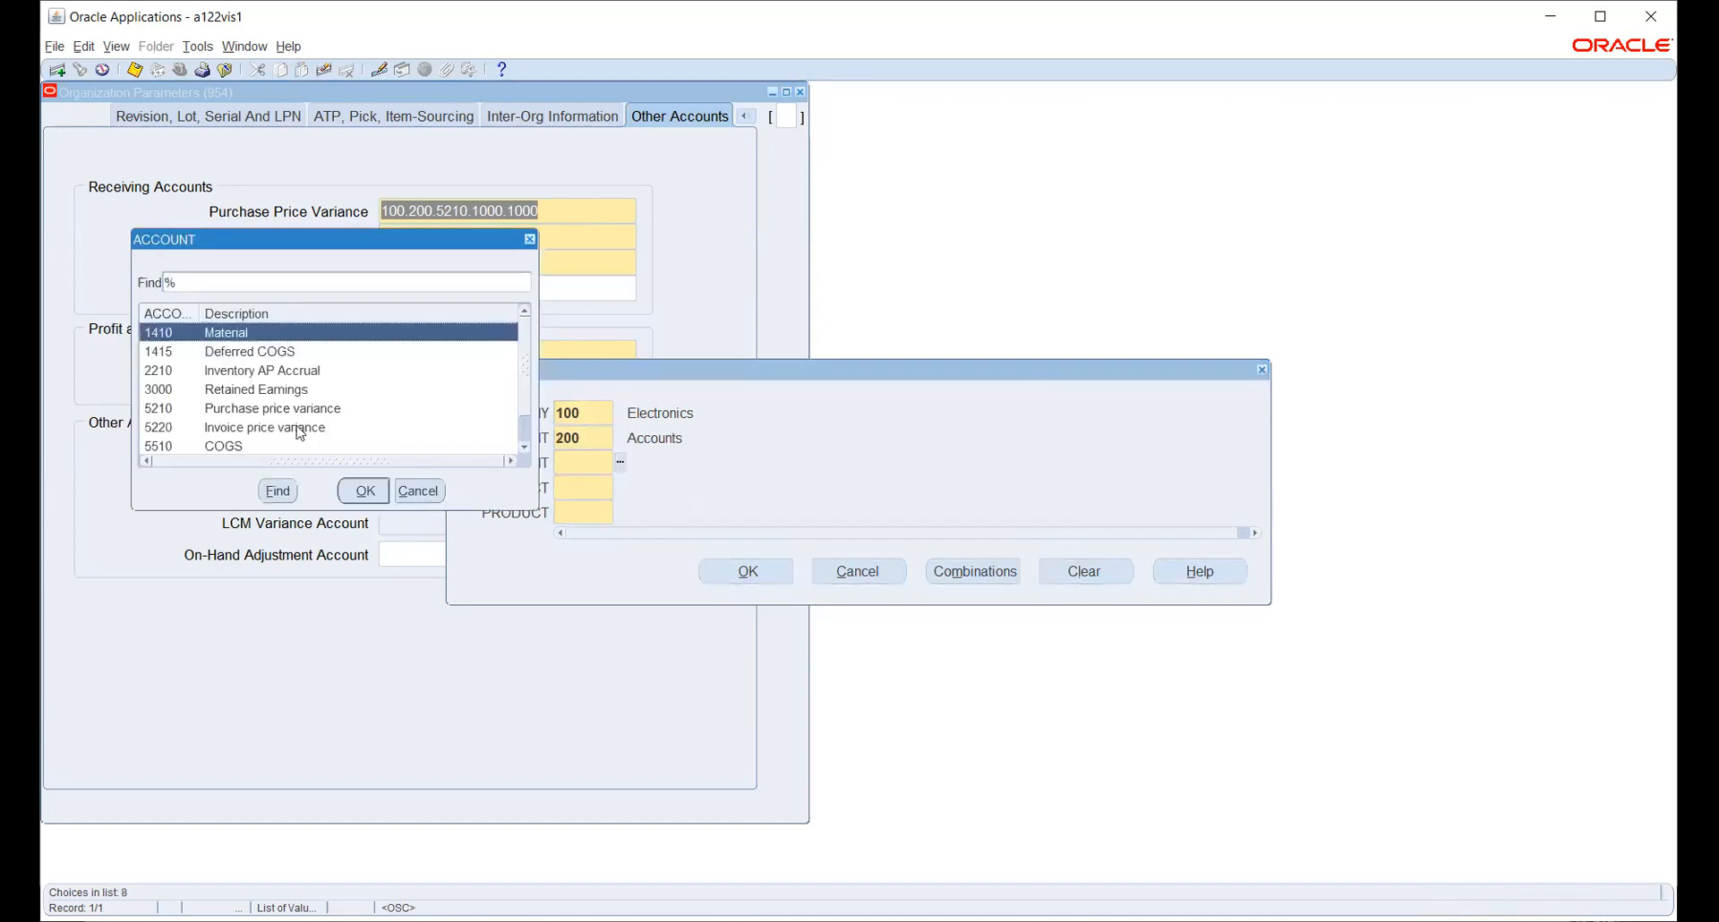
{"action": "left_click", "coordinate": [267, 428]}
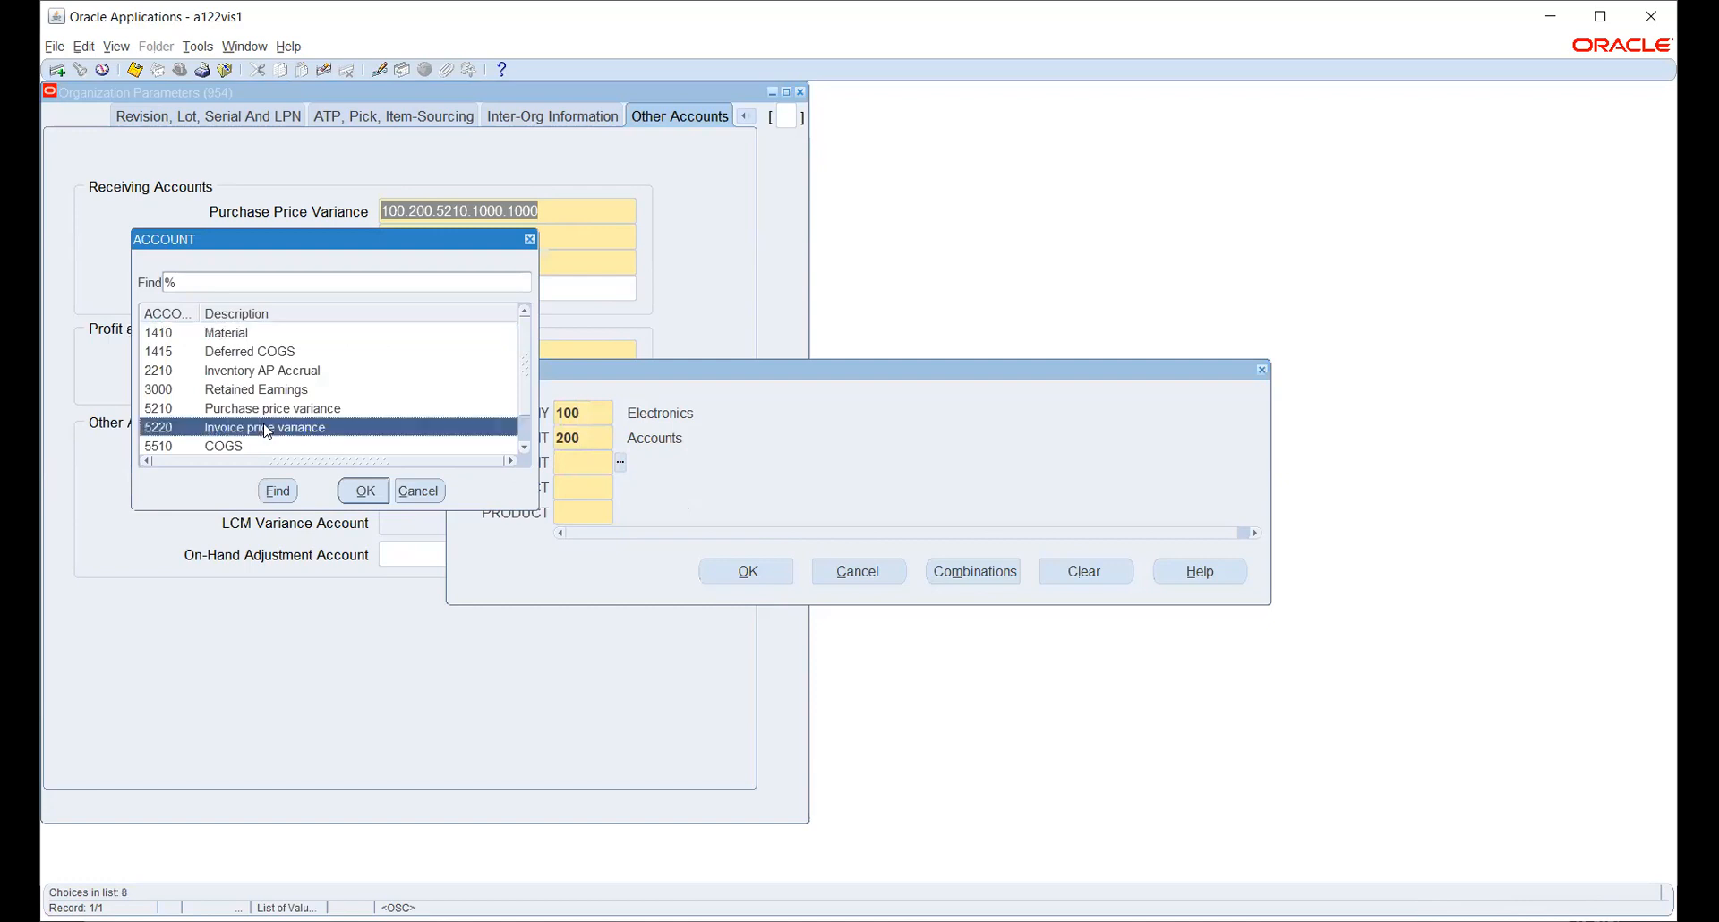
{"action": "left_click", "coordinate": [365, 491]}
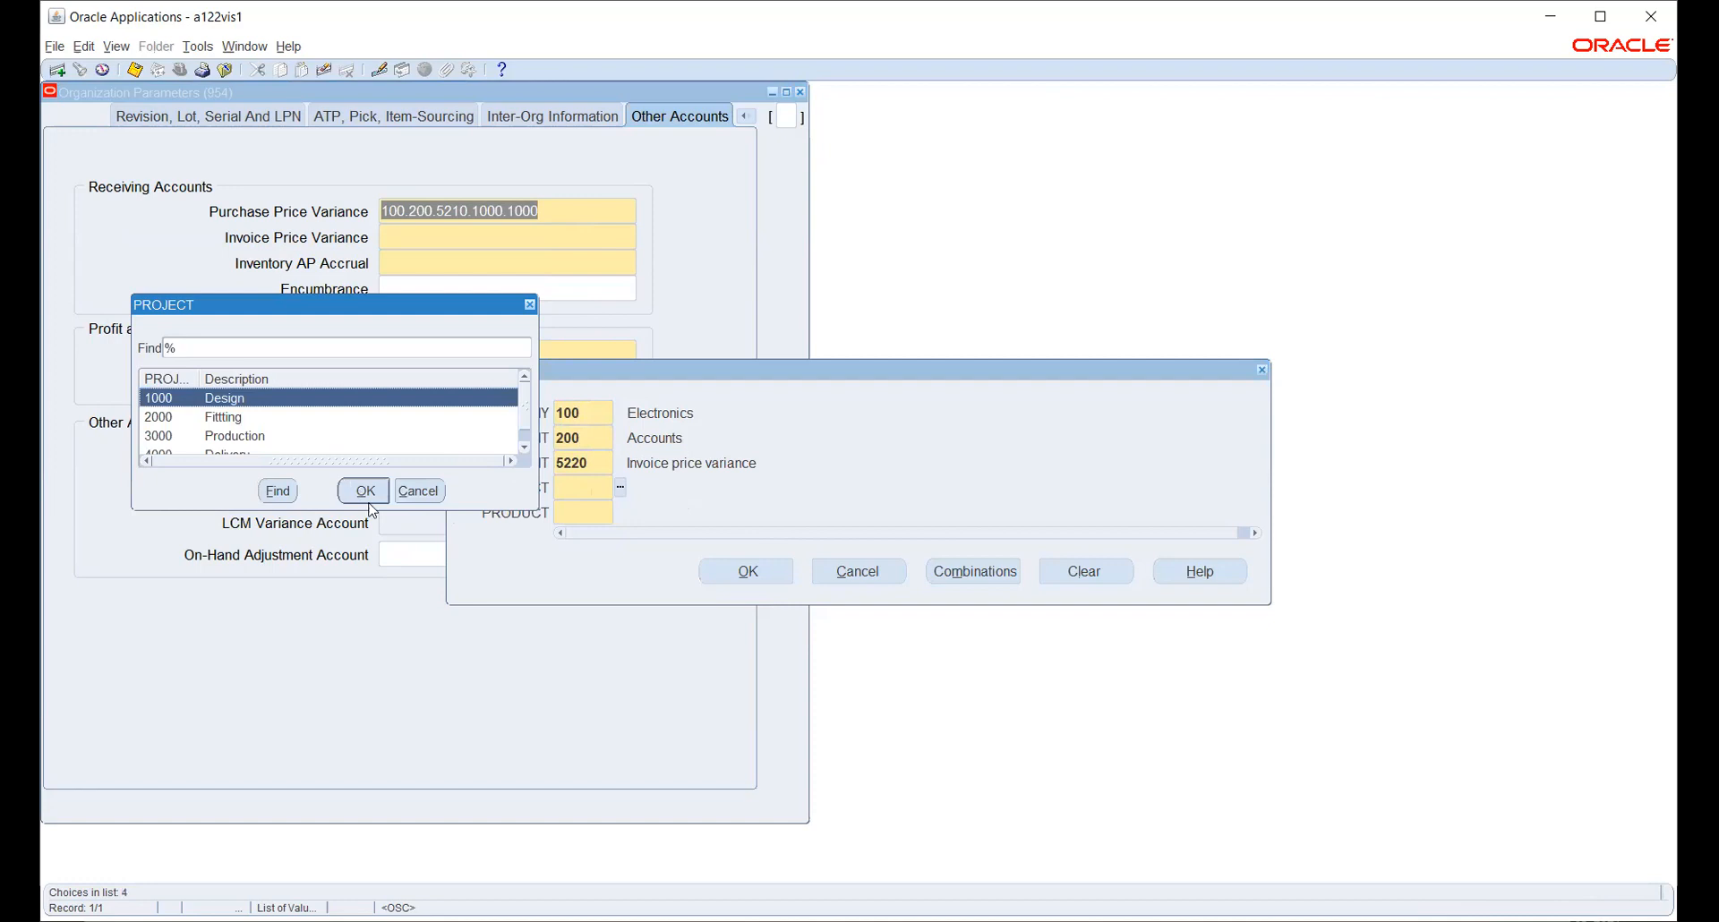
{"action": "left_click", "coordinate": [367, 495]}
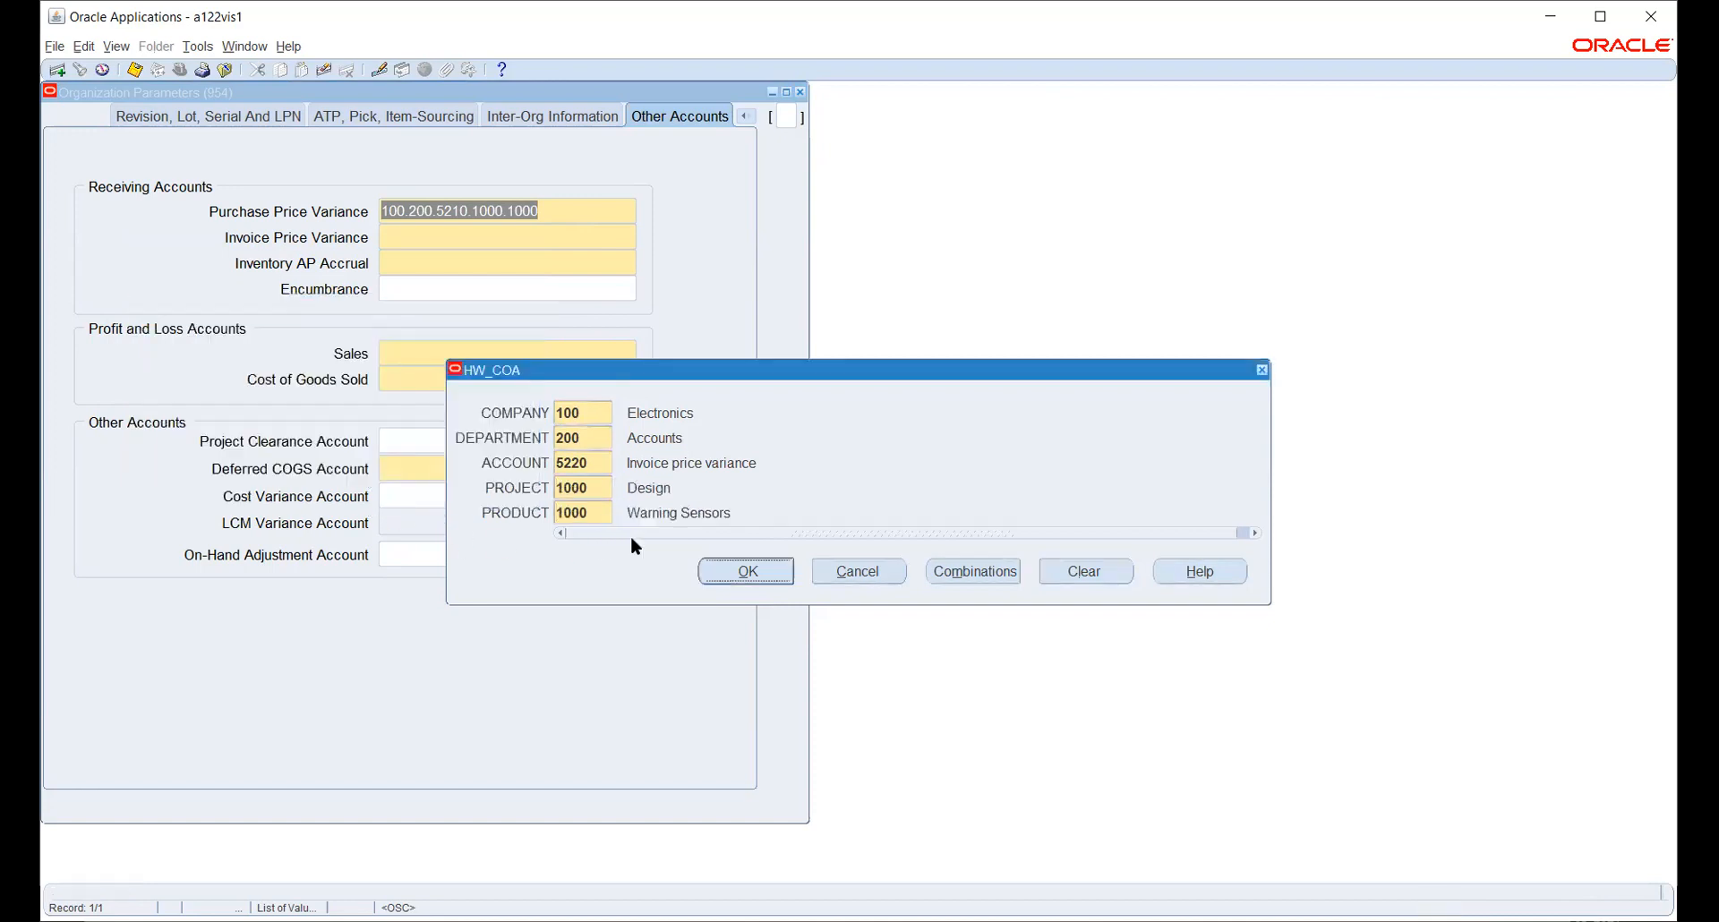
{"action": "left_click", "coordinate": [743, 571]}
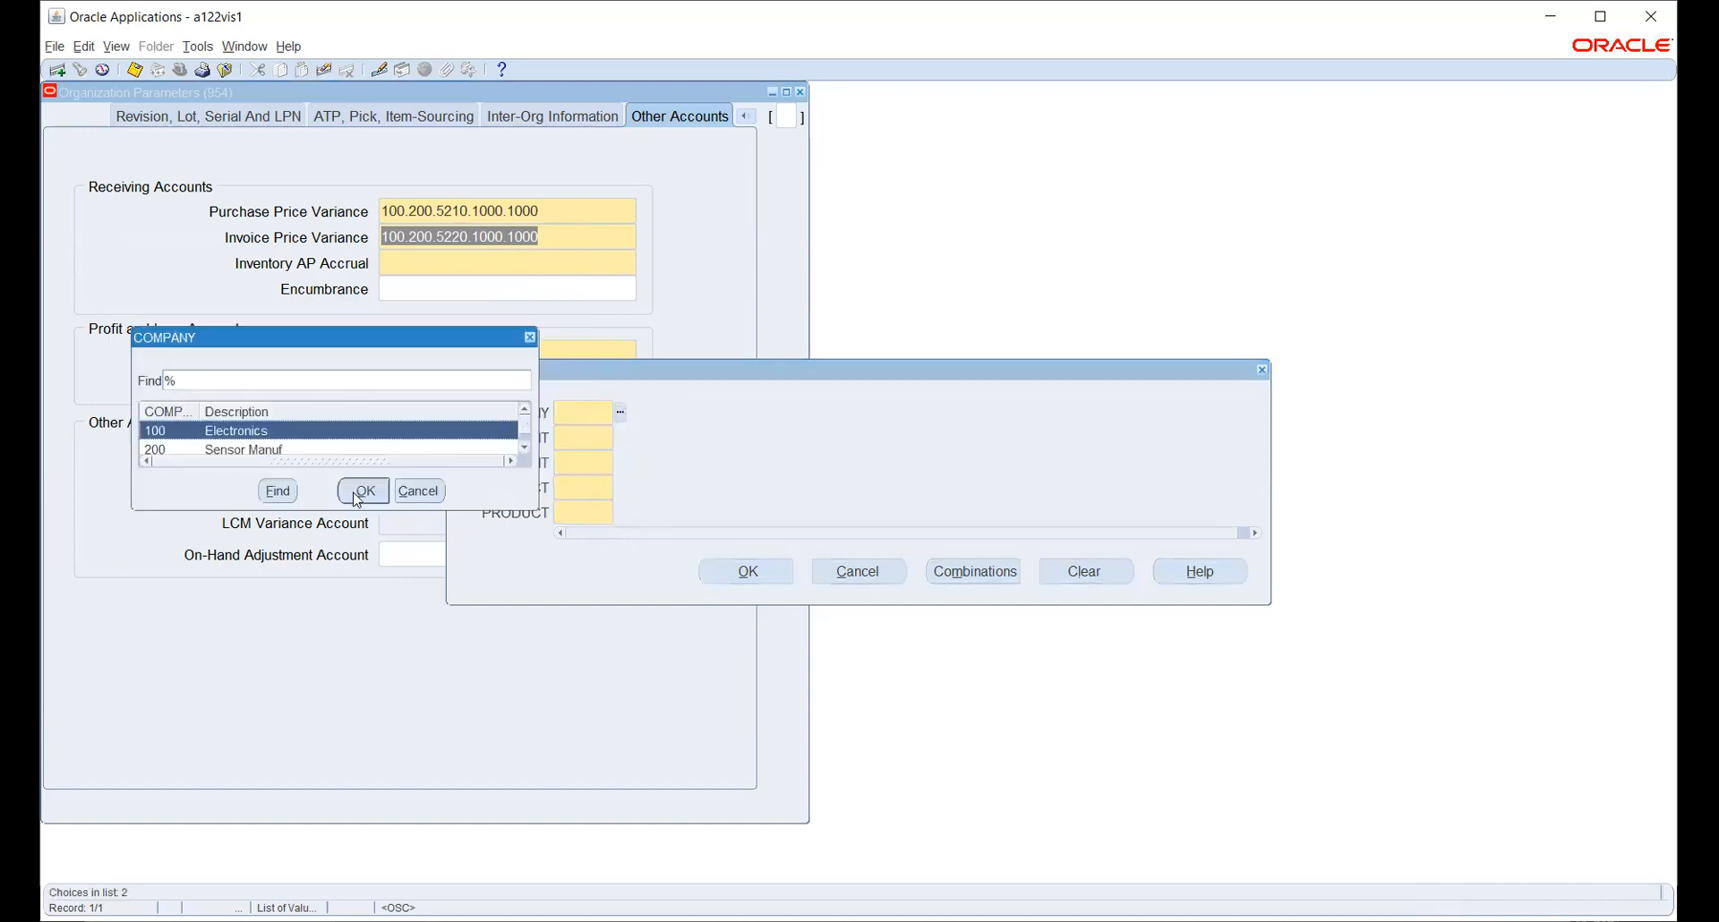
{"action": "left_click", "coordinate": [359, 494]}
- Complete the Inventory AP Accrual account with department 200, account 2210, project 1000, product 1000
{"action": "left_click", "coordinate": [621, 440]}
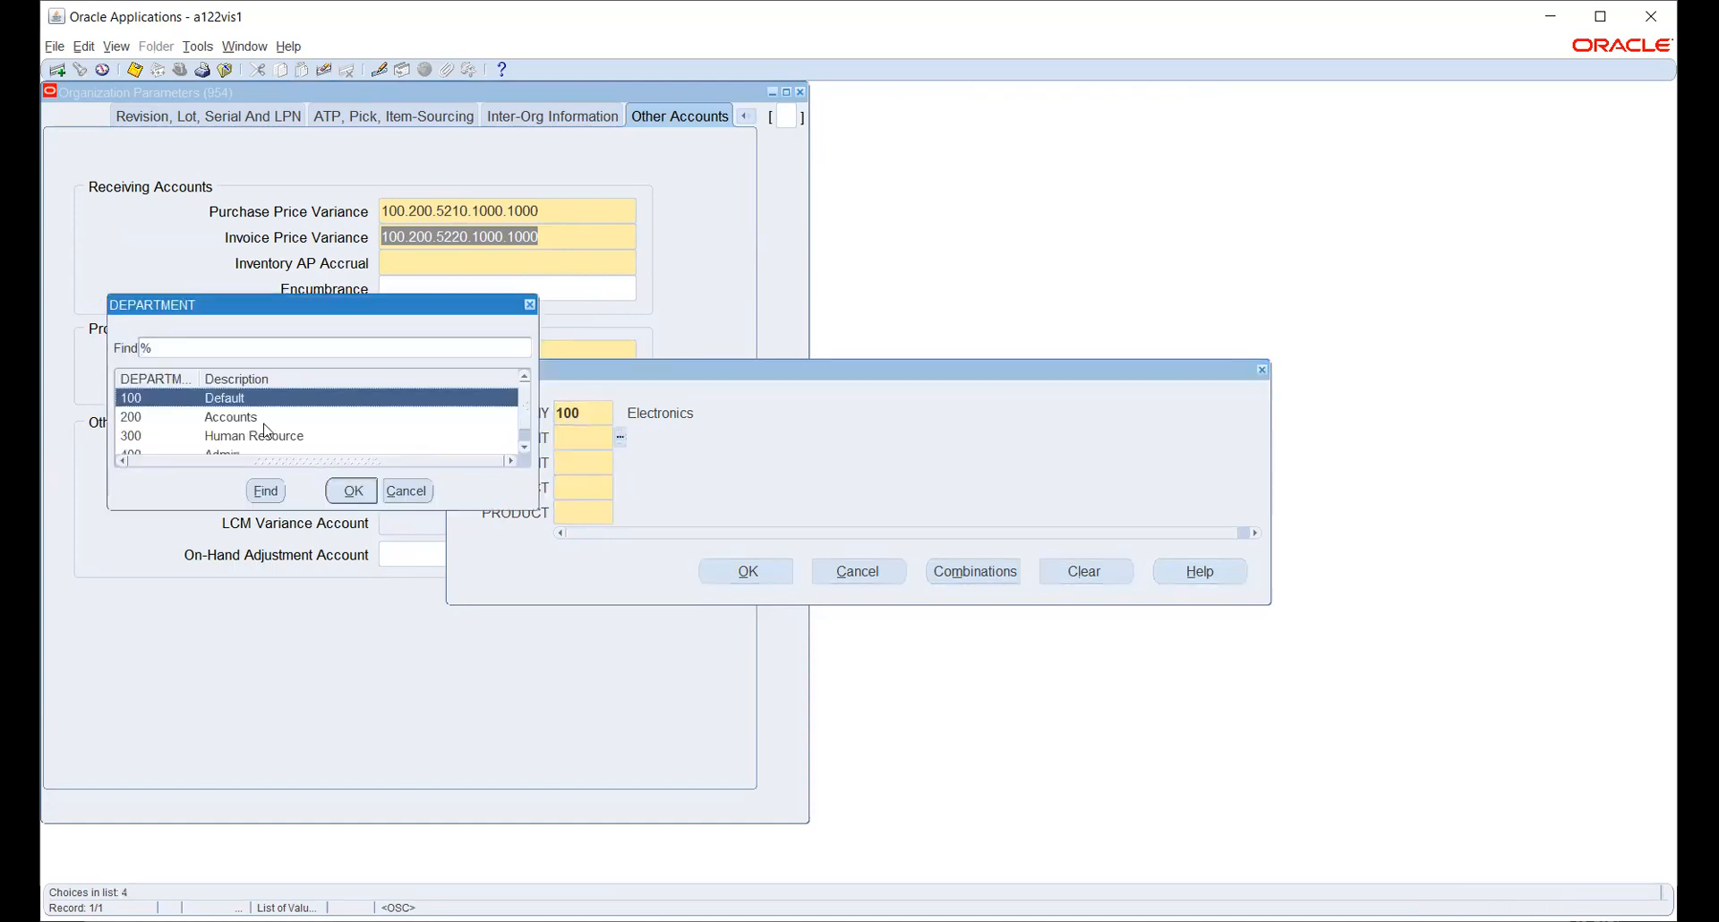
{"action": "left_click", "coordinate": [262, 417]}
{"action": "left_click", "coordinate": [345, 490]}
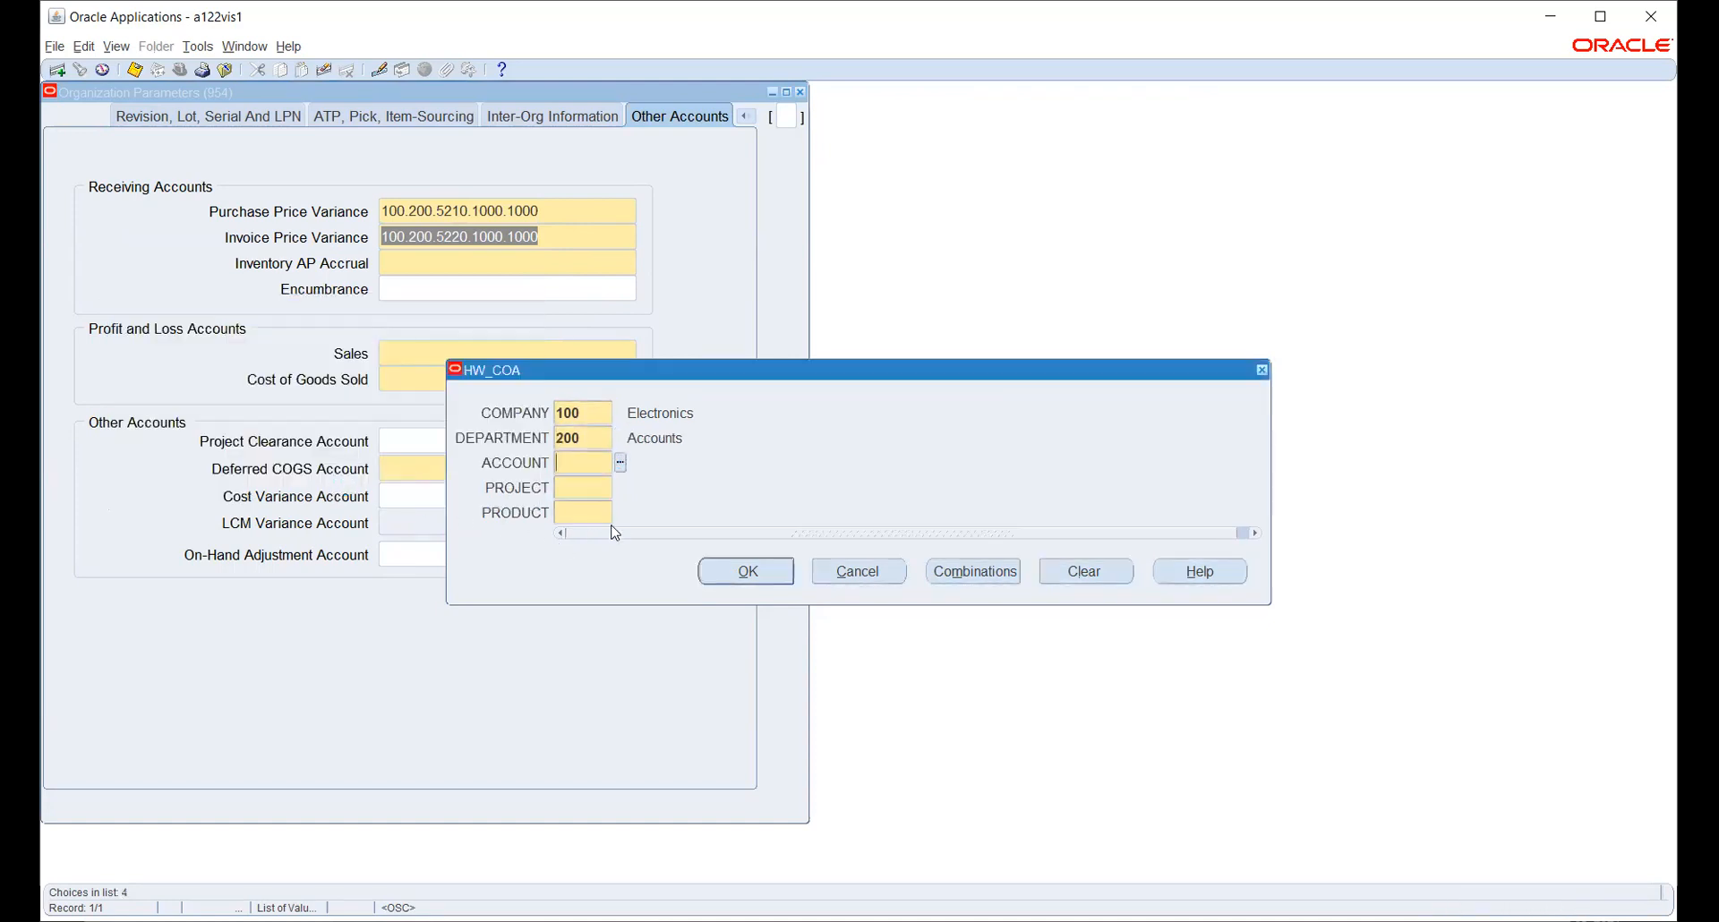
{"action": "left_click", "coordinate": [620, 461]}
{"action": "left_click", "coordinate": [301, 377]}
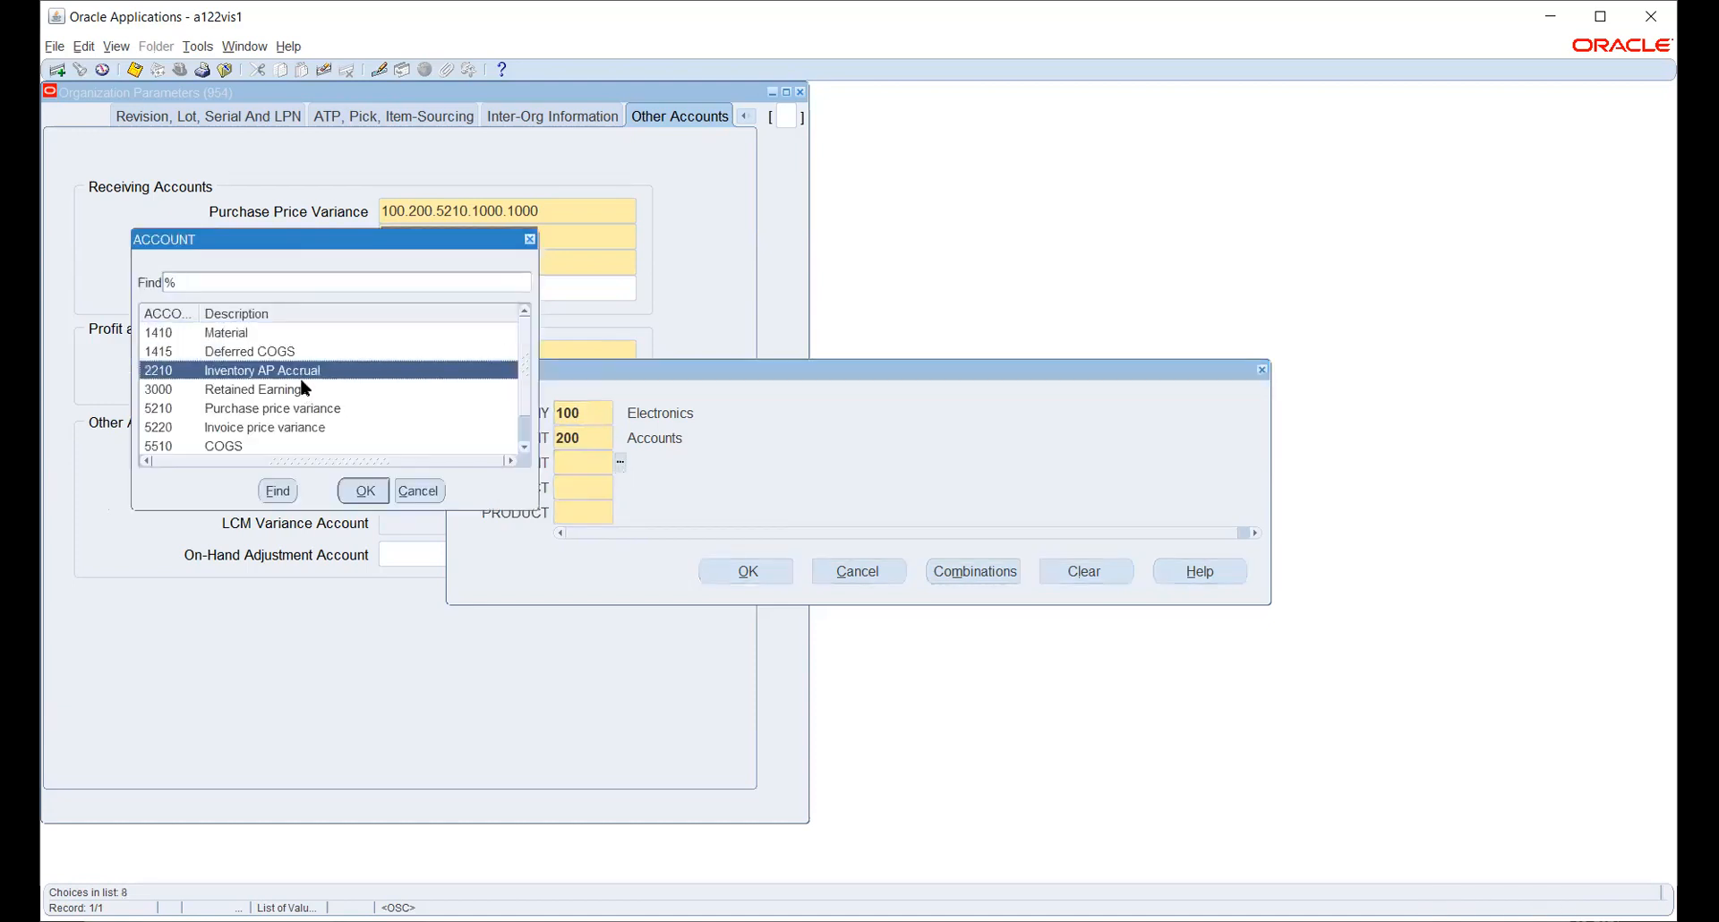
{"action": "left_click", "coordinate": [363, 490]}
{"action": "left_click", "coordinate": [620, 486]}
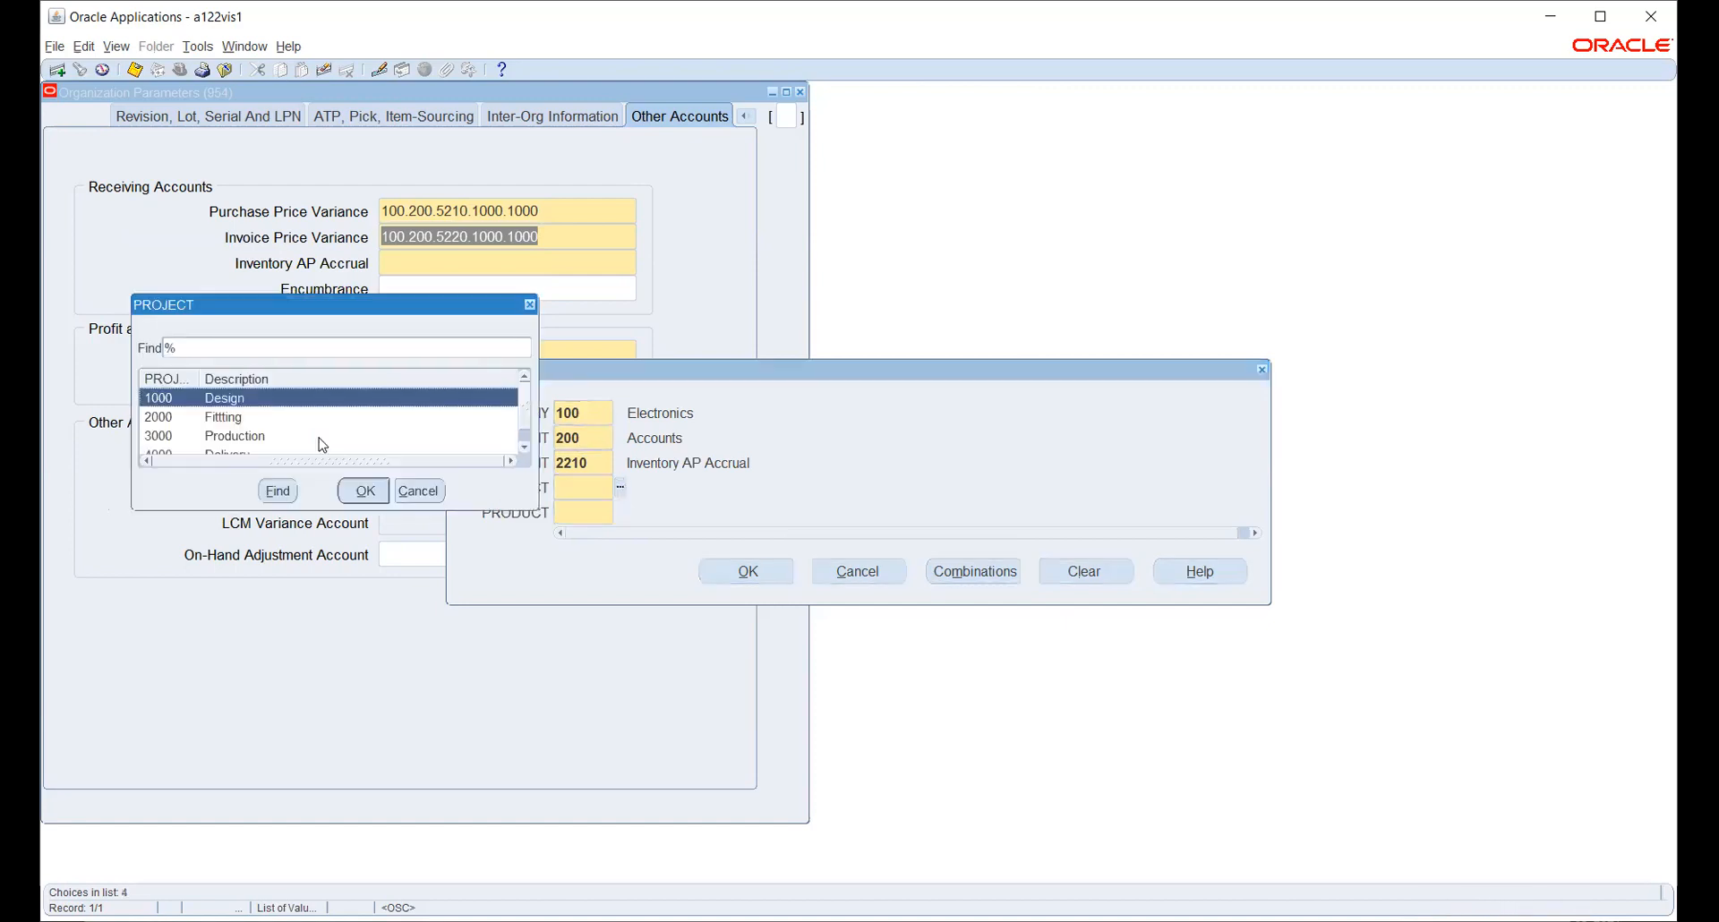
{"action": "left_click", "coordinate": [365, 490]}
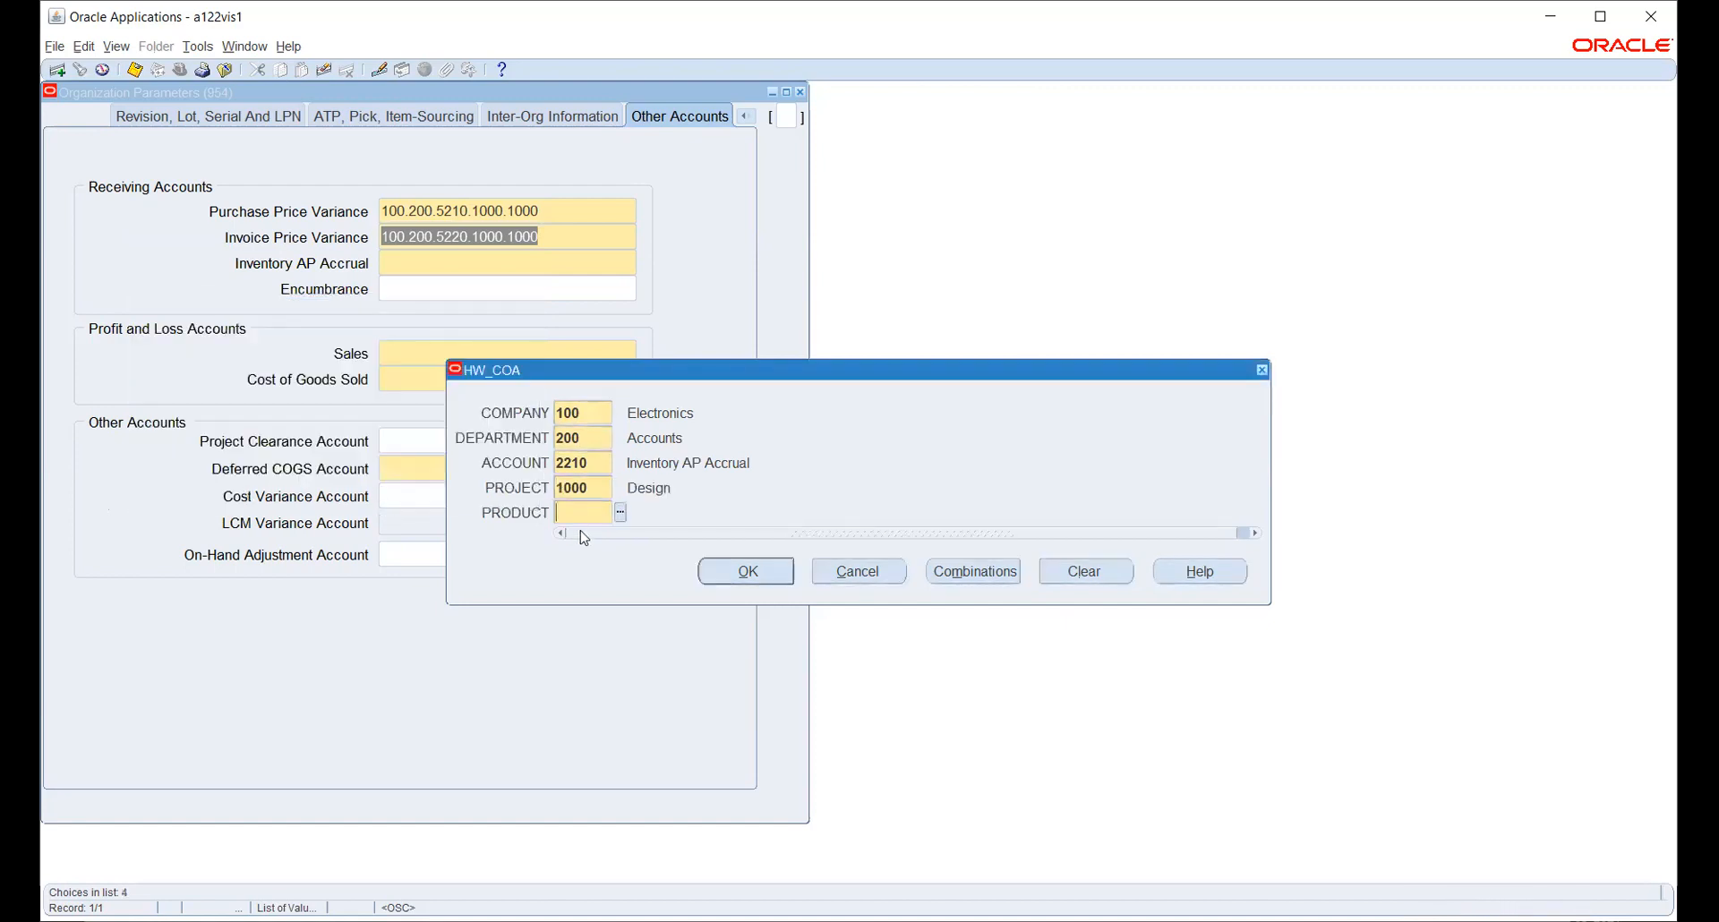
{"action": "left_click", "coordinate": [621, 513]}
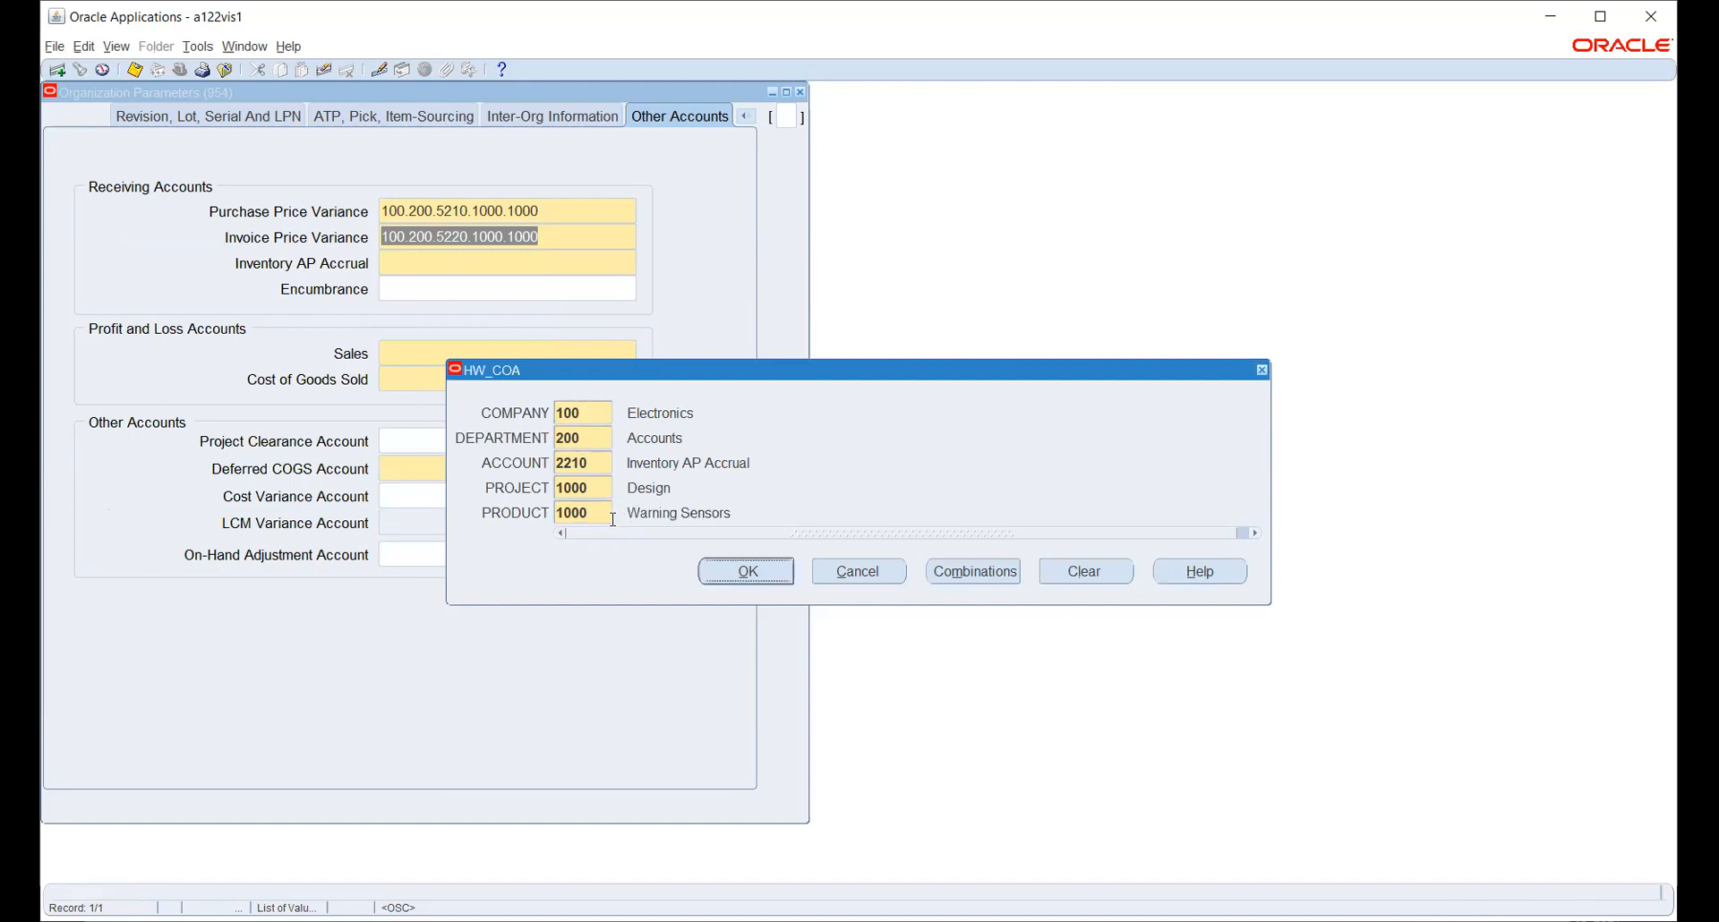
{"action": "left_click", "coordinate": [745, 571]}
{"action": "left_click", "coordinate": [857, 571]}
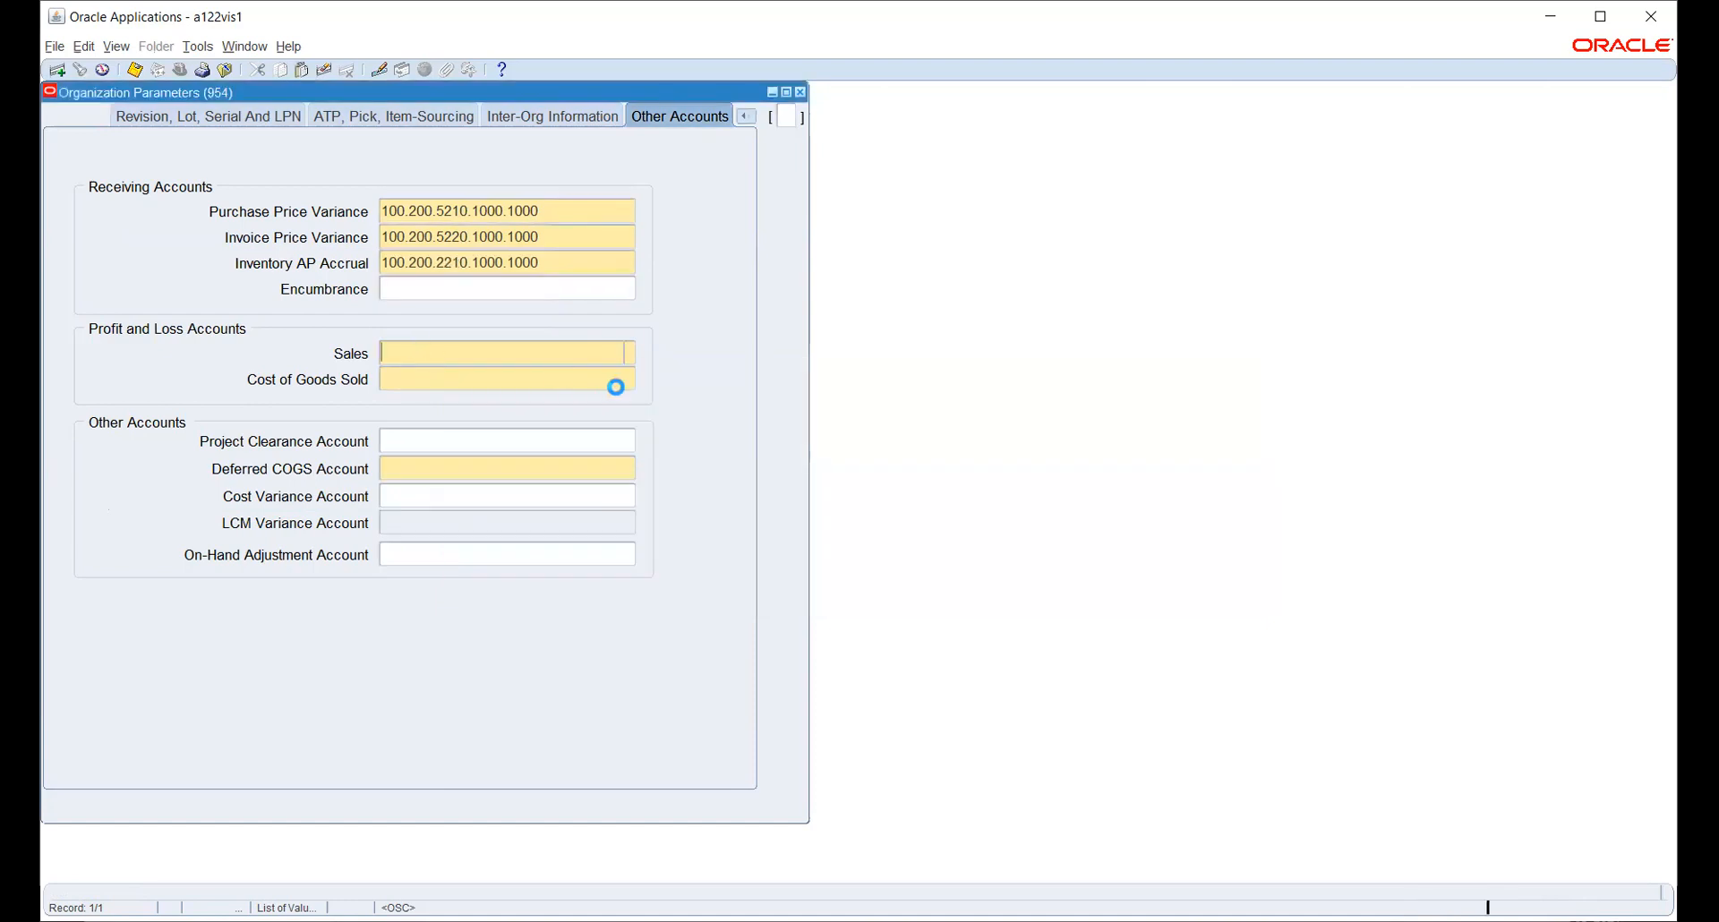
- Fill the Sales account with 100.200.5510.1000.1000
{"action": "left_click", "coordinate": [620, 412]}
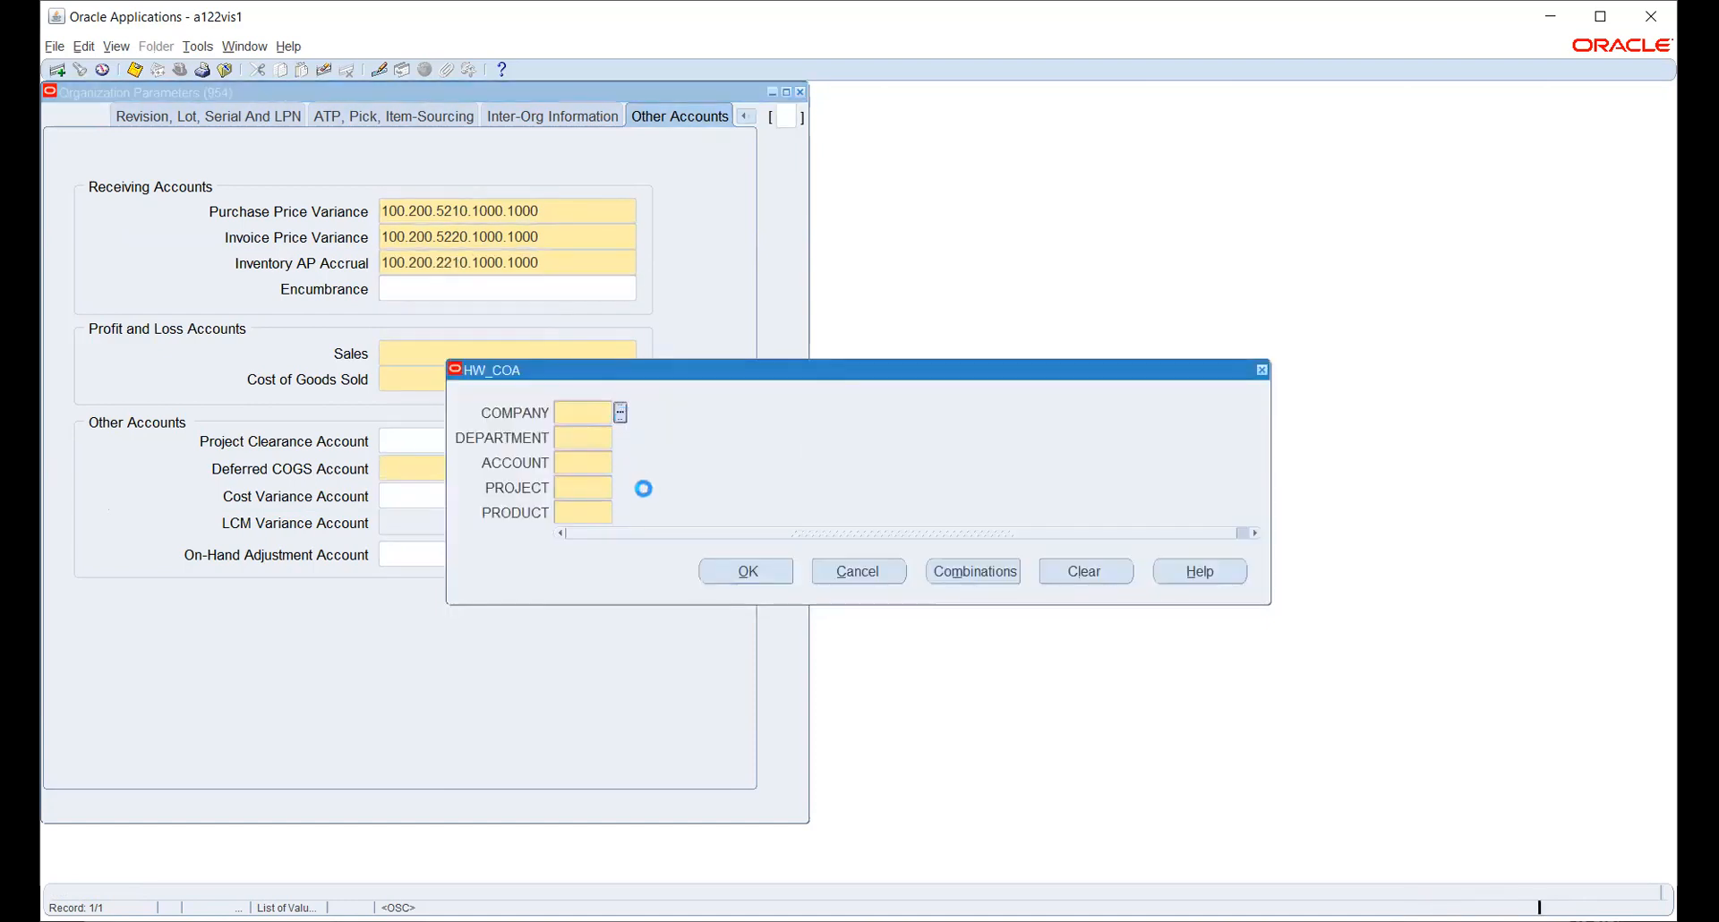
{"action": "left_click", "coordinate": [380, 490]}
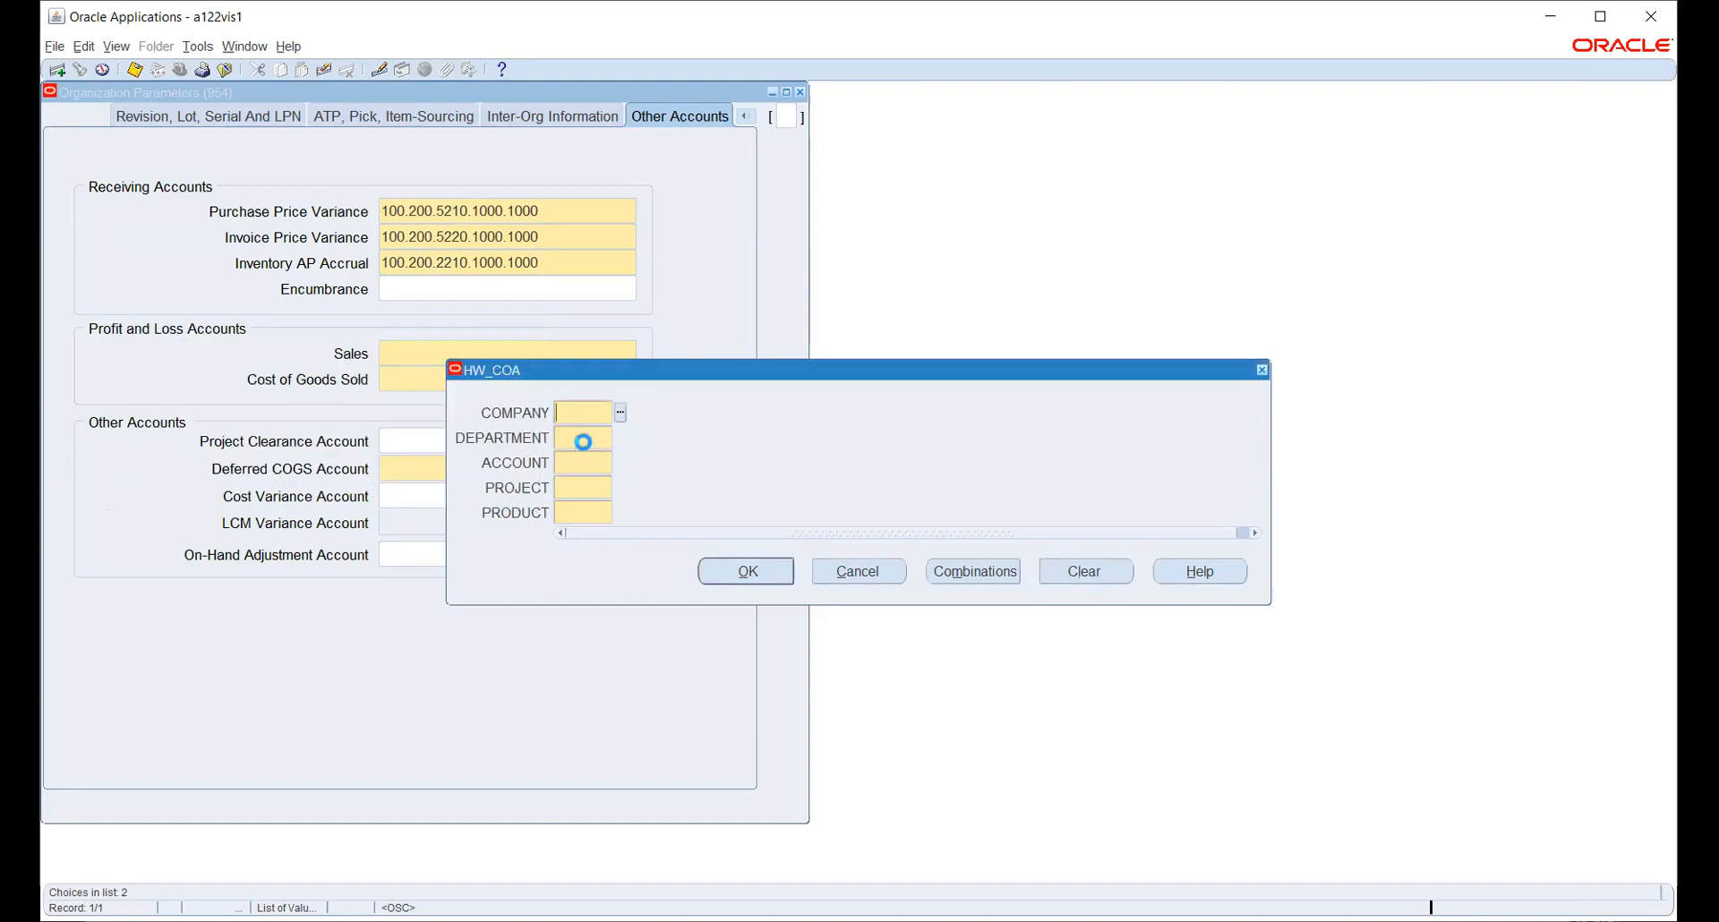
{"action": "left_click", "coordinate": [620, 437]}
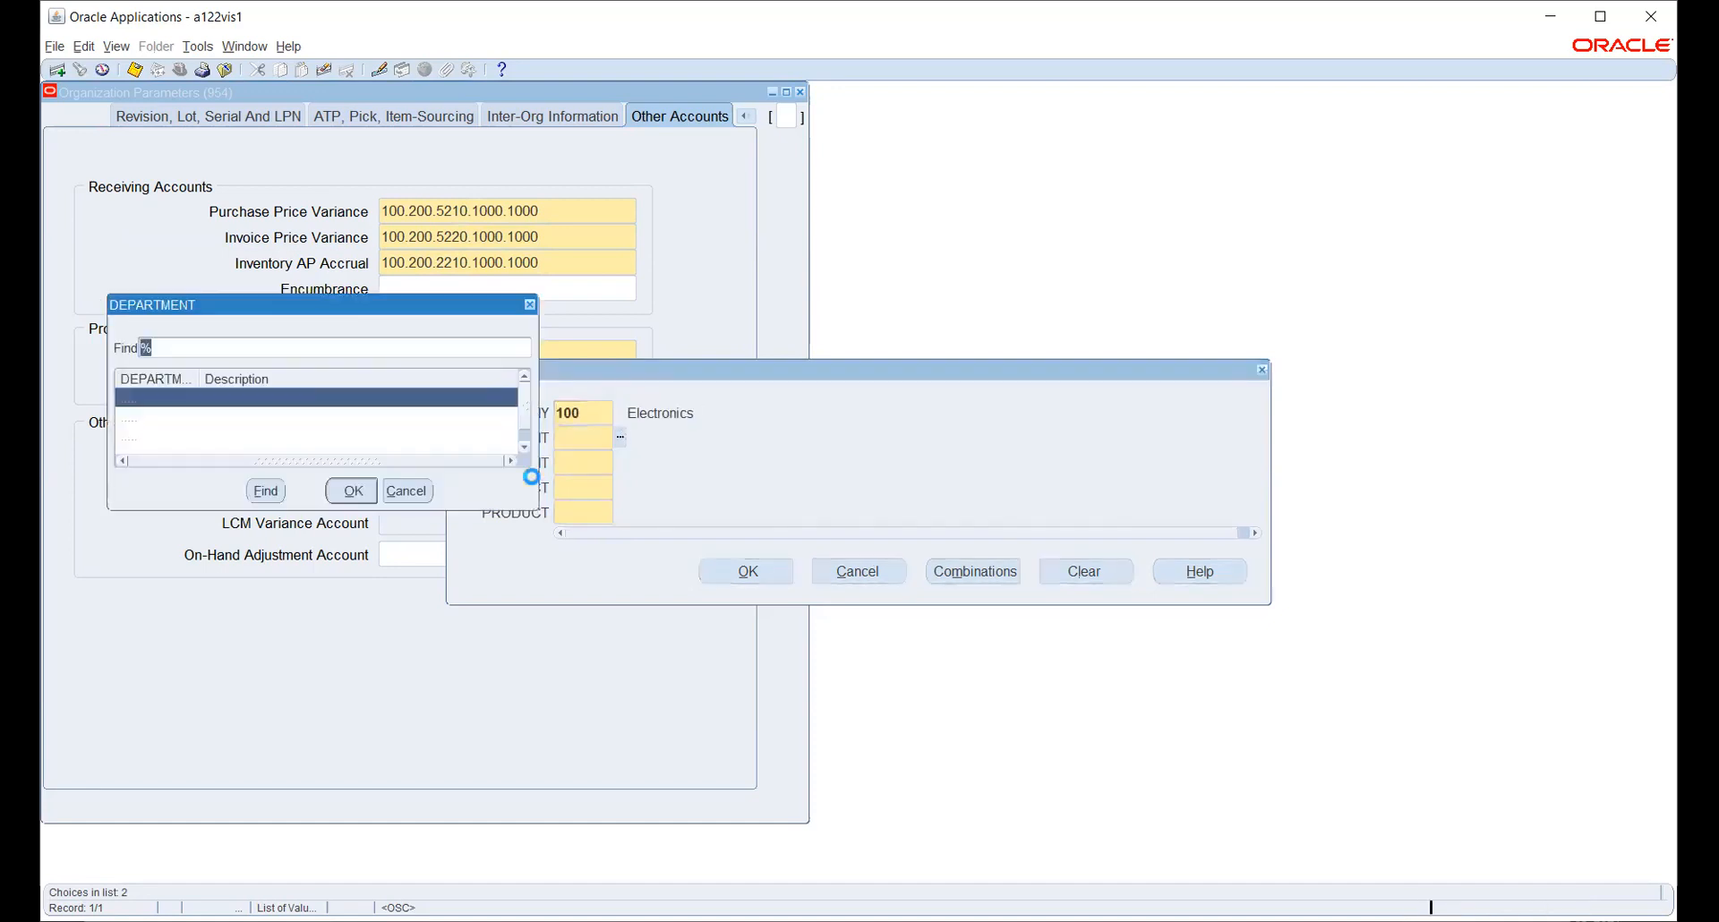
{"action": "left_click", "coordinate": [254, 417]}
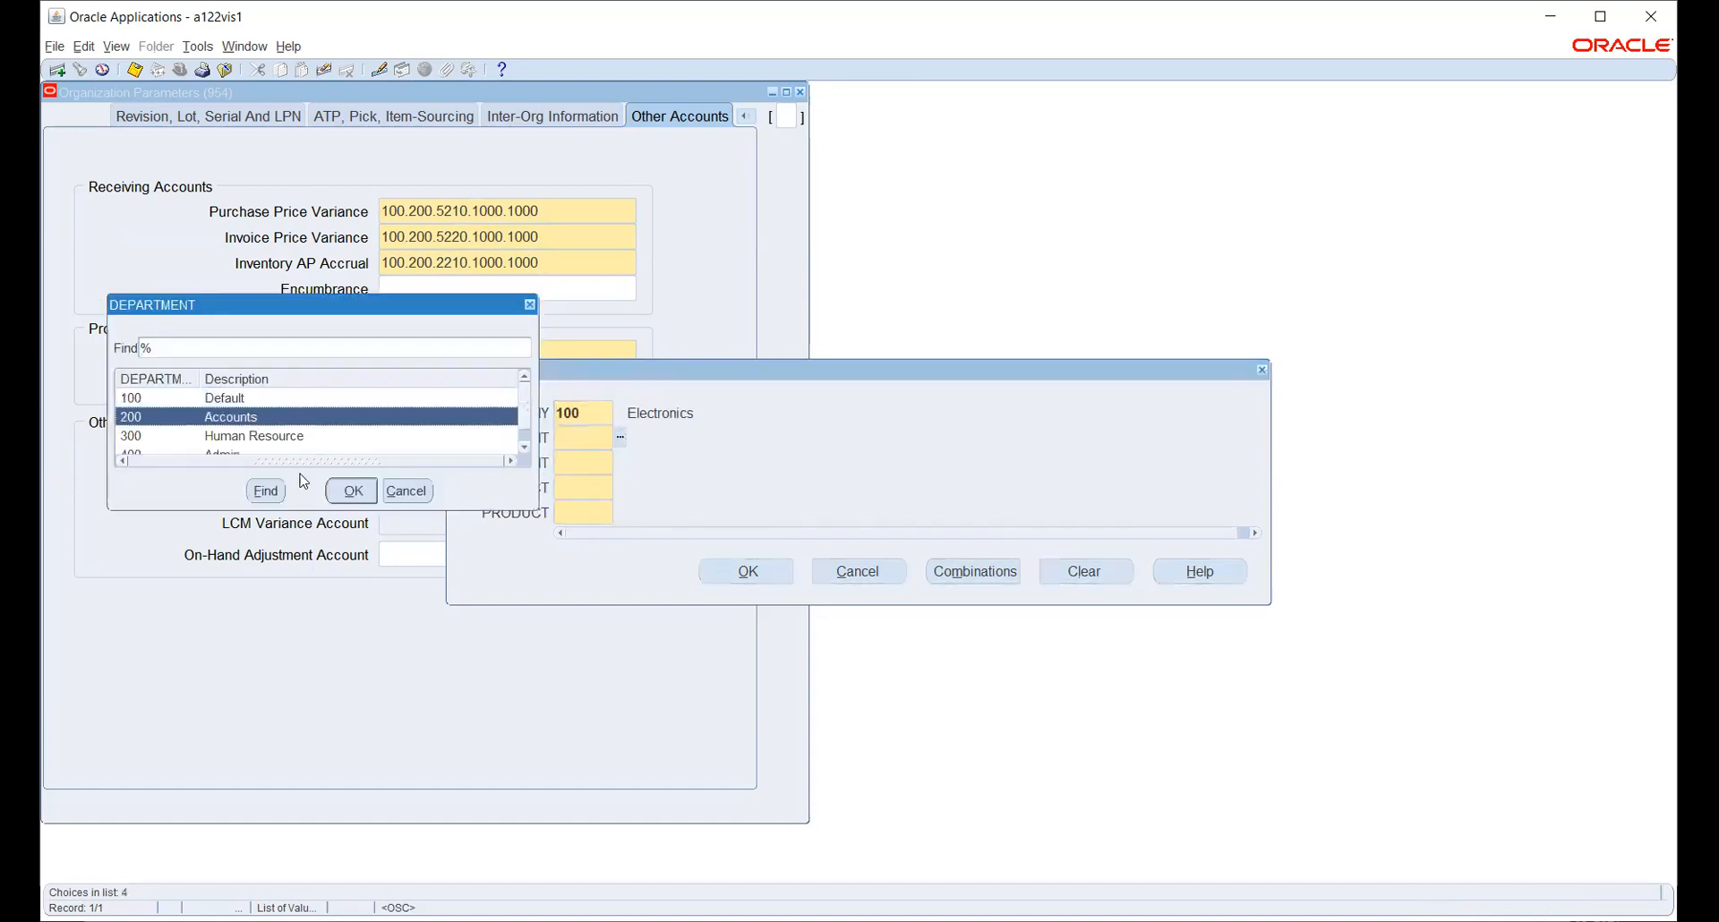
{"action": "left_click", "coordinate": [352, 490]}
{"action": "left_click", "coordinate": [622, 465]}
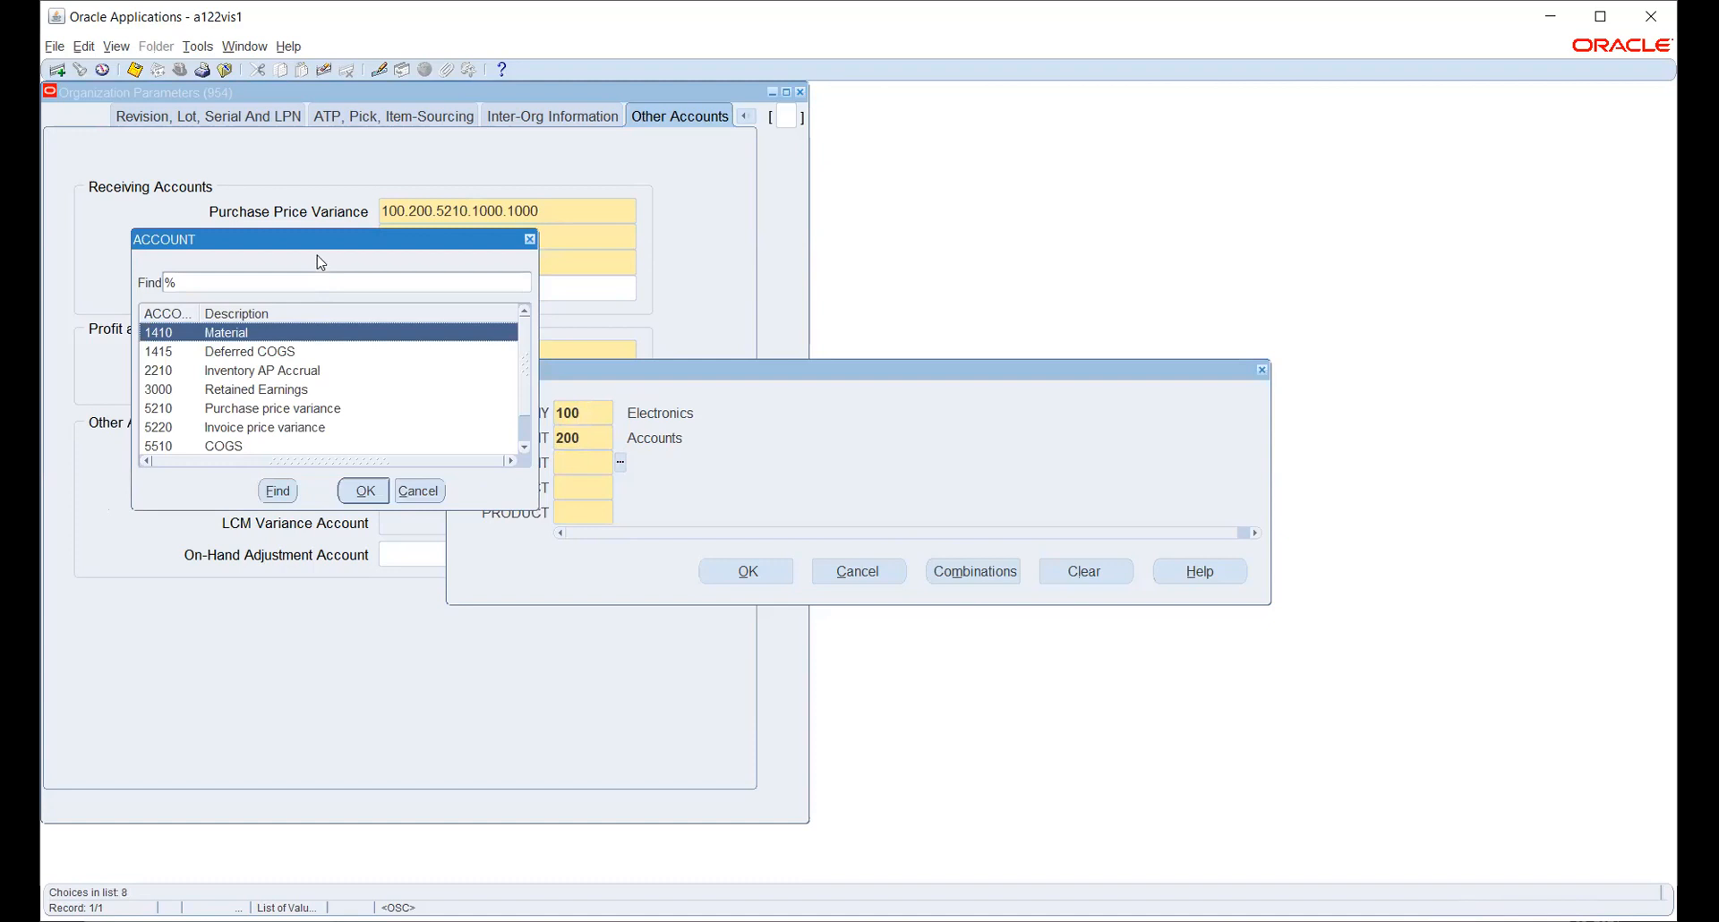
{"action": "left_click_drag", "start_coordinate": [315, 238], "coordinate": [788, 214]}
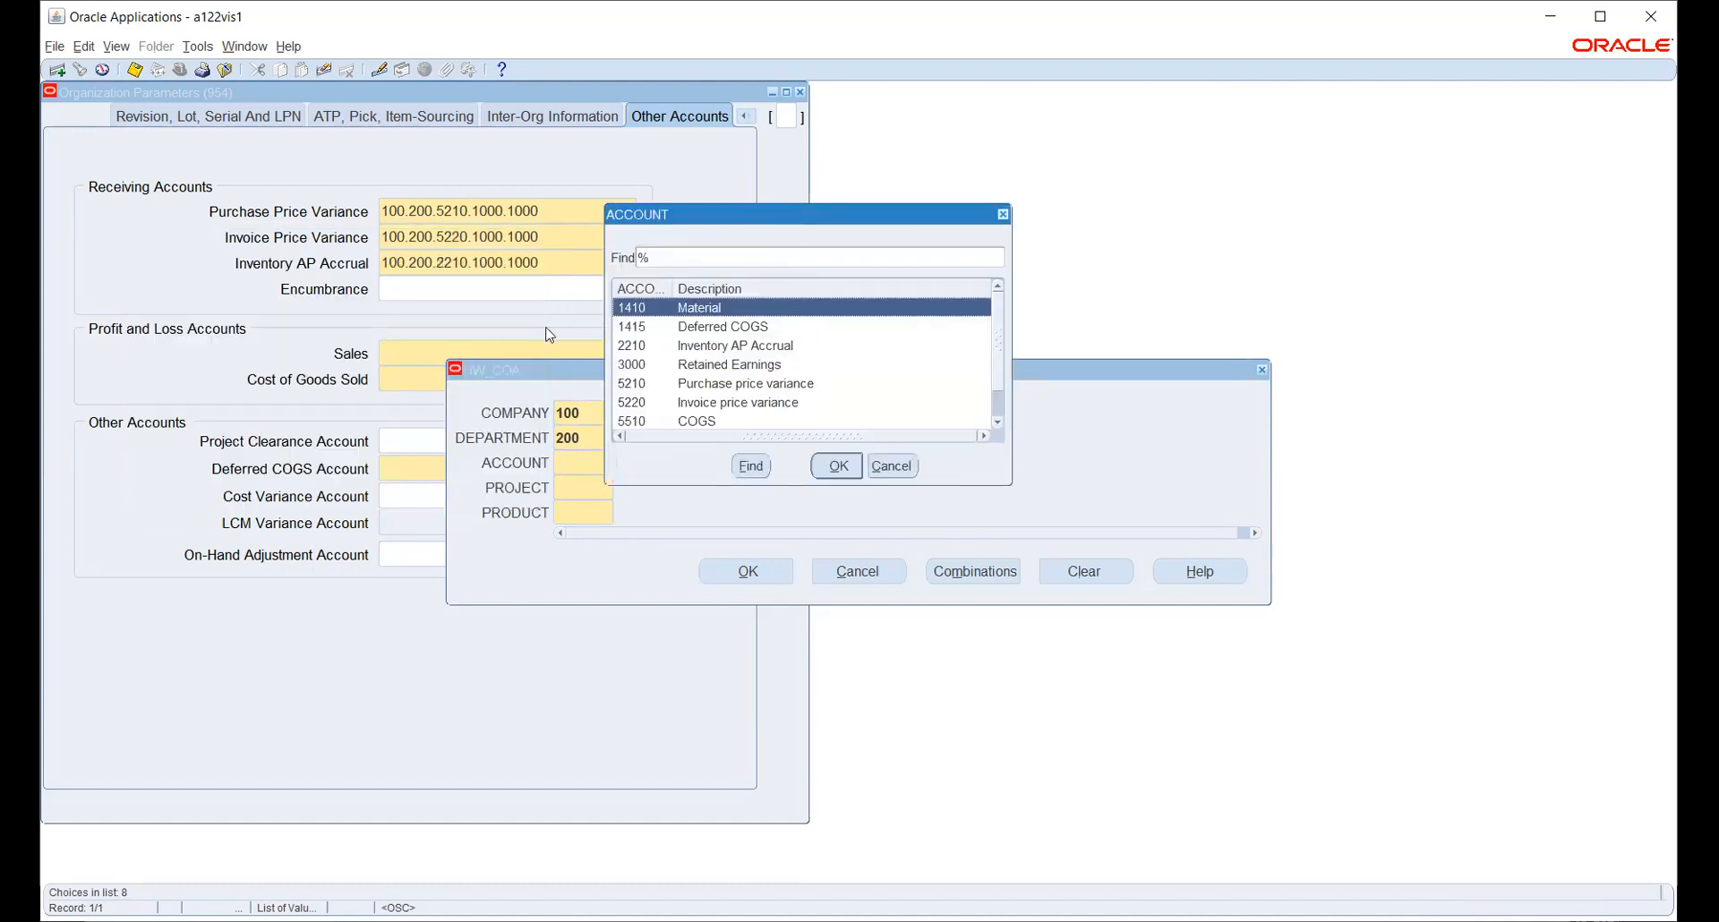
{"action": "scroll", "coordinate": [840, 376], "scroll_direction": "down", "scroll_amount": 1}
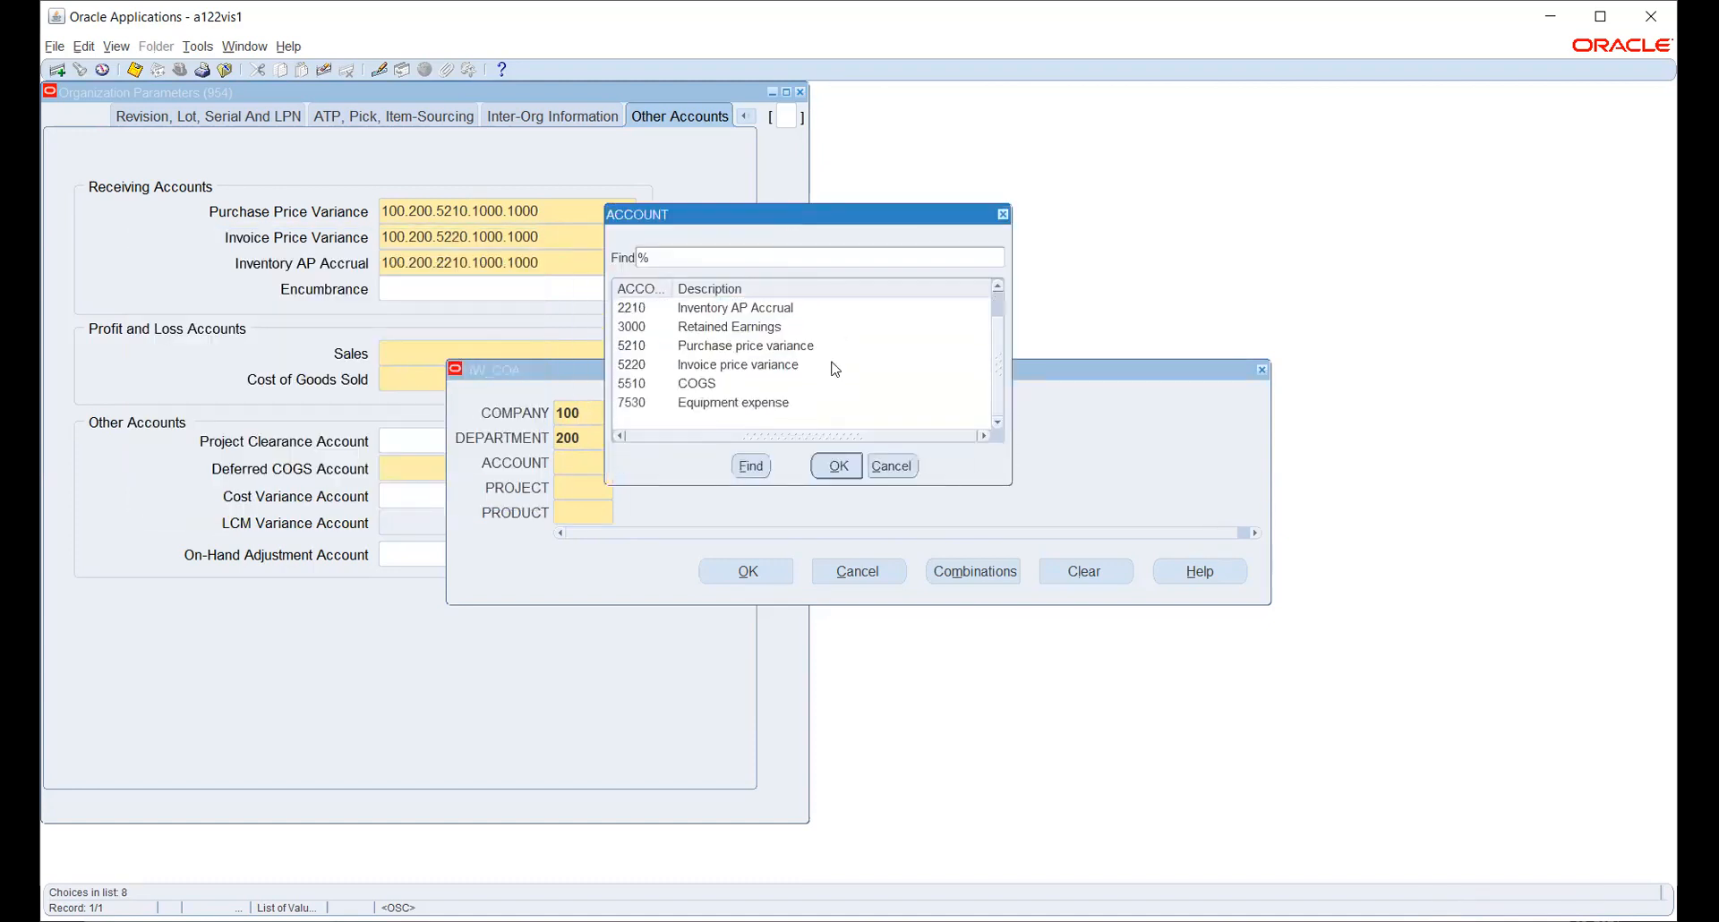
{"action": "left_click", "coordinate": [681, 385]}
{"action": "left_click", "coordinate": [854, 469]}
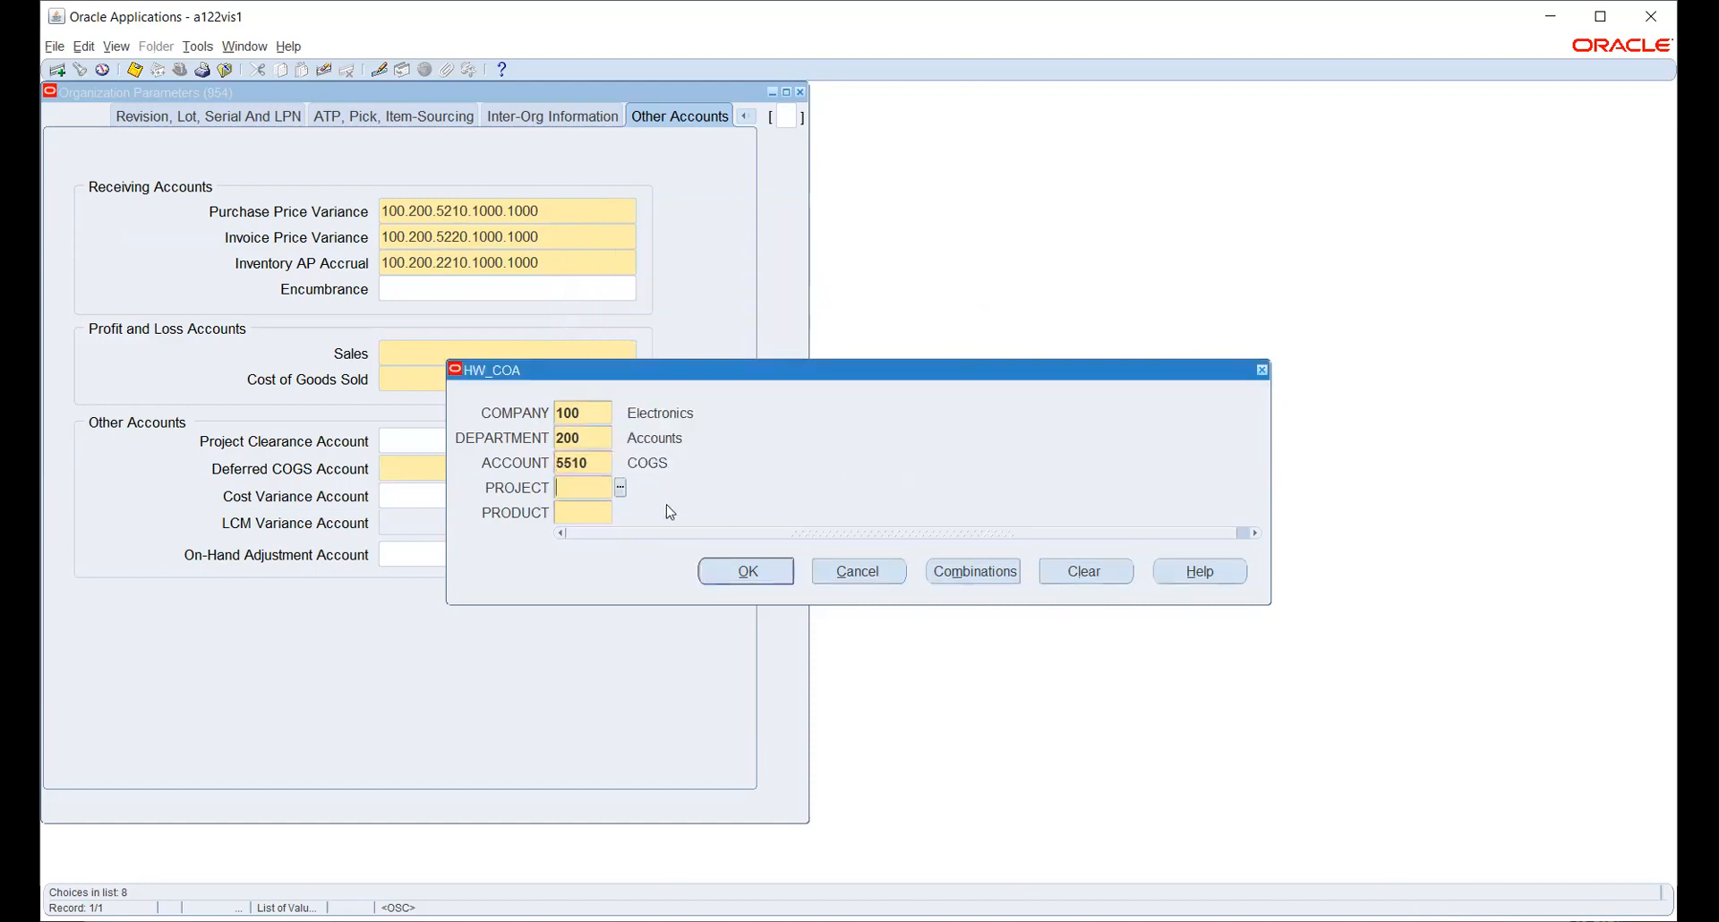
{"action": "left_click", "coordinate": [616, 488]}
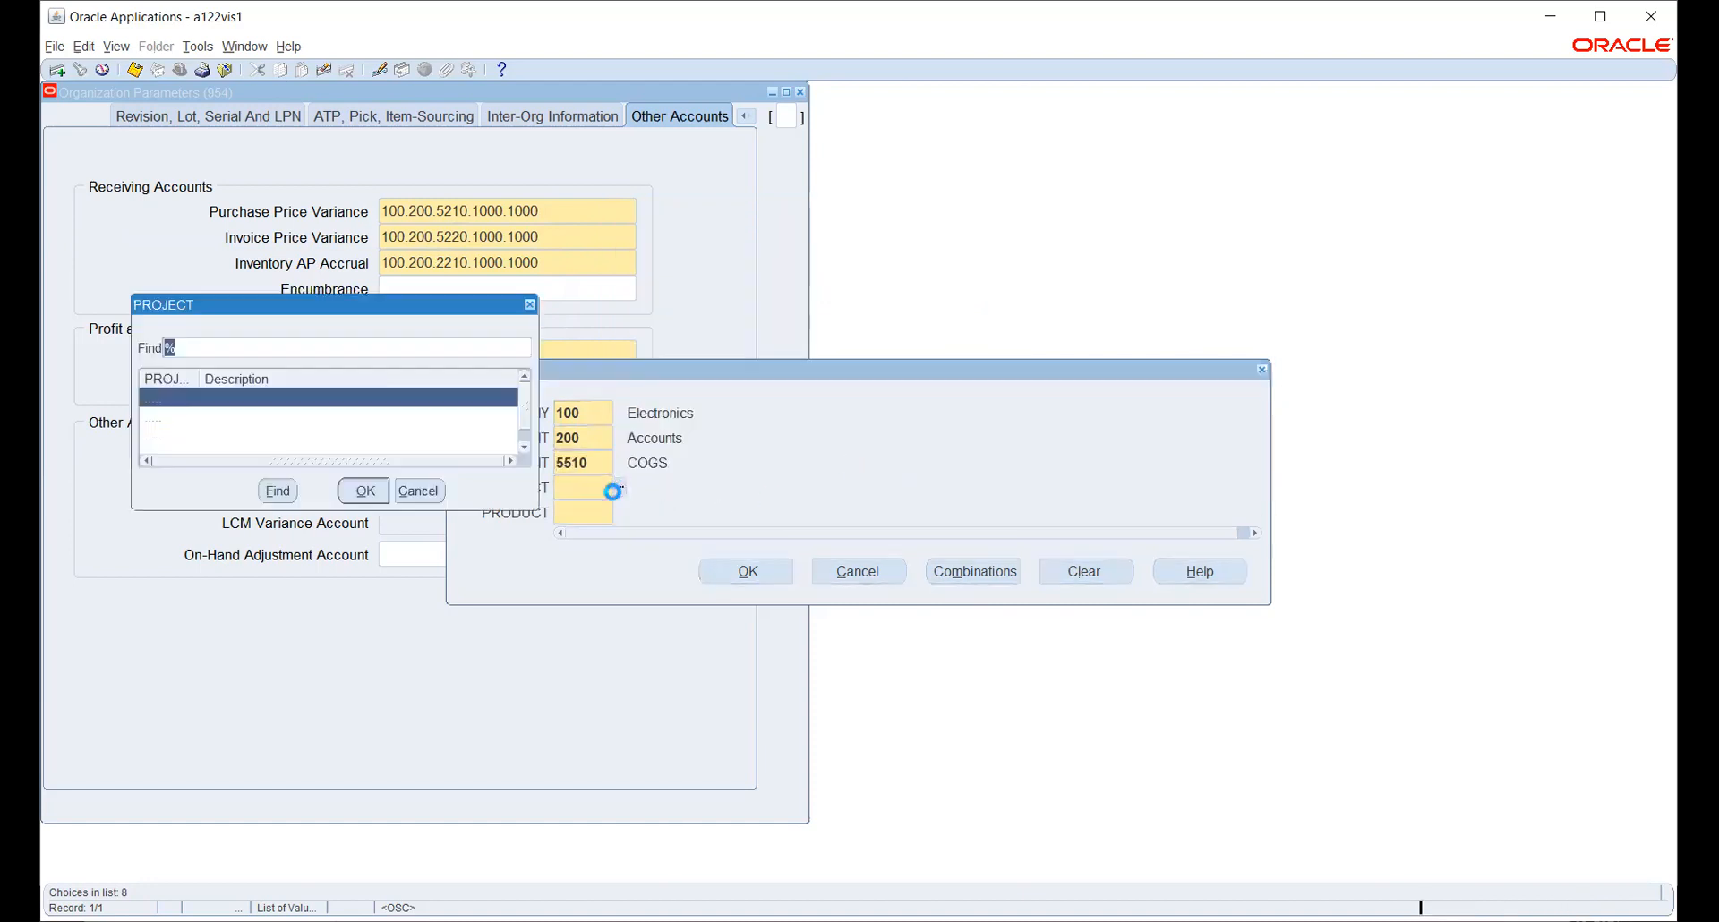
{"action": "left_click", "coordinate": [365, 491]}
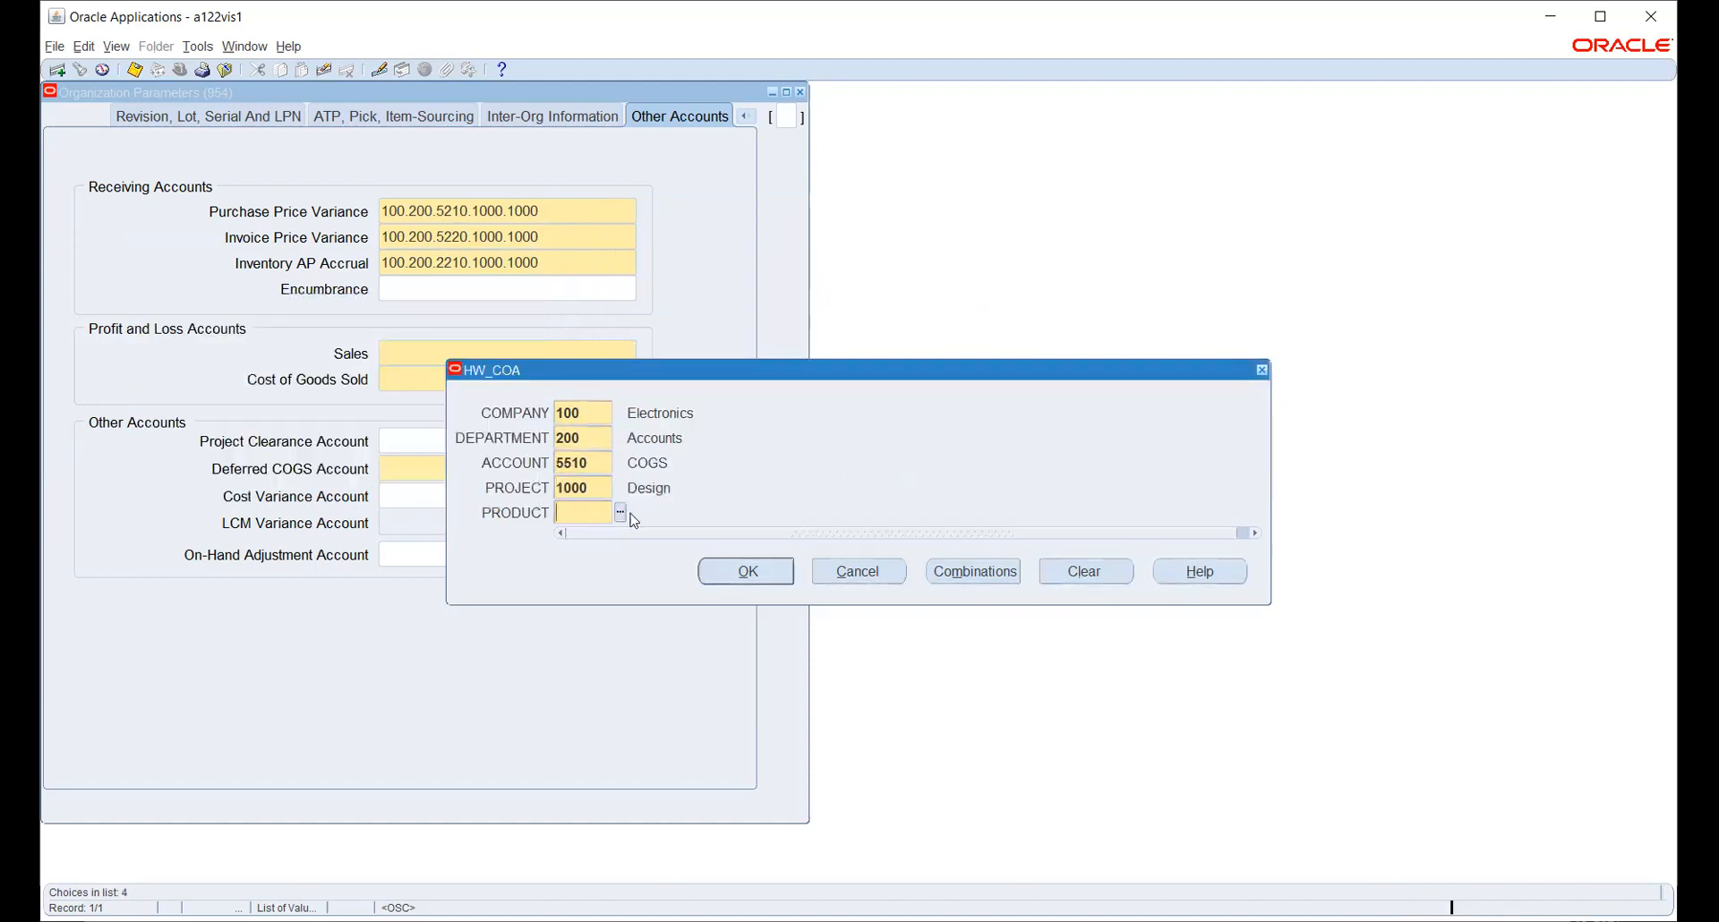
{"action": "left_click", "coordinate": [621, 513]}
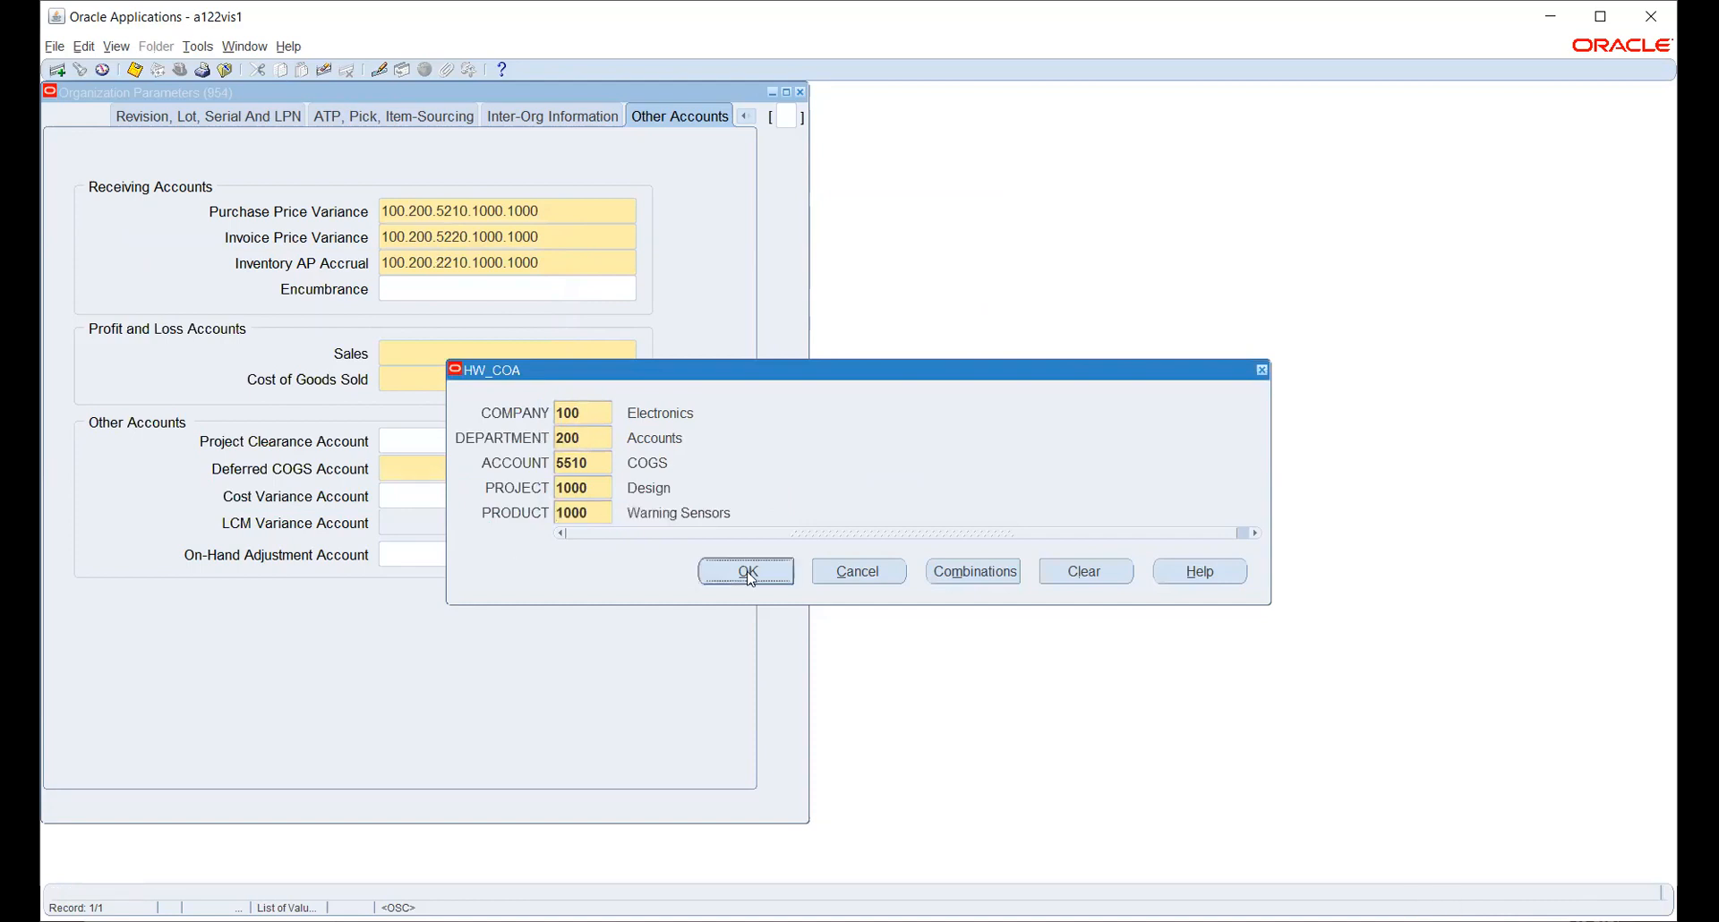
{"action": "left_click", "coordinate": [747, 572]}
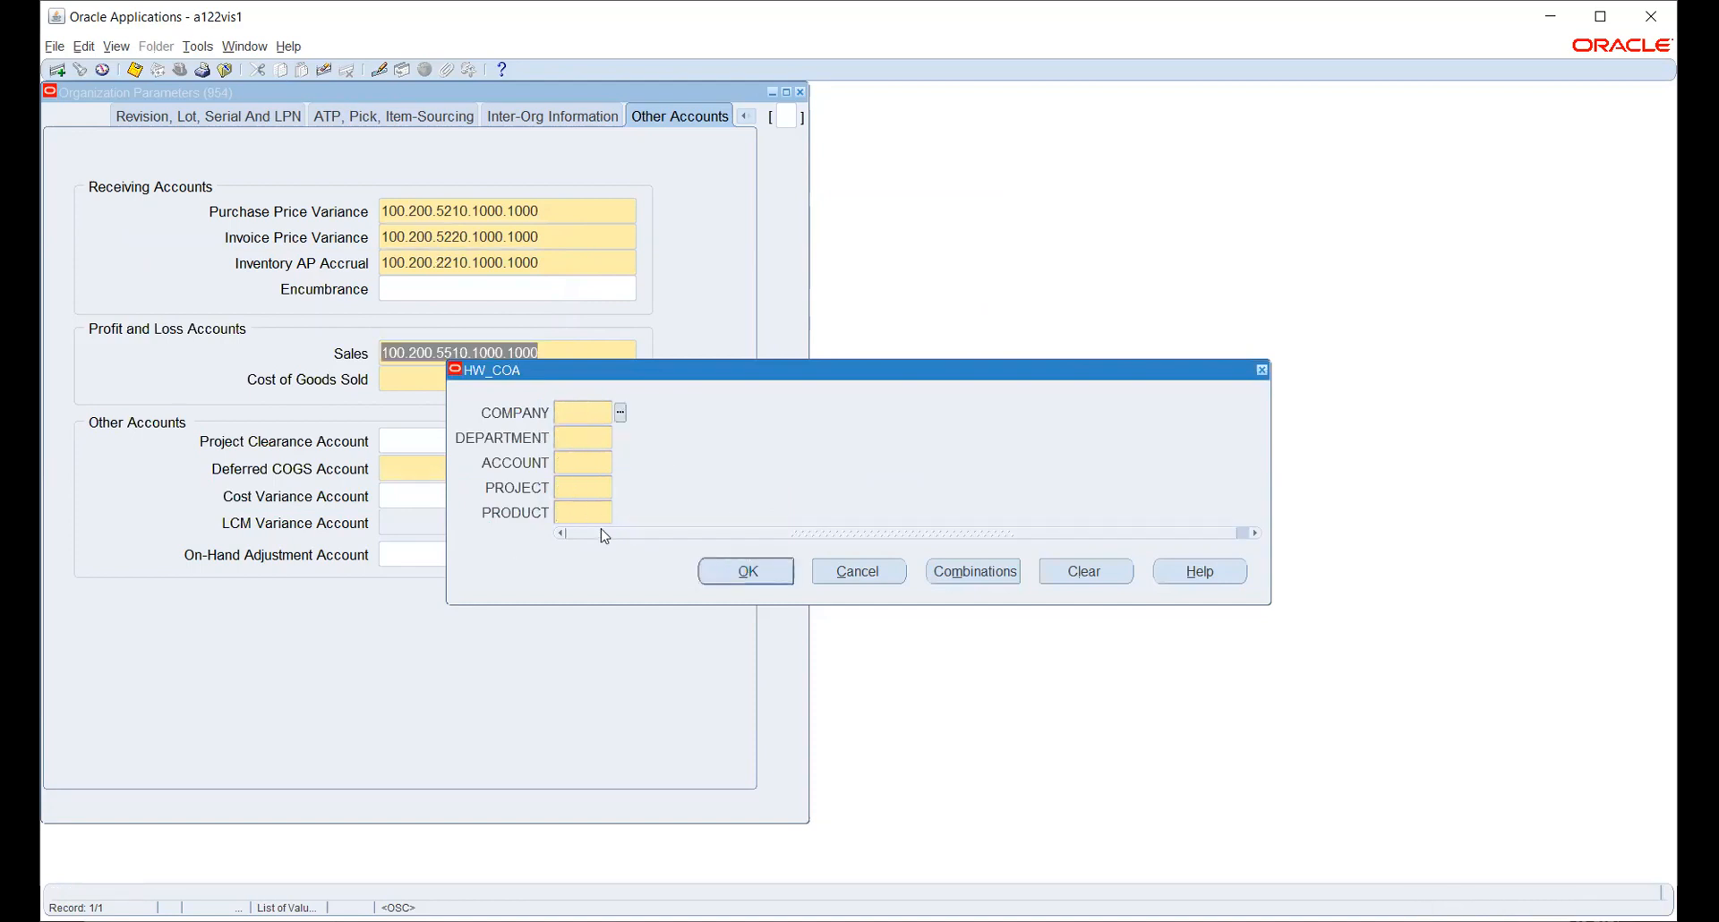
- Give Cost of Goods Sold the same 100.200.5510.1000.1000 combination
{"action": "left_click", "coordinate": [621, 413]}
{"action": "left_click", "coordinate": [363, 490]}
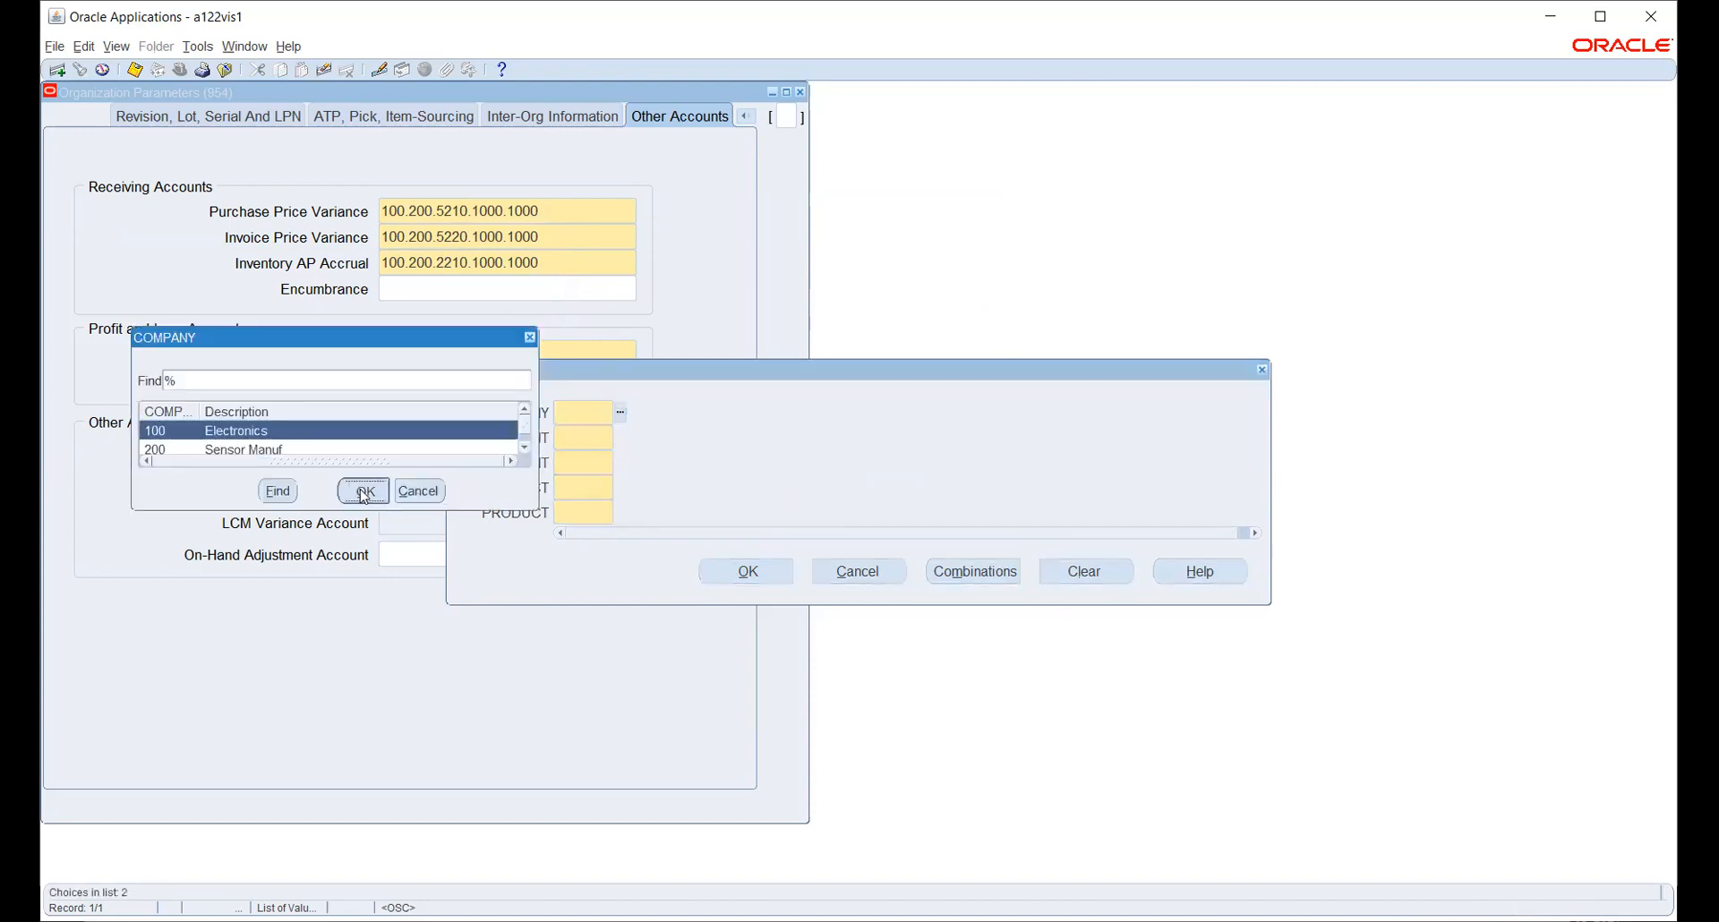
{"action": "left_click", "coordinate": [621, 438]}
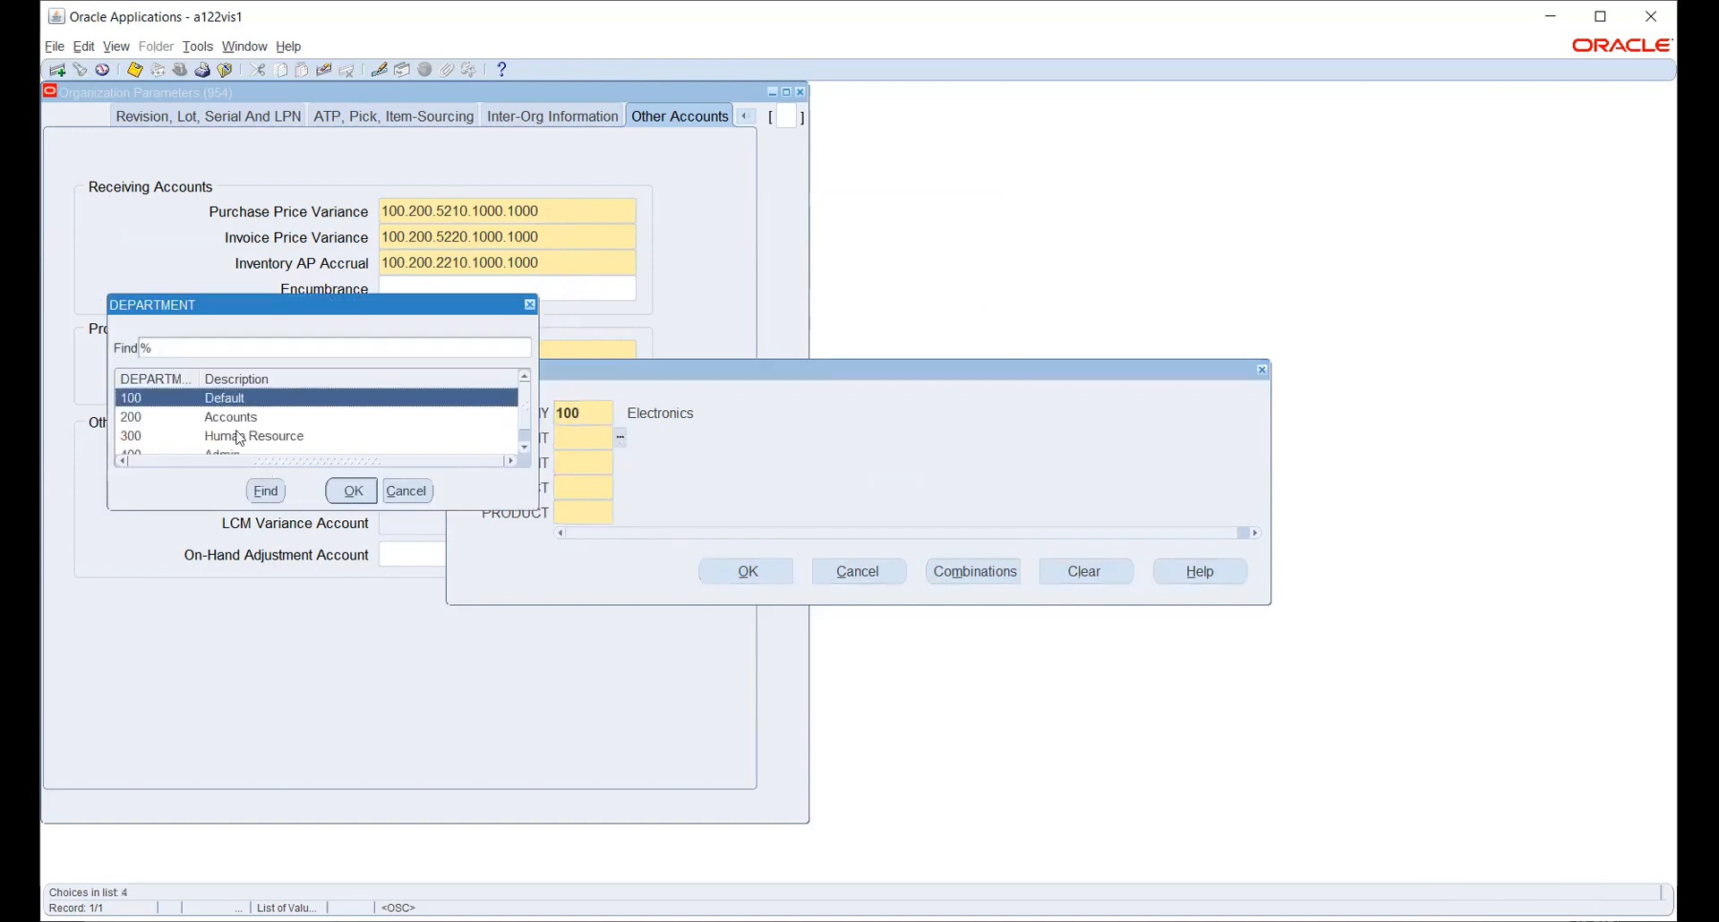
{"action": "left_click", "coordinate": [235, 417]}
{"action": "left_click", "coordinate": [353, 490]}
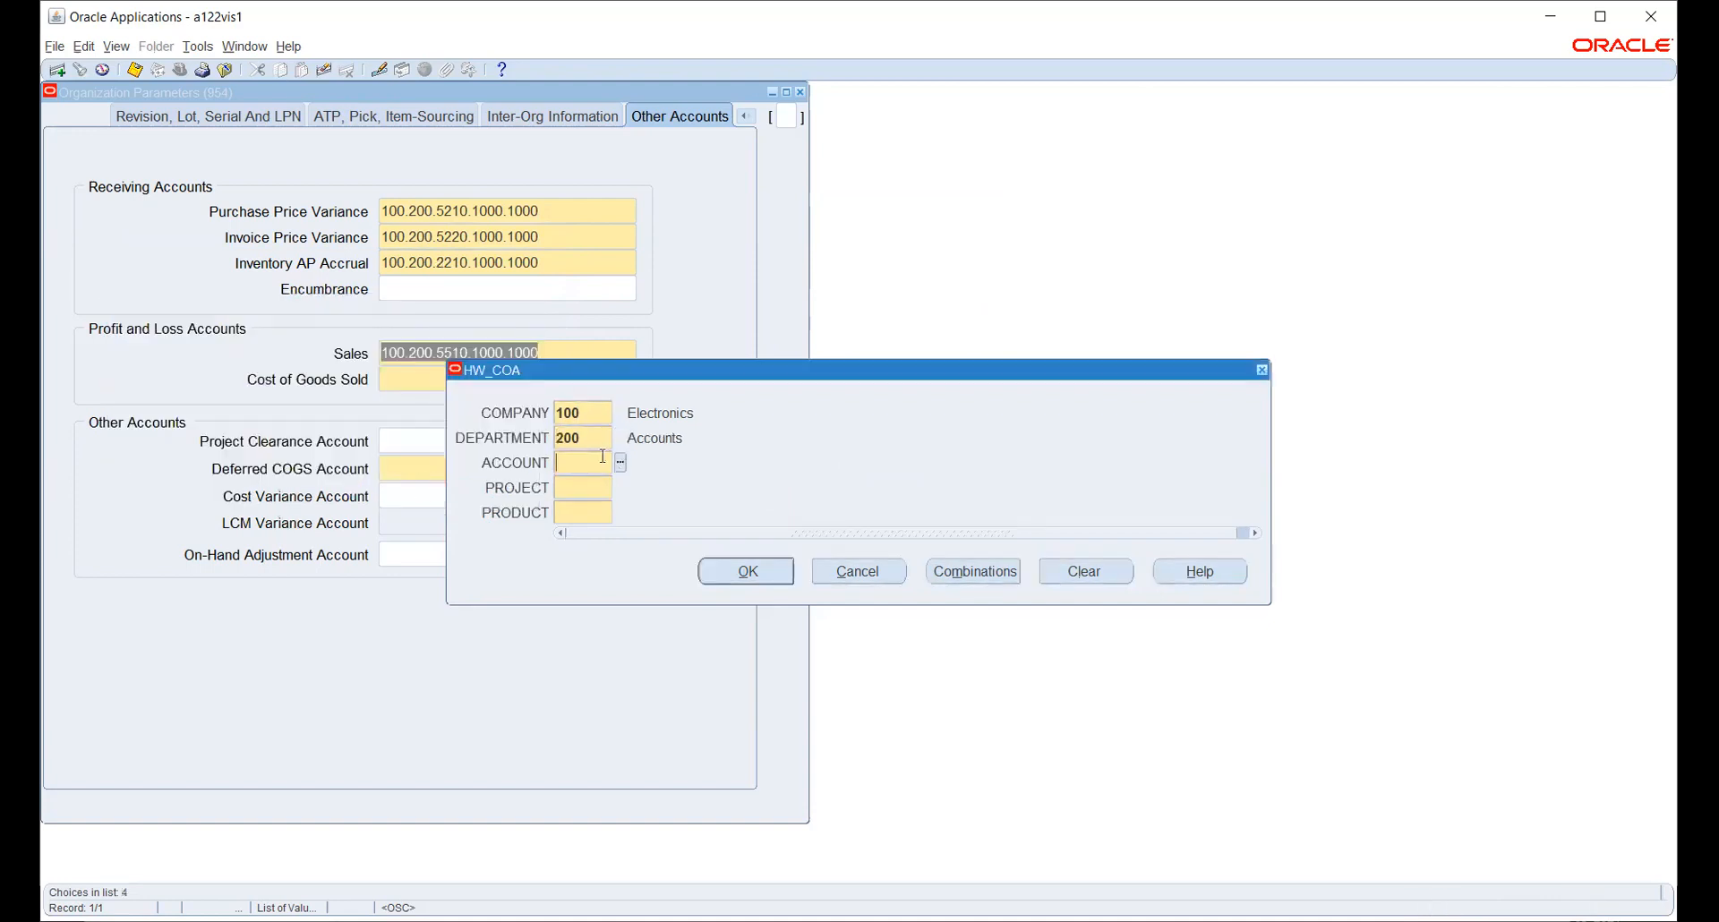
{"action": "left_click", "coordinate": [620, 463]}
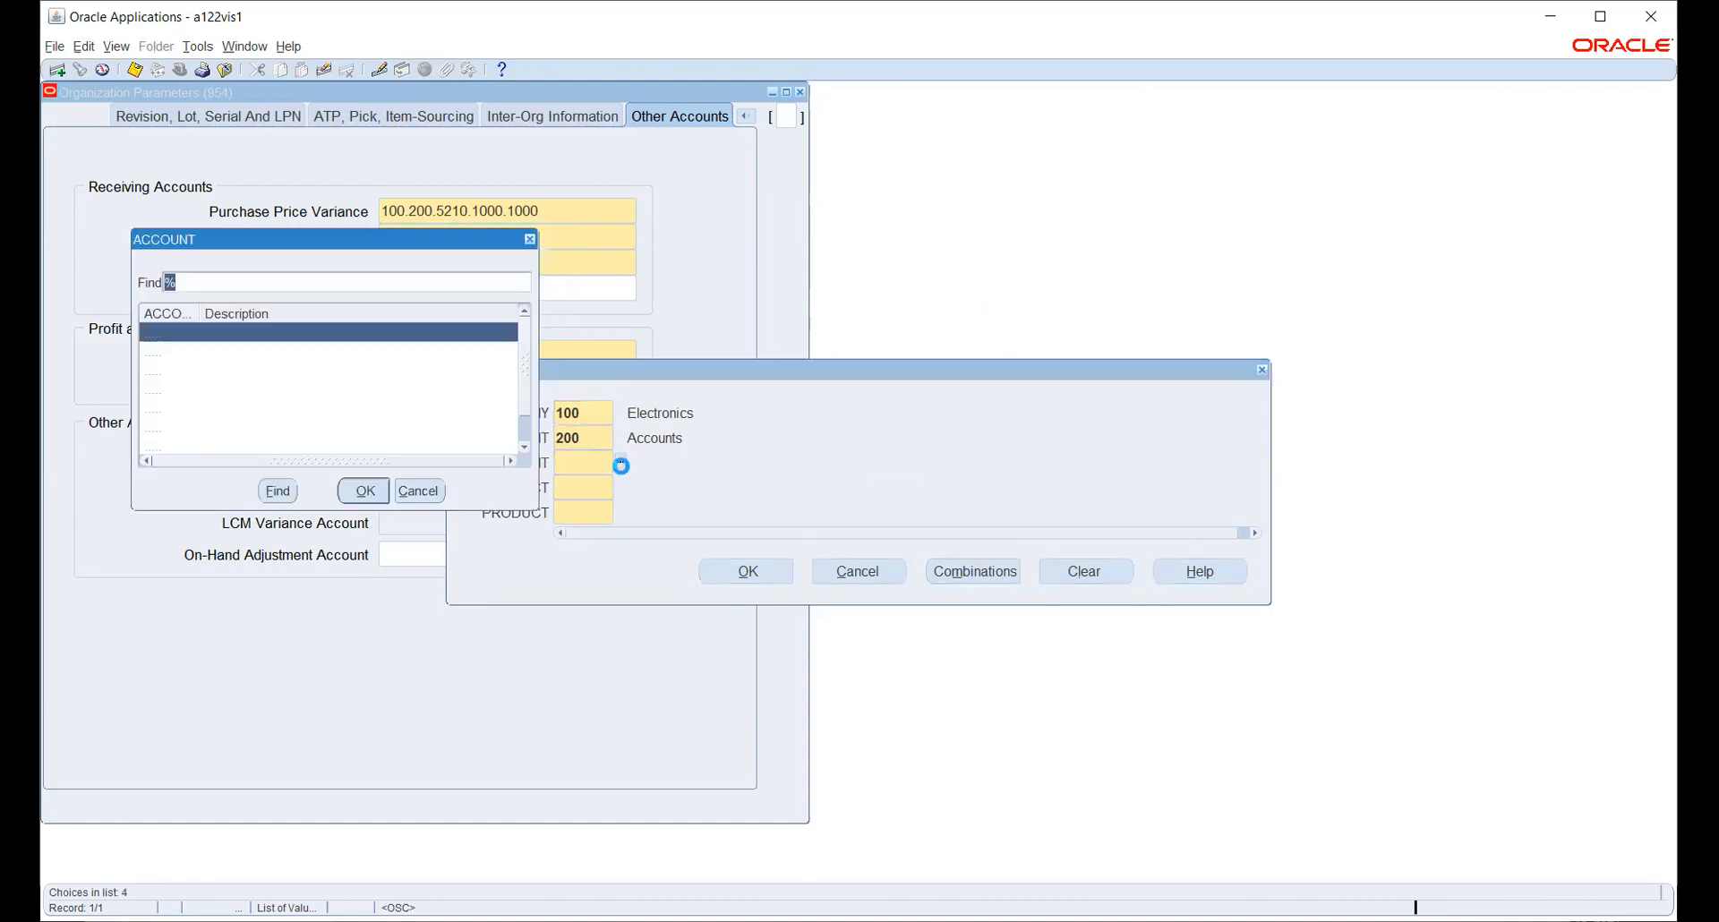
{"action": "scroll", "coordinate": [281, 441], "scroll_direction": "down", "scroll_amount": 2}
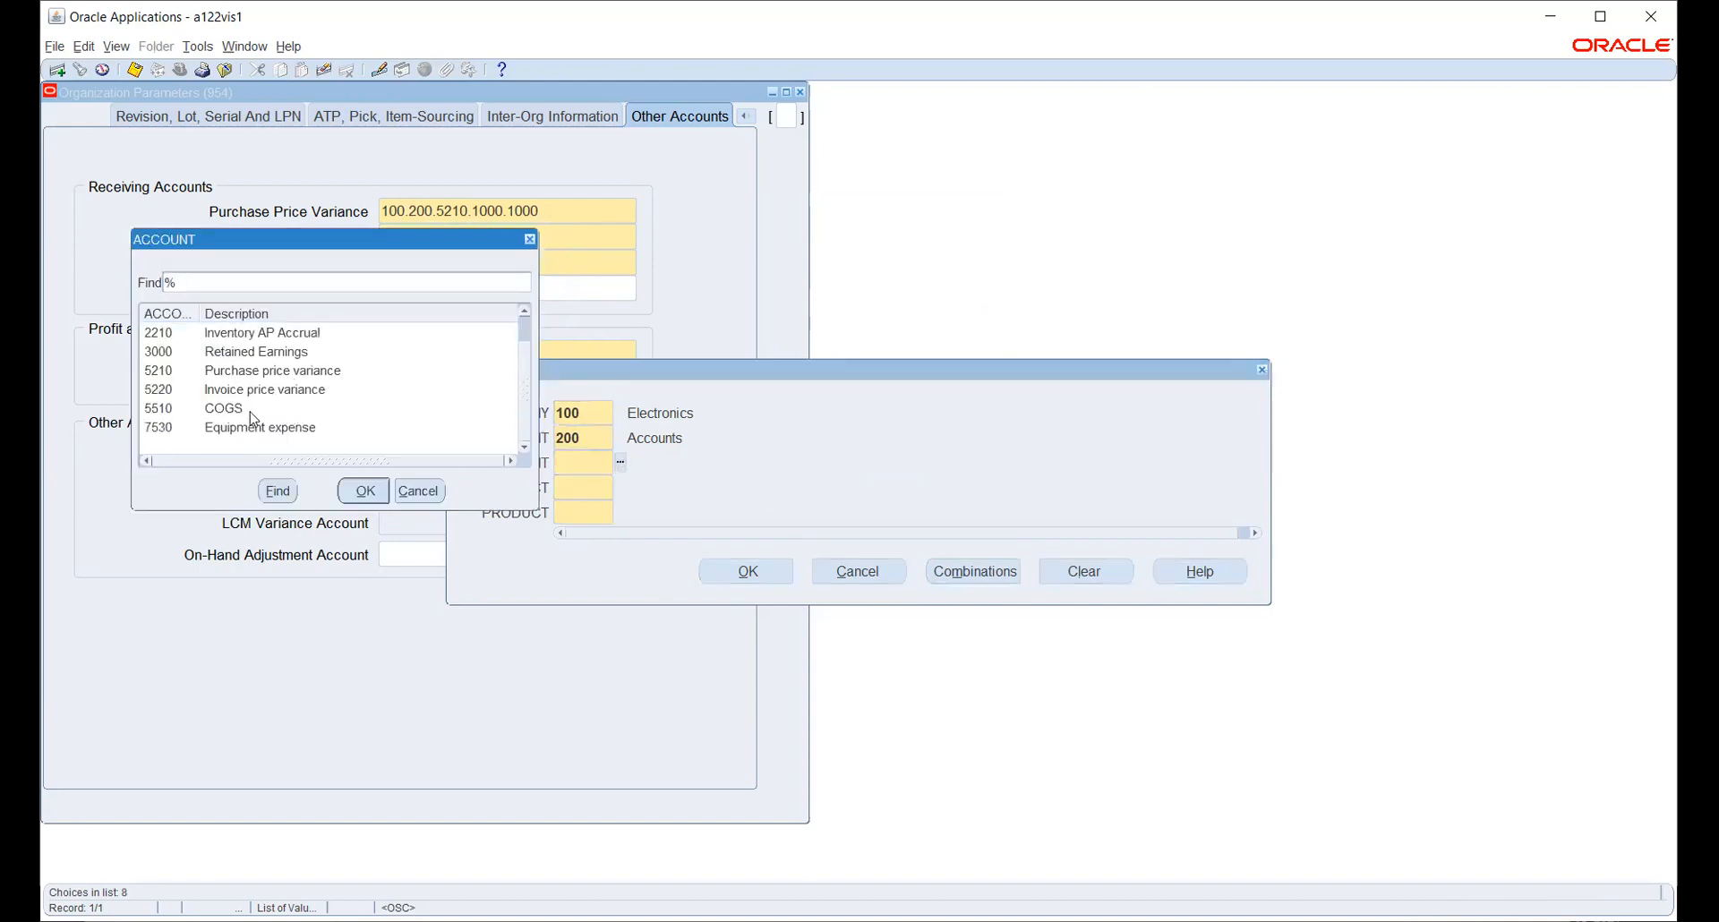
{"action": "left_click", "coordinate": [251, 410]}
{"action": "left_click", "coordinate": [356, 492]}
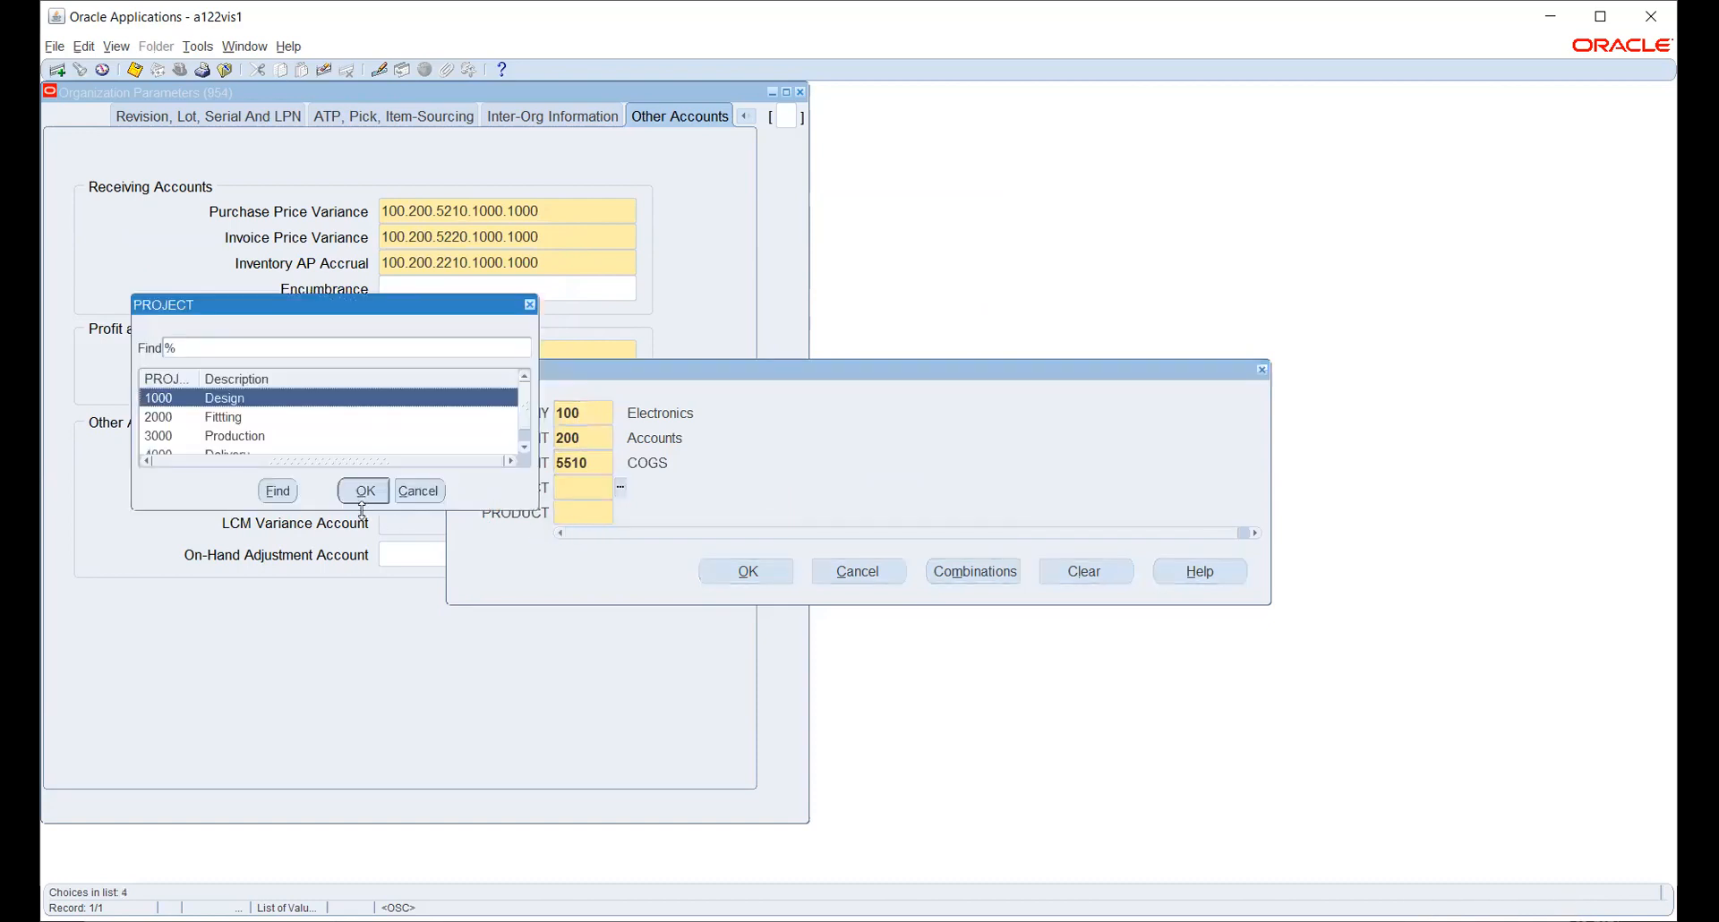
{"action": "left_click", "coordinate": [366, 493]}
{"action": "left_click", "coordinate": [620, 514]}
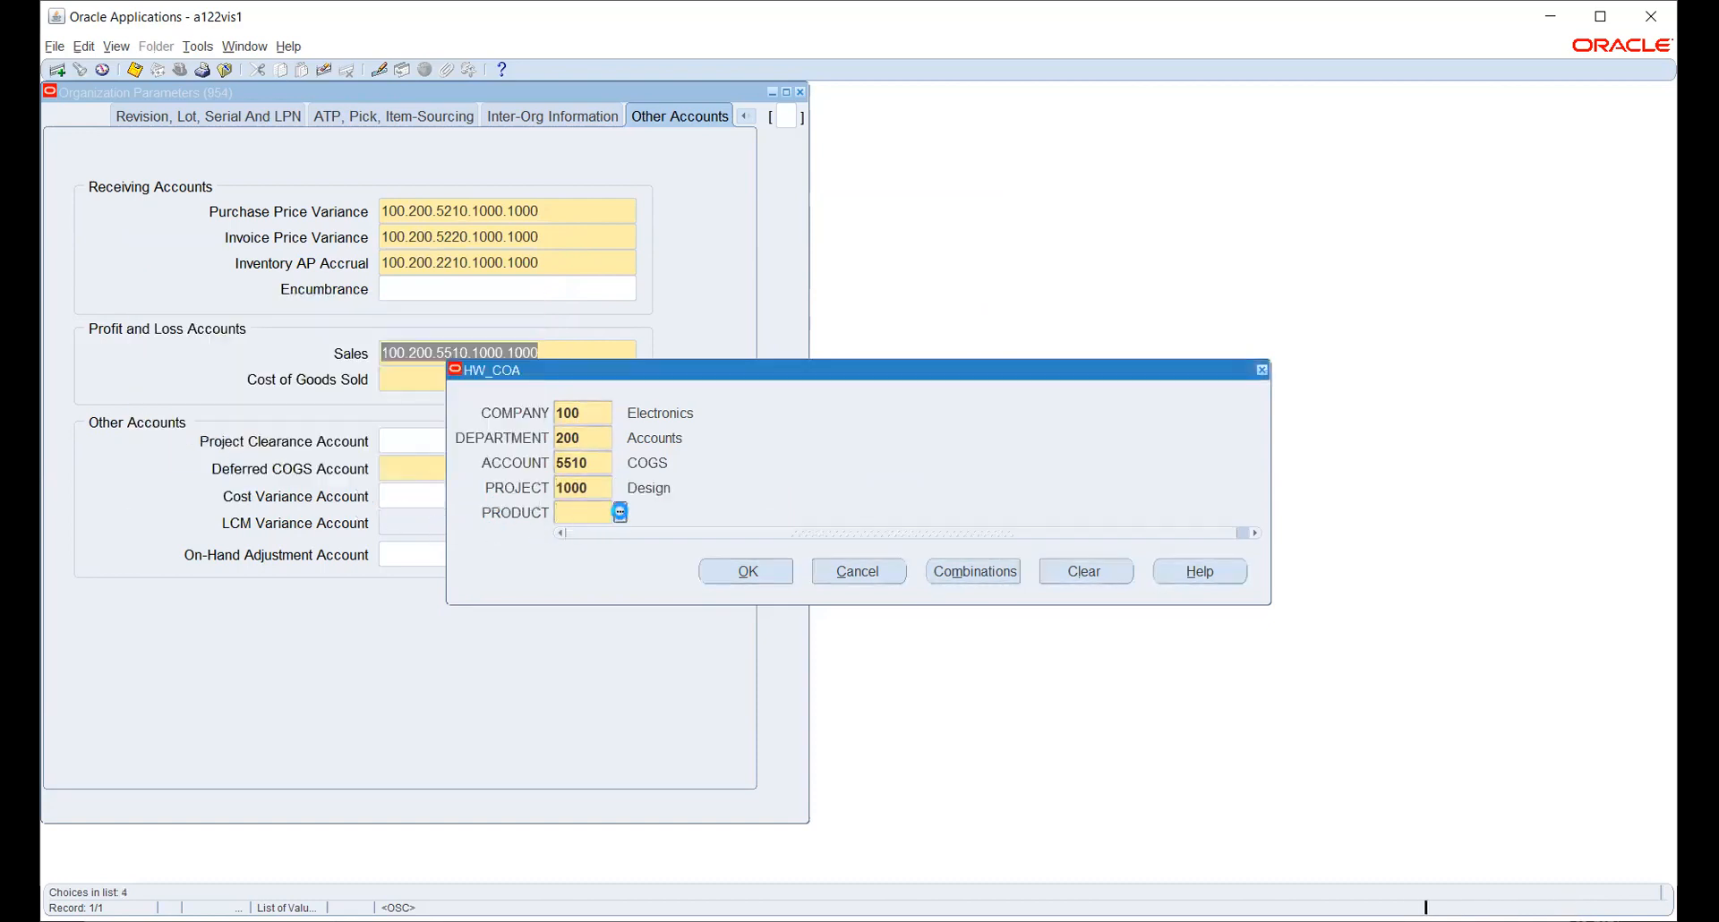
{"action": "left_click", "coordinate": [748, 574]}
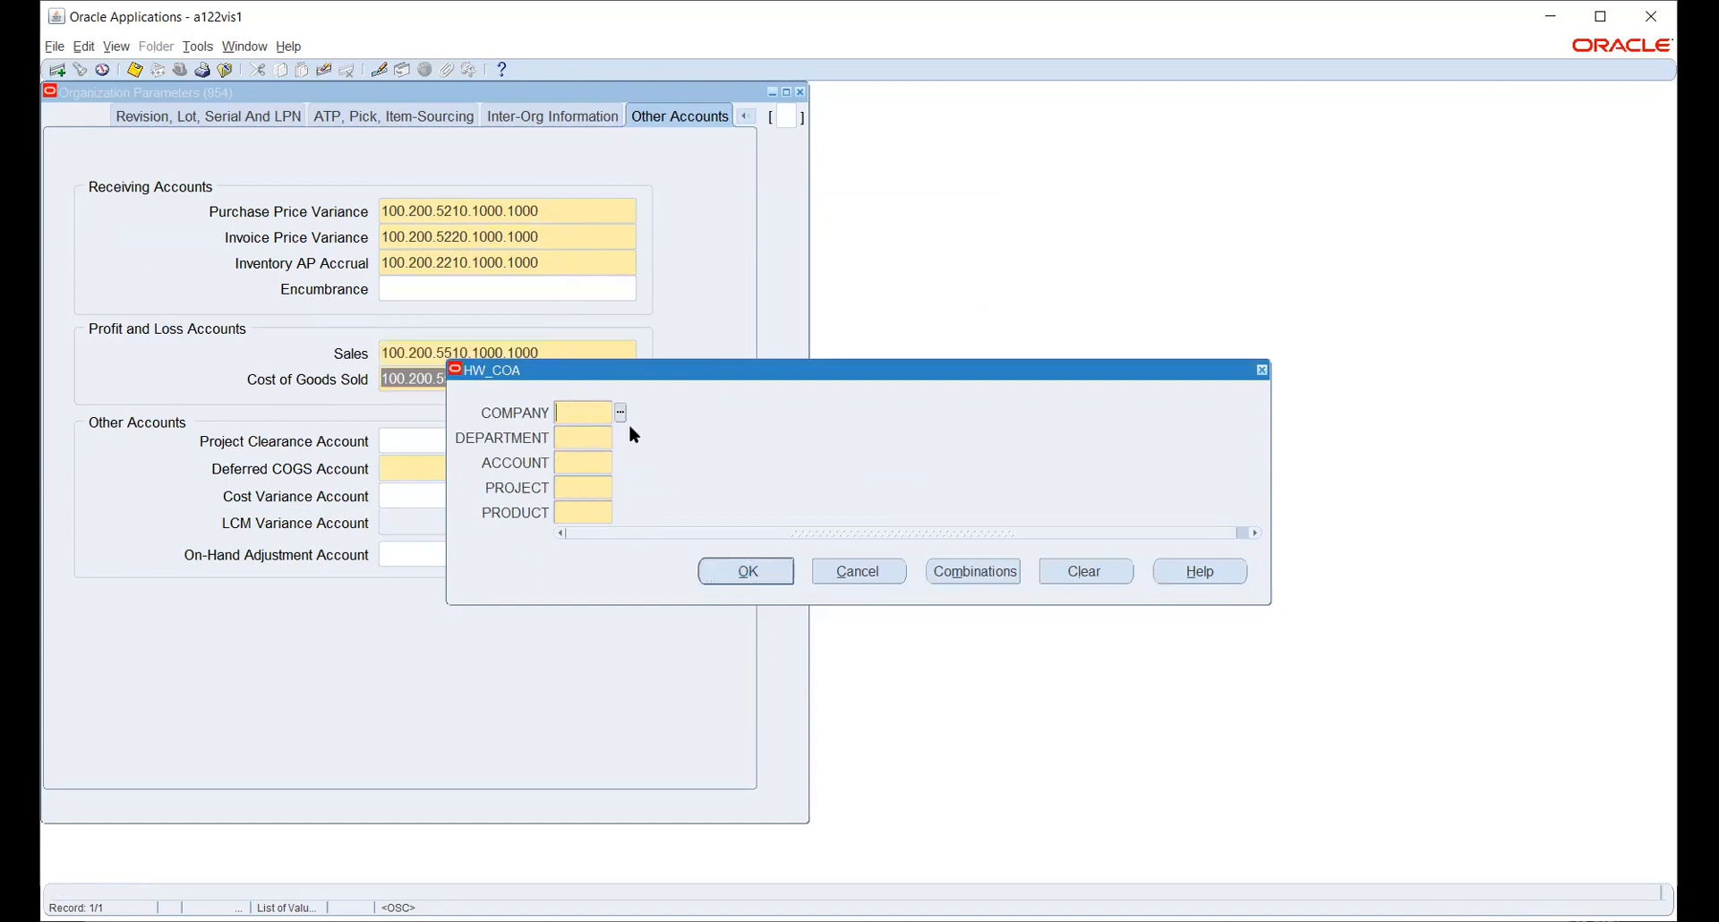
- Start the Deferred COGS Account with company 100 Electronics and department 200 Accounts
{"action": "left_click", "coordinate": [857, 573]}
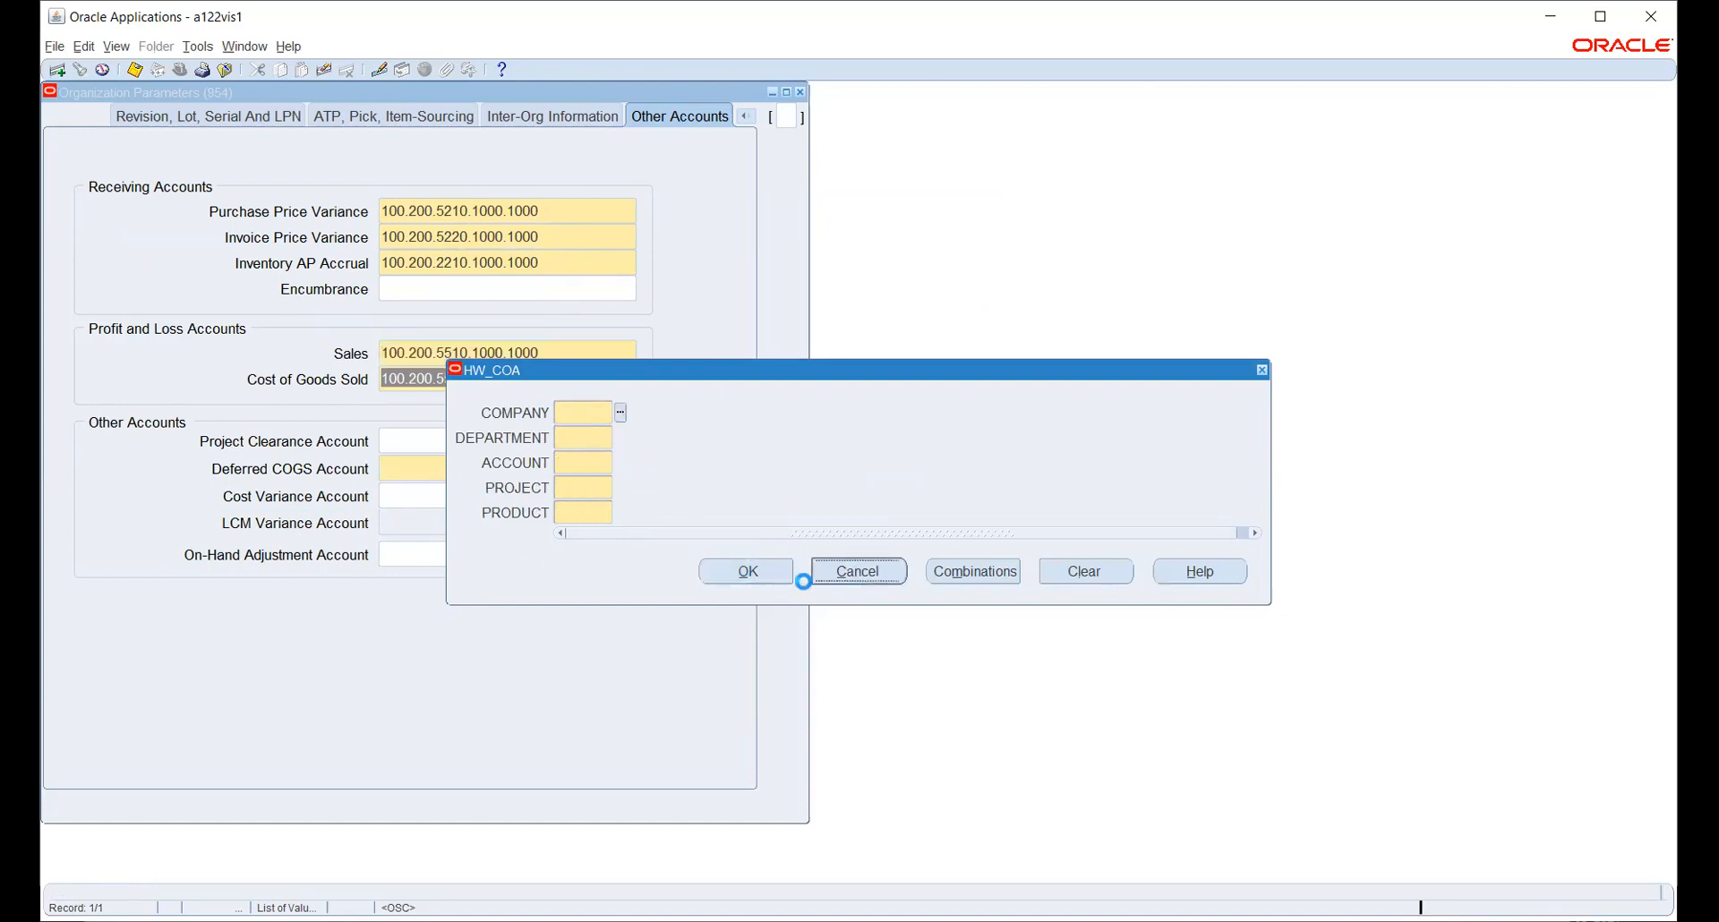
{"action": "left_click", "coordinate": [399, 468]}
{"action": "left_click", "coordinate": [619, 412]}
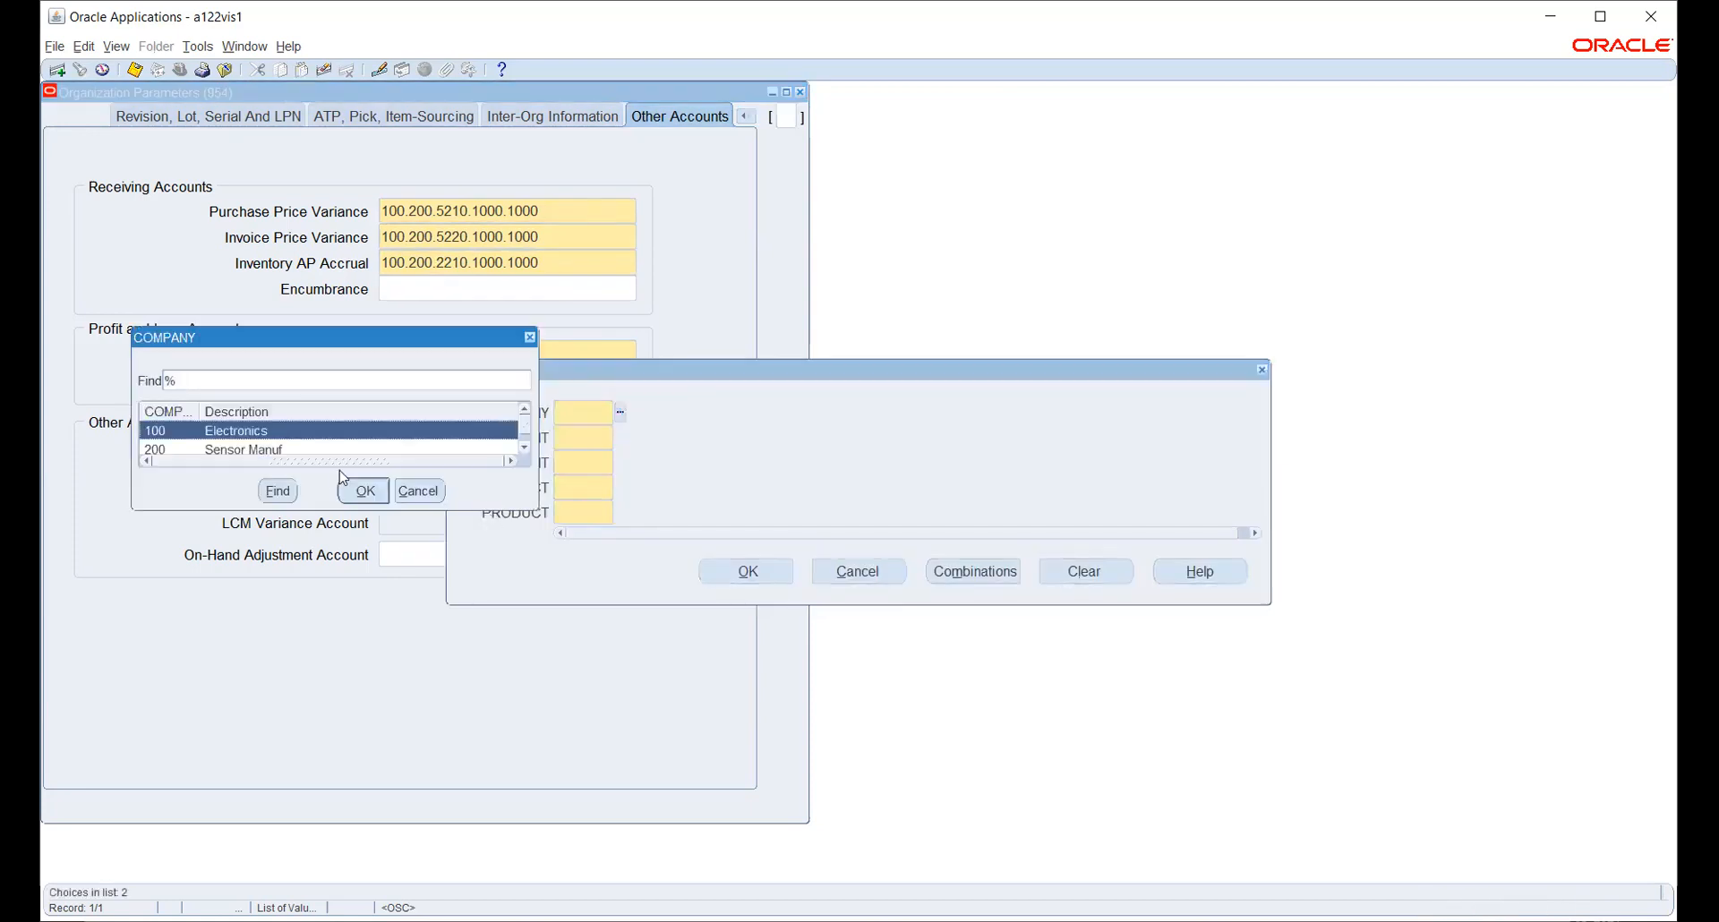
{"action": "left_click", "coordinate": [362, 491]}
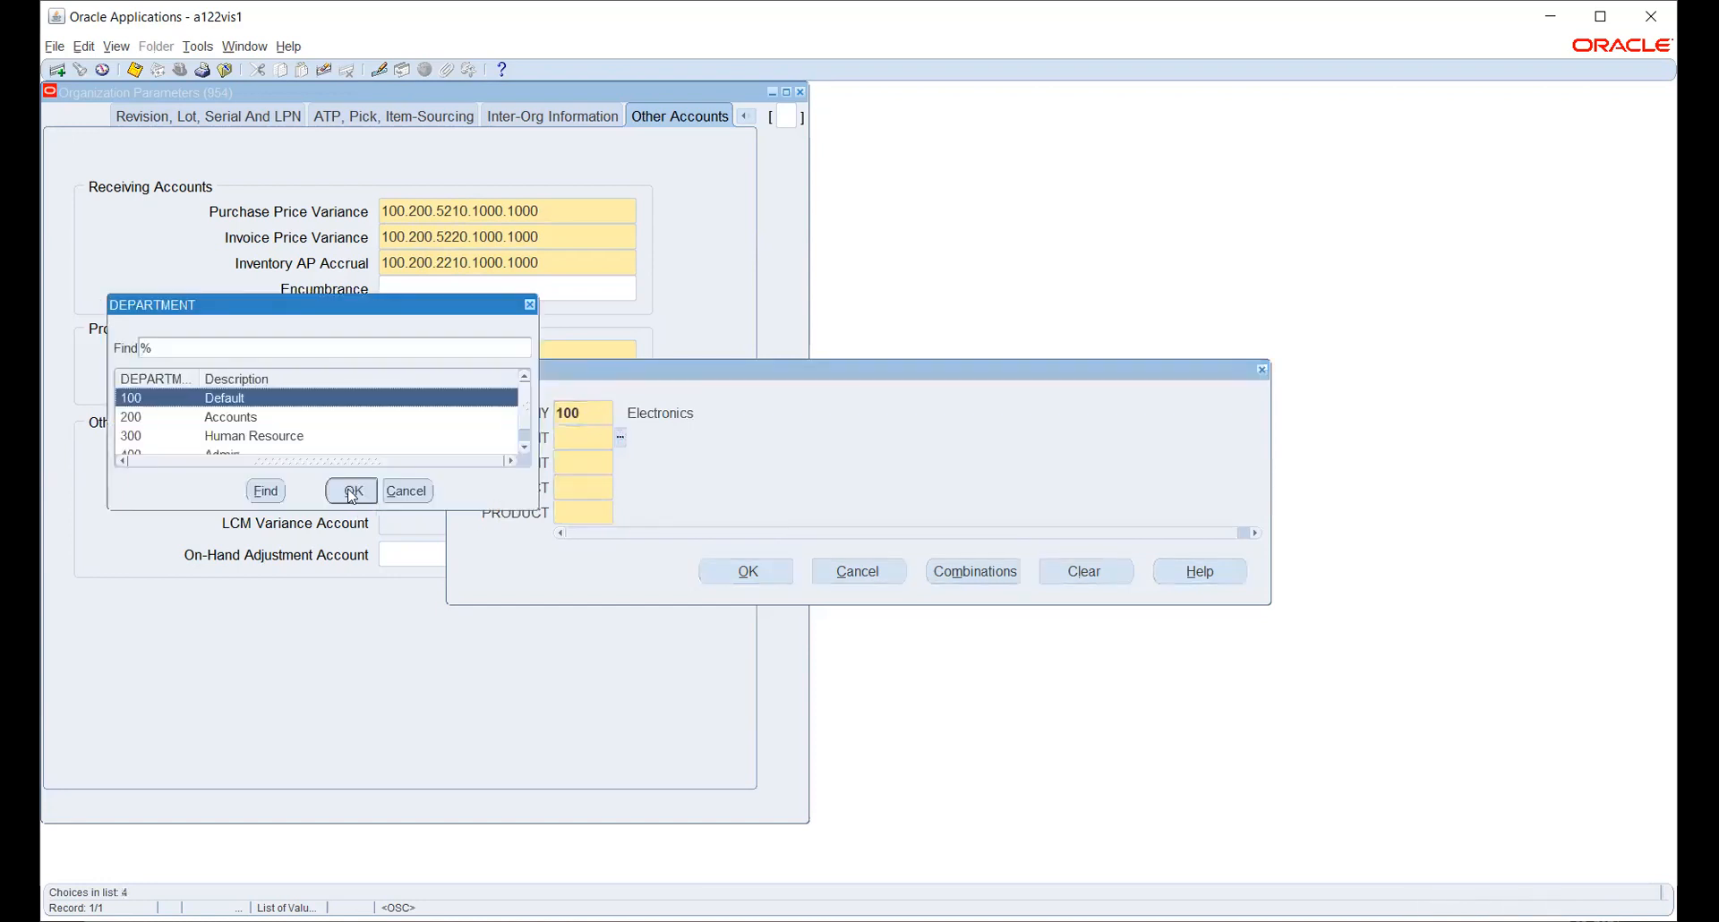
{"action": "left_click", "coordinate": [288, 425]}
{"action": "left_click", "coordinate": [358, 493]}
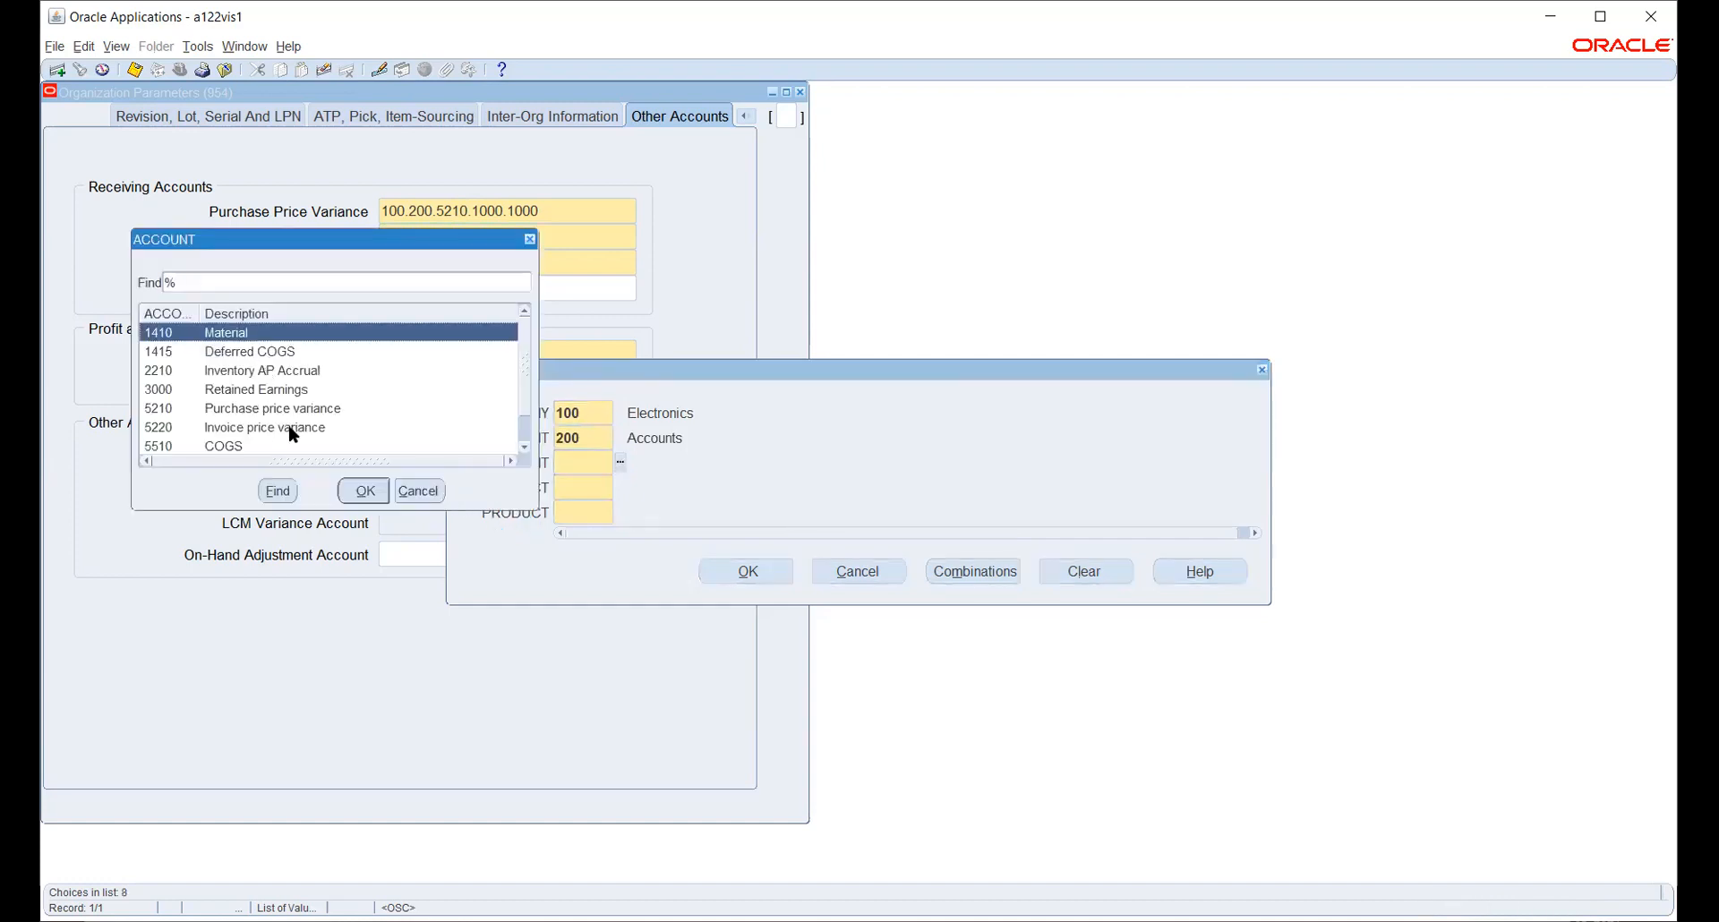
- Complete it with account 1415 Deferred COGS and project 1000 Design, then apply the combination
{"action": "scroll", "coordinate": [295, 426], "scroll_direction": "down", "scroll_amount": 2}
{"action": "scroll", "coordinate": [298, 431], "scroll_direction": "up", "scroll_amount": 2}
{"action": "left_click", "coordinate": [241, 353]}
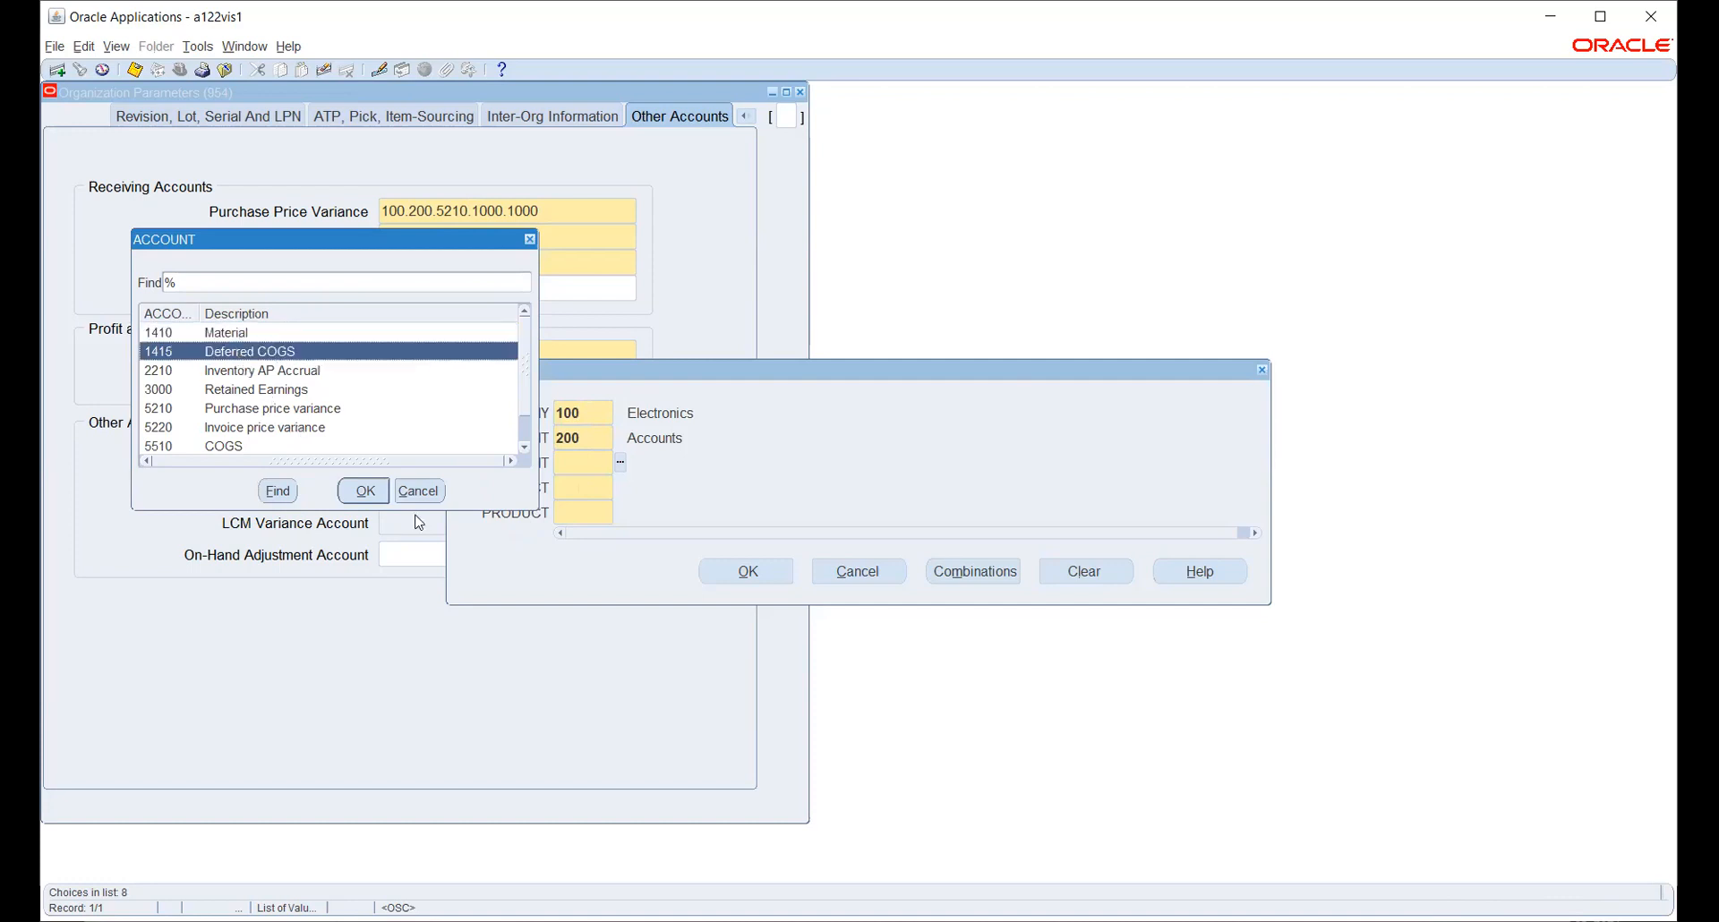
{"action": "left_click", "coordinate": [352, 495]}
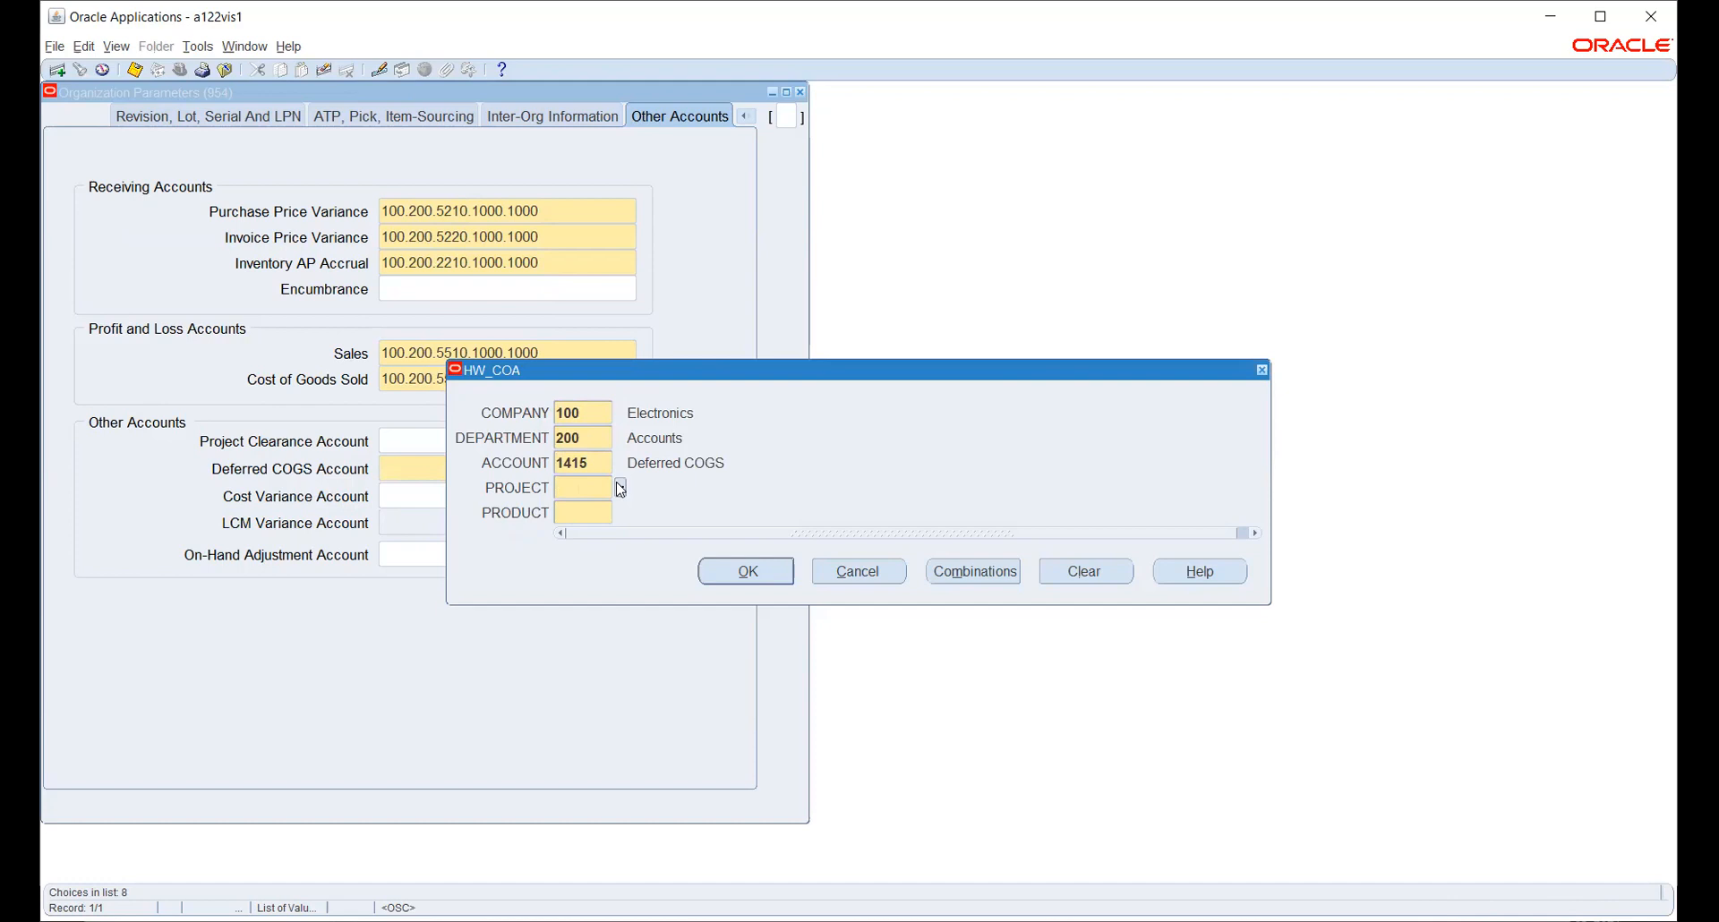
{"action": "left_click", "coordinate": [620, 488]}
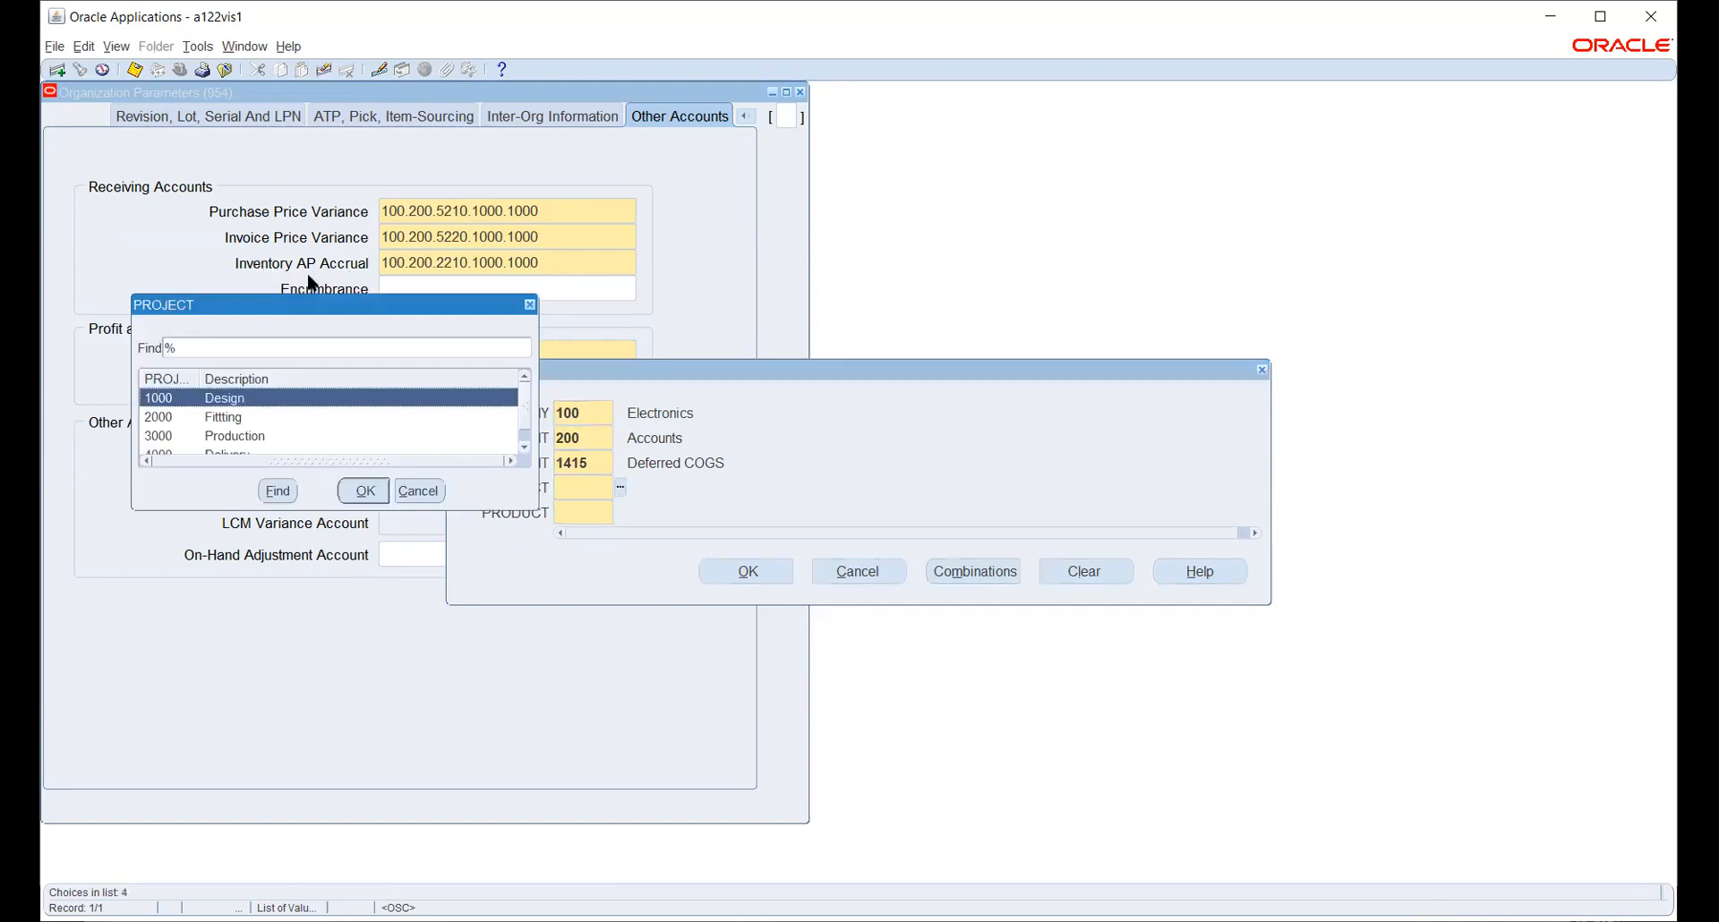
{"action": "left_click", "coordinate": [363, 491]}
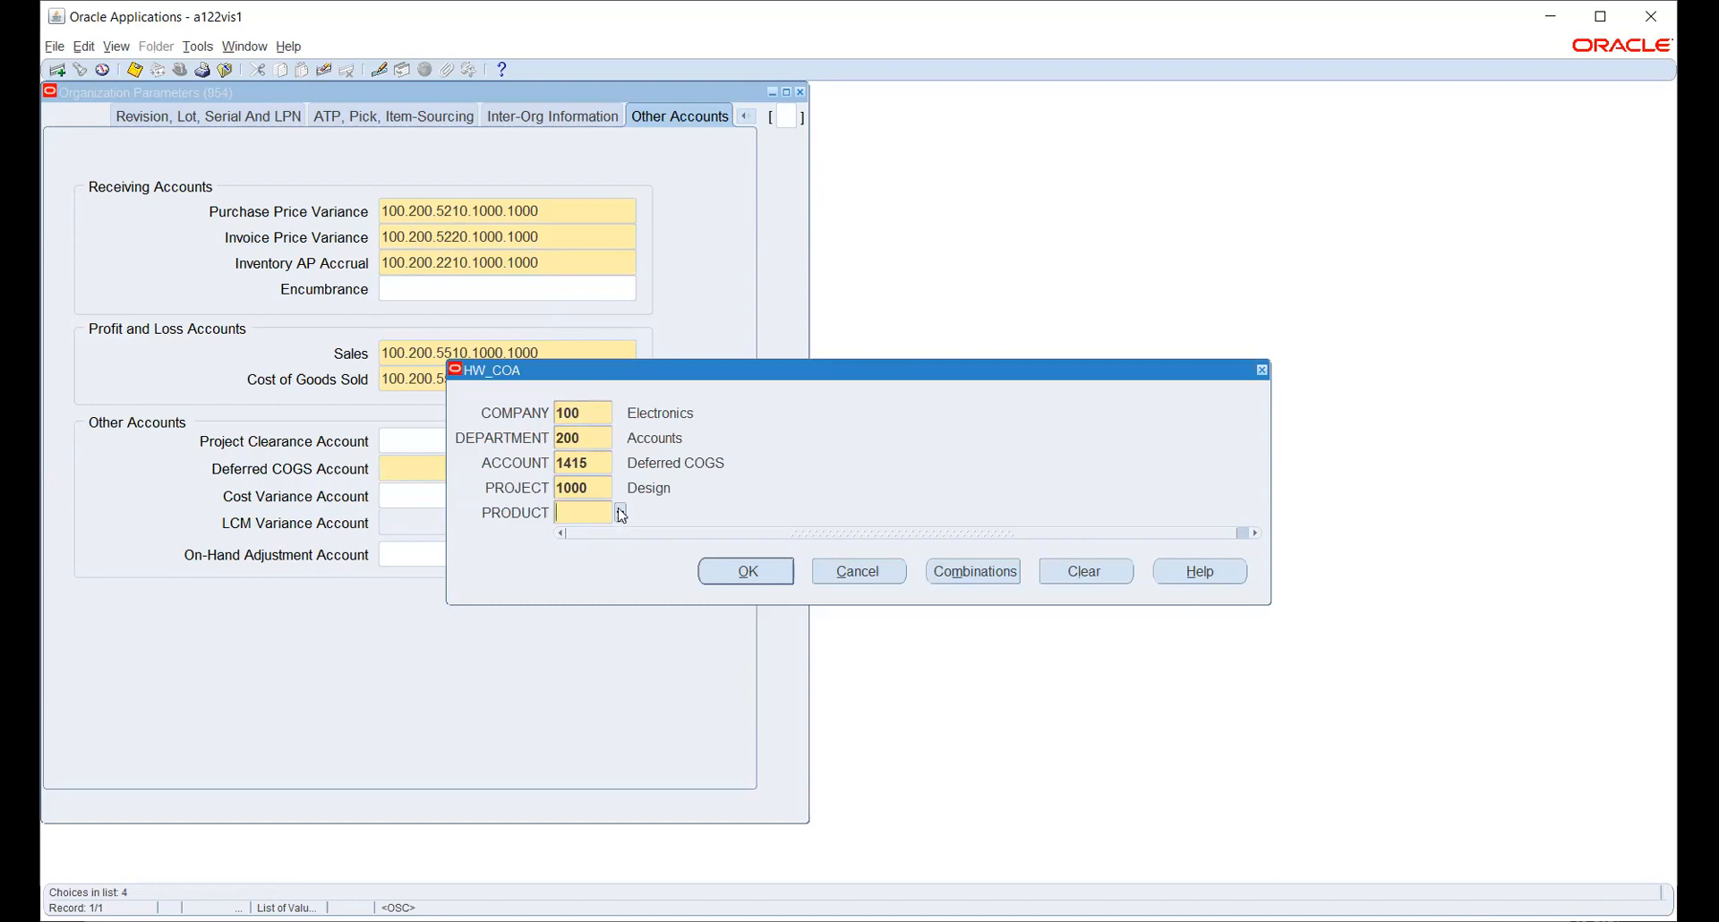
{"action": "left_click", "coordinate": [744, 572]}
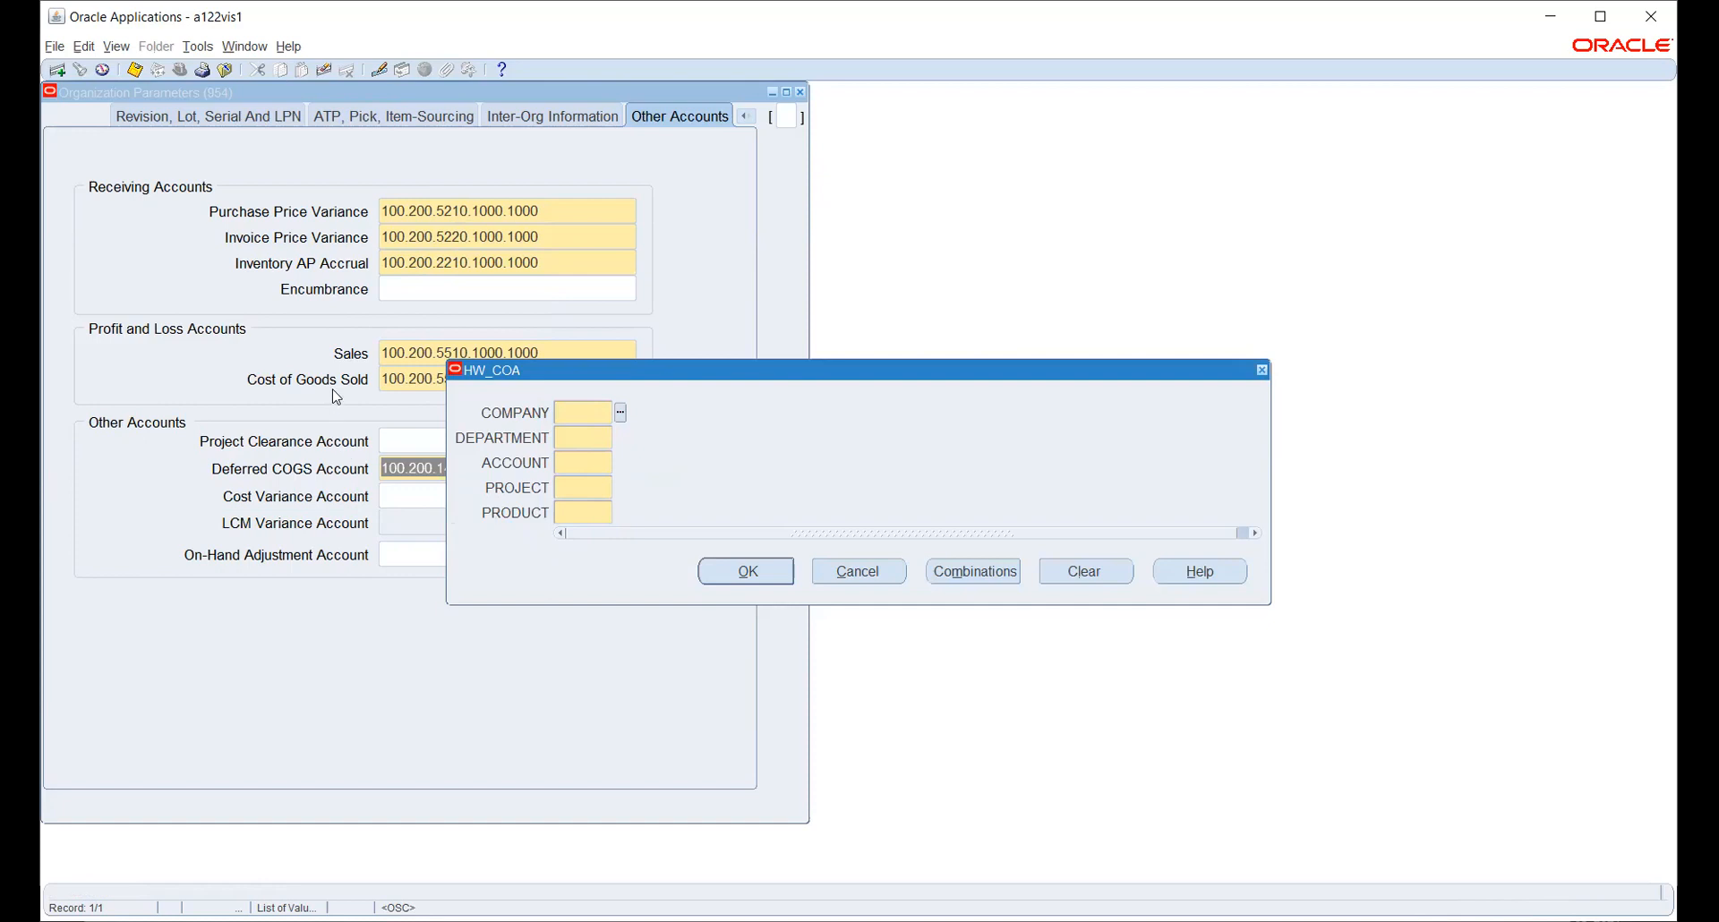
- Save HW_INV's organization parameters, acknowledging the costing method note and dismissing the empty account entry
{"action": "left_click", "coordinate": [843, 582]}
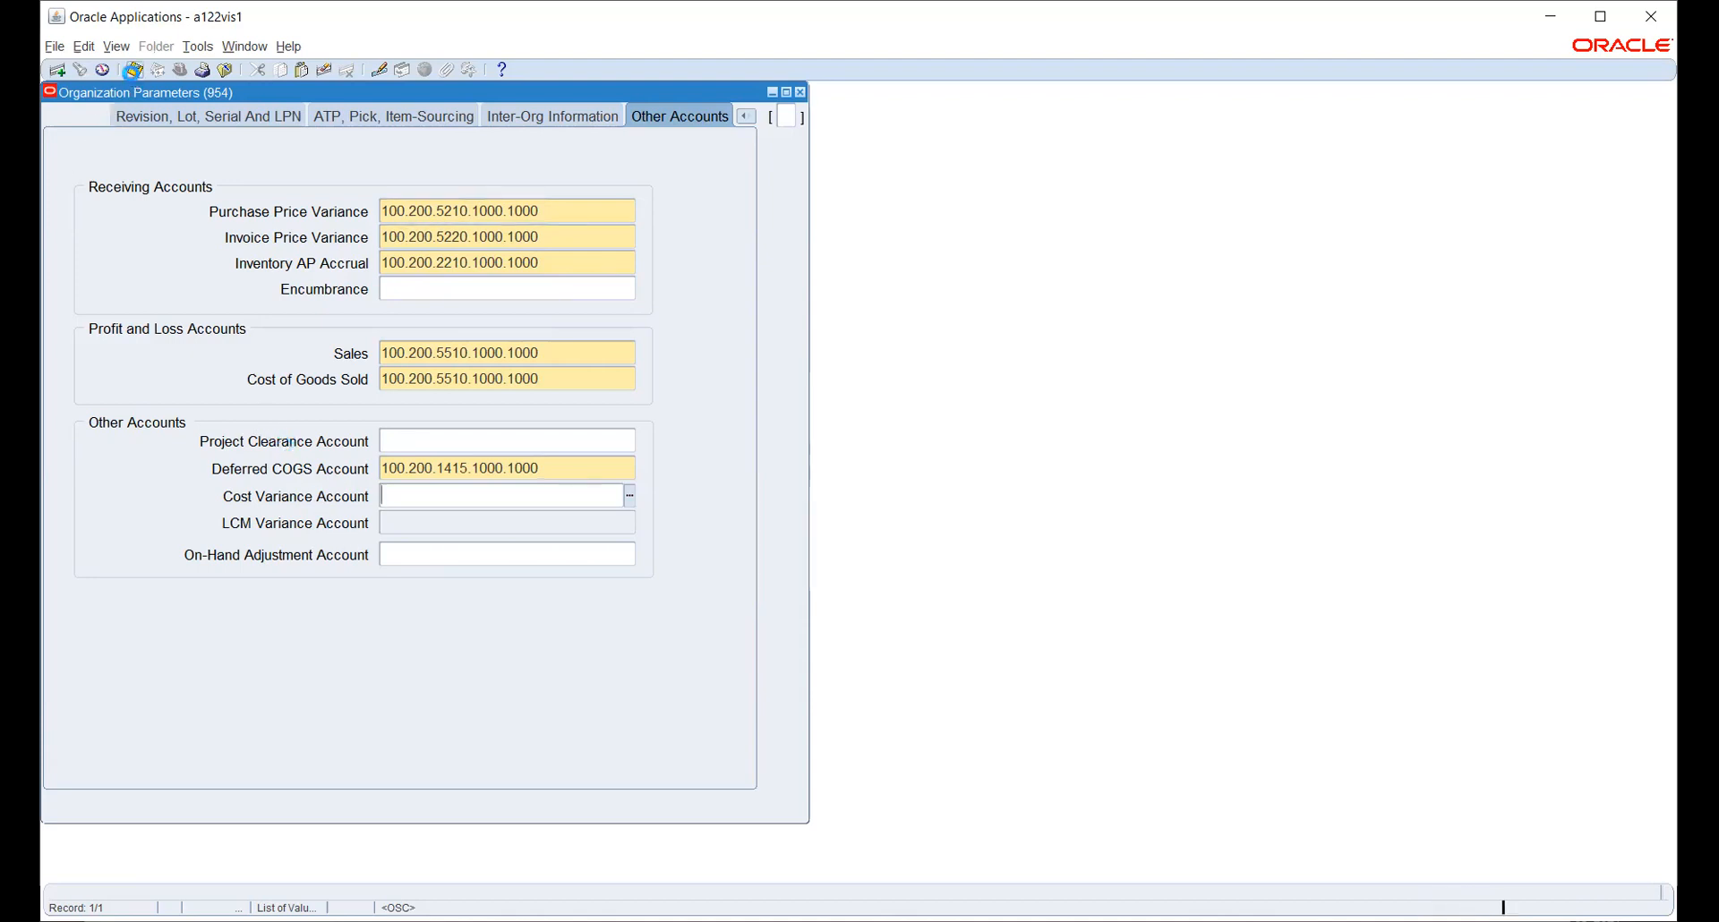
{"action": "left_click", "coordinate": [132, 71]}
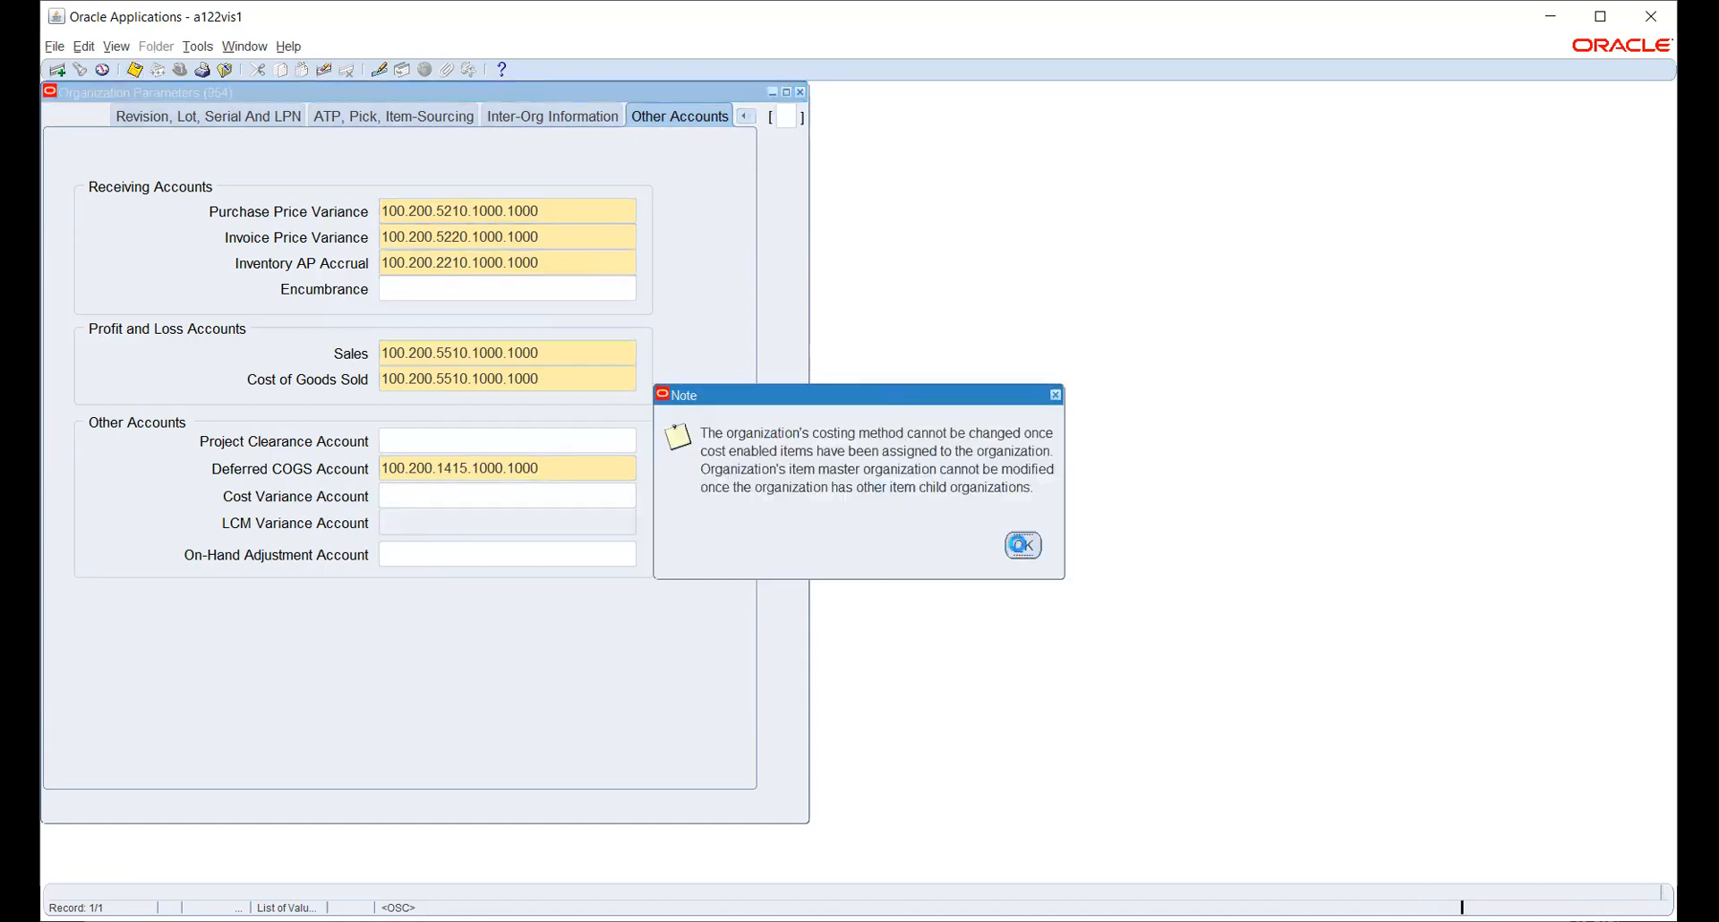
{"action": "left_click", "coordinate": [1018, 544]}
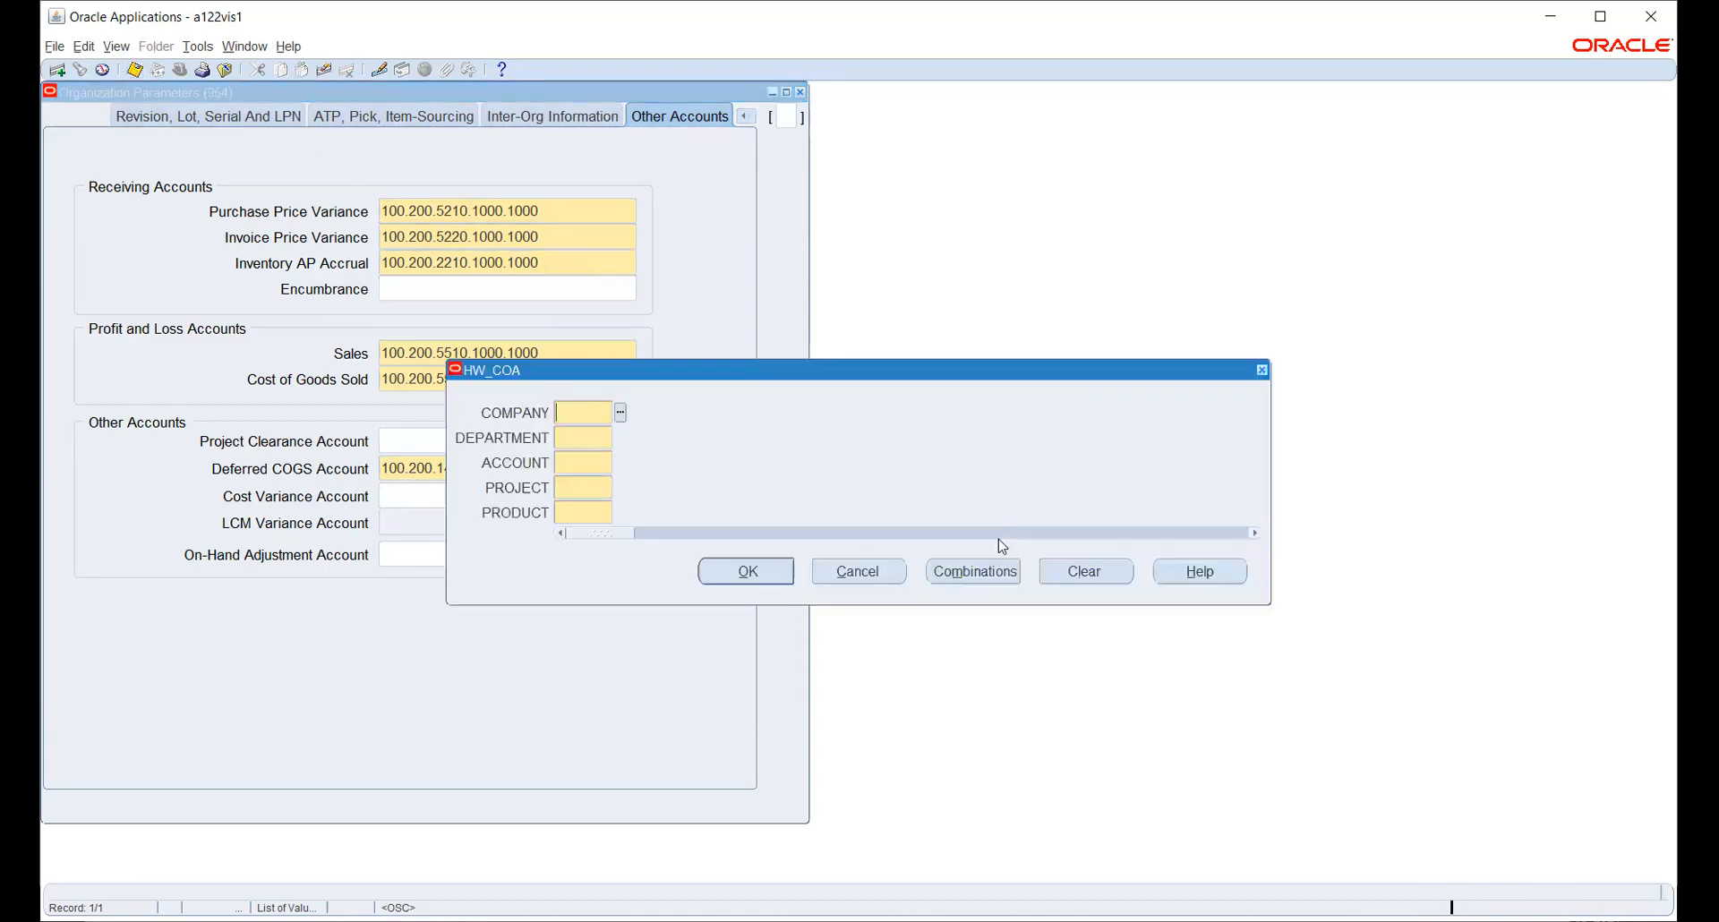
{"action": "left_click", "coordinate": [855, 567]}
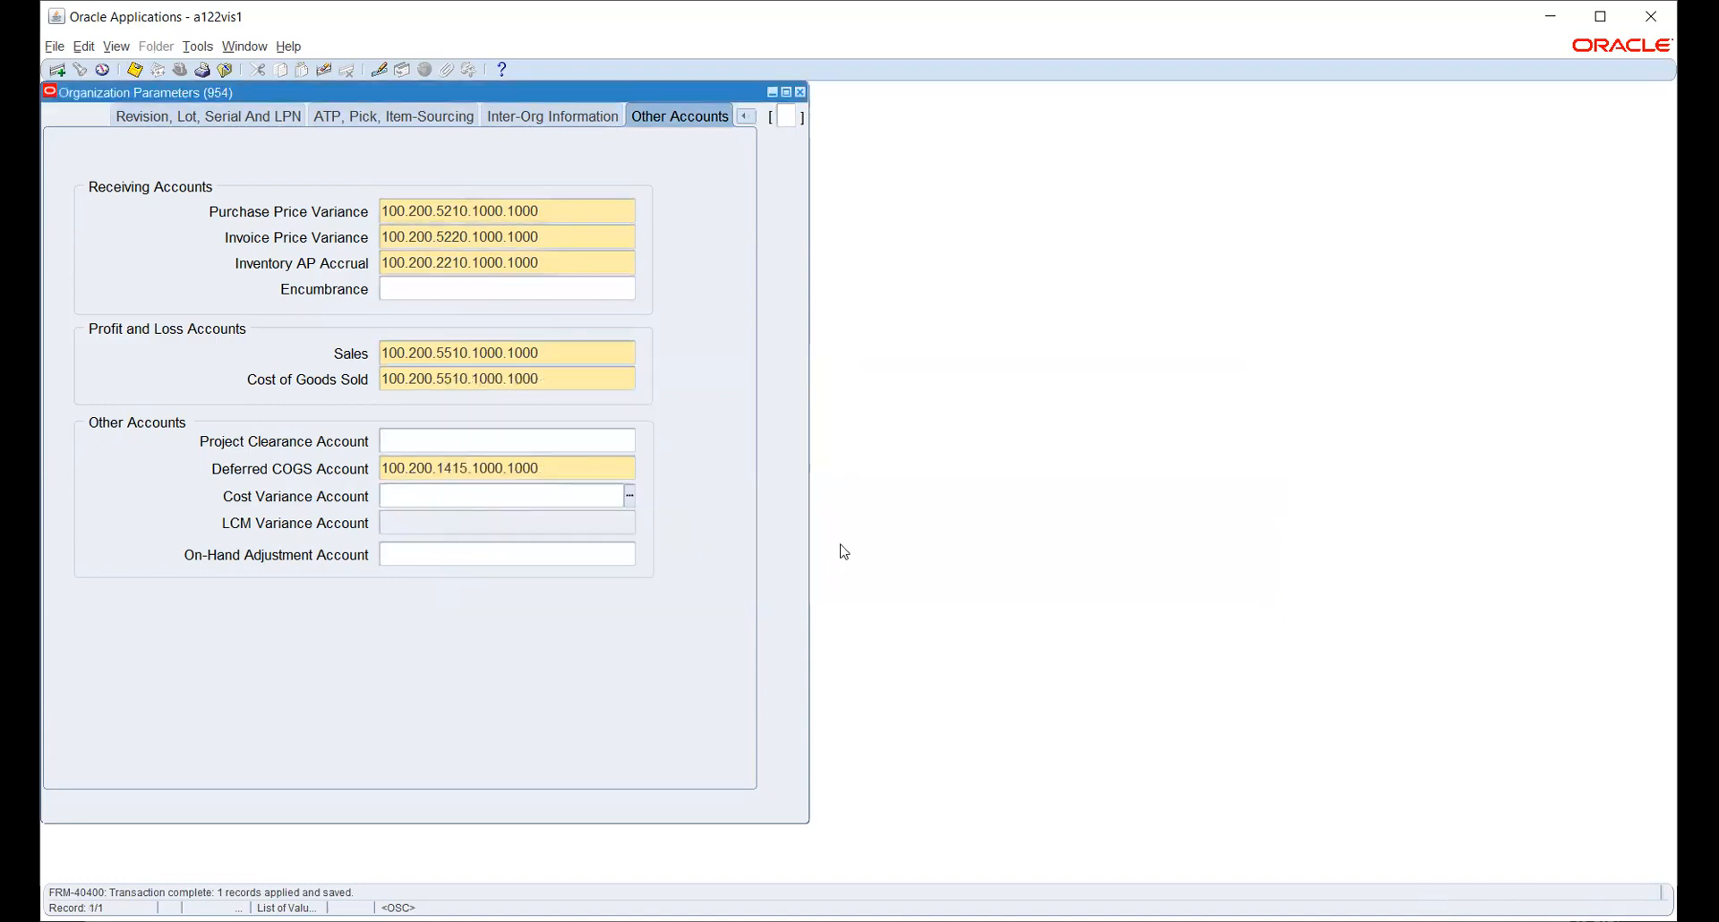
- Open HW_INV's Inventory Information, then close the parameters and HW_INV organization forms
{"action": "left_click", "coordinate": [800, 92]}
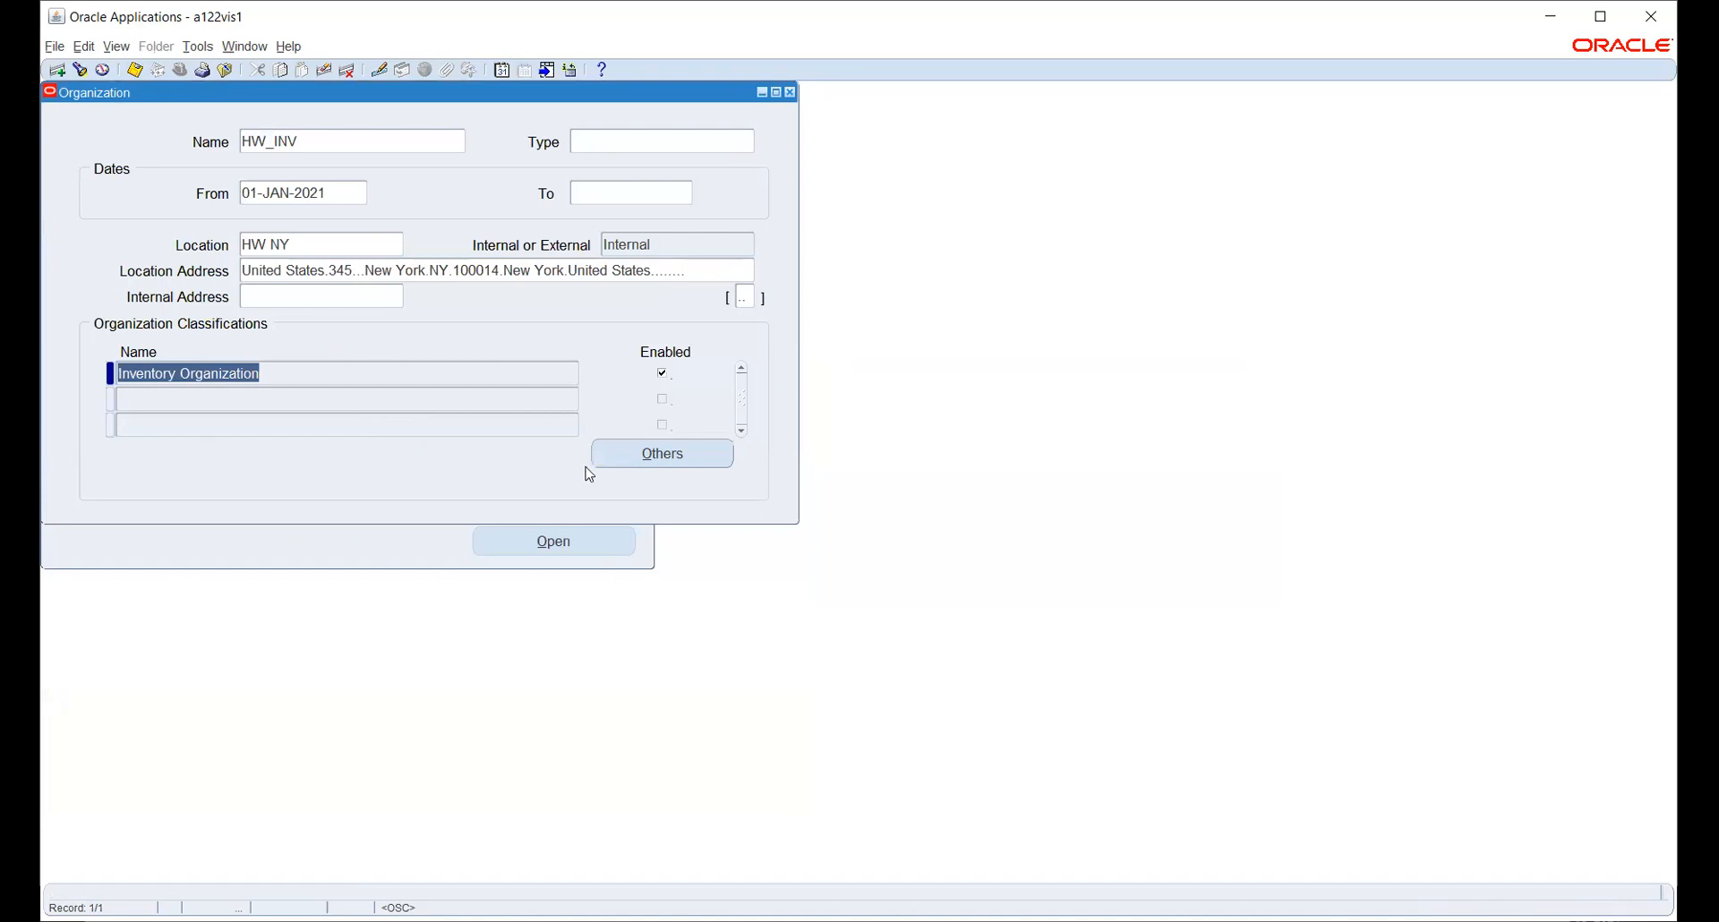
{"action": "left_click", "coordinate": [653, 458]}
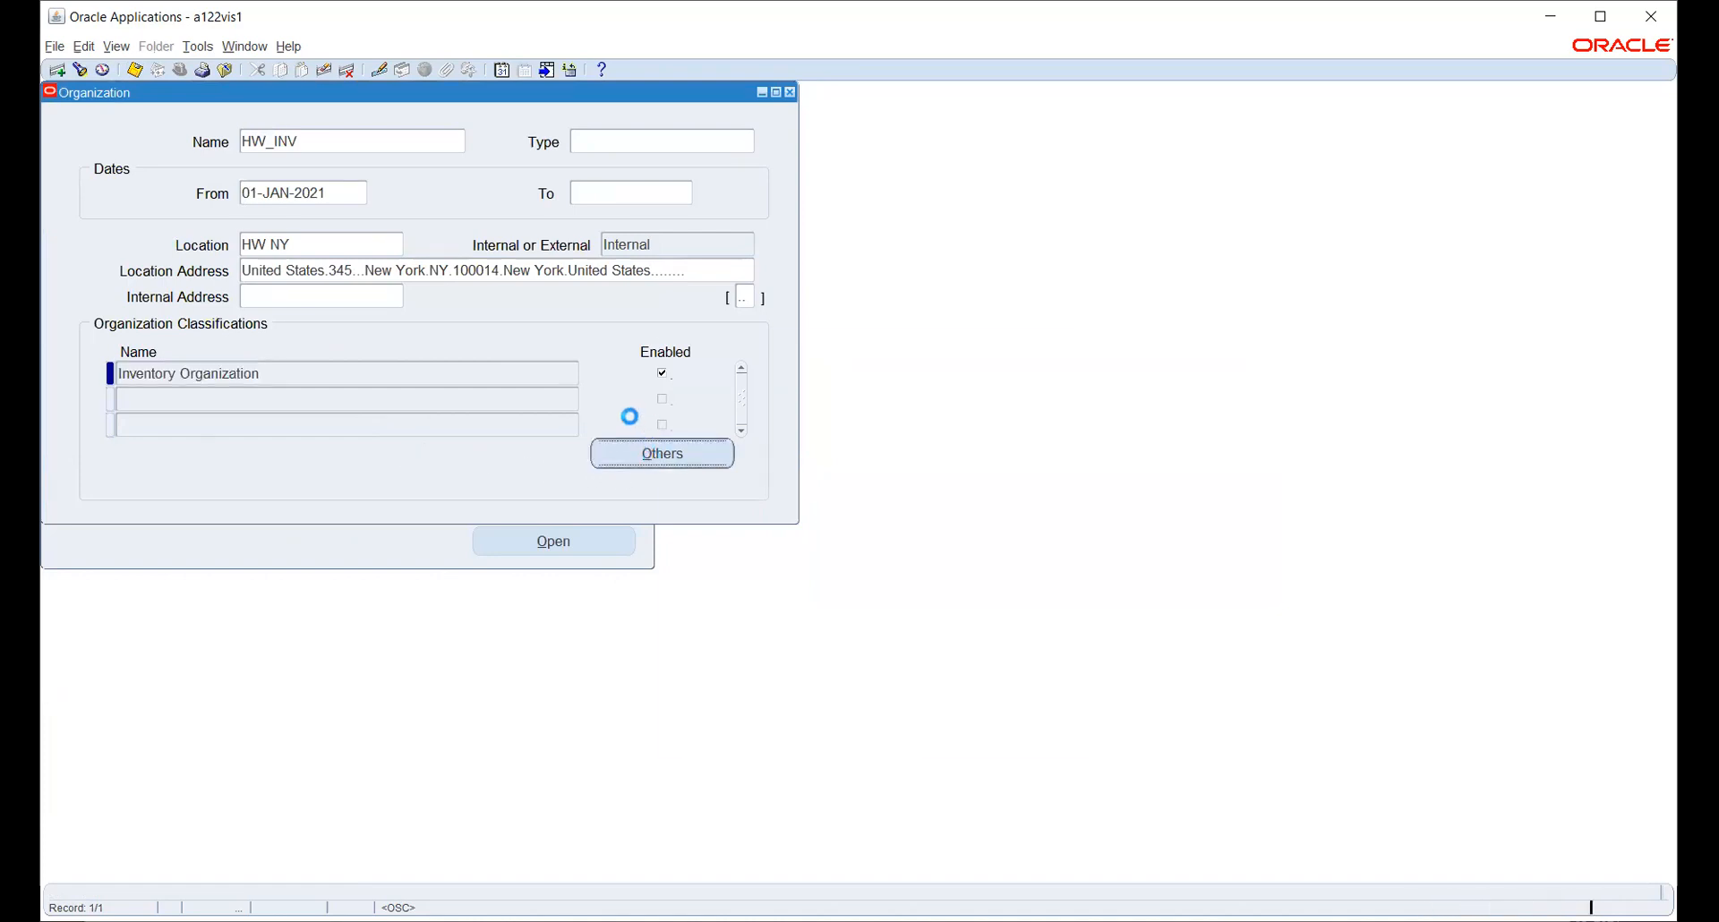
{"action": "left_click", "coordinate": [732, 484]}
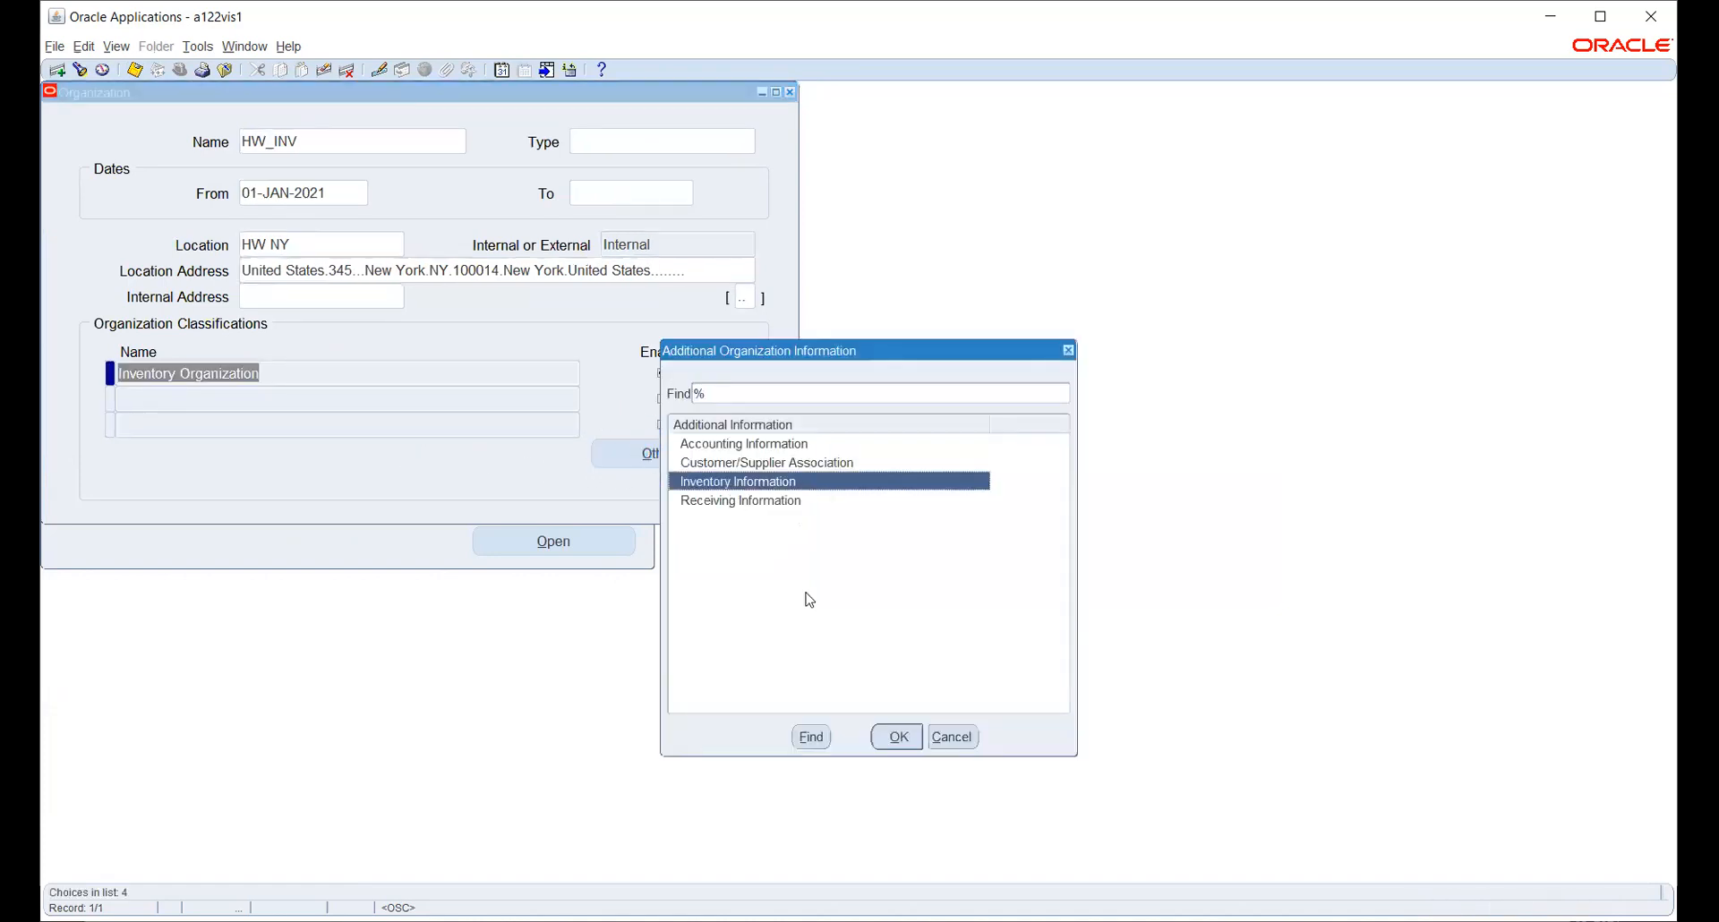
{"action": "left_click", "coordinate": [897, 736]}
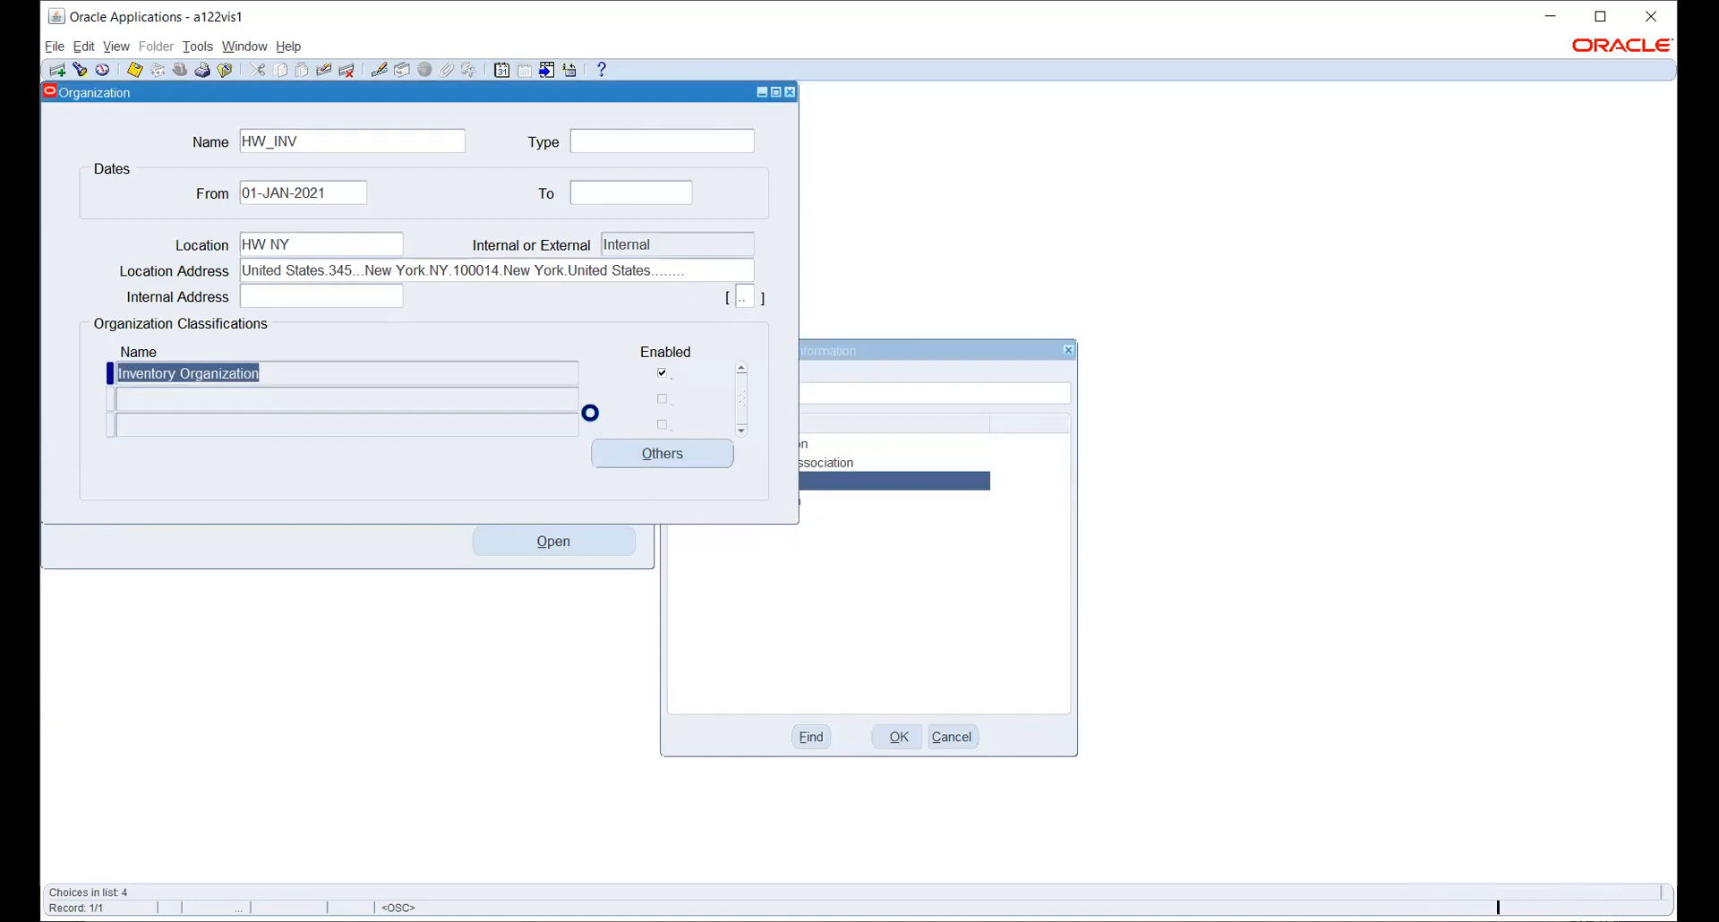
{"action": "left_click", "coordinate": [800, 93]}
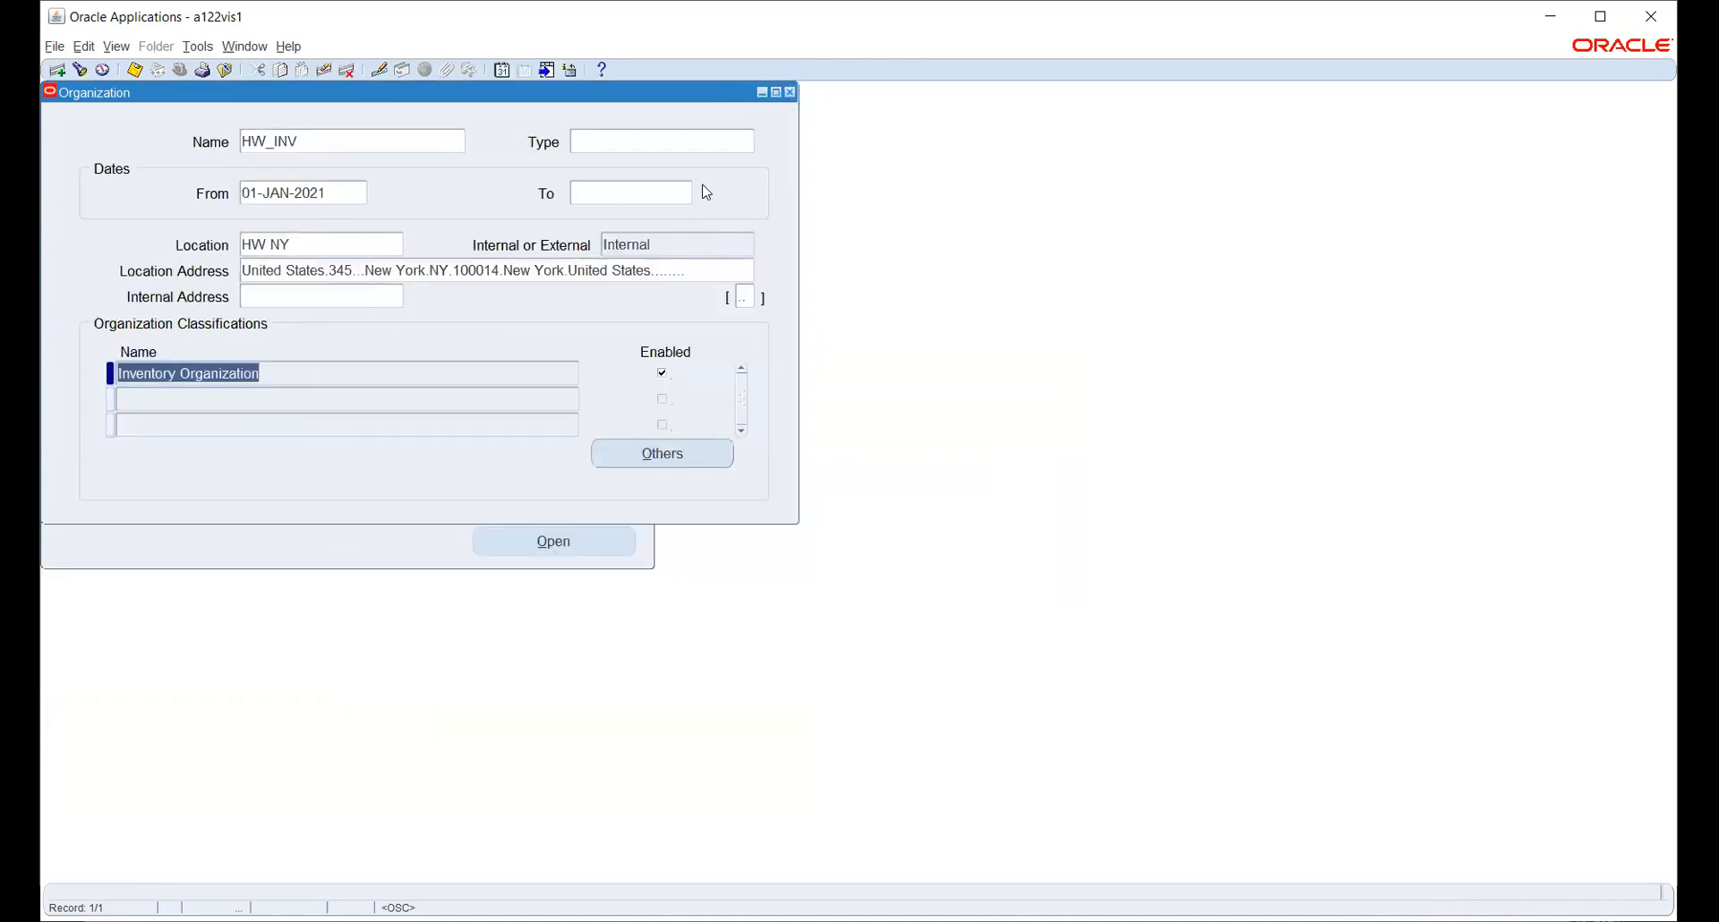
{"action": "left_click", "coordinate": [317, 140]}
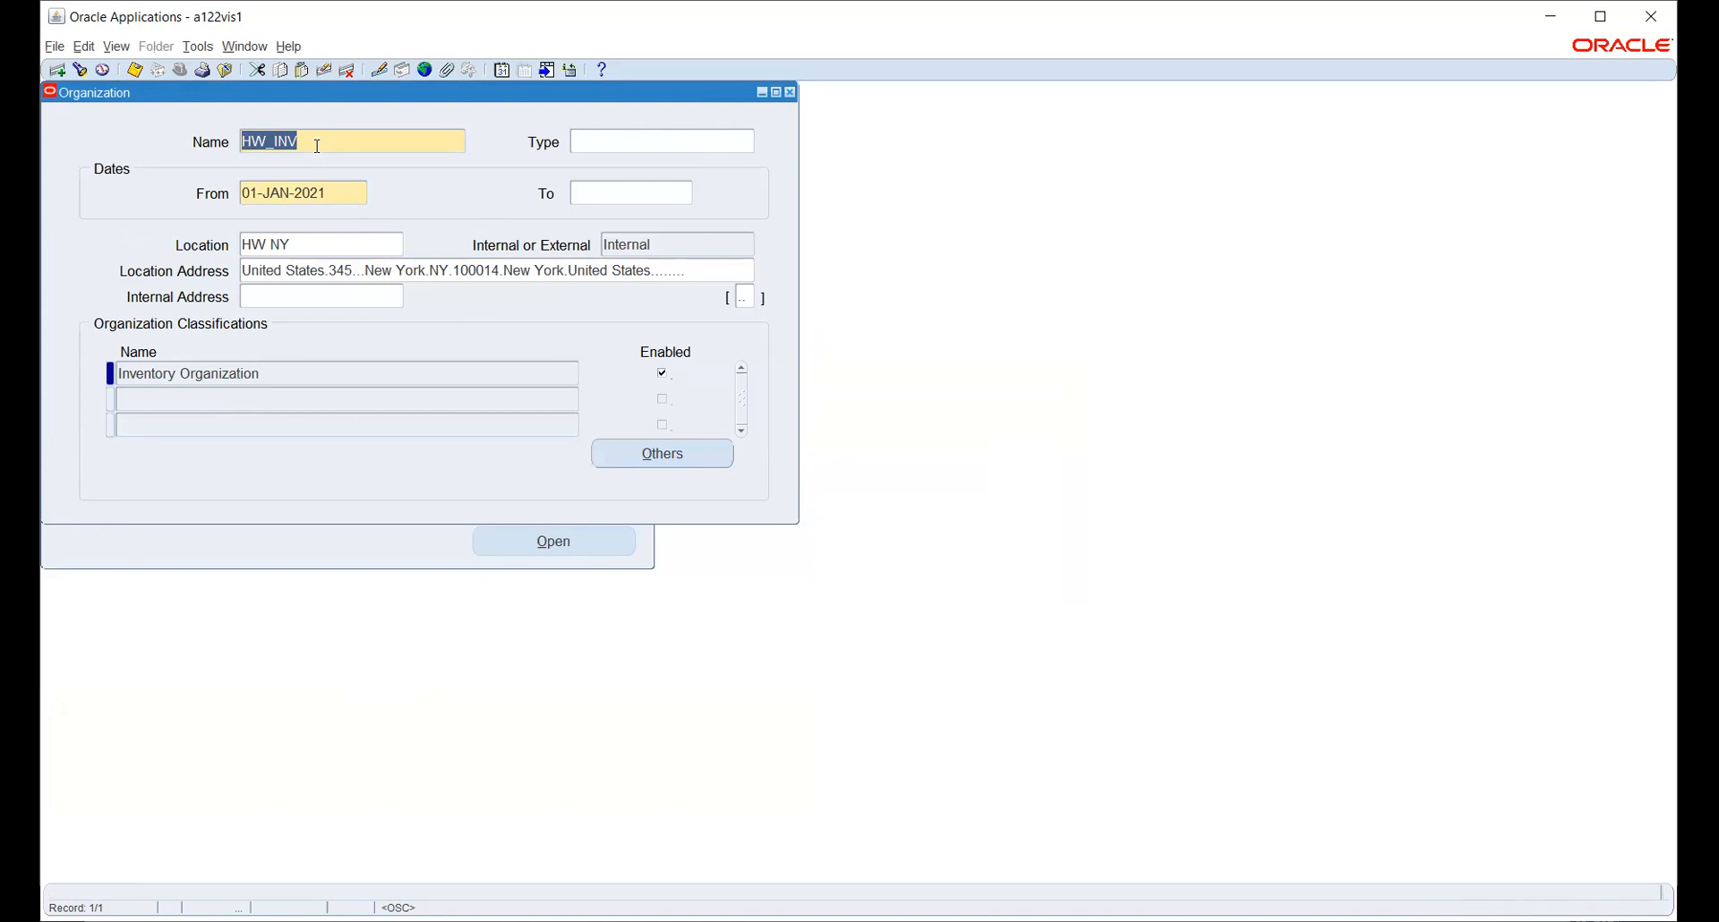
{"action": "left_click", "coordinate": [791, 93]}
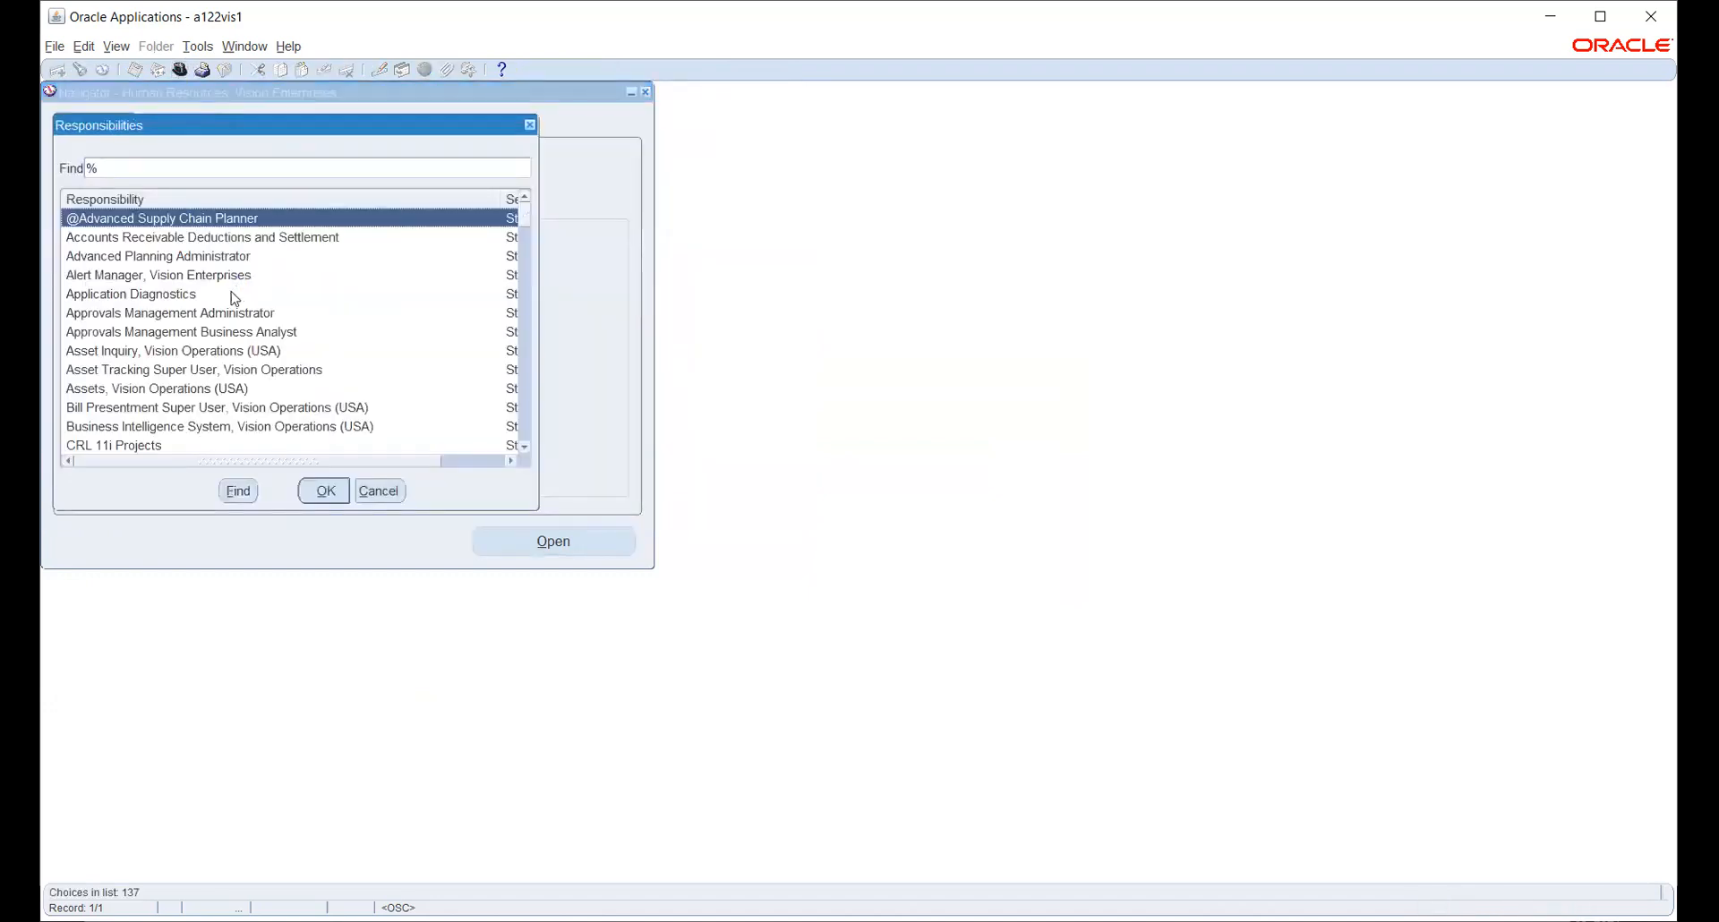
- Switch to System Administrator and open Security > Responsibility > Define
{"action": "key", "text": "Return"}
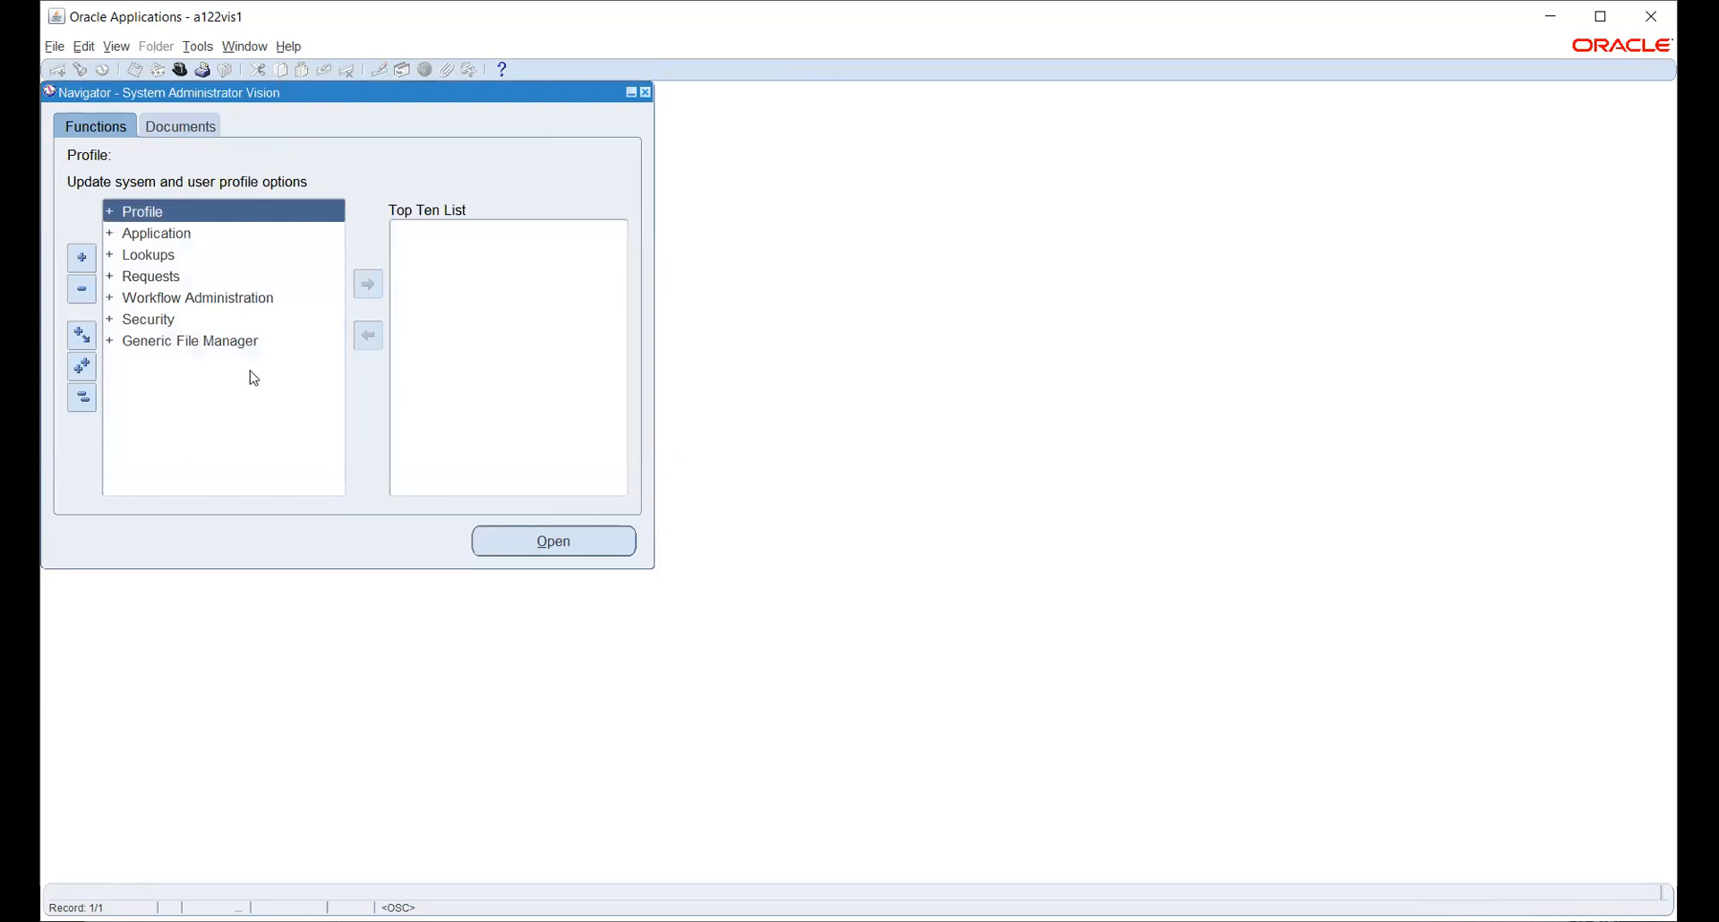
{"action": "key", "text": "Down"}
{"action": "key", "text": "Down"}
{"action": "key", "text": "Down"}
{"action": "key", "text": "Down"}
{"action": "key", "text": "Down"}
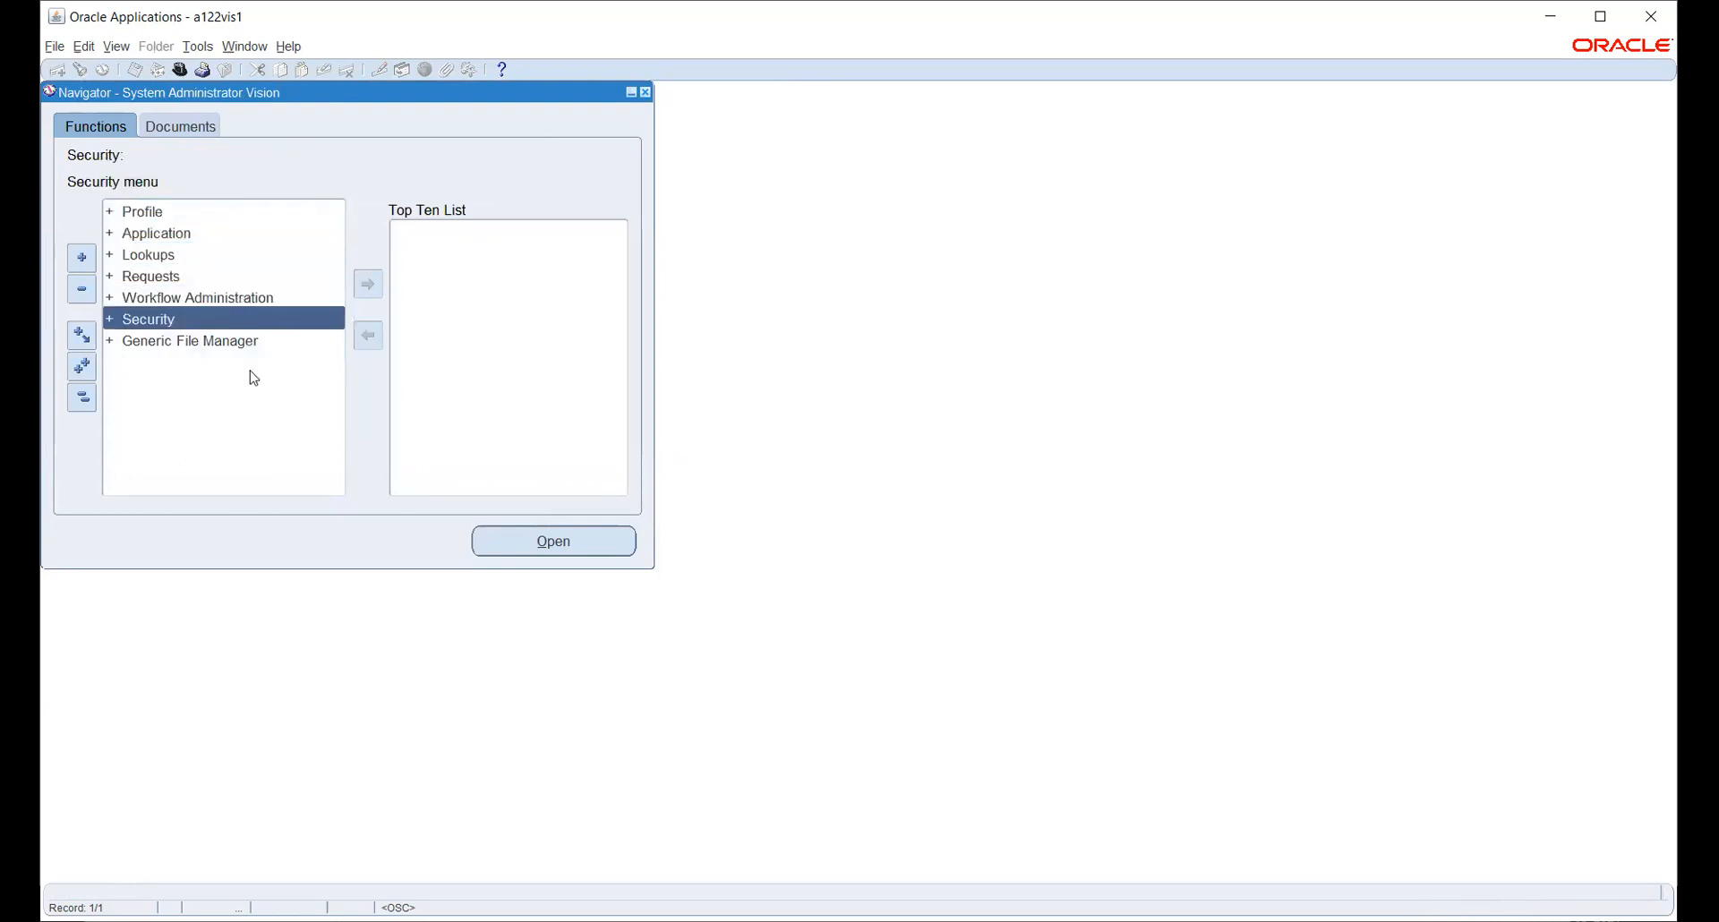
{"action": "key", "text": "Return"}
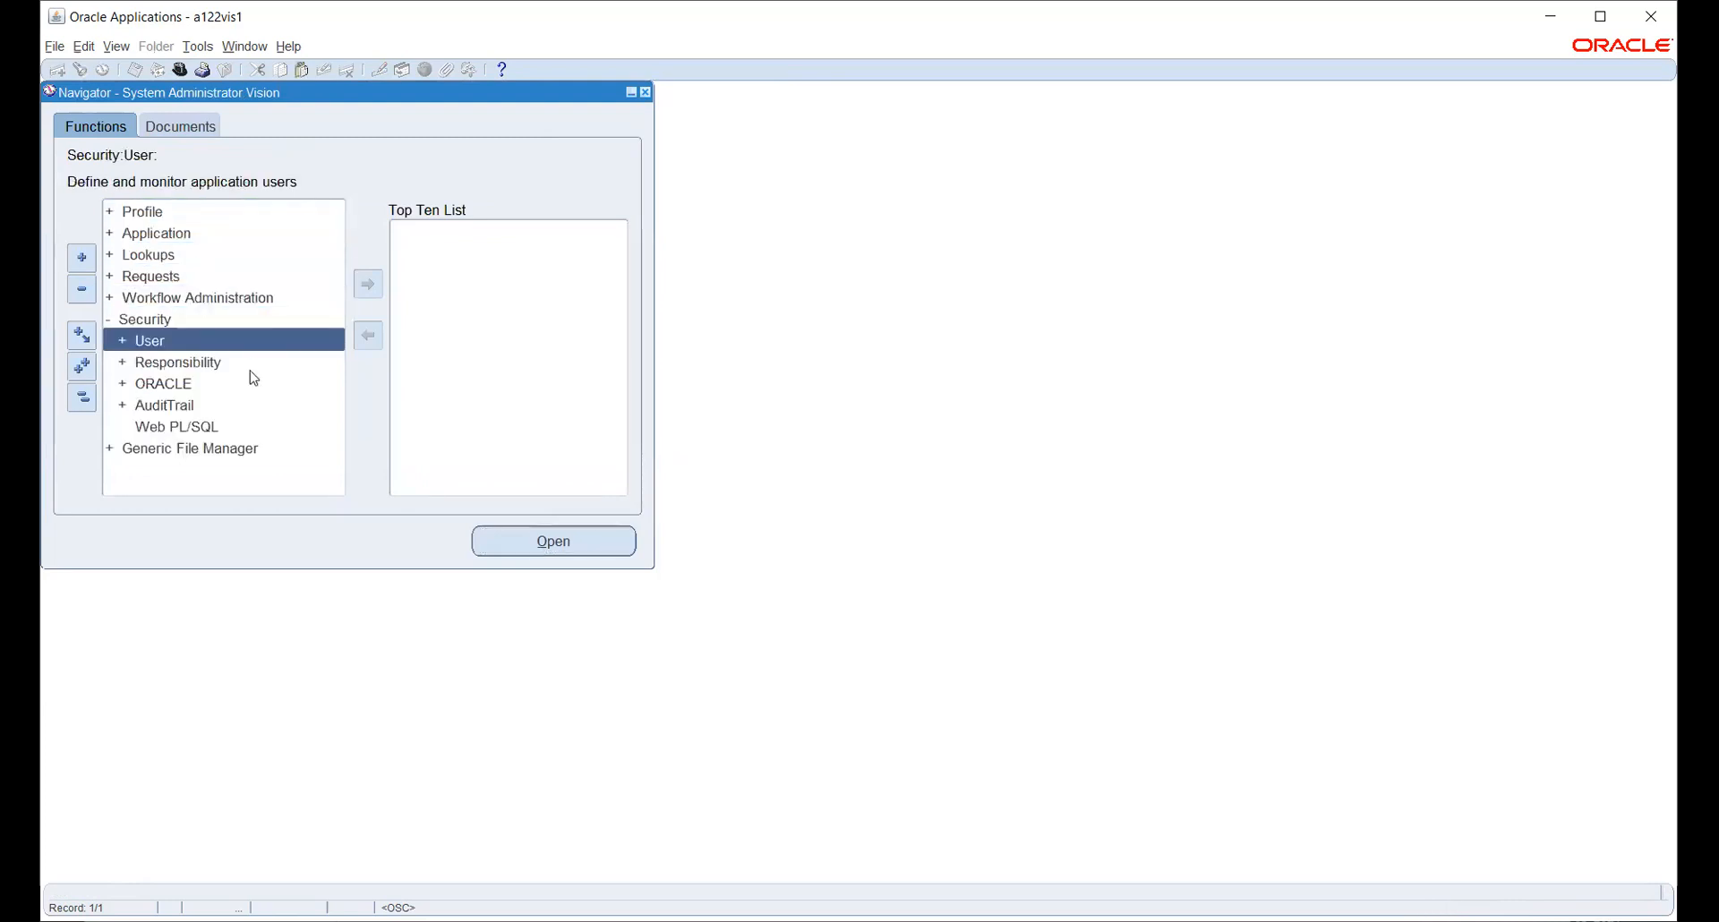
{"action": "key", "text": "Down"}
{"action": "key", "text": "Return"}
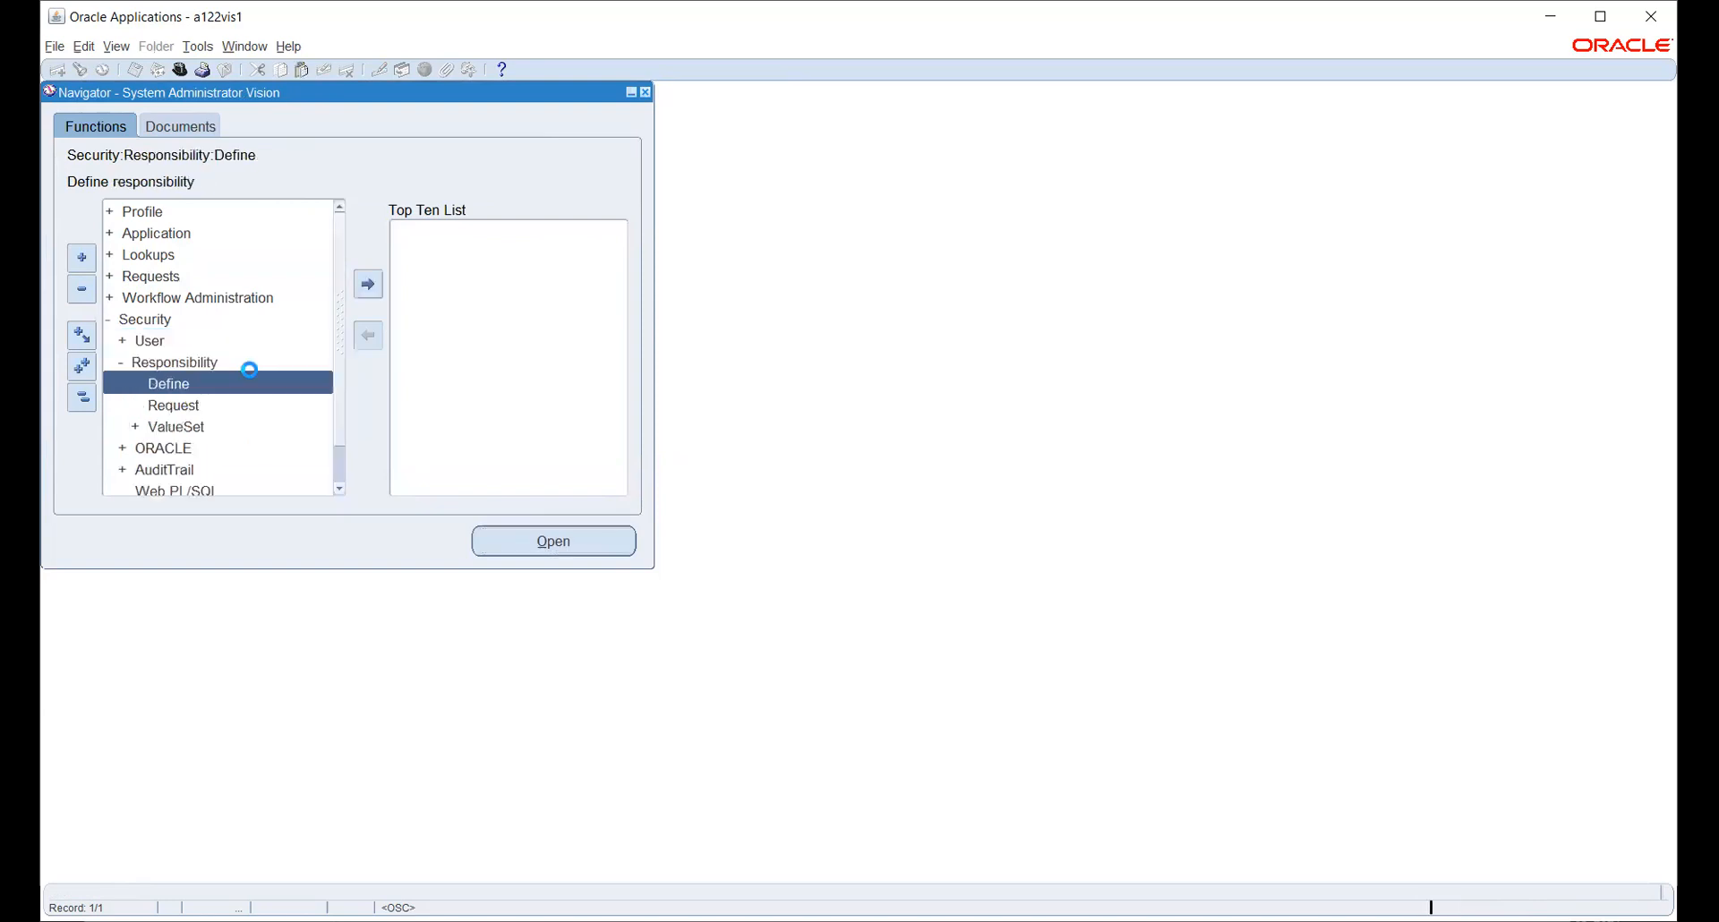
{"action": "key", "text": "Return"}
- Search the responsibilities for pay%vis%op%
{"action": "left_click", "coordinate": [81, 75]}
{"action": "type", "text": "pay%"}
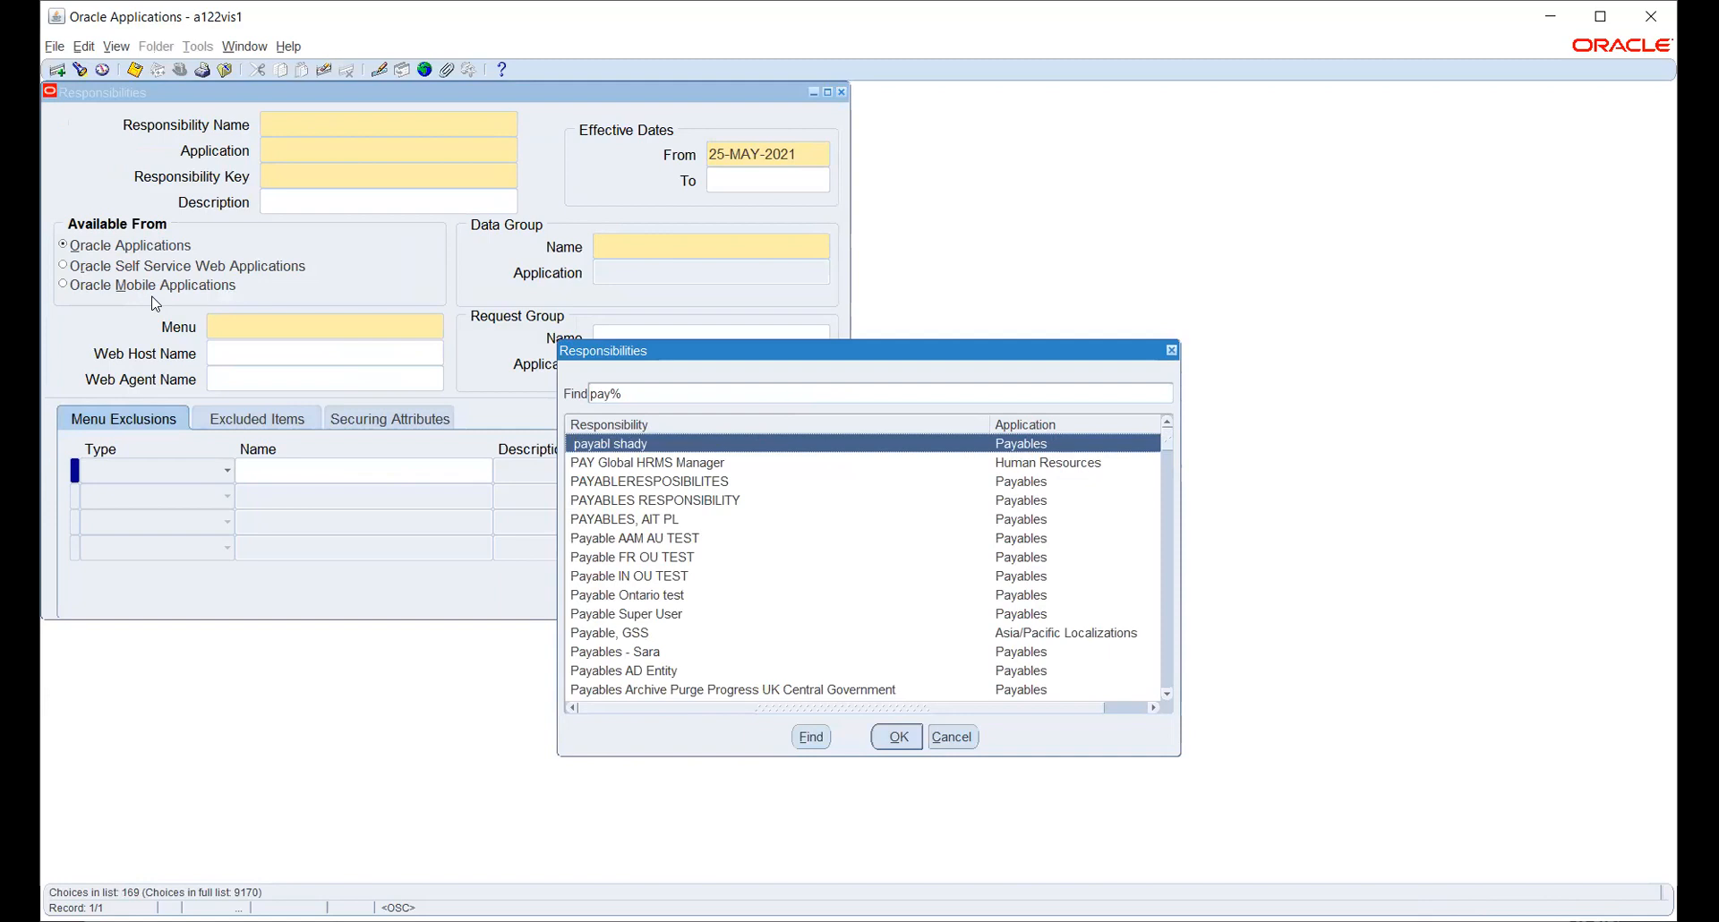
{"action": "left_click", "coordinate": [707, 395]}
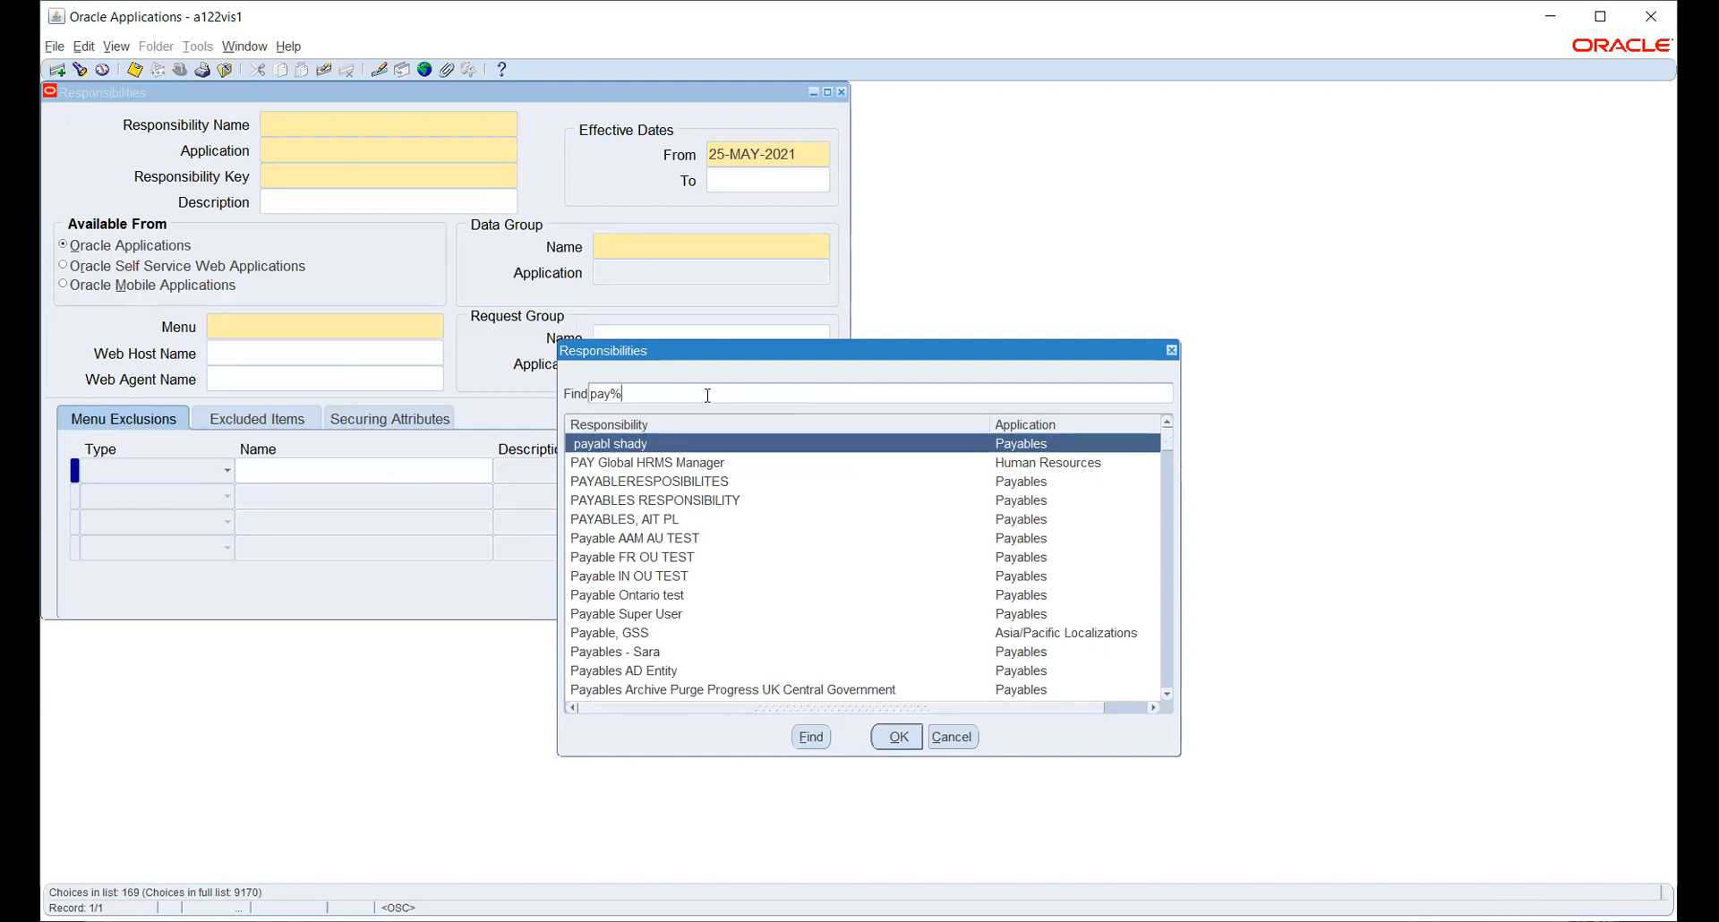
{"action": "type", "text": "vis%"}
{"action": "key", "text": "Return"}
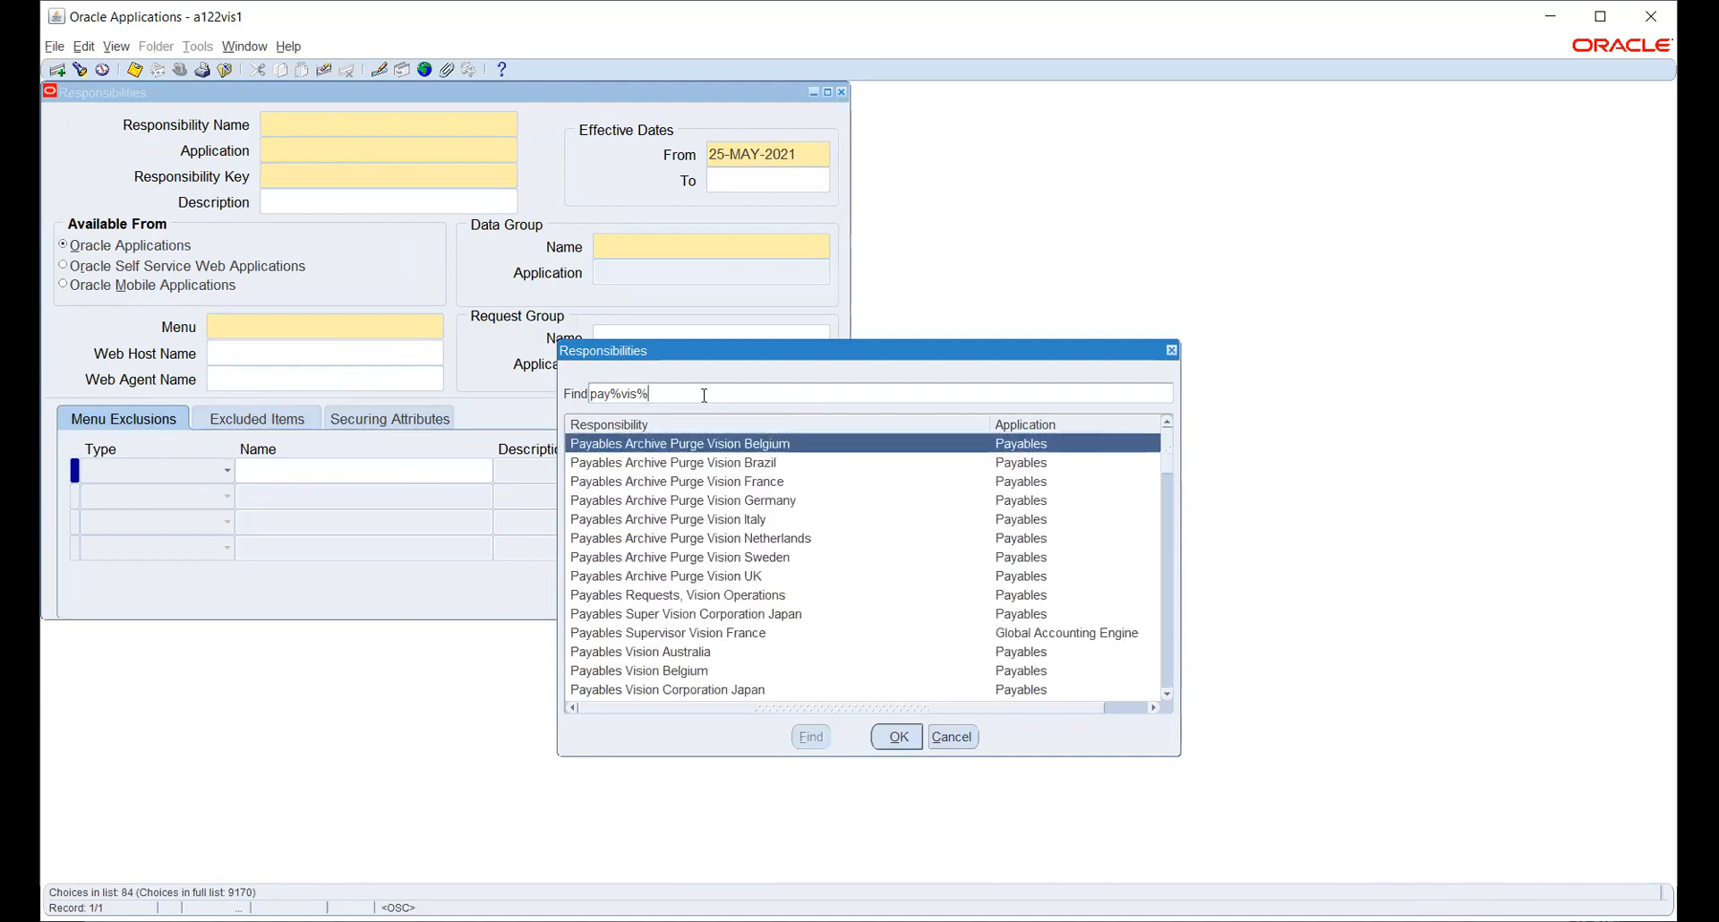
{"action": "type", "text": "op%"}
{"action": "key", "text": "Return"}
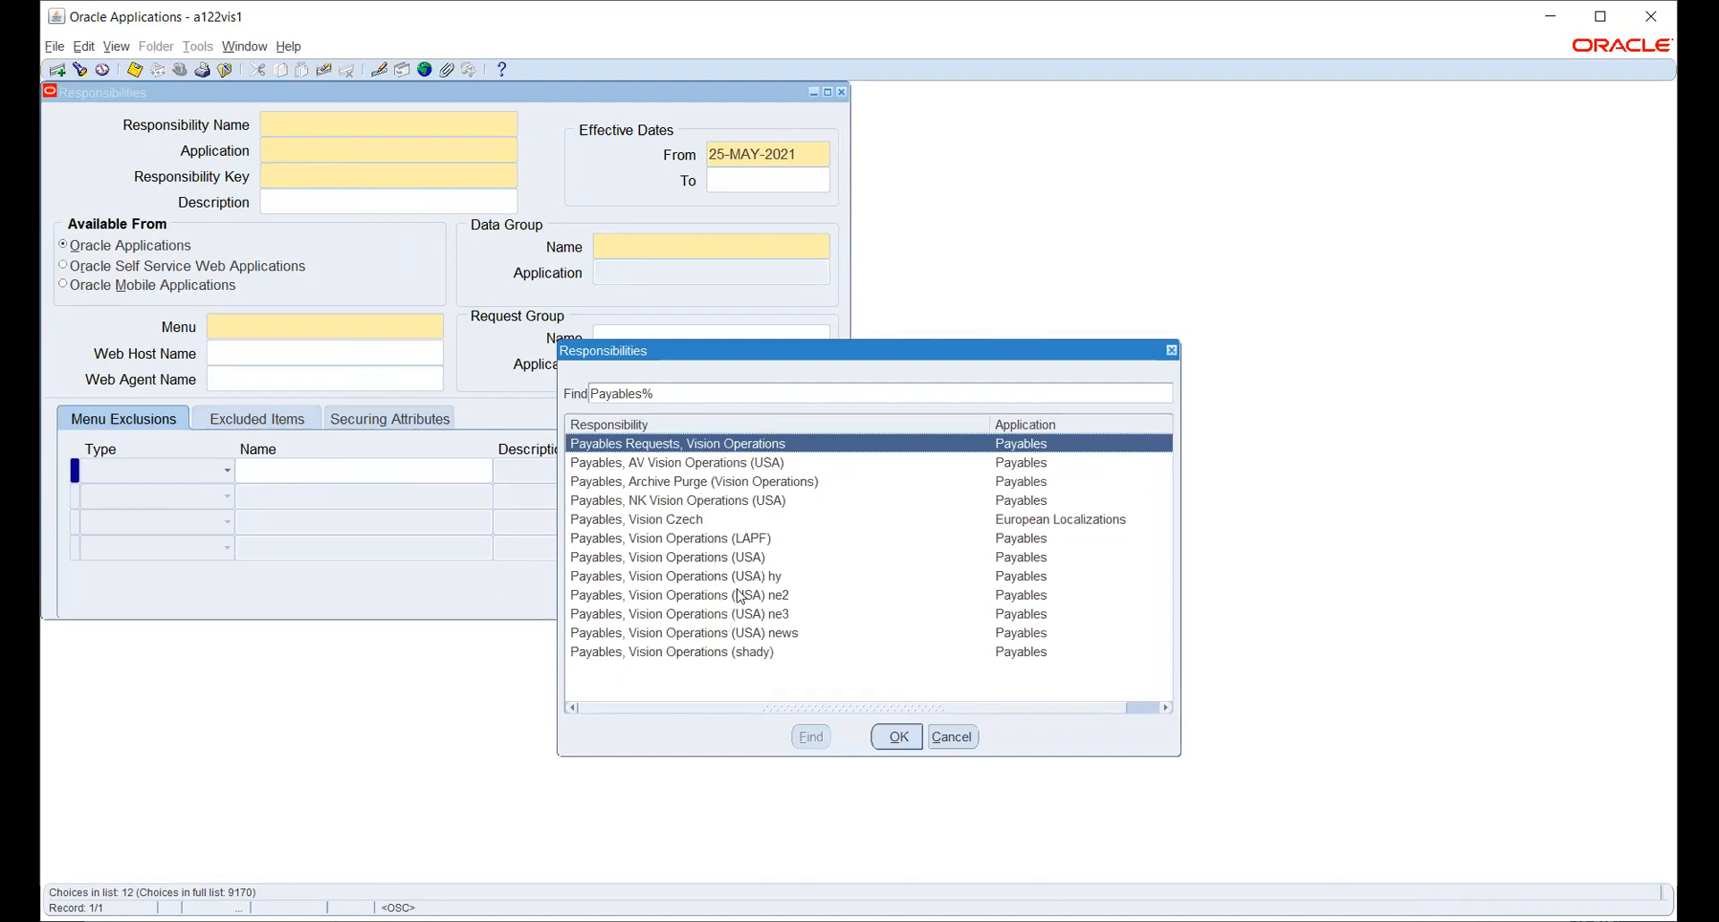
- Load Payables, Vision Operations (USA), review its menu, and start a blank record
{"action": "left_click", "coordinate": [757, 558]}
{"action": "left_click", "coordinate": [898, 738]}
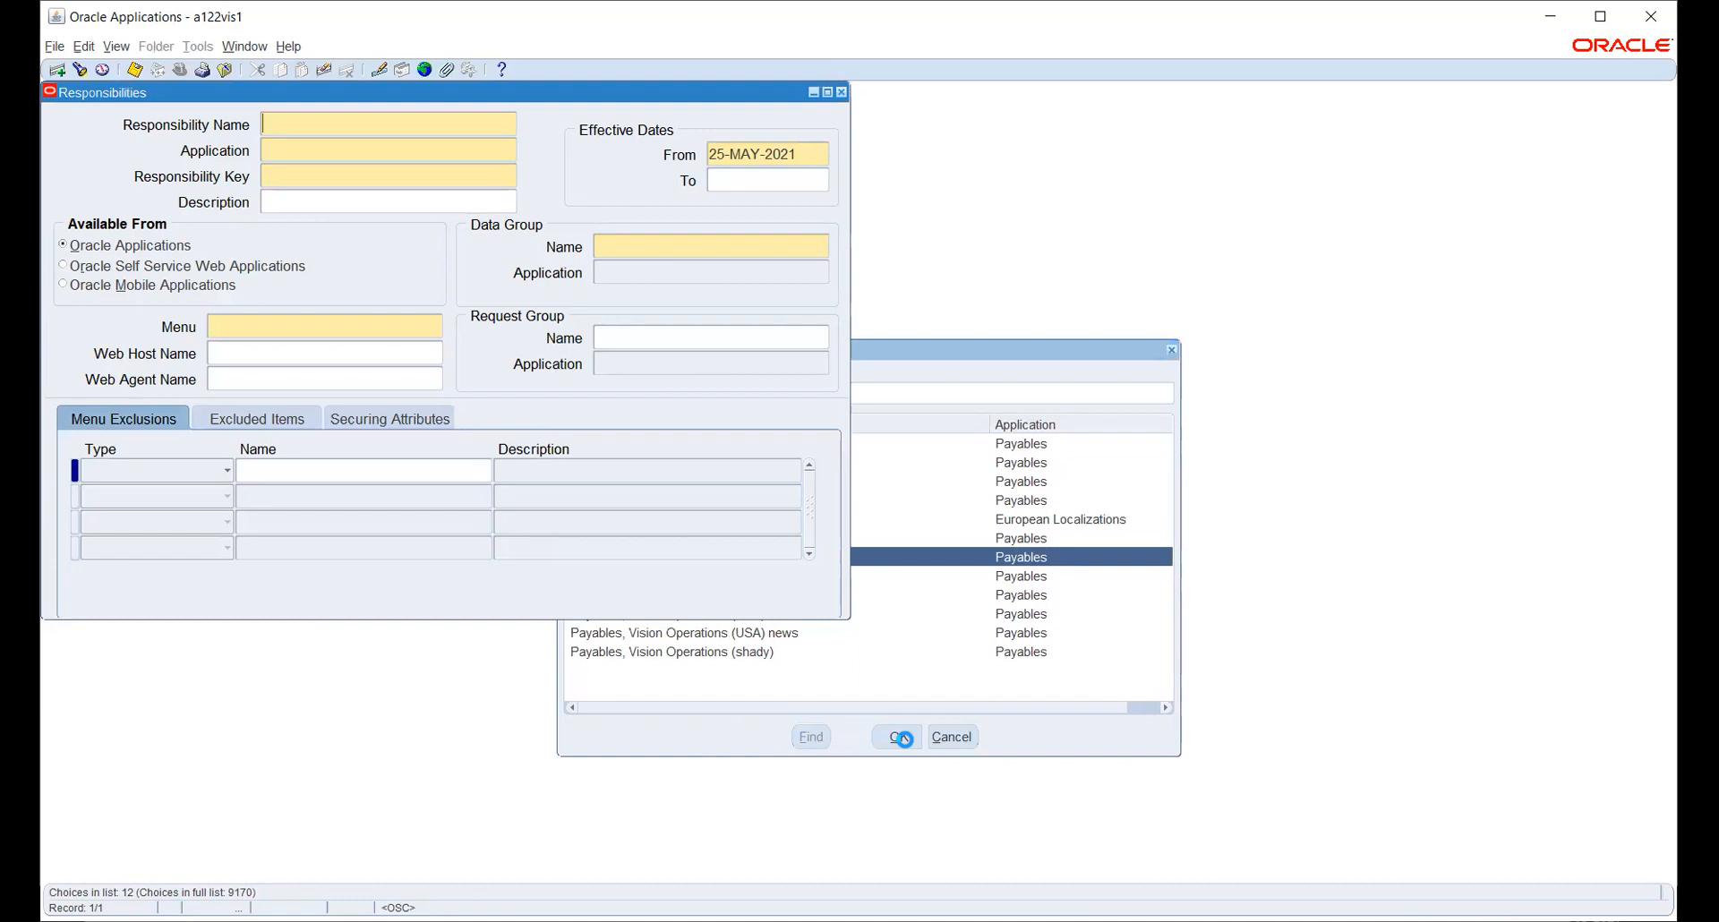
{"action": "left_click", "coordinate": [403, 327]}
{"action": "key", "text": "ctrl+c"}
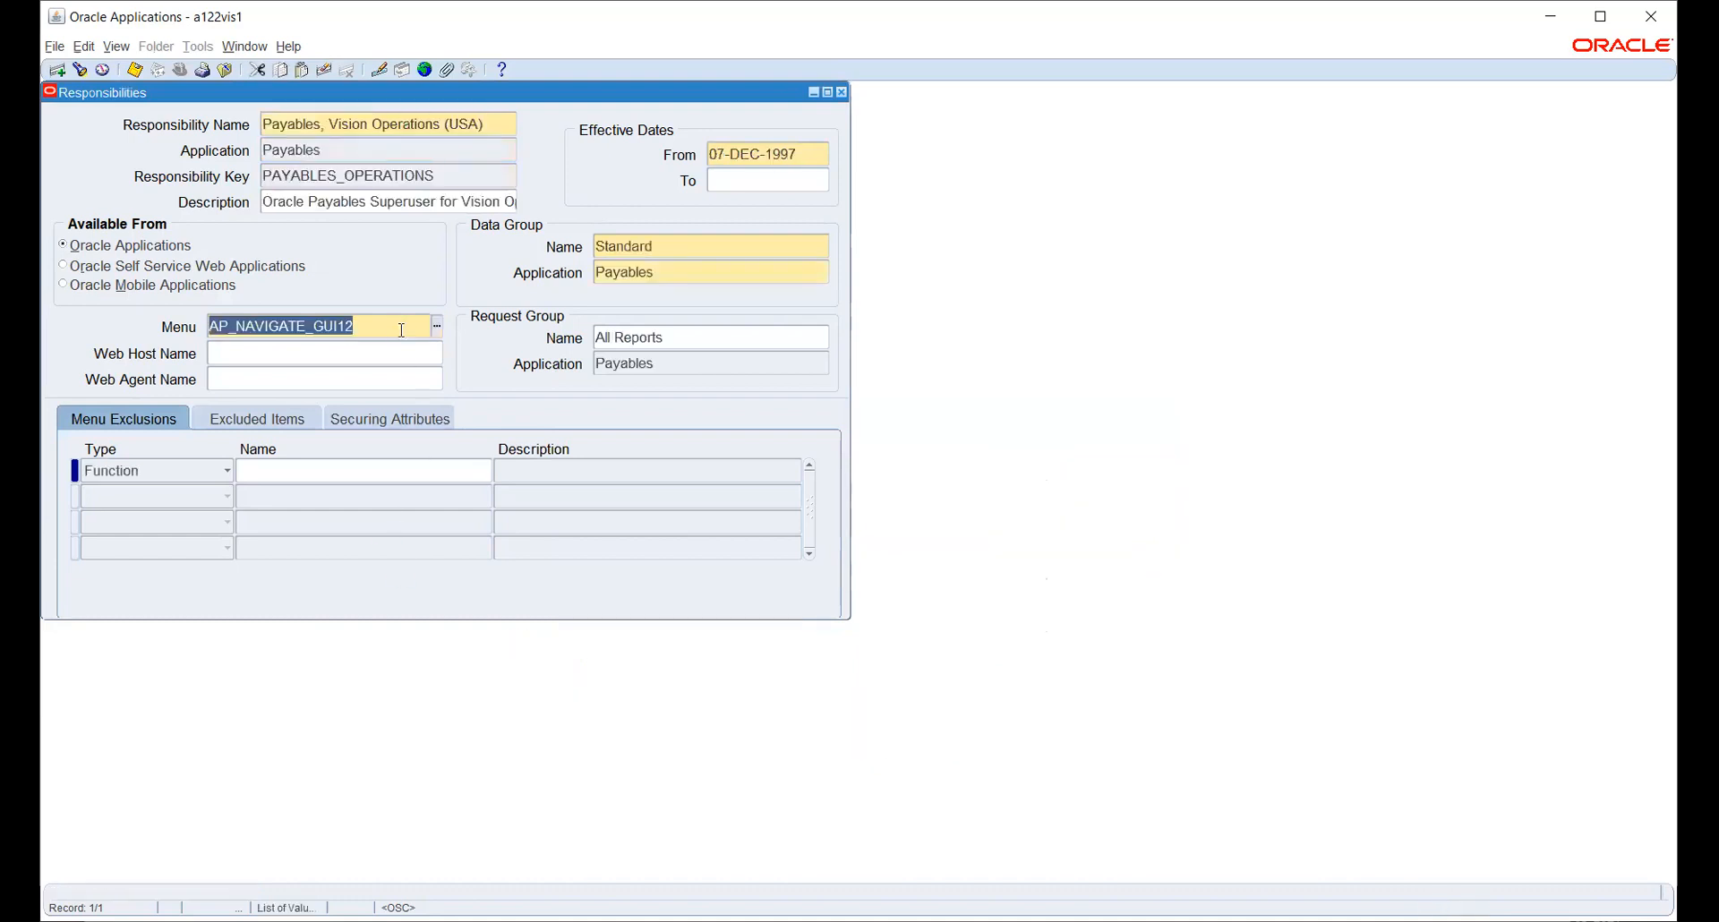
{"action": "left_click", "coordinate": [443, 123]}
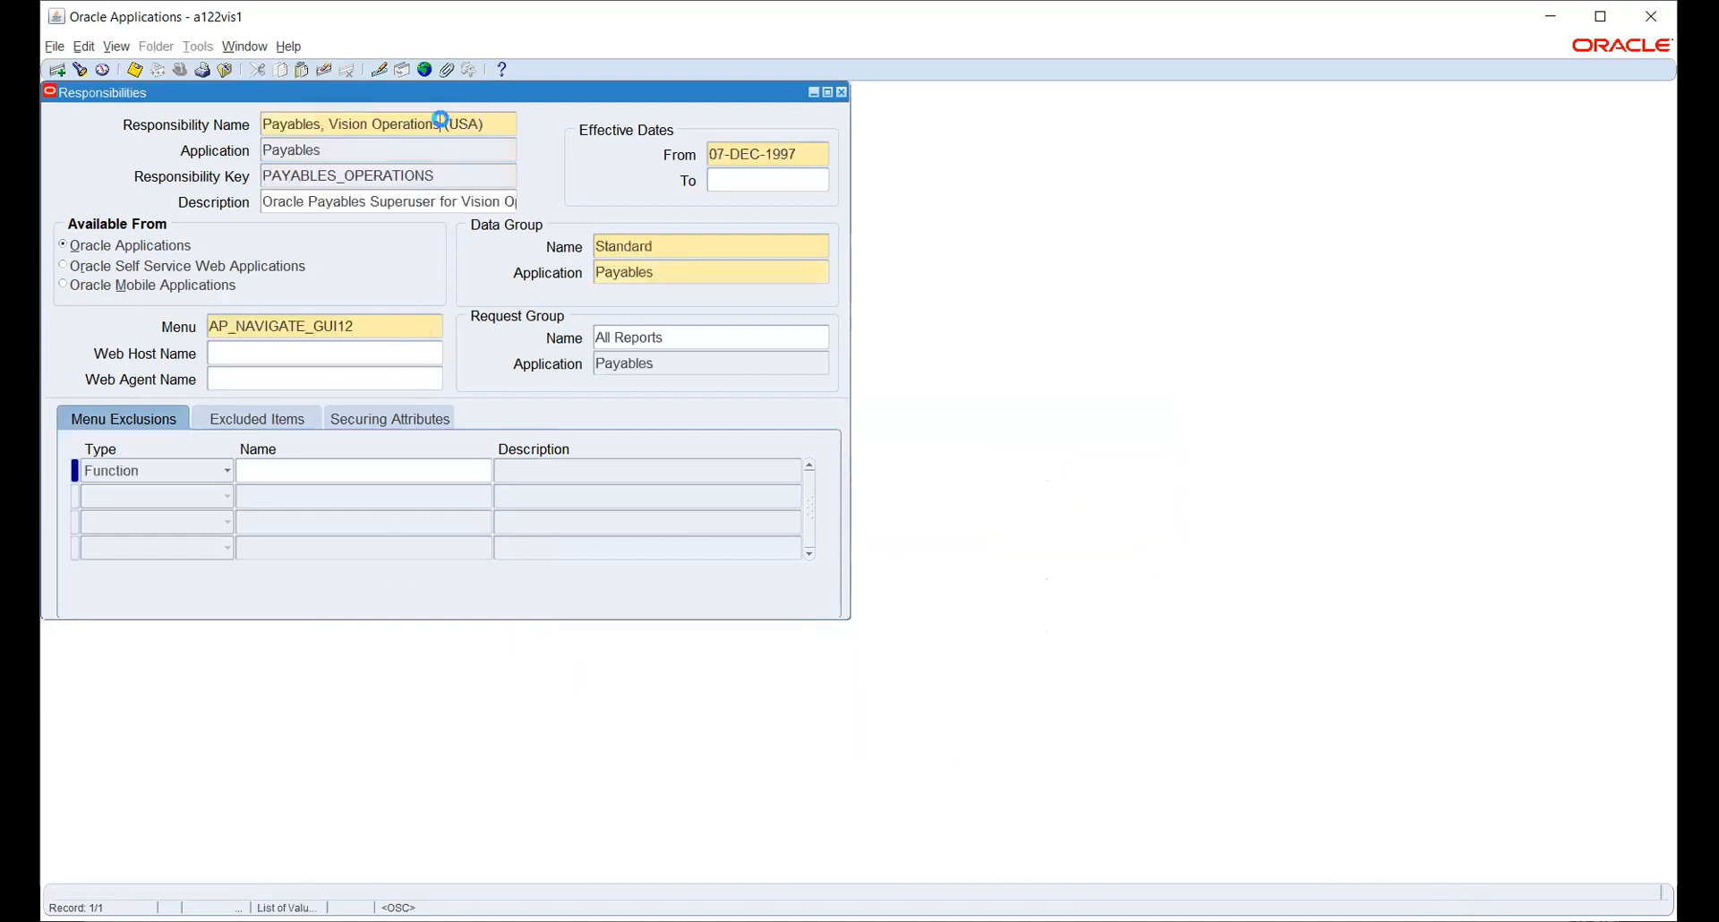
{"action": "key", "text": "ctrl+Down"}
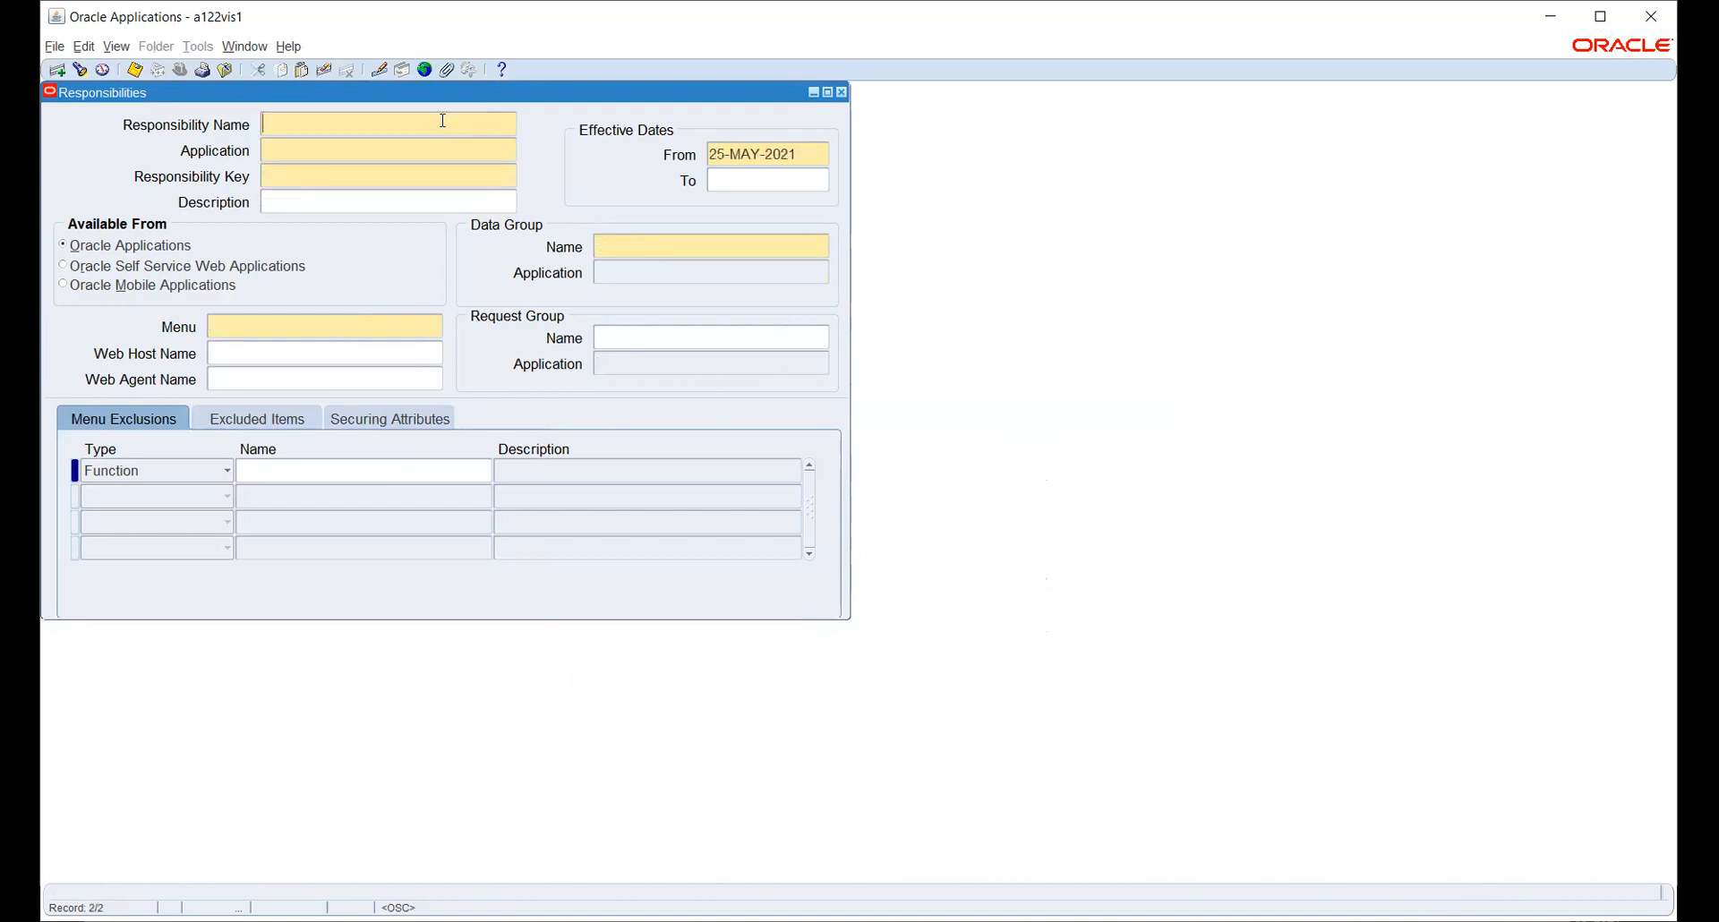
- Enter responsibility name HW_PAYABLES, application Payables, and key HW_PAYABLES
{"action": "type", "text": "HW_PAYABLES"}
{"action": "key", "text": "Tab"}
{"action": "type", "text": "Payables"}
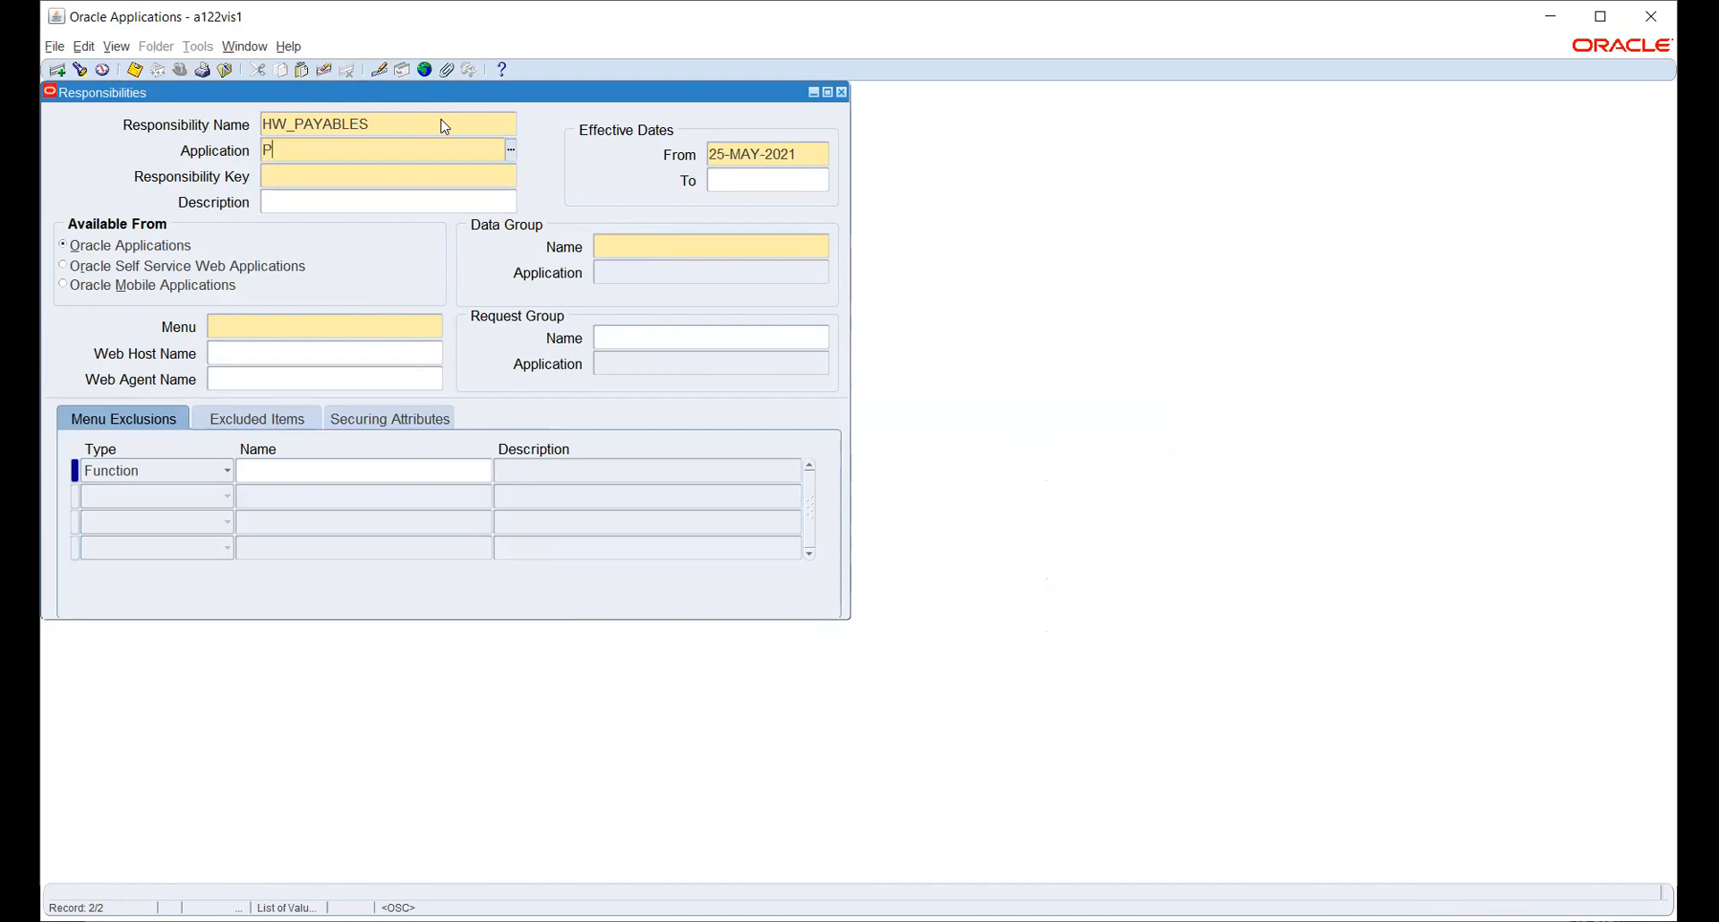
{"action": "key", "text": "Tab"}
{"action": "type", "text": "HW_PAYAB"}
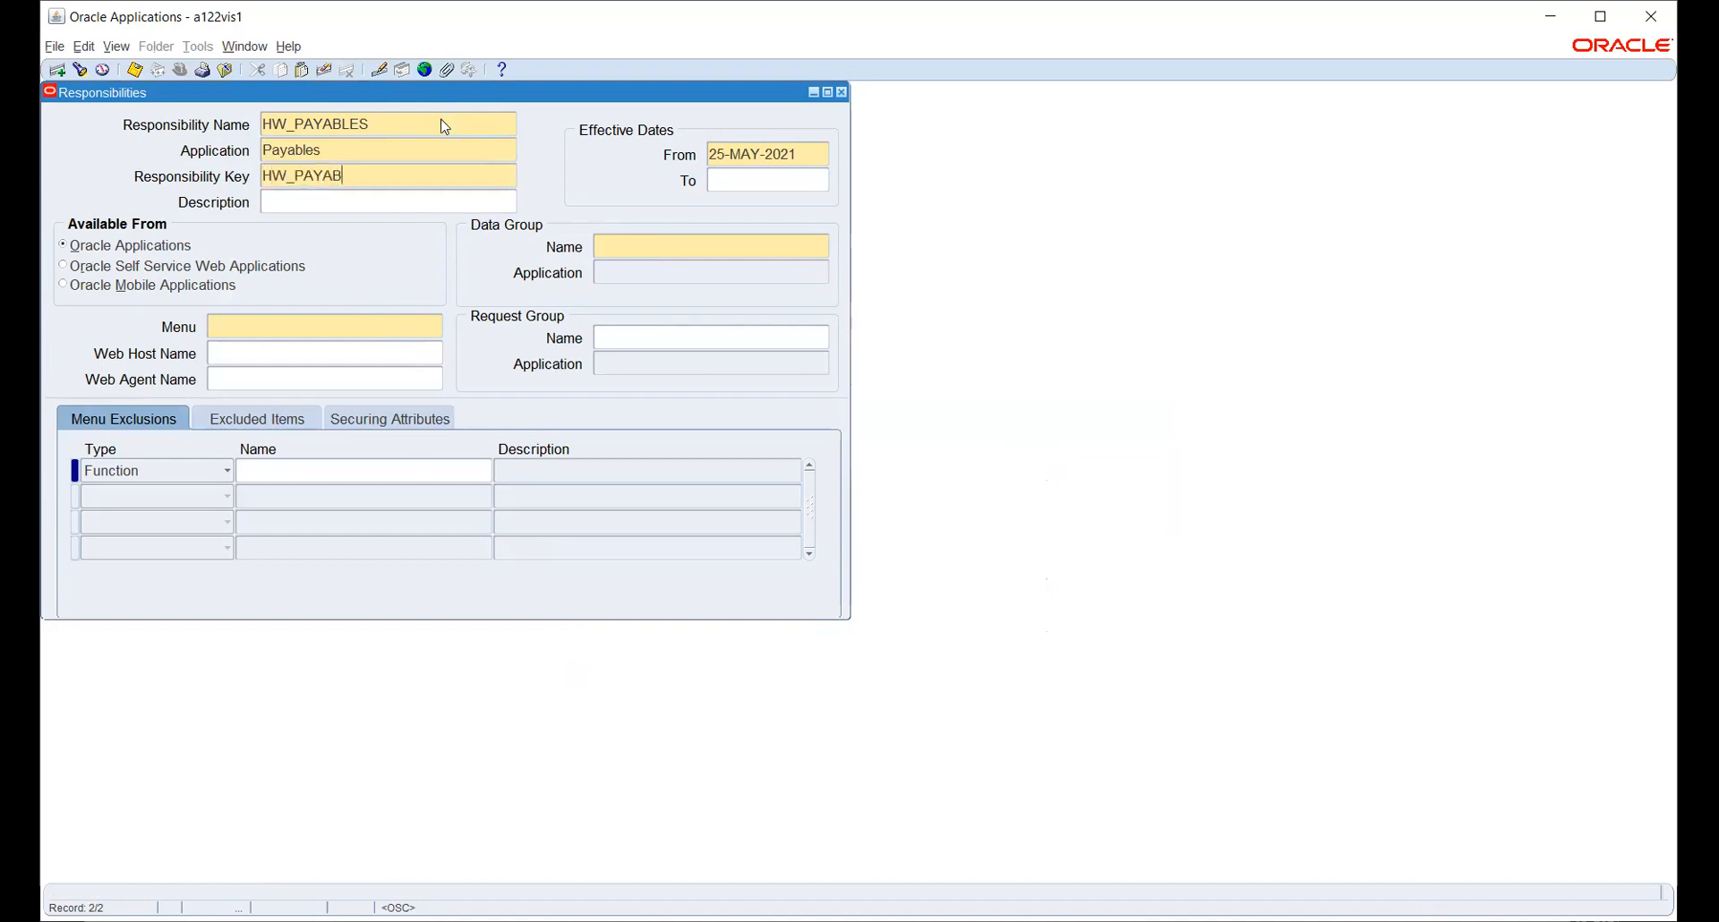
{"action": "type", "text": "LES"}
{"action": "key", "text": "Tab"}
- Set data group Standard/Payables and menu AP_NAVIGATE_GUI12, and begin request group 'ALL'
{"action": "left_click", "coordinate": [654, 247]}
{"action": "type", "text": "P"}
{"action": "key", "text": "BackSpace"}
{"action": "type", "text": "STAND"}
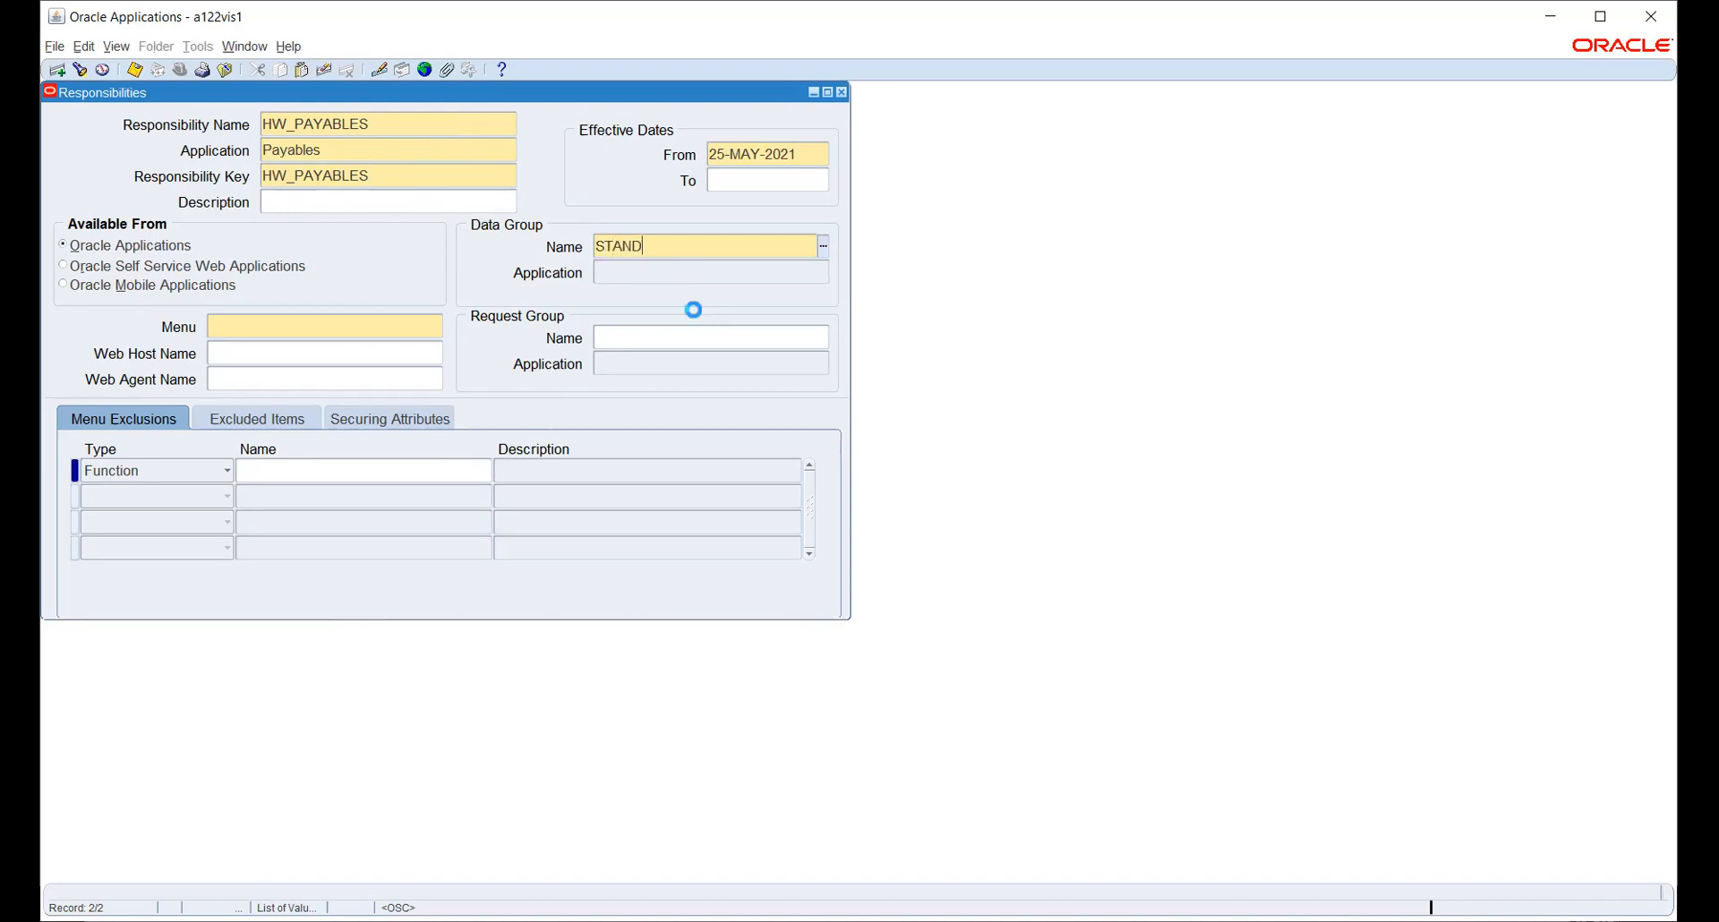
{"action": "type", "text": "PAYAB"}
{"action": "key", "text": "Tab"}
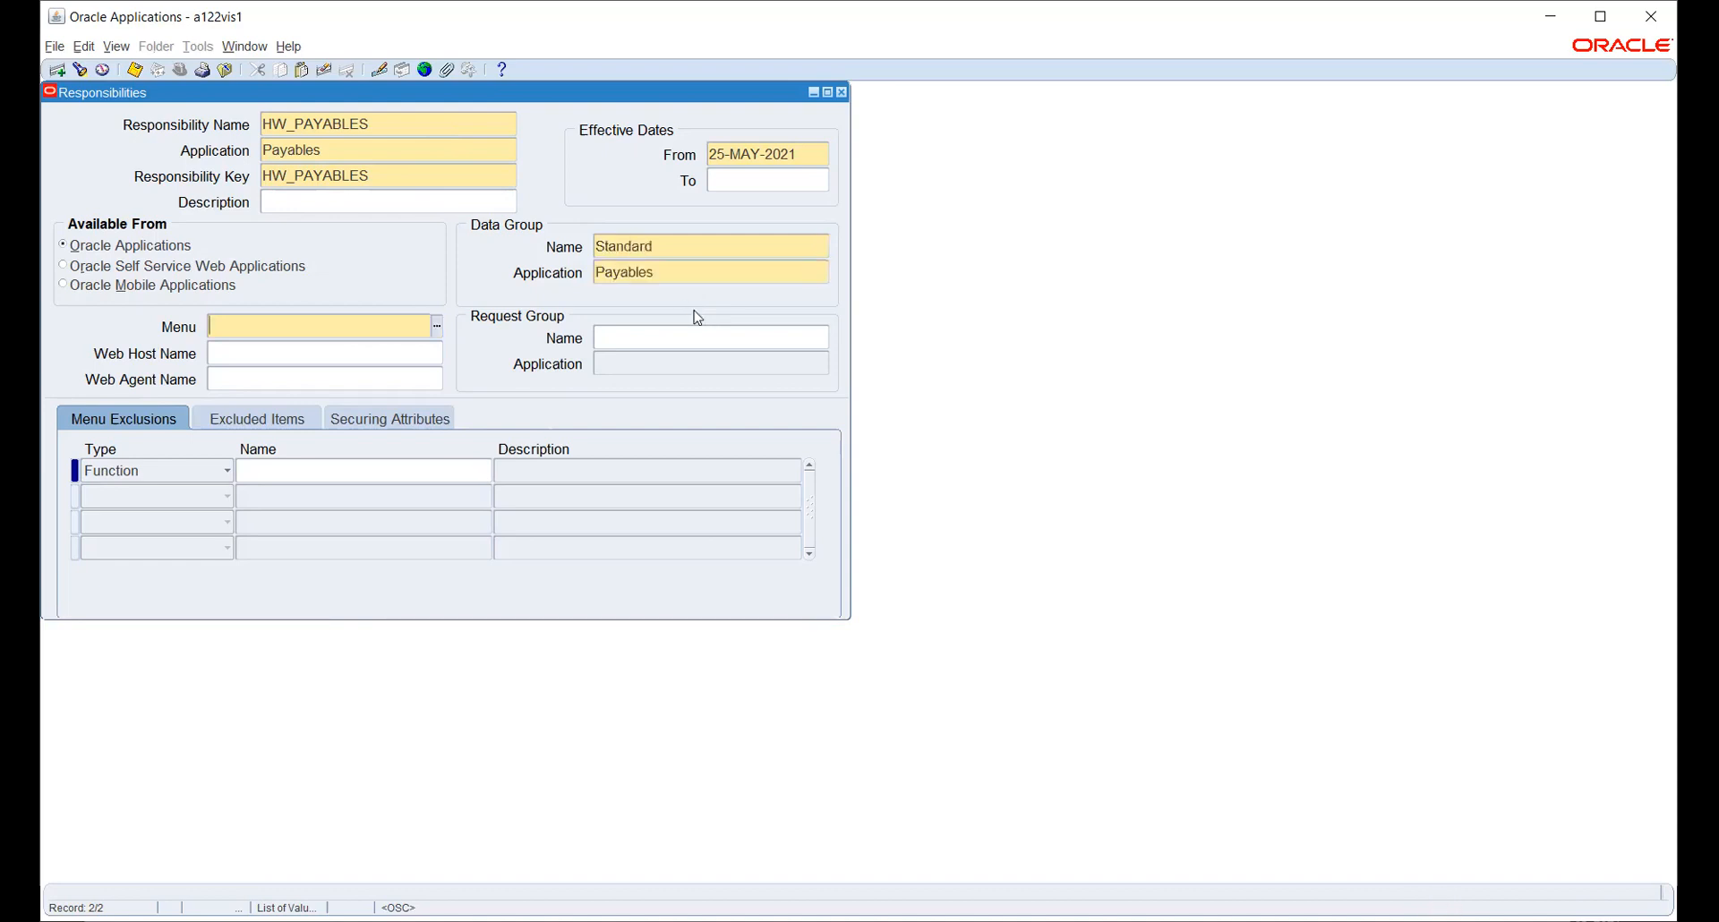
{"action": "key", "text": "ctrl+v"}
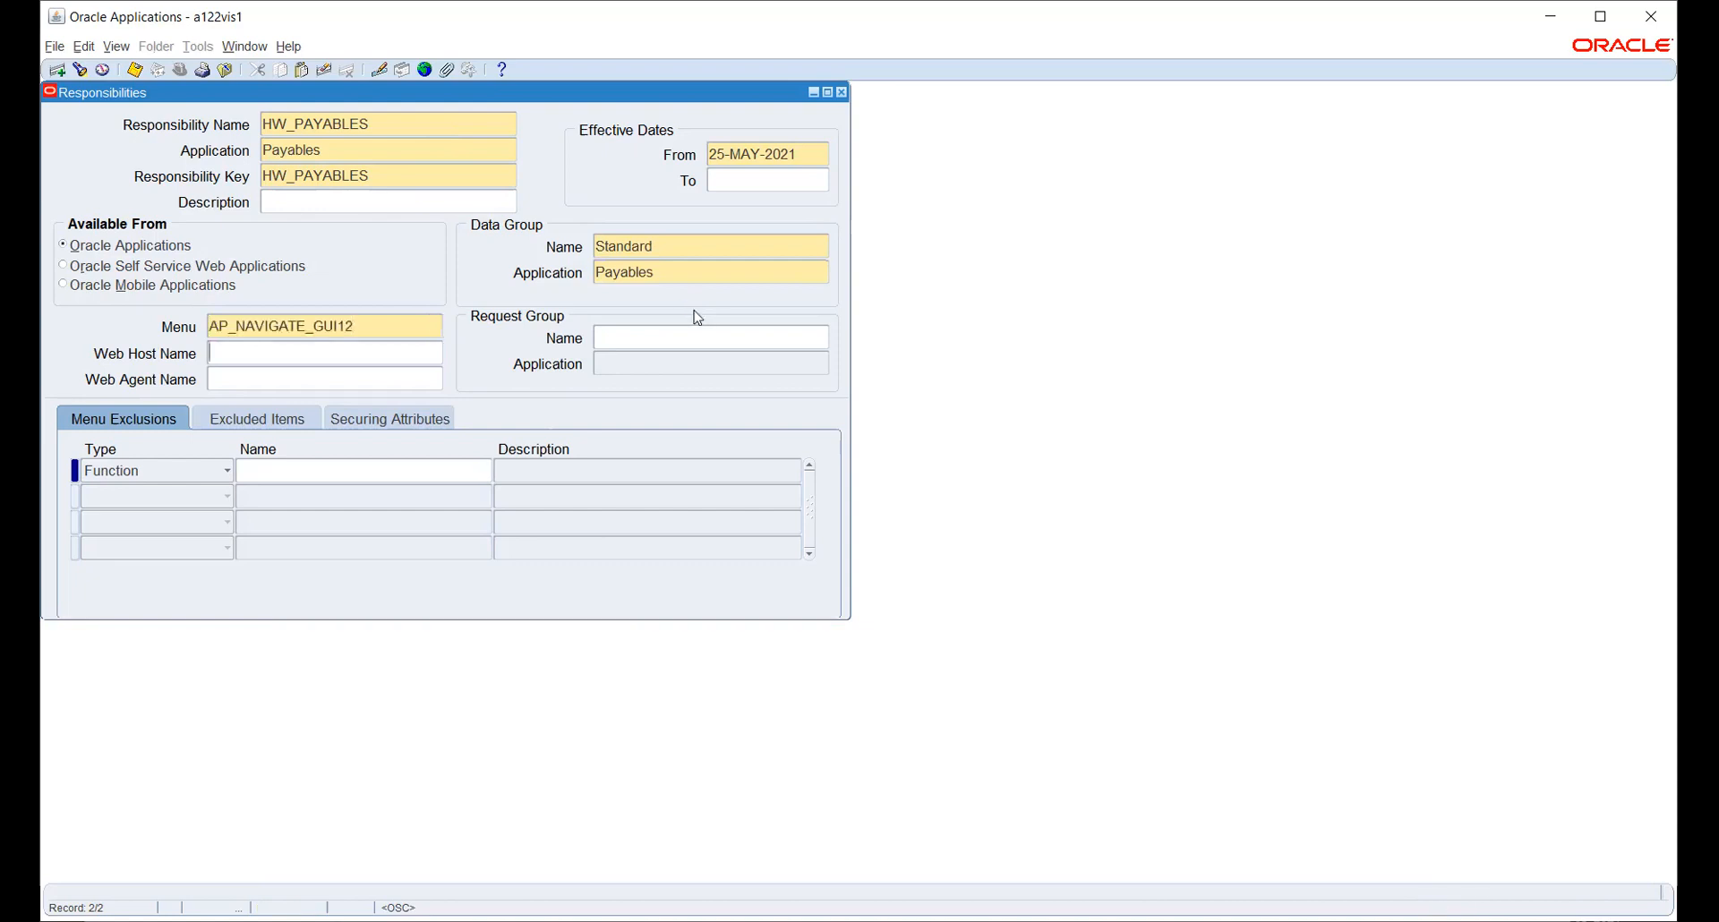
{"action": "left_click", "coordinate": [706, 337]}
{"action": "type", "text": "ALL"}
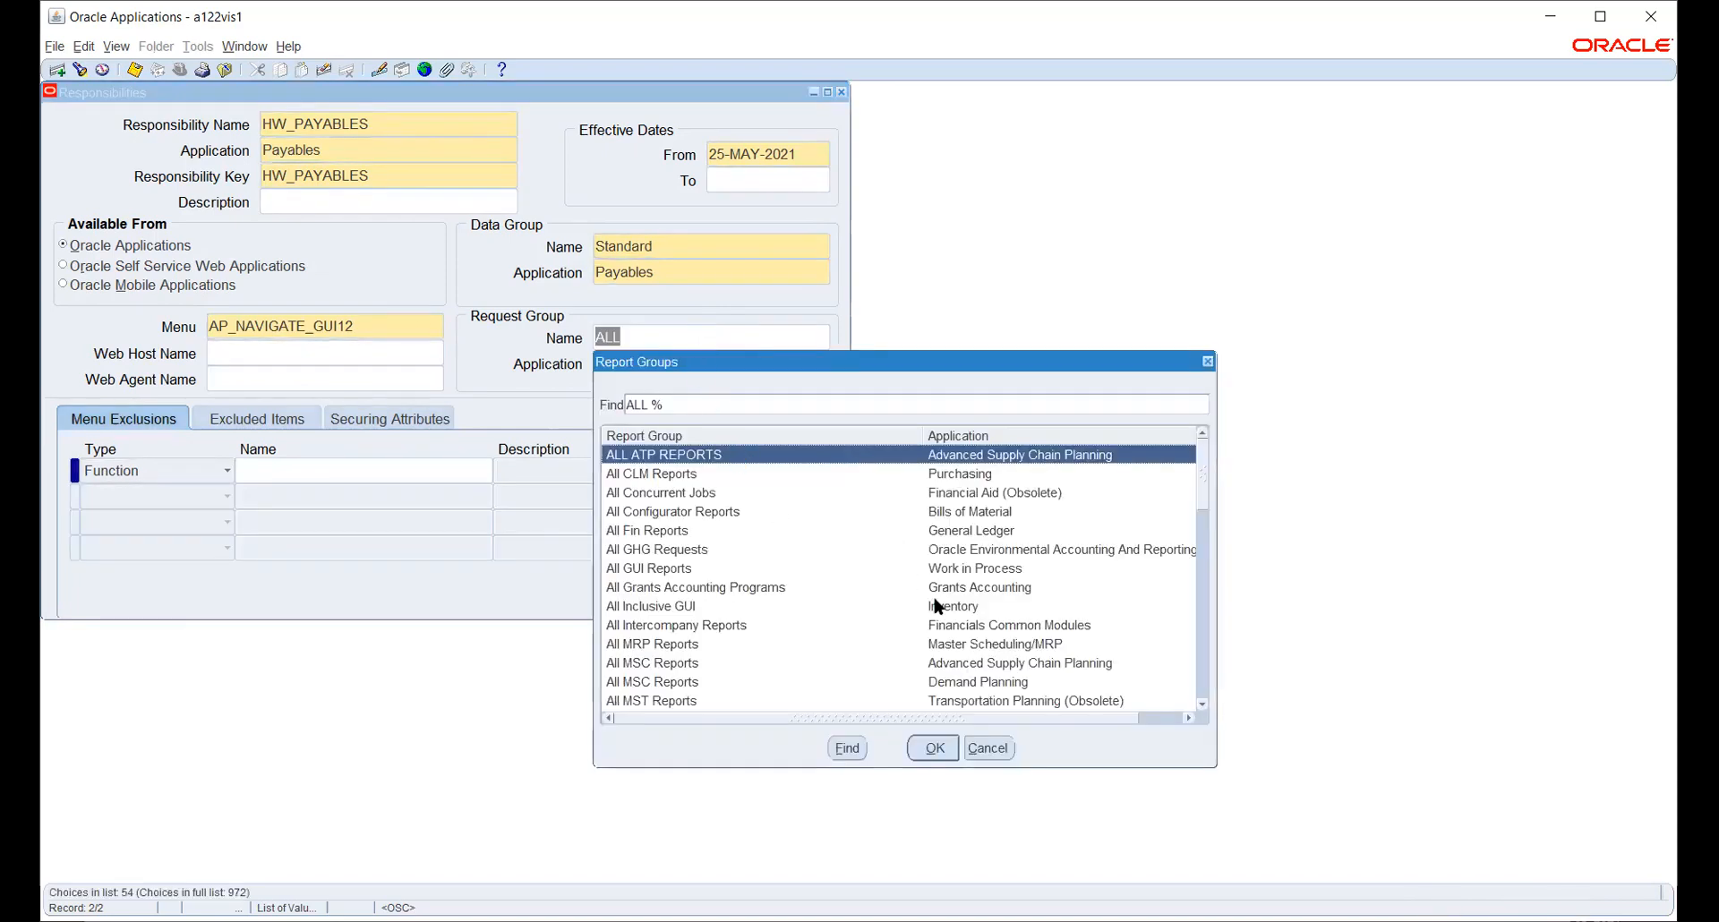
- Assign request group All reports (Payables), save HW_PAYABLES, and close the form
{"action": "scroll", "coordinate": [931, 598], "scroll_direction": "down", "scroll_amount": 2}
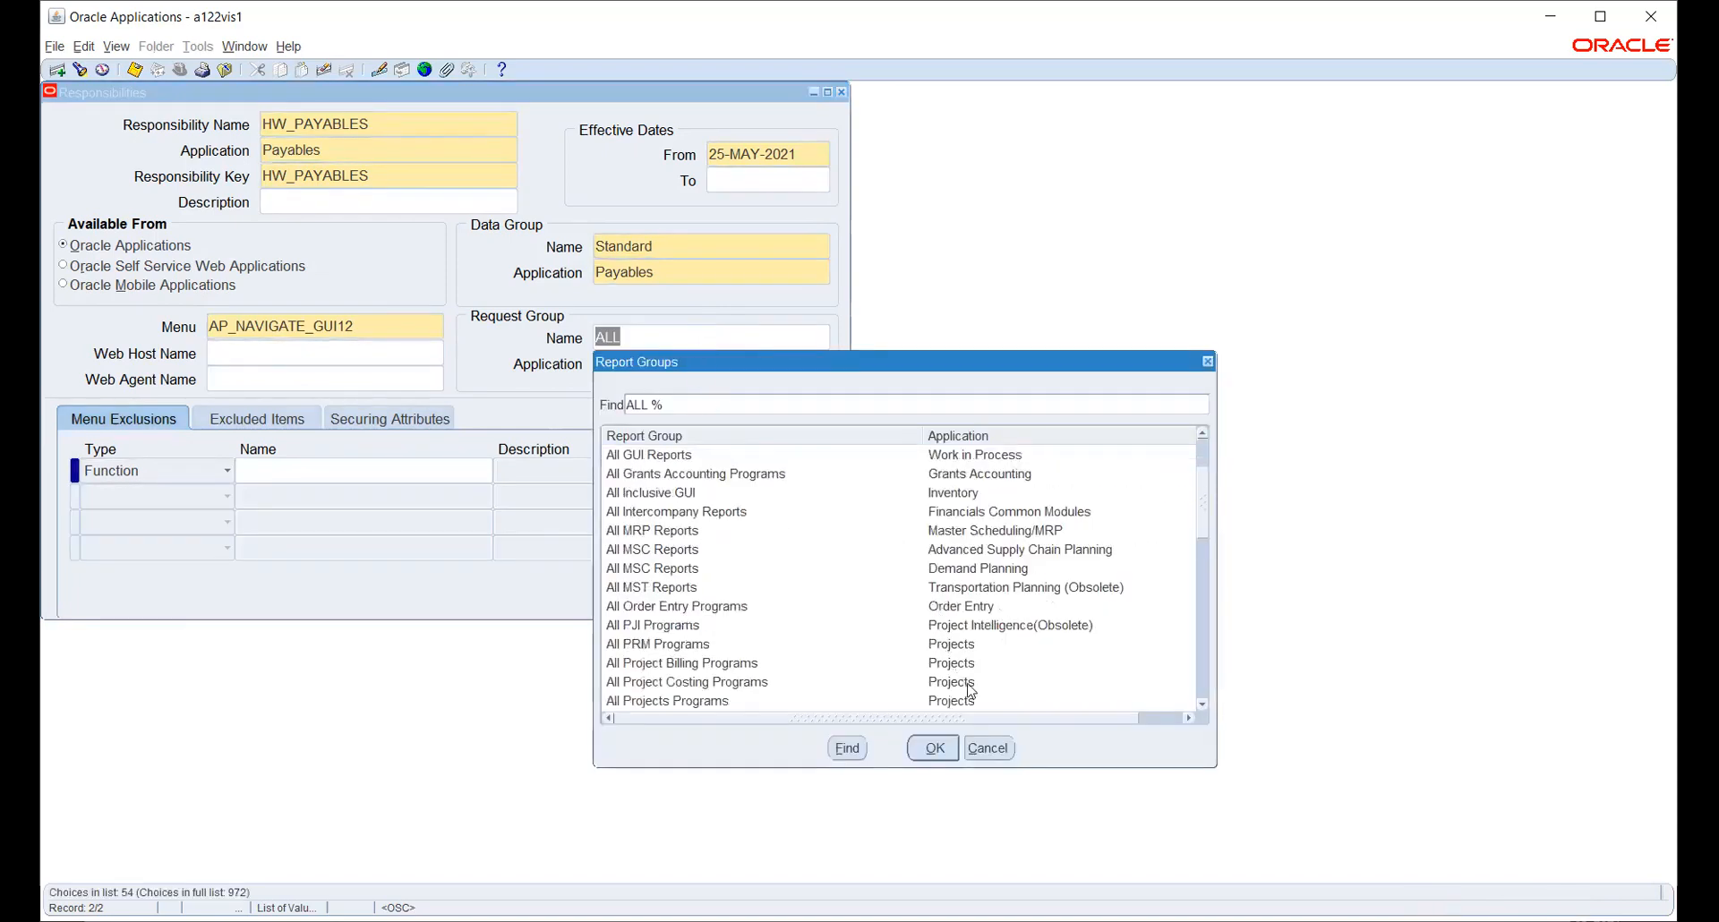
{"action": "scroll", "coordinate": [949, 586], "scroll_direction": "down", "scroll_amount": 1}
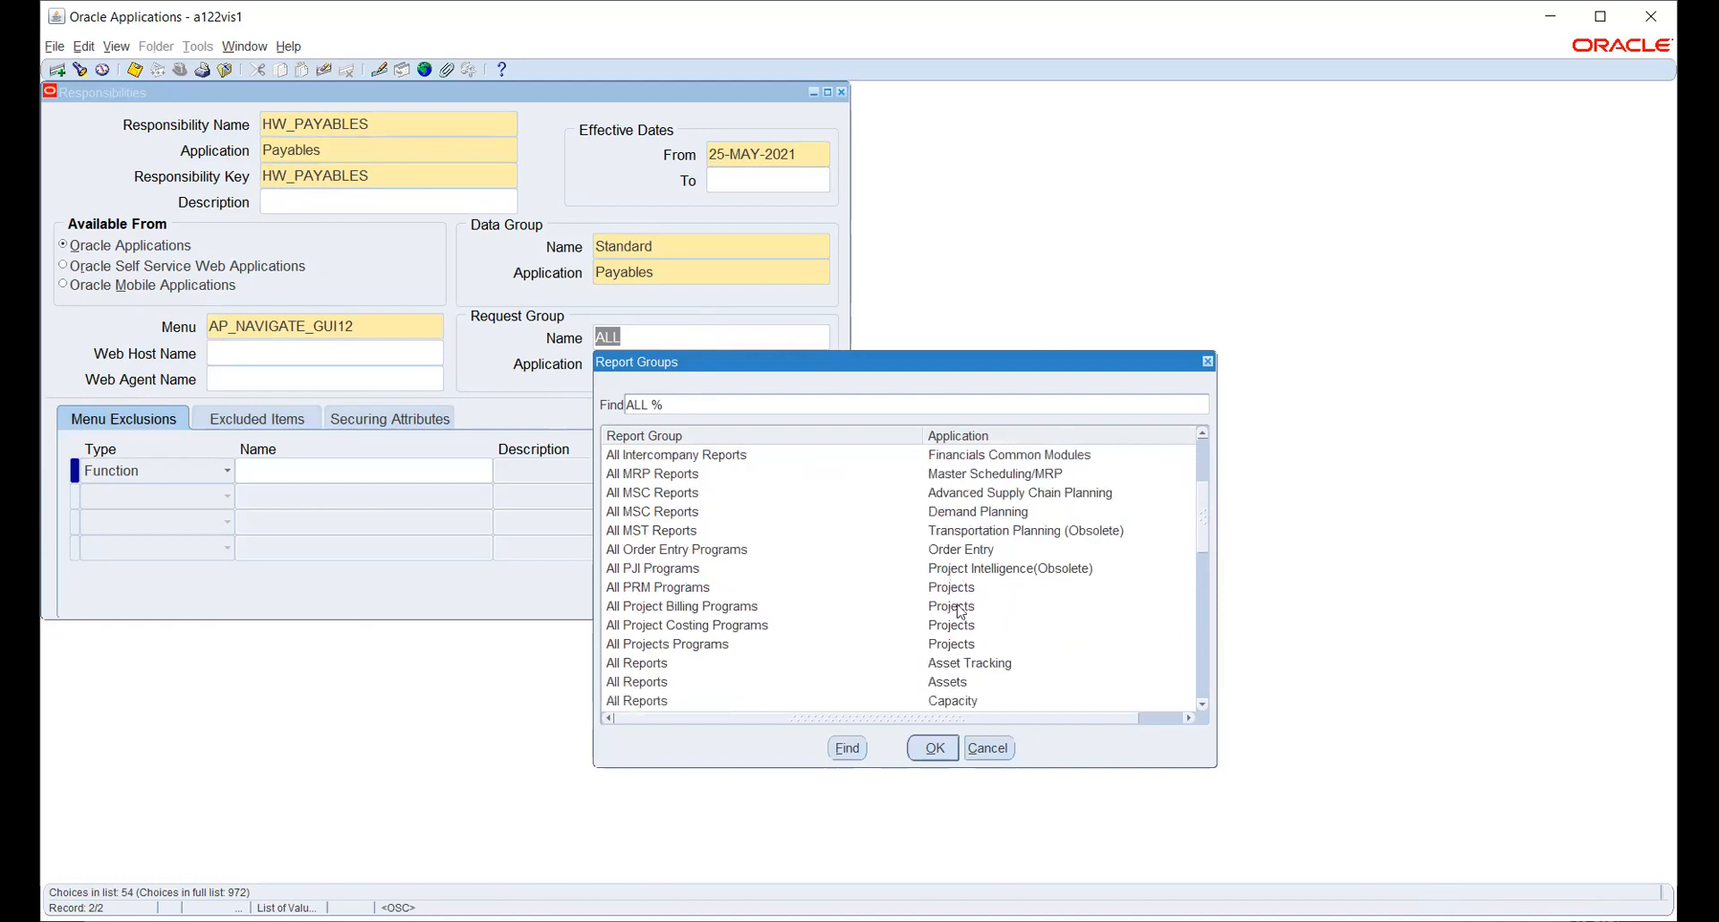
{"action": "scroll", "coordinate": [962, 618], "scroll_direction": "down", "scroll_amount": 4}
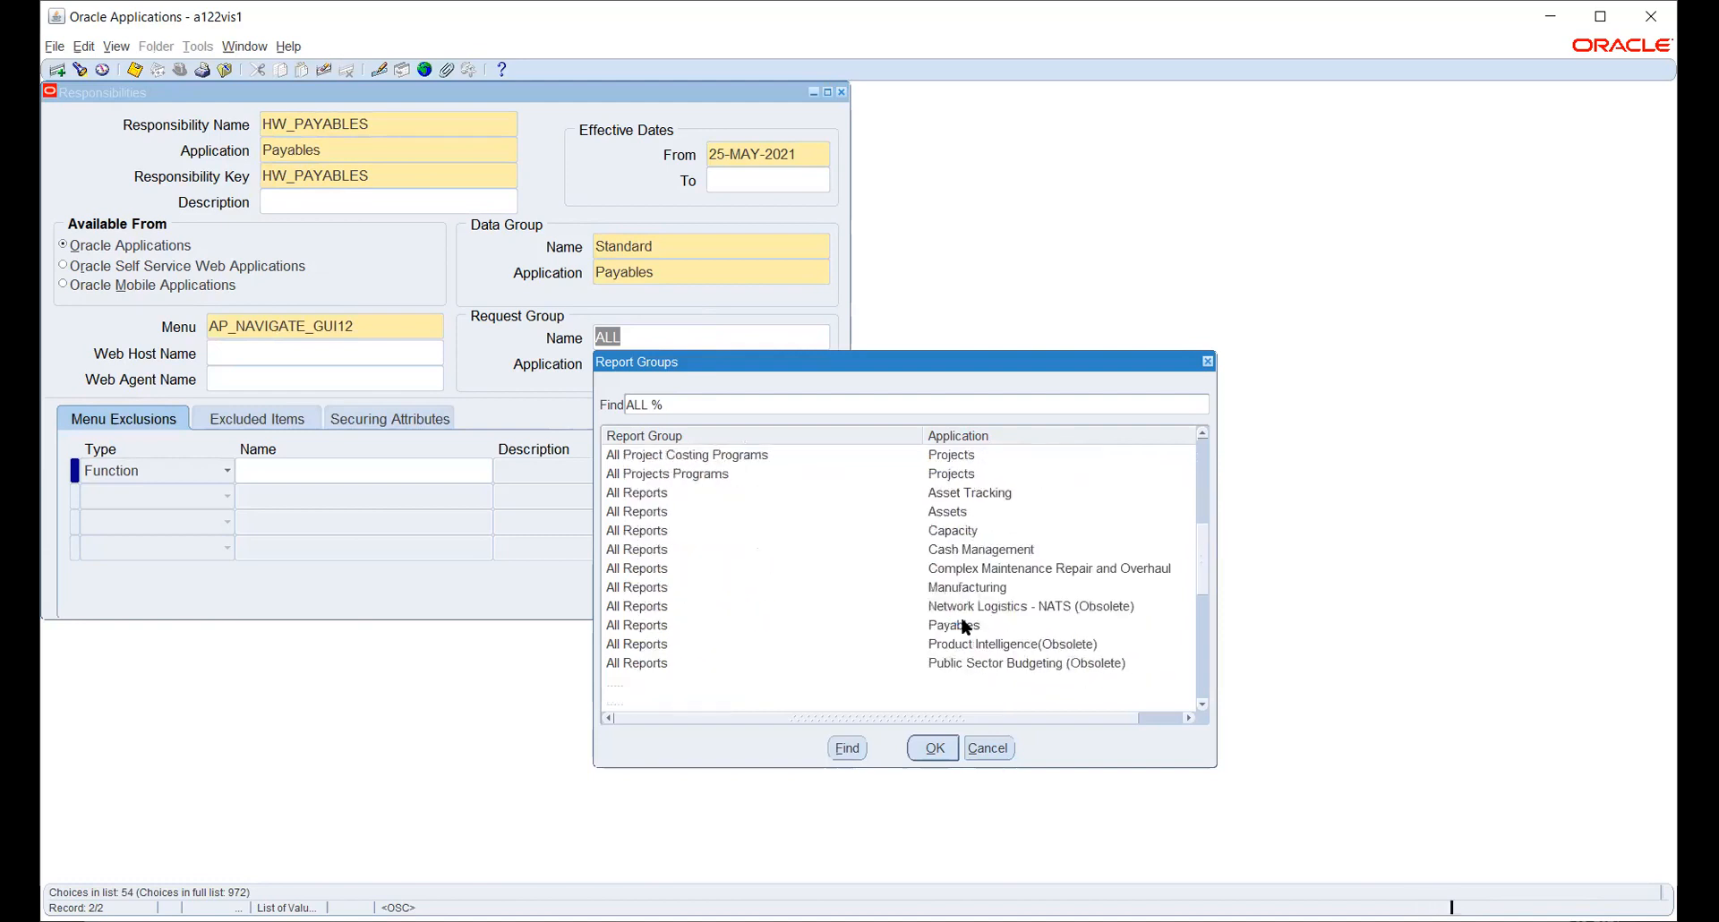
{"action": "scroll", "coordinate": [962, 617], "scroll_direction": "down", "scroll_amount": 3}
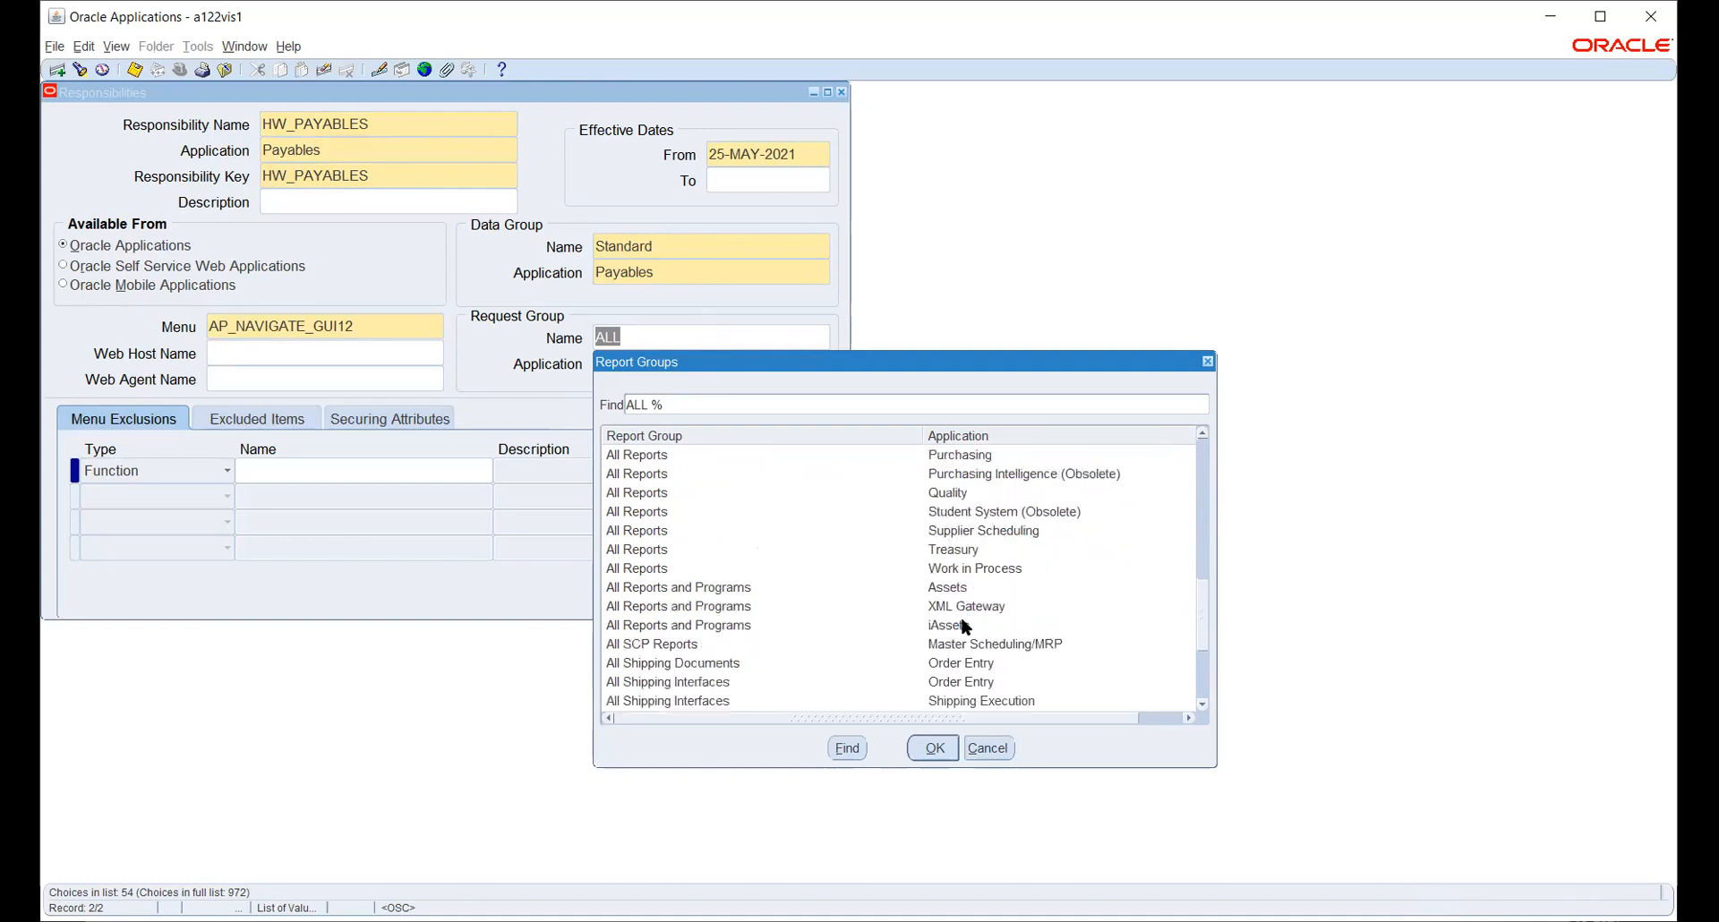
{"action": "scroll", "coordinate": [963, 624], "scroll_direction": "down", "scroll_amount": 4}
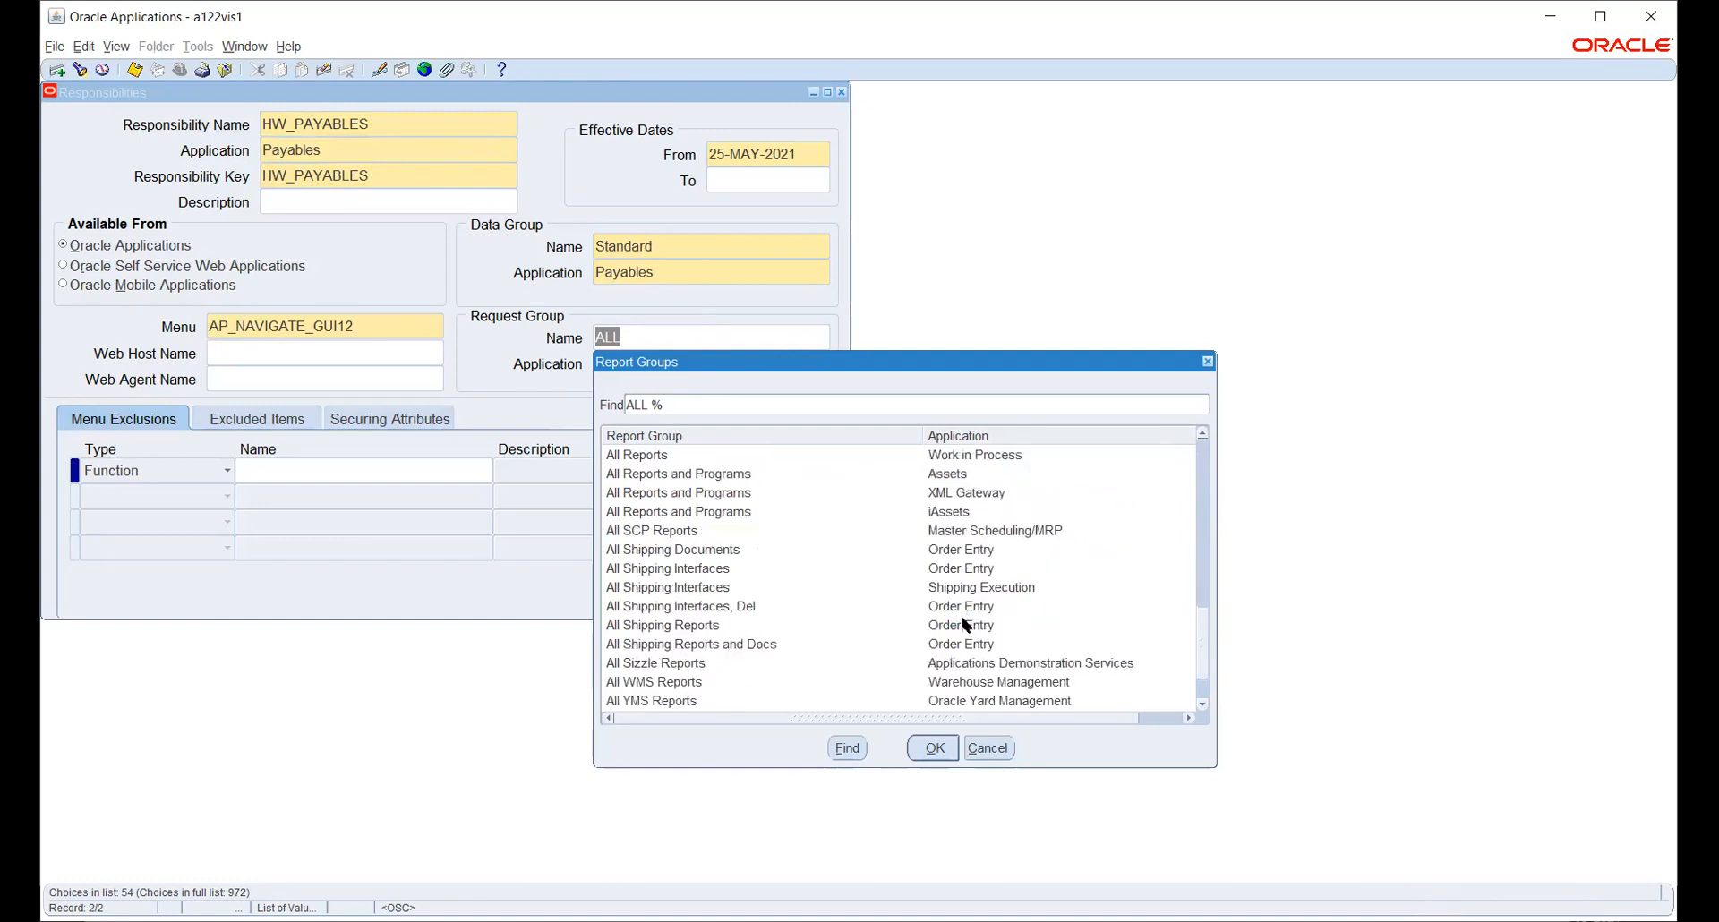
{"action": "left_click", "coordinate": [809, 701]}
{"action": "left_click", "coordinate": [931, 748]}
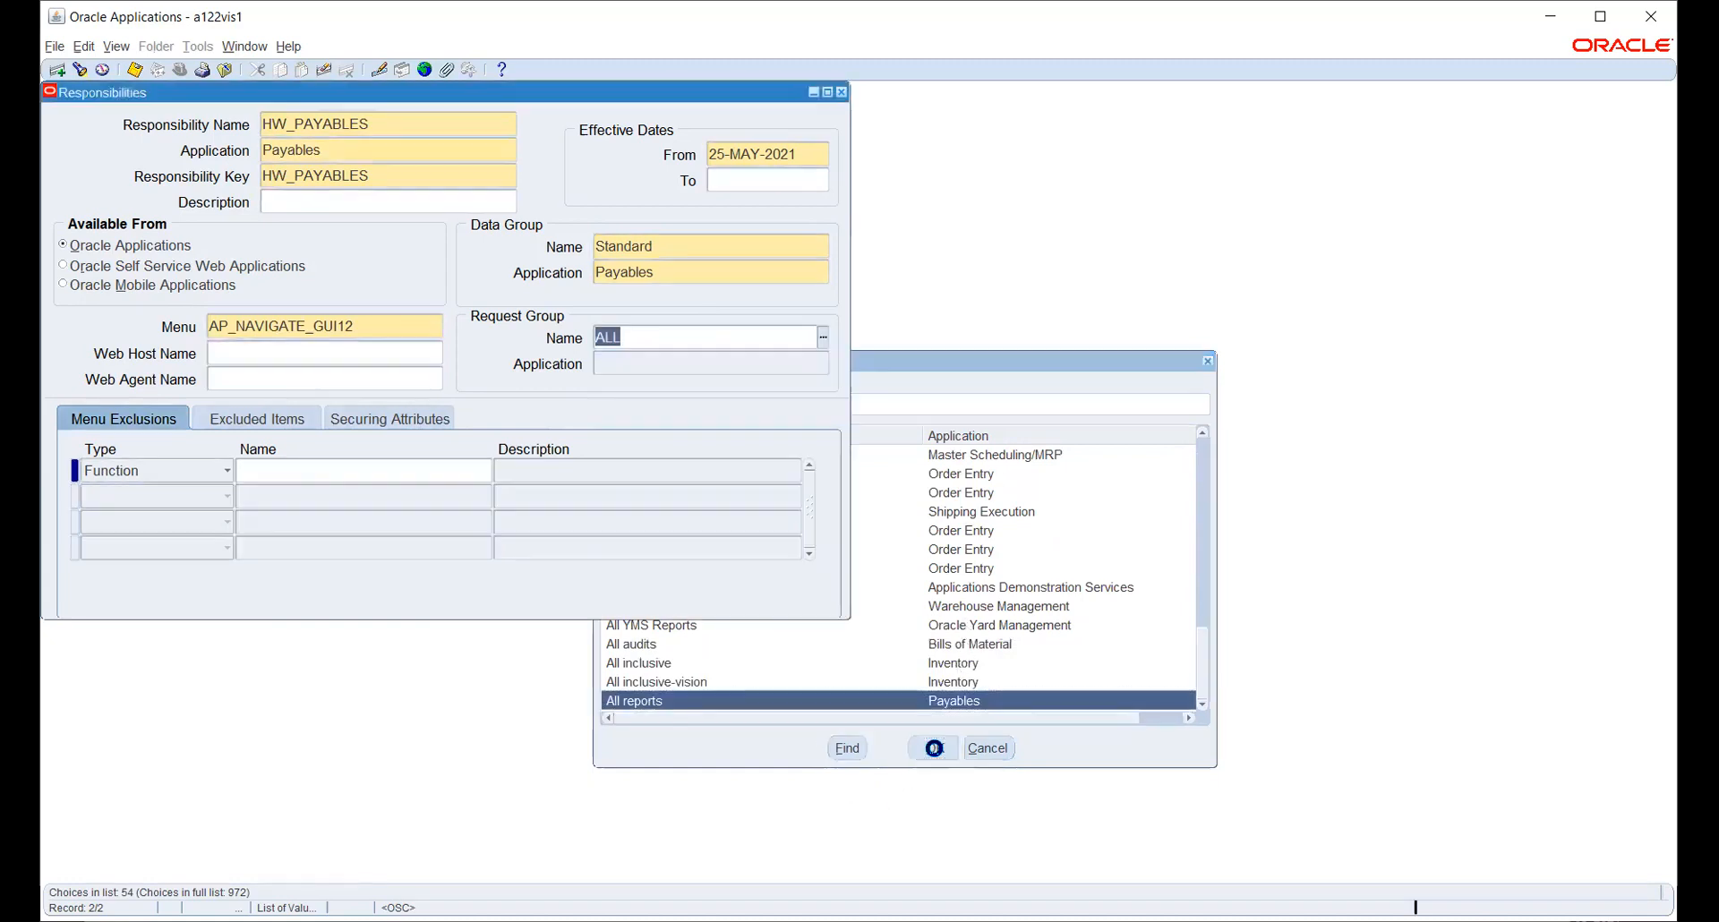
{"action": "left_click", "coordinate": [378, 376]}
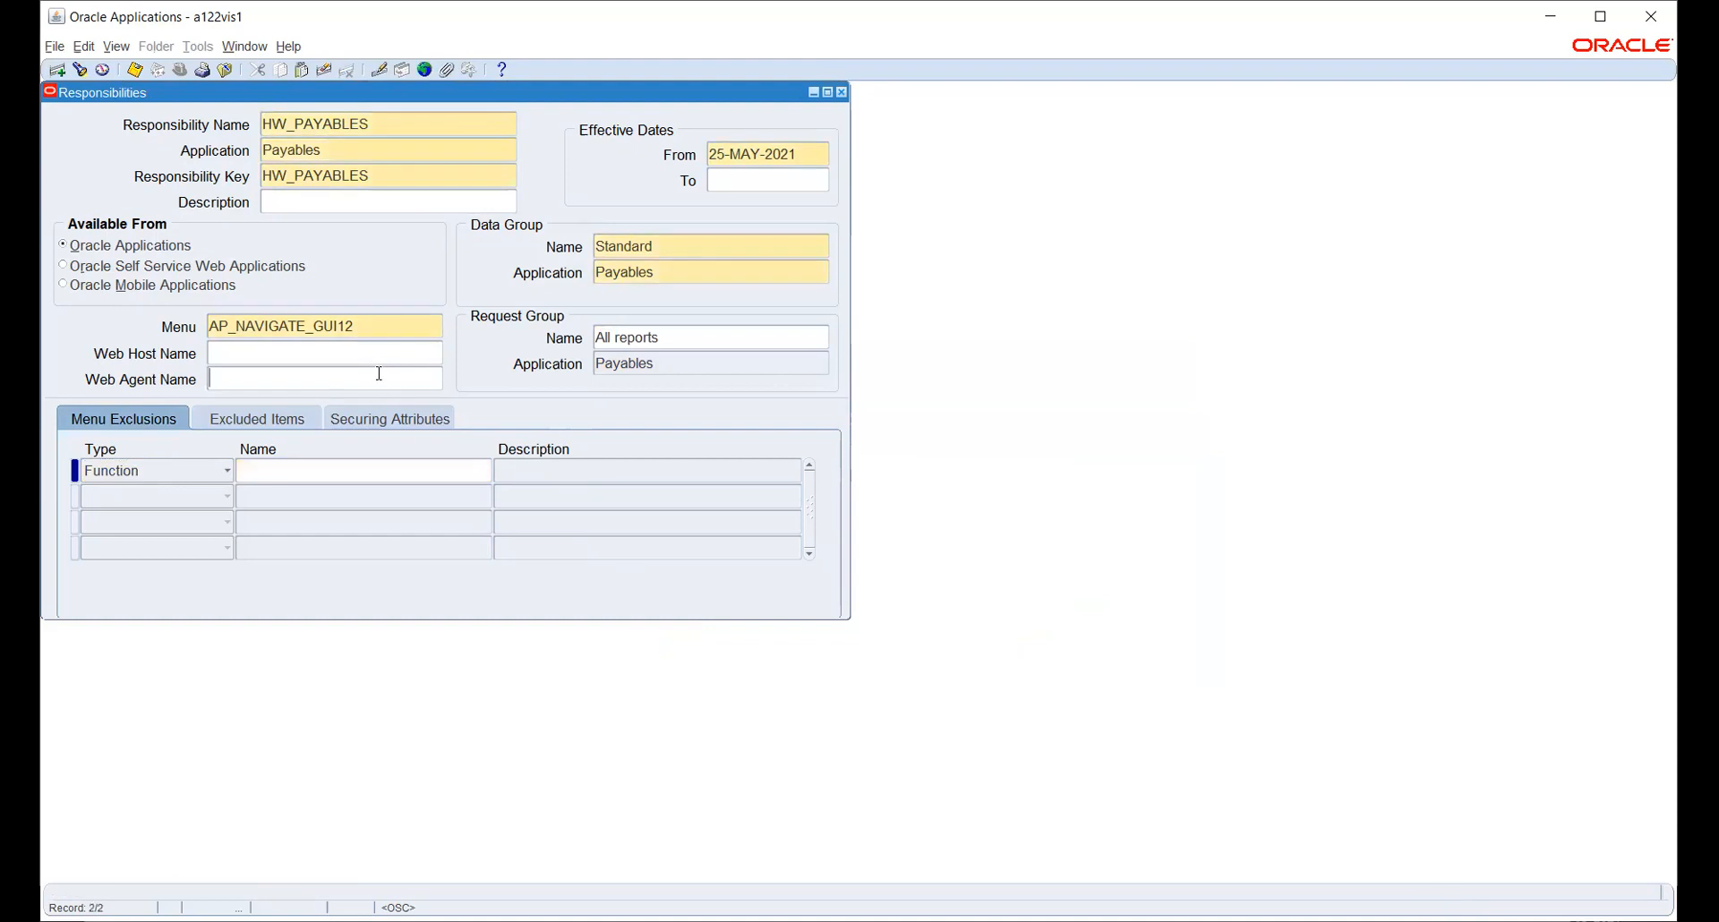
{"action": "key", "text": "ctrl+s"}
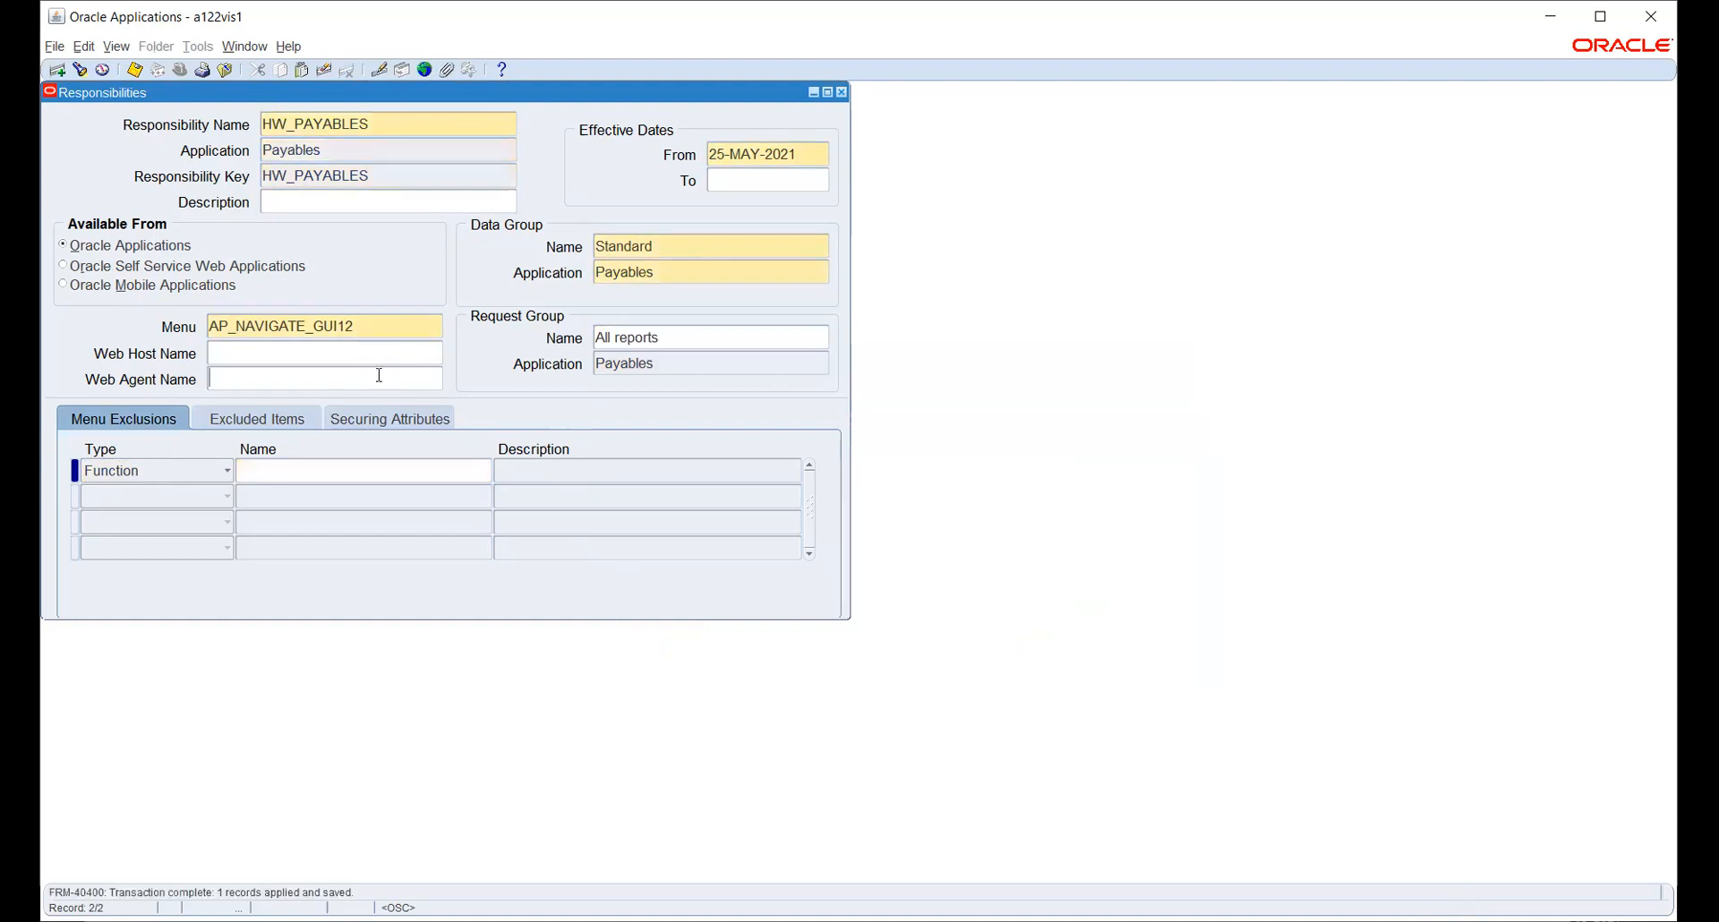
{"action": "key", "text": "F4"}
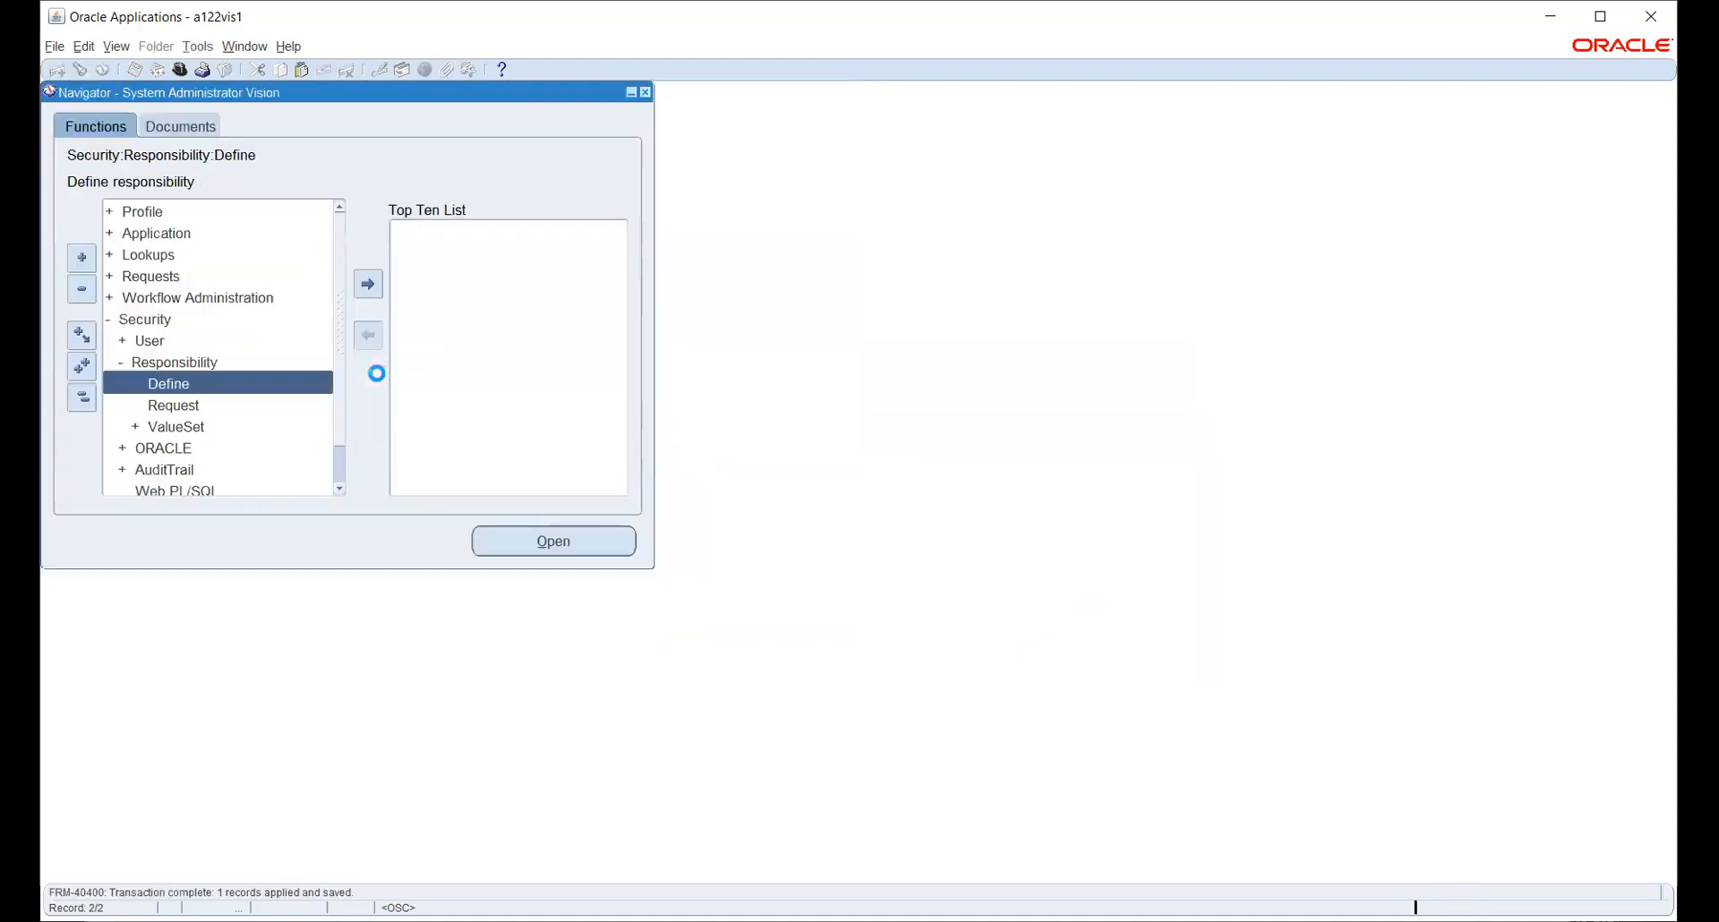
- Open Security > User > Define and query the existing user's record
{"action": "double_click", "coordinate": [158, 349]}
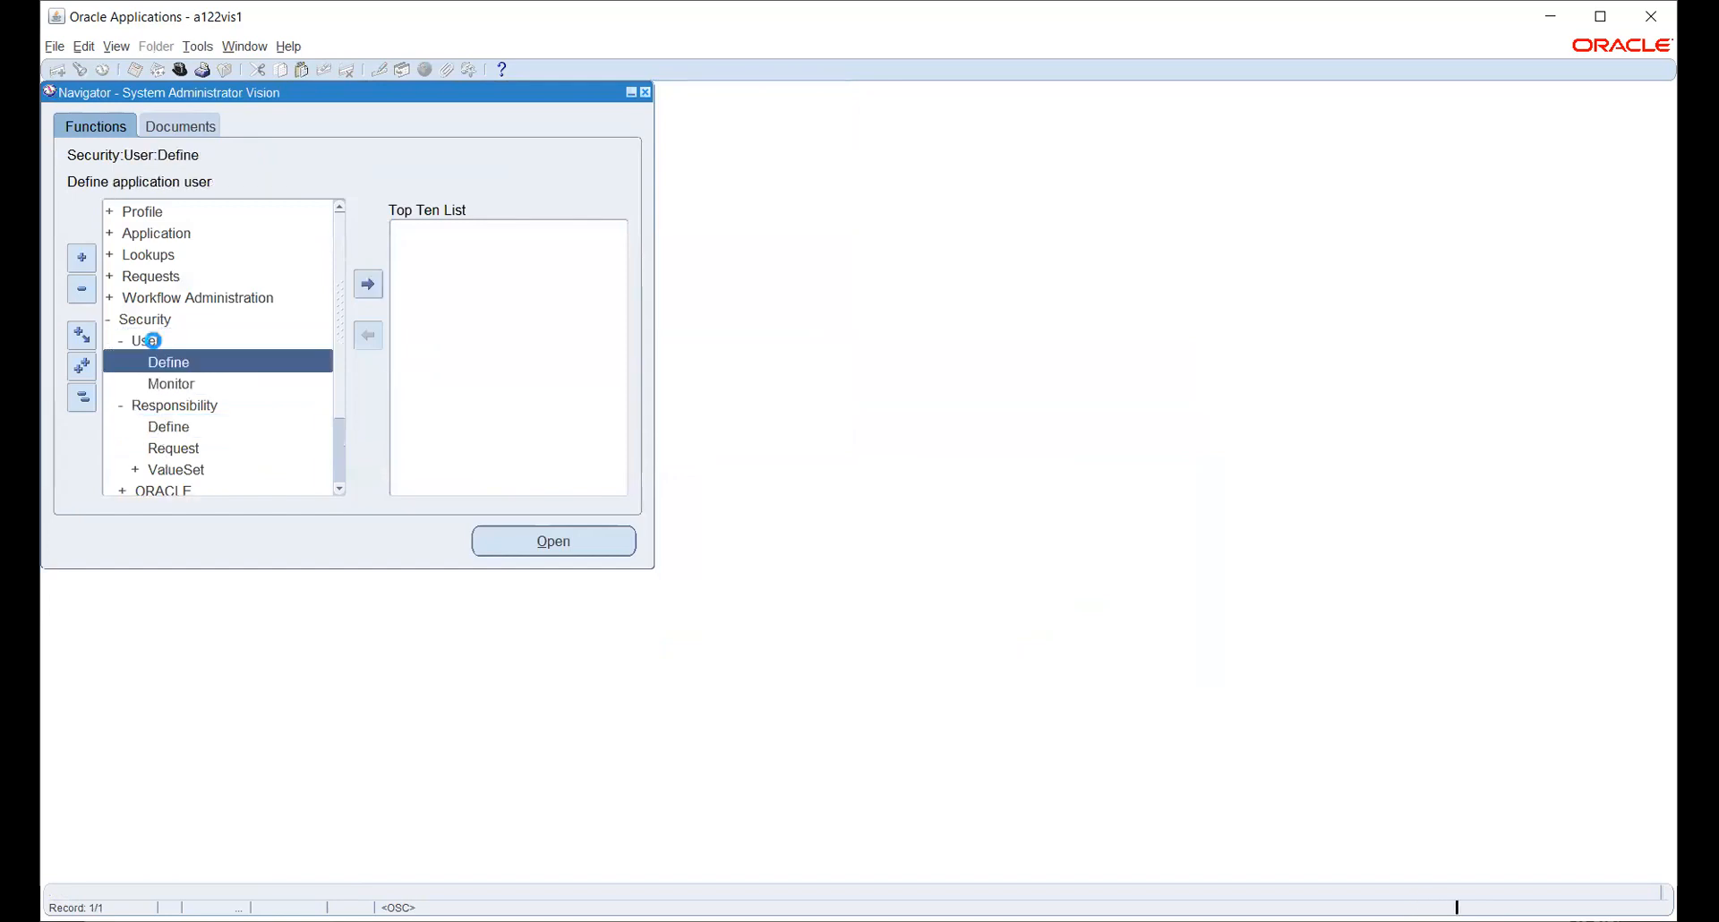
{"action": "double_click", "coordinate": [166, 364]}
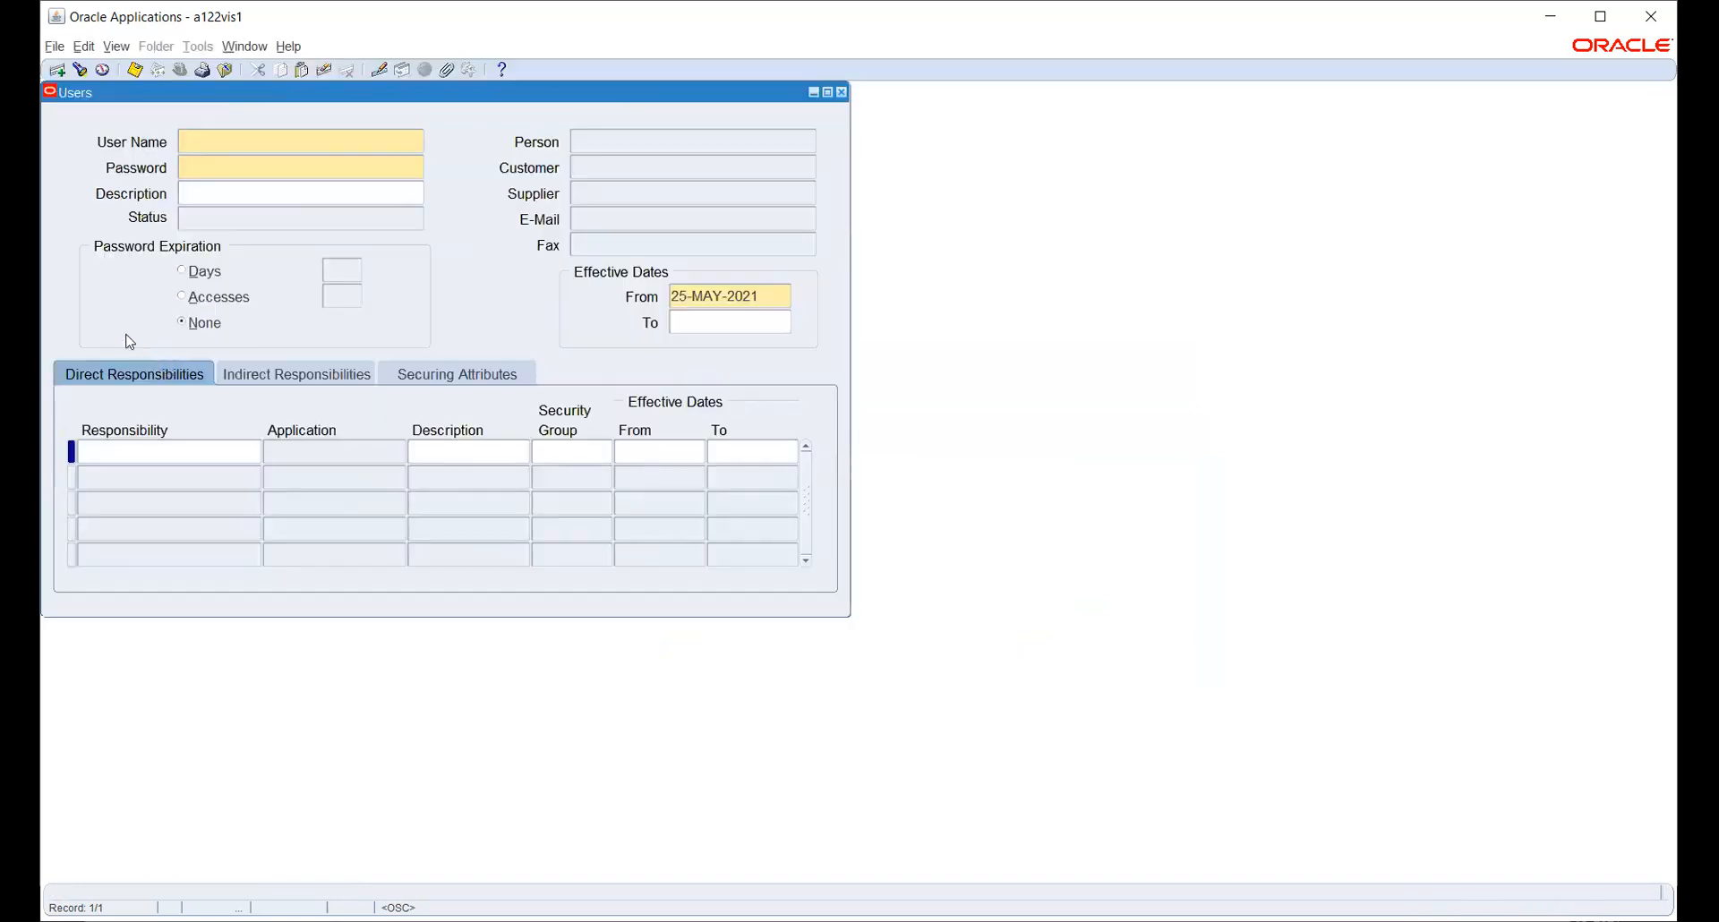
{"action": "key", "text": "F11"}
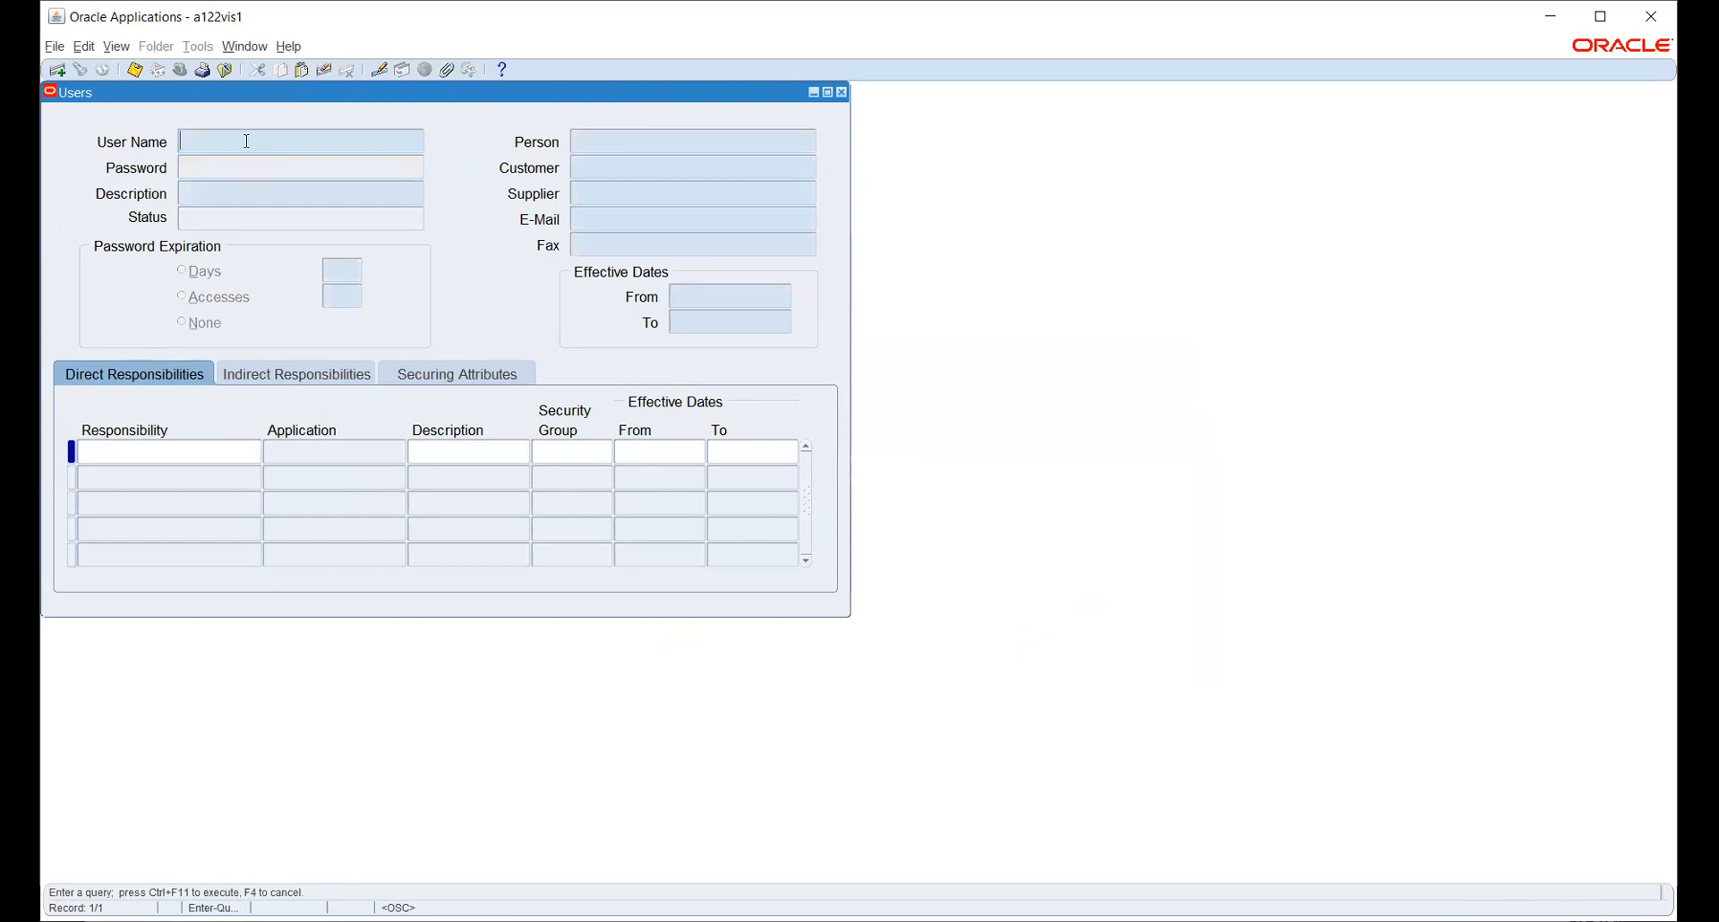
{"action": "type", "text": "ARUN.D1123"}
{"action": "key", "text": "ctrl+F11"}
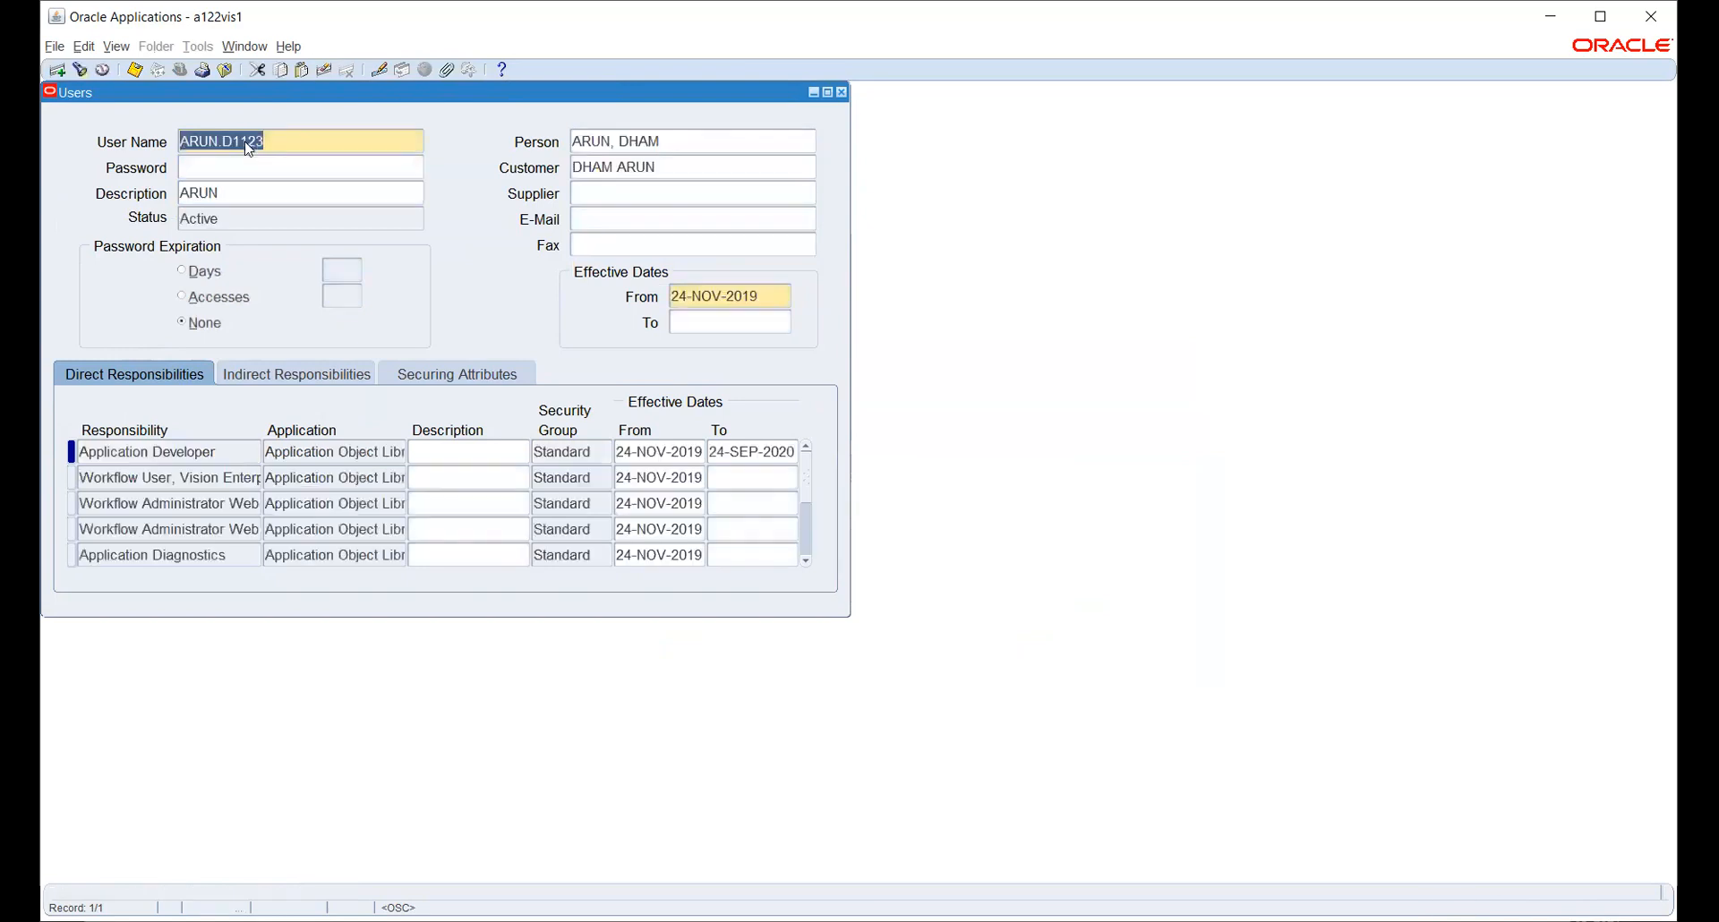
- Add HW_PAYABLES to the user's responsibilities from 25-MAY-2021, save, and close the form
{"action": "left_click", "coordinate": [139, 504]}
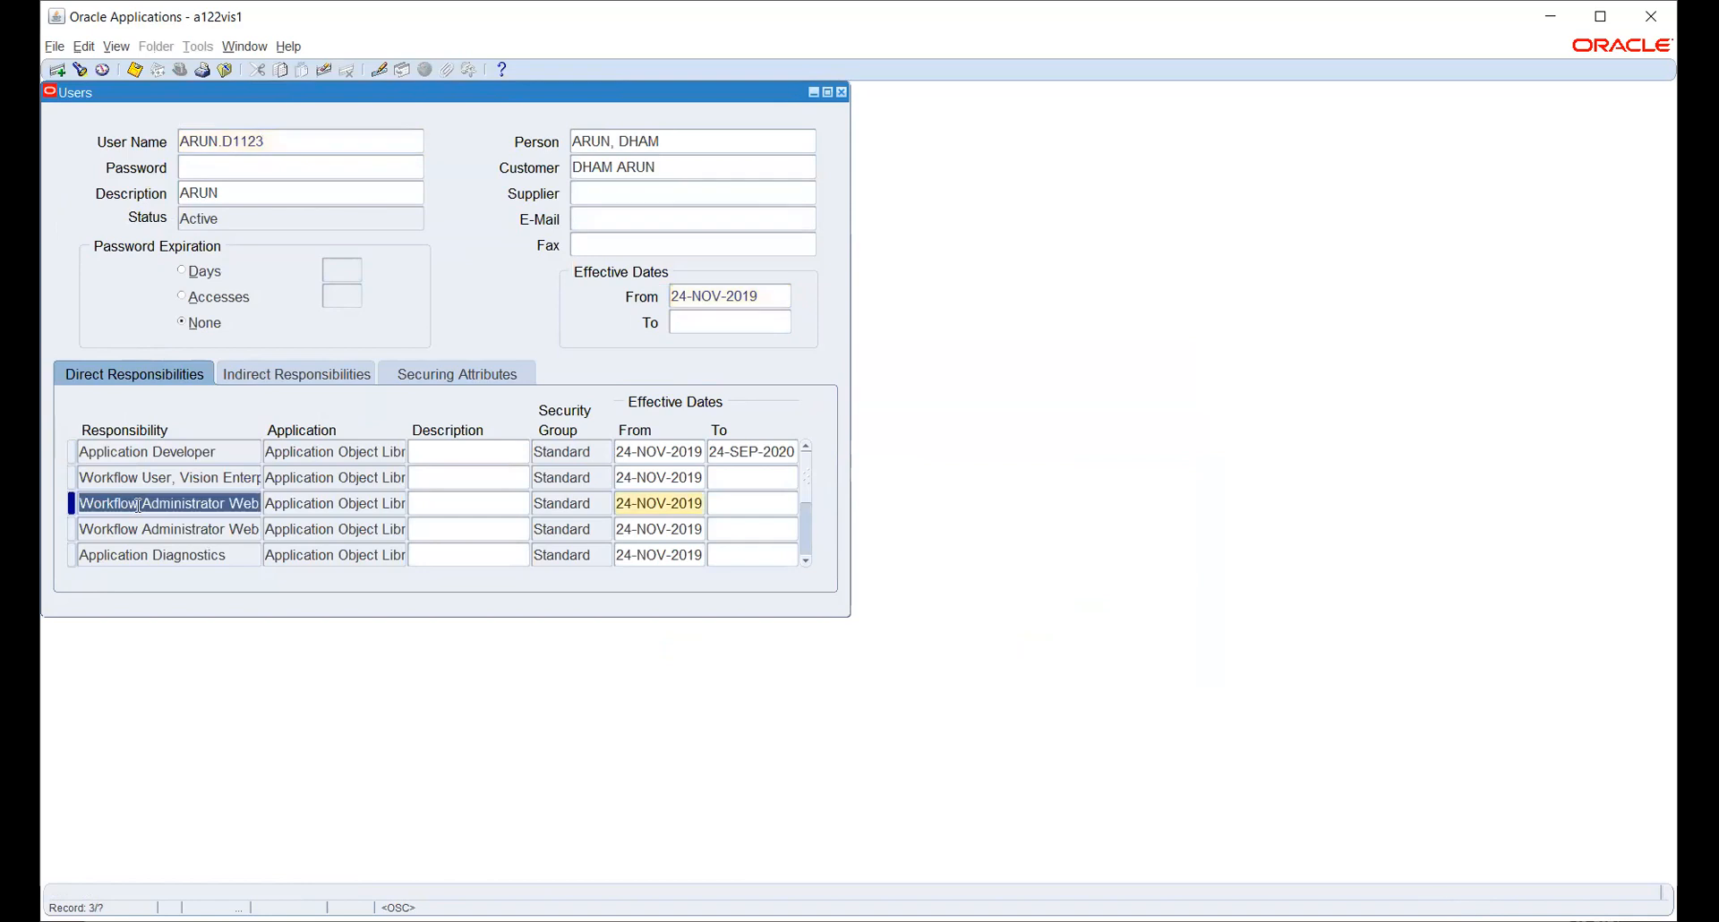
{"action": "key", "text": "ctrl+Down"}
{"action": "type", "text": "HW"}
{"action": "key", "text": "Tab"}
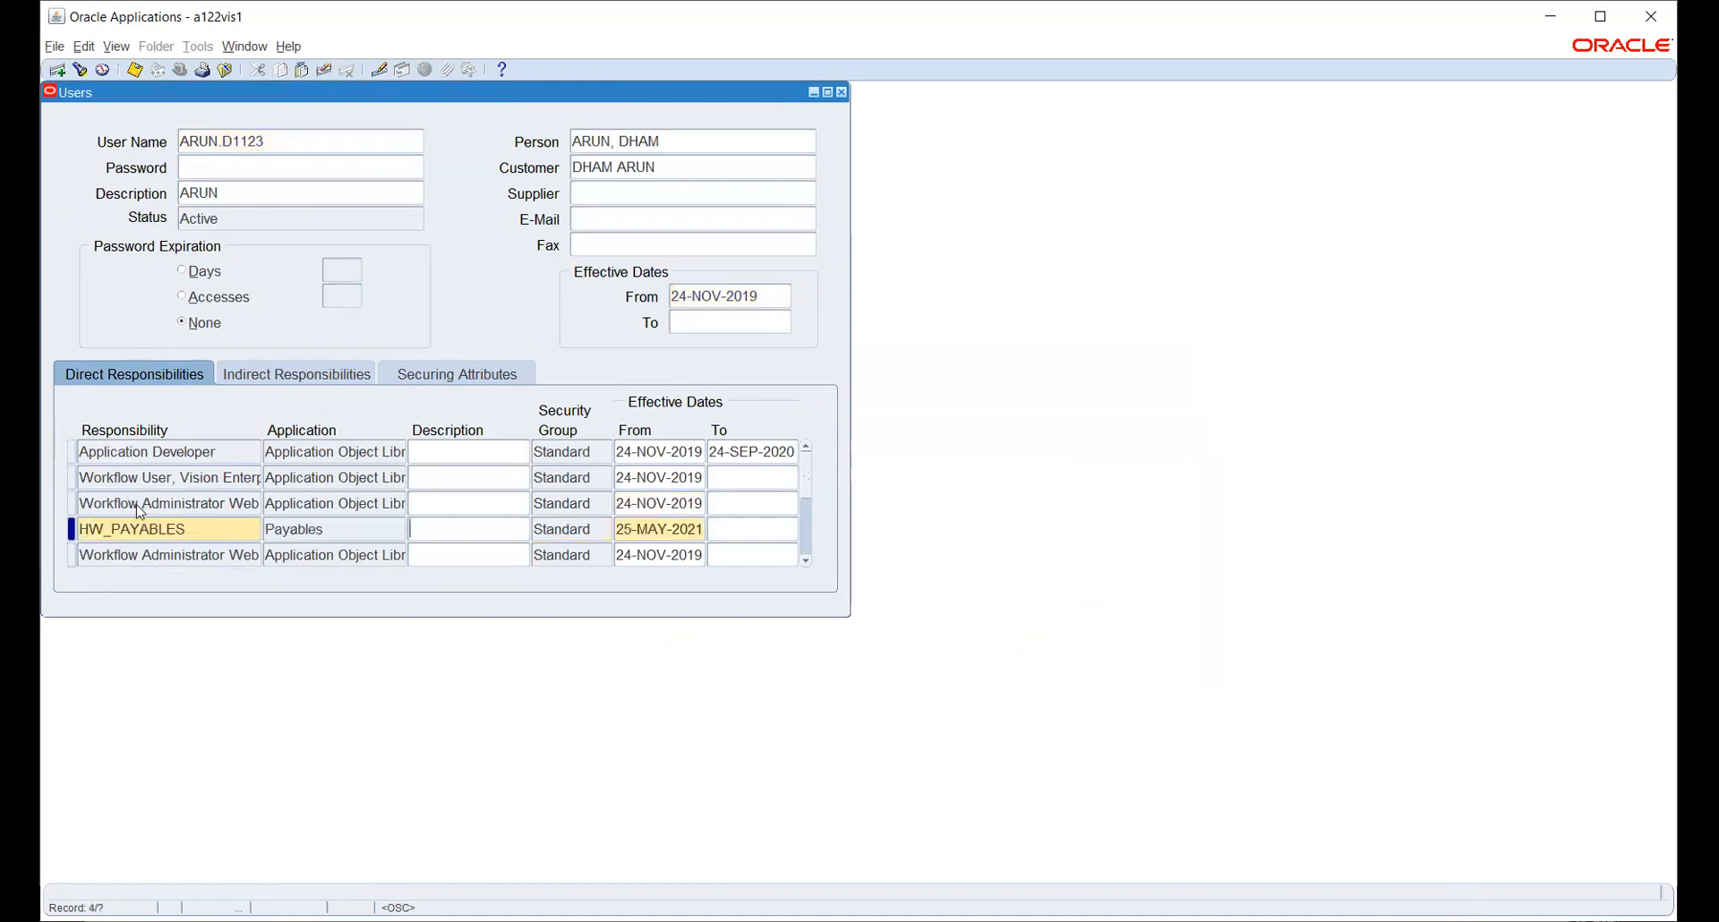
{"action": "left_click", "coordinate": [700, 529]}
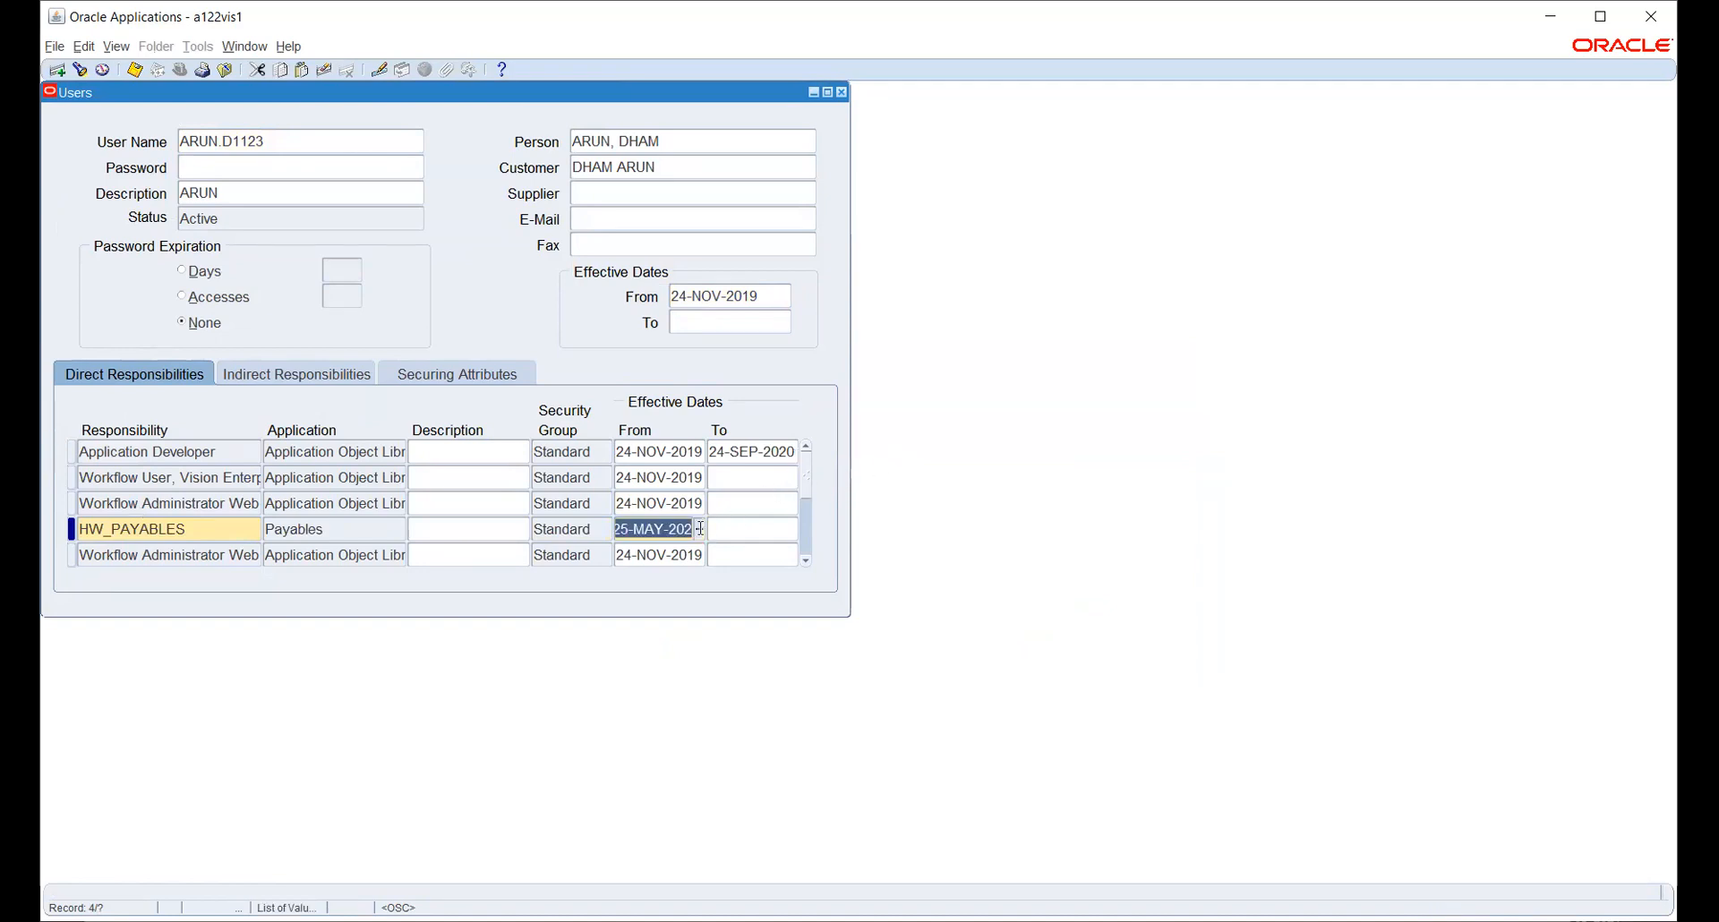
{"action": "key", "text": "ctrl+s"}
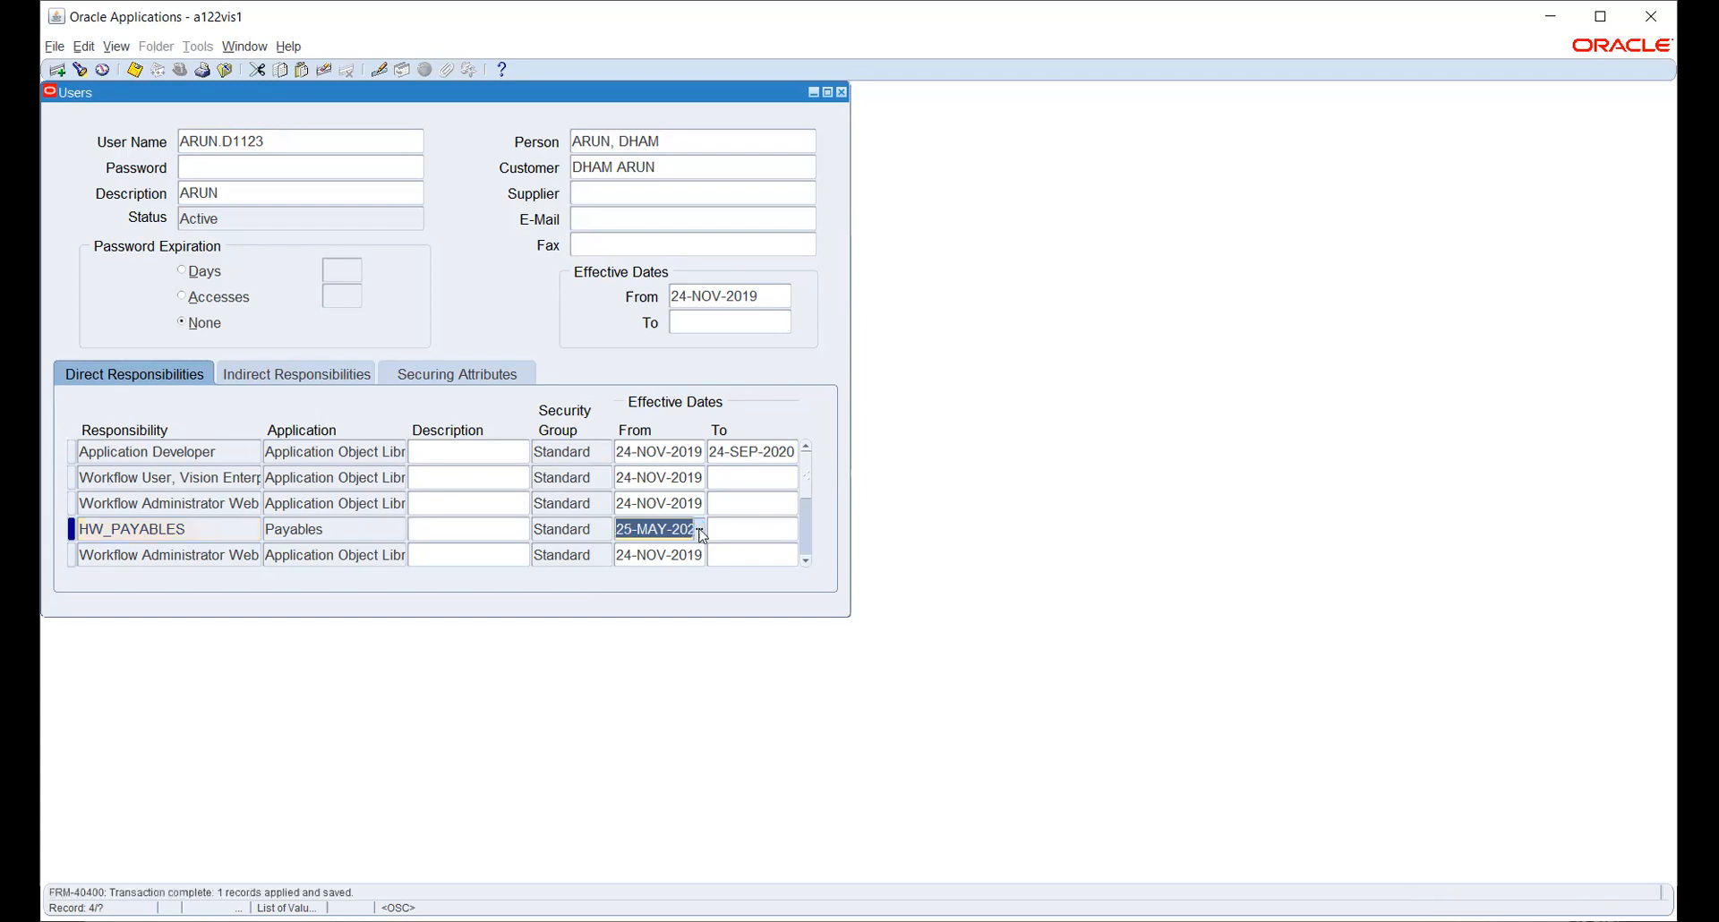
{"action": "key", "text": "F4"}
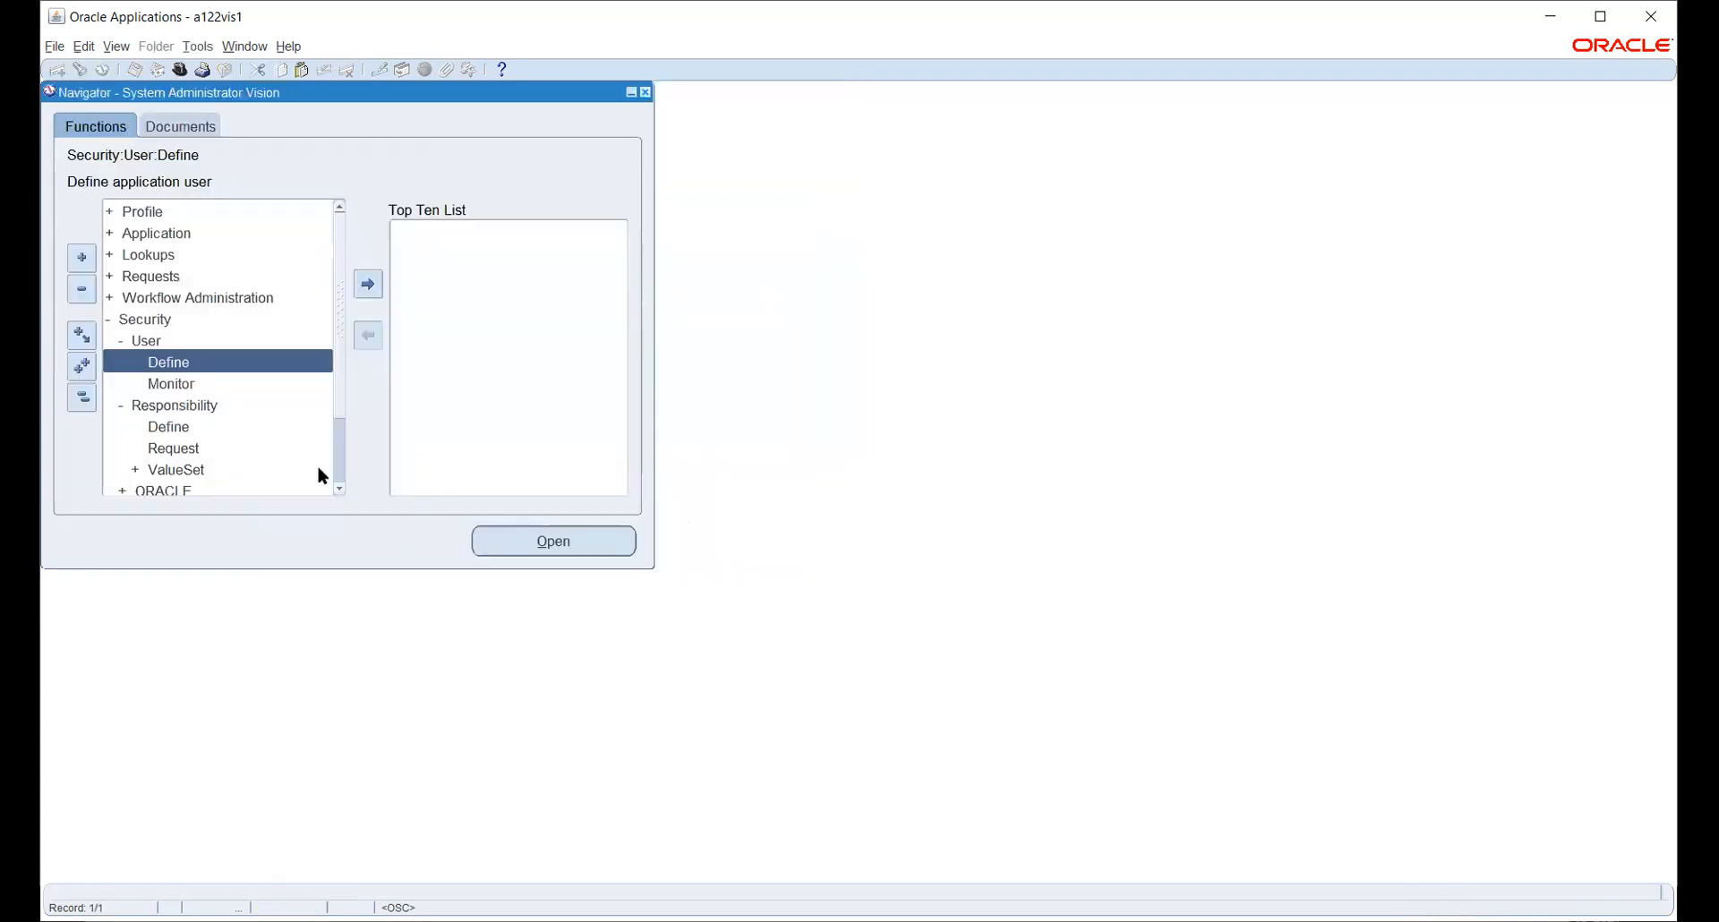
- Open Profile > System and filter by responsibility HW_PAYABLES
{"action": "left_click", "coordinate": [76, 396]}
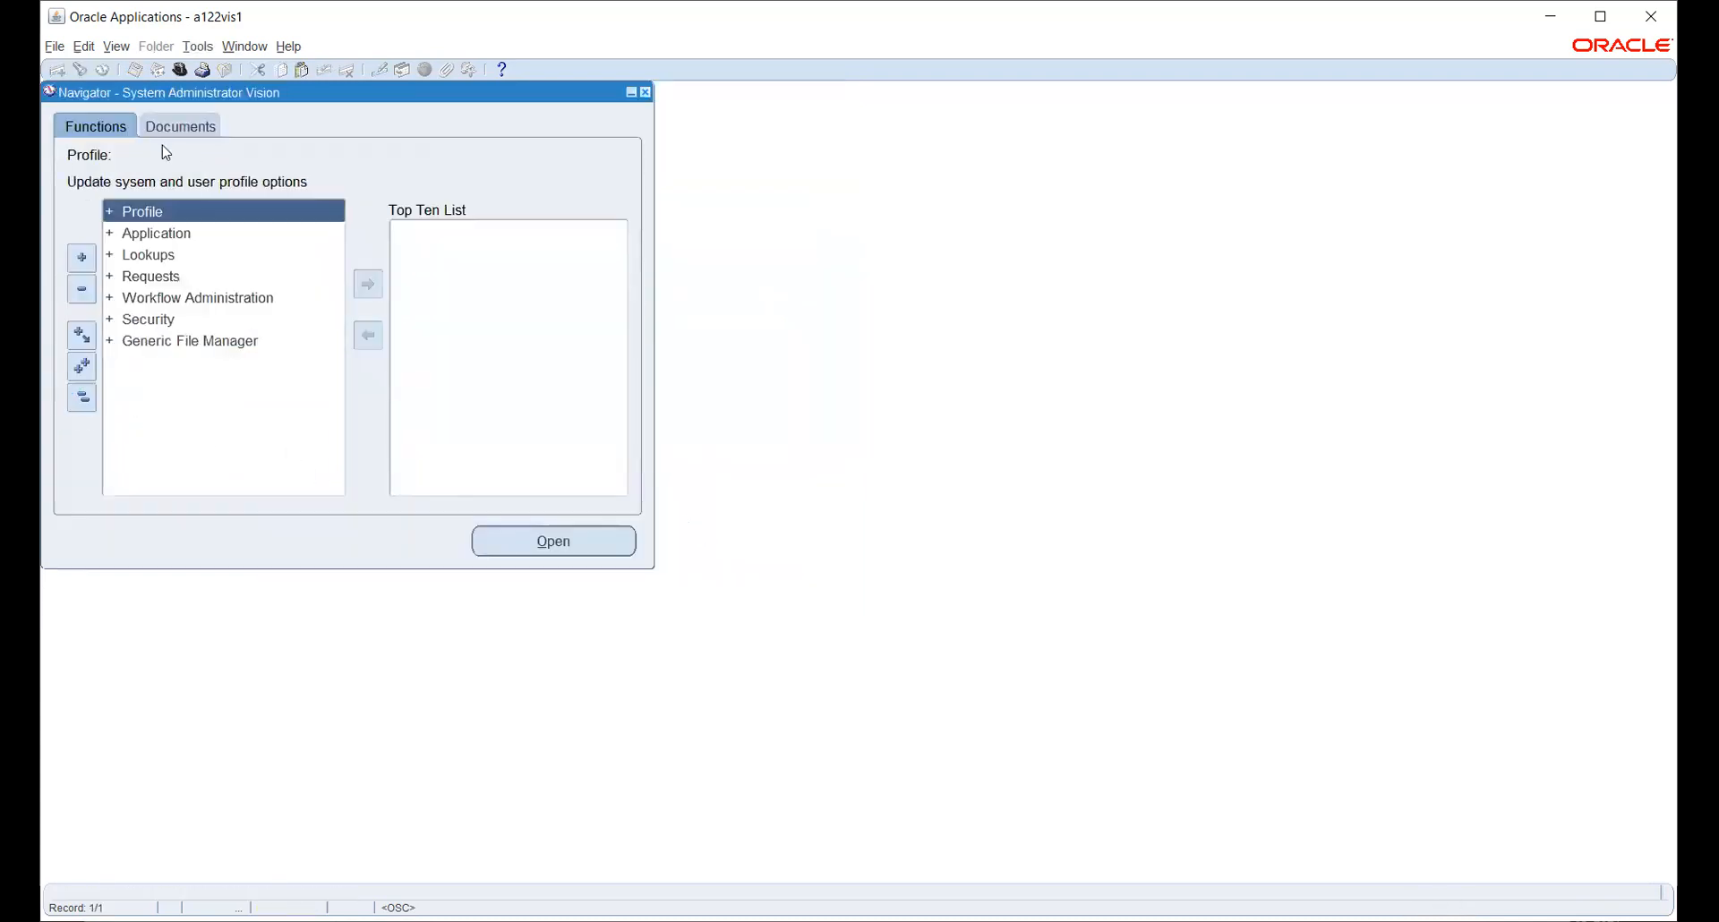
{"action": "left_click", "coordinate": [141, 212]}
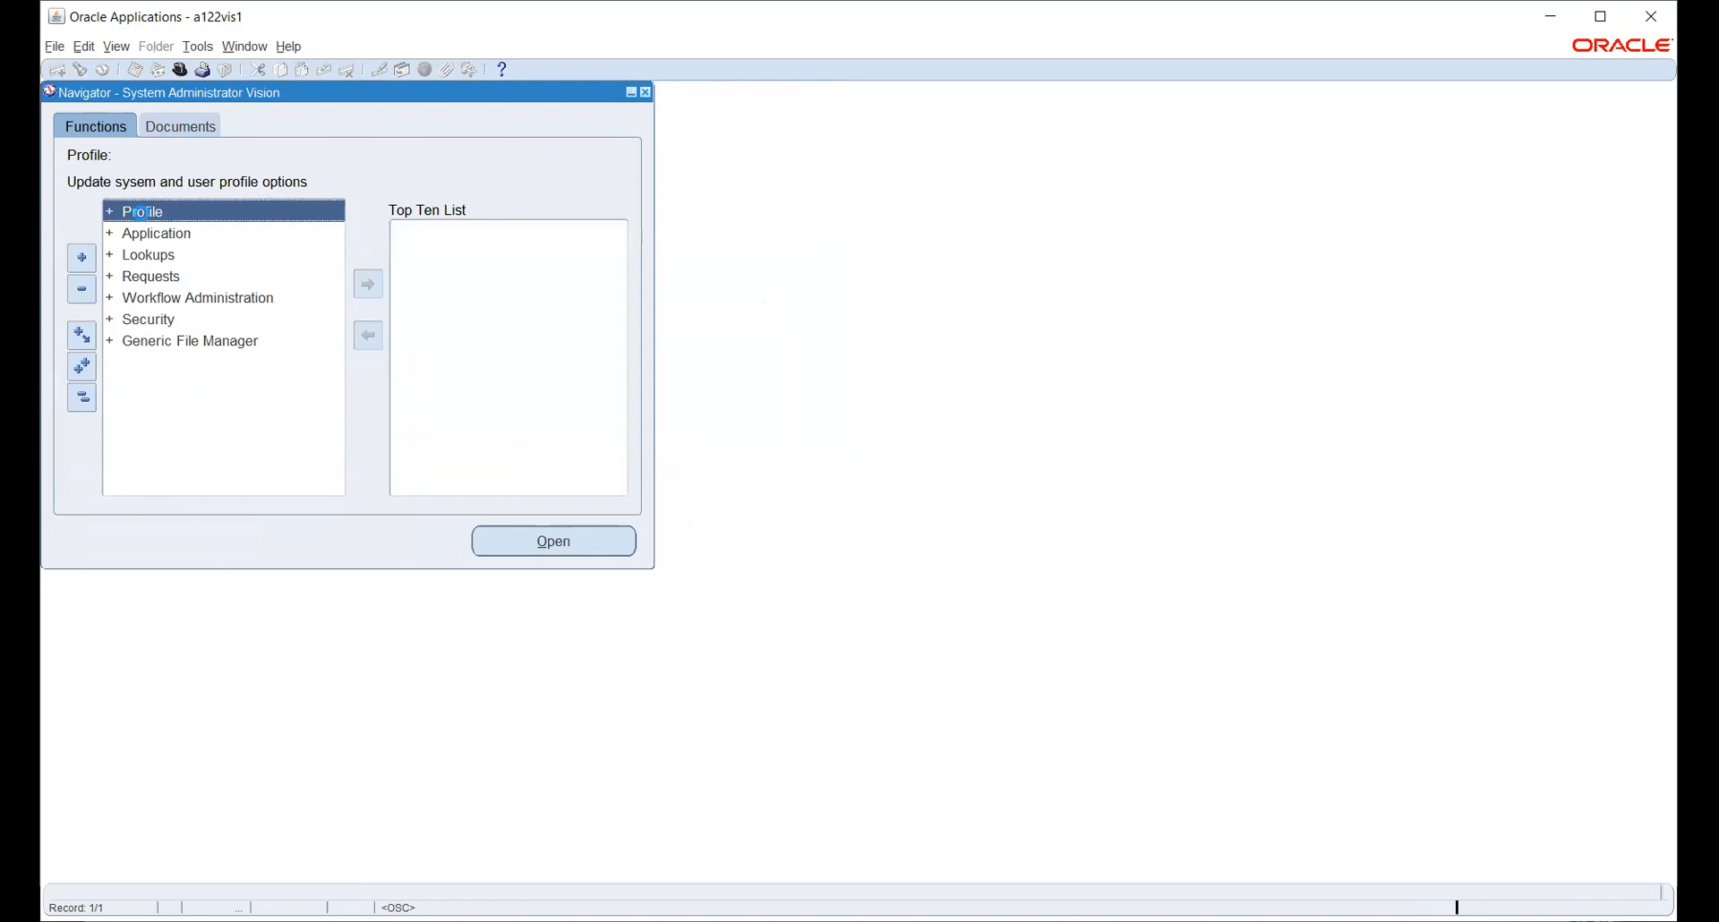
{"action": "double_click", "coordinate": [141, 212]}
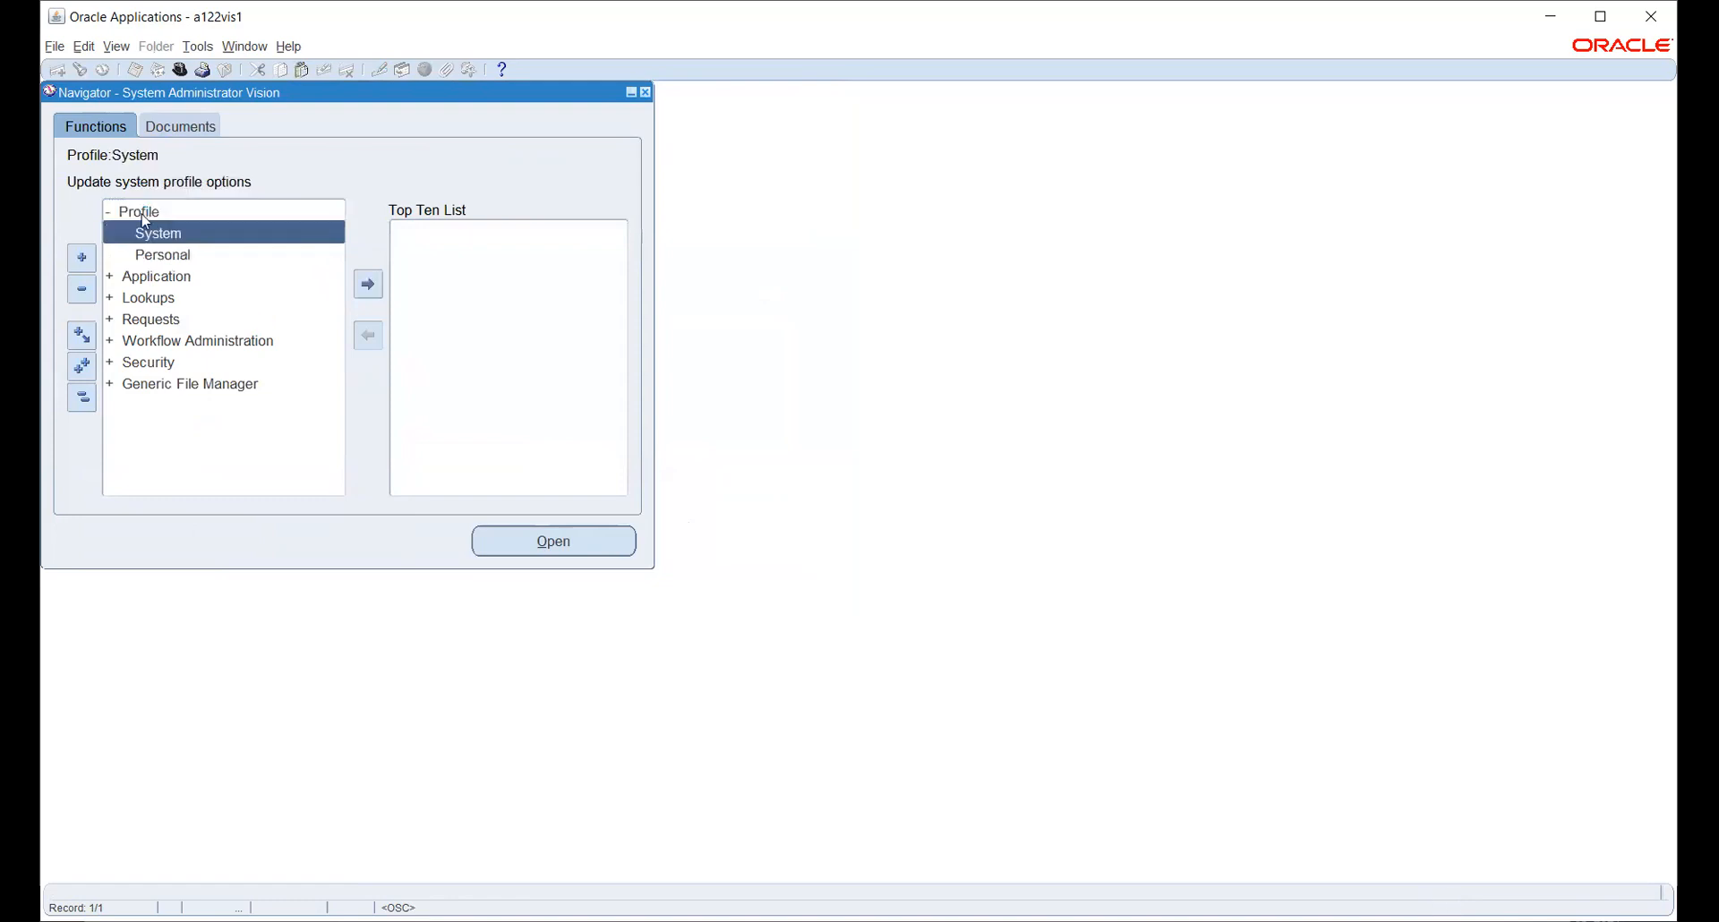
{"action": "key", "text": "Return"}
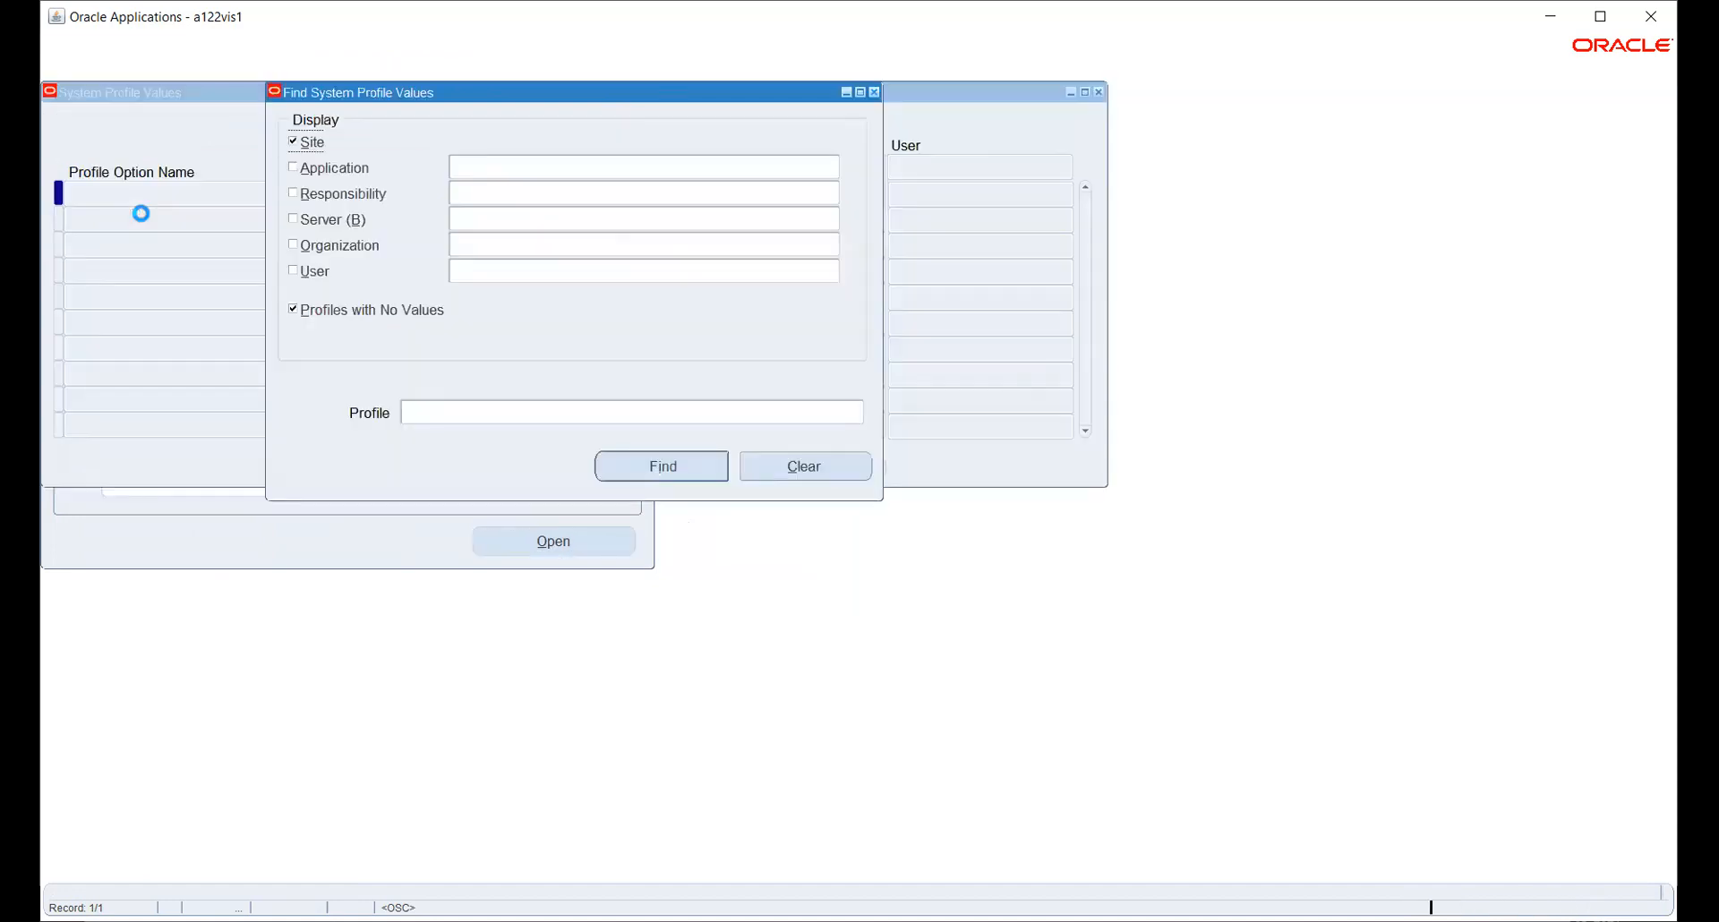
{"action": "left_click", "coordinate": [329, 196]}
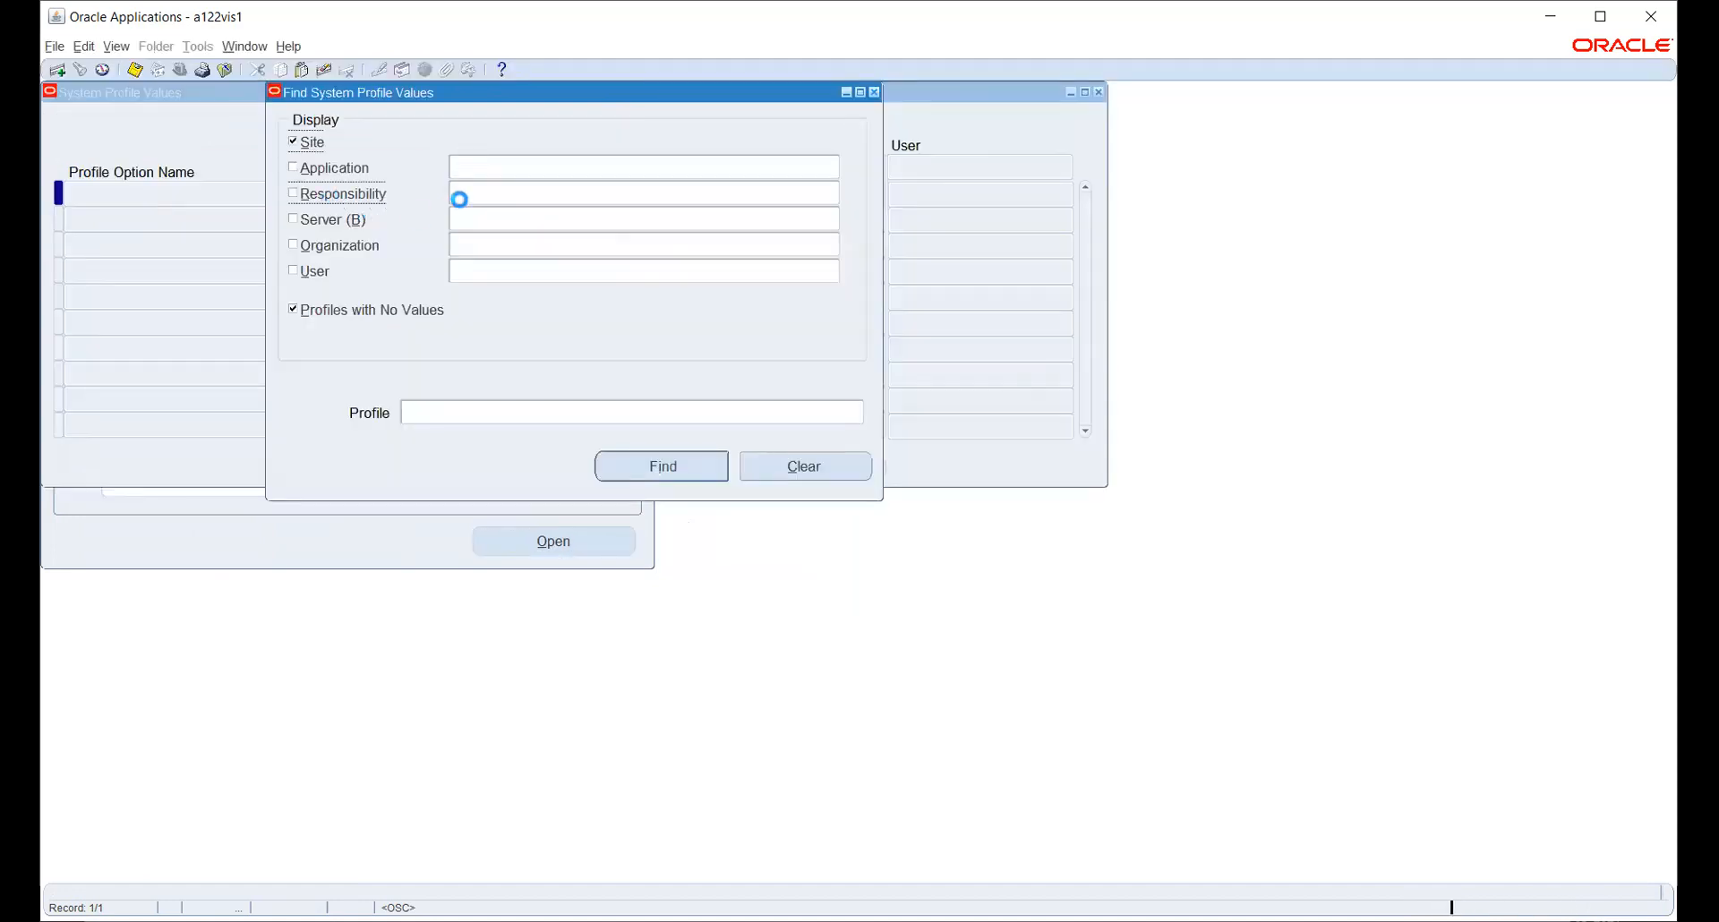
{"action": "type", "text": "HW_PAYABLES"}
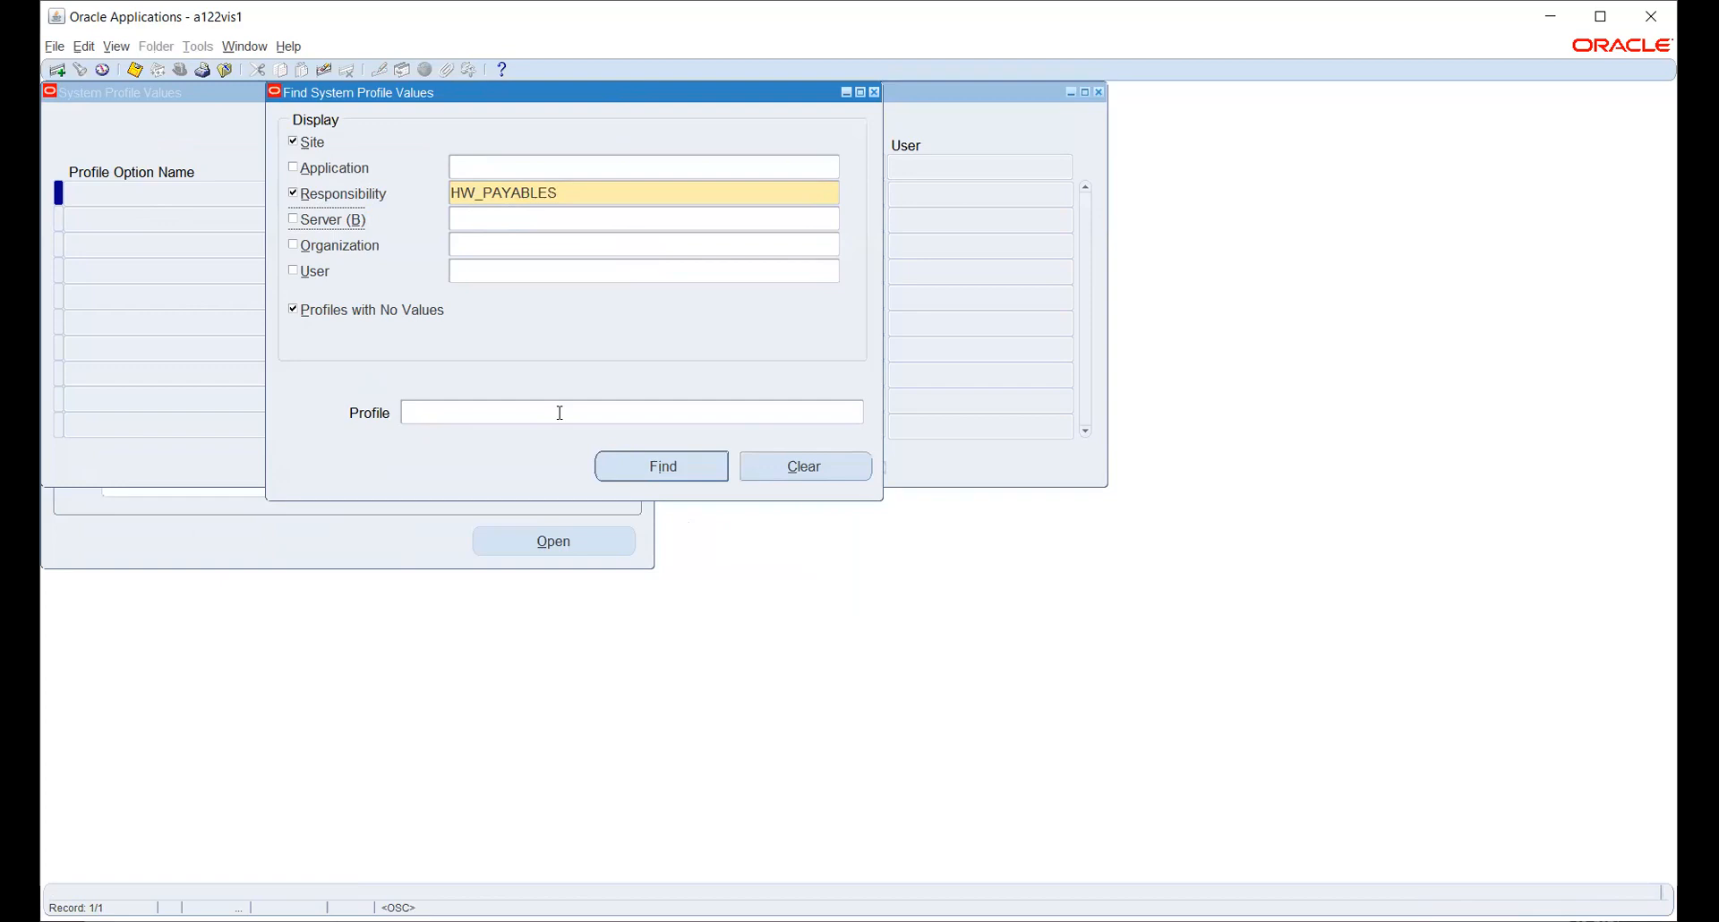
- Find the HR:User Type profile values for HW_PAYABLES
{"action": "left_click", "coordinate": [855, 412]}
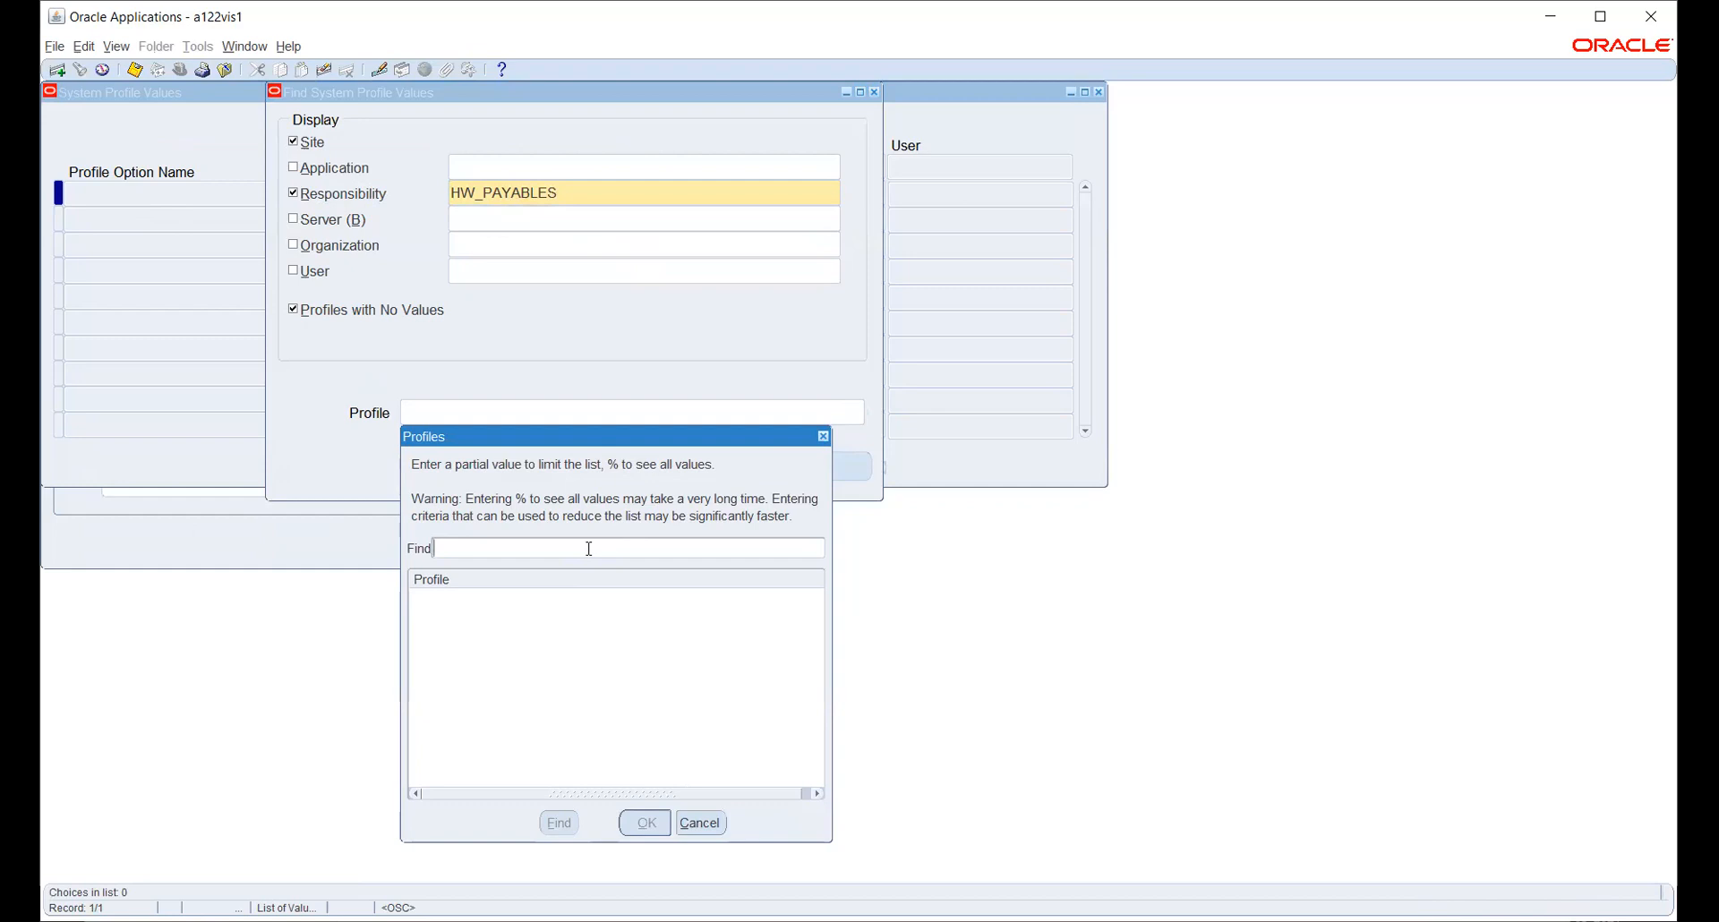
{"action": "type", "text": "HR%USE"}
{"action": "key", "text": "Return"}
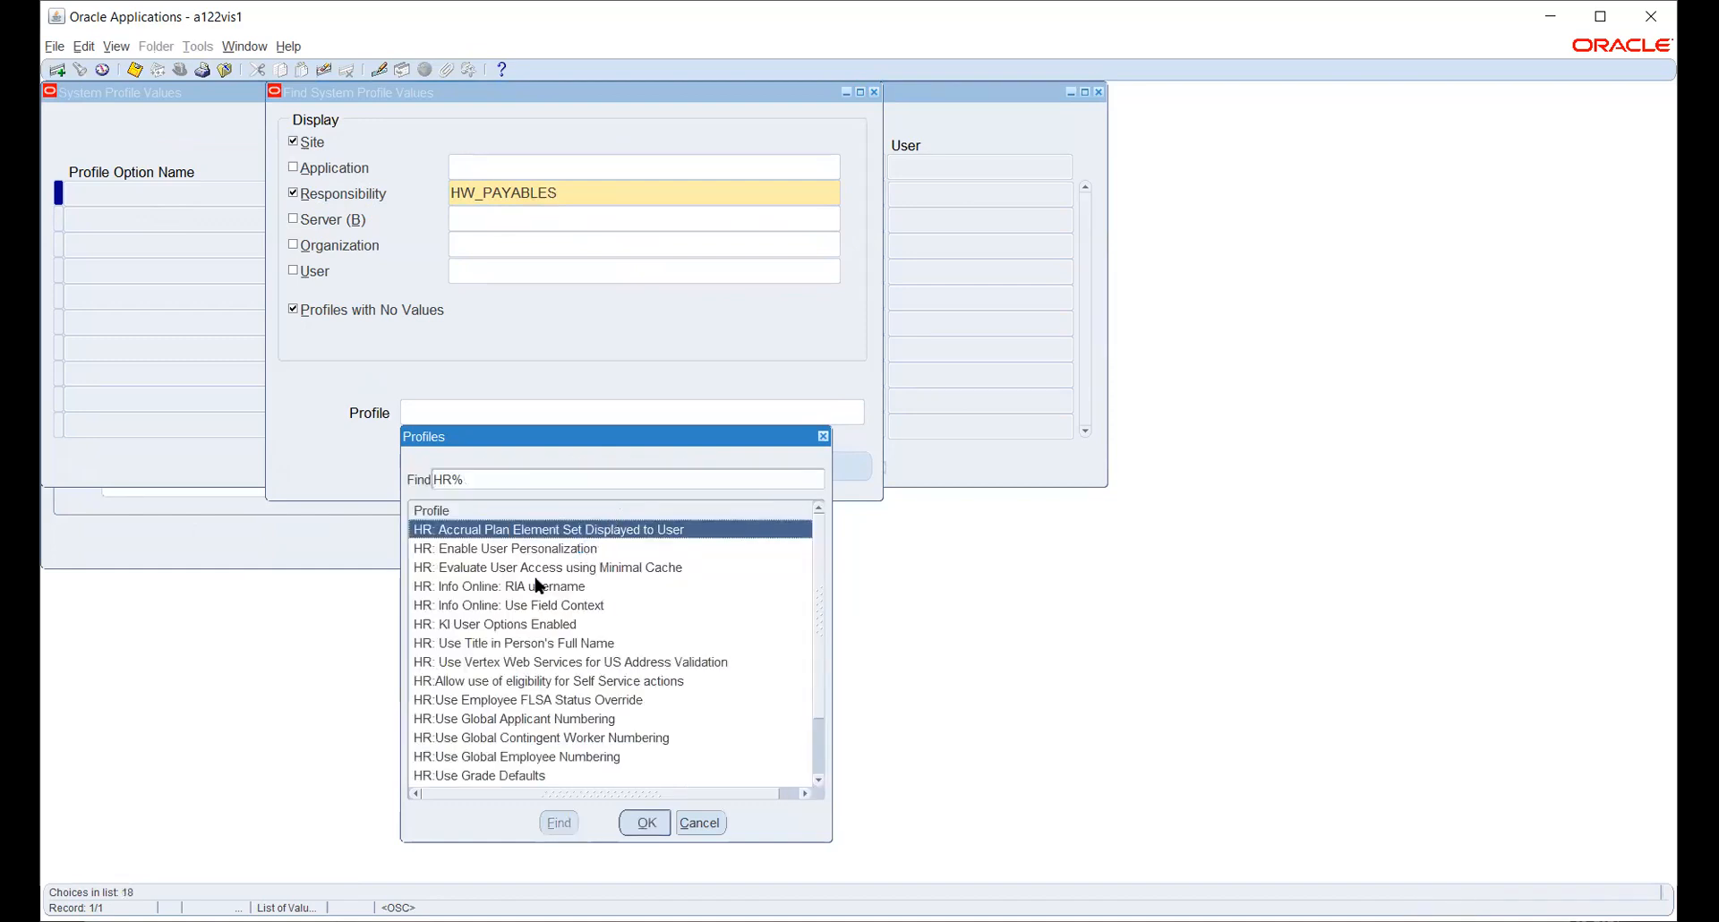
{"action": "scroll", "coordinate": [557, 627], "scroll_direction": "down", "scroll_amount": 2}
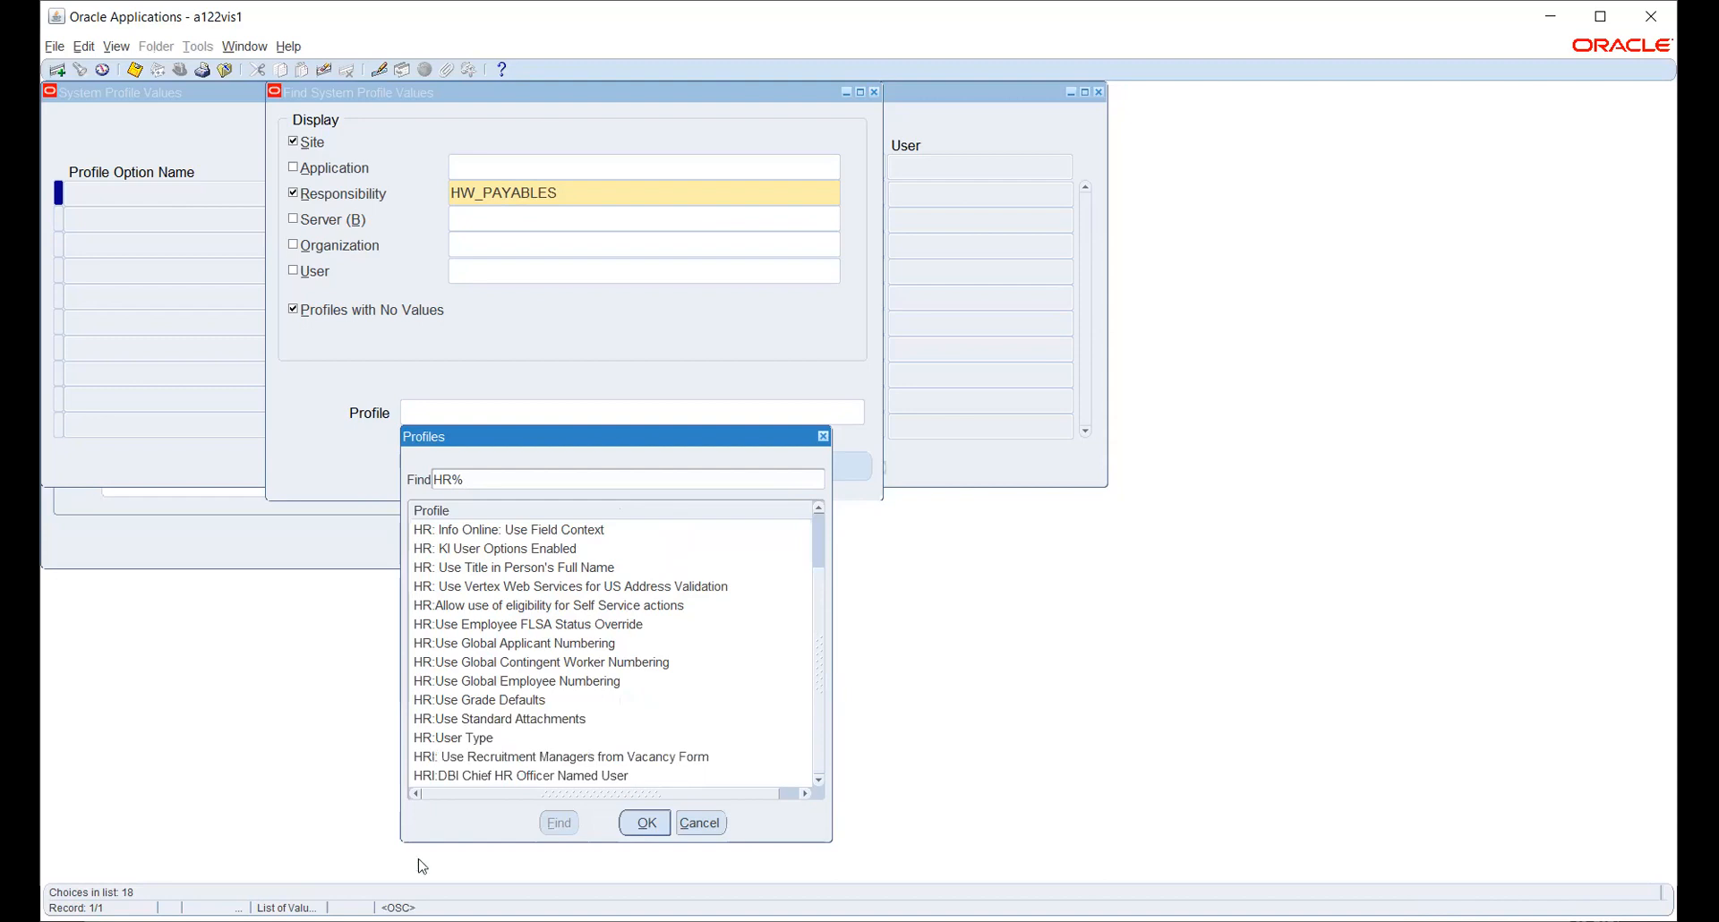
{"action": "left_click", "coordinate": [459, 741]}
{"action": "left_click", "coordinate": [660, 823]}
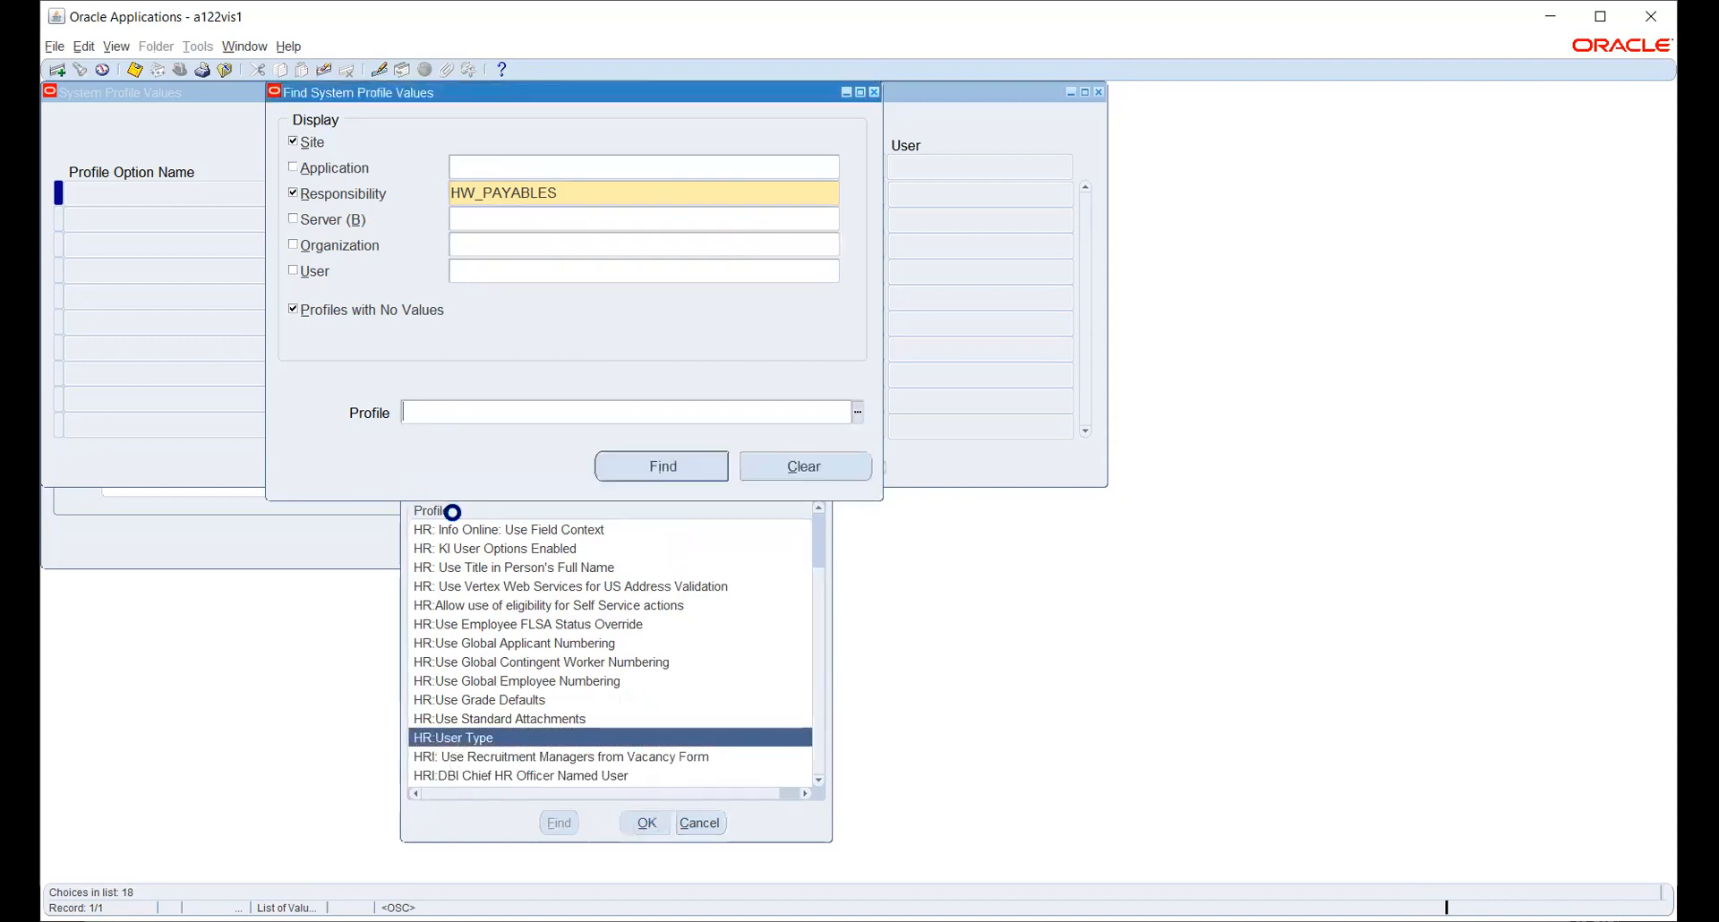
{"action": "left_click", "coordinate": [678, 468]}
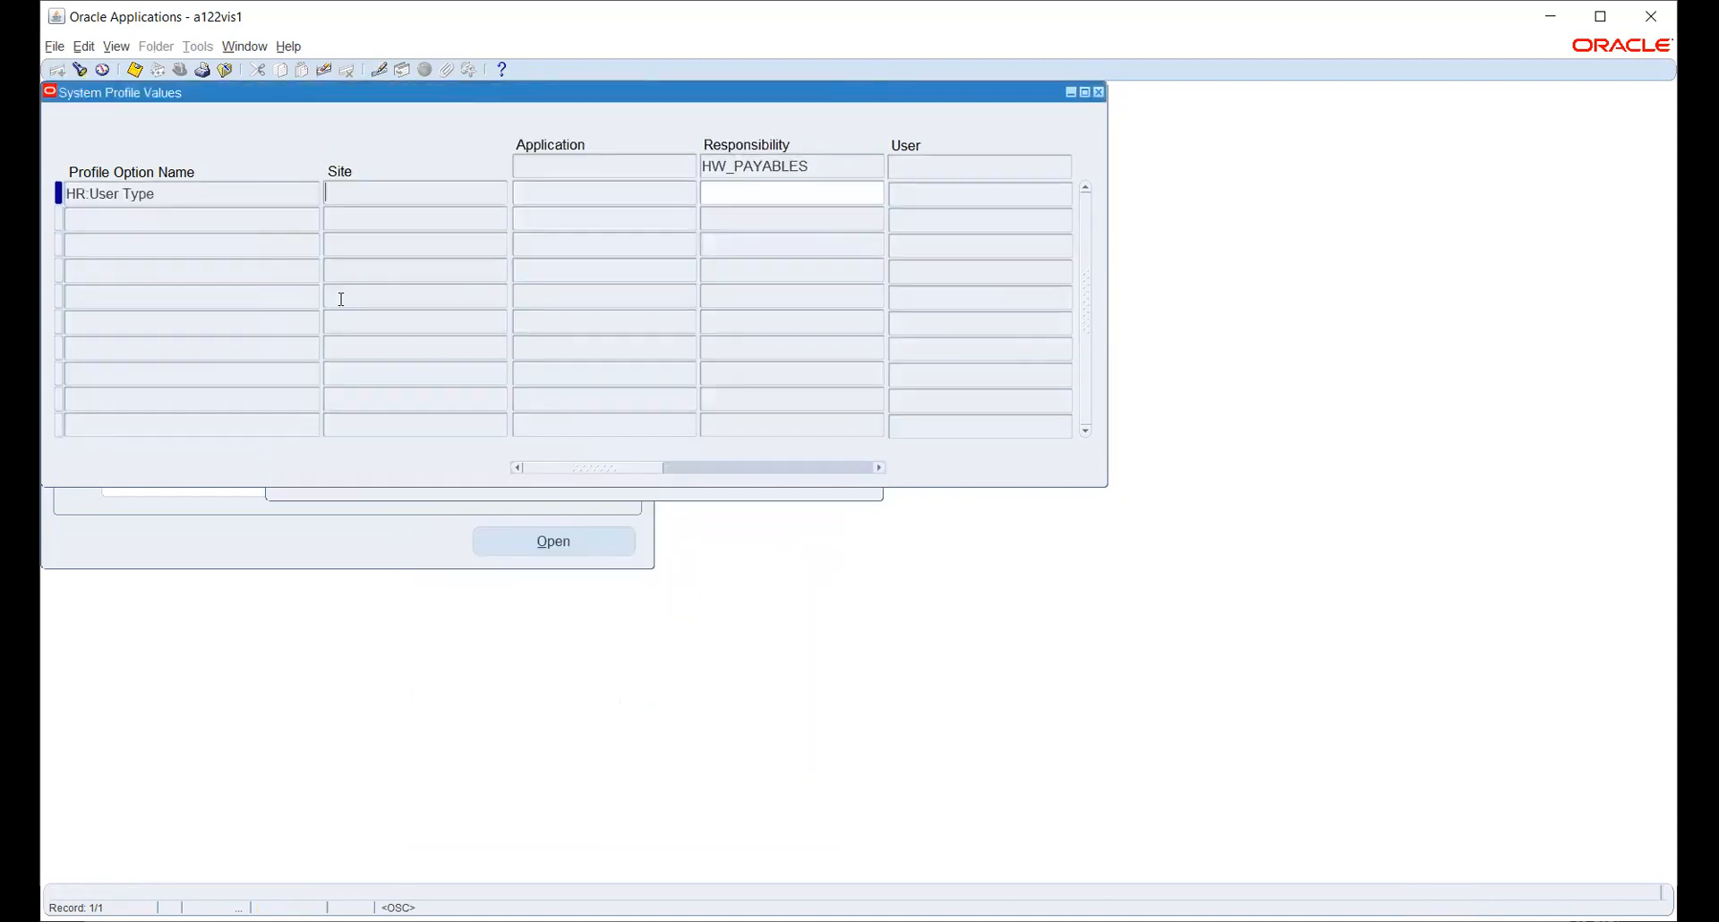
- Set HR:User Type to HR with Payroll User for HW_PAYABLES and save
{"action": "left_click", "coordinate": [794, 190]}
{"action": "left_click", "coordinate": [875, 191]}
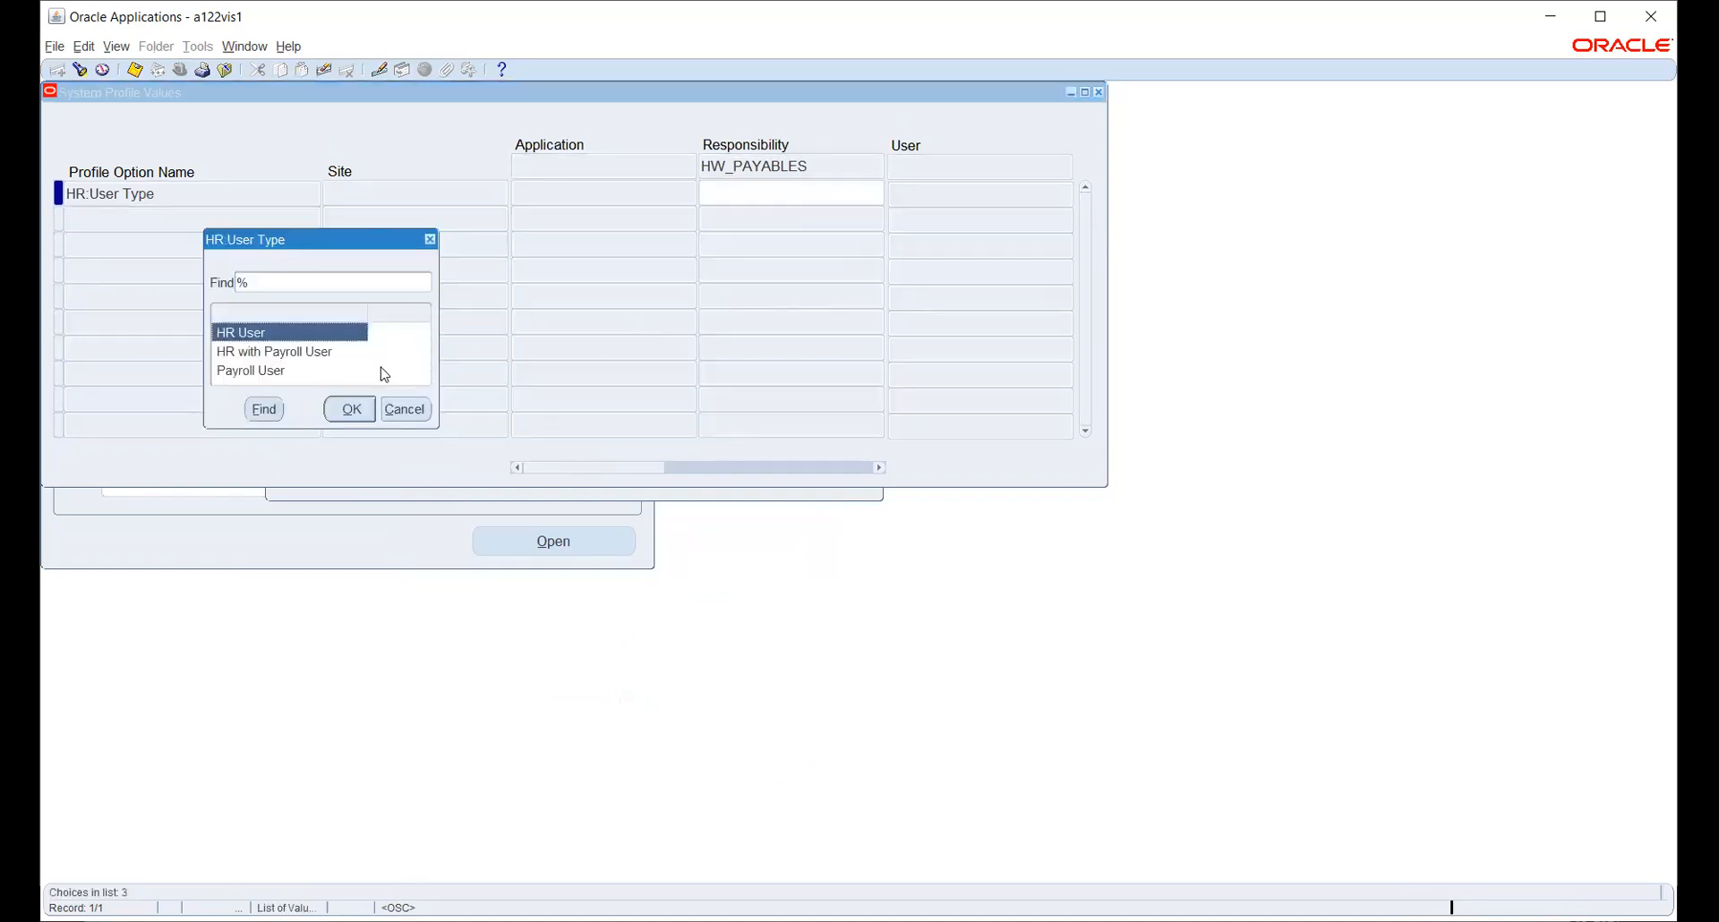
{"action": "left_click", "coordinate": [327, 352]}
{"action": "left_click", "coordinate": [350, 409]}
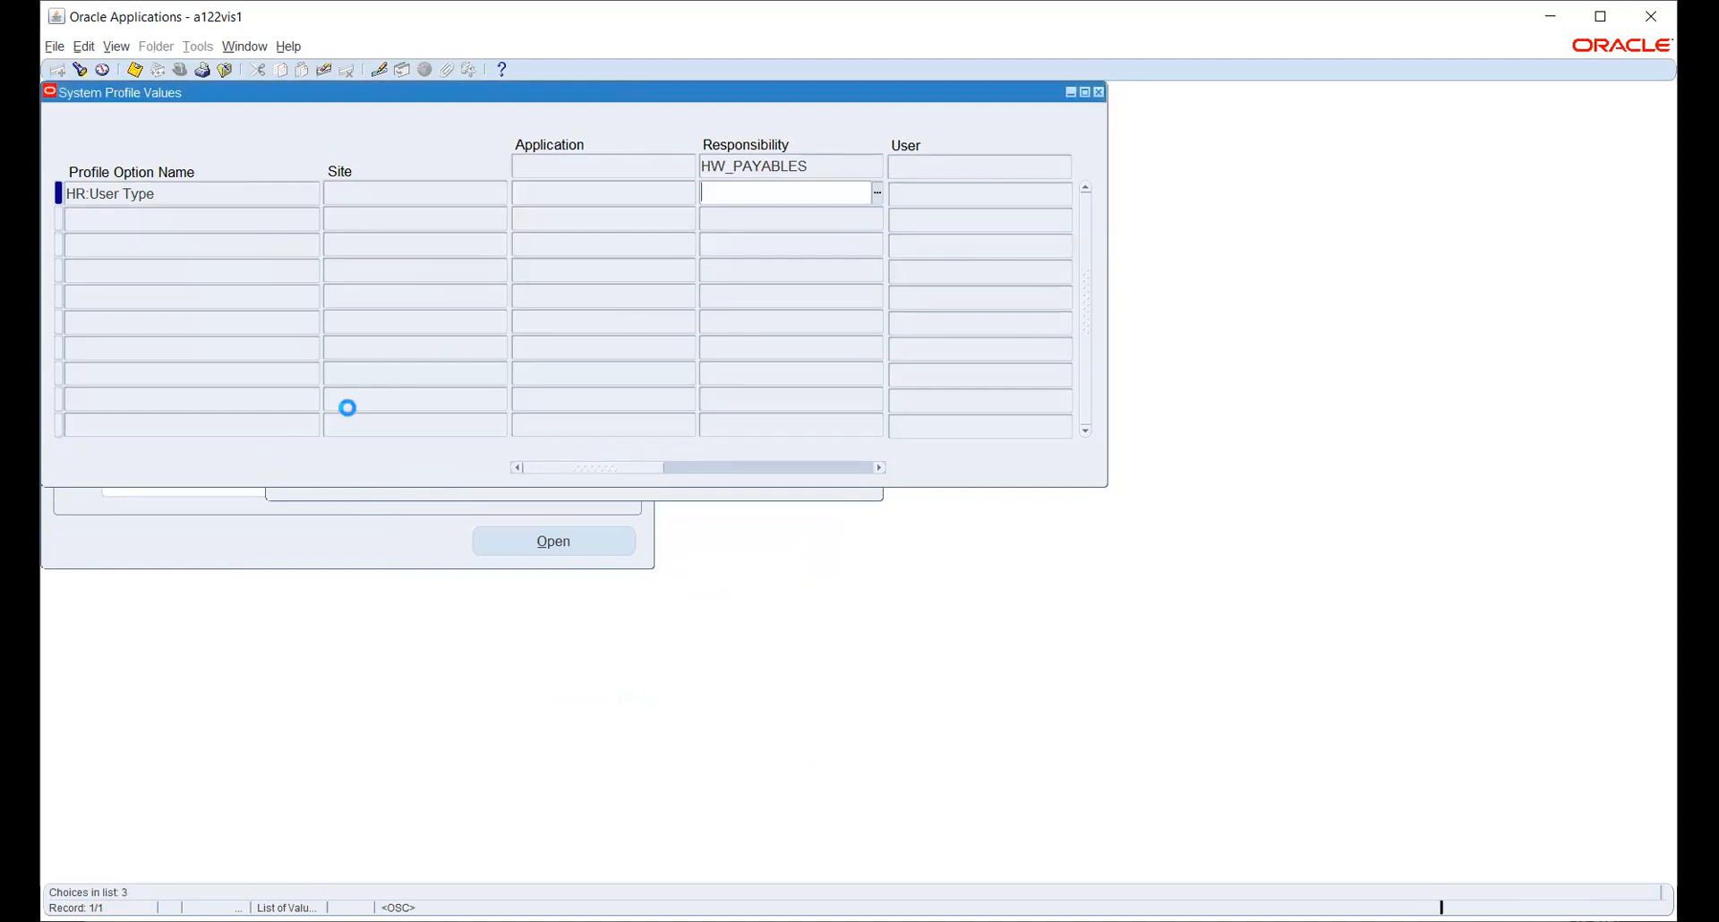
{"action": "key", "text": "ctrl+s"}
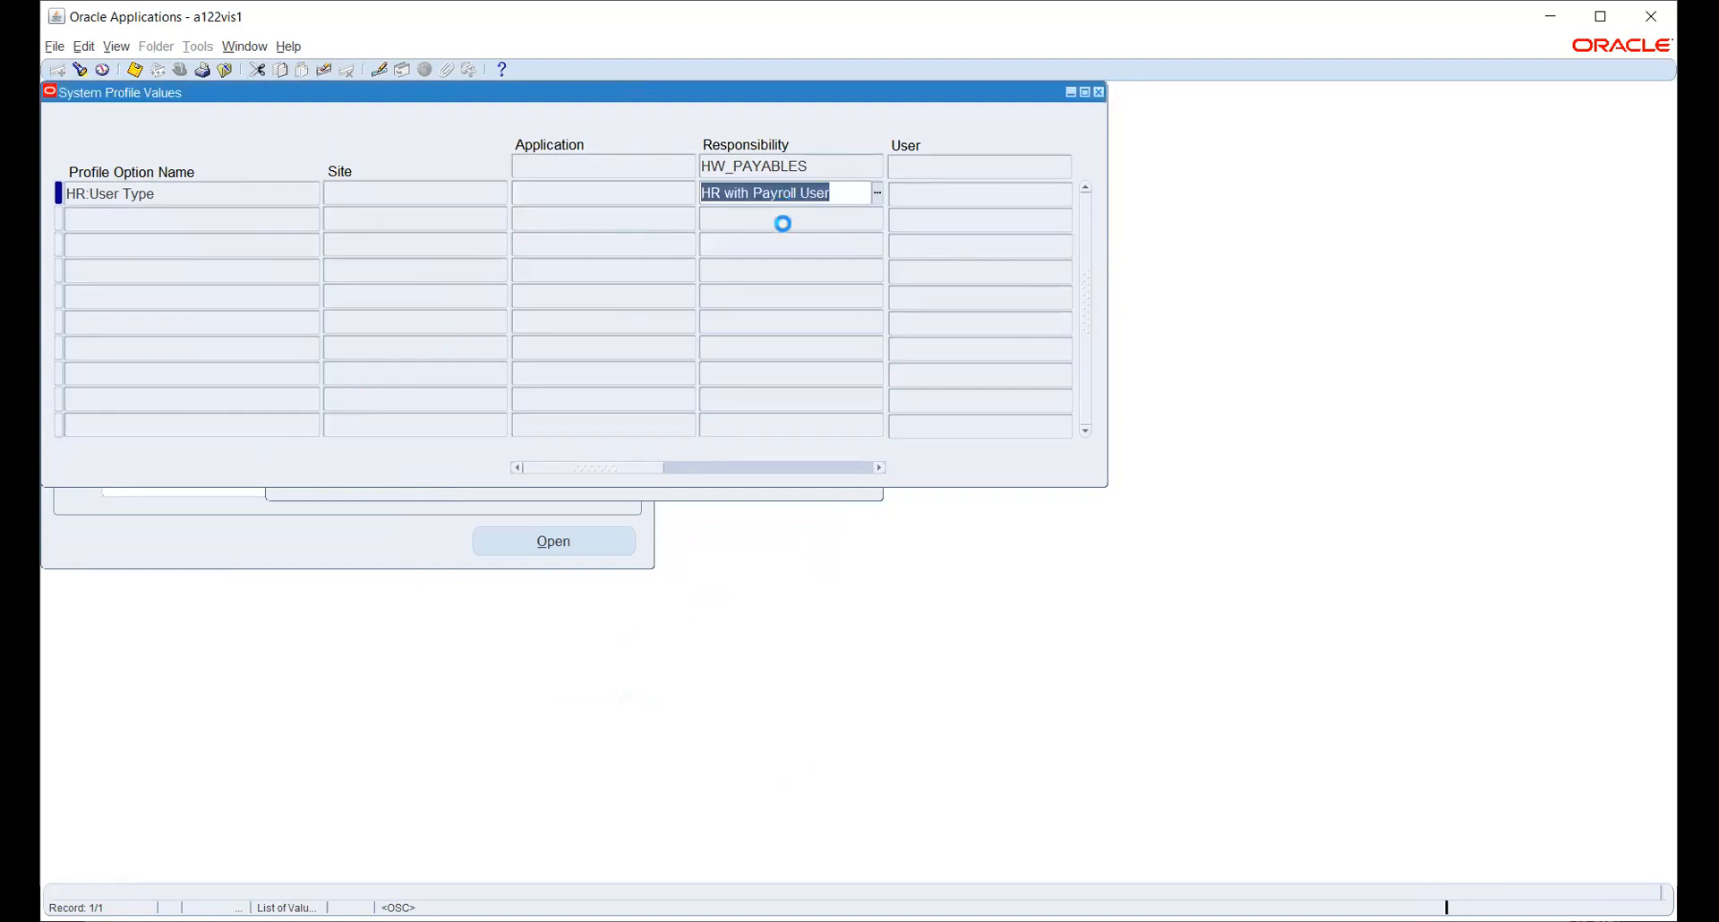
{"action": "left_click", "coordinate": [810, 499]}
{"action": "left_click", "coordinate": [537, 408]}
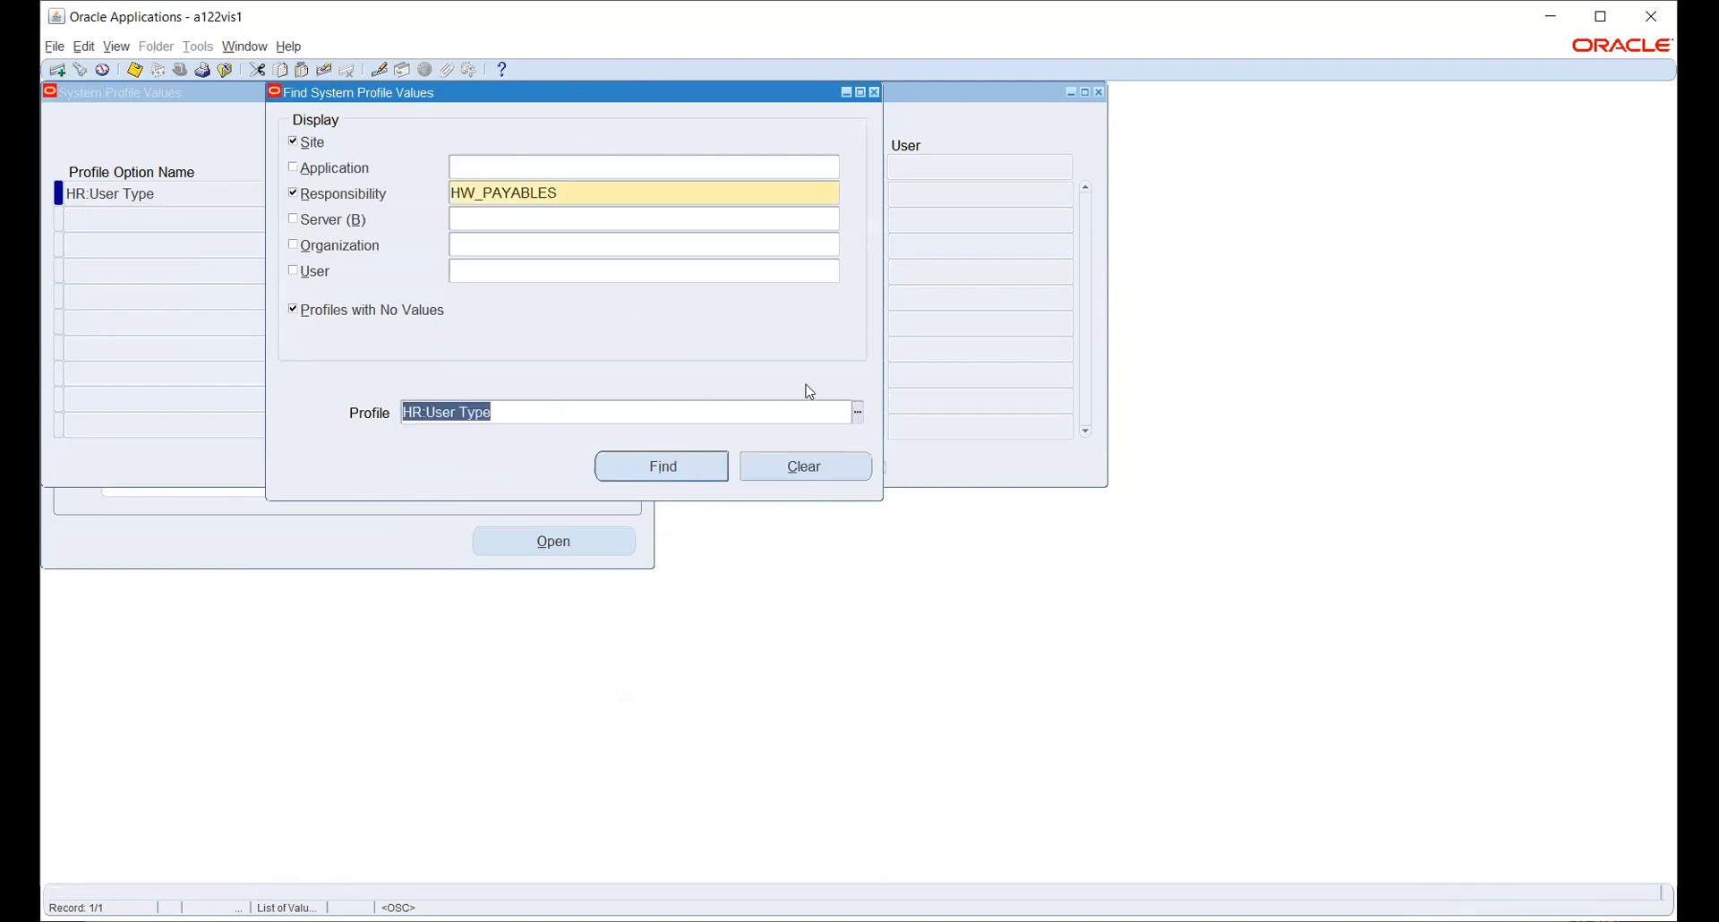
- Set GL Ledger Name to HW_PL for HW_PAYABLES and save
{"action": "left_click", "coordinate": [858, 415]}
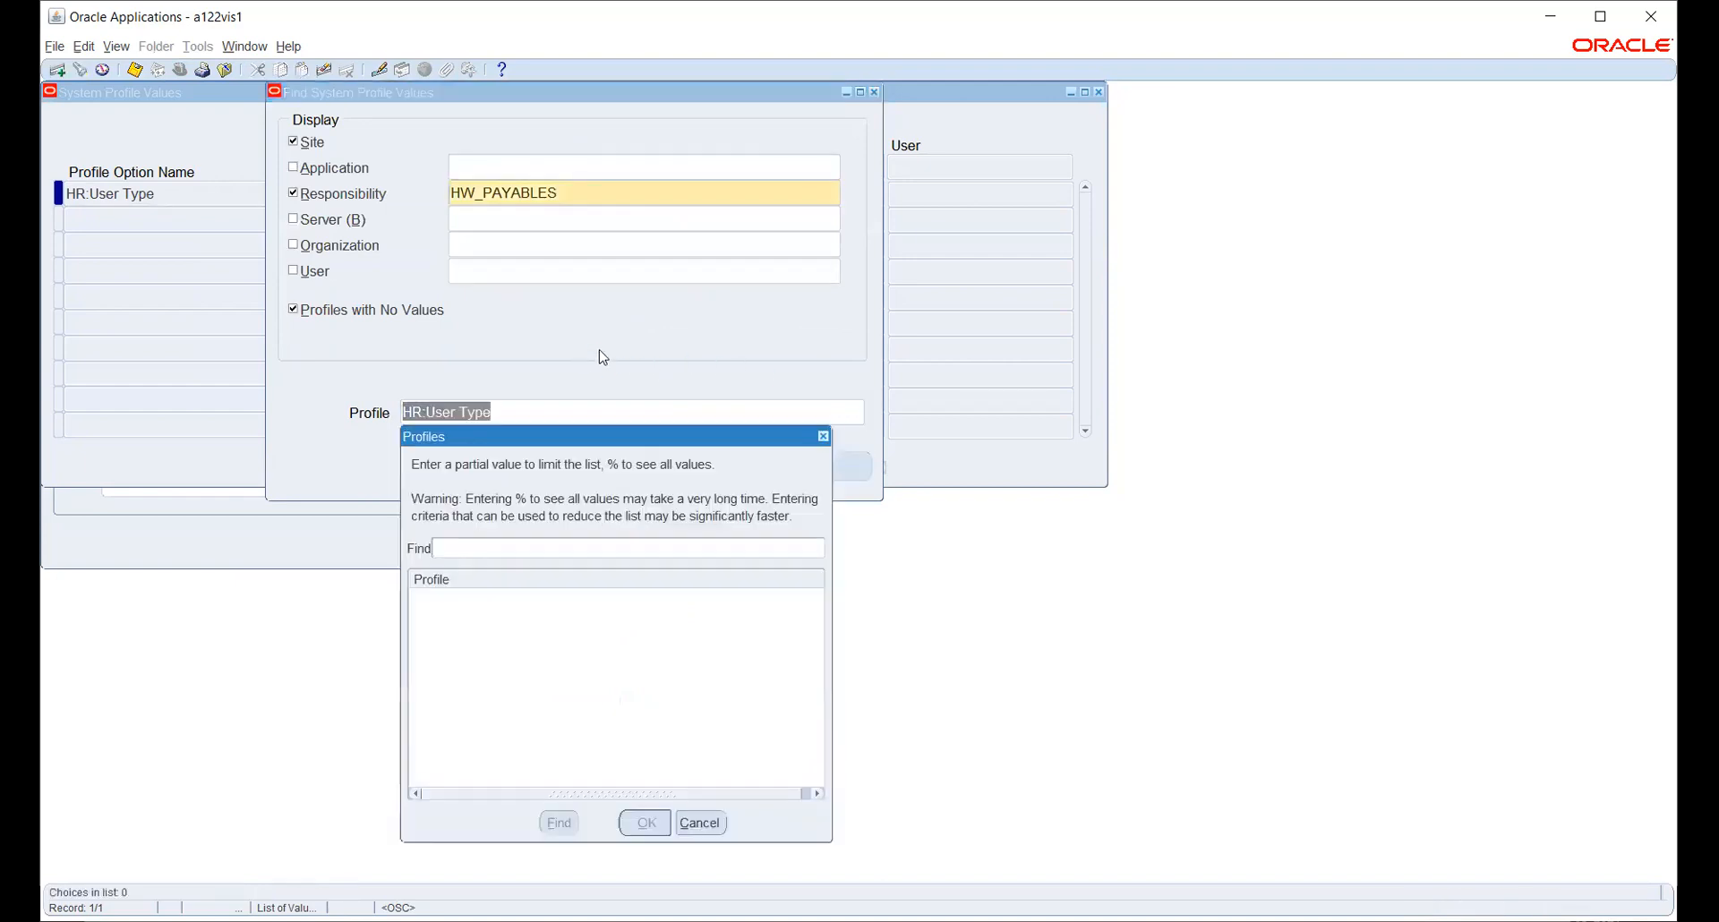
{"action": "type", "text": "%GL%LED%NA%"}
{"action": "key", "text": "Return"}
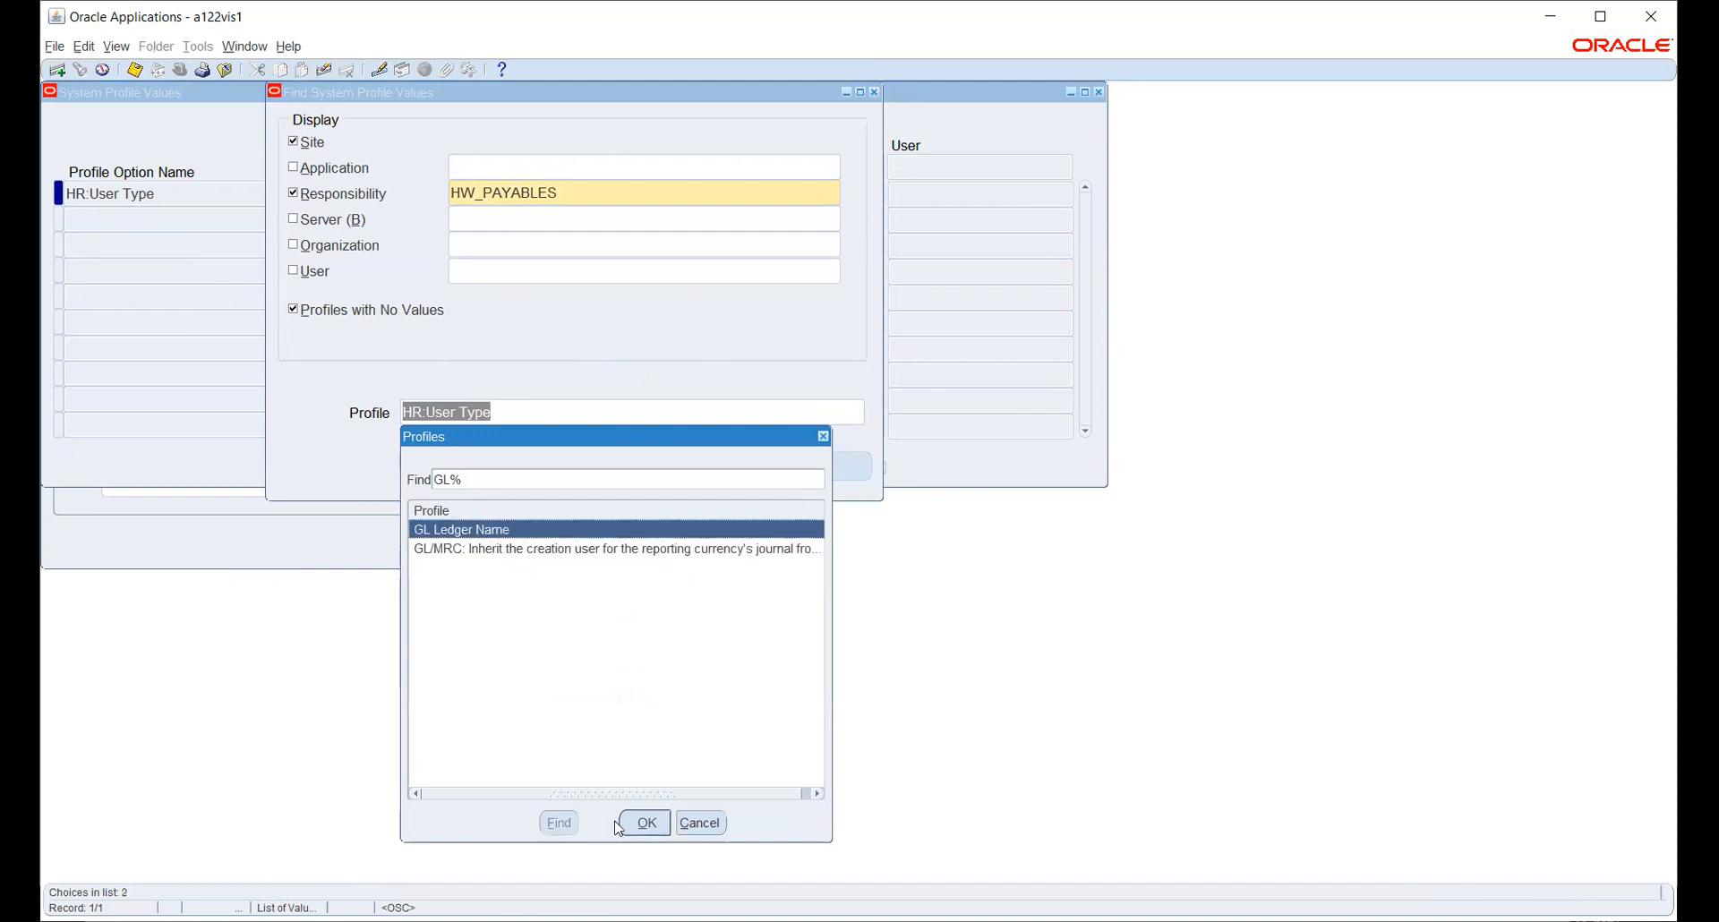
{"action": "left_click", "coordinate": [645, 822]}
{"action": "left_click", "coordinate": [655, 466]}
{"action": "left_click", "coordinate": [751, 191]}
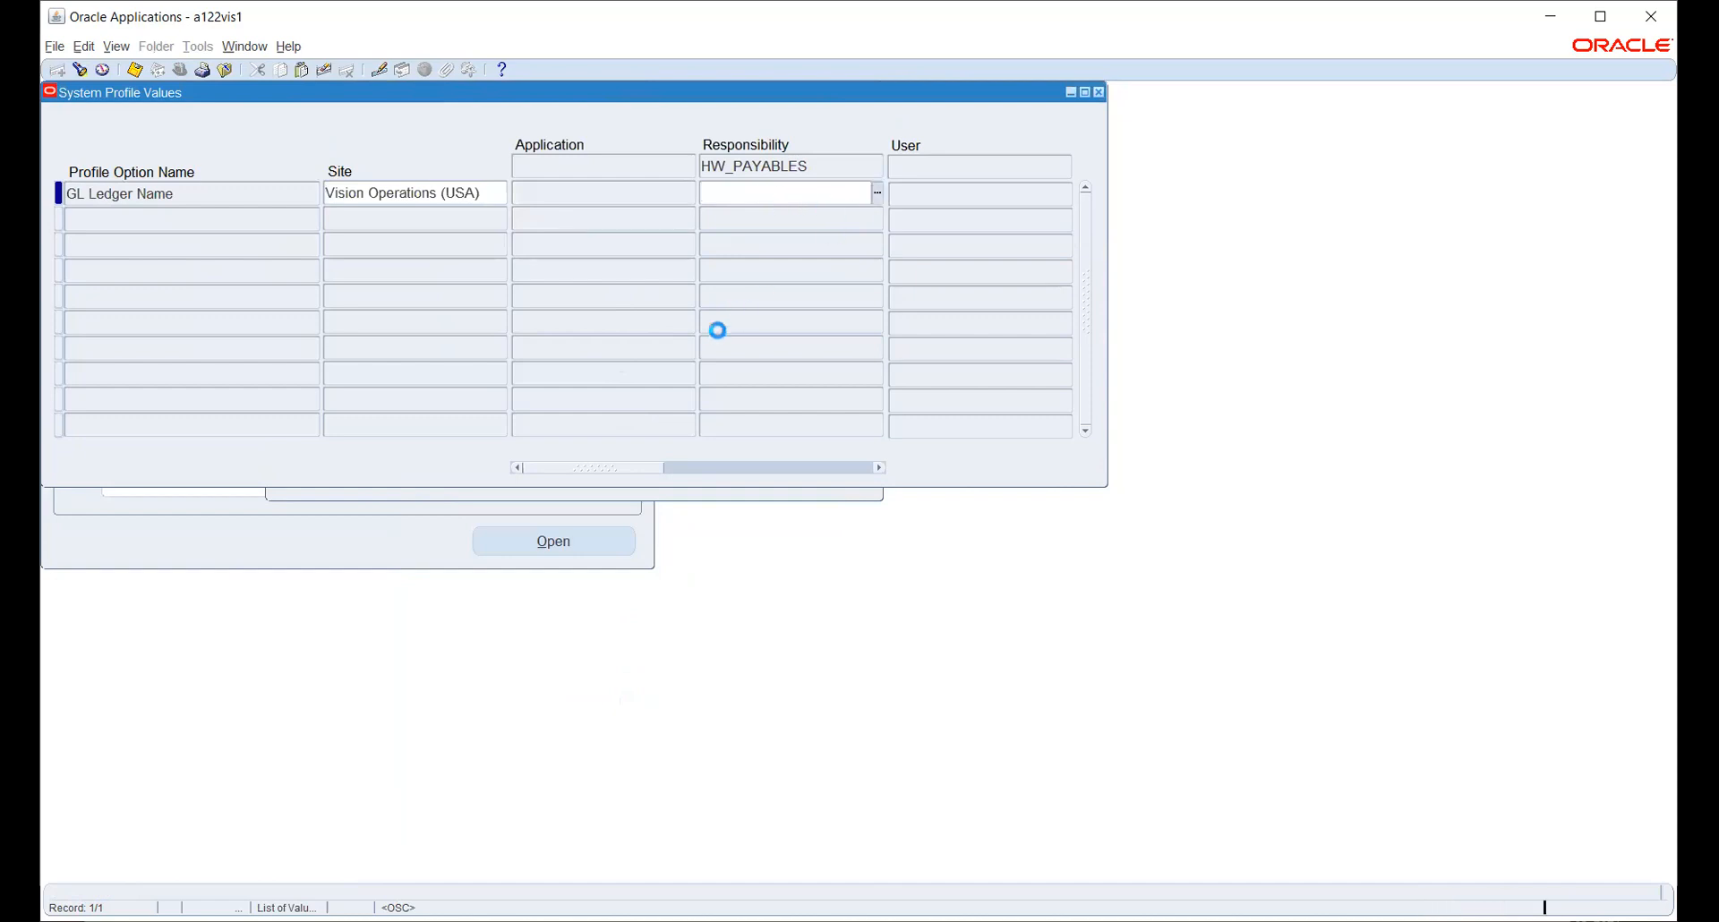
{"action": "type", "text": "hw"}
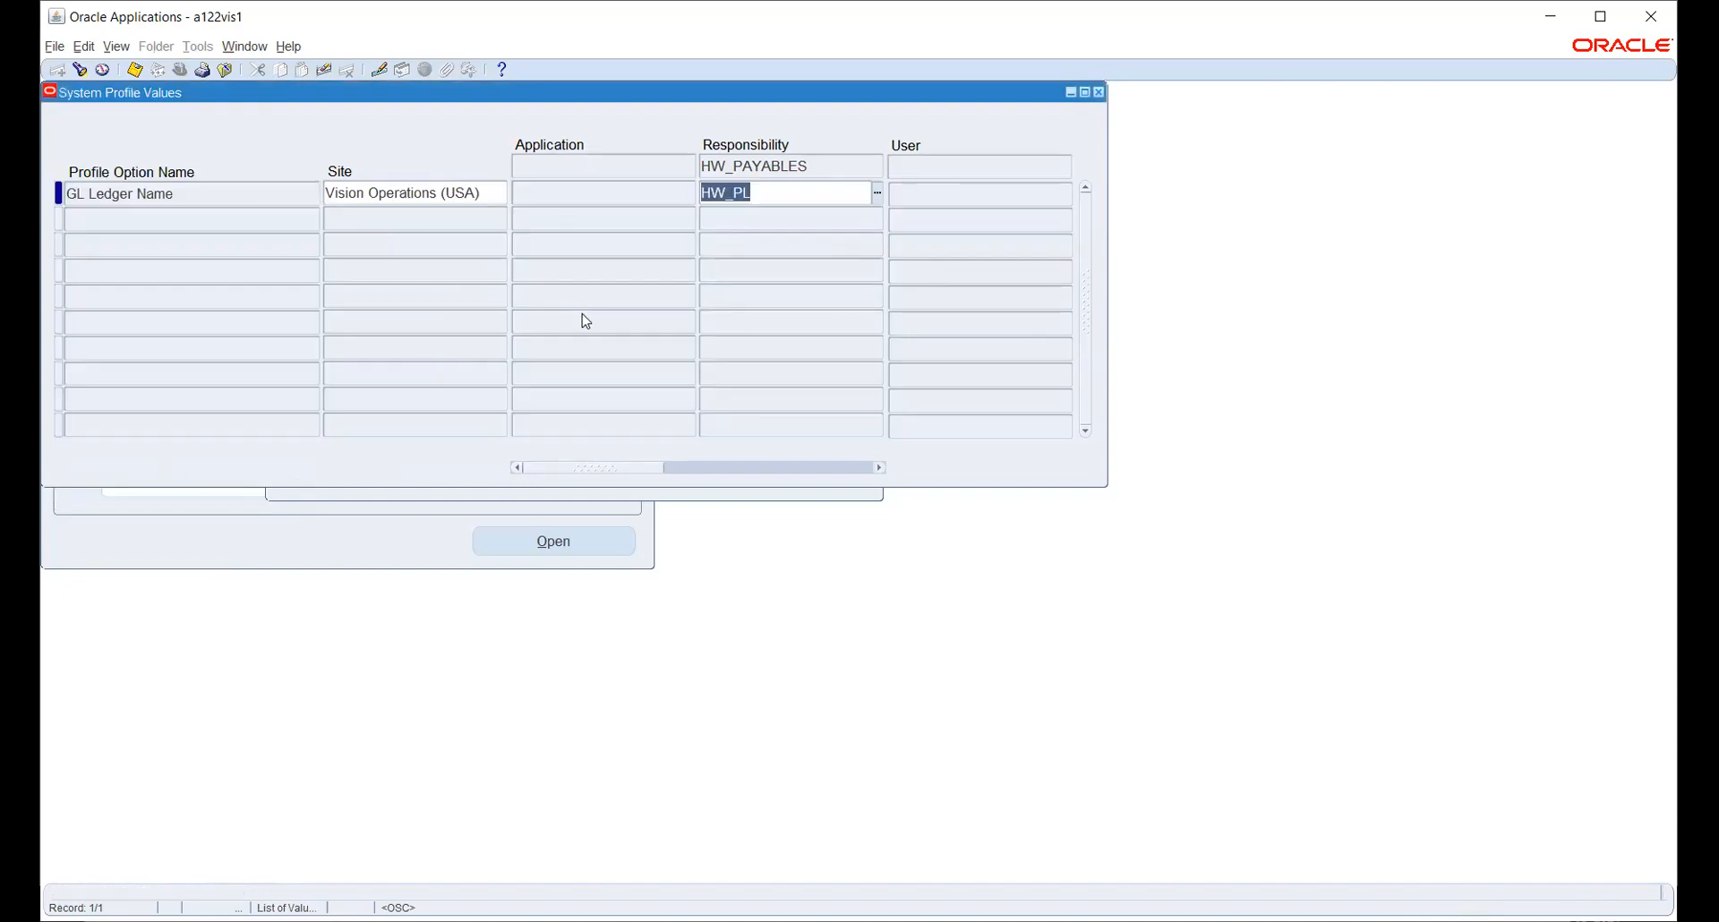
{"action": "key", "text": "ctrl+s"}
{"action": "left_click", "coordinate": [697, 498]}
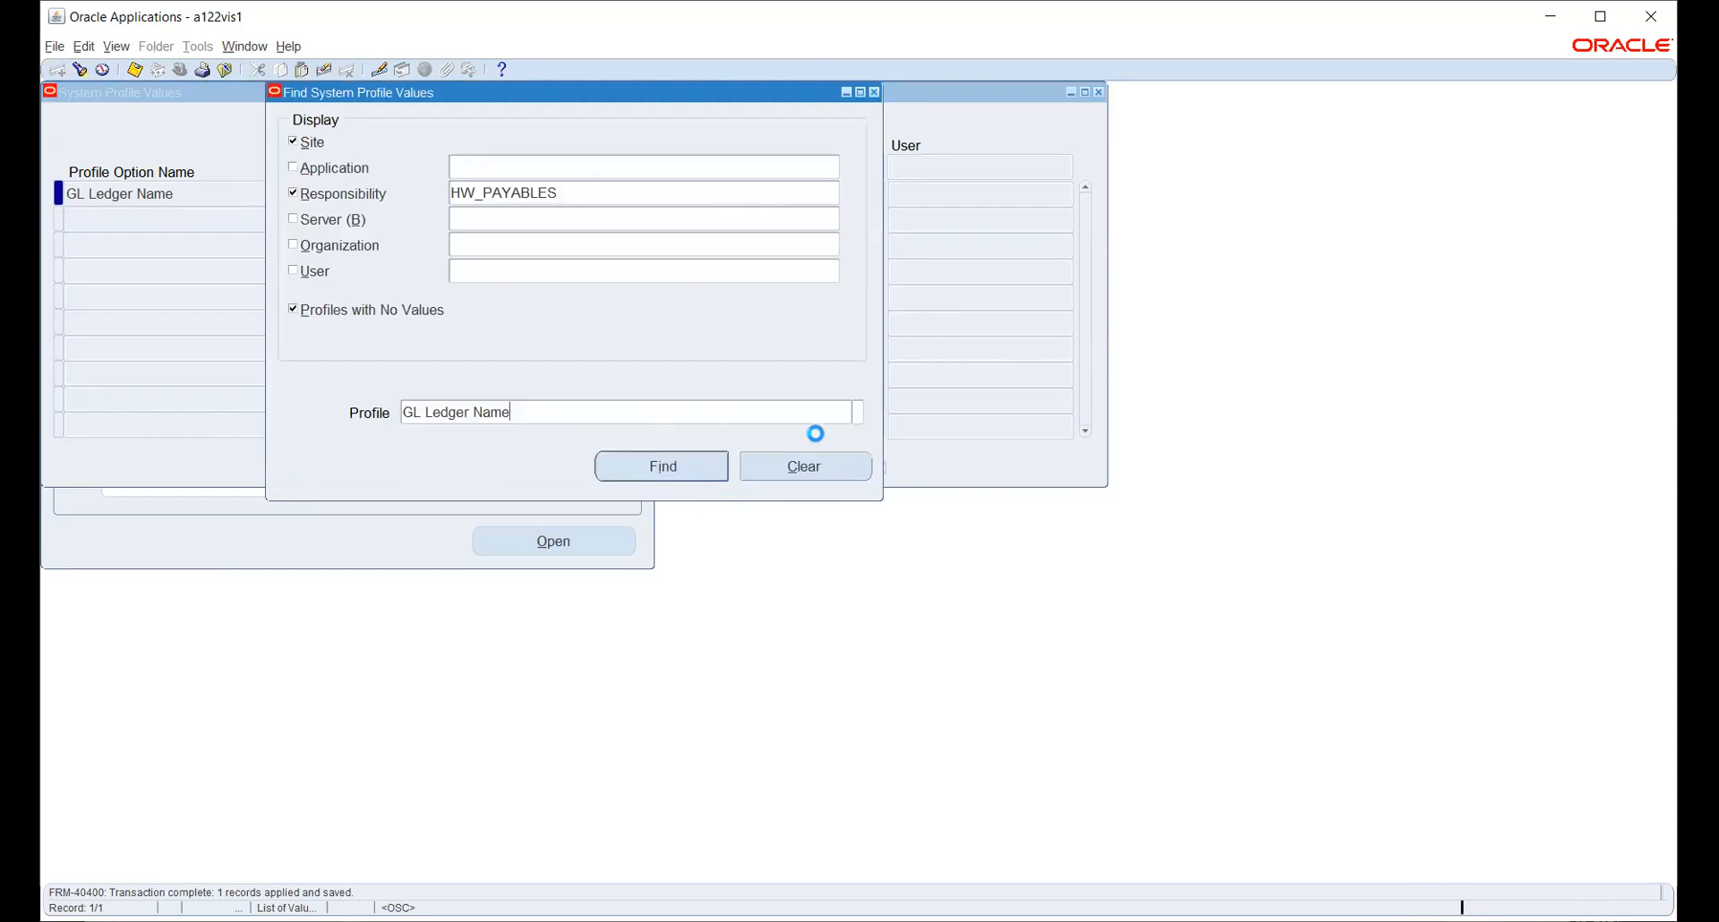
- Look up GL: Data Access Set for HW_PAYABLES, showing HW_PL, and save
{"action": "left_click", "coordinate": [855, 413]}
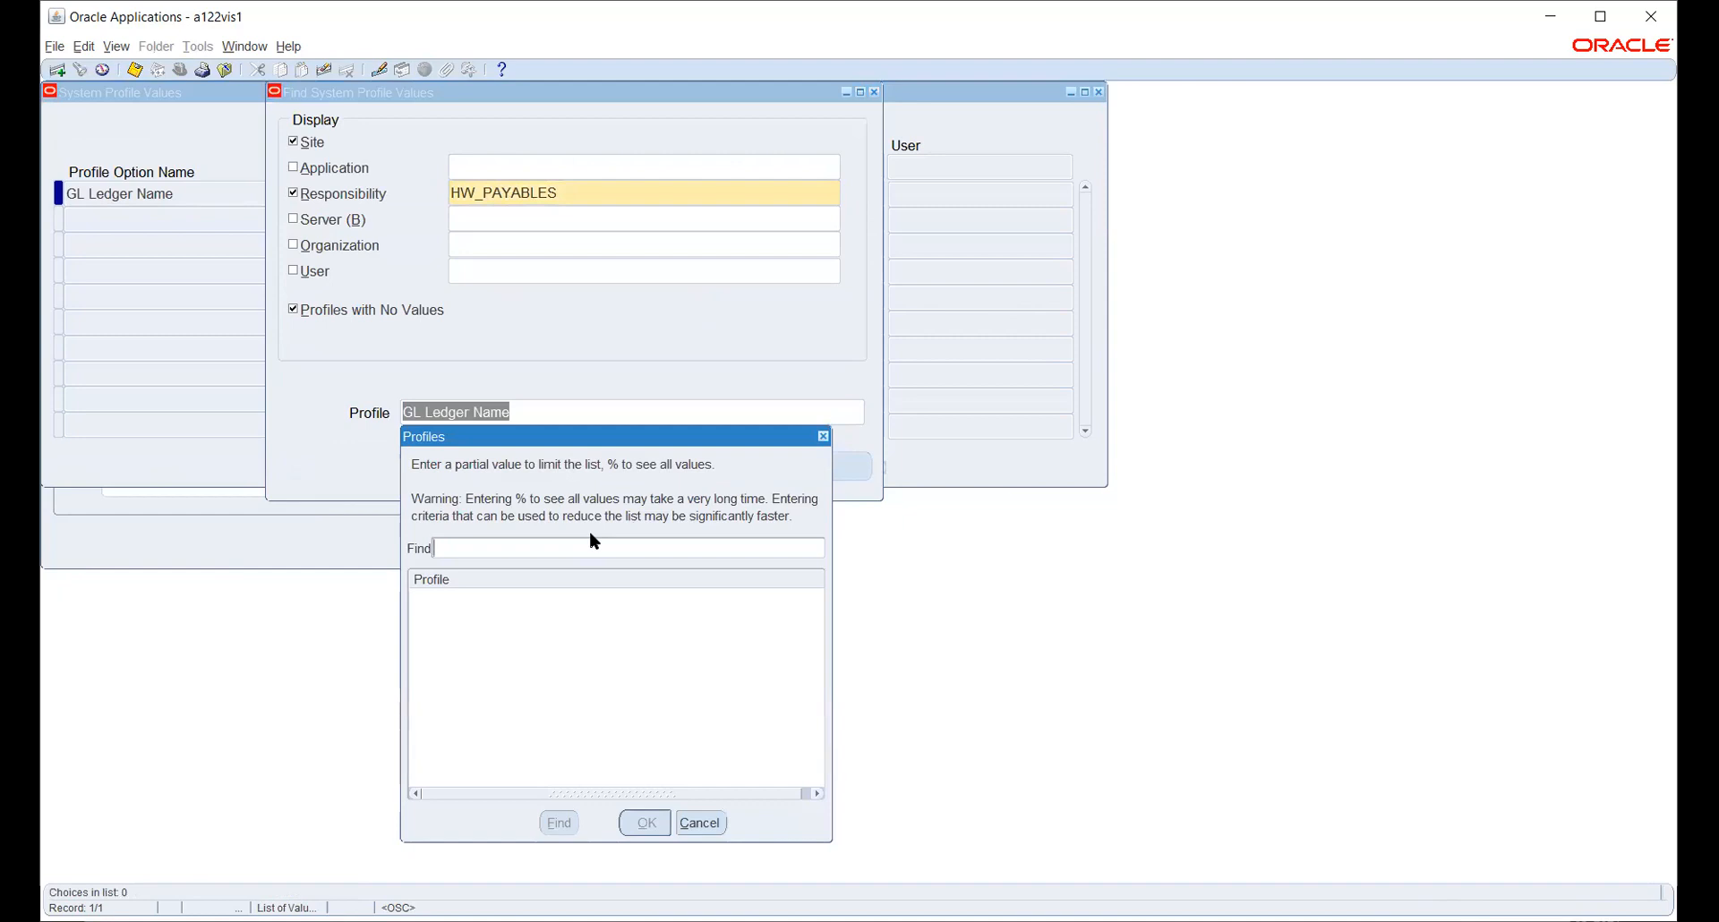
{"action": "type", "text": "%GL%DATA%"}
{"action": "key", "text": "Return"}
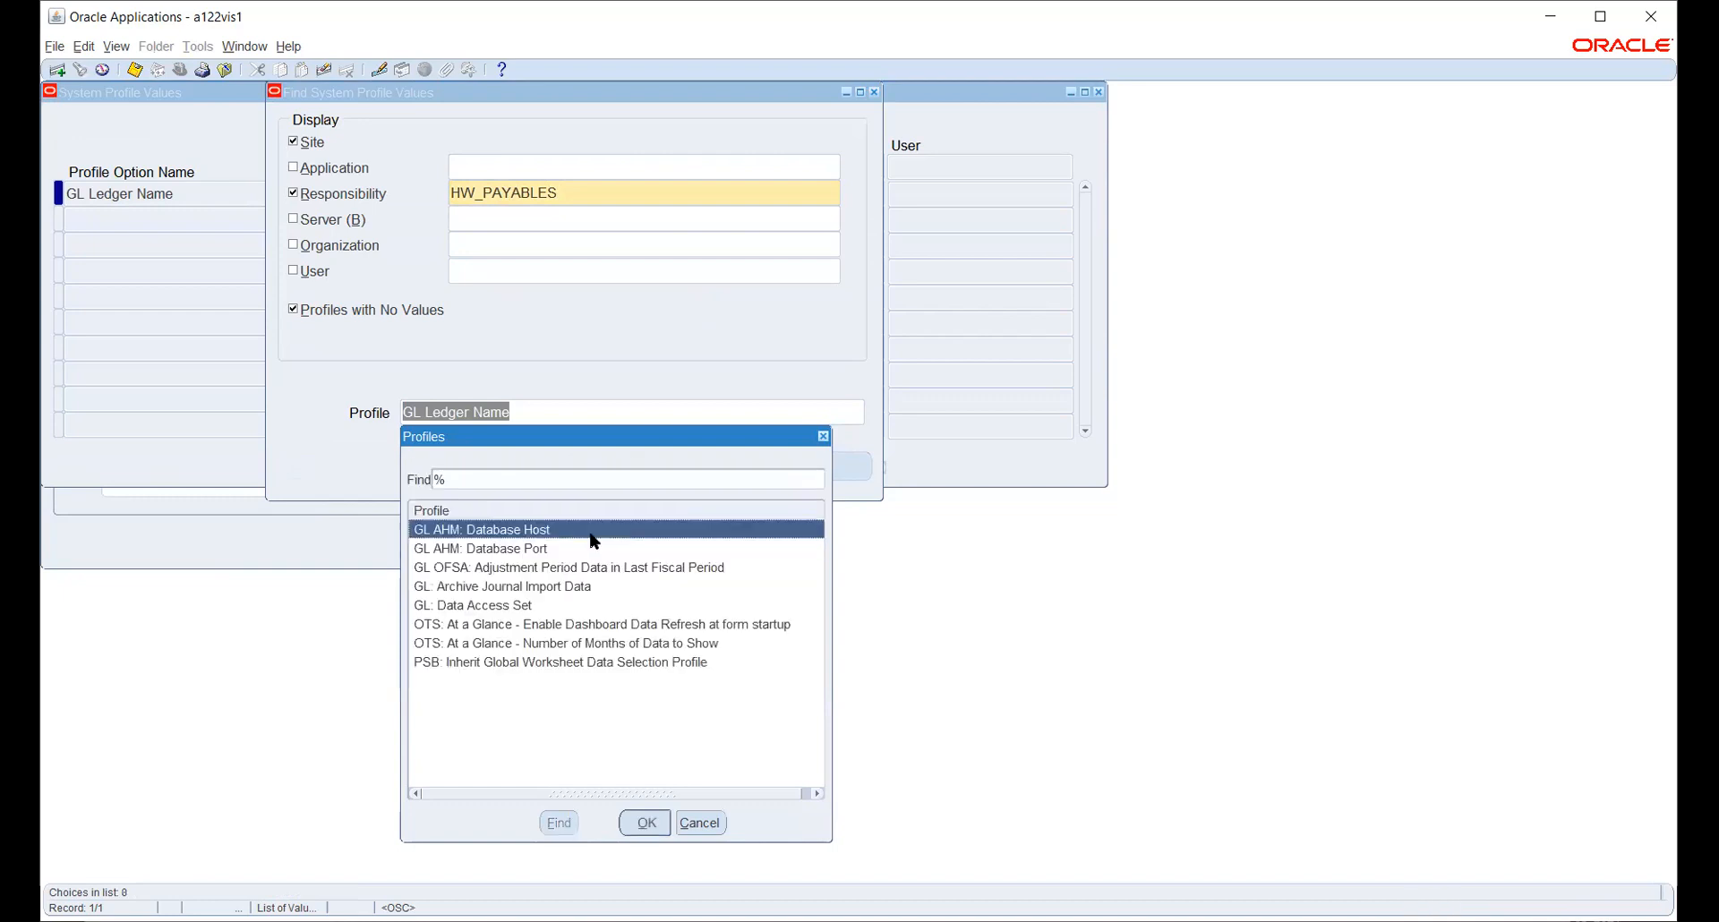
{"action": "left_click", "coordinate": [525, 607]}
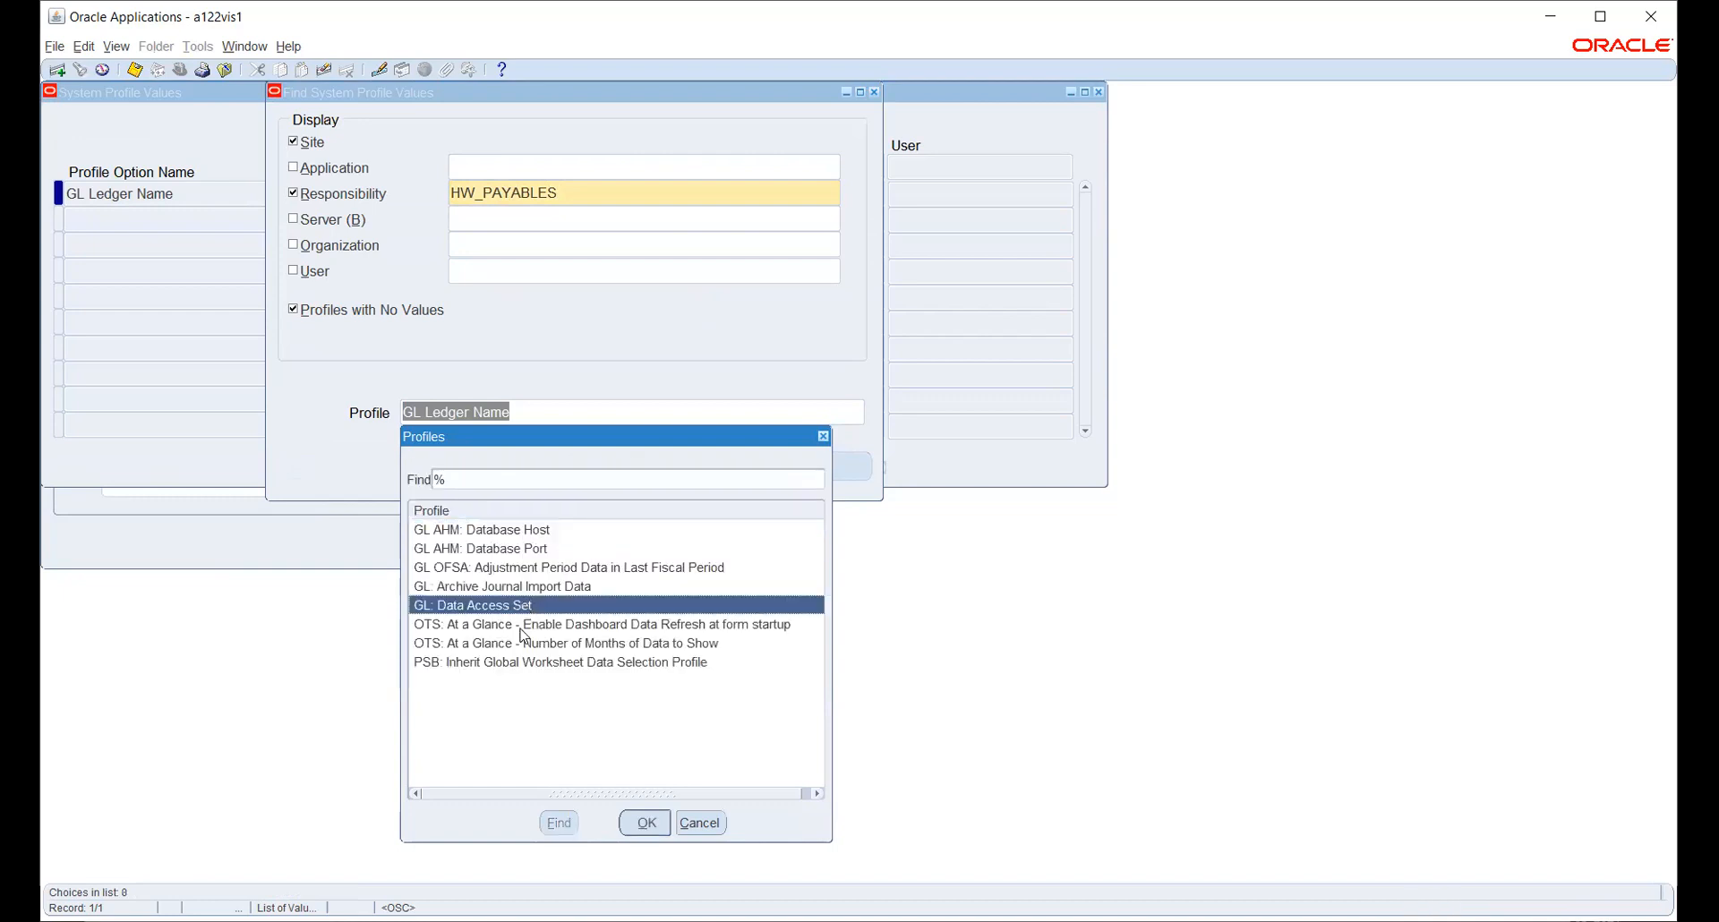
{"action": "left_click", "coordinate": [646, 824]}
{"action": "left_click", "coordinate": [642, 466]}
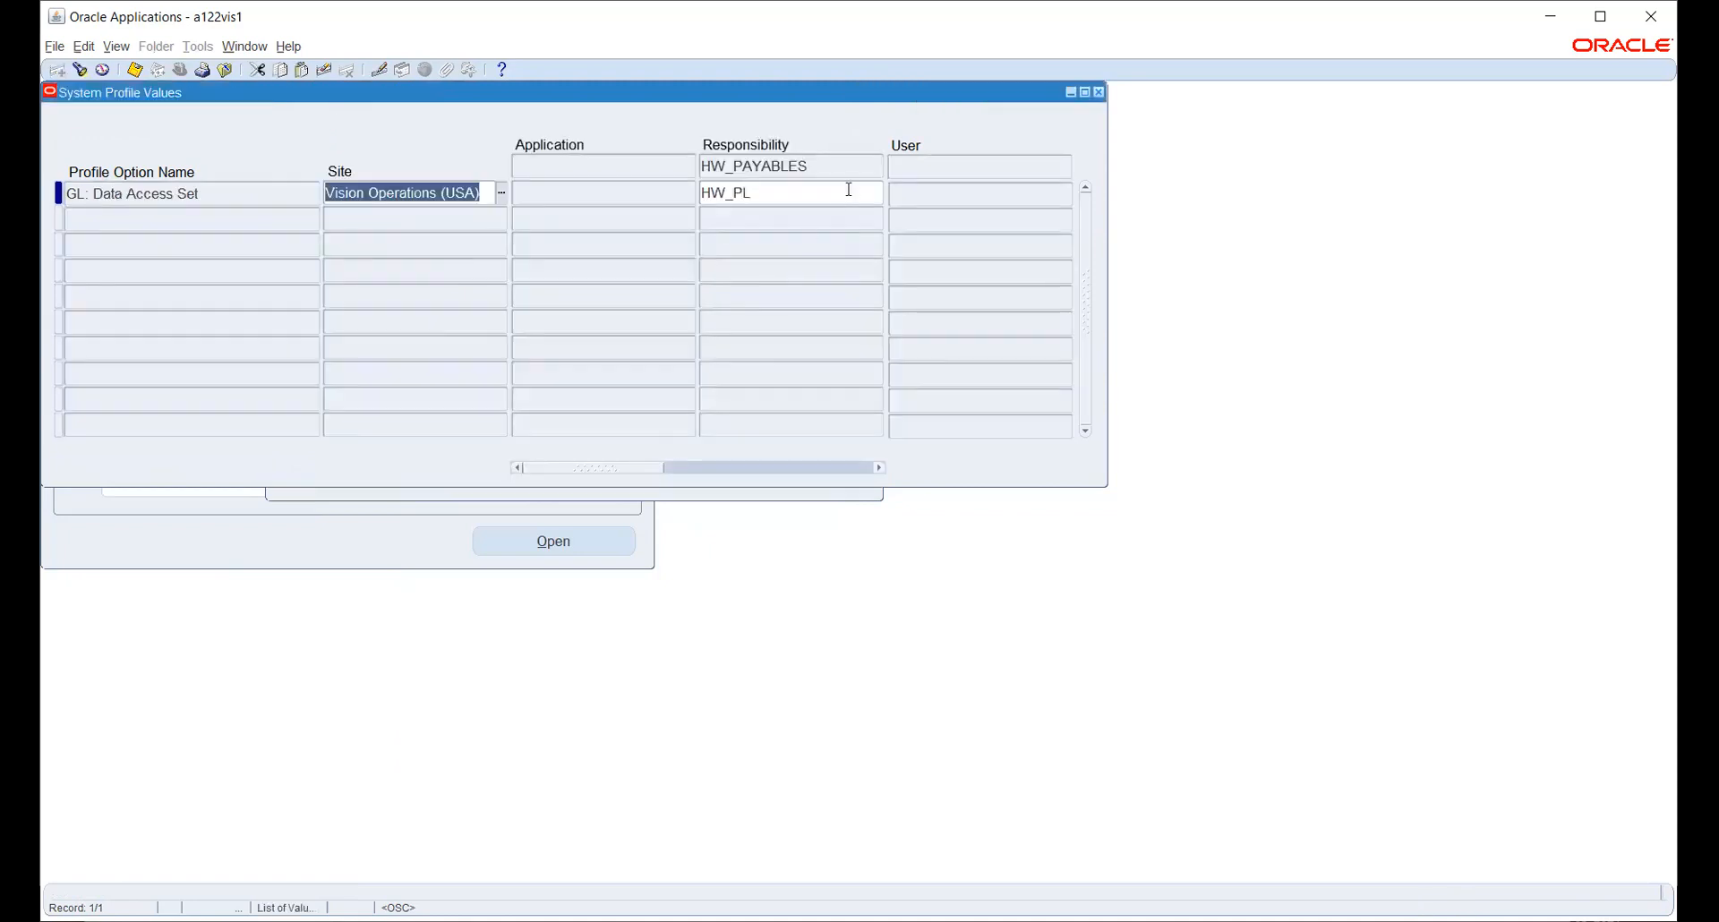
{"action": "key", "text": "ctrl+s"}
- Search profiles for %OPER%UNIT and select MO: Operating Unit
{"action": "left_click", "coordinate": [737, 492]}
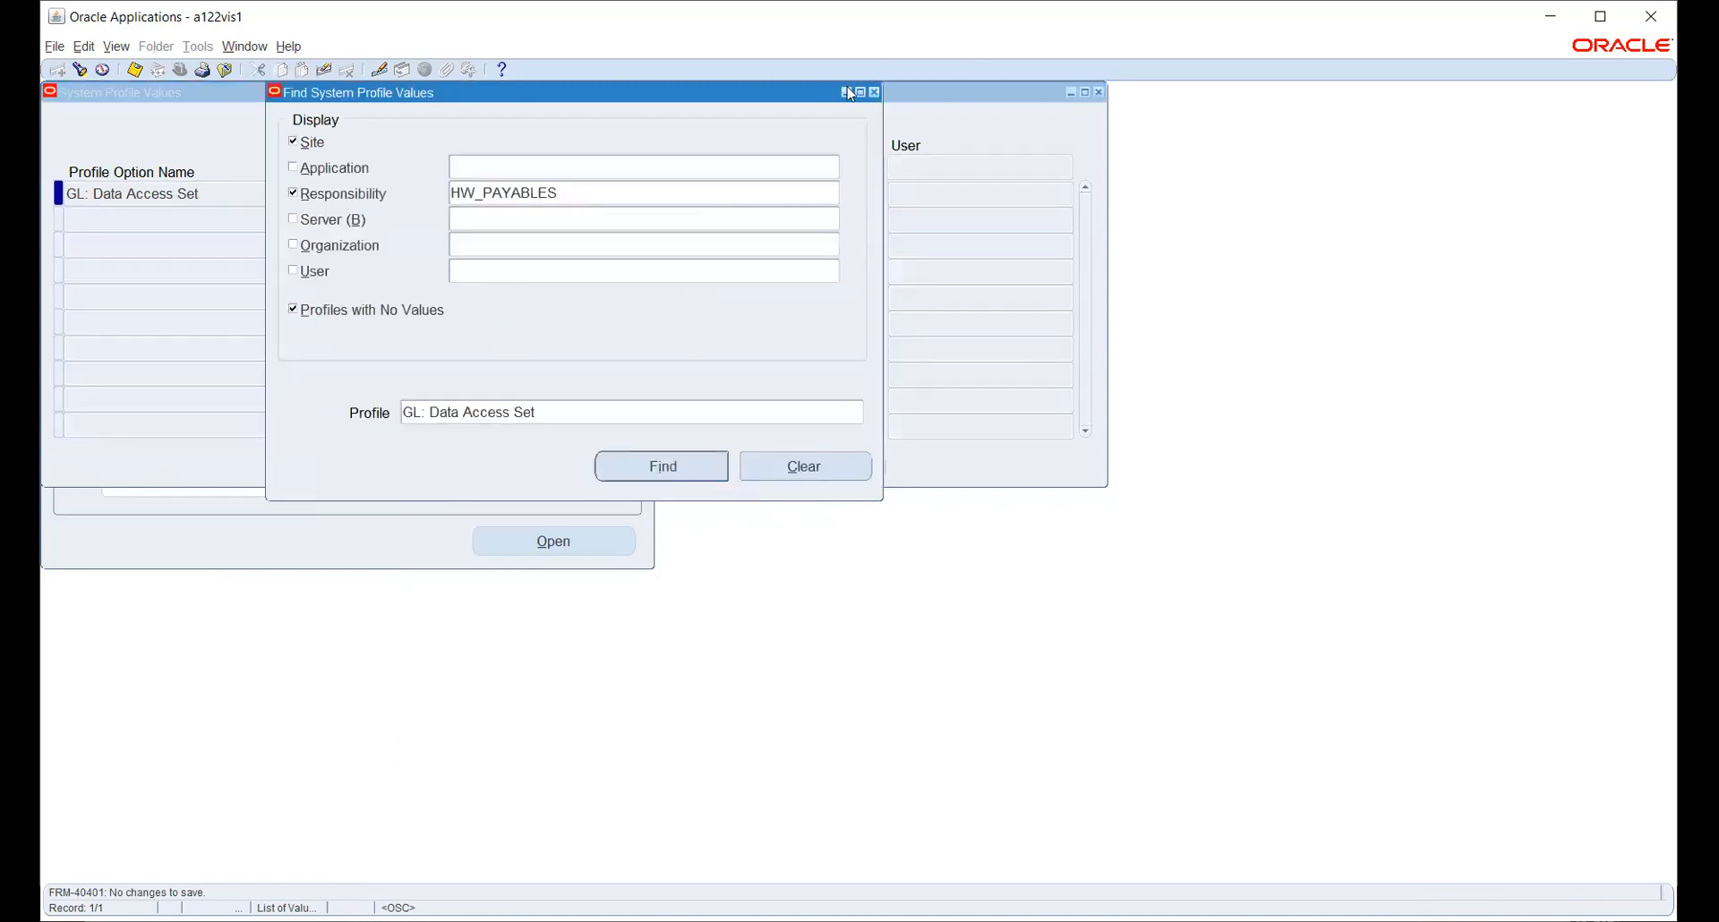
{"action": "left_click", "coordinate": [805, 410]}
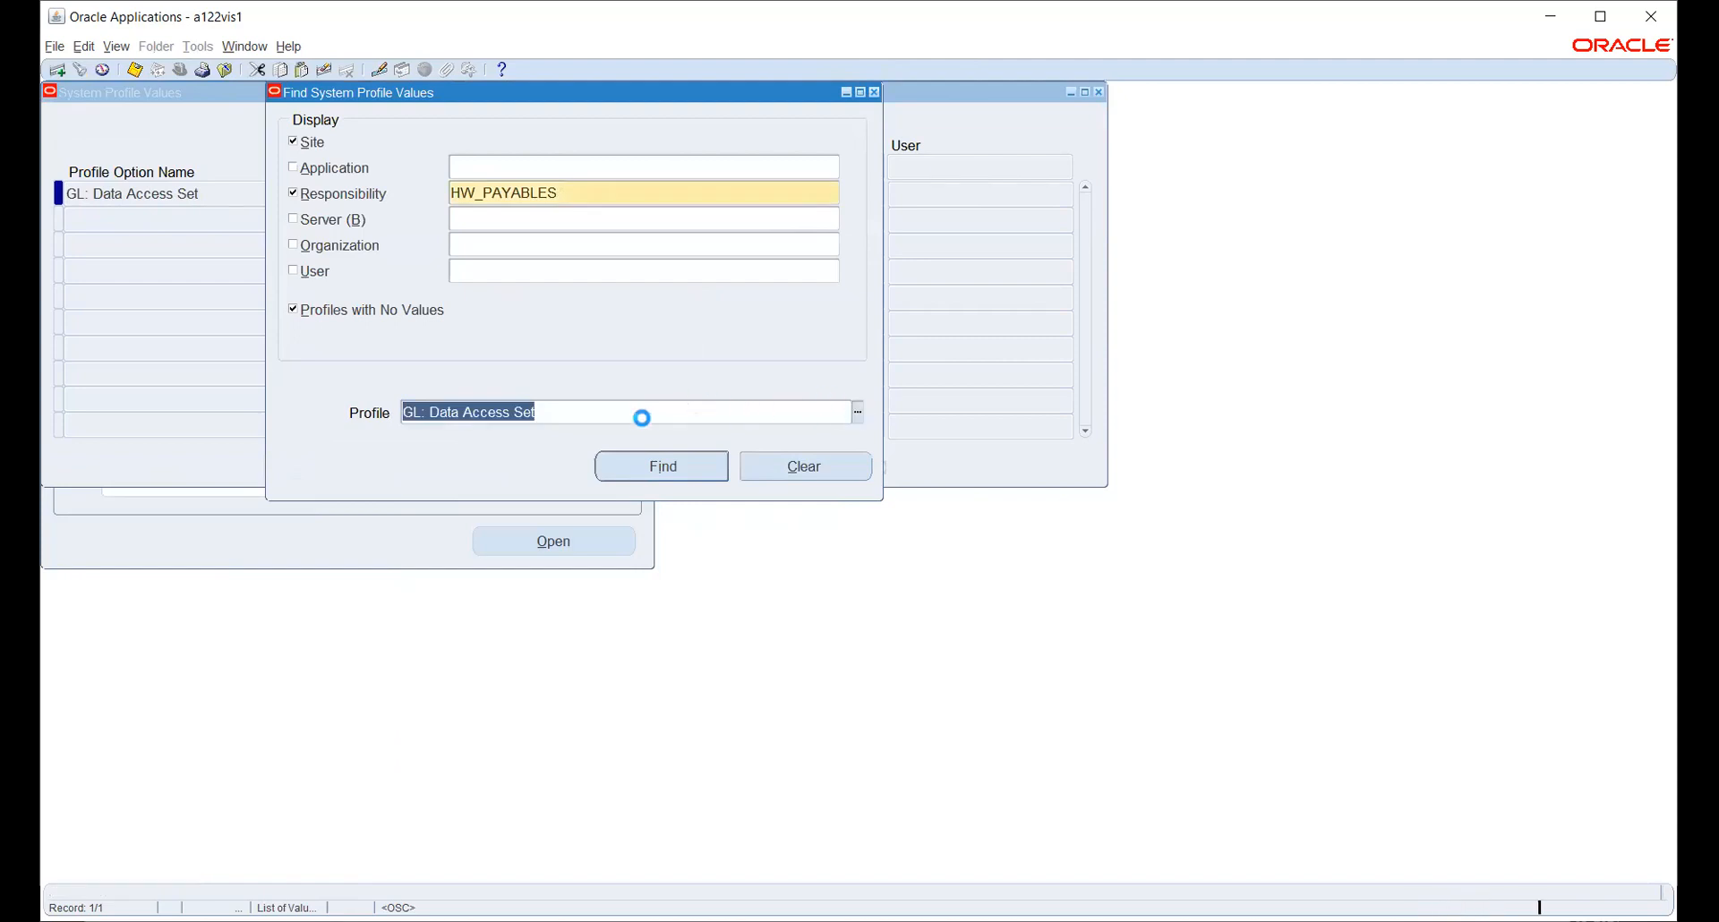
{"action": "key", "text": "ctrl+l"}
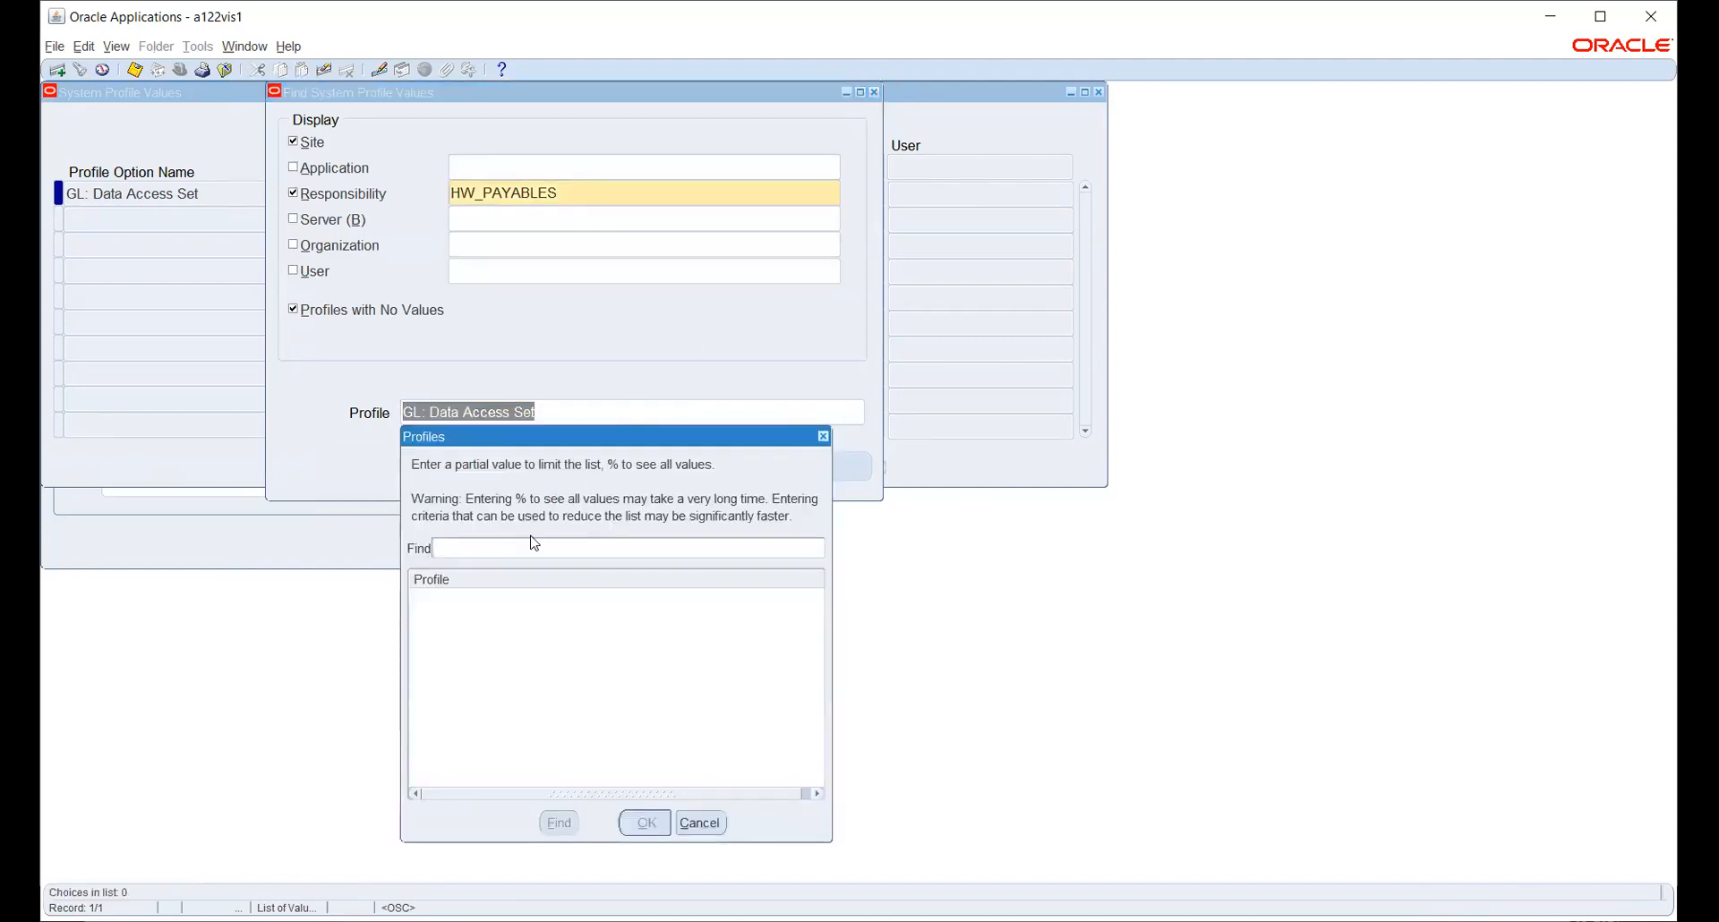
{"action": "type", "text": "%OPER%UNIT"}
{"action": "key", "text": "Return"}
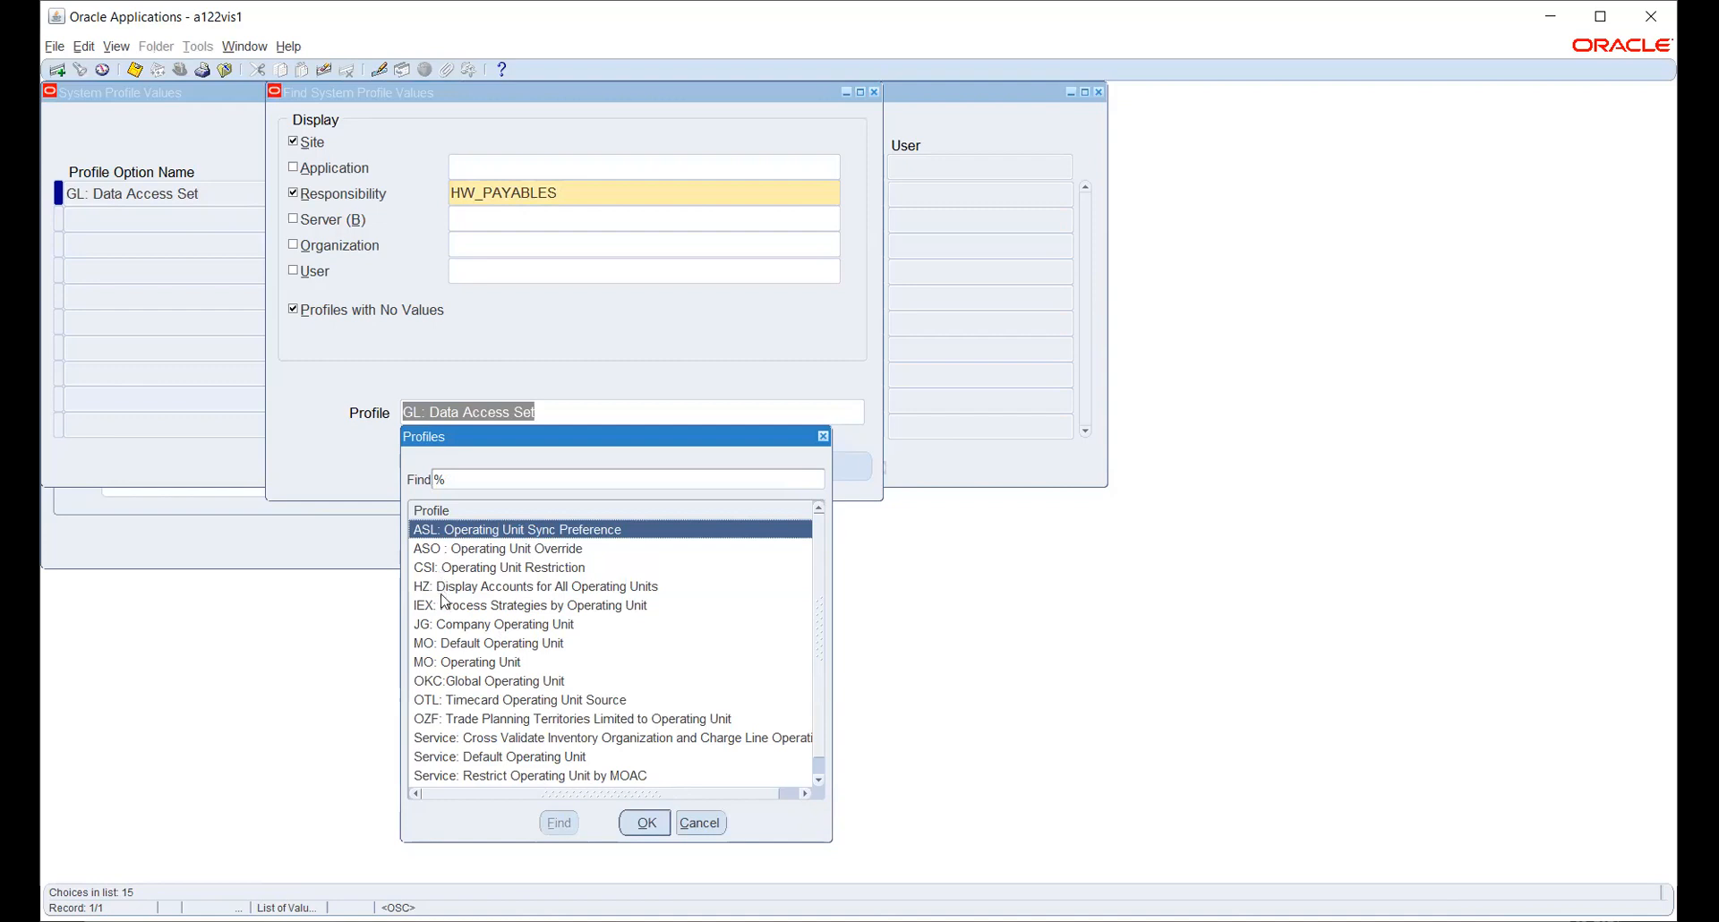
{"action": "scroll", "coordinate": [445, 601], "scroll_direction": "down", "scroll_amount": 1}
{"action": "scroll", "coordinate": [445, 602], "scroll_direction": "up", "scroll_amount": 1}
{"action": "left_click", "coordinate": [467, 662]}
{"action": "left_click", "coordinate": [647, 822]}
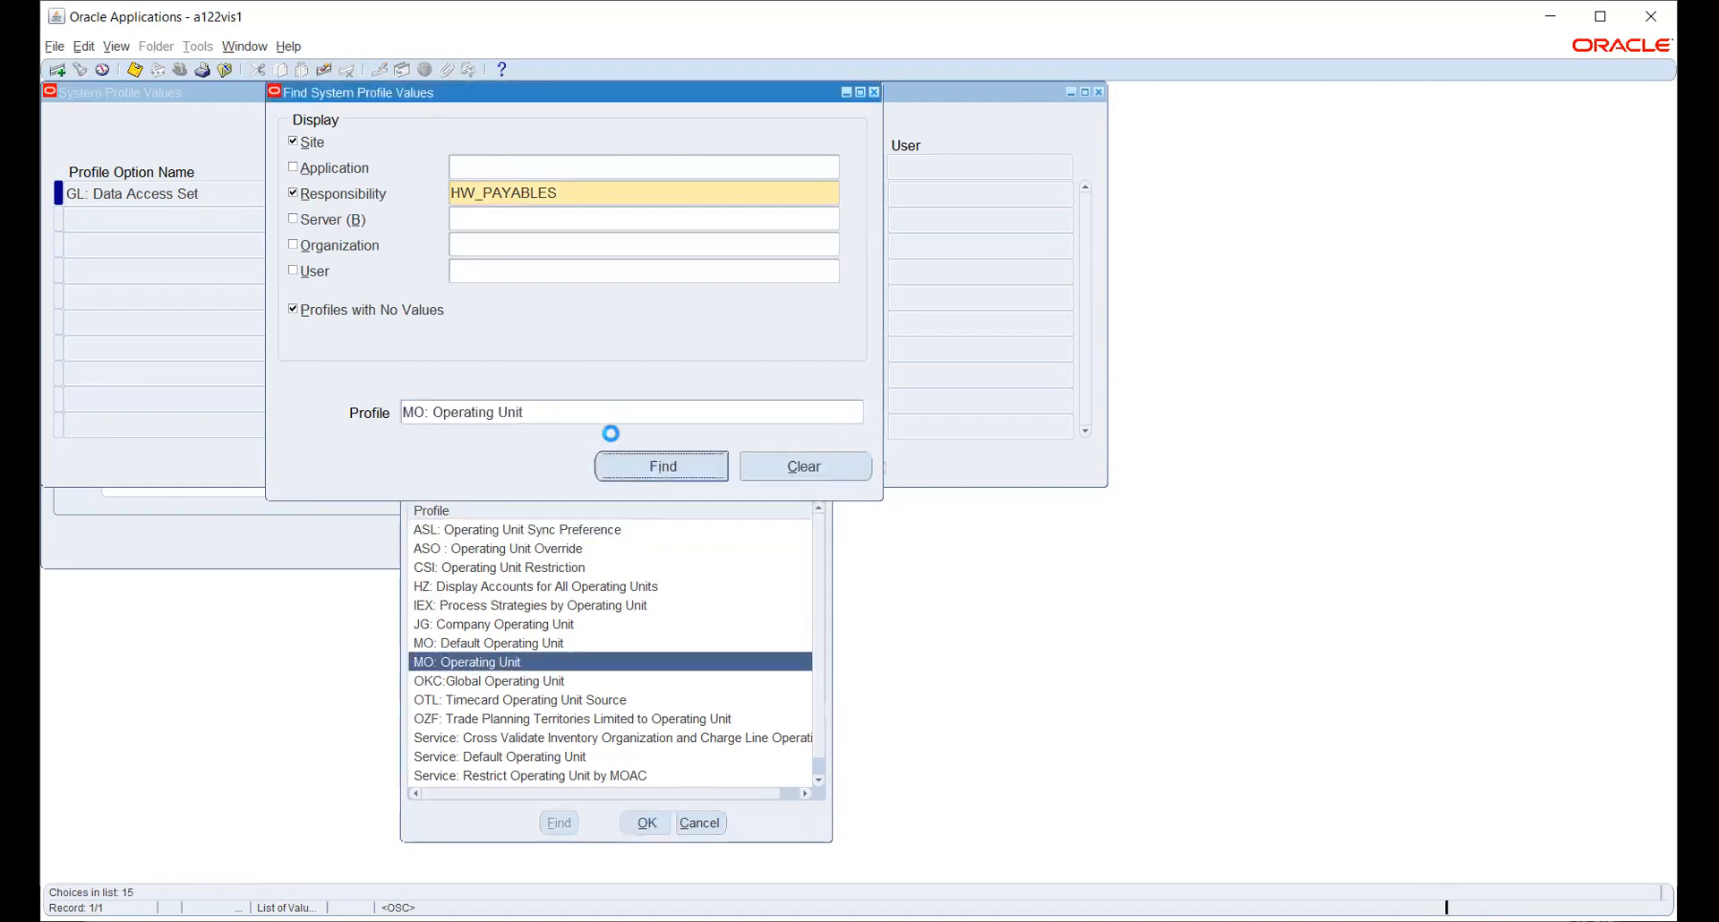
- Set MO: Operating Unit to the HW operating unit for HW_PAYABLES and save
{"action": "left_click", "coordinate": [643, 462]}
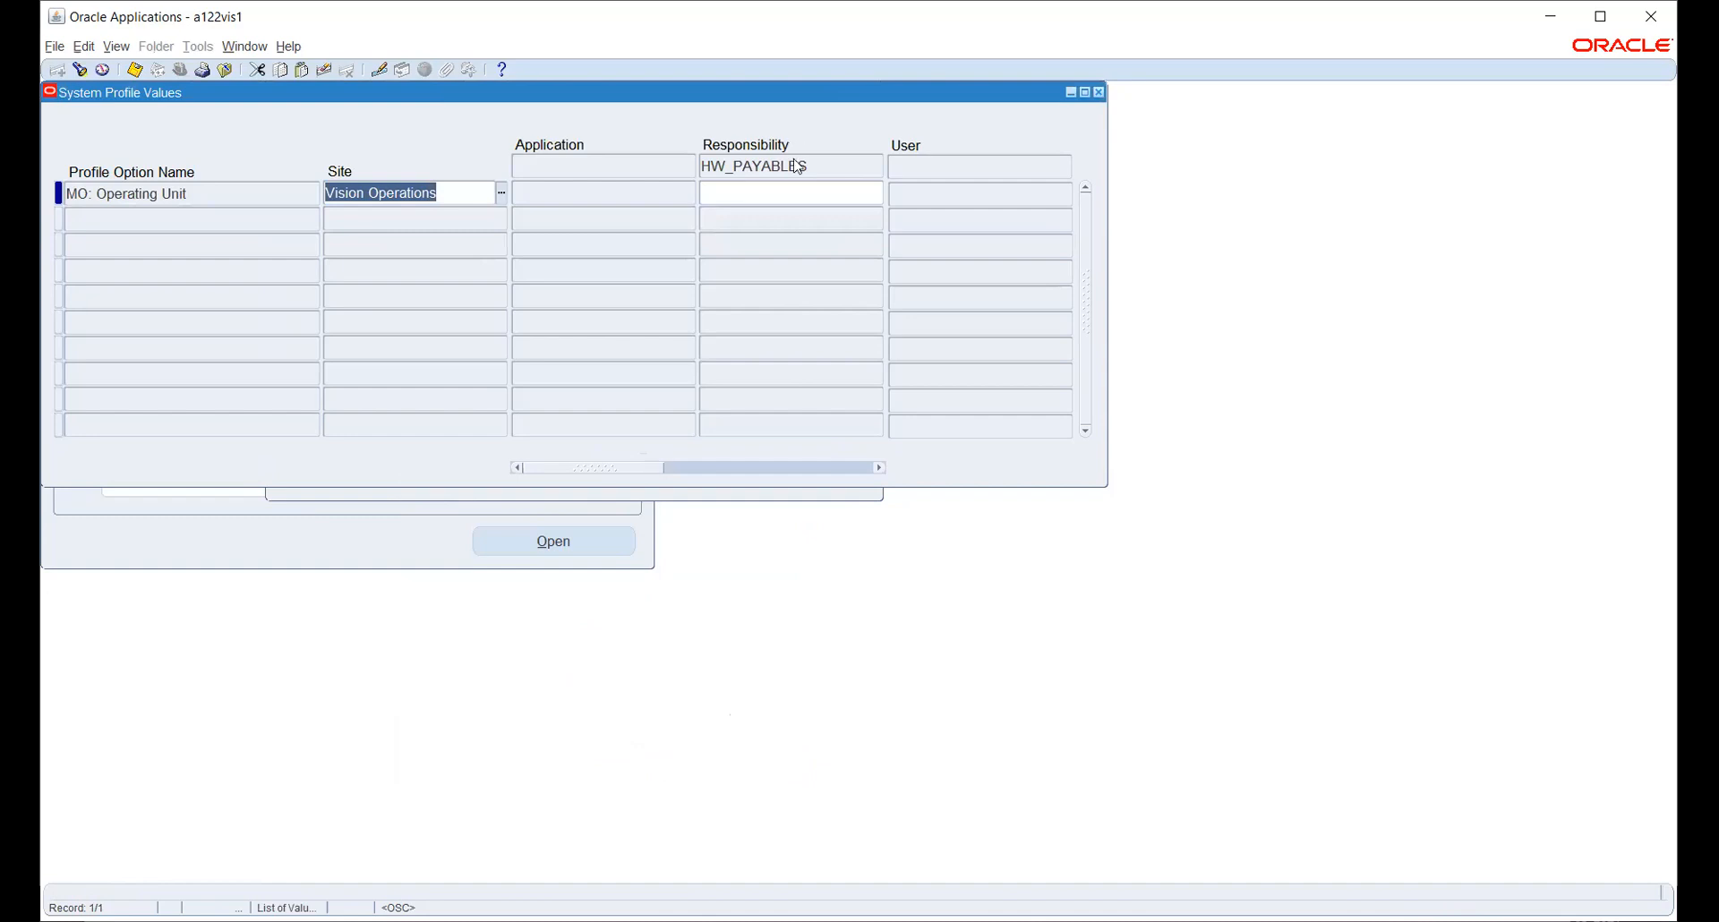
{"action": "left_click", "coordinate": [769, 193]}
{"action": "left_click", "coordinate": [877, 192]}
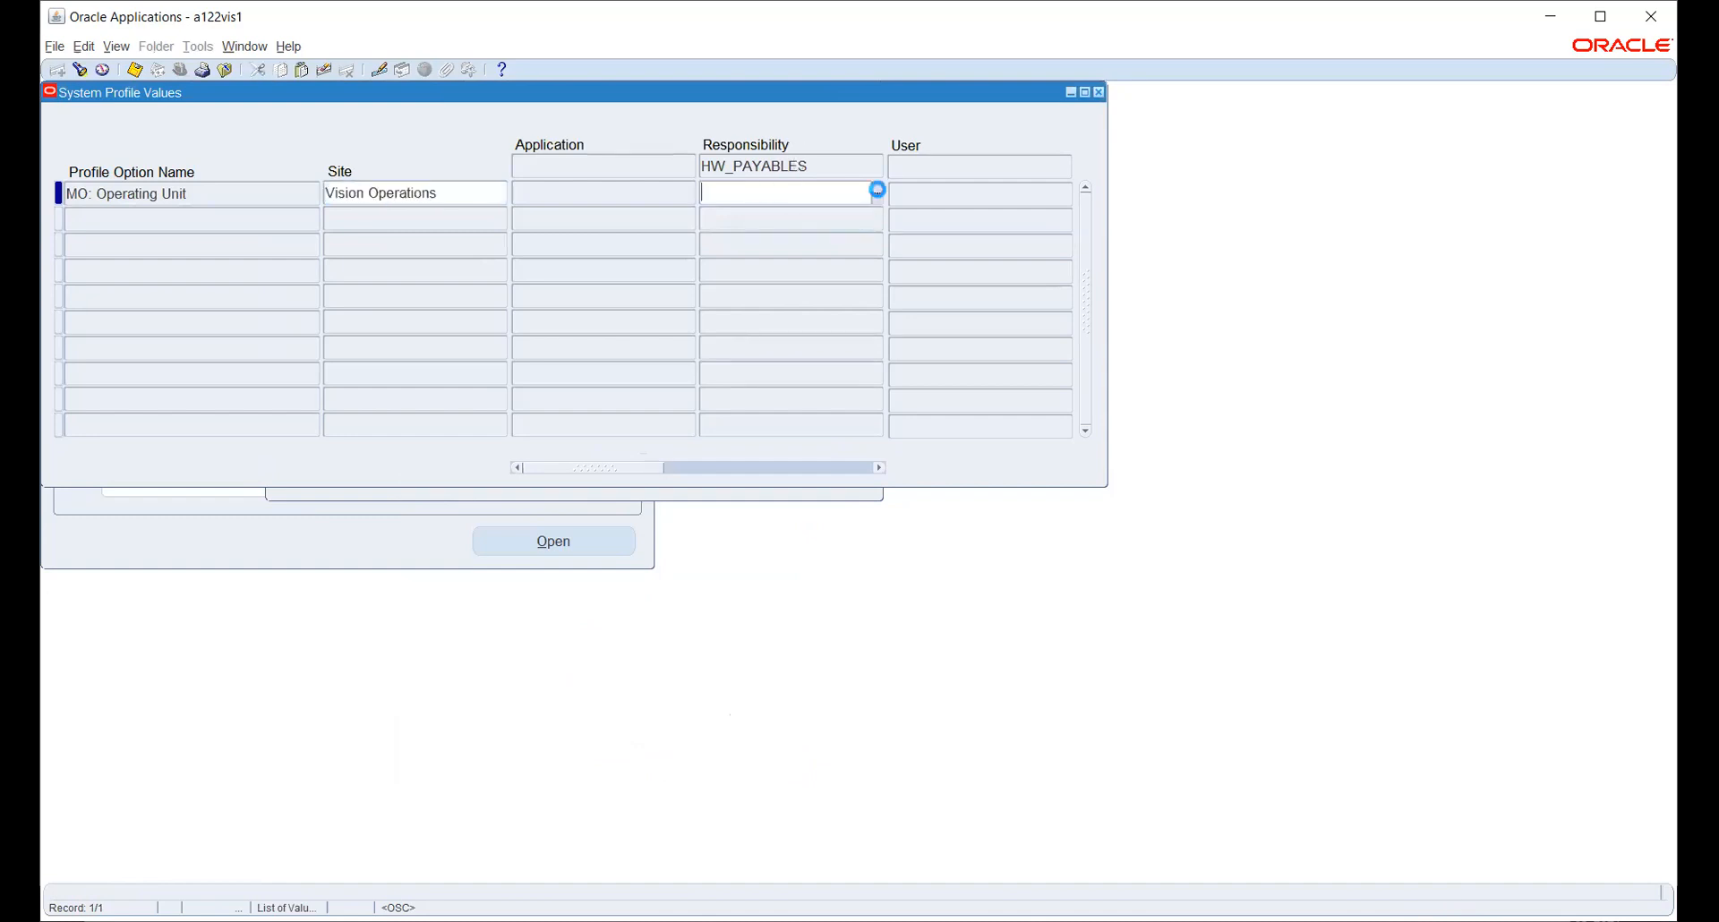
{"action": "type", "text": "h"}
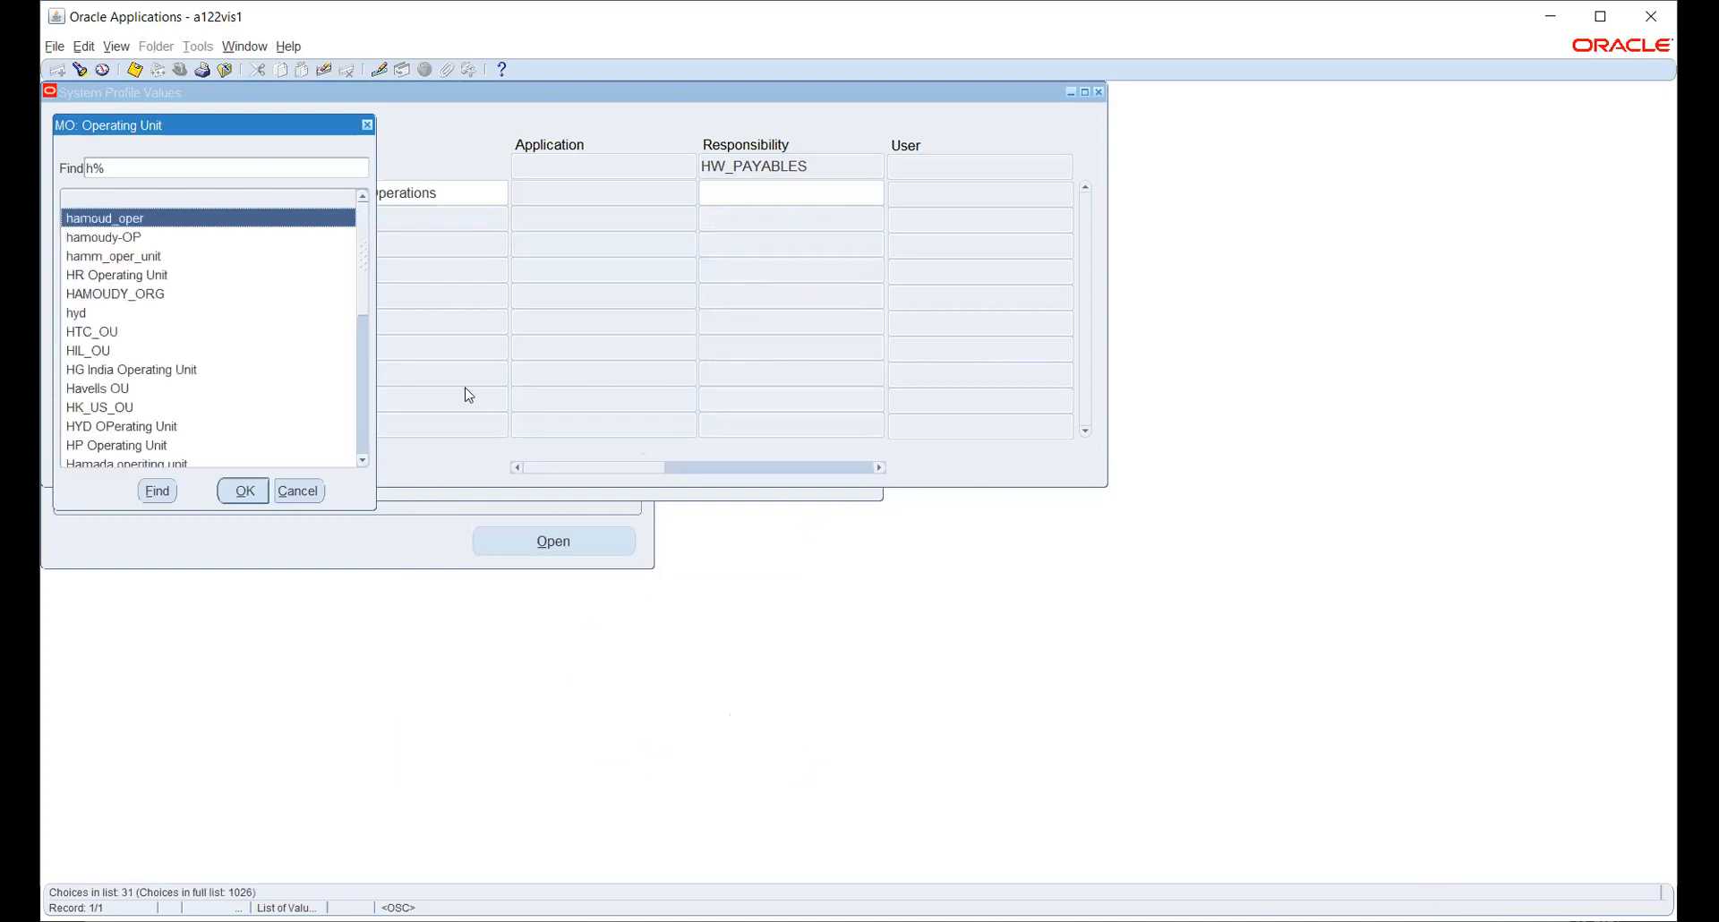
{"action": "type", "text": "w"}
{"action": "key", "text": "Down"}
{"action": "key", "text": "Return"}
{"action": "key", "text": "ctrl+s"}
{"action": "key", "text": "F4"}
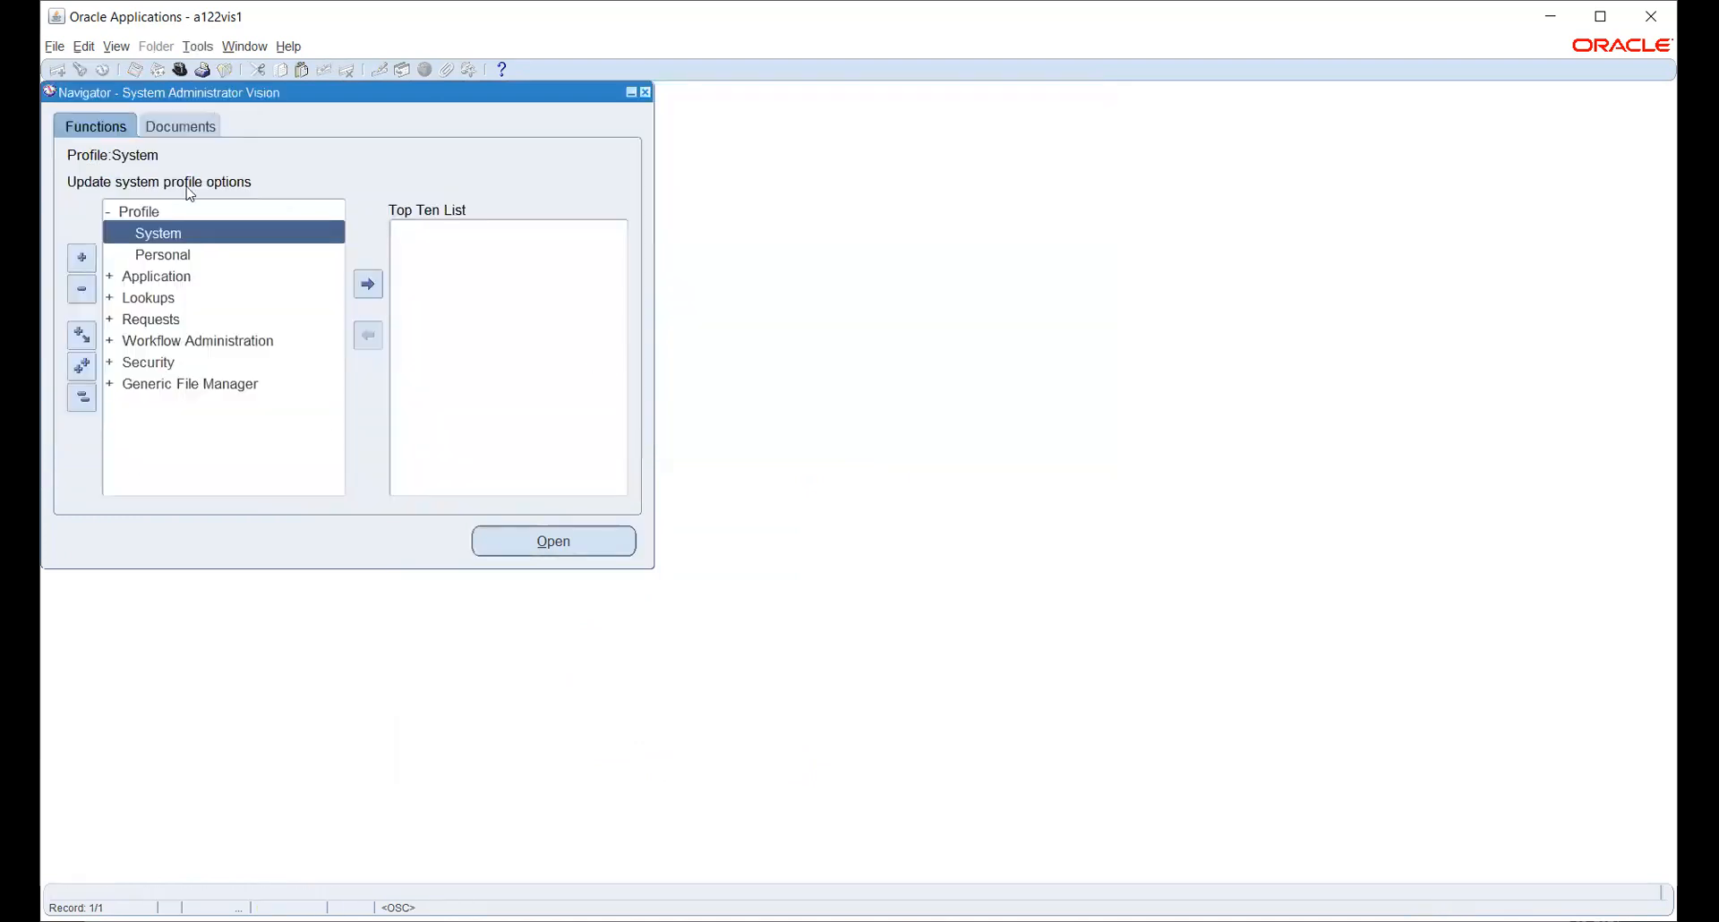
{"action": "left_click", "coordinate": [183, 80]}
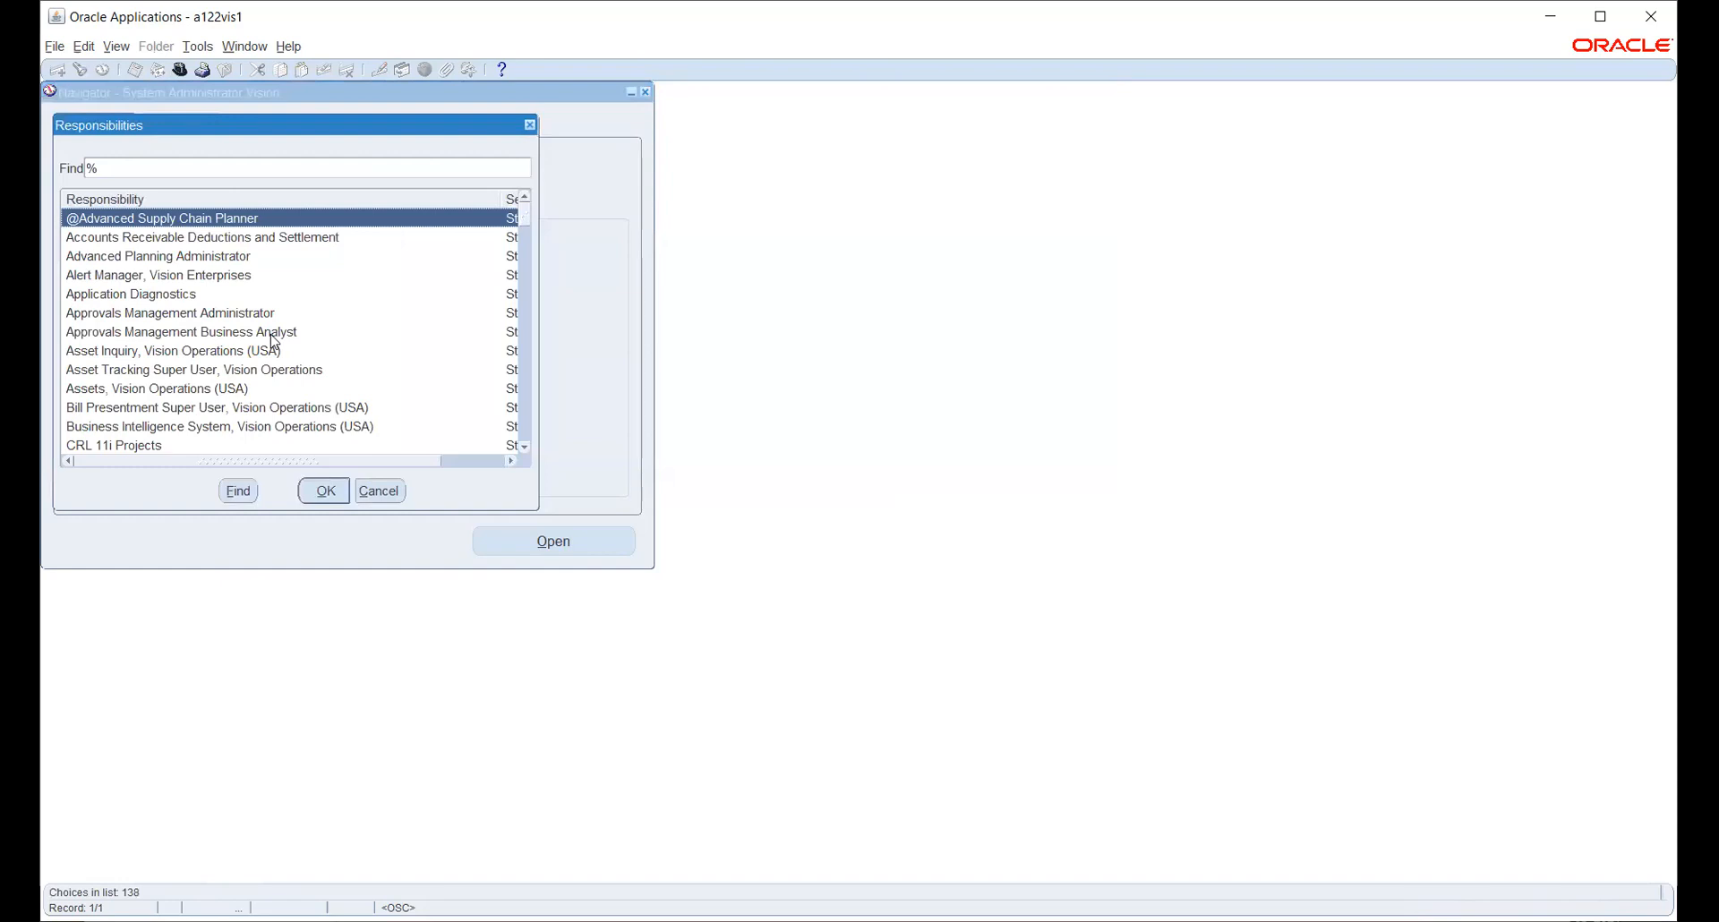
- Open HW_PAYABLES briefly, then switch to the Human Resources, Vision Enterprises responsibility
{"action": "type", "text": "h"}
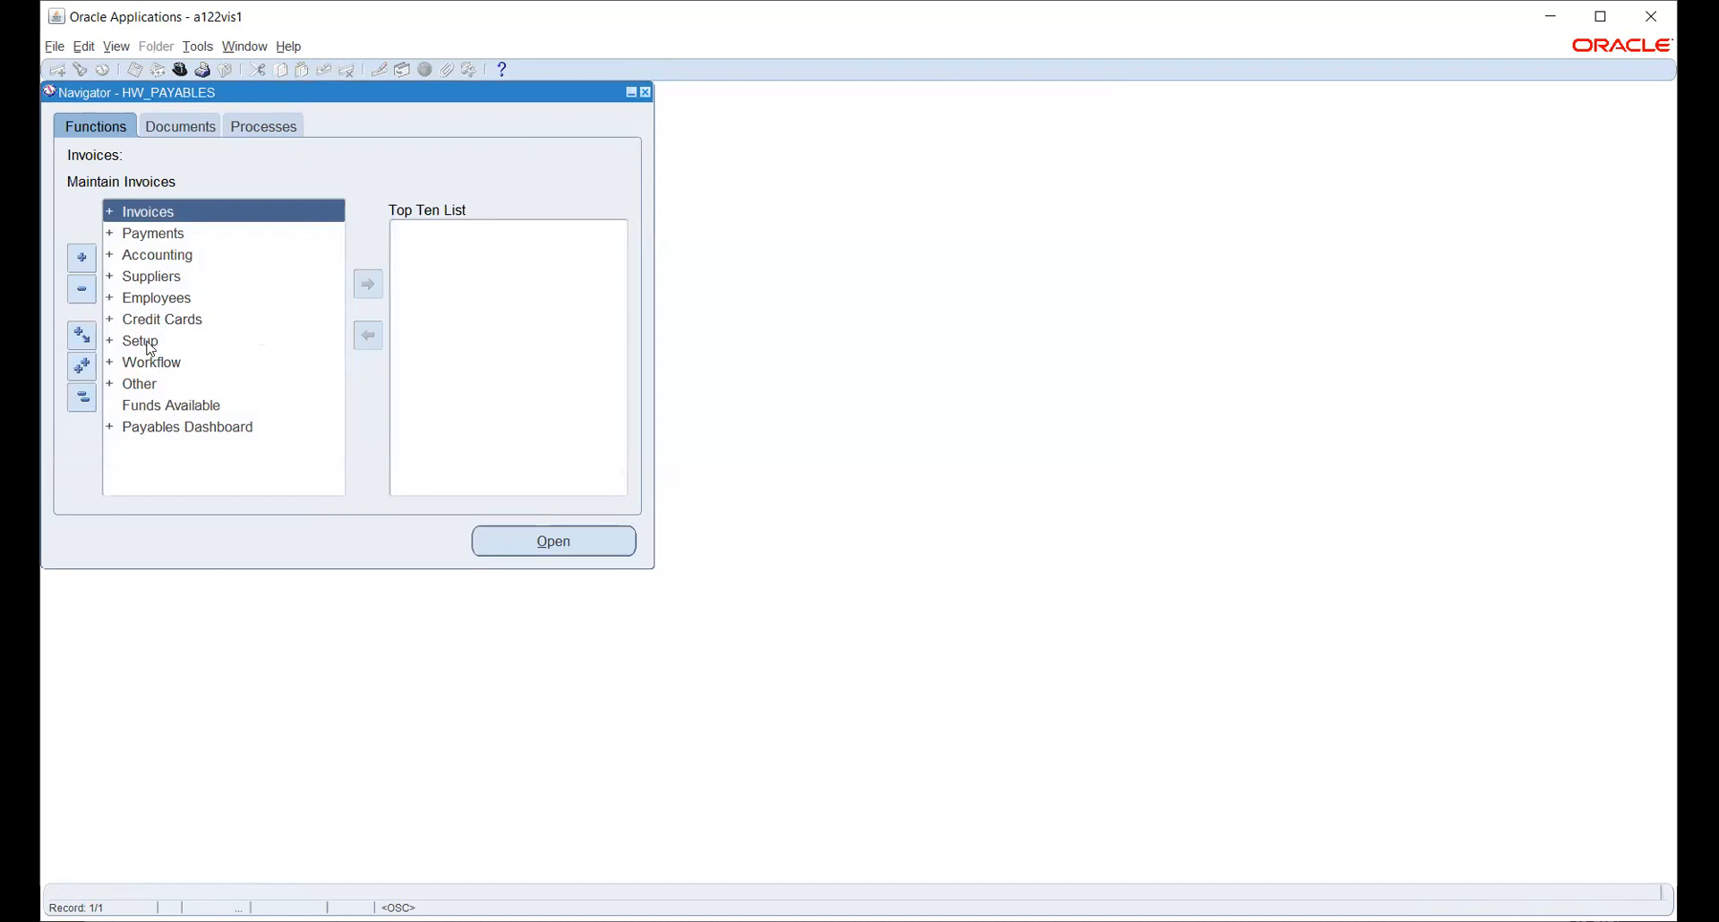
{"action": "left_click", "coordinate": [176, 70]}
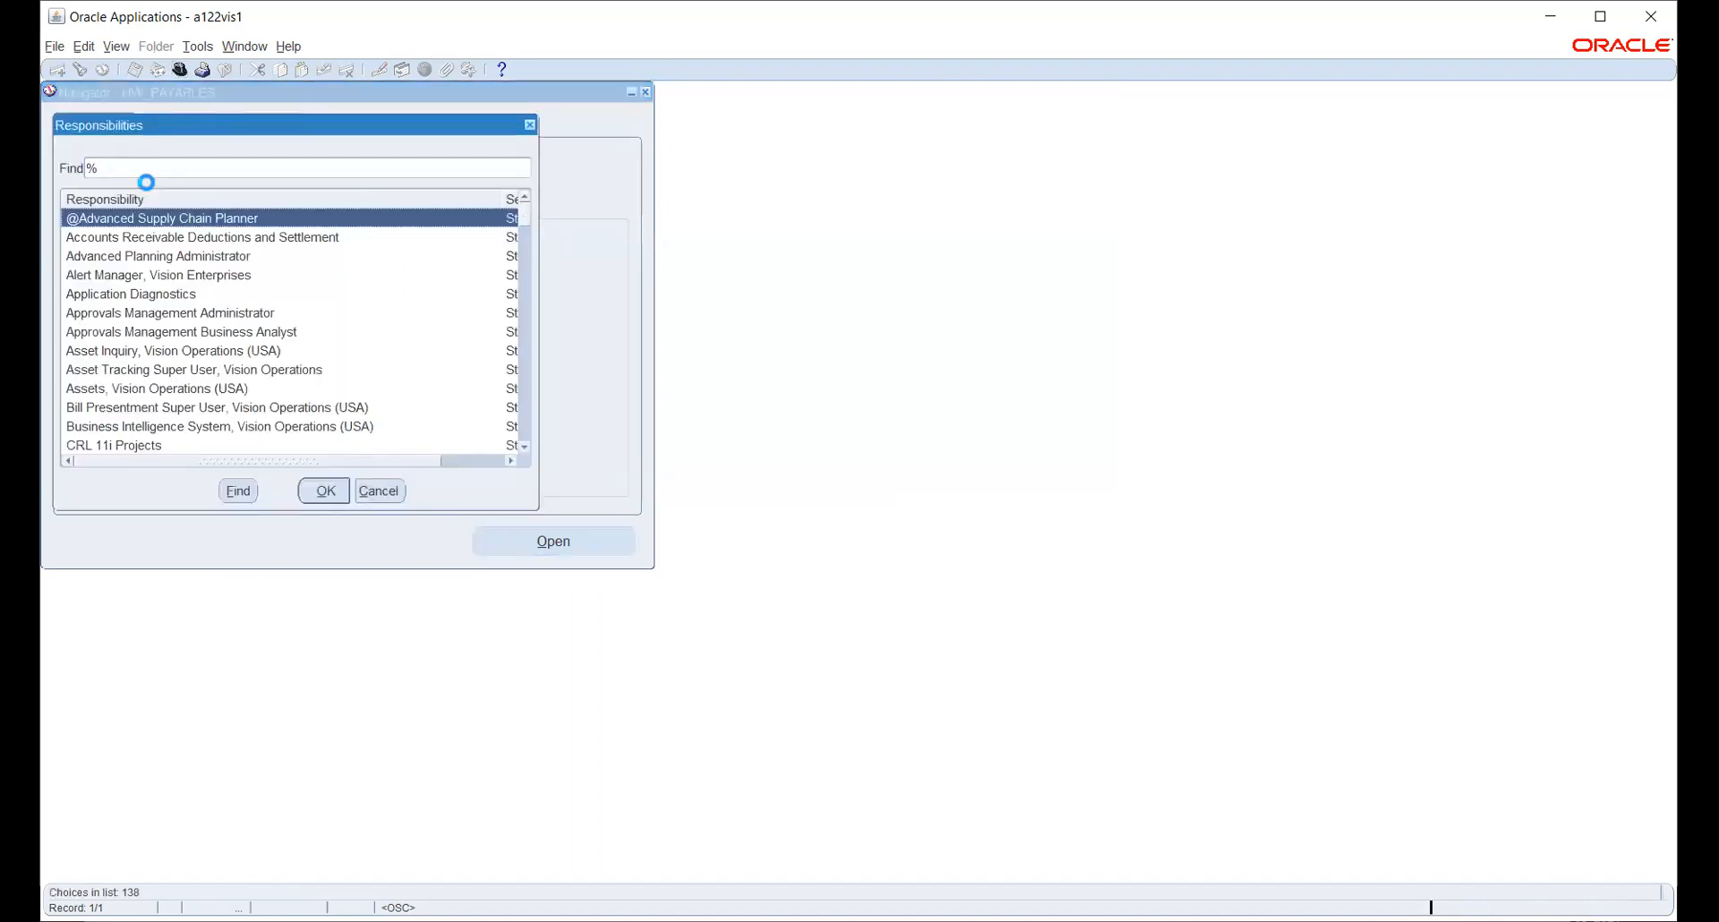
{"action": "type", "text": "h"}
{"action": "key", "text": "Return"}
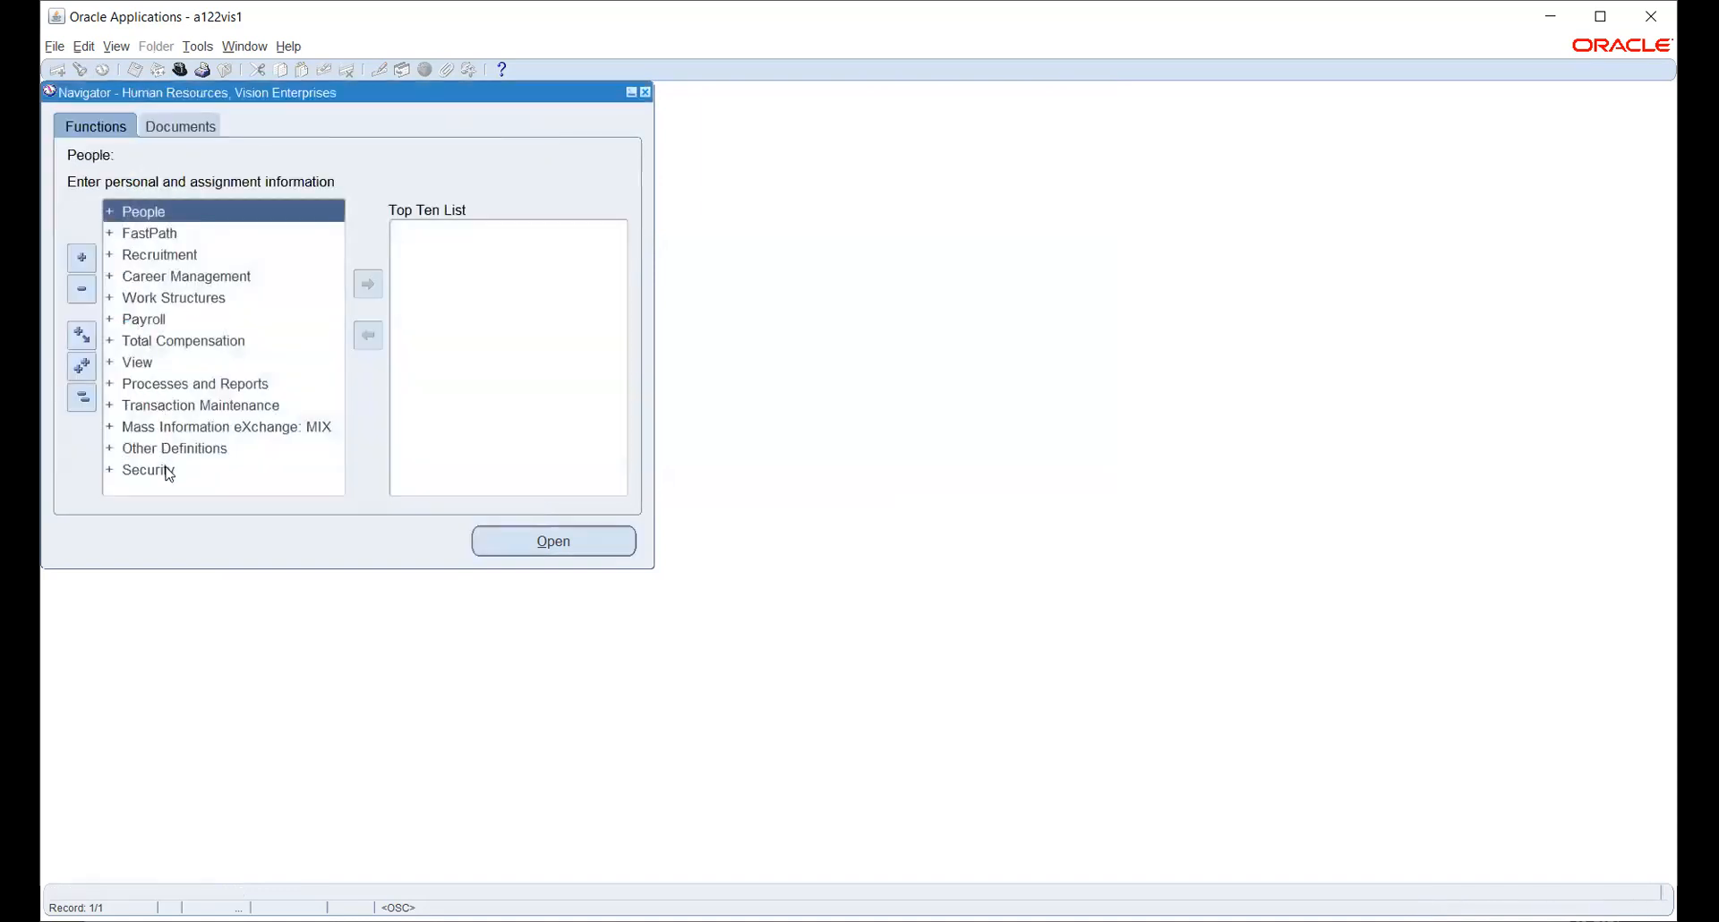
- Expand the Security functions in the Navigator and choose Profile
{"action": "double_click", "coordinate": [169, 471]}
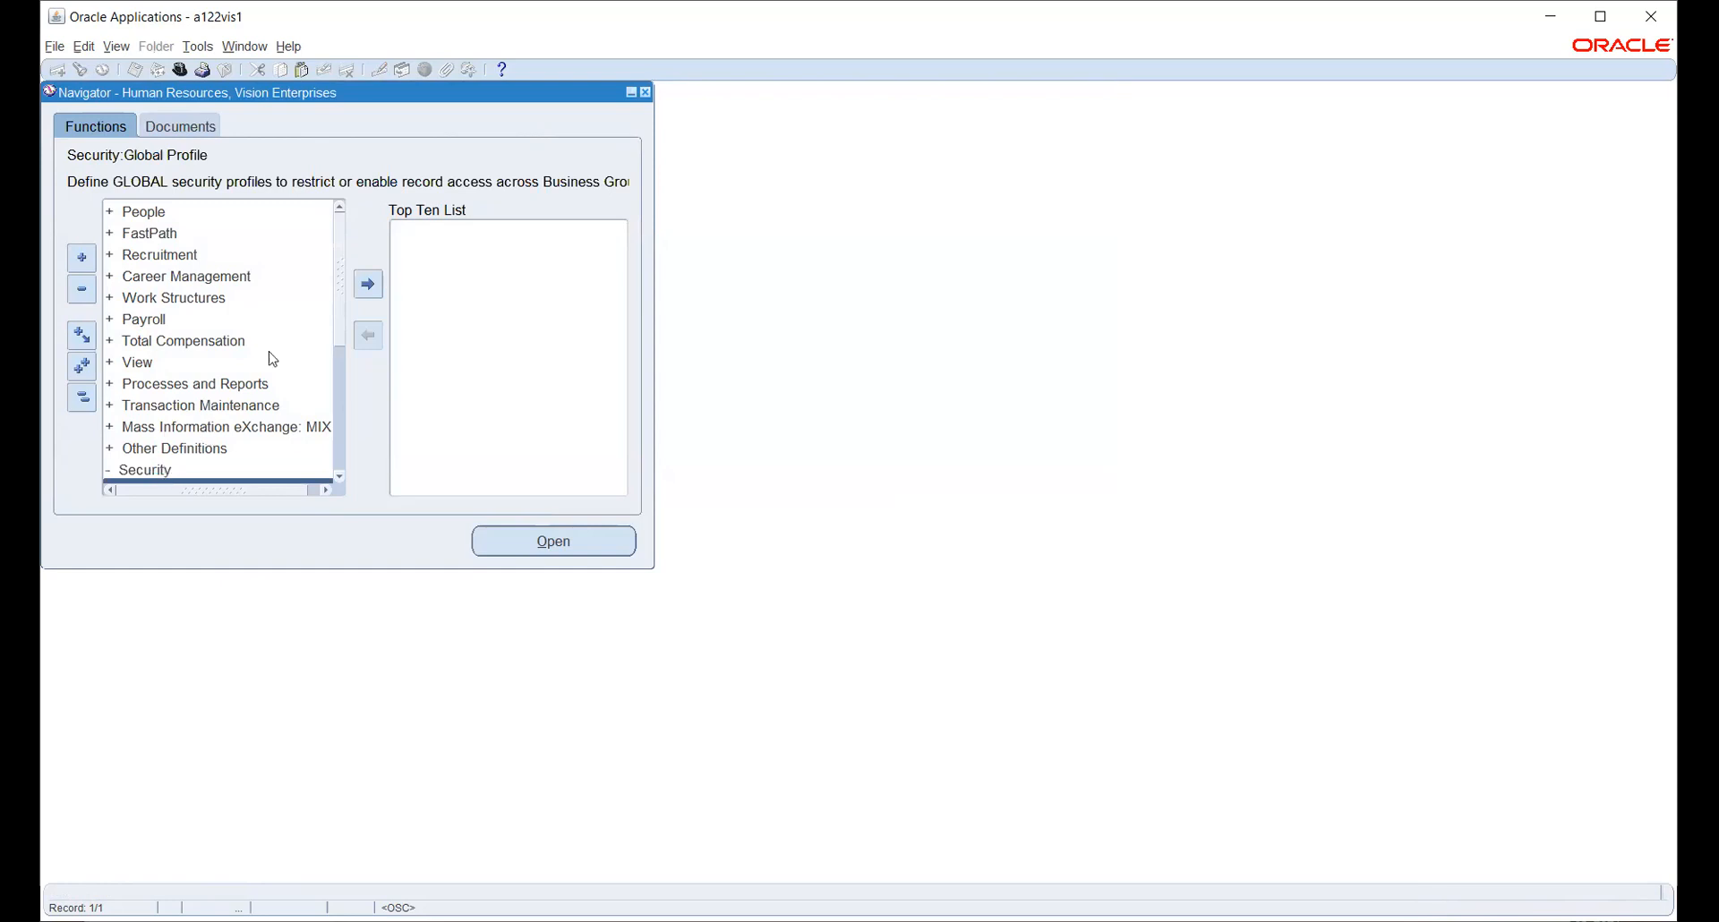
{"action": "scroll", "coordinate": [309, 296], "scroll_direction": "down", "scroll_amount": 3}
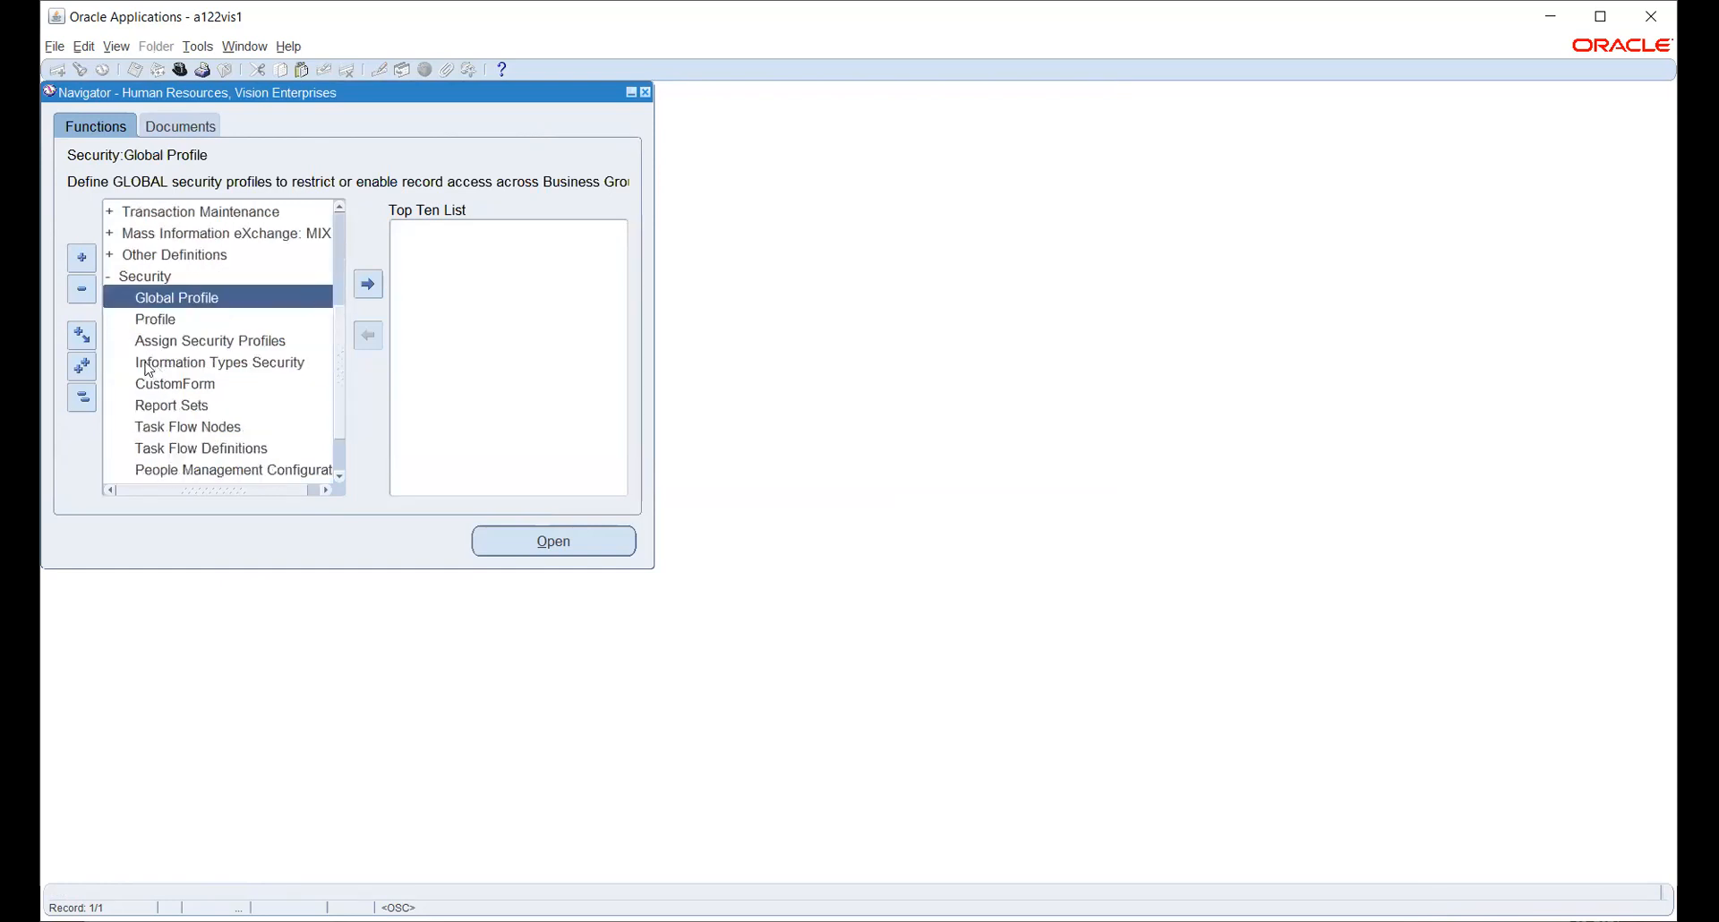
{"action": "left_click", "coordinate": [172, 319]}
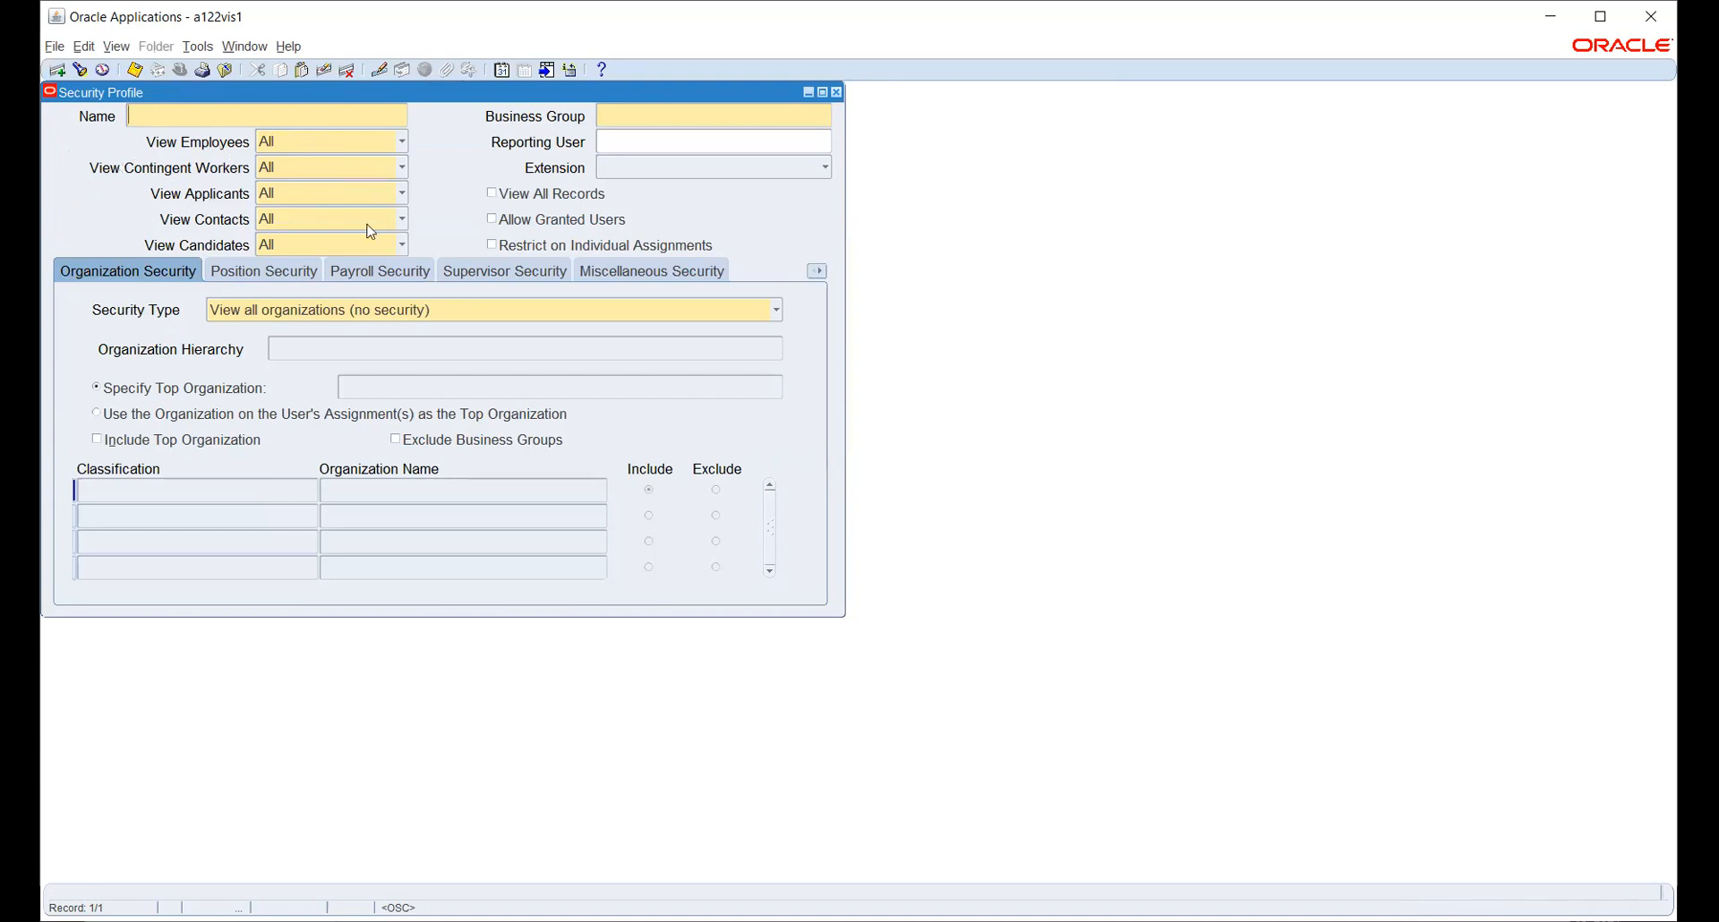
- Keep View Employees at All and bring up the Security Type choices
{"action": "left_click", "coordinate": [349, 143]}
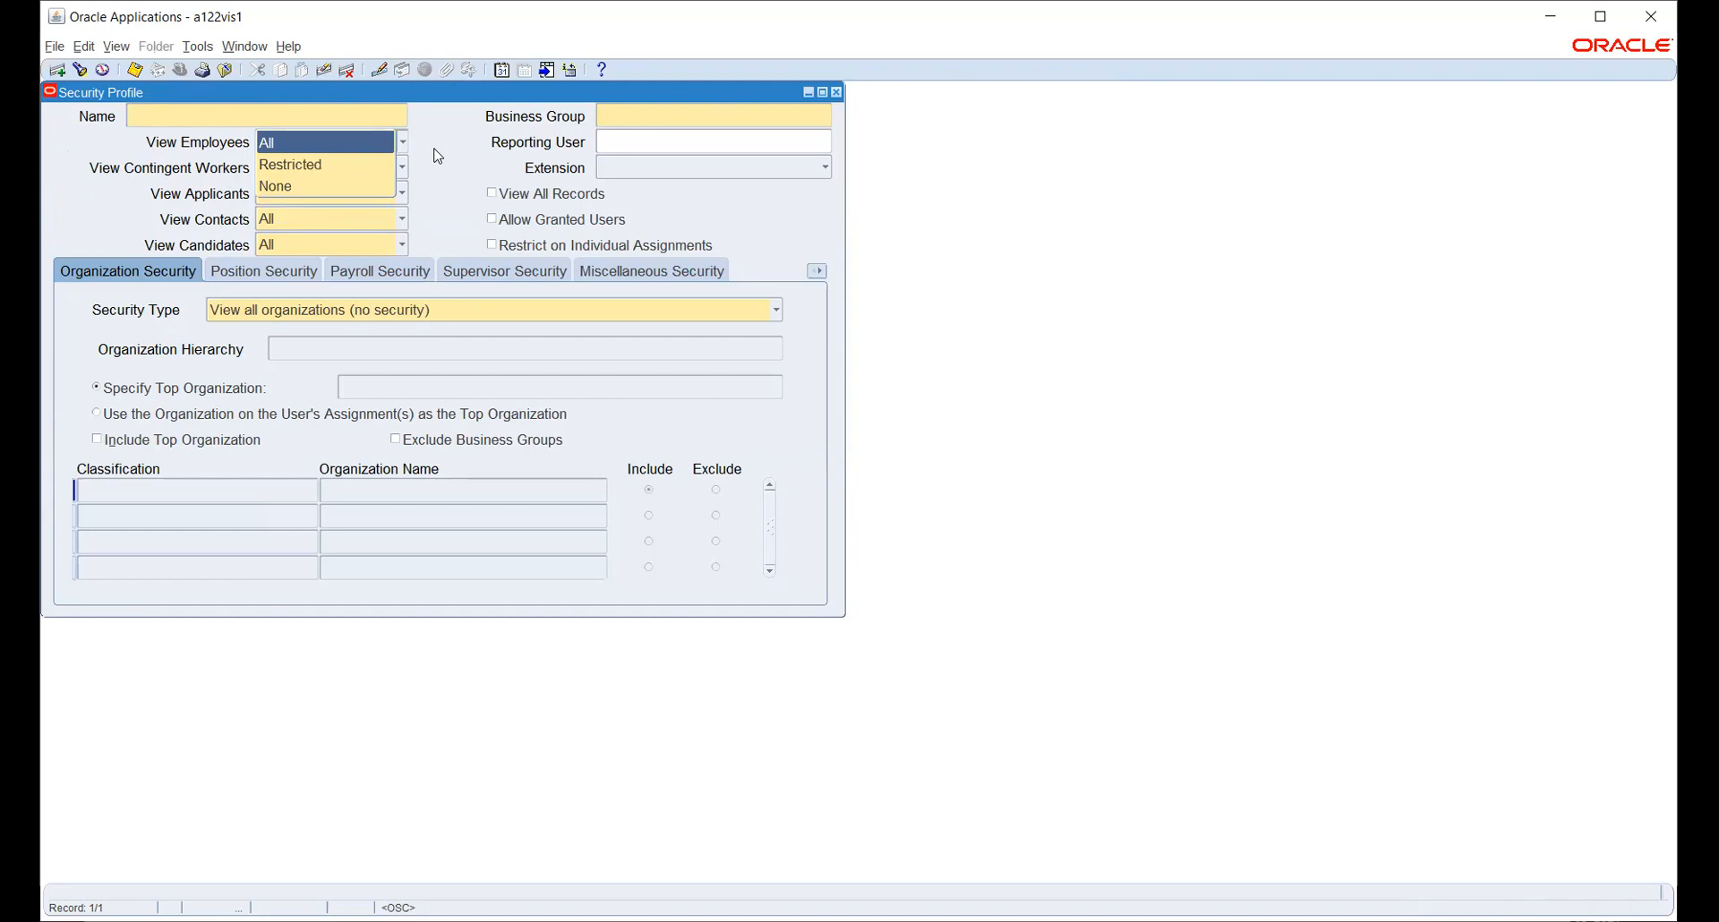
{"action": "left_click", "coordinate": [435, 151]}
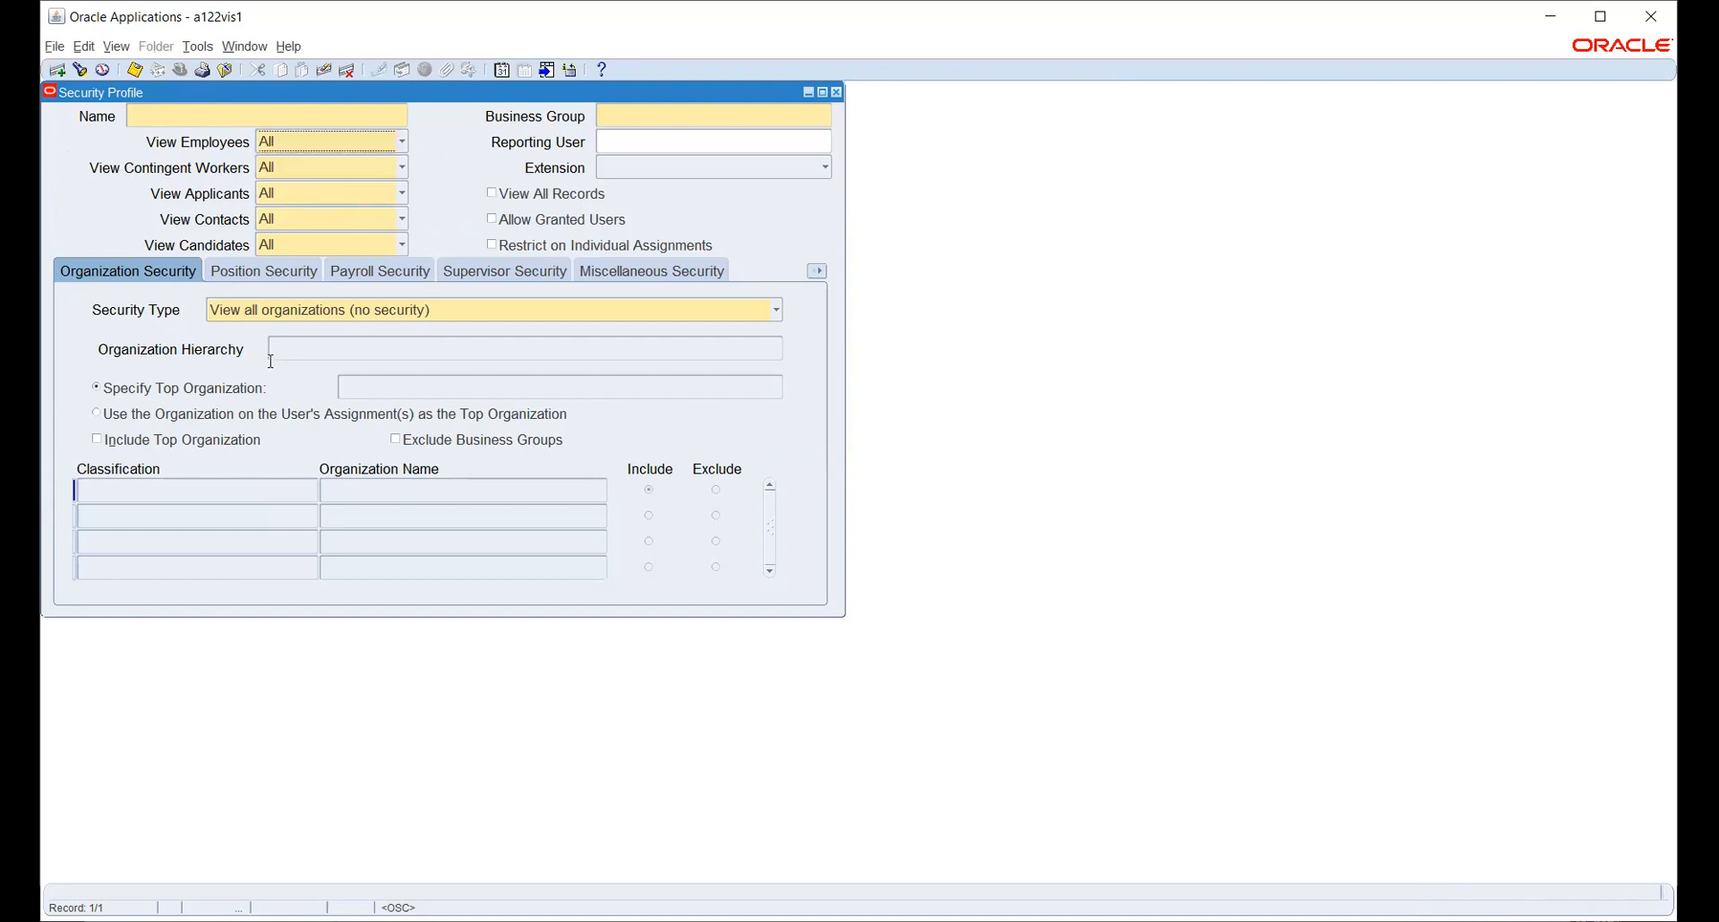
{"action": "left_click", "coordinate": [262, 315]}
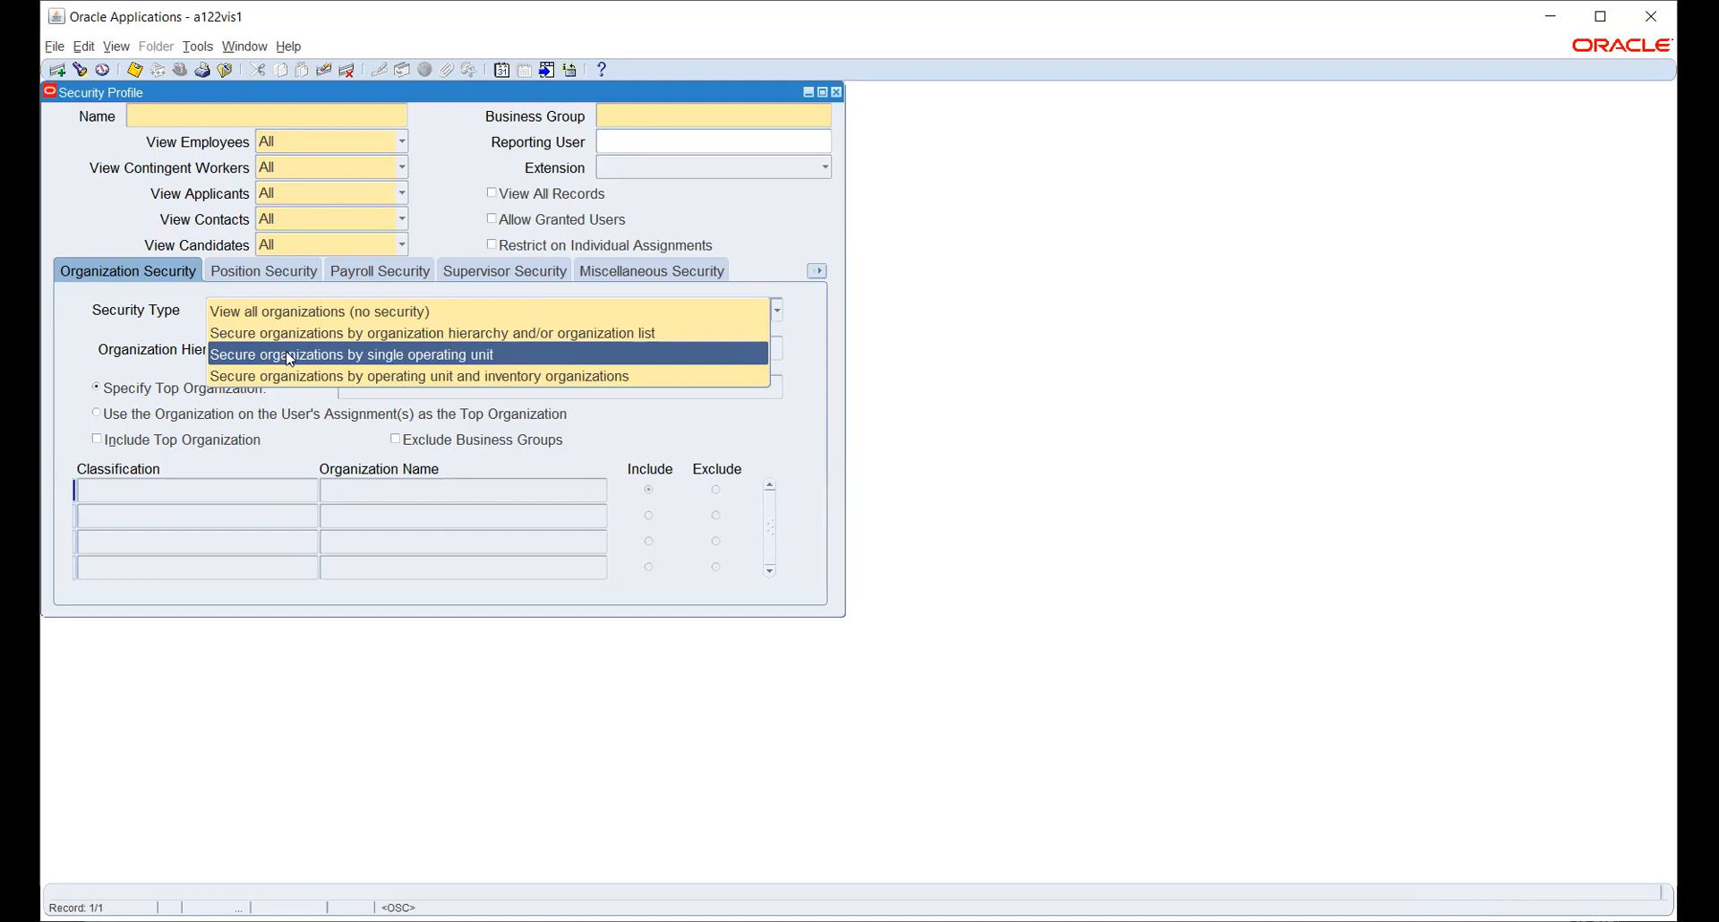
- Try several Security Type options, settling on operating unit and inventory organizations
{"action": "left_click", "coordinate": [288, 354]}
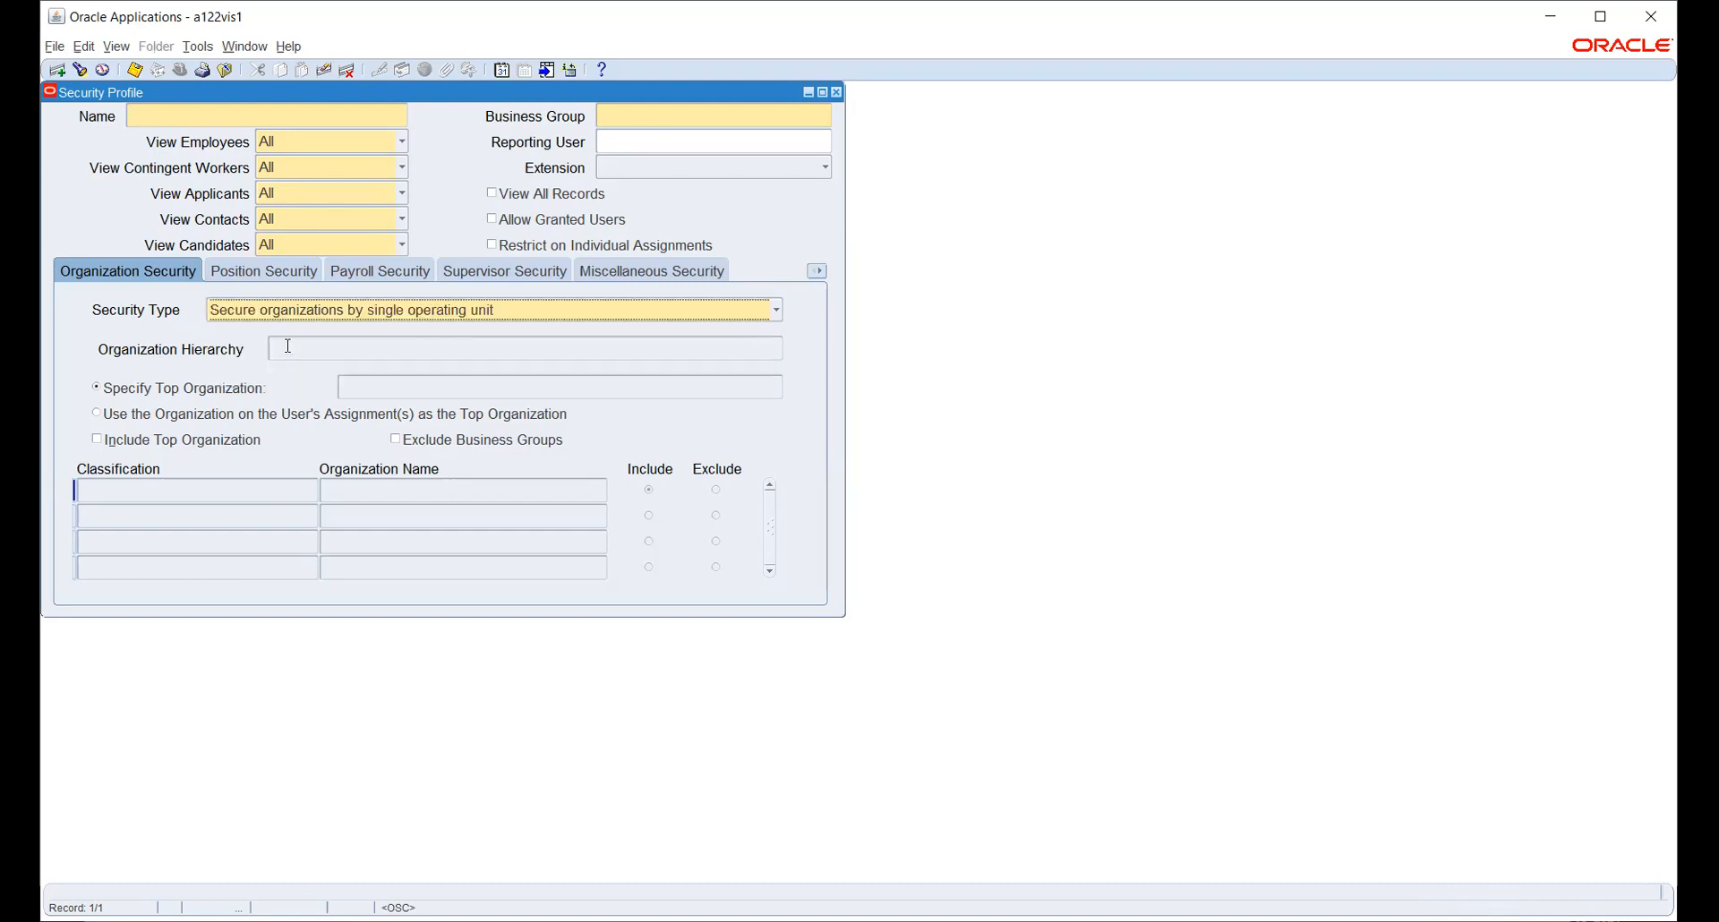
{"action": "left_click", "coordinate": [315, 318]}
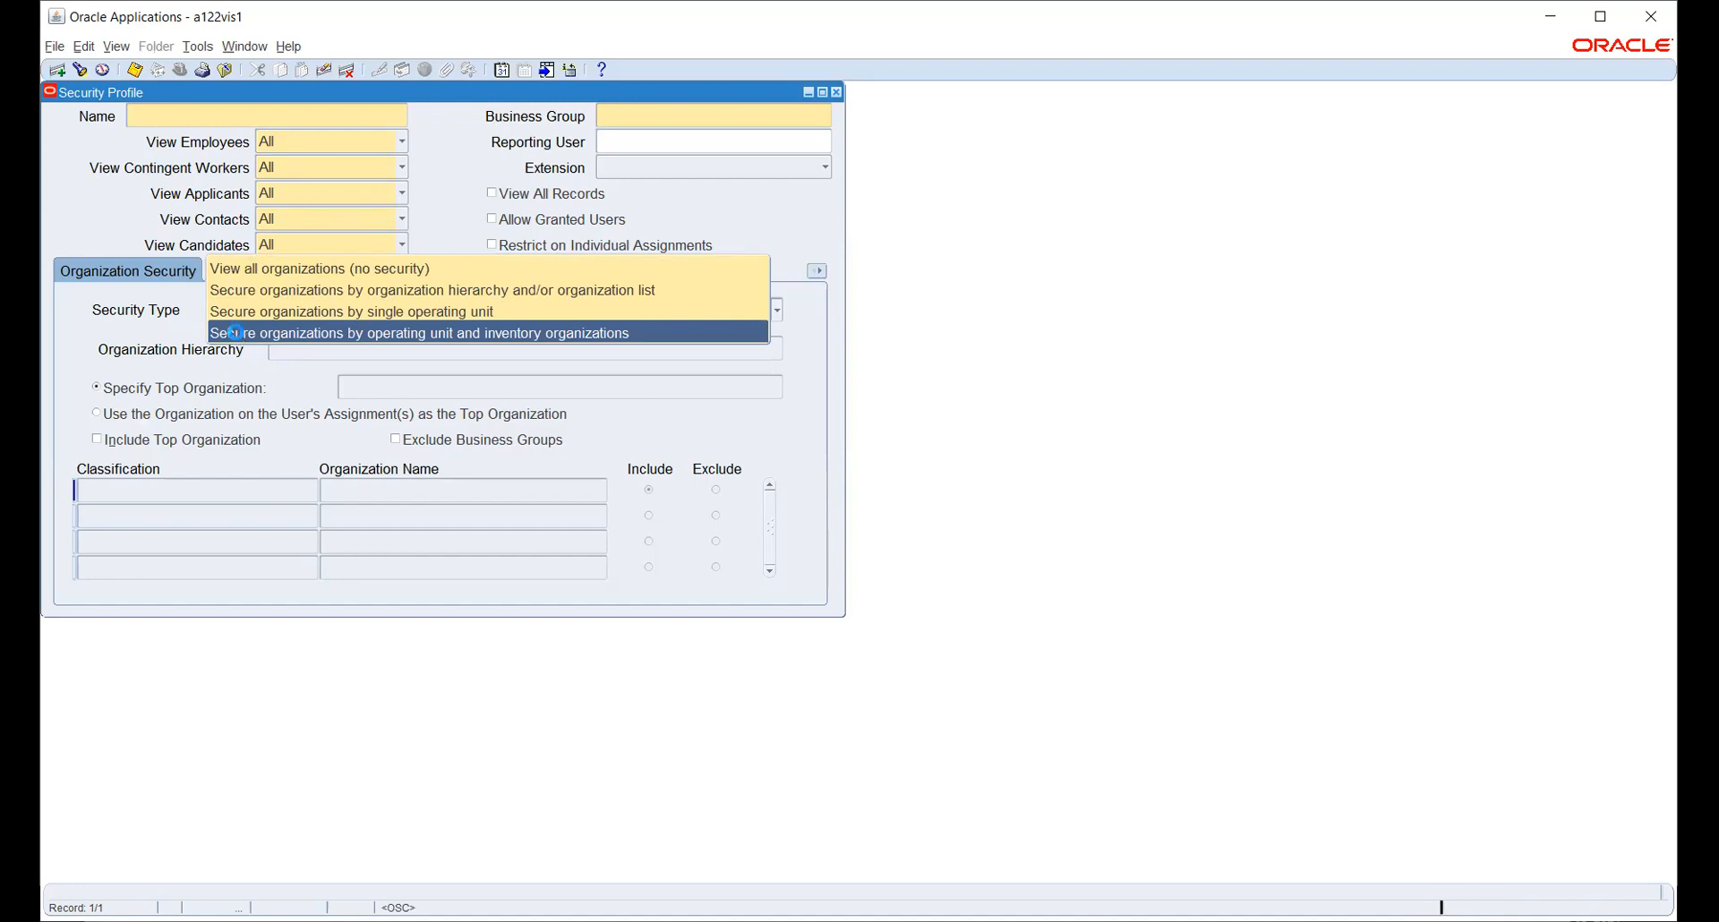
{"action": "left_click", "coordinate": [238, 335]}
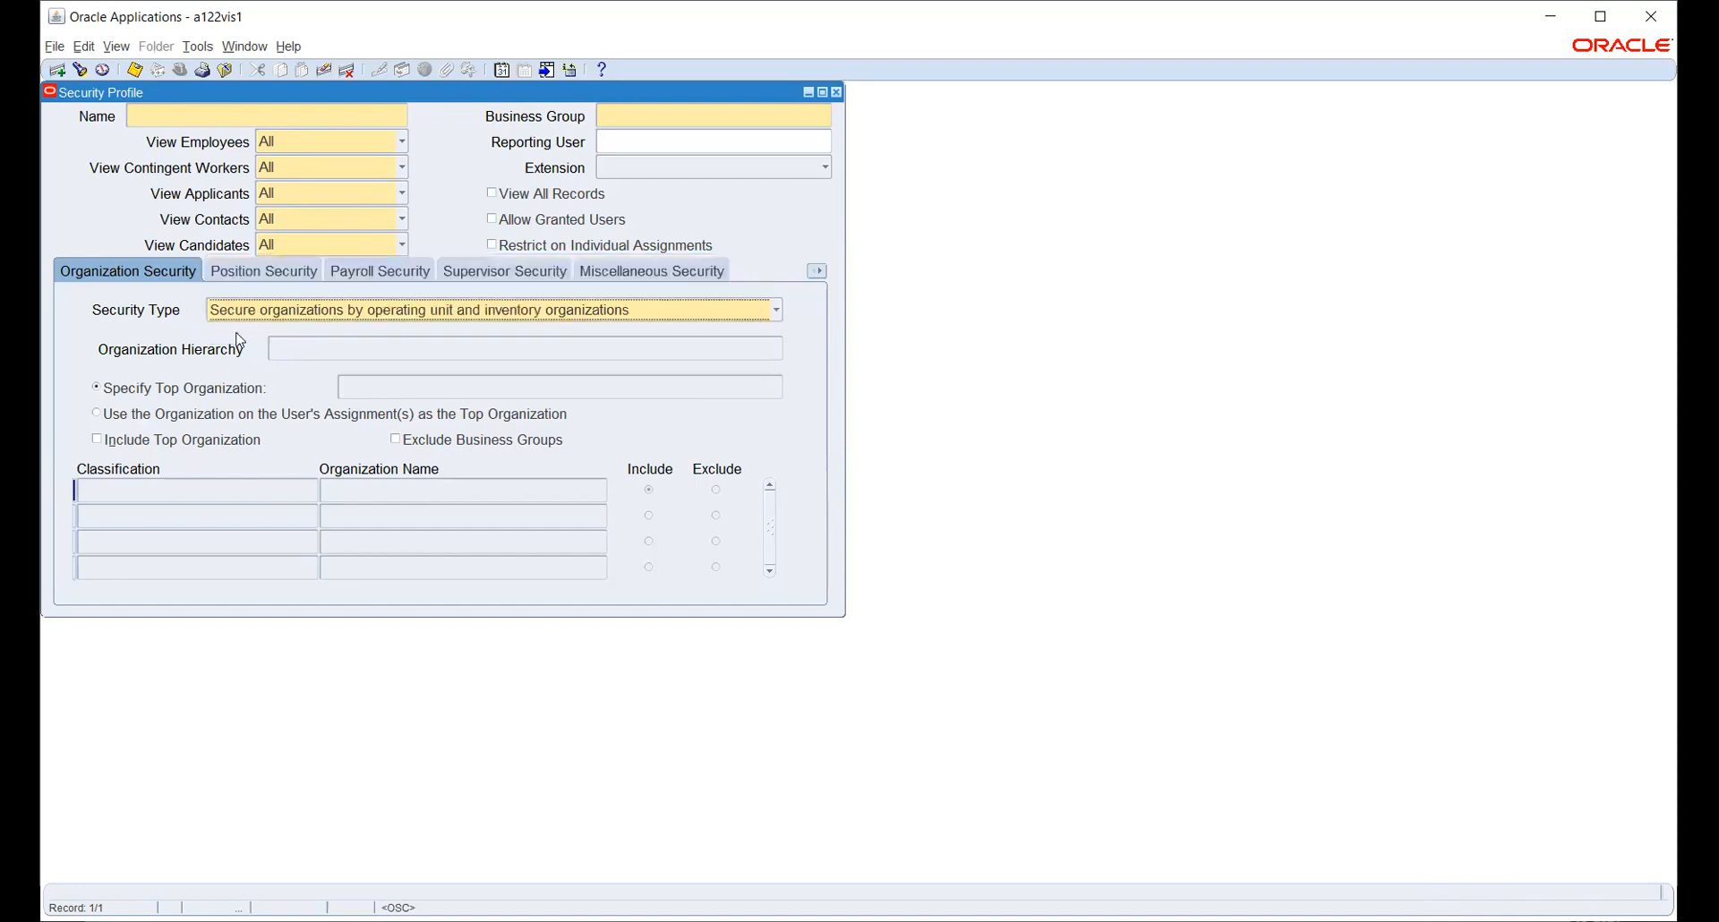
{"action": "left_click", "coordinate": [501, 312]}
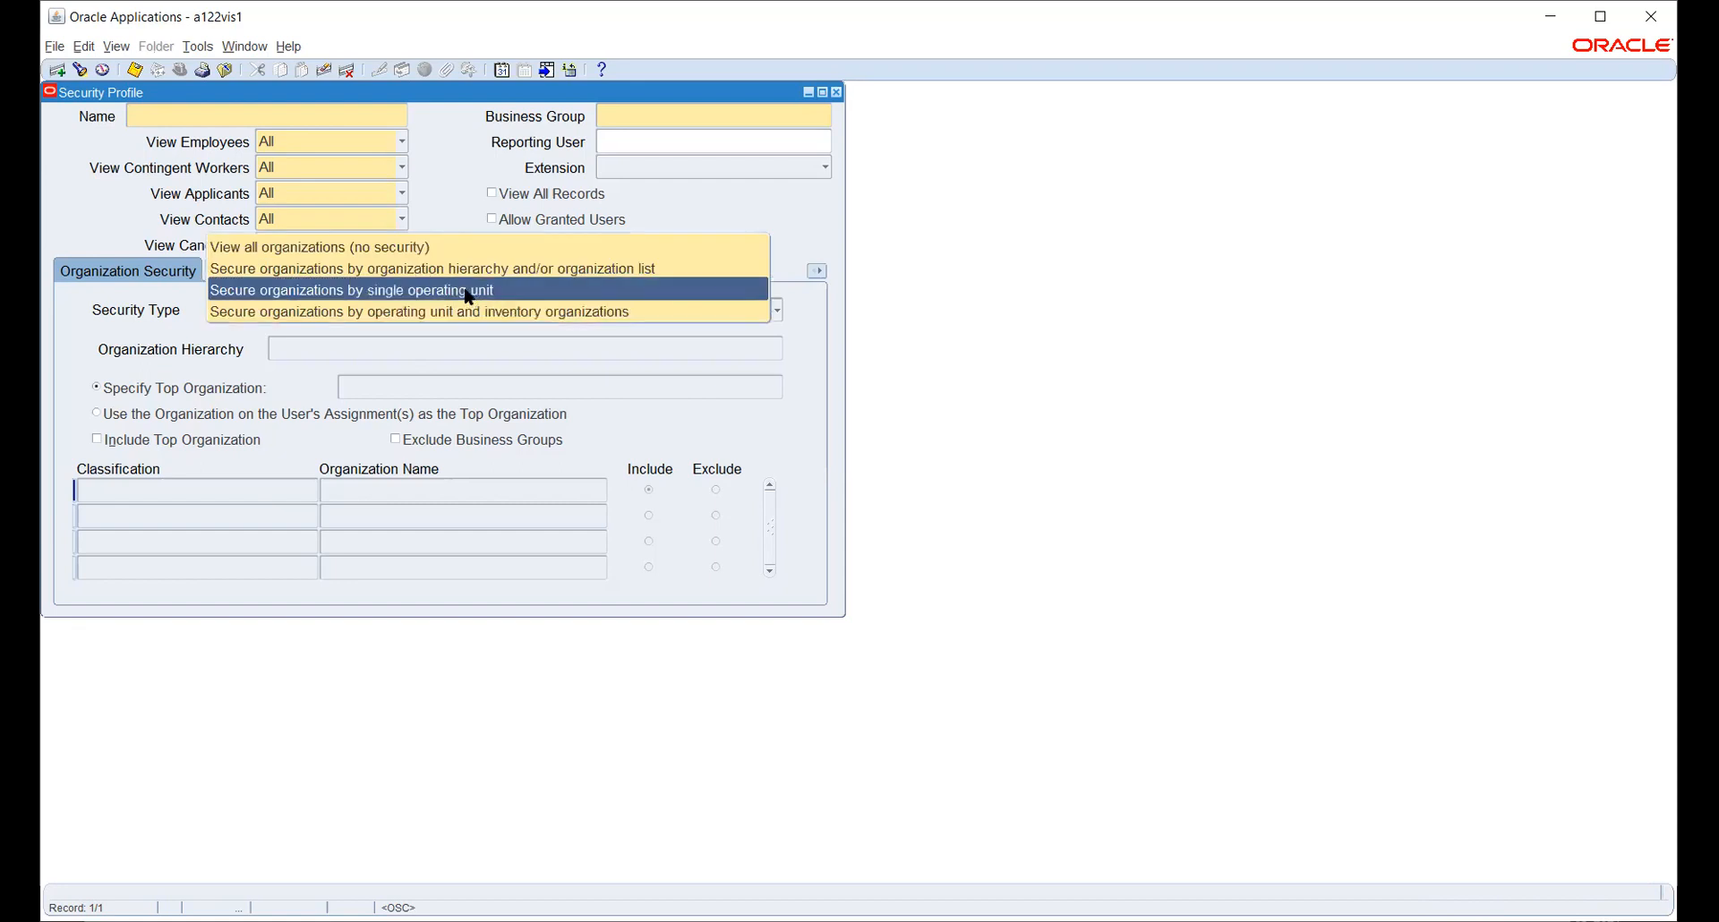
{"action": "left_click", "coordinate": [468, 291]}
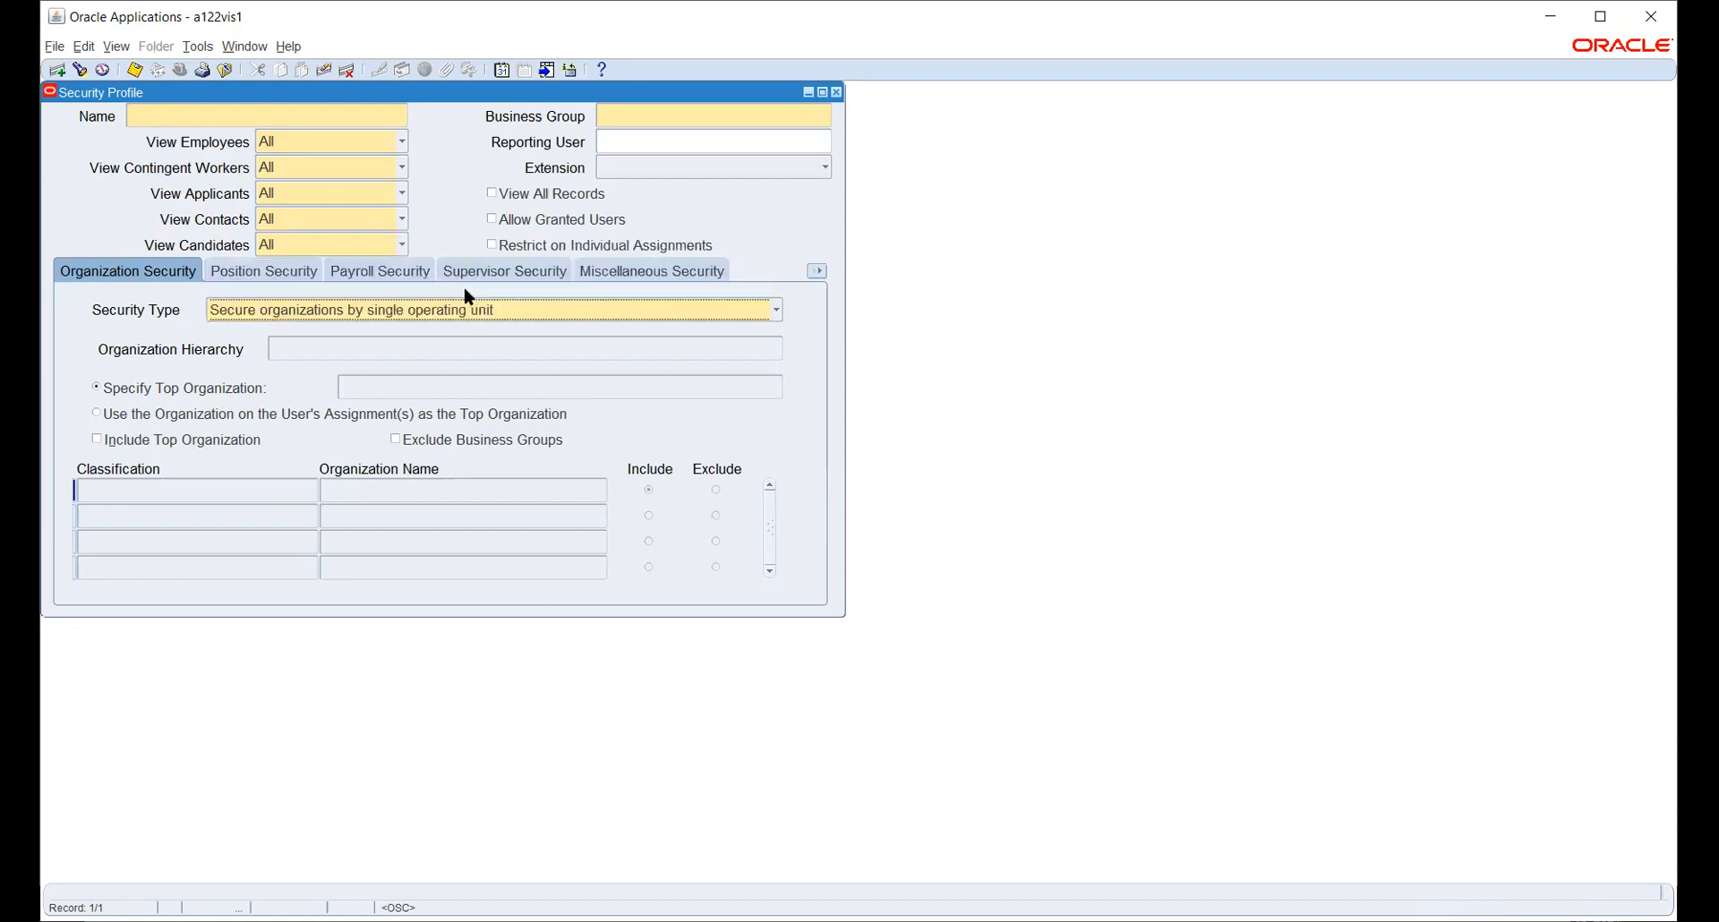
{"action": "left_click", "coordinate": [483, 311]}
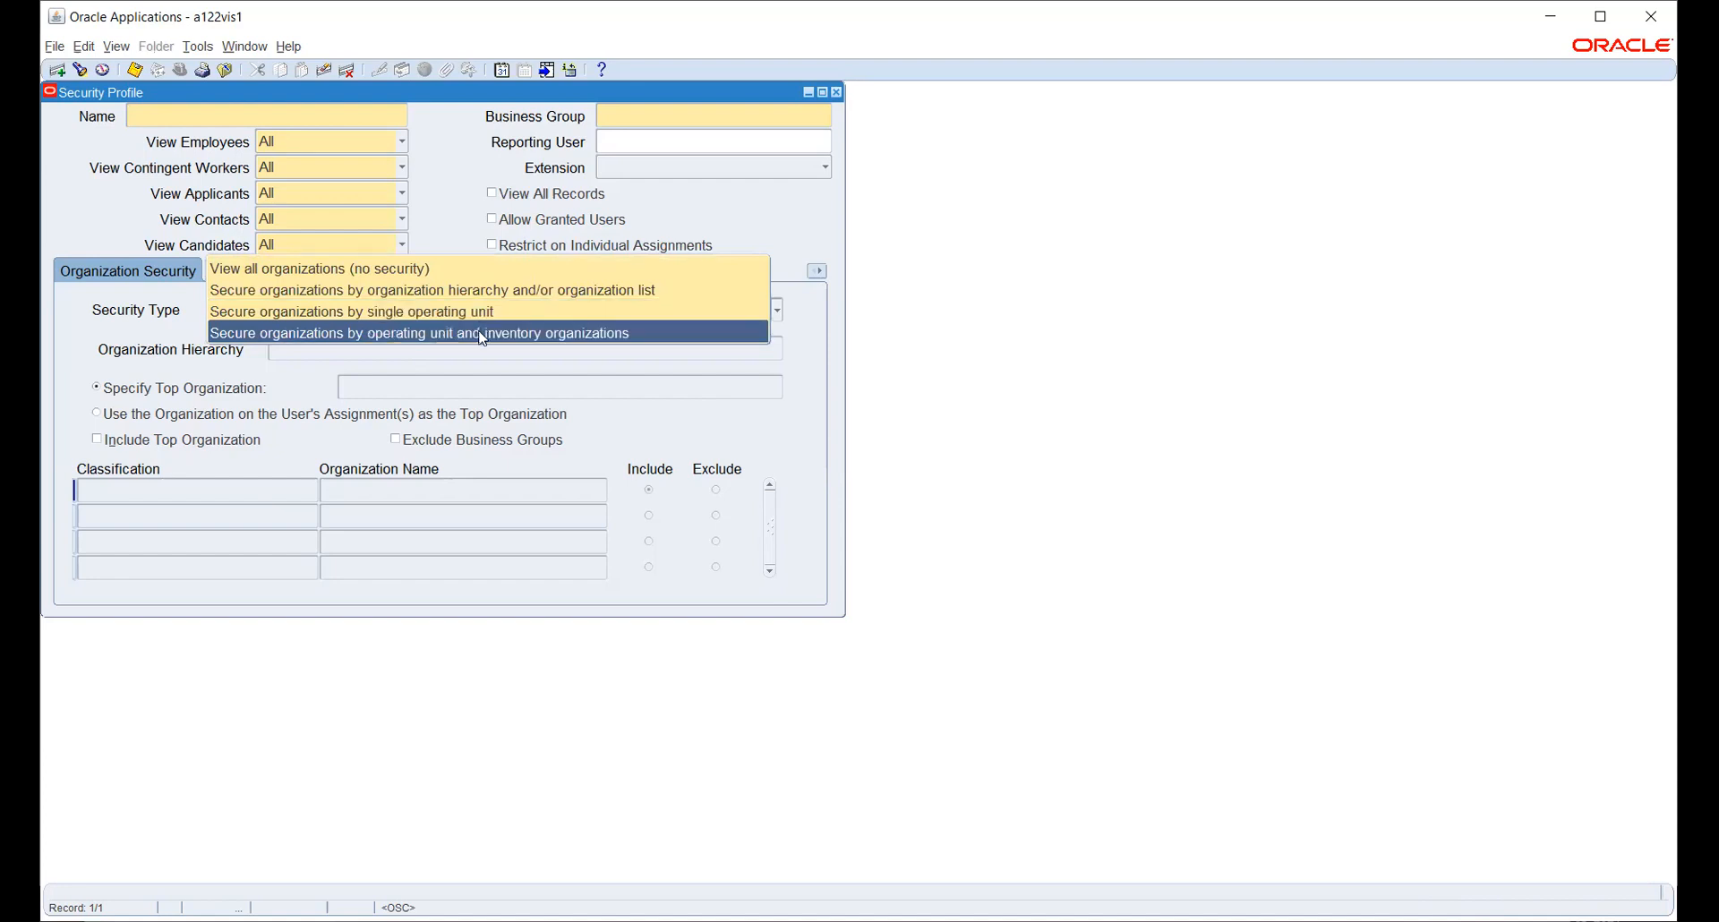
{"action": "left_click", "coordinate": [470, 290]}
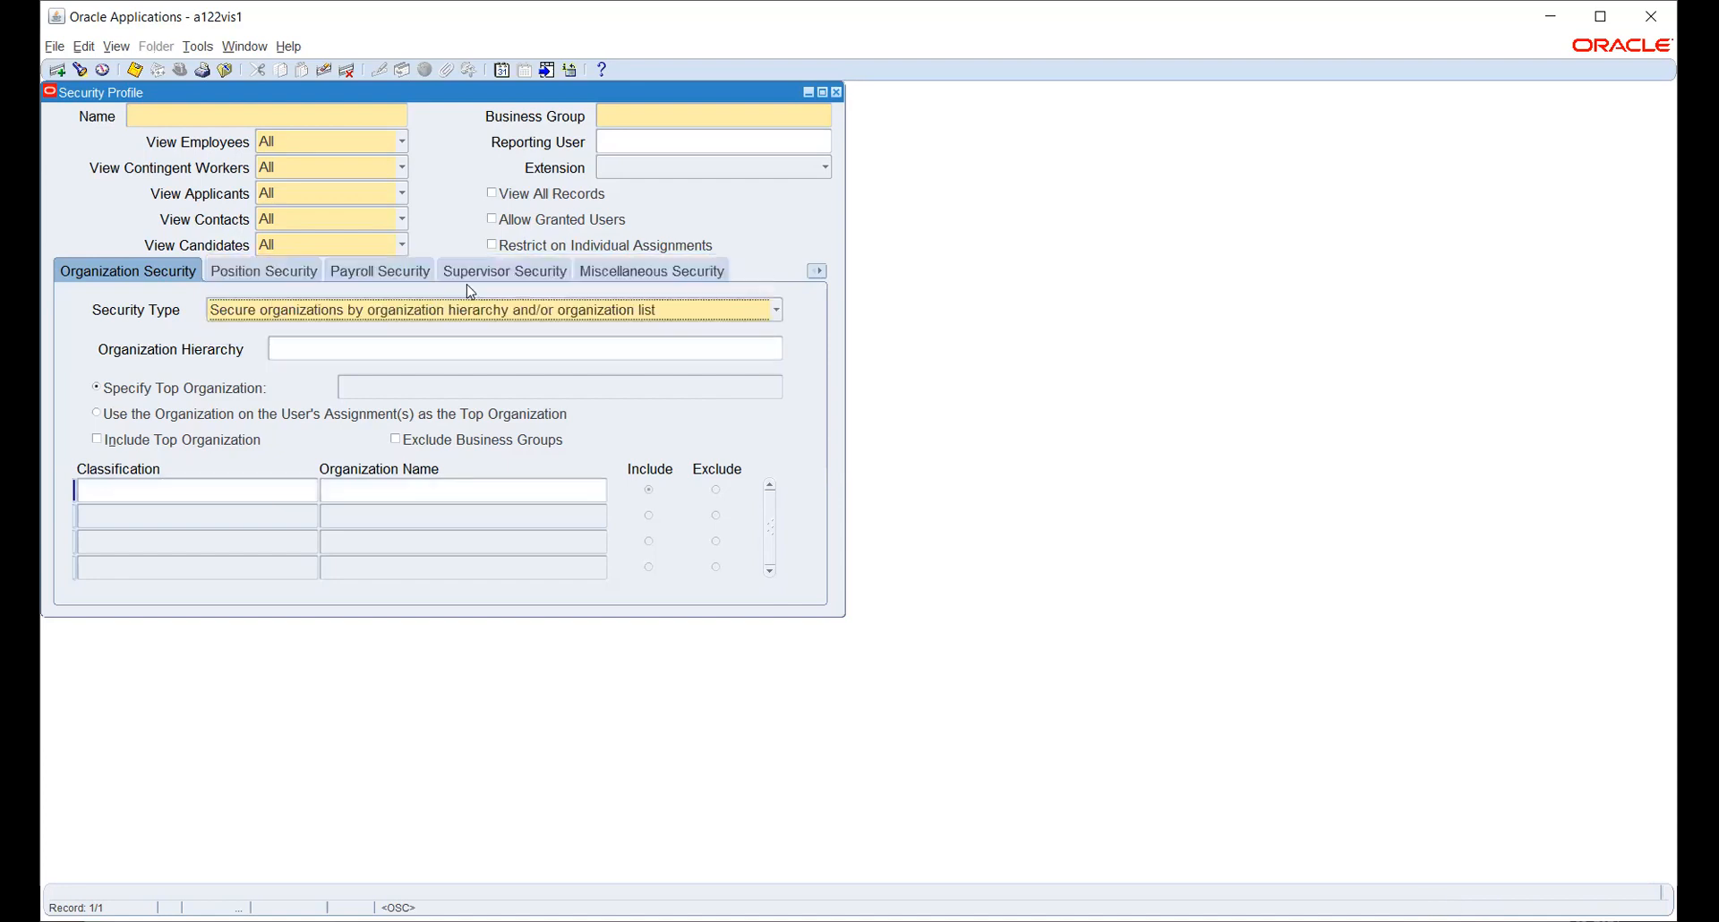
{"action": "left_click", "coordinate": [297, 347]}
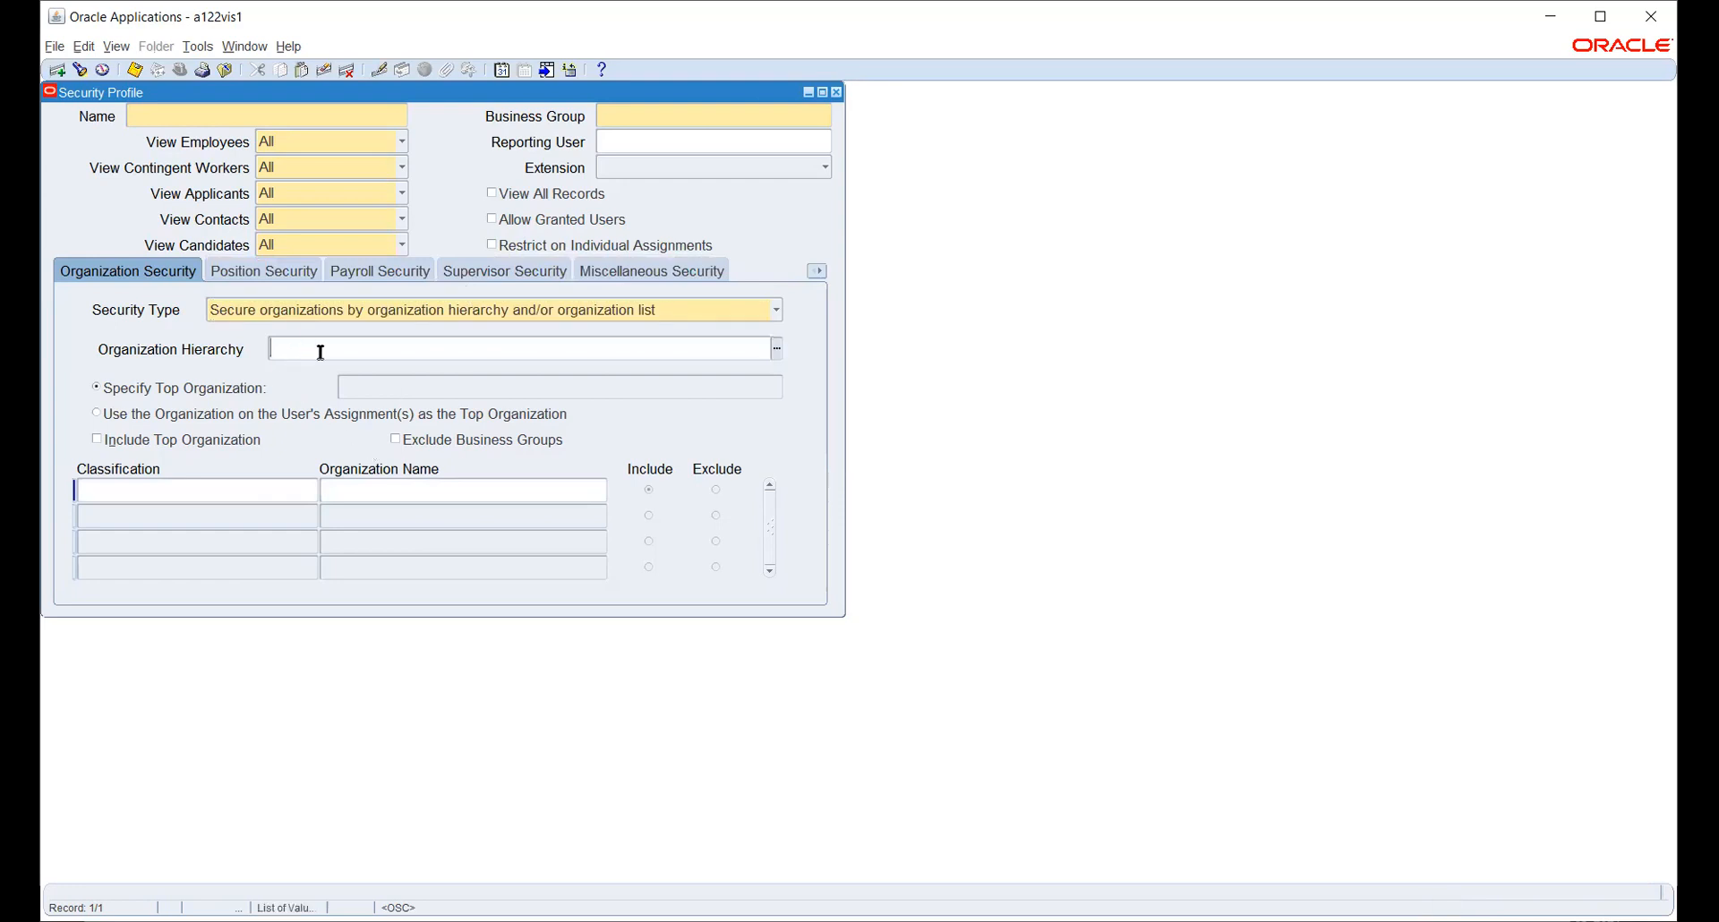
{"action": "left_click", "coordinate": [248, 484]}
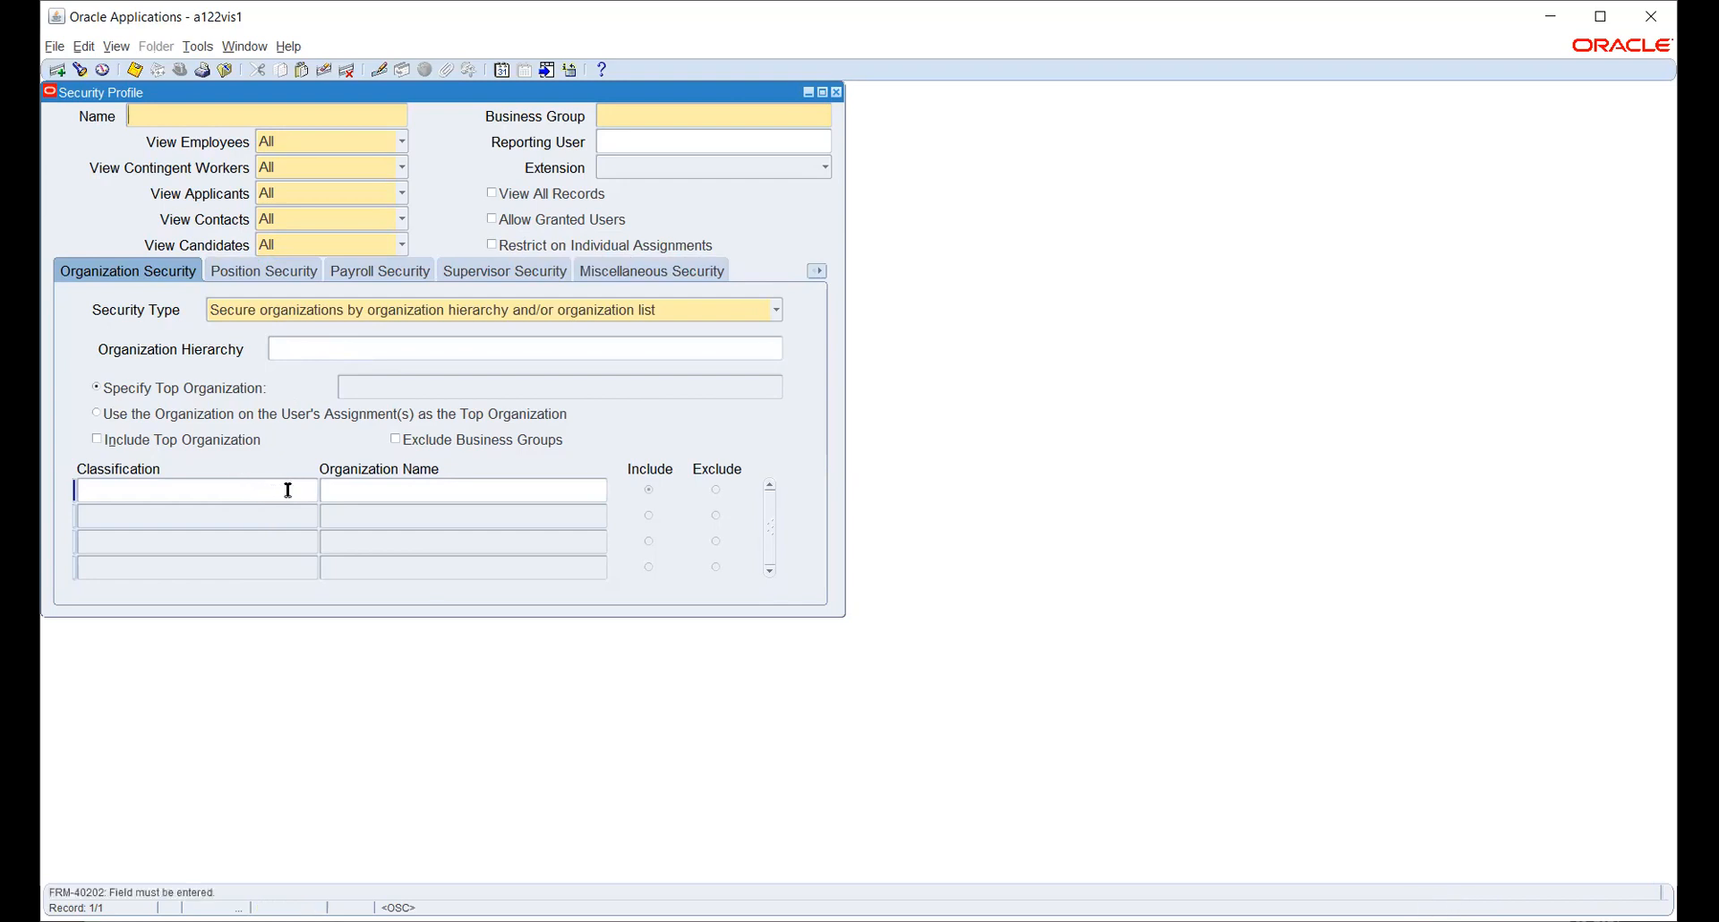
{"action": "left_click", "coordinate": [618, 314]}
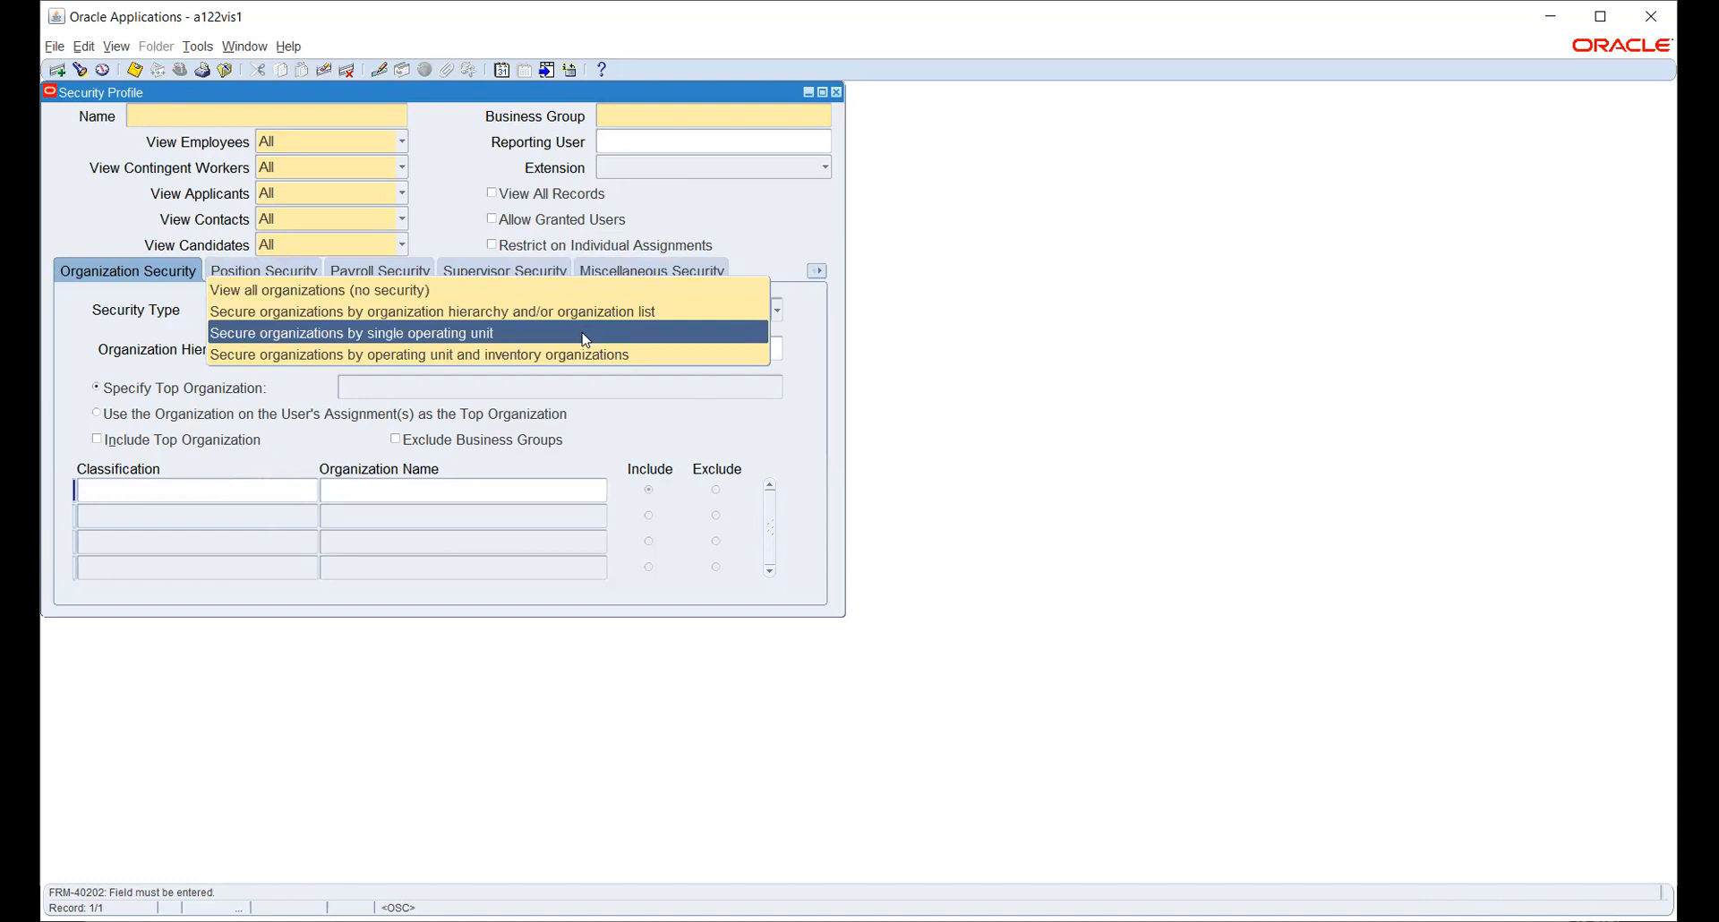
{"action": "left_click", "coordinate": [589, 356]}
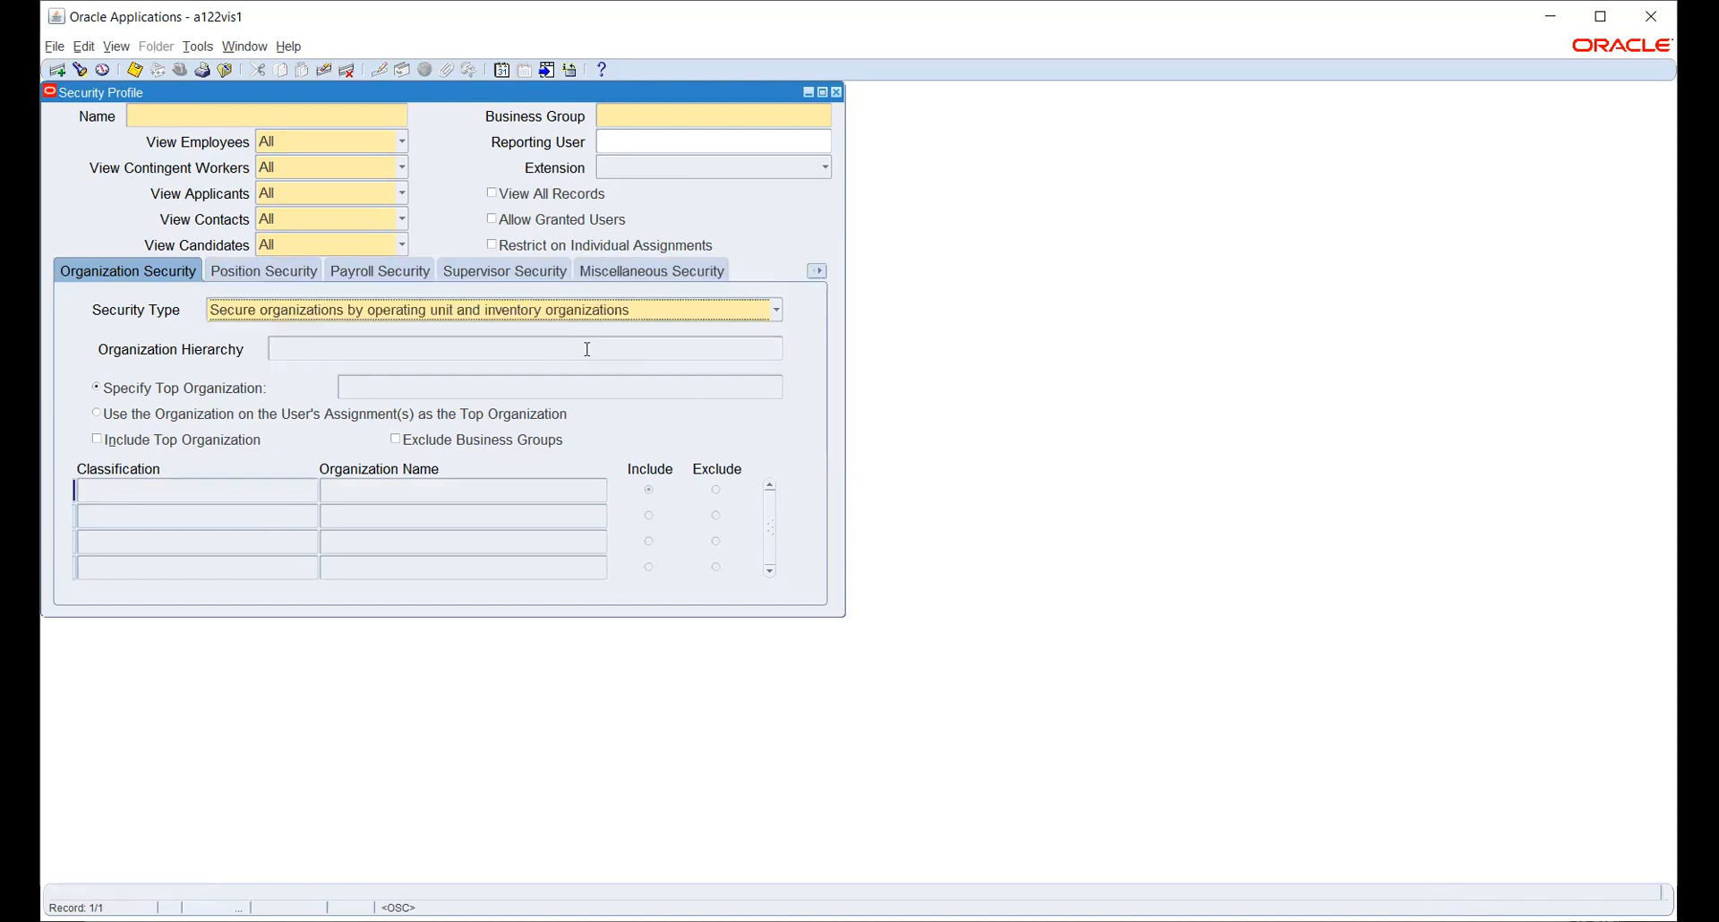
{"action": "left_click", "coordinate": [401, 491]}
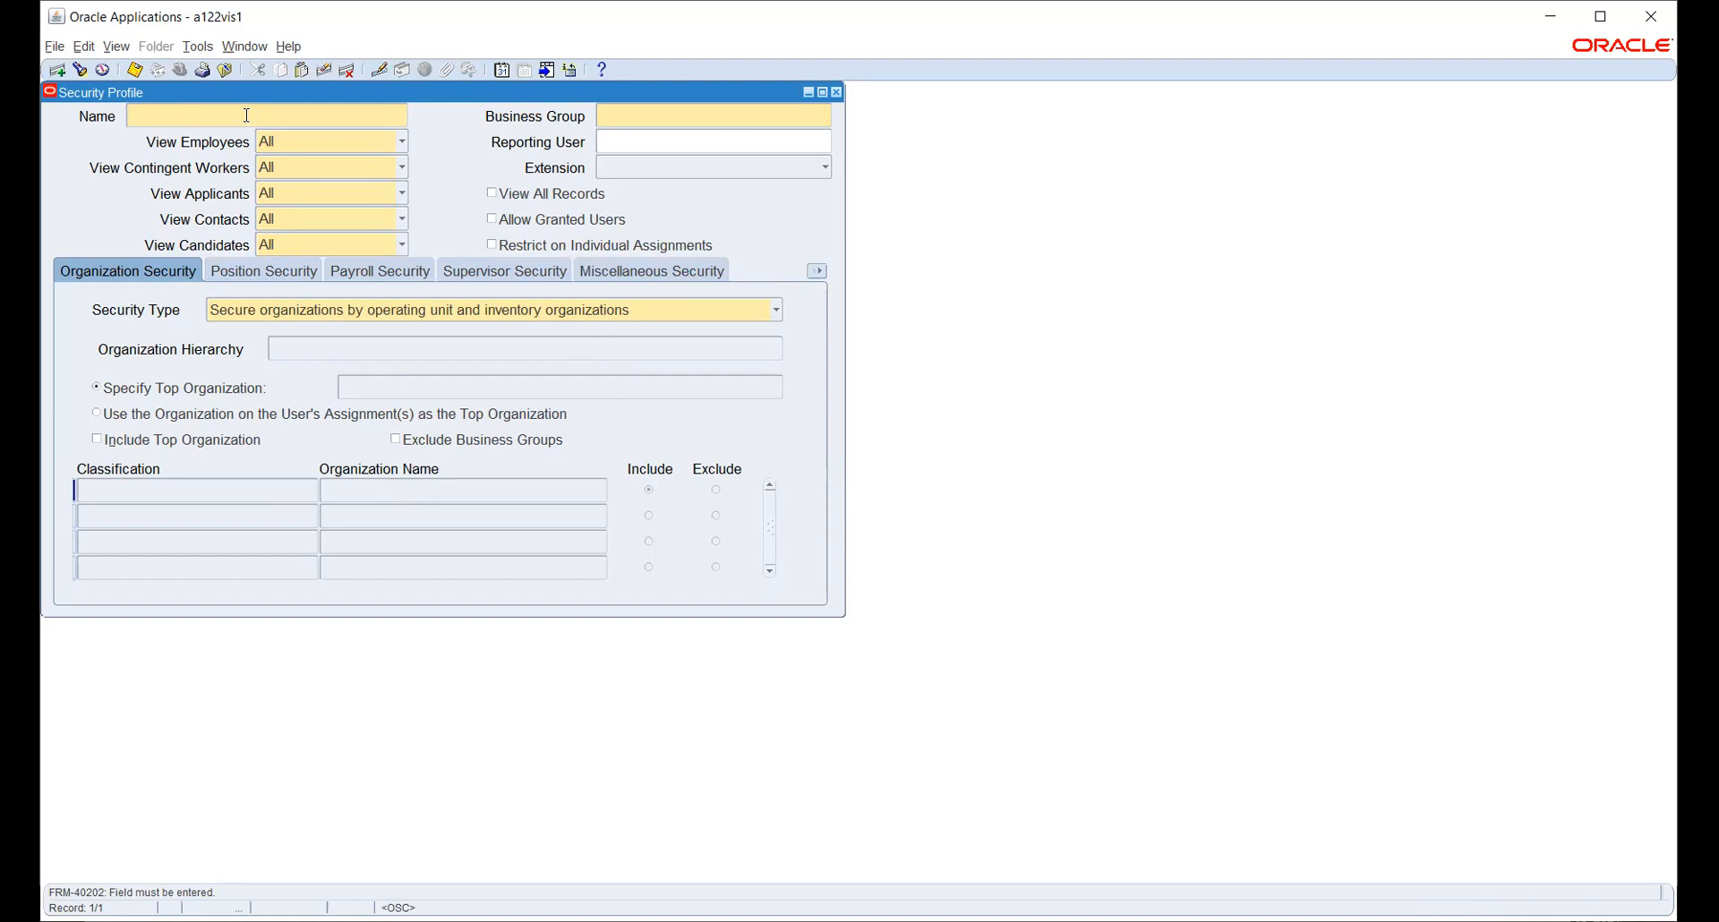
- Name the security profile HW_SEC_PROFILE and set business group HW_BG
{"action": "type", "text": "HW"}
{"action": "type", "text": "SEC"}
{"action": "type", "text": "PROFILE"}
{"action": "key", "text": "Left"}
{"action": "key", "text": "Left"}
{"action": "key", "text": "Left"}
{"action": "key", "text": "Left"}
{"action": "key", "text": "Left"}
{"action": "key", "text": "Left"}
{"action": "key", "text": "Left"}
{"action": "type", "text": "__"}
{"action": "key", "text": "BackSpace"}
{"action": "type", "text": "_"}
{"action": "left_click", "coordinate": [636, 110]}
{"action": "type", "text": "HW_BG"}
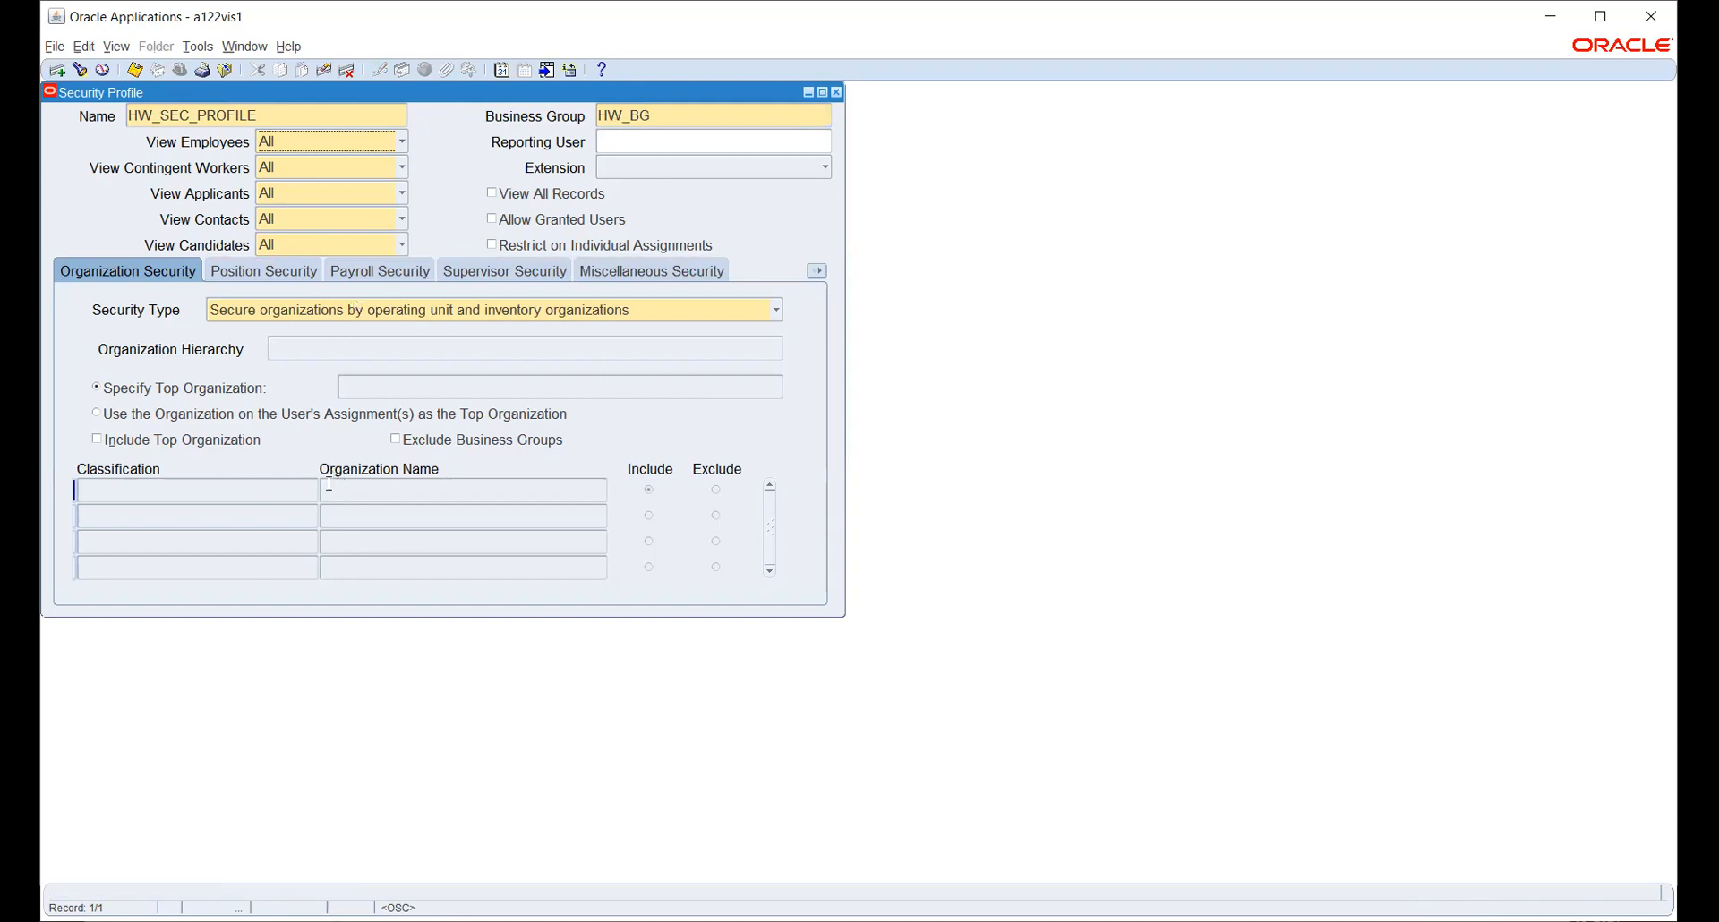
{"action": "key", "text": "Tab"}
{"action": "key", "text": "Tab"}
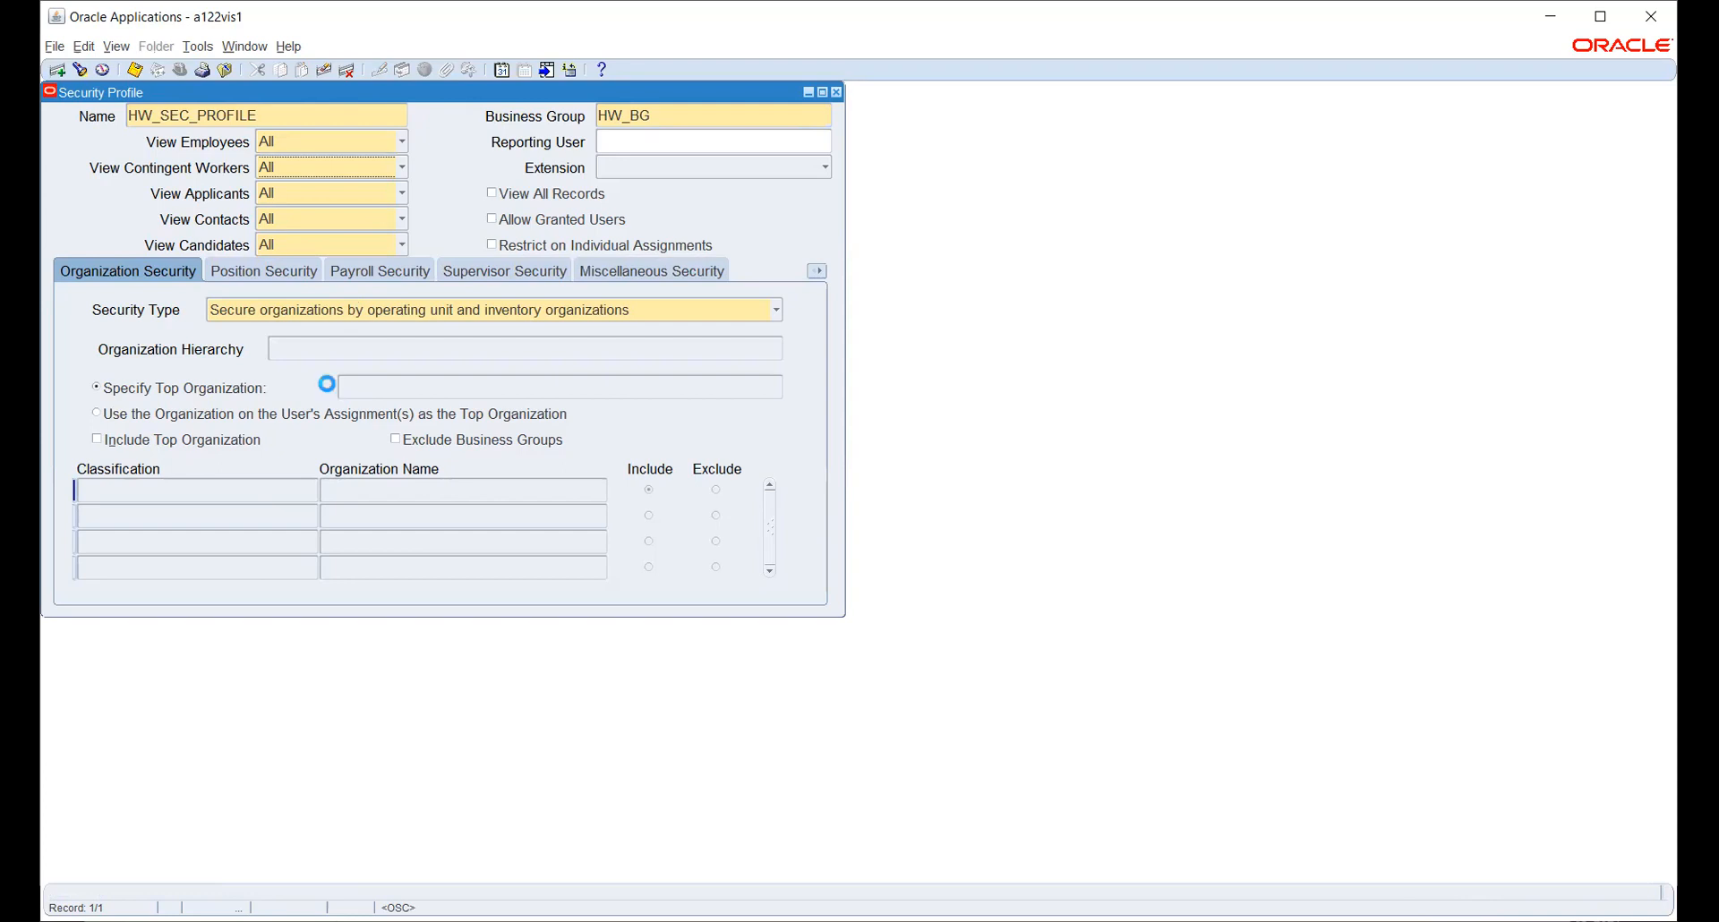
{"action": "key", "text": "Tab"}
{"action": "key", "text": "Tab"}
{"action": "key", "text": "Tab"}
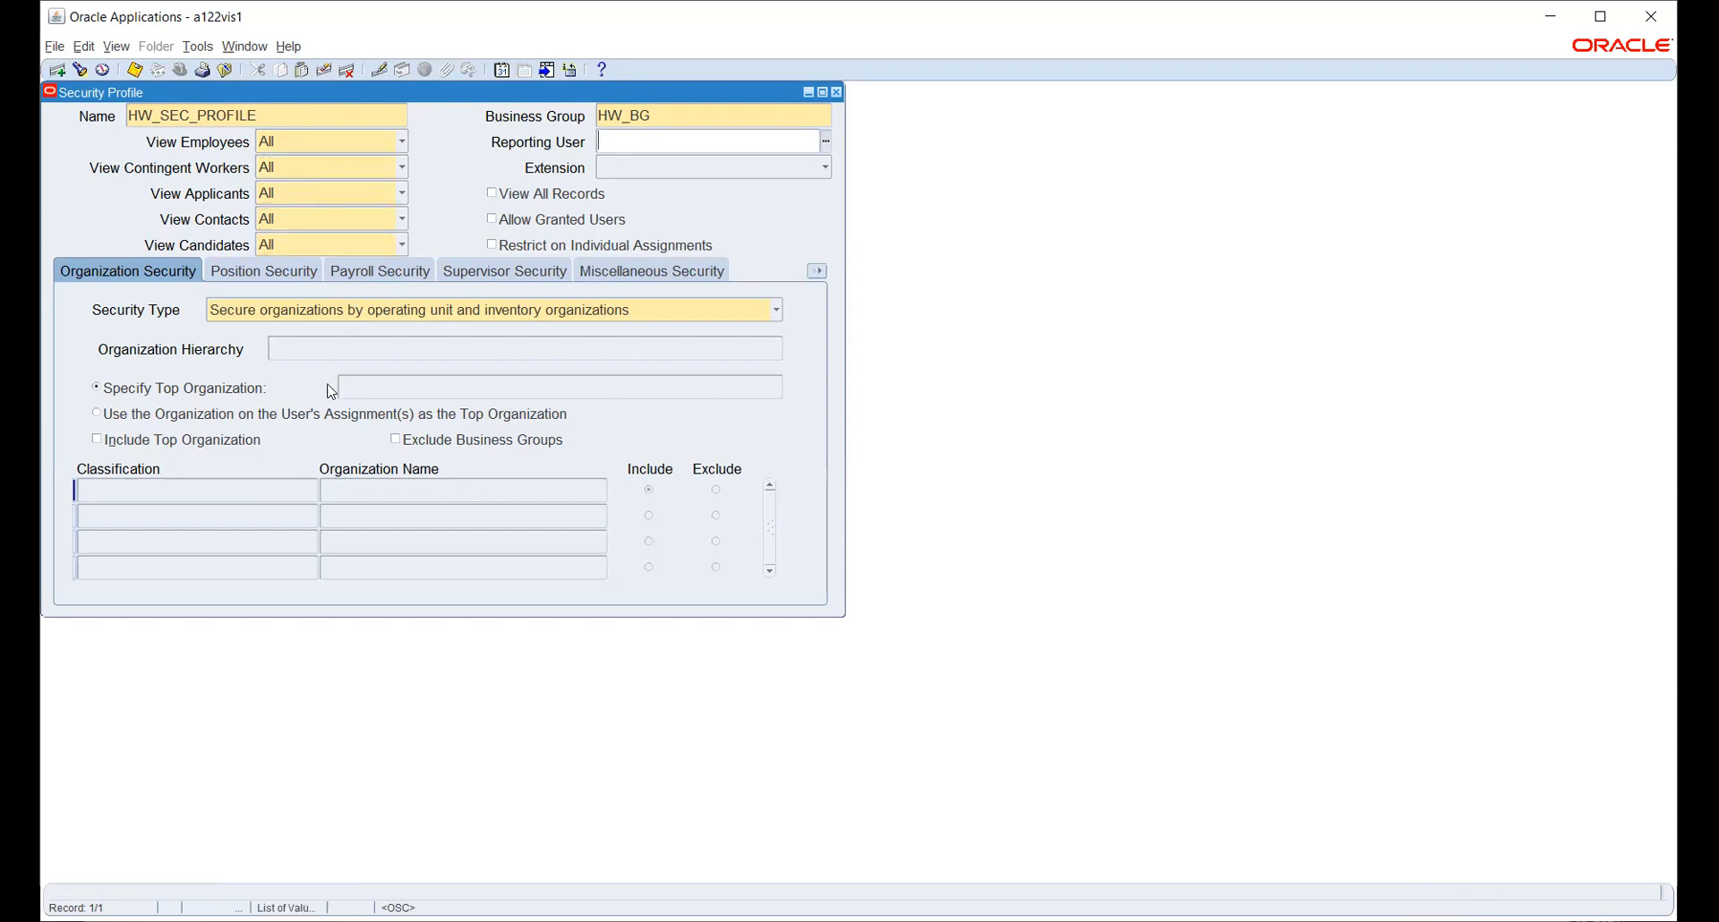
- Confirm Security Type as operating unit and inventory organizations and save the profile
{"action": "left_click", "coordinate": [407, 313]}
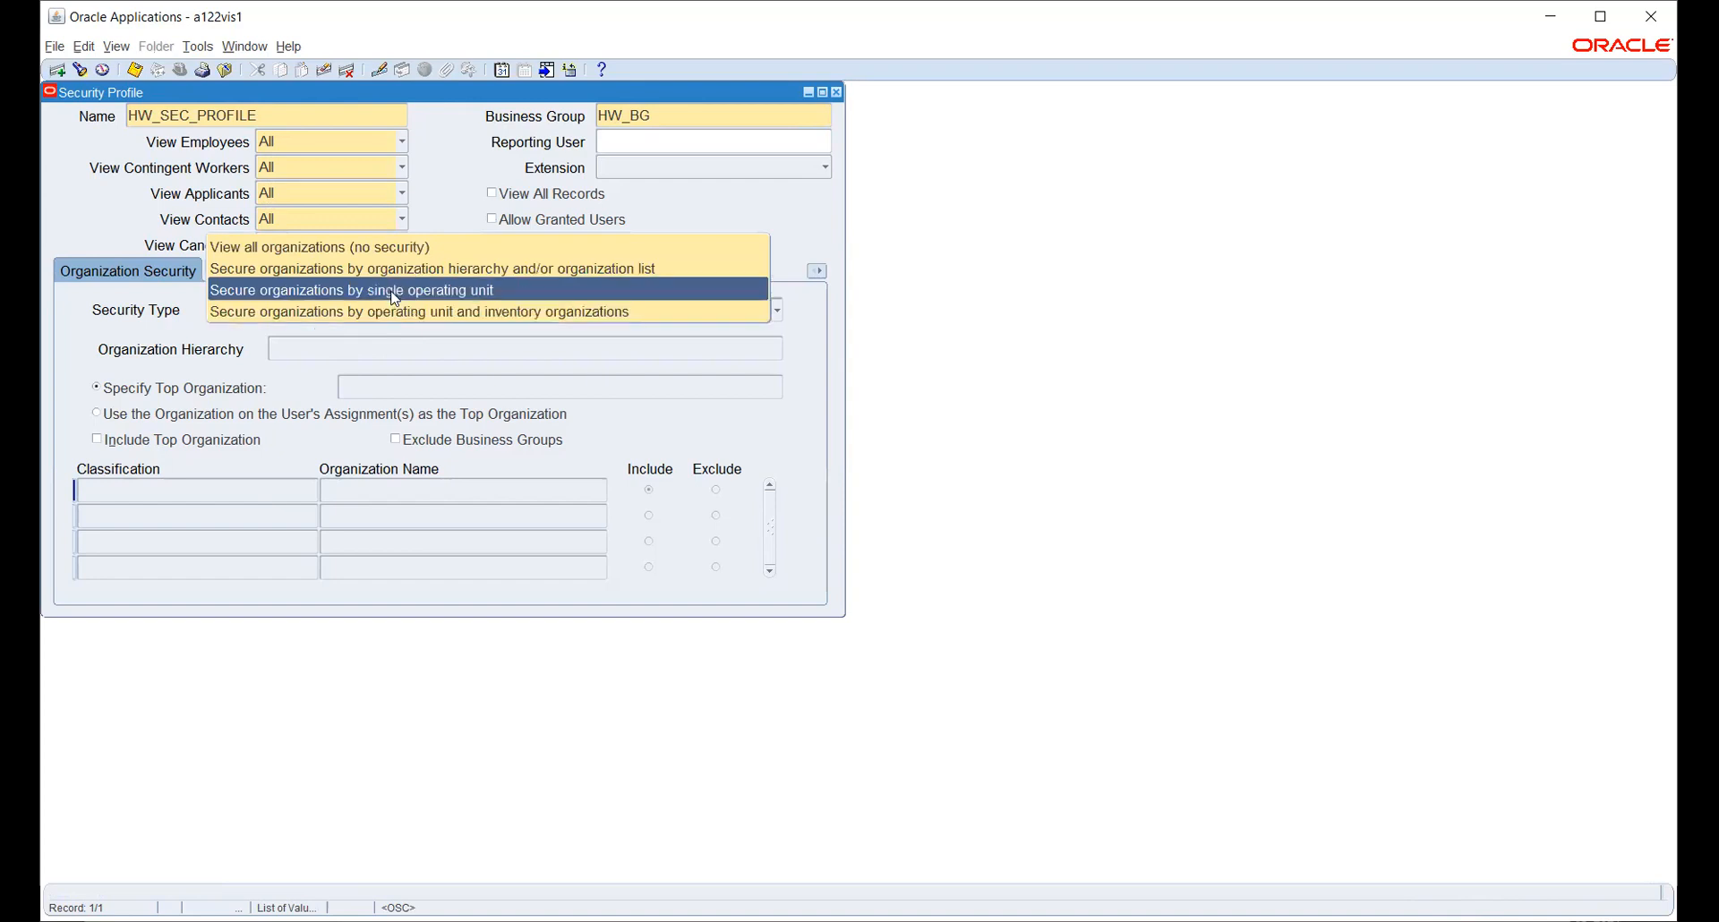
{"action": "left_click", "coordinate": [391, 290]}
{"action": "left_click", "coordinate": [421, 314]}
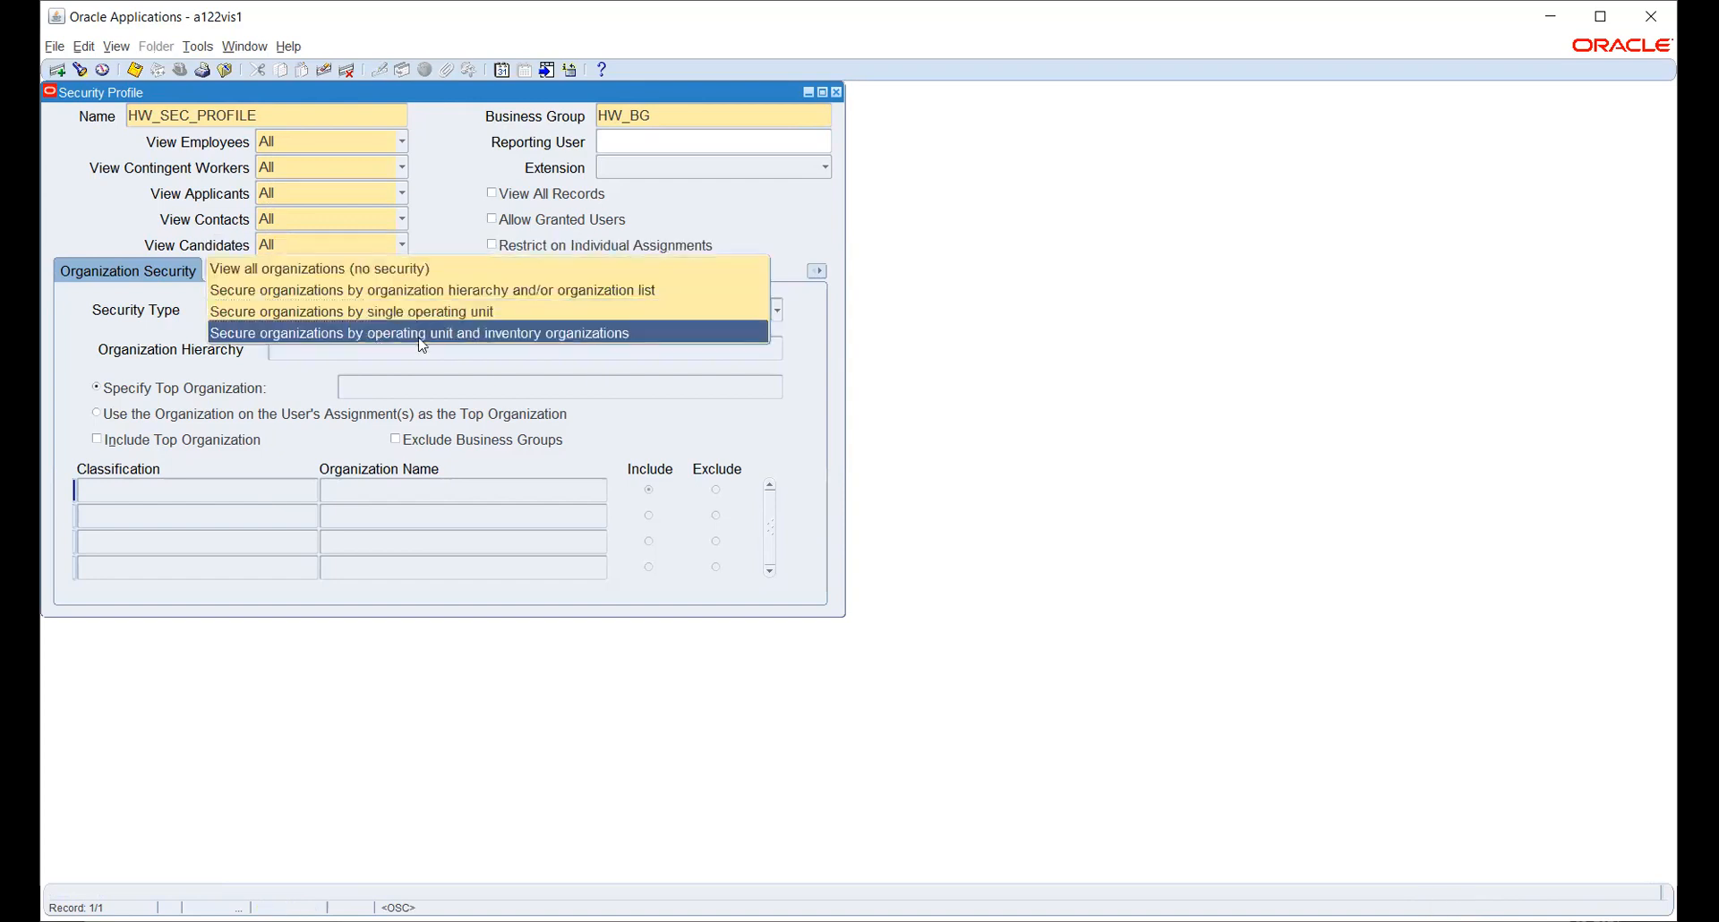
{"action": "left_click", "coordinate": [422, 332]}
{"action": "left_click", "coordinate": [135, 70]}
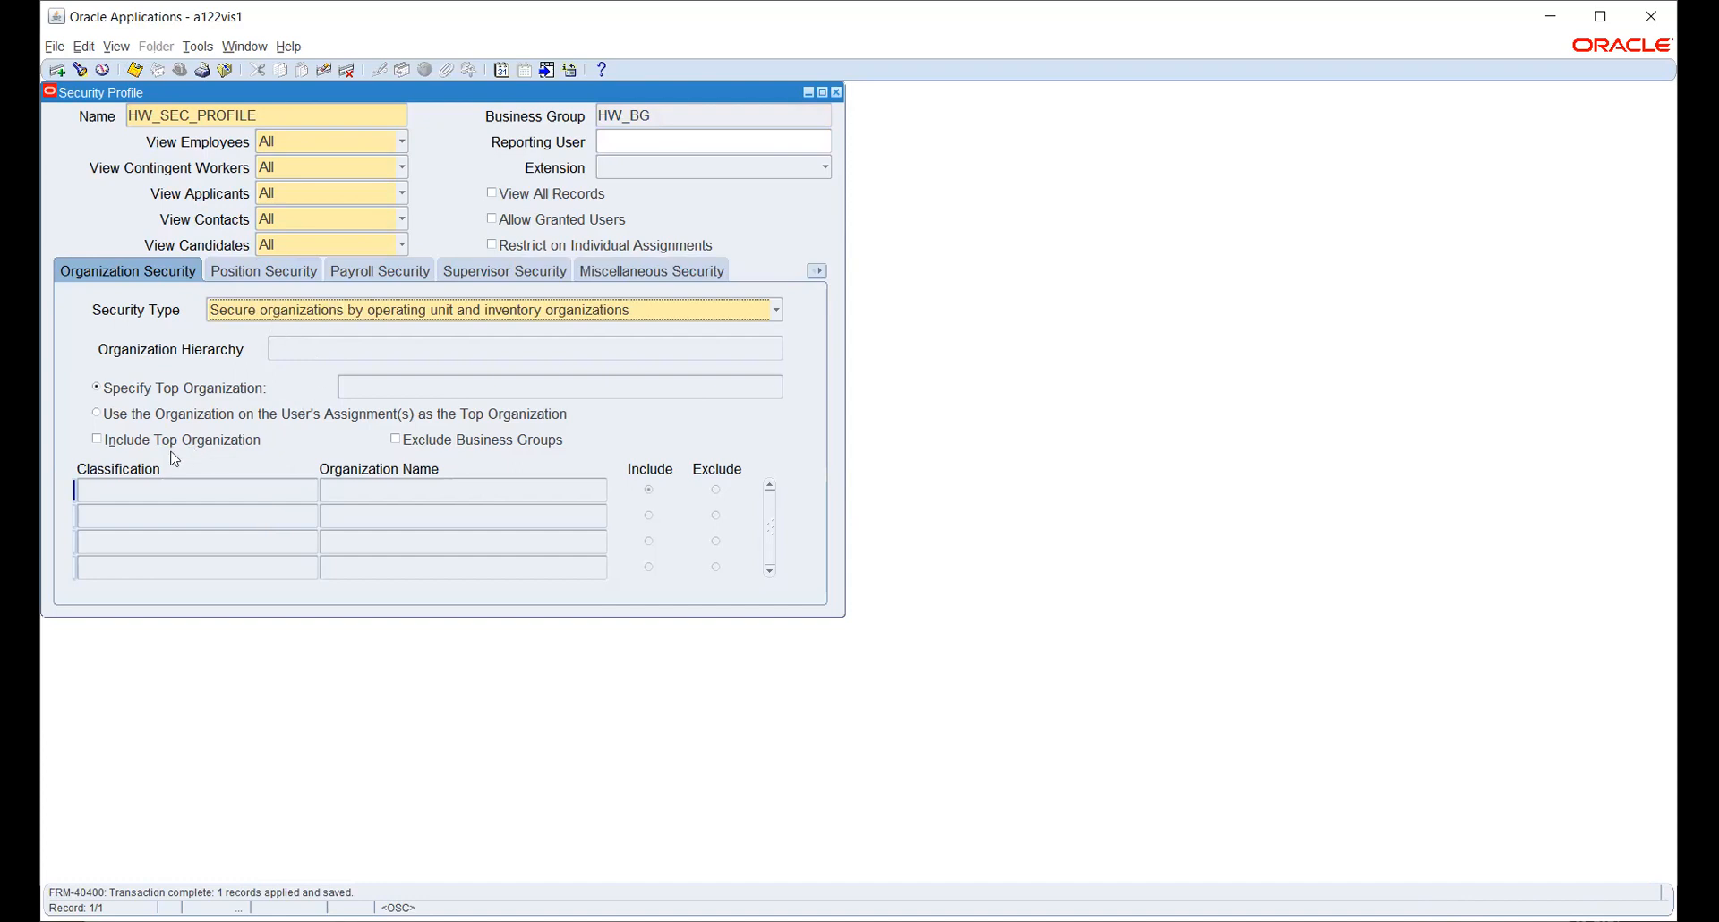
- Change Security Type to secure organizations by organization hierarchy and/or organization list
{"action": "left_click", "coordinate": [273, 312]}
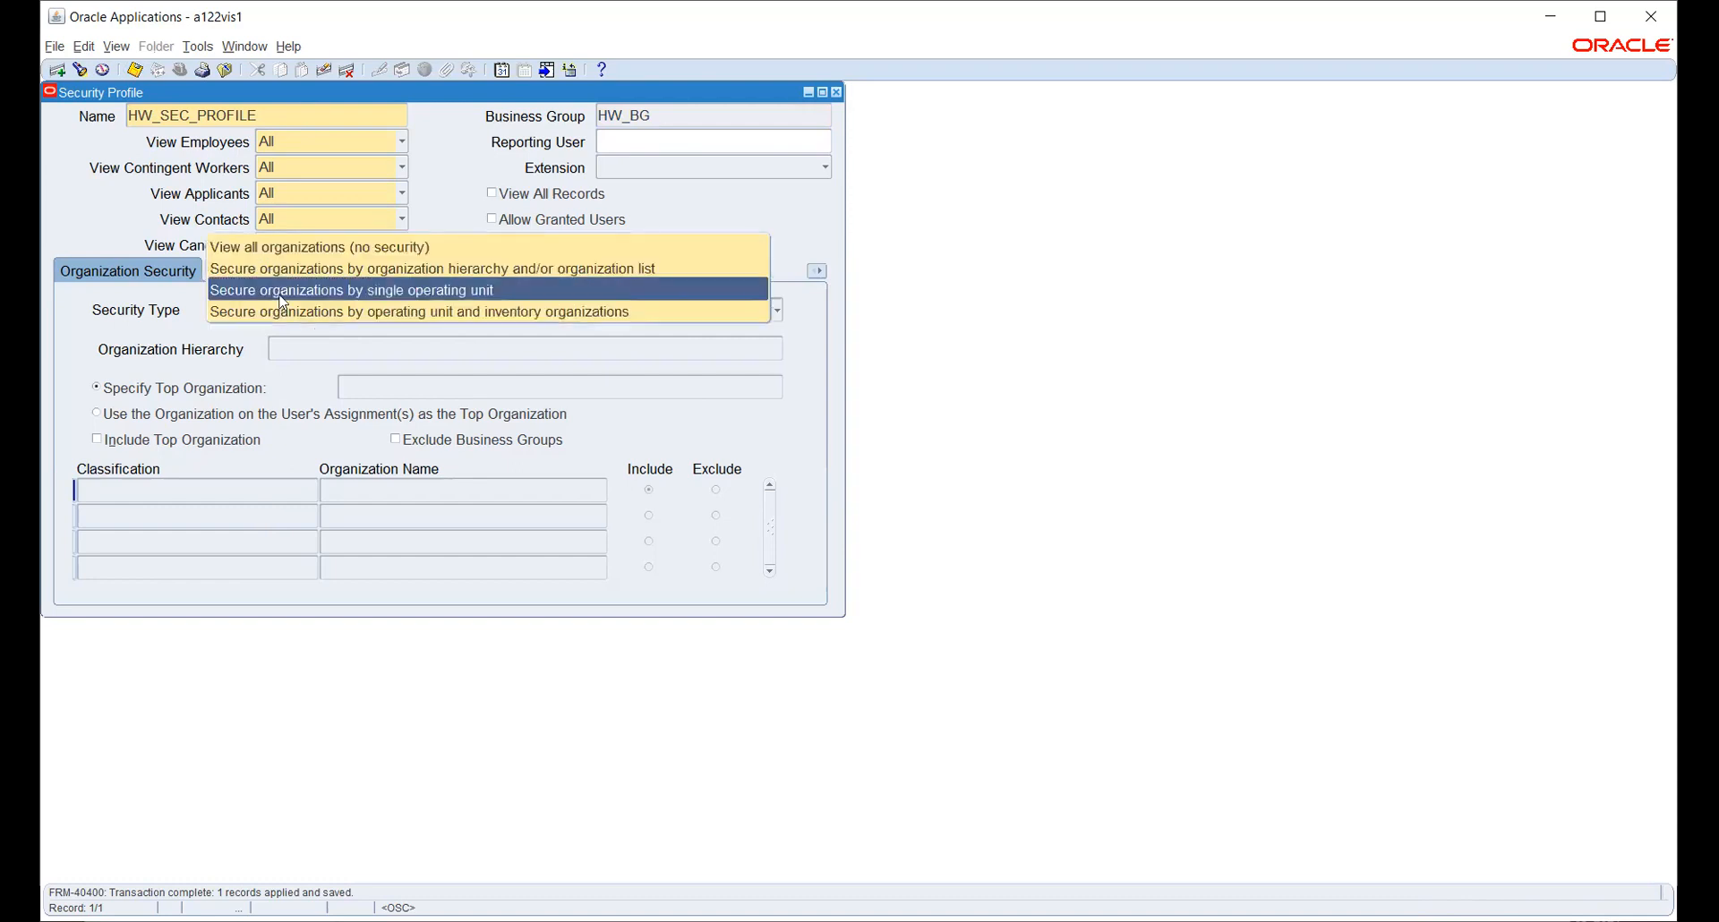
{"action": "left_click", "coordinate": [282, 303]}
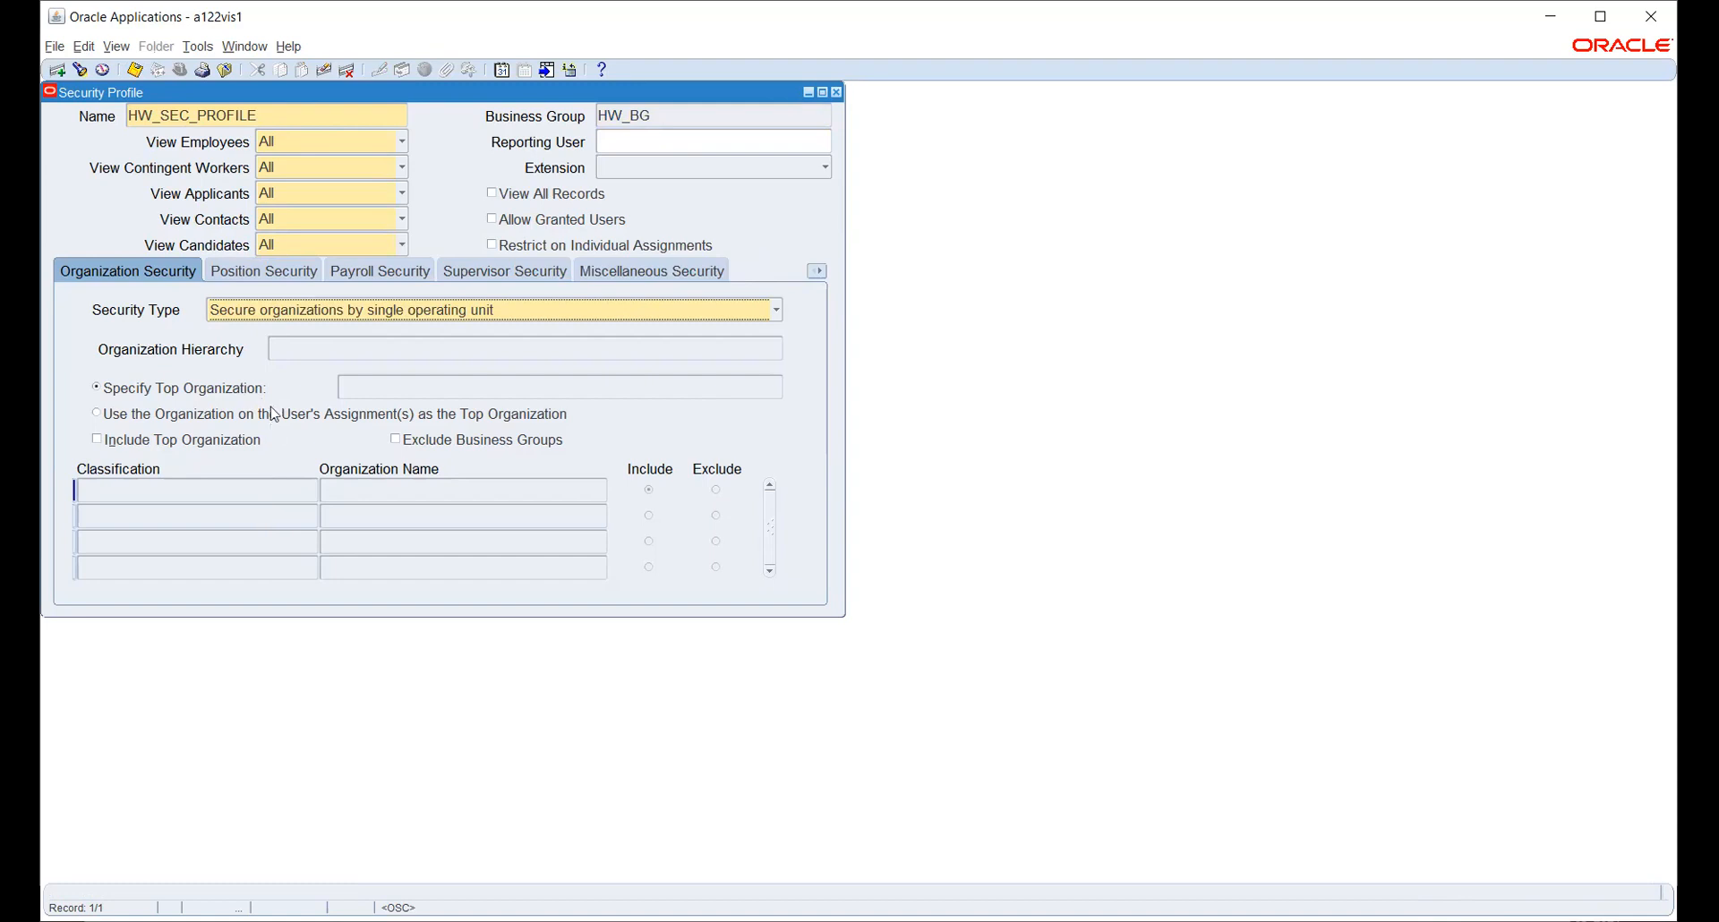
{"action": "left_click", "coordinate": [308, 311]}
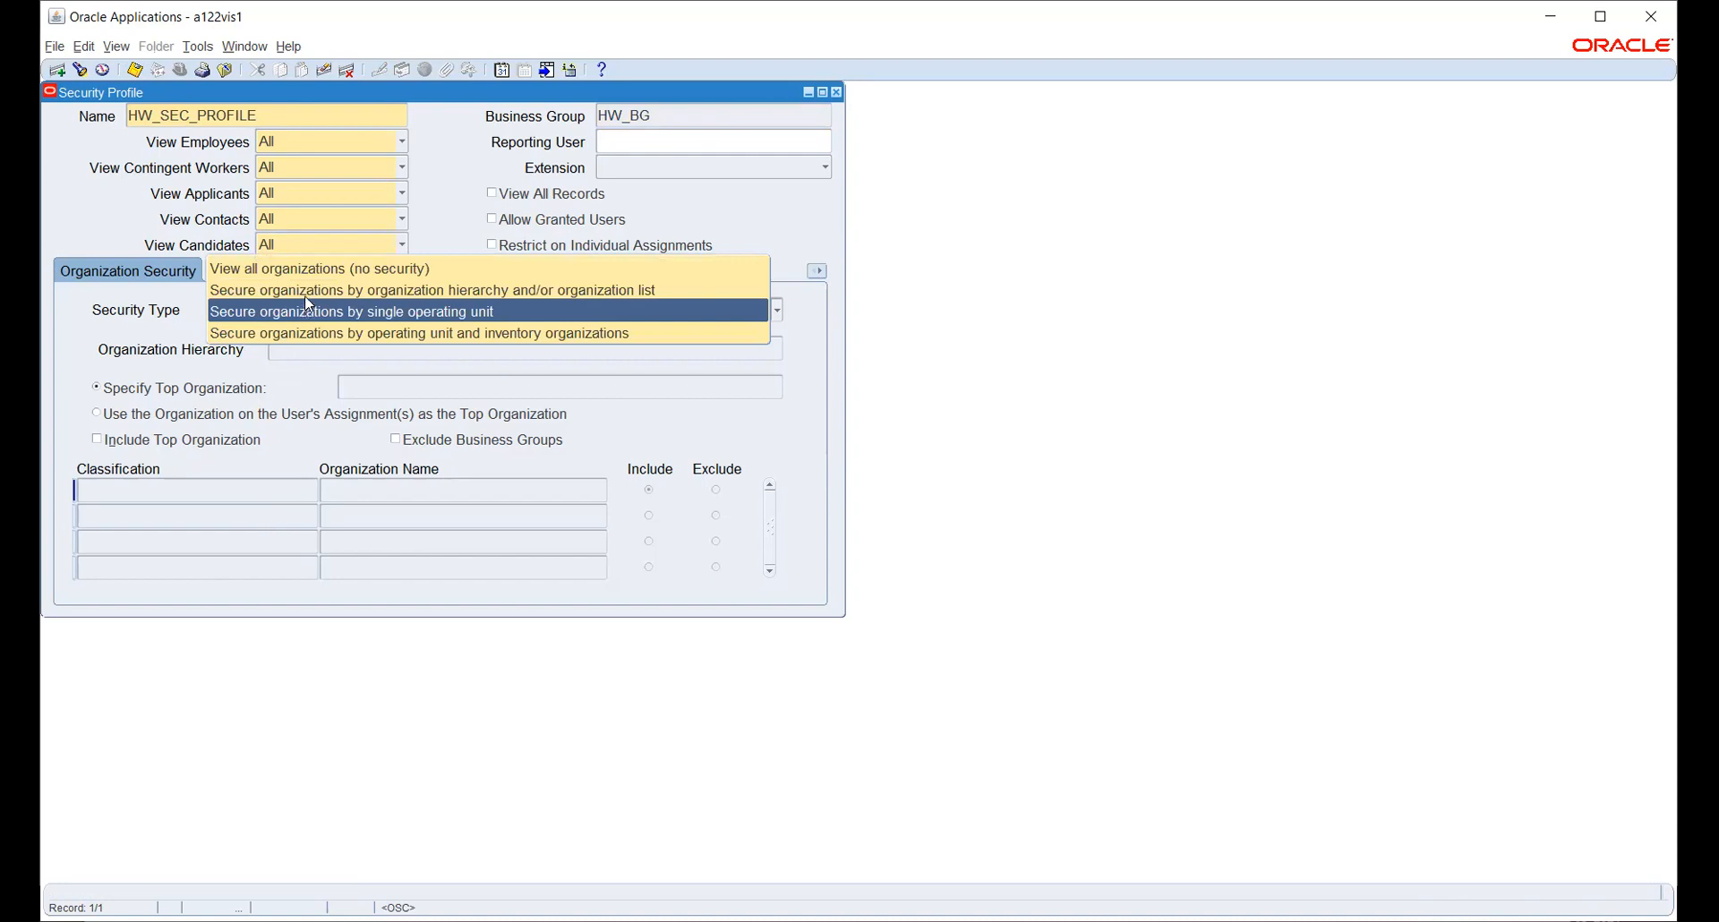
{"action": "left_click", "coordinate": [308, 292]}
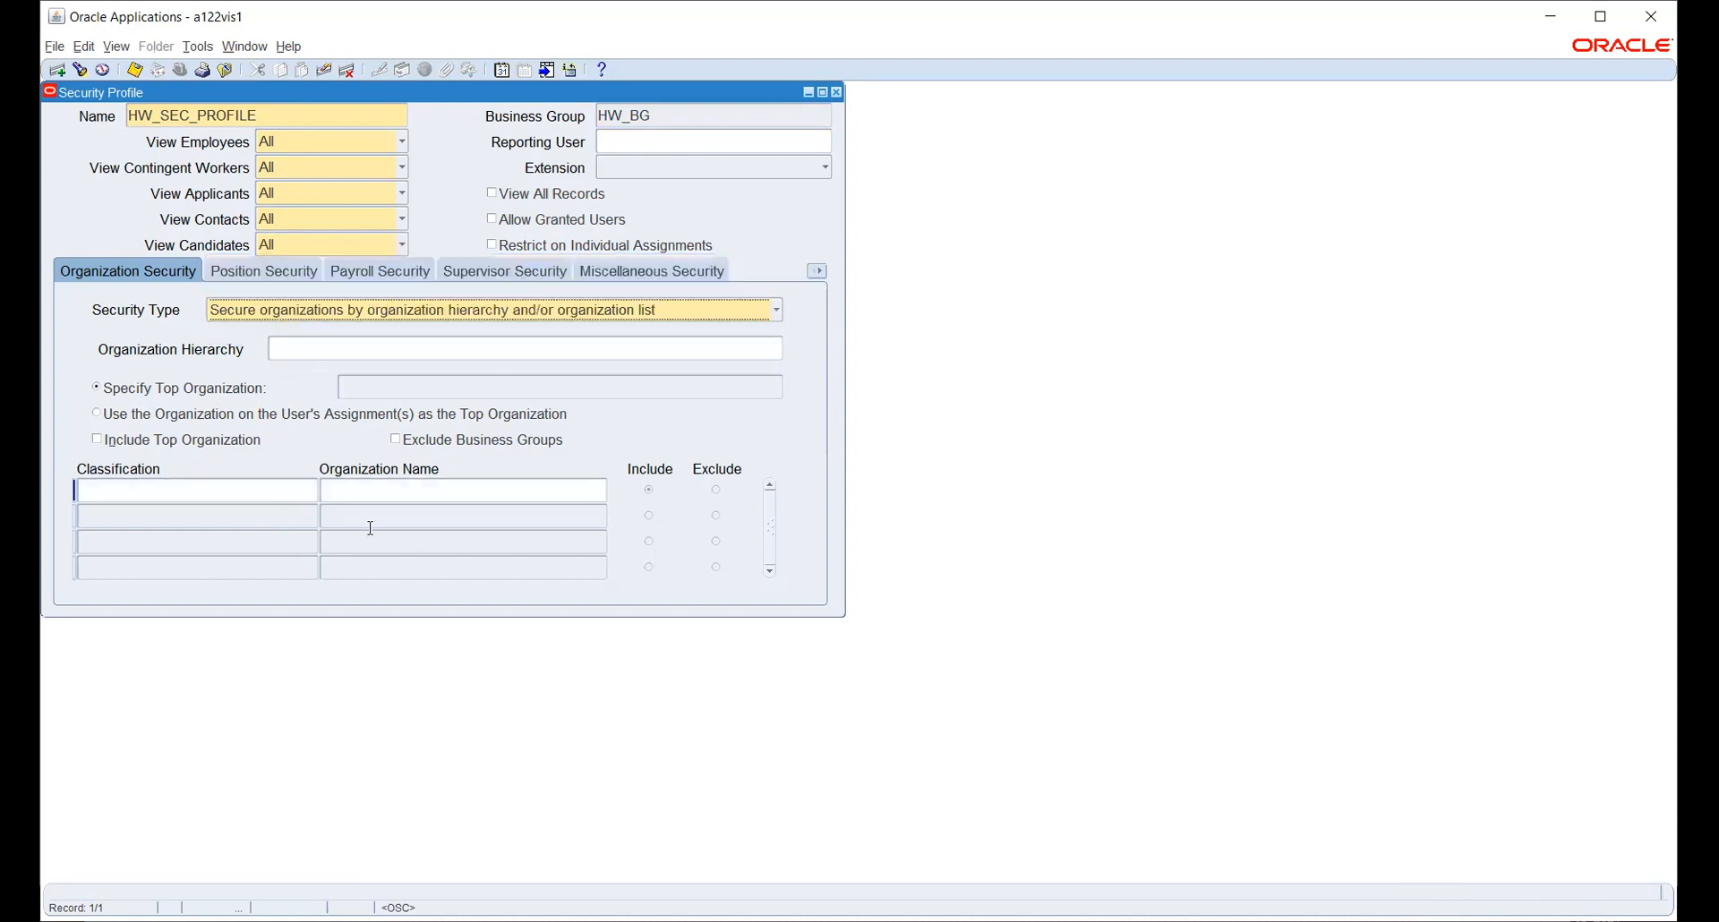
{"action": "left_click", "coordinate": [372, 483]}
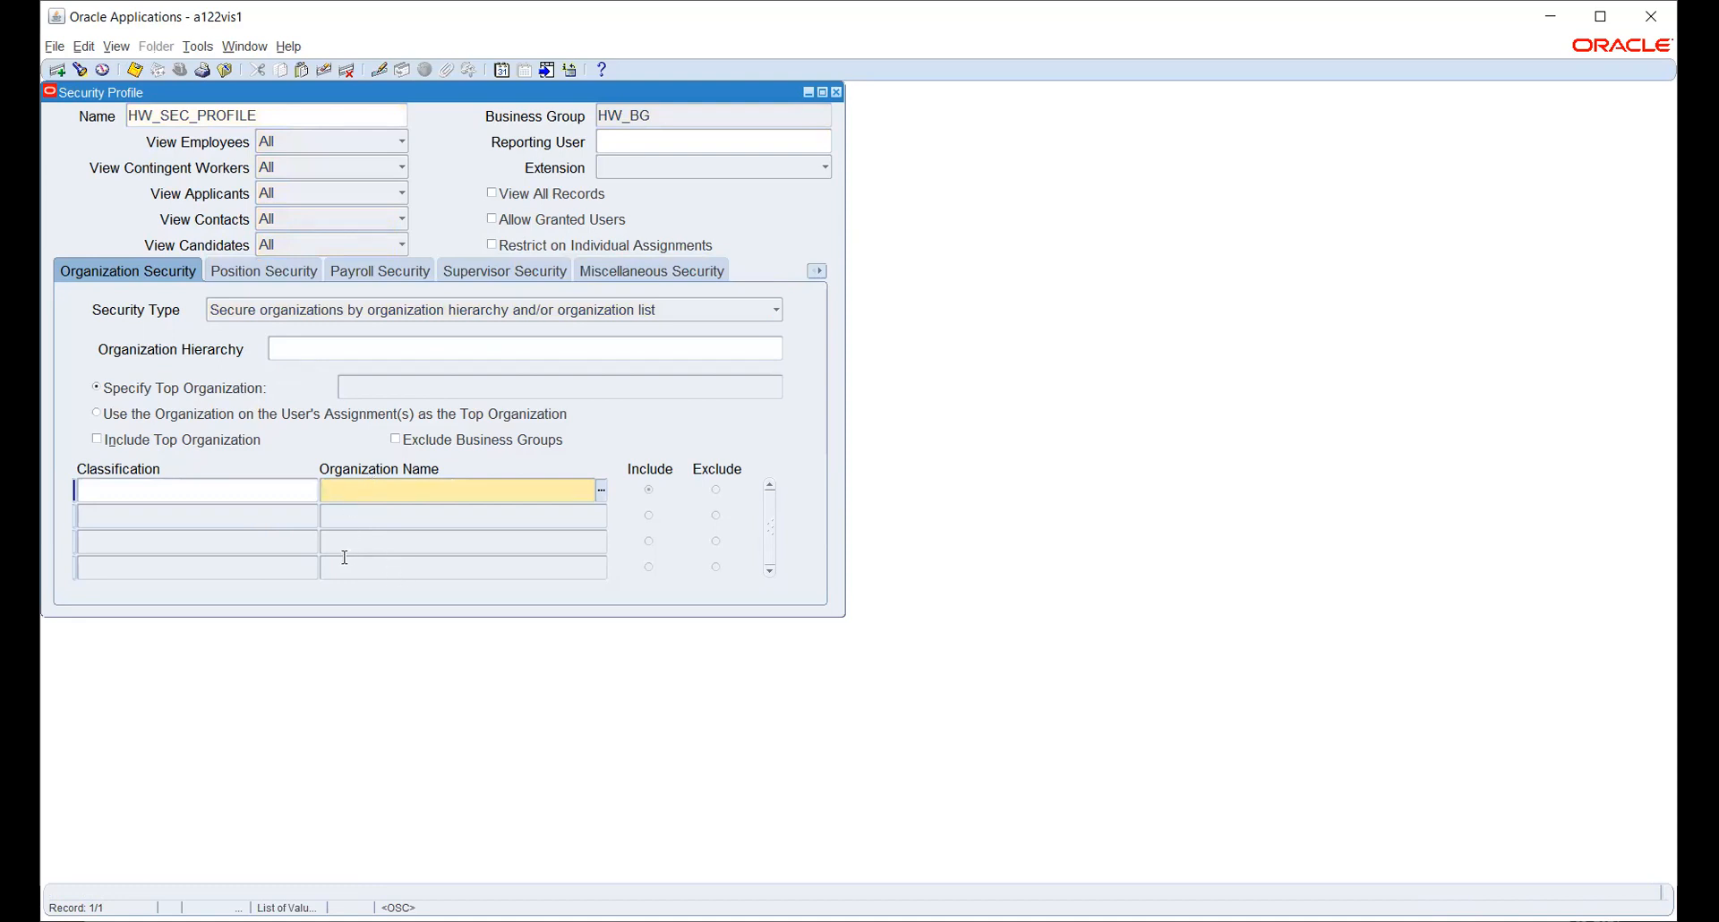
- Set the first organization list row's classification to Operating Unit
{"action": "left_click", "coordinate": [253, 493]}
{"action": "left_click", "coordinate": [313, 488]}
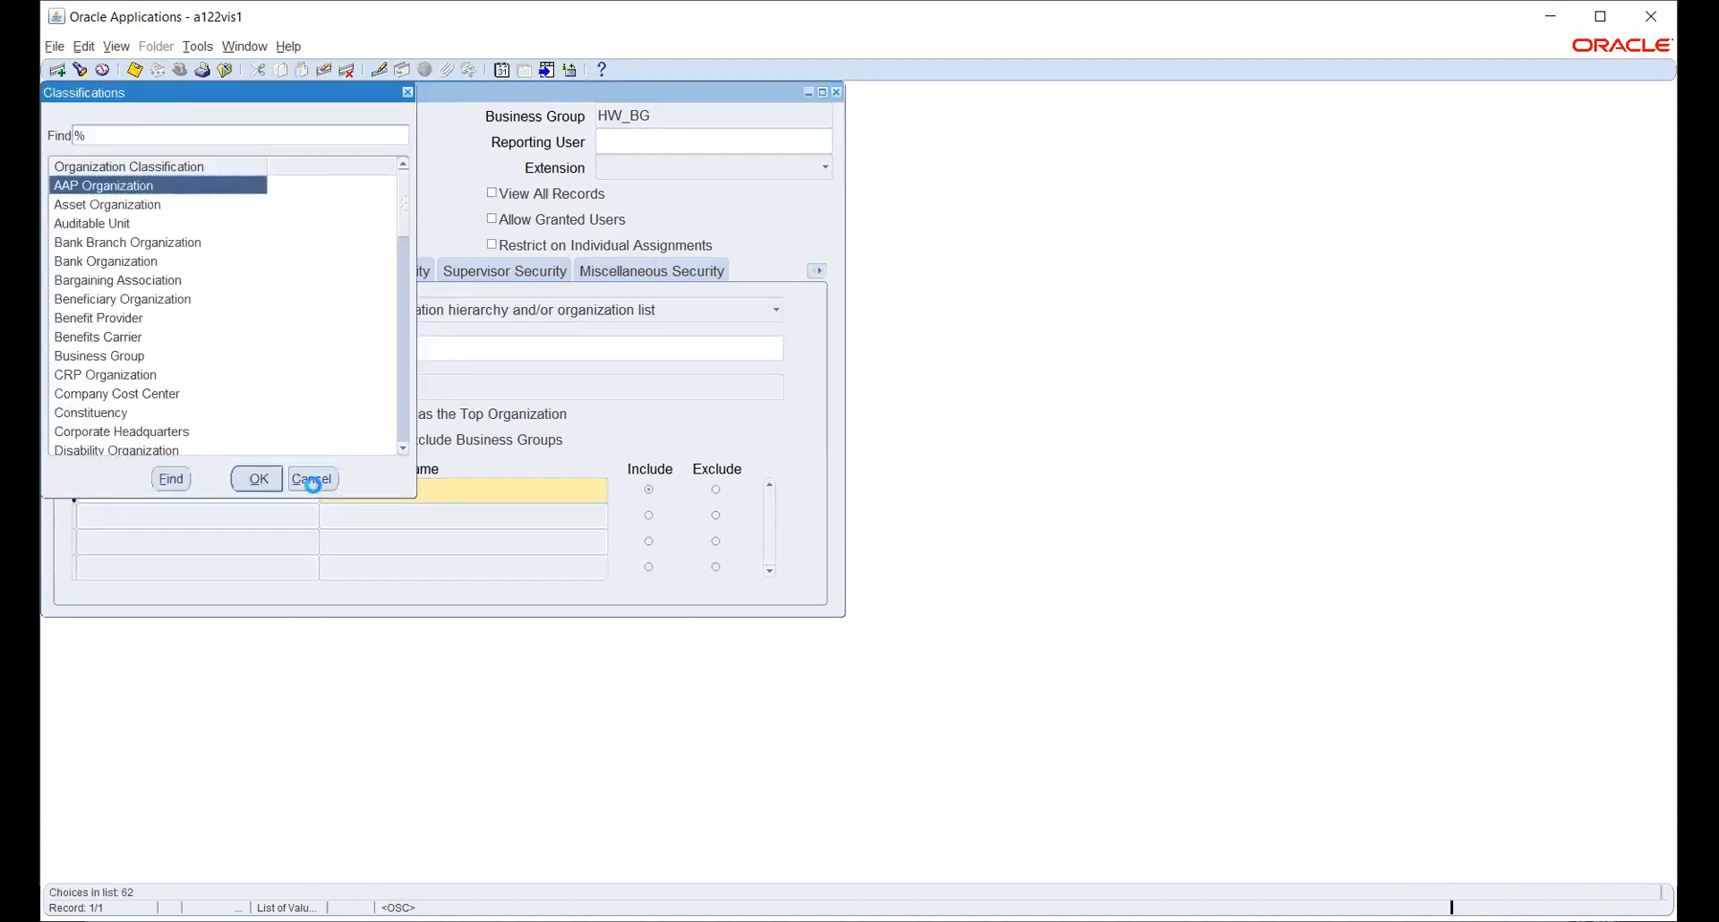
{"action": "scroll", "coordinate": [184, 326], "scroll_direction": "down", "scroll_amount": 1}
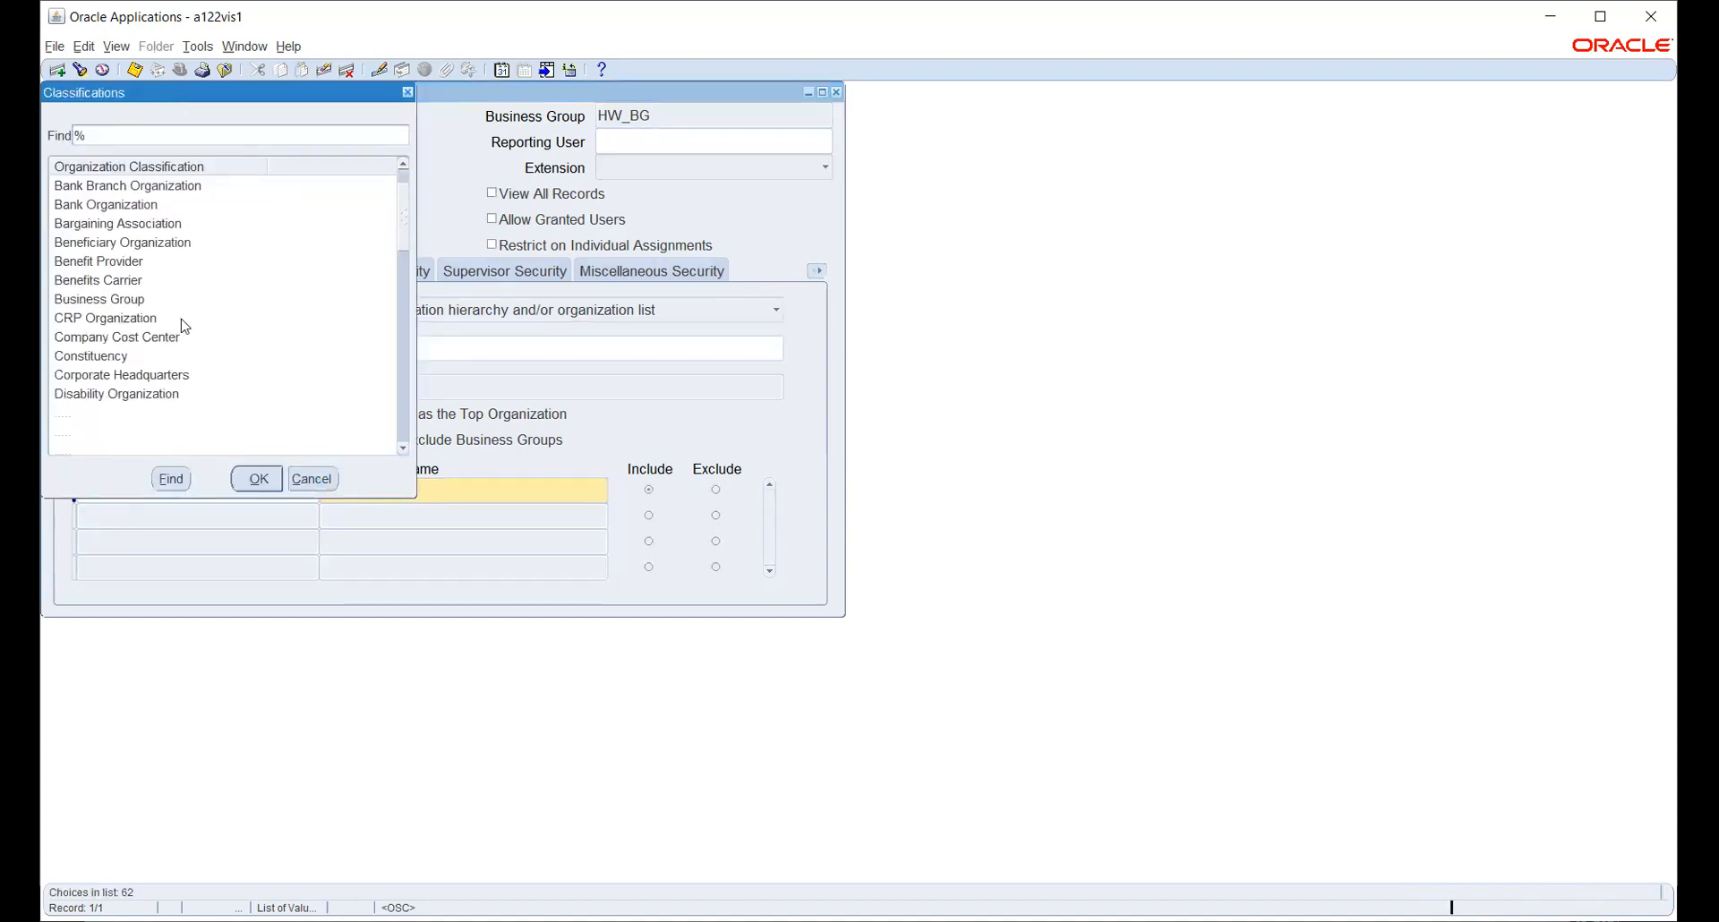
{"action": "type", "text": "o"}
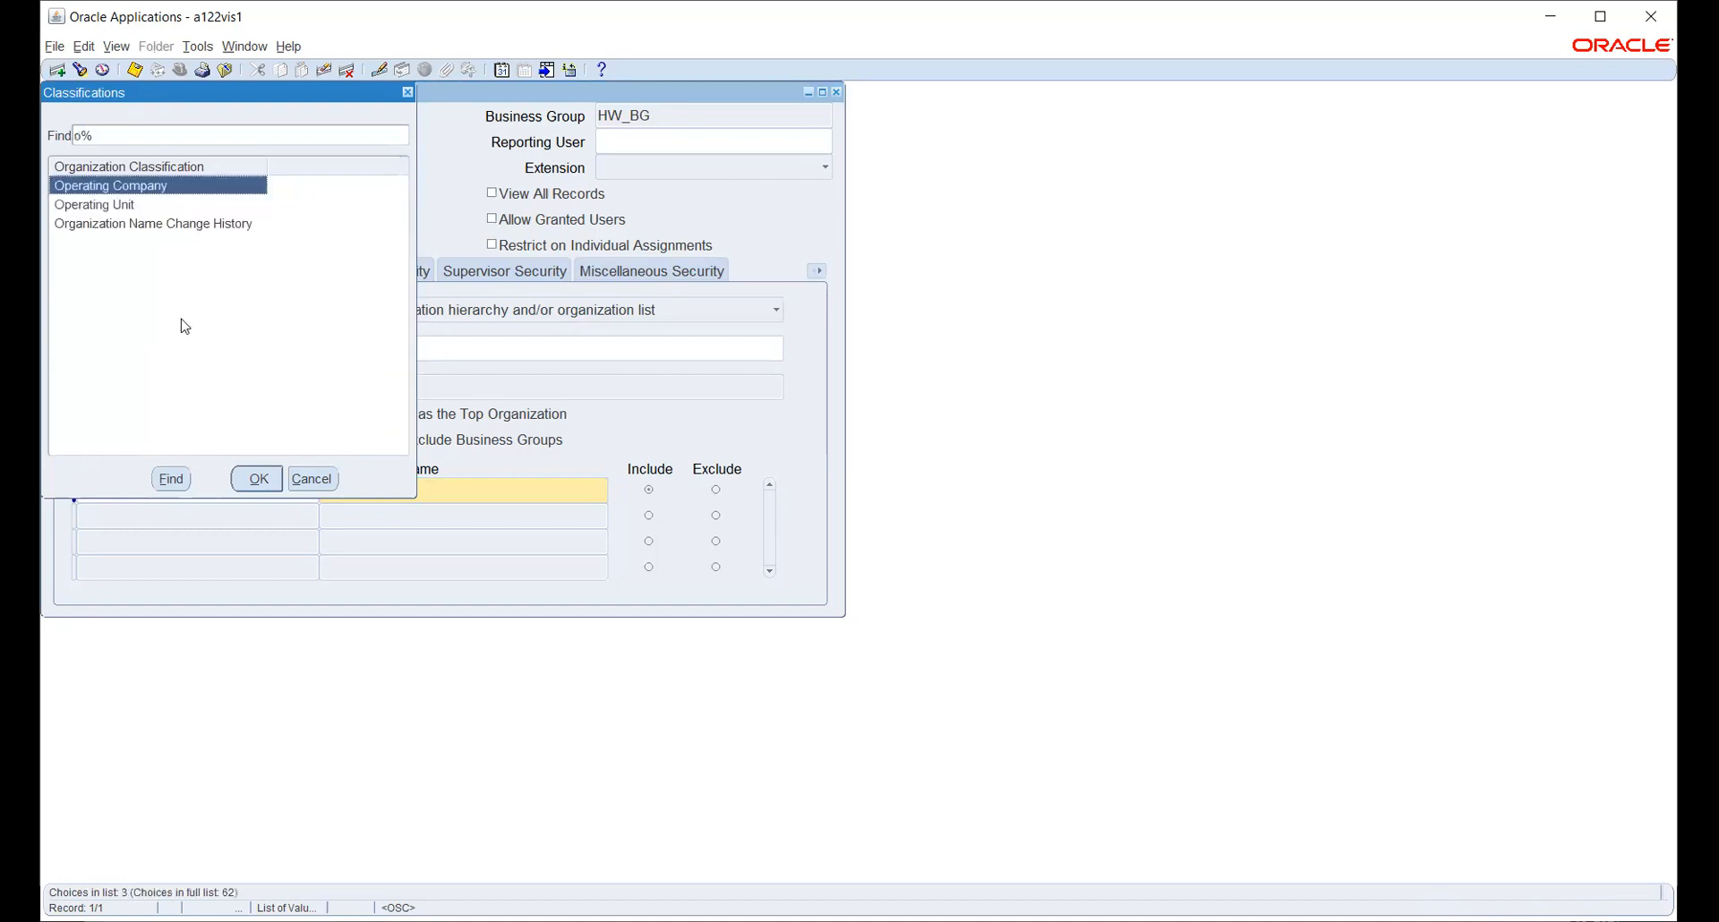
{"action": "left_click", "coordinate": [121, 204]}
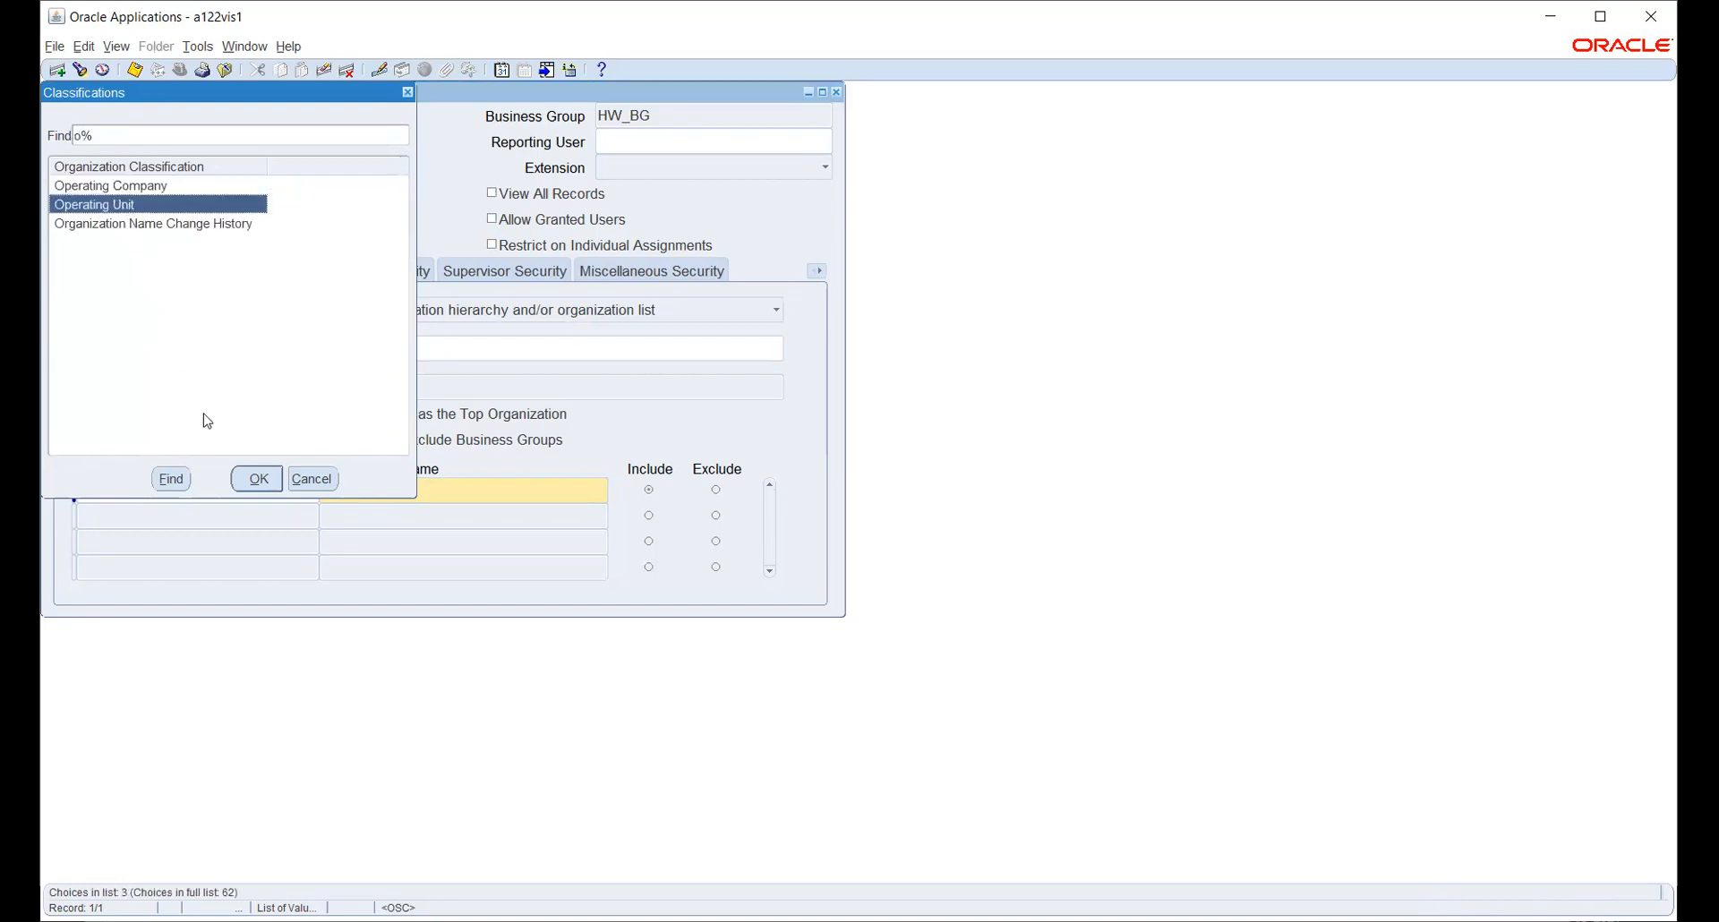
{"action": "left_click", "coordinate": [250, 481]}
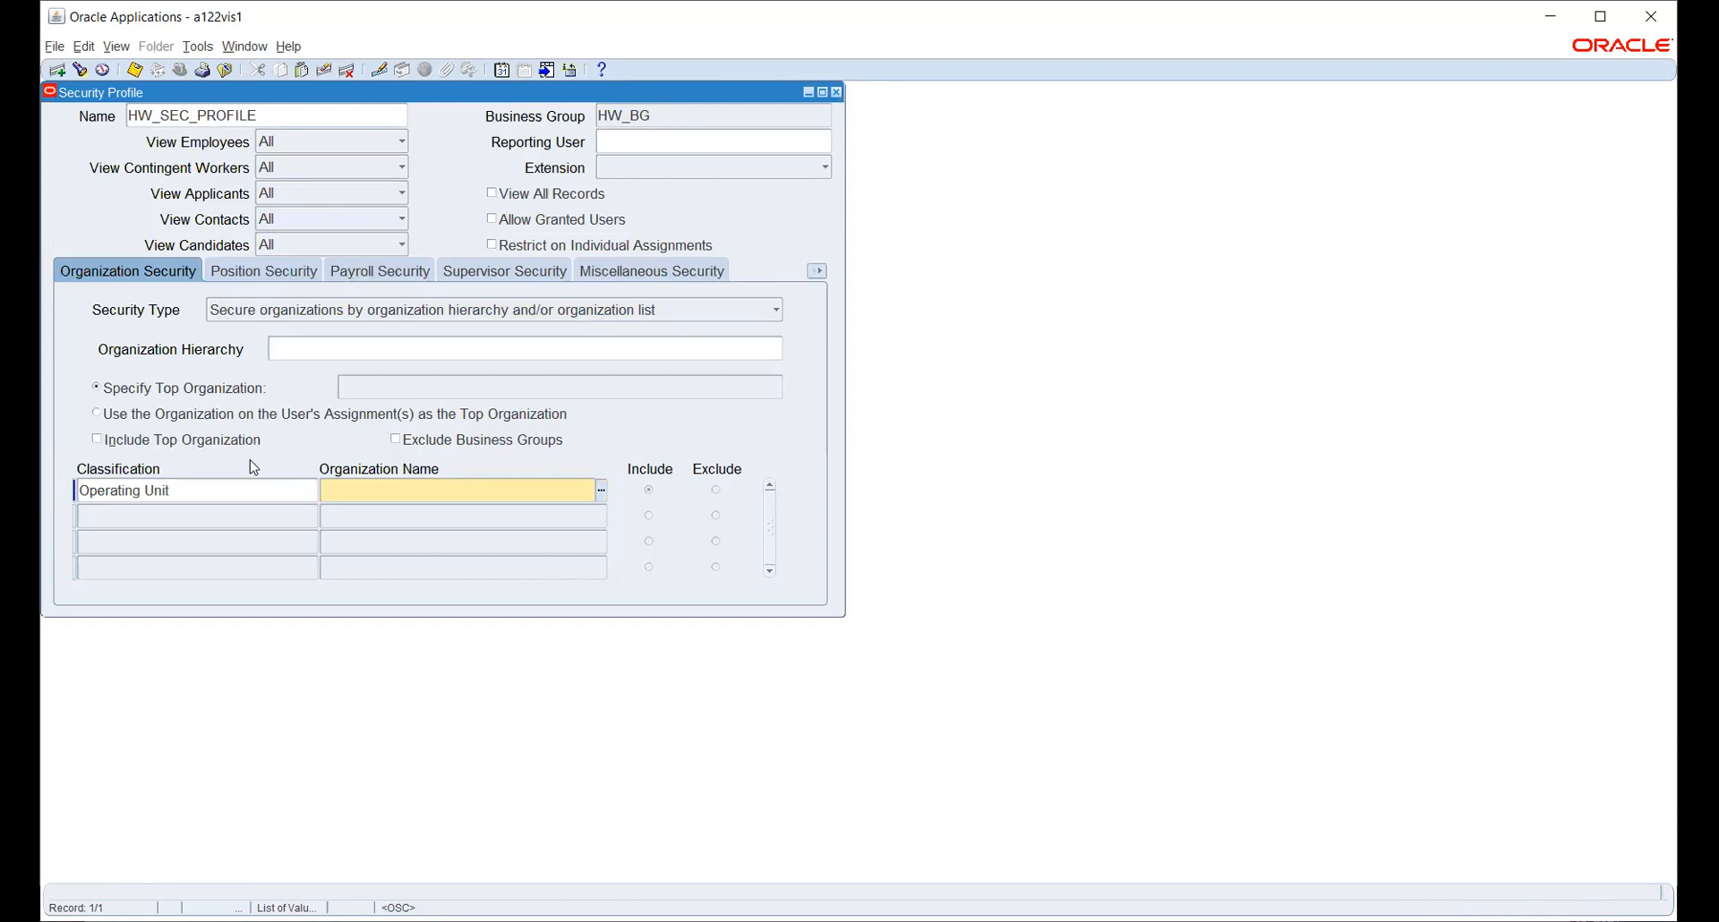
- Pick HWOU from the organization list as the included organization
{"action": "left_click", "coordinate": [600, 491]}
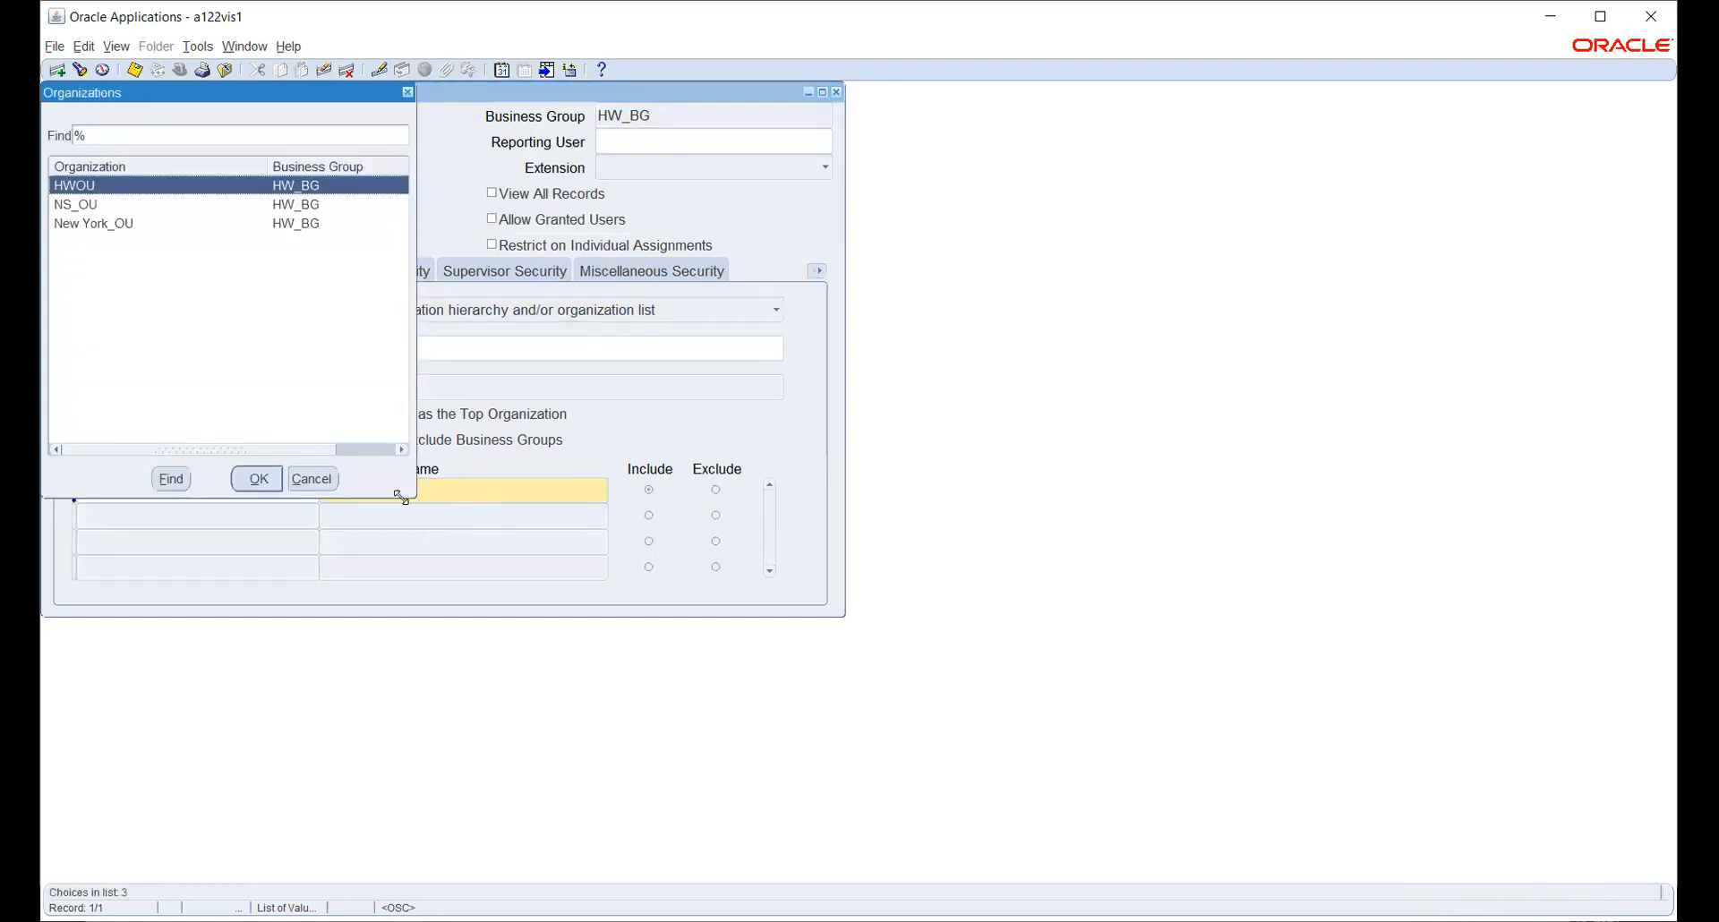
{"action": "left_click_drag", "start_coordinate": [192, 94], "coordinate": [436, 132]}
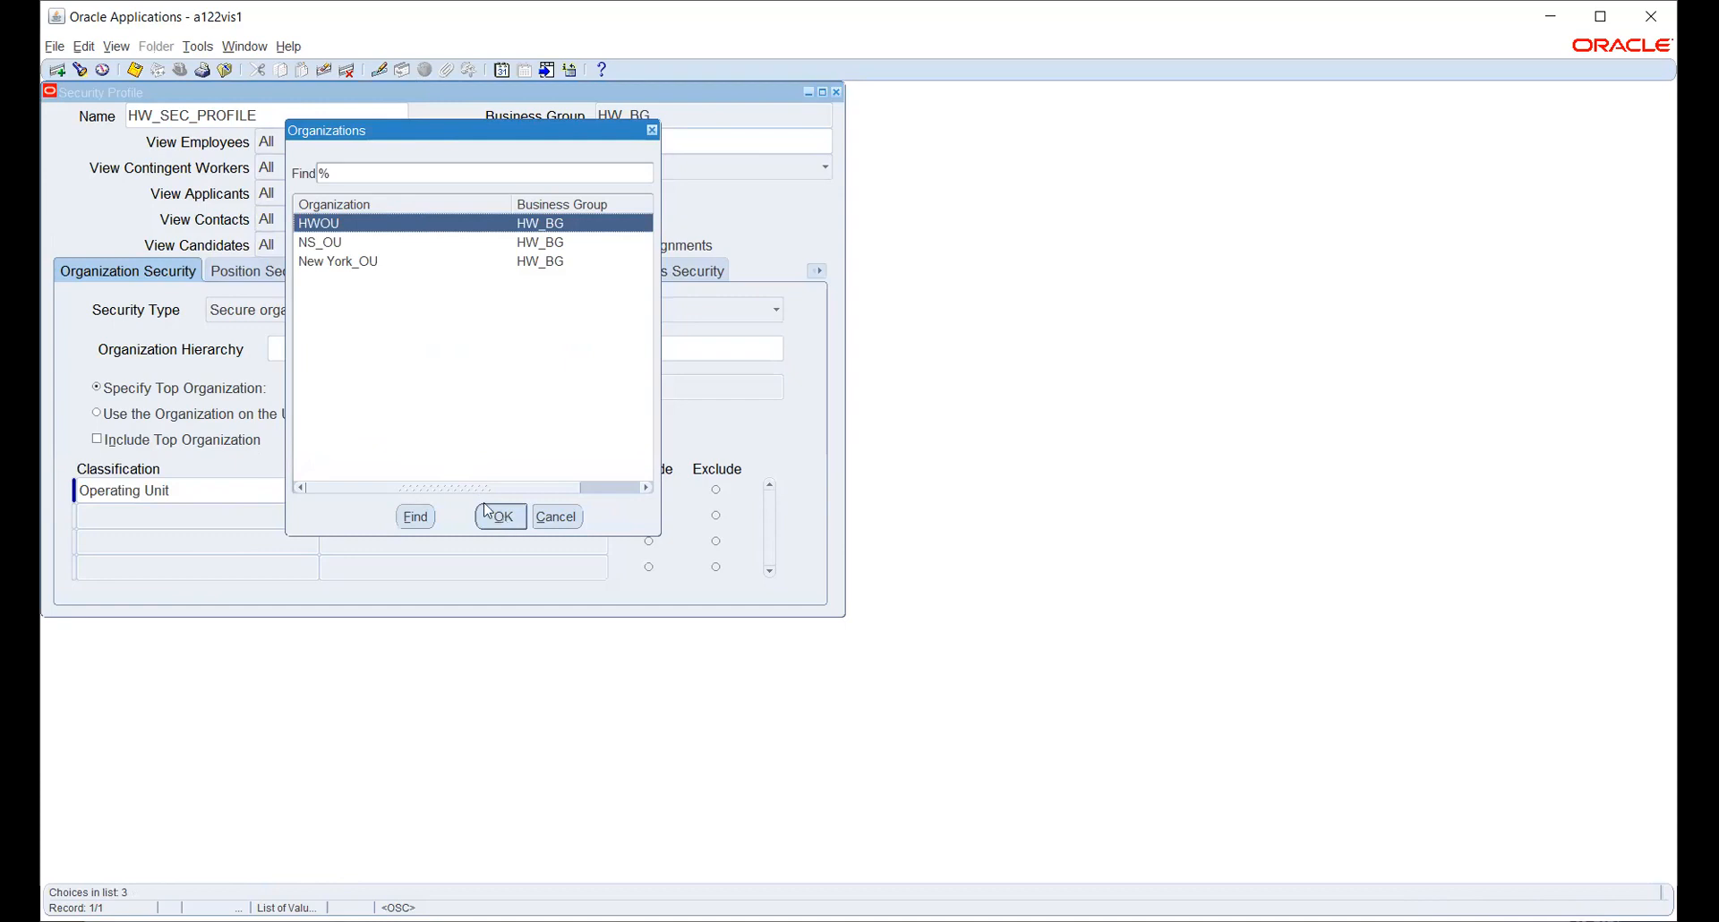
{"action": "mouse_move", "coordinate": [465, 487]}
{"action": "left_mouse_down"}
{"action": "mouse_move", "coordinate": [540, 484]}
{"action": "mouse_move", "coordinate": [447, 484]}
{"action": "left_mouse_up"}
{"action": "left_click", "coordinate": [502, 517]}
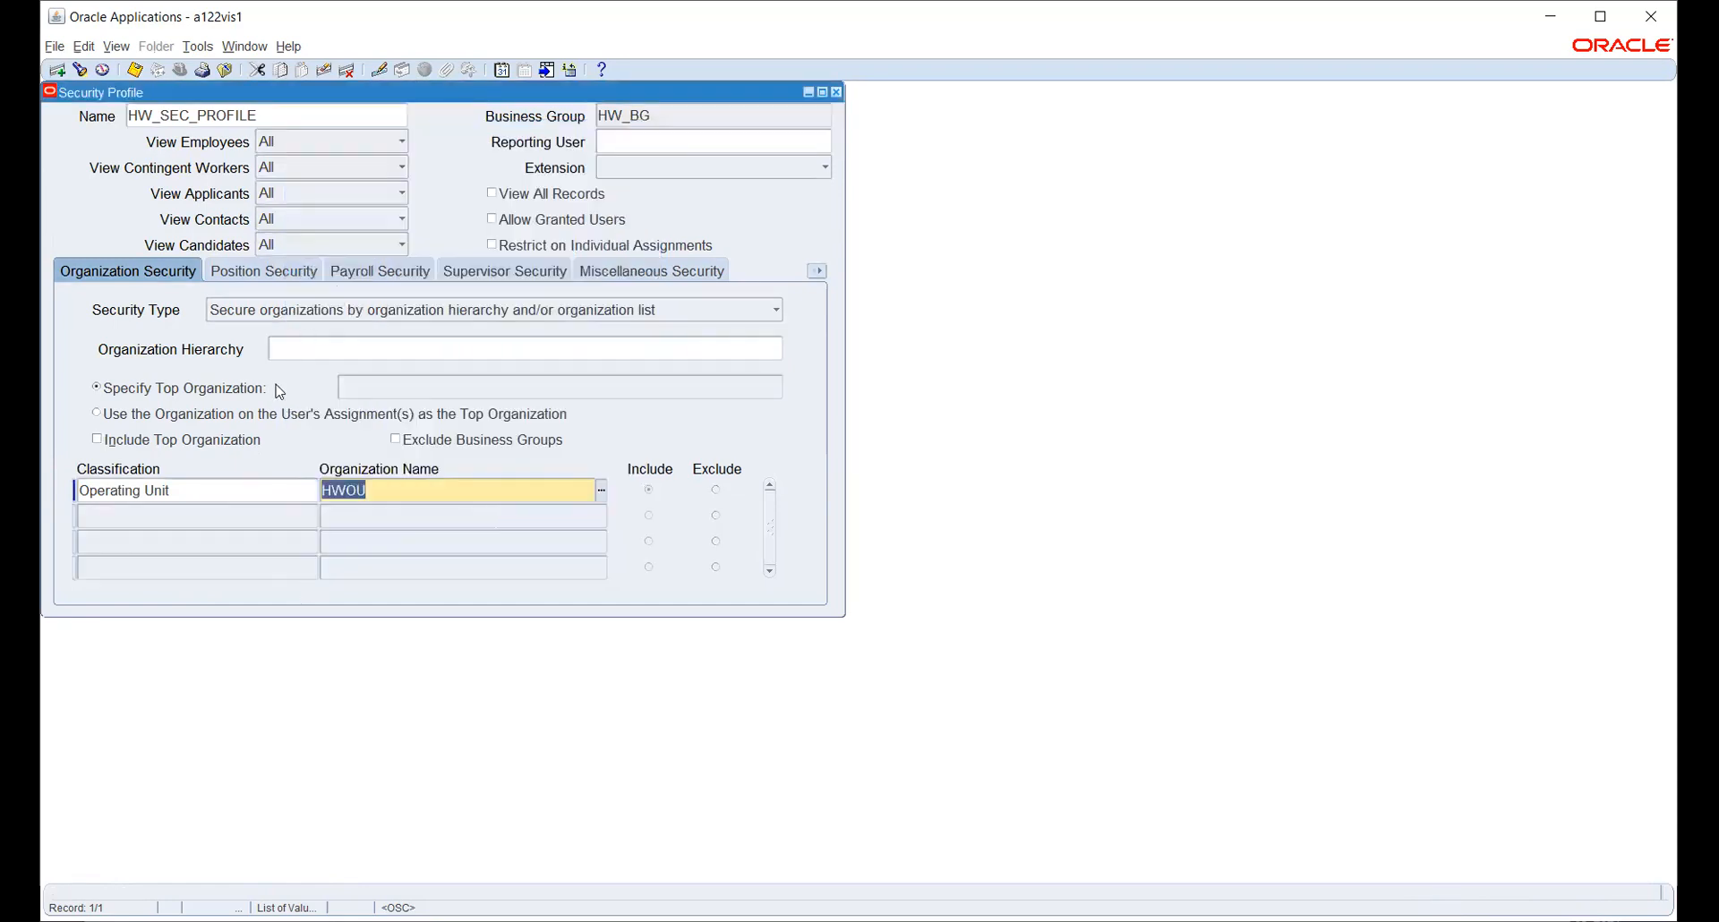
- Save HW_SEC_PROFILE with HWOU, glance at Position Security, and return to Organization Security
{"action": "left_click", "coordinate": [135, 71]}
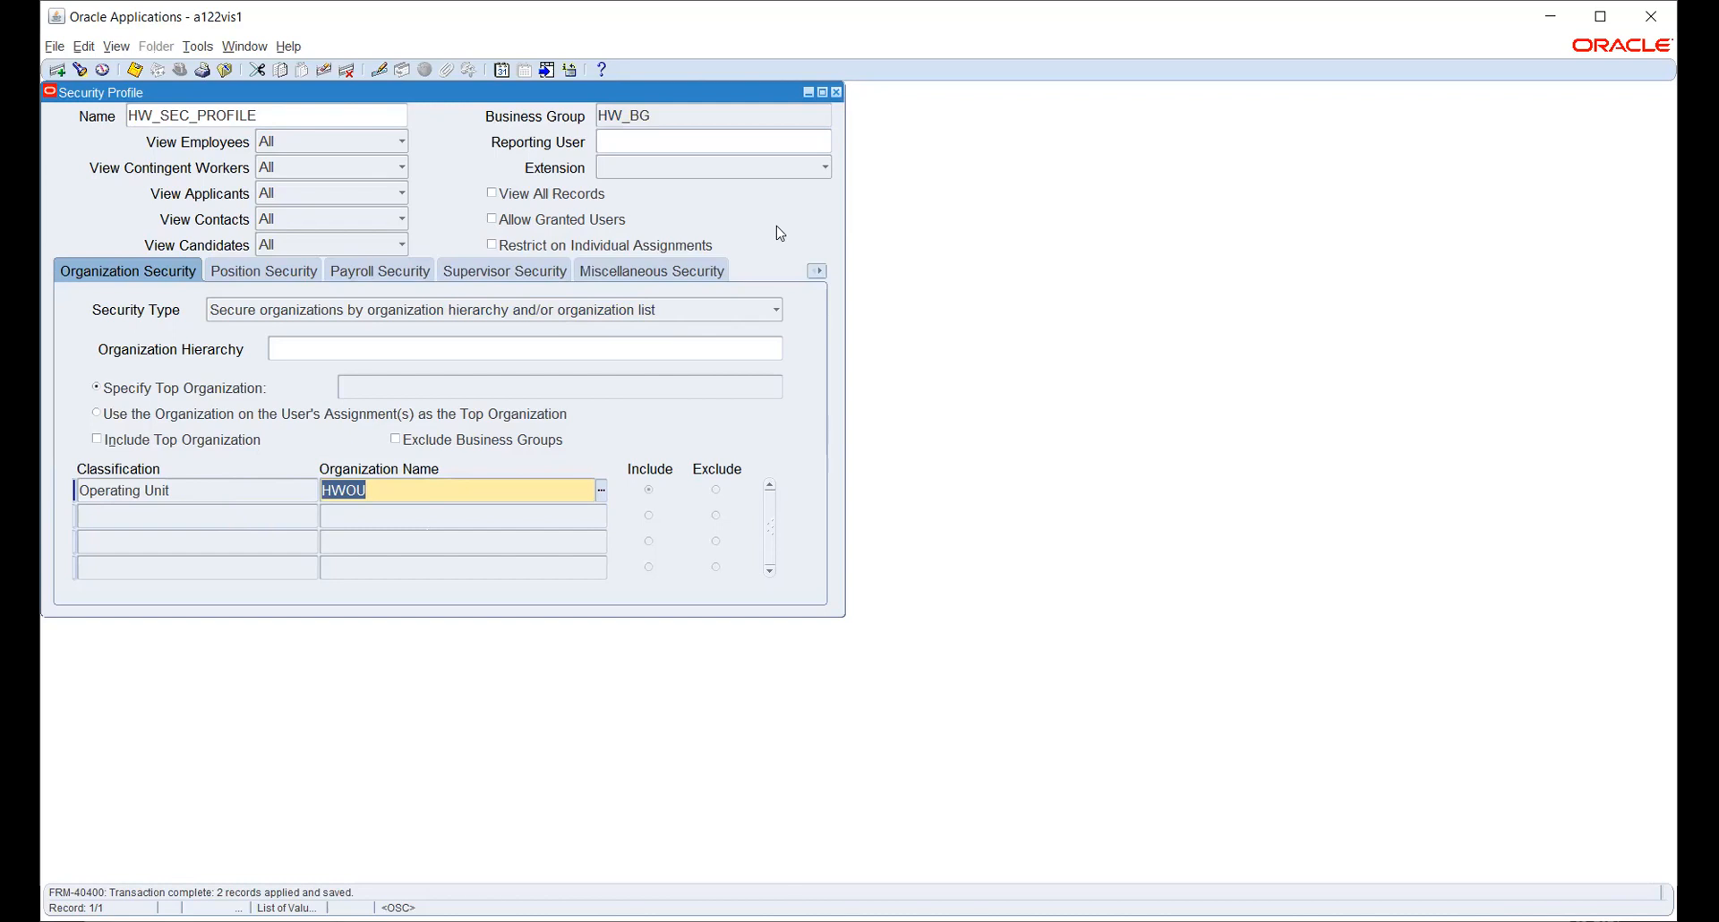
{"action": "left_click", "coordinate": [251, 273]}
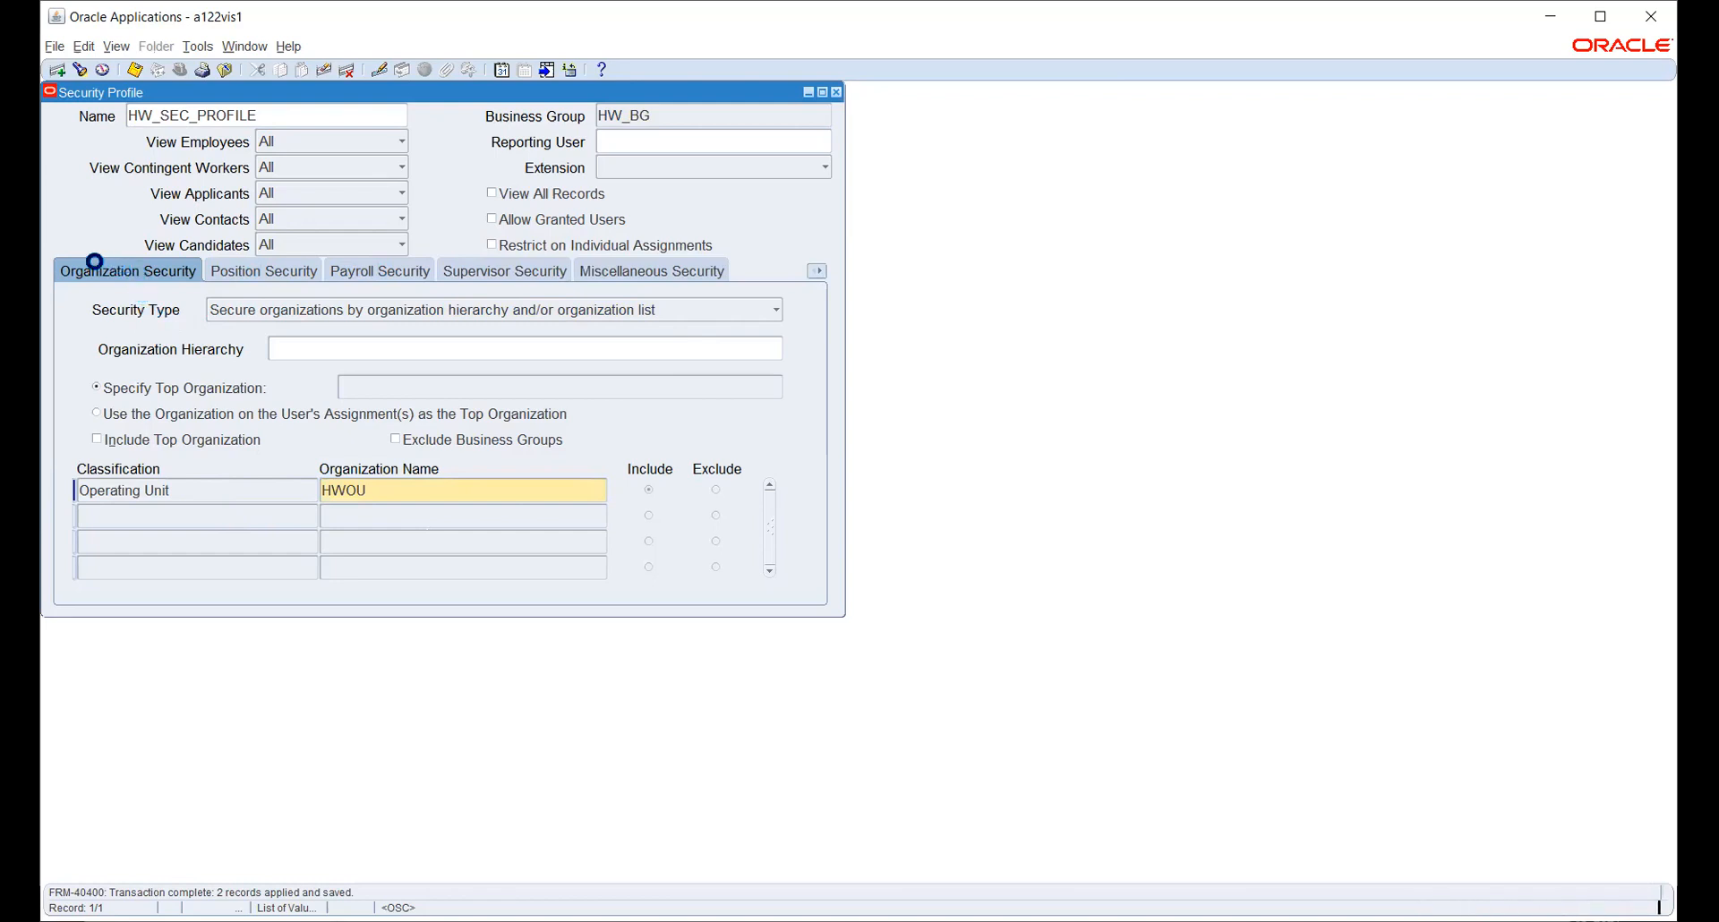
{"action": "left_click", "coordinate": [97, 272]}
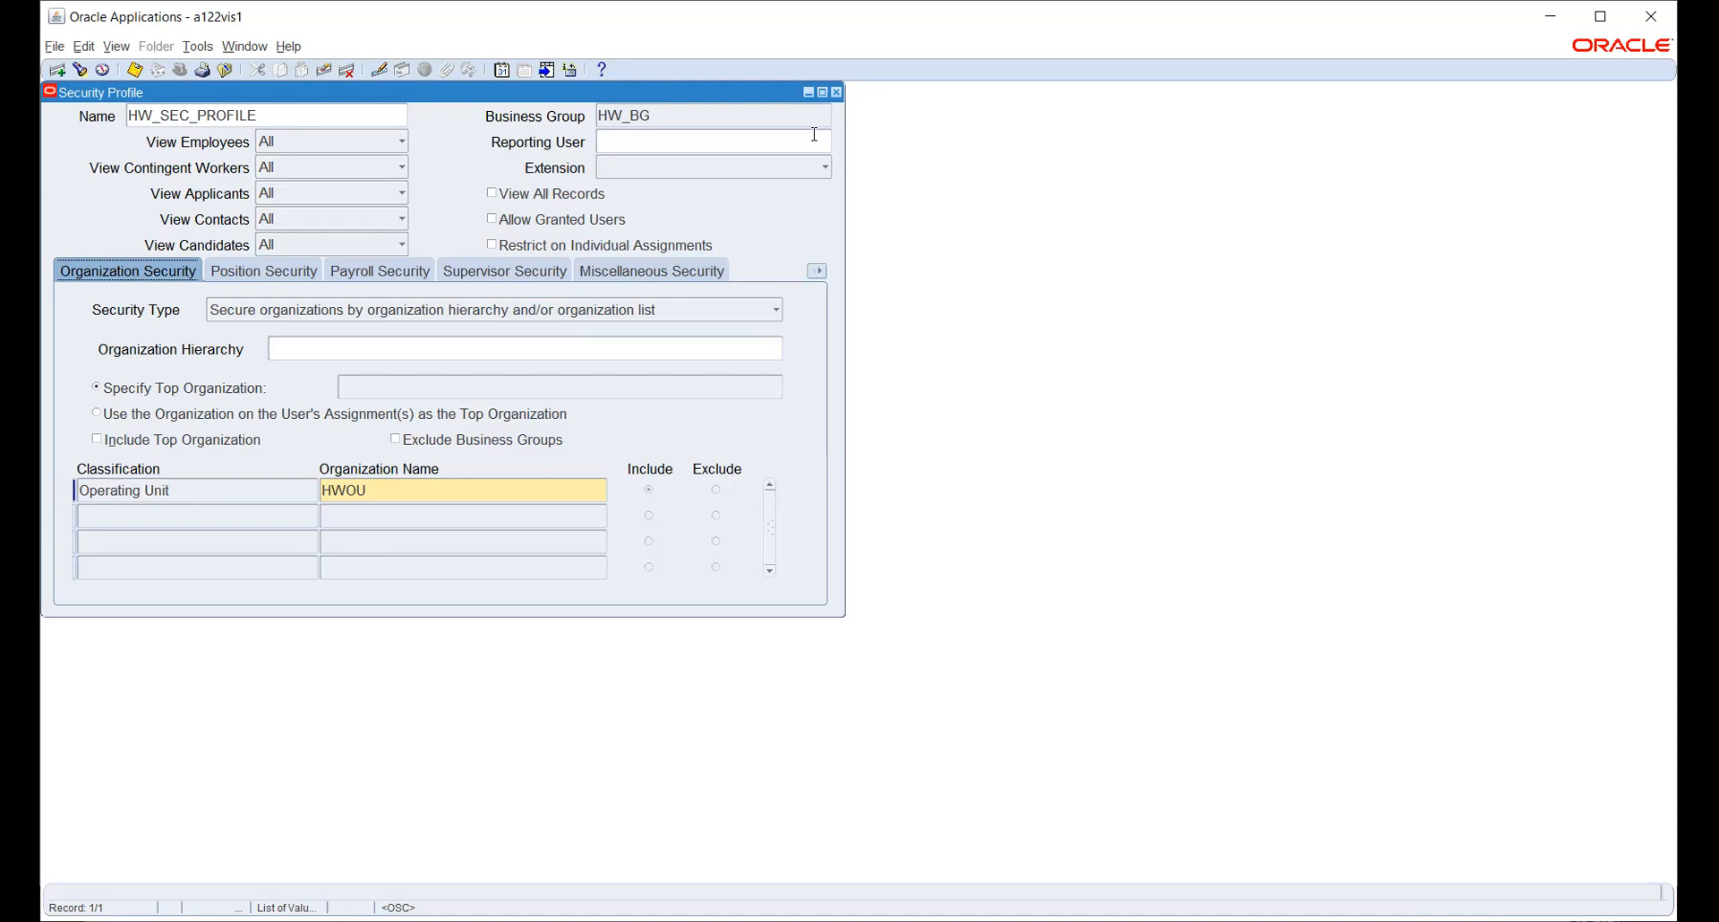
- Save HW_SEC_PROFILE and review its security type choices and the HWOU organization entry
{"action": "key", "text": "ctrl+s"}
{"action": "left_click", "coordinate": [492, 311]}
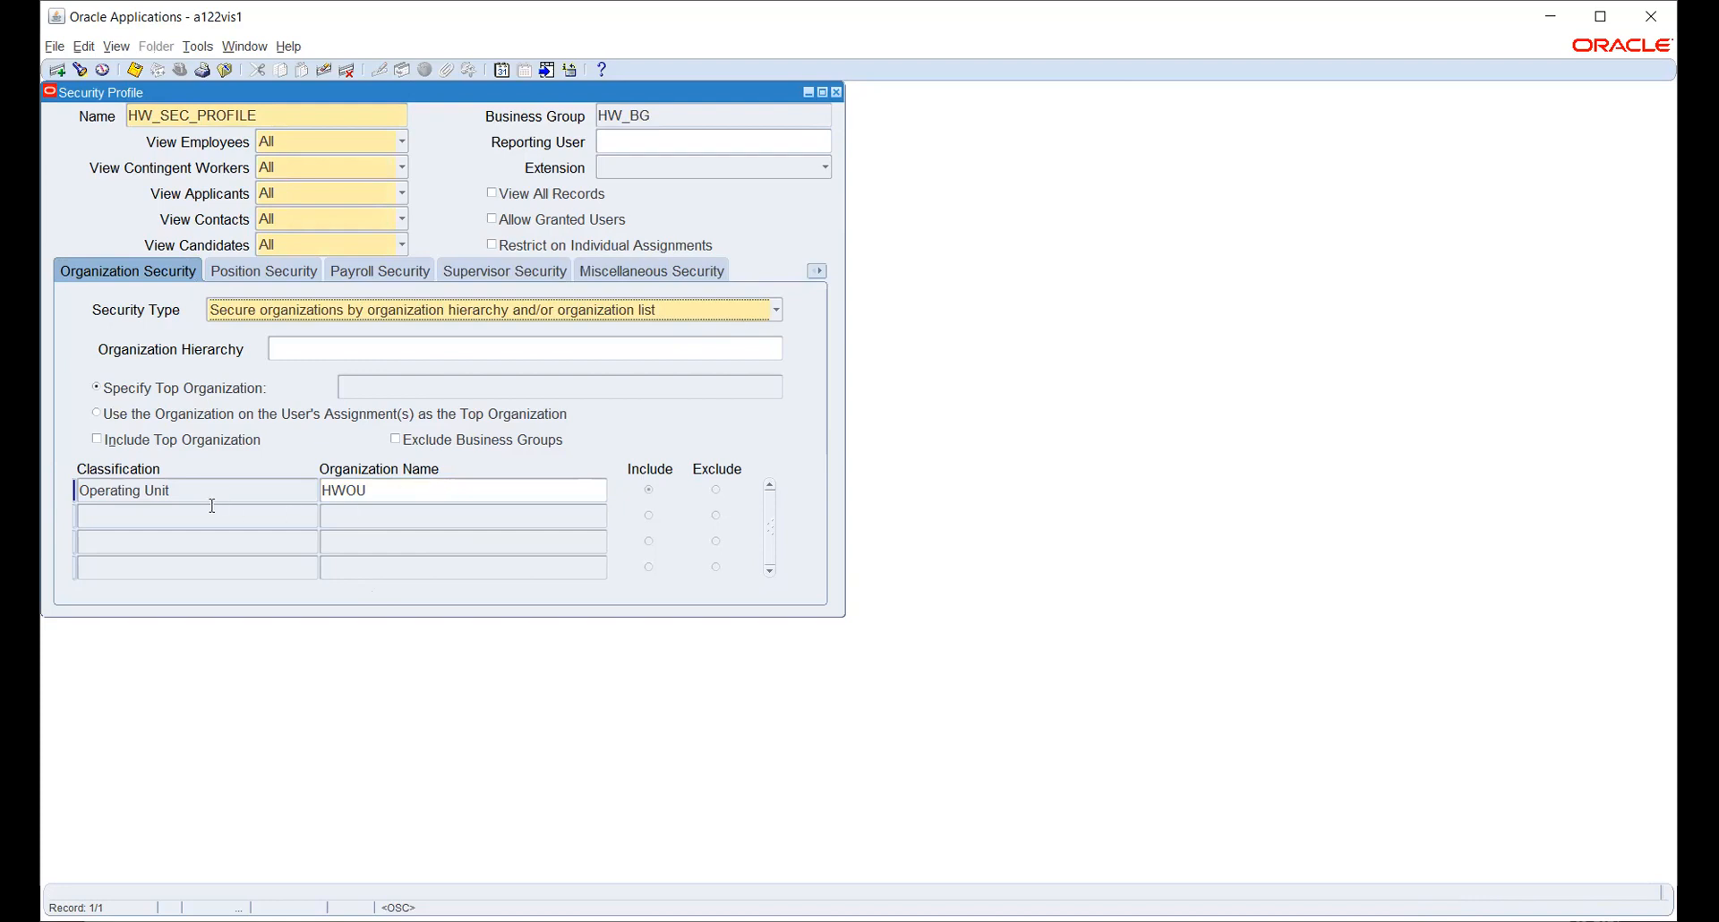
{"action": "left_click", "coordinate": [395, 487]}
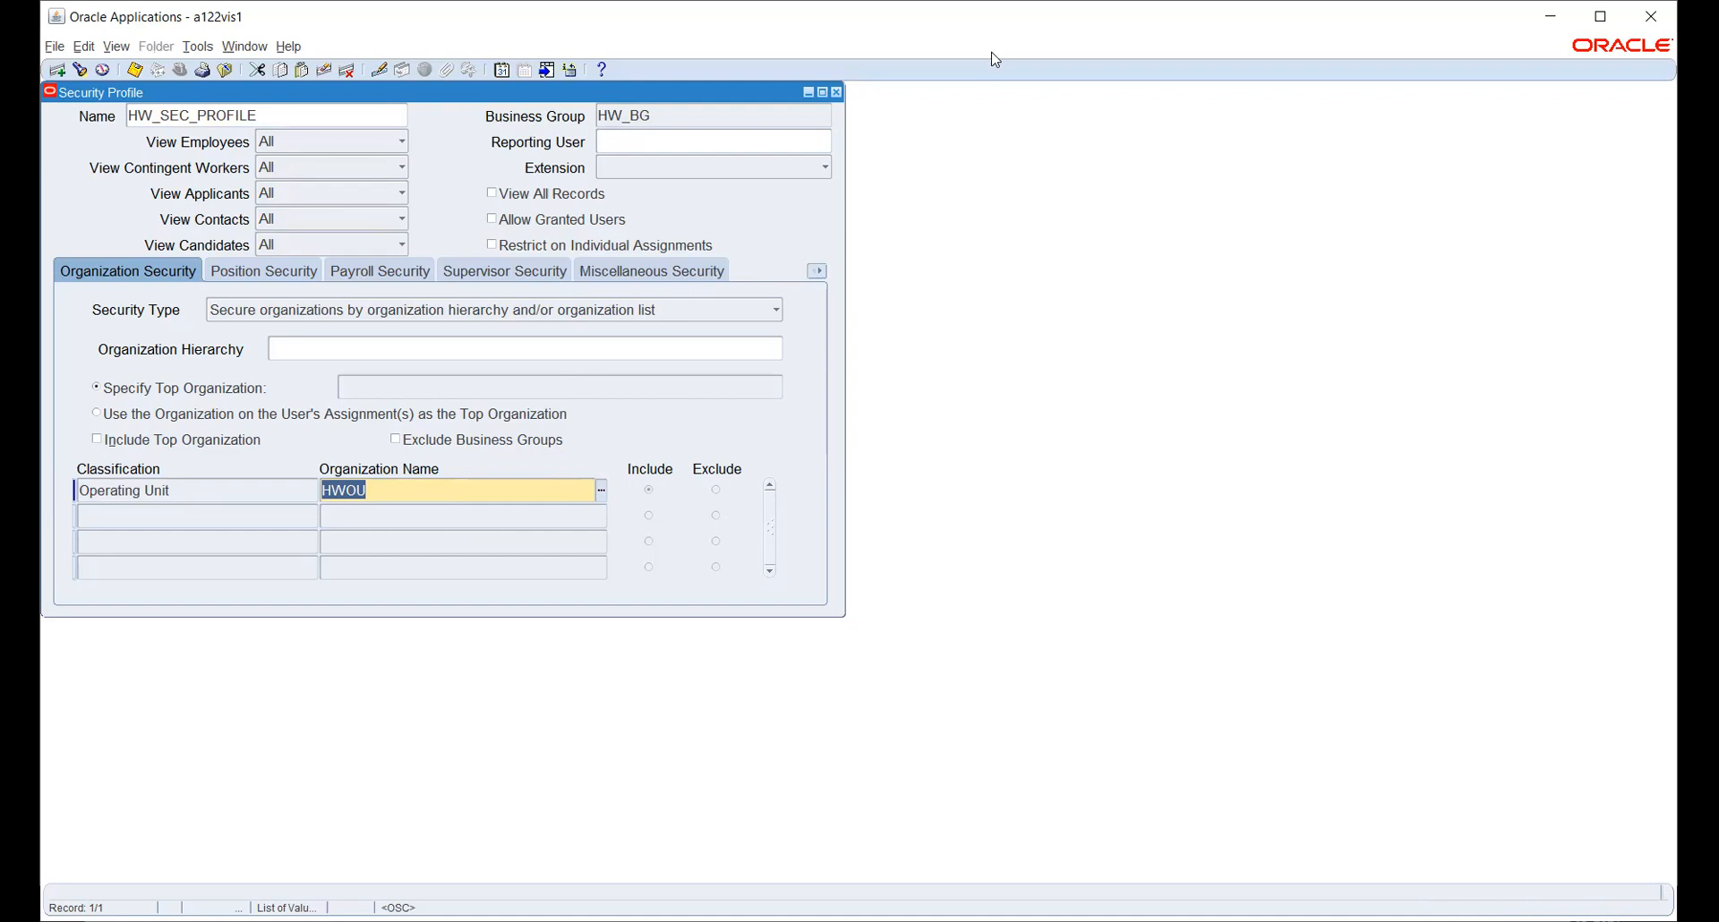
- Close the security profile and open System Profile Values under System Administrator
{"action": "left_click", "coordinate": [836, 92]}
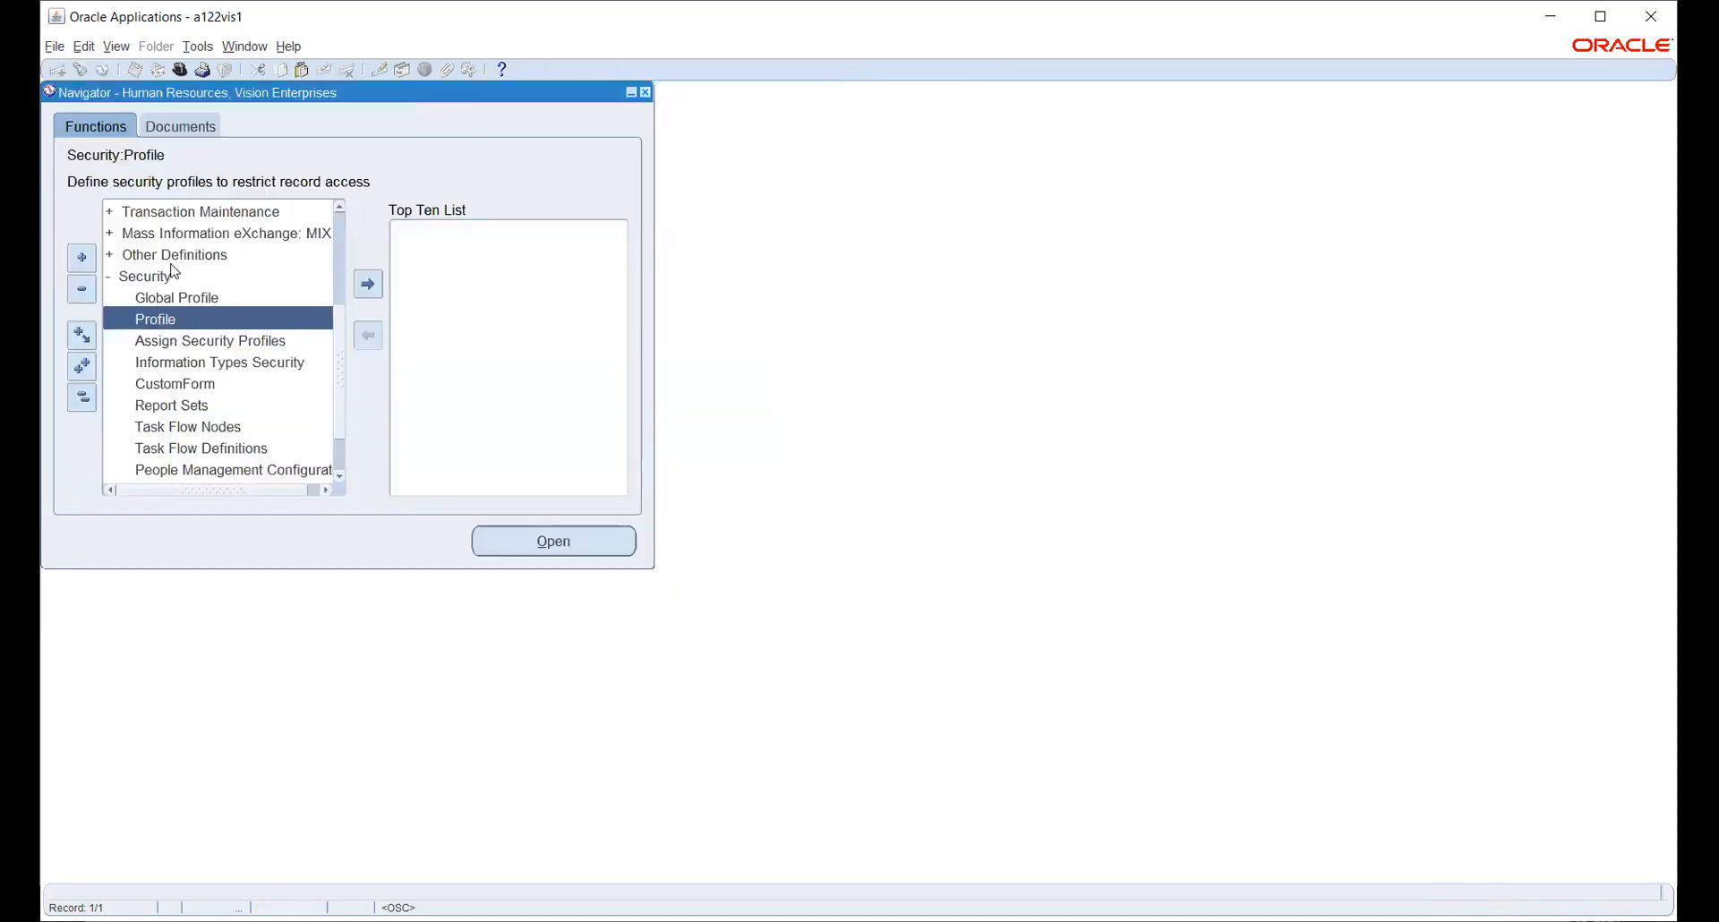
{"action": "left_click", "coordinate": [179, 72]}
{"action": "type", "text": "s%"}
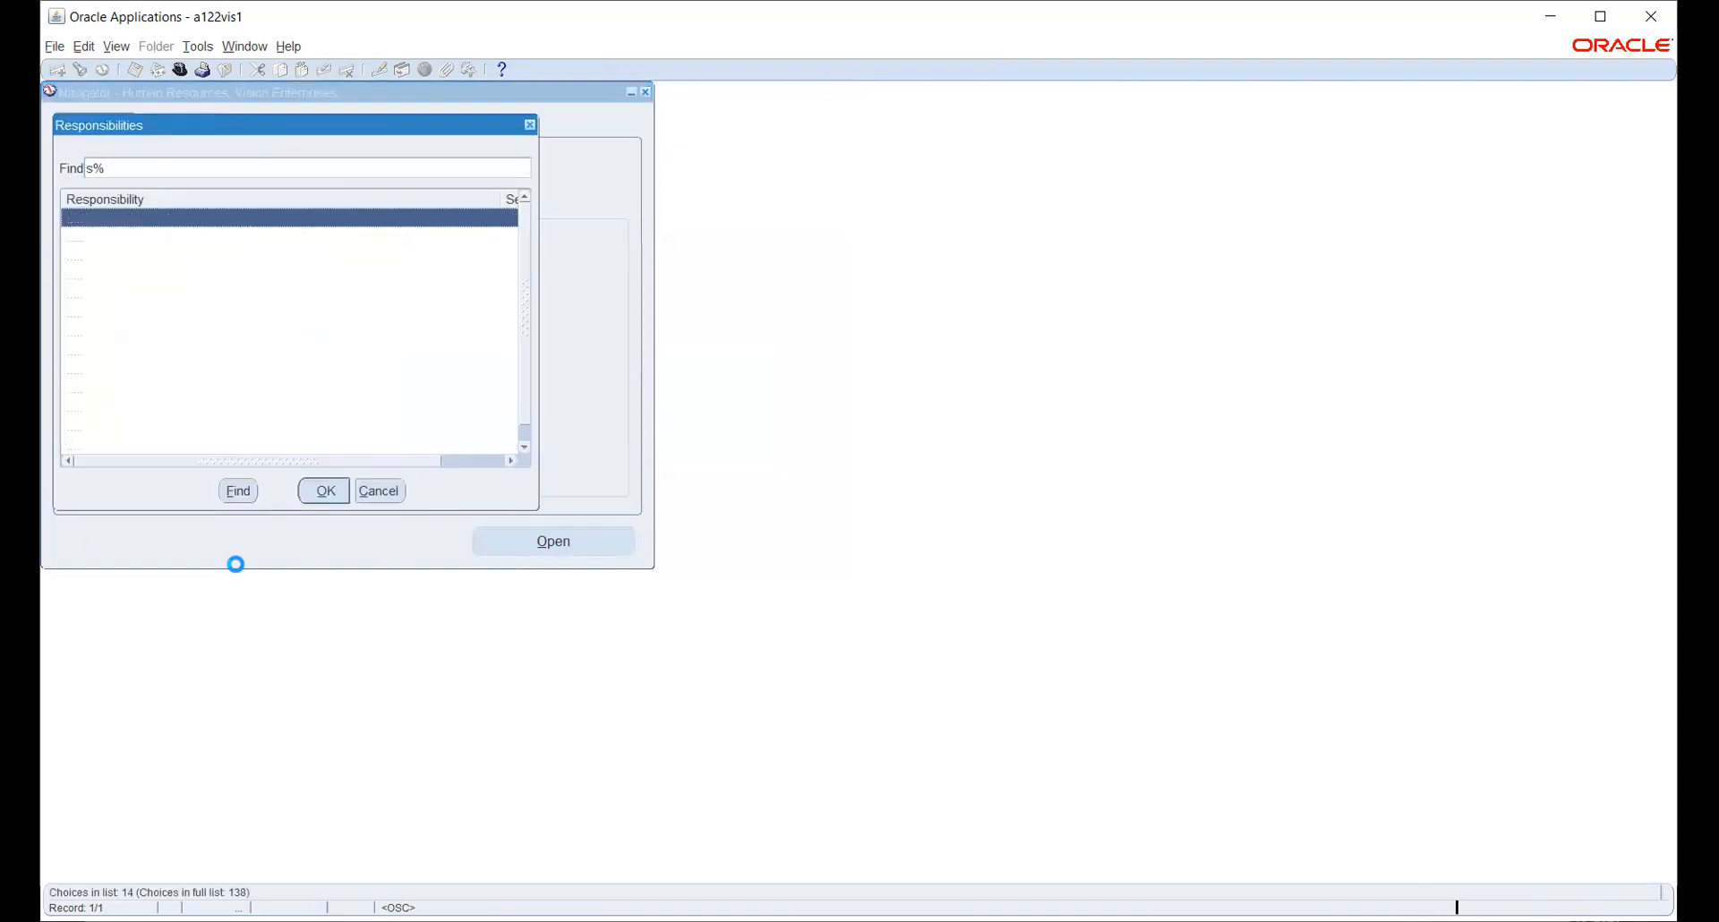
{"action": "type", "text": "y"}
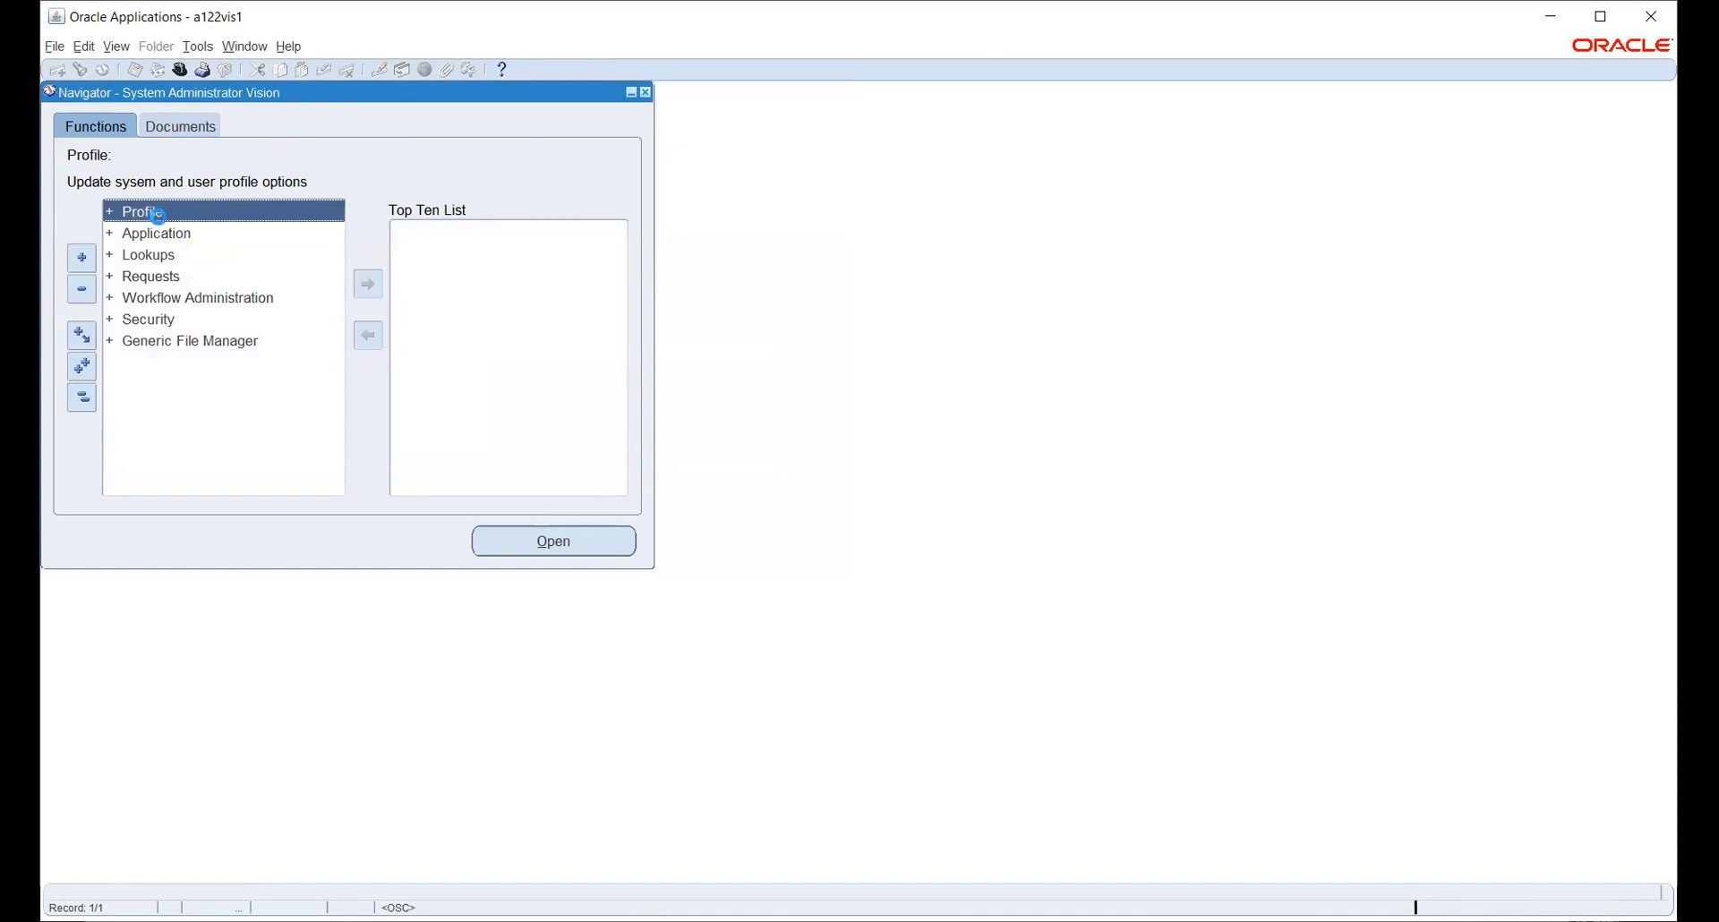
{"action": "double_click", "coordinate": [145, 234]}
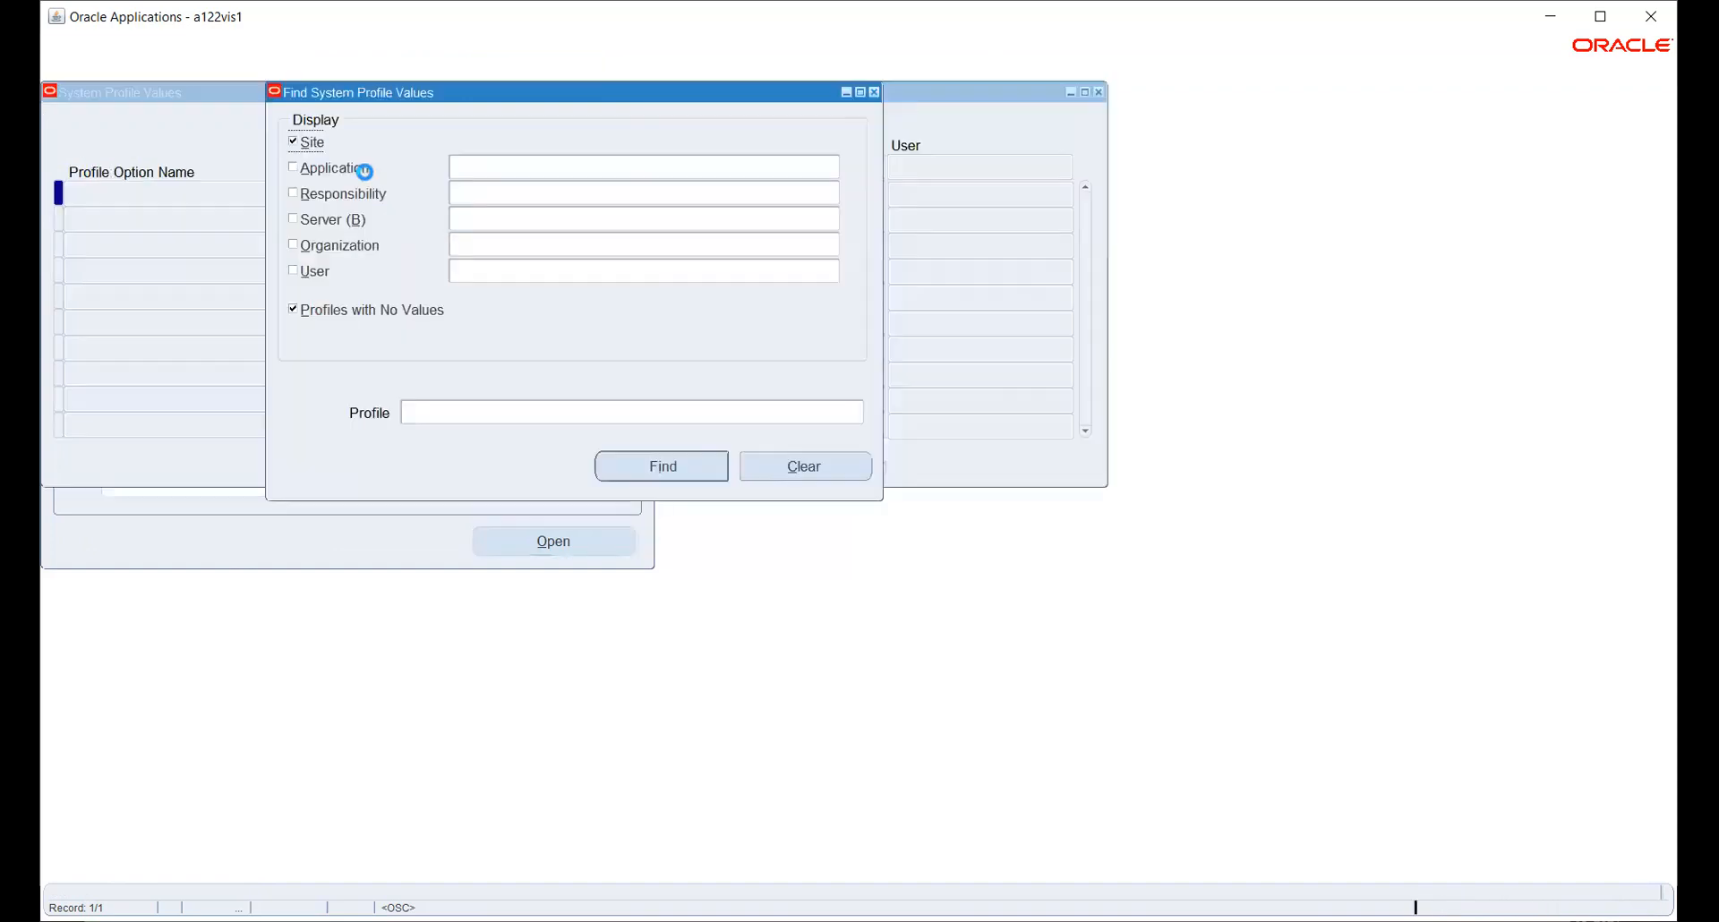
- Query MO: Security Profile values for the HW_PAYABLES responsibility
{"action": "left_click", "coordinate": [345, 193]}
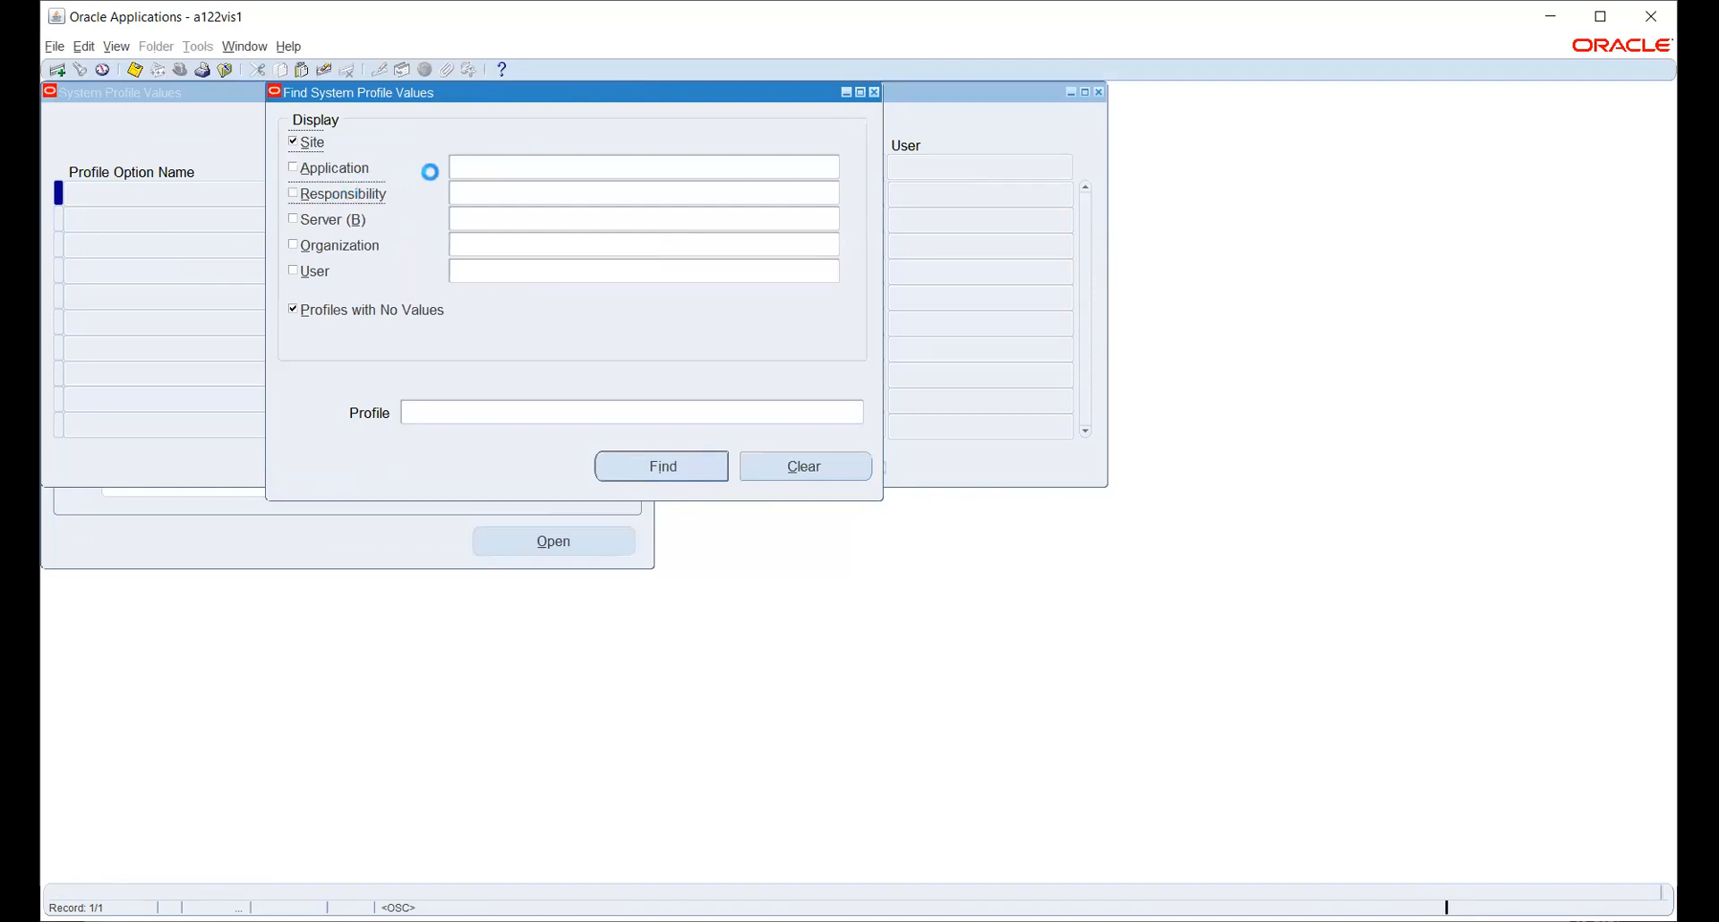
{"action": "left_click", "coordinate": [471, 194]}
{"action": "type", "text": "HW_PAYABLES"}
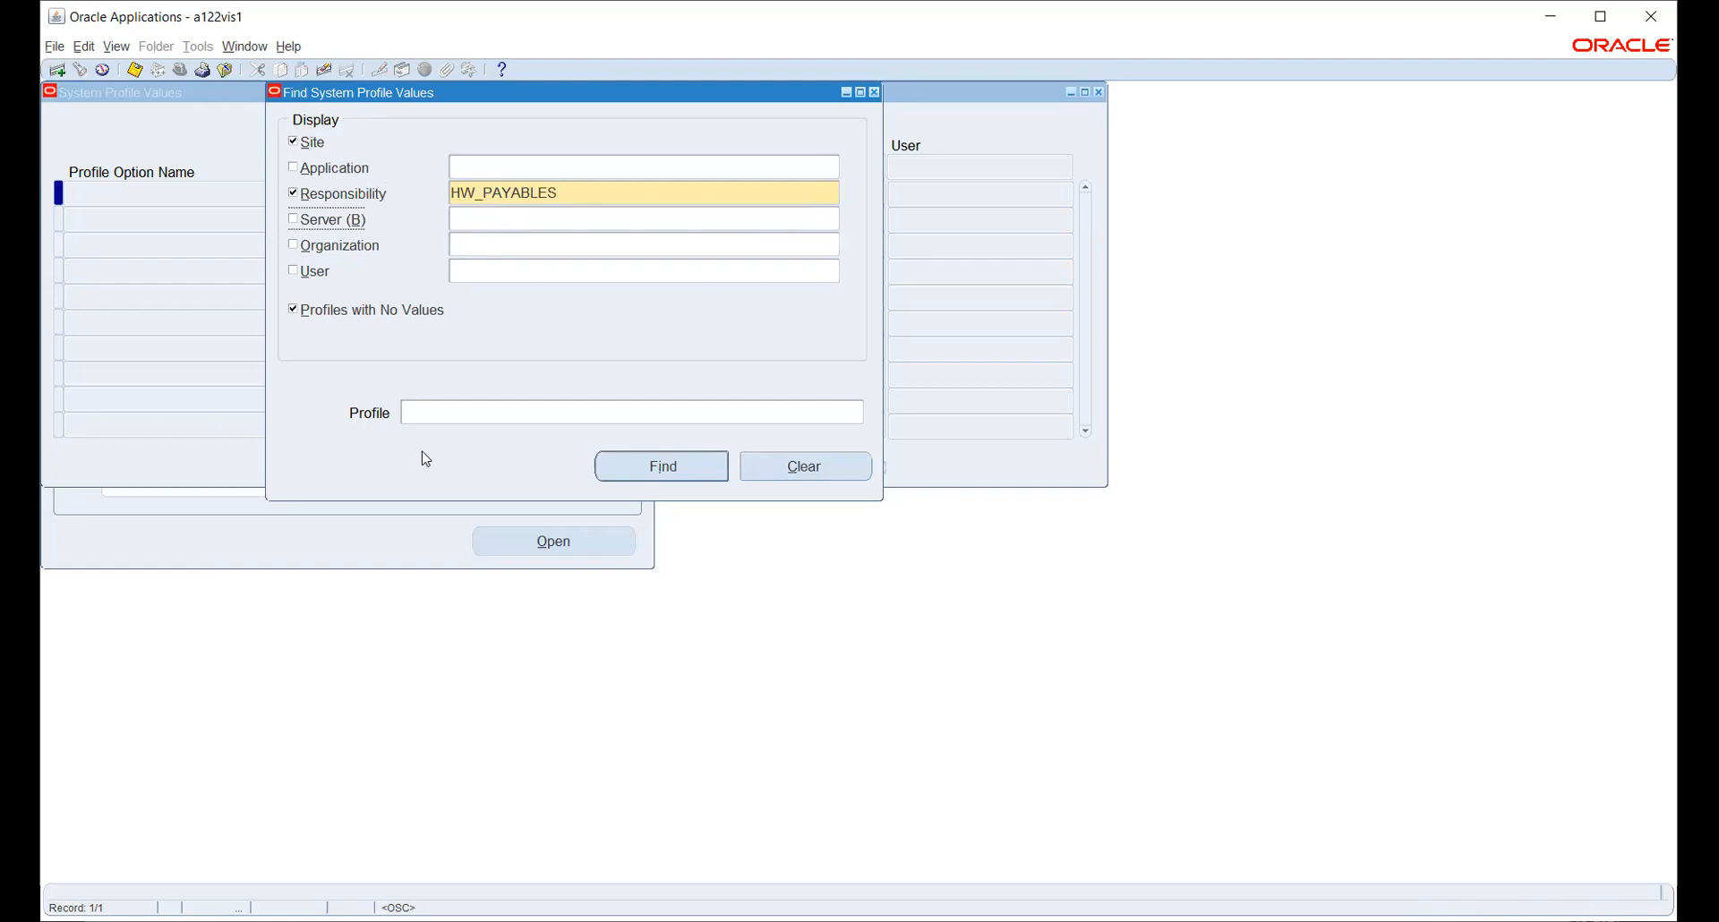
{"action": "left_click", "coordinate": [469, 410]}
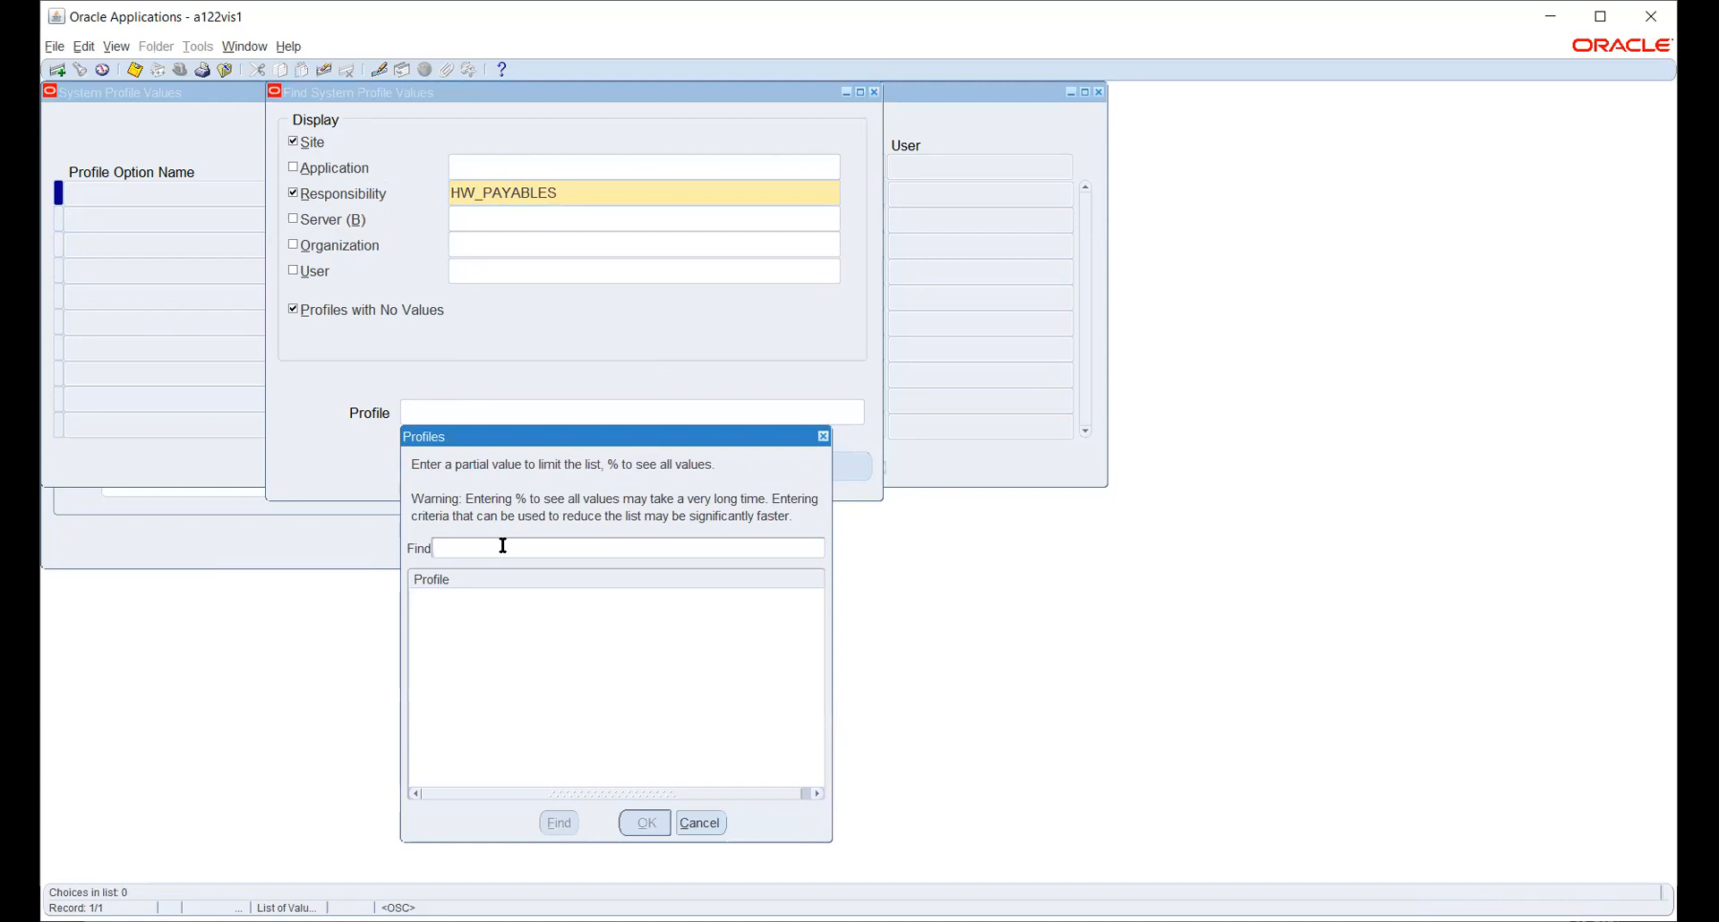
{"action": "type", "text": "mo: %"}
{"action": "key", "text": "Return"}
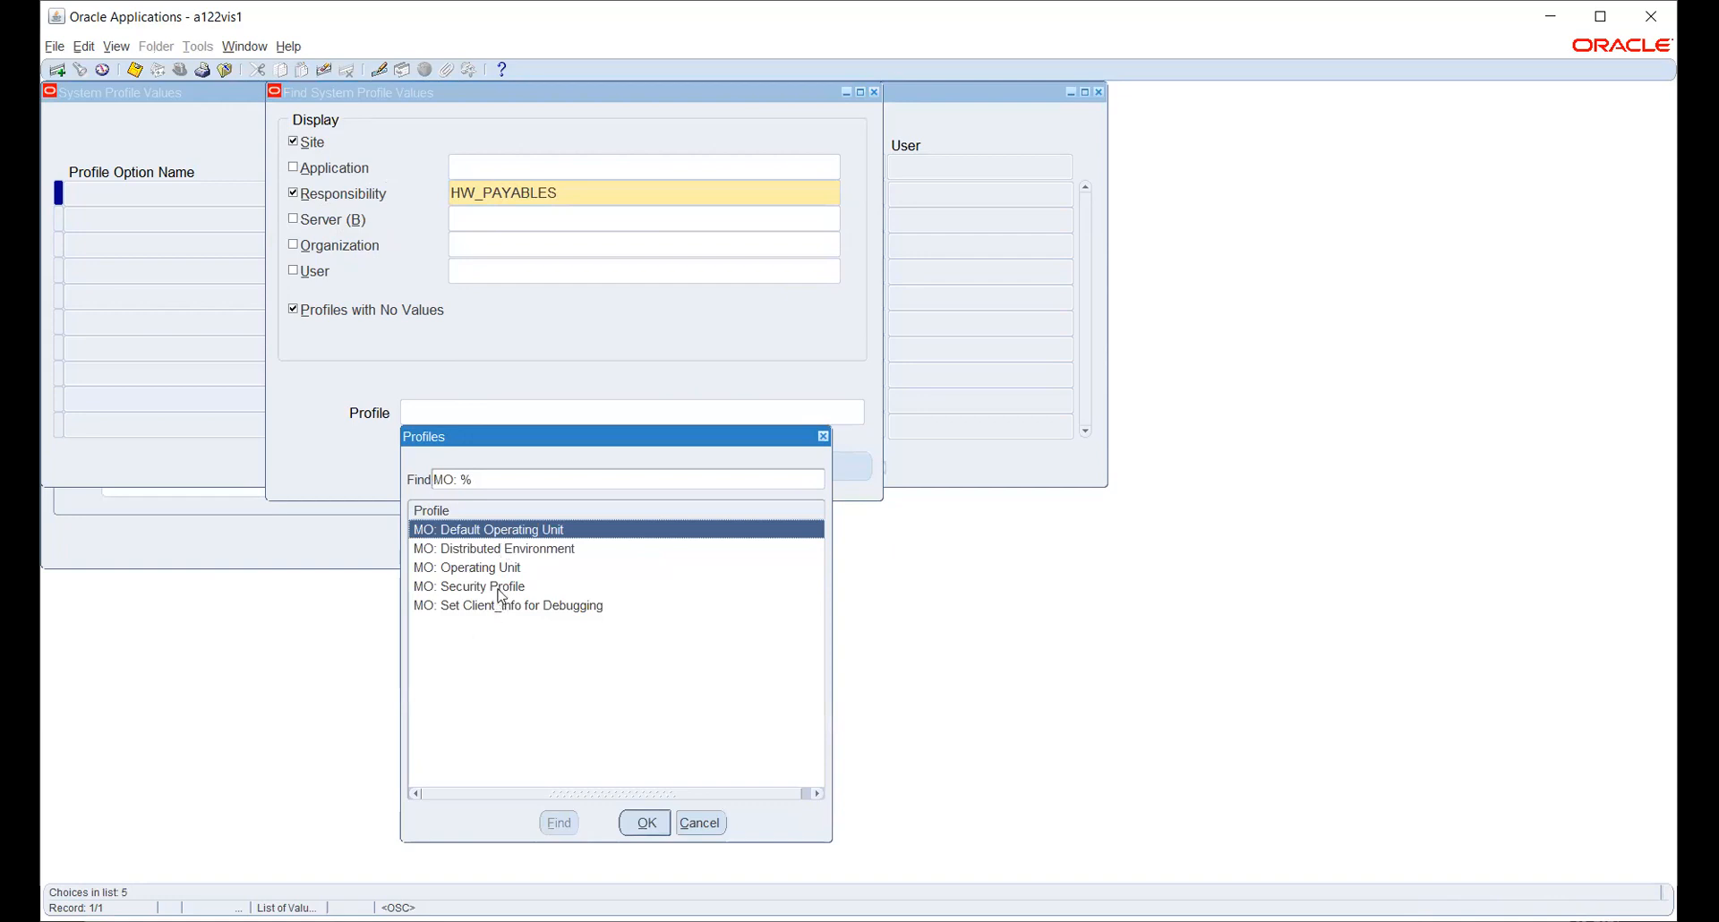
{"action": "left_click", "coordinate": [502, 587]}
{"action": "left_click", "coordinate": [646, 823]}
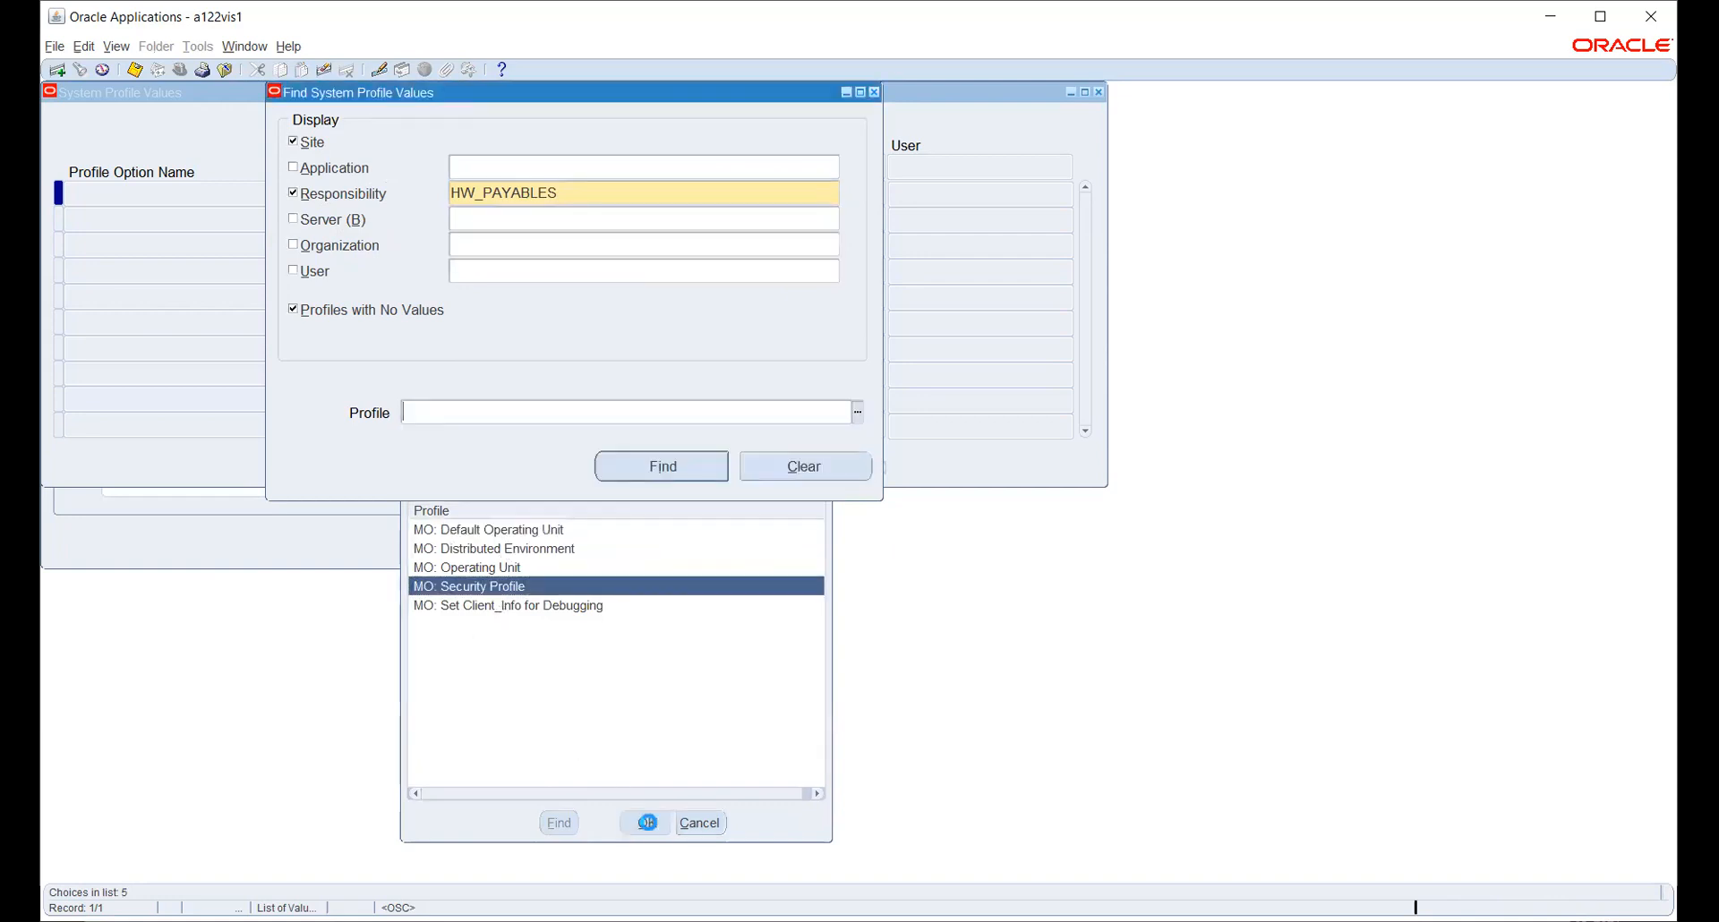
{"action": "left_click", "coordinate": [662, 466]}
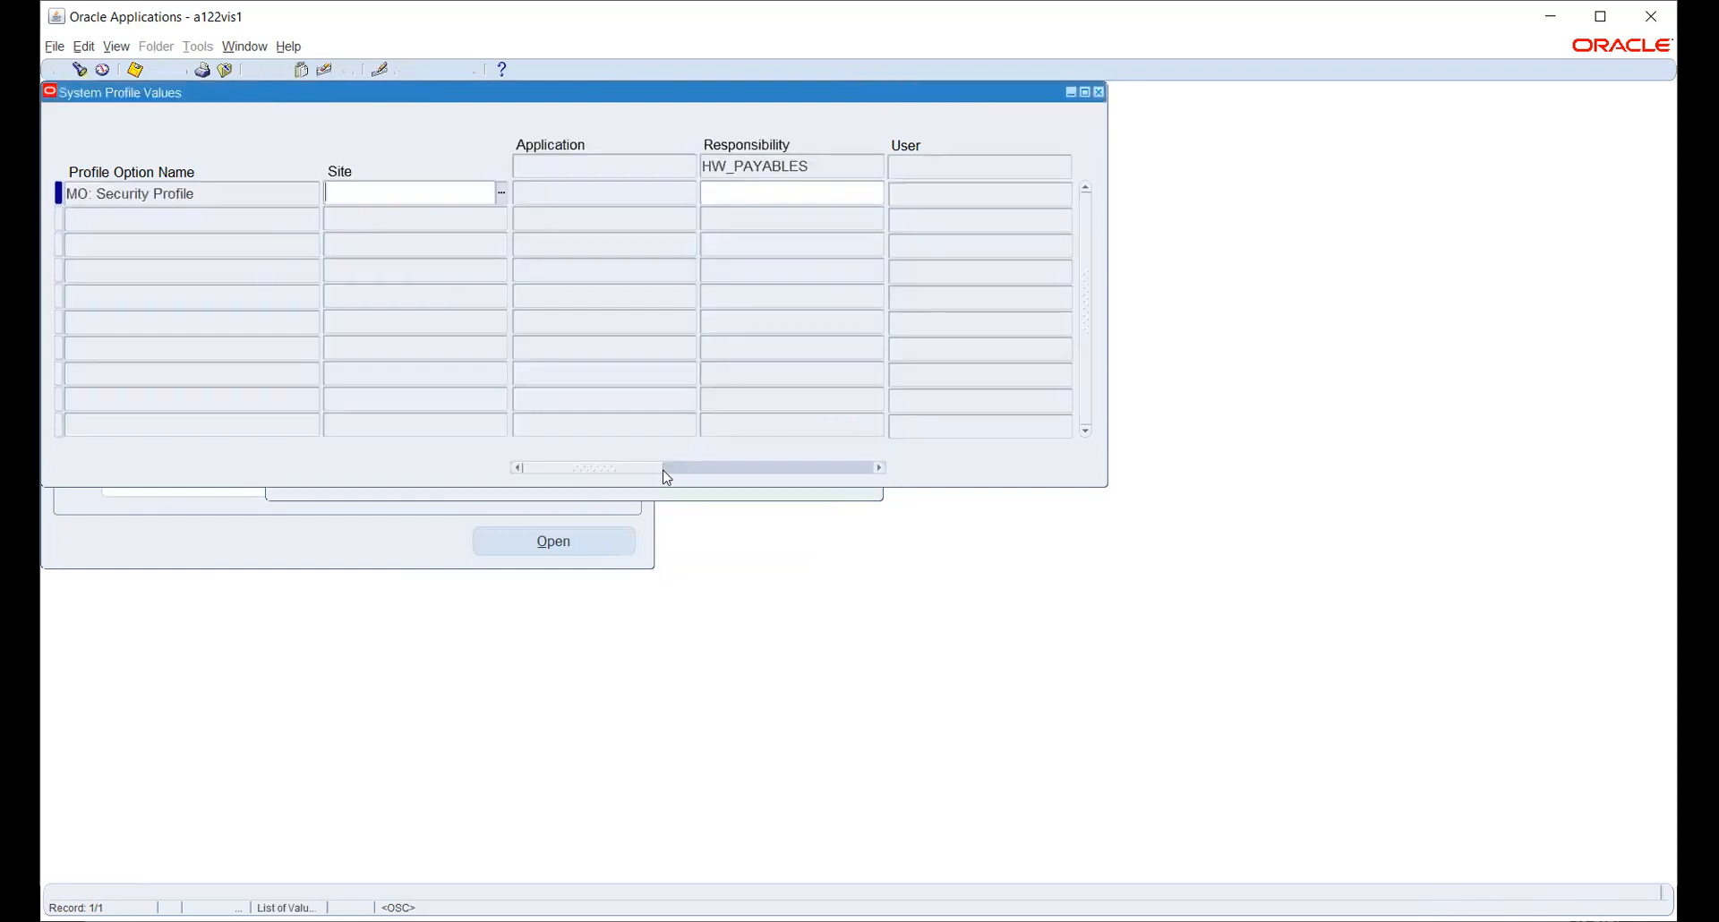
- Set HW_PAYABLES' MO: Security Profile value to HW_SEC_PROFILE and save
{"action": "left_click", "coordinate": [723, 195]}
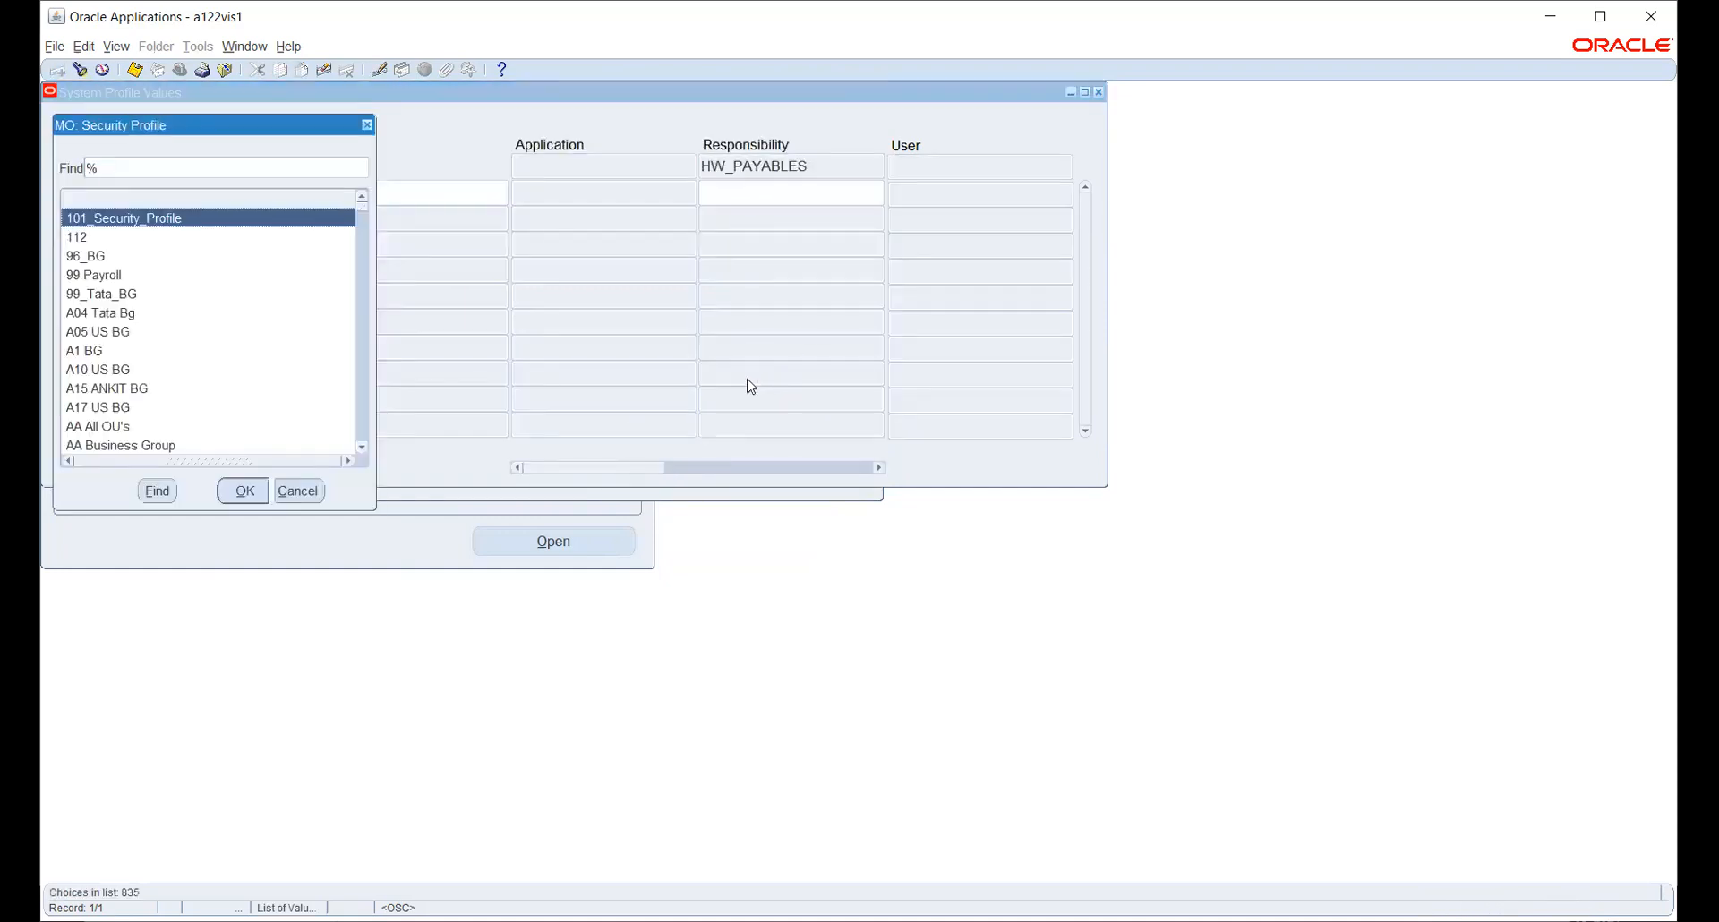
{"action": "type", "text": "h"}
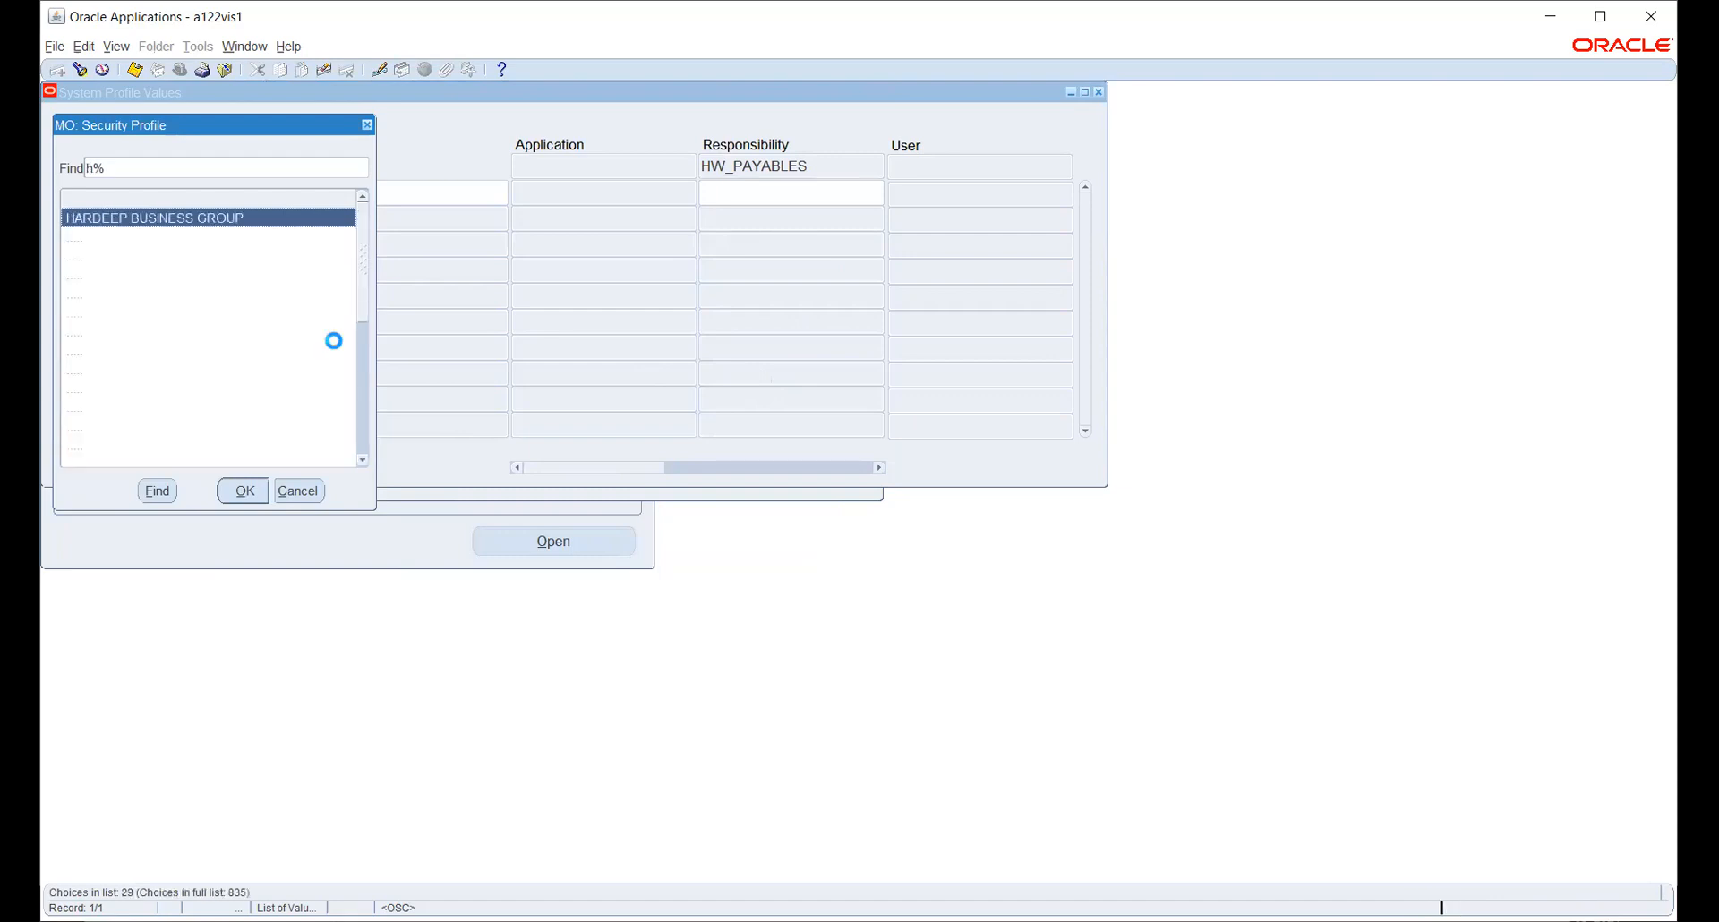
{"action": "type", "text": "w_"}
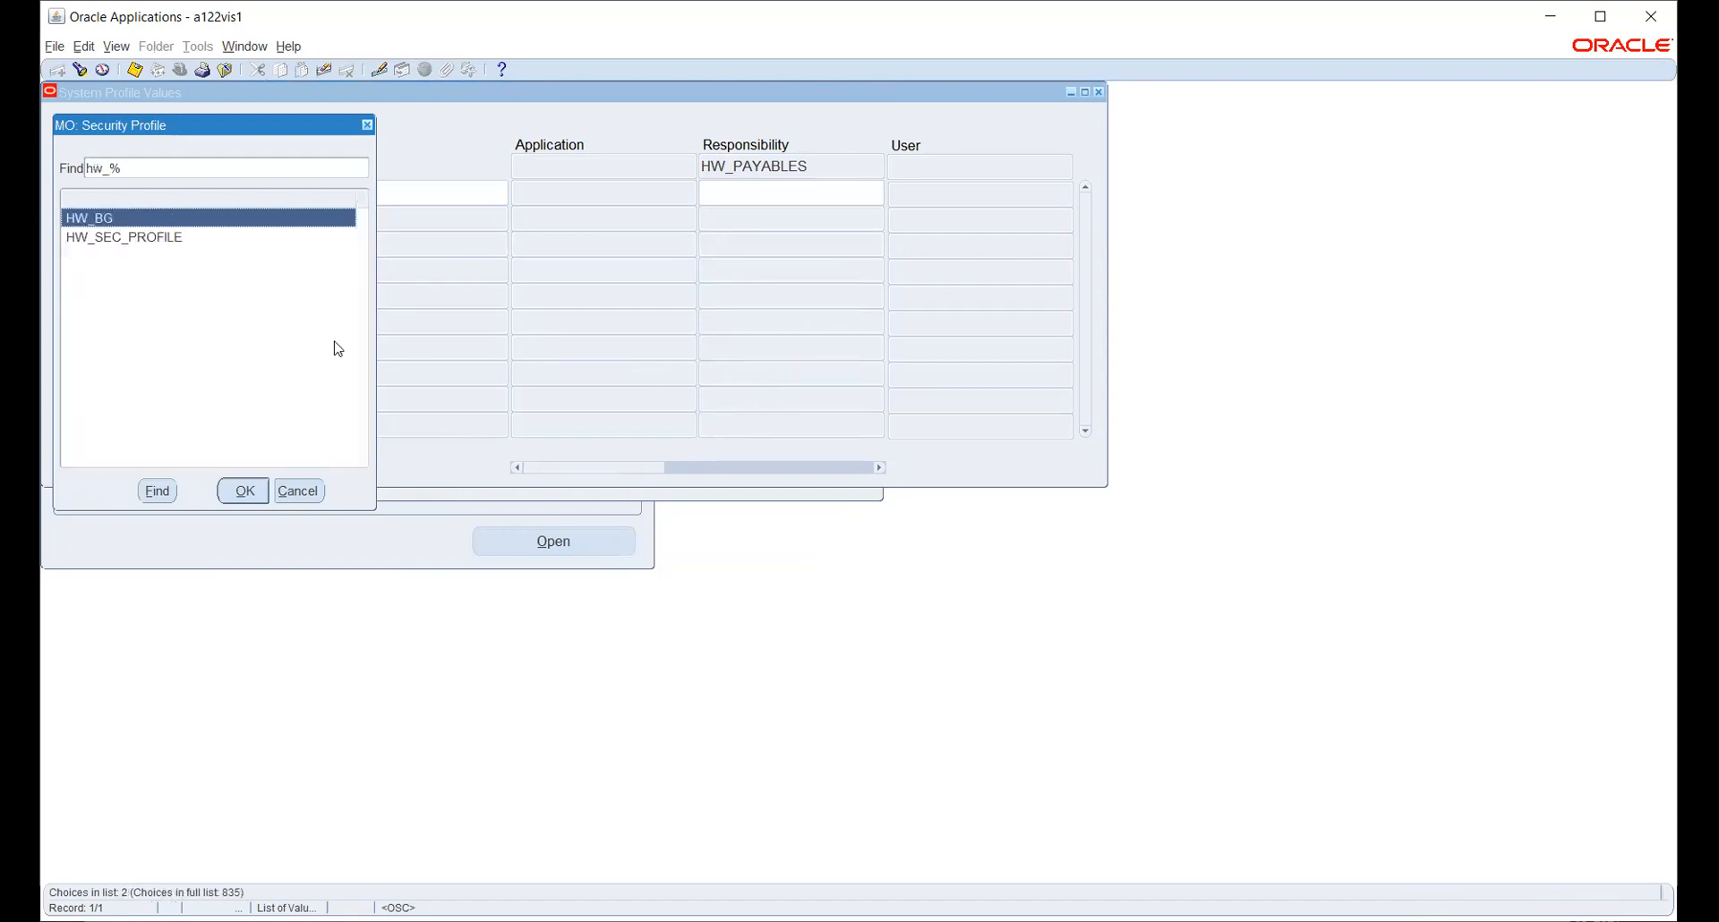
{"action": "left_click", "coordinate": [108, 240]}
{"action": "left_click", "coordinate": [235, 495]}
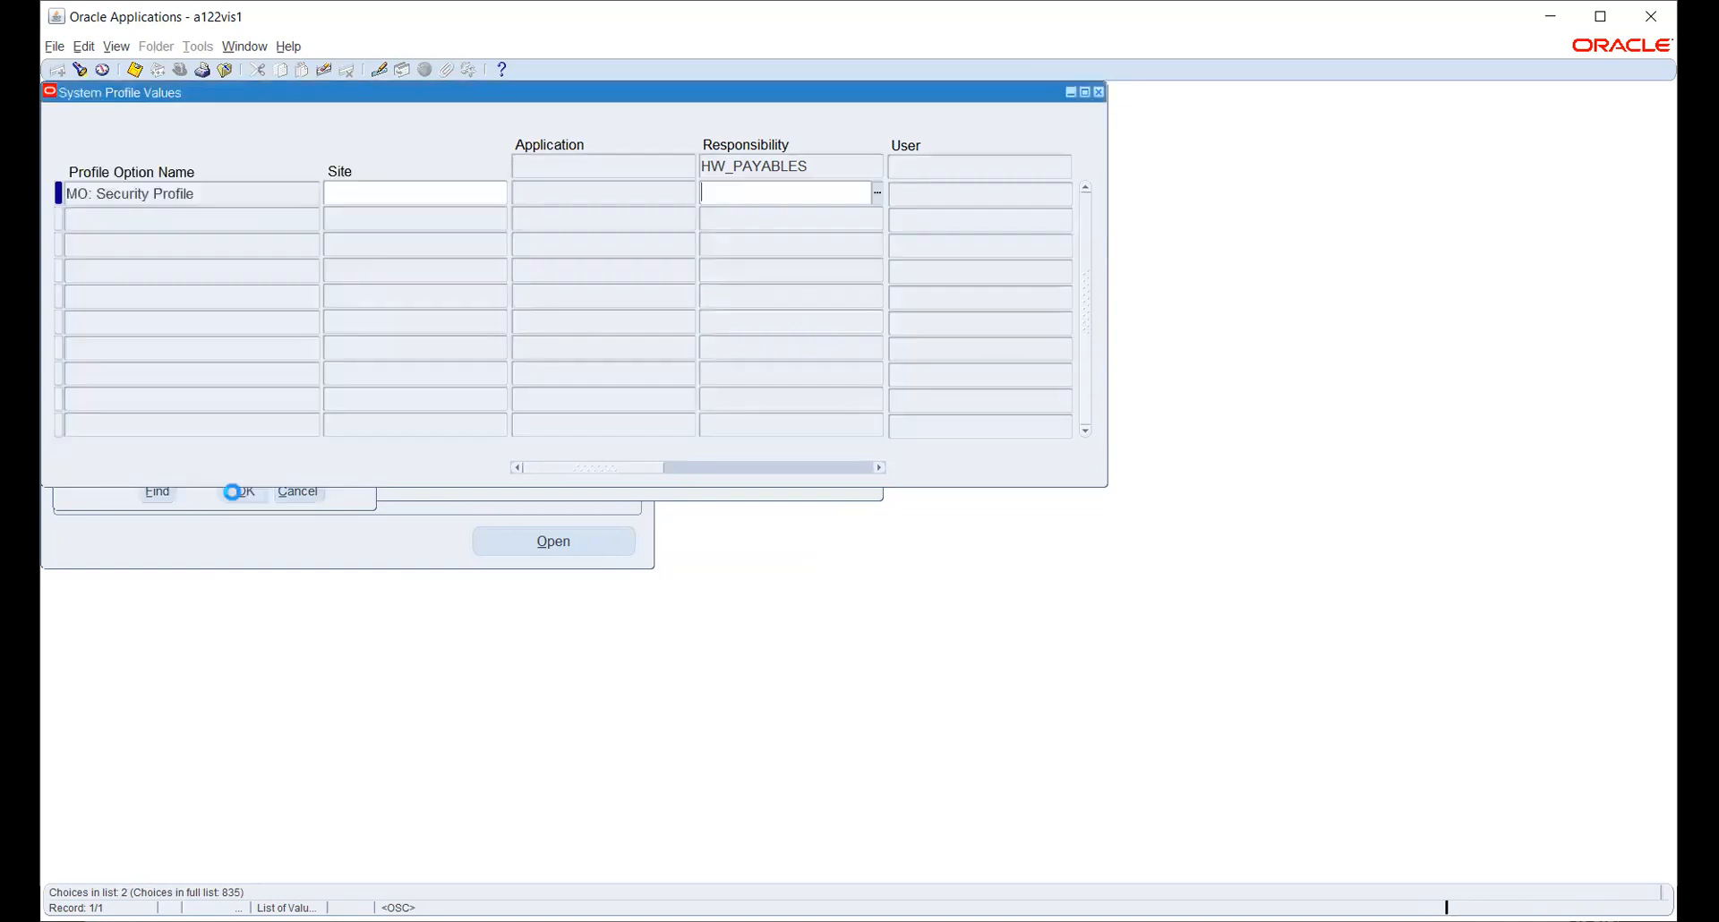
{"action": "left_click", "coordinate": [136, 72]}
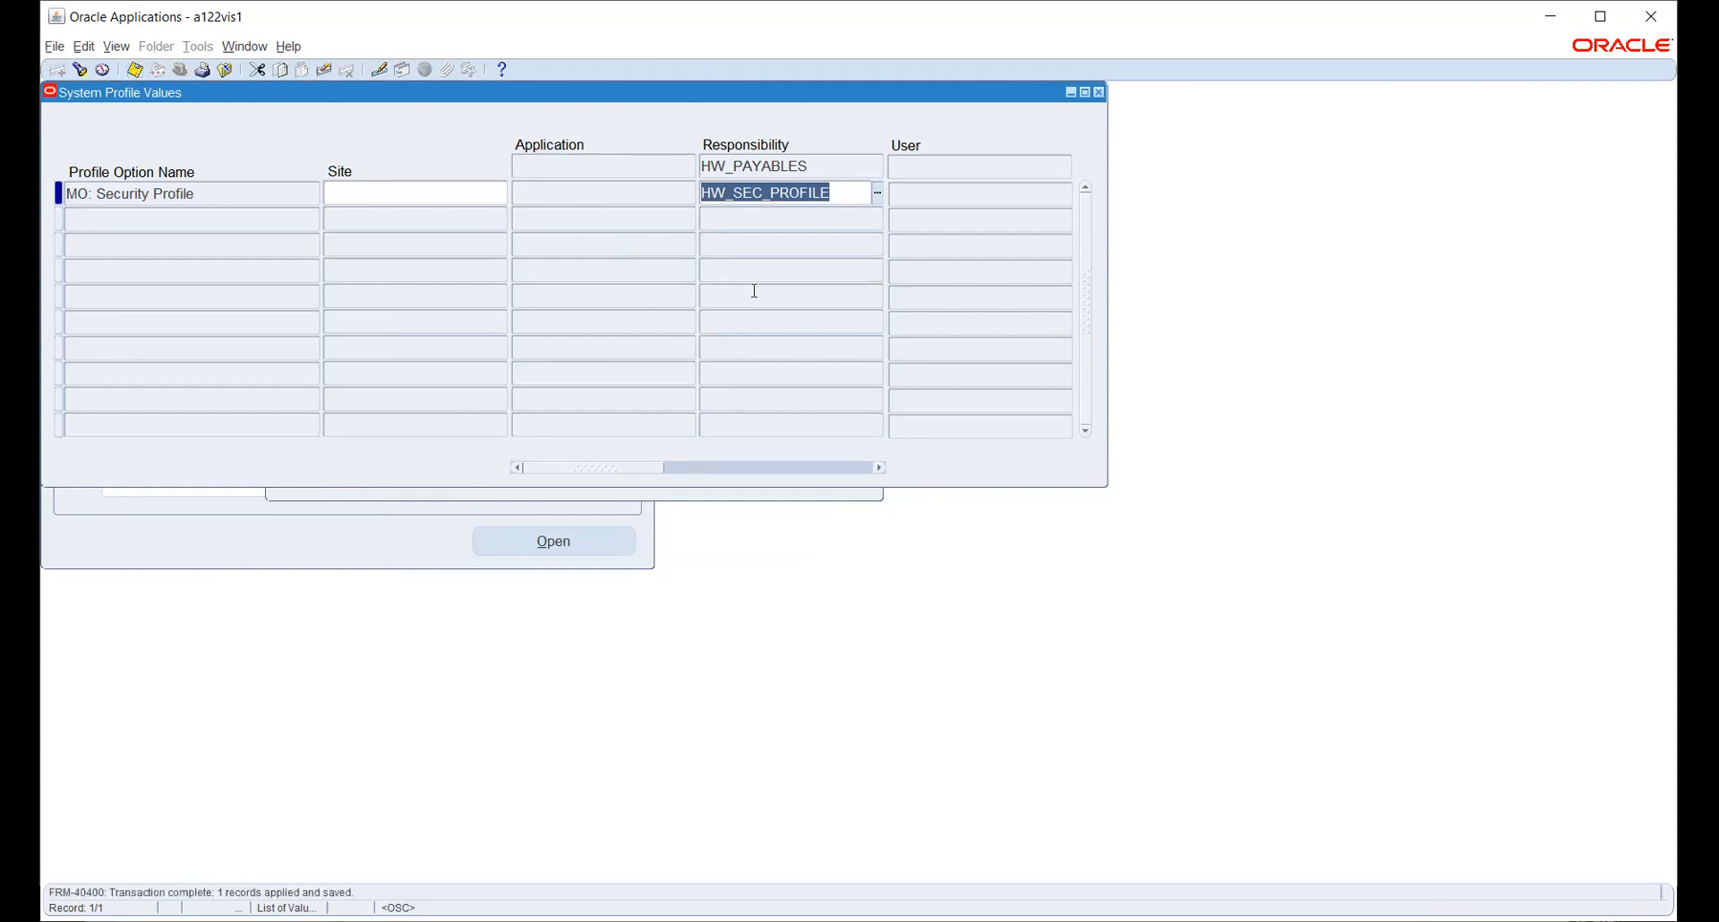
- Query HR: Security Profile values for the HW_PAYABLES responsibility
{"action": "key", "text": "ctrl+f"}
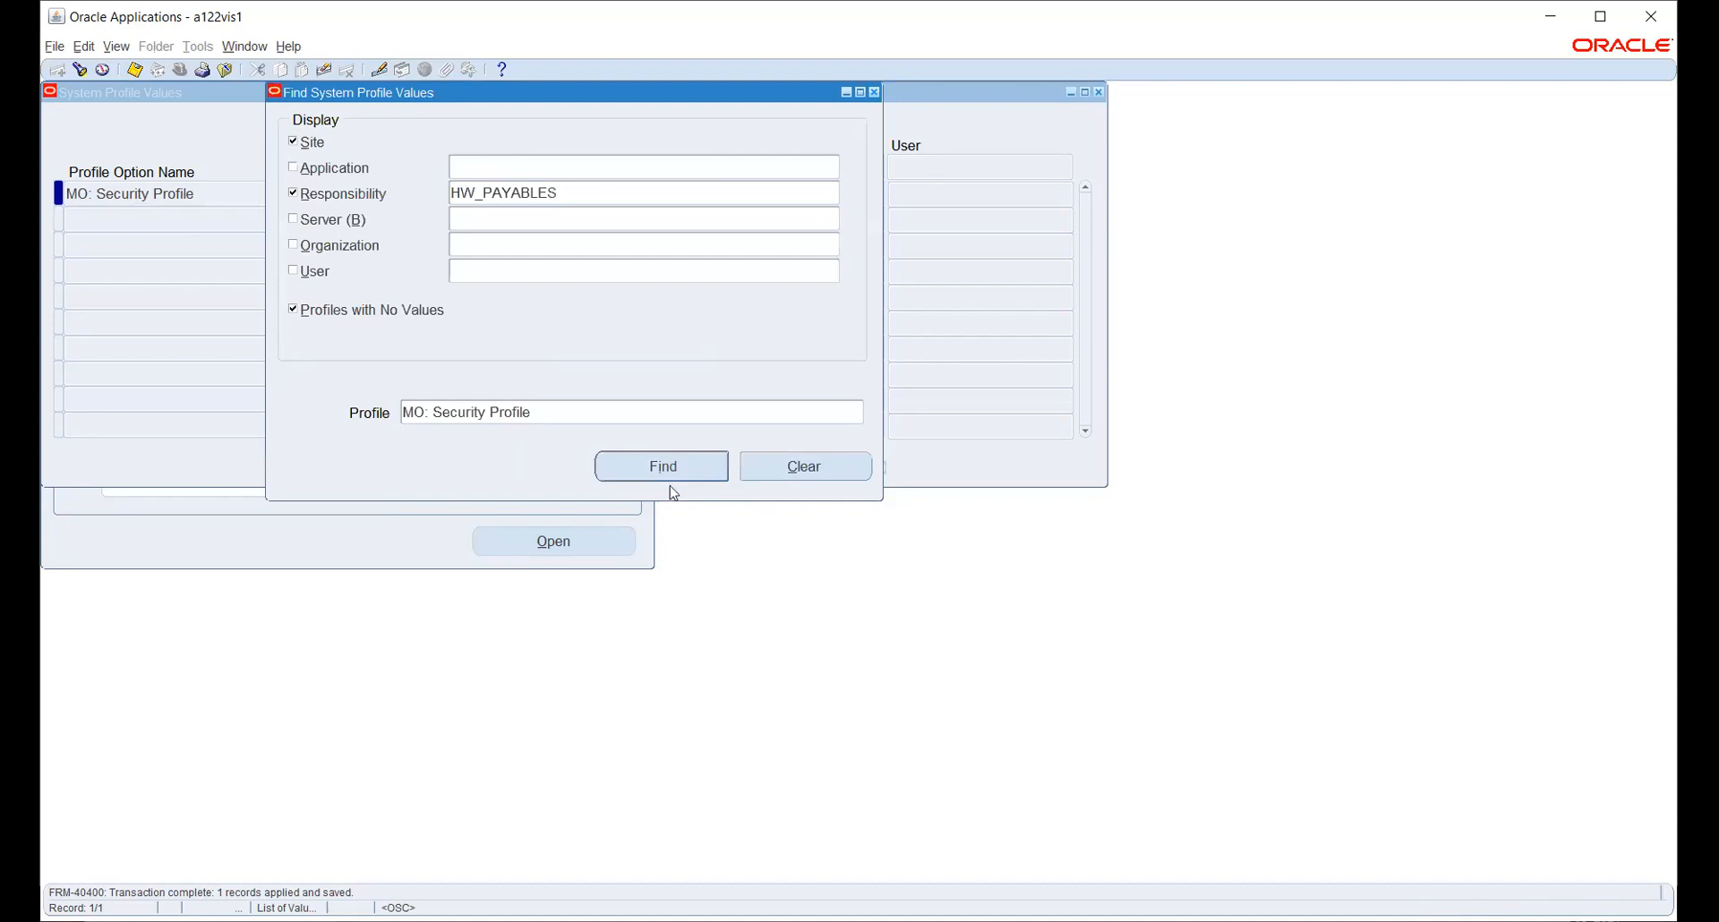
{"action": "left_click", "coordinate": [857, 415]}
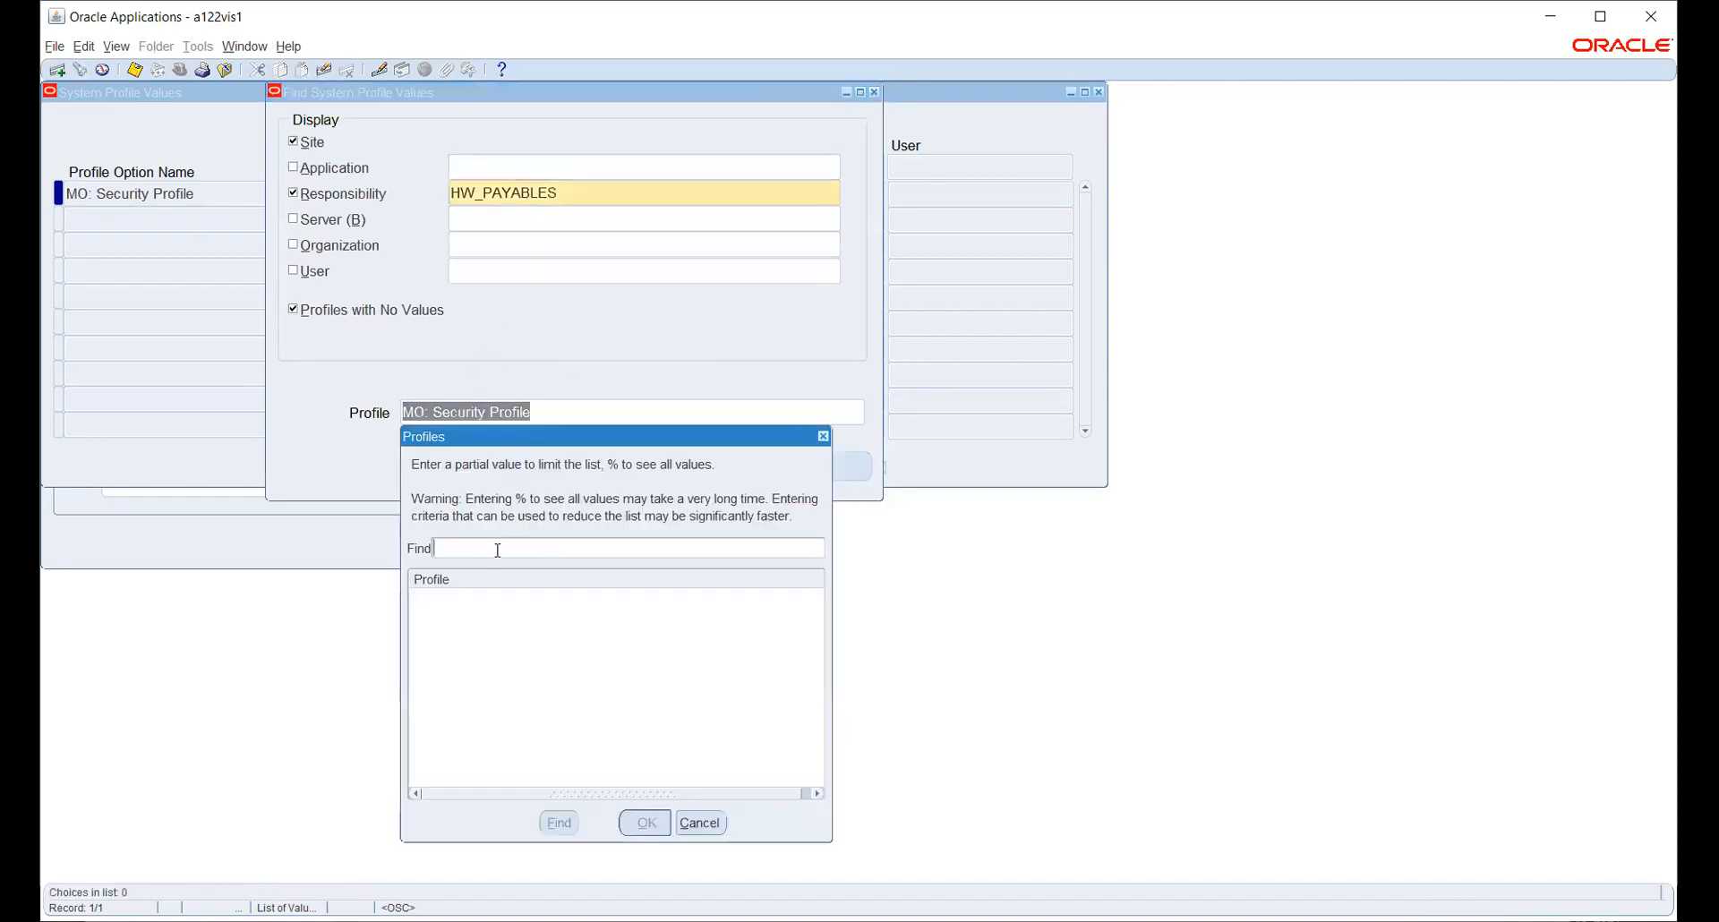
{"action": "type", "text": "hr:%secu"}
{"action": "key", "text": "Return"}
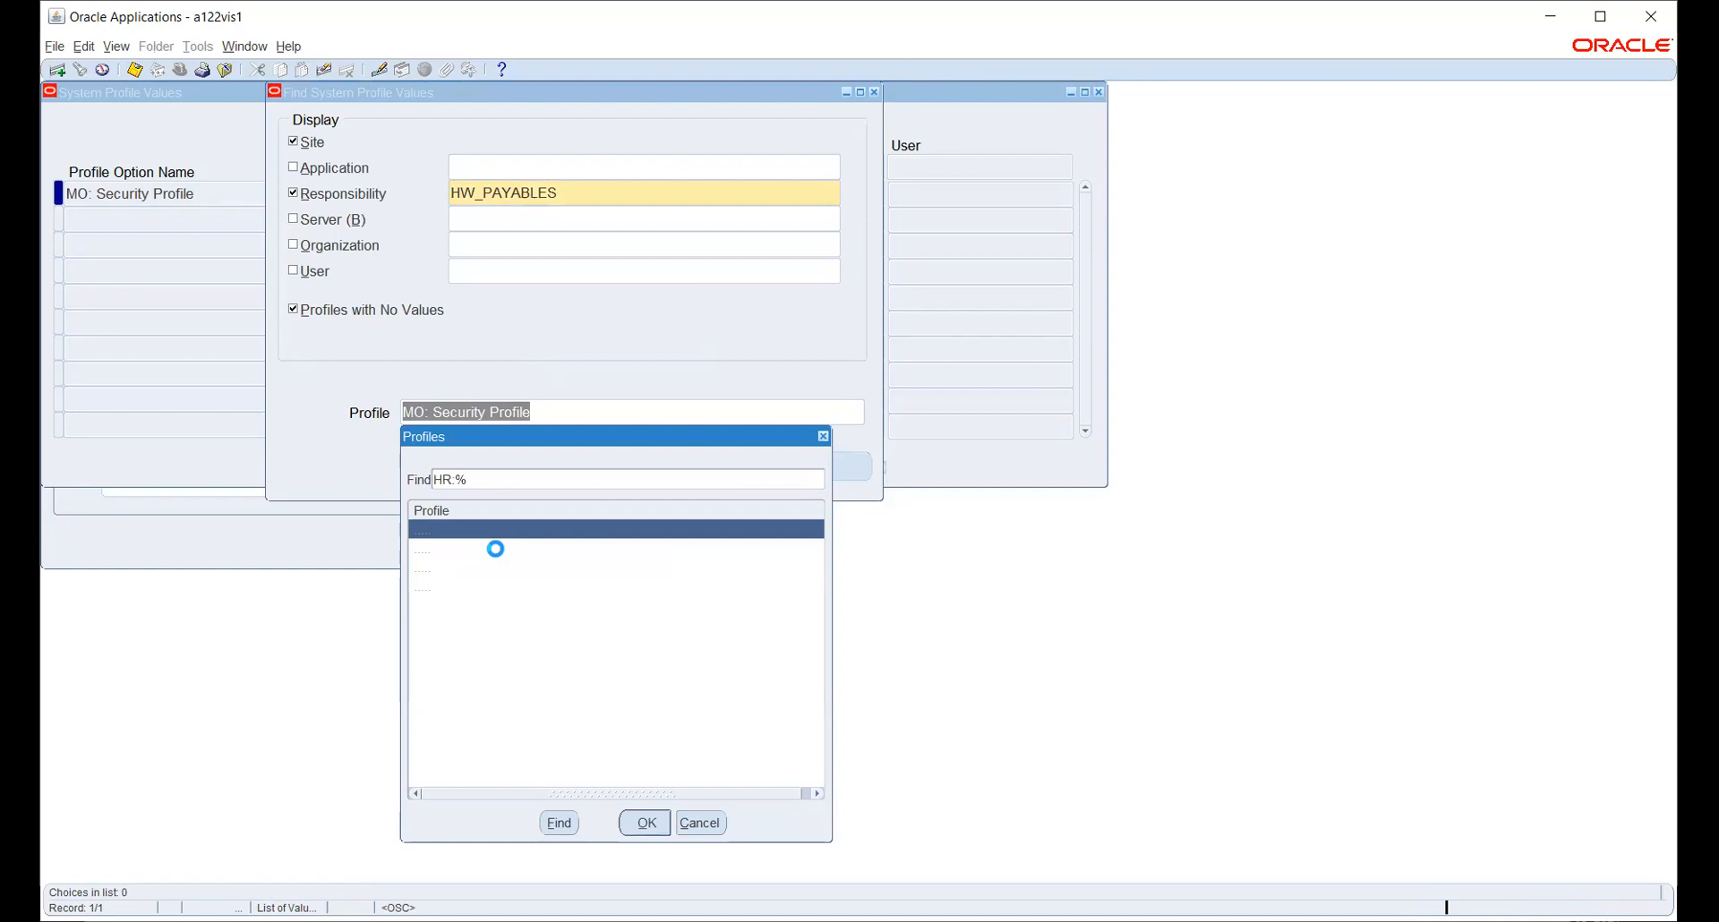
{"action": "left_click", "coordinate": [501, 567]}
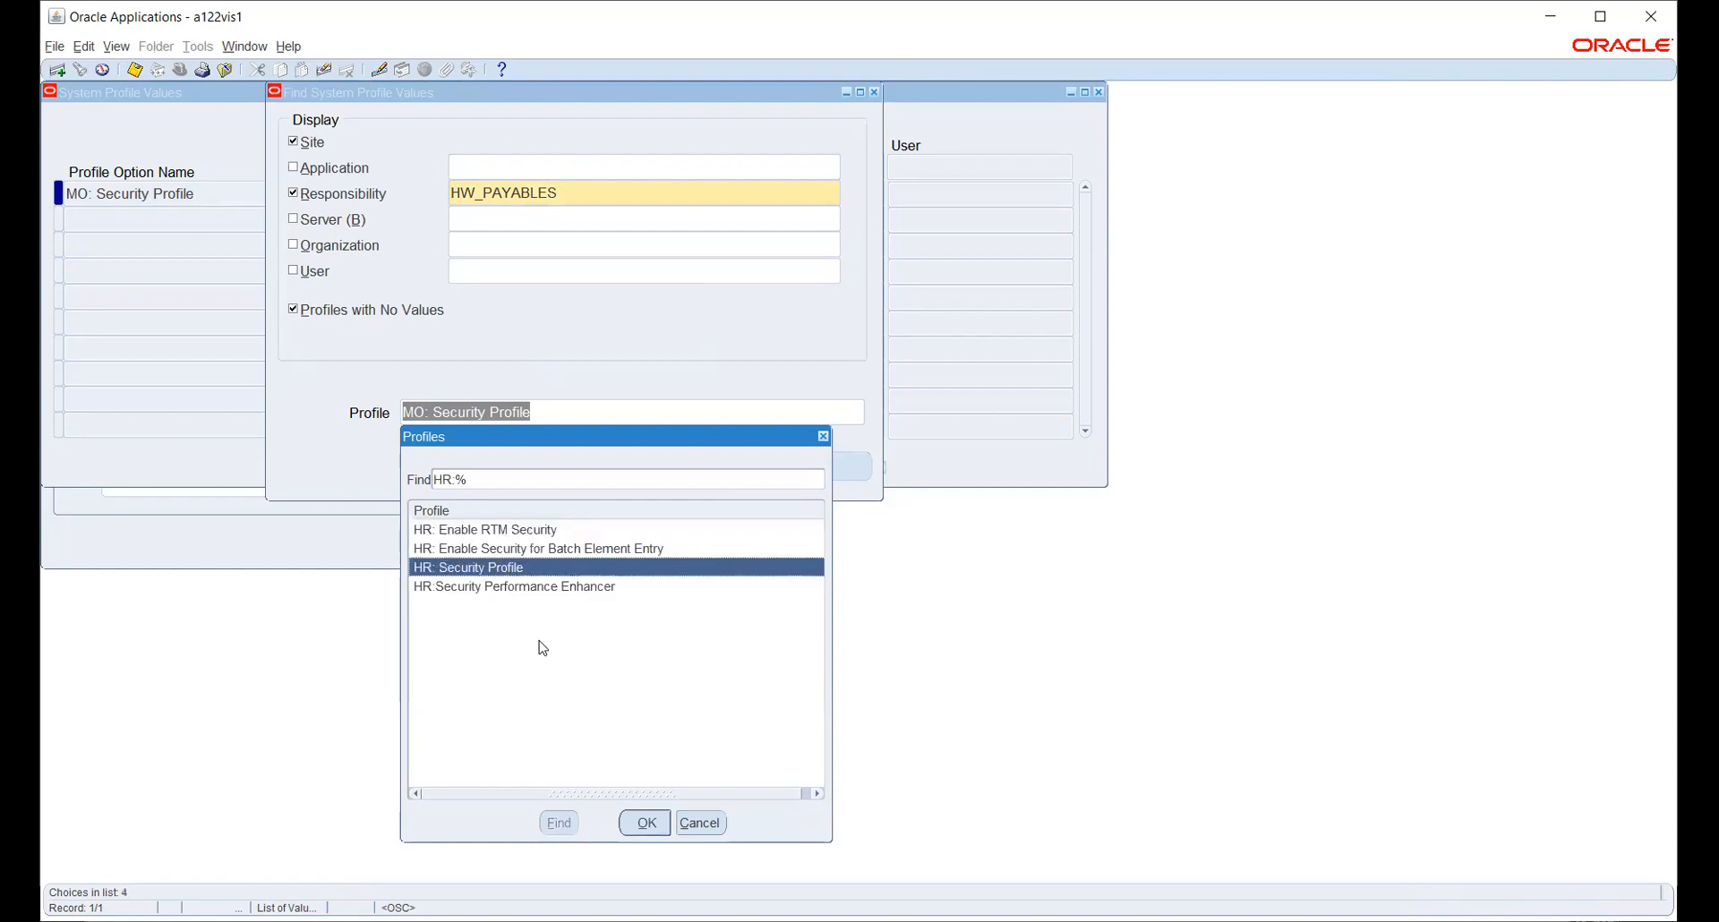
{"action": "left_click", "coordinate": [646, 823]}
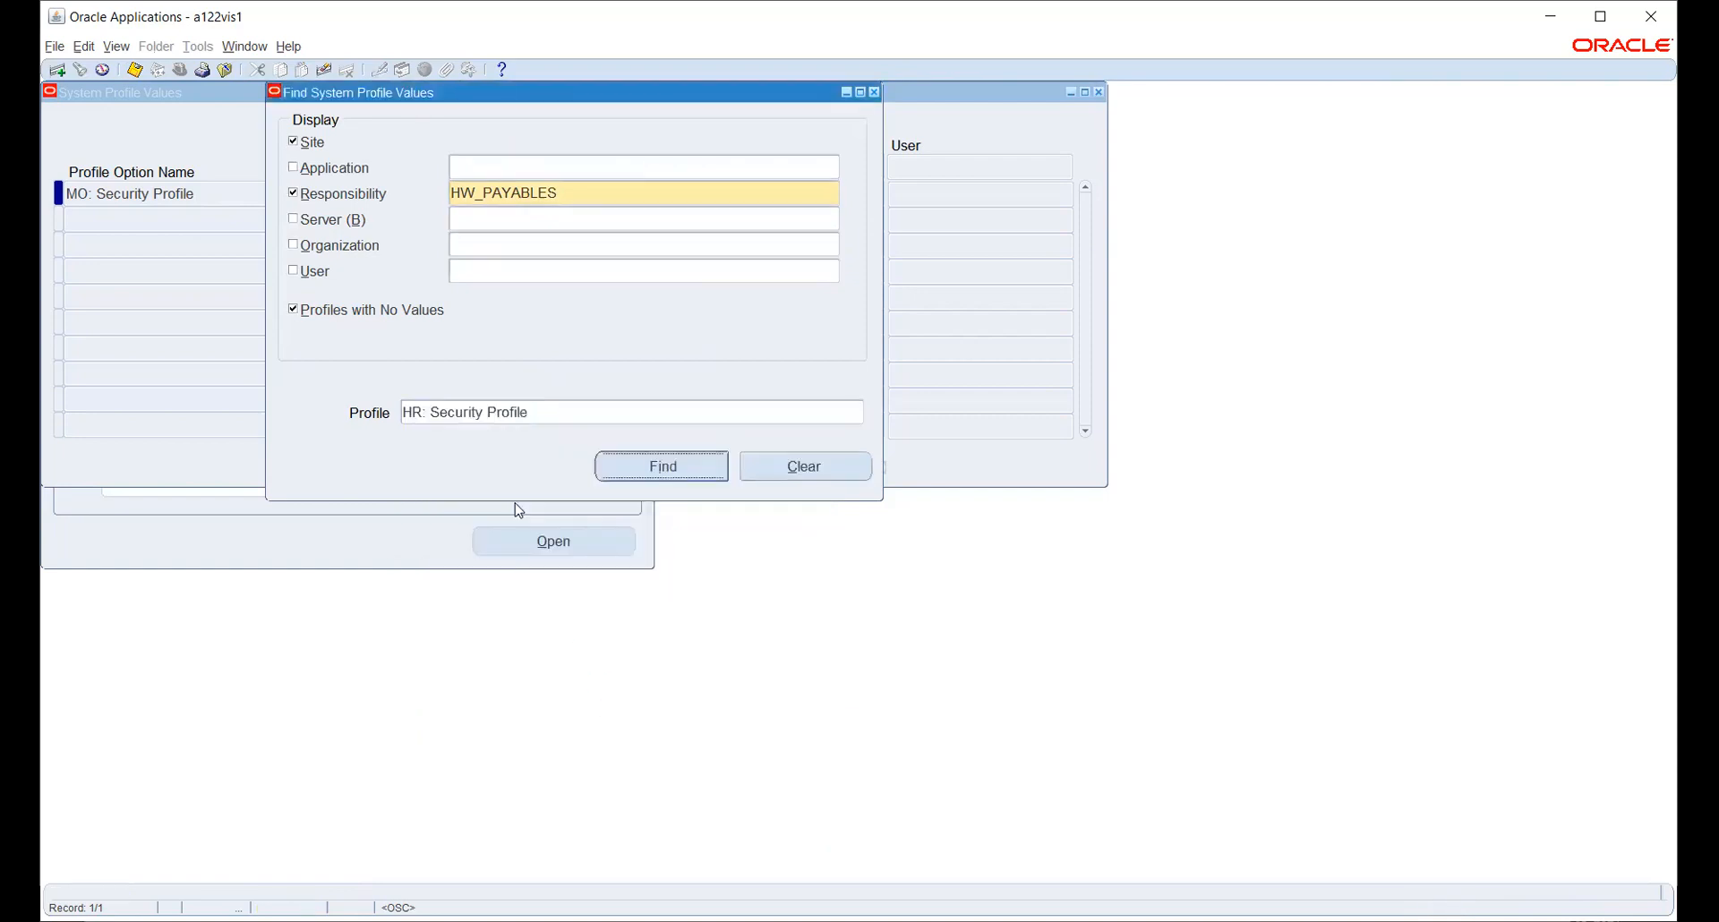
{"action": "left_click", "coordinate": [649, 468]}
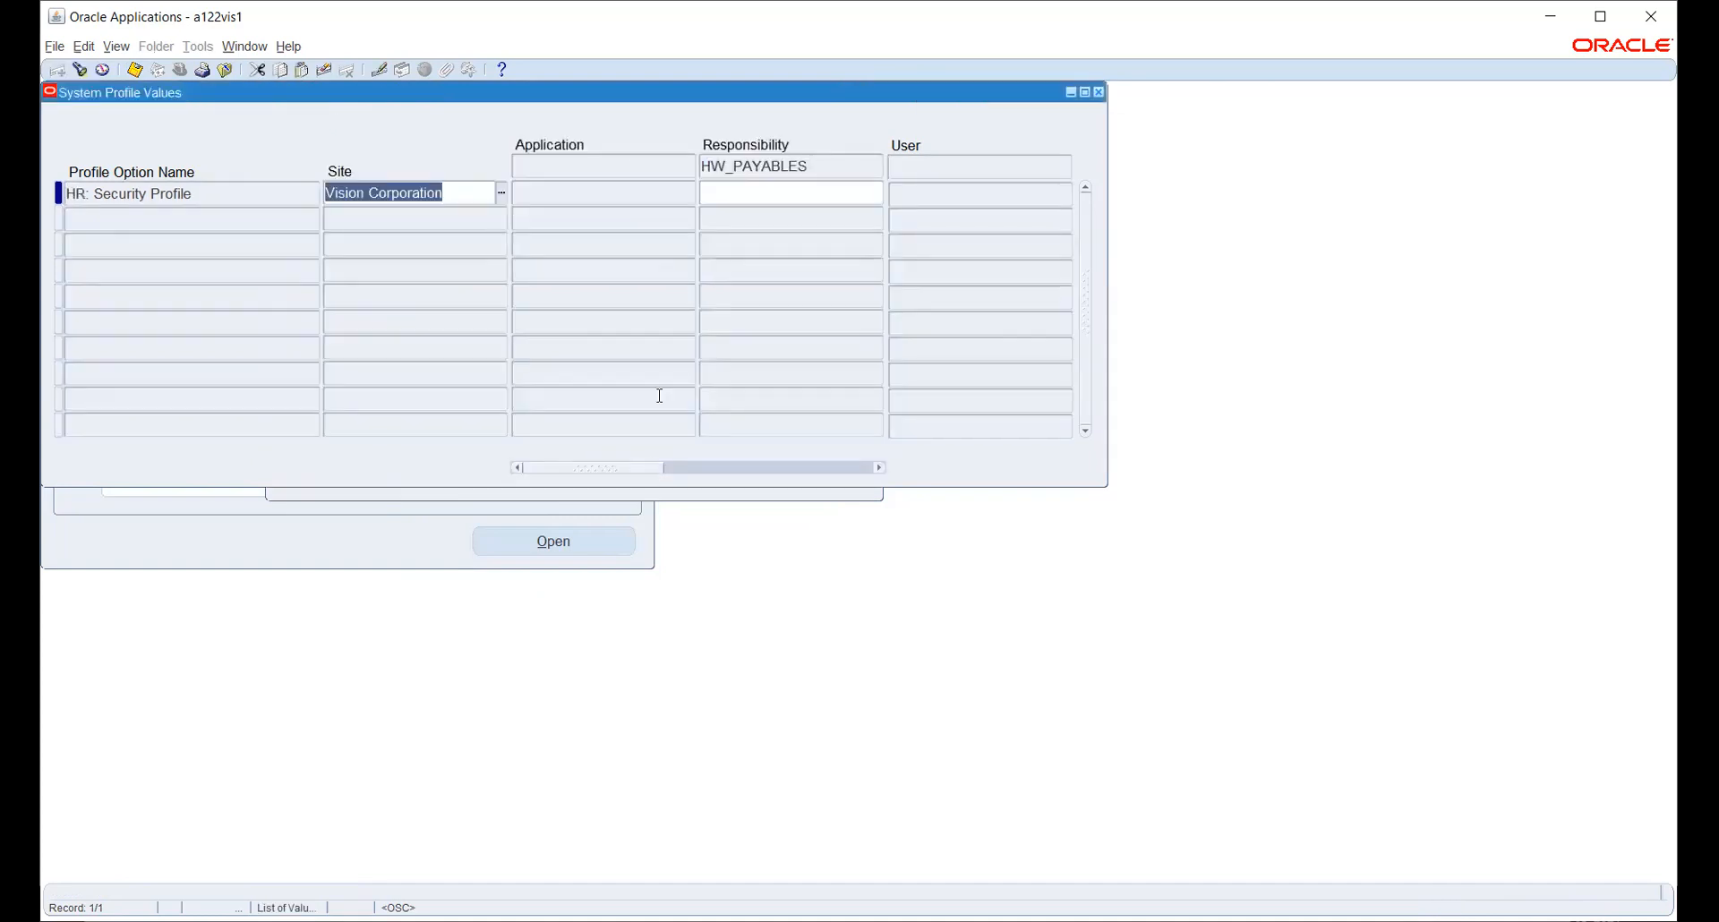
- Set HW_PAYABLES' HR: Security Profile value to HW_SEC_PROFILE and save
{"action": "left_click", "coordinate": [783, 188]}
{"action": "left_click", "coordinate": [878, 192]}
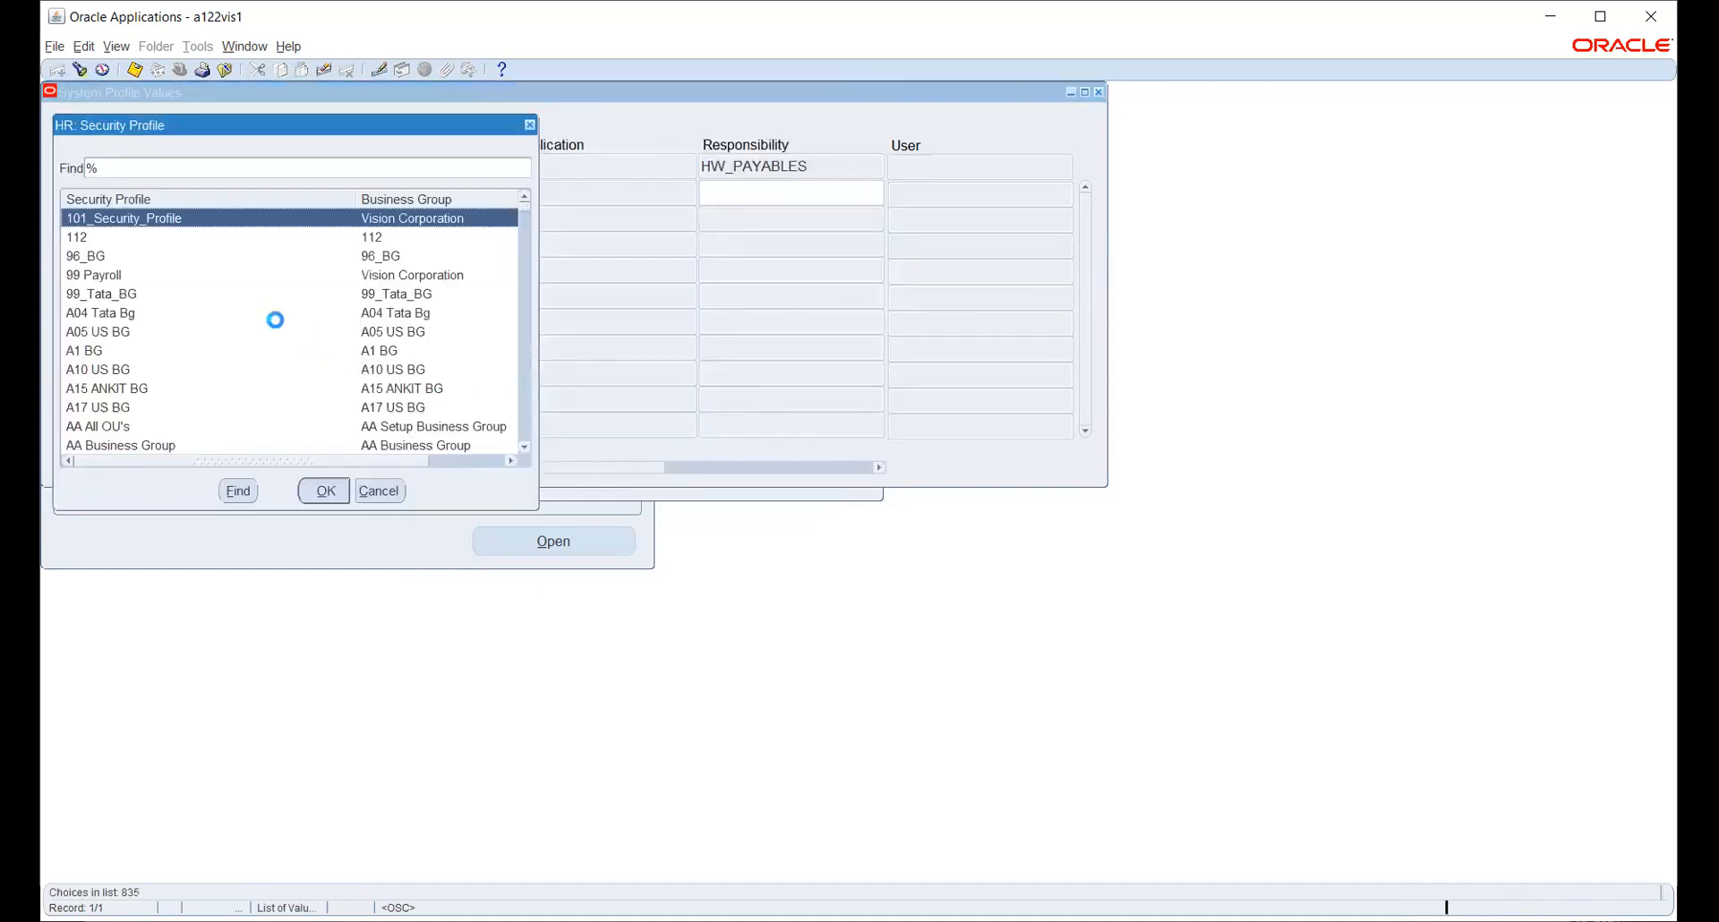
{"action": "type", "text": "h"}
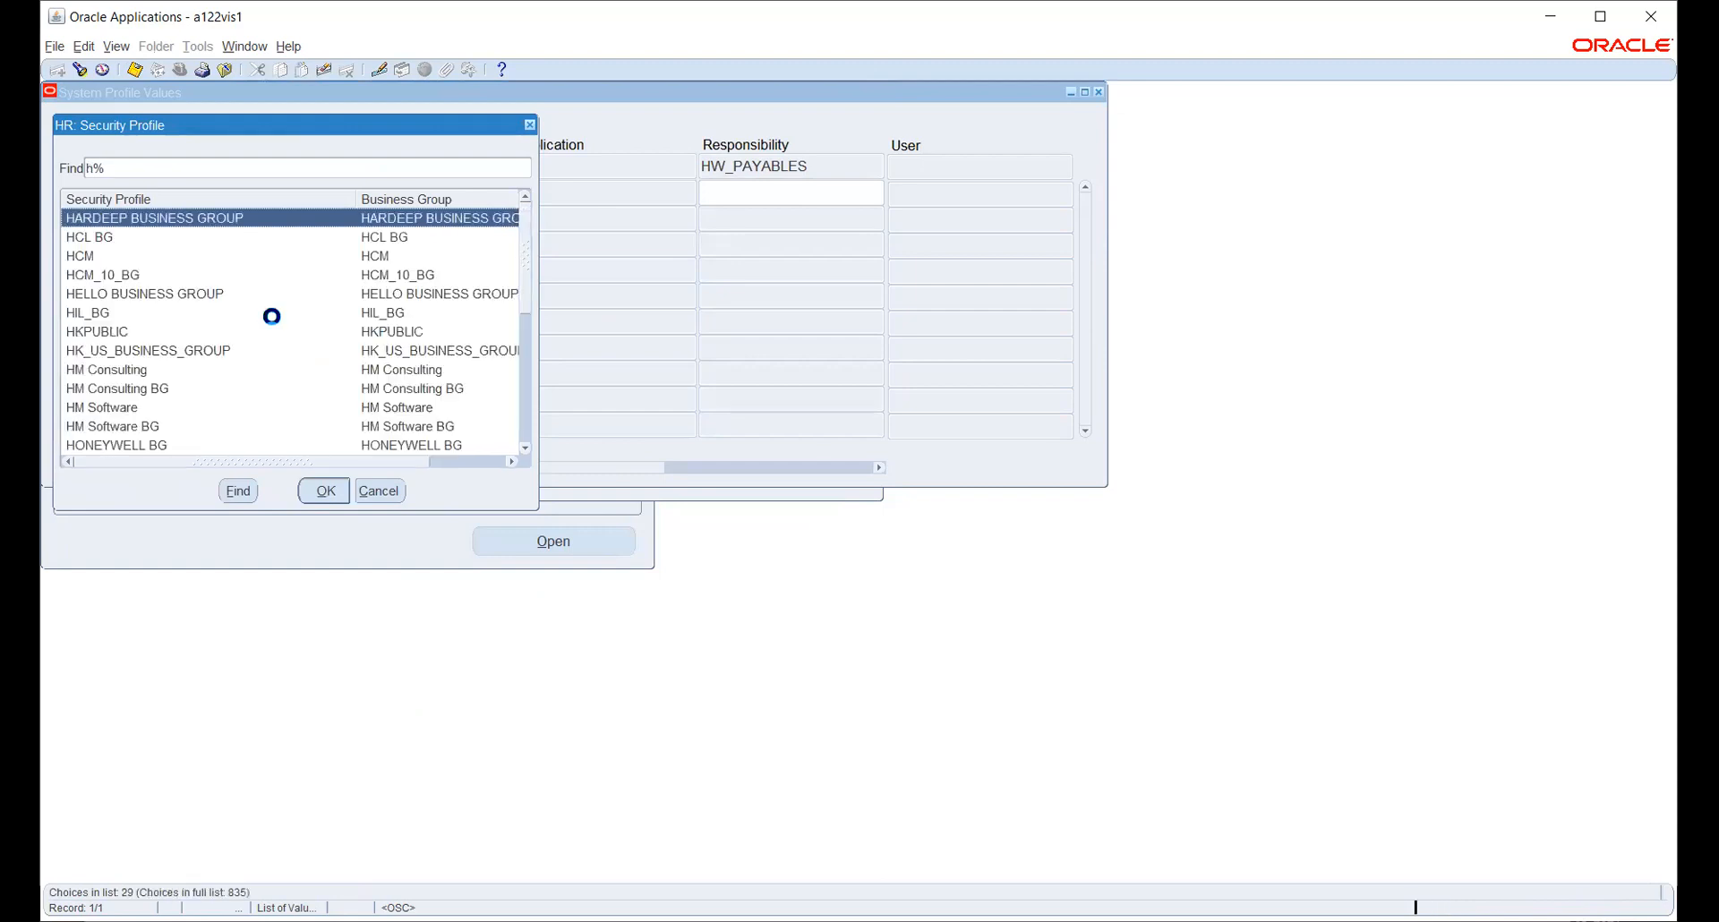
{"action": "type", "text": "w_"}
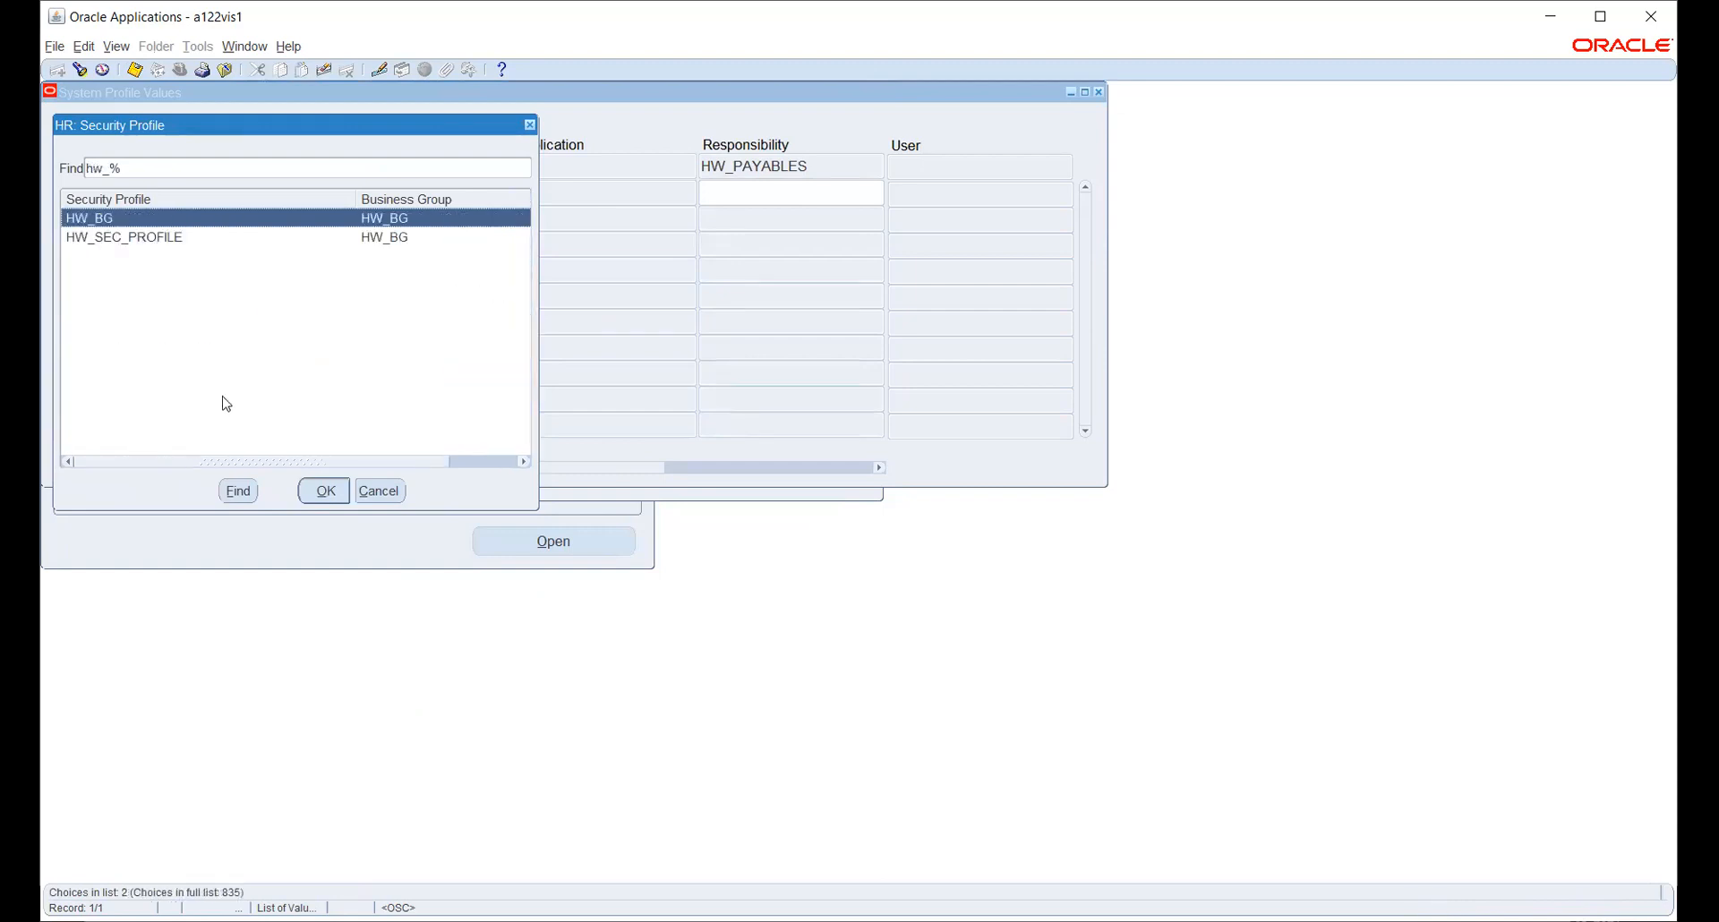
{"action": "left_click", "coordinate": [185, 238]}
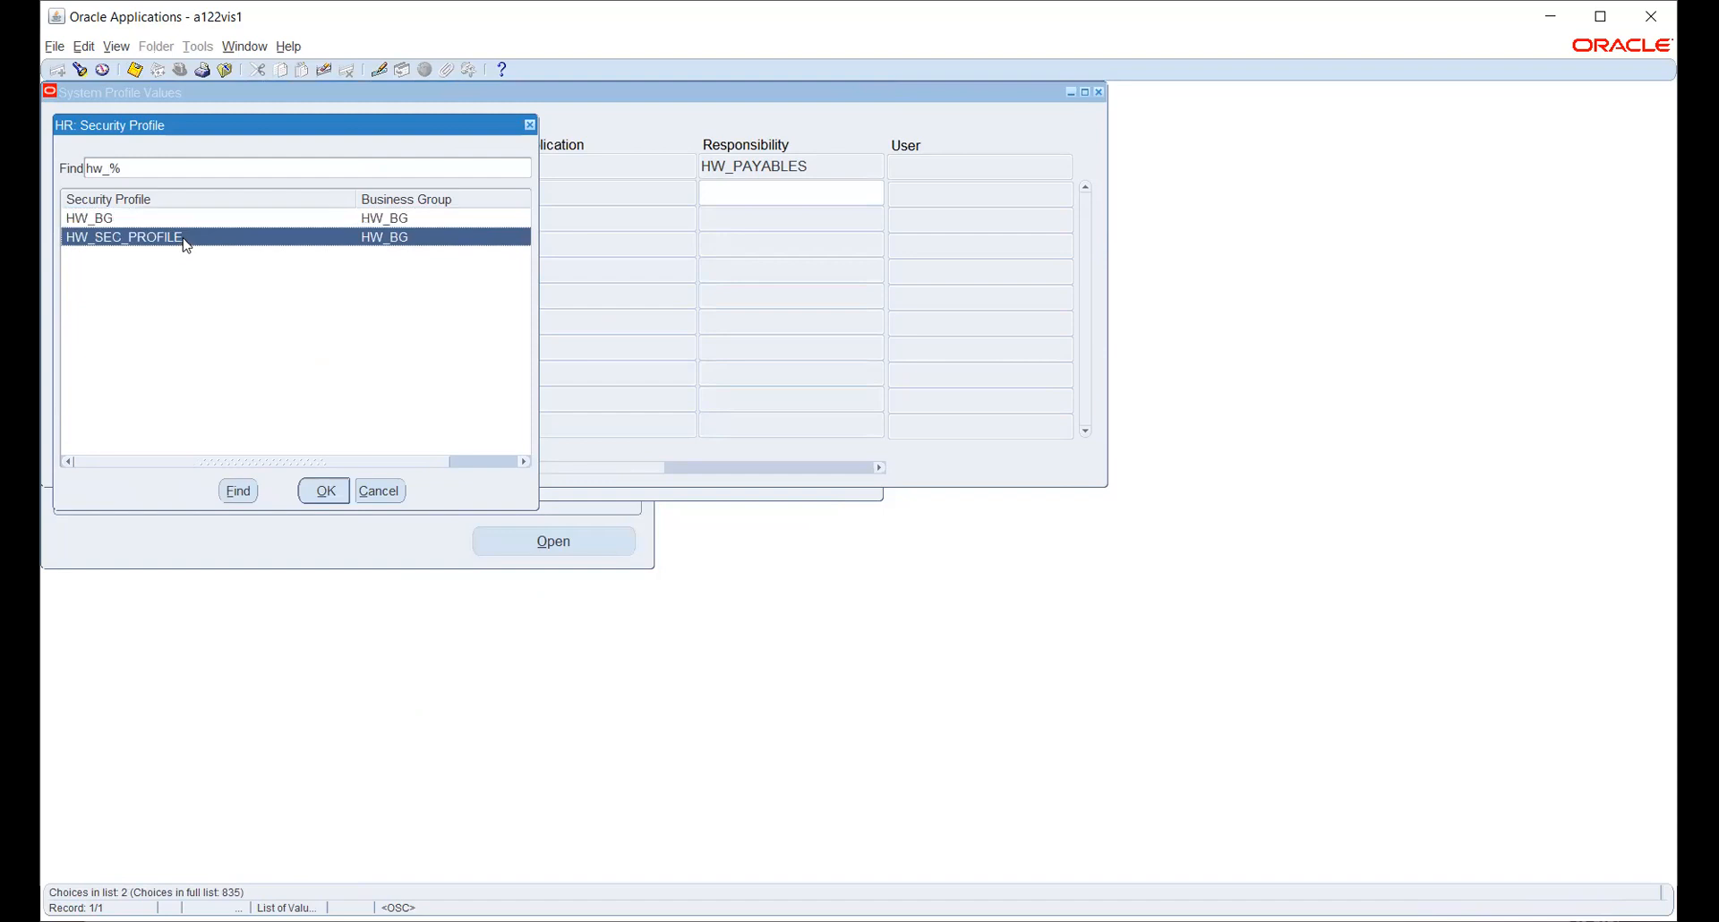
{"action": "left_click", "coordinate": [322, 490]}
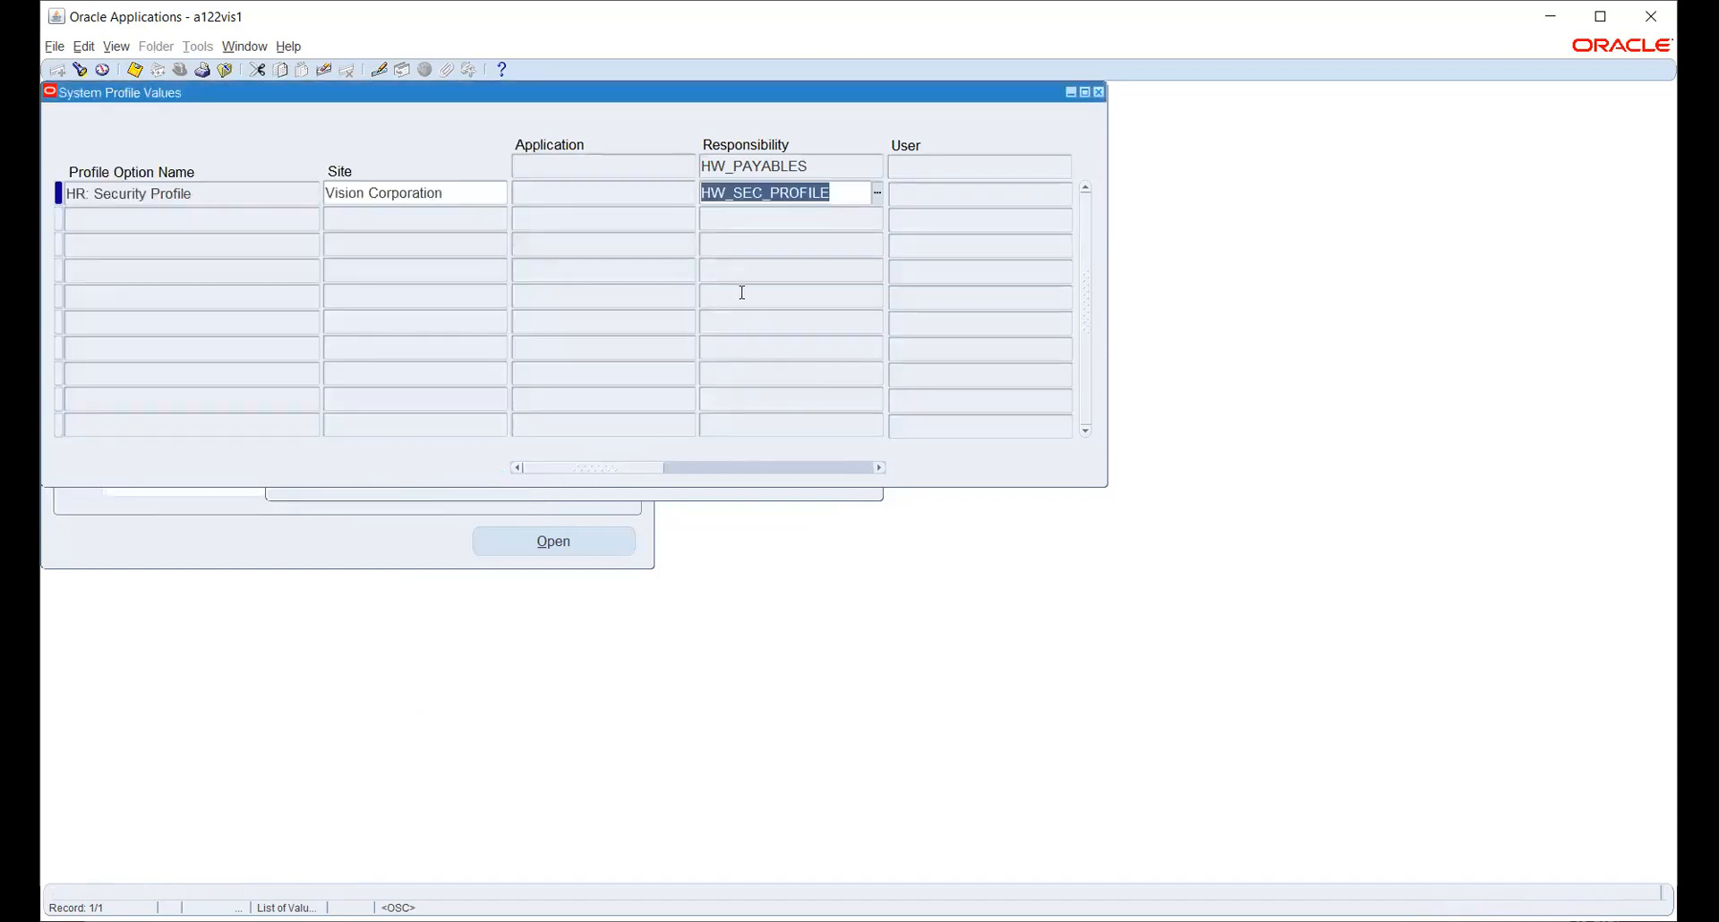
{"action": "key", "text": "ctrl+s"}
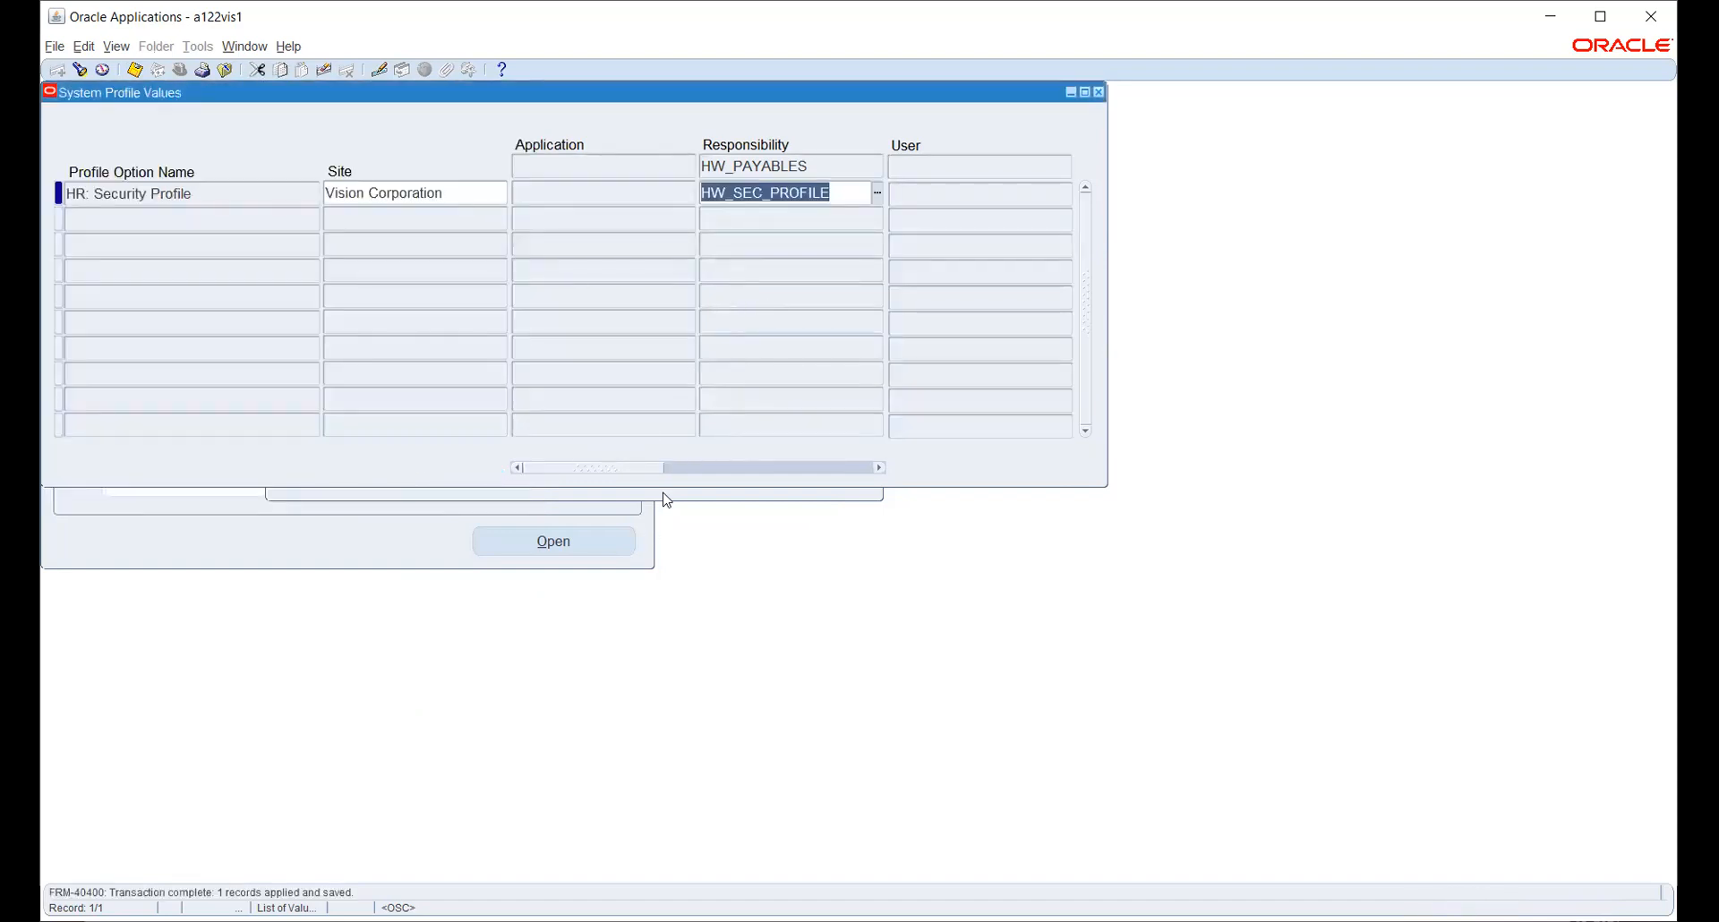
{"action": "left_click", "coordinate": [663, 494]}
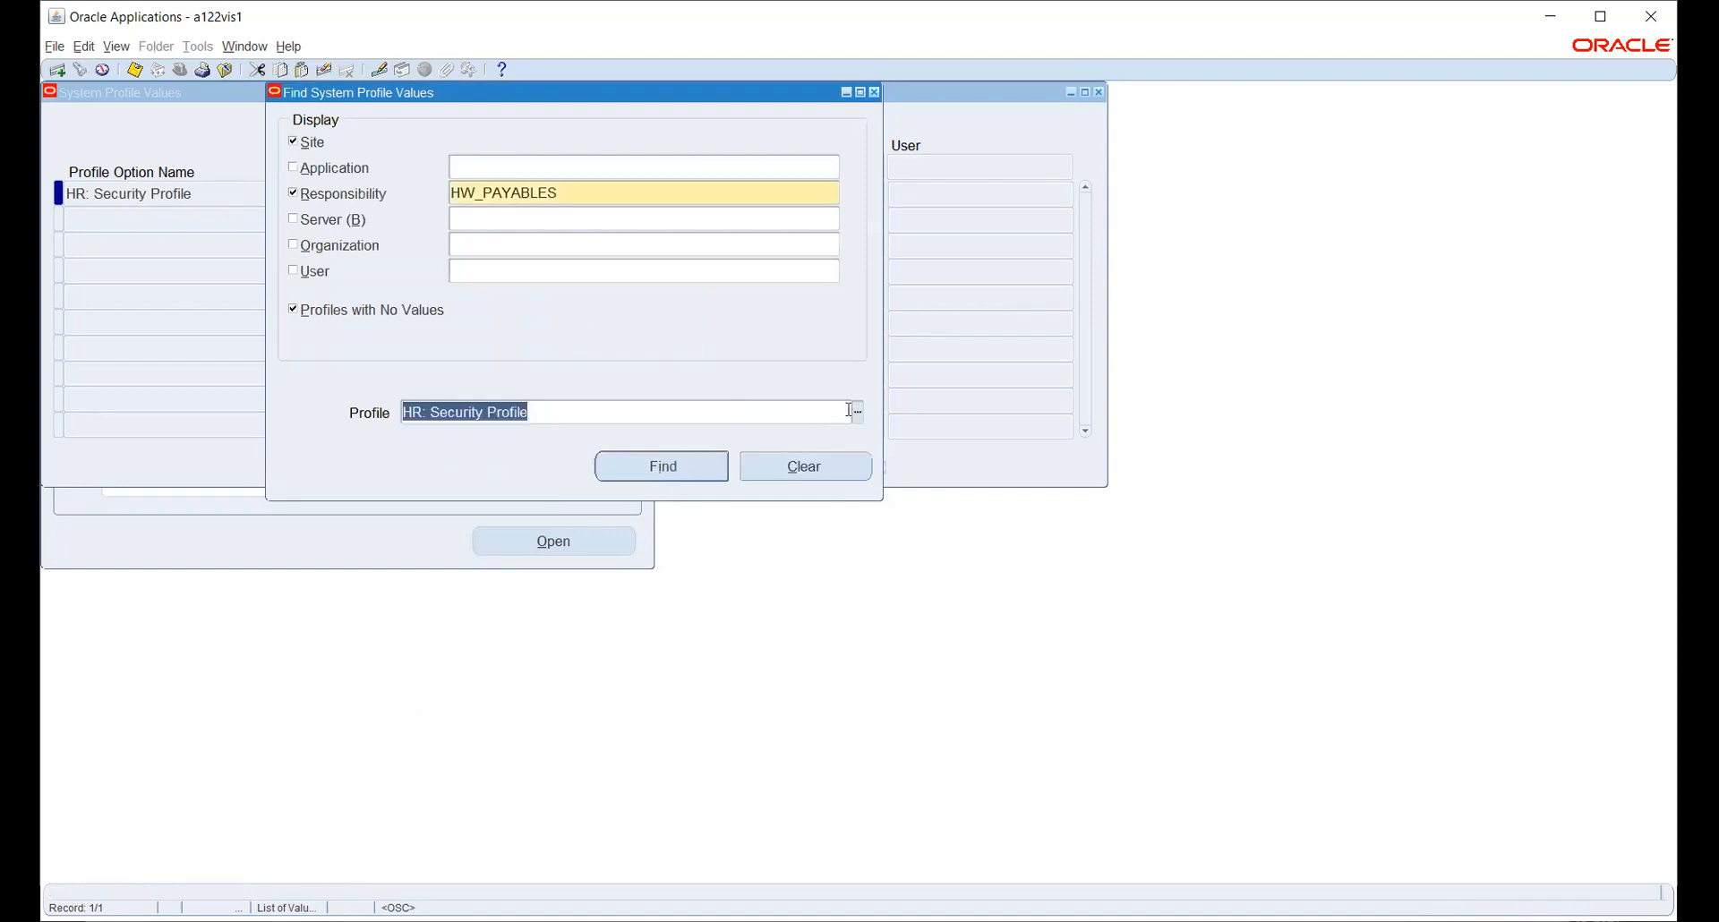
- Query MO: Operating Unit for HW_PAYABLES, which shows HW OU, then return to the search form
{"action": "left_click", "coordinate": [857, 413]}
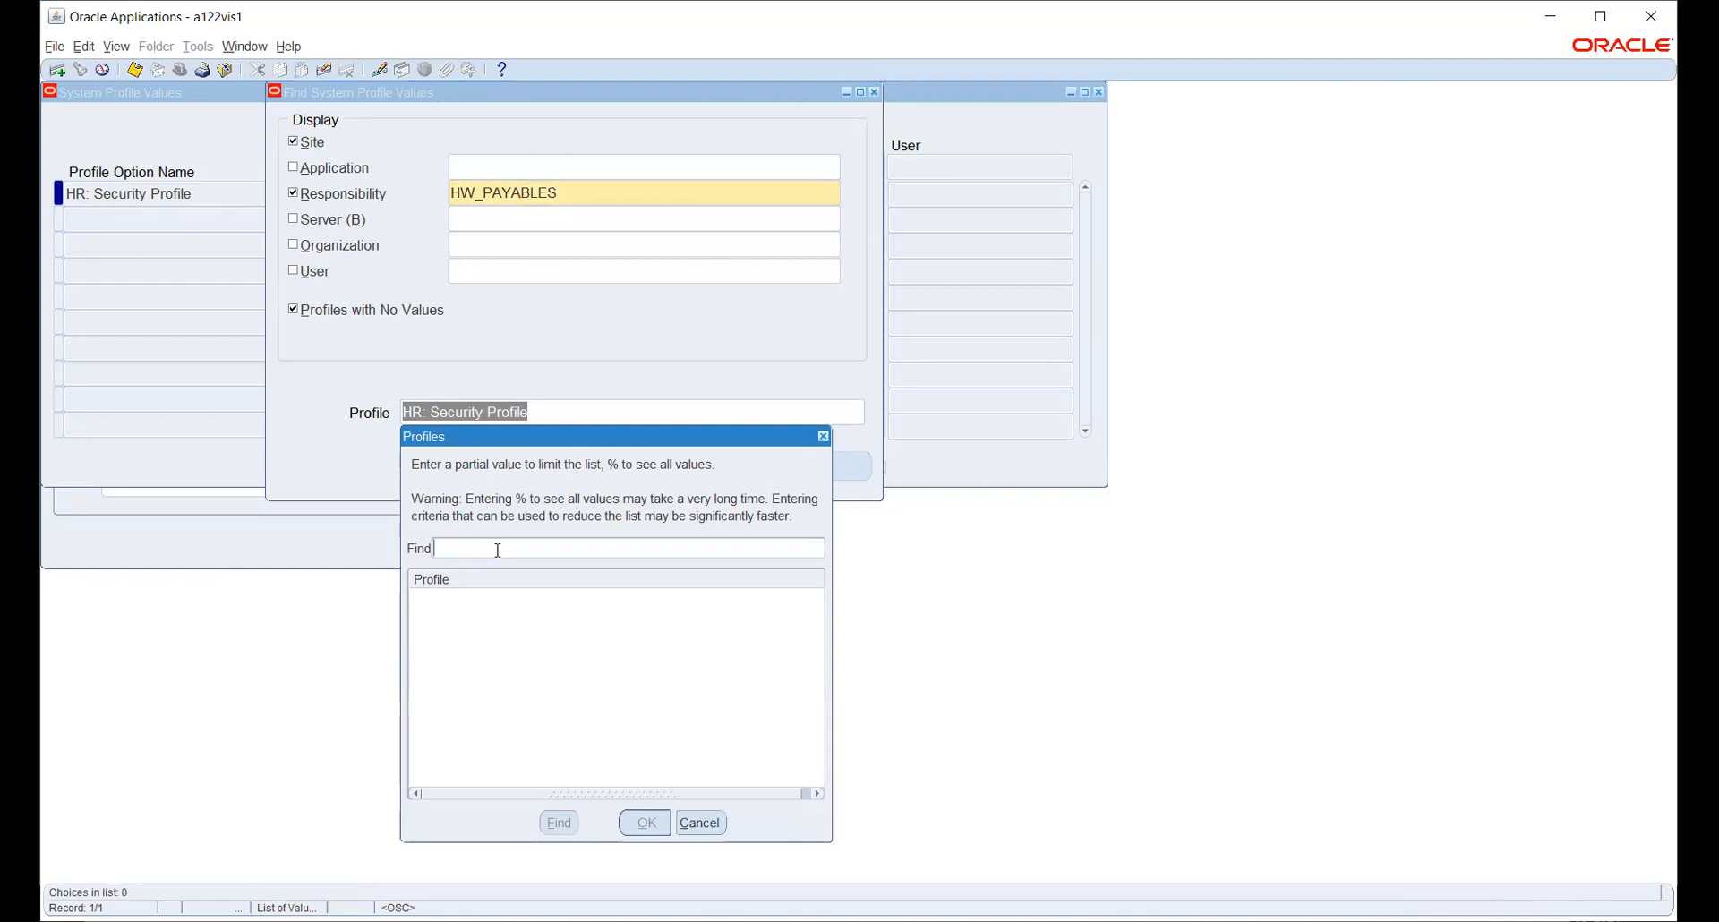
{"action": "type", "text": "%"}
{"action": "key", "text": "BackSpace"}
{"action": "type", "text": "mo: %"}
{"action": "key", "text": "Return"}
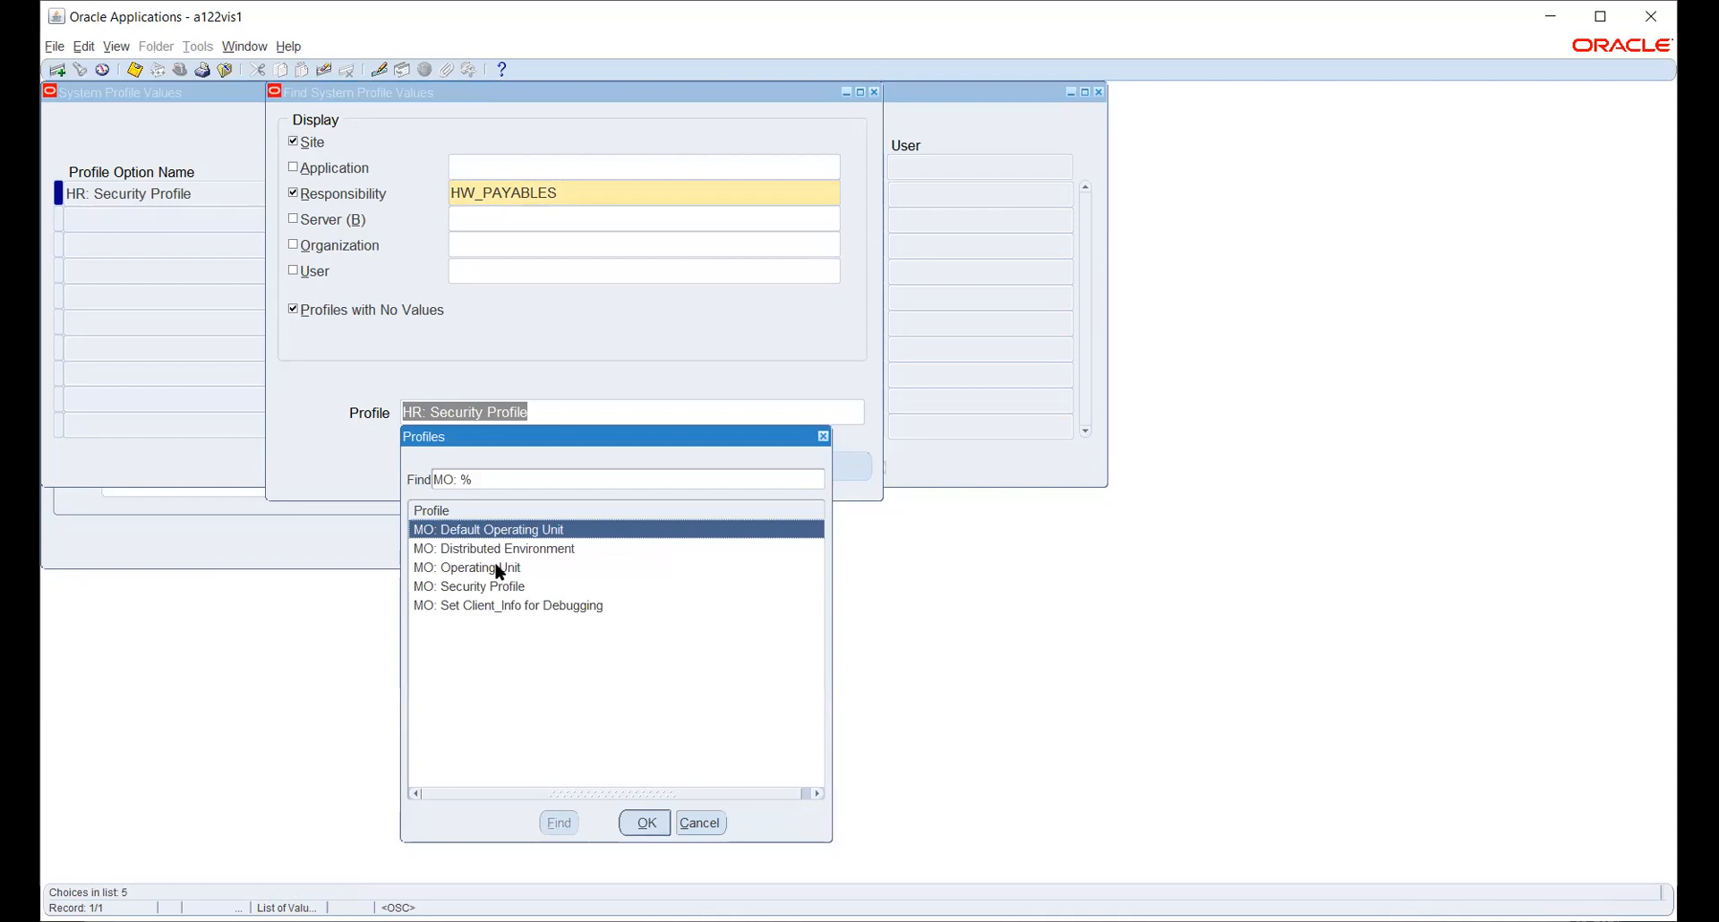
{"action": "left_click", "coordinate": [500, 569]}
{"action": "left_click", "coordinate": [644, 822]}
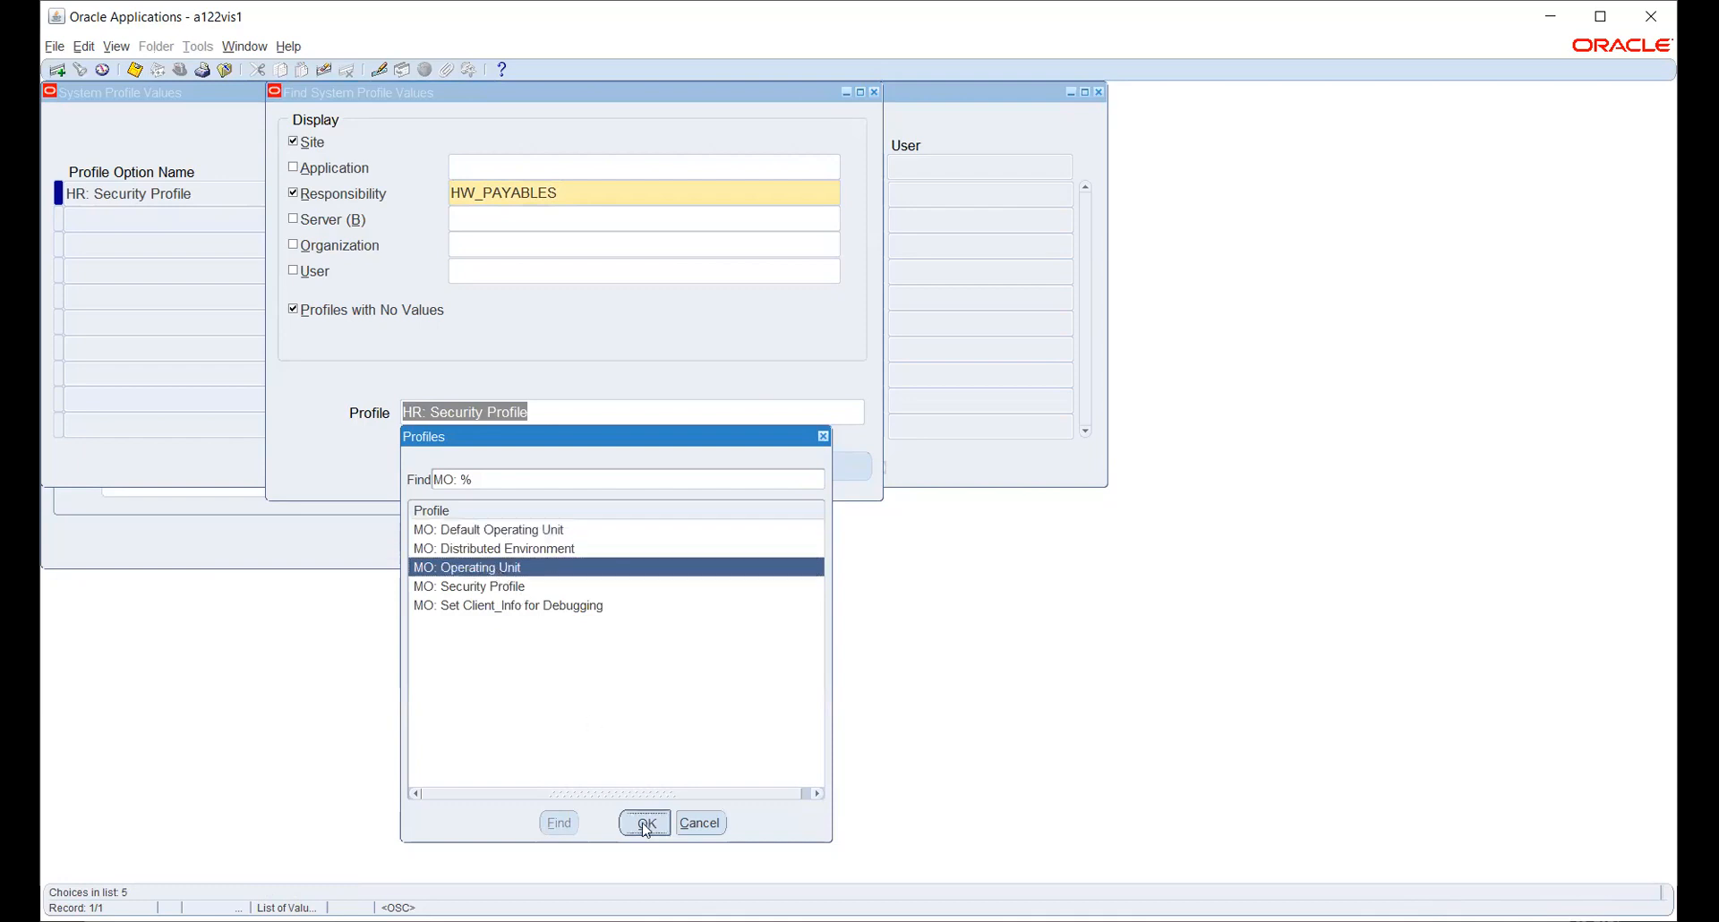
{"action": "left_click", "coordinate": [660, 467]}
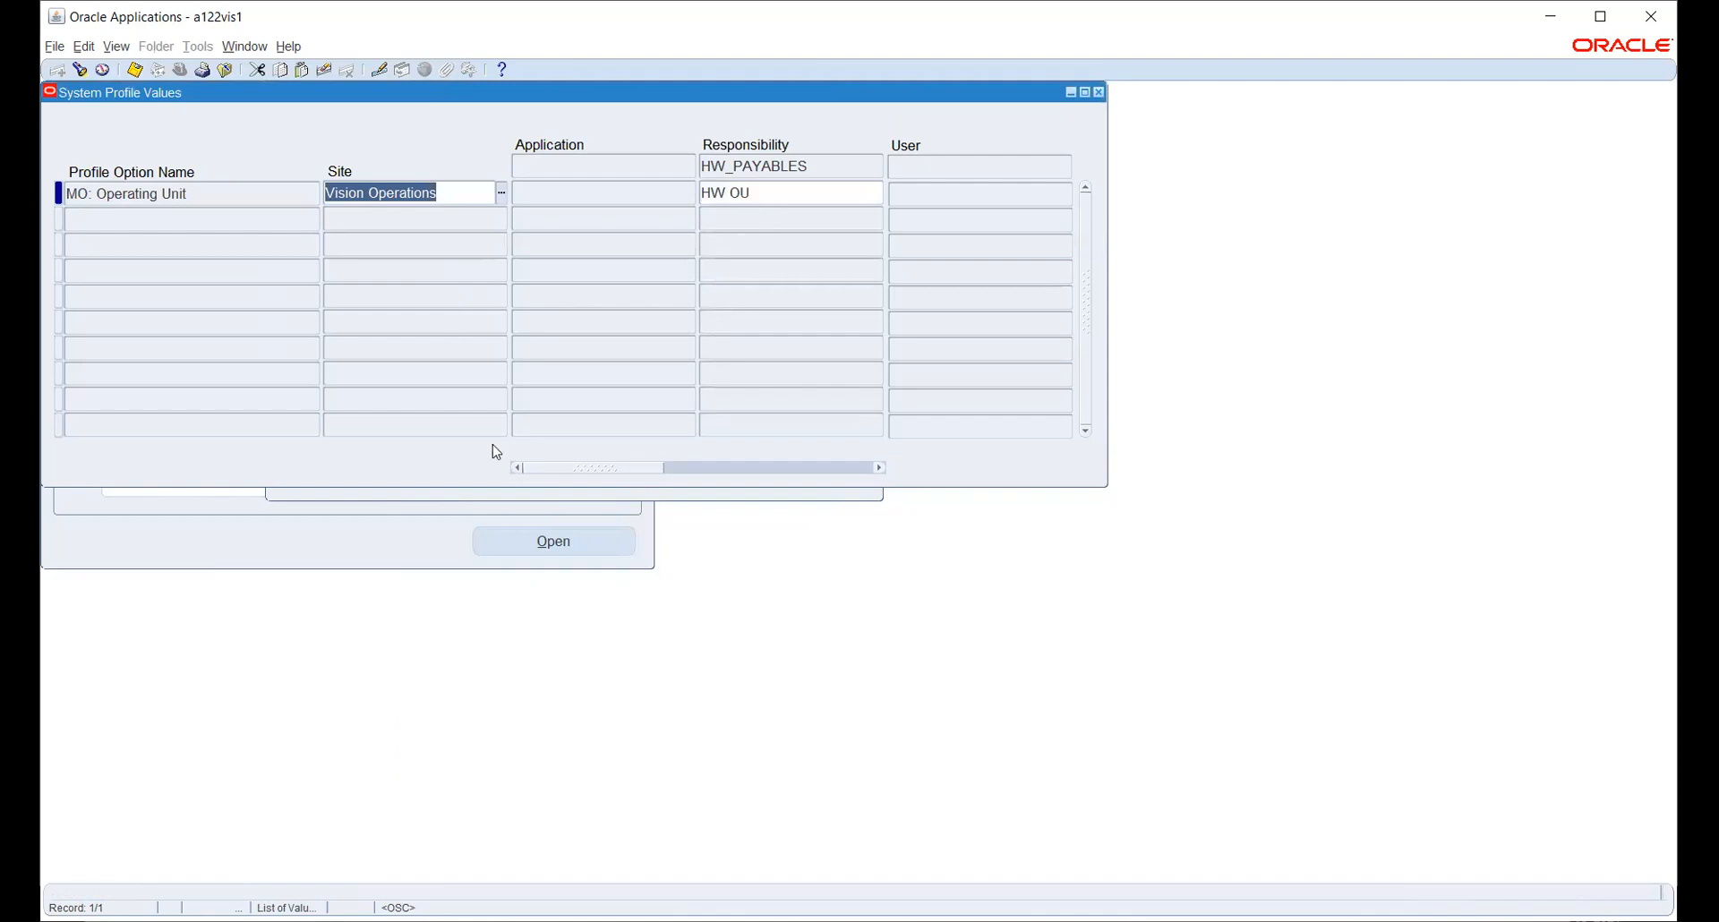
{"action": "left_click", "coordinate": [549, 493]}
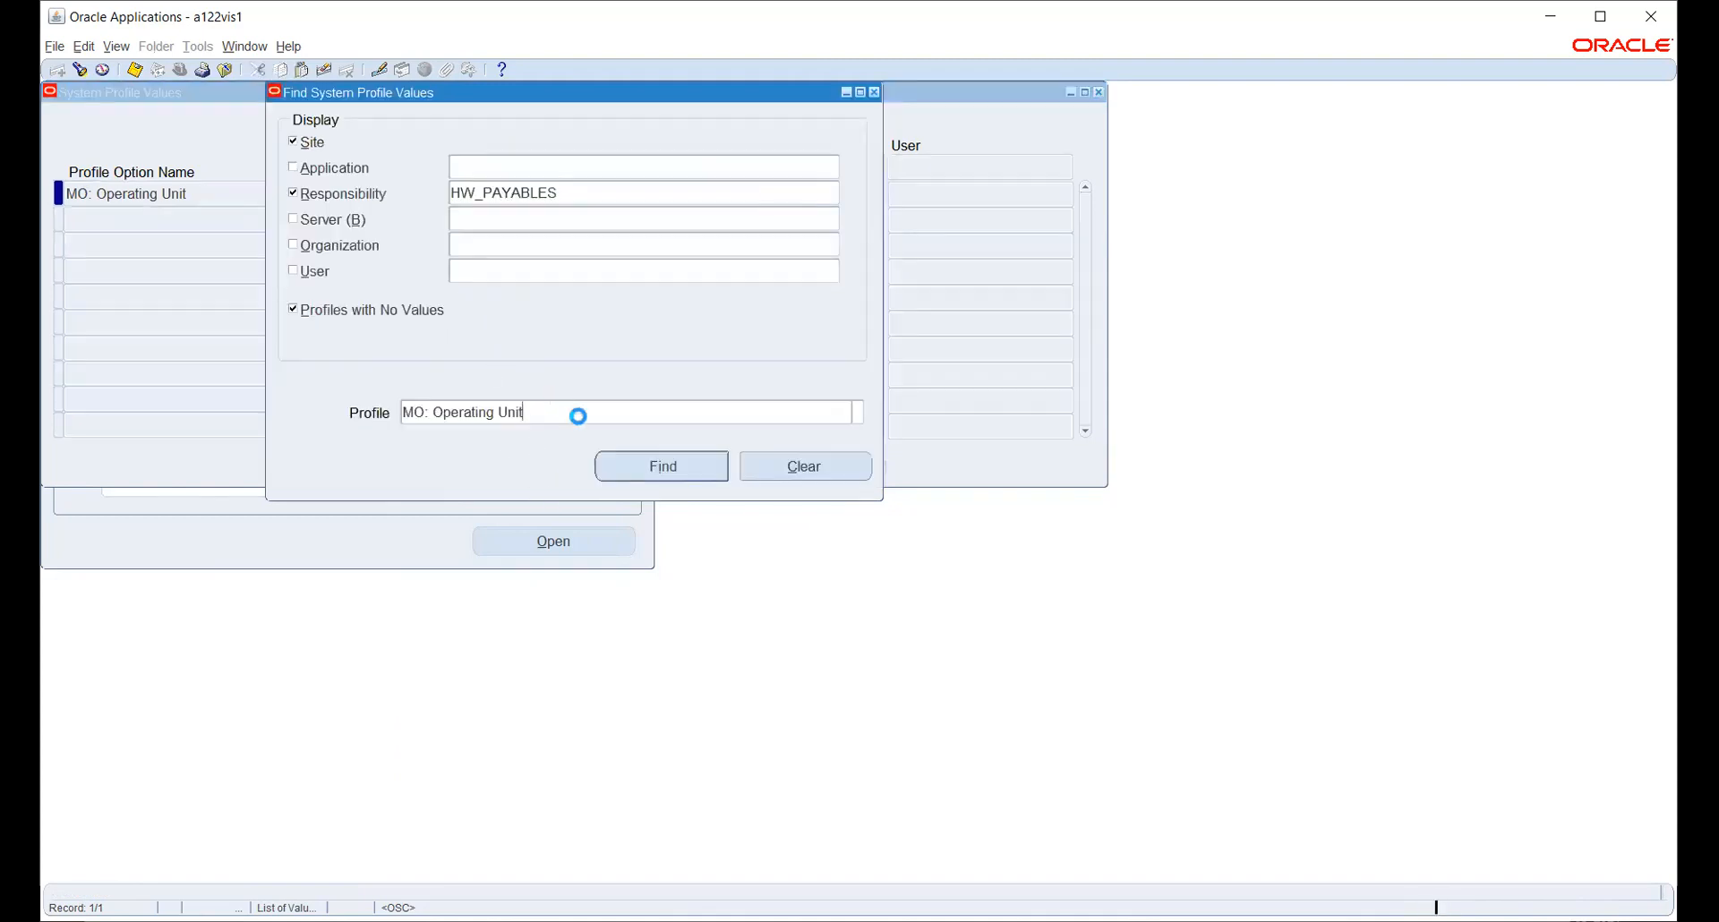
- Query MO: Default Operating Unit values for HW_PAYABLES
{"action": "left_click", "coordinate": [575, 414]}
{"action": "left_click", "coordinate": [860, 412]}
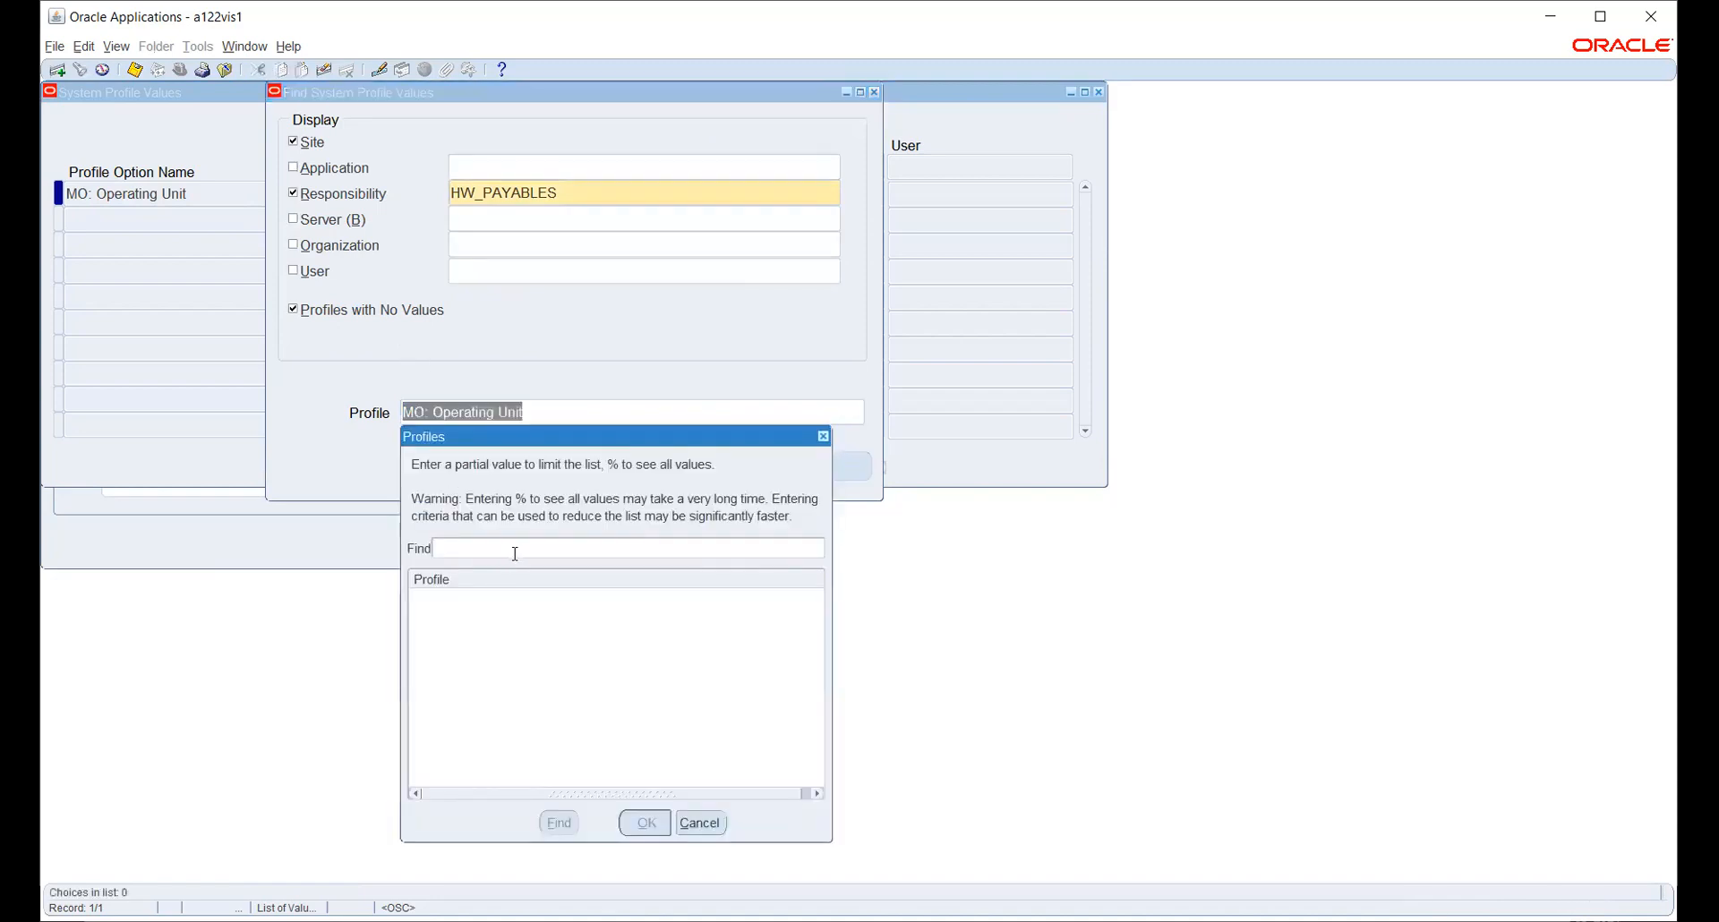
{"action": "type", "text": "mo:%"}
{"action": "key", "text": "Return"}
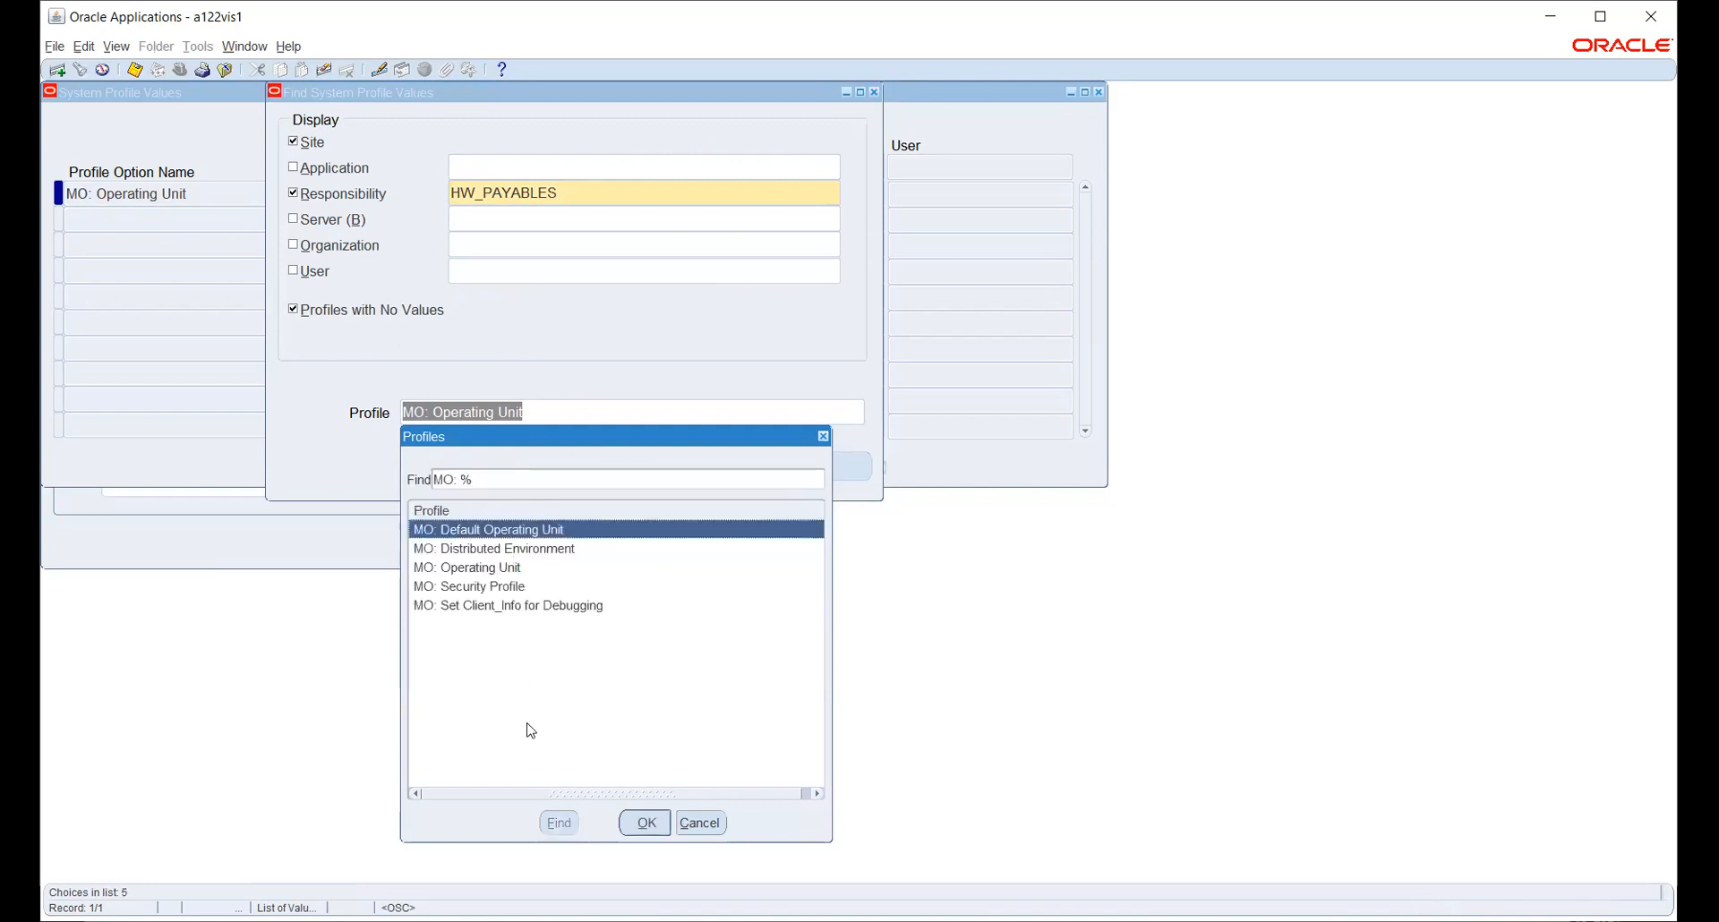
{"action": "left_click", "coordinate": [645, 823]}
{"action": "left_click", "coordinate": [676, 482]}
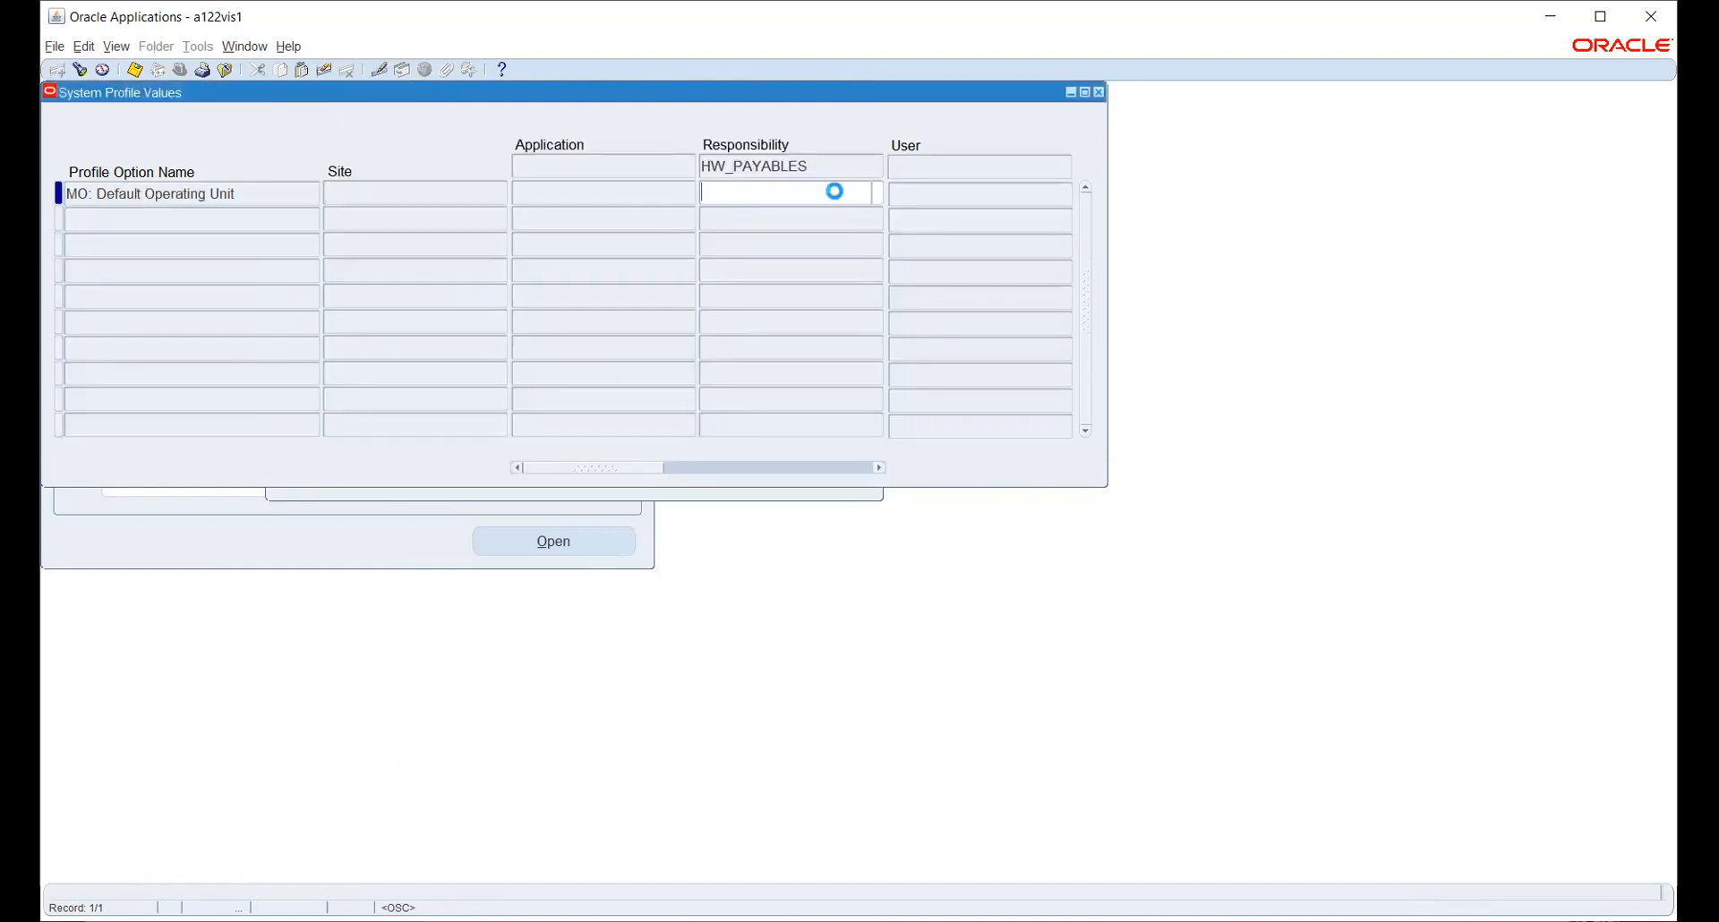
- Browse the 'hw' operating units without picking one, then close System Profile Values
{"action": "left_click", "coordinate": [877, 193]}
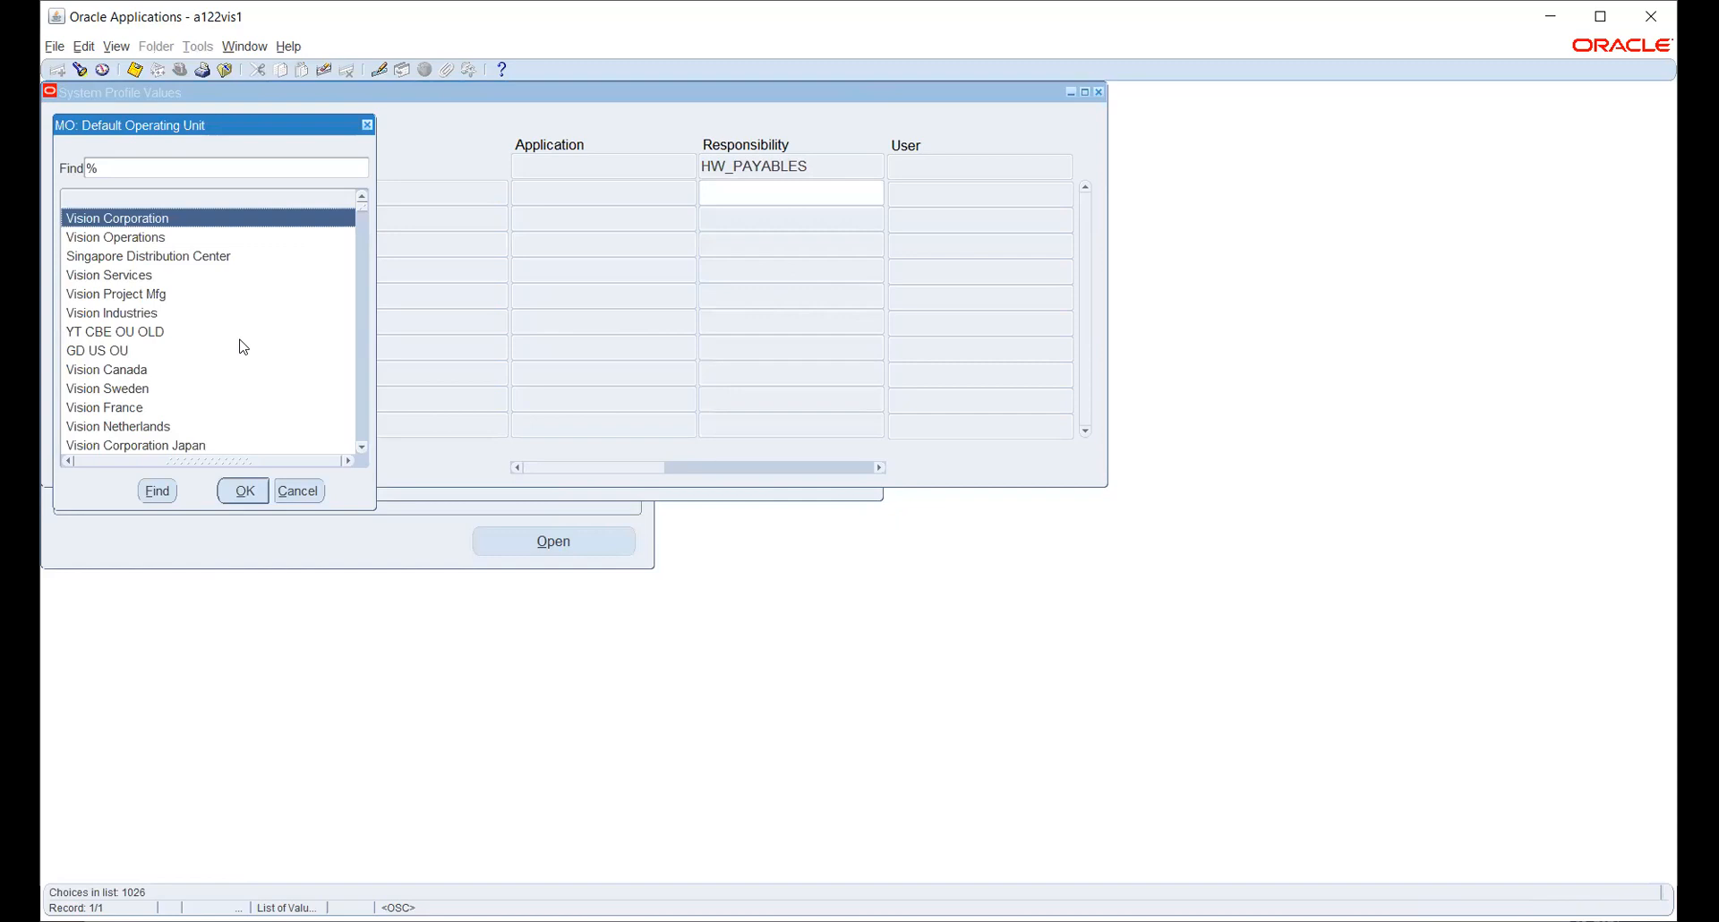
{"action": "type", "text": "hw"}
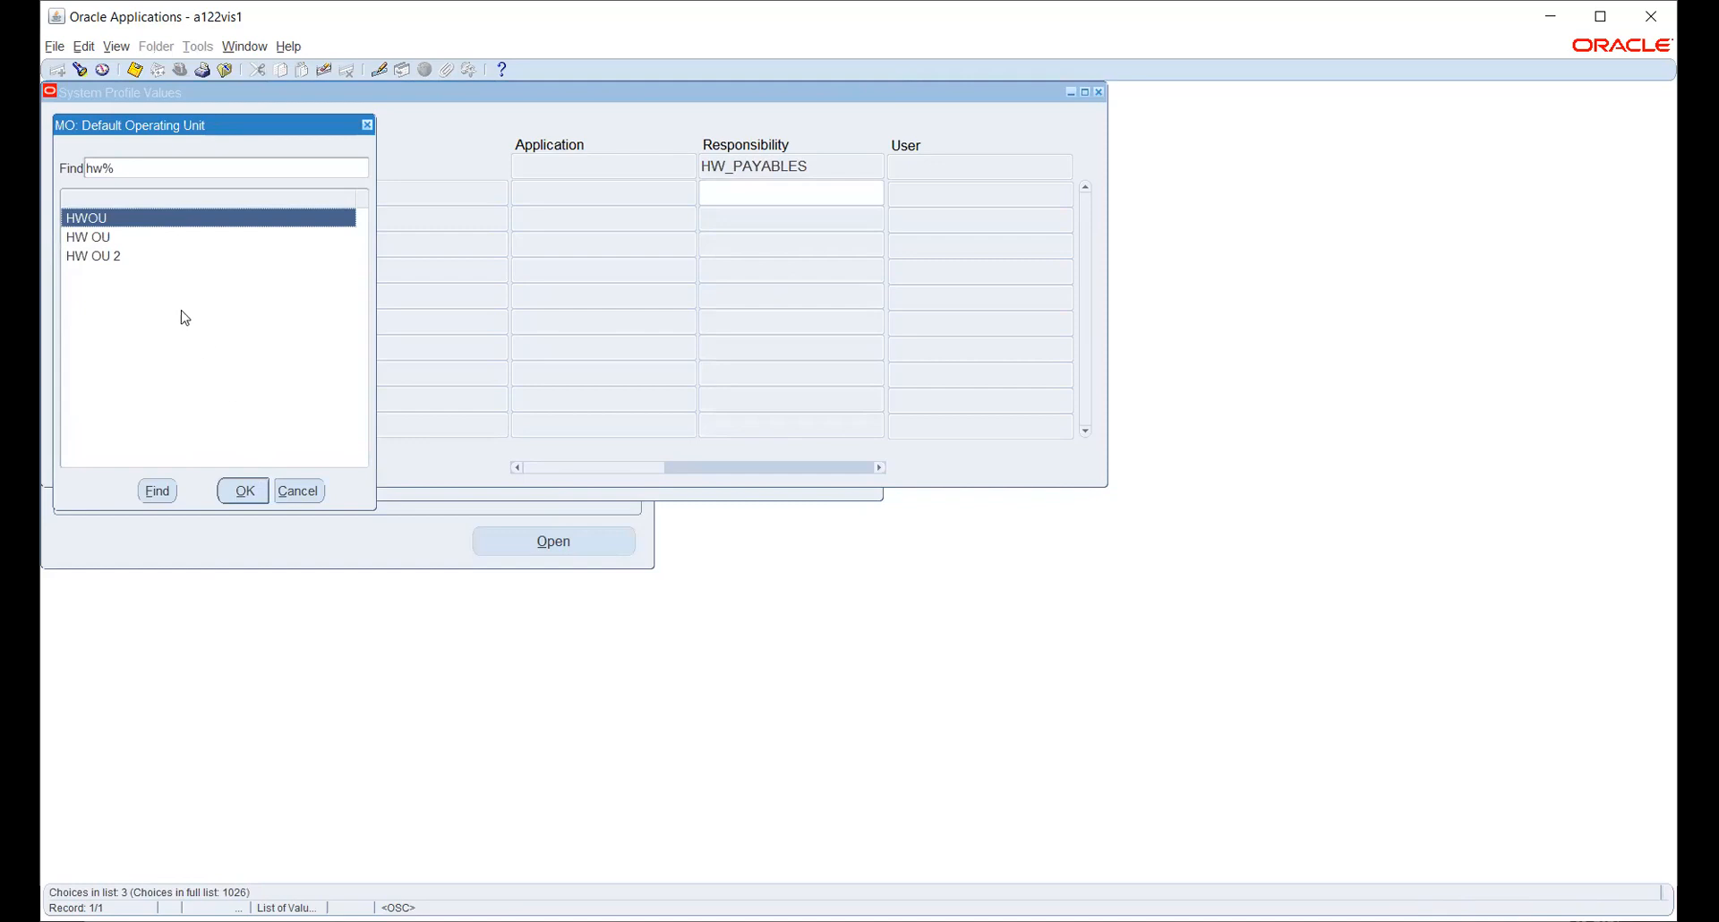
{"action": "left_click", "coordinate": [299, 490]}
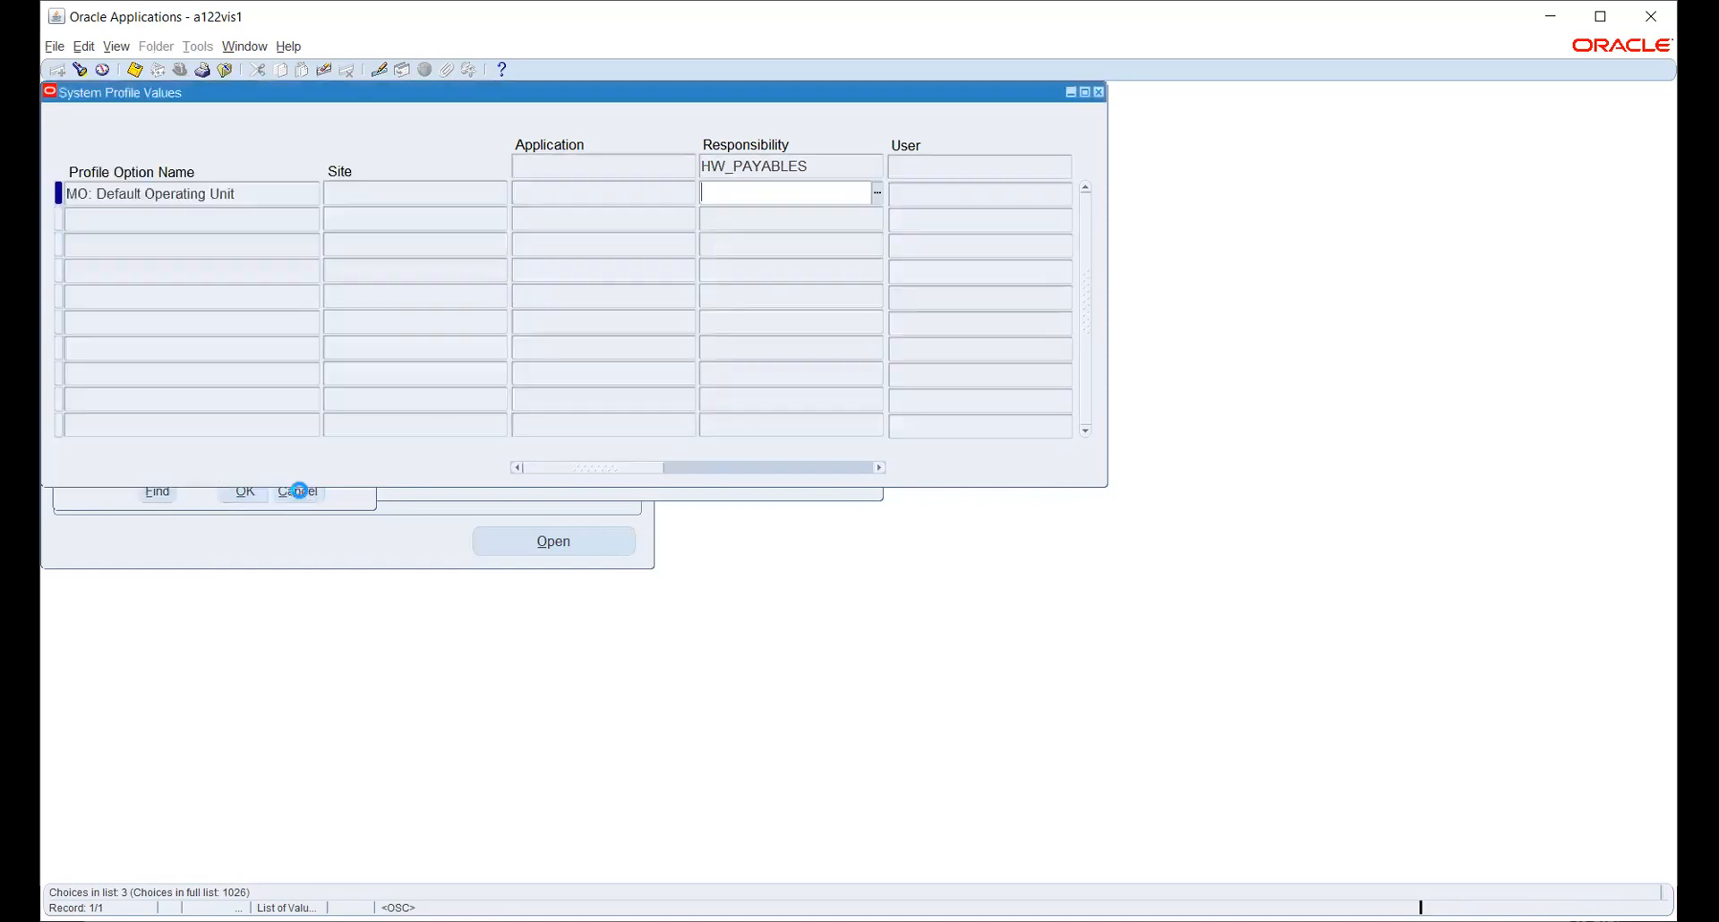
{"action": "left_click", "coordinate": [1100, 92]}
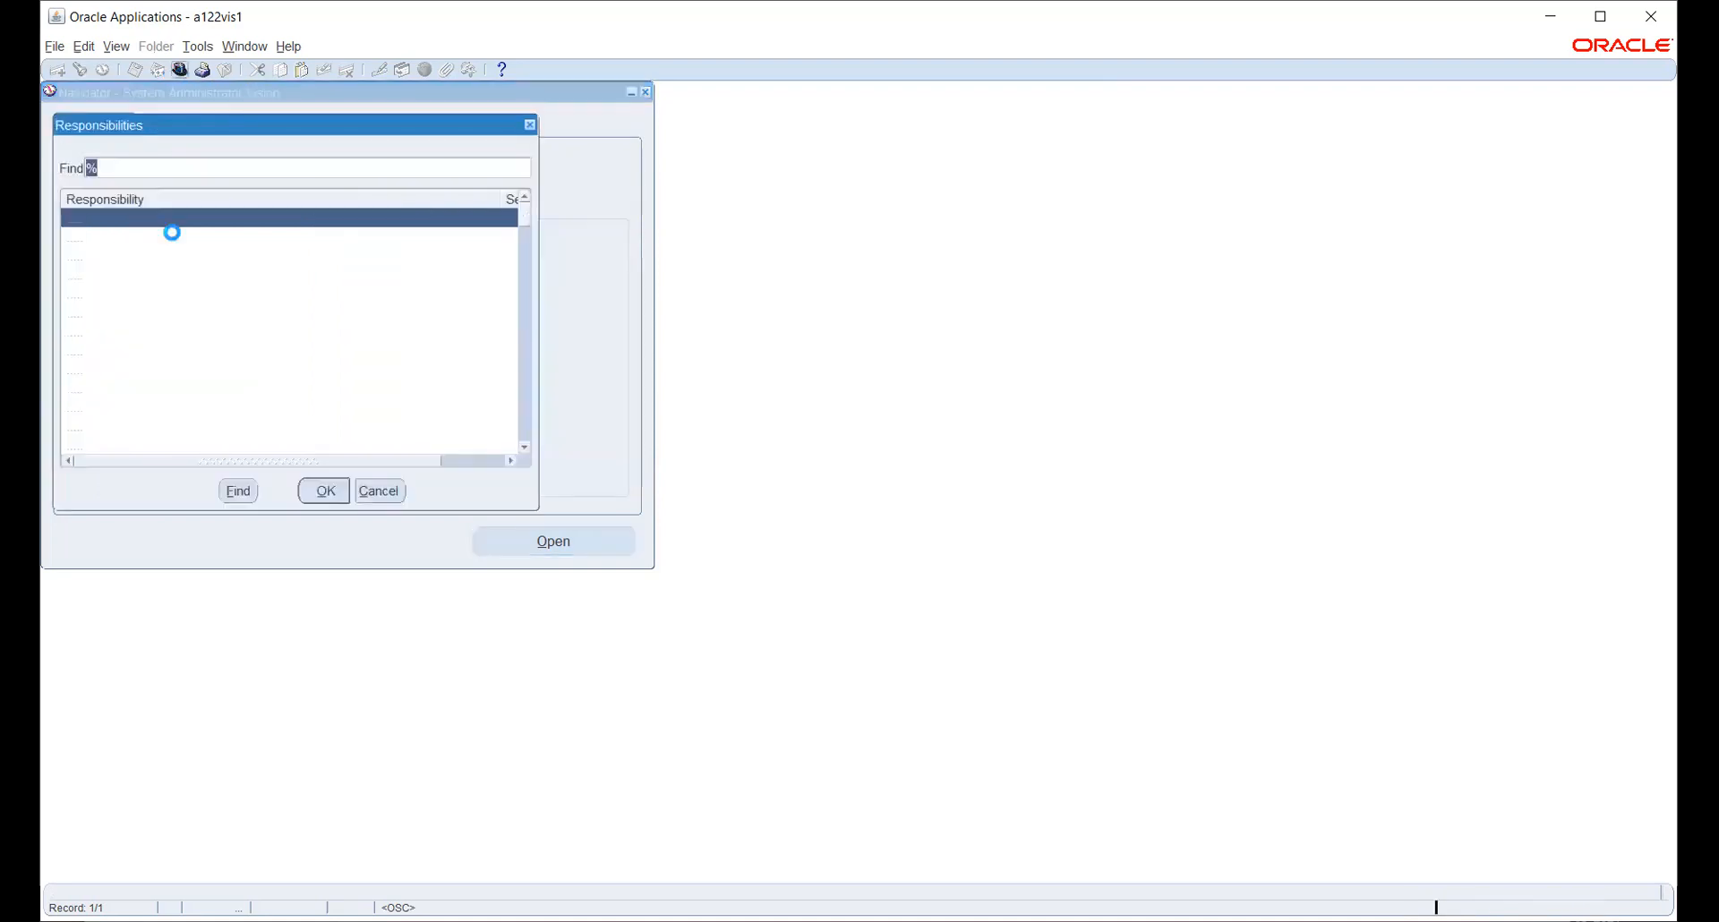
- Switch to Human Resources, Vision Enterprises and start a new request from View > Requests
{"action": "type", "text": "h"}
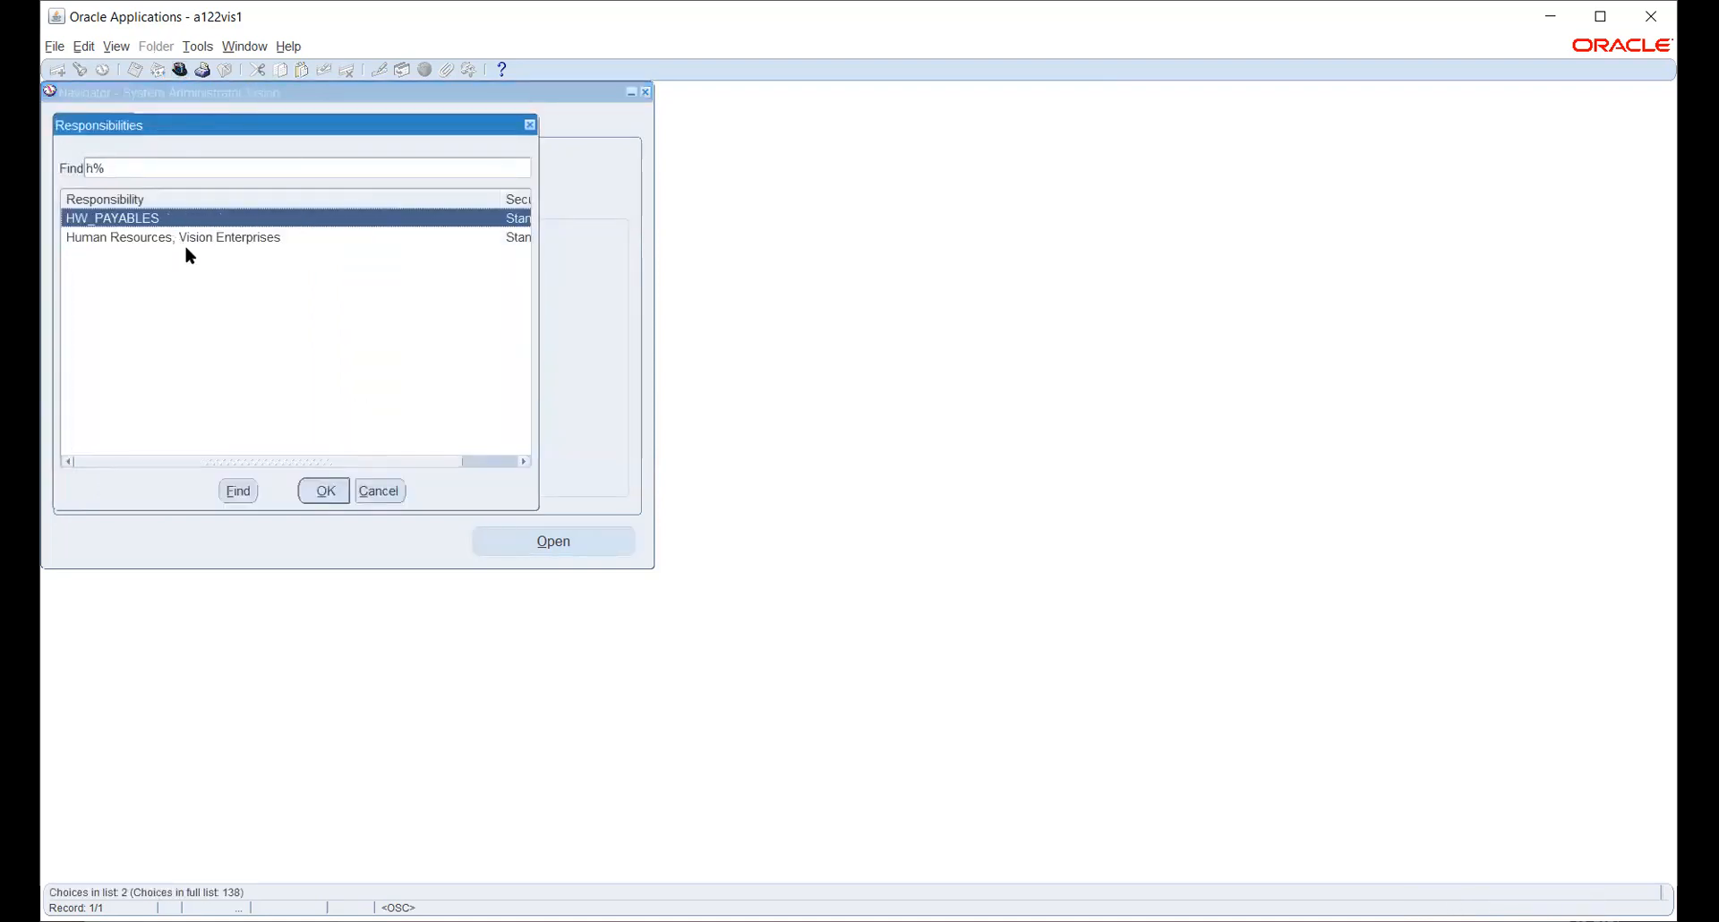
{"action": "left_click", "coordinate": [179, 239]}
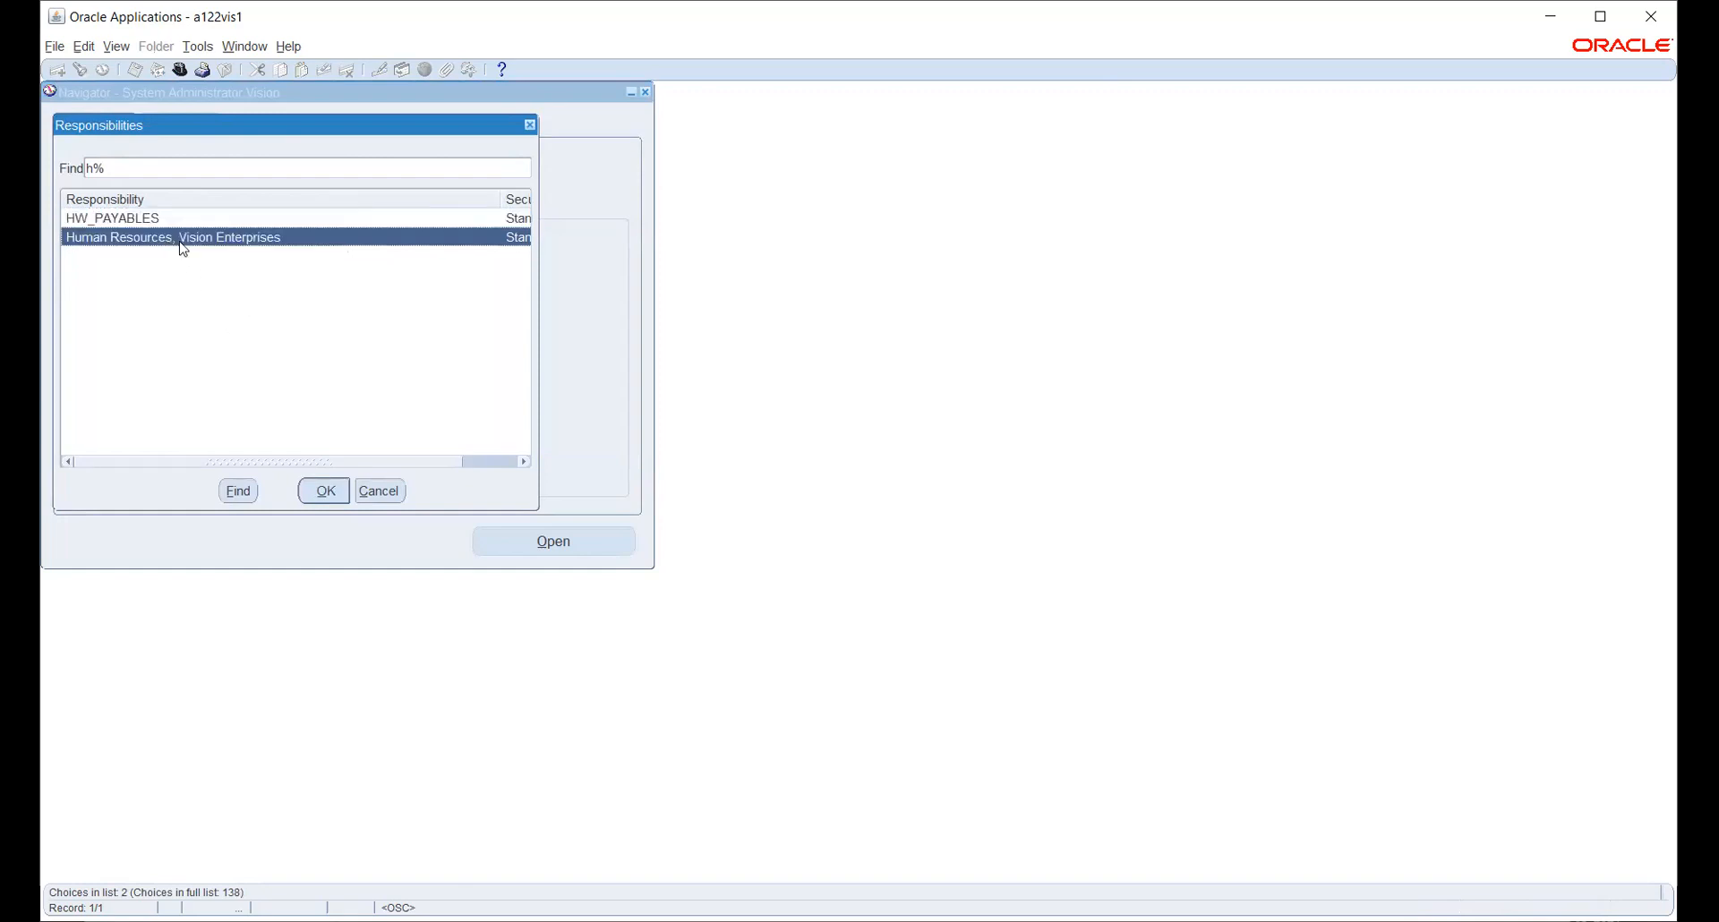
{"action": "left_click", "coordinate": [331, 493]}
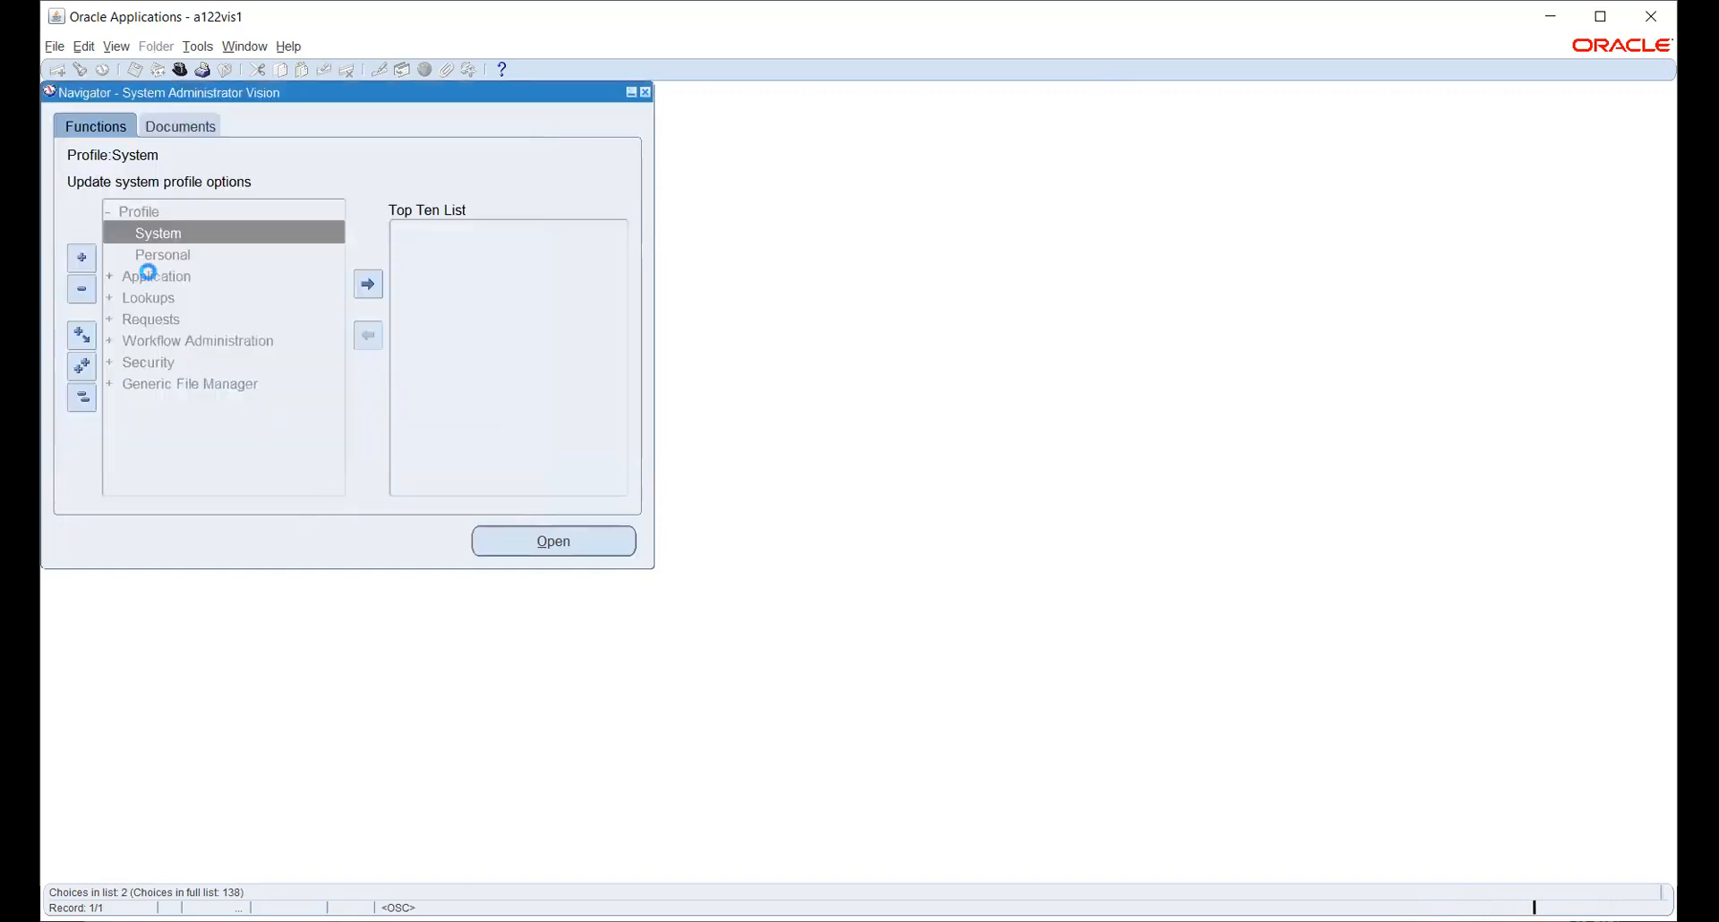
{"action": "left_click", "coordinate": [116, 47]}
{"action": "left_click", "coordinate": [134, 296]}
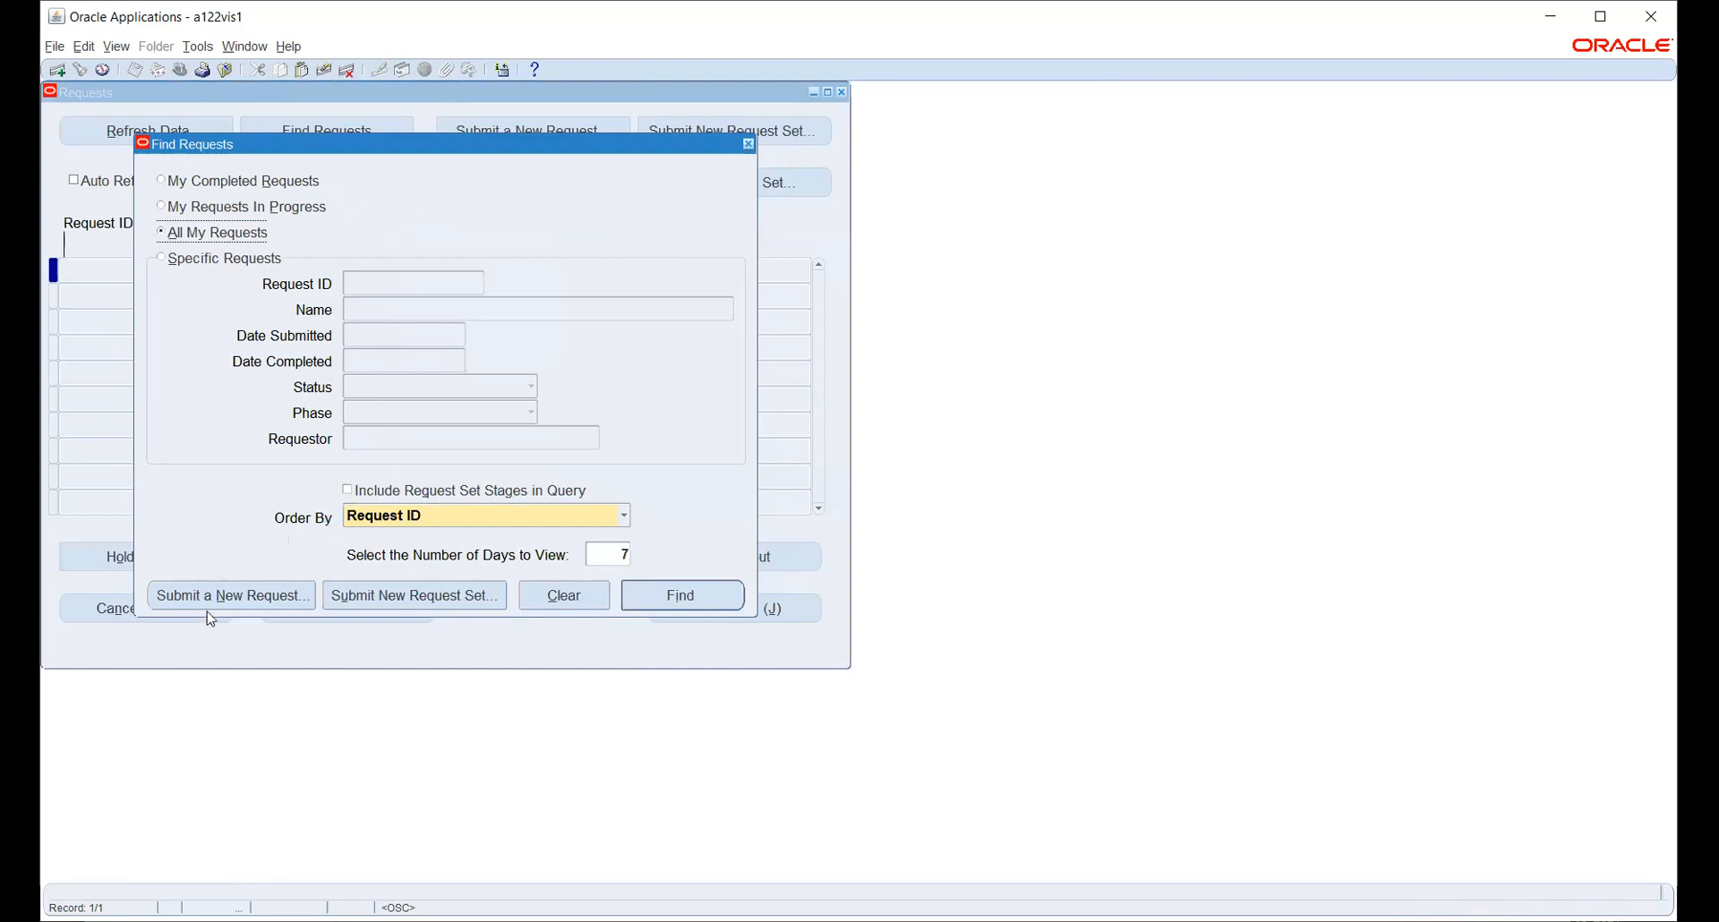
{"action": "left_click", "coordinate": [215, 596]}
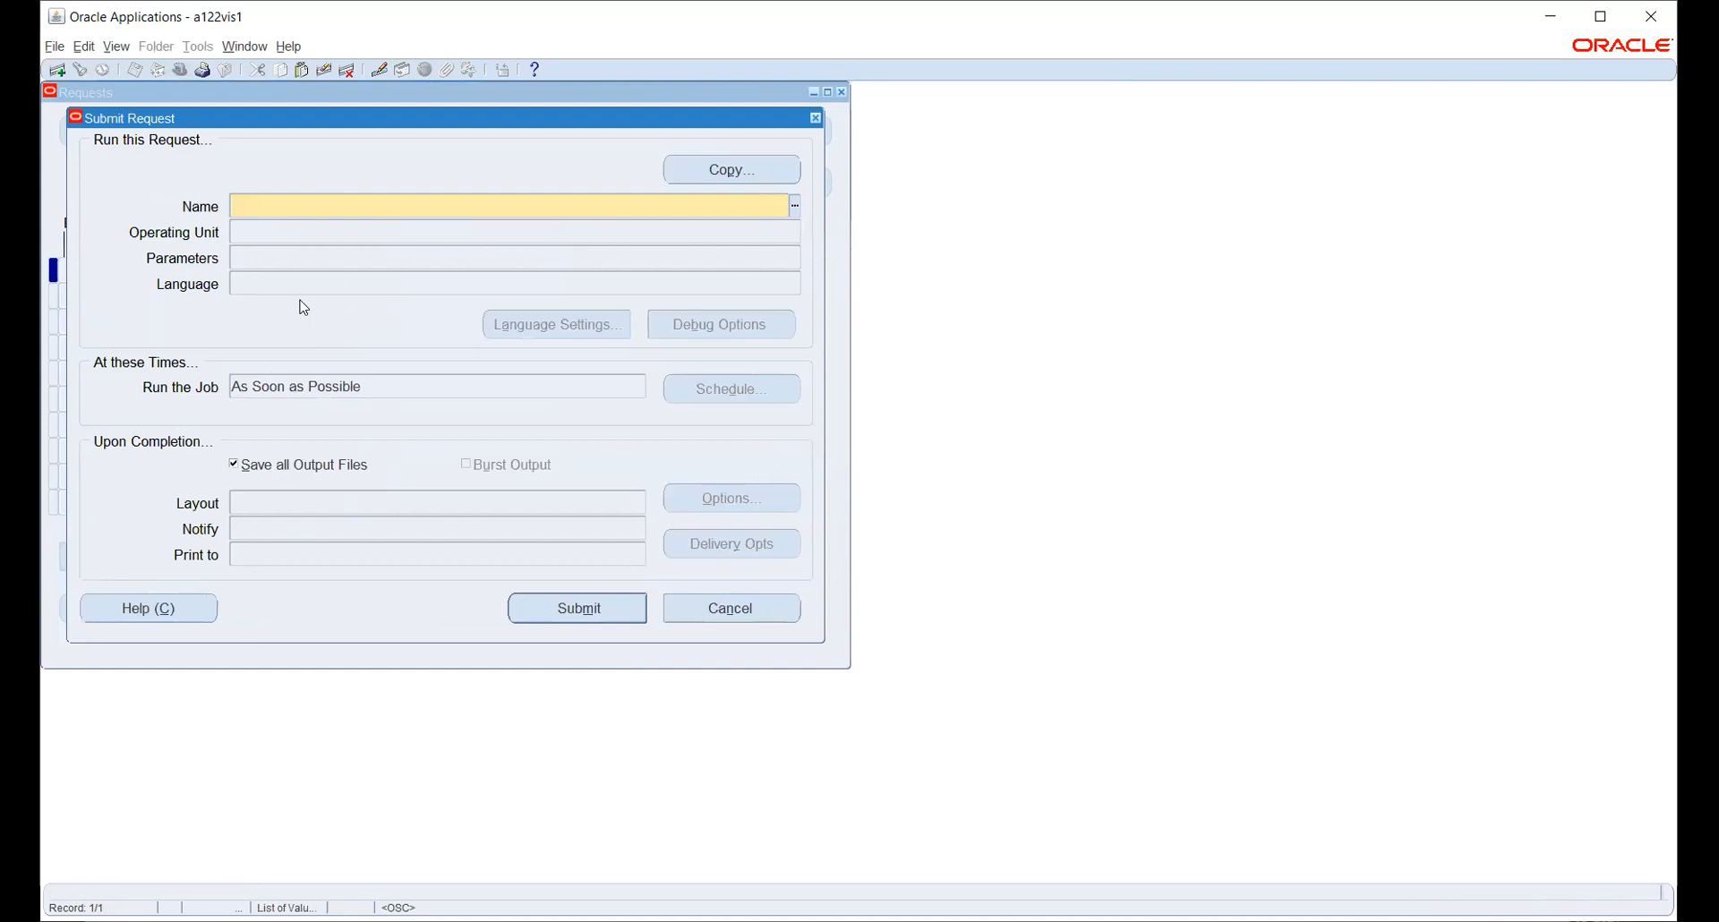
- Submit Security List Maintenance with Generate lists for set to All Security Profiles
{"action": "type", "text": "SEC"}
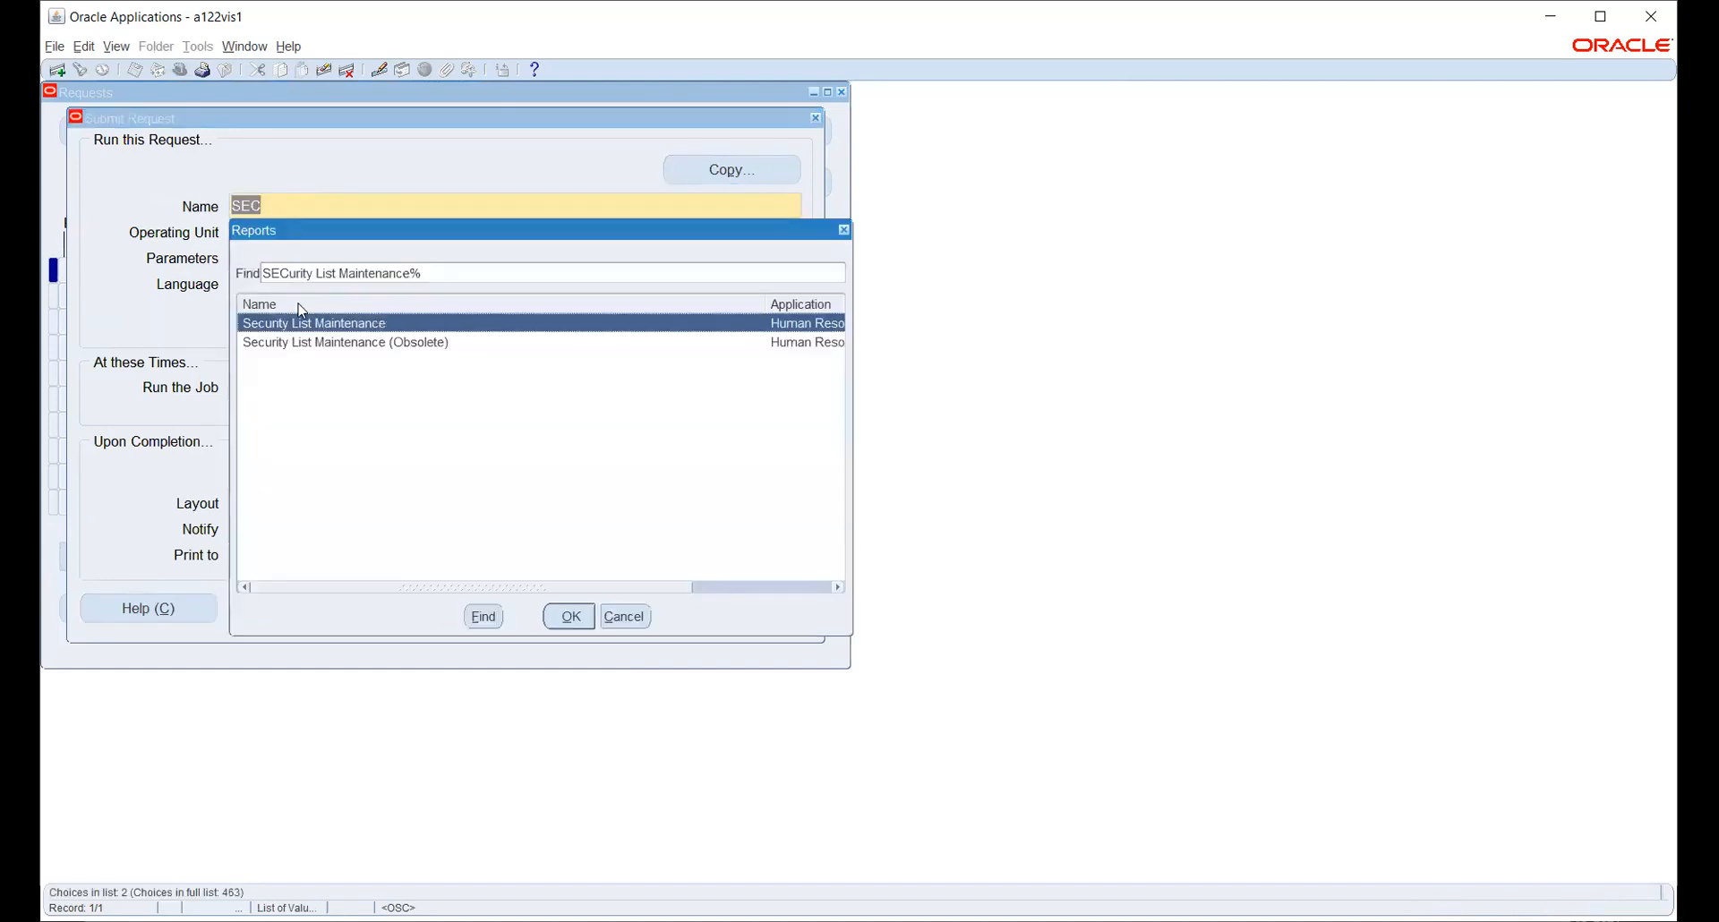
{"action": "key", "text": "Return"}
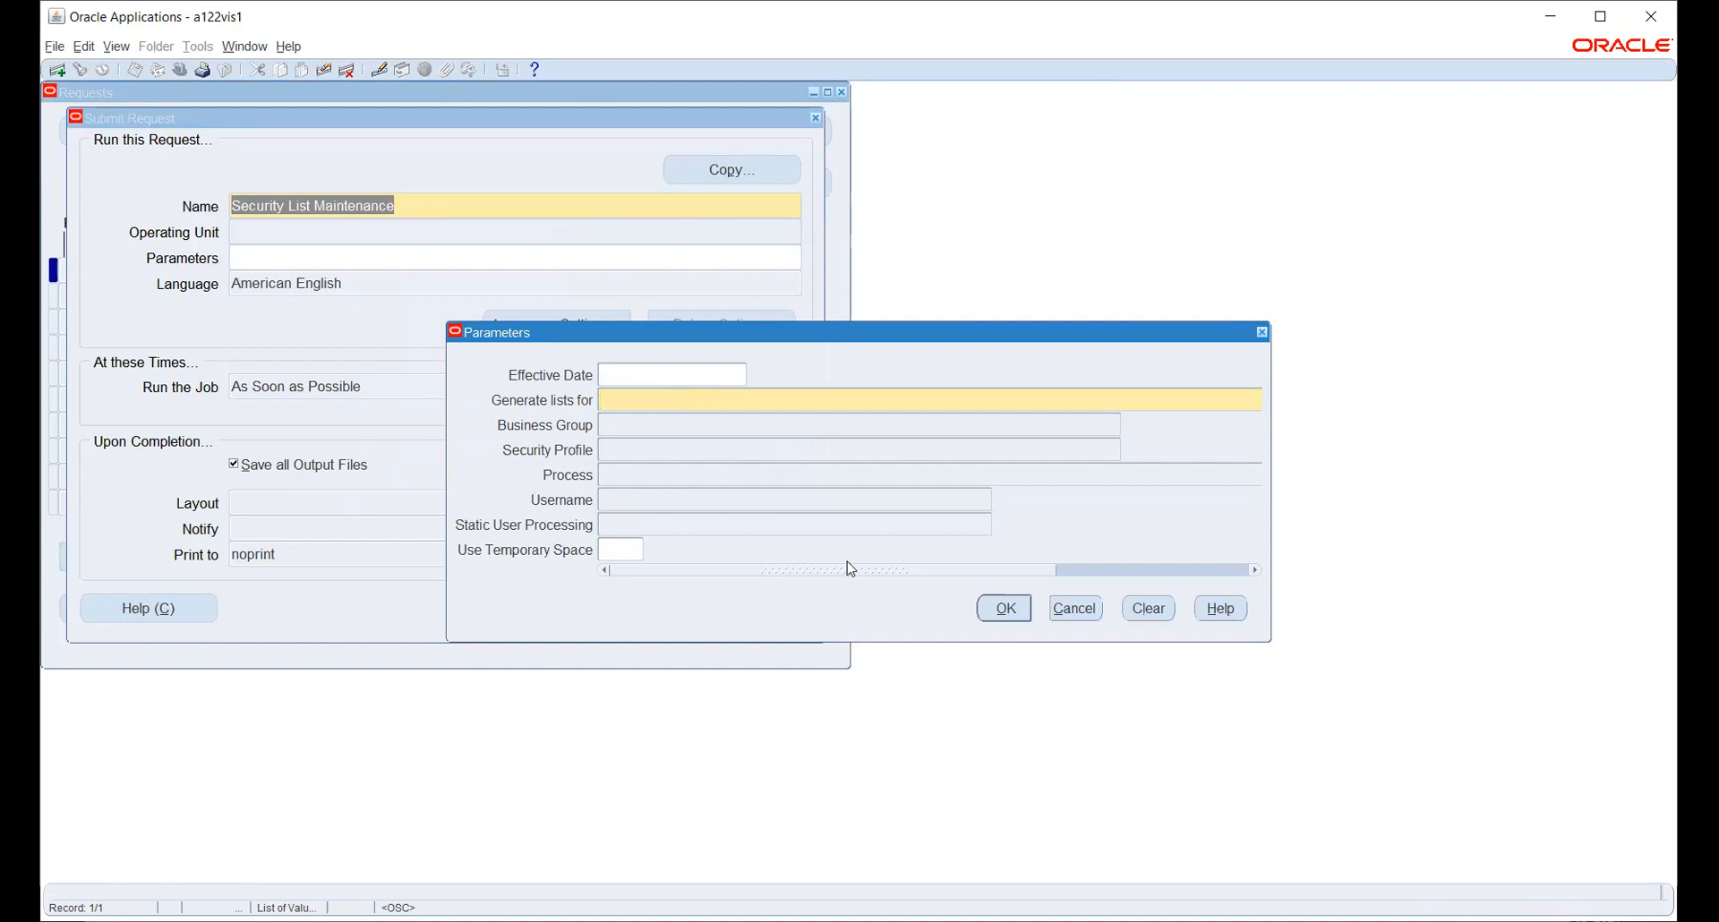
{"action": "left_click_drag", "start_coordinate": [848, 569], "coordinate": [1150, 575]}
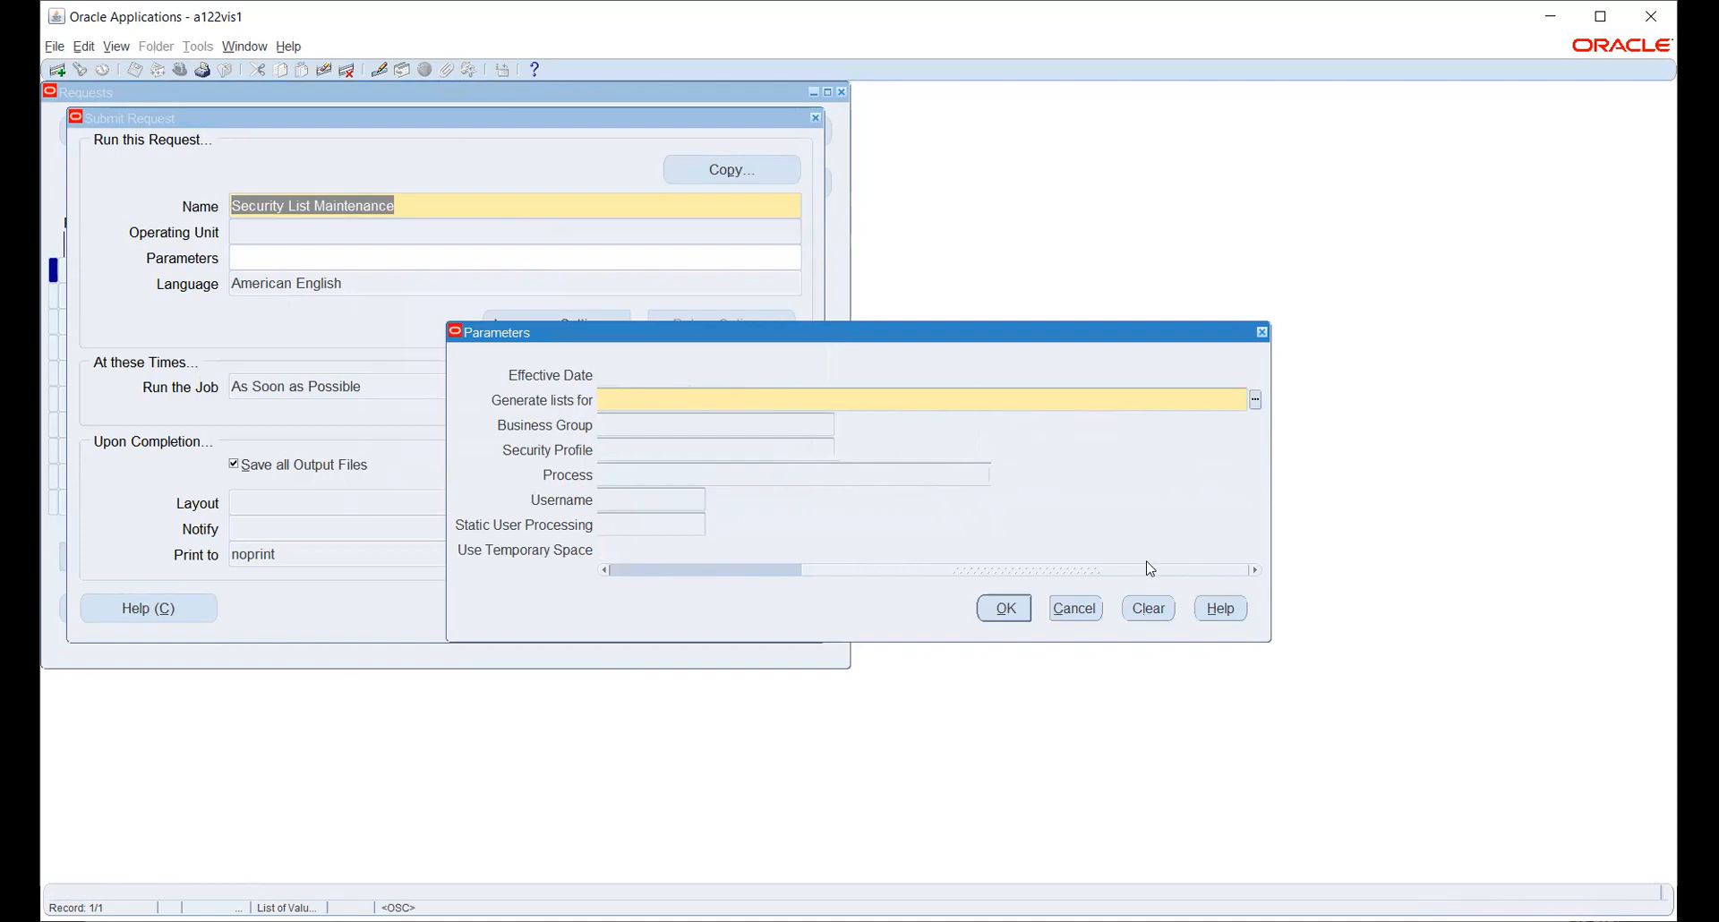
{"action": "left_click", "coordinate": [1255, 402]}
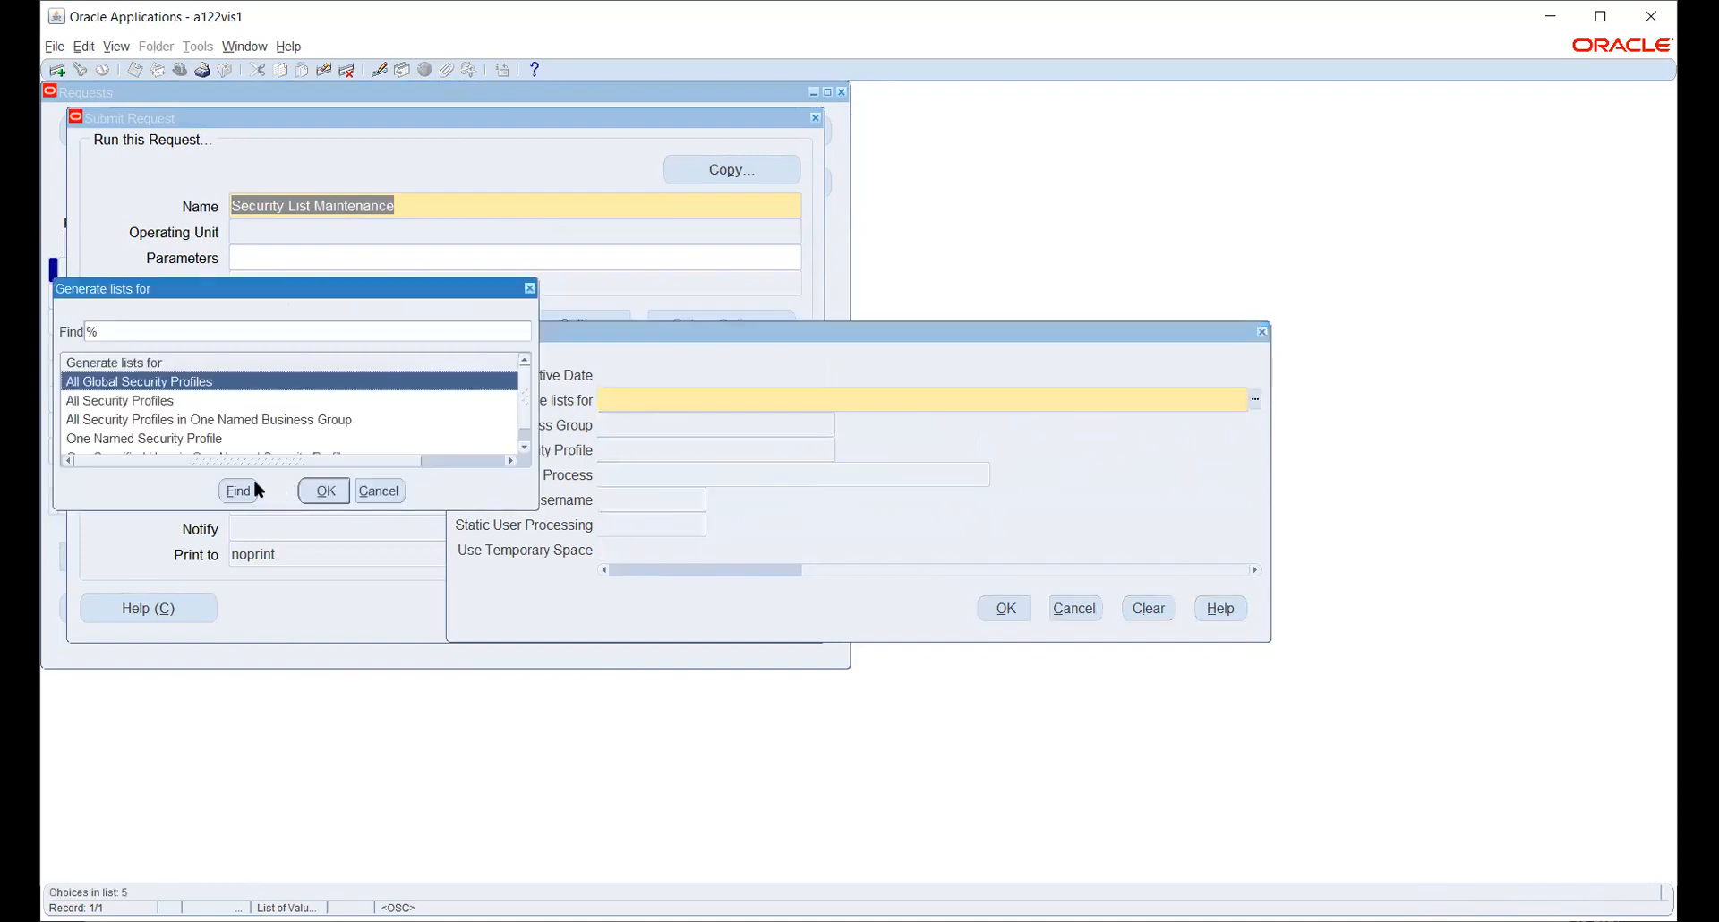
{"action": "left_click", "coordinate": [136, 403]}
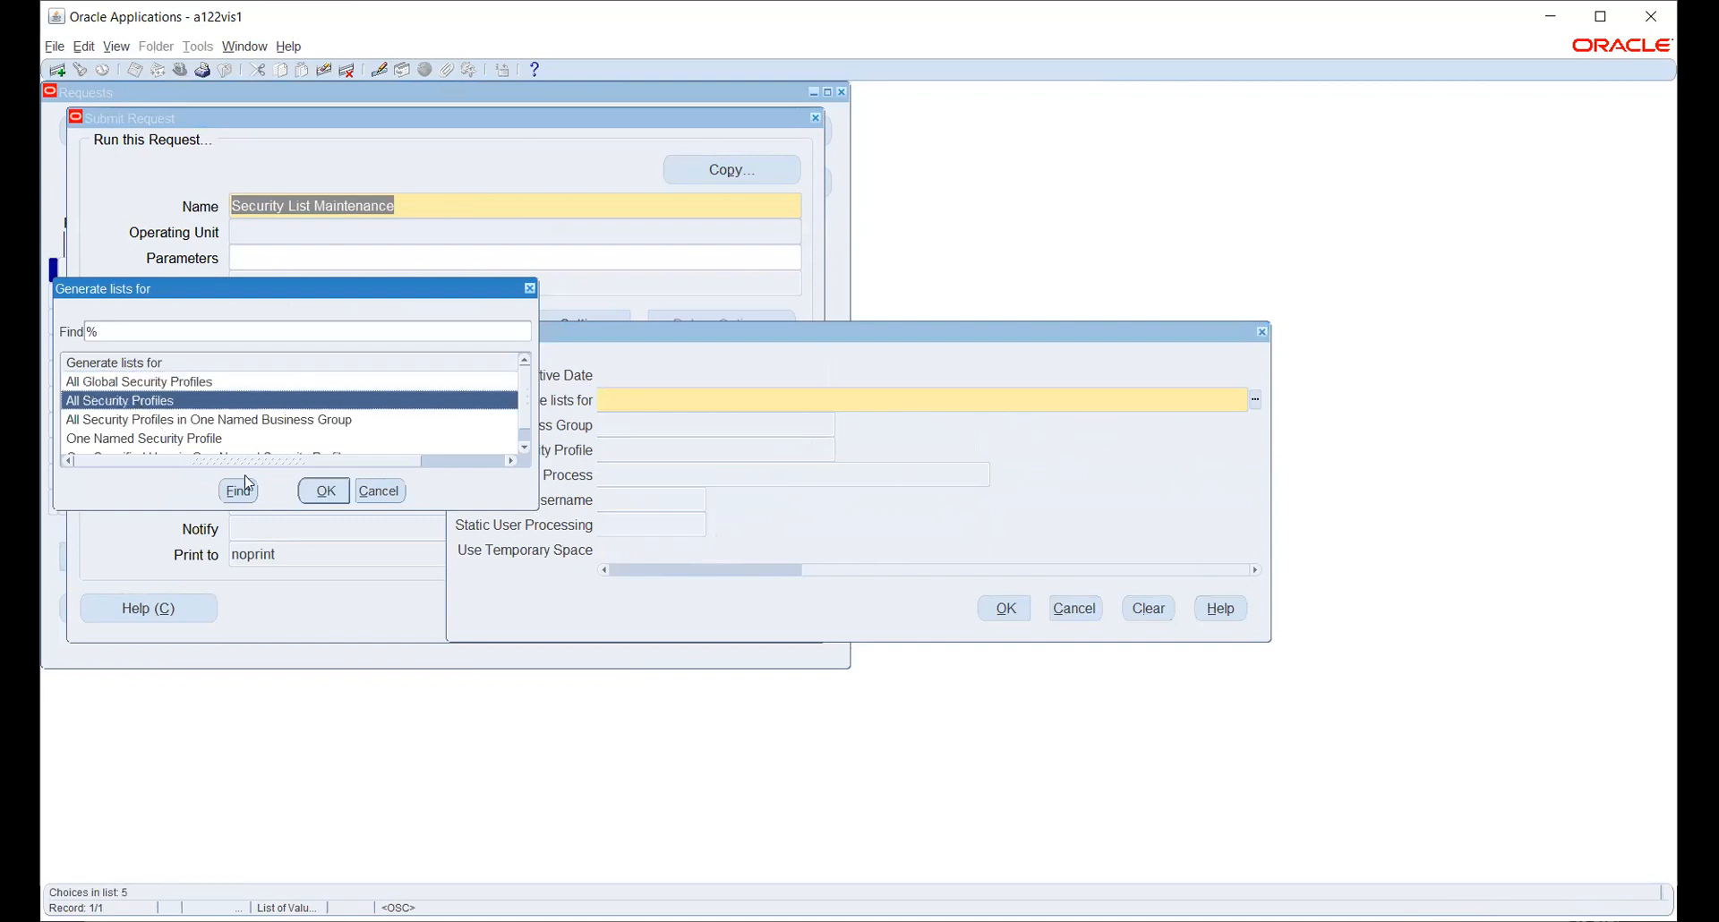
{"action": "left_click", "coordinate": [323, 493]}
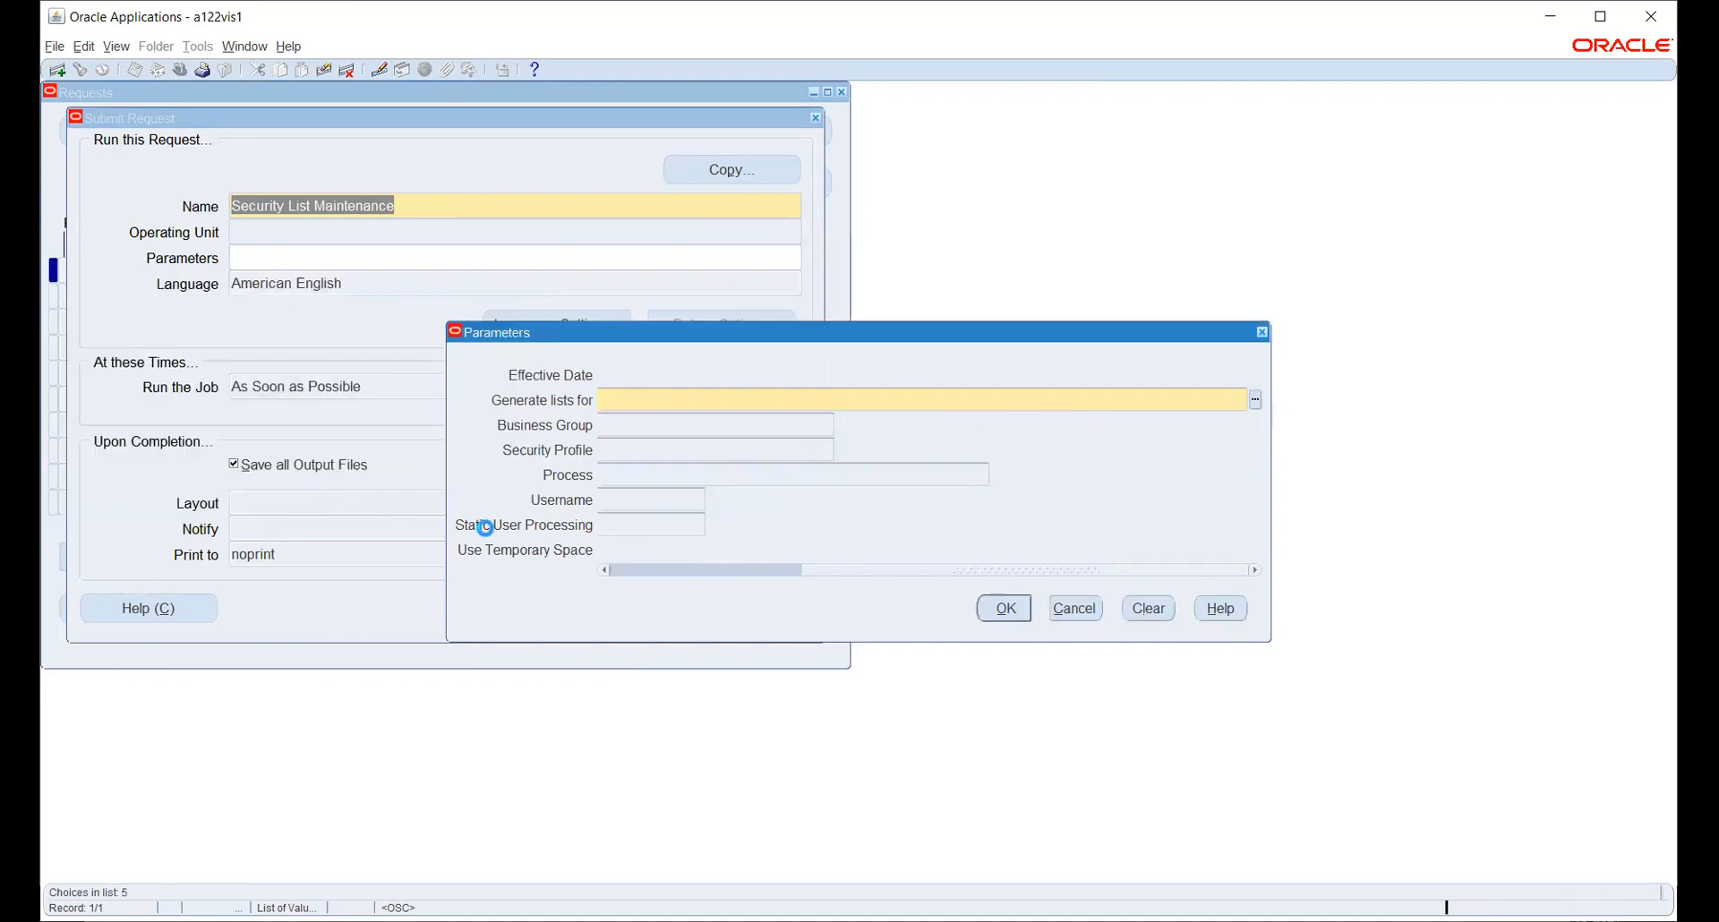
{"action": "left_click", "coordinate": [1005, 607]}
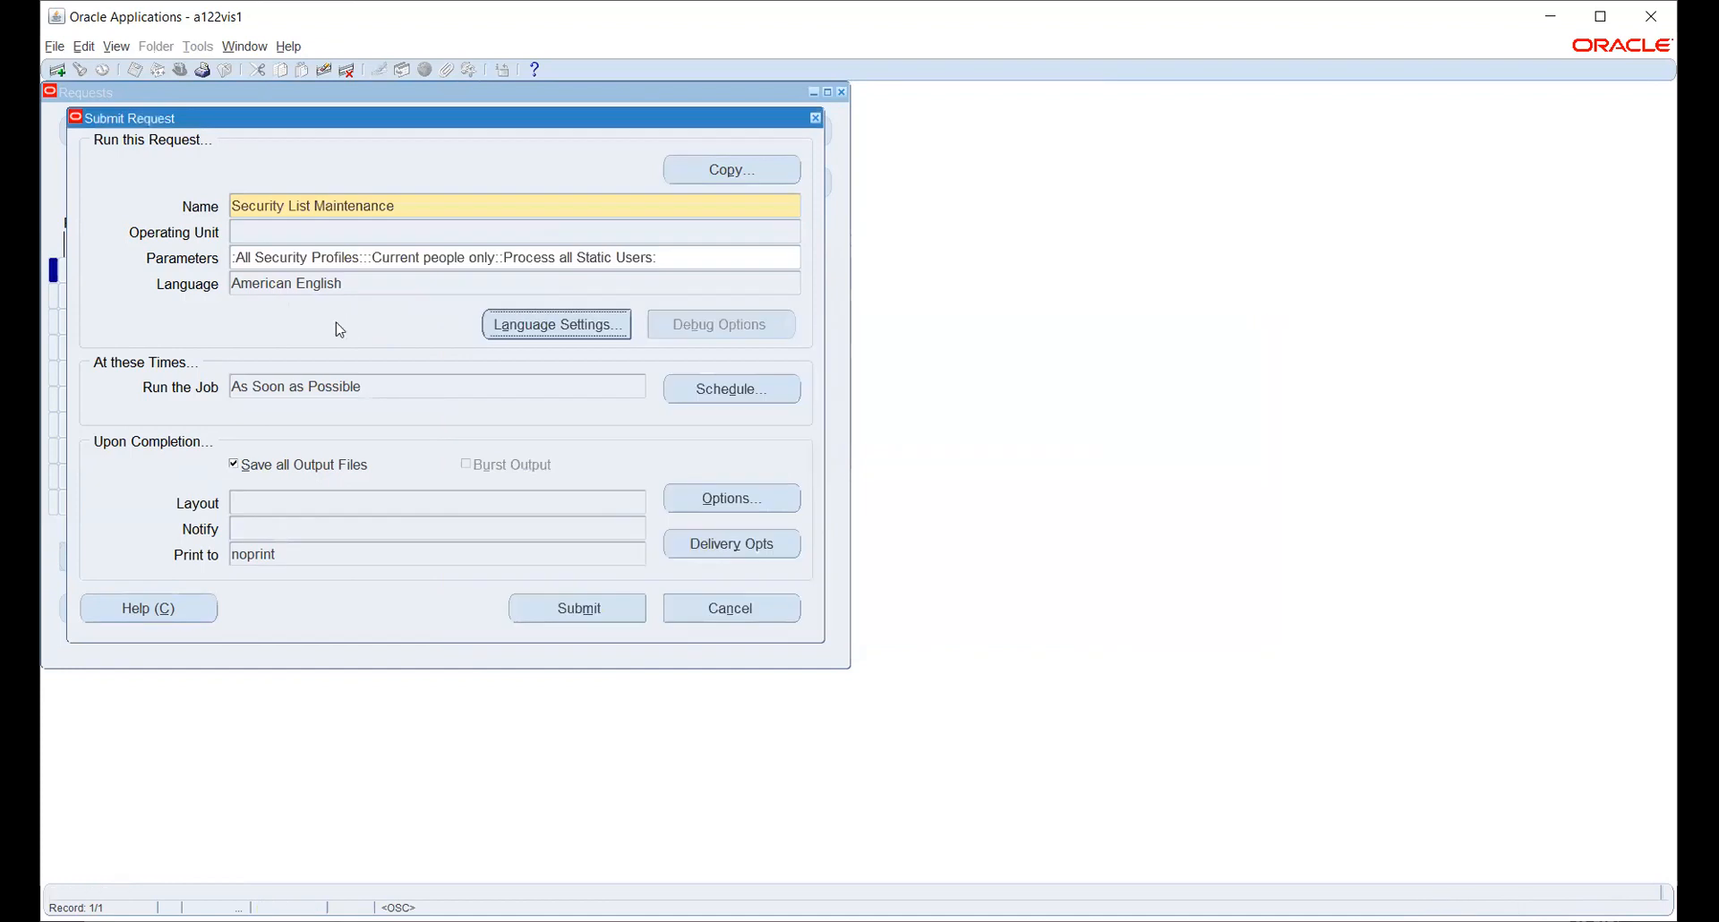
{"action": "left_click", "coordinate": [582, 608]}
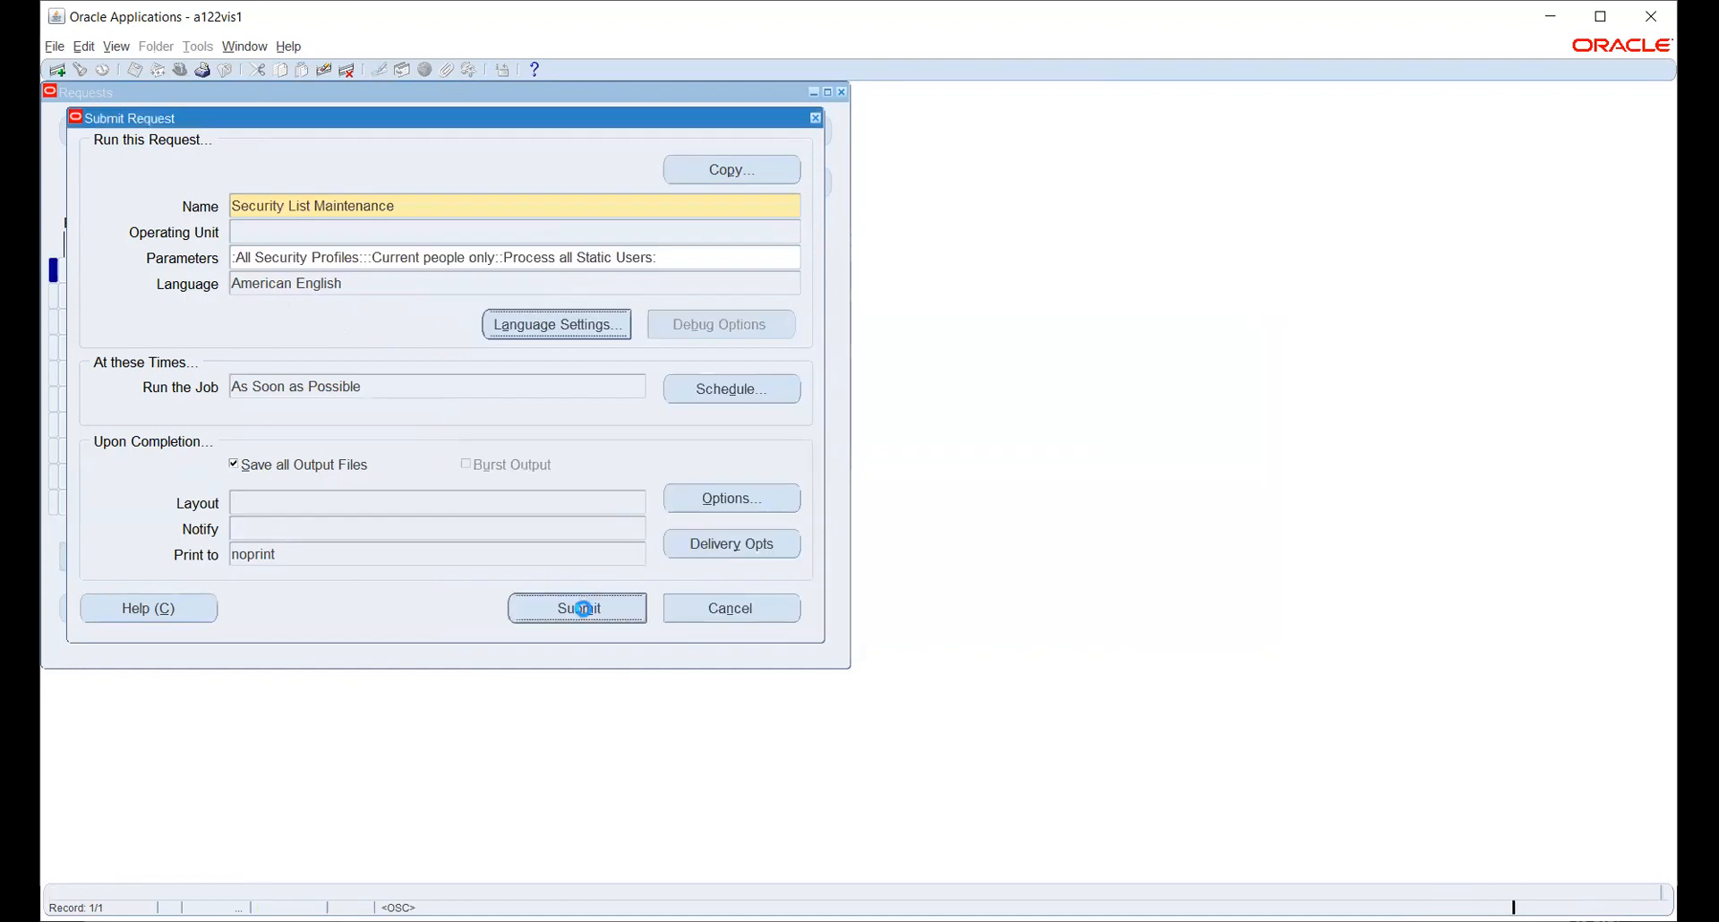
- Refresh the request list until Security List Maintenance and its workers show Completed / Normal, then close it
{"action": "left_click", "coordinate": [919, 536]}
{"action": "left_click", "coordinate": [705, 596]}
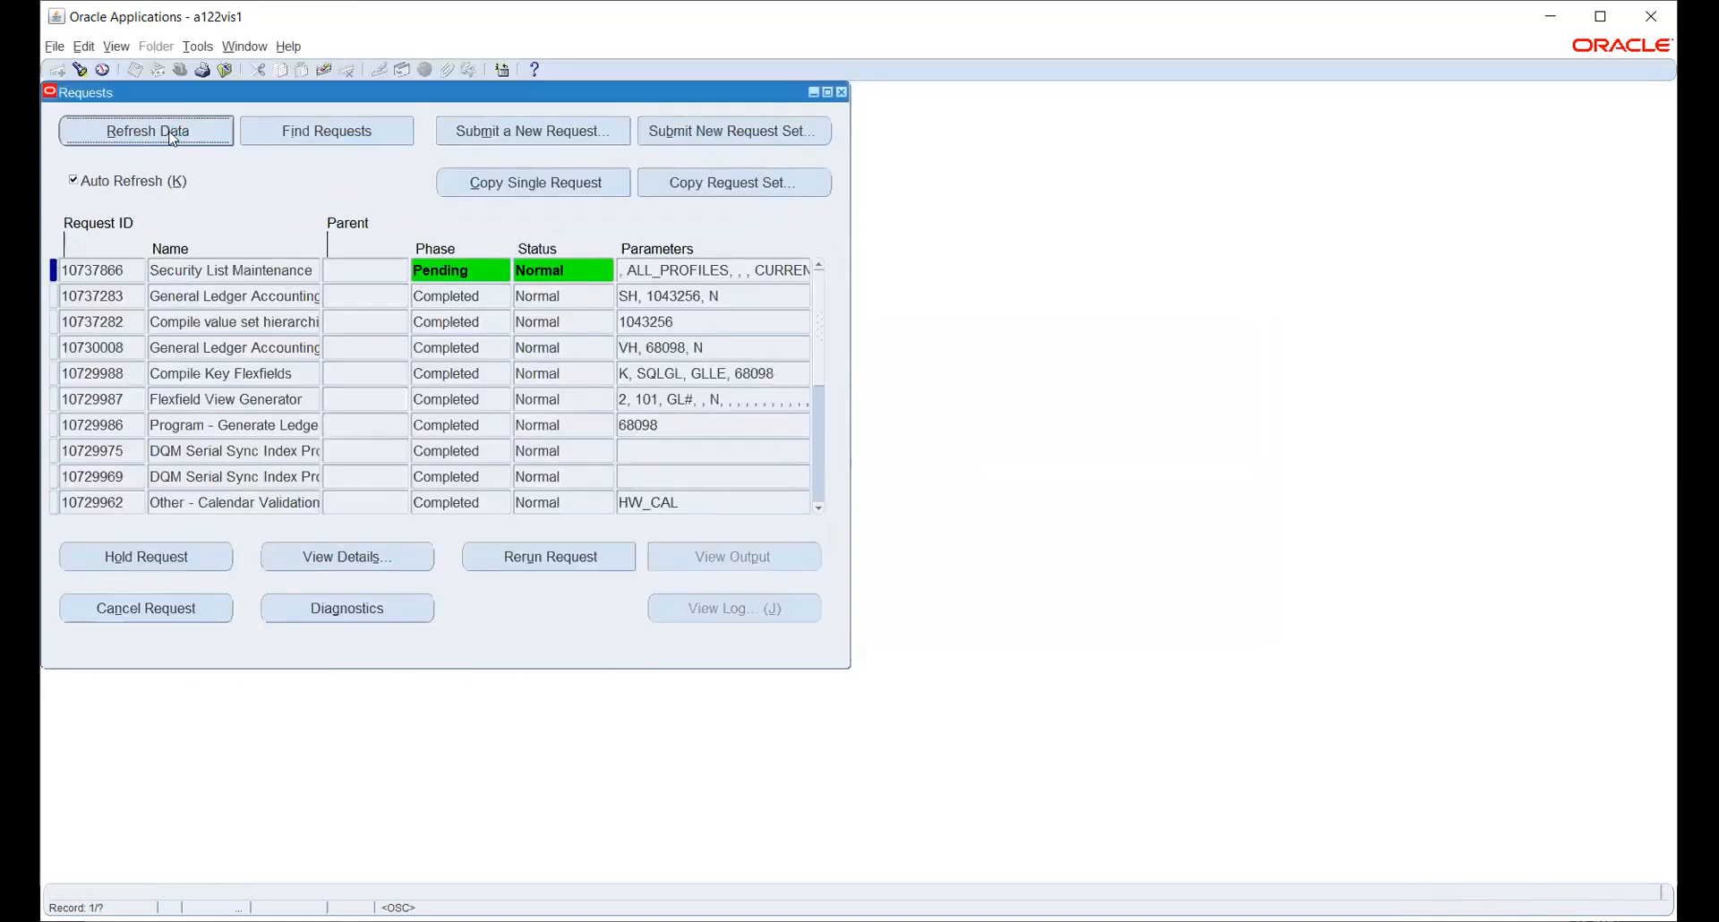
{"action": "left_click", "coordinate": [174, 136]}
{"action": "left_click", "coordinate": [205, 131]}
{"action": "left_click", "coordinate": [207, 137]}
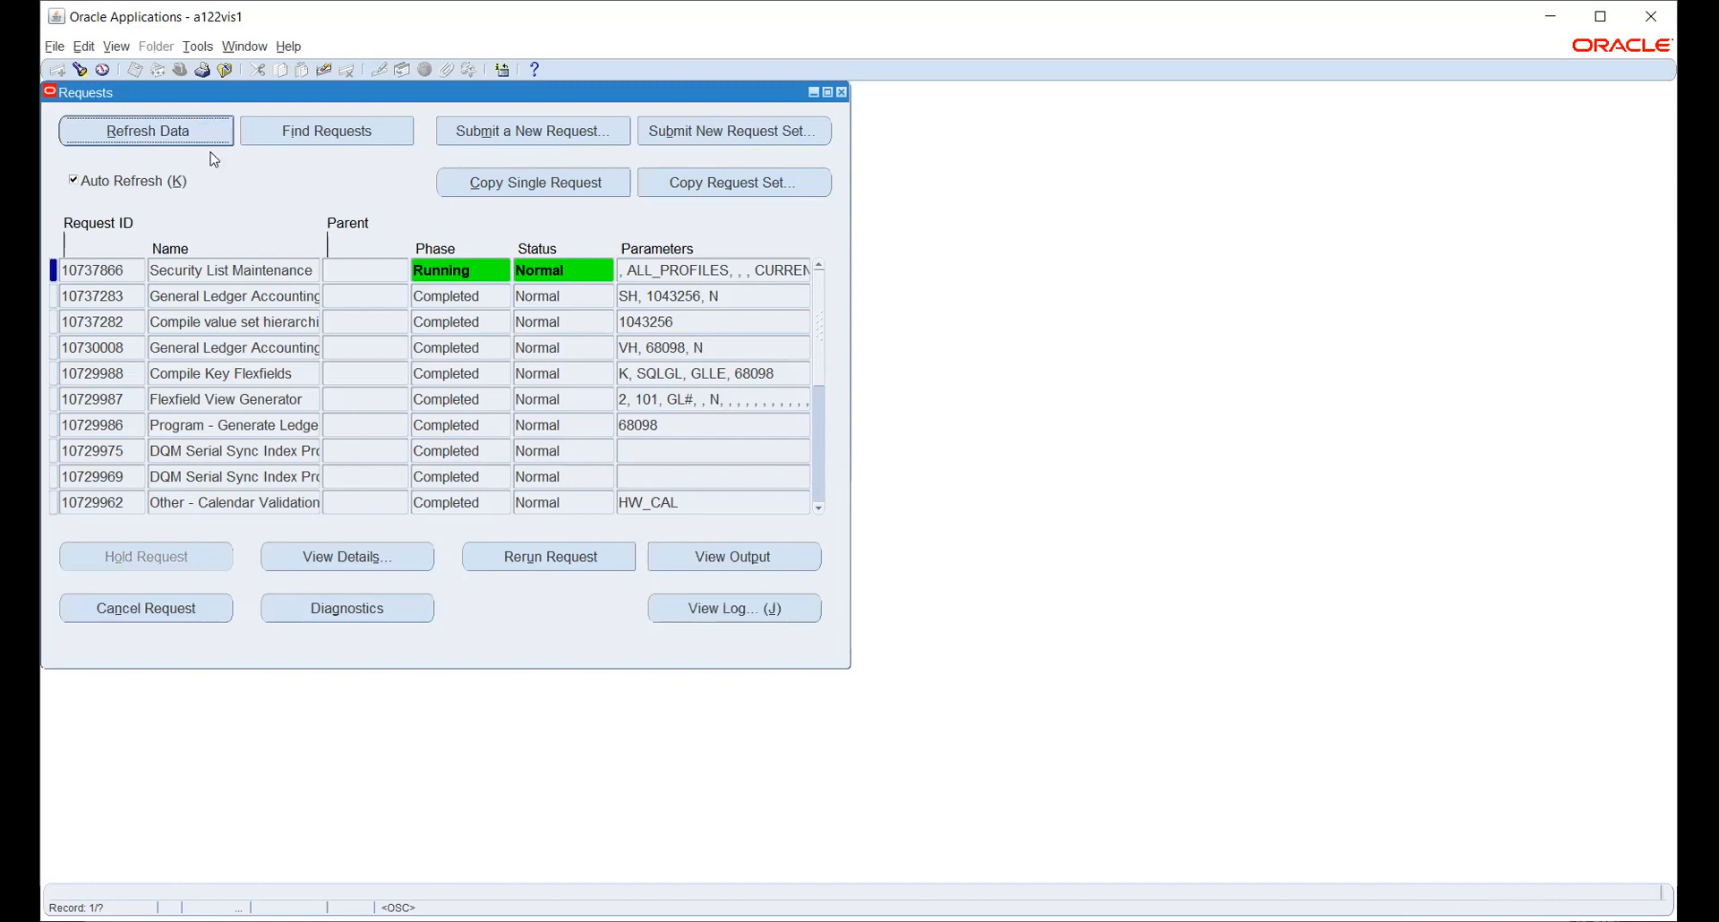
{"action": "left_click", "coordinate": [205, 134]}
{"action": "left_click", "coordinate": [214, 140]}
{"action": "left_click", "coordinate": [209, 133]}
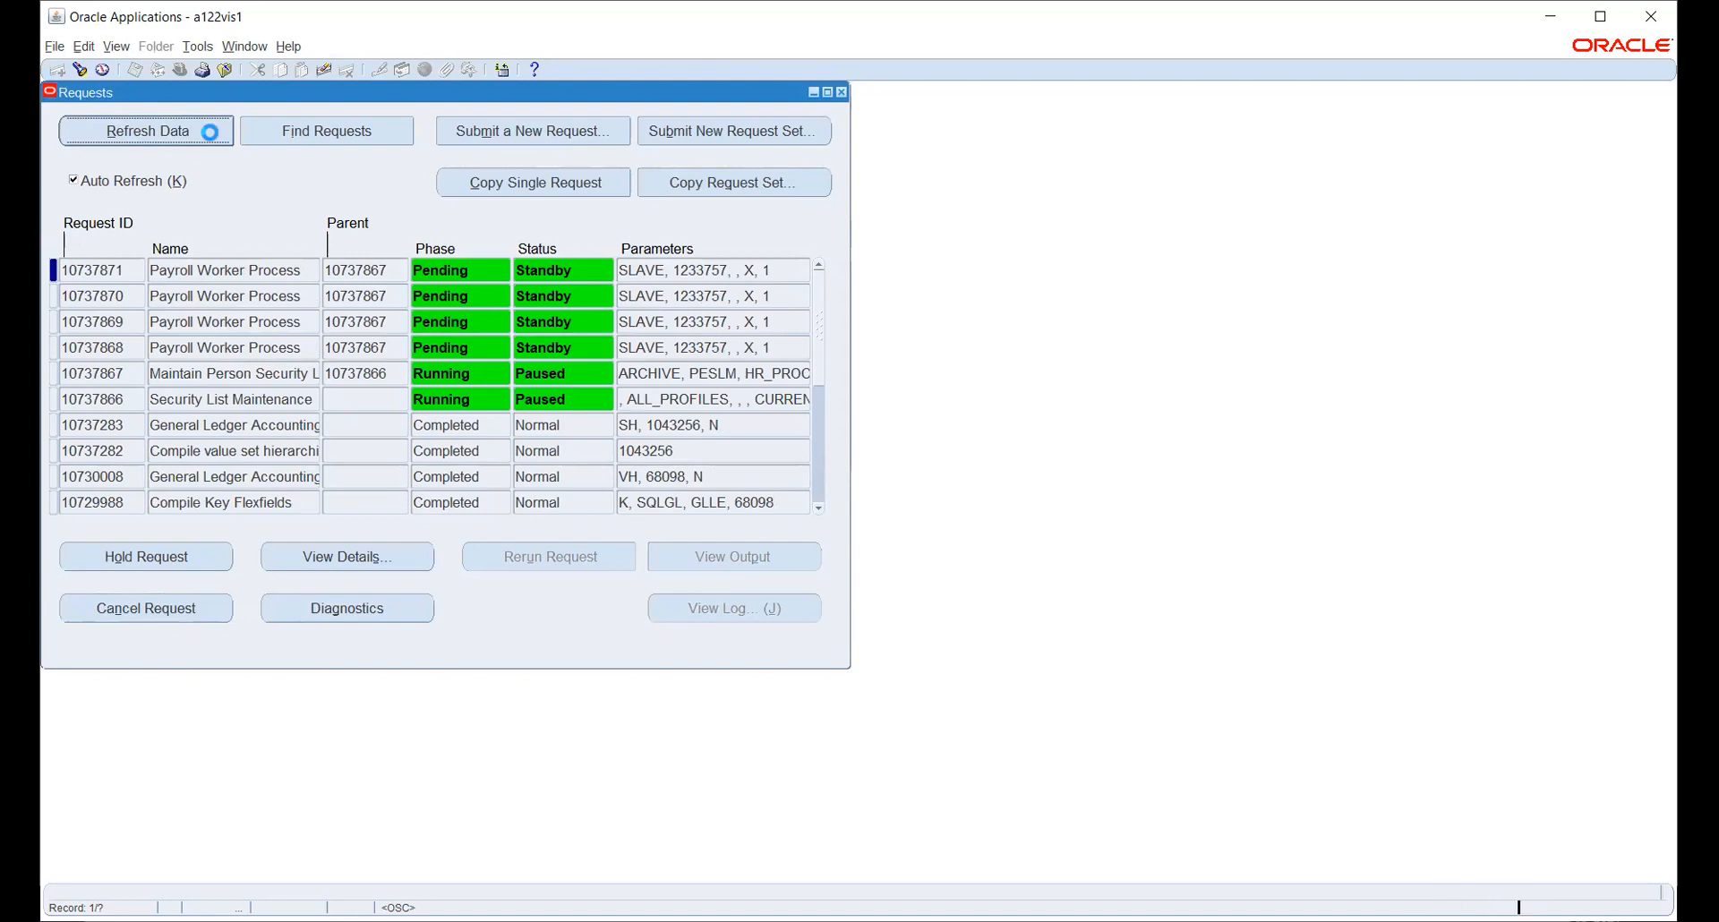
{"action": "left_click", "coordinate": [215, 132]}
{"action": "left_click", "coordinate": [215, 131]}
{"action": "left_click", "coordinate": [216, 134]}
{"action": "left_click", "coordinate": [216, 134]}
{"action": "left_click", "coordinate": [216, 131]}
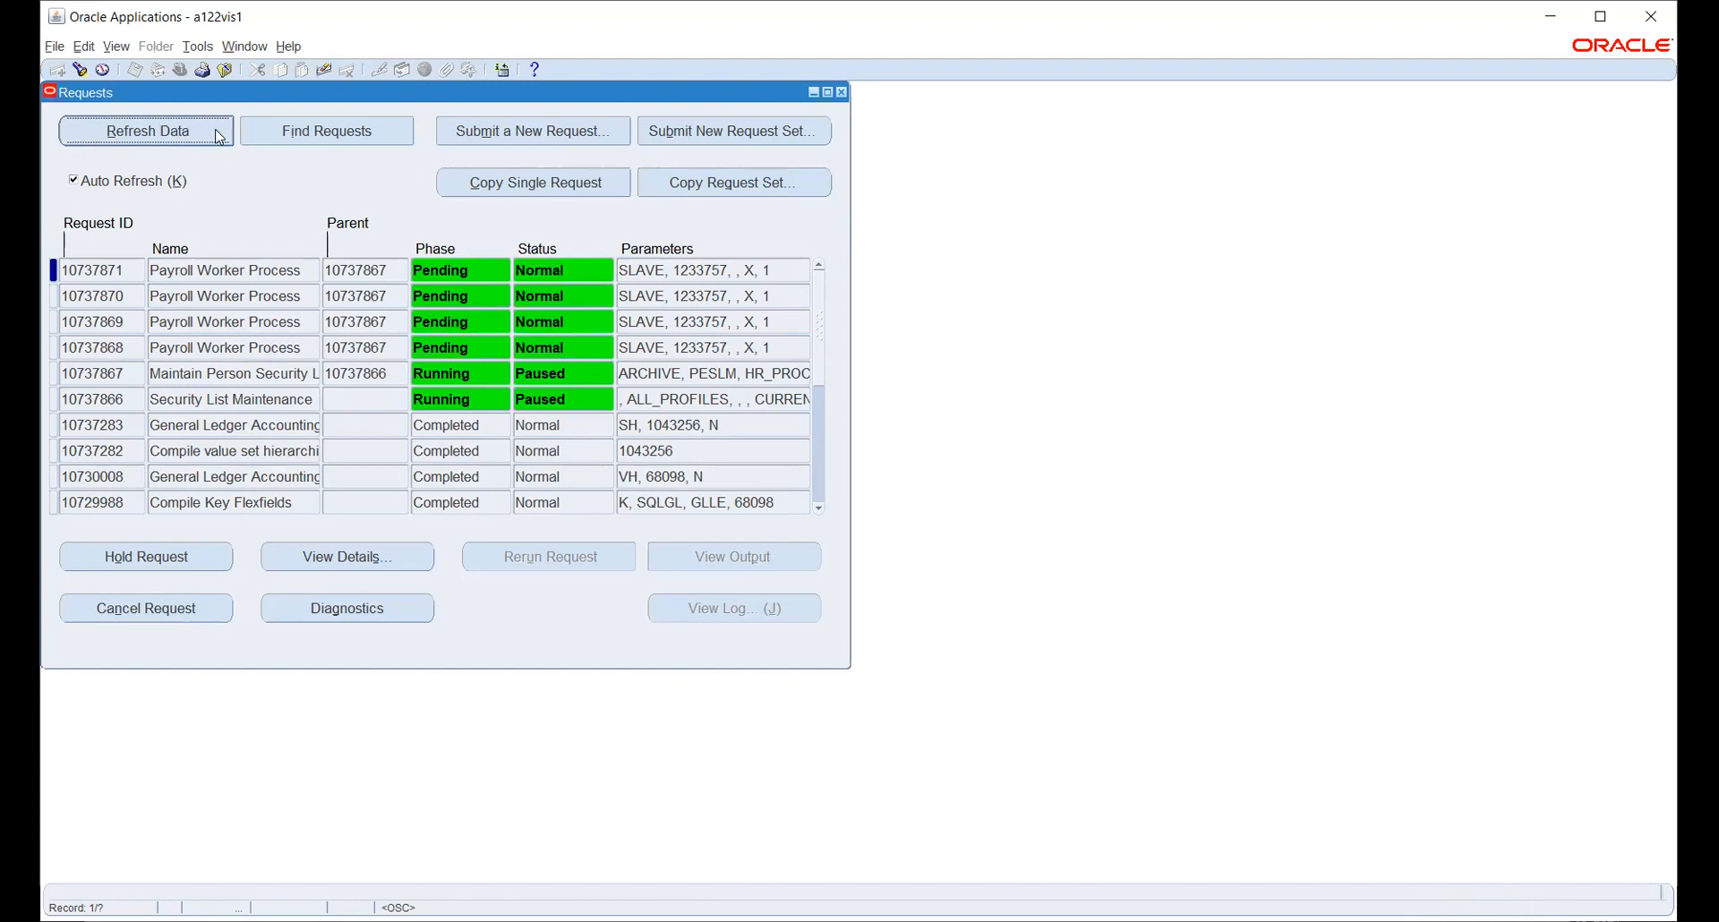
{"action": "left_click", "coordinate": [219, 135]}
{"action": "left_click", "coordinate": [218, 134]}
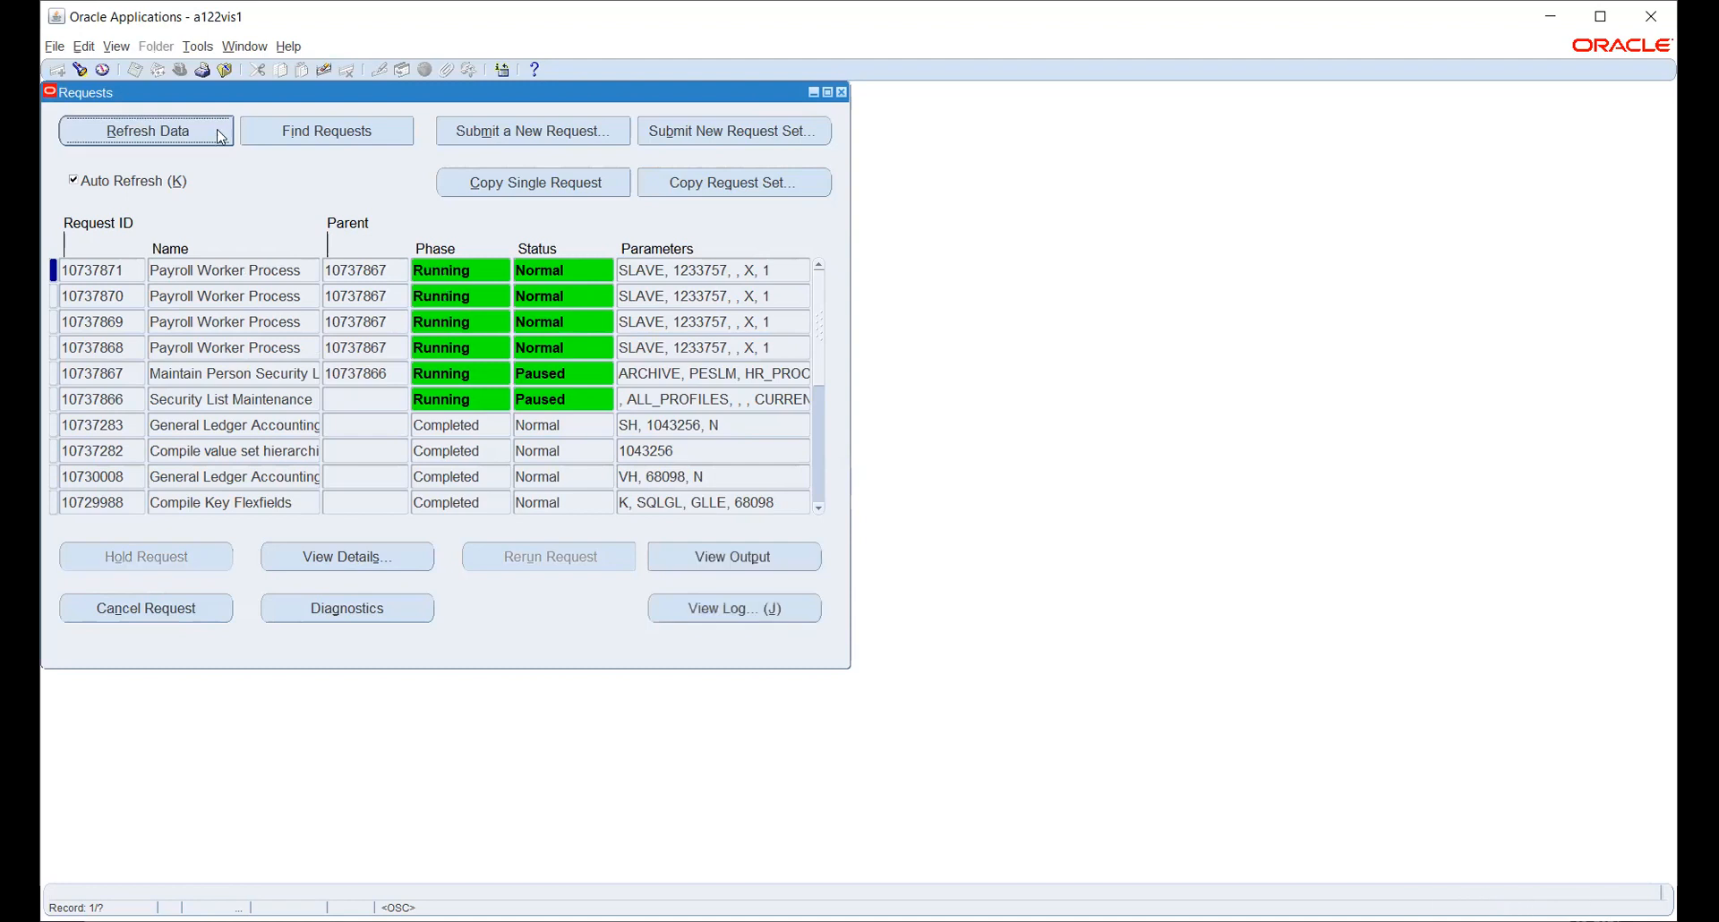
{"action": "left_click", "coordinate": [218, 135]}
{"action": "left_click", "coordinate": [219, 135]}
{"action": "left_click", "coordinate": [219, 134]}
{"action": "left_click", "coordinate": [218, 134]}
{"action": "left_click", "coordinate": [218, 134]}
{"action": "left_click", "coordinate": [218, 135]}
{"action": "left_click", "coordinate": [219, 134]}
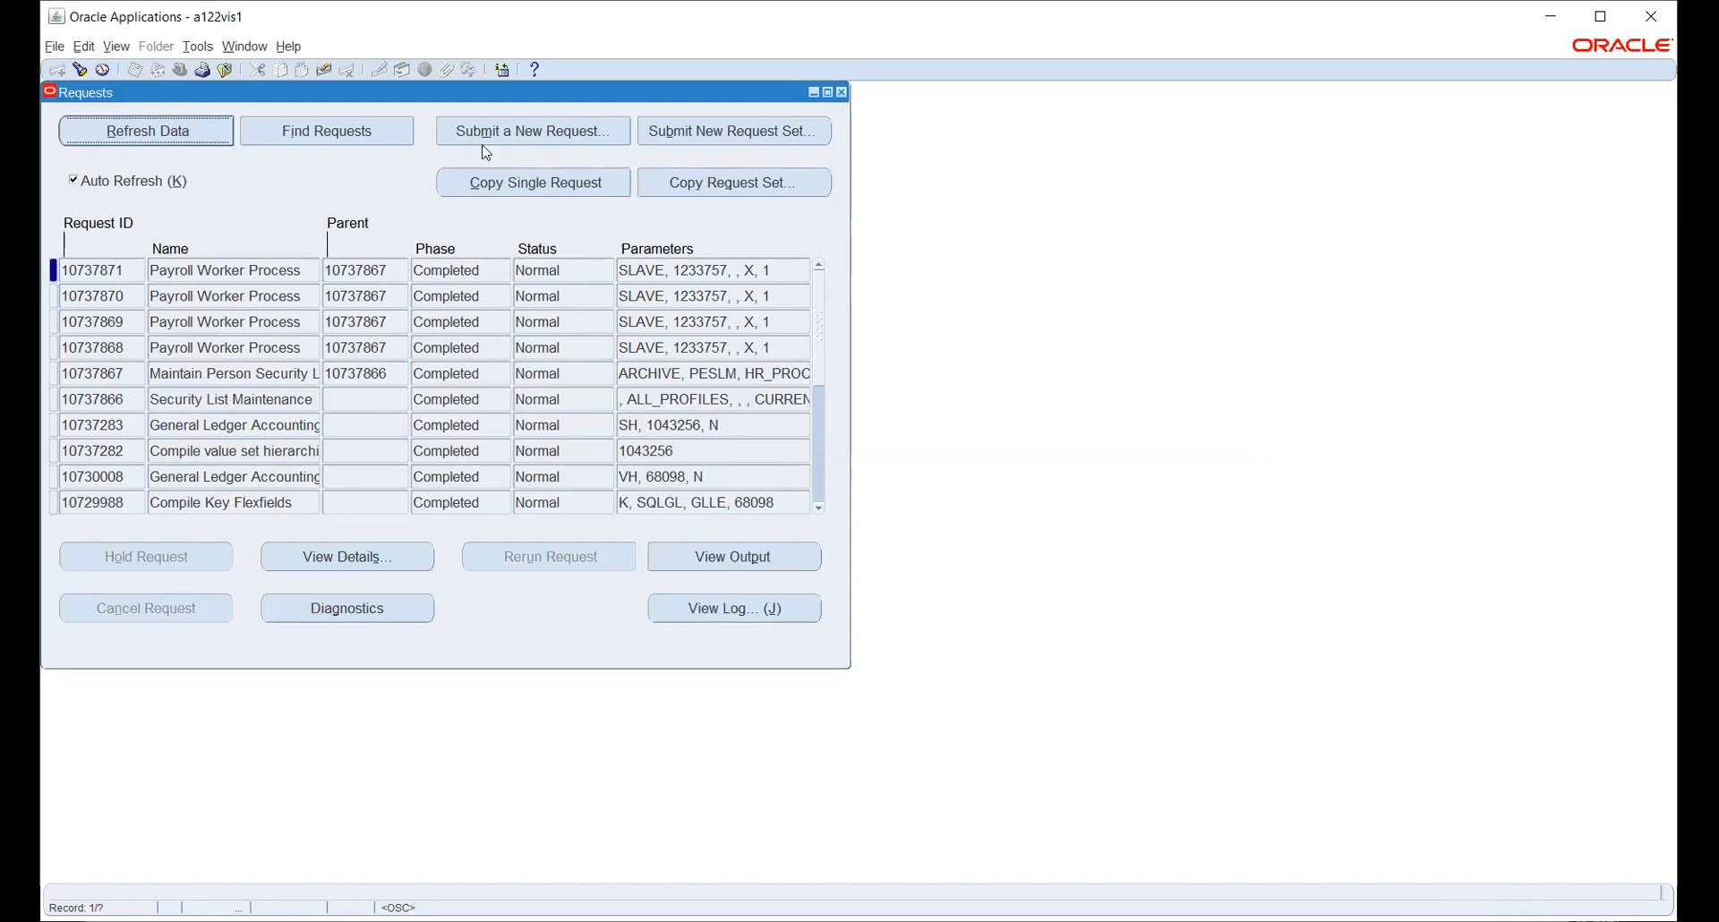
{"action": "left_click", "coordinate": [803, 126]}
{"action": "left_click", "coordinate": [71, 400]}
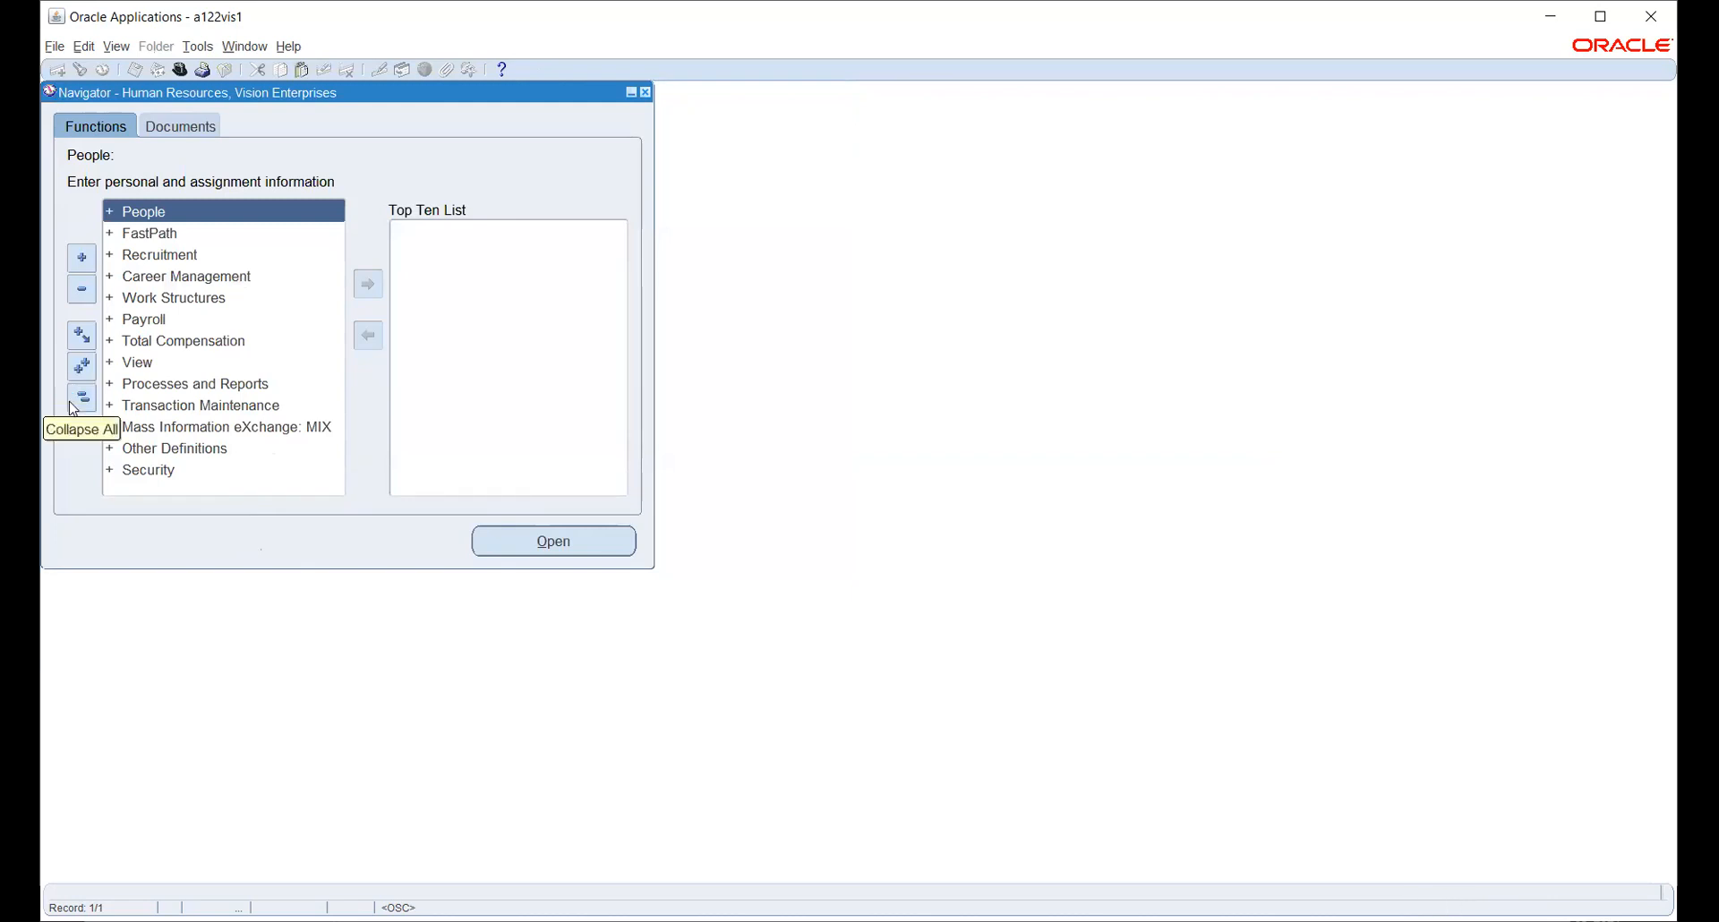
- Switch to System Administrator and open Security > Responsibility > Define
{"action": "left_click", "coordinate": [181, 71]}
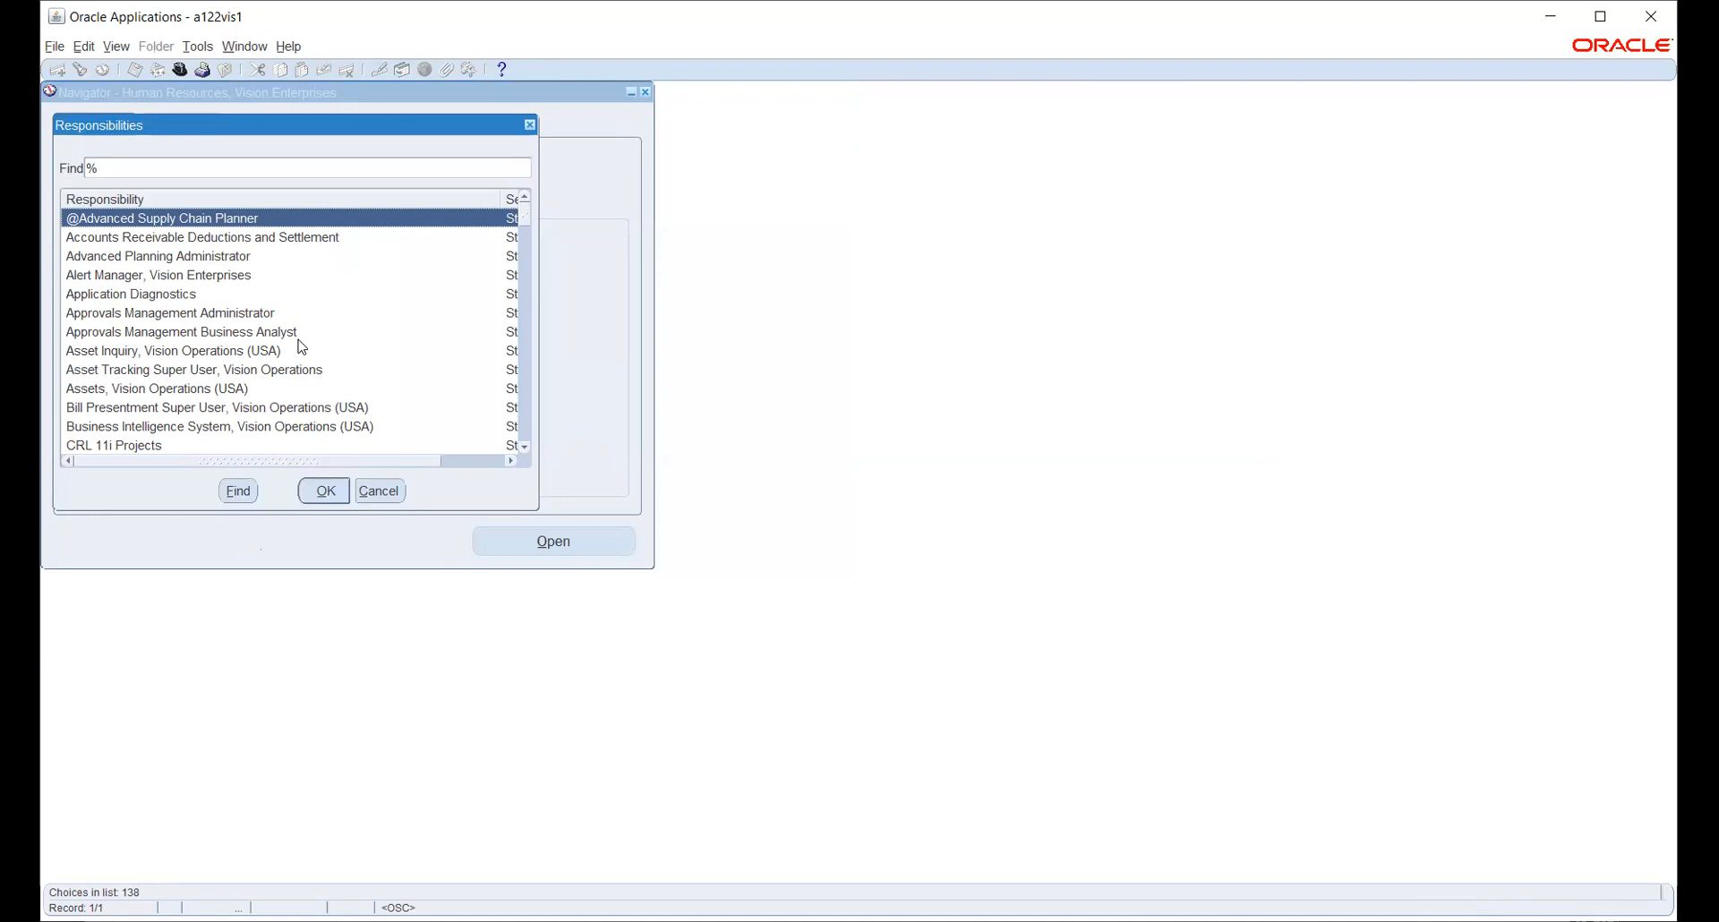
{"action": "type", "text": "sy"}
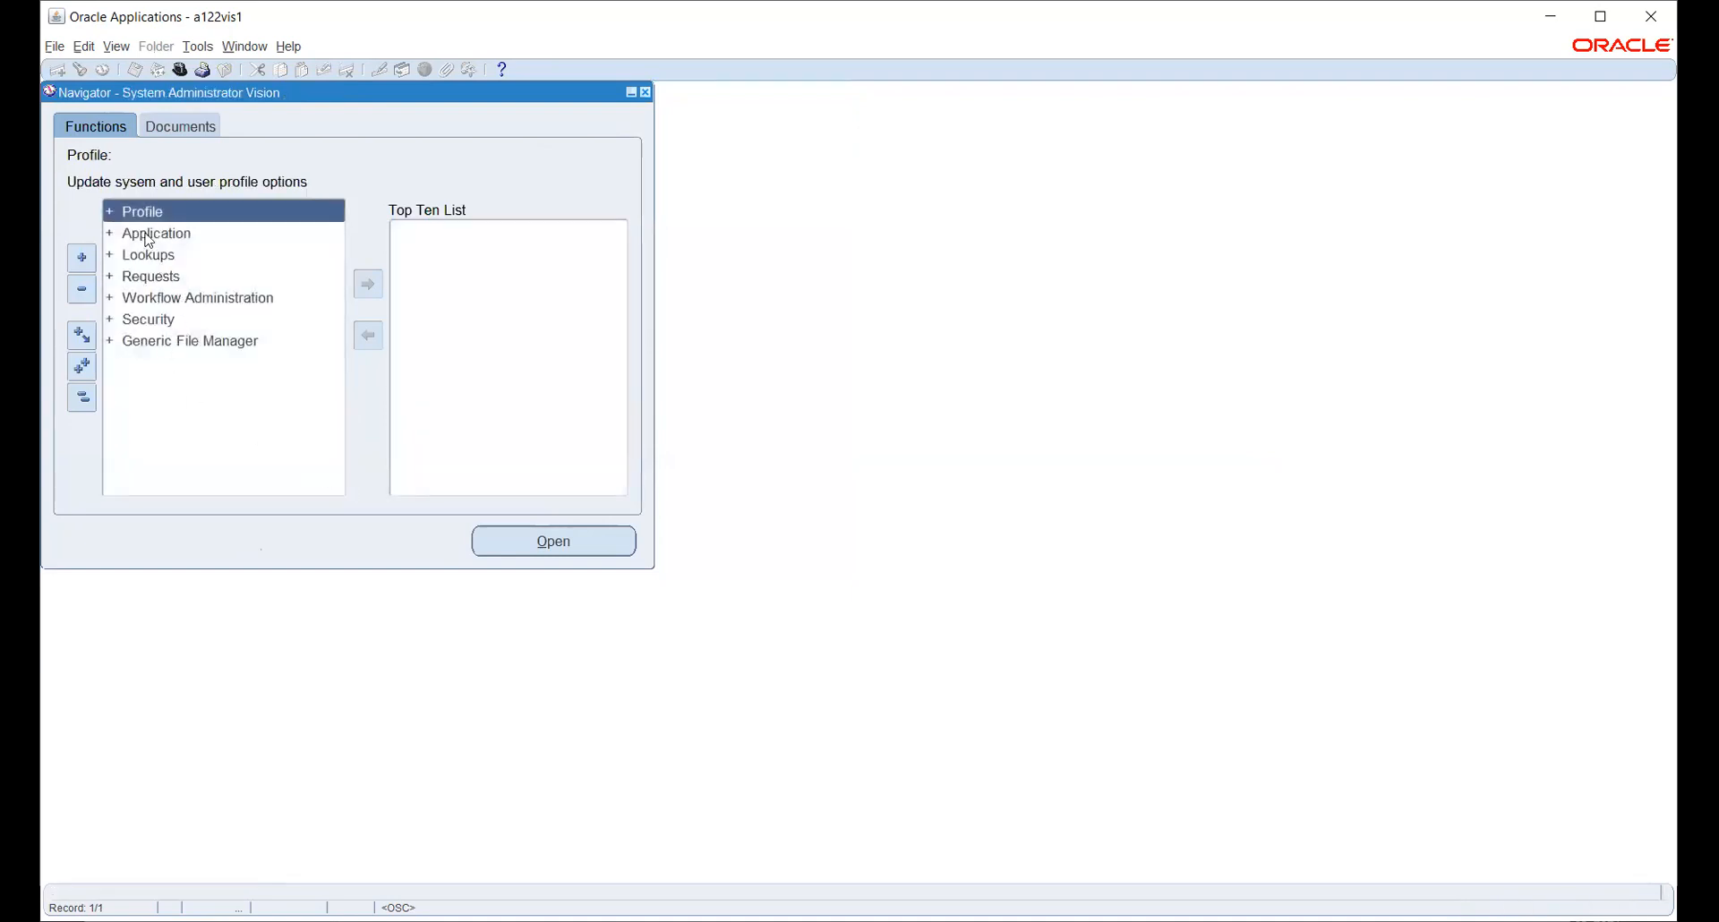
{"action": "left_click", "coordinate": [154, 324]}
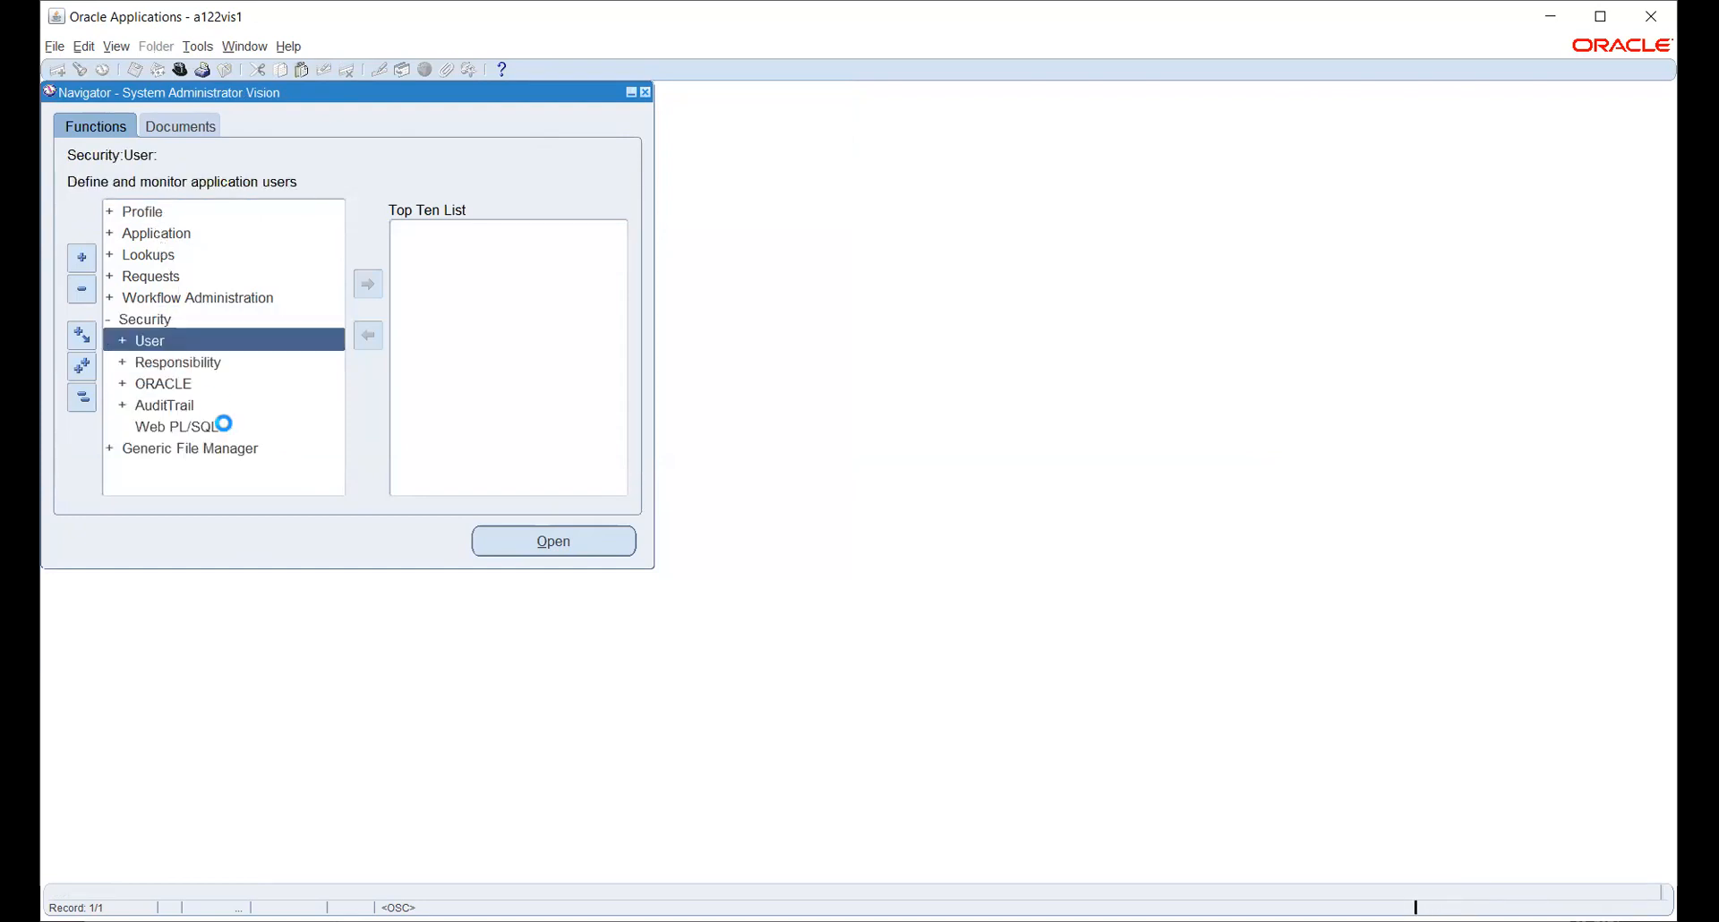
{"action": "left_click", "coordinate": [162, 367]}
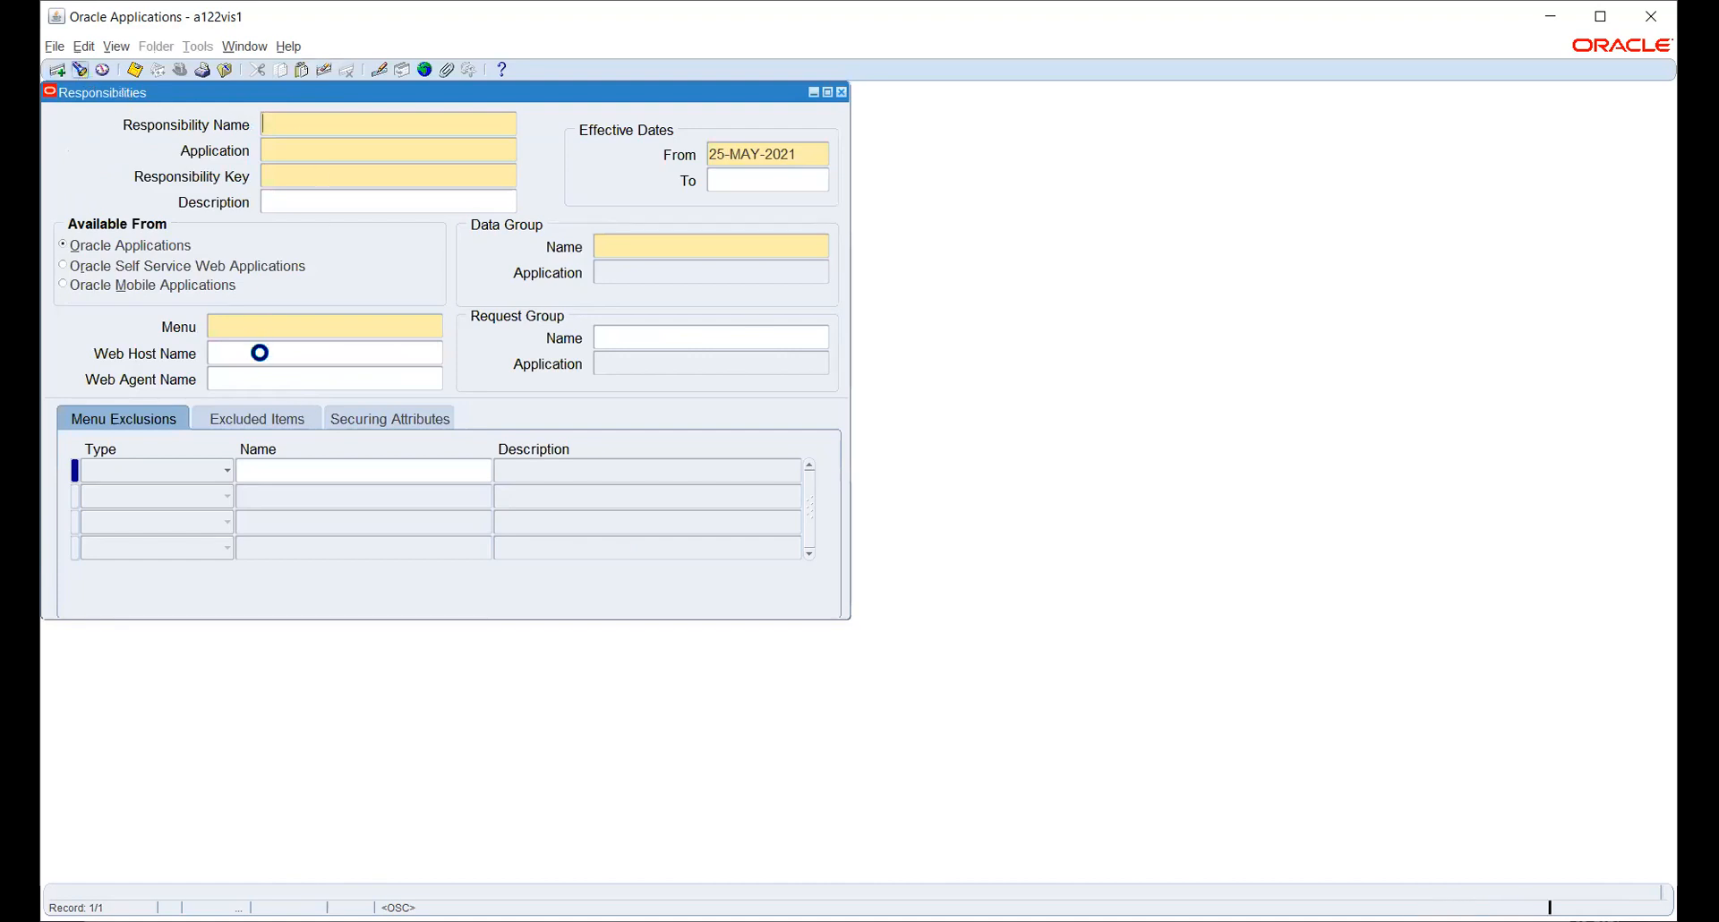
- Load Purchasing, Vision Operations (USA) and review its Purchasing SuperUser GUI menu
{"action": "type", "text": "p"}
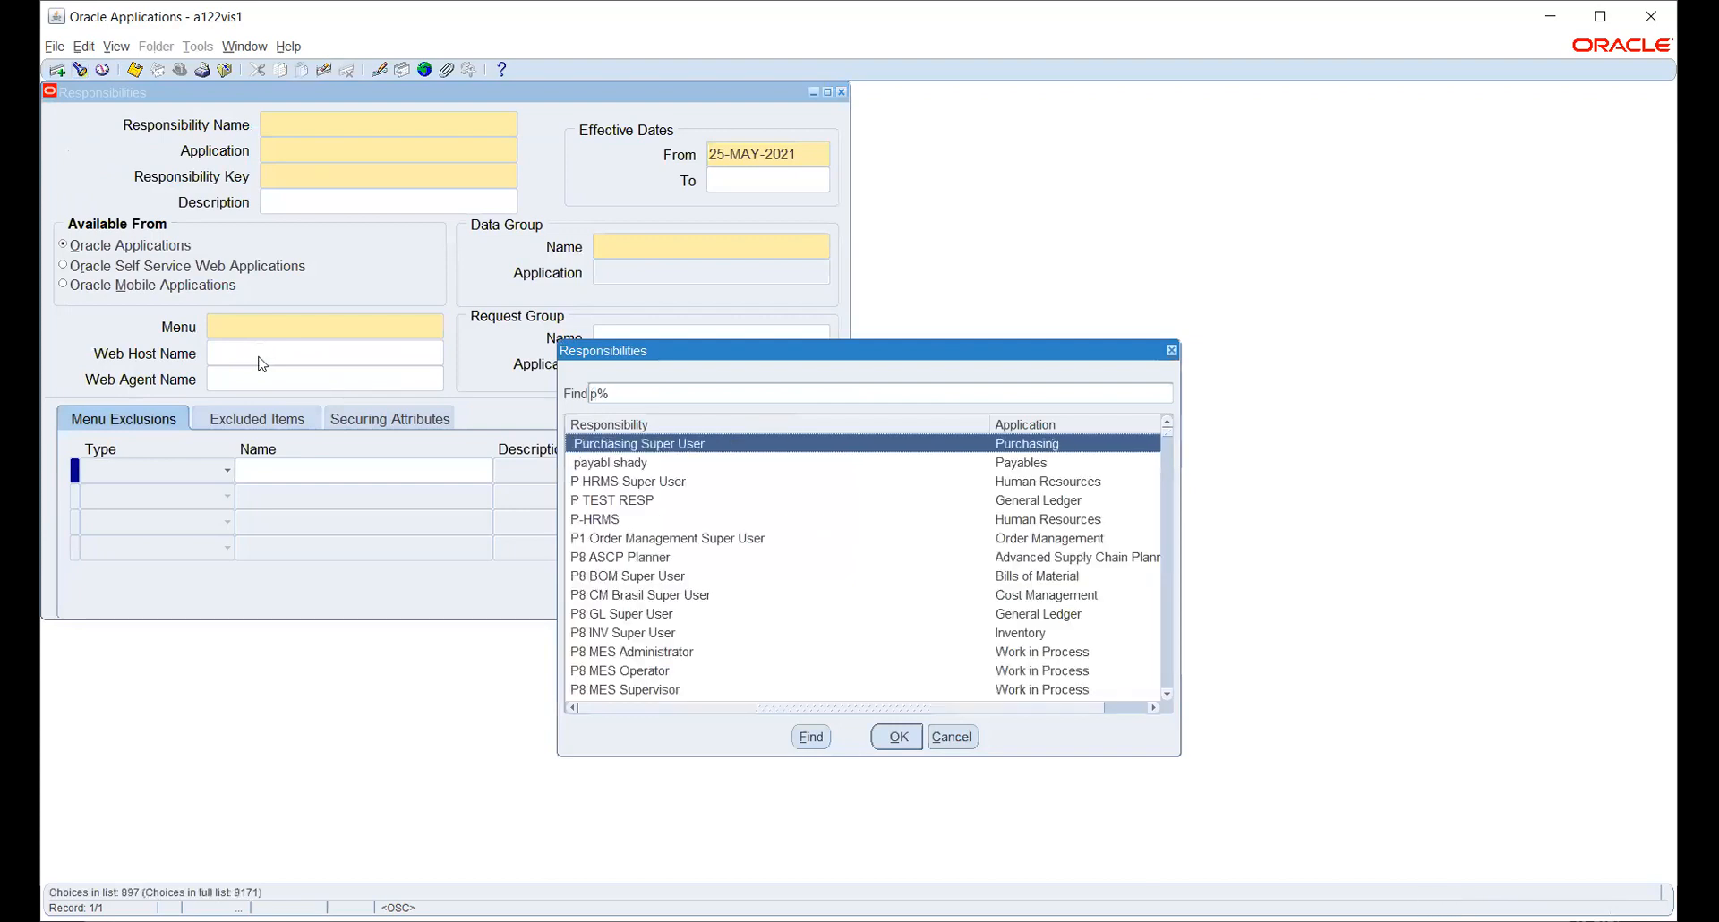
{"action": "type", "text": "u"}
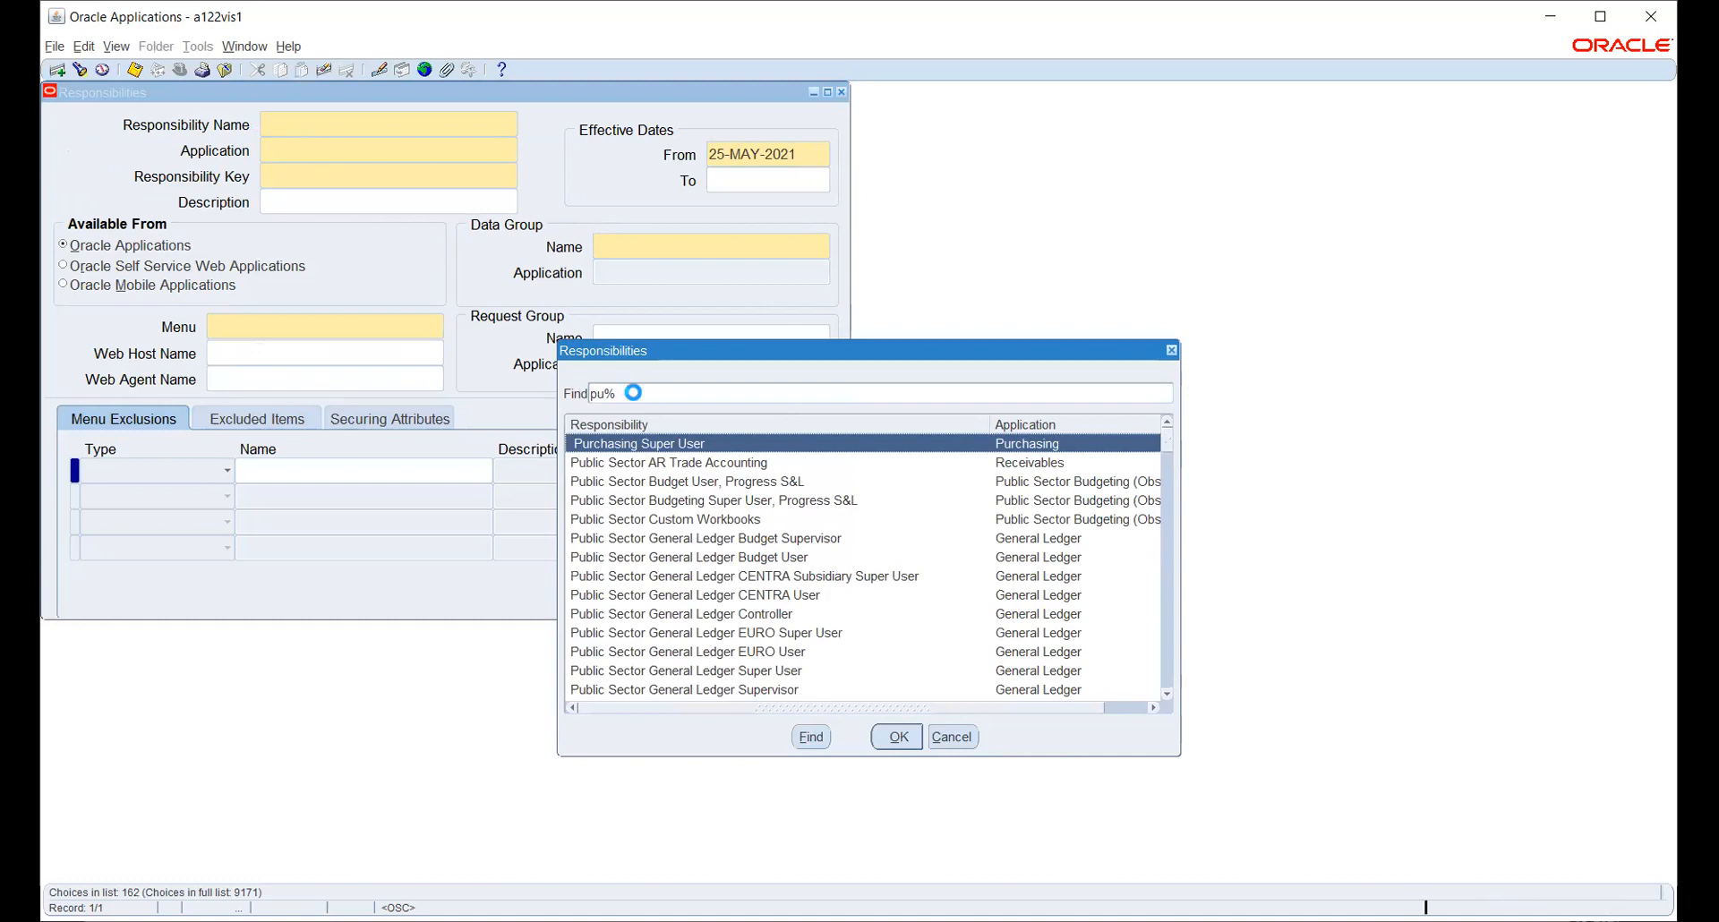
{"action": "type", "text": "rchasing"}
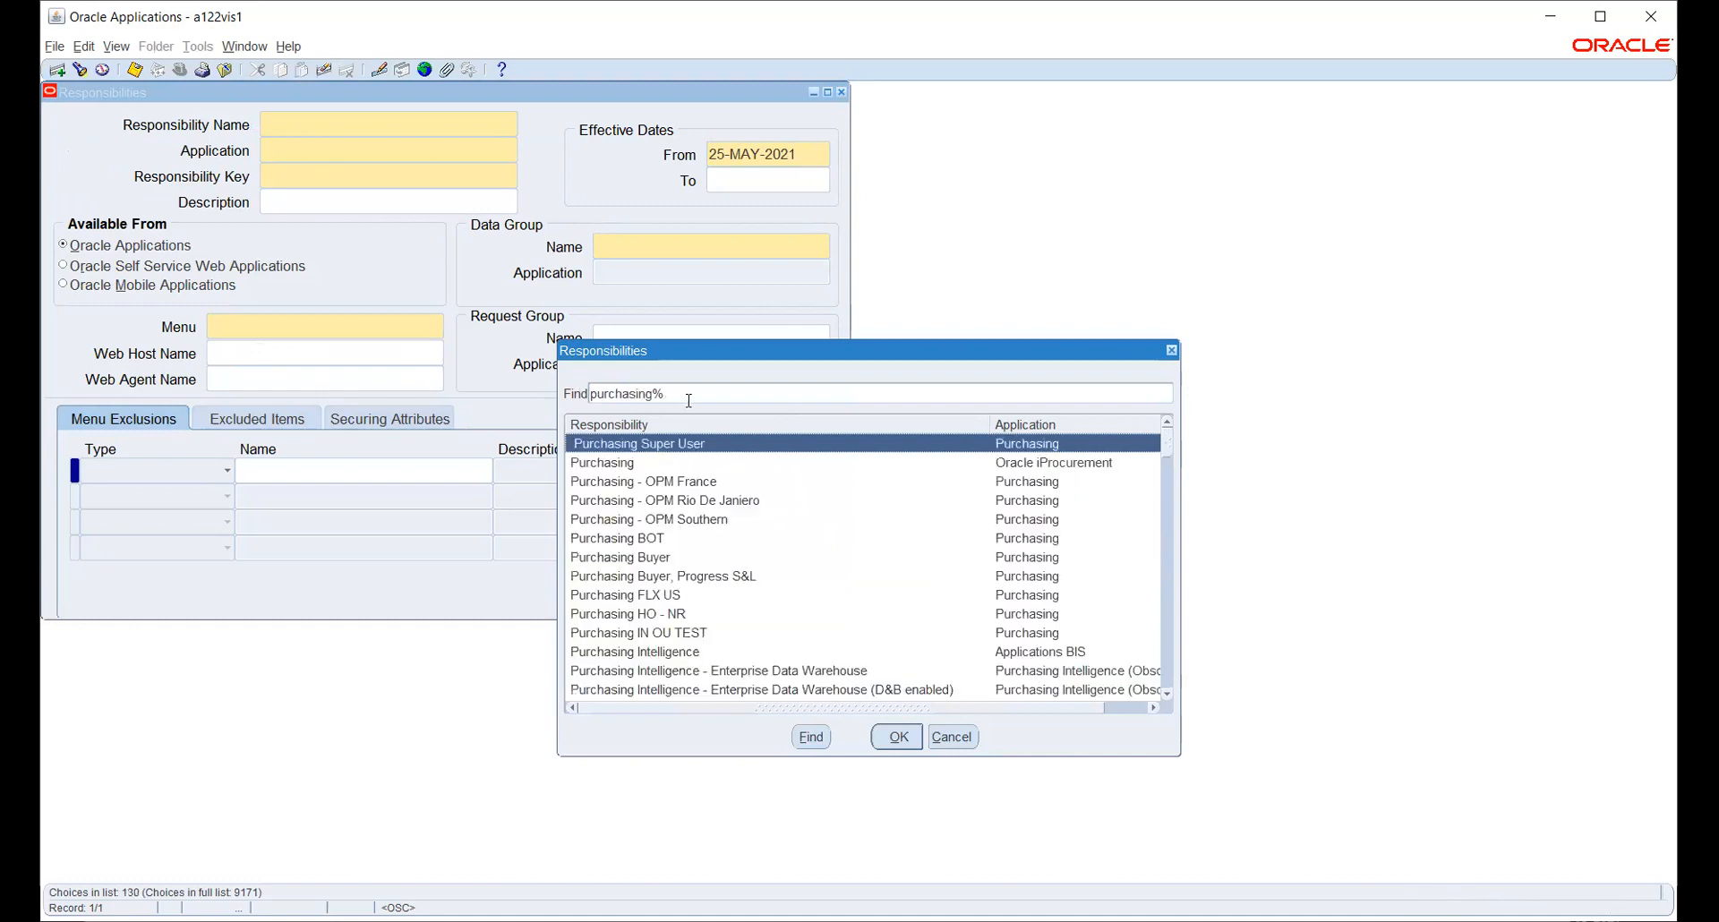
{"action": "scroll", "coordinate": [752, 584], "scroll_direction": "down", "scroll_amount": 6}
{"action": "scroll", "coordinate": [756, 589], "scroll_direction": "down", "scroll_amount": 5}
{"action": "scroll", "coordinate": [758, 593], "scroll_direction": "down", "scroll_amount": 10}
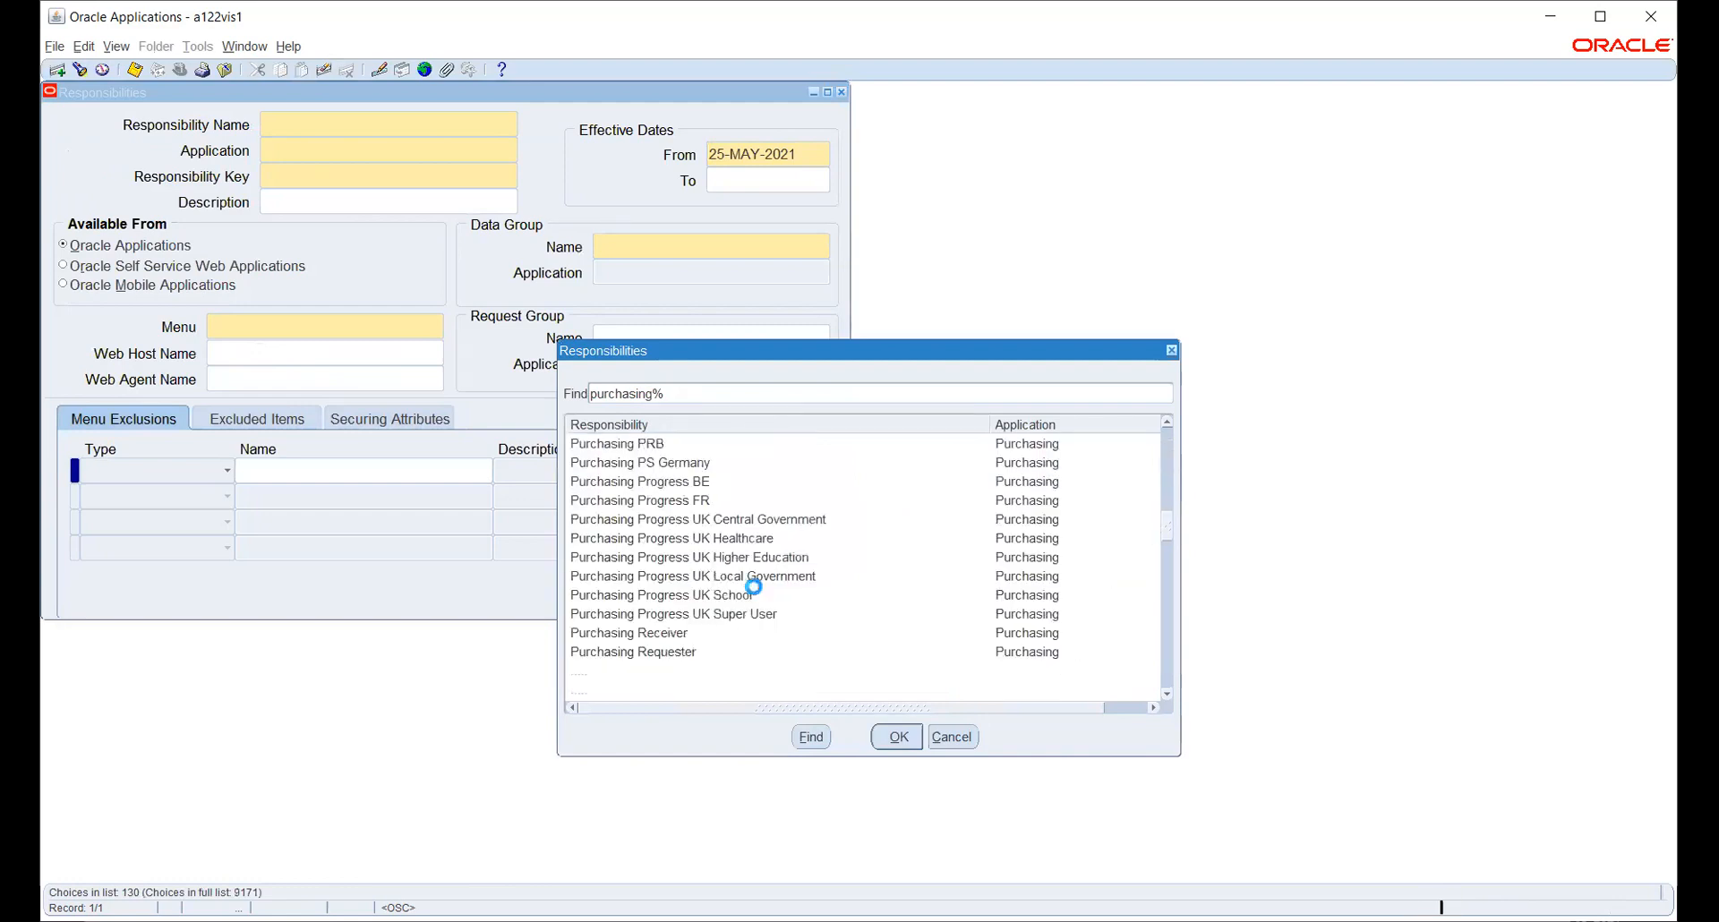
{"action": "scroll", "coordinate": [755, 591], "scroll_direction": "up", "scroll_amount": 5}
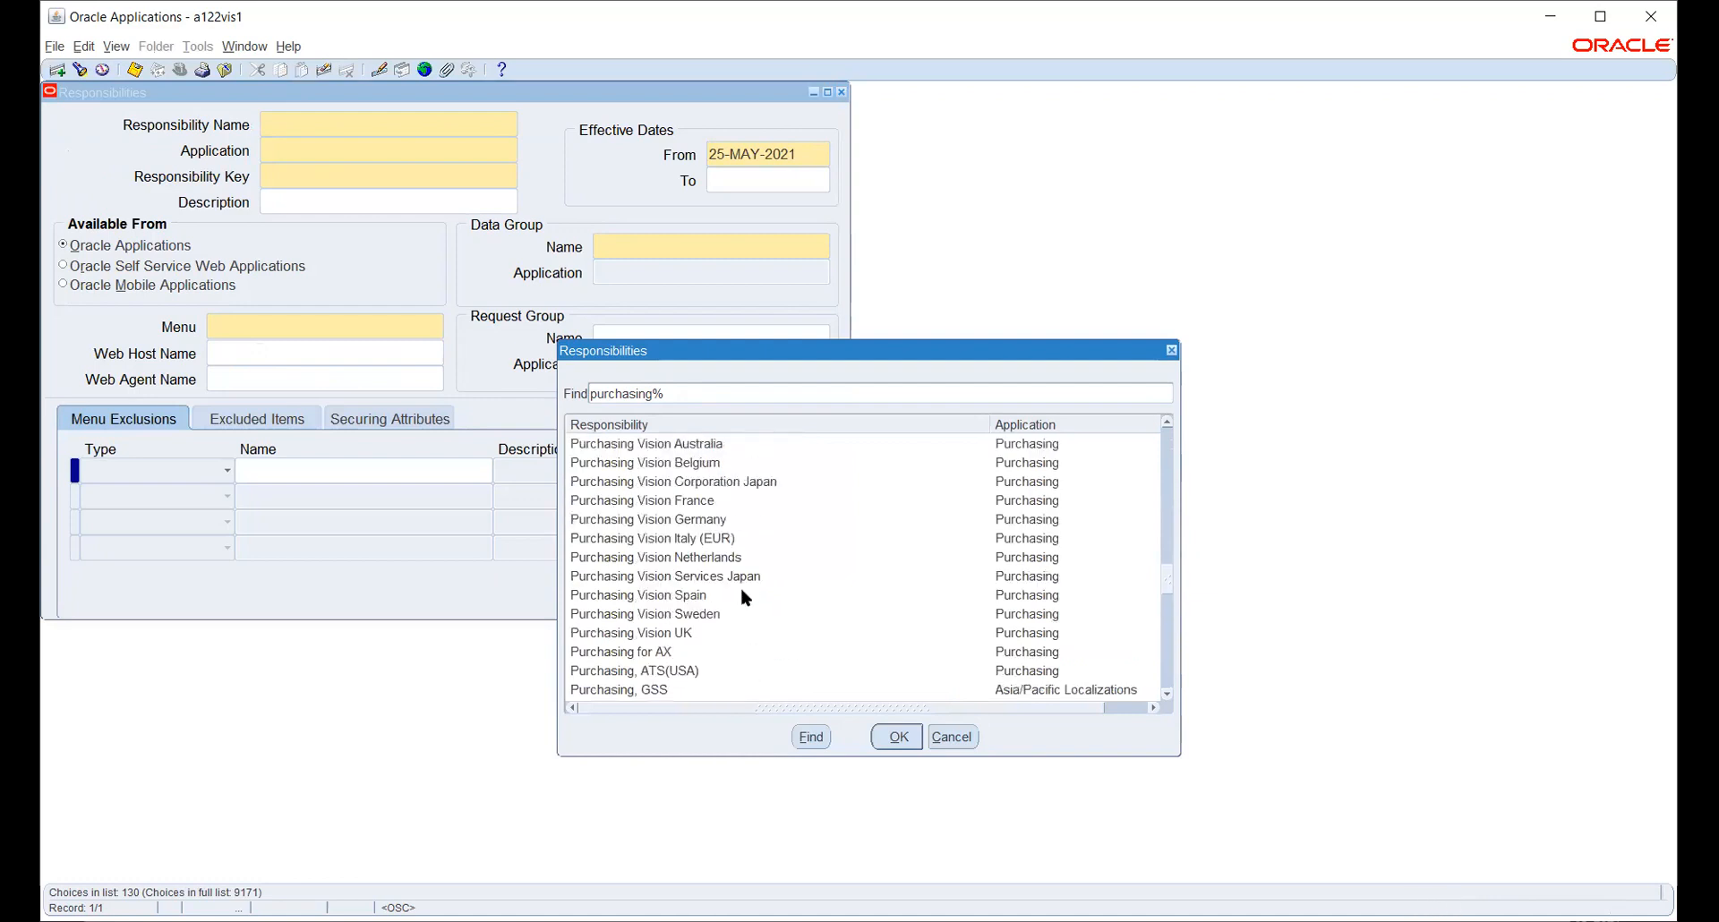
{"action": "scroll", "coordinate": [741, 597], "scroll_direction": "down", "scroll_amount": 10}
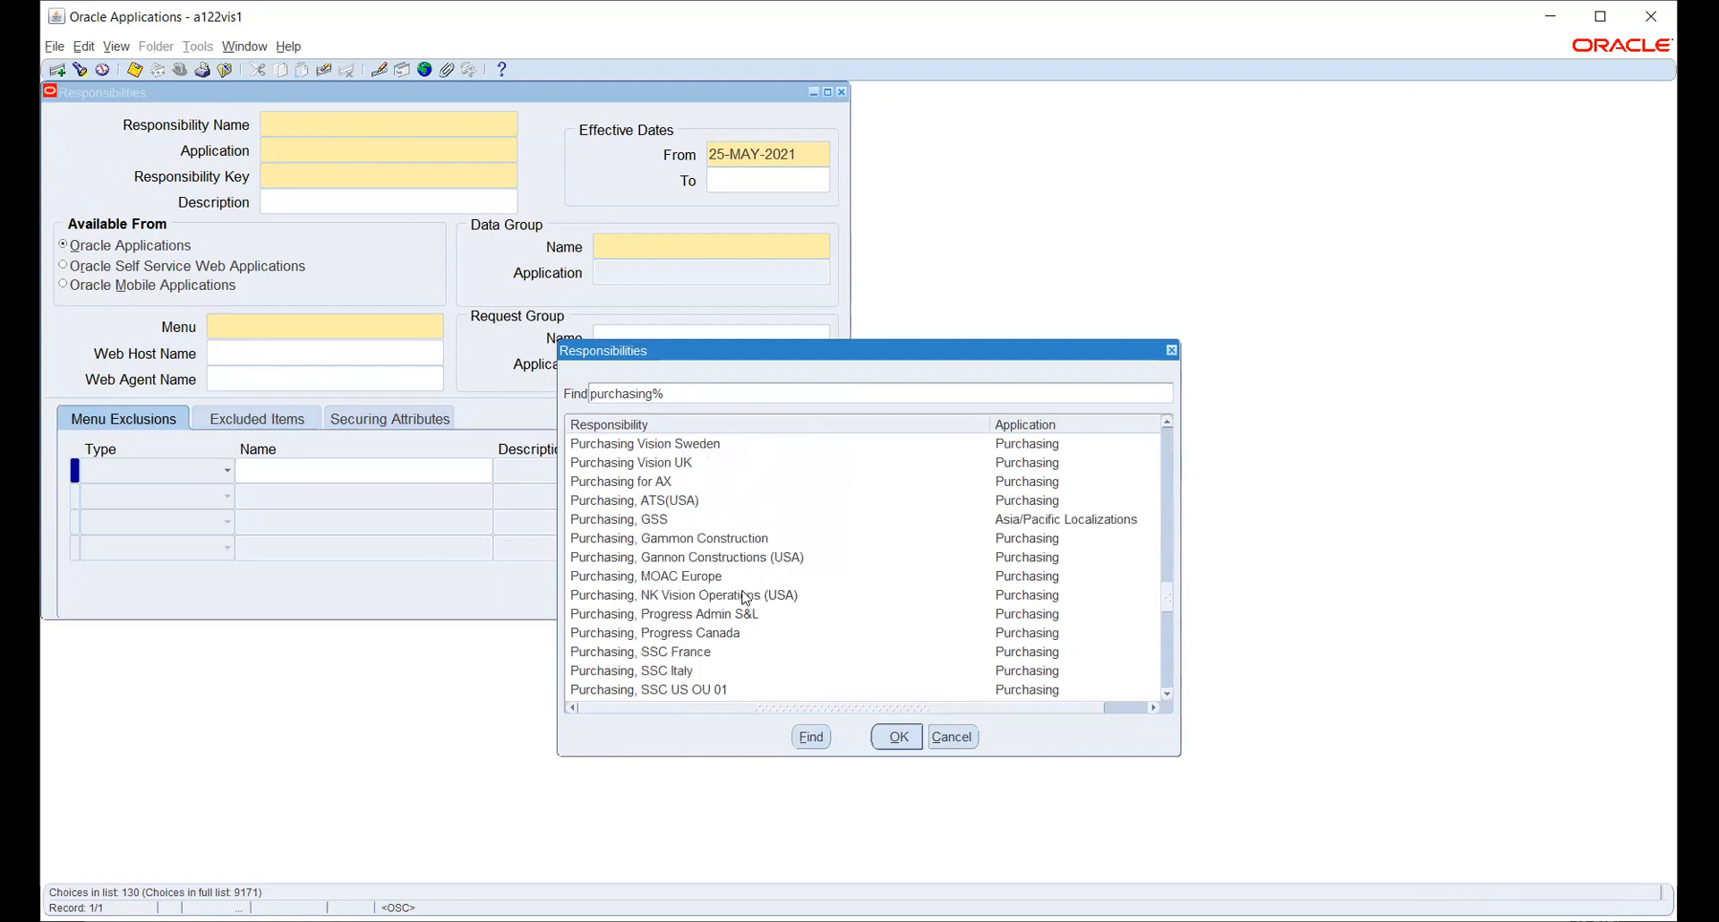
{"action": "scroll", "coordinate": [741, 592], "scroll_direction": "down", "scroll_amount": 2}
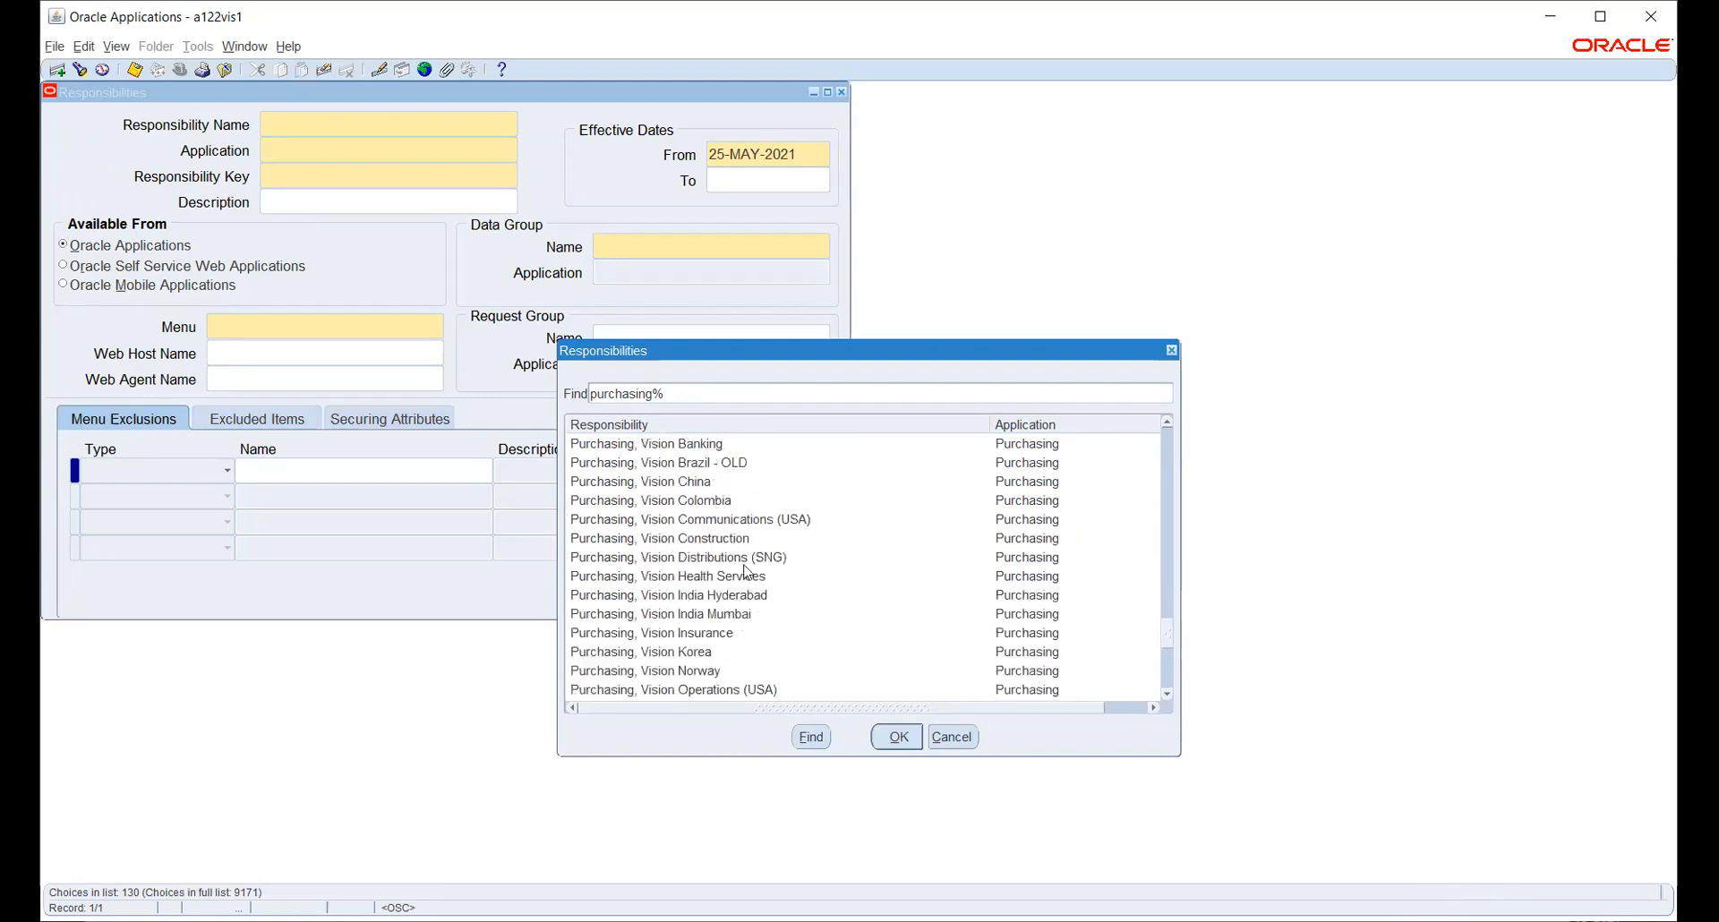
{"action": "scroll", "coordinate": [743, 577], "scroll_direction": "down", "scroll_amount": 1}
{"action": "left_click", "coordinate": [747, 633]}
{"action": "left_click", "coordinate": [892, 740]}
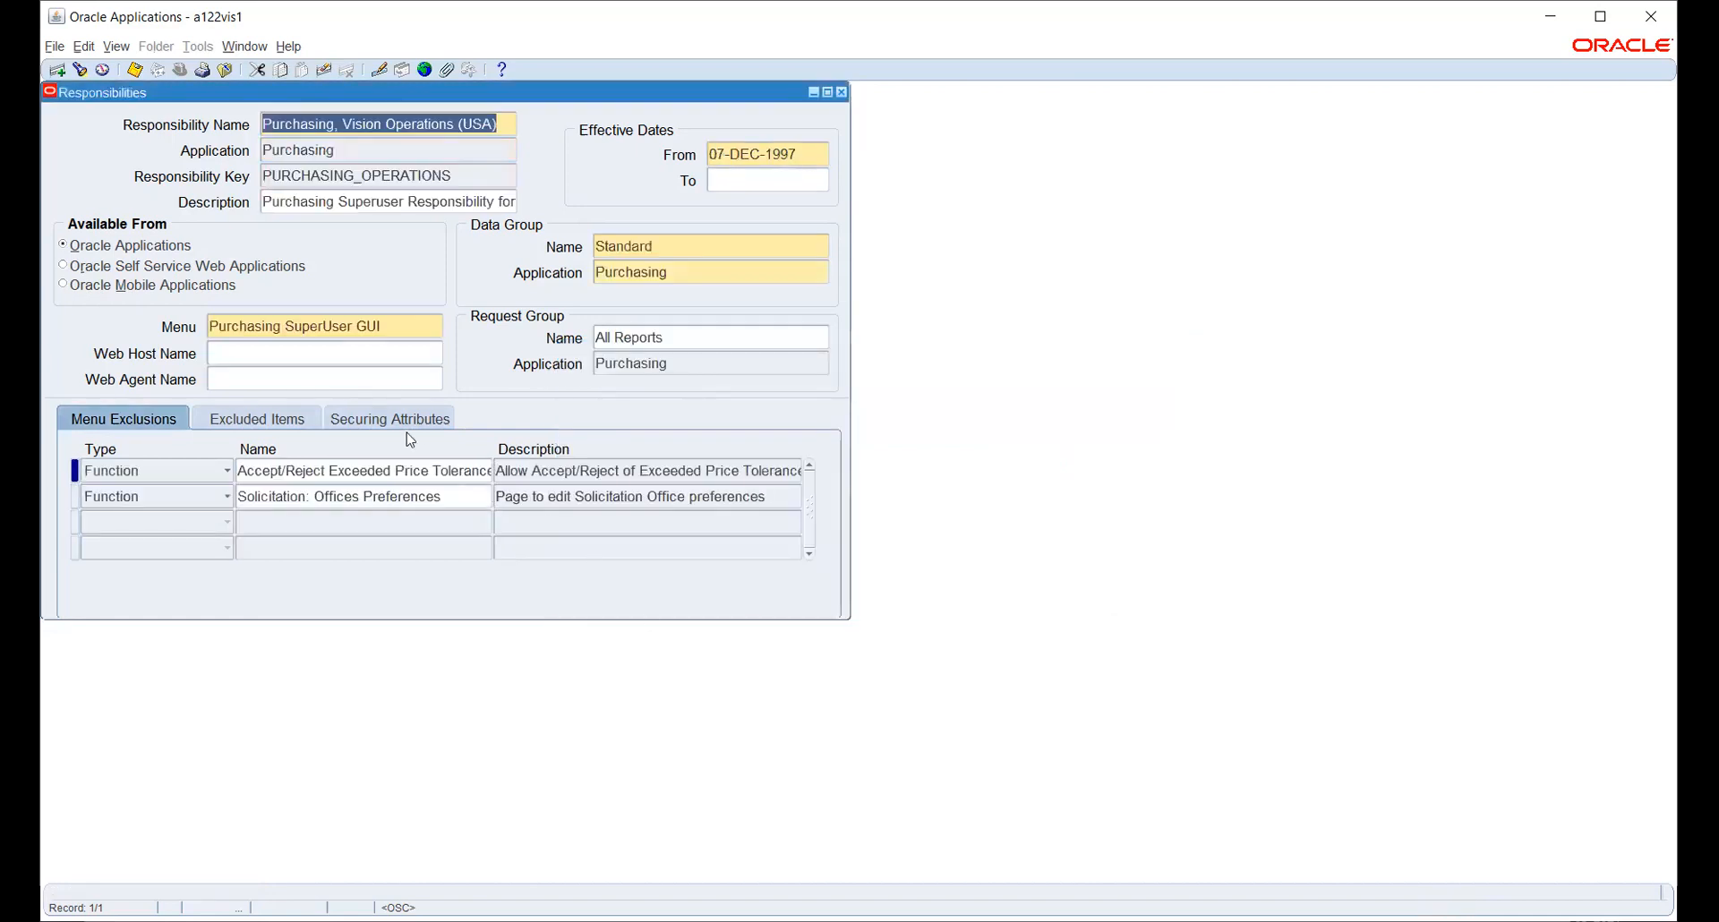
{"action": "left_click", "coordinate": [413, 324]}
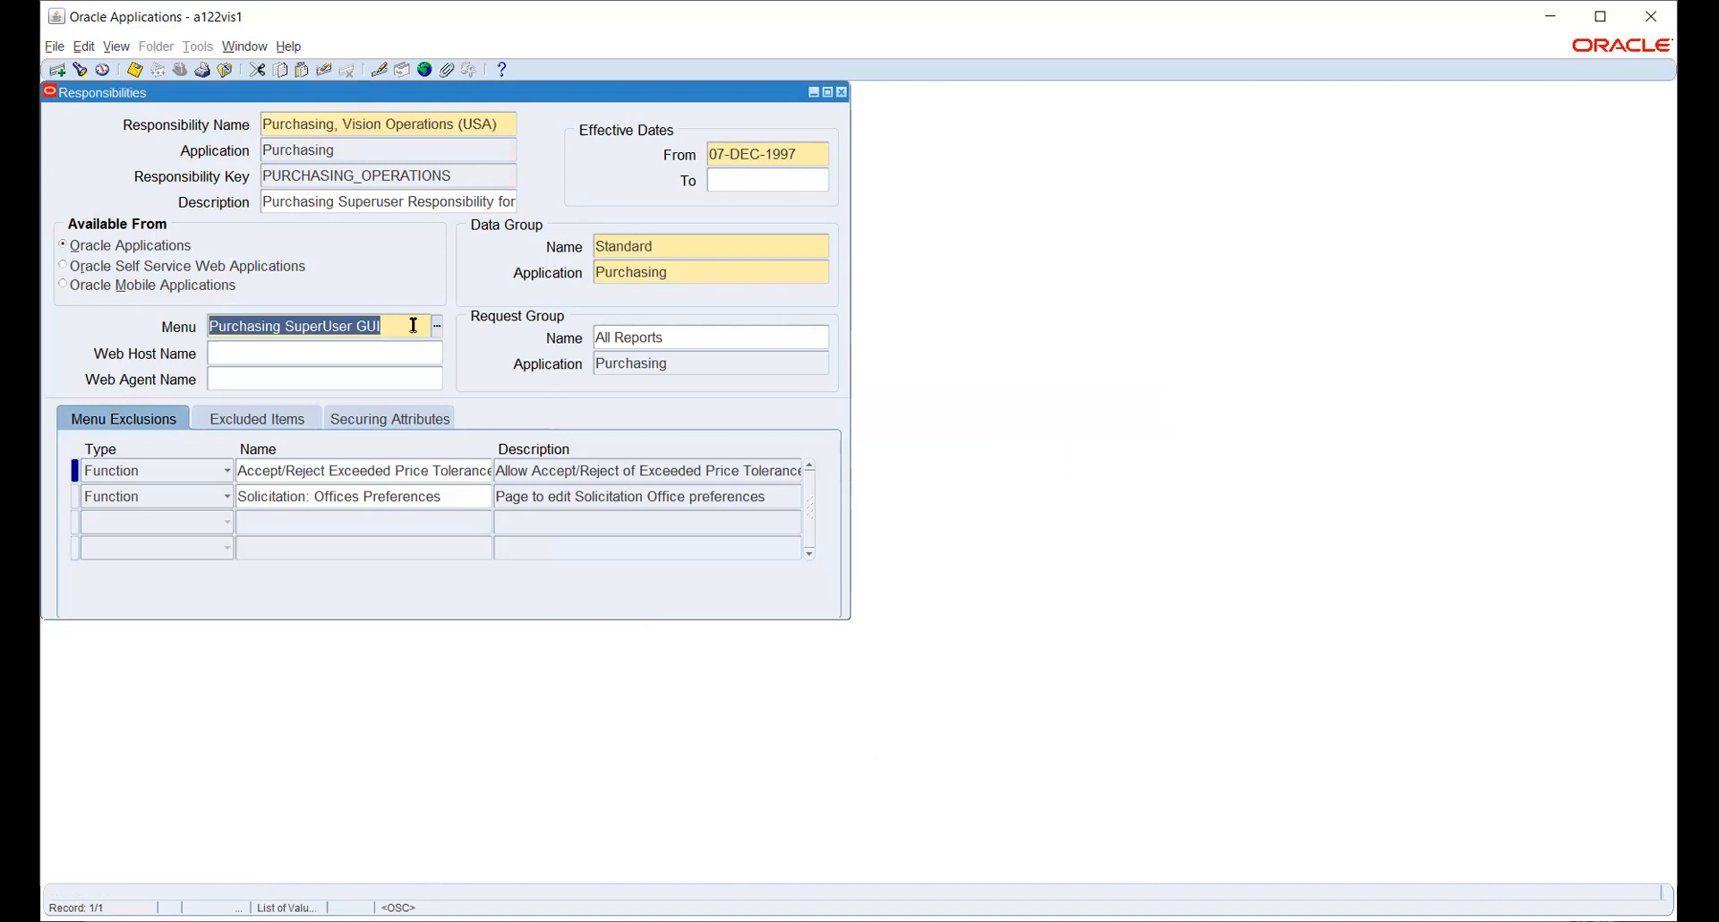
{"action": "left_click", "coordinate": [359, 123]}
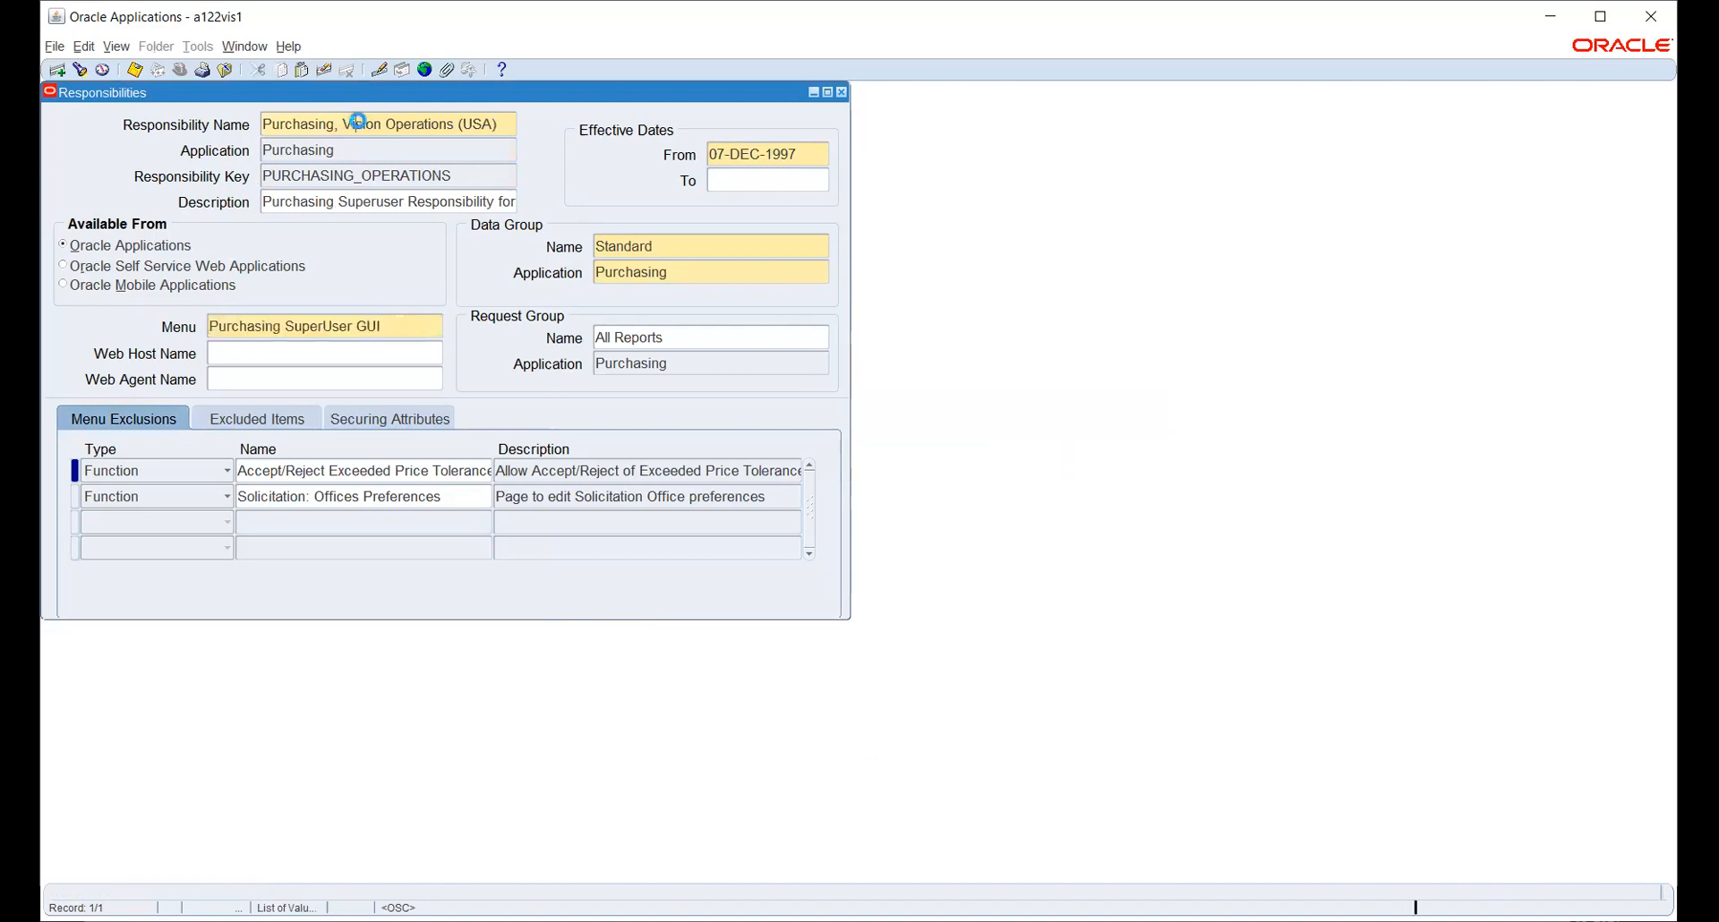
- Create a new responsibility named HW_PO for application Purchasing with key HW_PO
{"action": "key", "text": "ctrl+Down"}
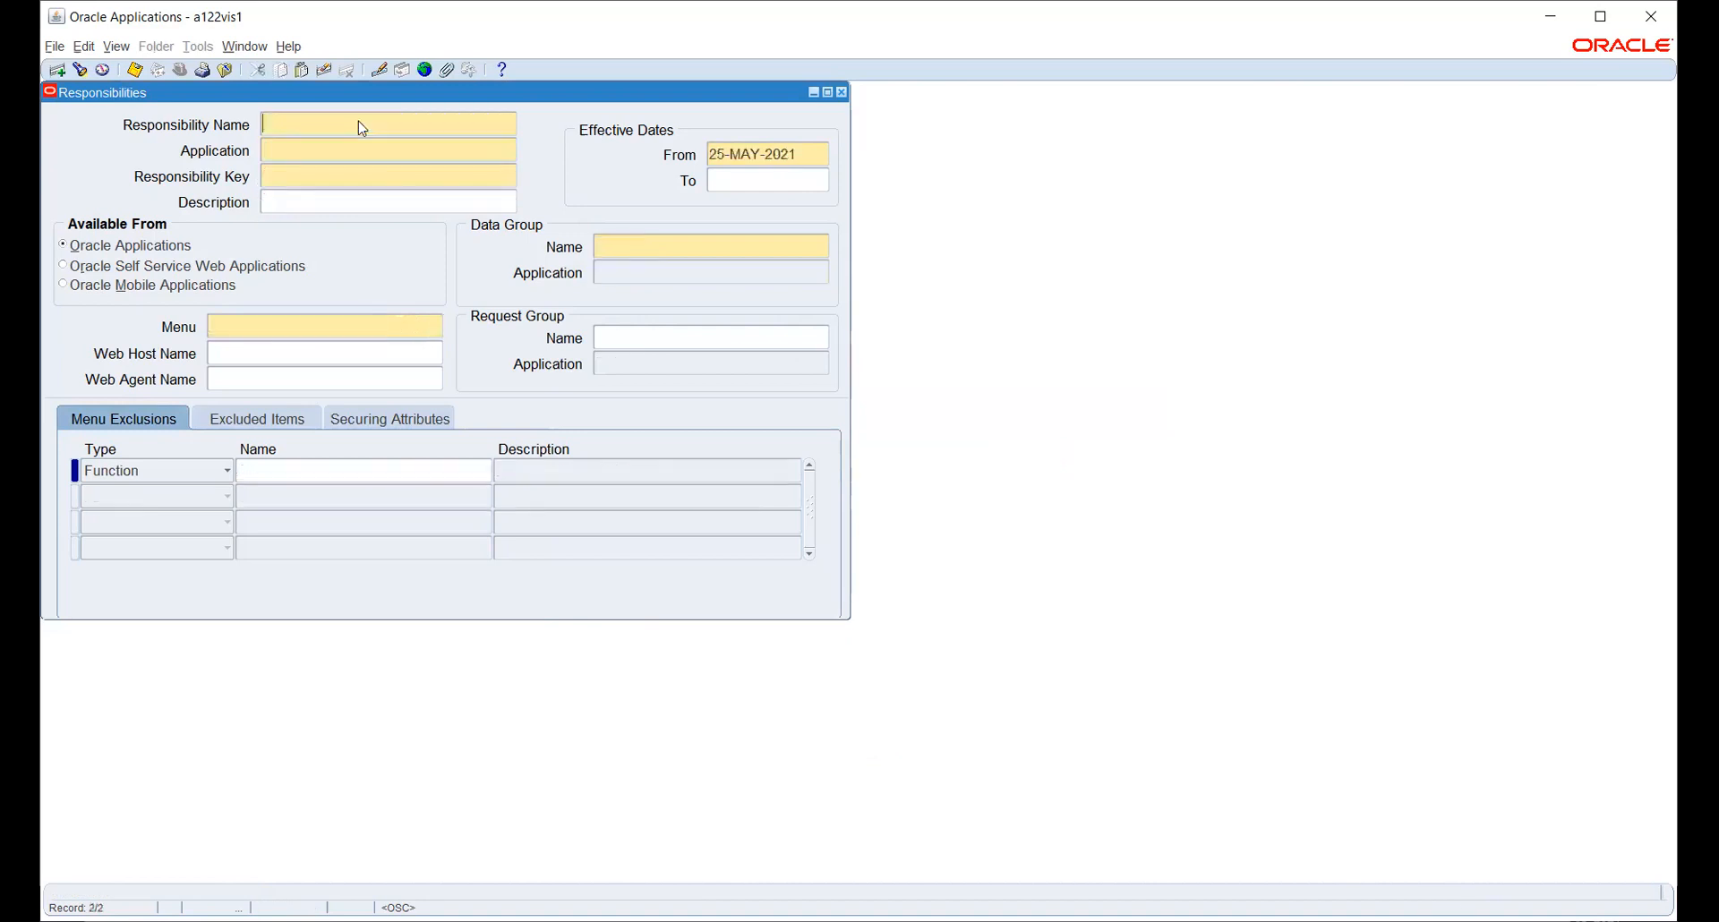
{"action": "type", "text": "HW_PO"}
{"action": "key", "text": "Tab"}
{"action": "type", "text": "PURC"}
{"action": "key", "text": "Tab"}
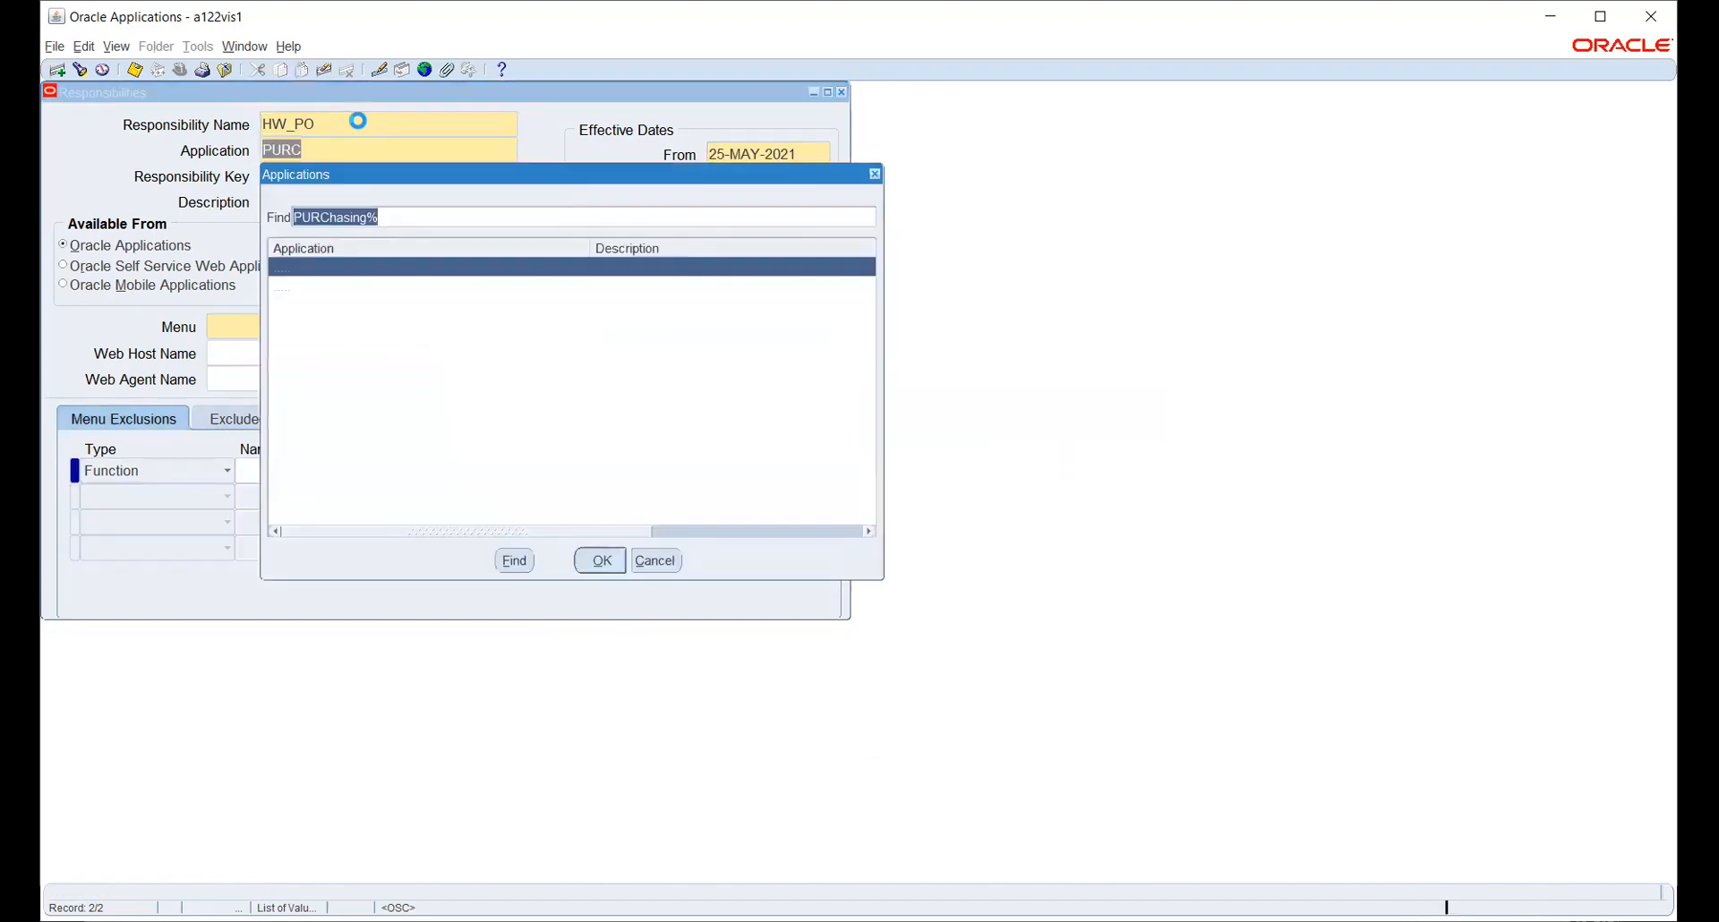
{"action": "key", "text": "Return"}
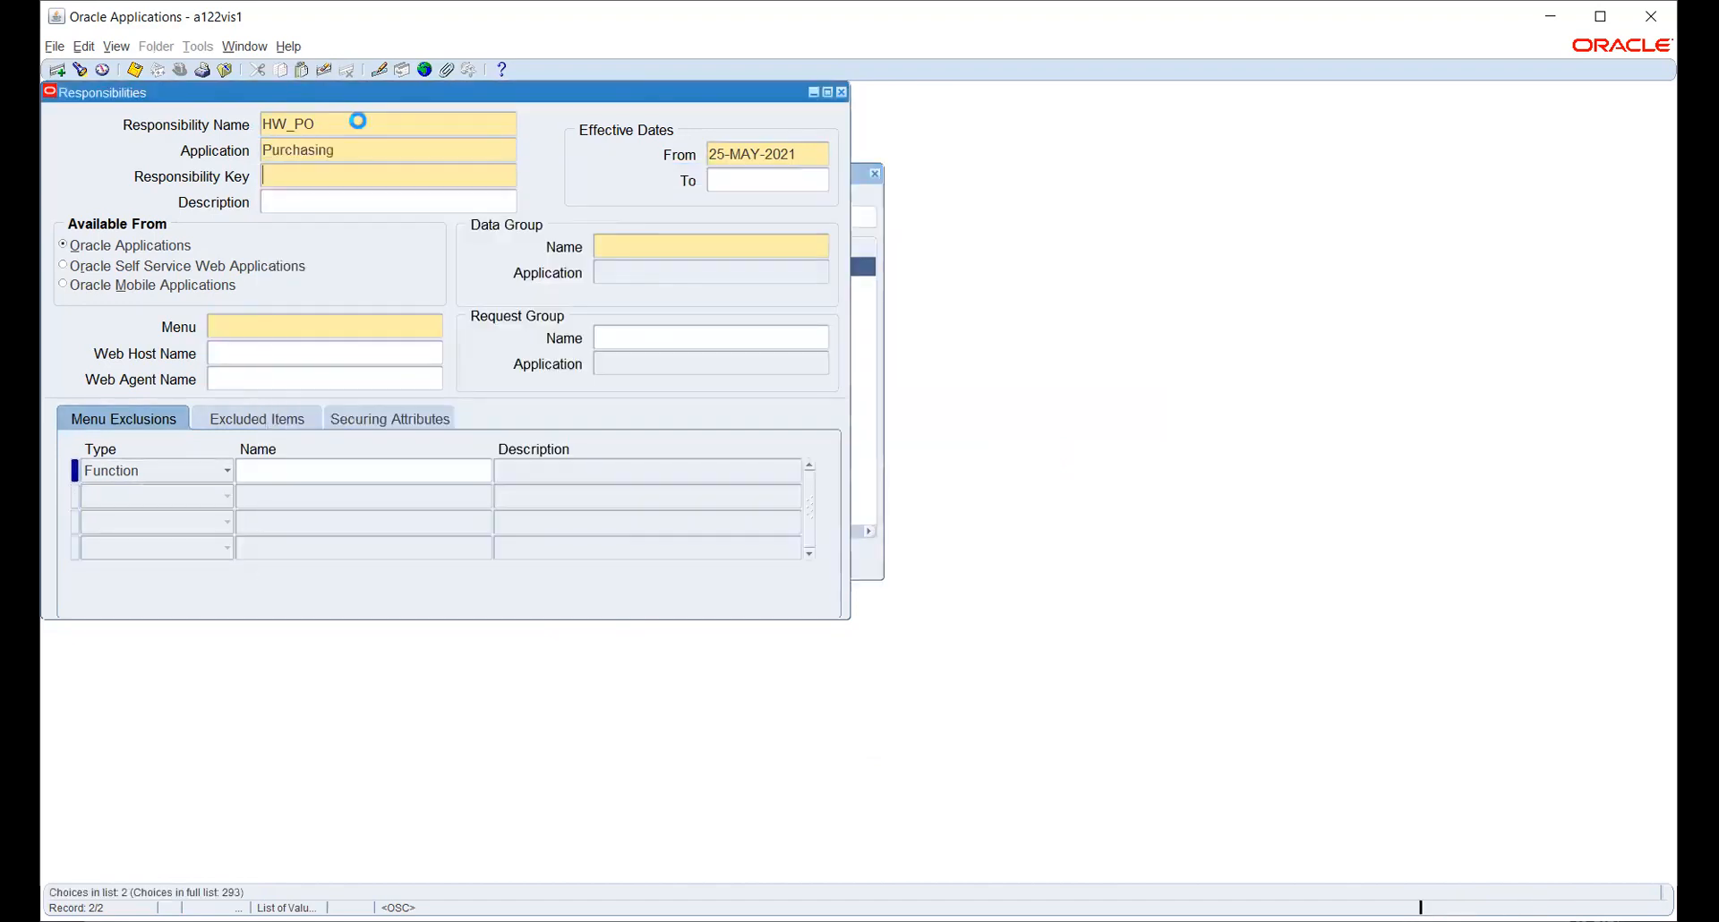
{"action": "type", "text": "PURCHASING SUPERUSER GUI"}
{"action": "key", "text": "Tab"}
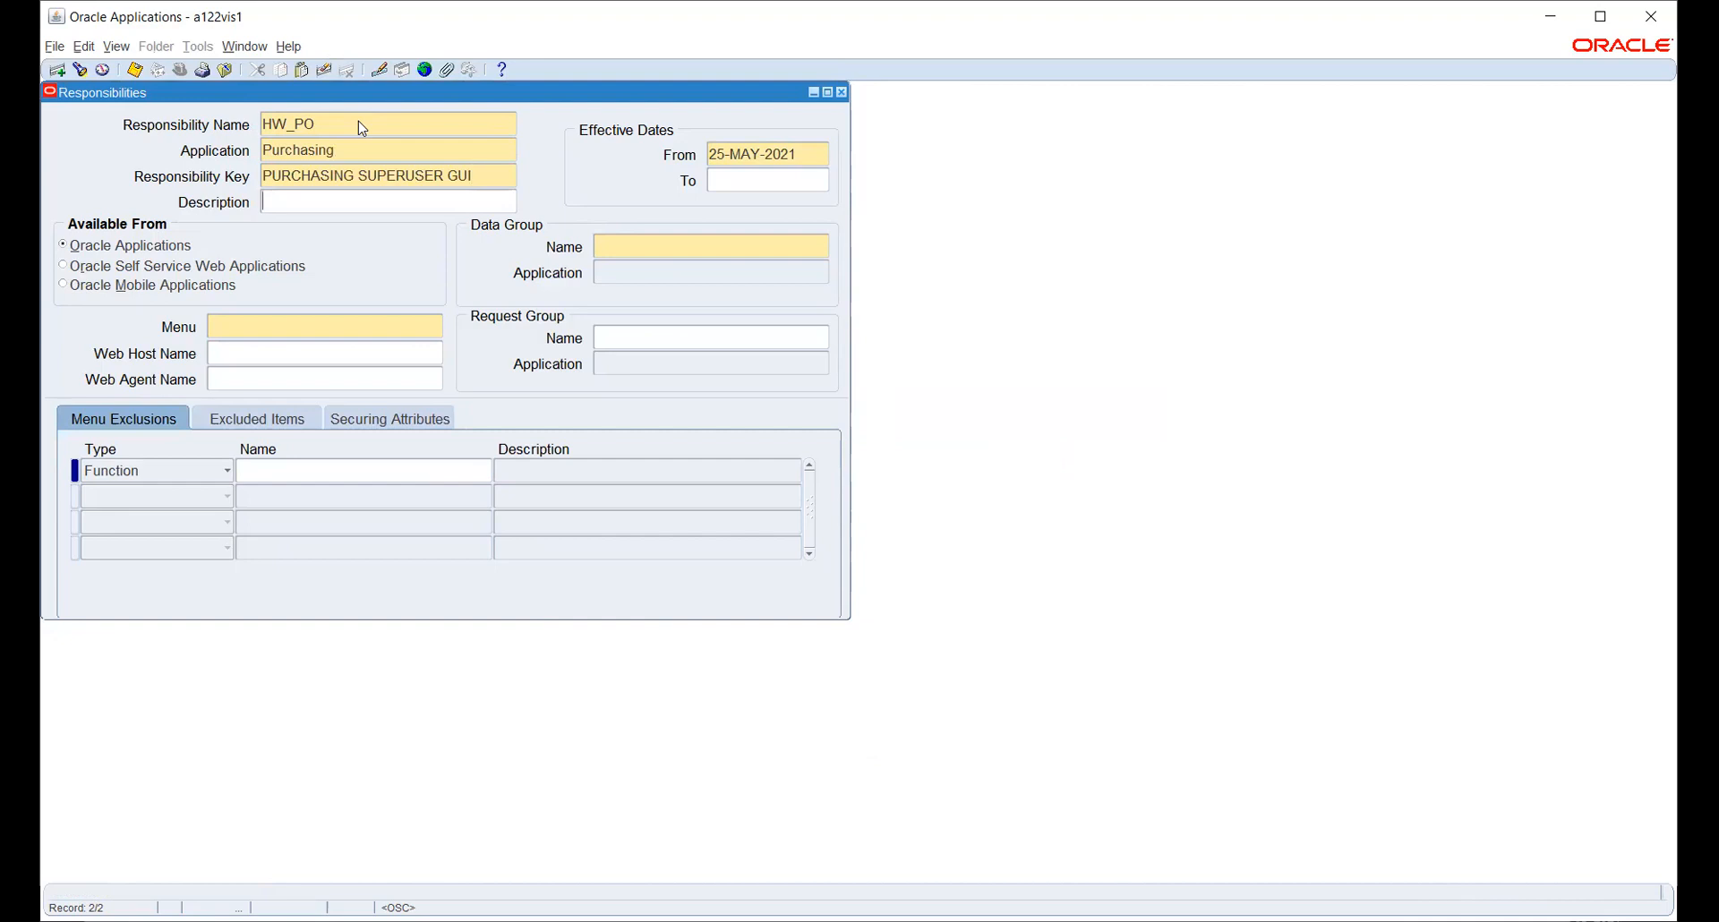
{"action": "triple_click", "coordinate": [502, 175]}
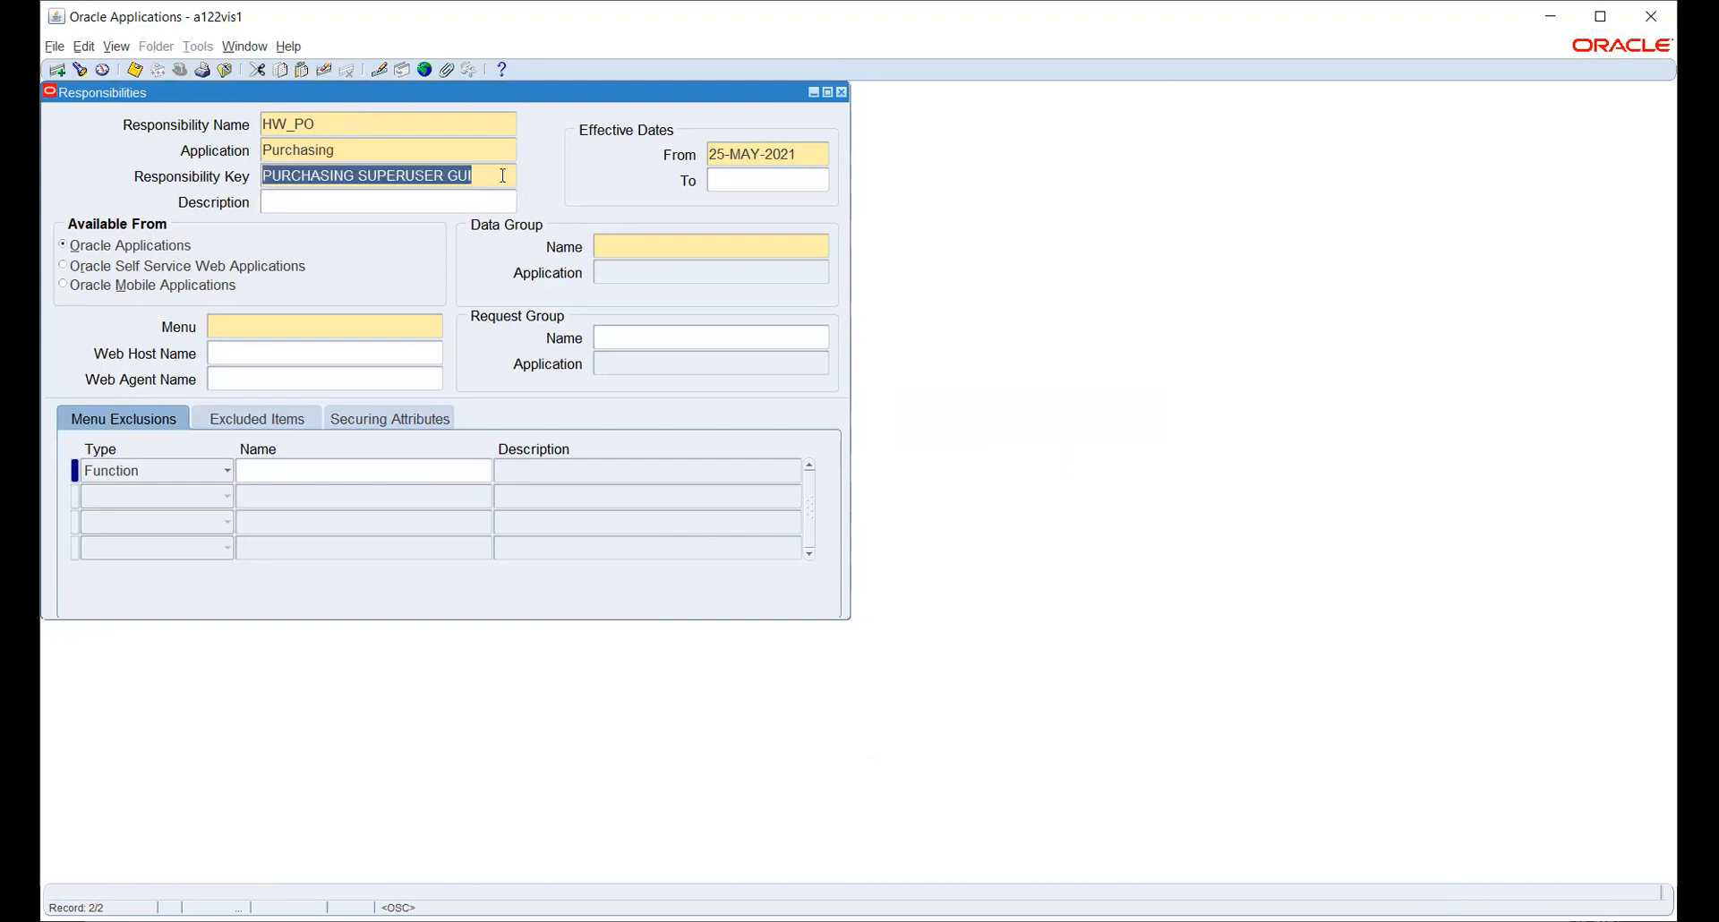
{"action": "key", "text": "BackSpace"}
{"action": "type", "text": "HW_PO"}
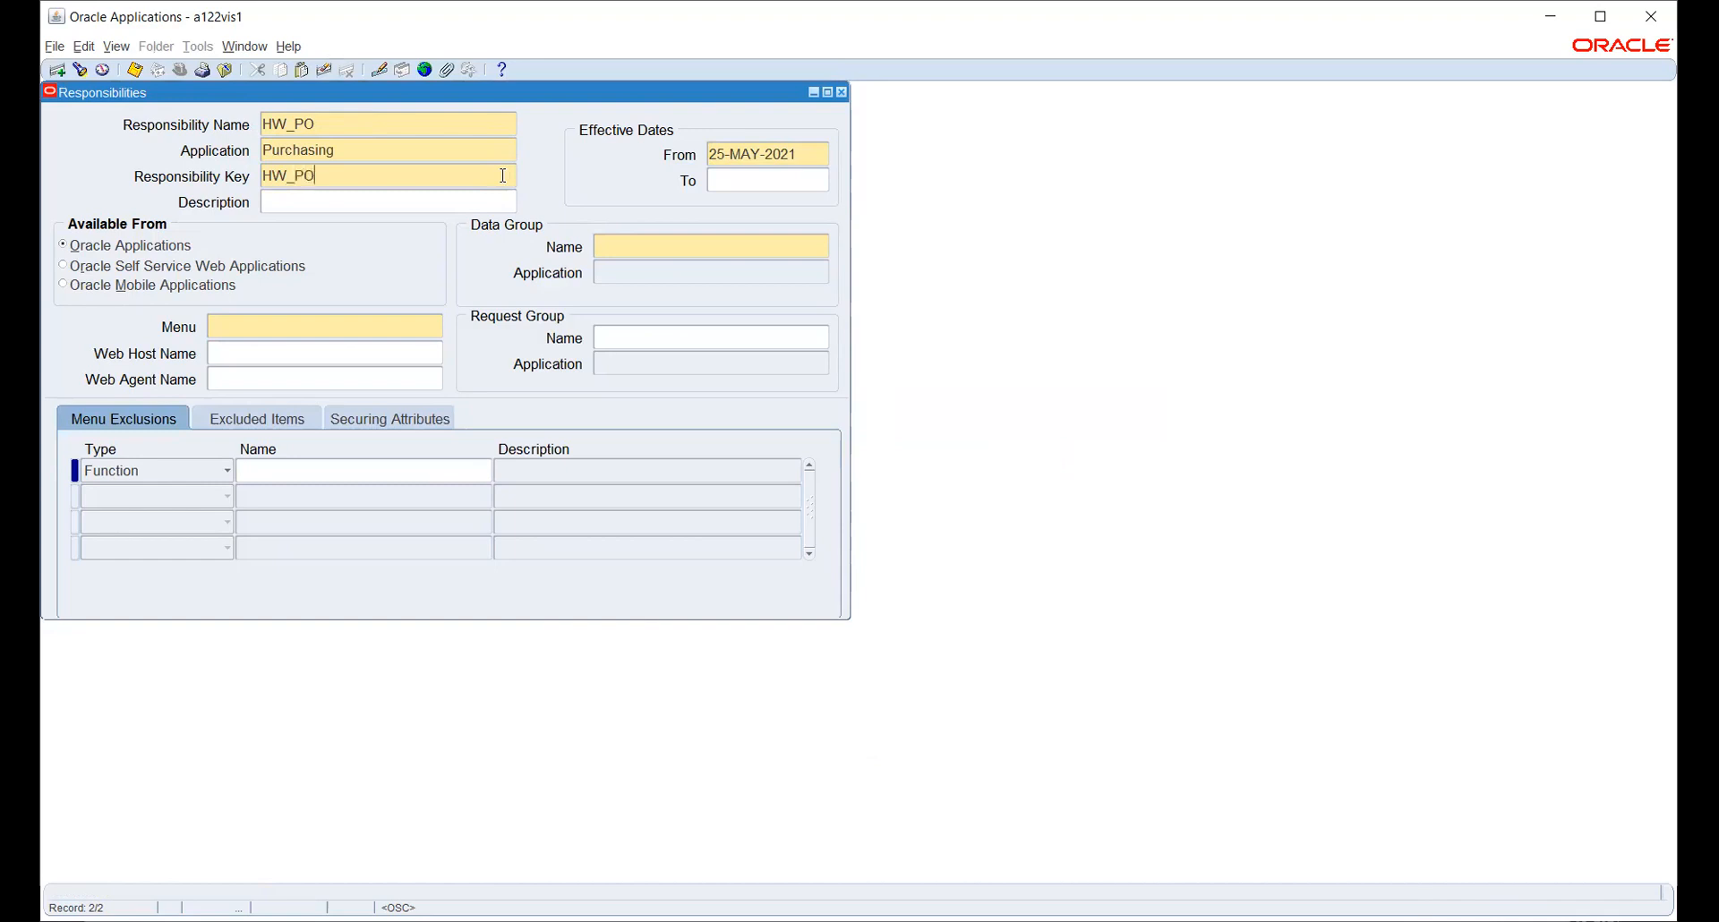
{"action": "key", "text": "Tab"}
{"action": "key", "text": "Tab"}
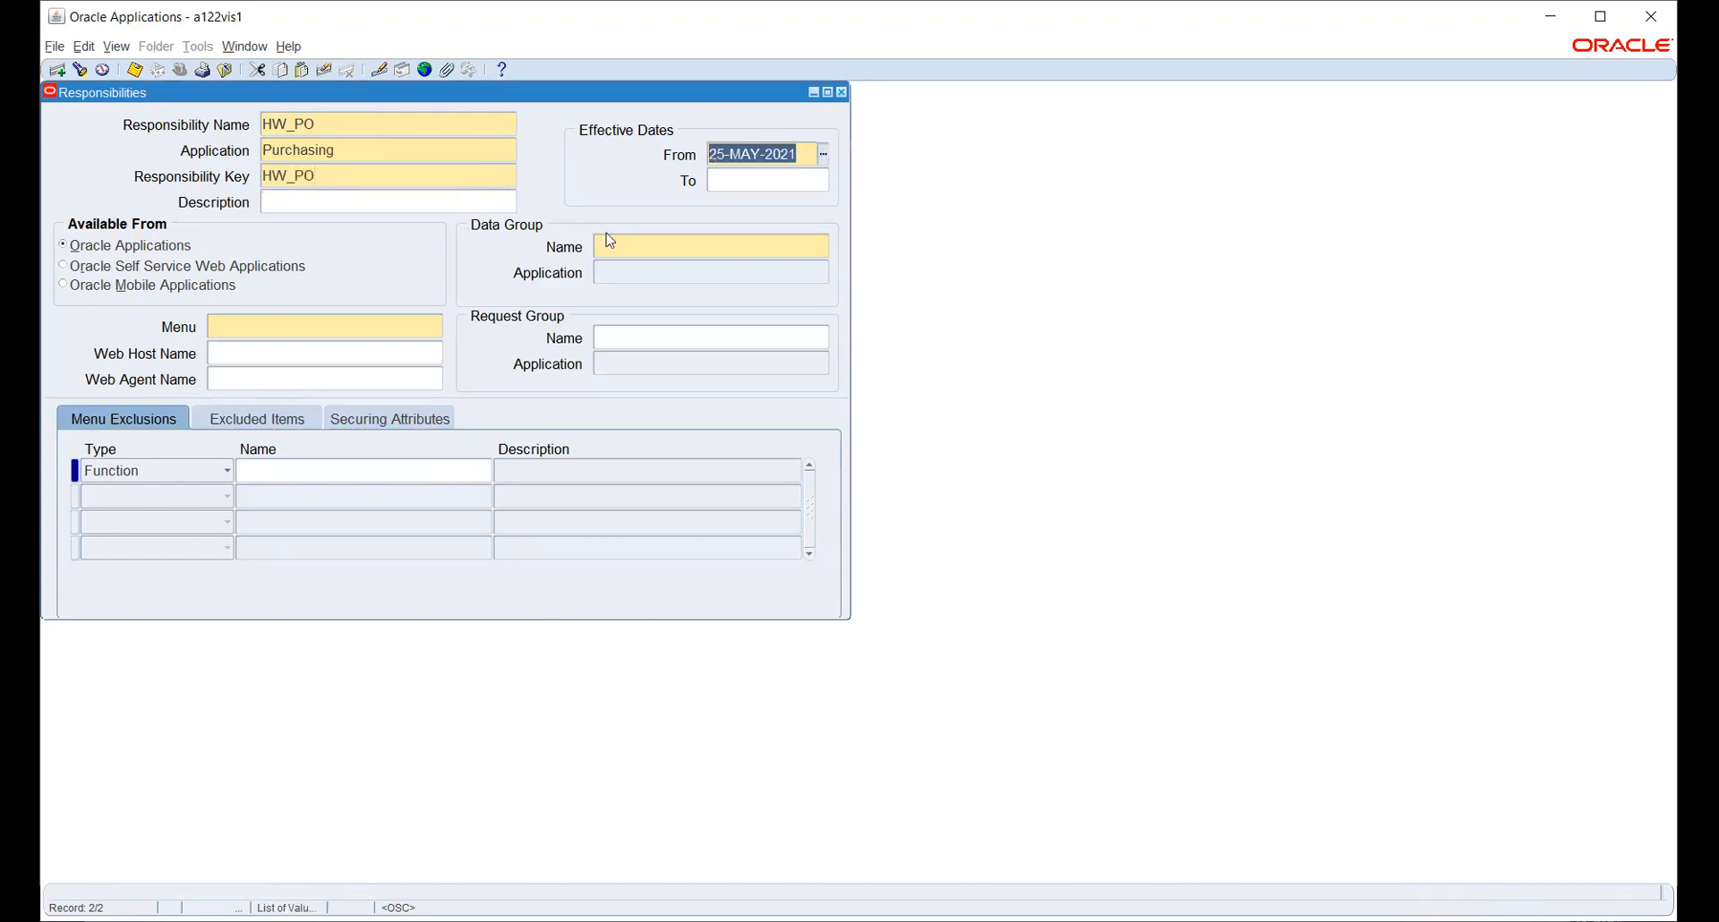
- Set data group Standard/Payables, menu Purchasing SuperUser GUI, request group All CLM Reports, and save
{"action": "left_click", "coordinate": [629, 249]}
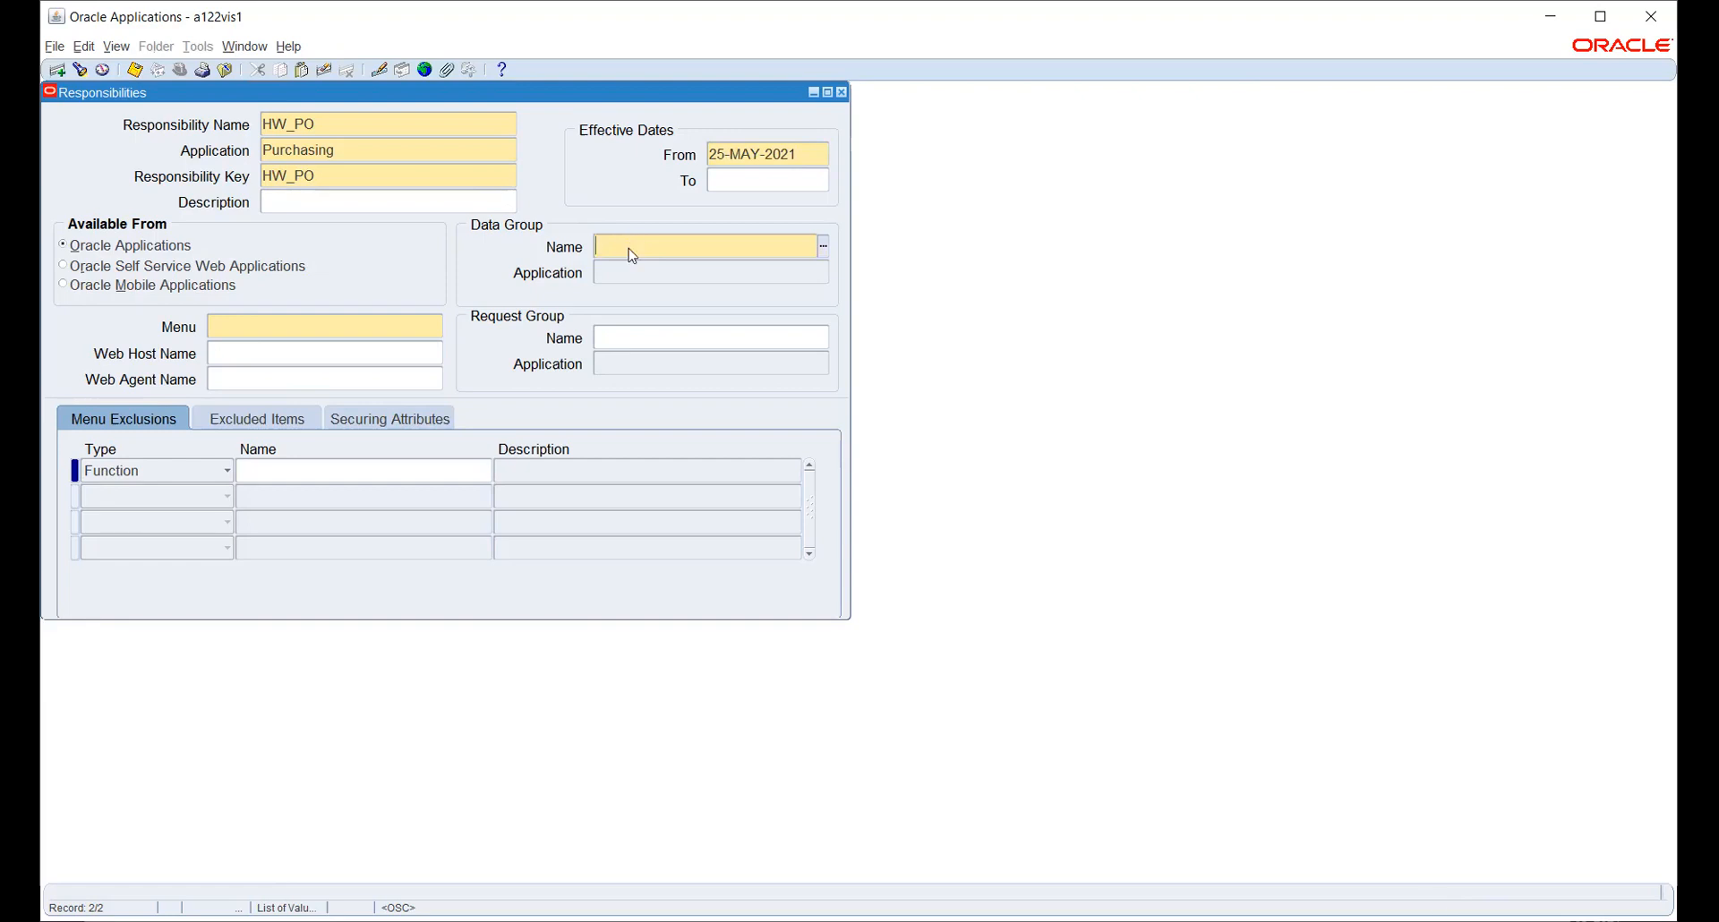
{"action": "type", "text": "Standard"}
{"action": "key", "text": "Tab"}
{"action": "type", "text": "Payab"}
{"action": "key", "text": "Tab"}
{"action": "type", "text": "Purchasing SuperUser GUI"}
{"action": "key", "text": "Tab"}
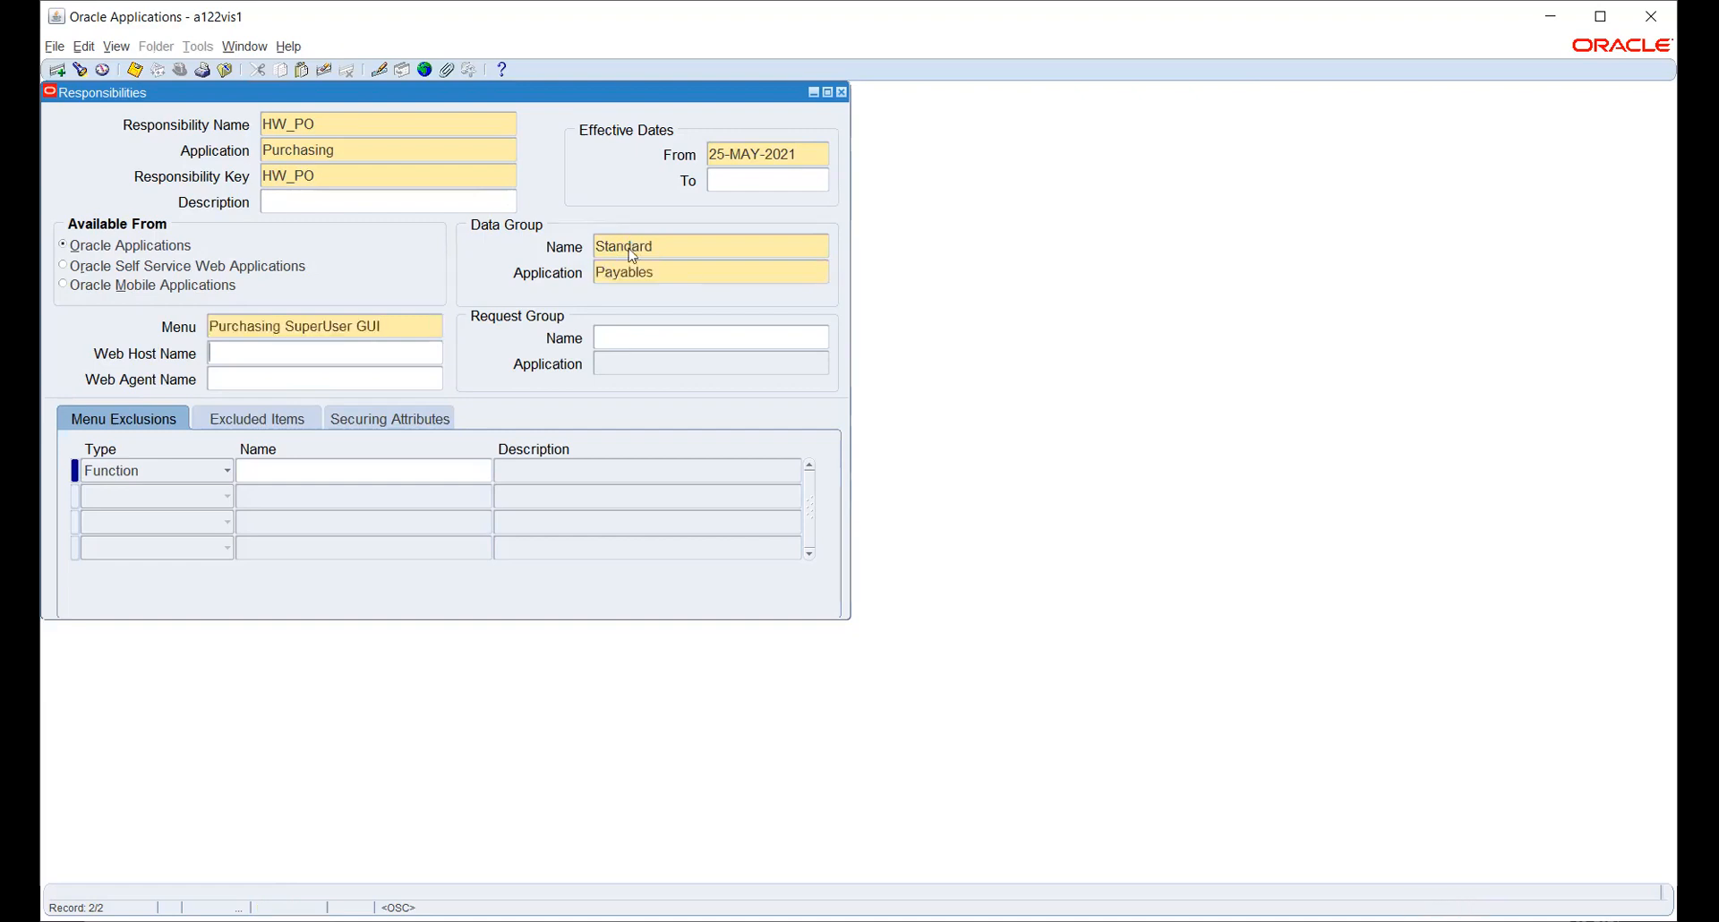
{"action": "left_click", "coordinate": [690, 339]}
{"action": "type", "text": "ALL"}
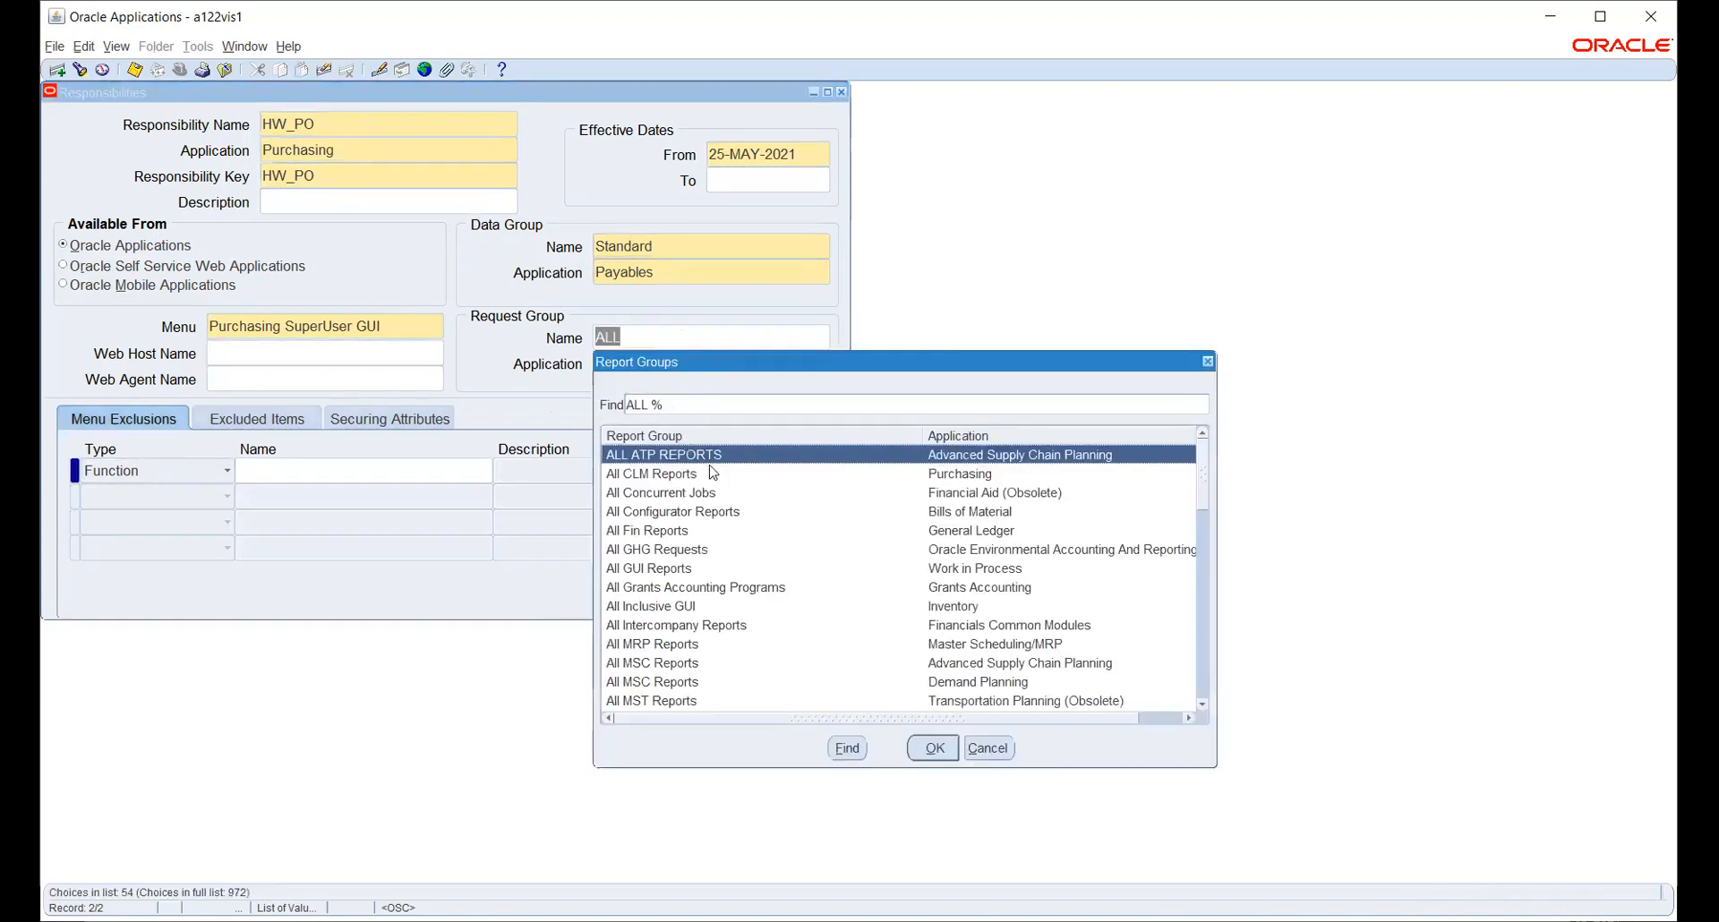
{"action": "left_click", "coordinate": [939, 475]}
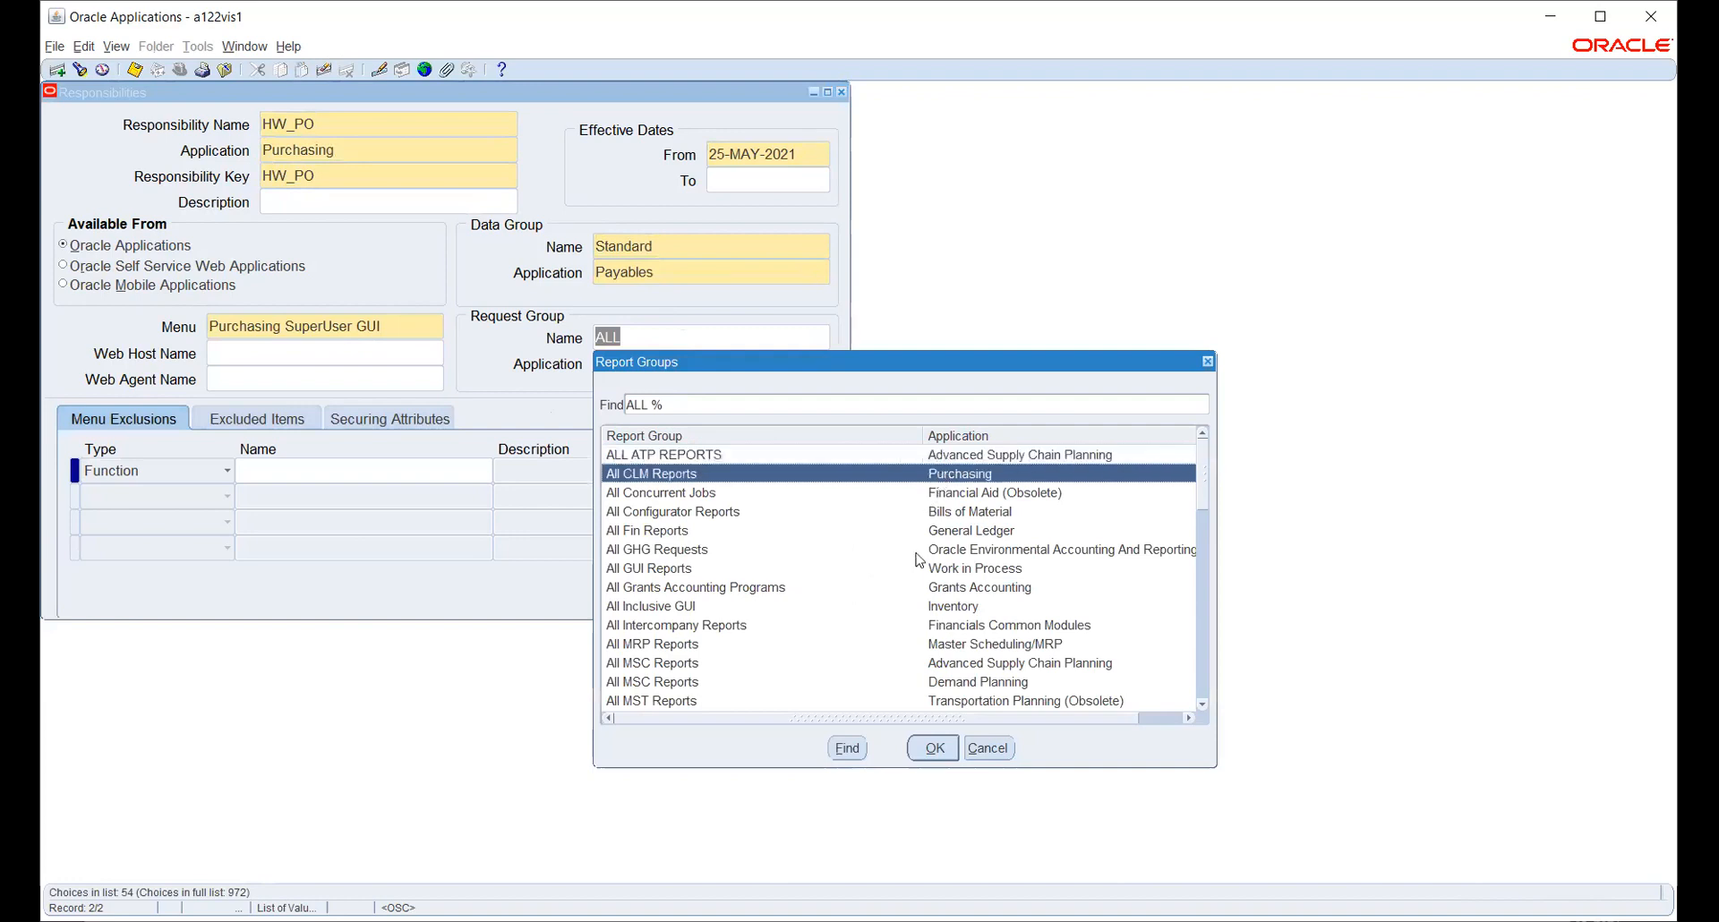
{"action": "left_click", "coordinate": [935, 749]}
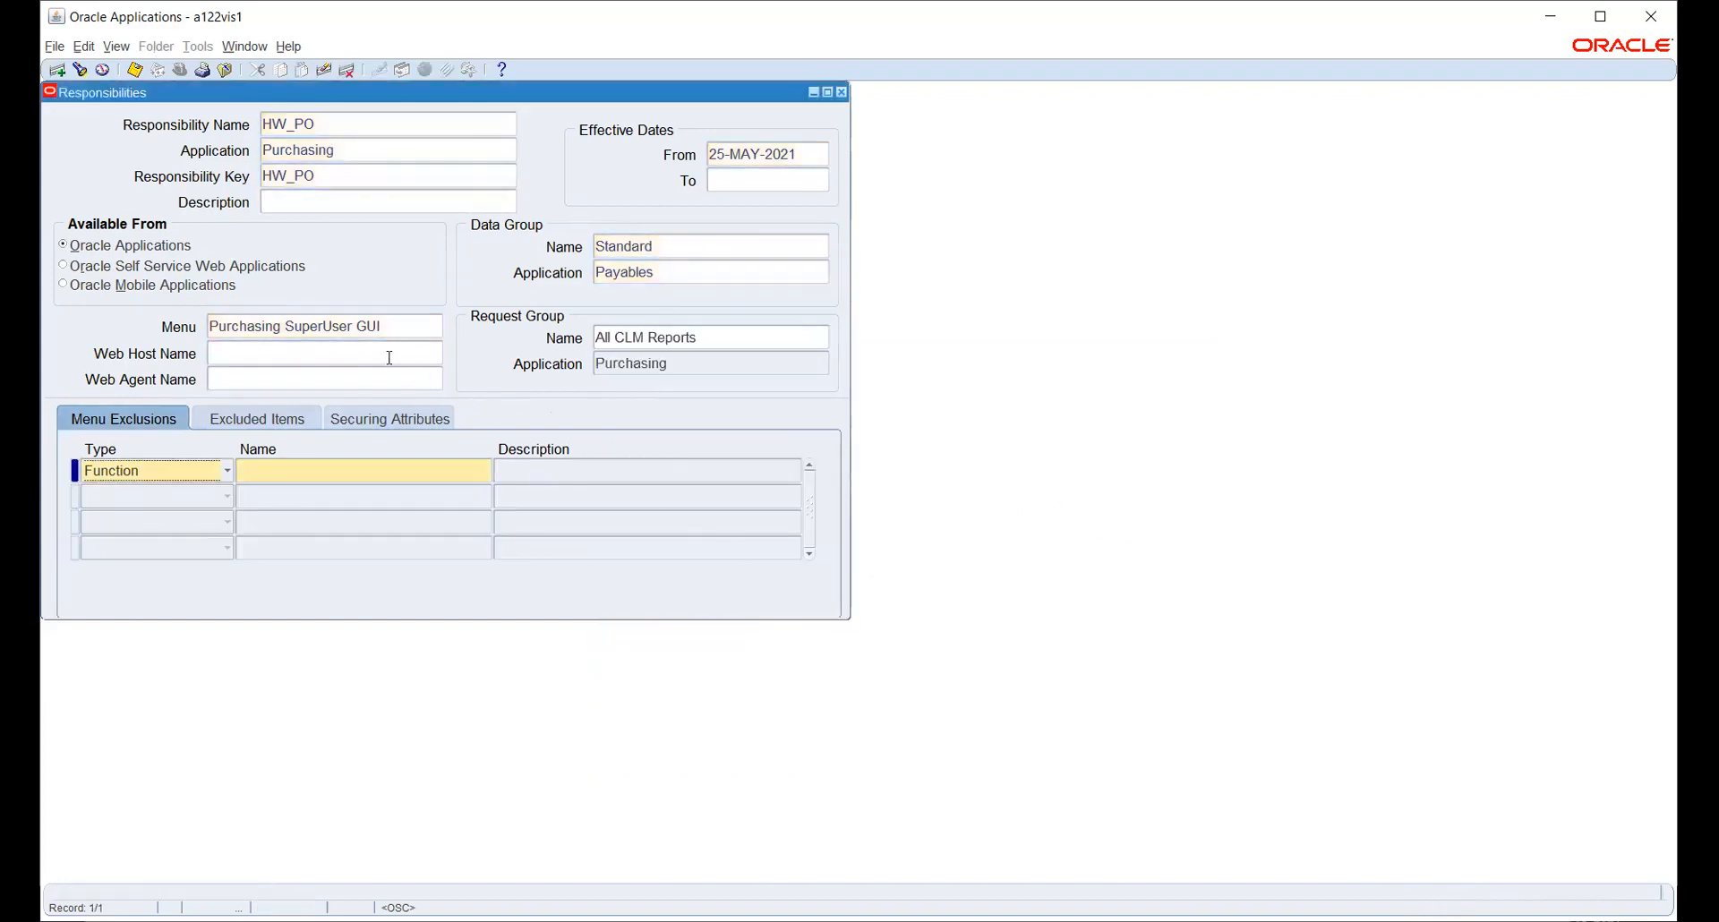
{"action": "key", "text": "ctrl+s"}
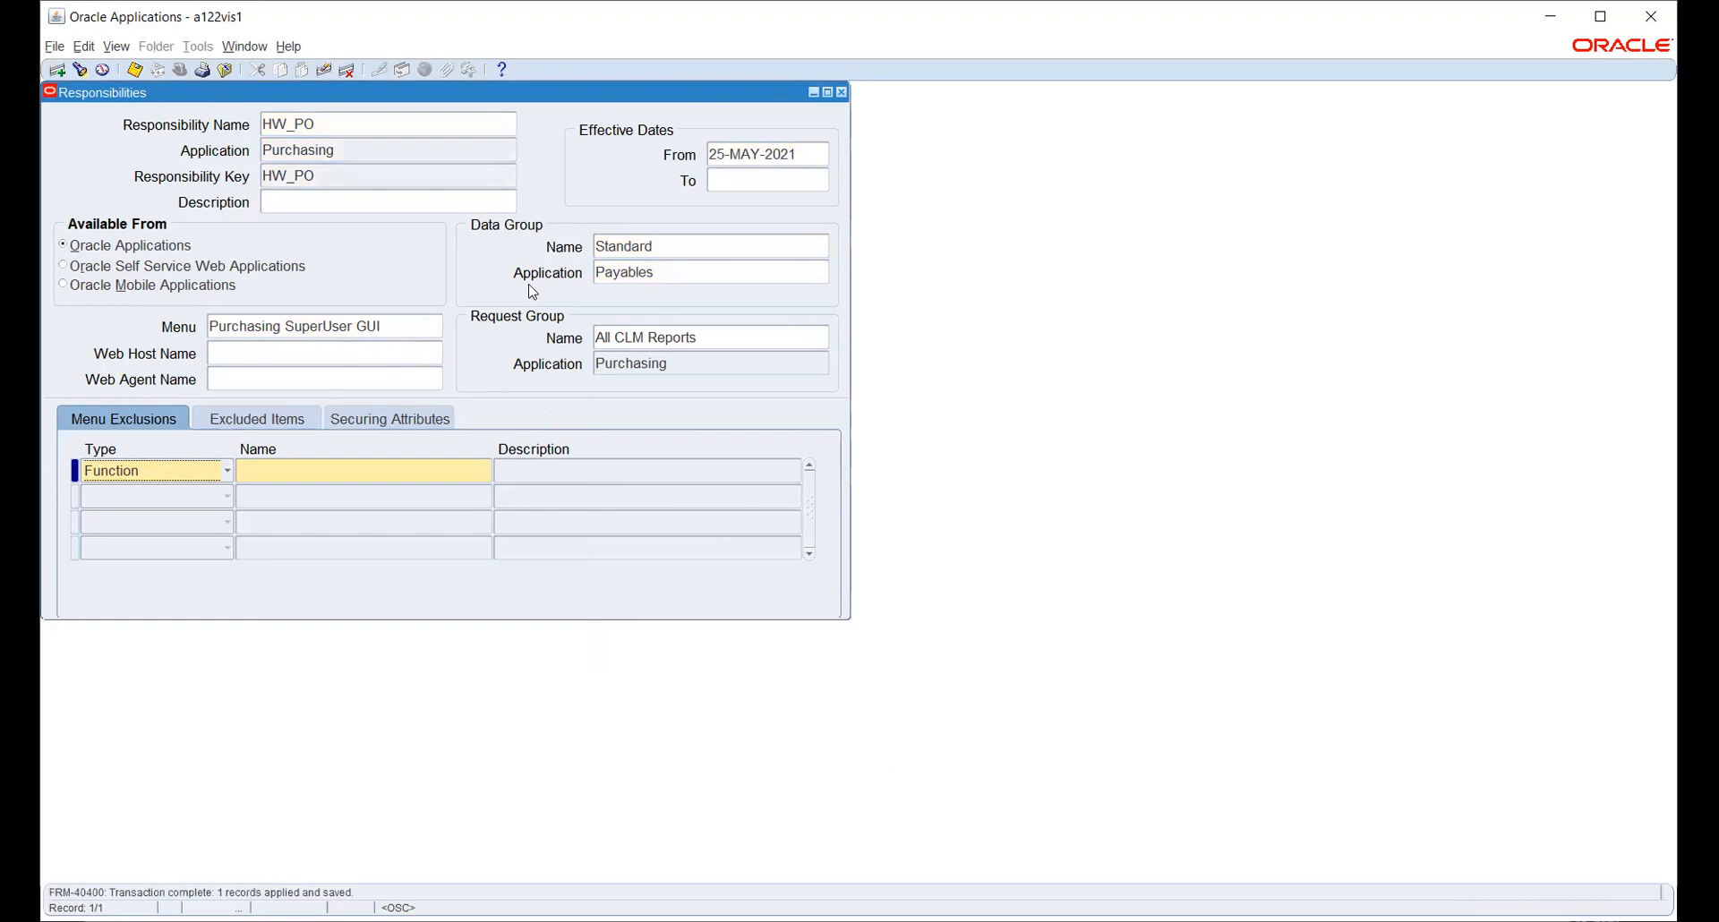
- Close the Responsibilities form, open the Users form, and query the existing user account
{"action": "left_click", "coordinate": [843, 92]}
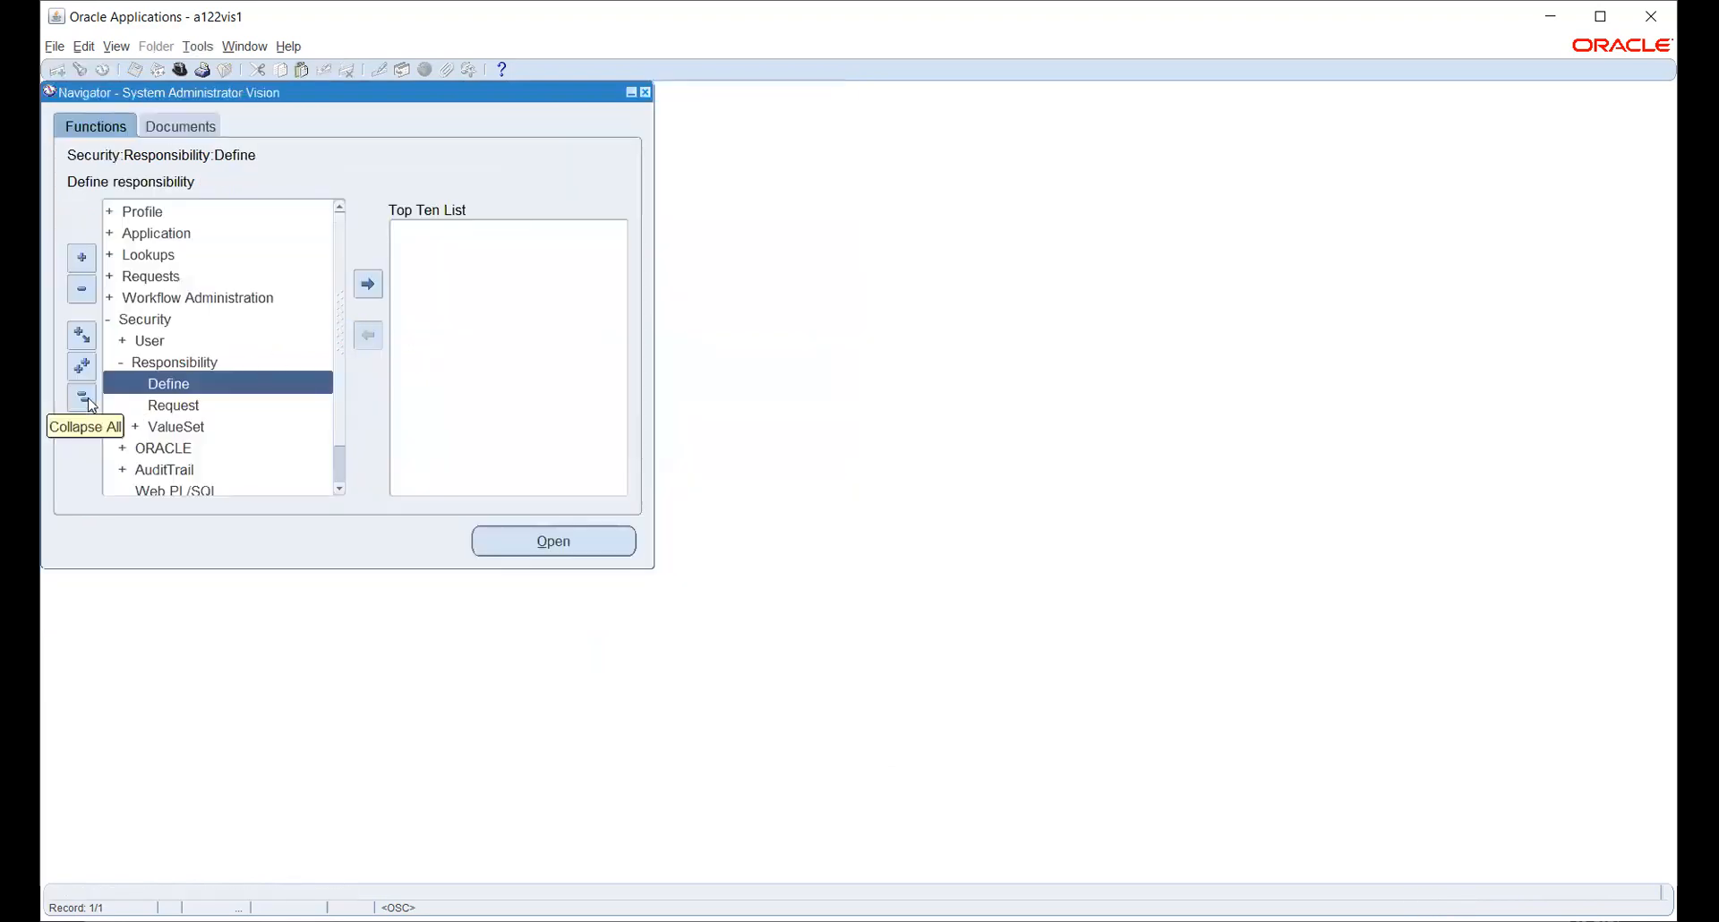
{"action": "left_click", "coordinate": [145, 341]}
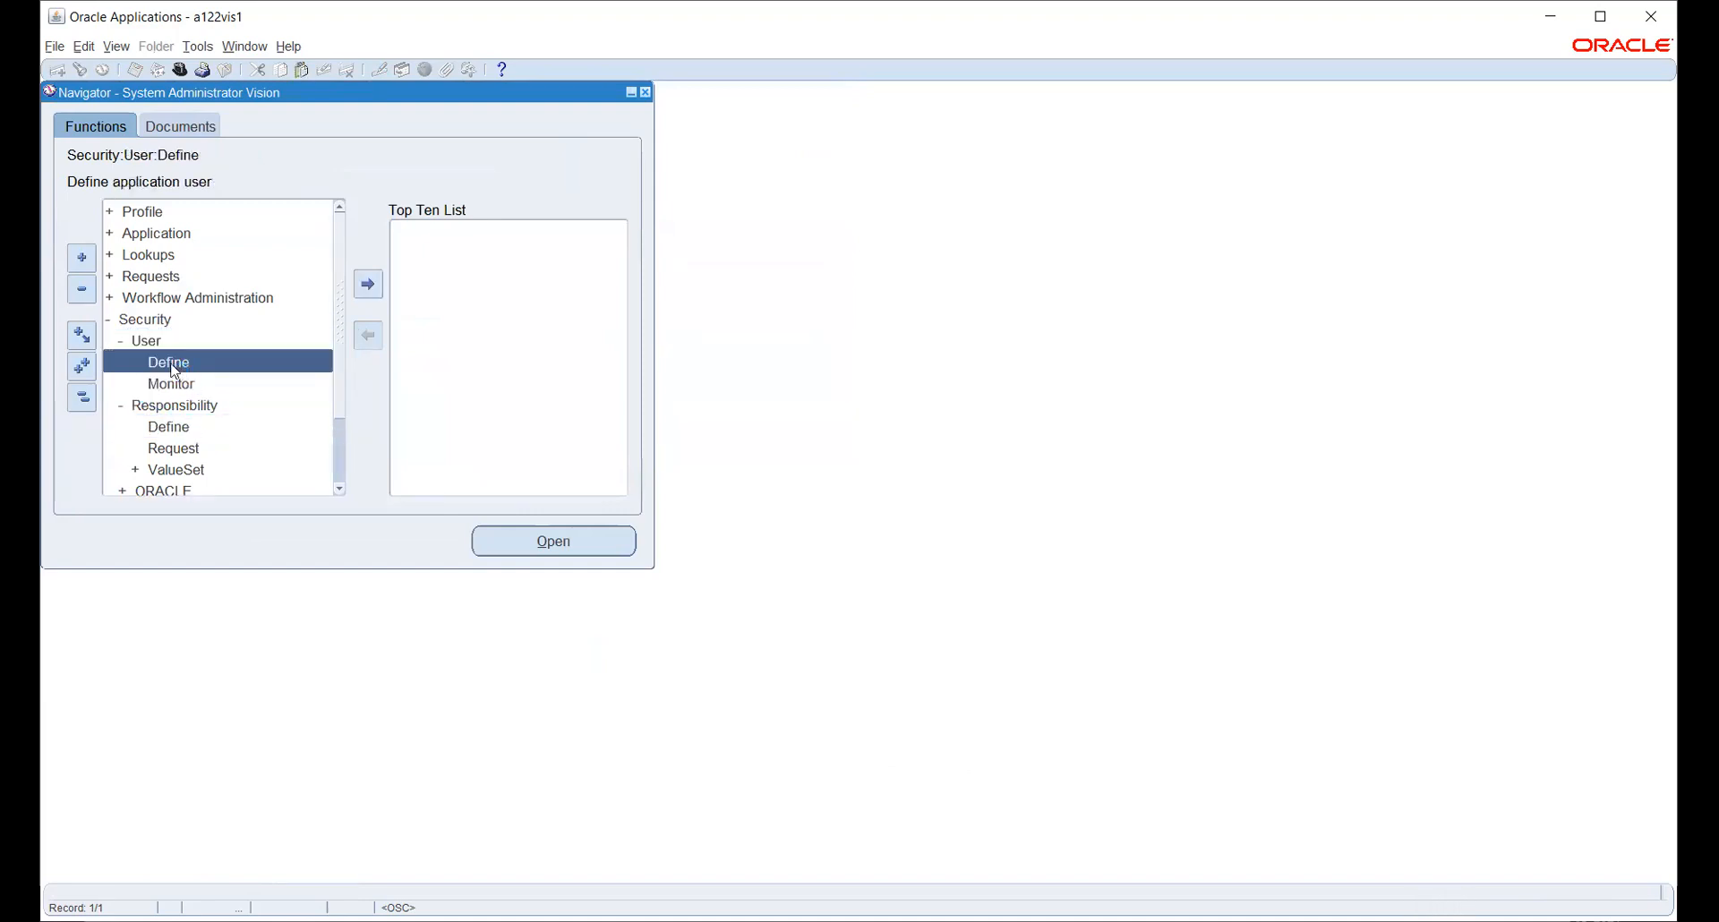
{"action": "double_click", "coordinate": [169, 363]}
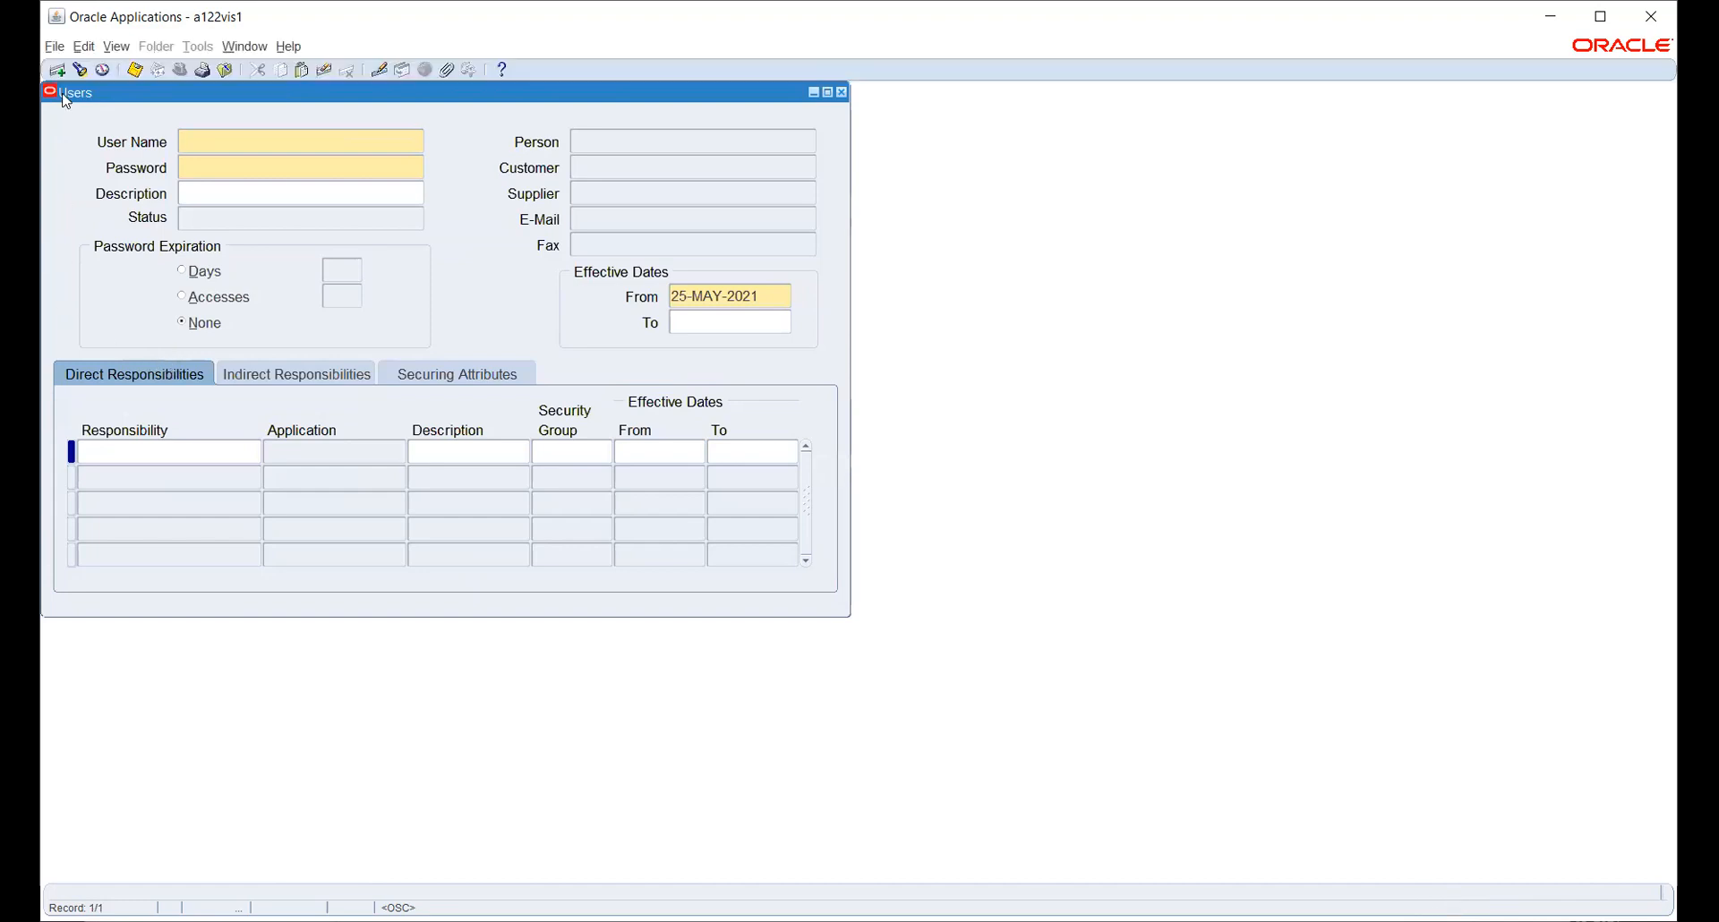
{"action": "left_click", "coordinate": [79, 70]}
{"action": "type", "text": "A"}
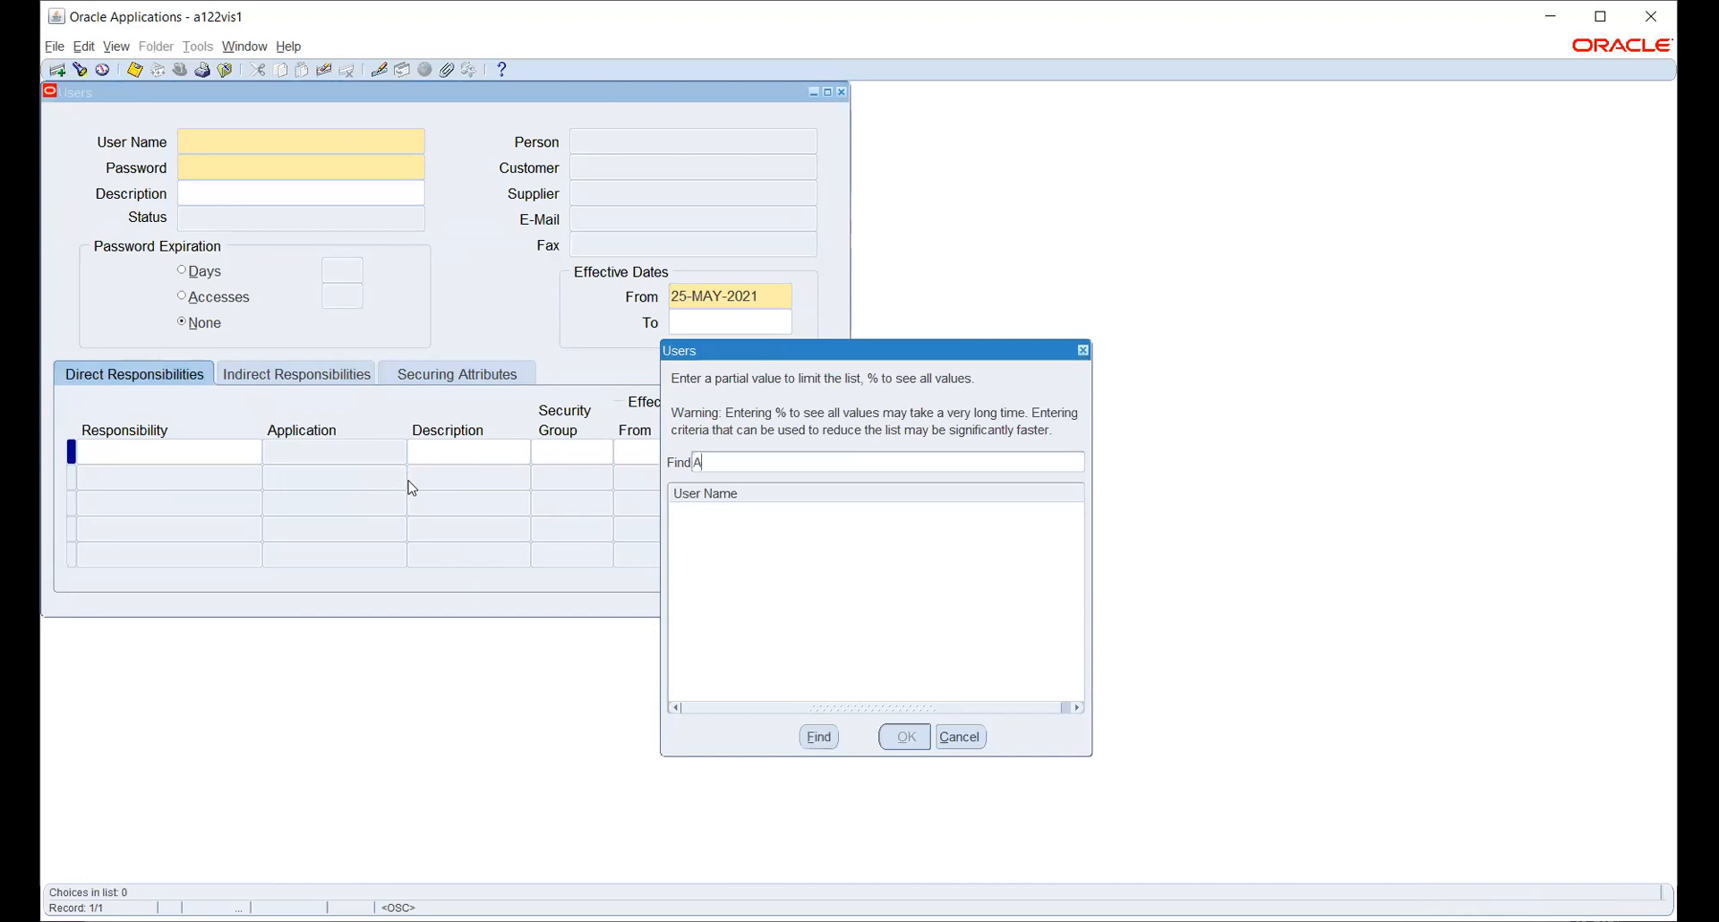
{"action": "type", "text": "RUN.D1123%"}
{"action": "key", "text": "Return"}
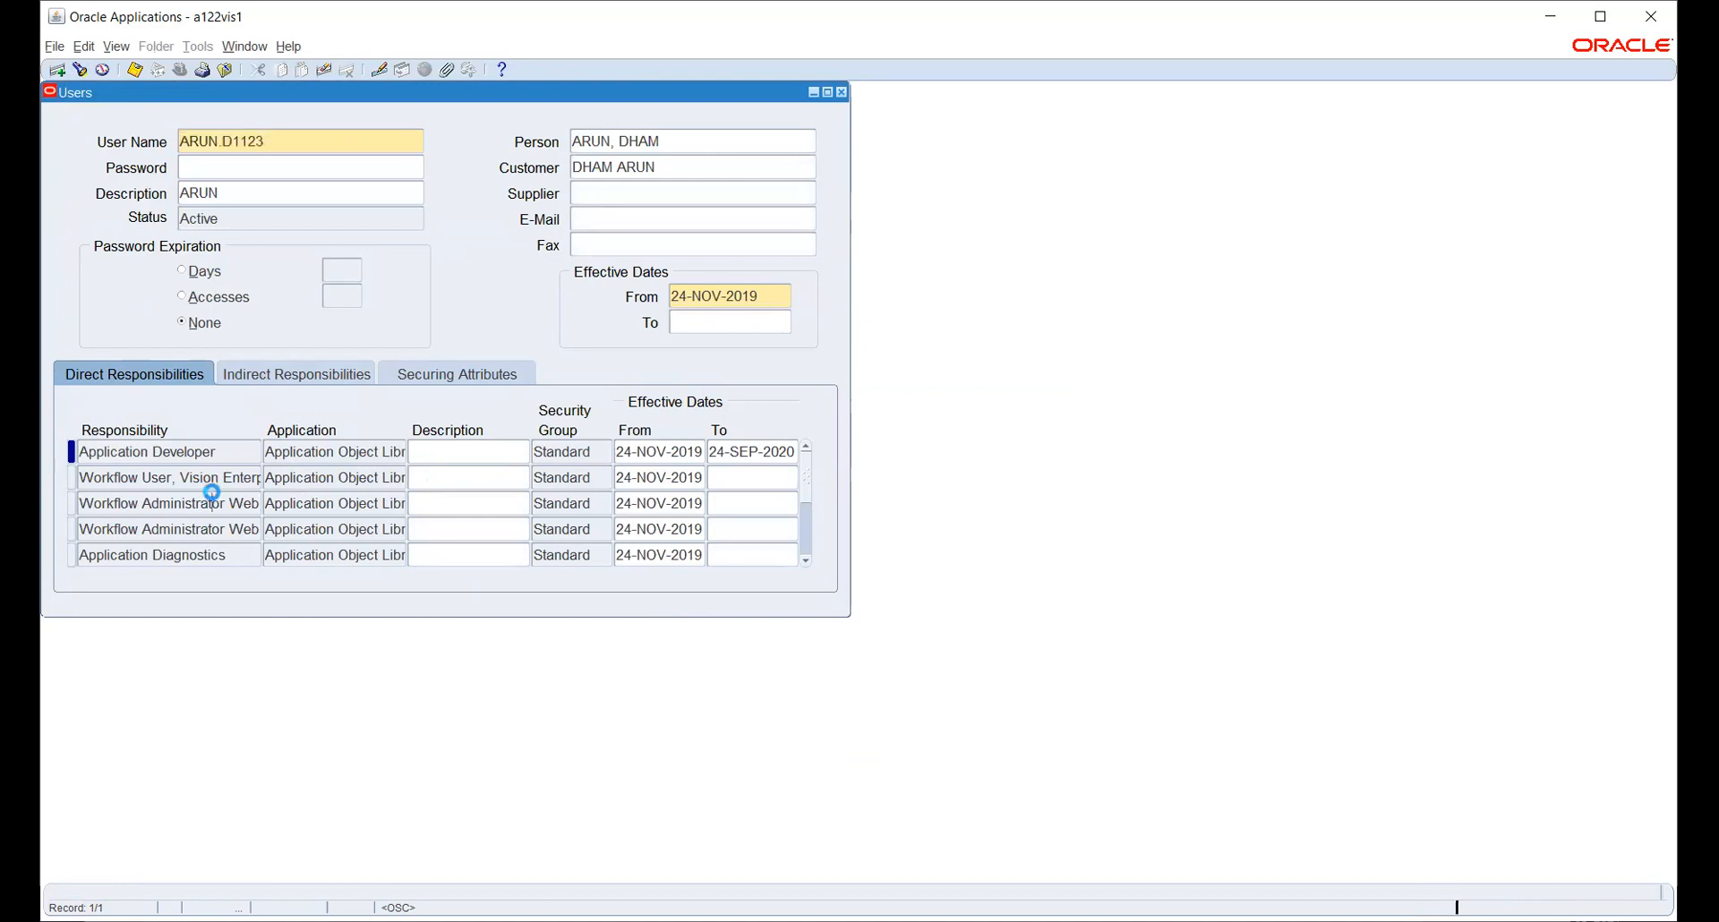
- Add a new HW_PO Purchasing responsibility row to the user and save
{"action": "left_click", "coordinate": [215, 494]}
{"action": "key", "text": "ctrl+Down"}
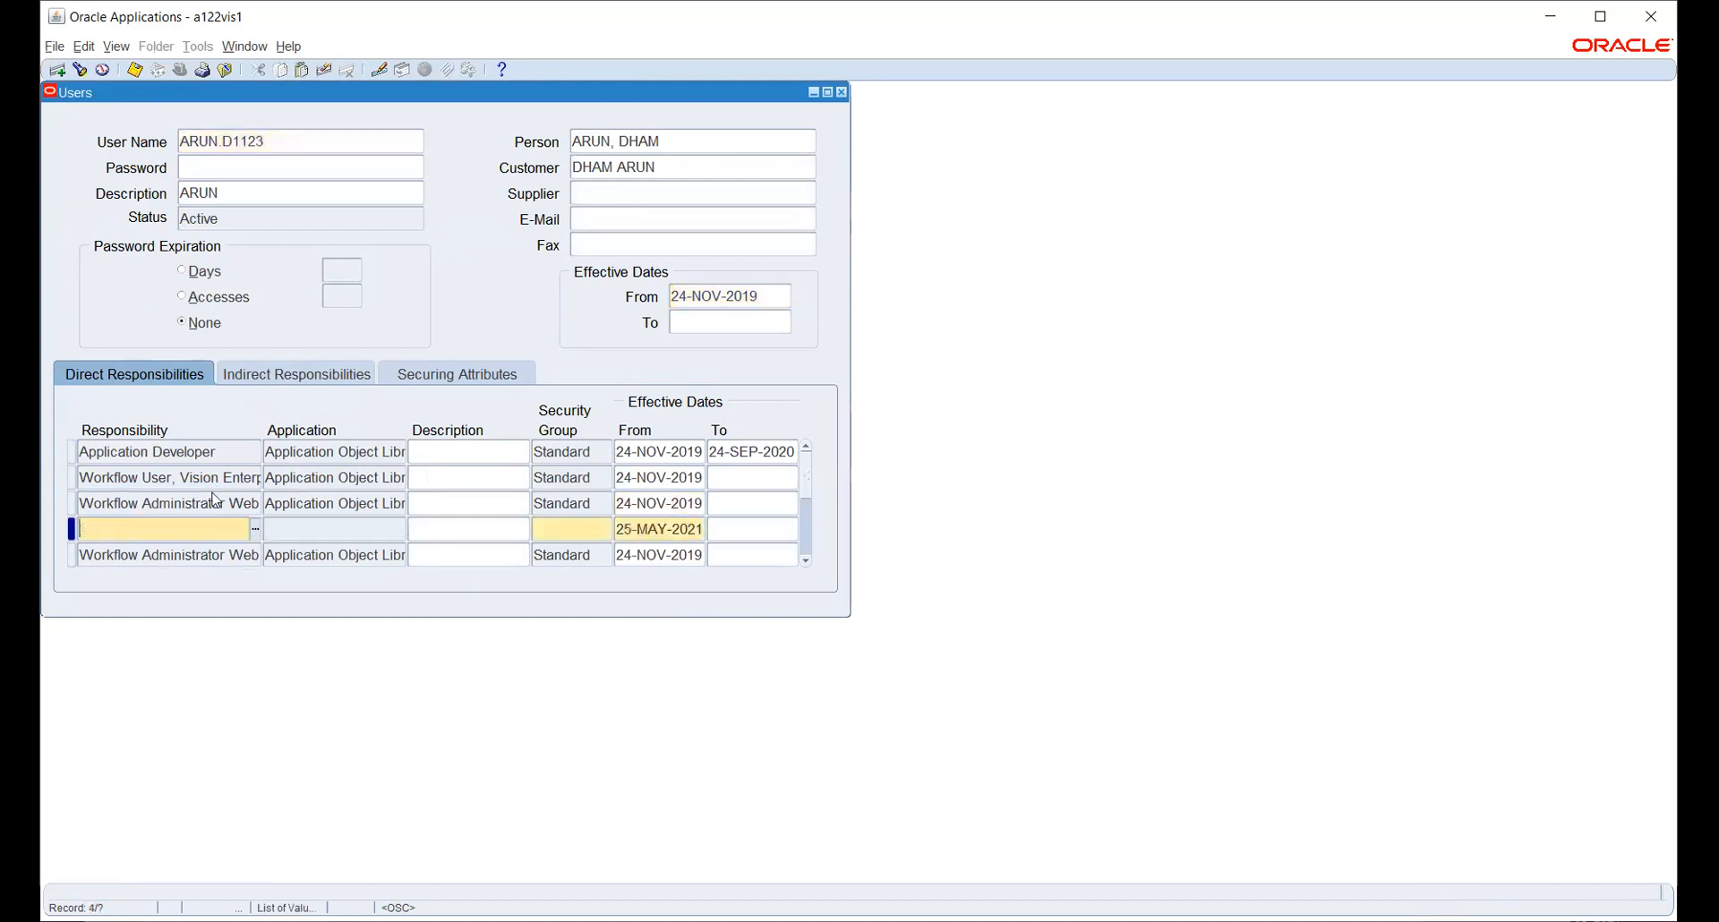
{"action": "type", "text": "HW"}
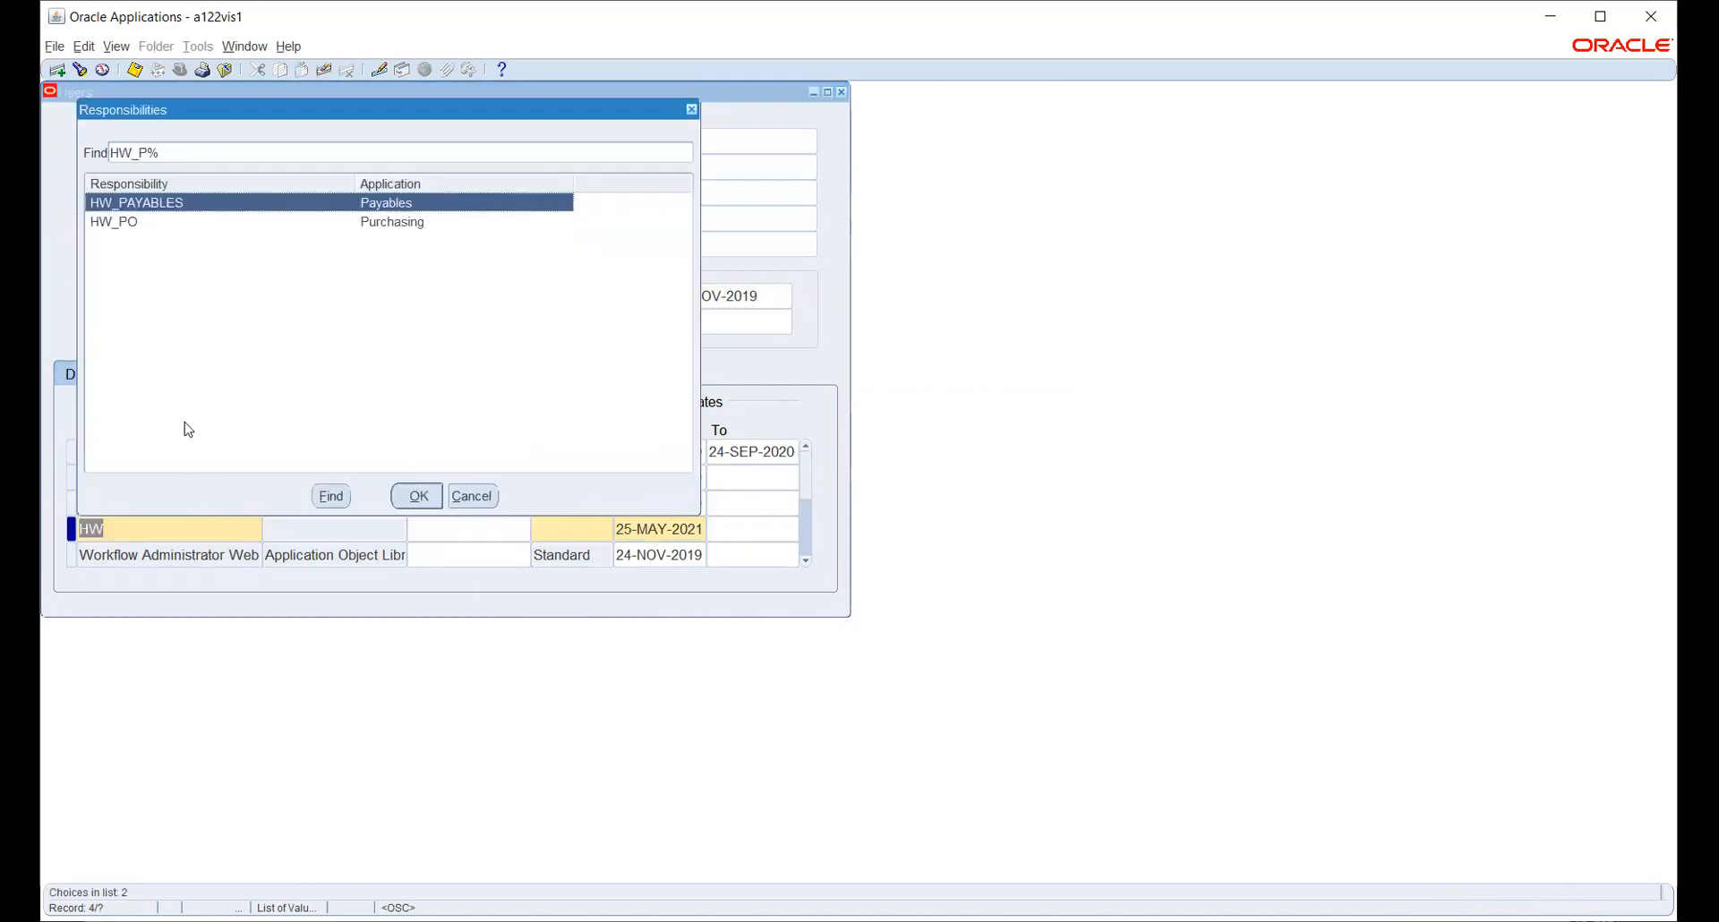
{"action": "left_click", "coordinate": [130, 223]}
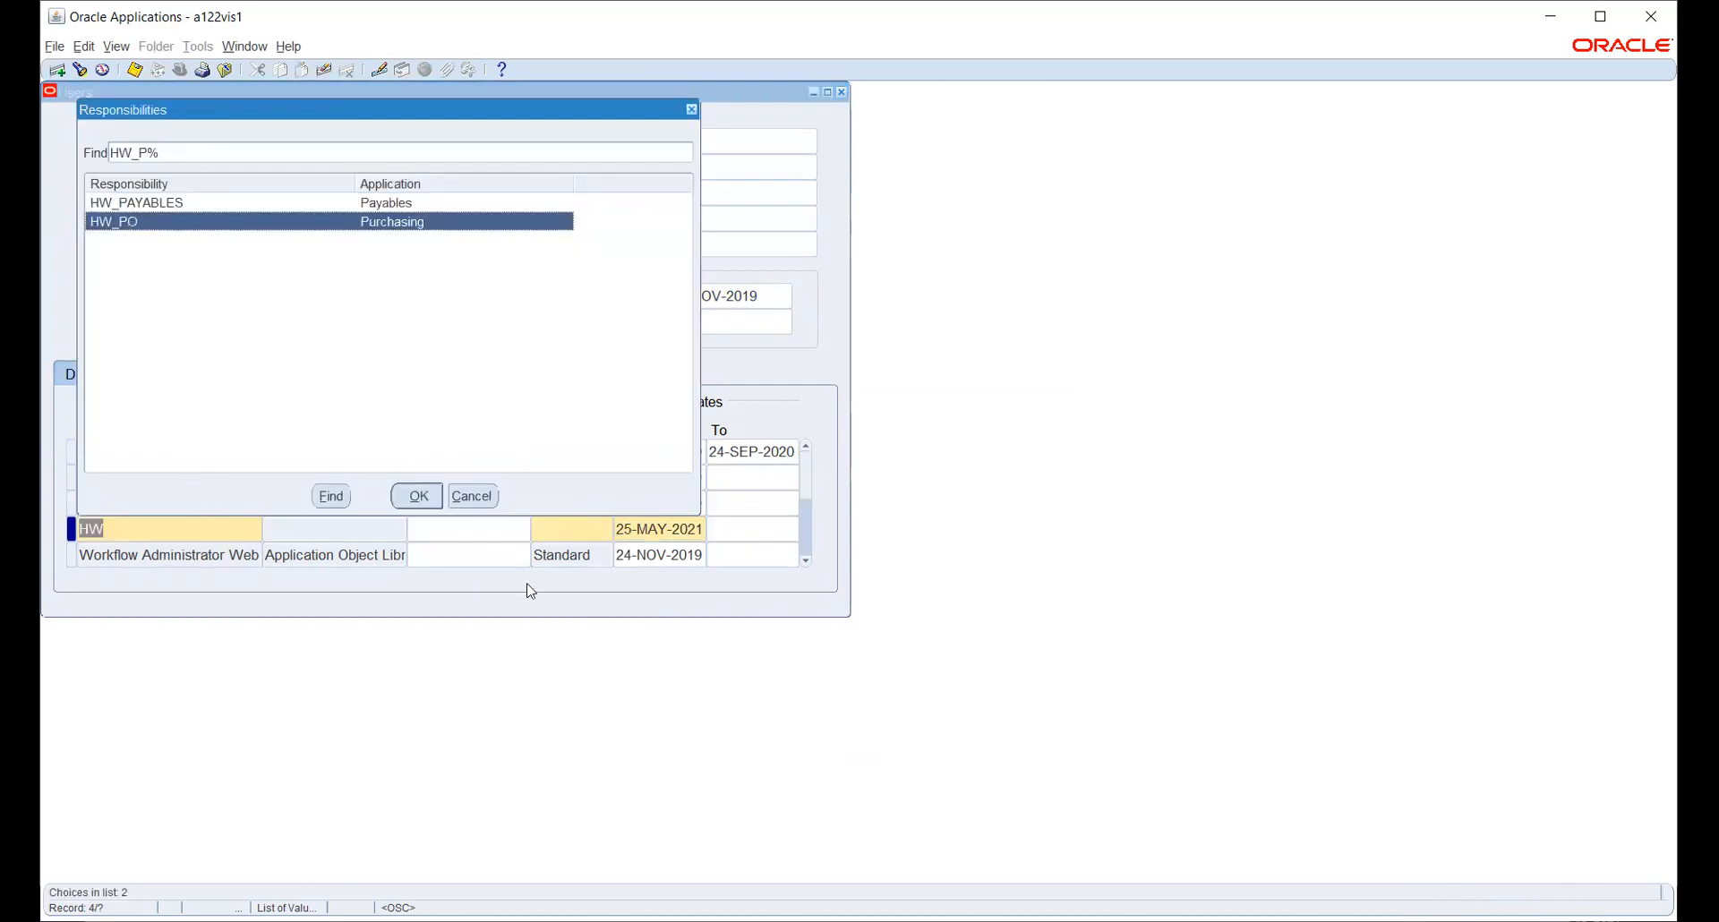
{"action": "left_click", "coordinate": [436, 495]}
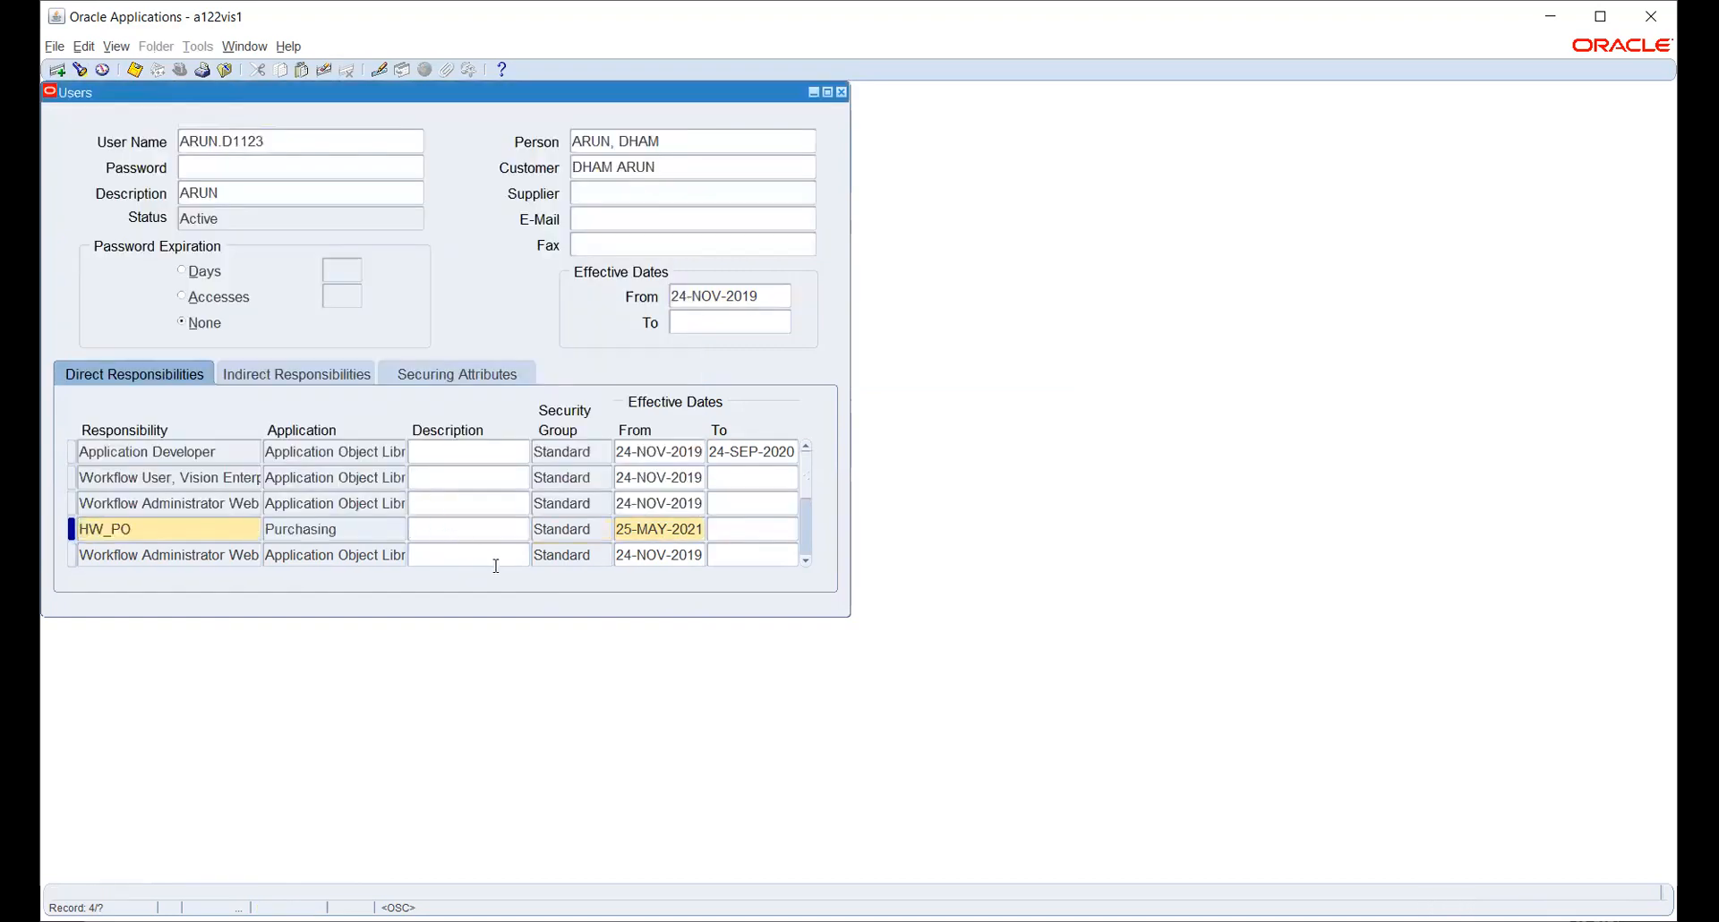
{"action": "key", "text": "ctrl+s"}
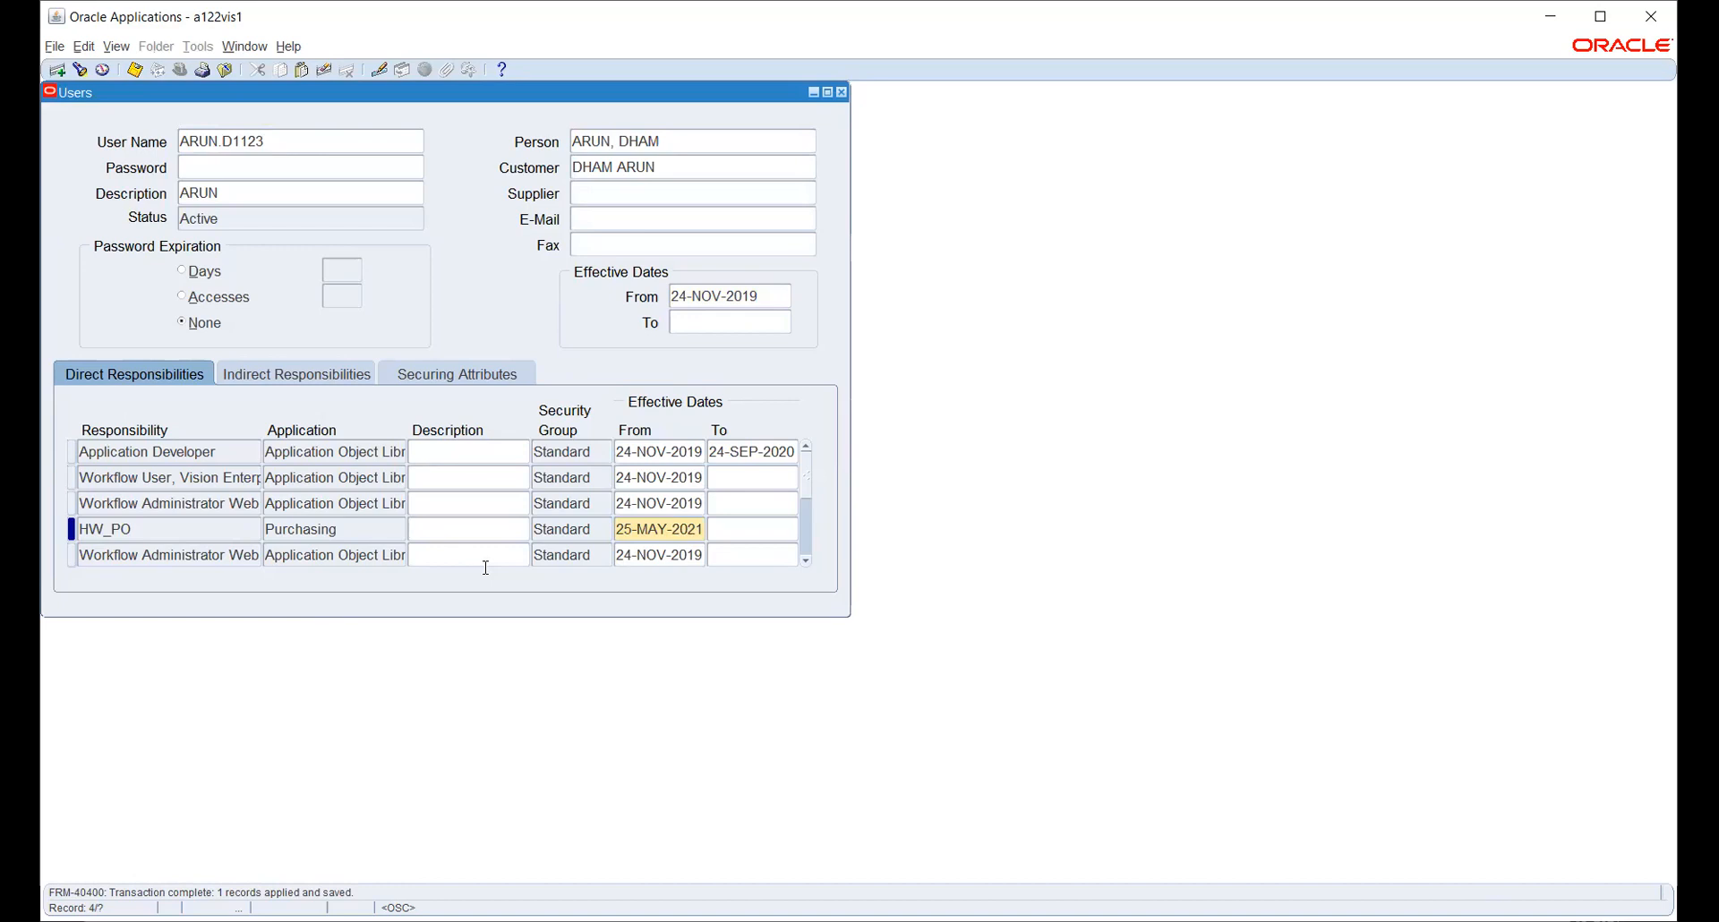
- Close the Users form and switch to the HW_PO responsibility
{"action": "left_click", "coordinate": [842, 92]}
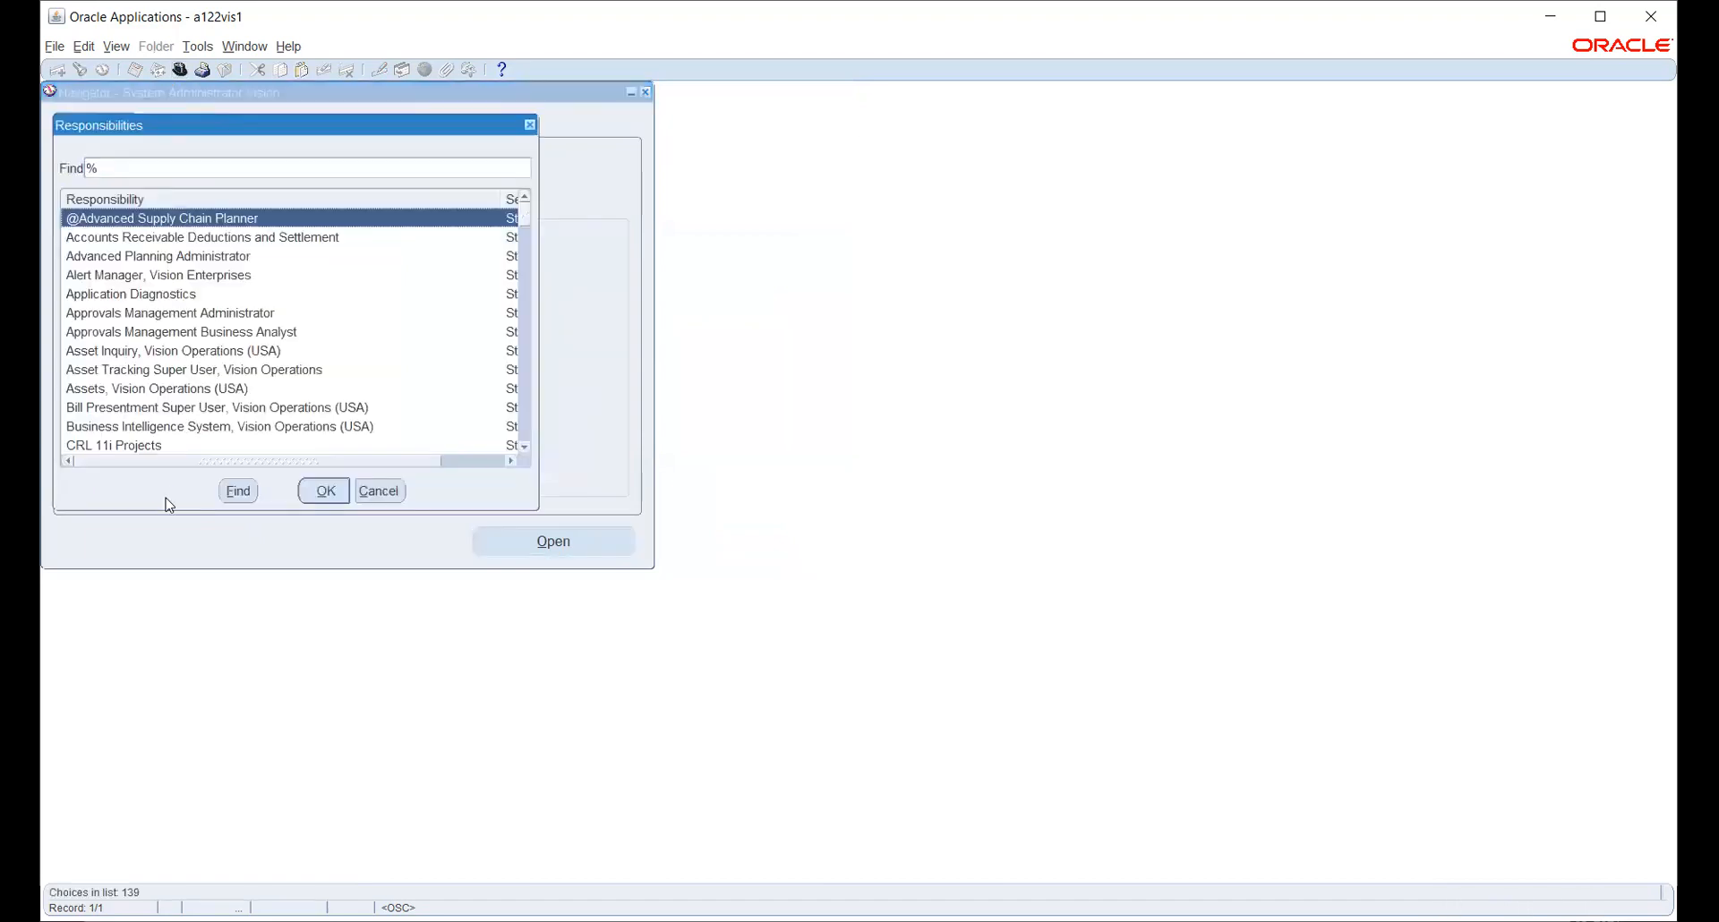
{"action": "type", "text": "h"}
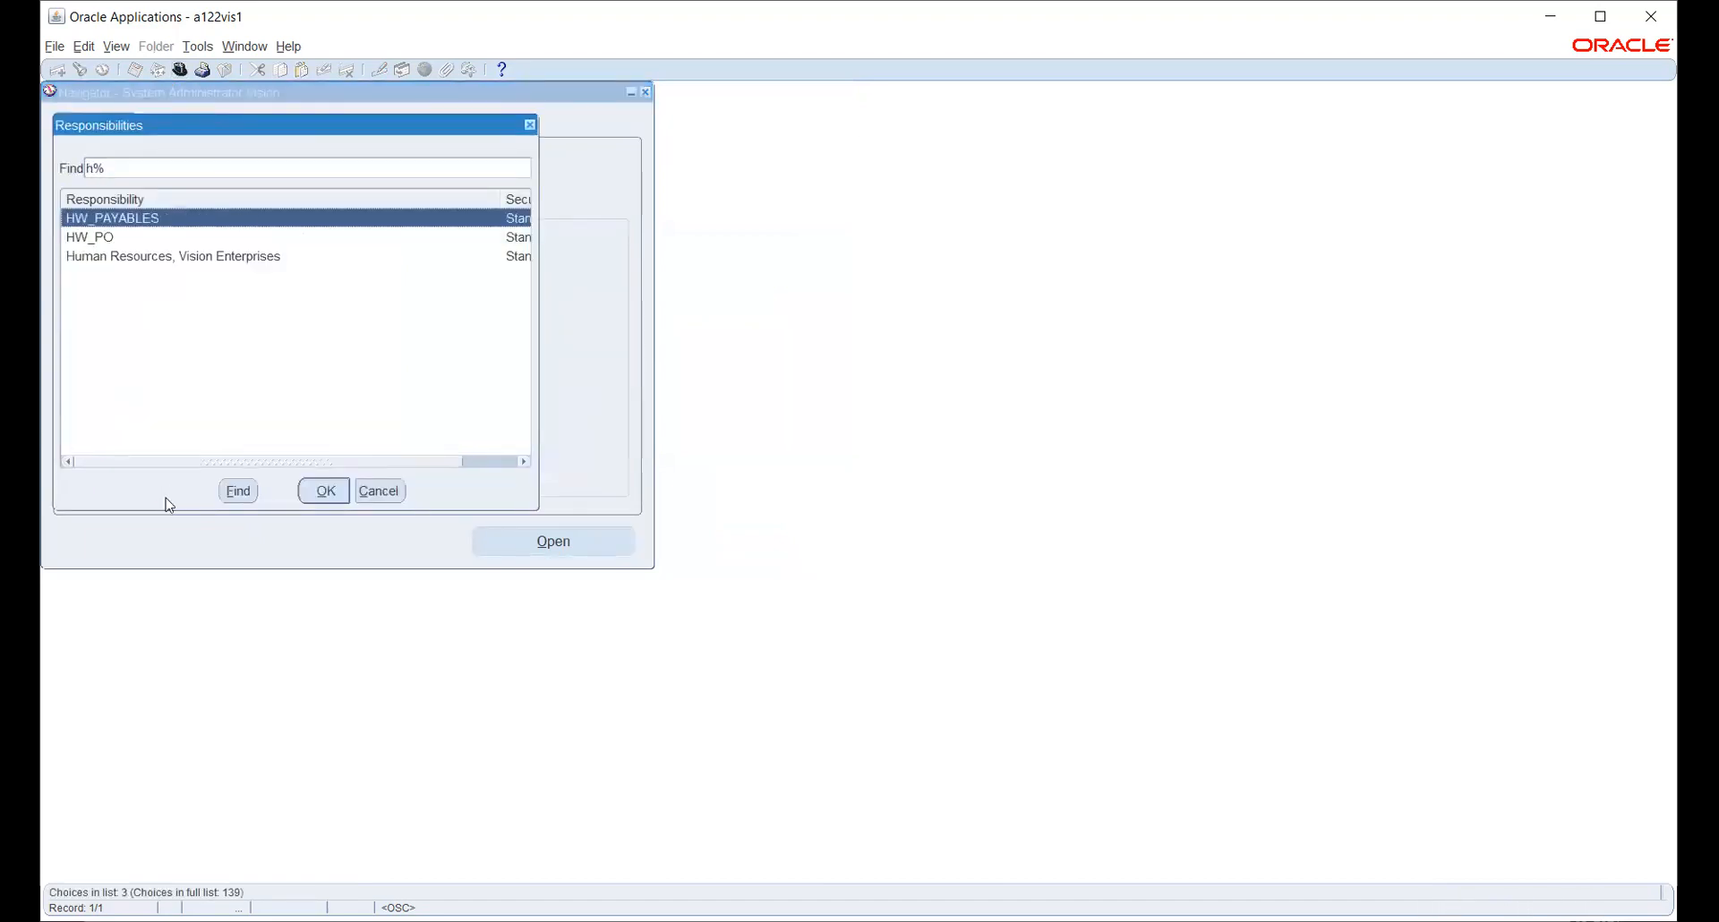
{"action": "left_click", "coordinate": [107, 239]}
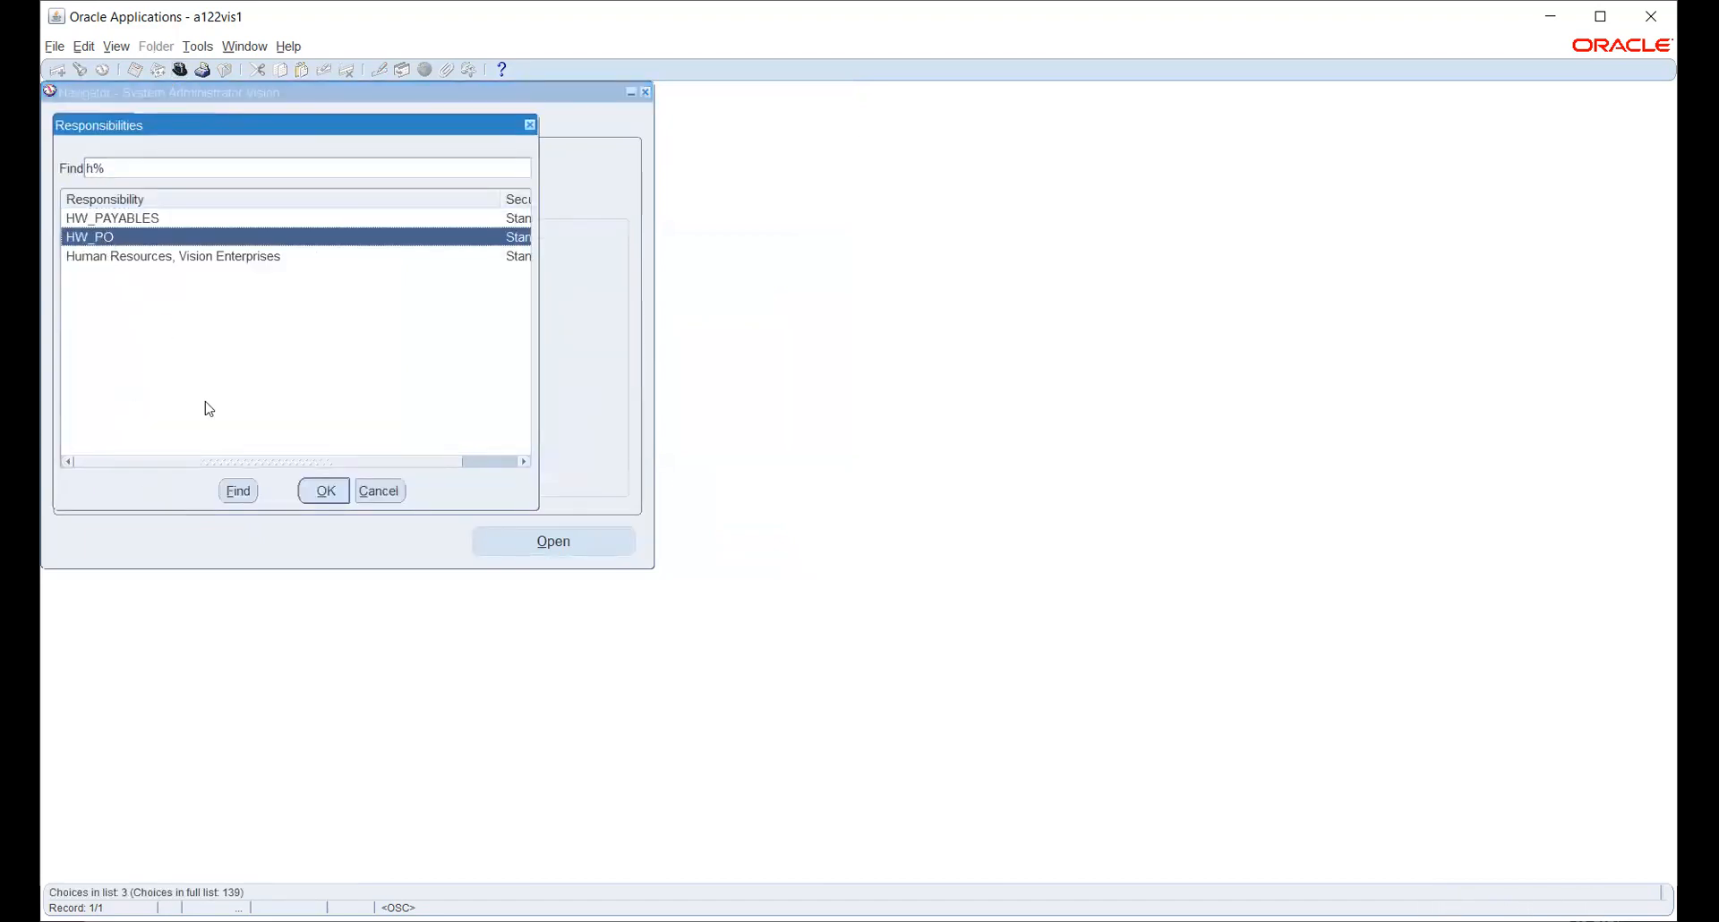
{"action": "left_click", "coordinate": [324, 490]}
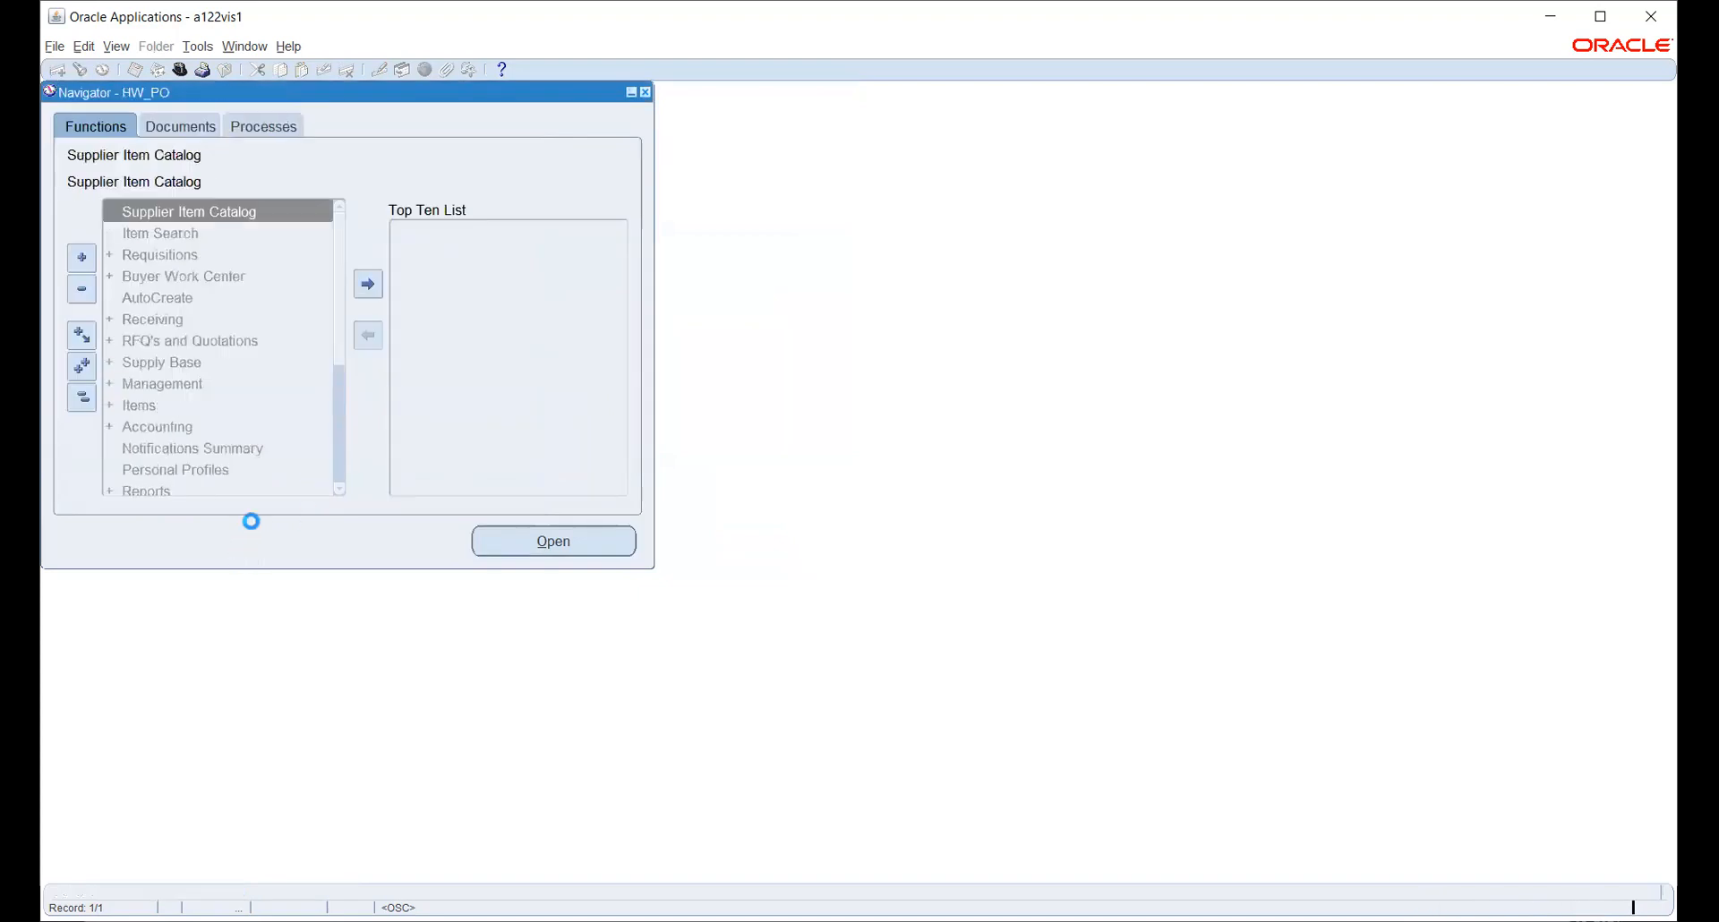
- Expand the Setup and Purchasing setup functions in the HW_PO navigator
{"action": "scroll", "coordinate": [206, 324], "scroll_direction": "down", "scroll_amount": 4}
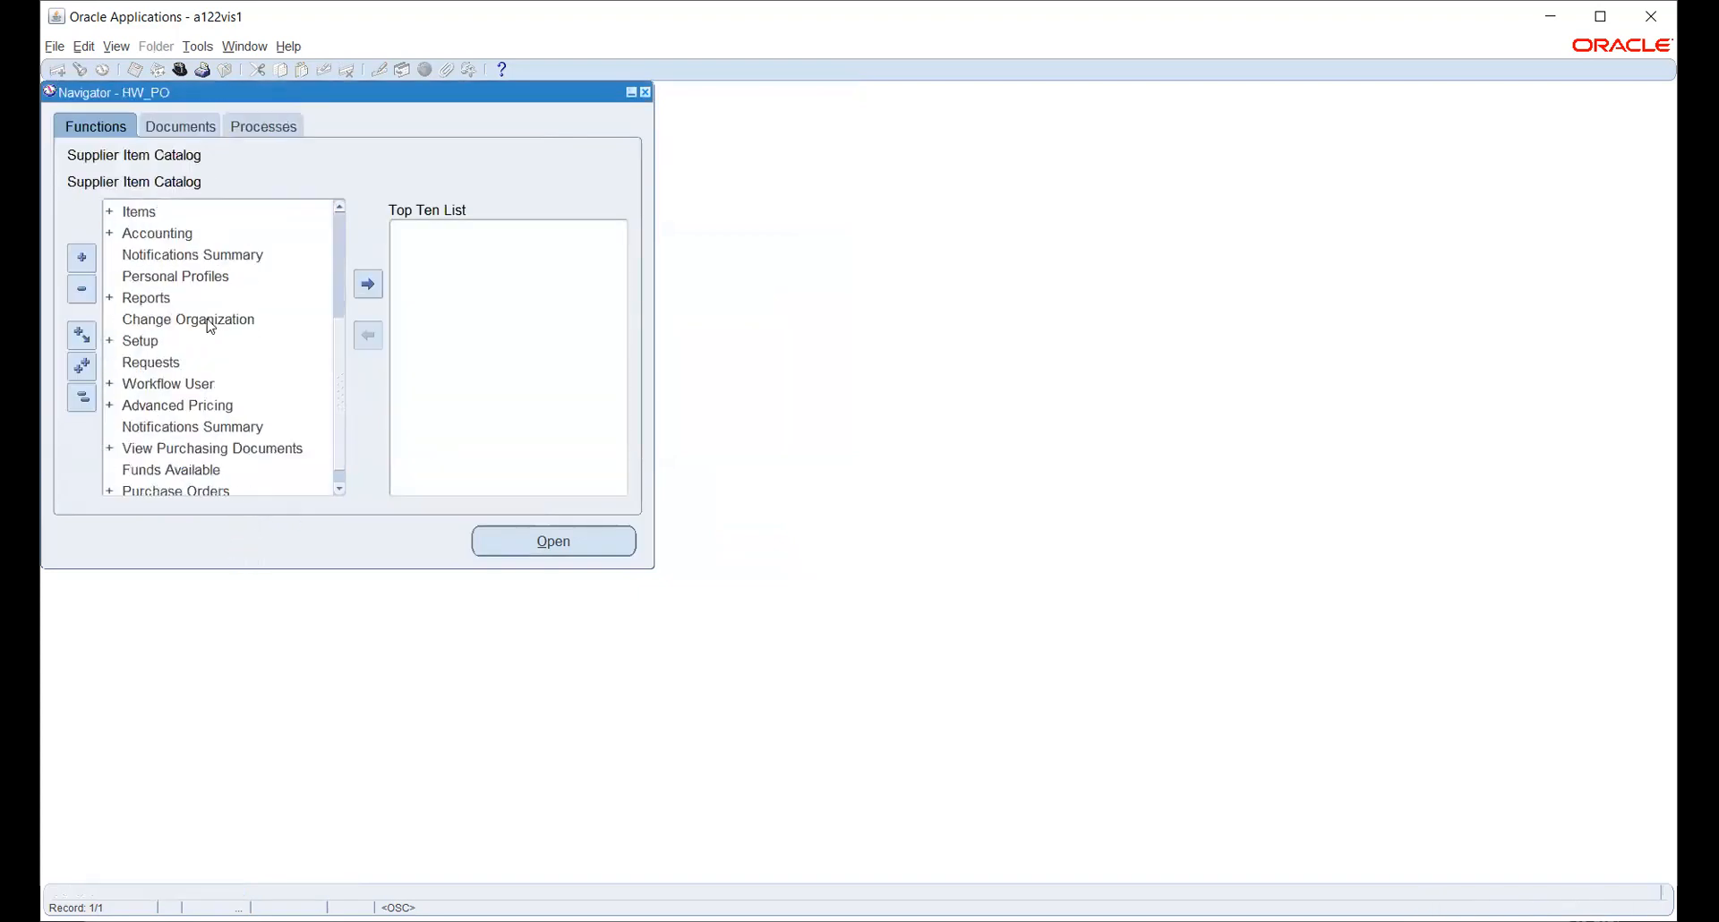
{"action": "double_click", "coordinate": [141, 320]}
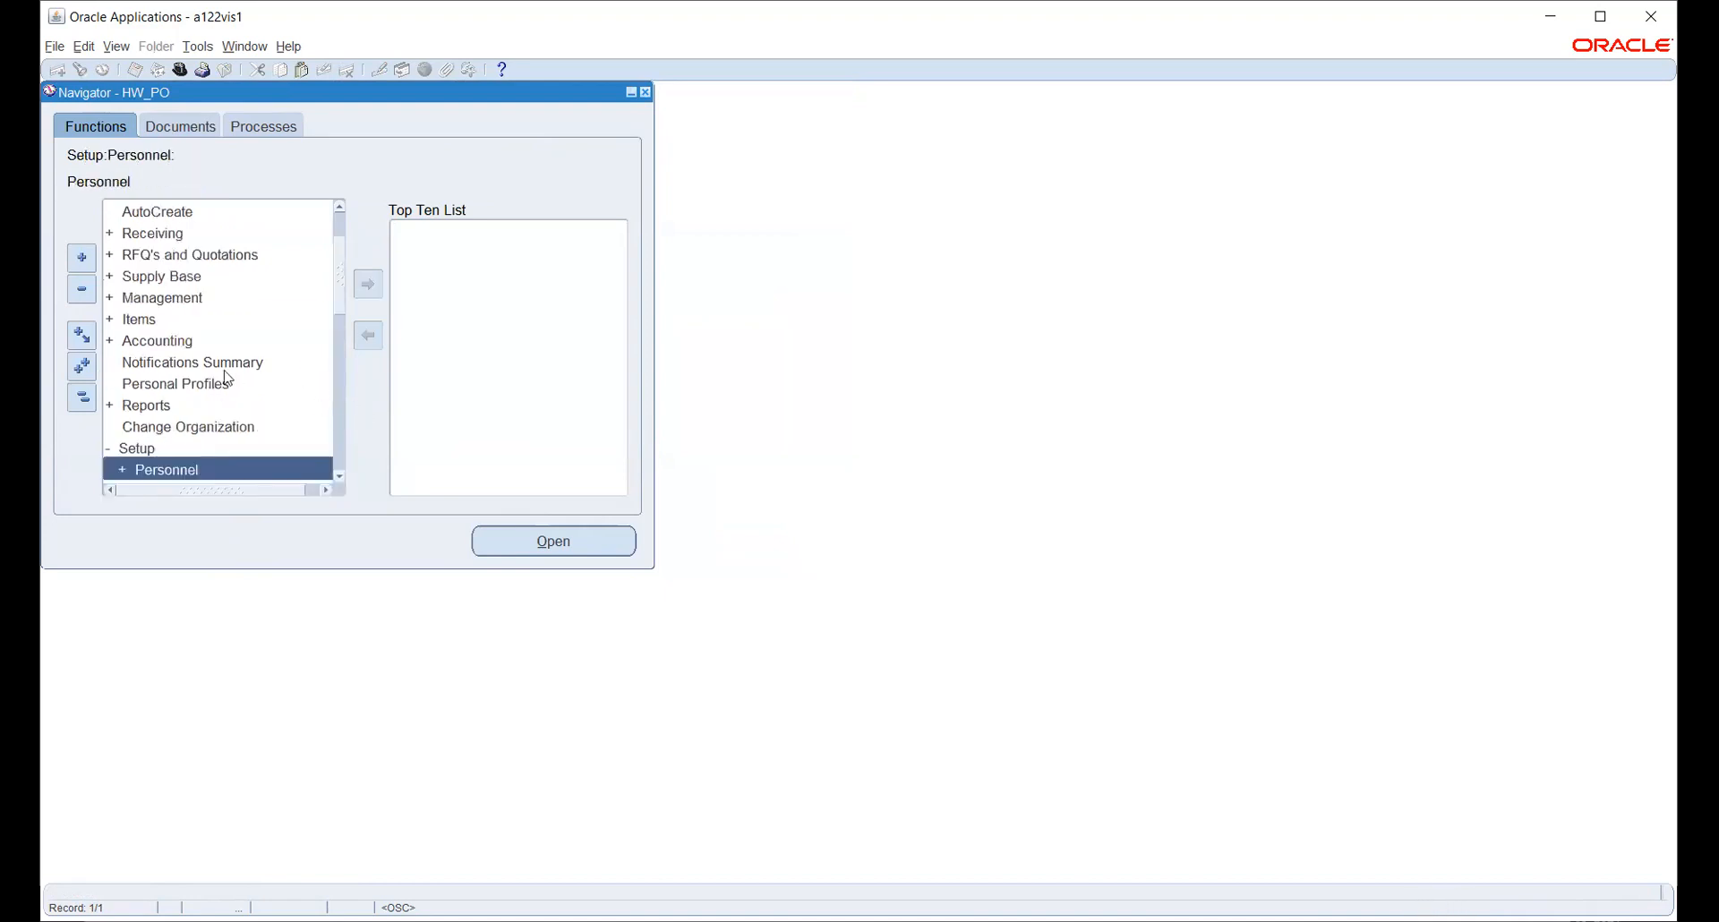
{"action": "scroll", "coordinate": [219, 367], "scroll_direction": "down", "scroll_amount": 2}
{"action": "scroll", "coordinate": [215, 363], "scroll_direction": "down", "scroll_amount": 1}
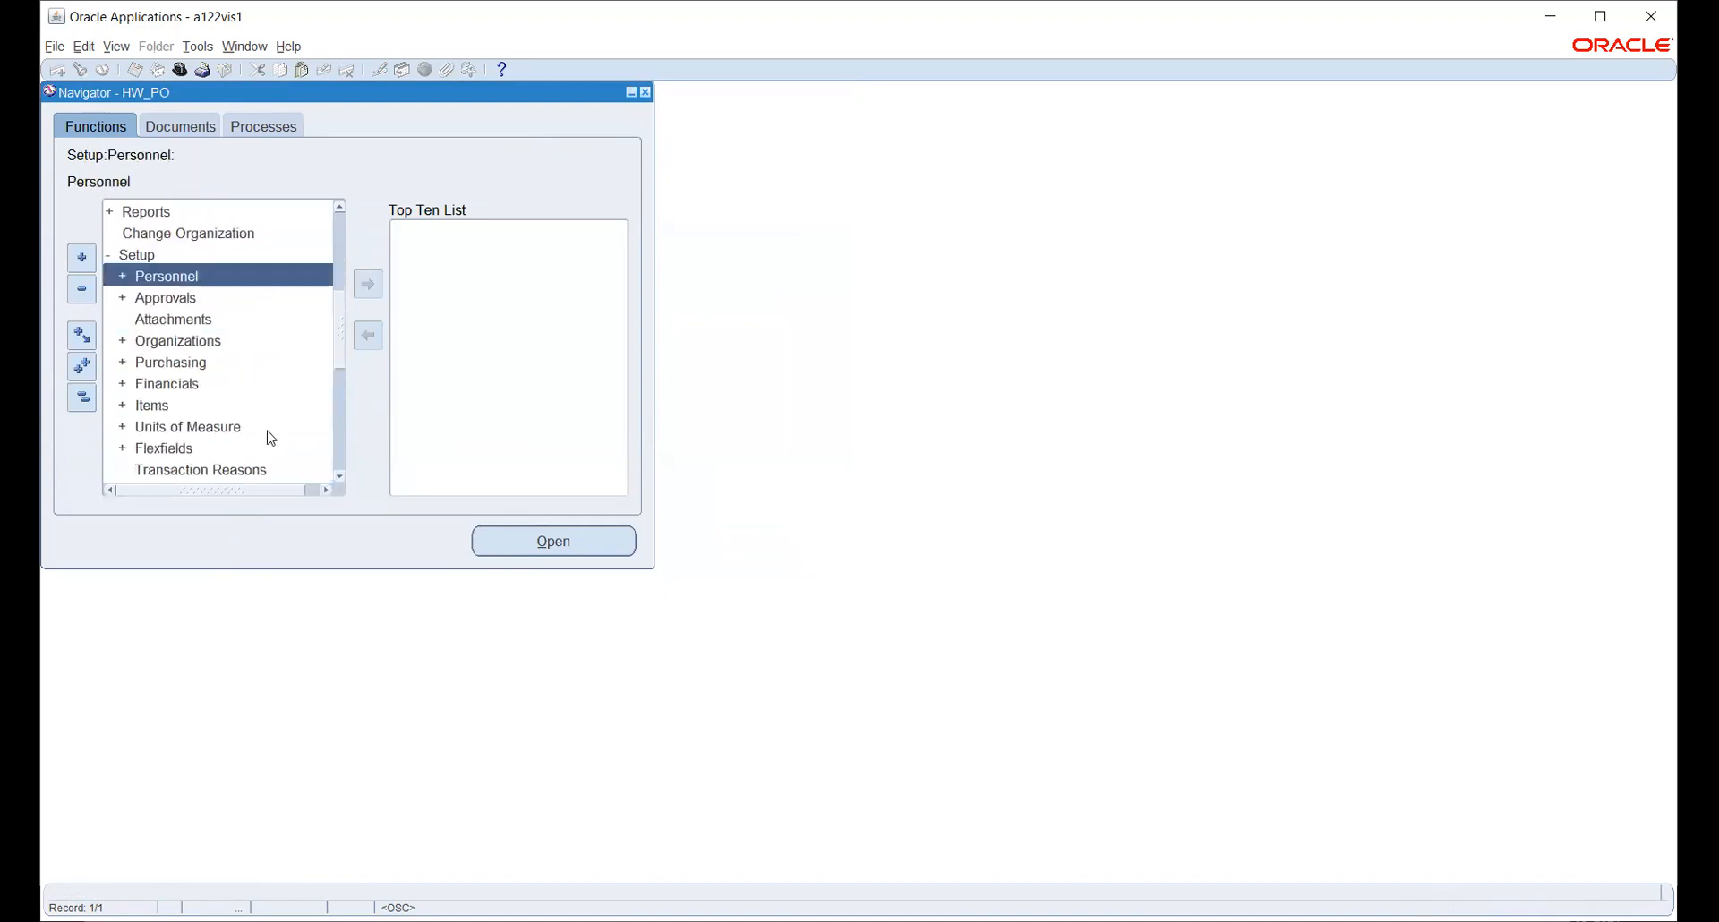
{"action": "double_click", "coordinate": [152, 362]}
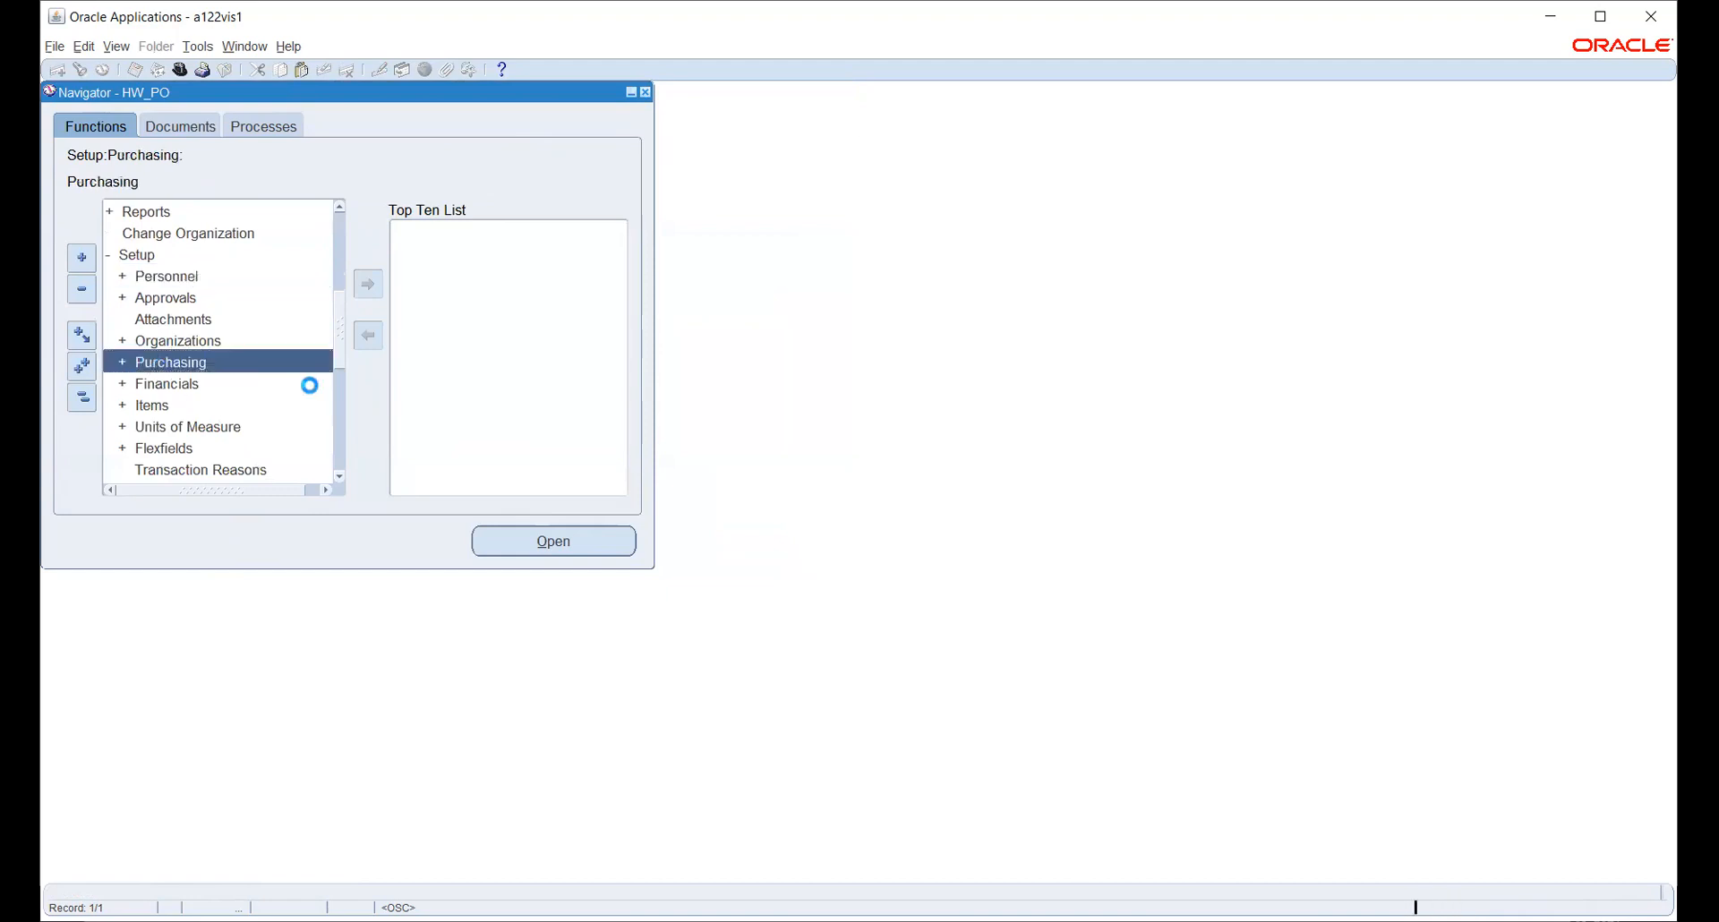
- Expand the Organizations setup group and select Purchasing Options
{"action": "scroll", "coordinate": [248, 347], "scroll_direction": "down", "scroll_amount": 1}
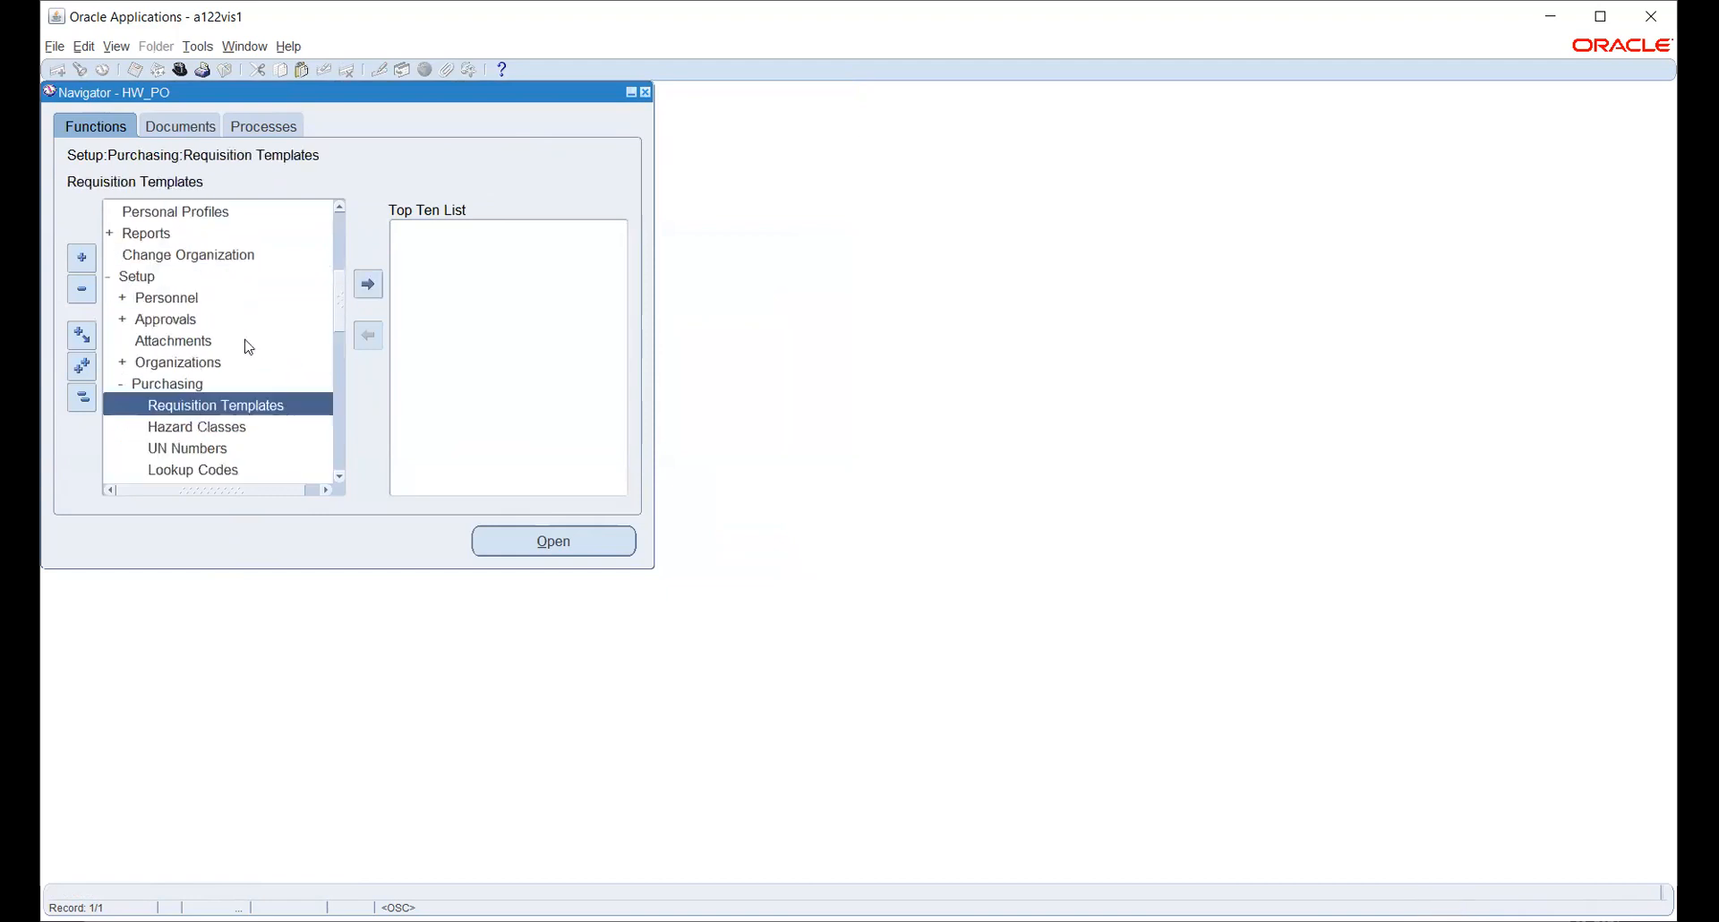
{"action": "scroll", "coordinate": [248, 346], "scroll_direction": "down", "scroll_amount": 2}
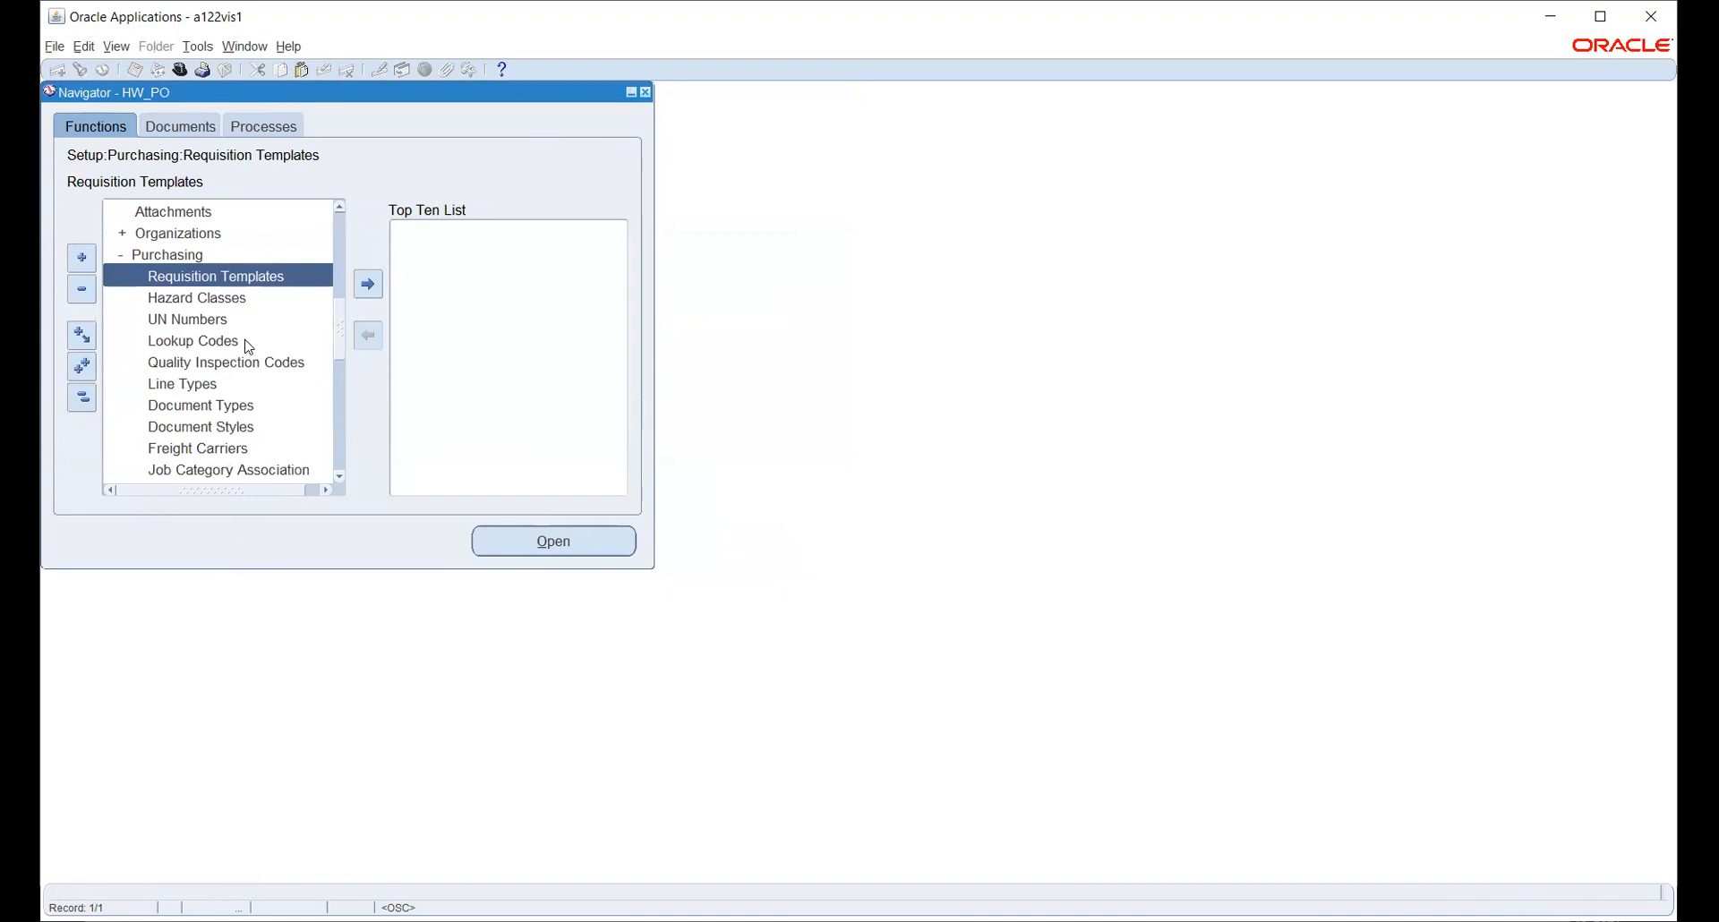
{"action": "scroll", "coordinate": [248, 346], "scroll_direction": "down", "scroll_amount": 1}
{"action": "scroll", "coordinate": [248, 346], "scroll_direction": "down", "scroll_amount": 1}
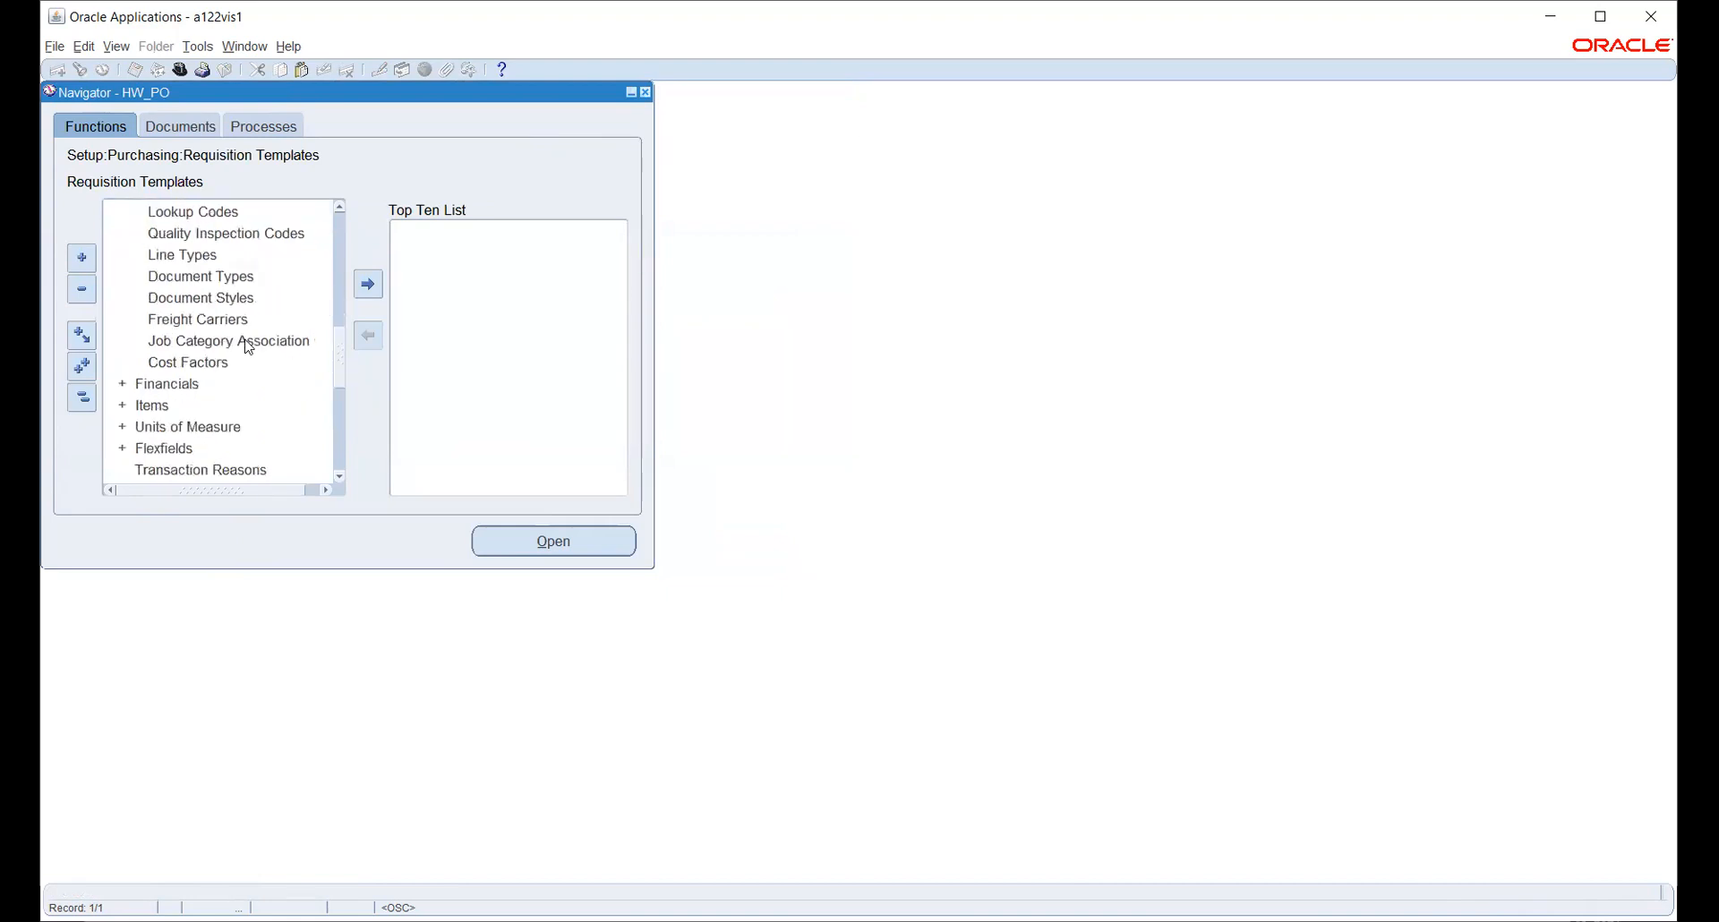
{"action": "scroll", "coordinate": [248, 346], "scroll_direction": "down", "scroll_amount": 1}
{"action": "scroll", "coordinate": [248, 346], "scroll_direction": "up", "scroll_amount": 6}
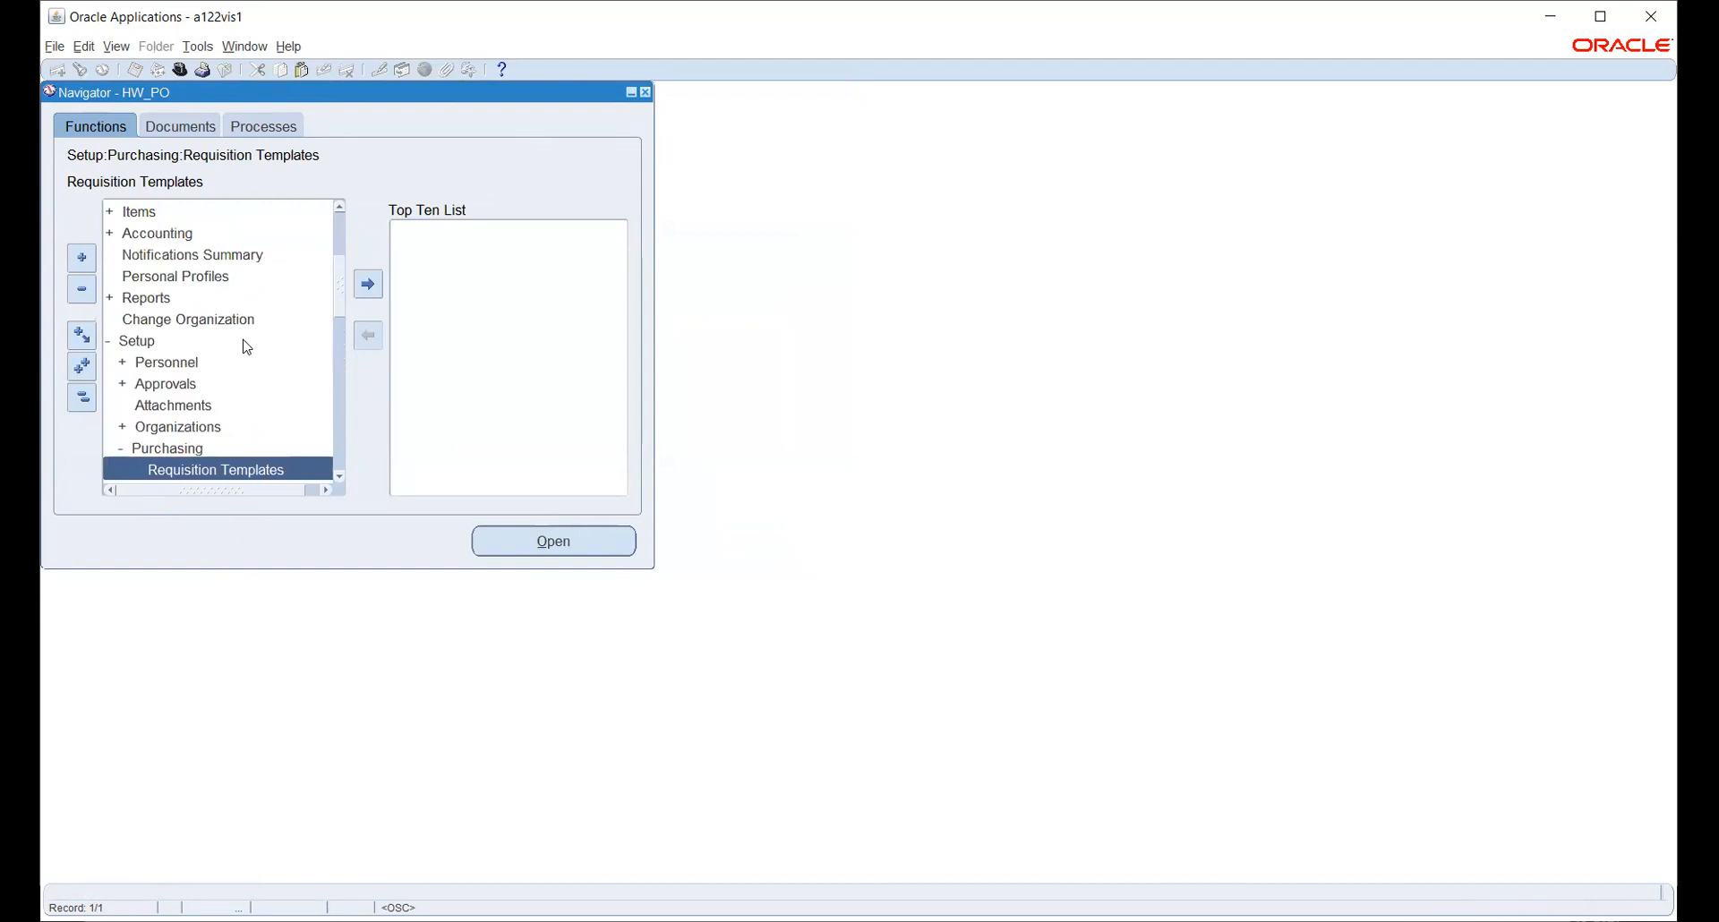
{"action": "scroll", "coordinate": [247, 346], "scroll_direction": "down", "scroll_amount": 2}
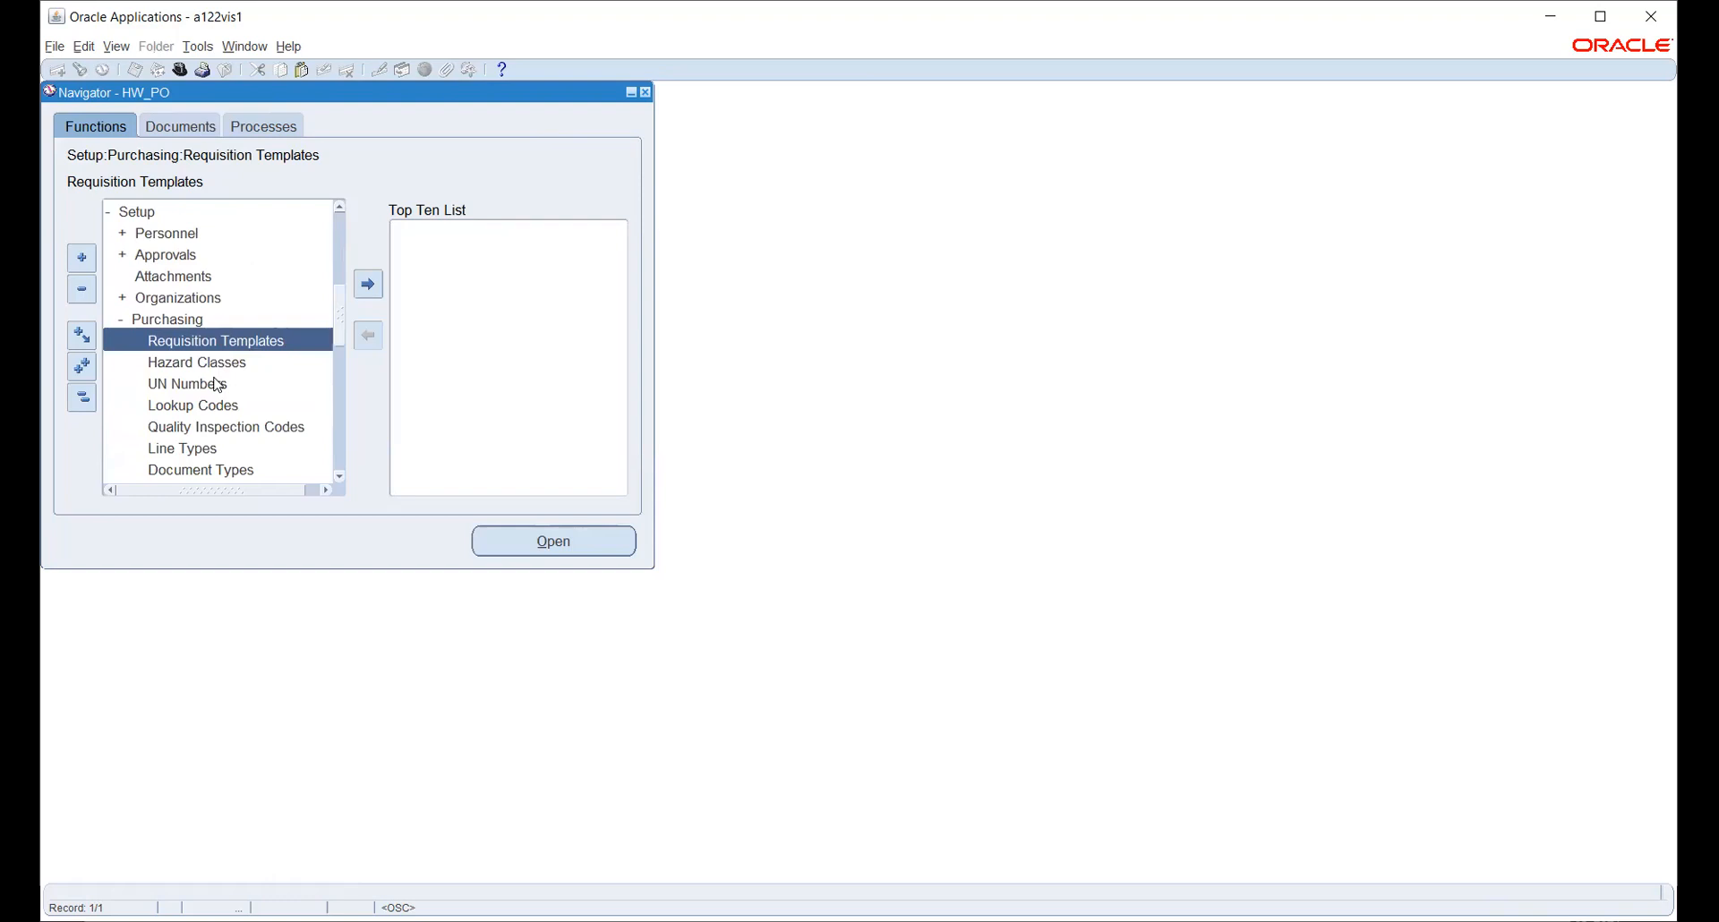
{"action": "left_click", "coordinate": [213, 298]}
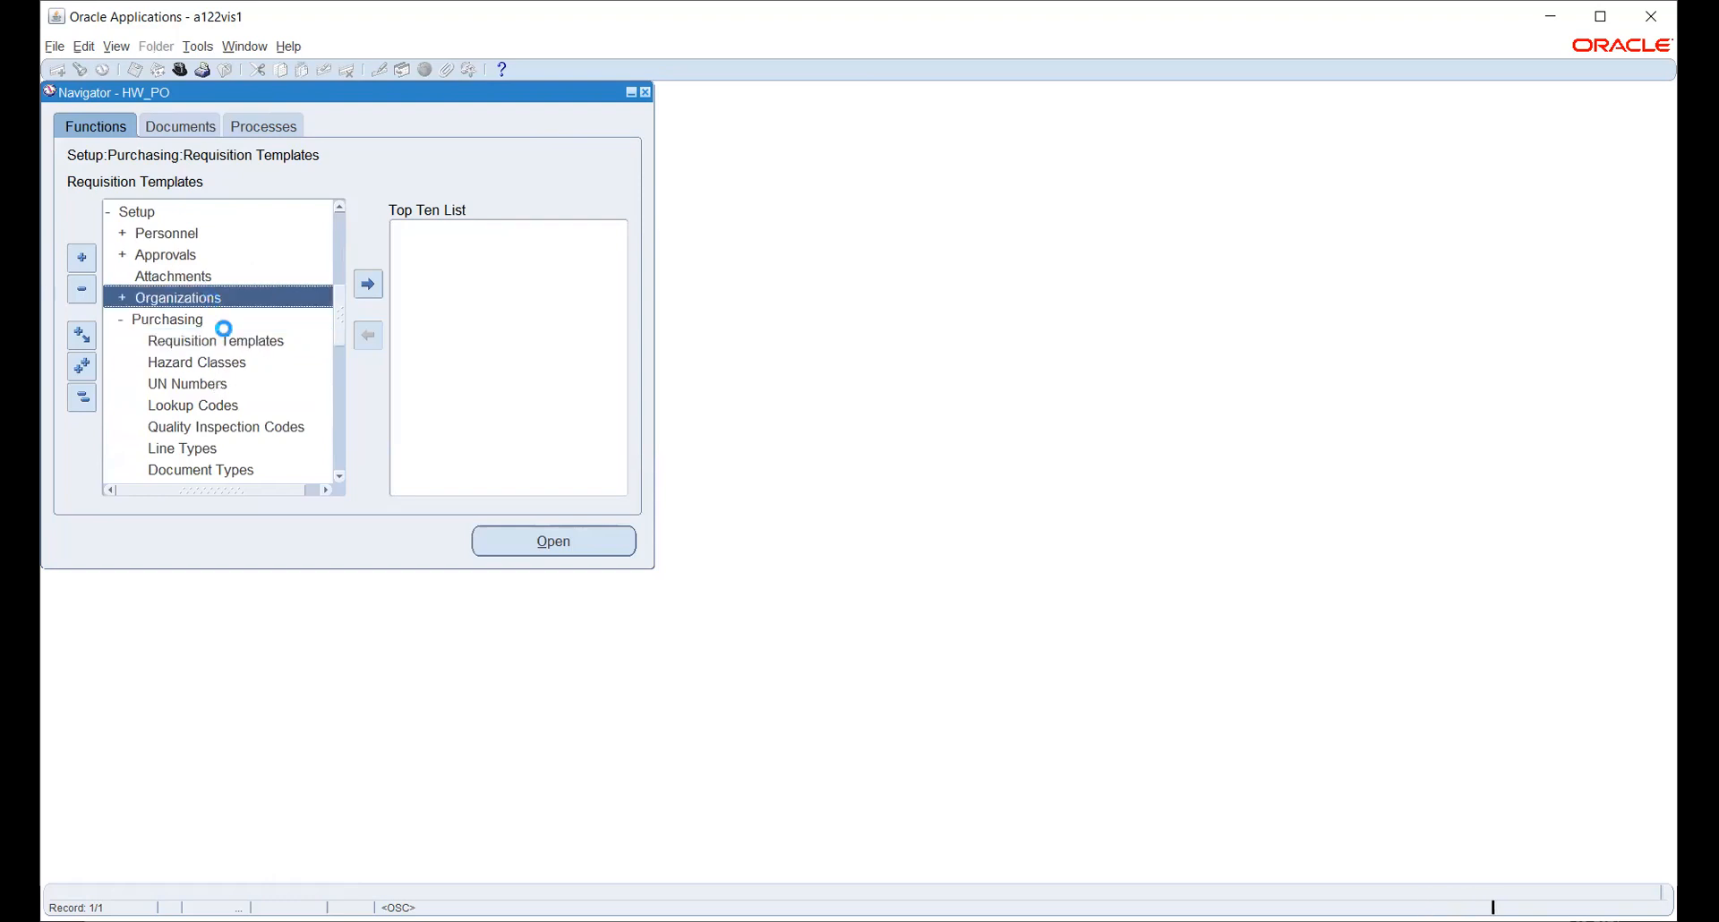
{"action": "scroll", "coordinate": [206, 352], "scroll_direction": "down", "scroll_amount": 2}
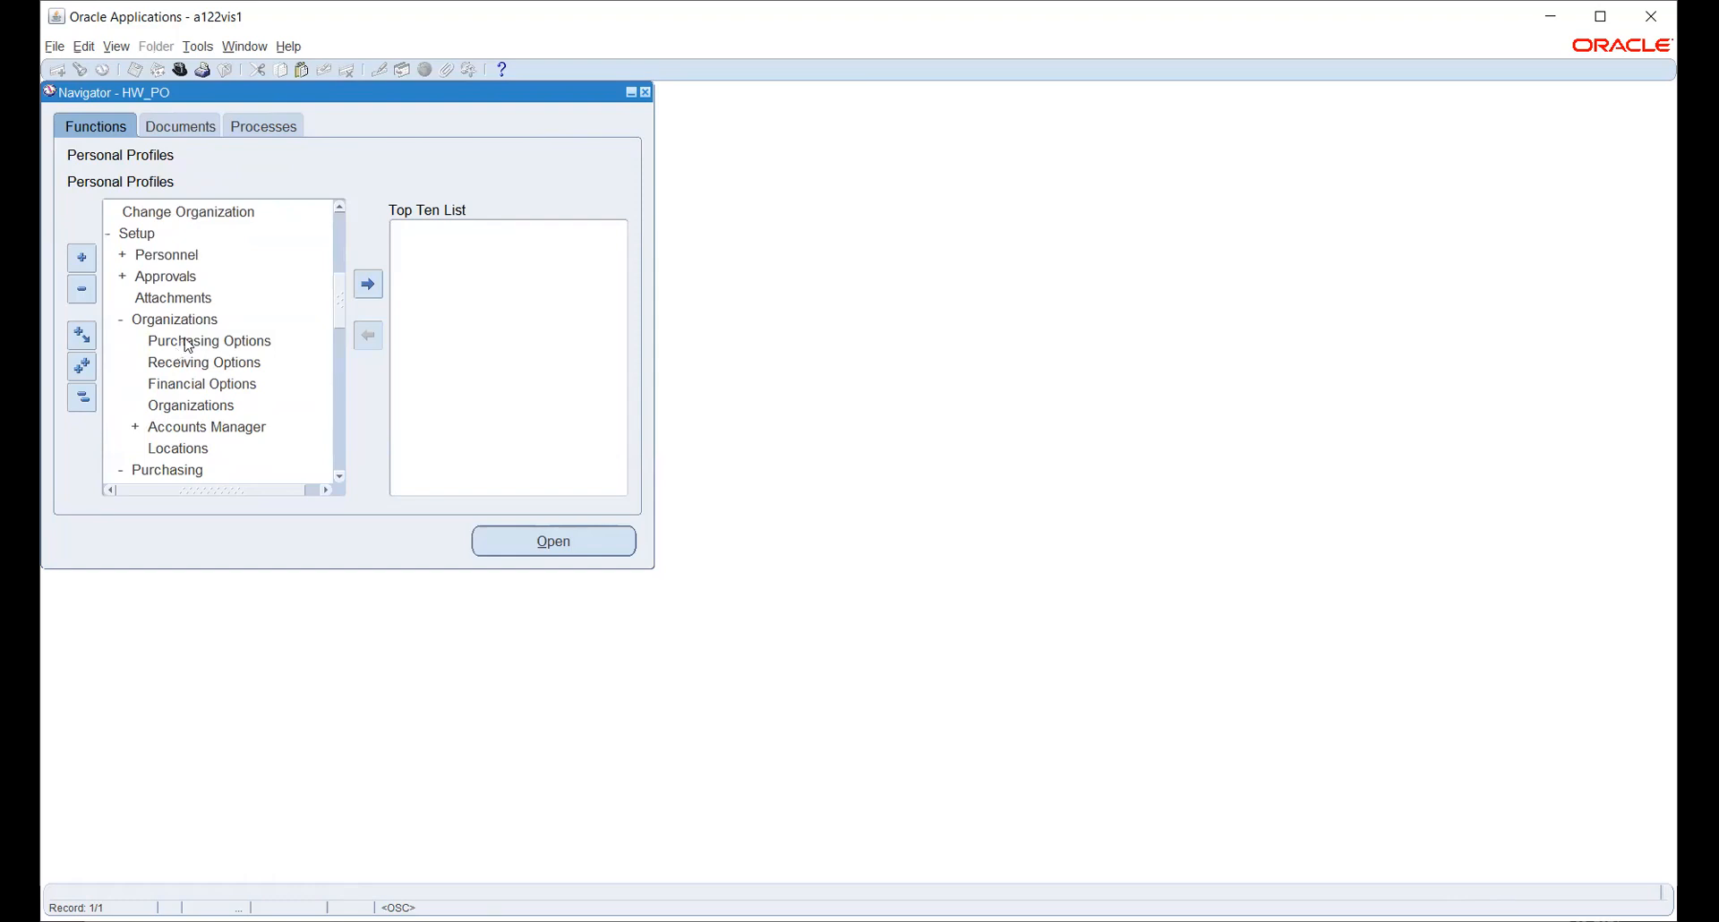
{"action": "left_click", "coordinate": [188, 343]}
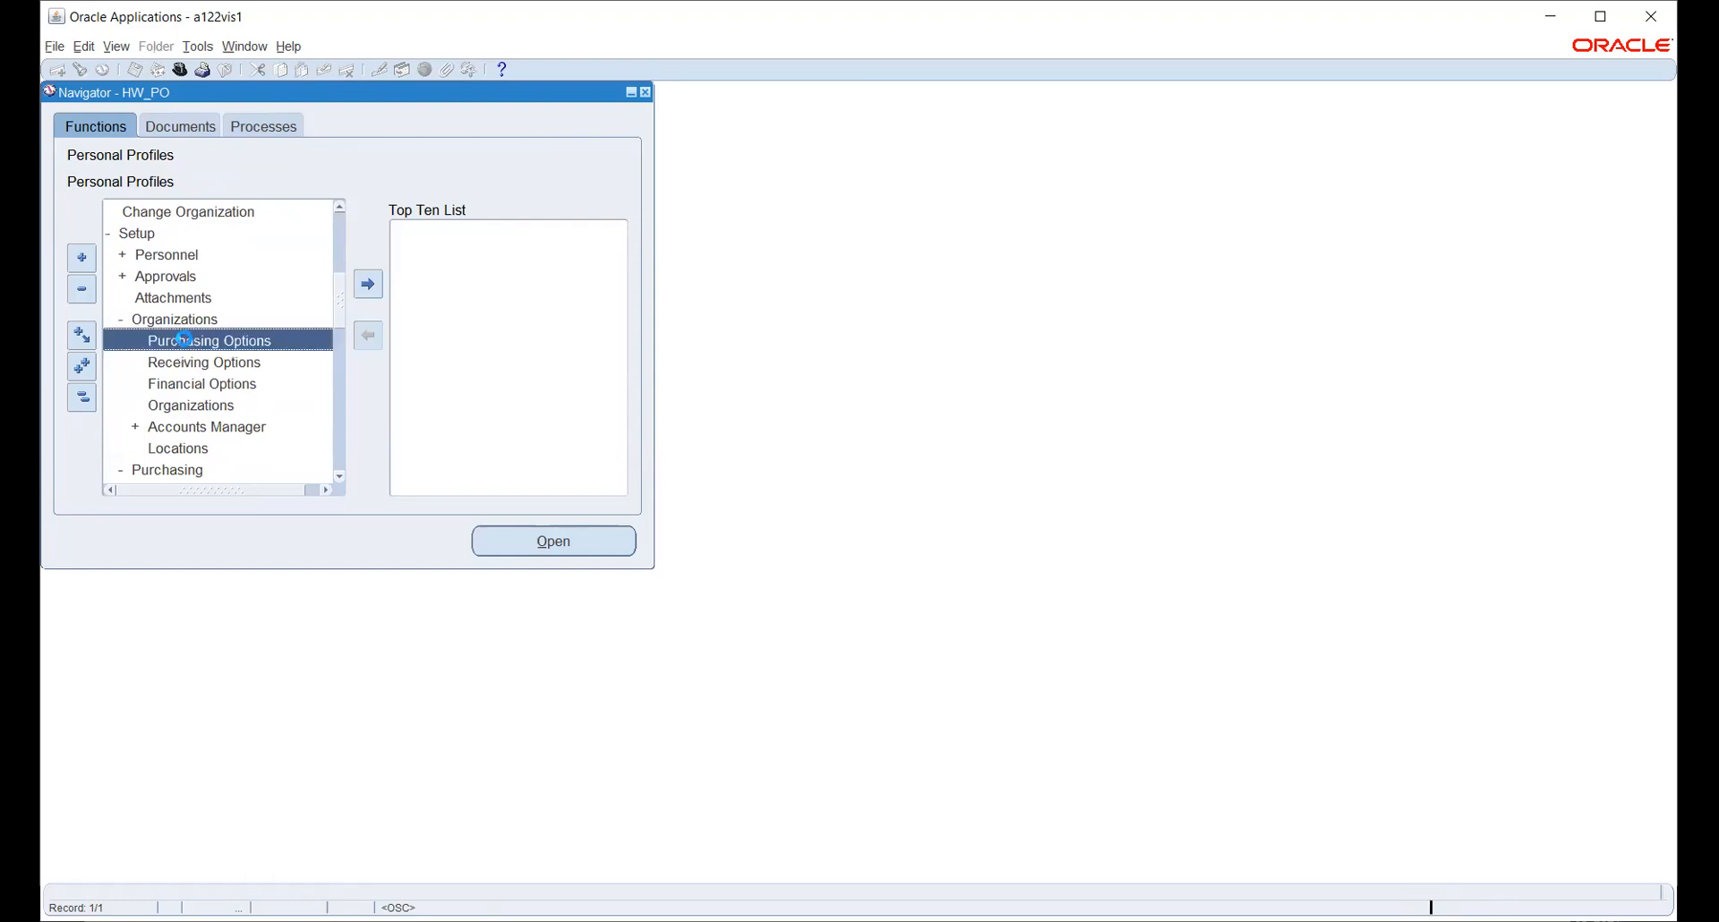
- Open Purchasing Options, search operating units for 'hw', then start switching to System Administrator
{"action": "left_click", "coordinate": [555, 548]}
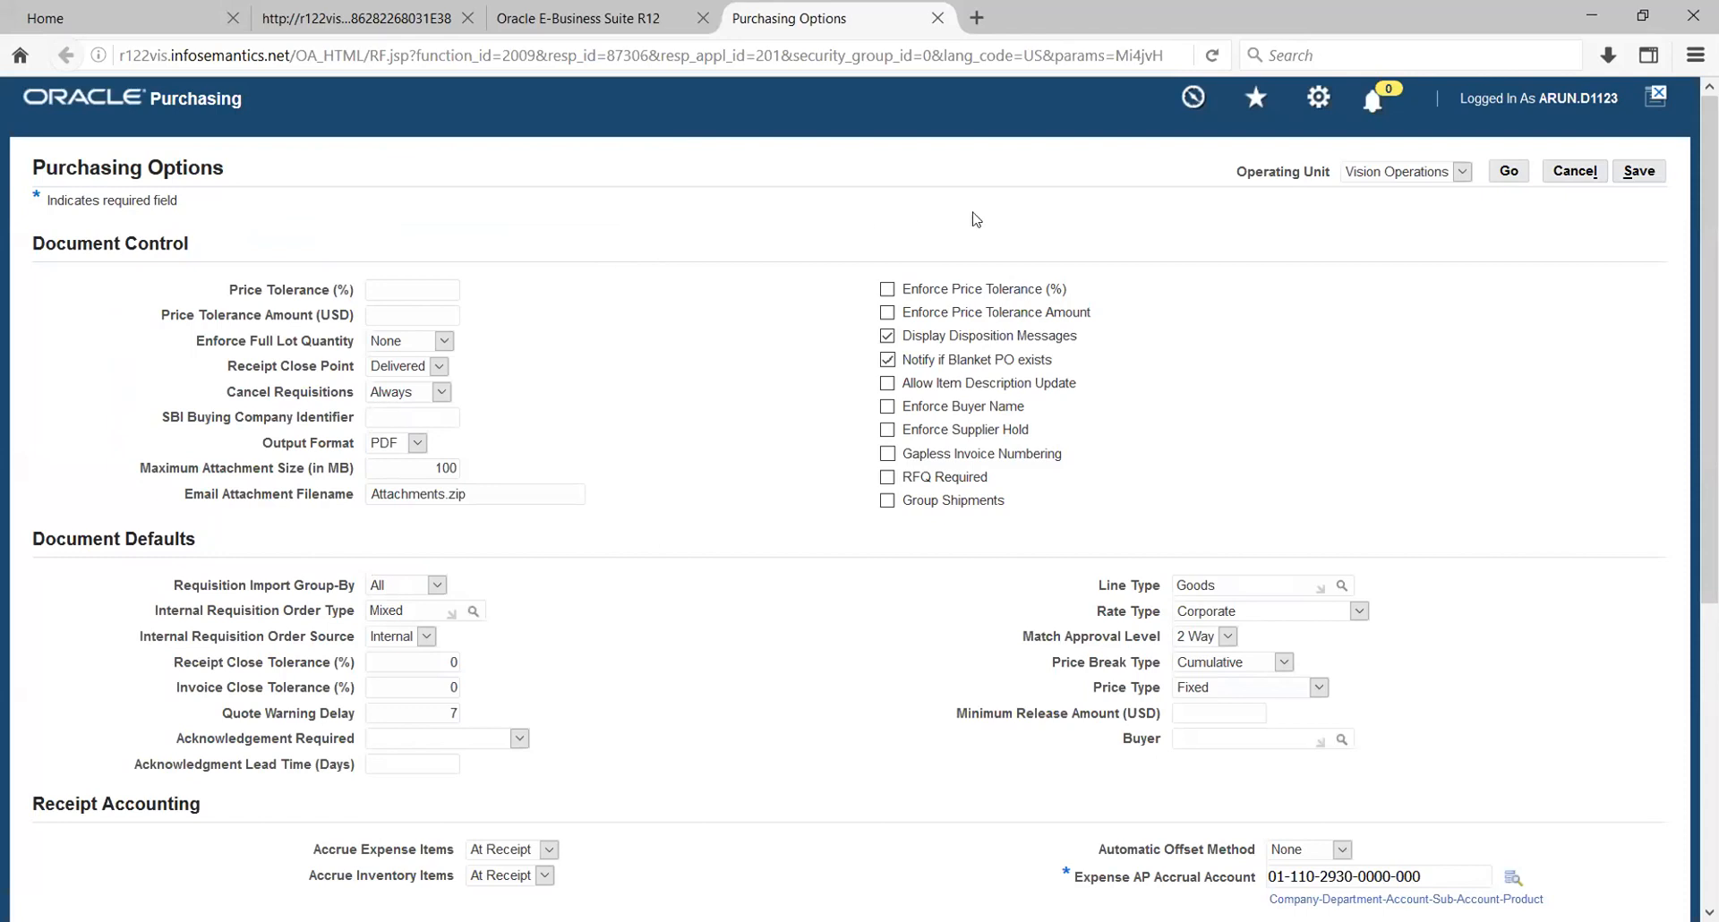
{"action": "left_click", "coordinate": [1461, 172]}
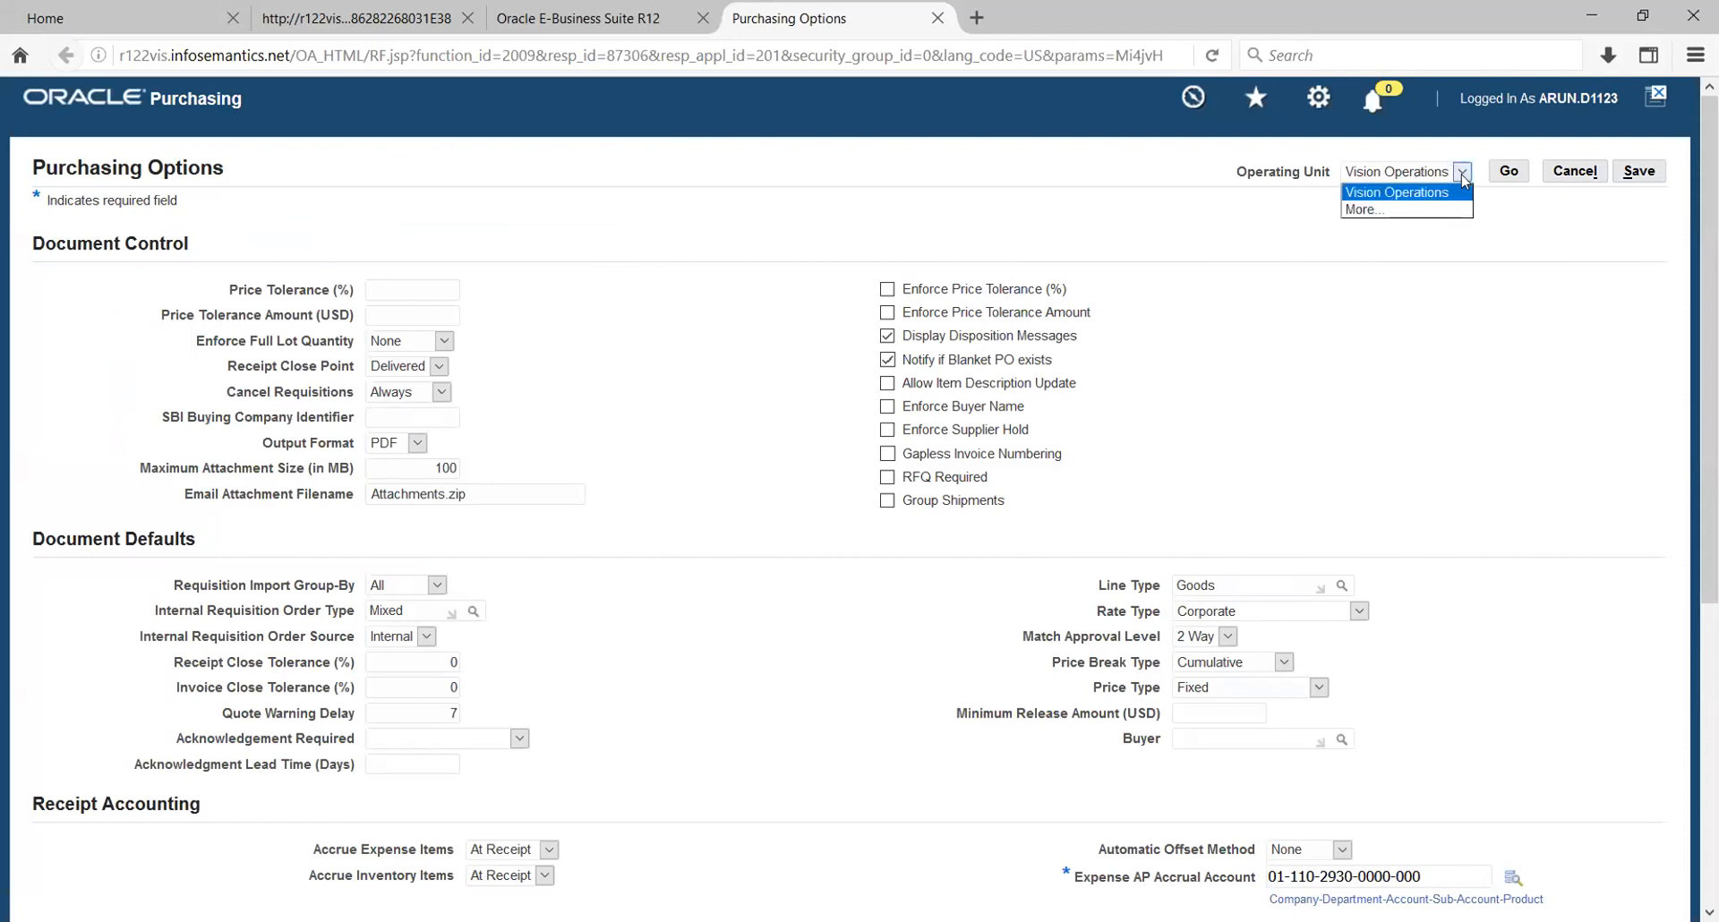
{"action": "left_click", "coordinate": [1412, 213]}
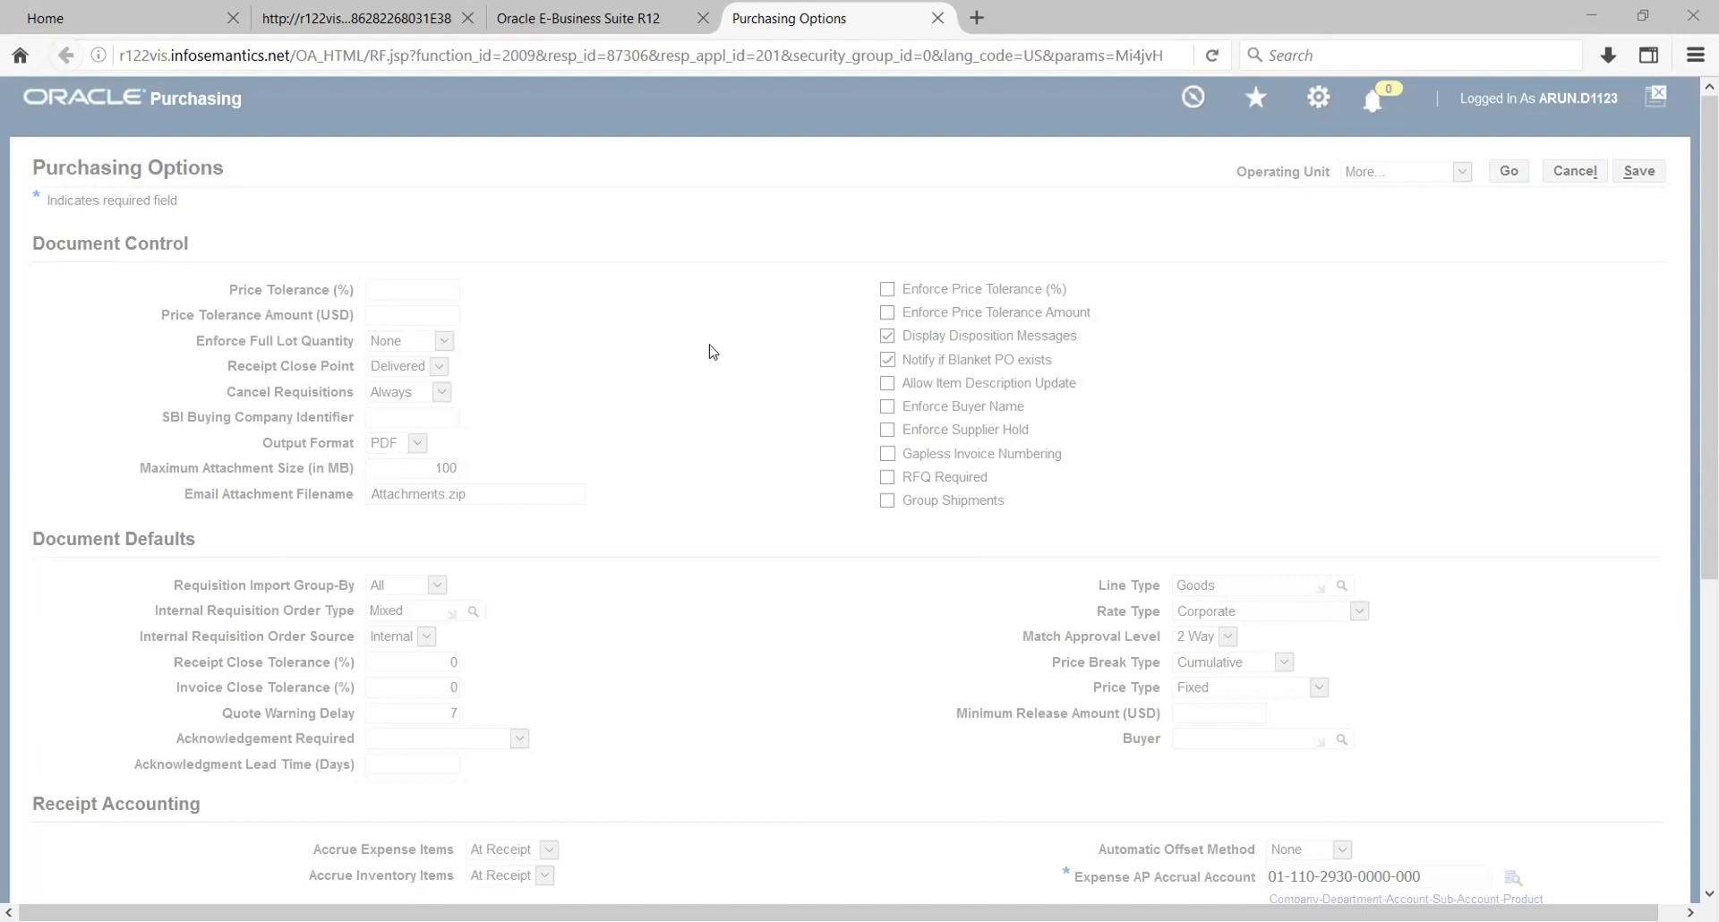
{"action": "type", "text": "hw"}
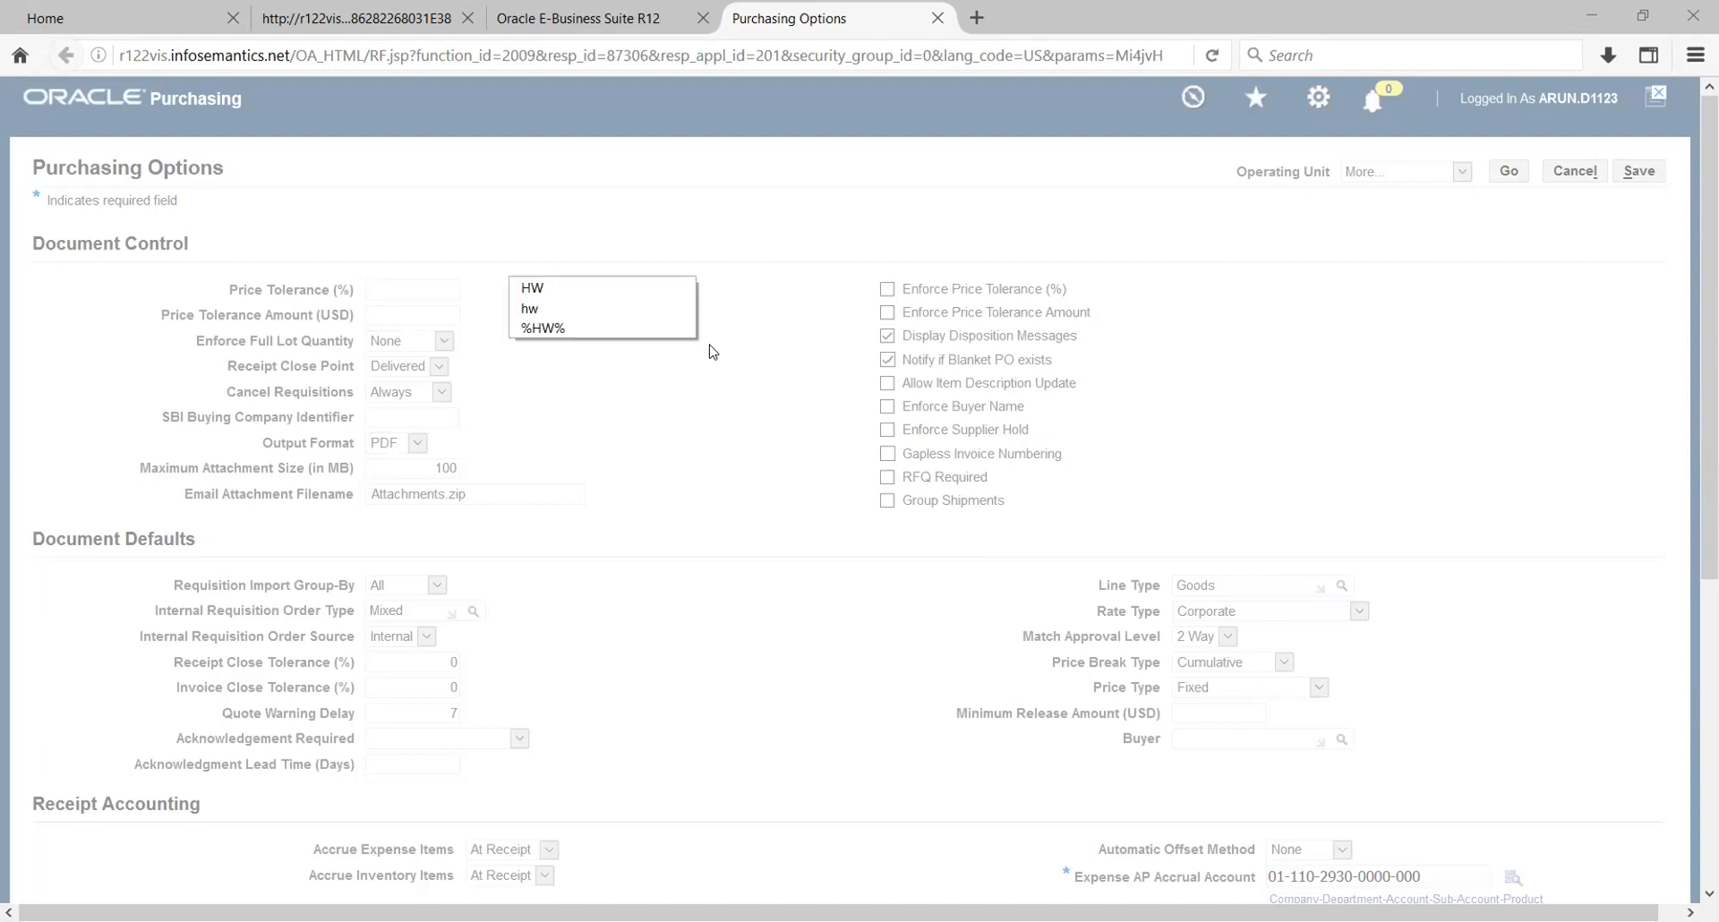
{"action": "key", "text": "Return"}
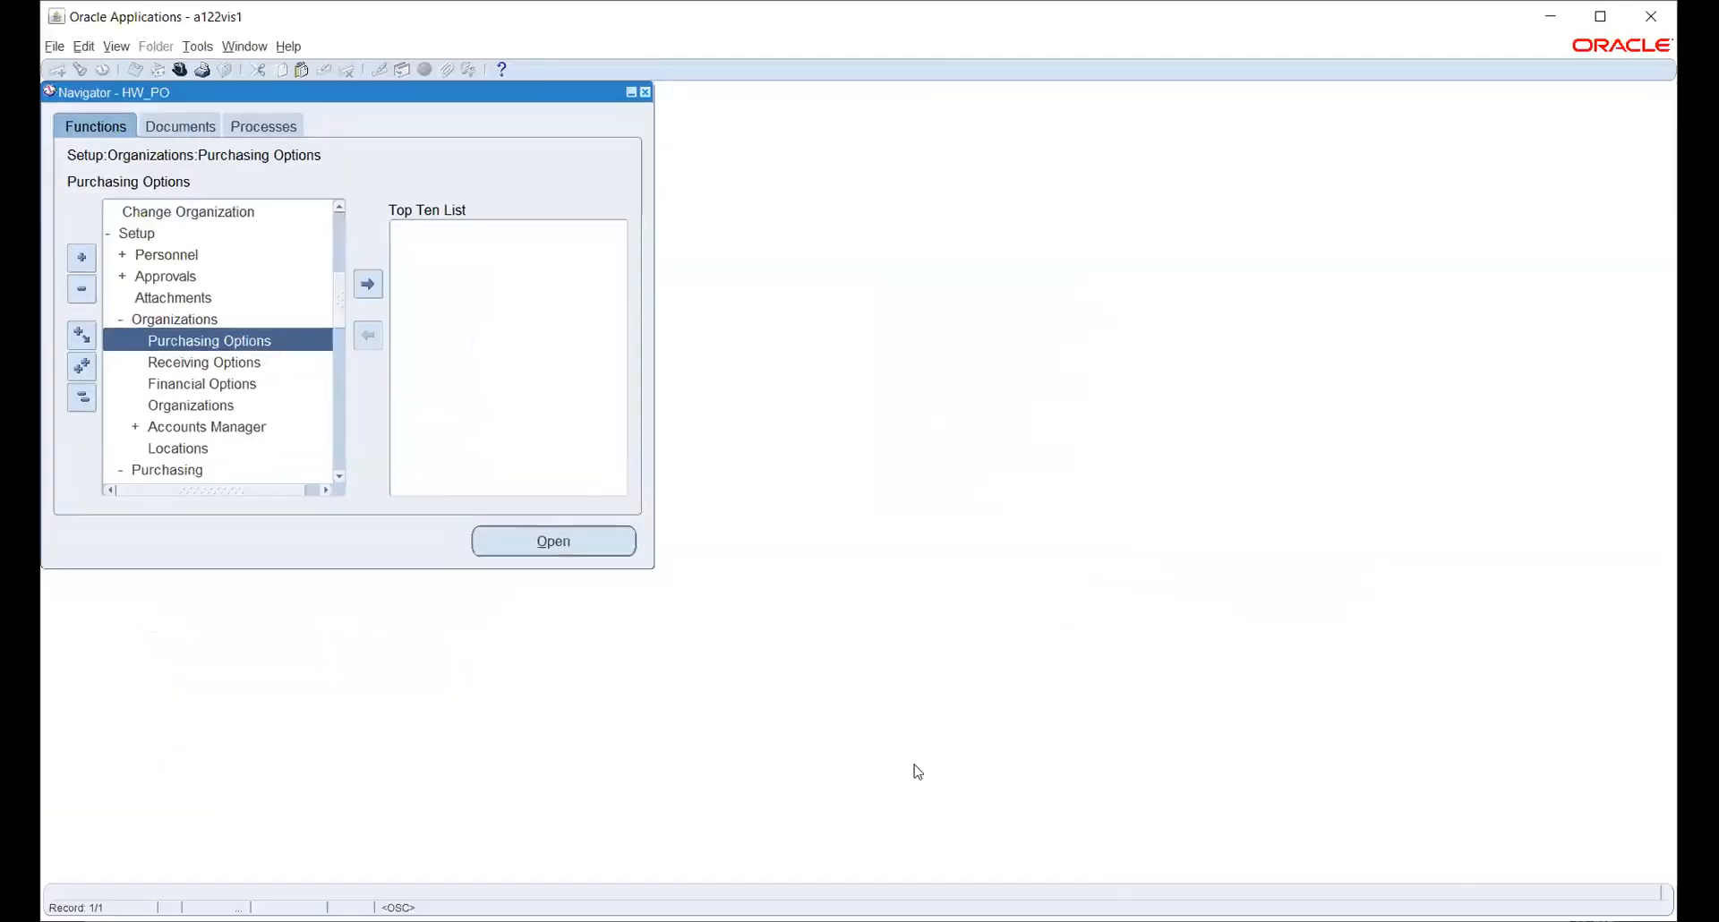
{"action": "left_click", "coordinate": [180, 69]}
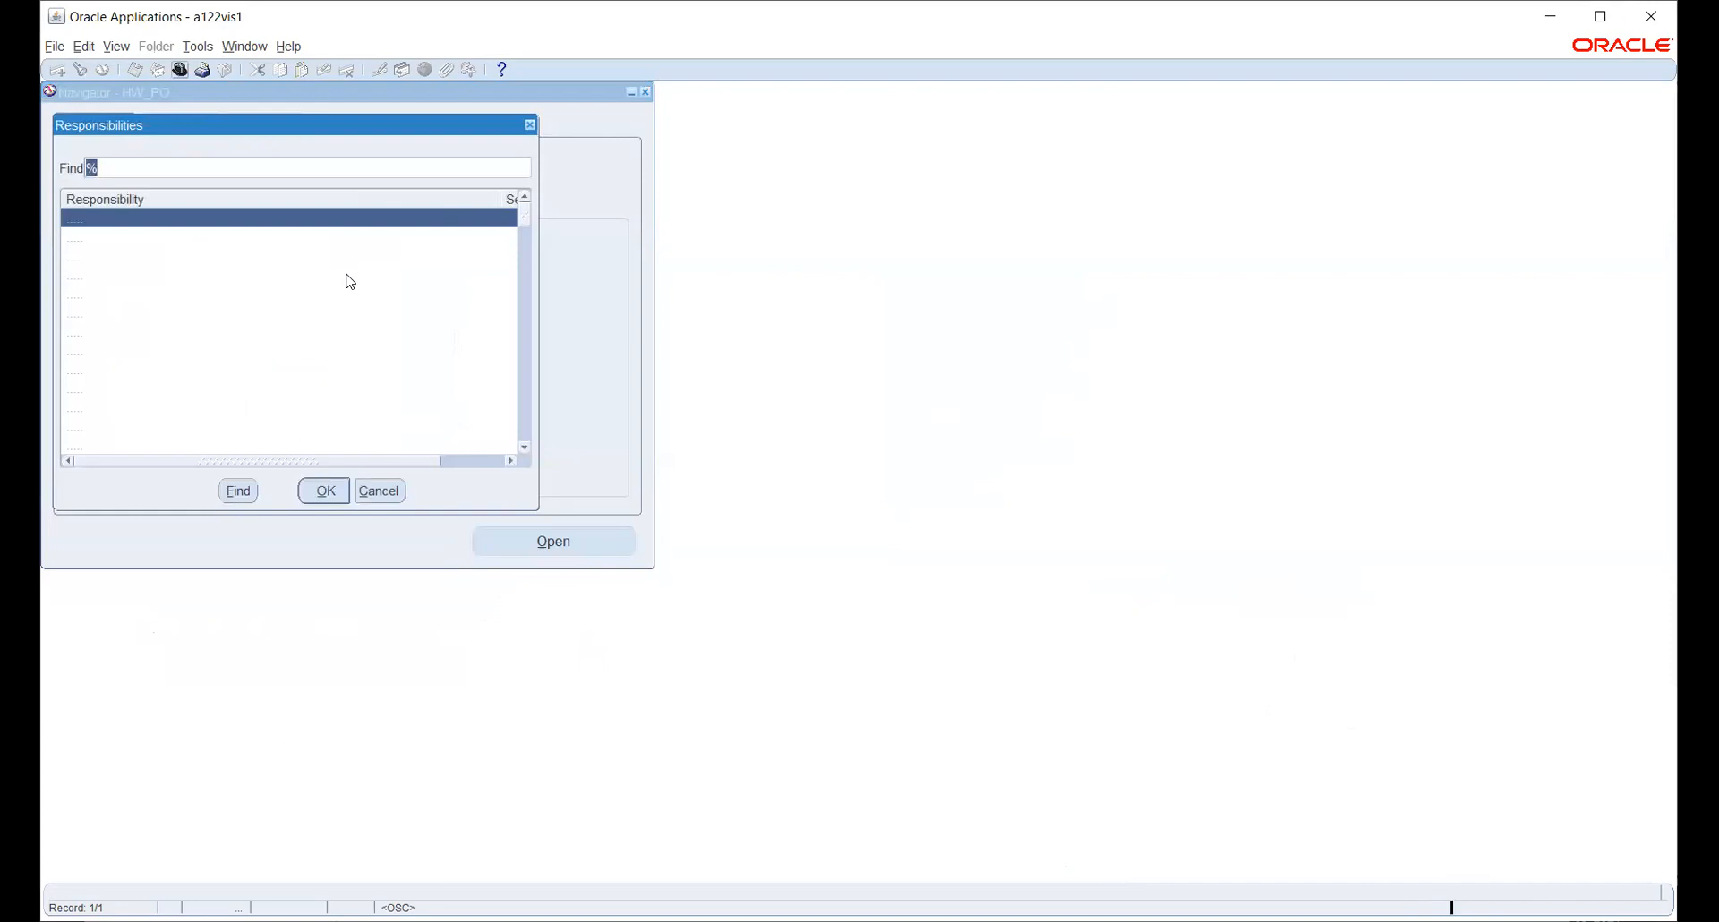
{"action": "type", "text": "sy"}
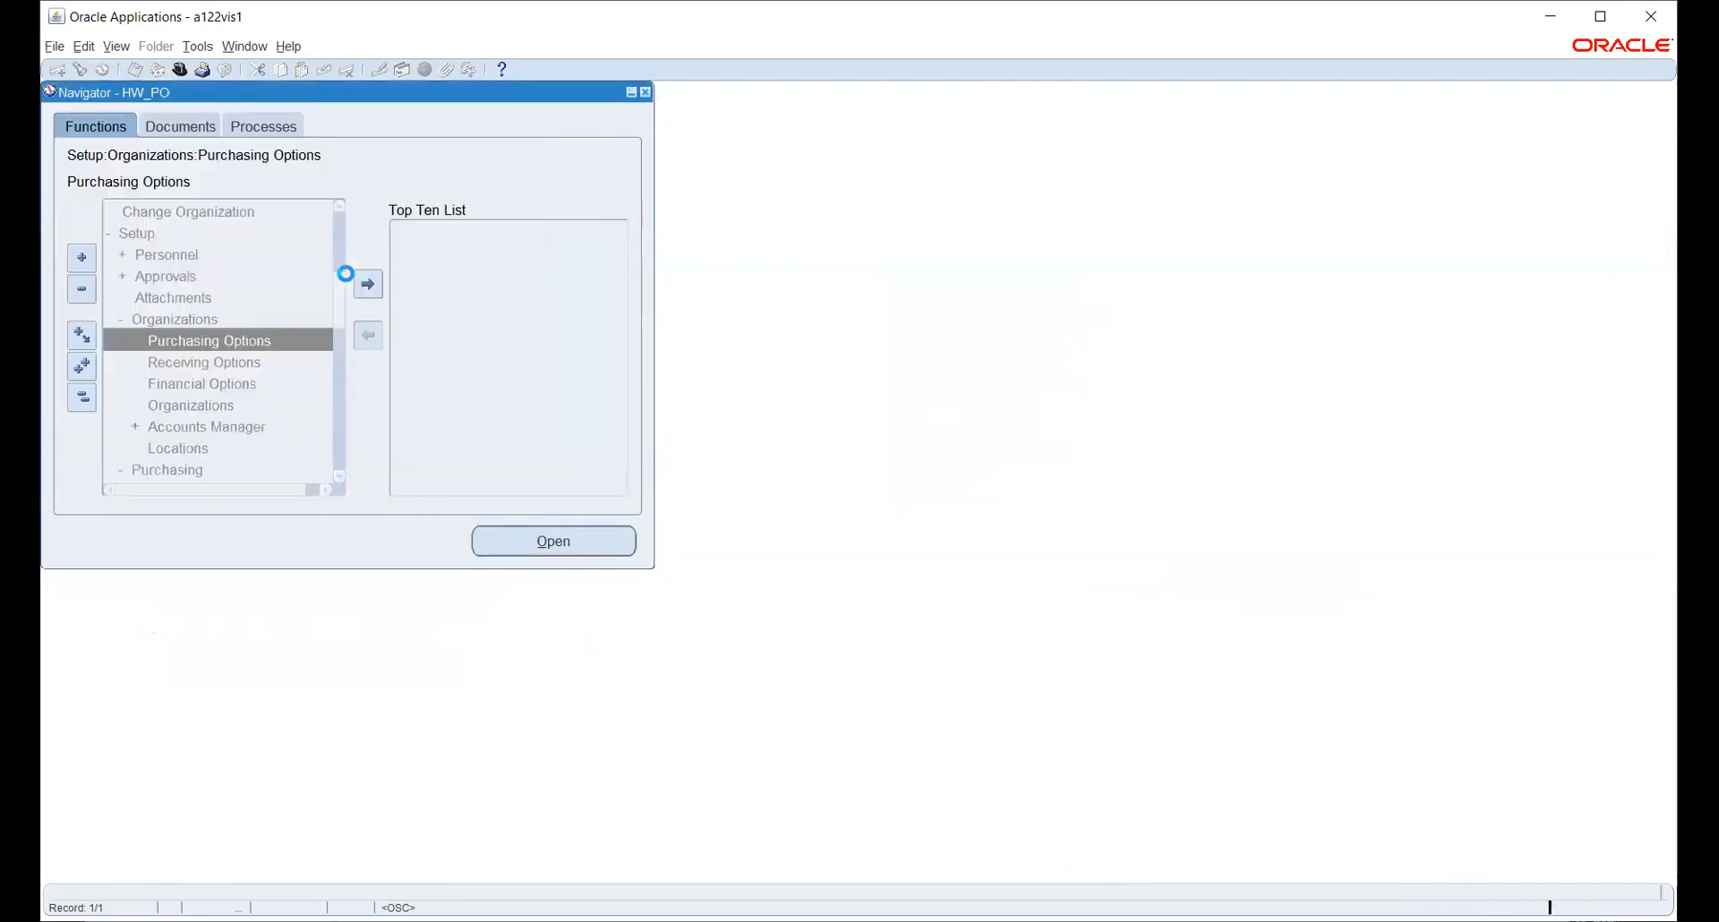
- Open System Profile Values with the search limited to the HW_PO responsibility
{"action": "double_click", "coordinate": [156, 210]}
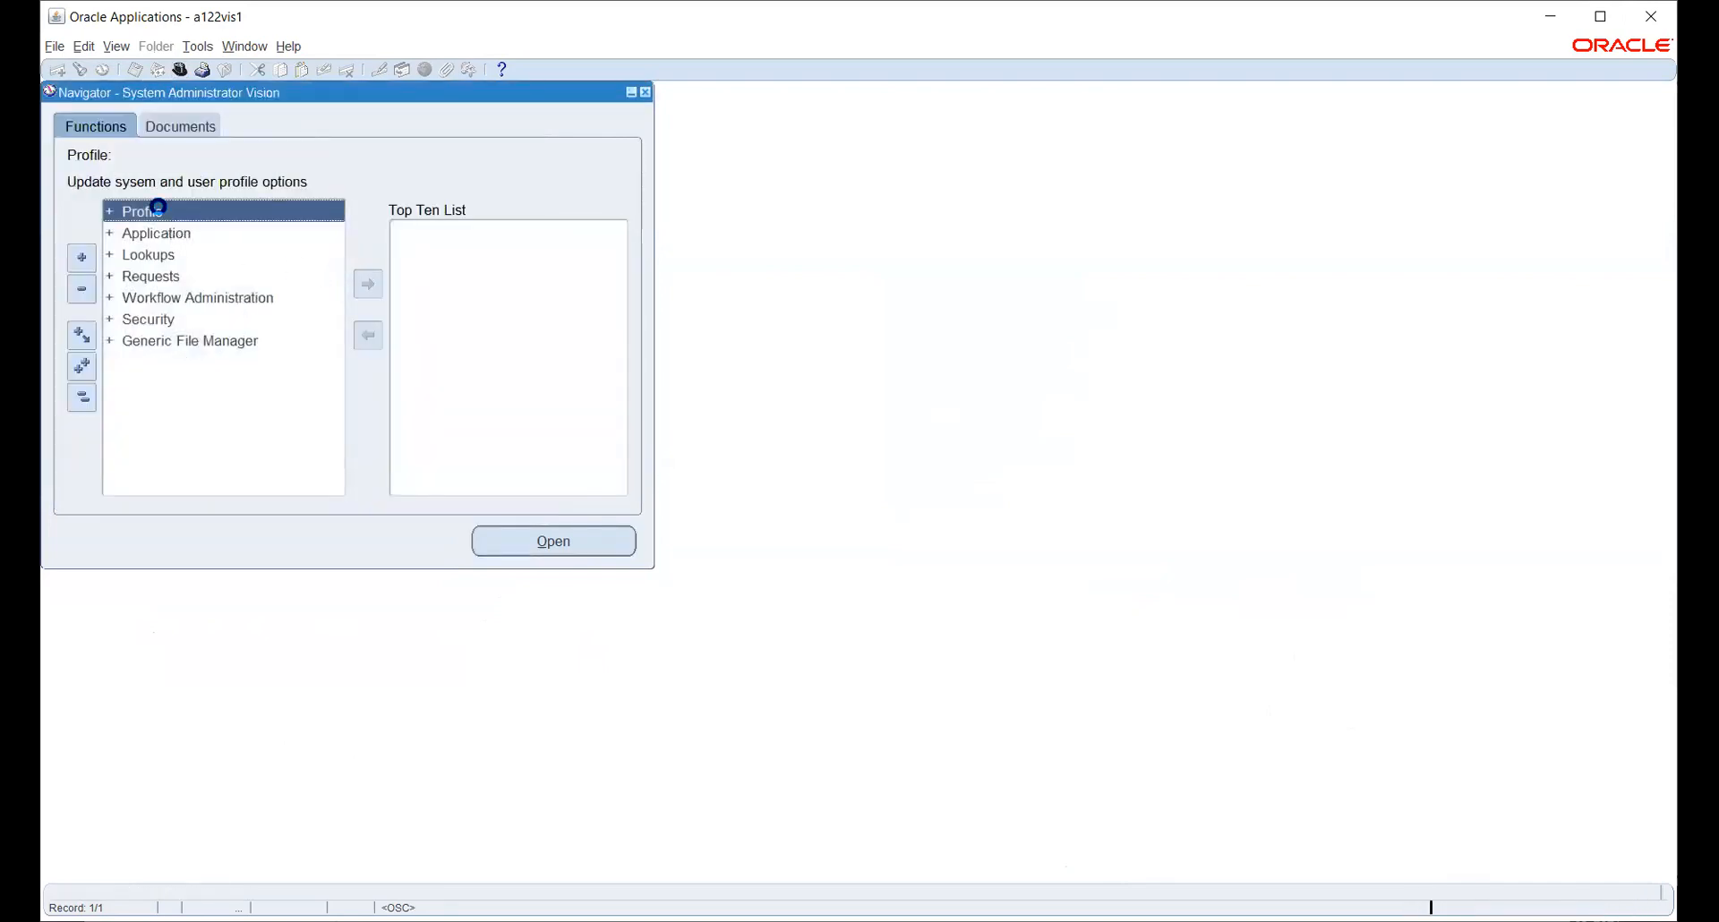
{"action": "double_click", "coordinate": [177, 234]}
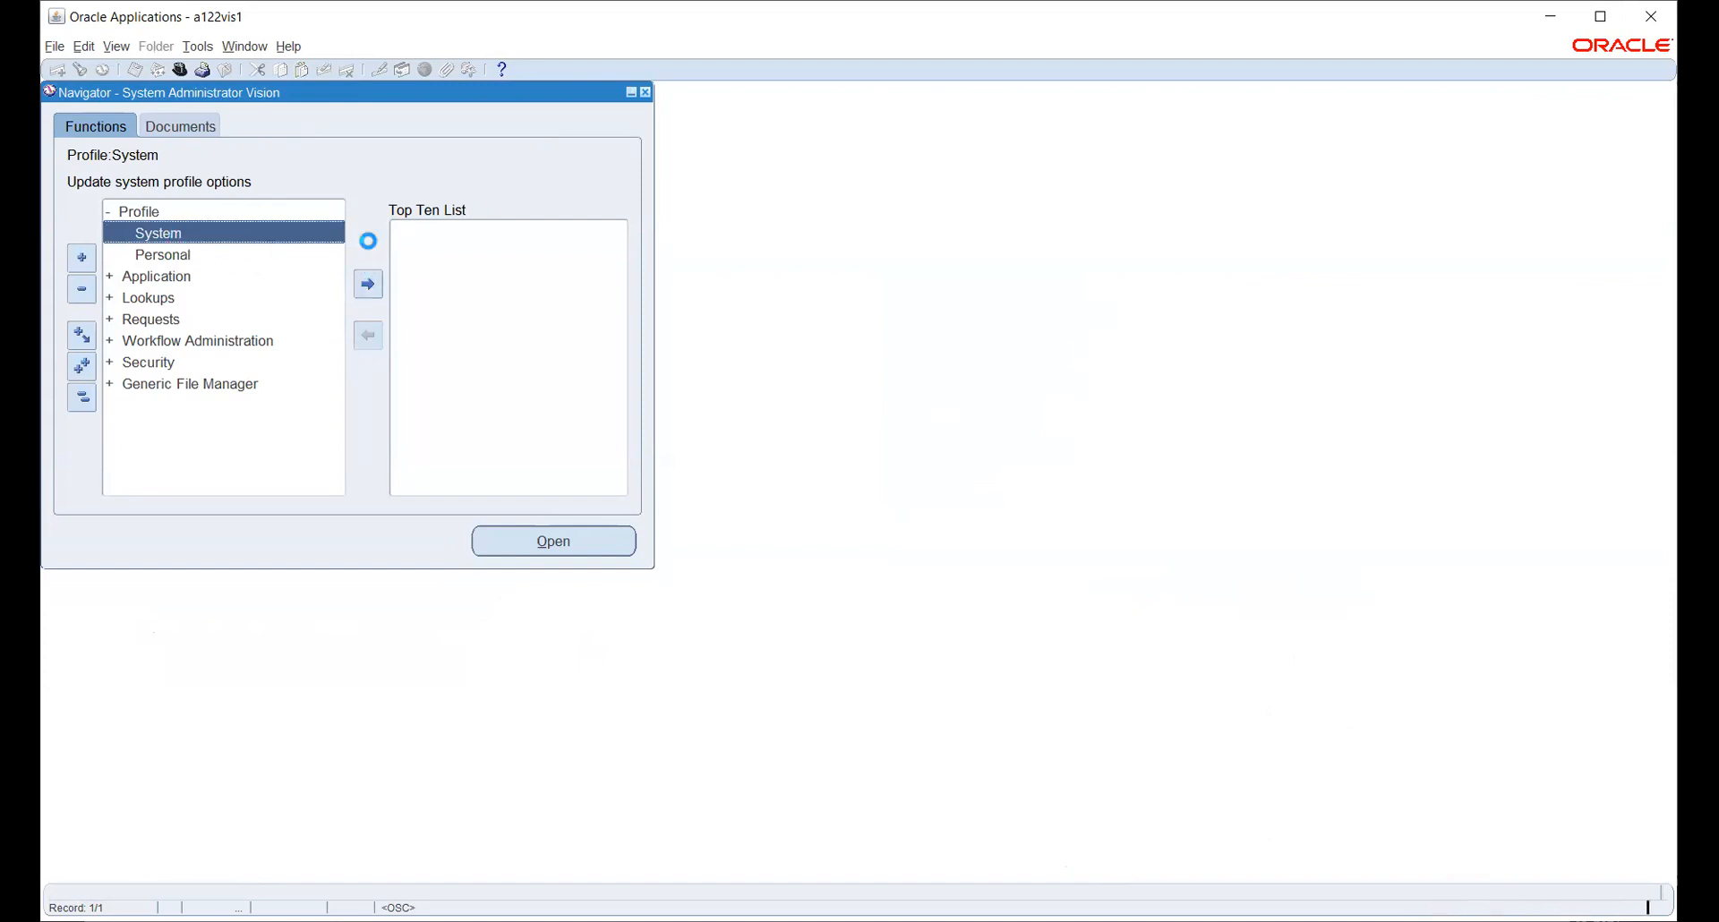
{"action": "left_click", "coordinate": [338, 195]}
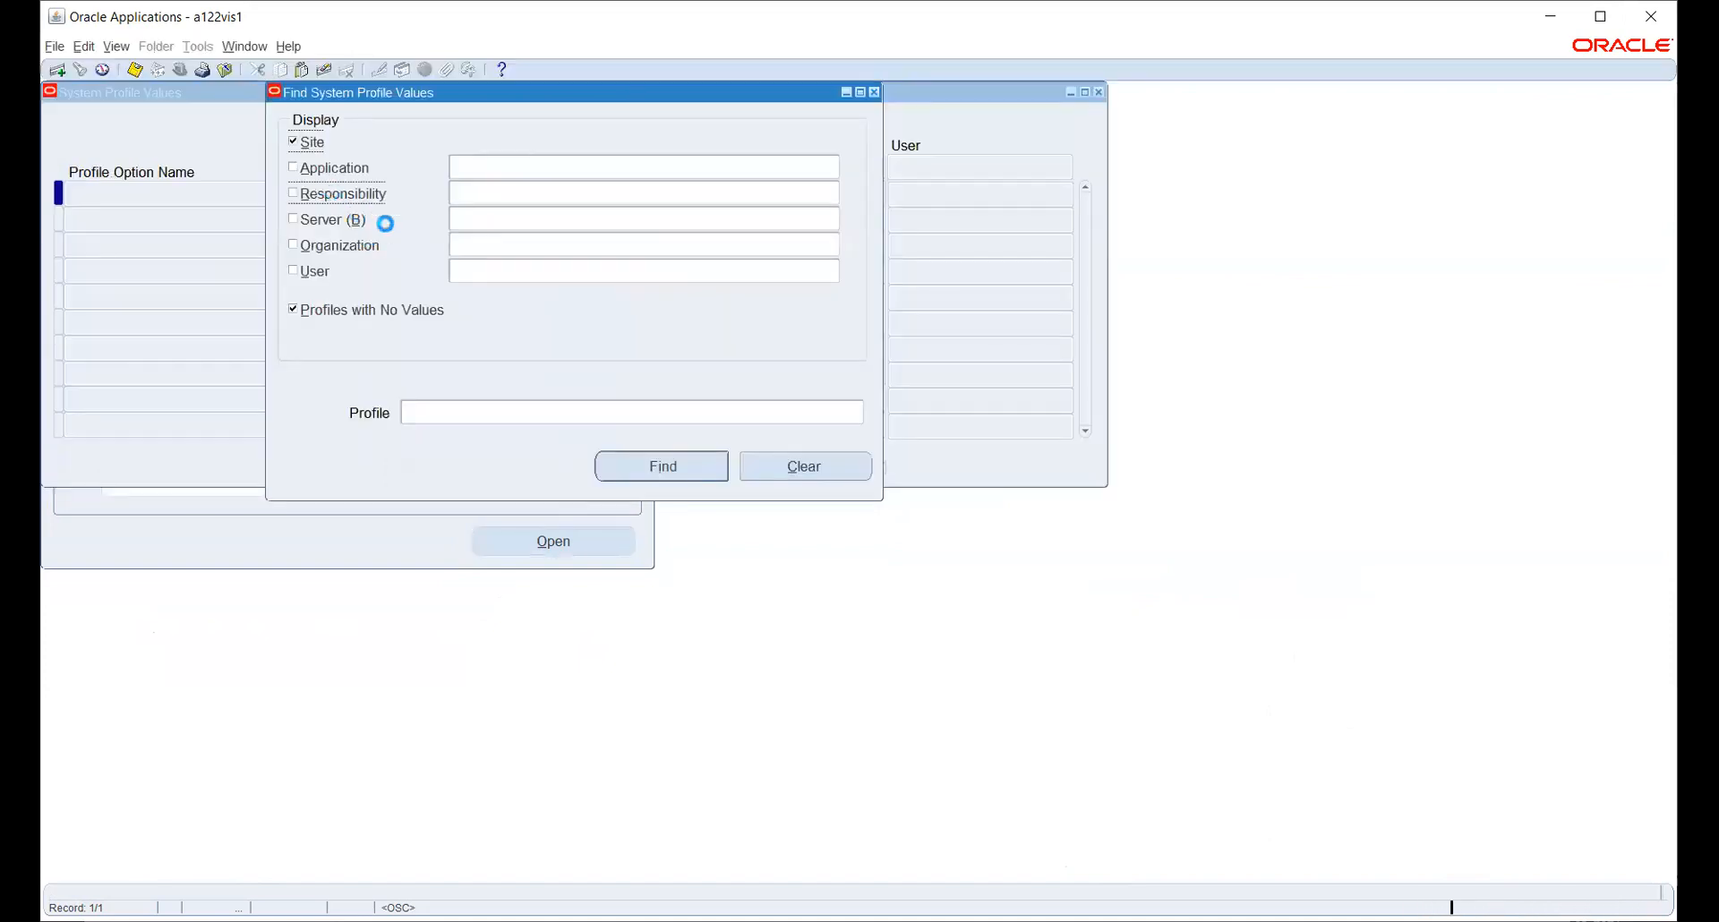
{"action": "type", "text": "HW"}
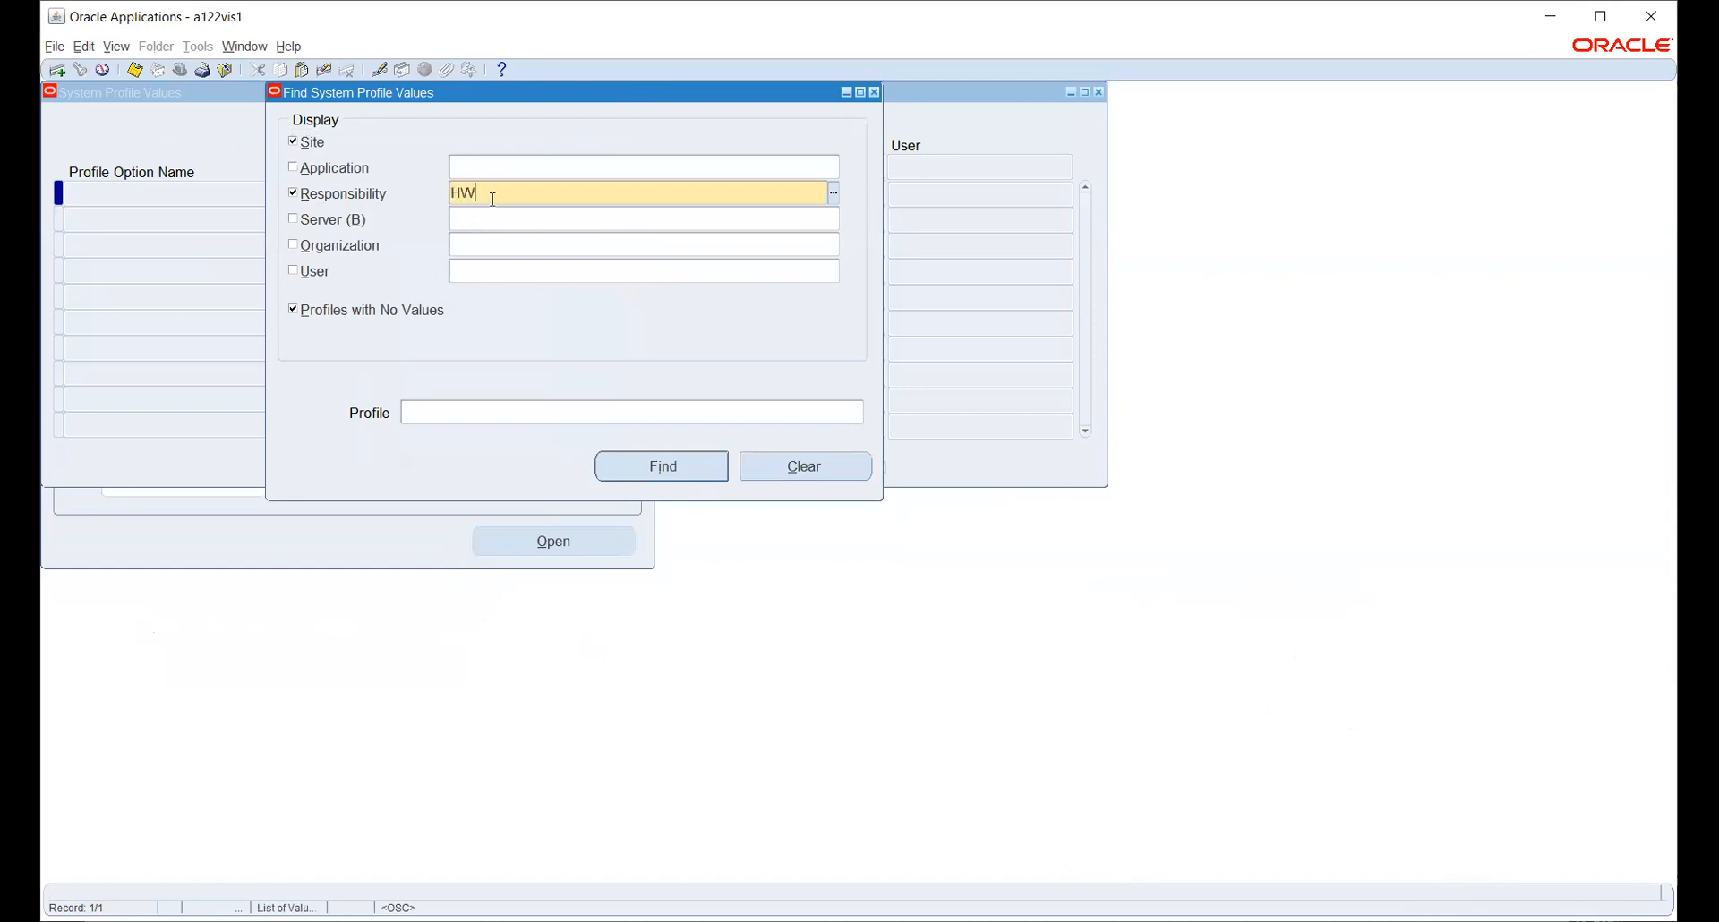
{"action": "key", "text": "Down"}
- Search 'HR:Use%' and query the HR:User Type profile values
{"action": "left_click", "coordinate": [660, 414]}
{"action": "left_click", "coordinate": [856, 412]}
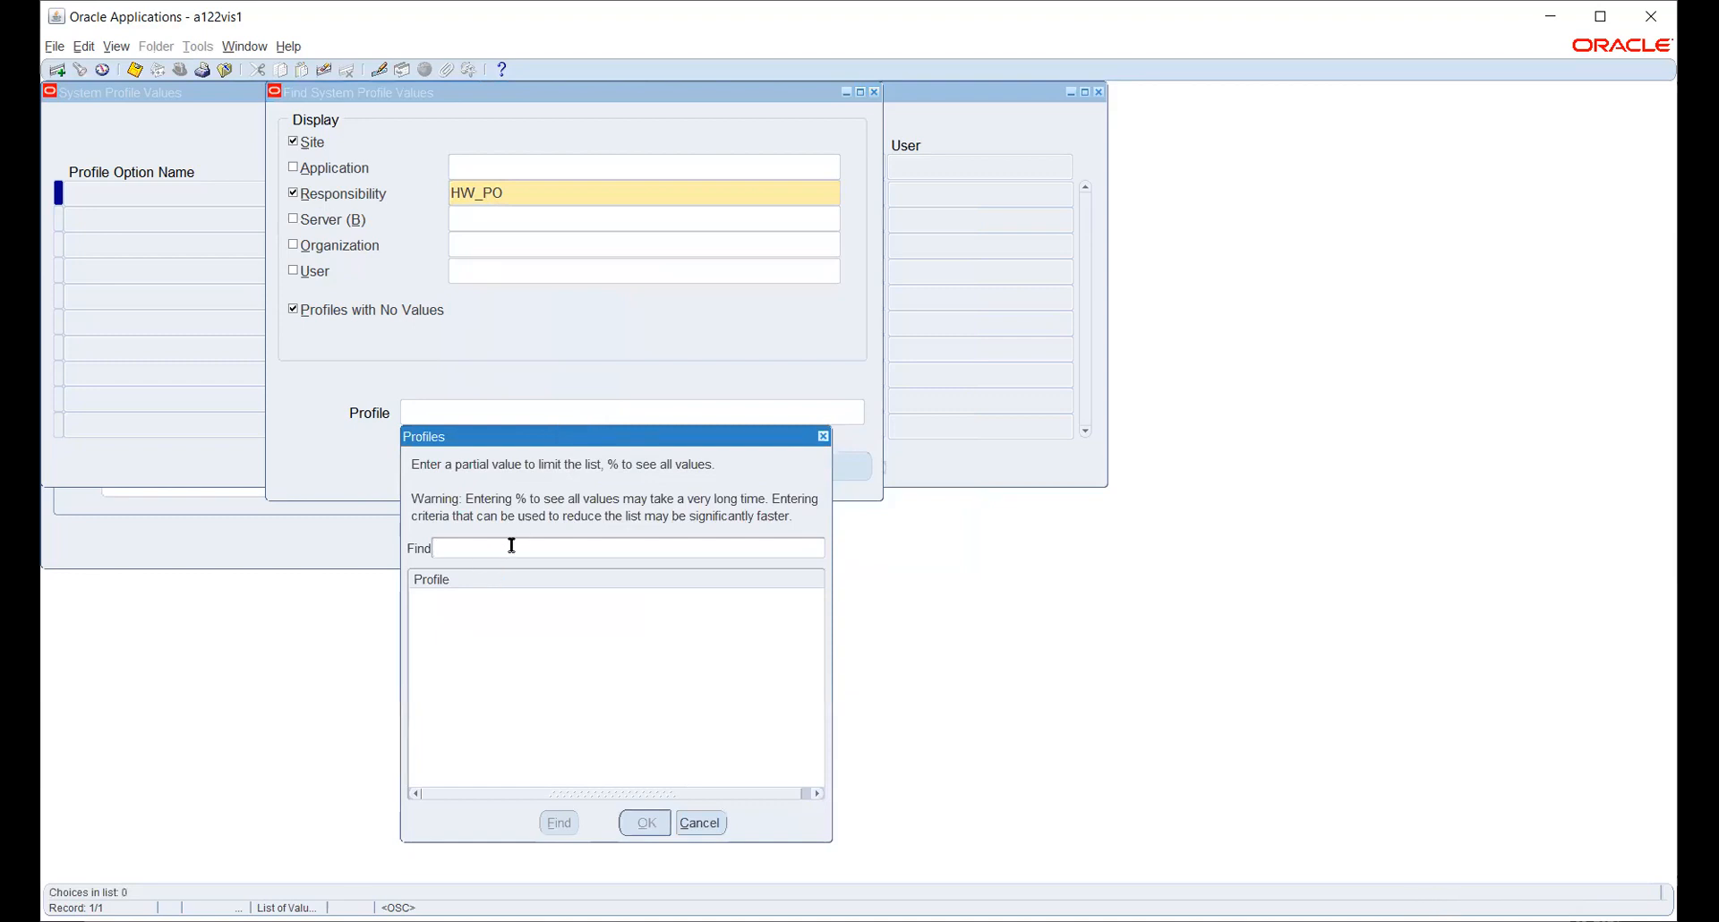
{"action": "type", "text": "HR:Use%"}
{"action": "key", "text": "Return"}
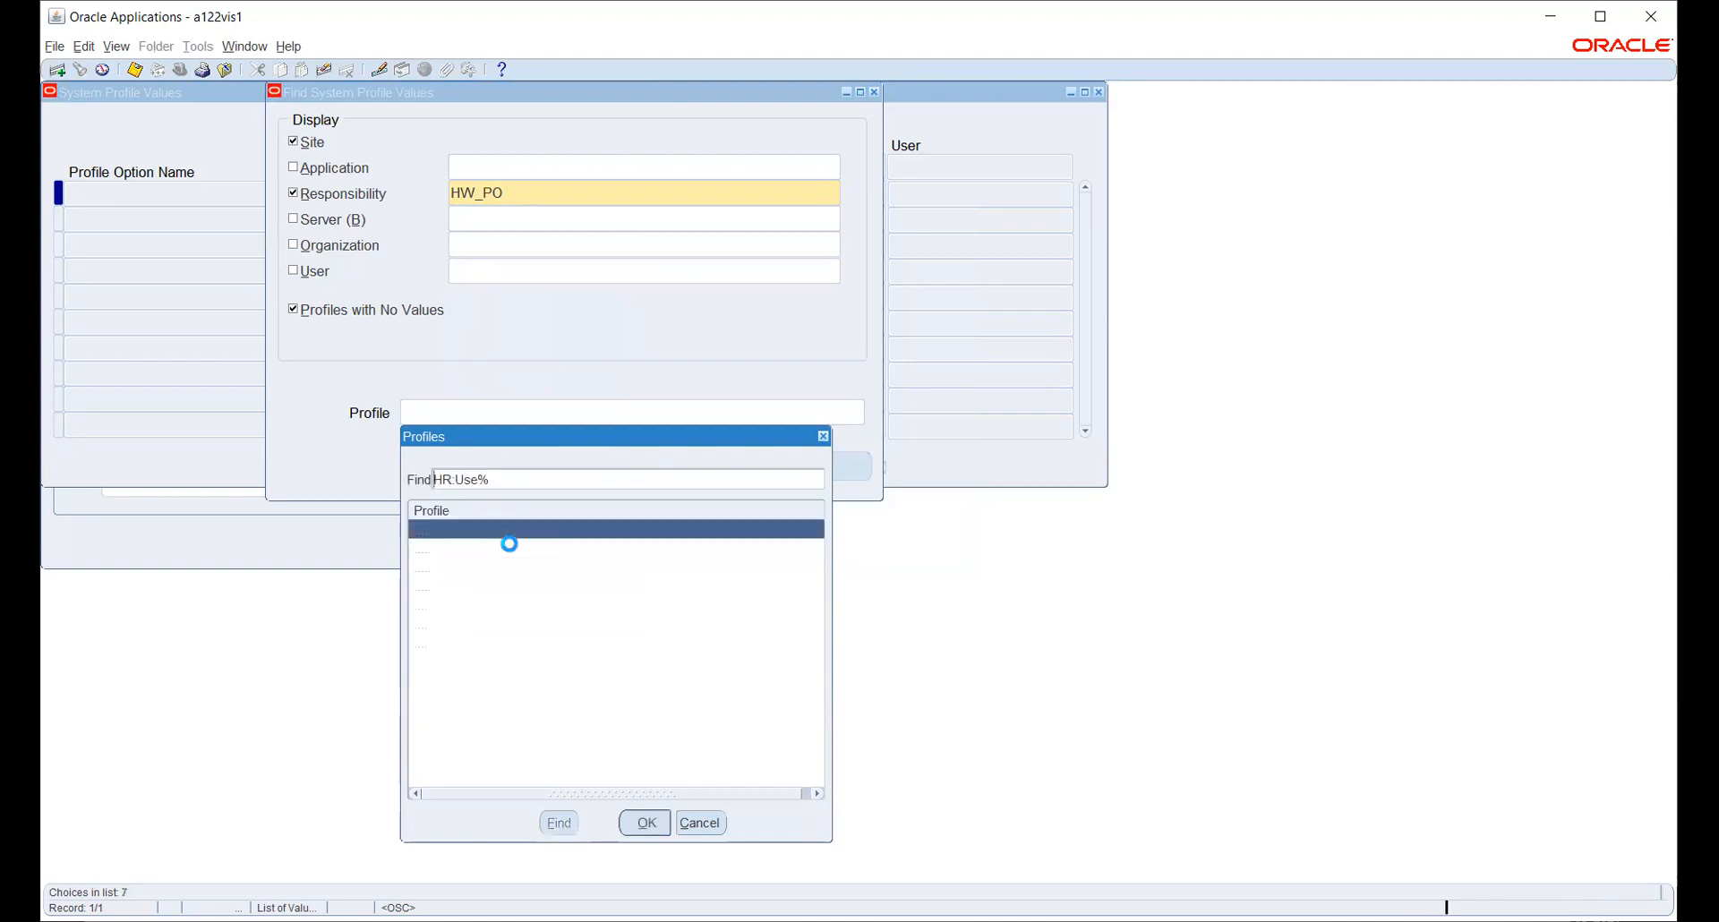
{"action": "key", "text": "Down"}
{"action": "key", "text": "Down"}
{"action": "key", "text": "Down"}
{"action": "key", "text": "Down"}
{"action": "key", "text": "Down"}
{"action": "key", "text": "Down"}
{"action": "key", "text": "Return"}
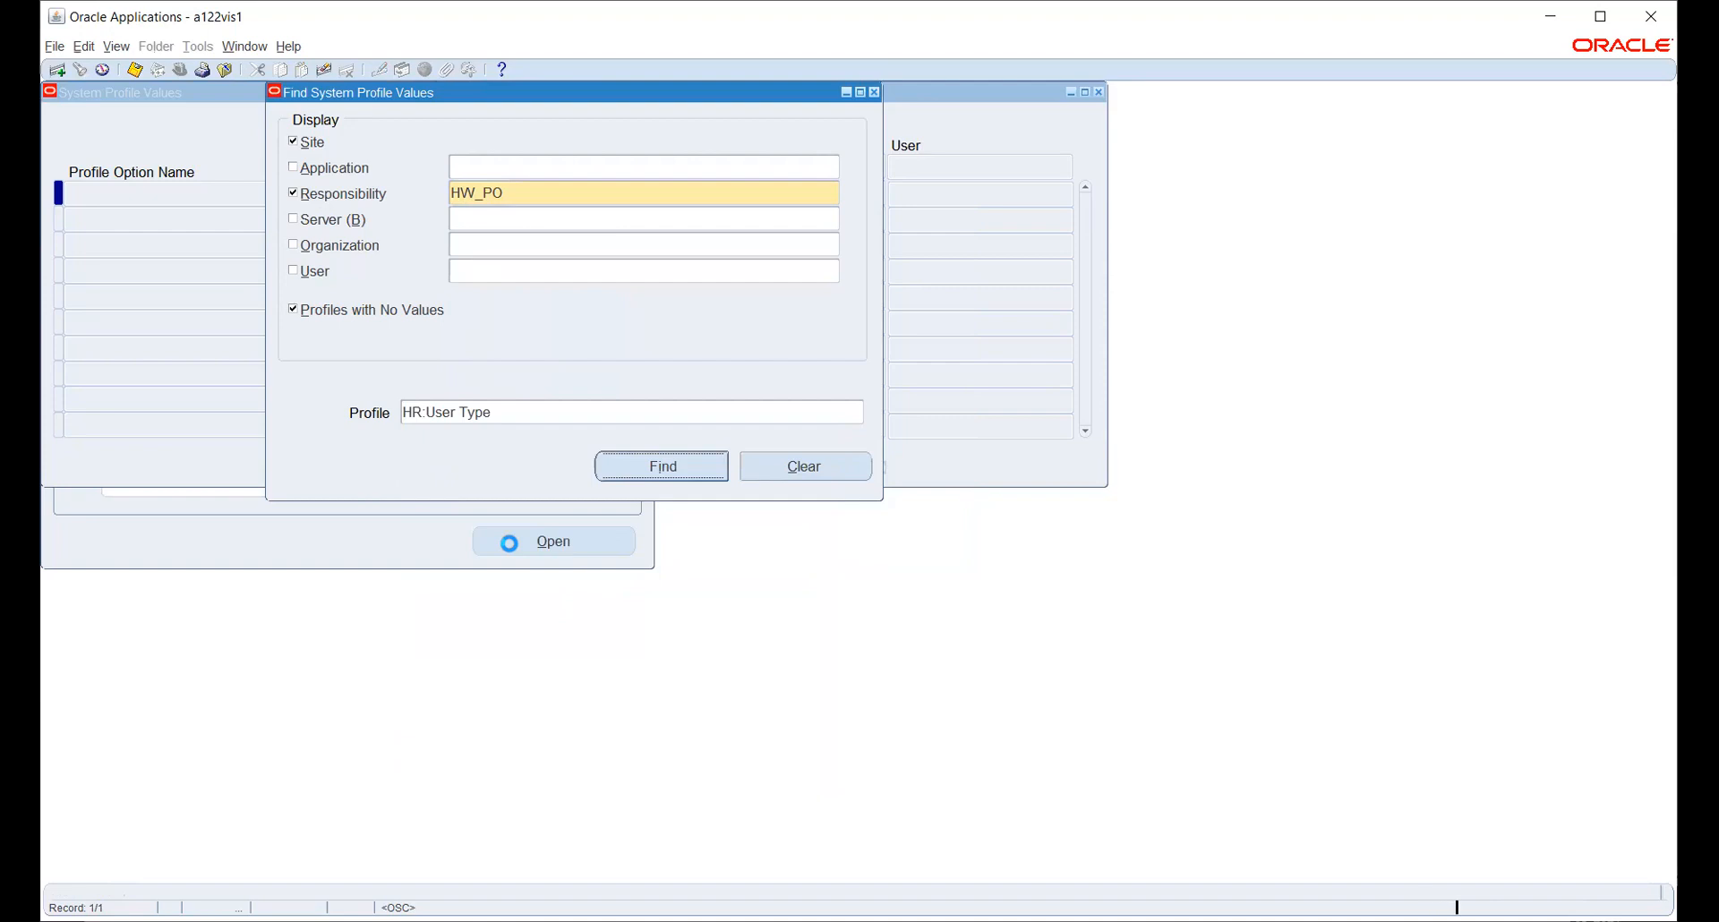
{"action": "key", "text": "Return"}
- Set HR:User Type for HW_PO to HR with Payroll User and save
{"action": "left_click", "coordinate": [799, 188]}
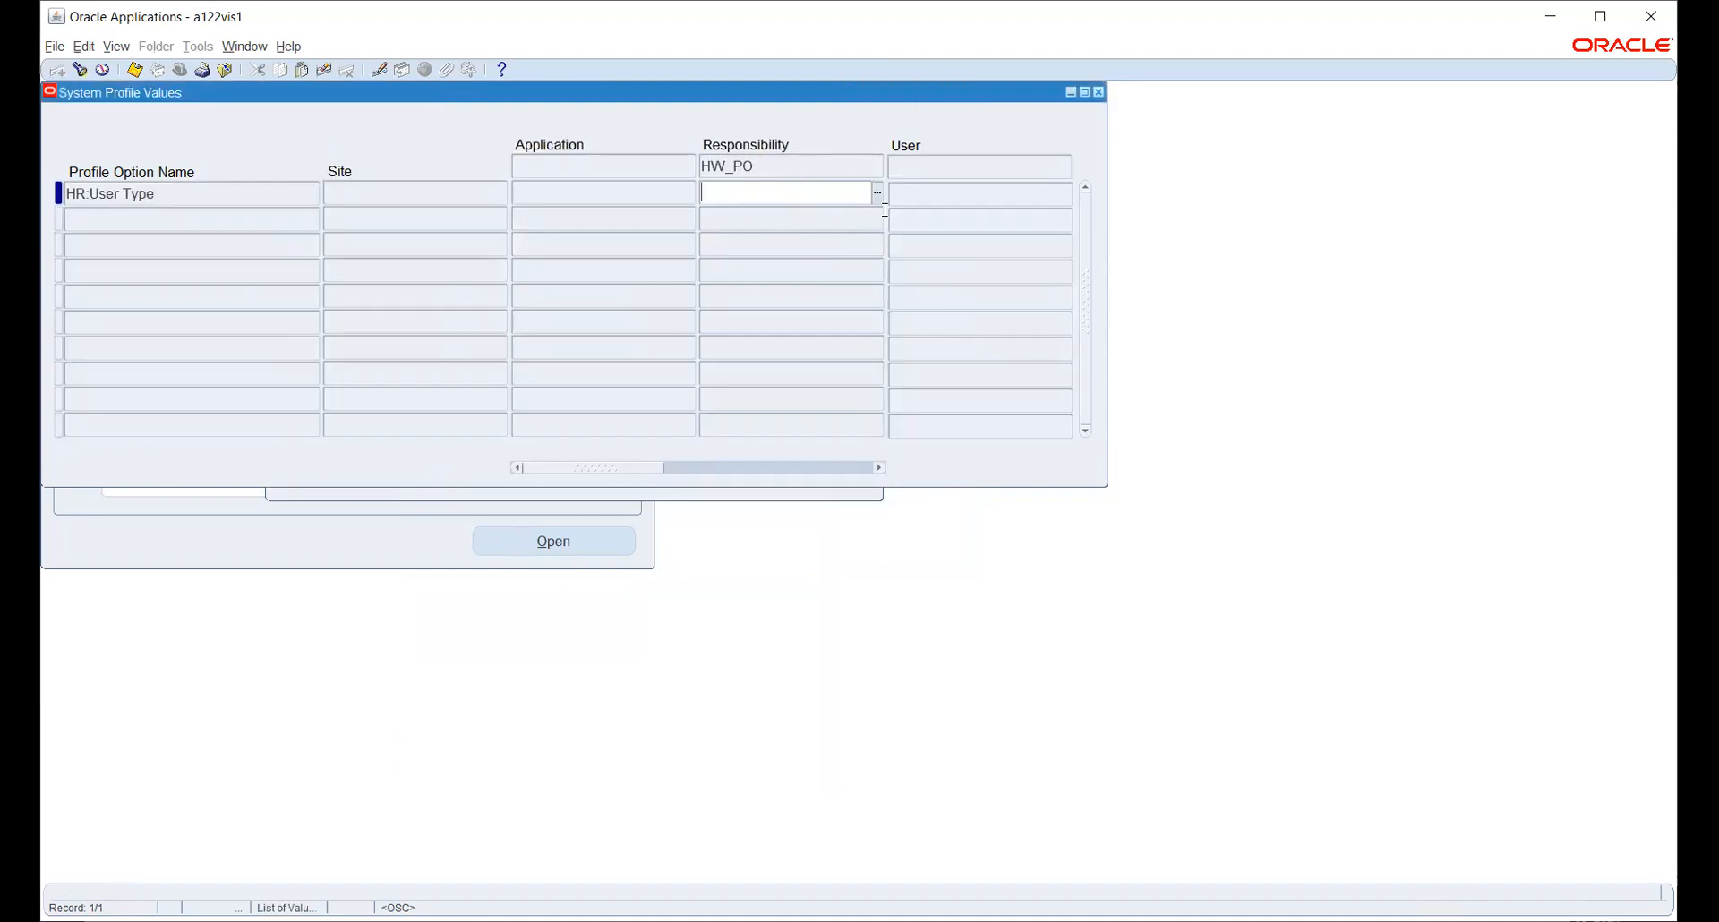
{"action": "left_click", "coordinate": [878, 195]}
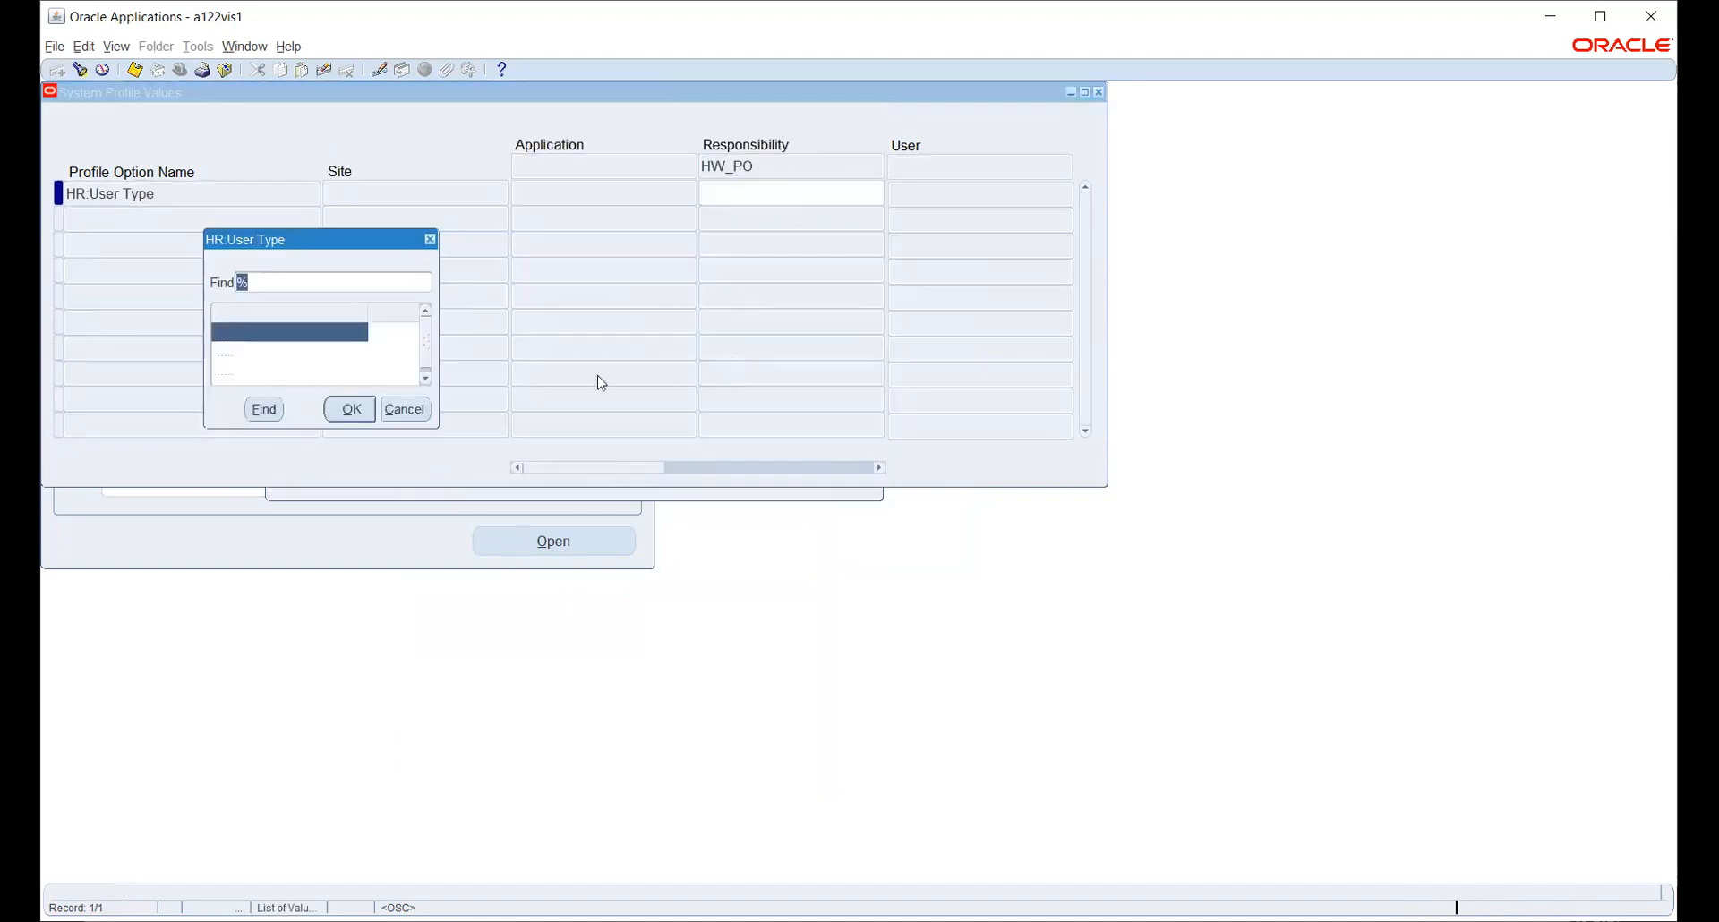
{"action": "left_click", "coordinate": [331, 360]}
{"action": "left_click", "coordinate": [347, 409]}
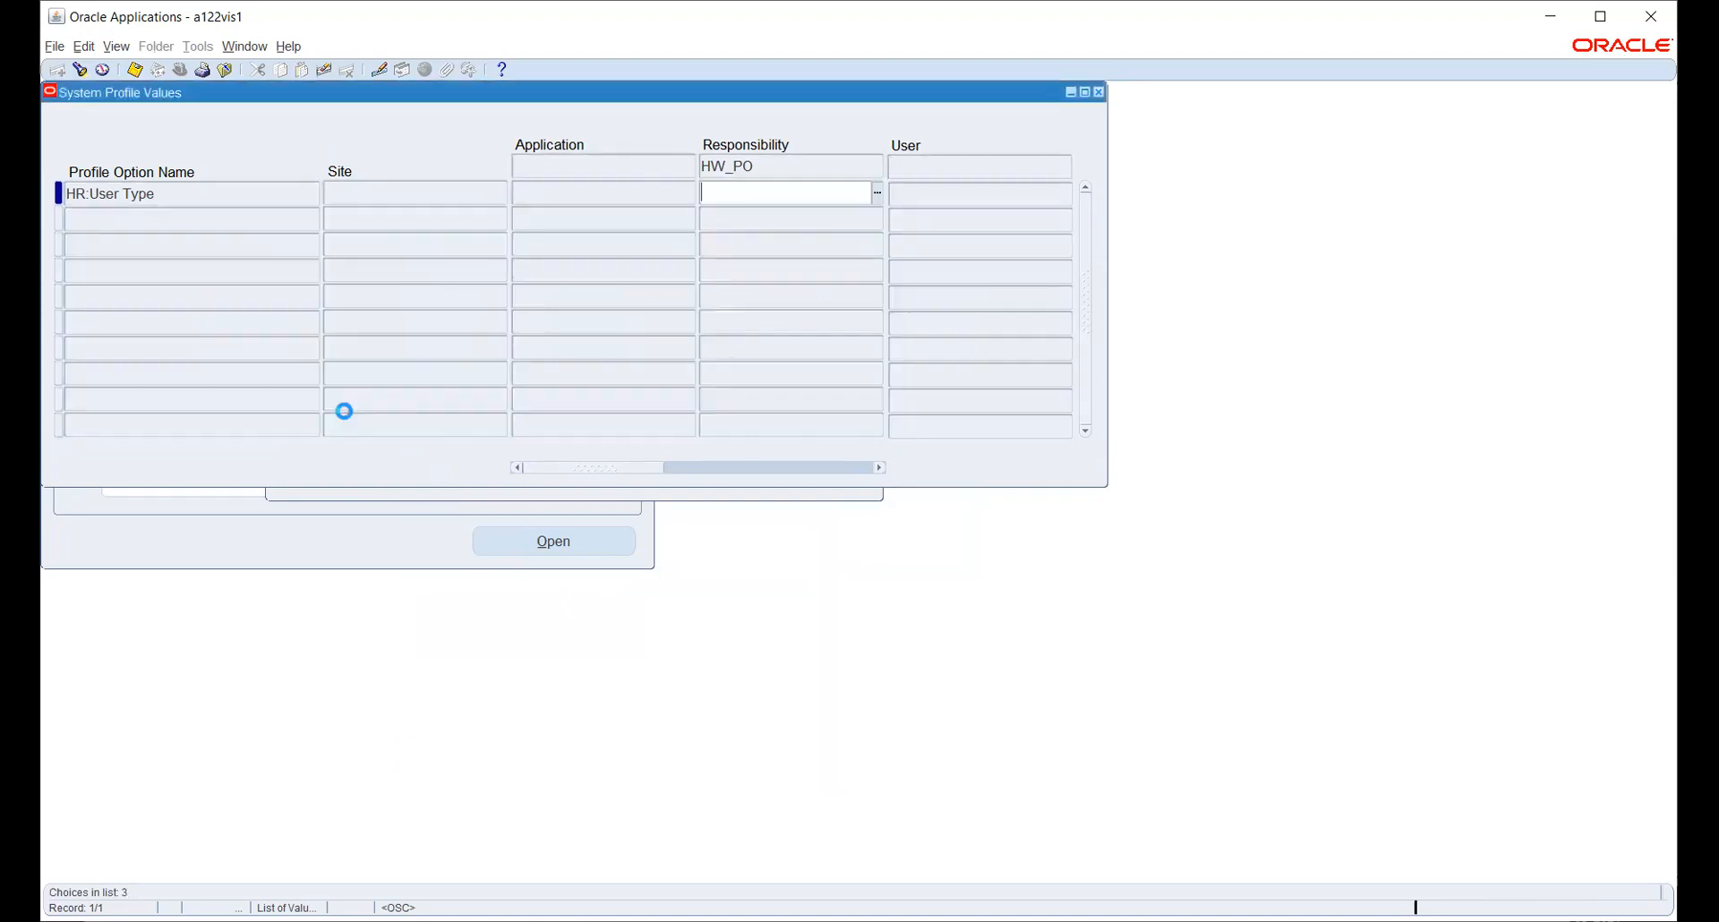
{"action": "key", "text": "ctrl+s"}
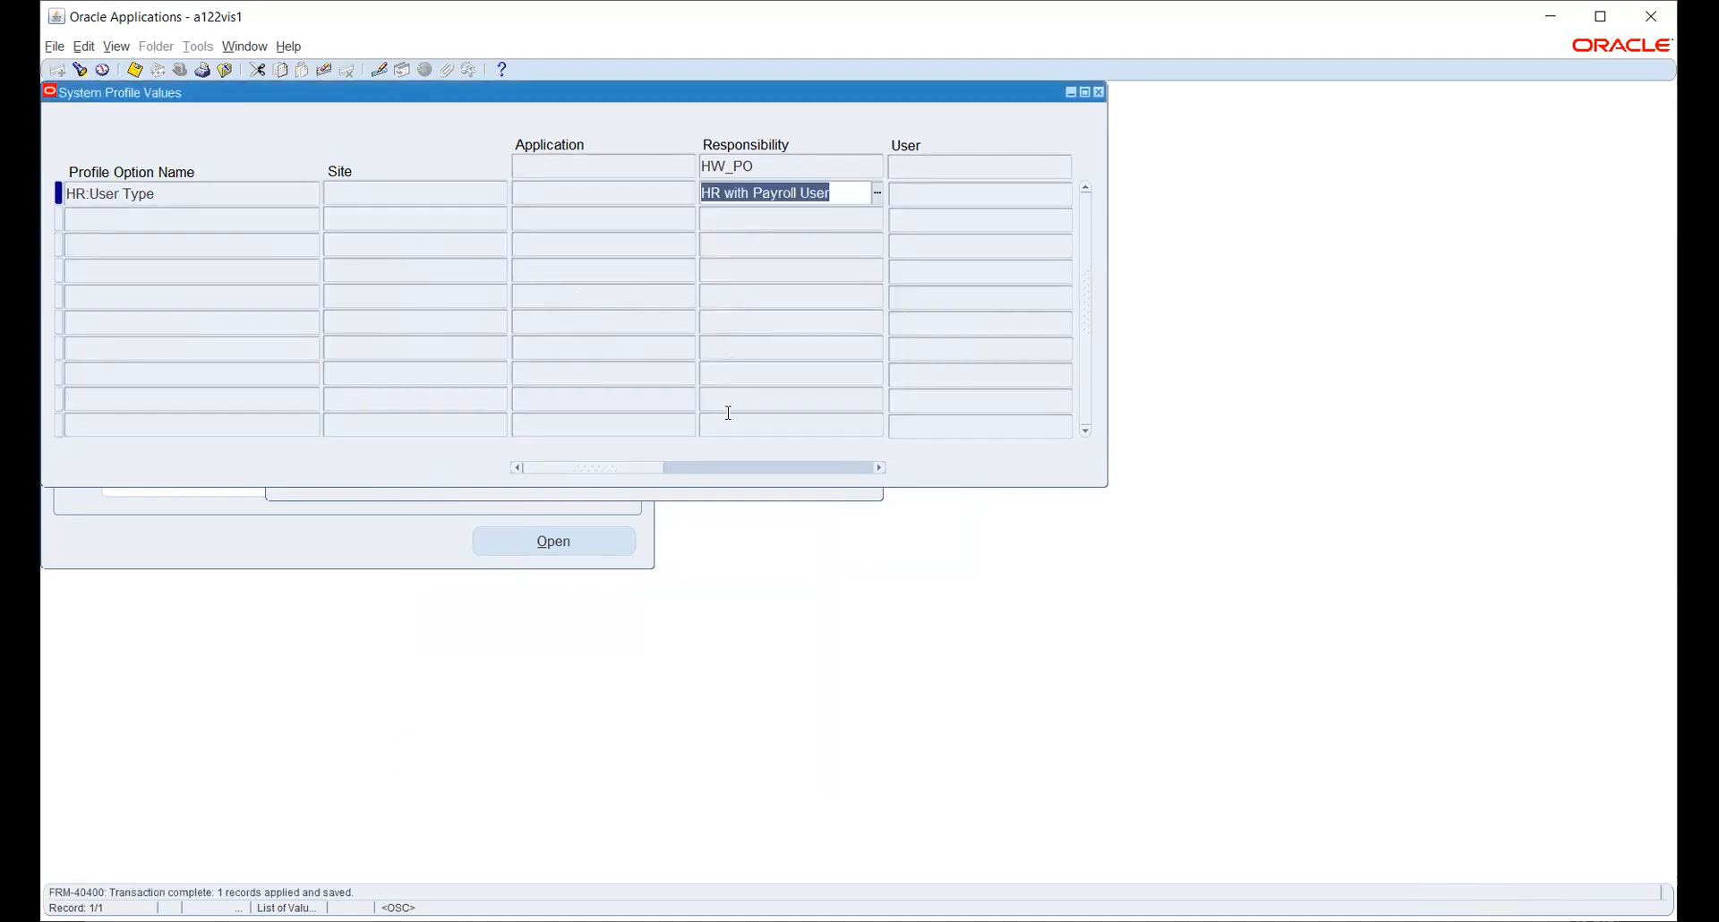
{"action": "left_click", "coordinate": [749, 494]}
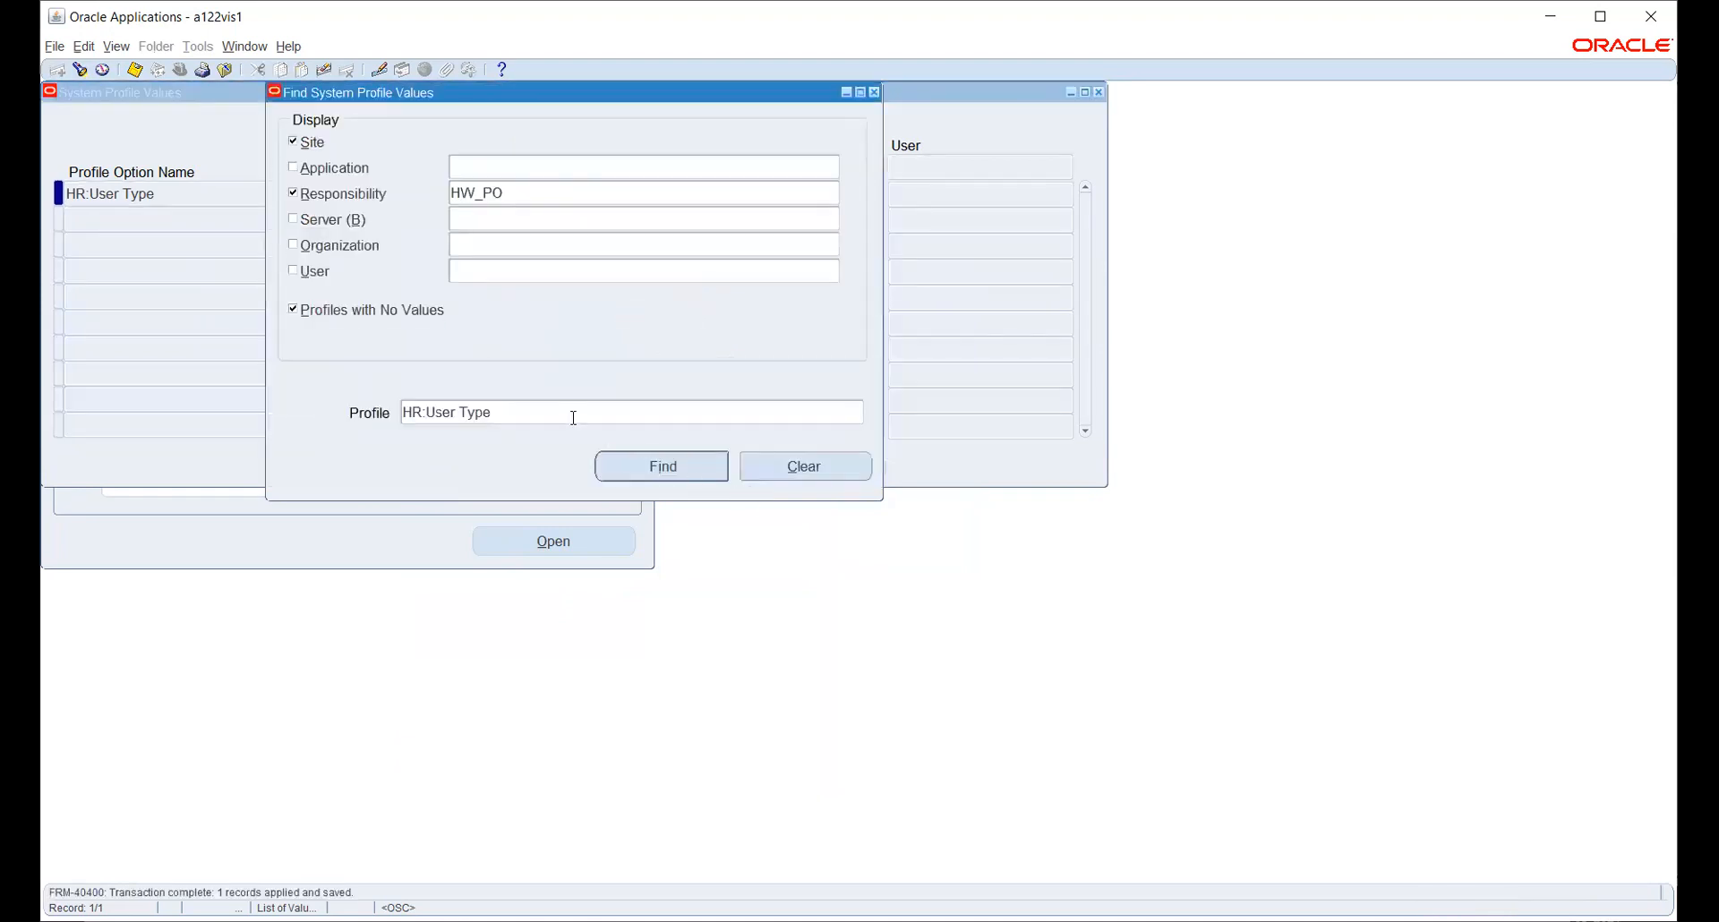
- Search profiles with '%LEDG%NA%' and choose GL Ledger Name
{"action": "left_click", "coordinate": [828, 405]}
{"action": "left_click", "coordinate": [859, 413]}
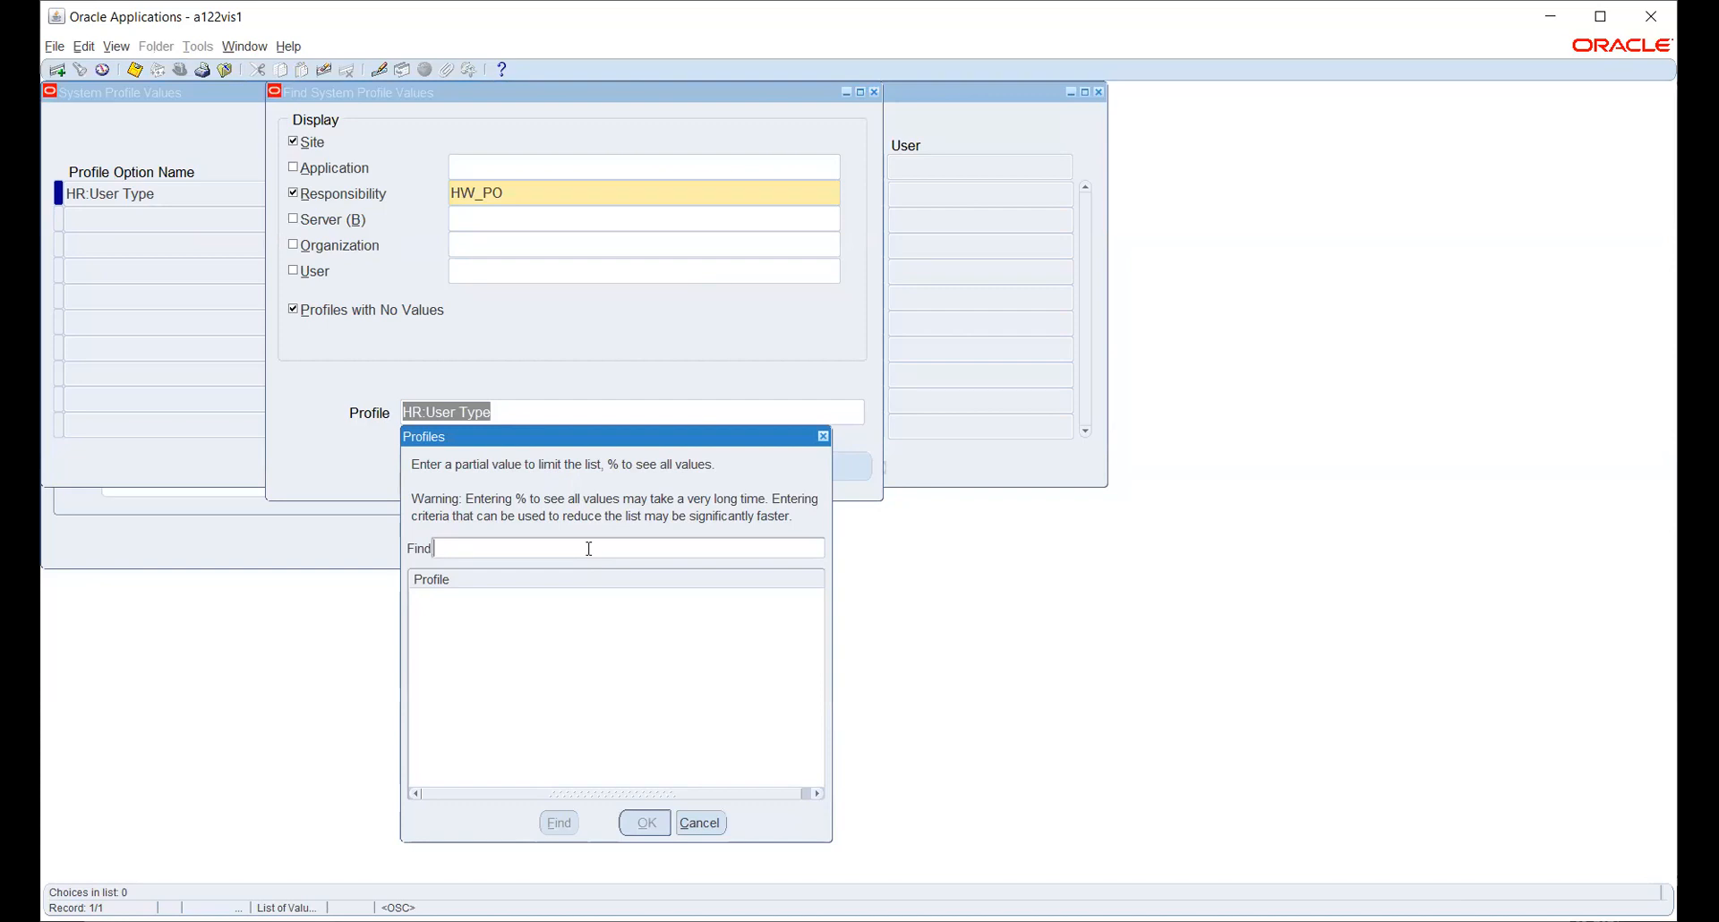
{"action": "type", "text": "GL:LED%"}
{"action": "key", "text": "Return"}
{"action": "type", "text": "%LEDG%NA%"}
{"action": "key", "text": "Return"}
{"action": "key", "text": "Down"}
{"action": "key", "text": "Down"}
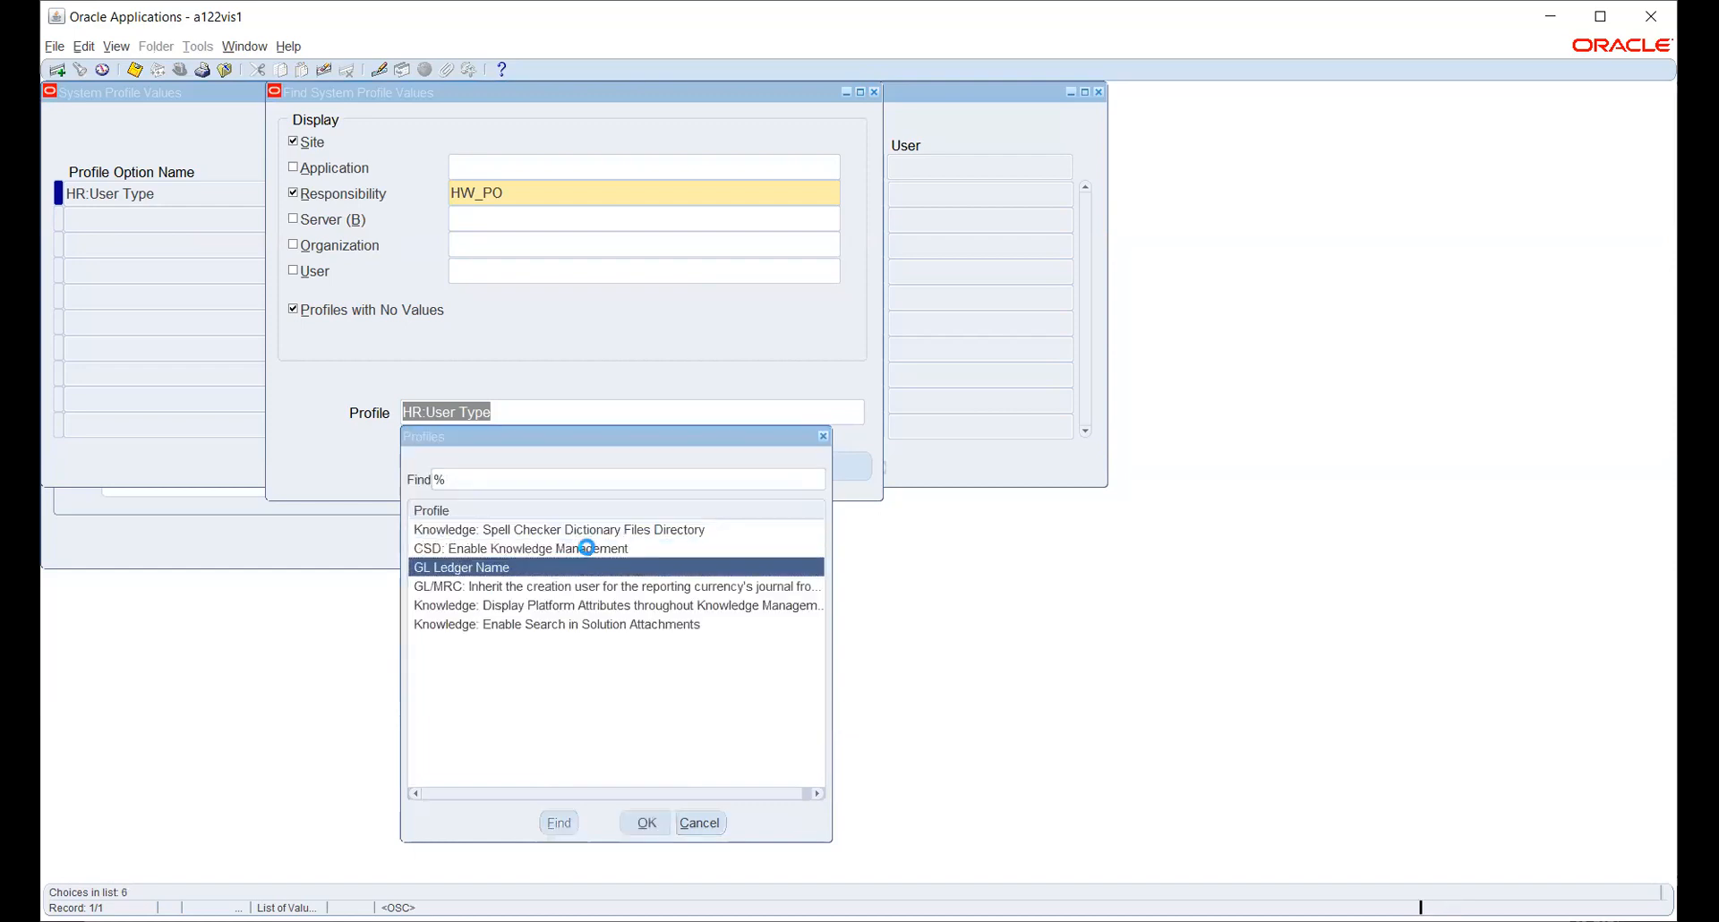
{"action": "key", "text": "Return"}
{"action": "key", "text": "Return"}
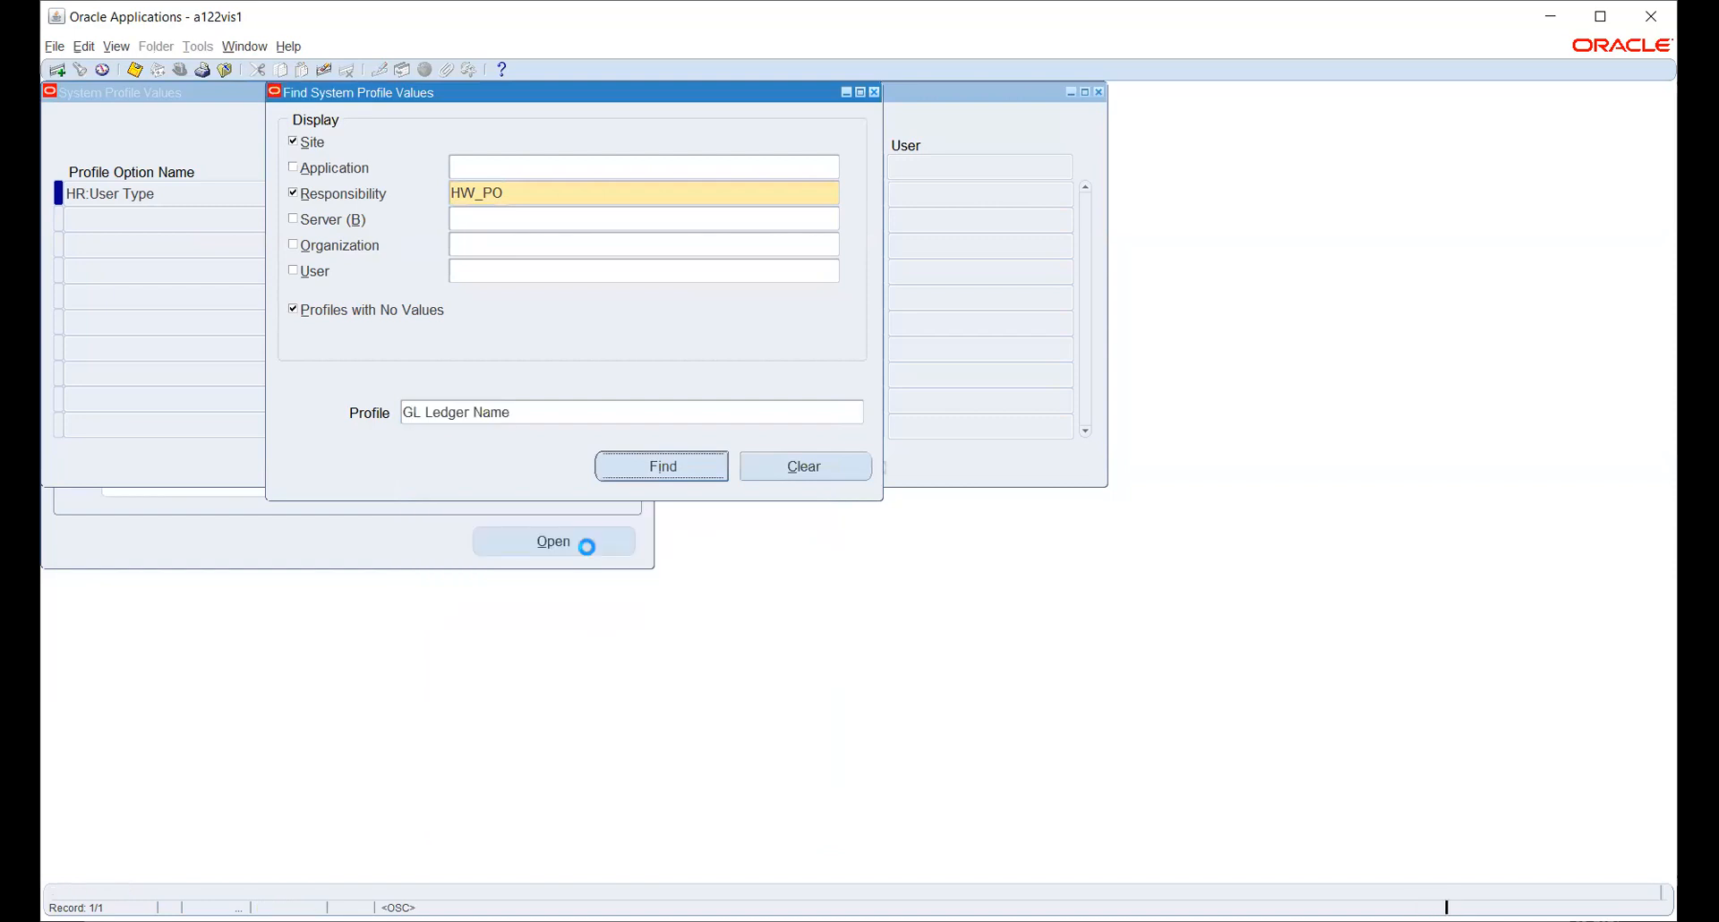
- Set GL Ledger Name for HW_PO to HW_PL and save
{"action": "left_click", "coordinate": [826, 193]}
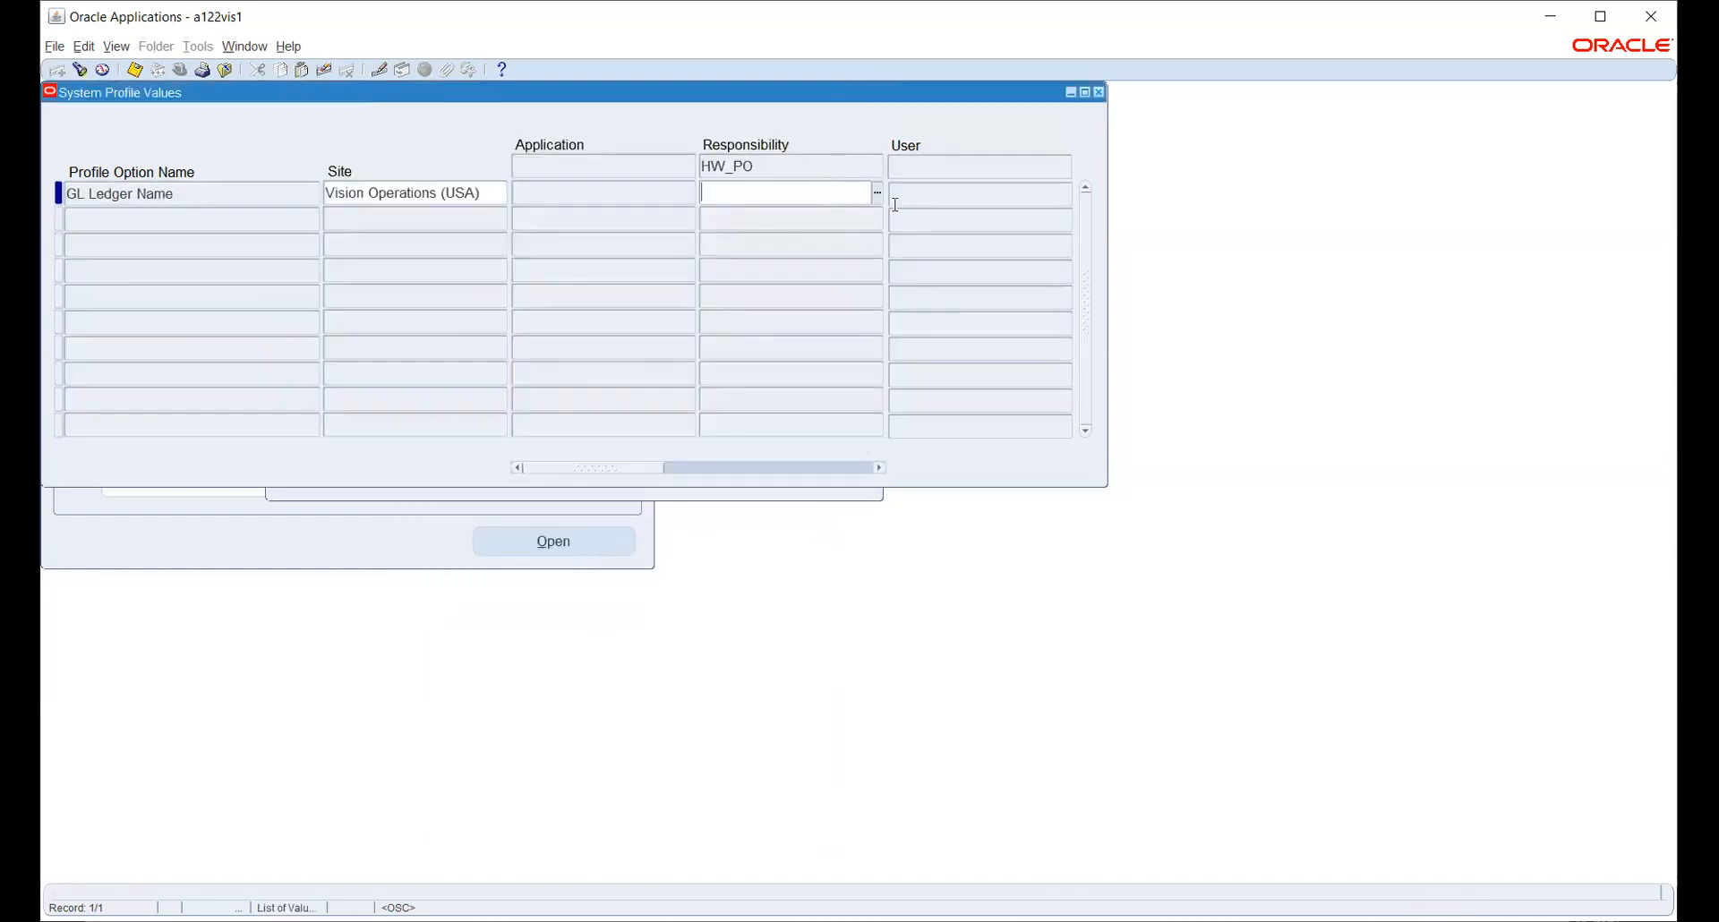
{"action": "left_click", "coordinate": [877, 193]}
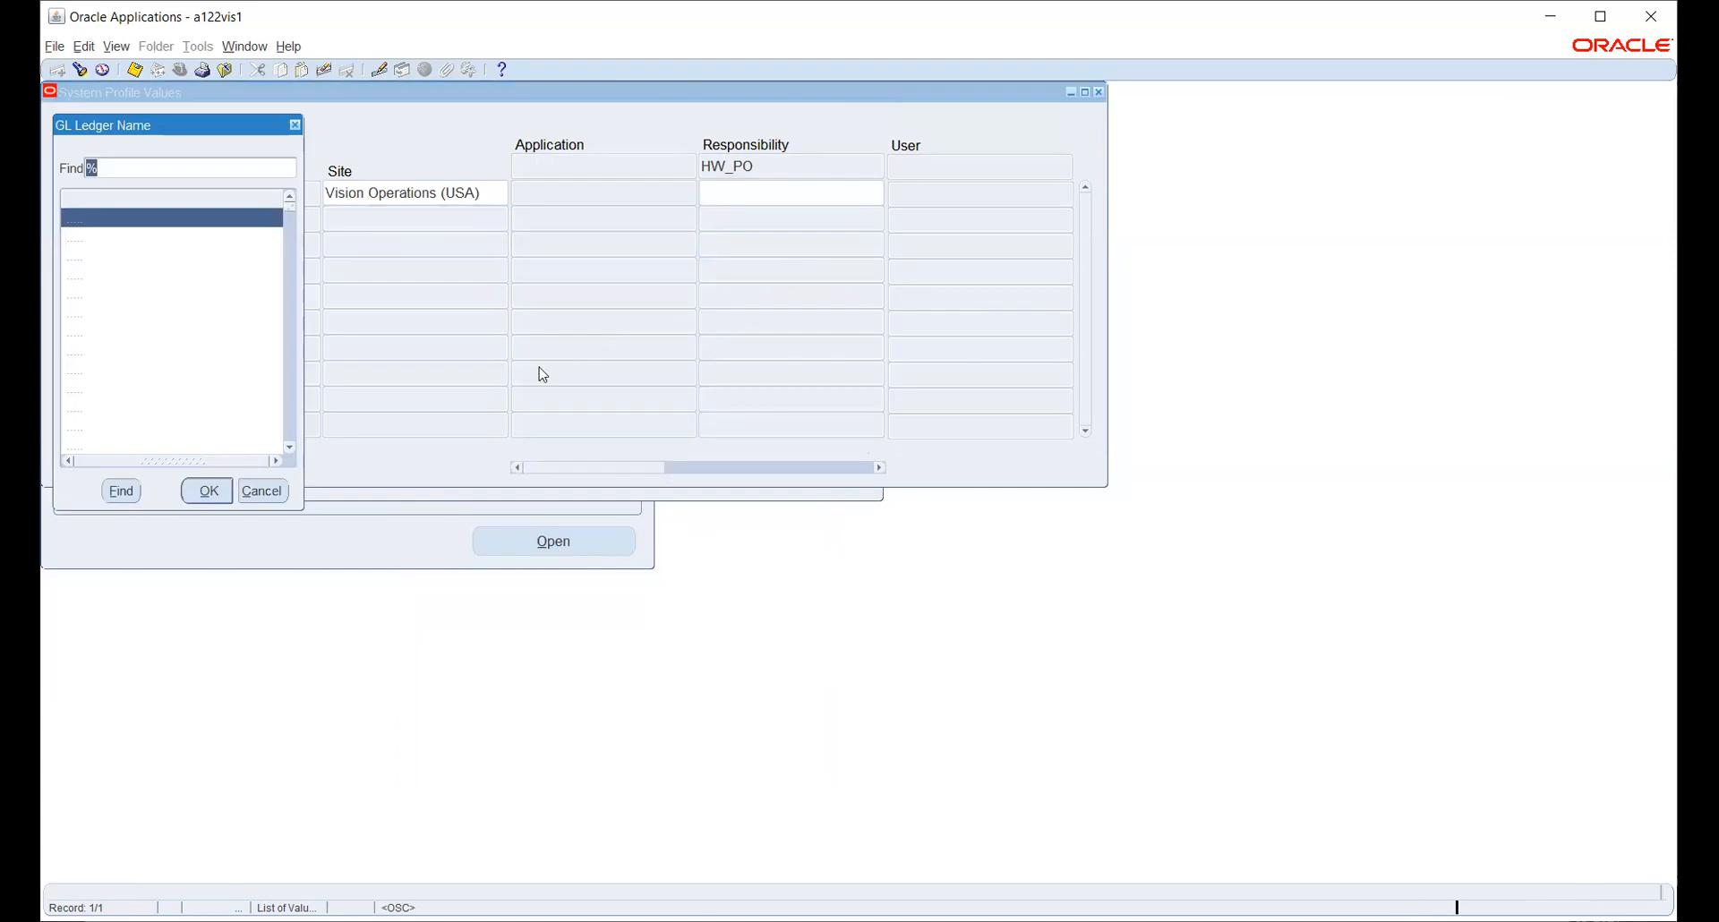
{"action": "type", "text": "hw"}
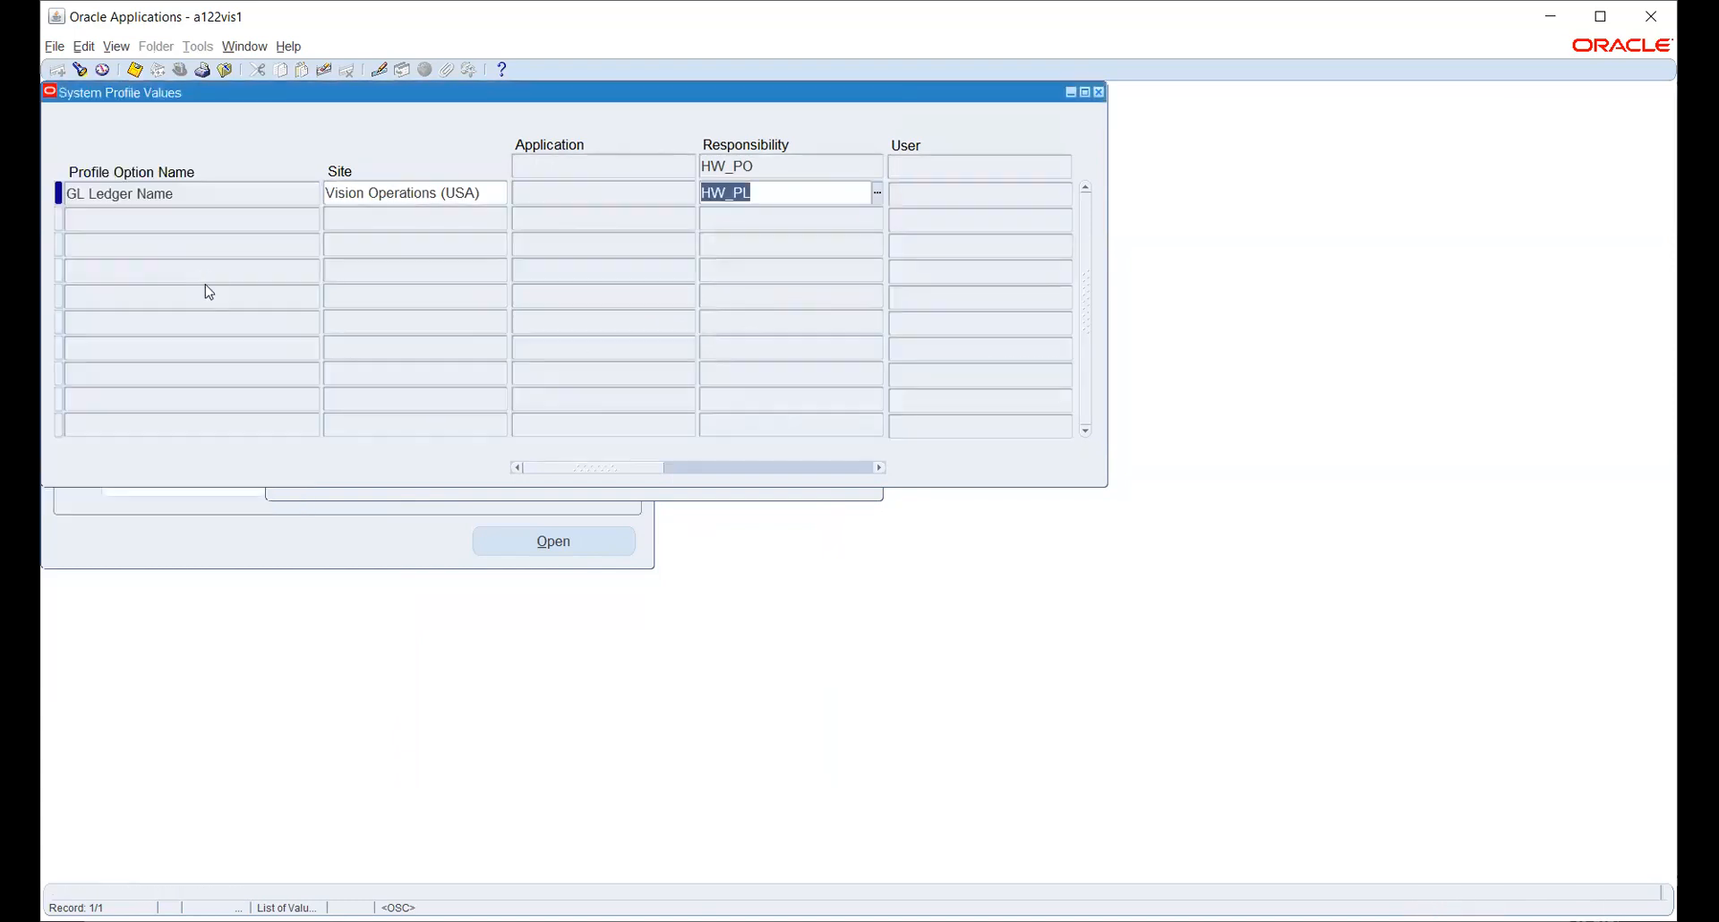
{"action": "key", "text": "ctrl+s"}
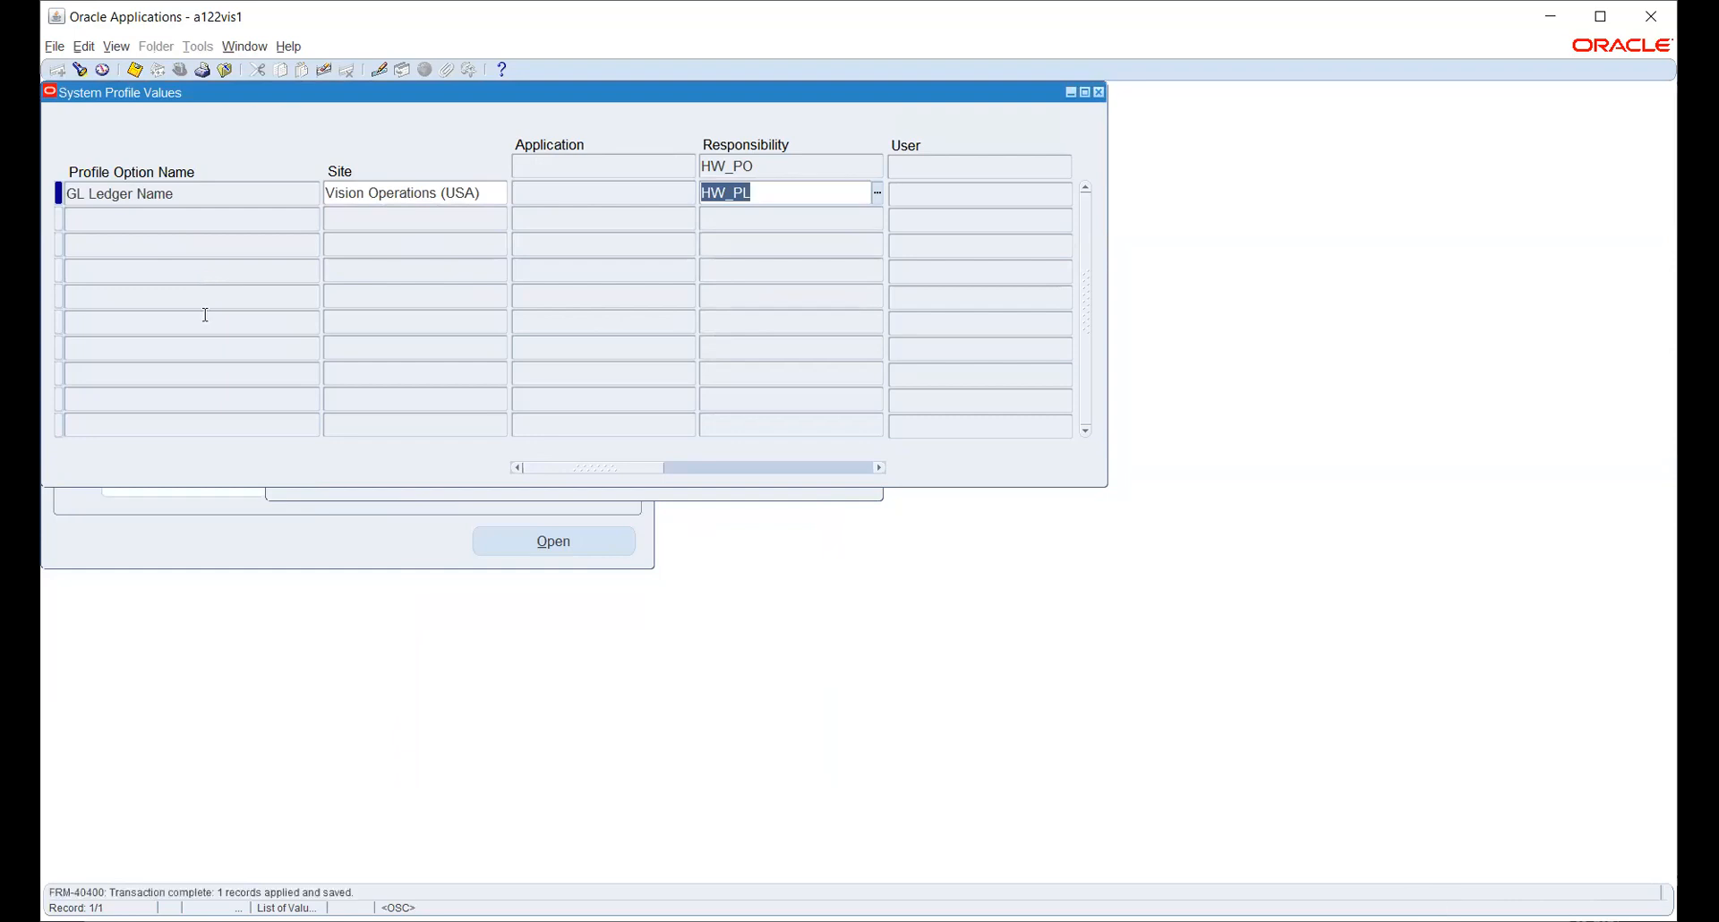
- Search profiles with '%OPER%UNIT' and query MO: Operating Unit values
{"action": "left_click", "coordinate": [659, 493]}
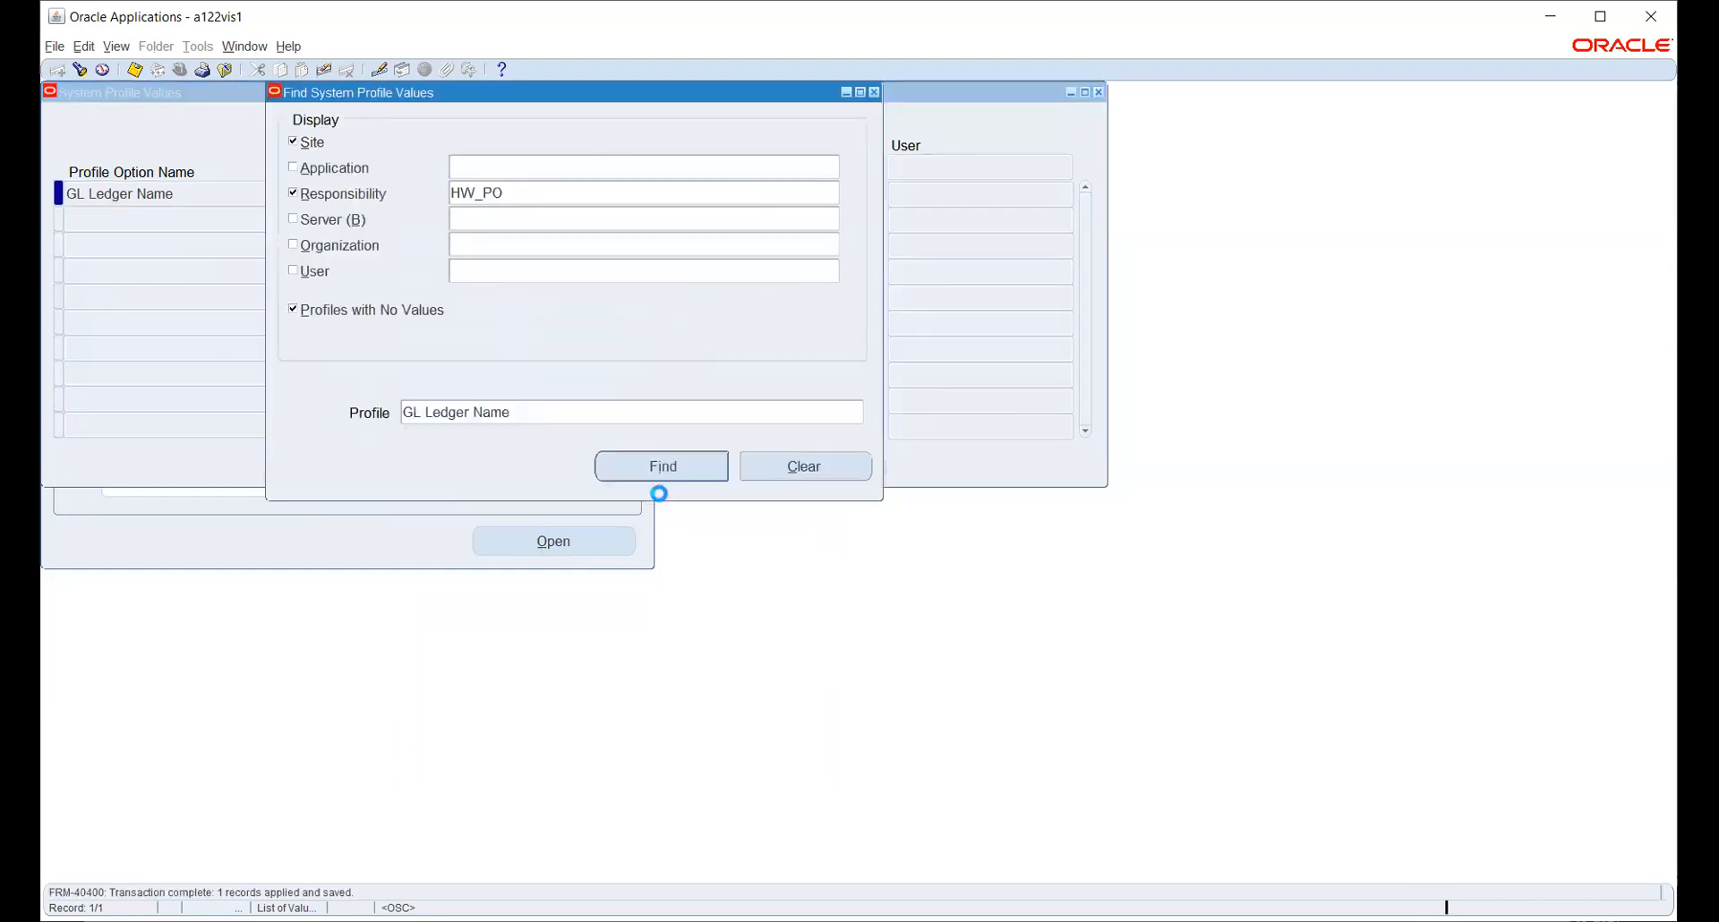
{"action": "left_click", "coordinate": [602, 411]}
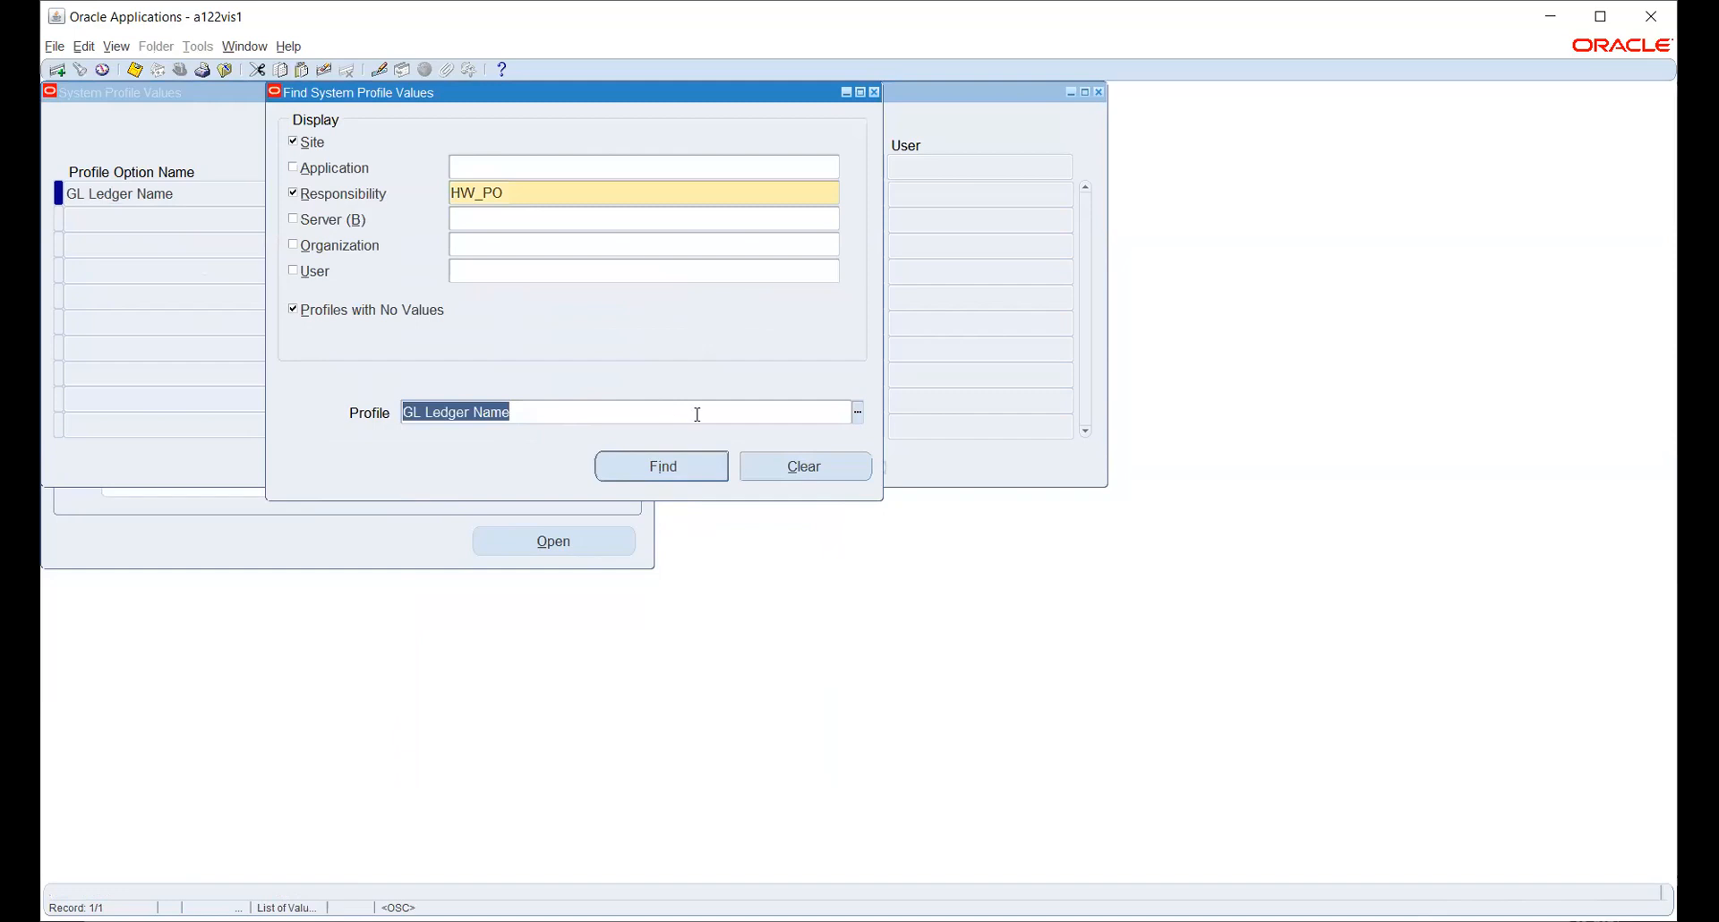
{"action": "left_click", "coordinate": [857, 411]}
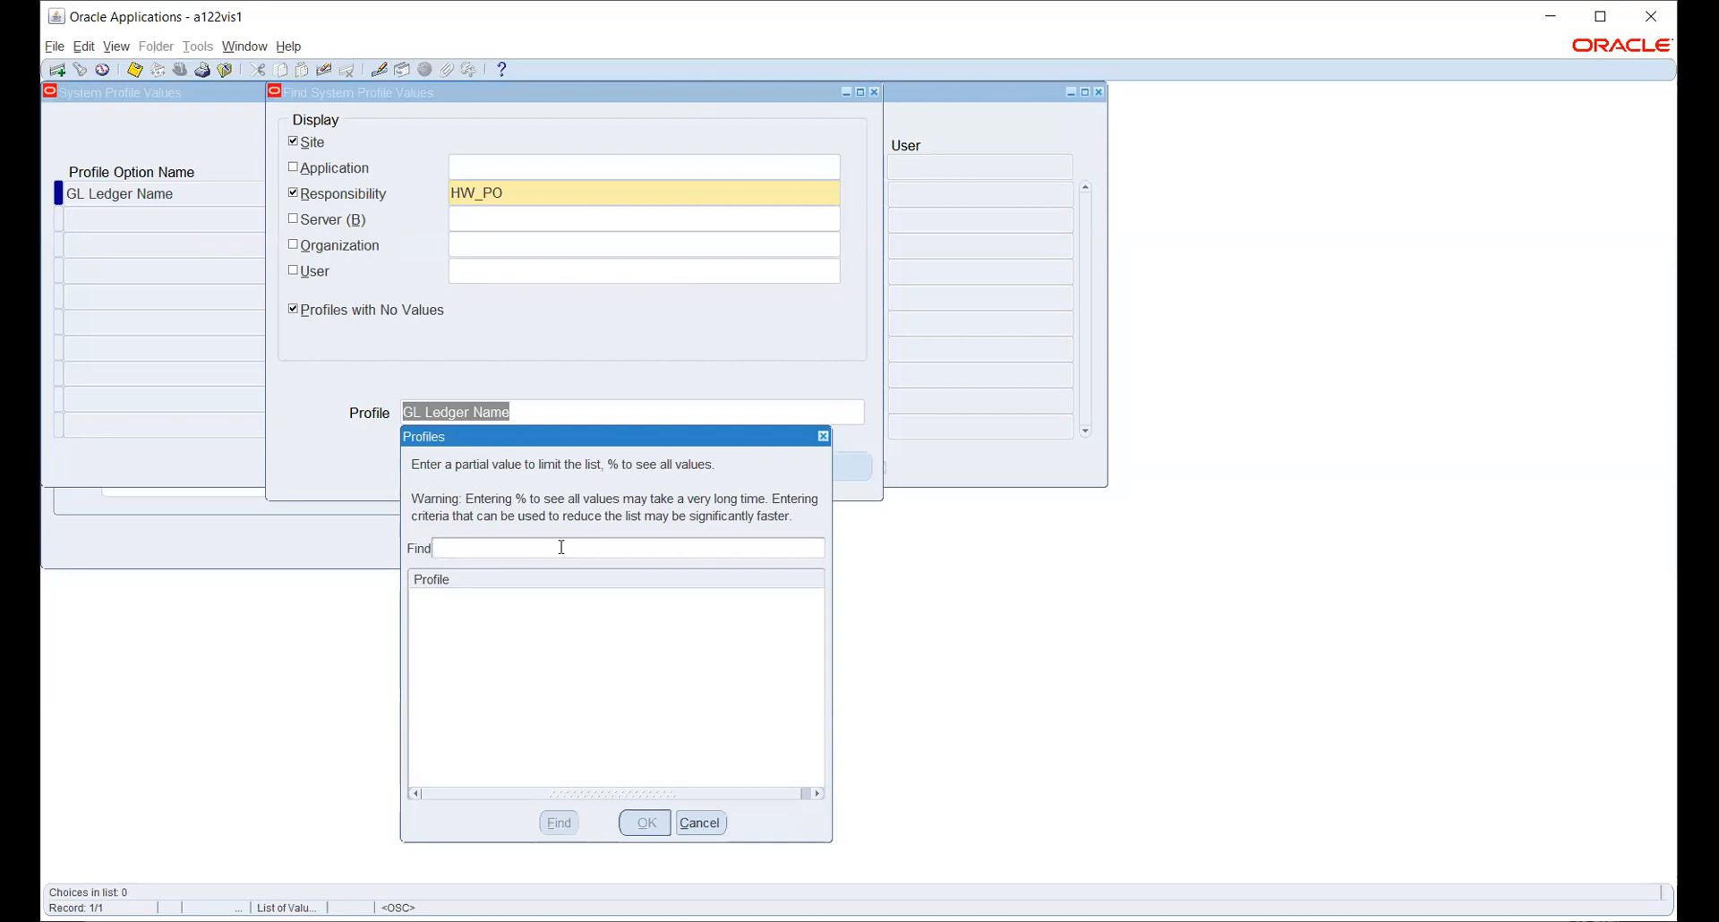
{"action": "type", "text": "%OPER%UNIT"}
{"action": "key", "text": "Return"}
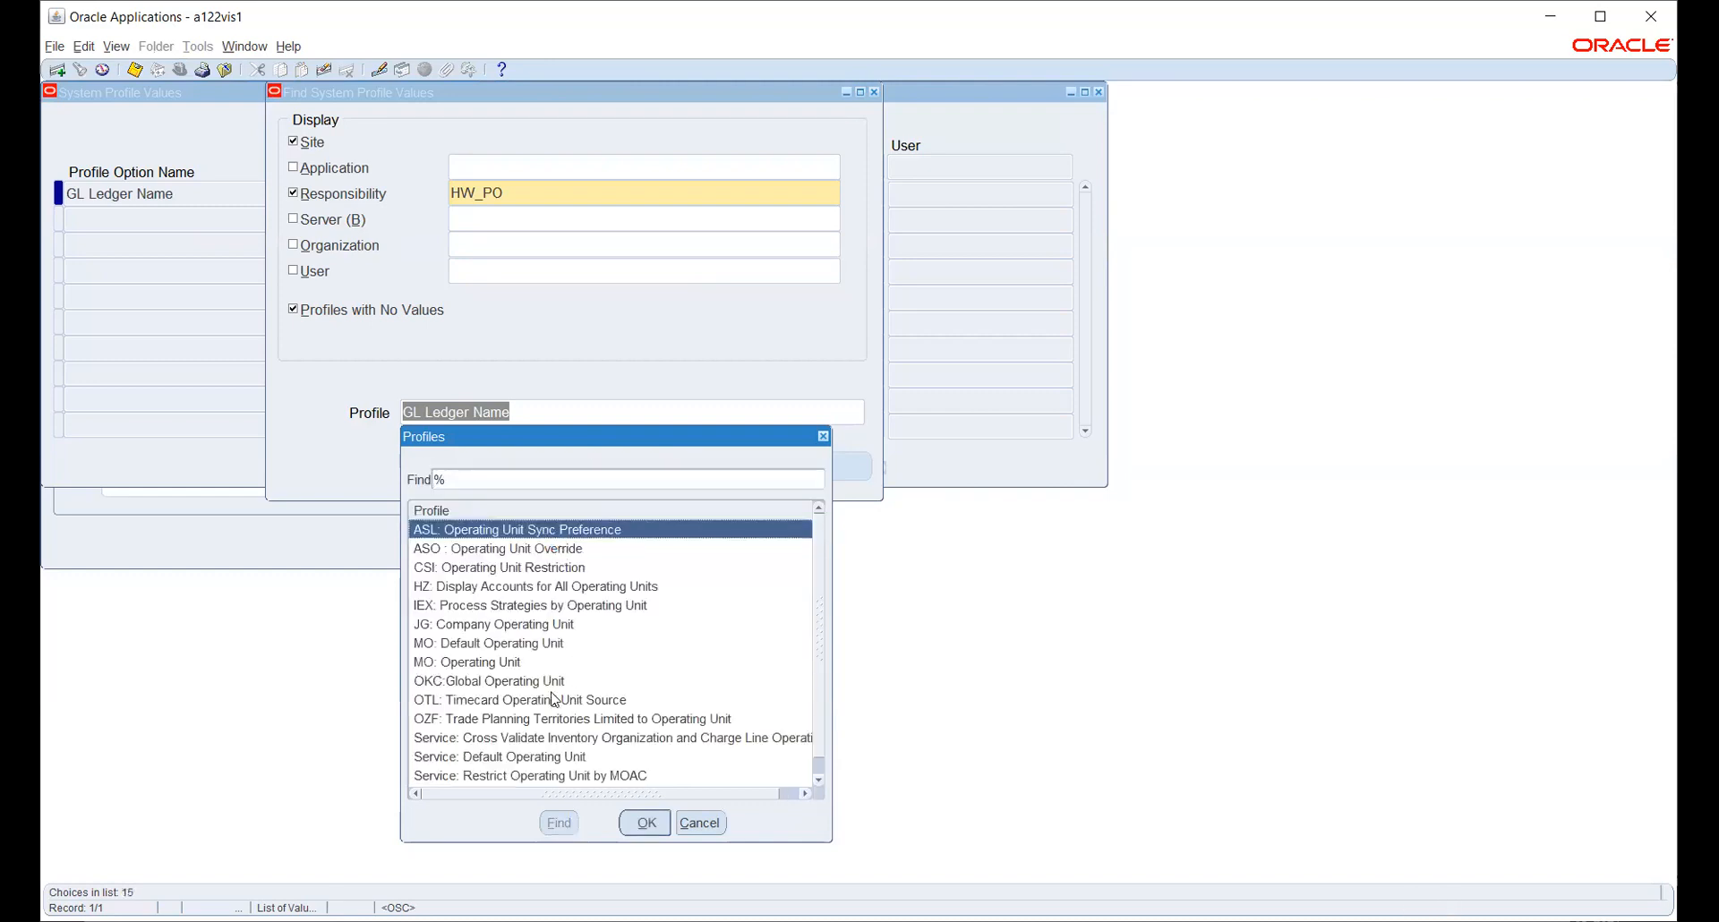
{"action": "left_click", "coordinate": [509, 663]}
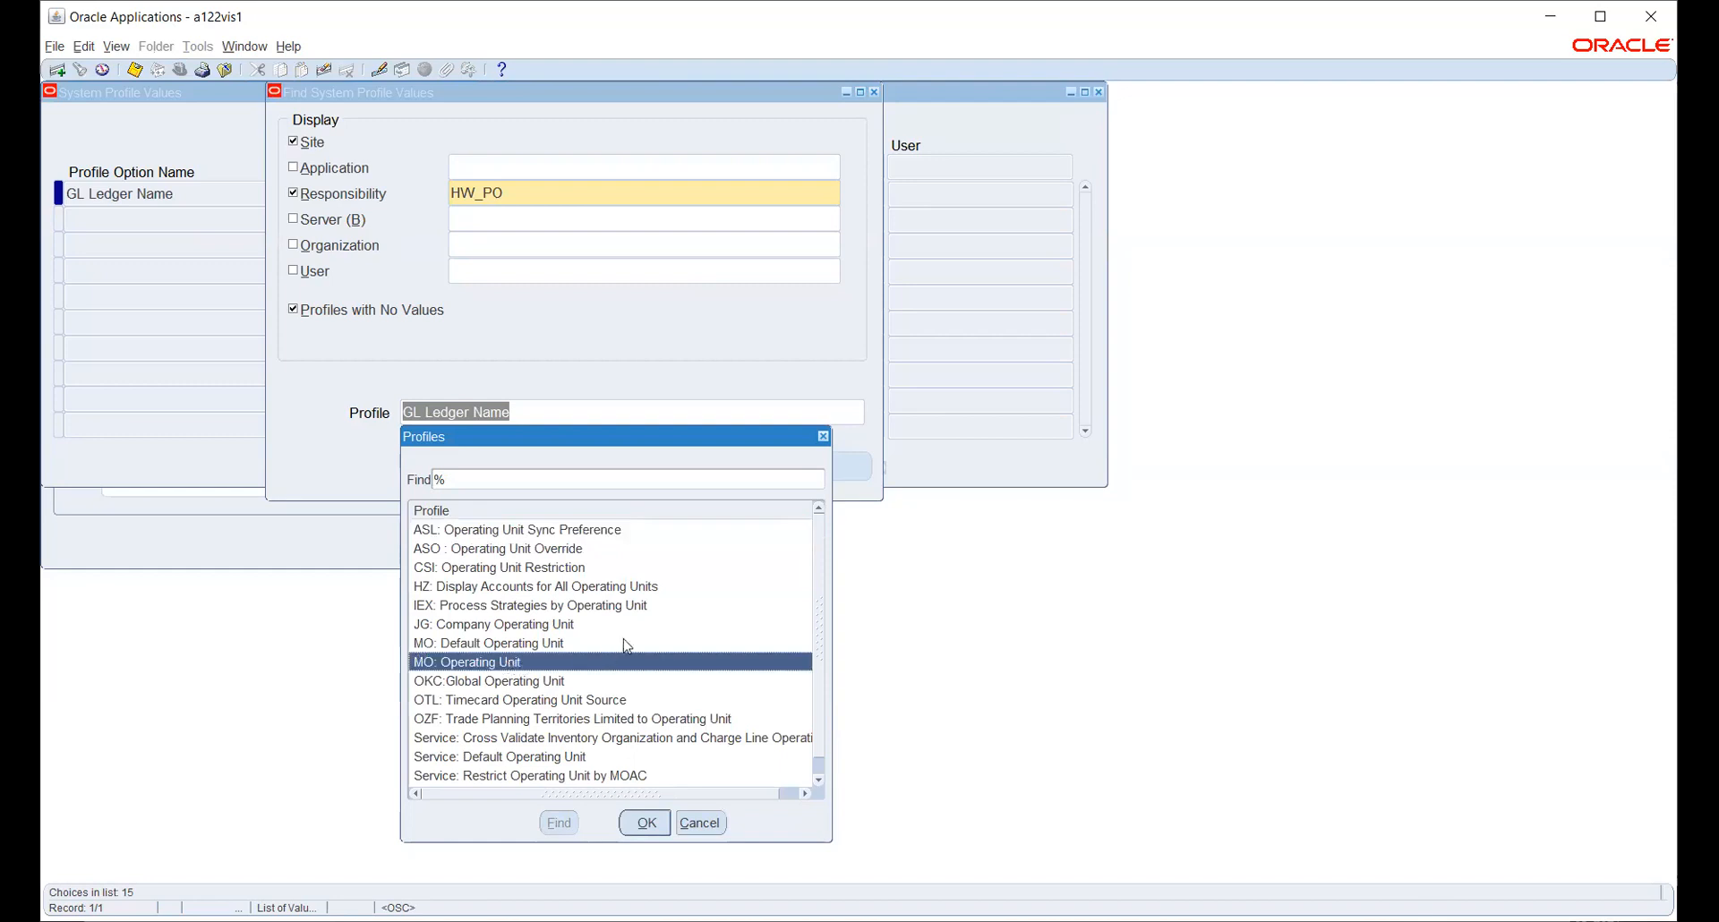
{"action": "scroll", "coordinate": [638, 629], "scroll_direction": "down", "scroll_amount": 1}
{"action": "left_click", "coordinate": [645, 825]}
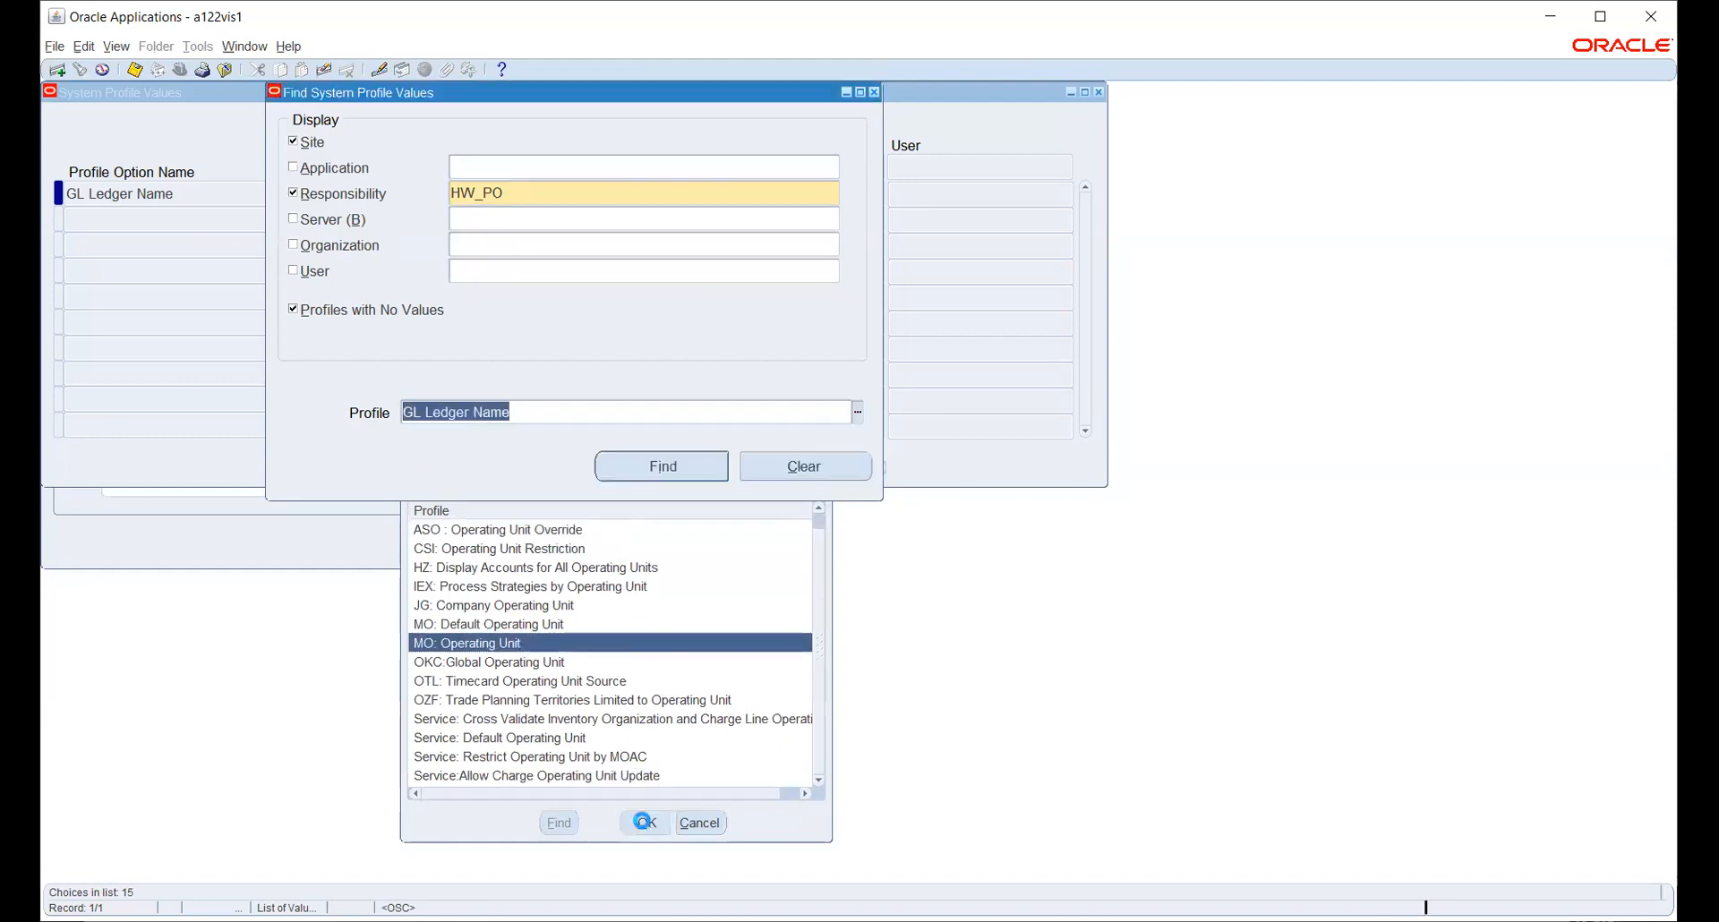
{"action": "left_click", "coordinate": [641, 469]}
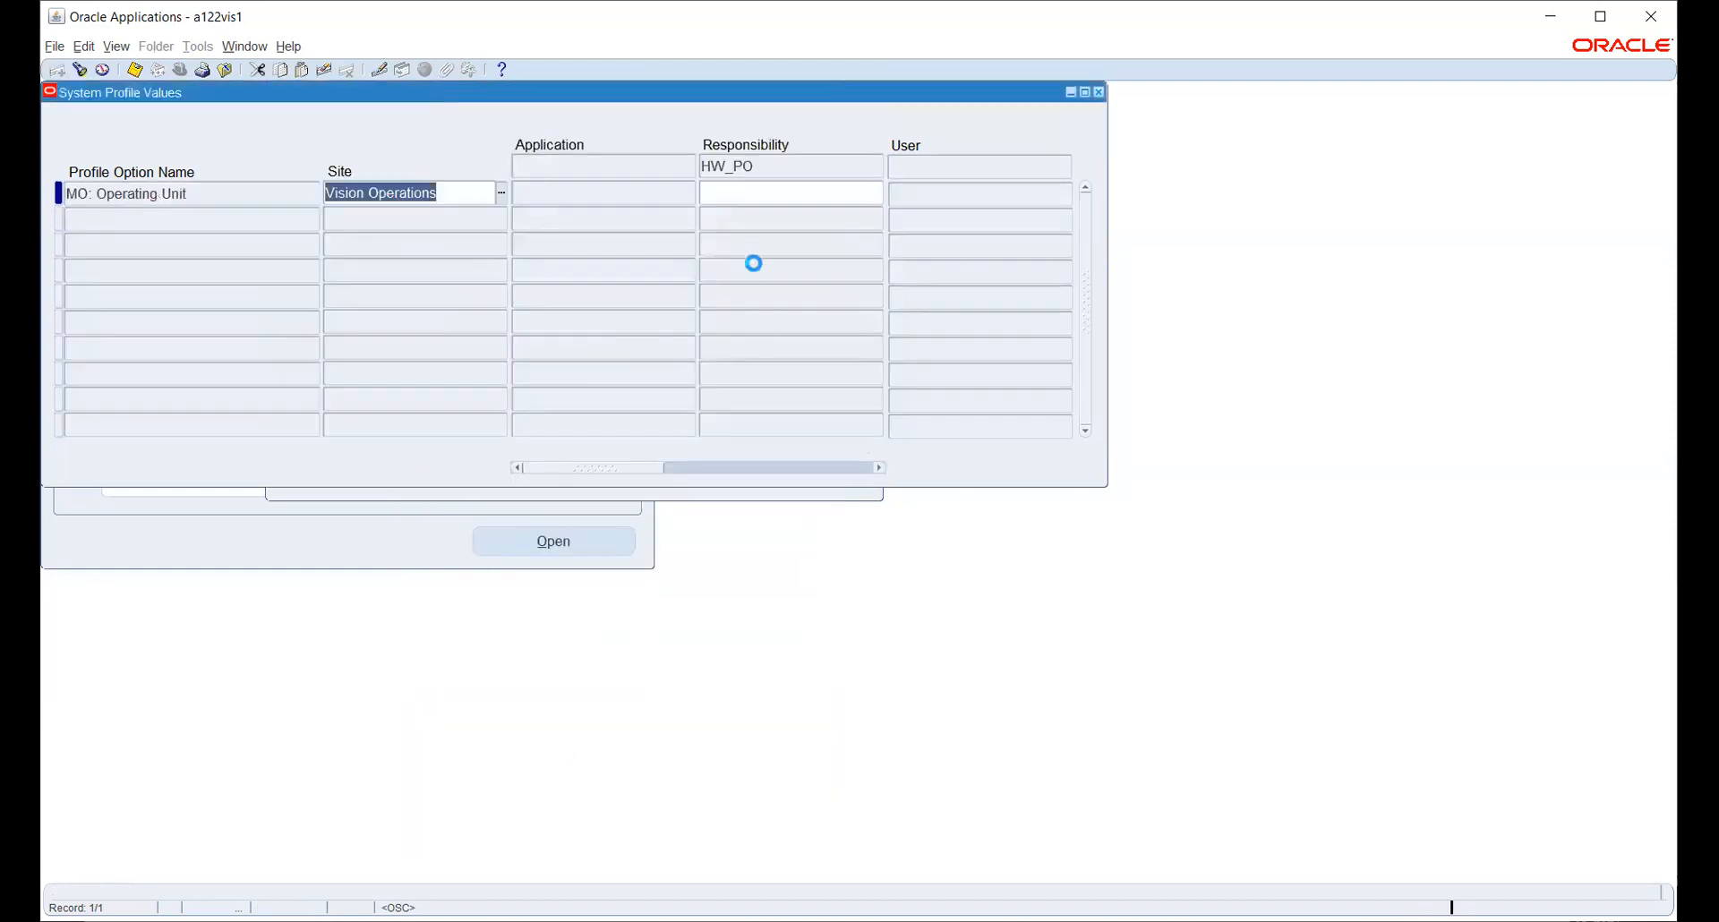
- Set MO: Operating Unit for HW_PO to HWOU and save
{"action": "left_click", "coordinate": [775, 194]}
{"action": "left_click", "coordinate": [877, 199]}
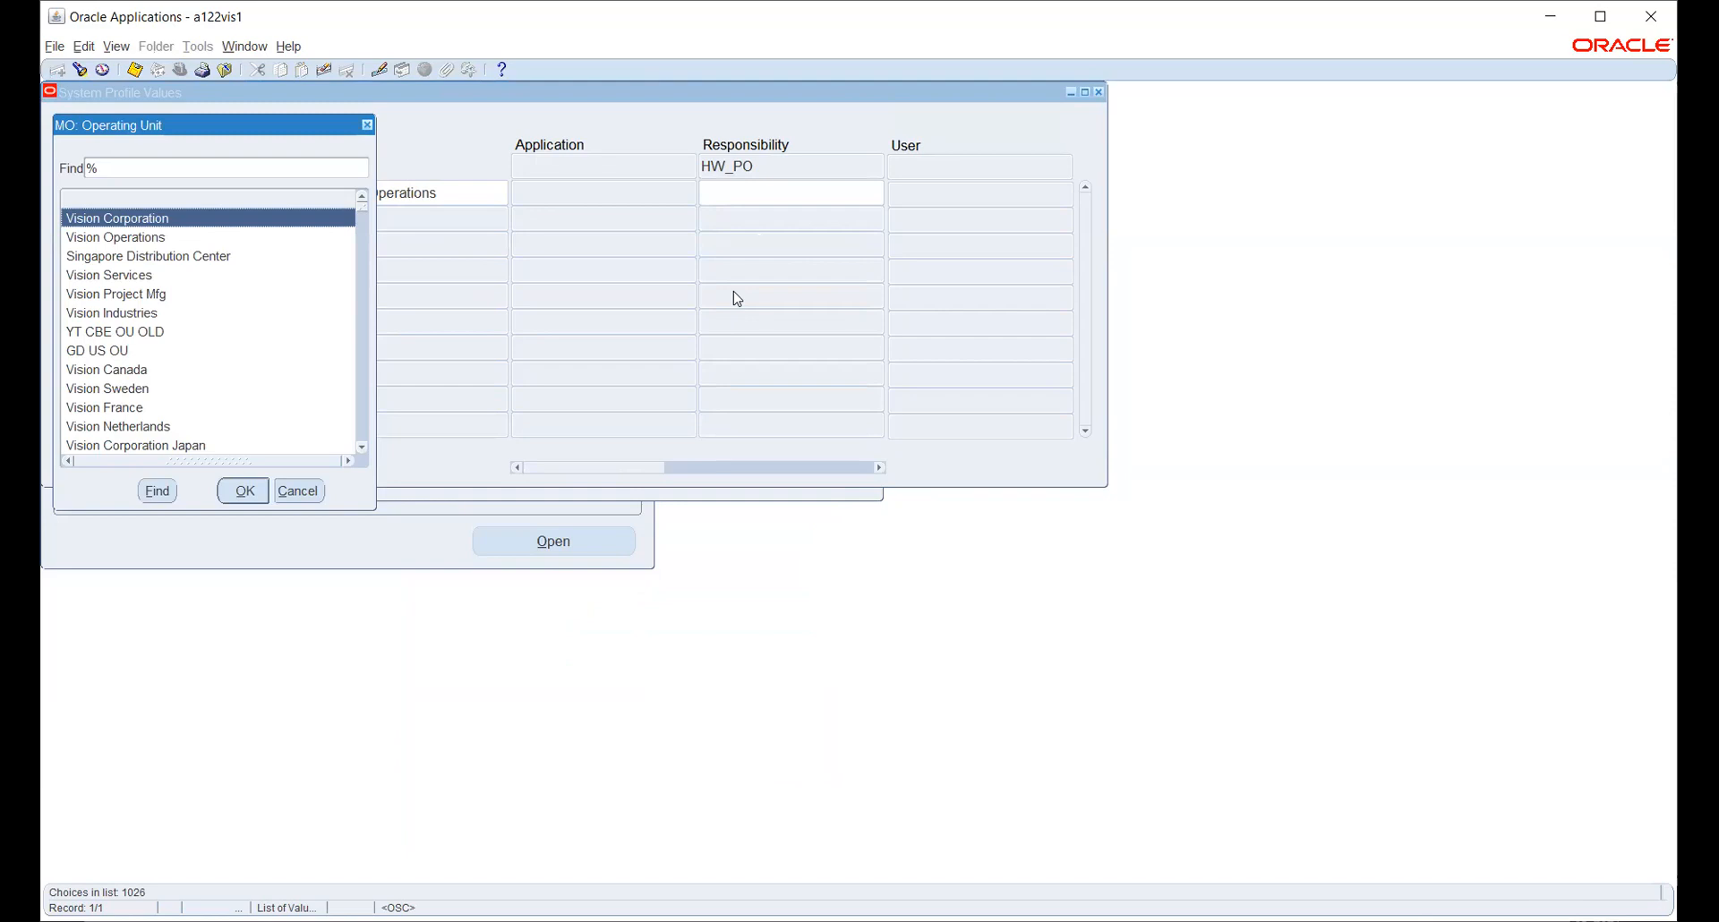
{"action": "type", "text": "hw"}
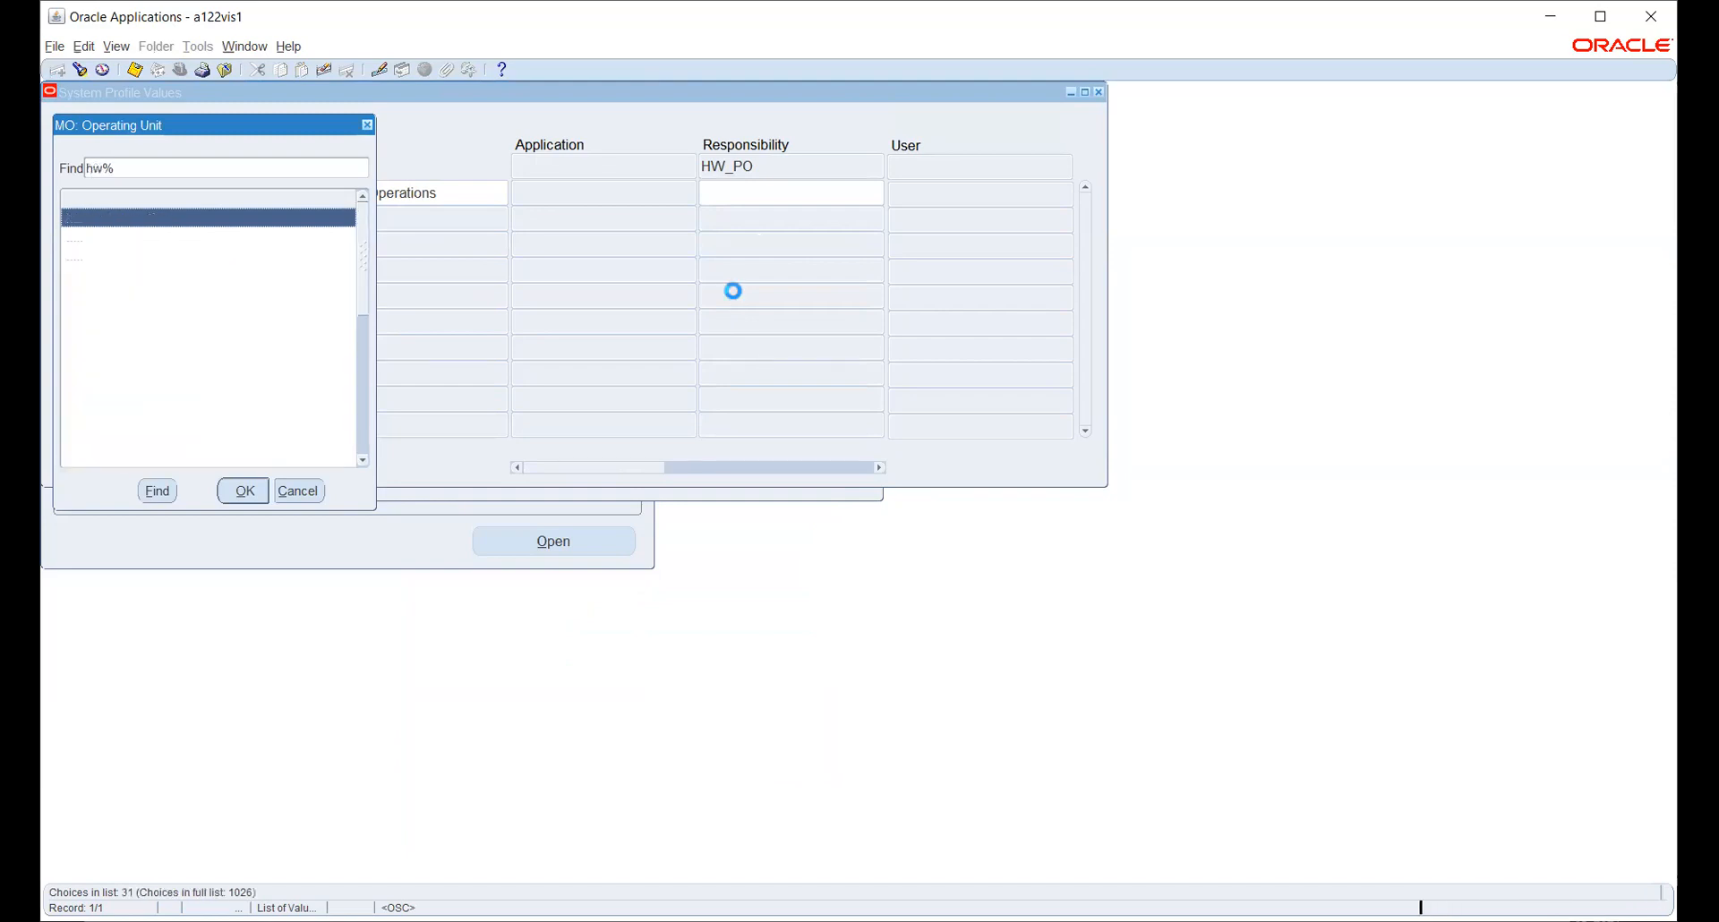
{"action": "key", "text": "Return"}
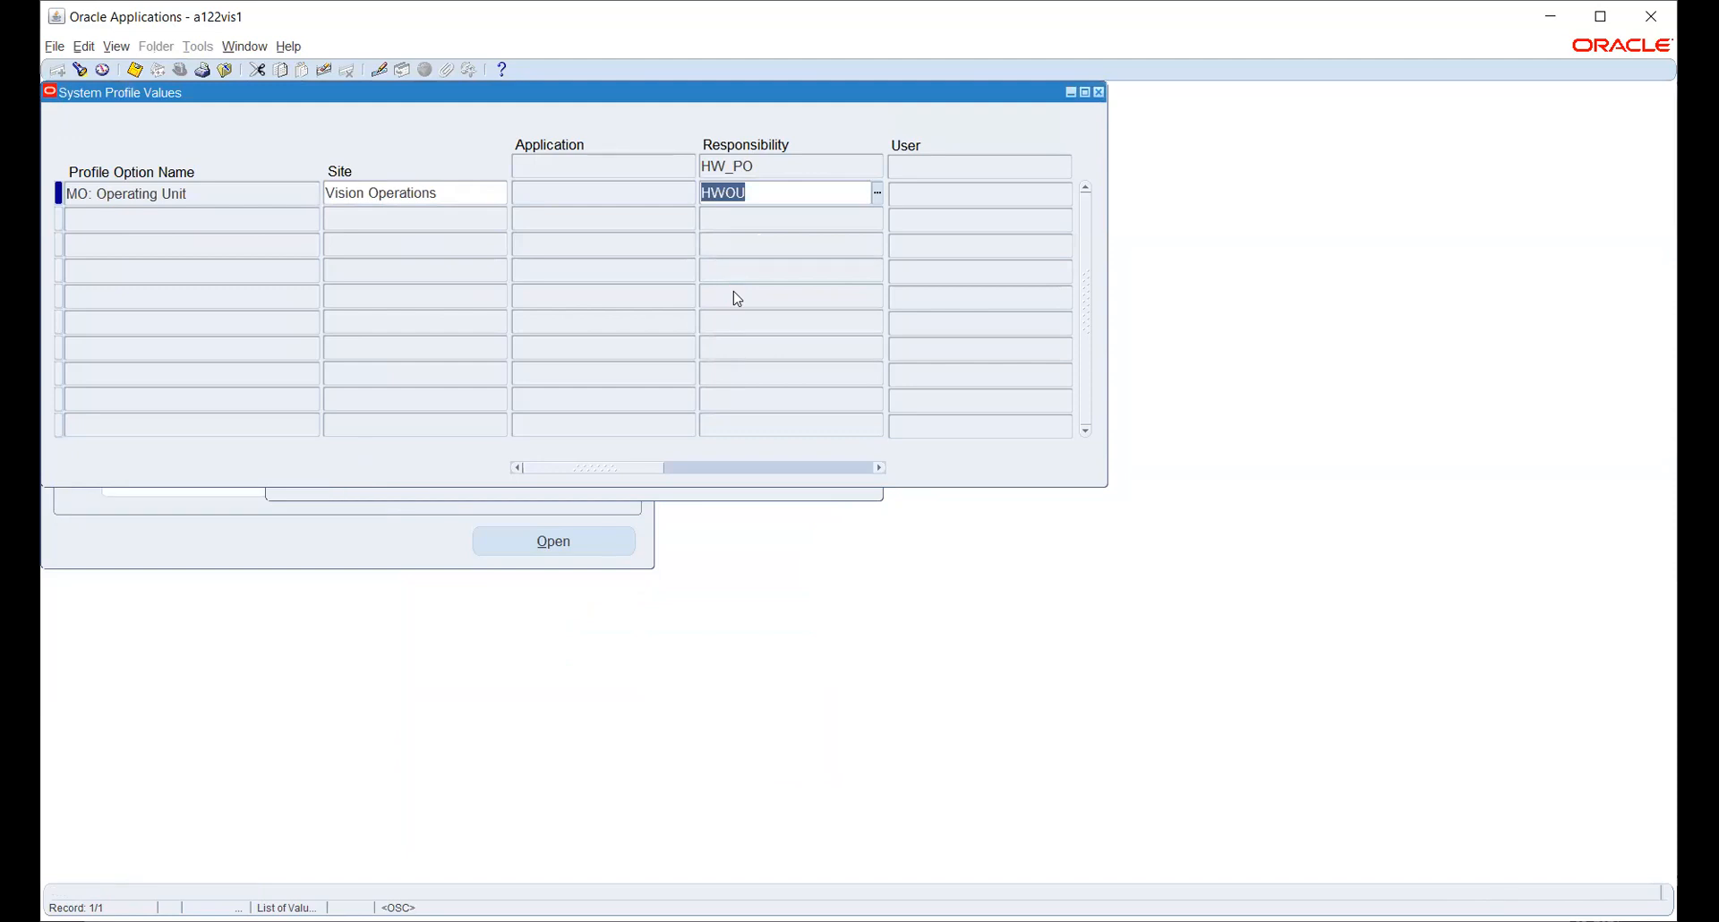
{"action": "key", "text": "ctrl+s"}
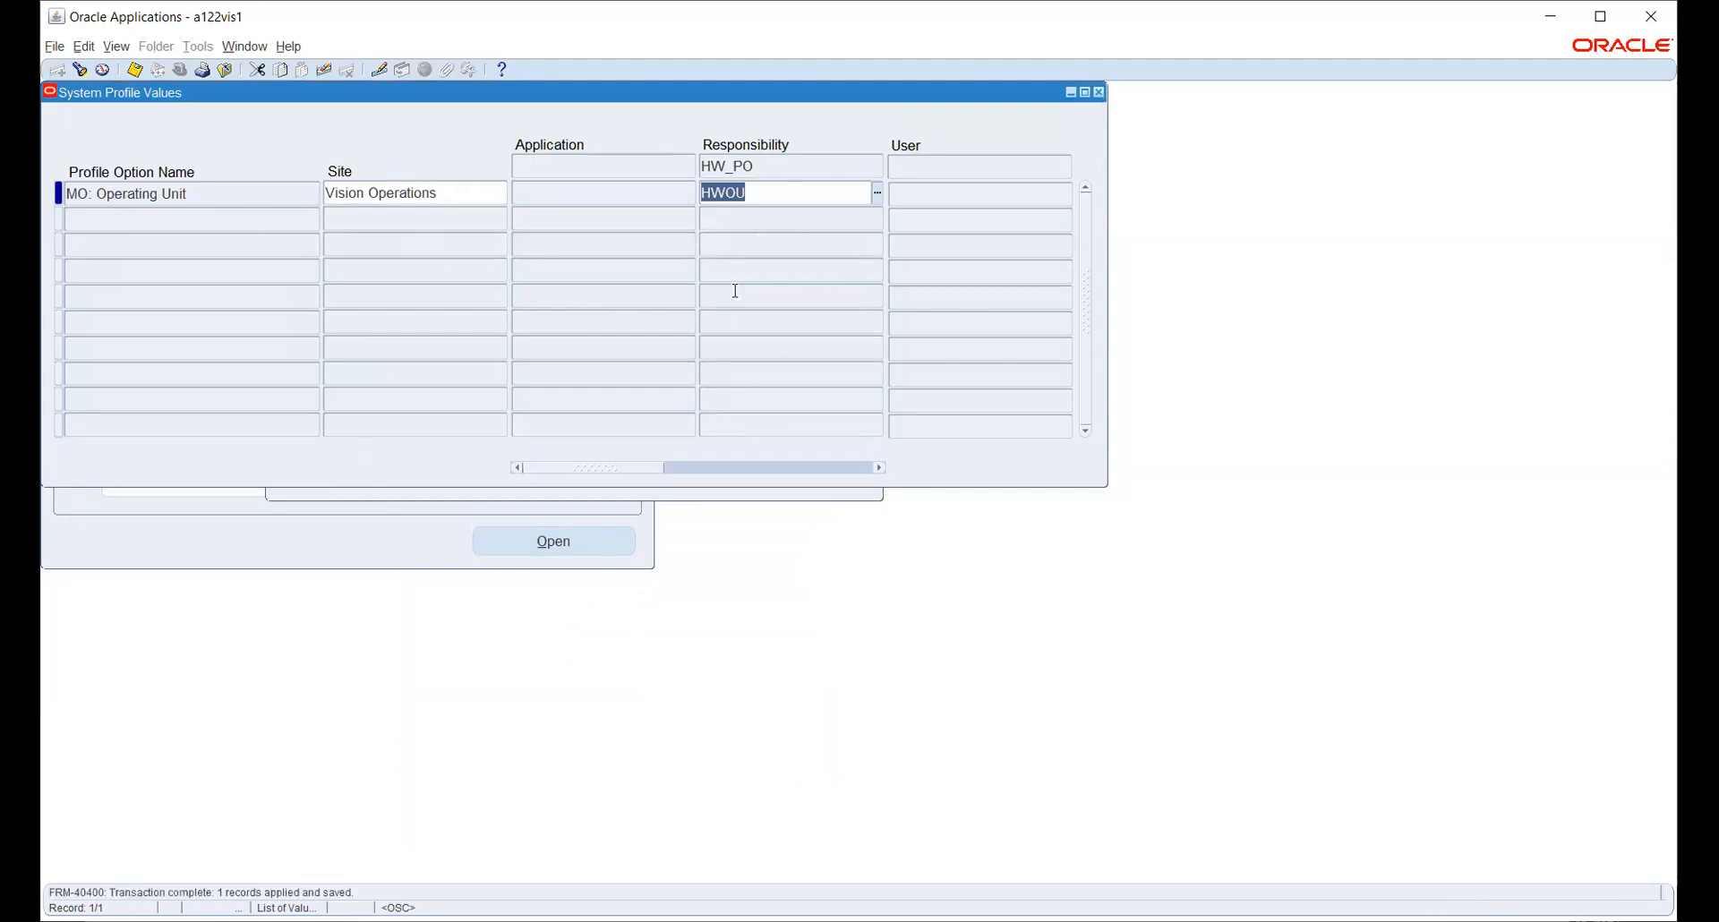
- Reopen the profile search and try 'MO:SECUR' as the profile name
{"action": "left_click", "coordinate": [803, 500]}
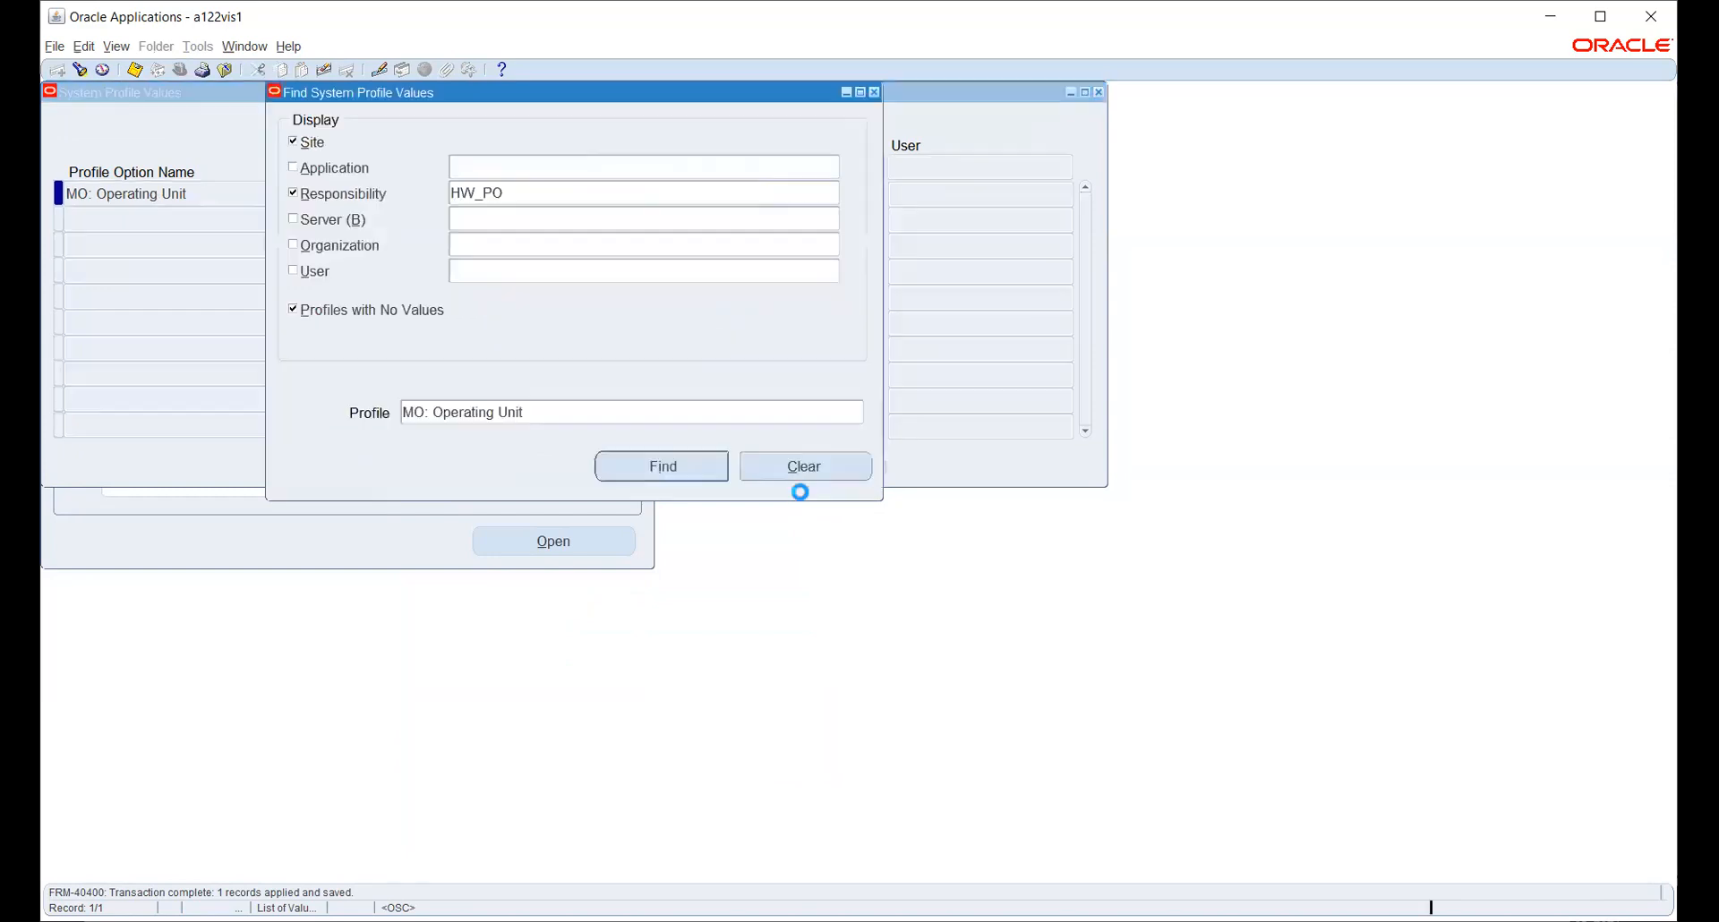
{"action": "left_click", "coordinate": [775, 419]}
{"action": "left_click", "coordinate": [858, 416]}
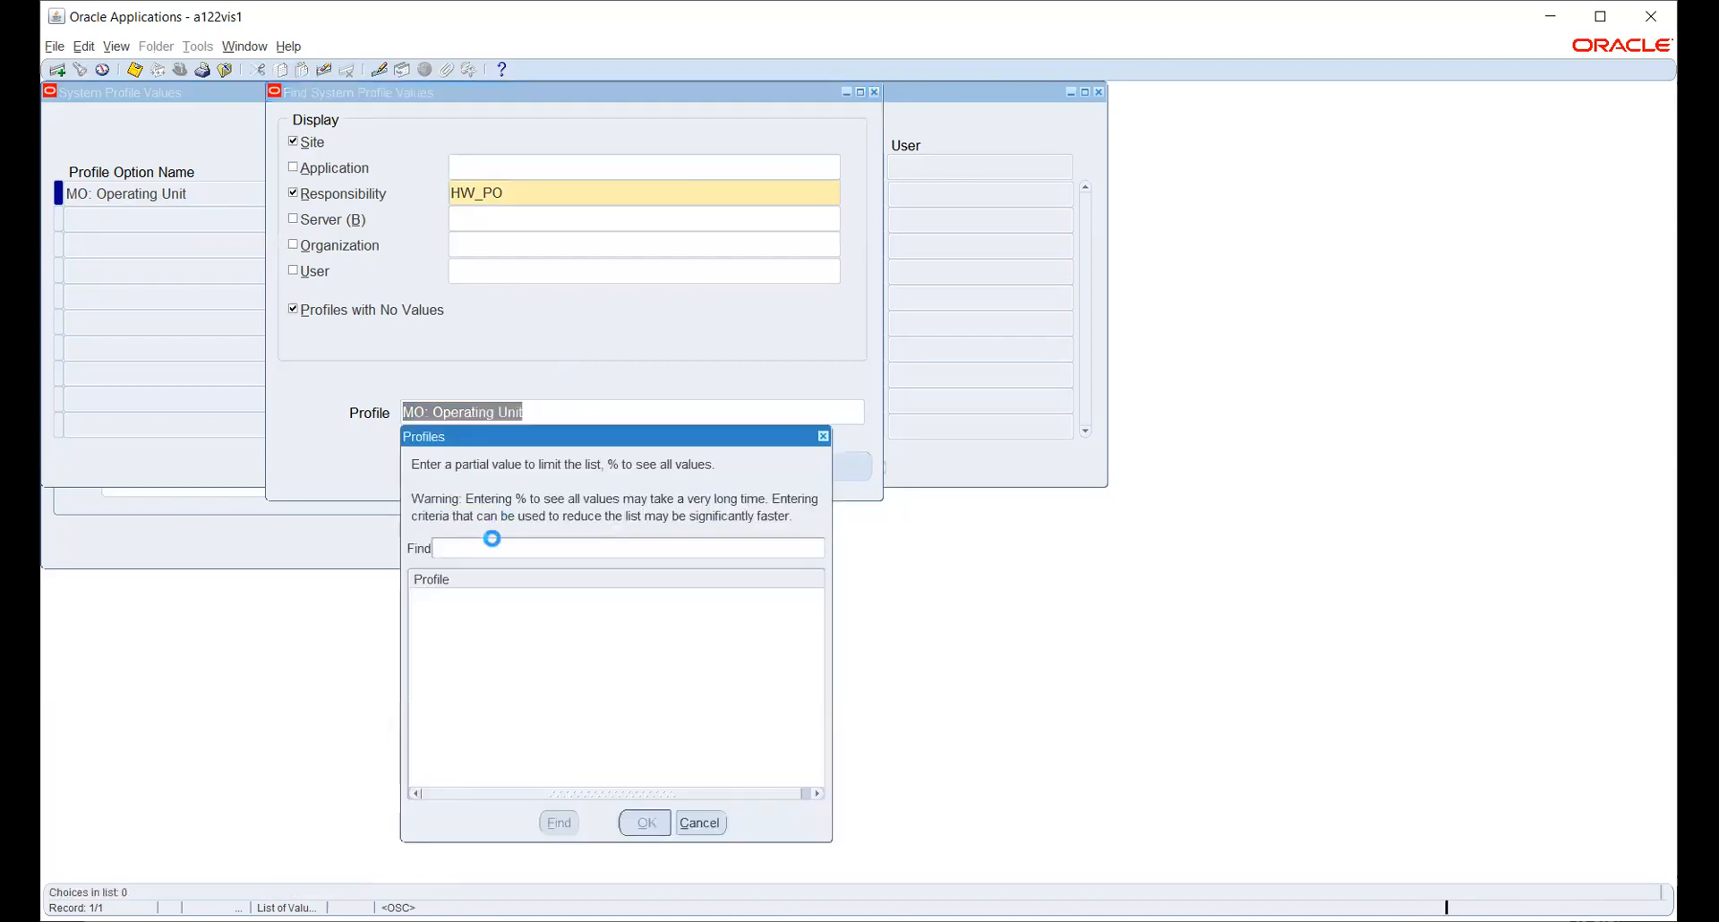
{"action": "type", "text": "m"}
{"action": "key", "text": "BackSpace"}
{"action": "key", "text": "BackSpace"}
{"action": "key", "text": "BackSpace"}
{"action": "type", "text": "M"}
{"action": "key", "text": "BackSpace"}
{"action": "type", "text": "MO:SECUR"}
{"action": "key", "text": "Return"}
- Search '%SECU%PRO' and query MO: Security Profile values
{"action": "type", "text": "%SECU%PRO"}
{"action": "key", "text": "Return"}
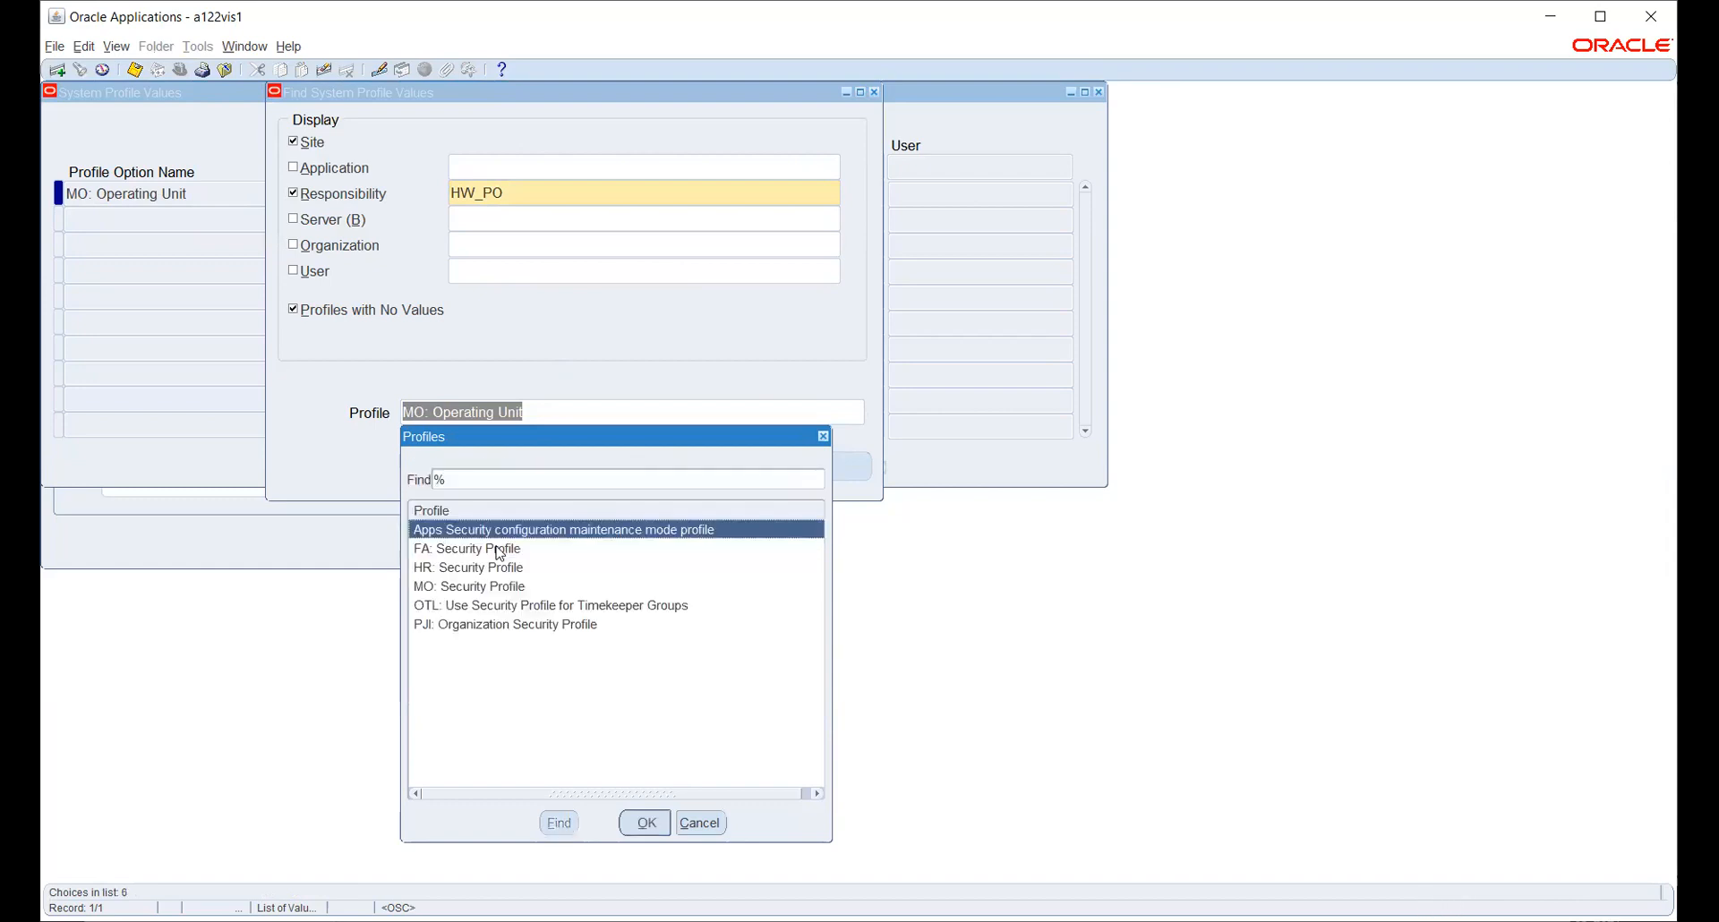
{"action": "key", "text": "Down"}
{"action": "key", "text": "Down"}
{"action": "key", "text": "Down"}
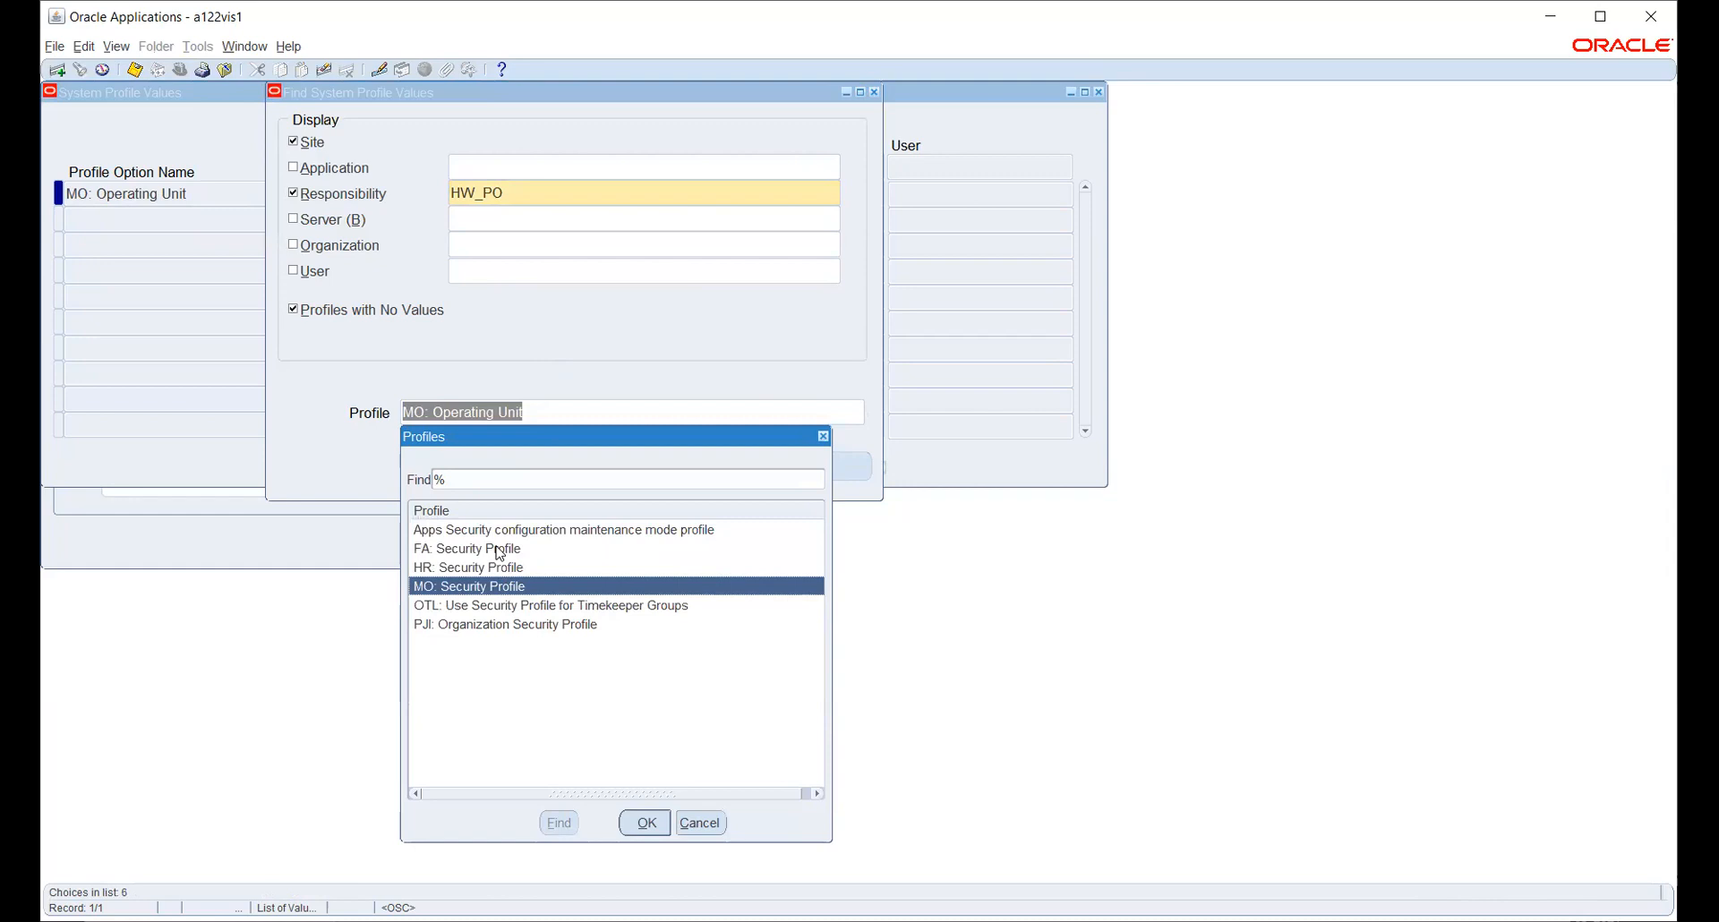
{"action": "key", "text": "Return"}
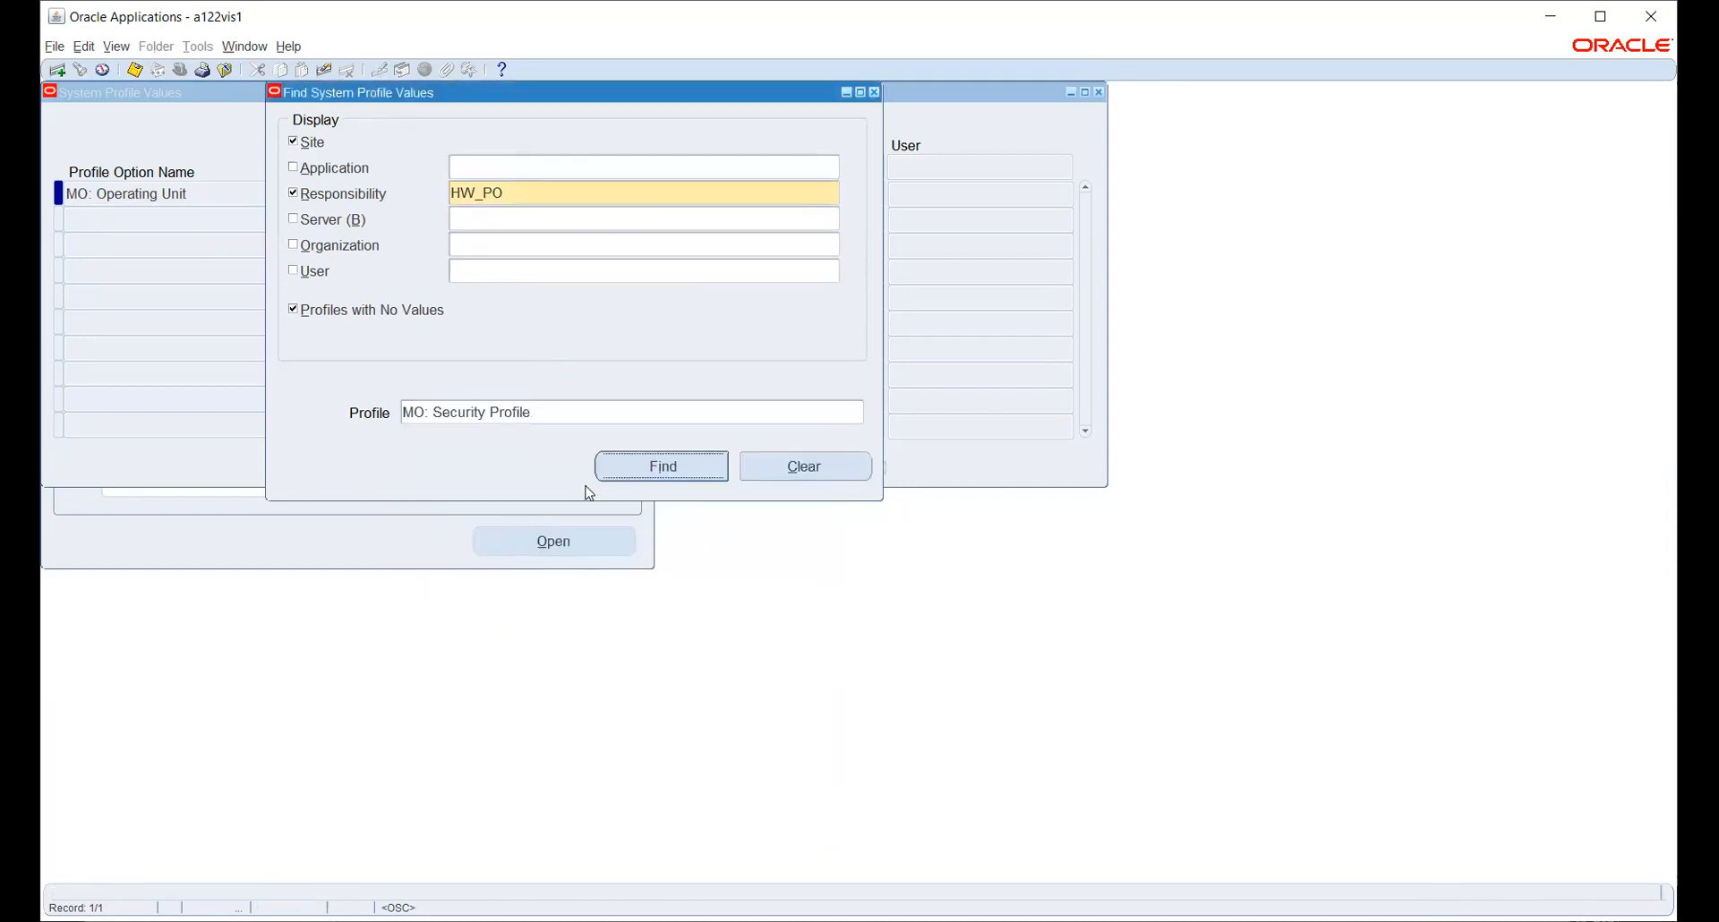
{"action": "left_click", "coordinate": [627, 473]}
- Set MO: Security Profile for HW_PO to HW_SEC_PROFILE and save
{"action": "left_click", "coordinate": [728, 200]}
{"action": "type", "text": "HW"}
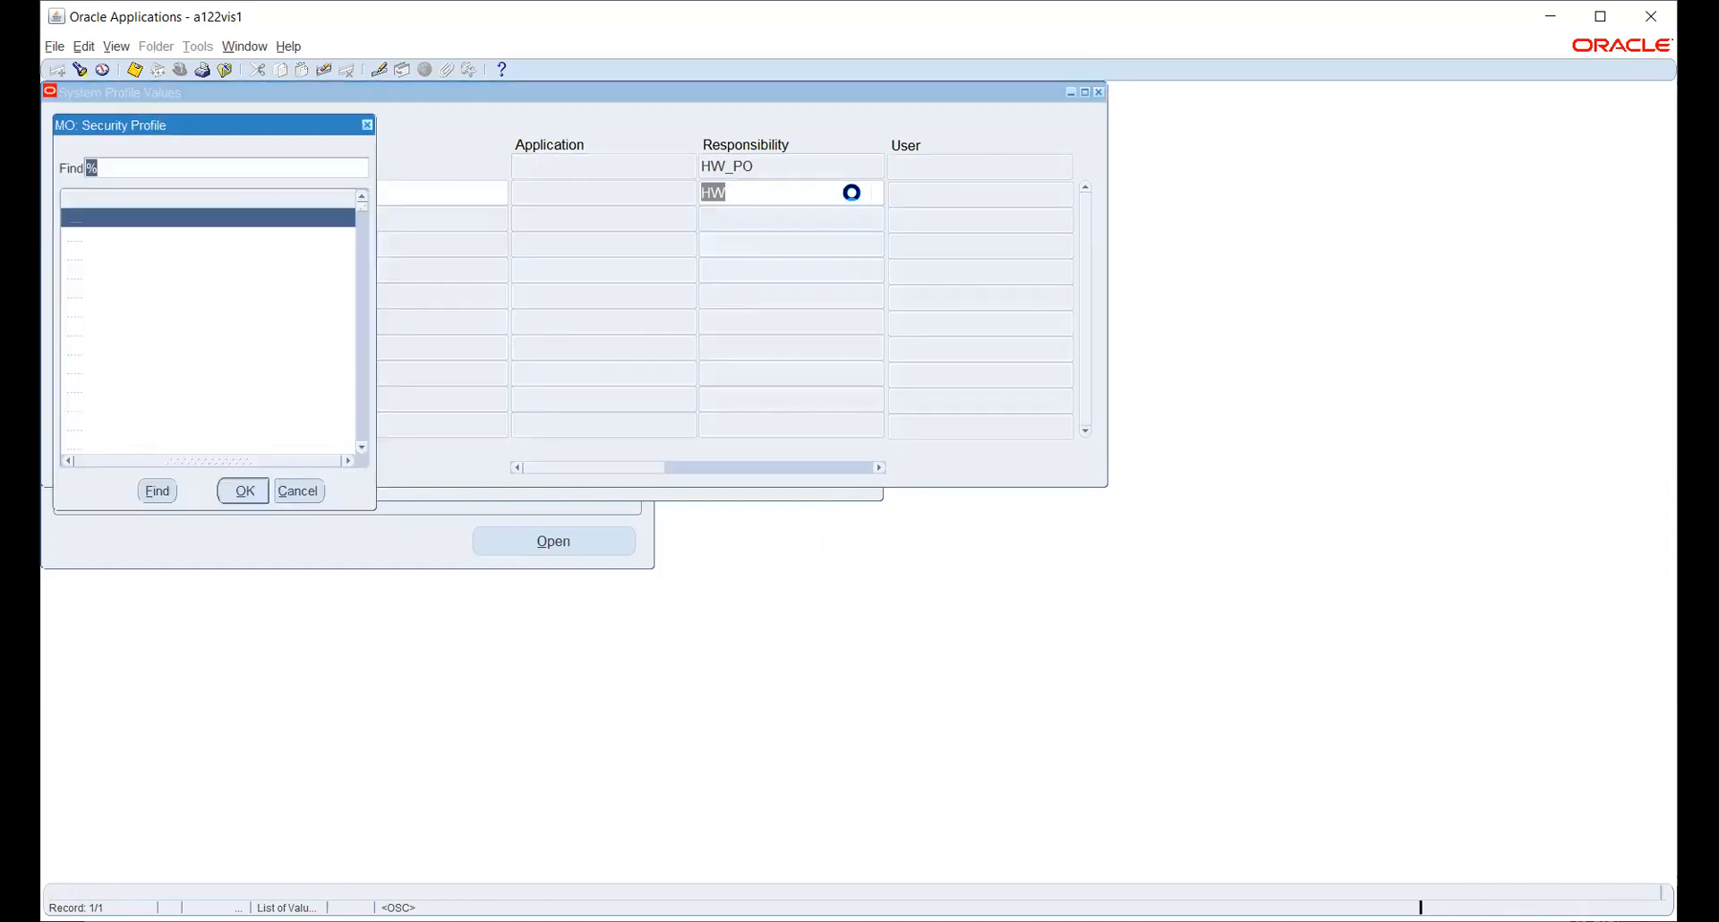
{"action": "type", "text": "hw_"}
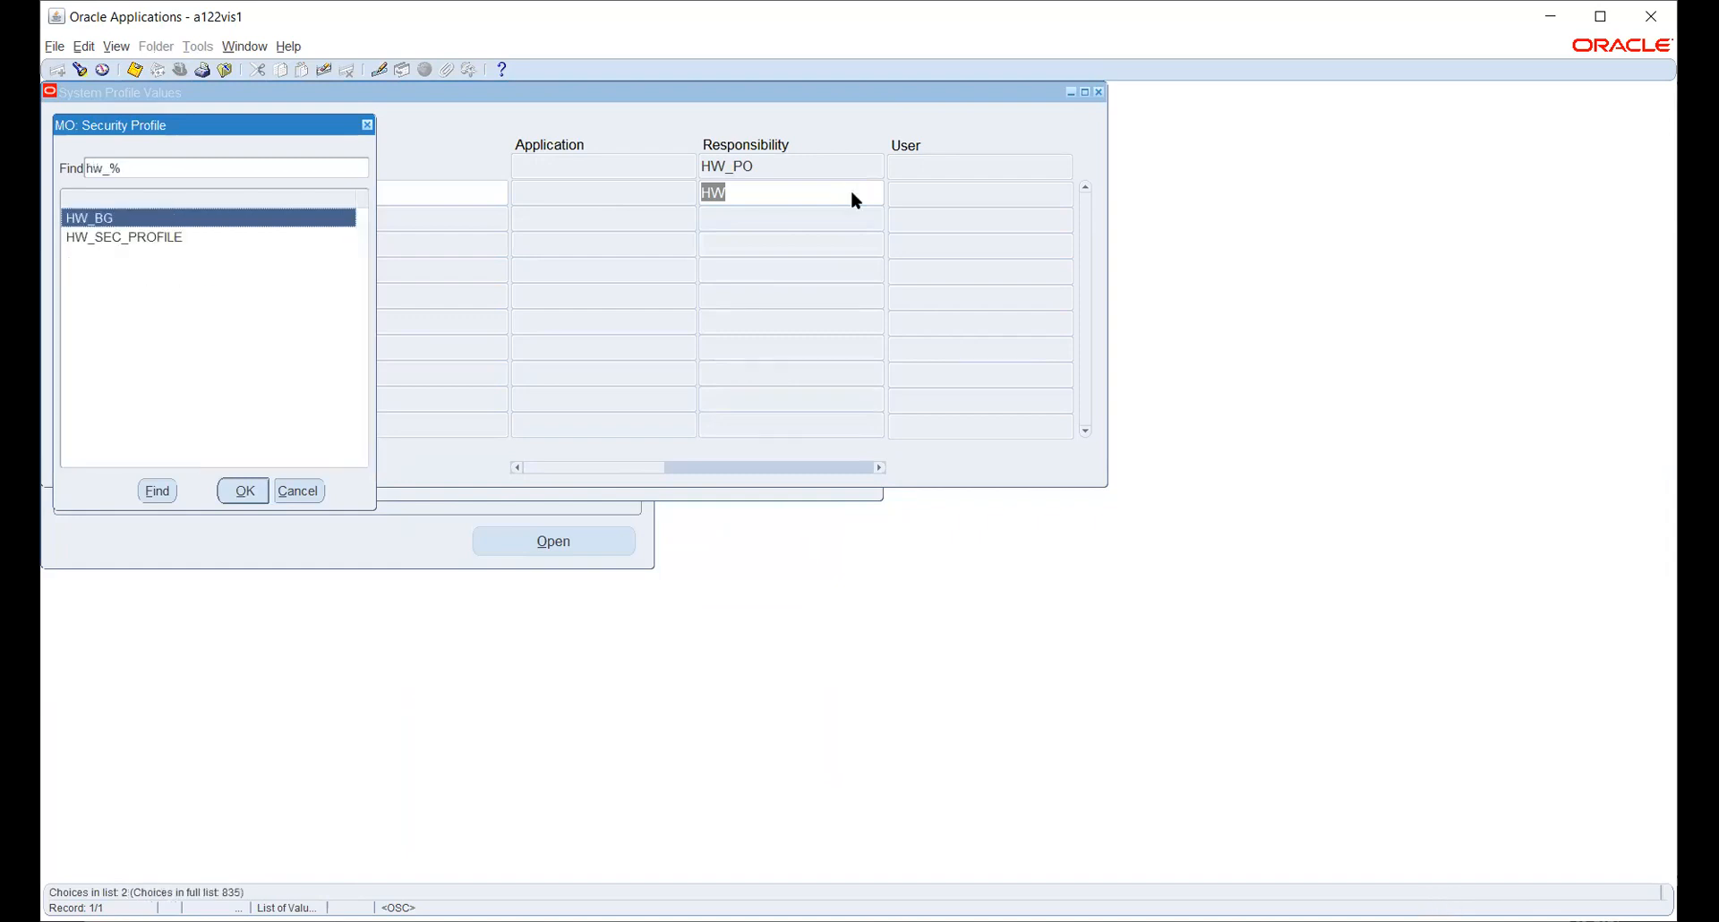
{"action": "key", "text": "Down"}
{"action": "key", "text": "Return"}
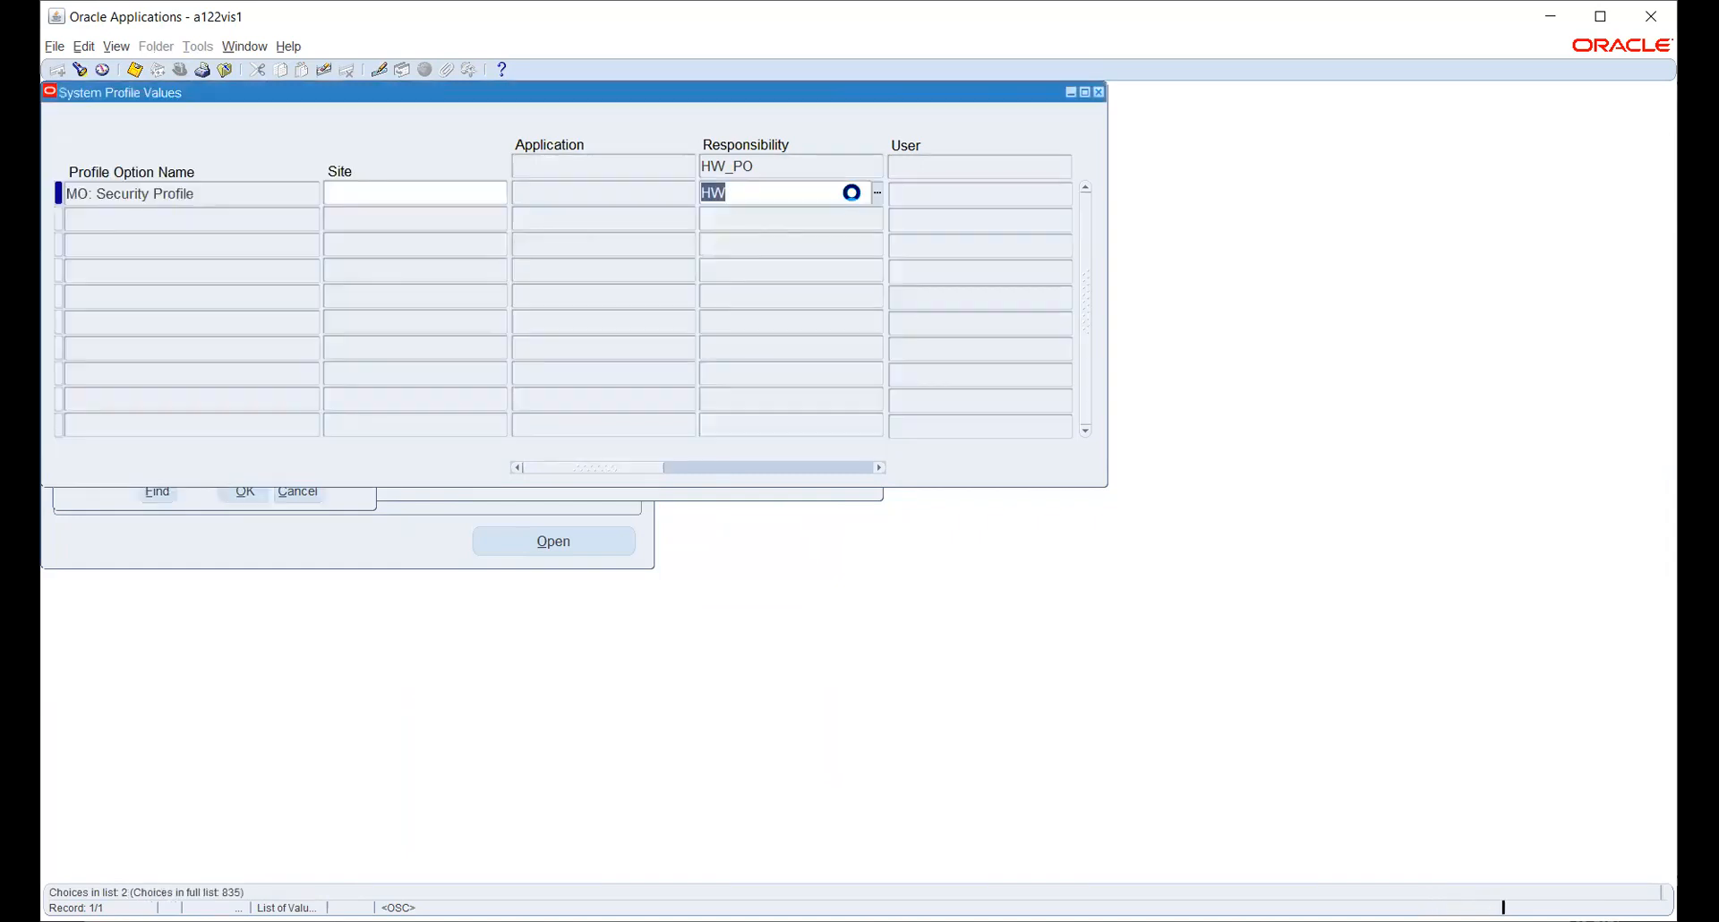
{"action": "key", "text": "ctrl+s"}
{"action": "left_click", "coordinate": [766, 492]}
{"action": "left_click", "coordinate": [767, 414]}
- Search '%SECU%PROF%' and query HR: Security Profile values
{"action": "left_click", "coordinate": [857, 412]}
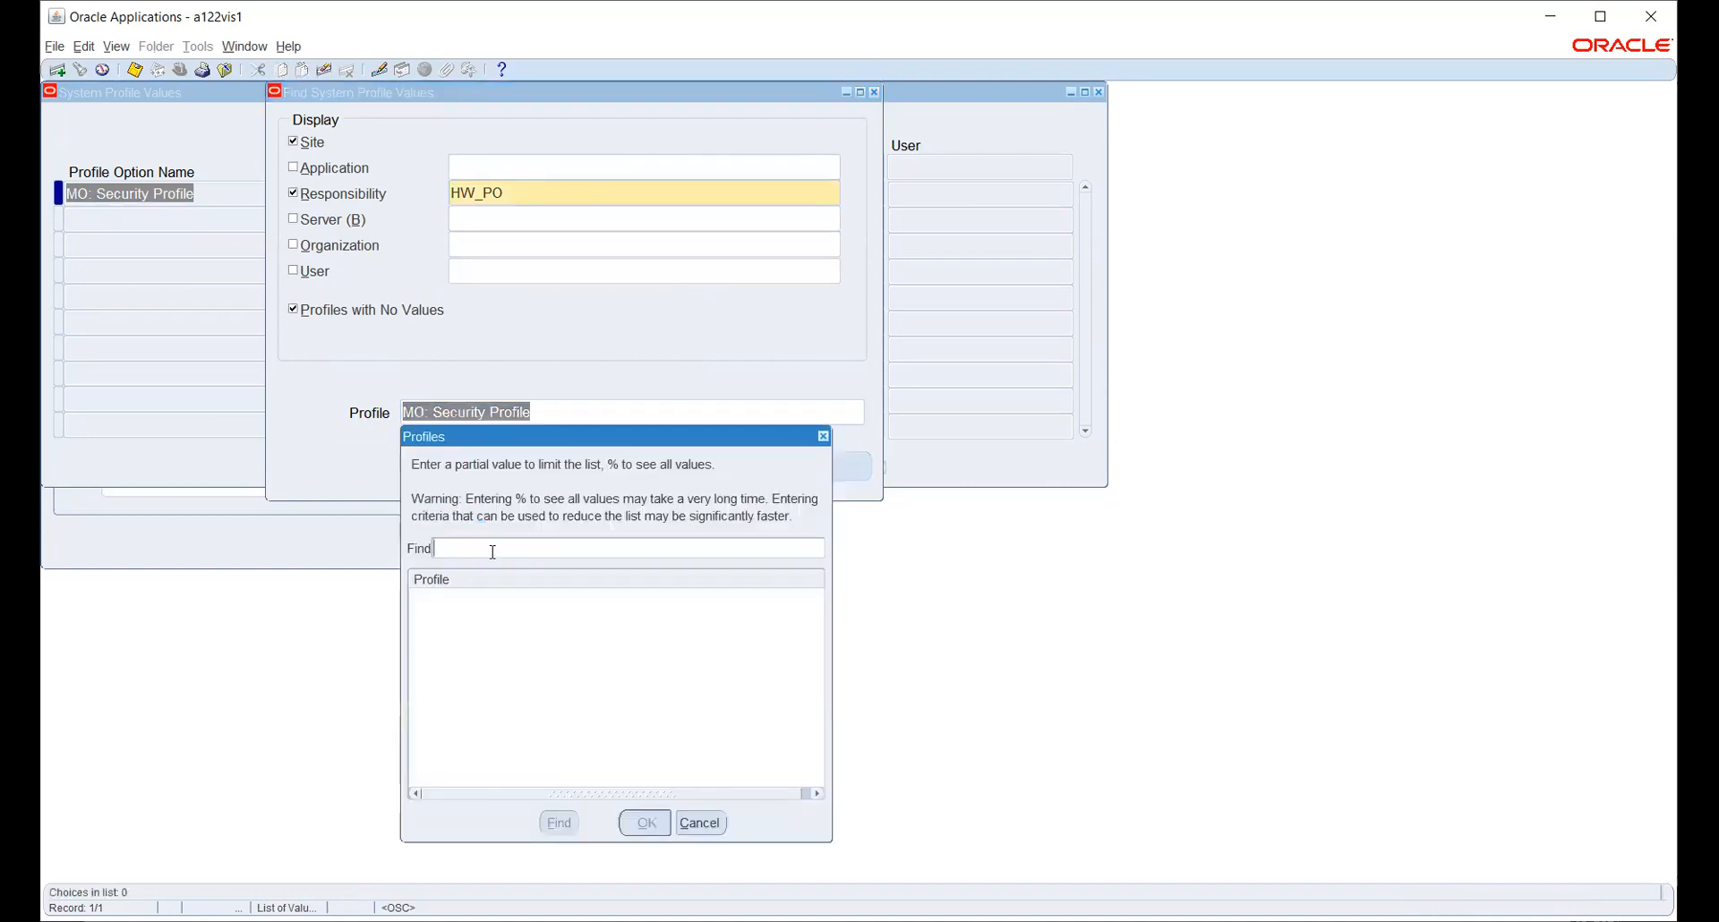
{"action": "type", "text": "%SECU%PROF%"}
{"action": "key", "text": "Return"}
{"action": "key", "text": "Down"}
{"action": "key", "text": "Down"}
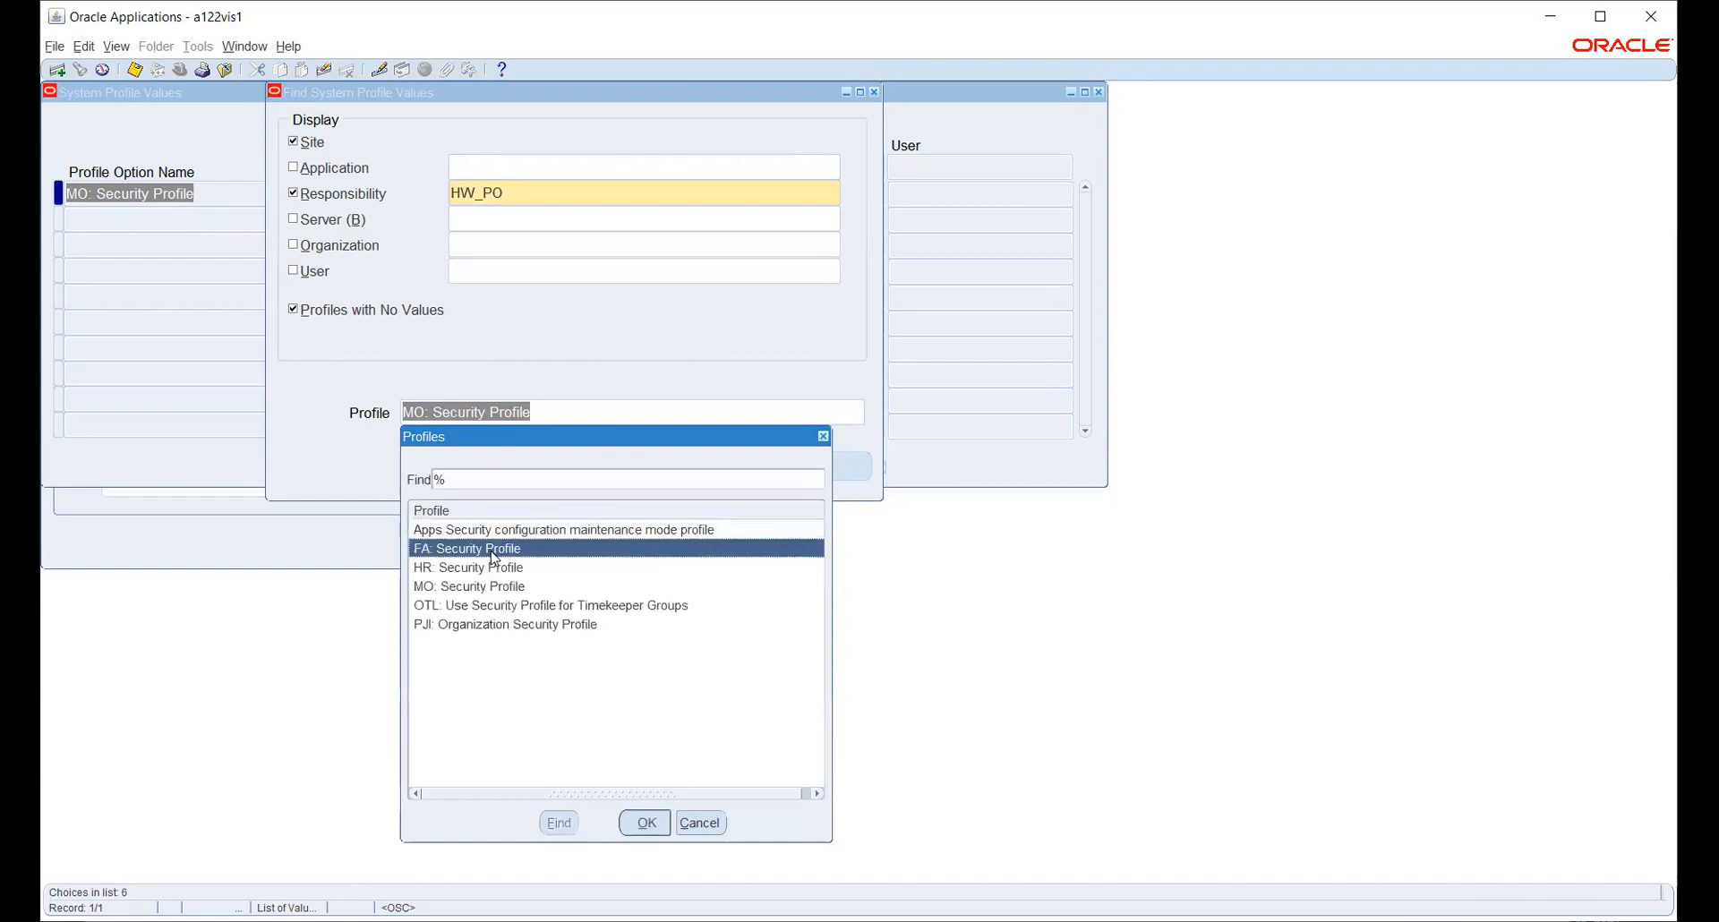
{"action": "key", "text": "Return"}
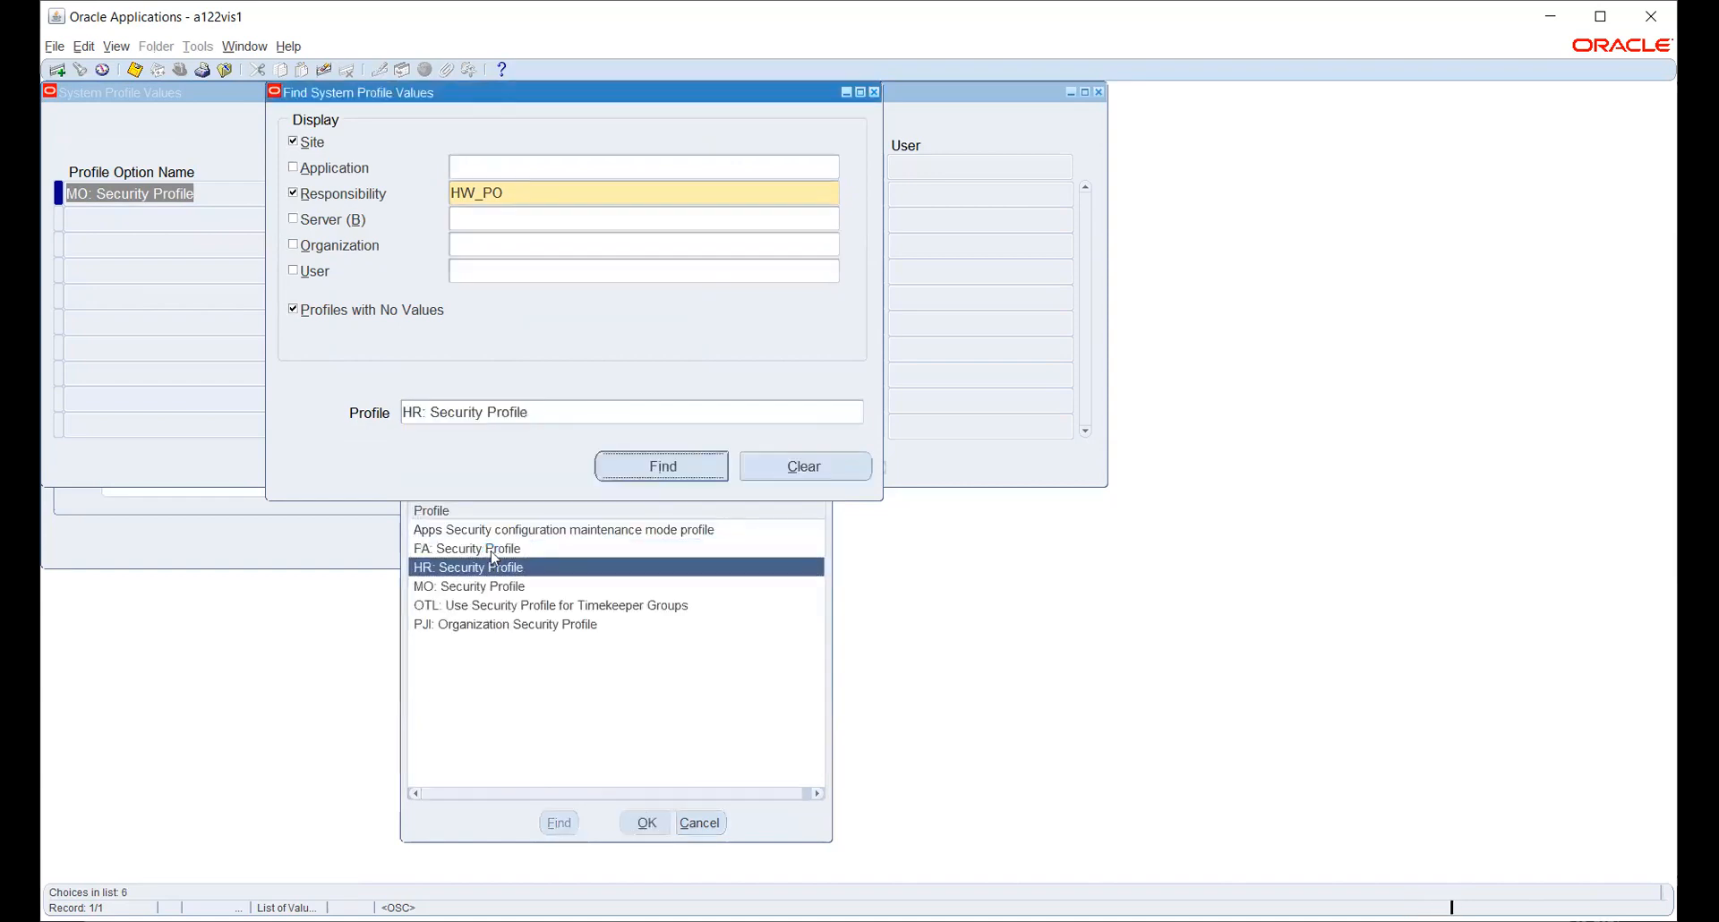
{"action": "key", "text": "Return"}
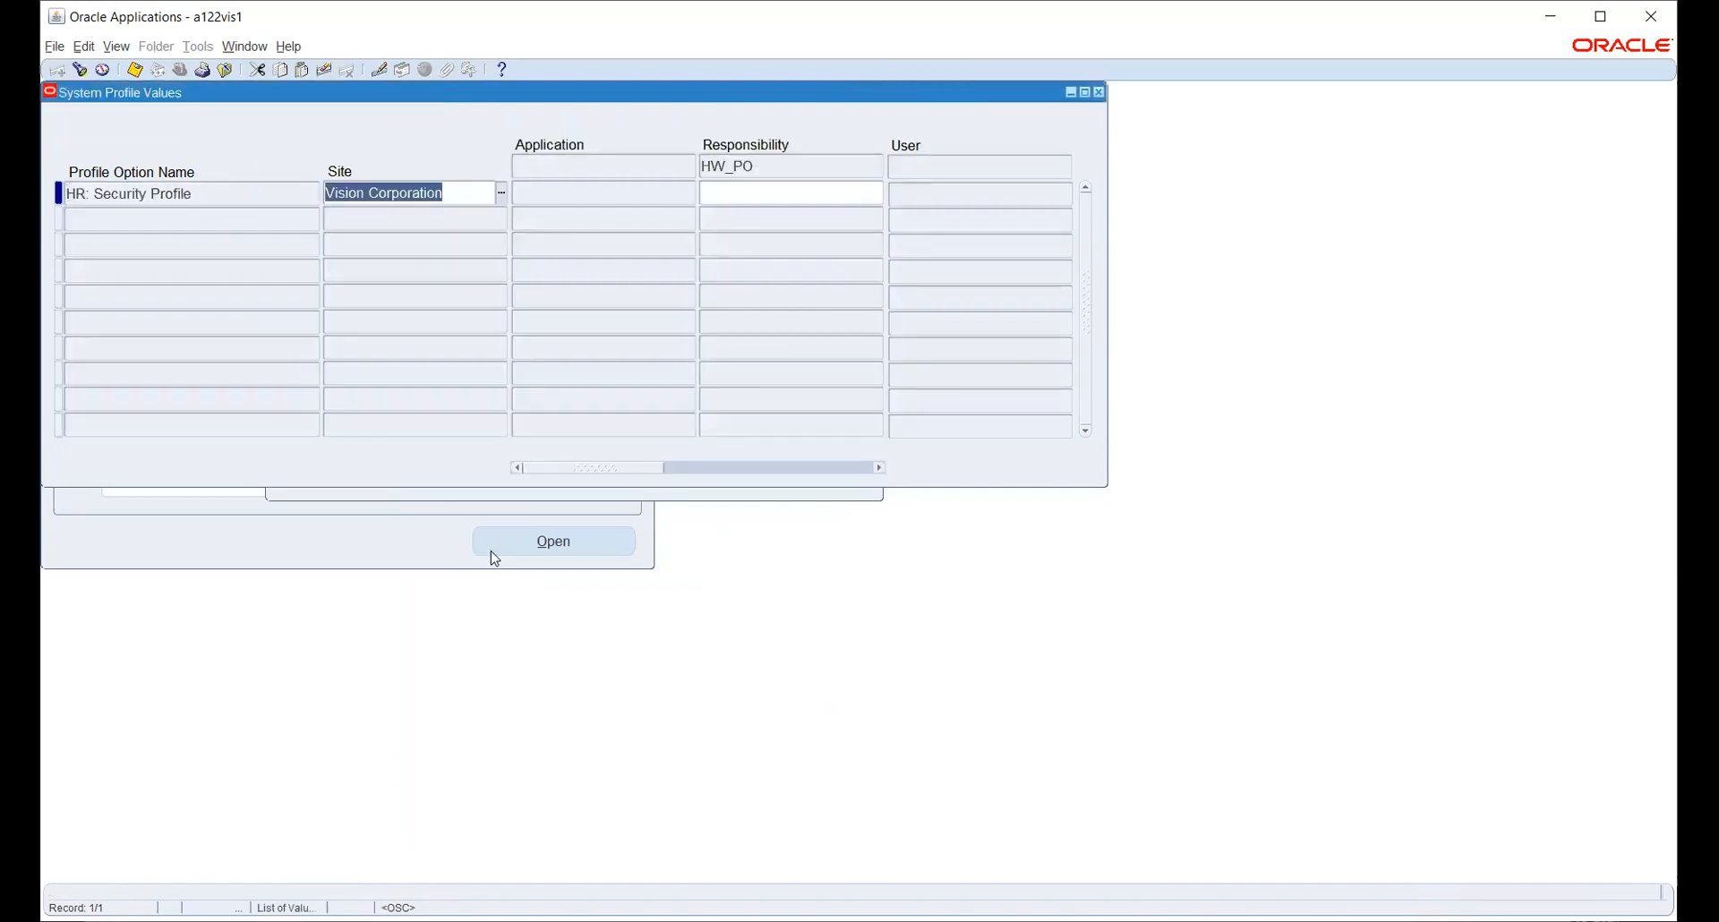
- Set HR: Security Profile for HW_PO to HW_SEC_PROFILE and close the window
{"action": "left_click", "coordinate": [830, 191]}
{"action": "type", "text": "HW"}
{"action": "key", "text": "Tab"}
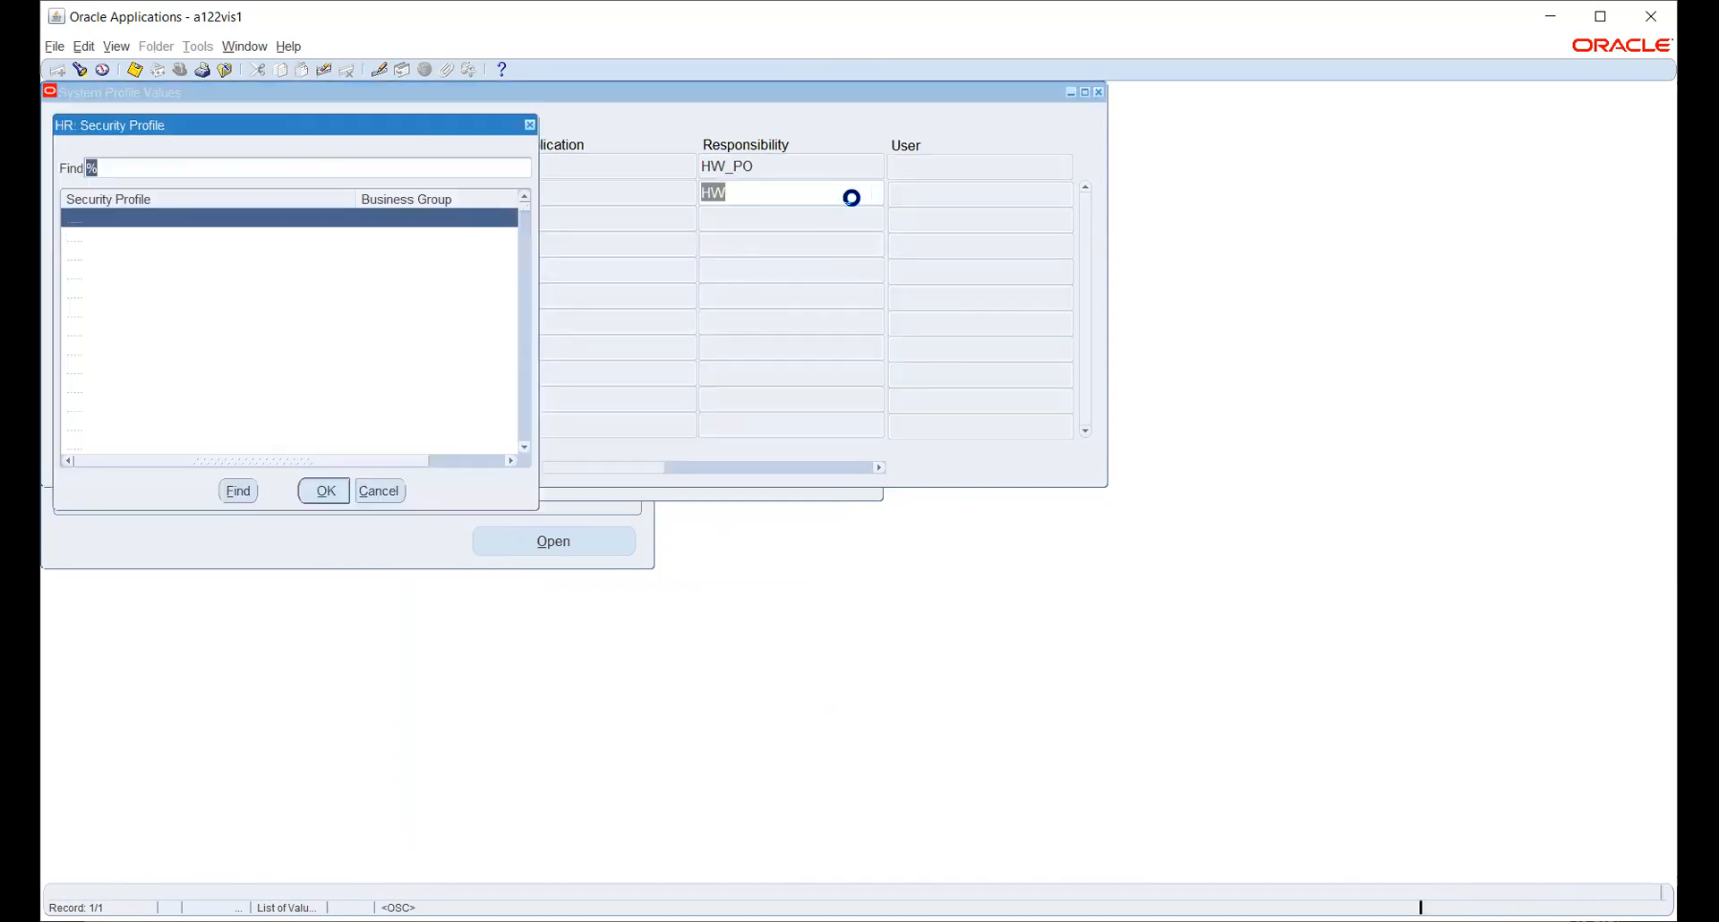
{"action": "type", "text": "h"}
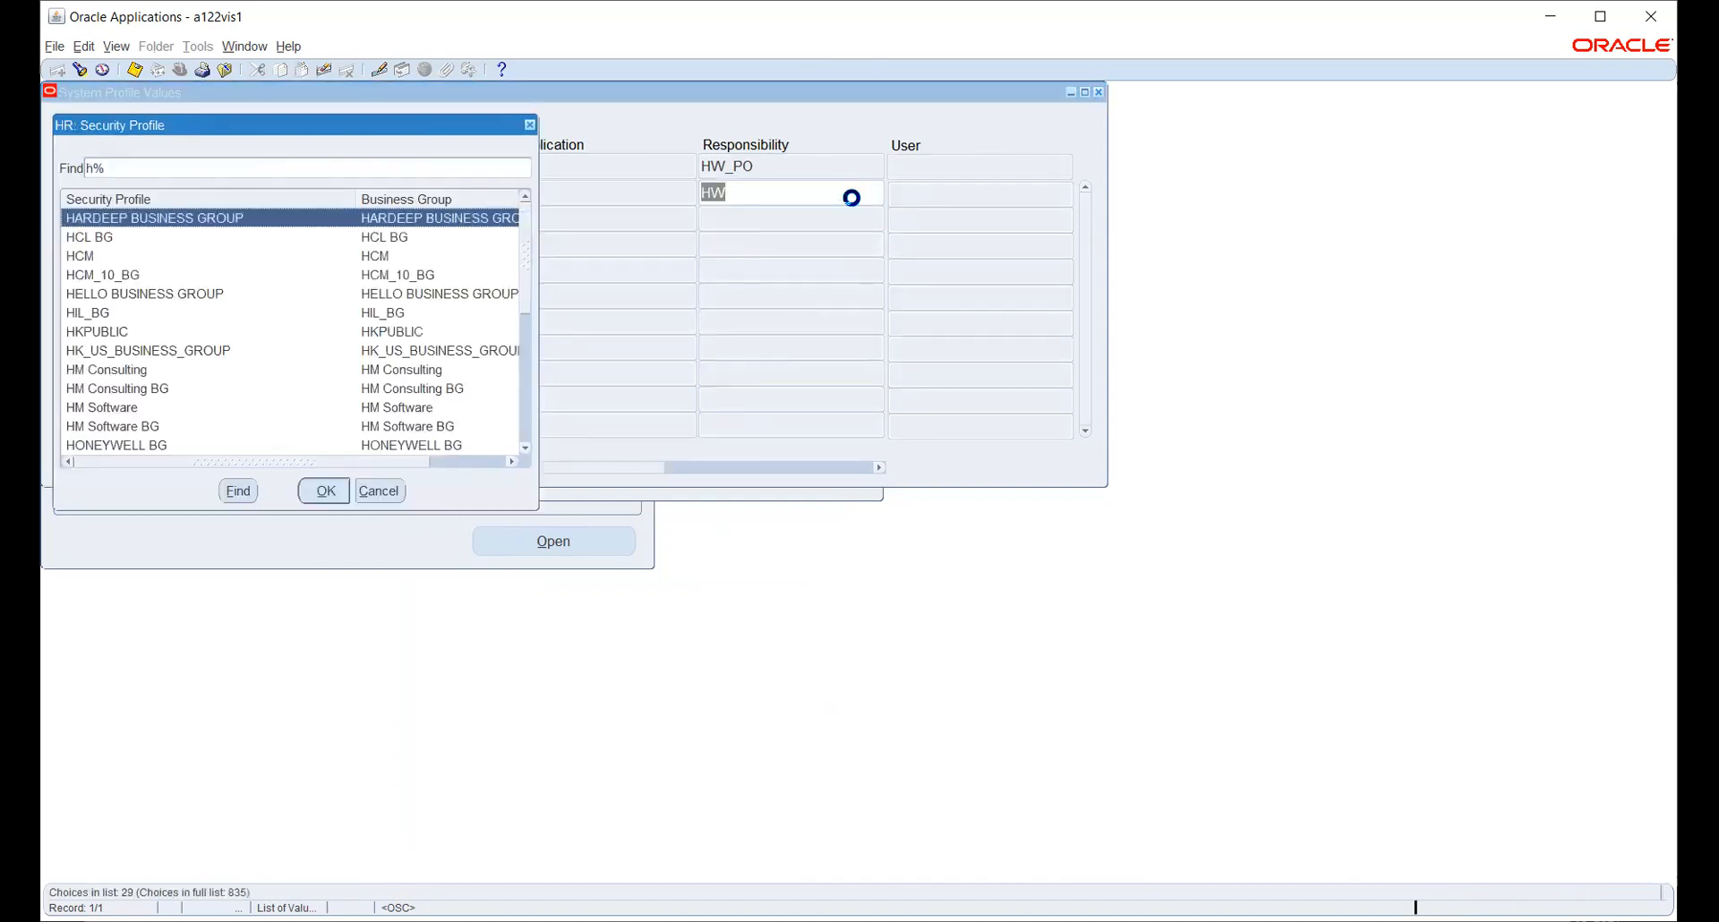
{"action": "type", "text": "w_"}
{"action": "key", "text": "Down"}
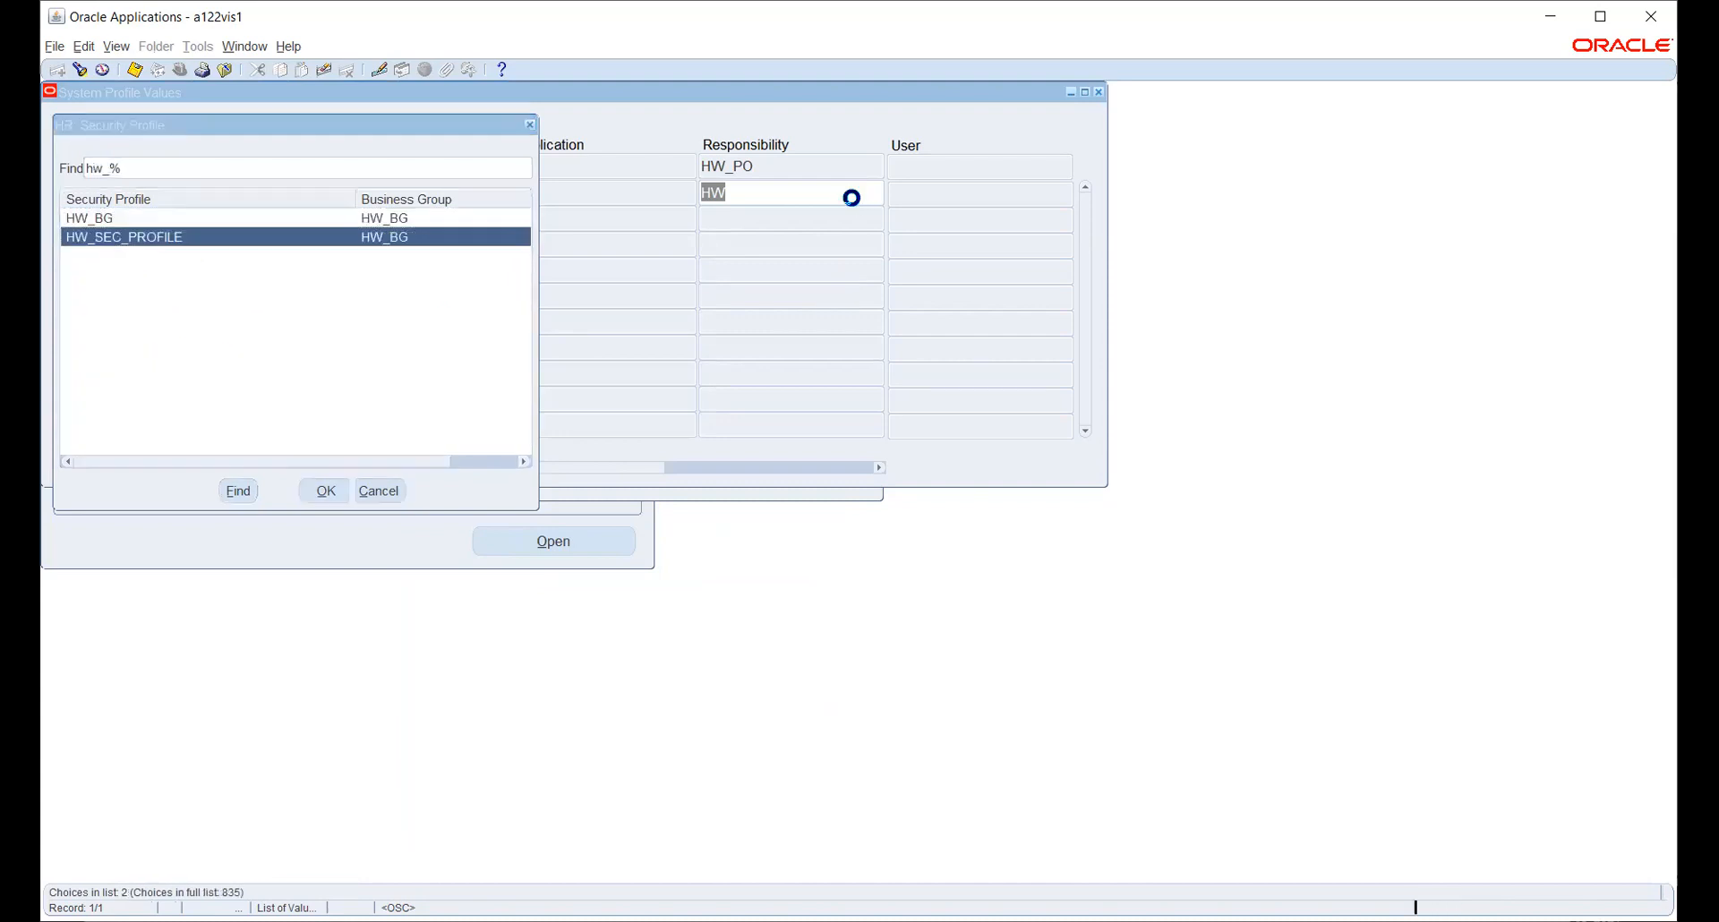
{"action": "key", "text": "Return"}
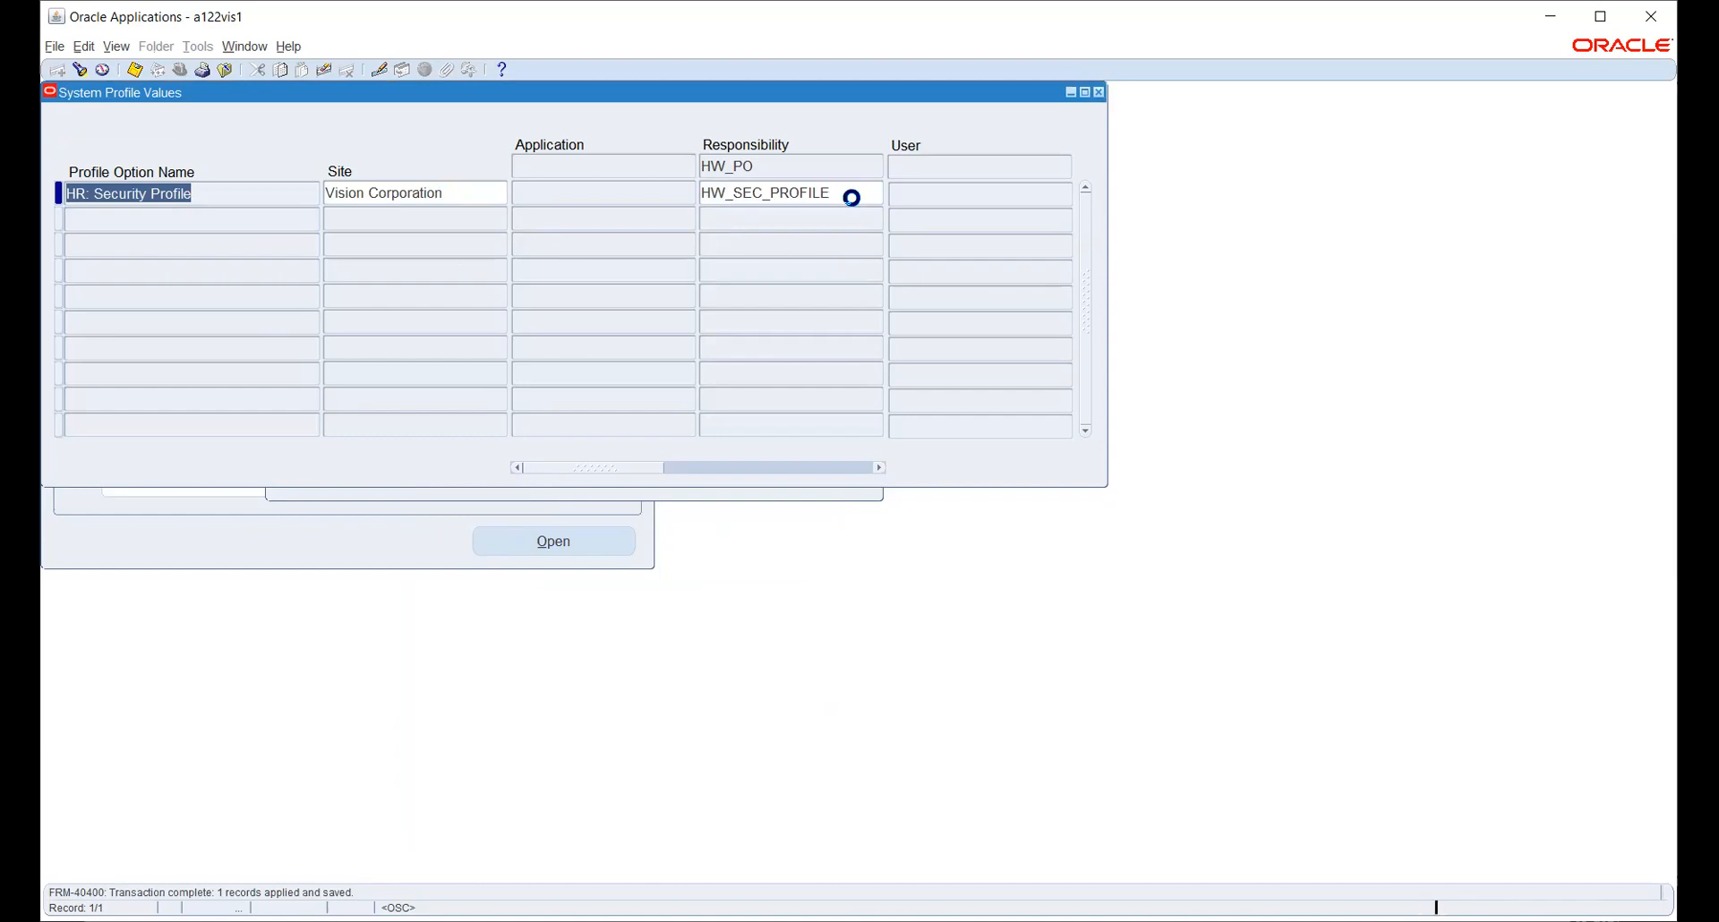
{"action": "key", "text": "F4"}
- Switch to the HW_PO responsibility
{"action": "left_click", "coordinate": [180, 69]}
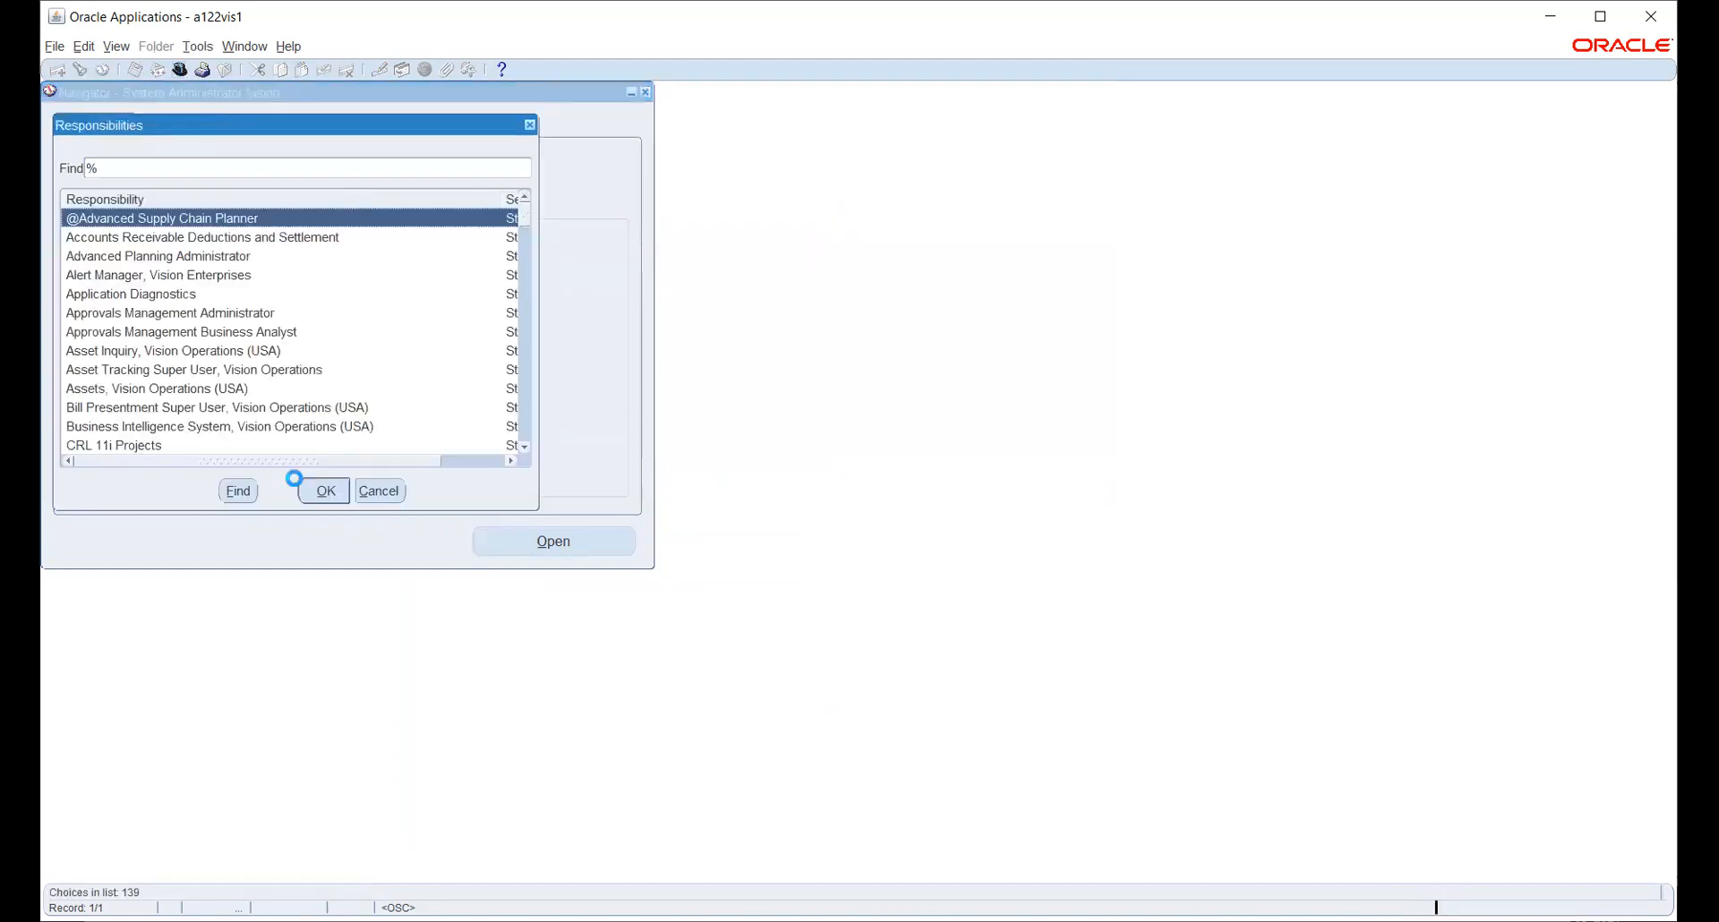
{"action": "type", "text": "h"}
{"action": "key", "text": "Down"}
{"action": "left_click", "coordinate": [309, 489]}
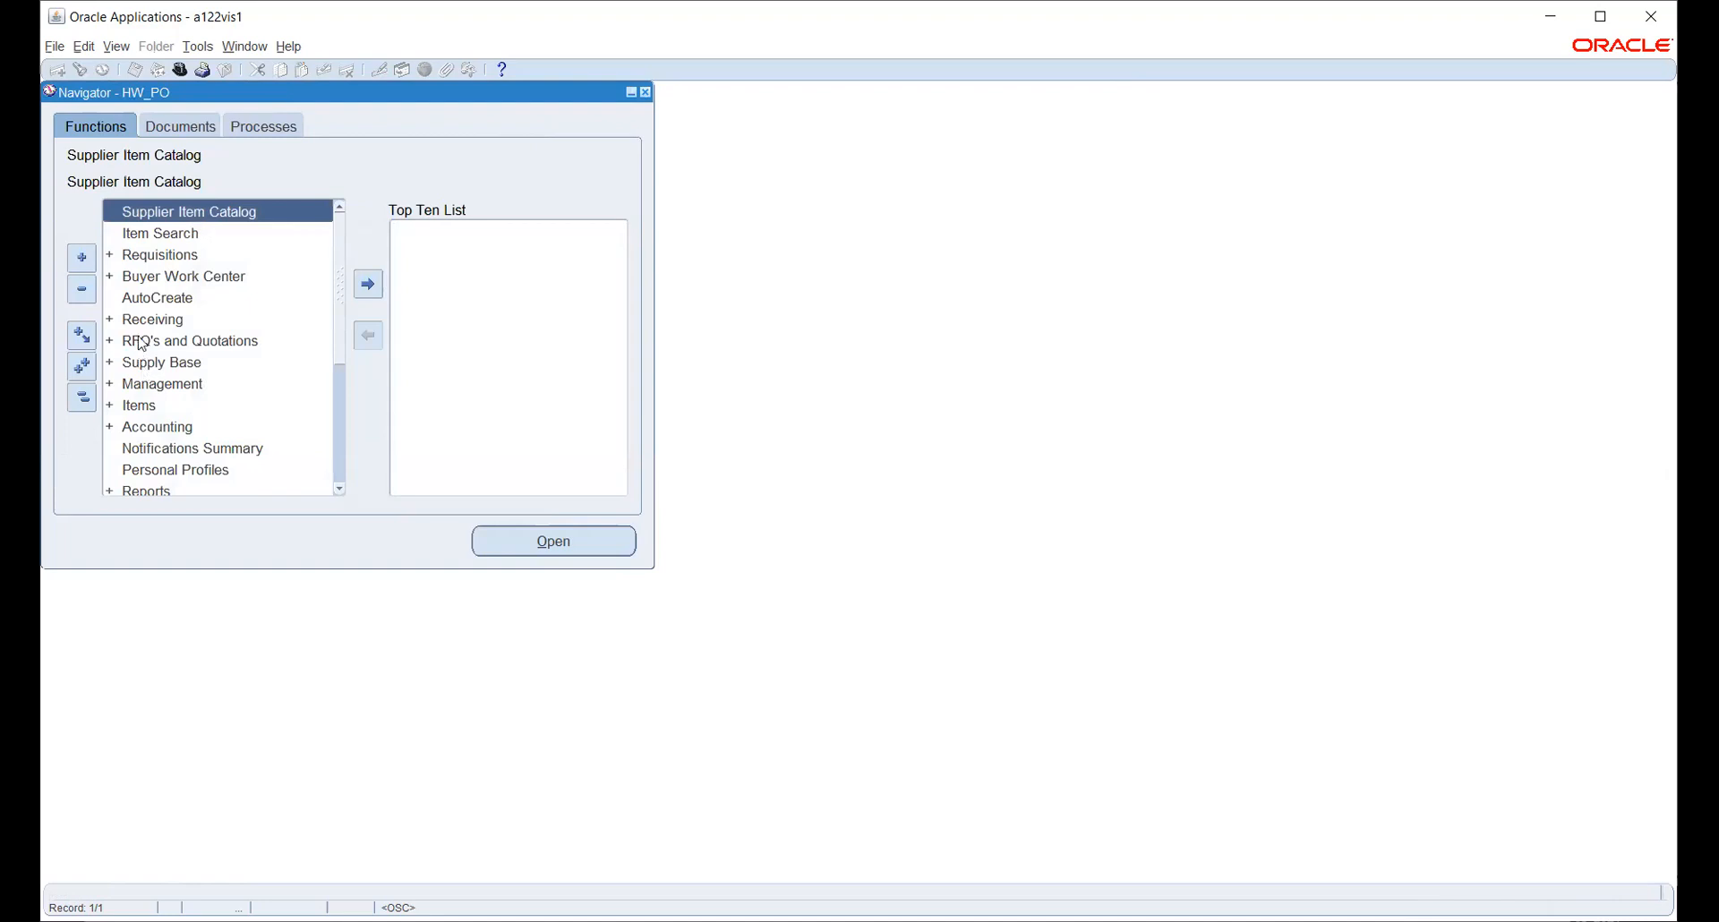
- Expand Setup > Organizations and open Purchasing Options
{"action": "scroll", "coordinate": [156, 376], "scroll_direction": "down", "scroll_amount": 3}
{"action": "scroll", "coordinate": [162, 394], "scroll_direction": "down", "scroll_amount": 1}
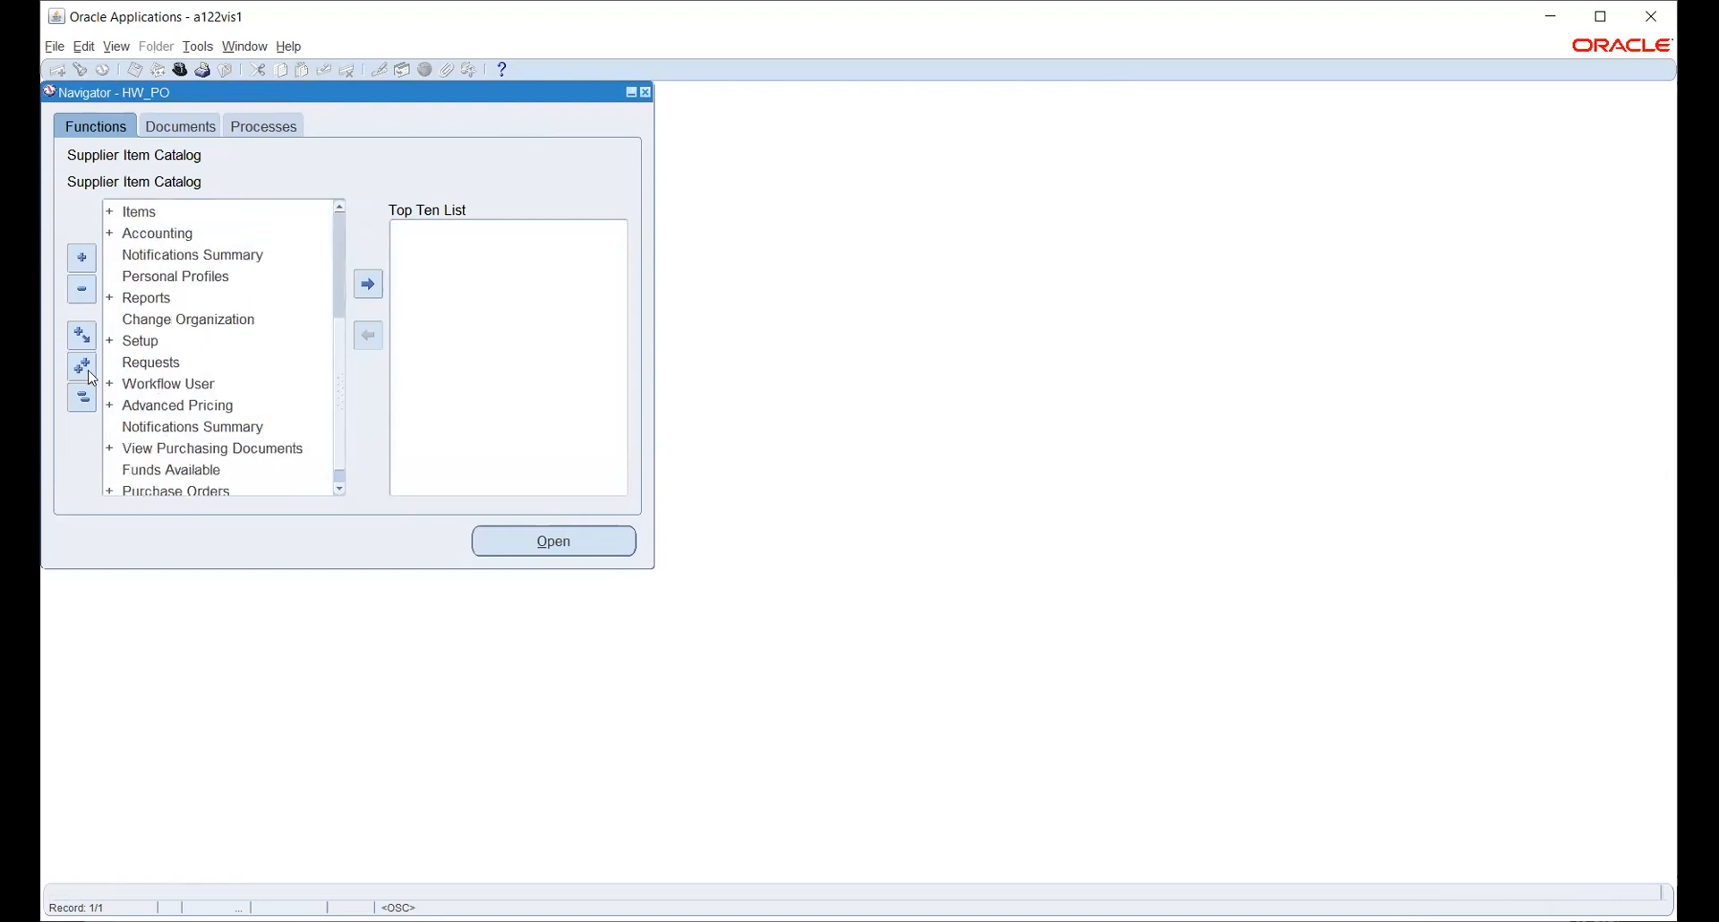
{"action": "left_click", "coordinate": [134, 341]}
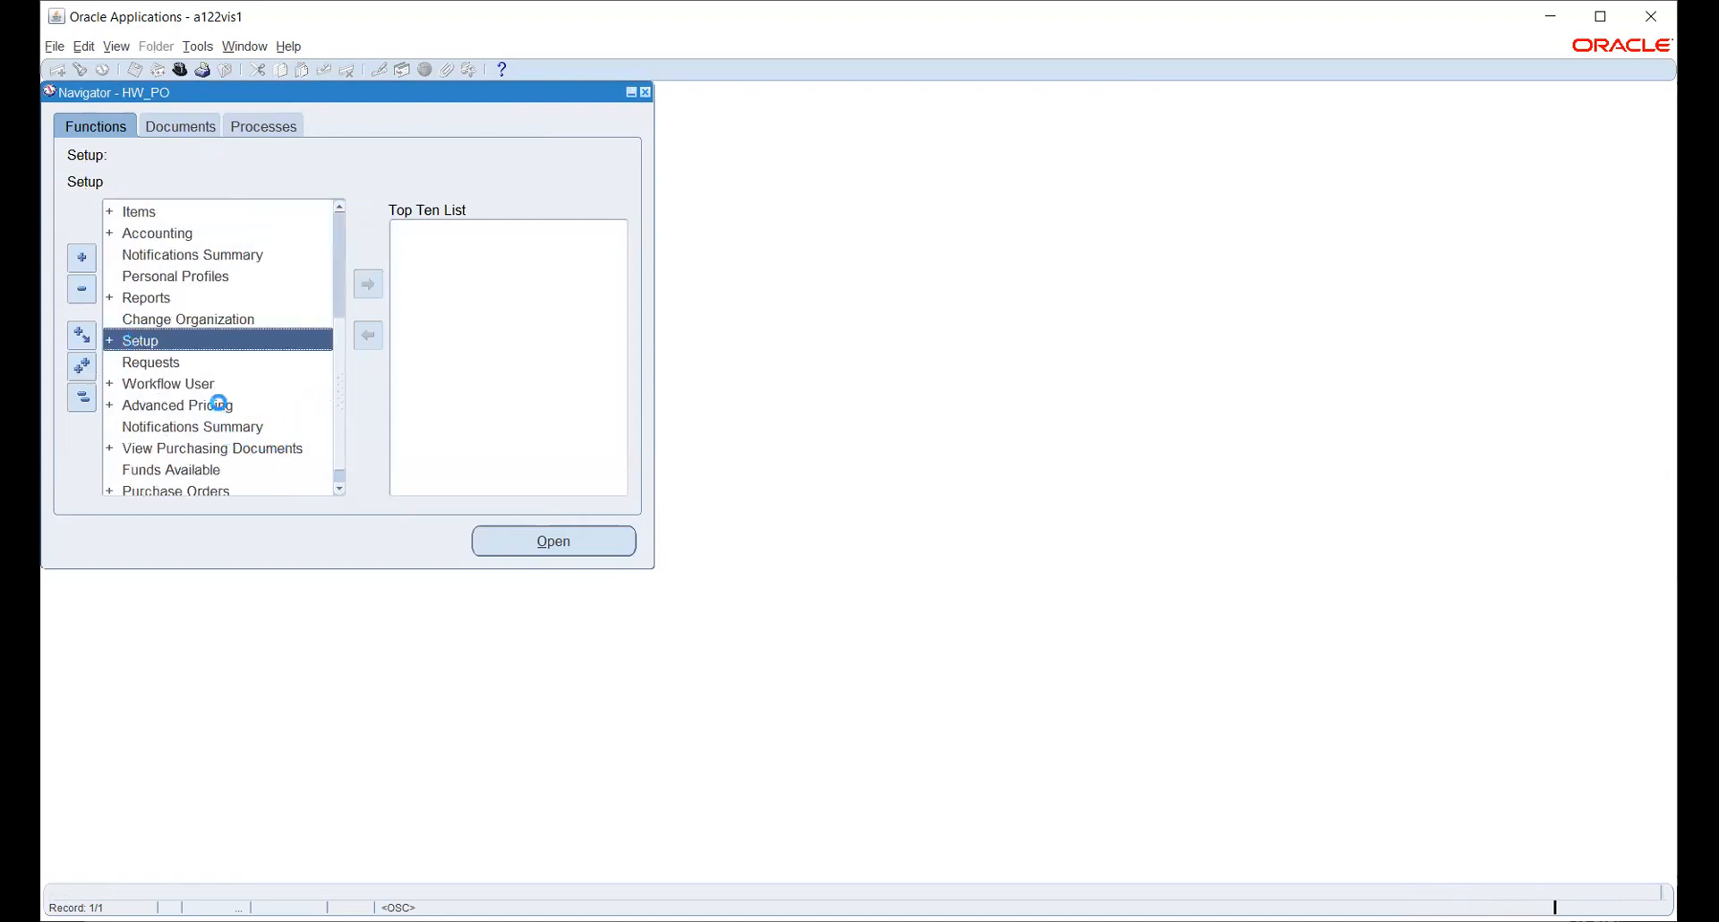
{"action": "scroll", "coordinate": [223, 395], "scroll_direction": "down", "scroll_amount": 3}
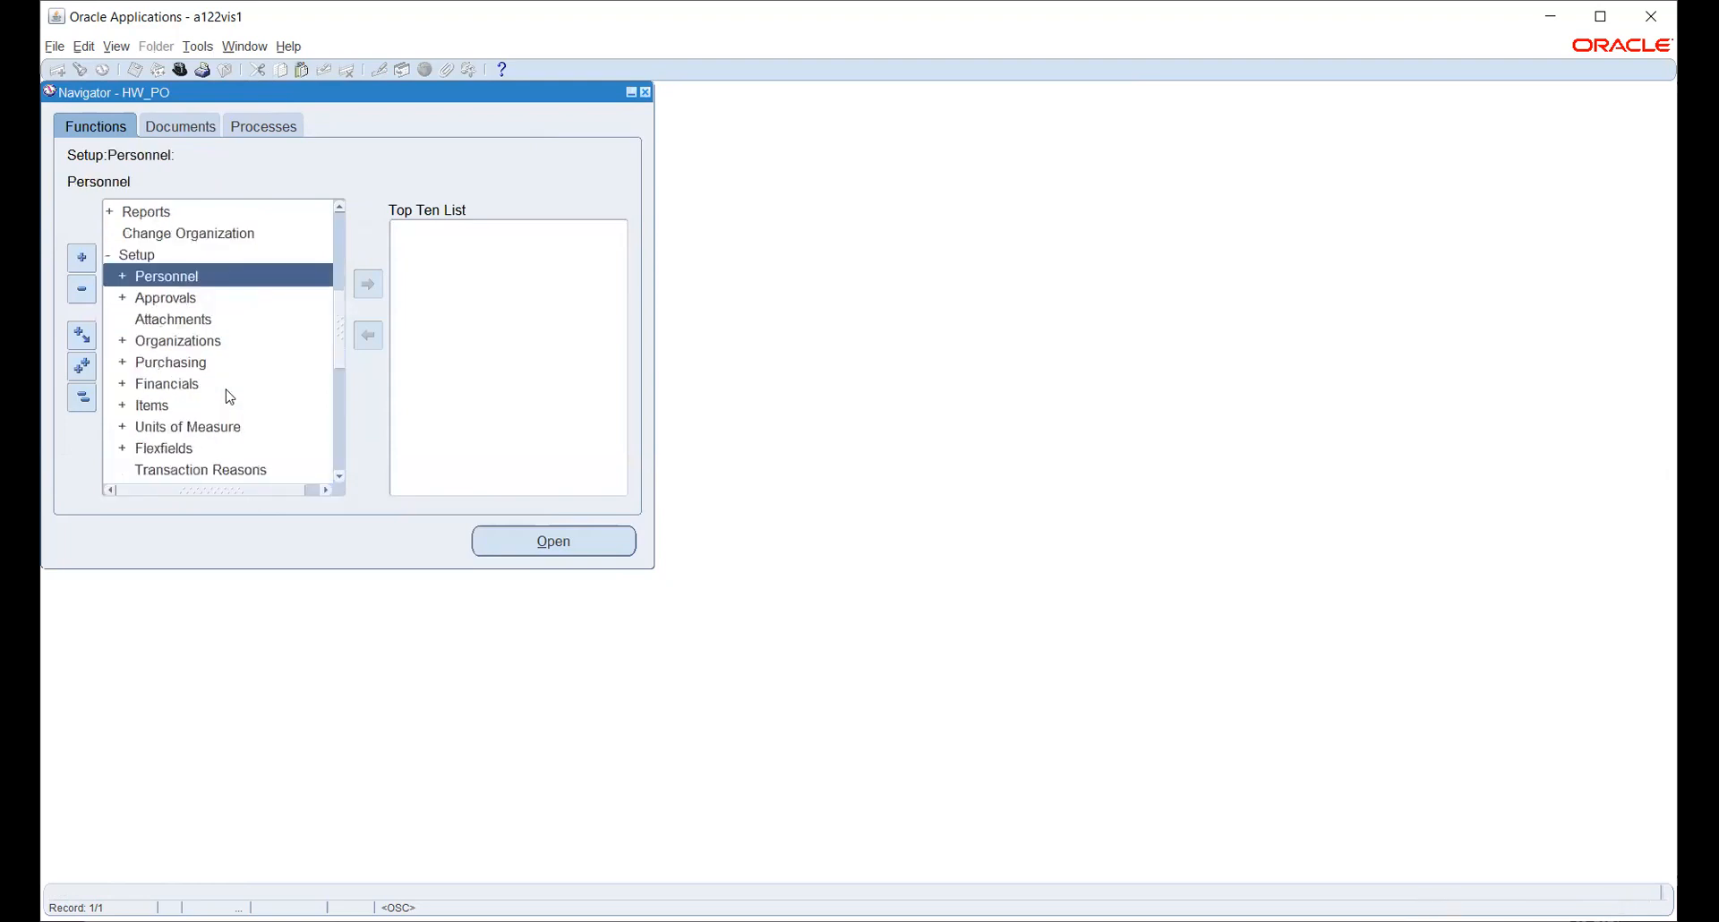
{"action": "left_click", "coordinate": [178, 342]}
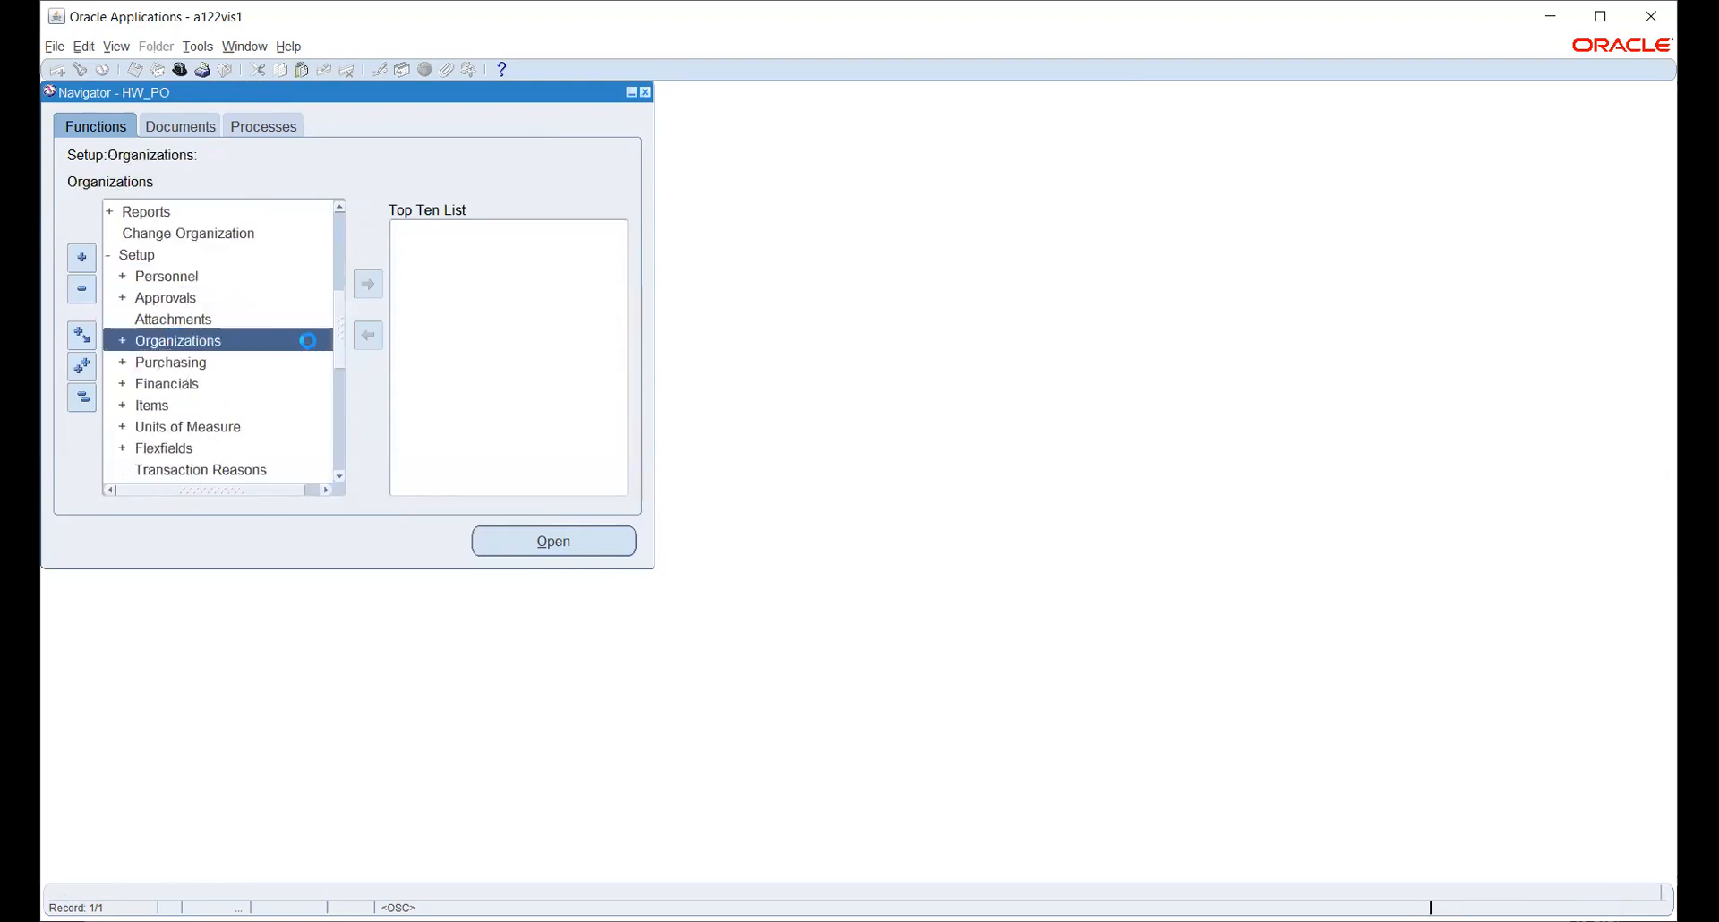
{"action": "scroll", "coordinate": [226, 339], "scroll_direction": "down", "scroll_amount": 1}
{"action": "double_click", "coordinate": [194, 404]}
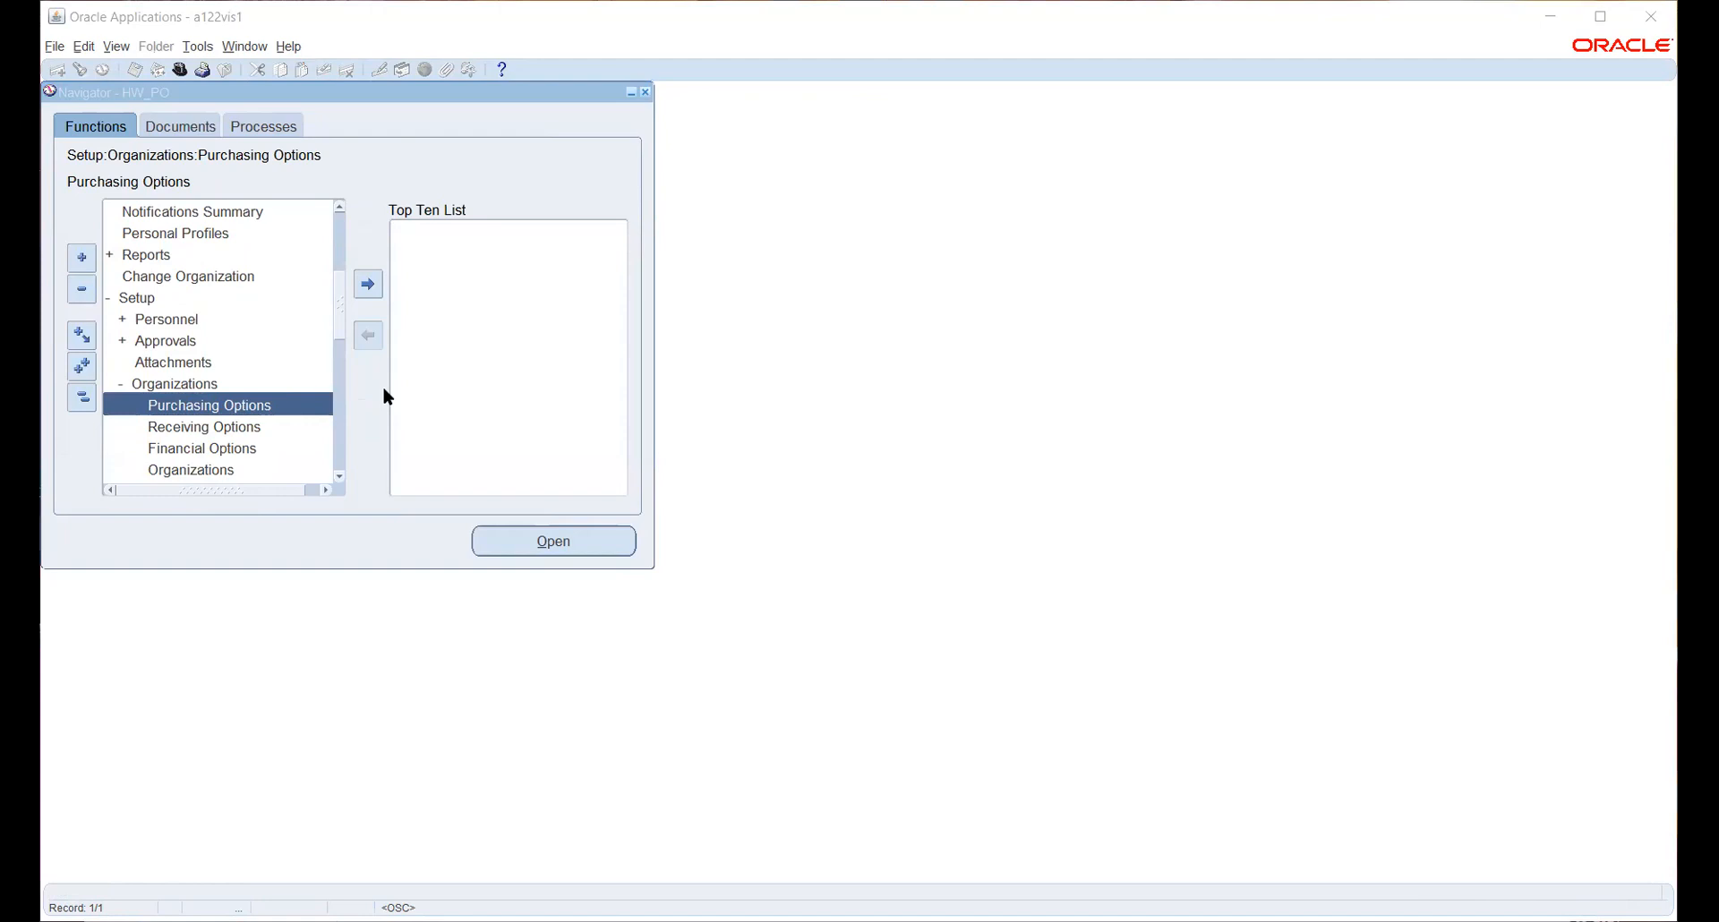
- Switch to the Human Resources responsibility and open the Requests window
{"action": "left_click", "coordinate": [1566, 16]}
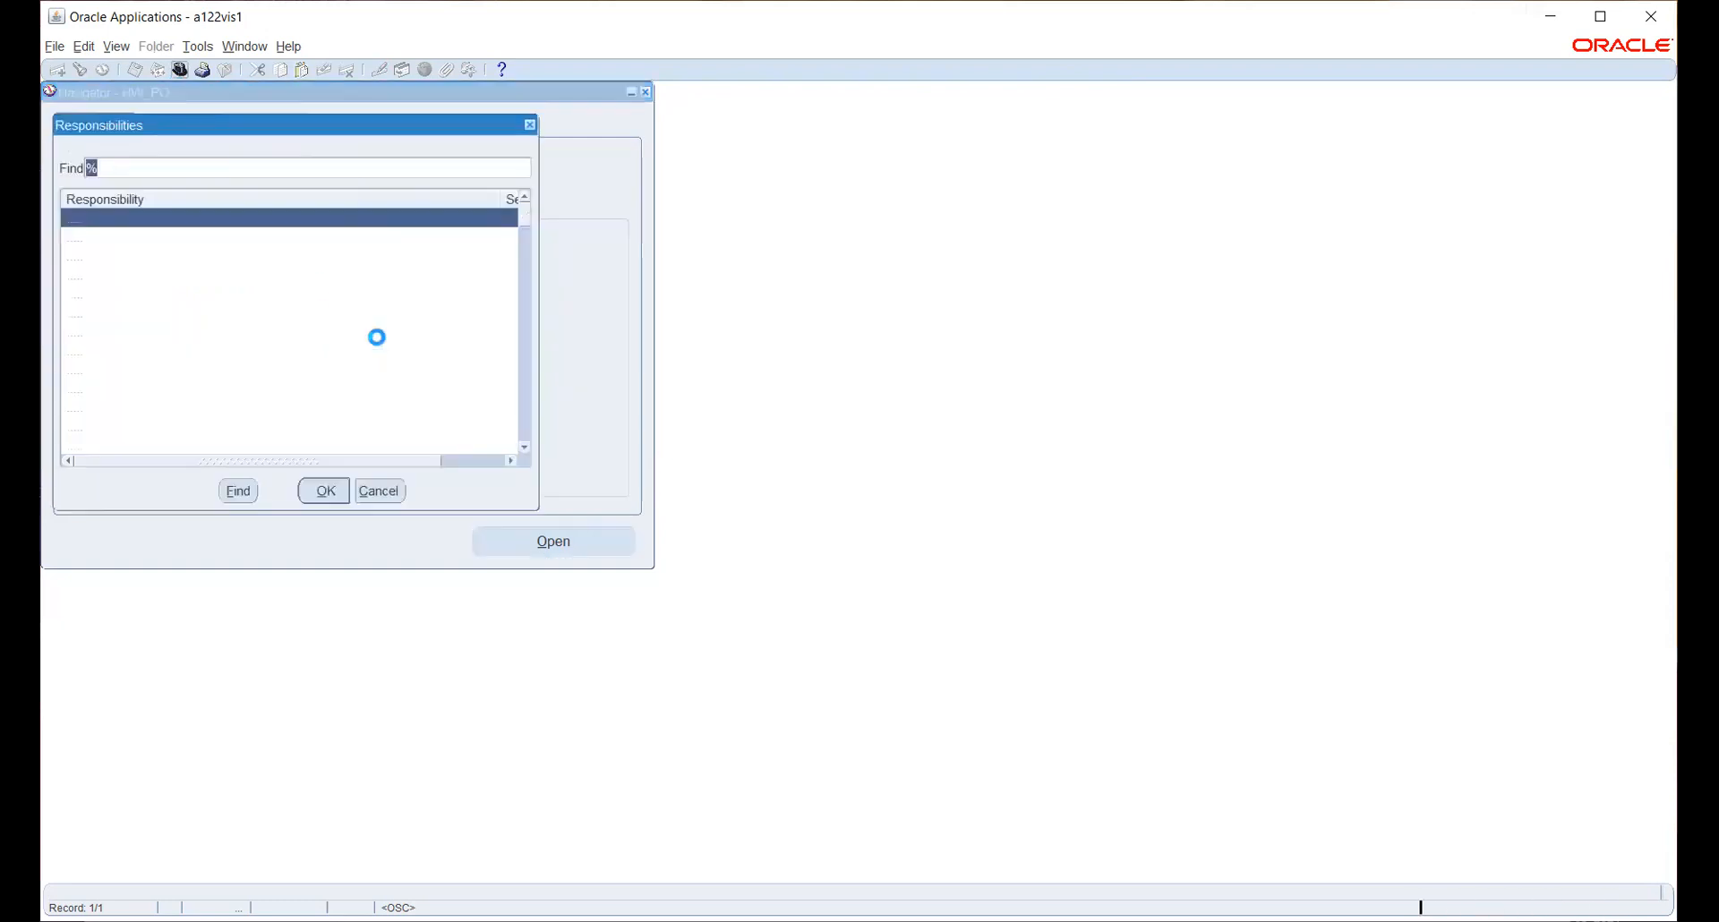
{"action": "type", "text": "h"}
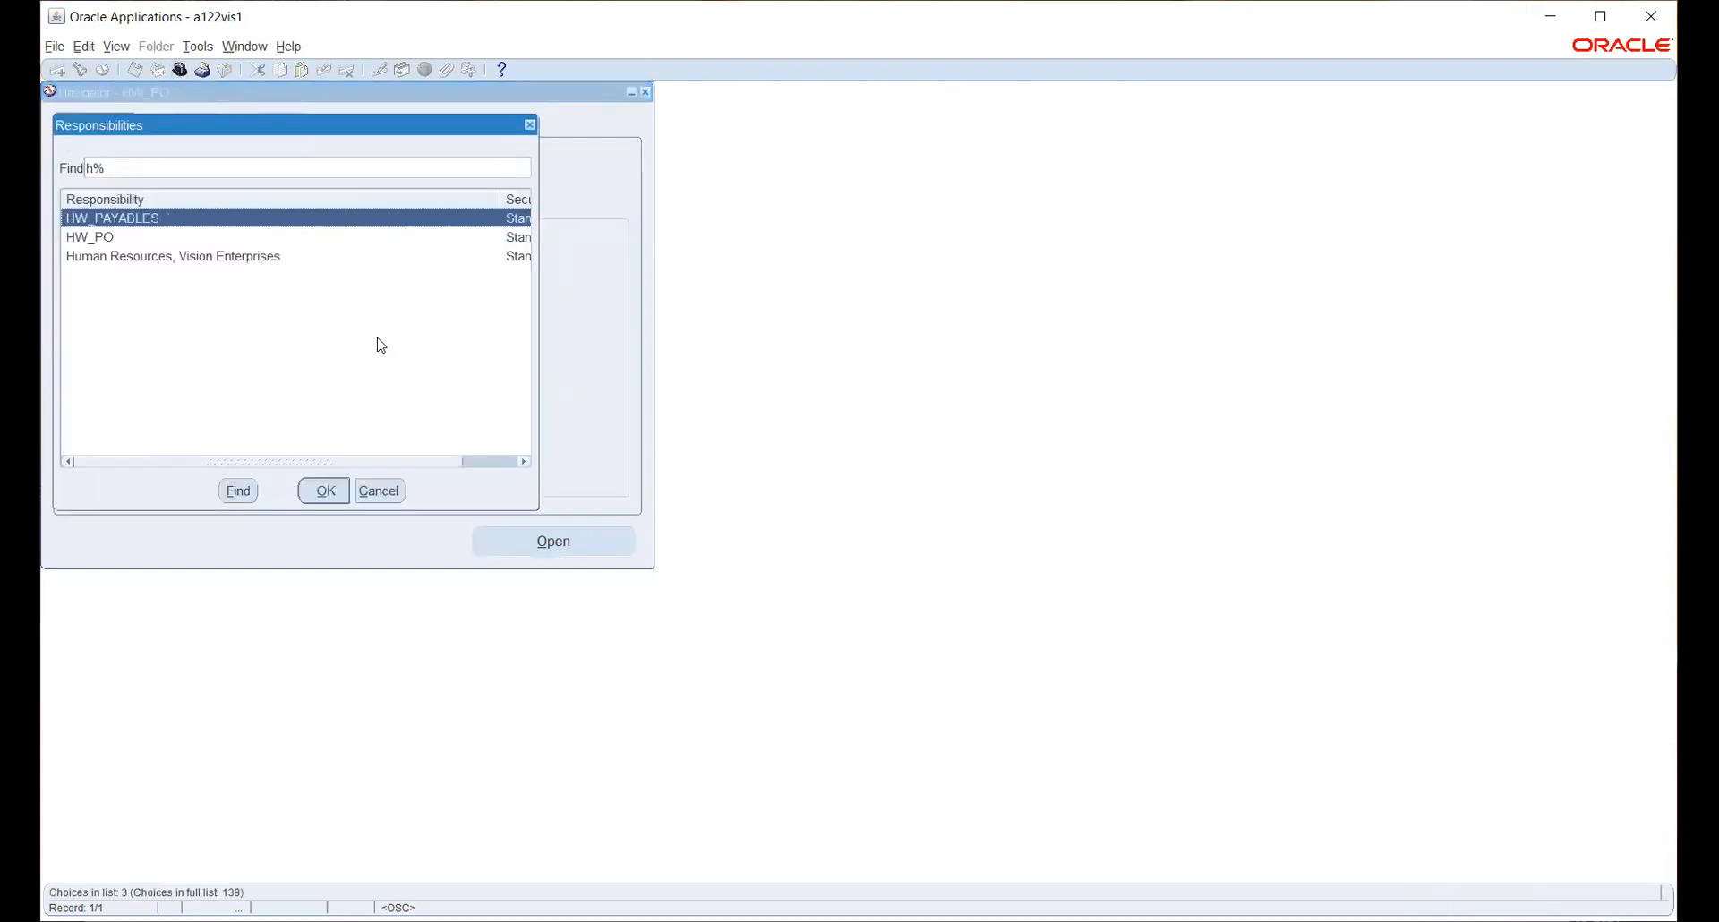
{"action": "key", "text": "Down"}
{"action": "key", "text": "Down"}
{"action": "key", "text": "Return"}
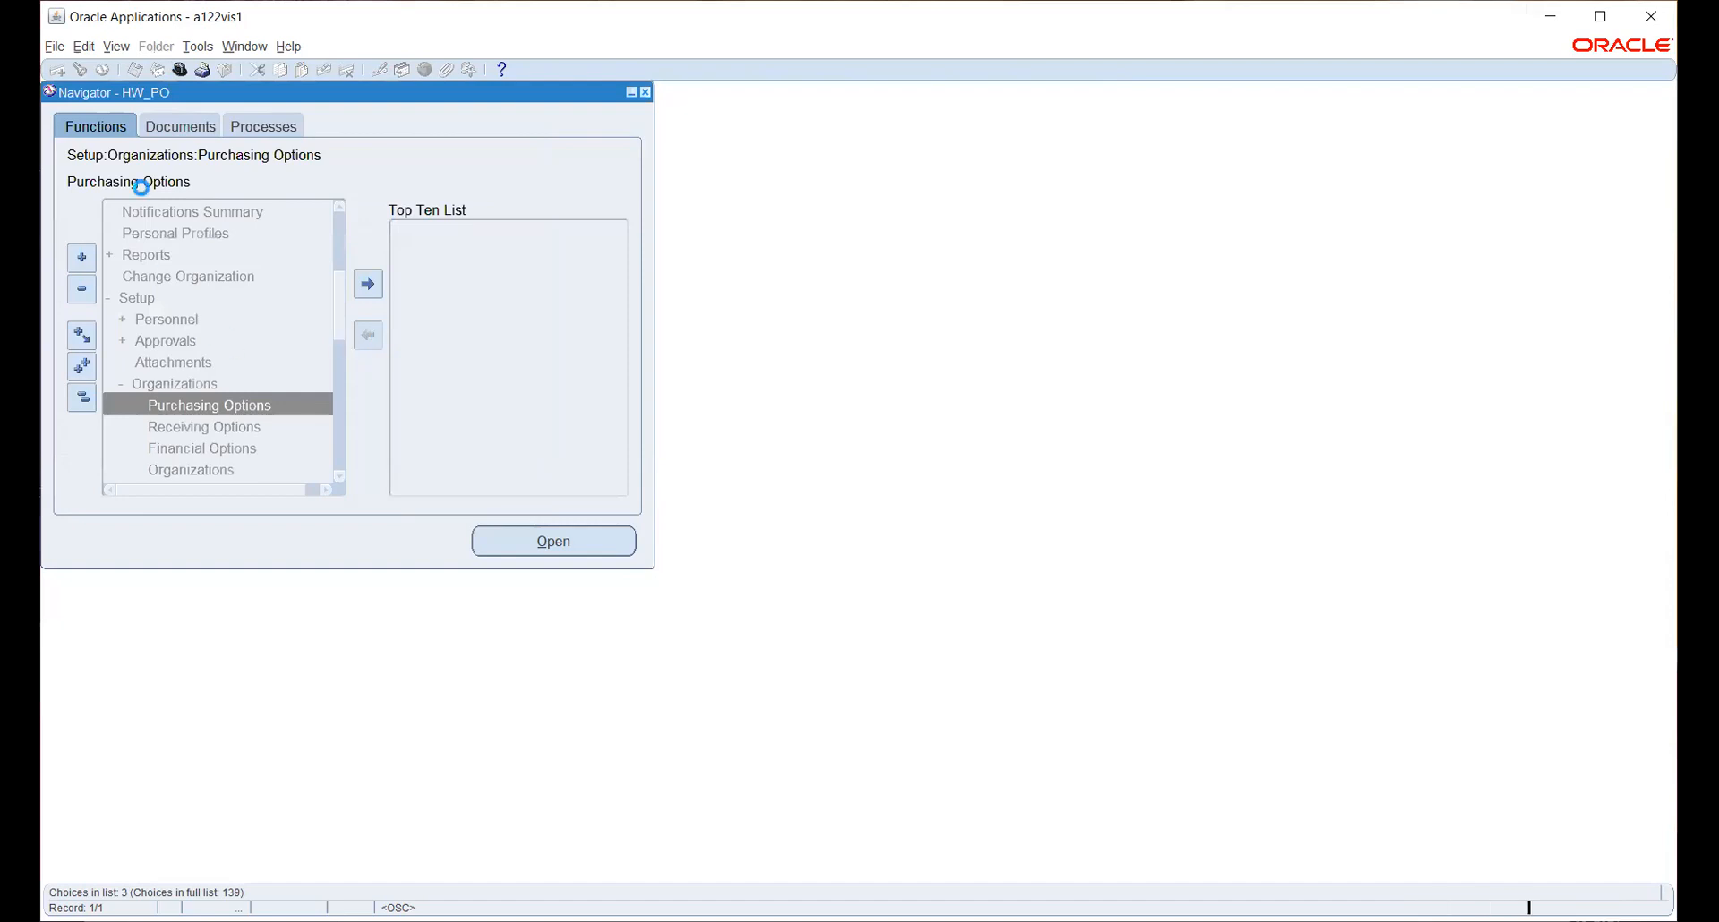
{"action": "left_click", "coordinate": [116, 47]}
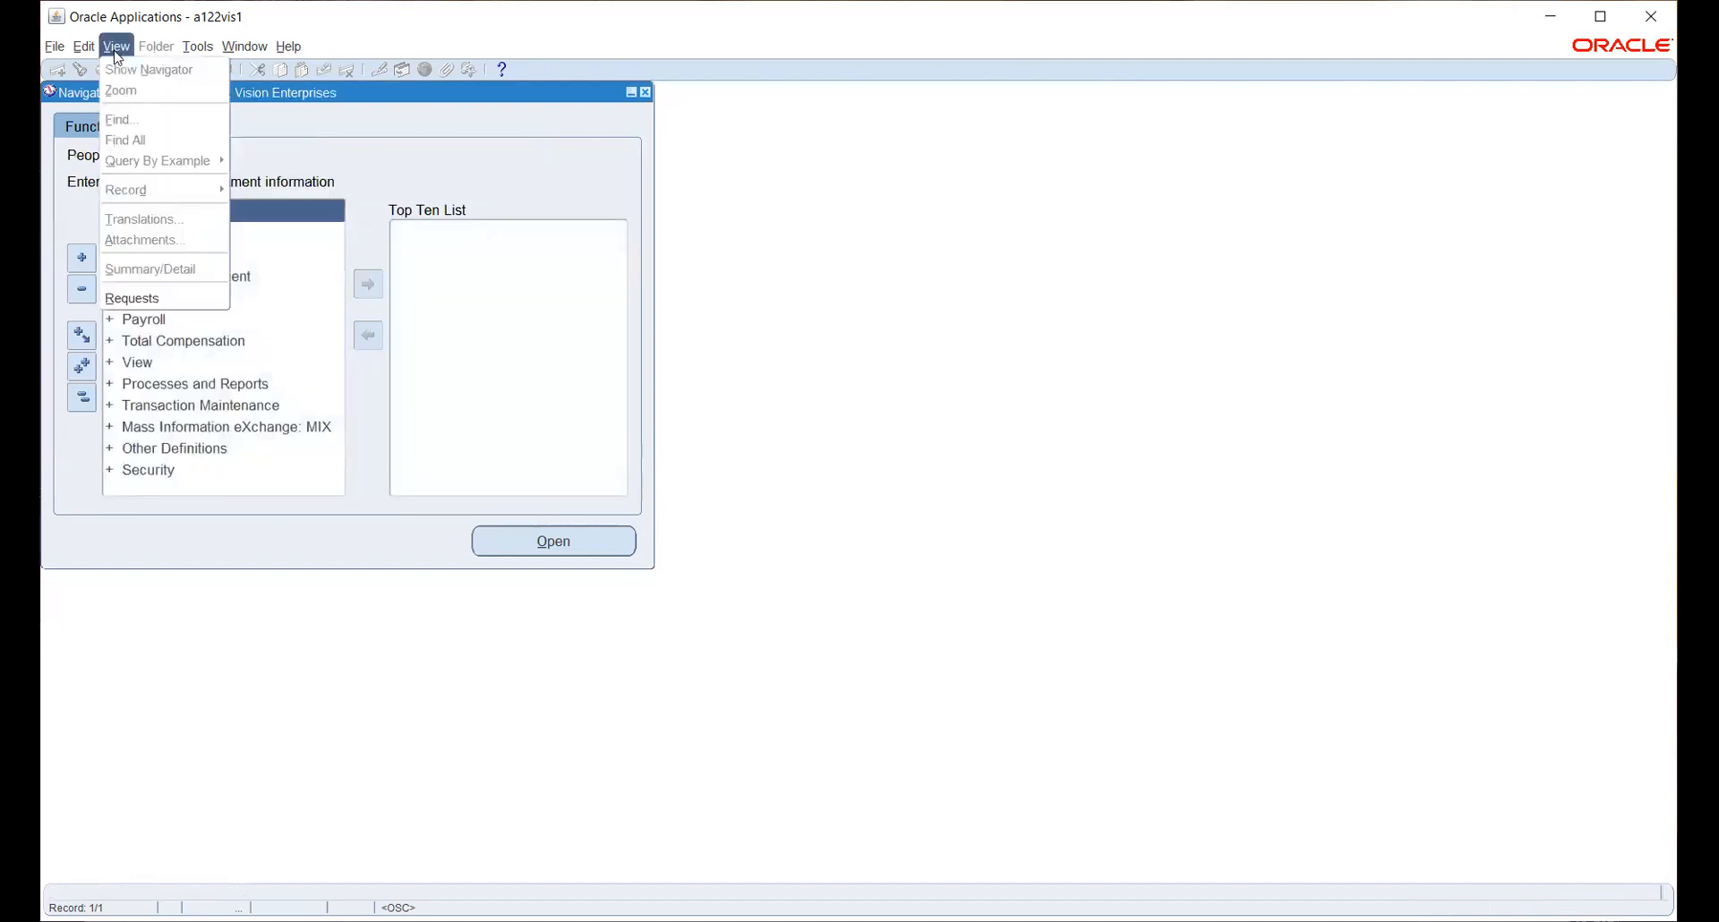
{"action": "left_click", "coordinate": [165, 299]}
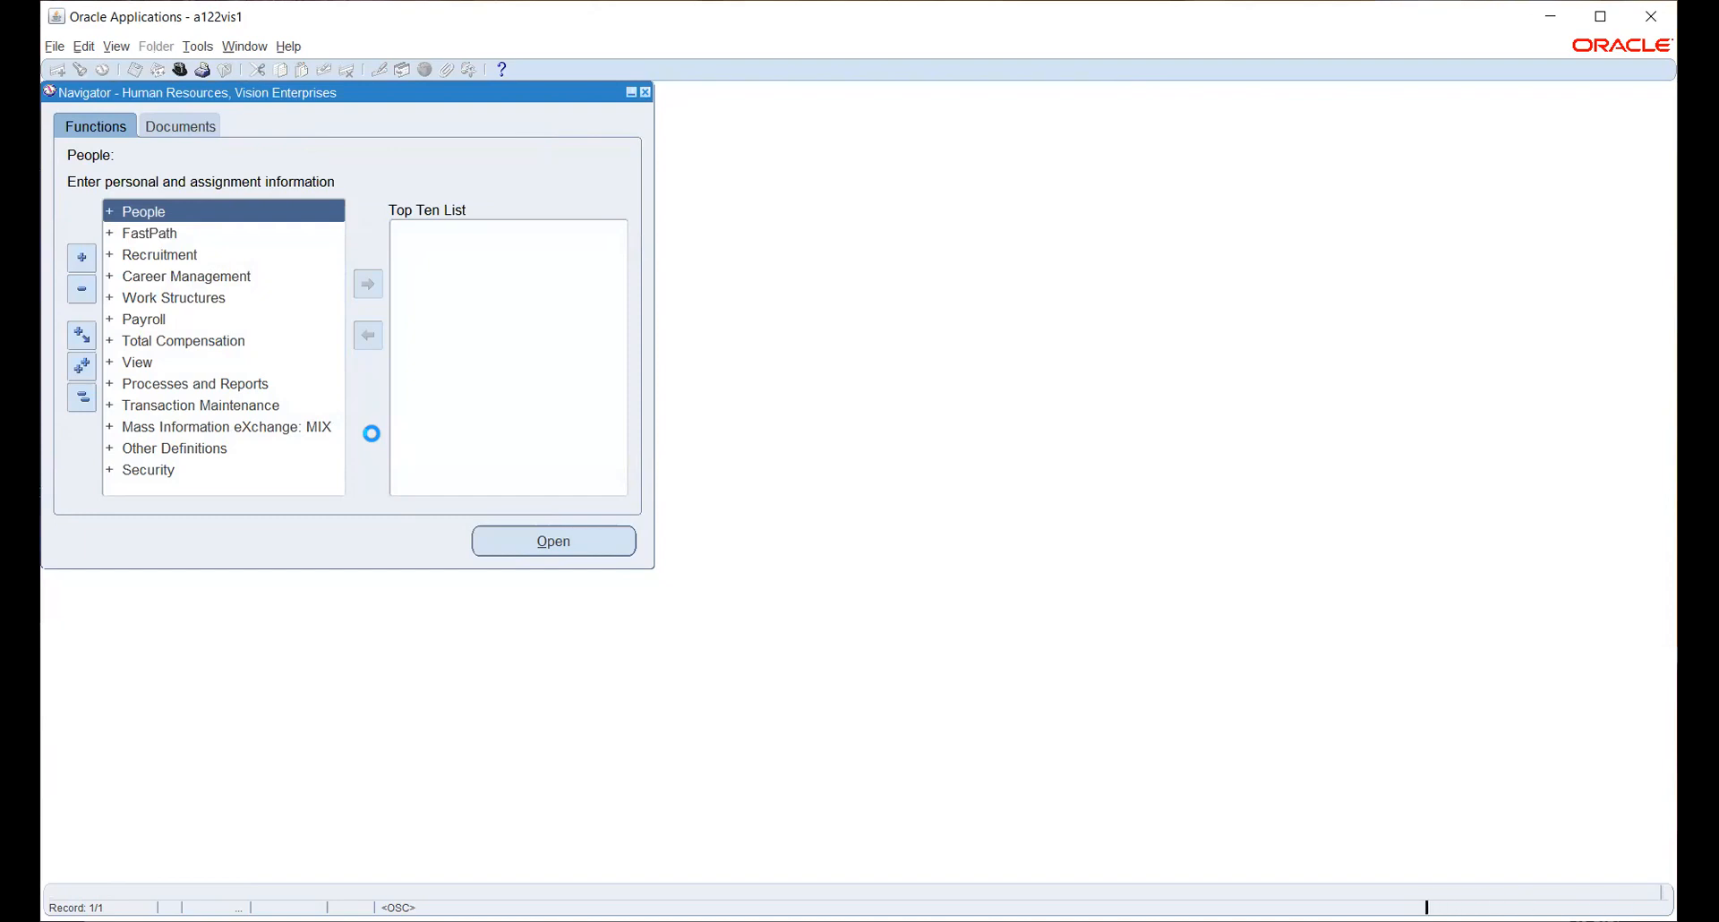
- Submit a Security List Maintenance request generating lists for All Security Profiles
{"action": "left_click", "coordinate": [231, 590]}
{"action": "type", "text": "SECU"}
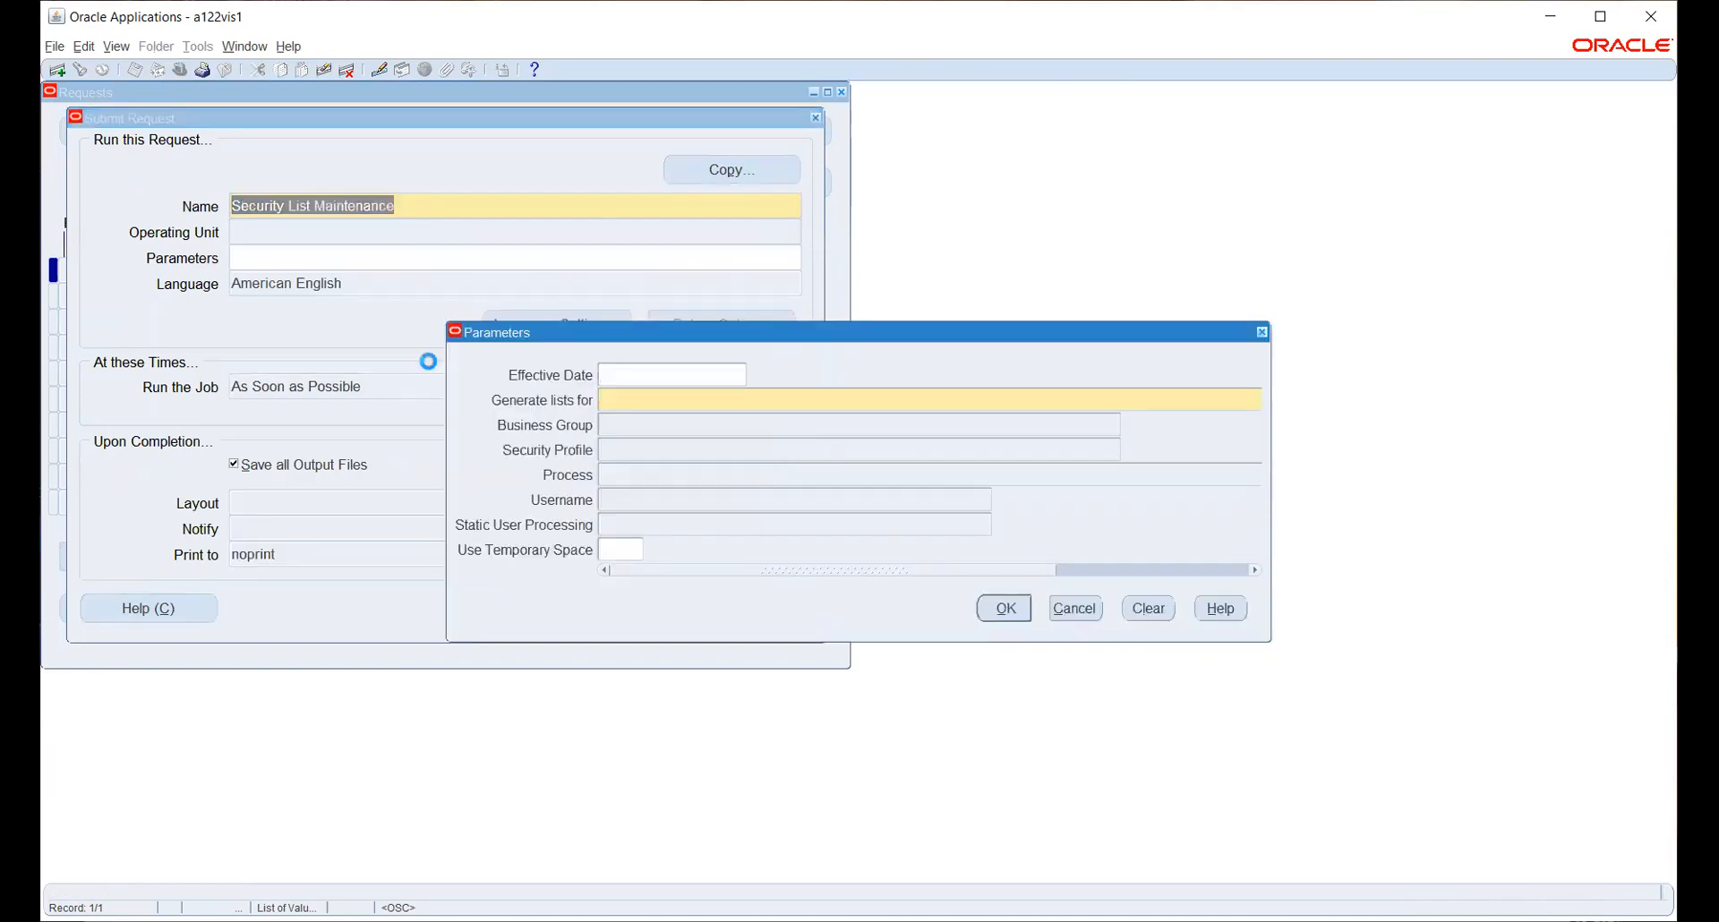
{"action": "left_click_drag", "start_coordinate": [902, 571], "coordinate": [1135, 546]}
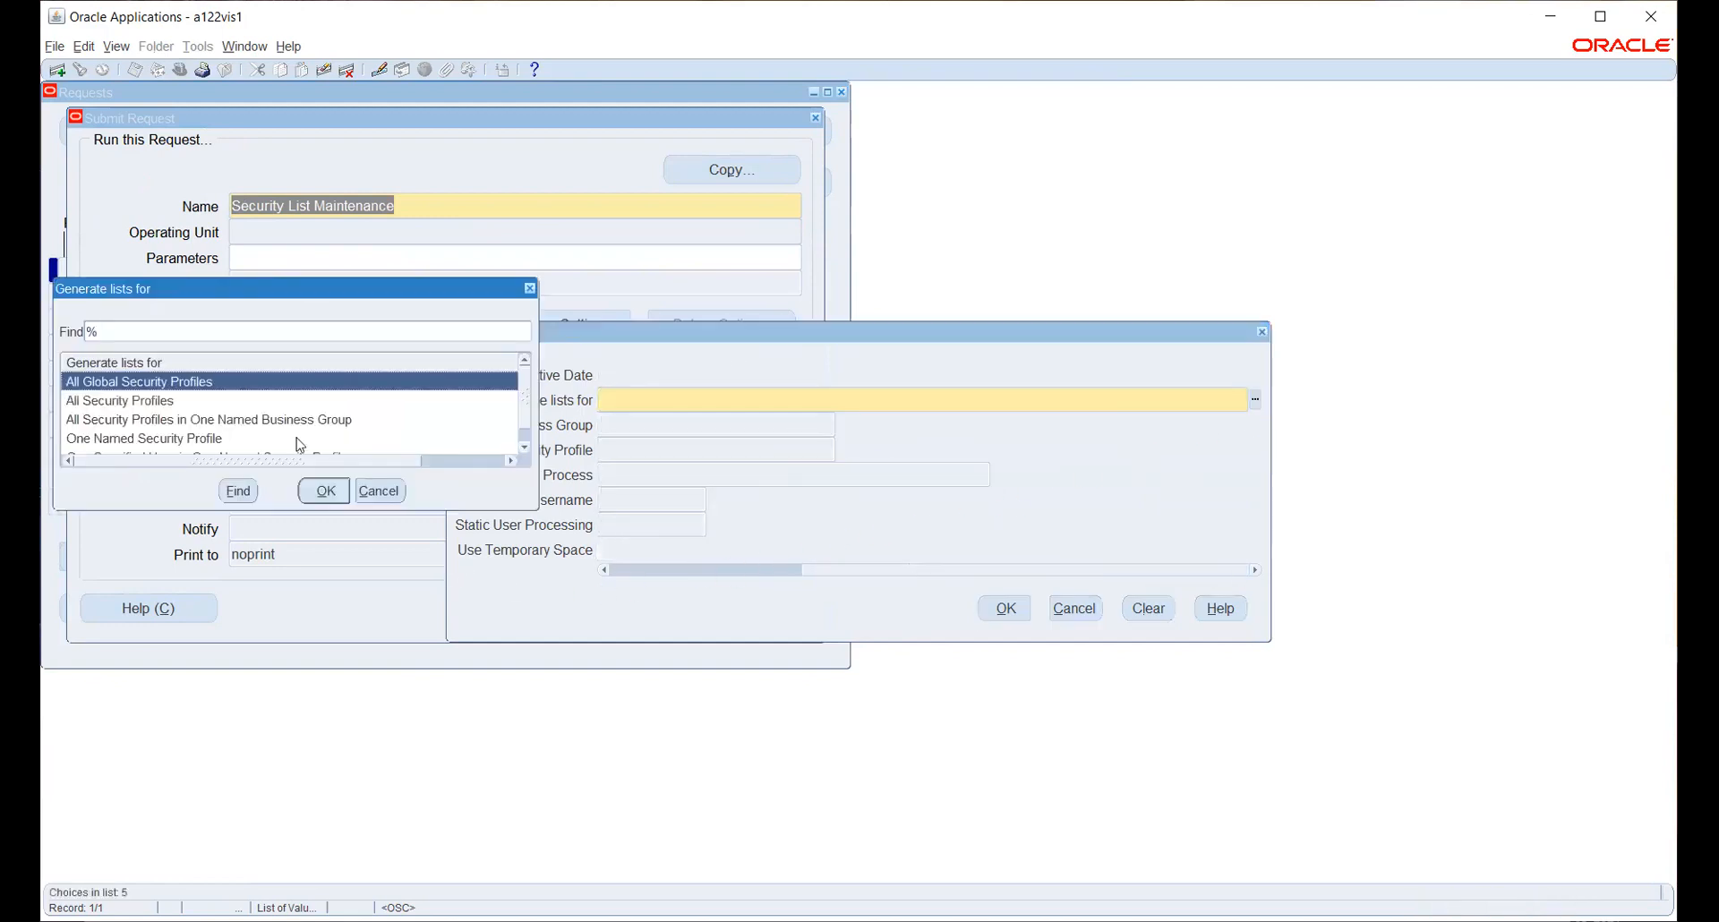
{"action": "left_click", "coordinate": [159, 409]}
{"action": "left_click", "coordinate": [318, 494]}
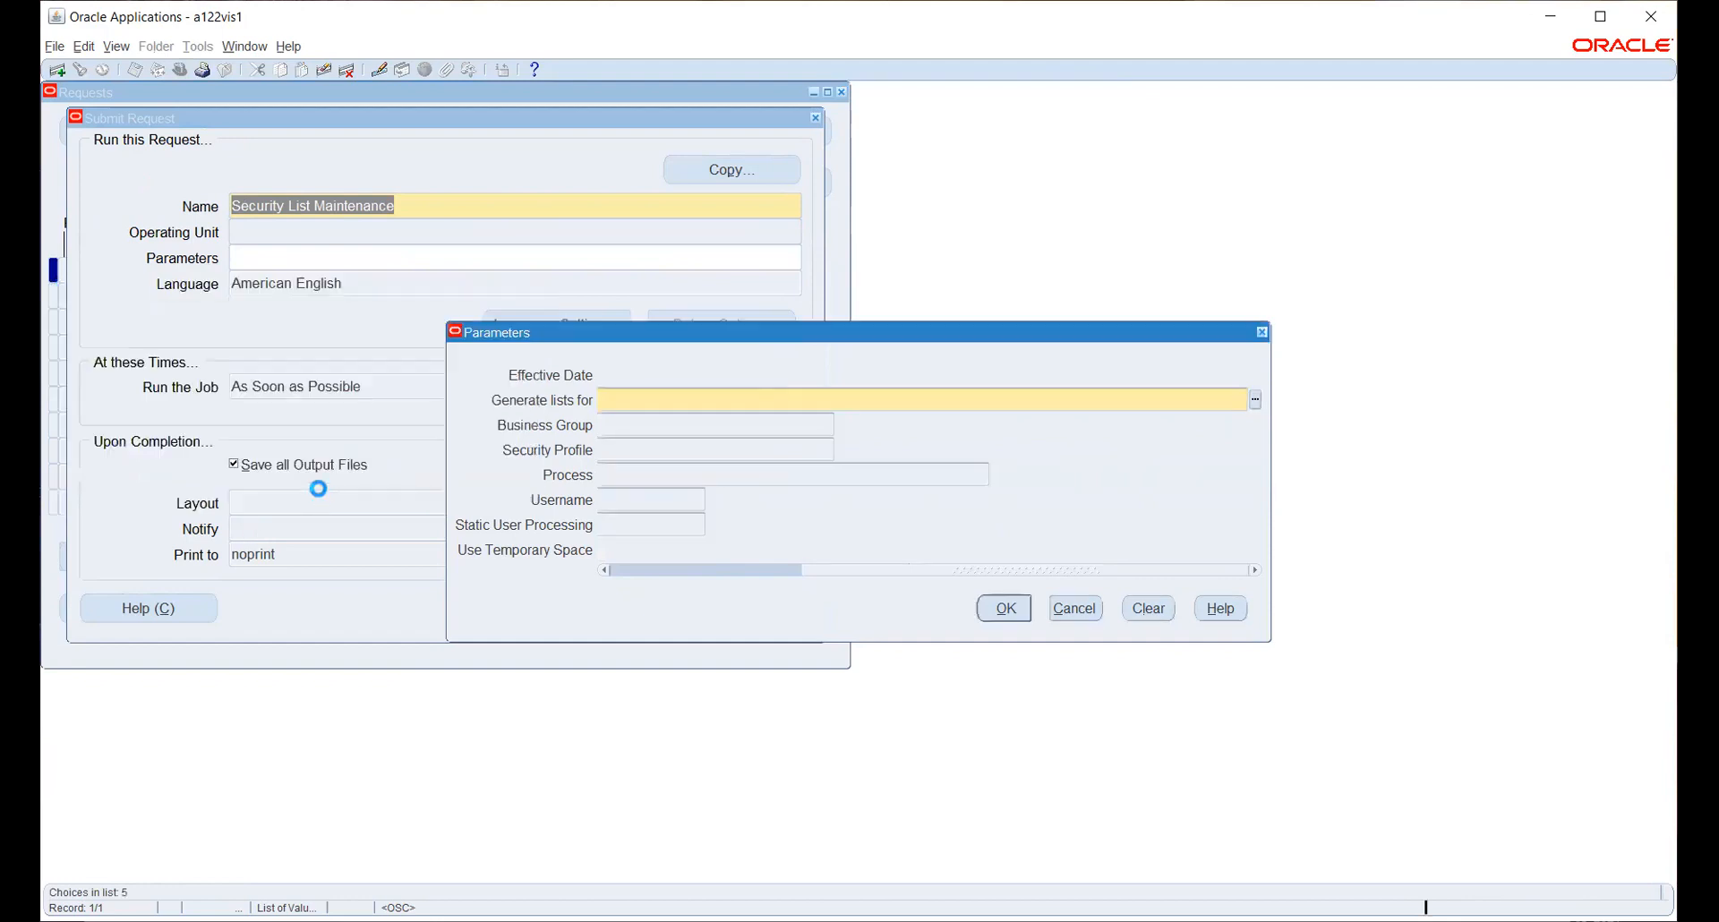
{"action": "left_click", "coordinate": [1004, 608]}
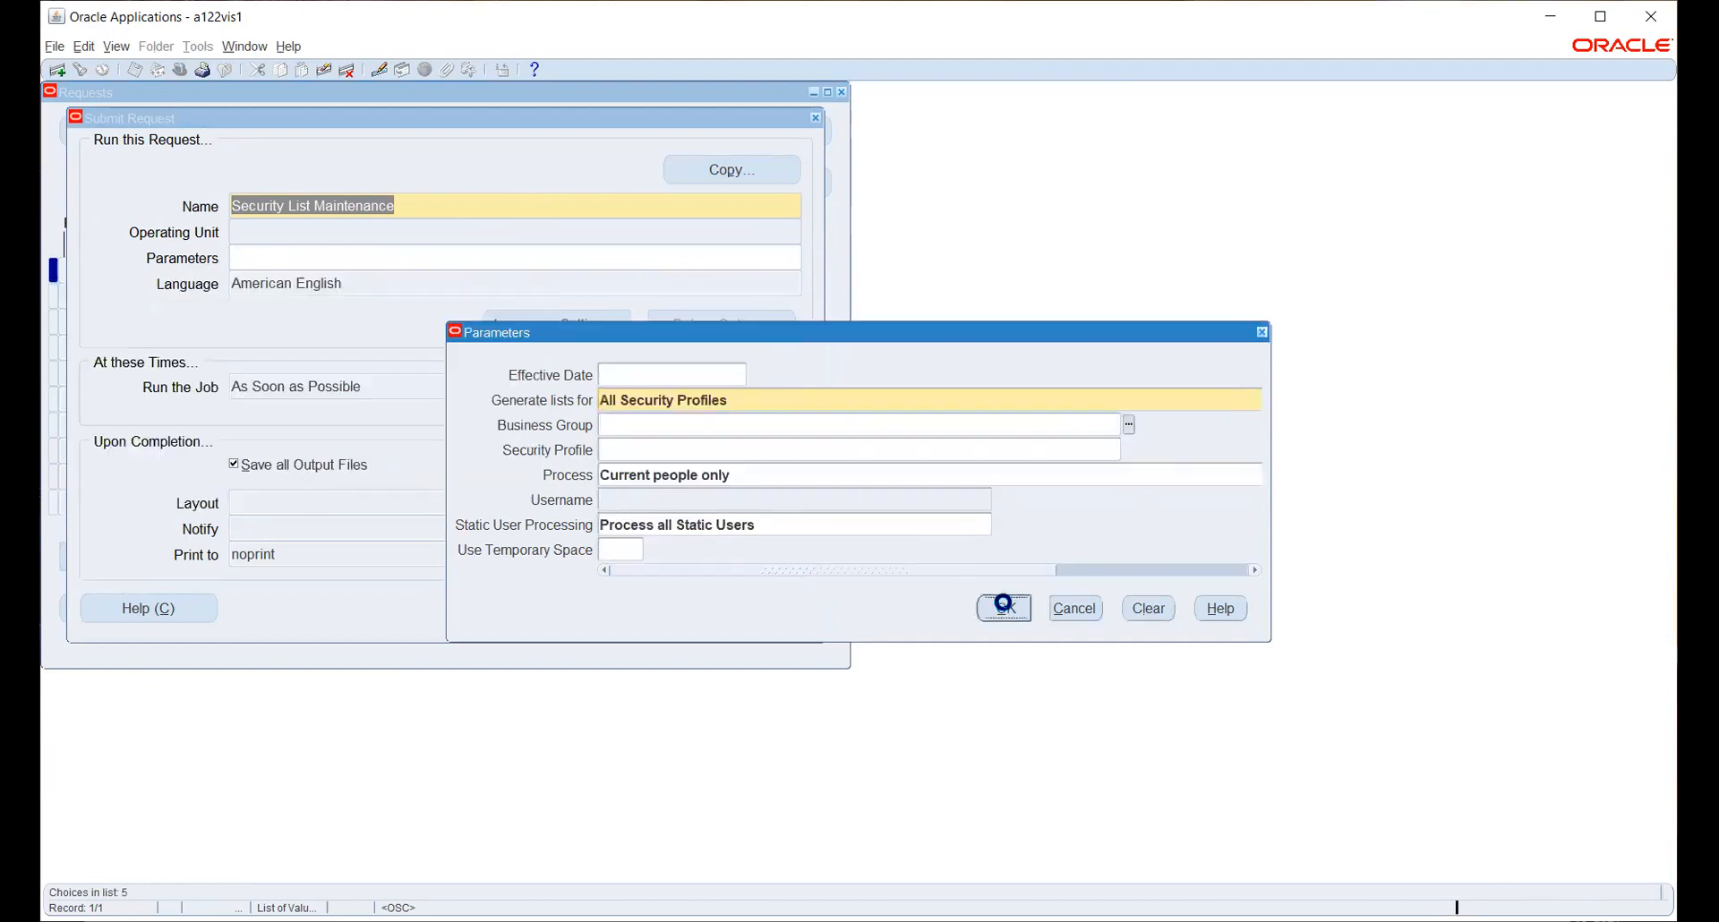
{"action": "left_click", "coordinate": [542, 610]}
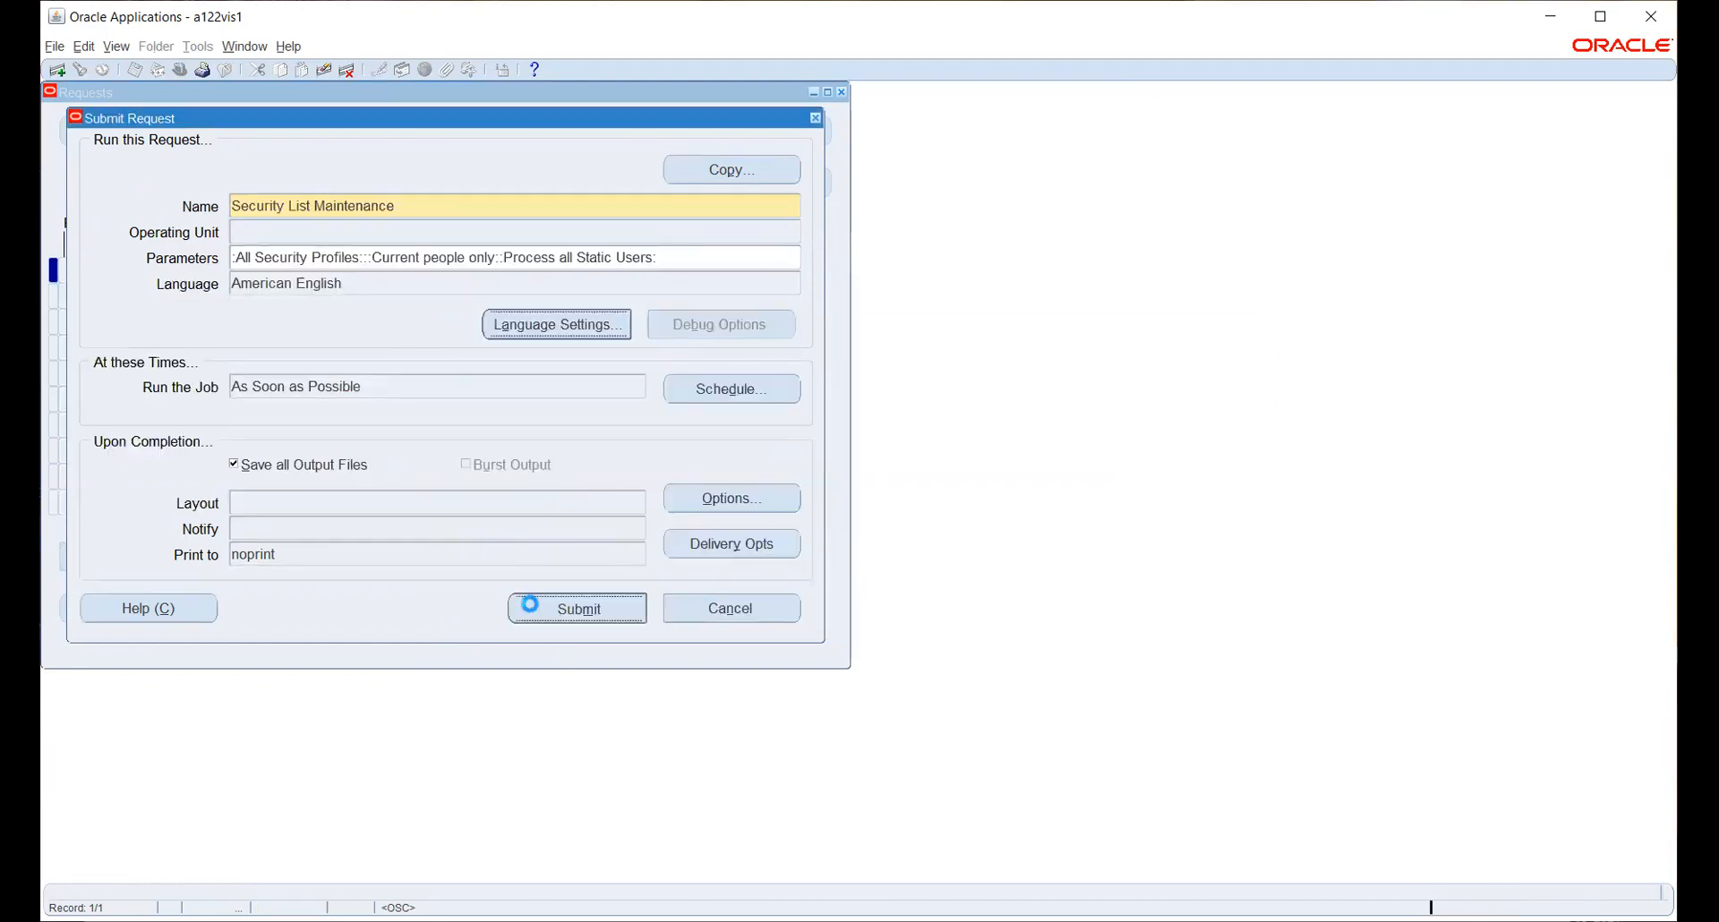
- Decline another request and refresh until Security List Maintenance and its workers show Completed, Normal
{"action": "left_click", "coordinate": [925, 538]}
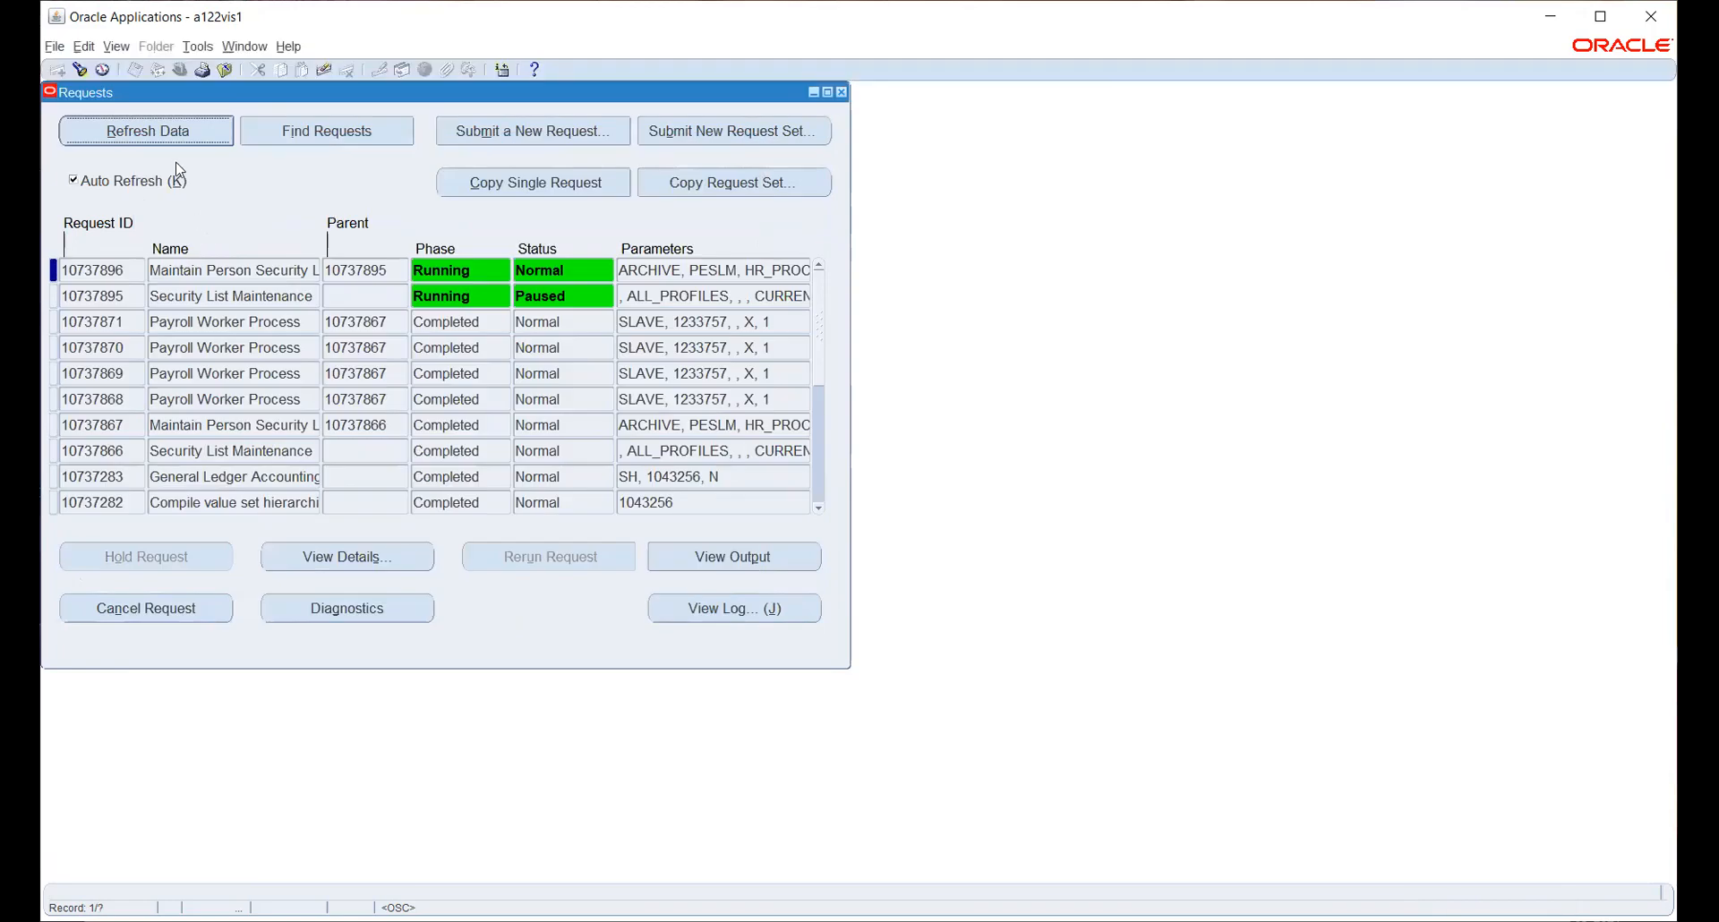
{"action": "left_click", "coordinate": [171, 131]}
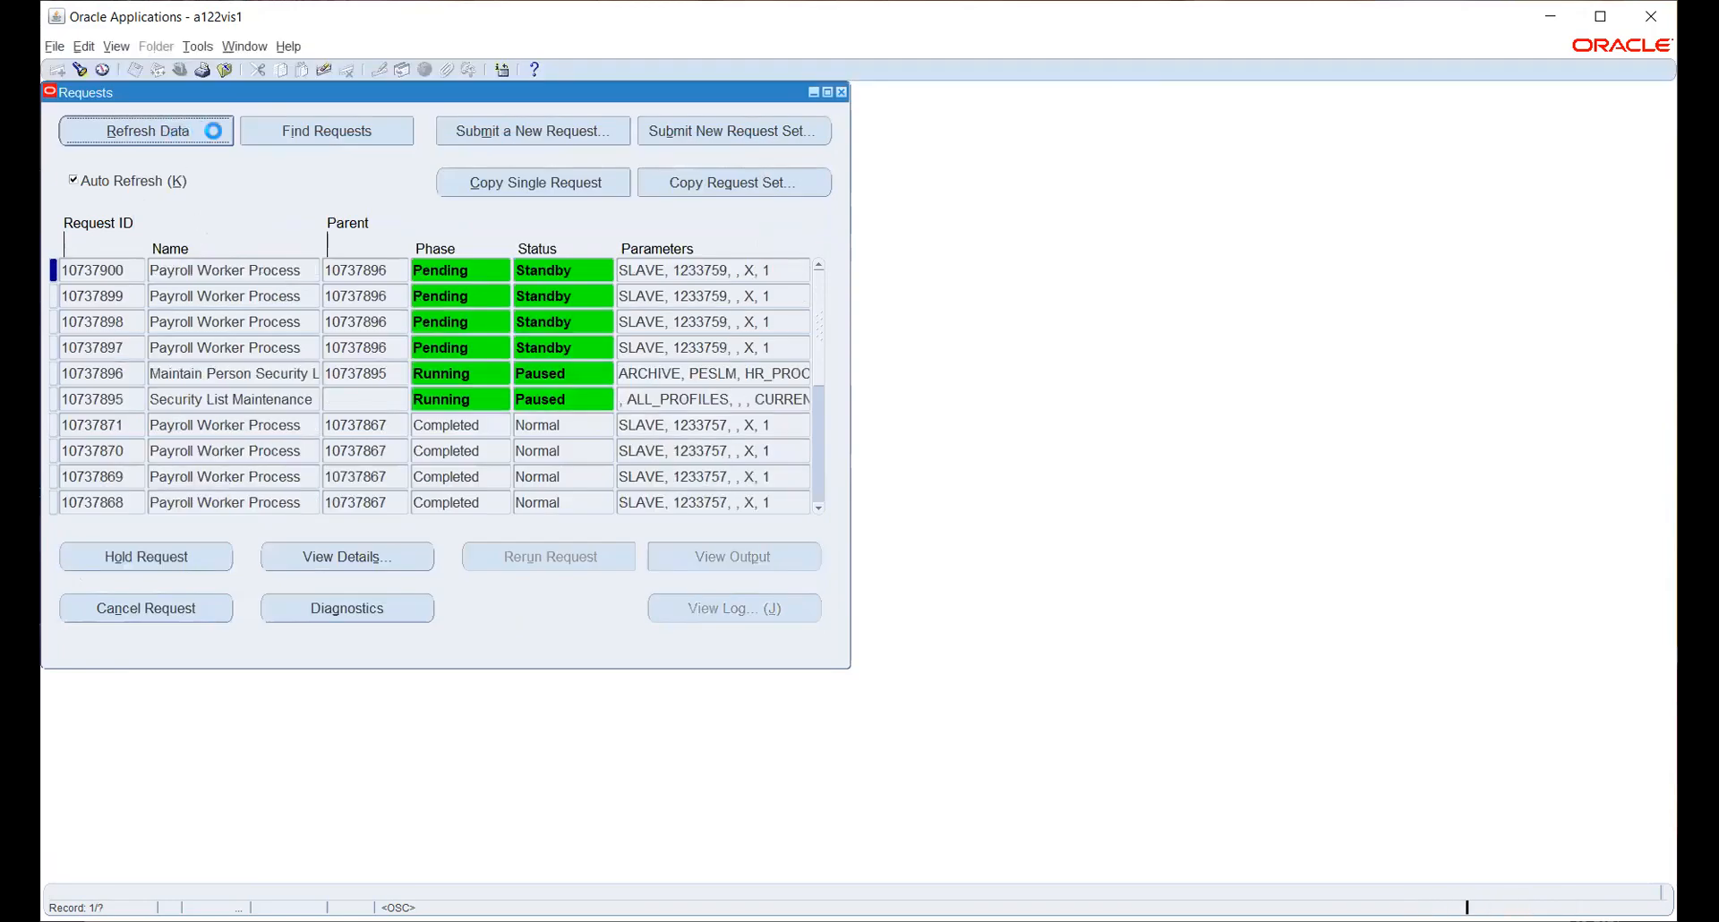
{"action": "left_click", "coordinate": [212, 134]}
{"action": "left_click", "coordinate": [211, 134]}
{"action": "left_click", "coordinate": [215, 141]}
{"action": "left_click", "coordinate": [215, 141]}
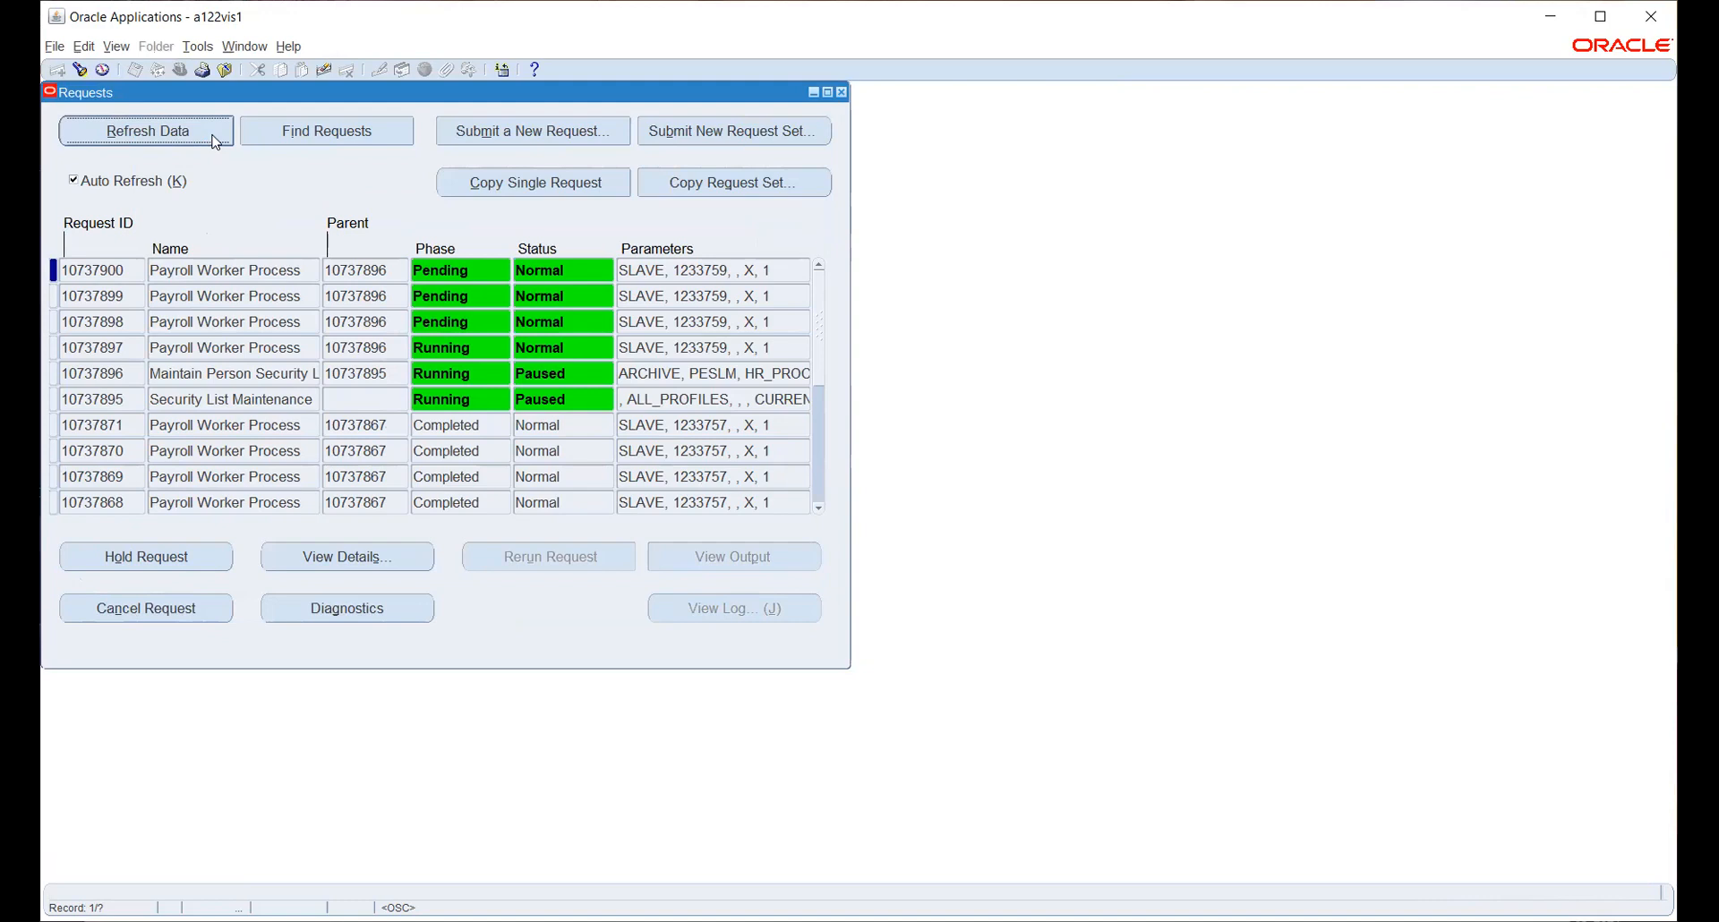
{"action": "left_click", "coordinate": [215, 141]}
{"action": "left_click", "coordinate": [213, 134]}
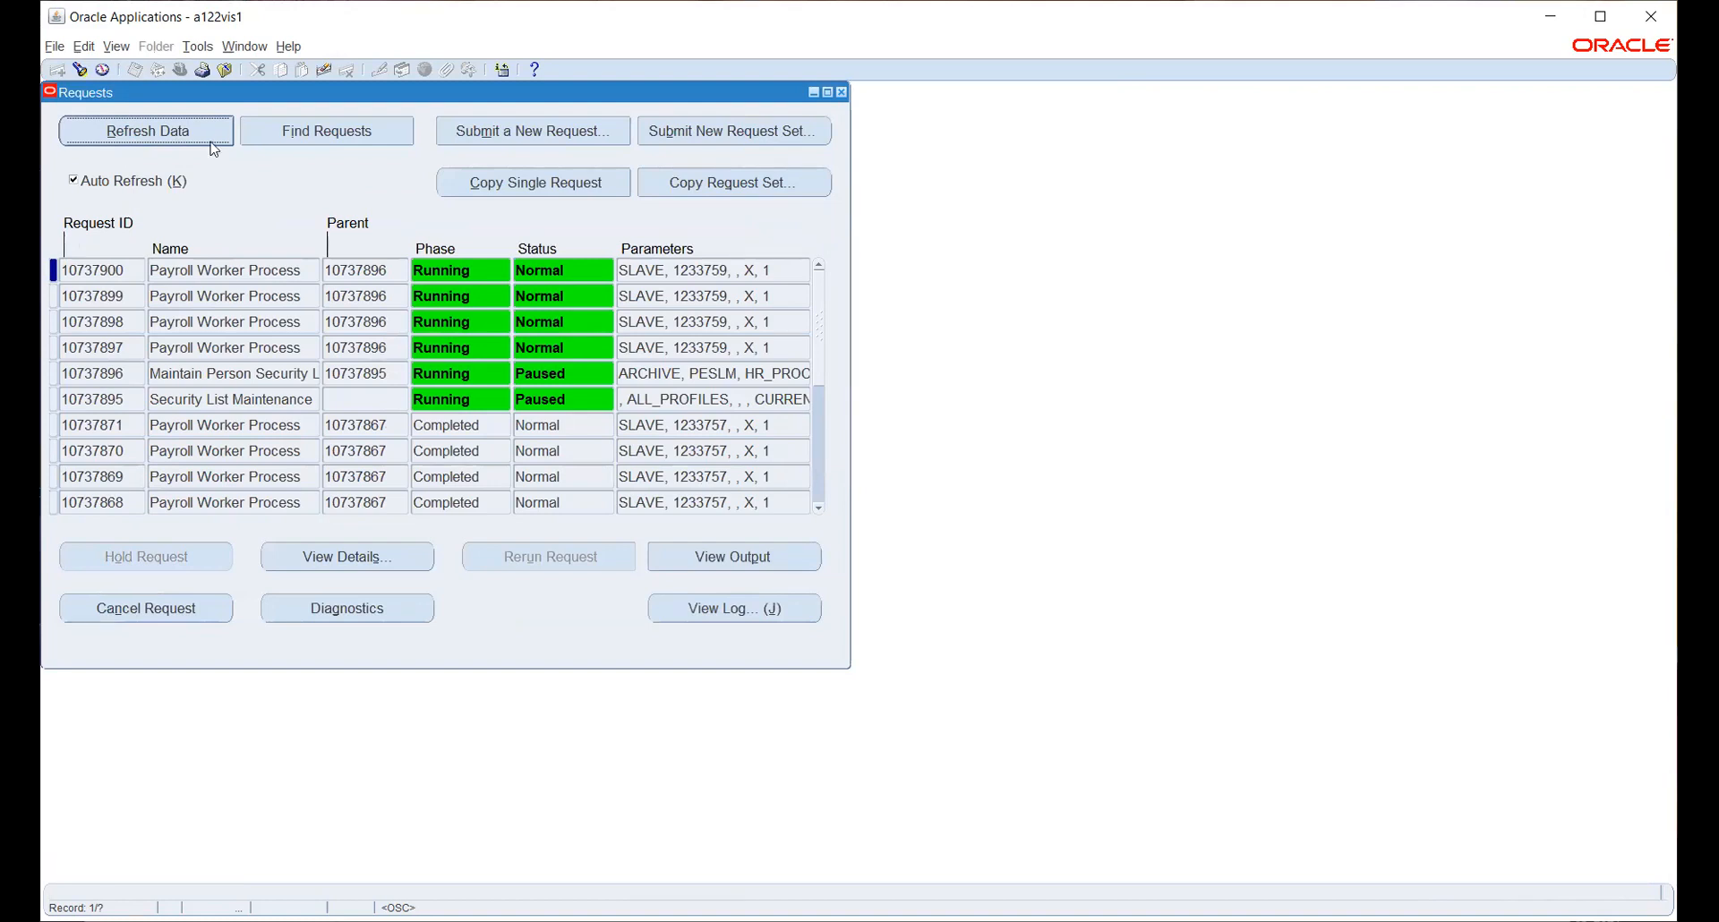
{"action": "left_click", "coordinate": [210, 141]}
{"action": "left_click", "coordinate": [204, 125]}
{"action": "left_click", "coordinate": [190, 142]}
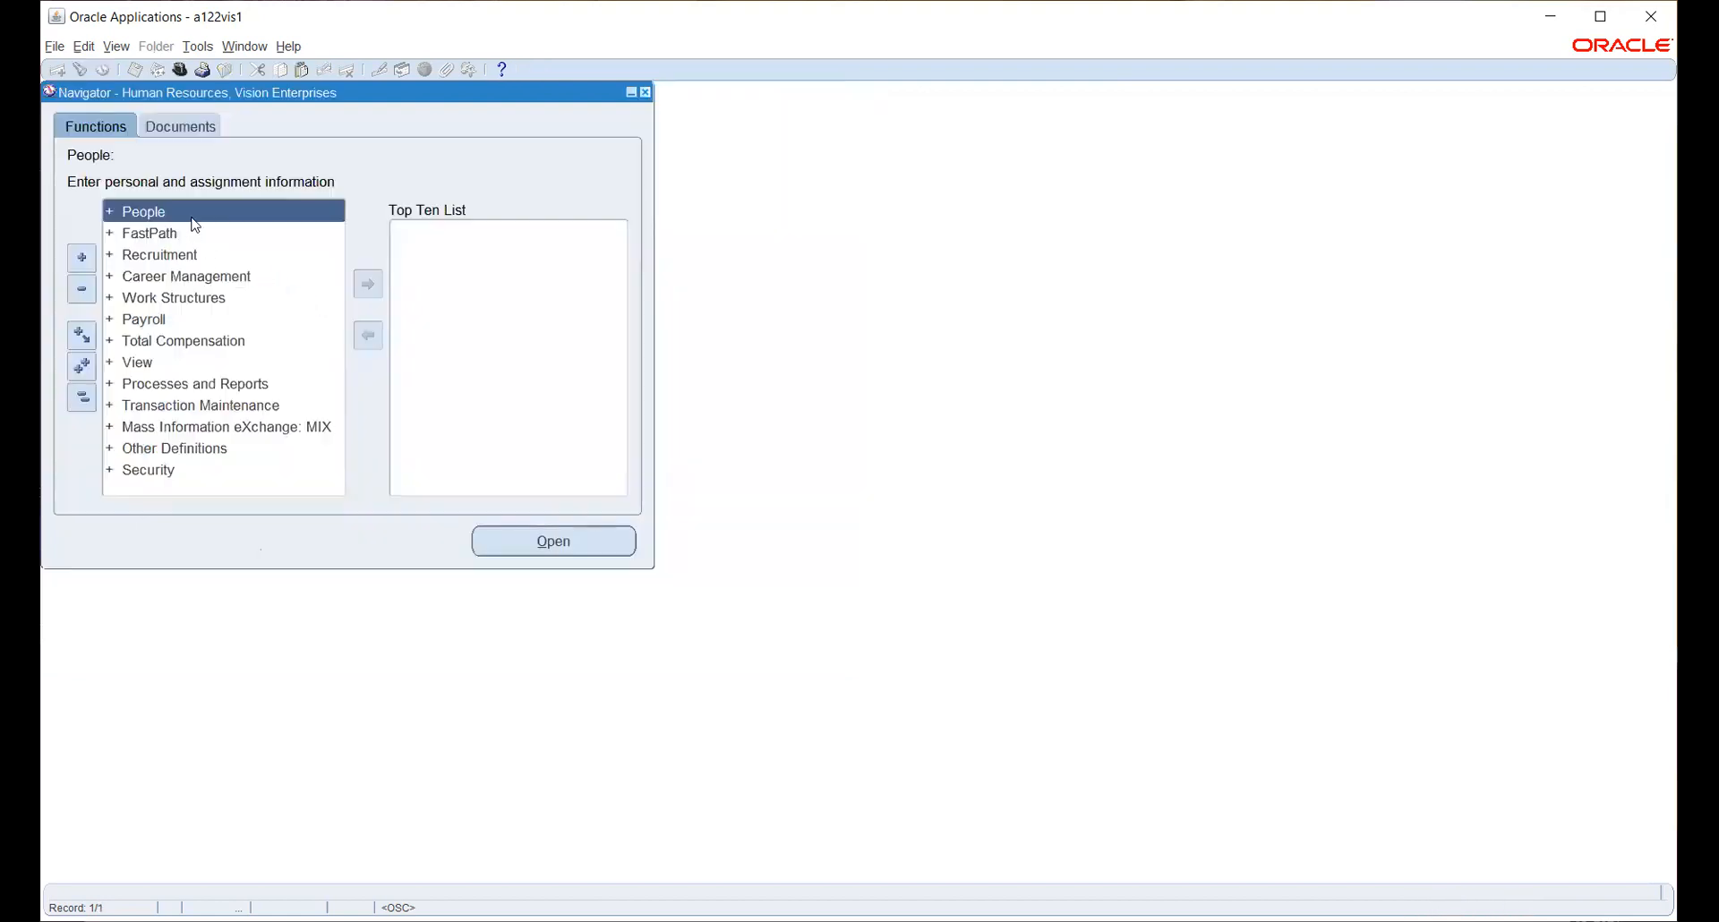
- Switch to the HW_PO responsibility
{"action": "left_click", "coordinate": [182, 70]}
{"action": "type", "text": "h%"}
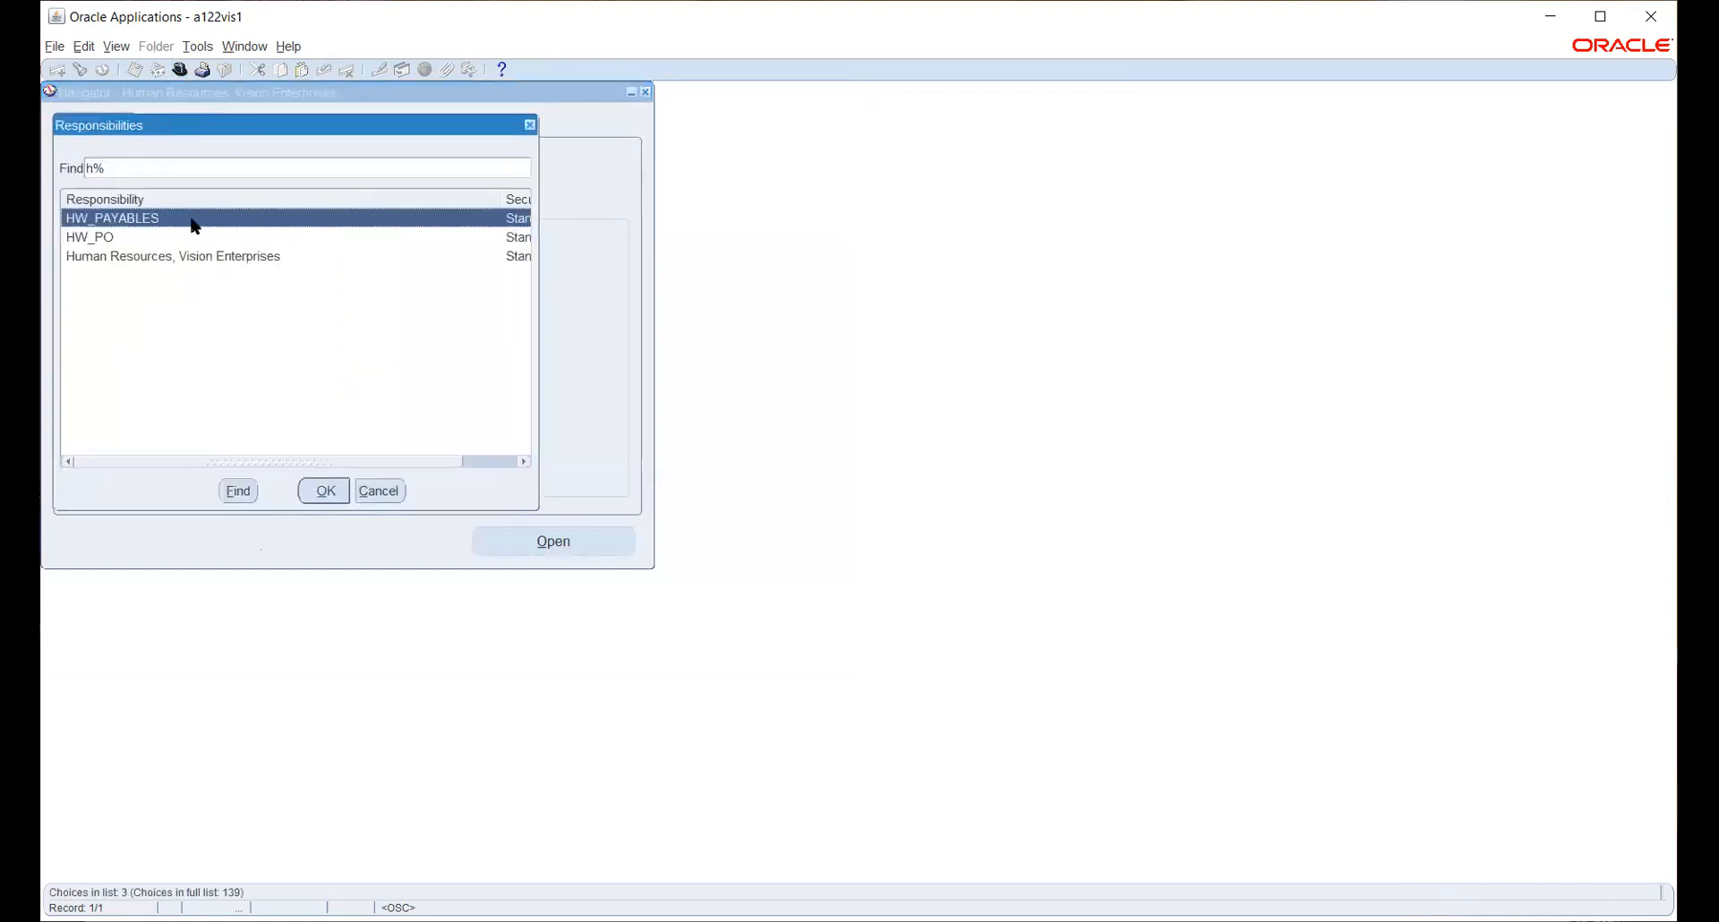
{"action": "key", "text": "Down"}
{"action": "key", "text": "Return"}
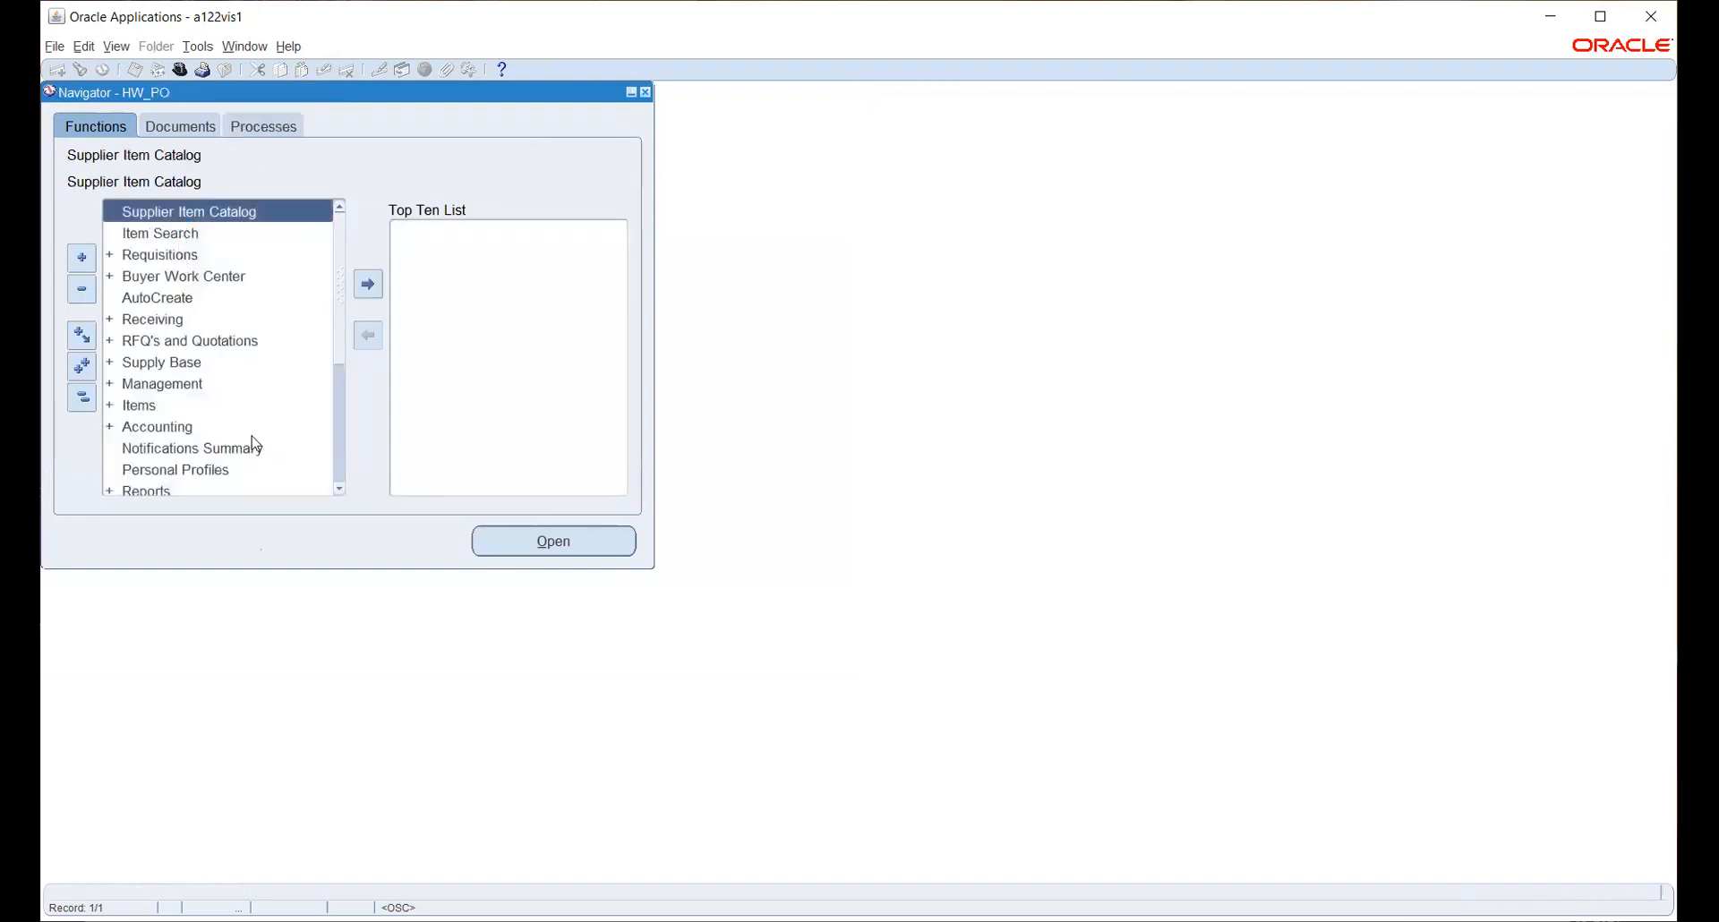
- Expand Setup > Organizations and open the Purchasing Options function
{"action": "scroll", "coordinate": [170, 322], "scroll_direction": "down", "scroll_amount": 2}
{"action": "left_click", "coordinate": [136, 403]}
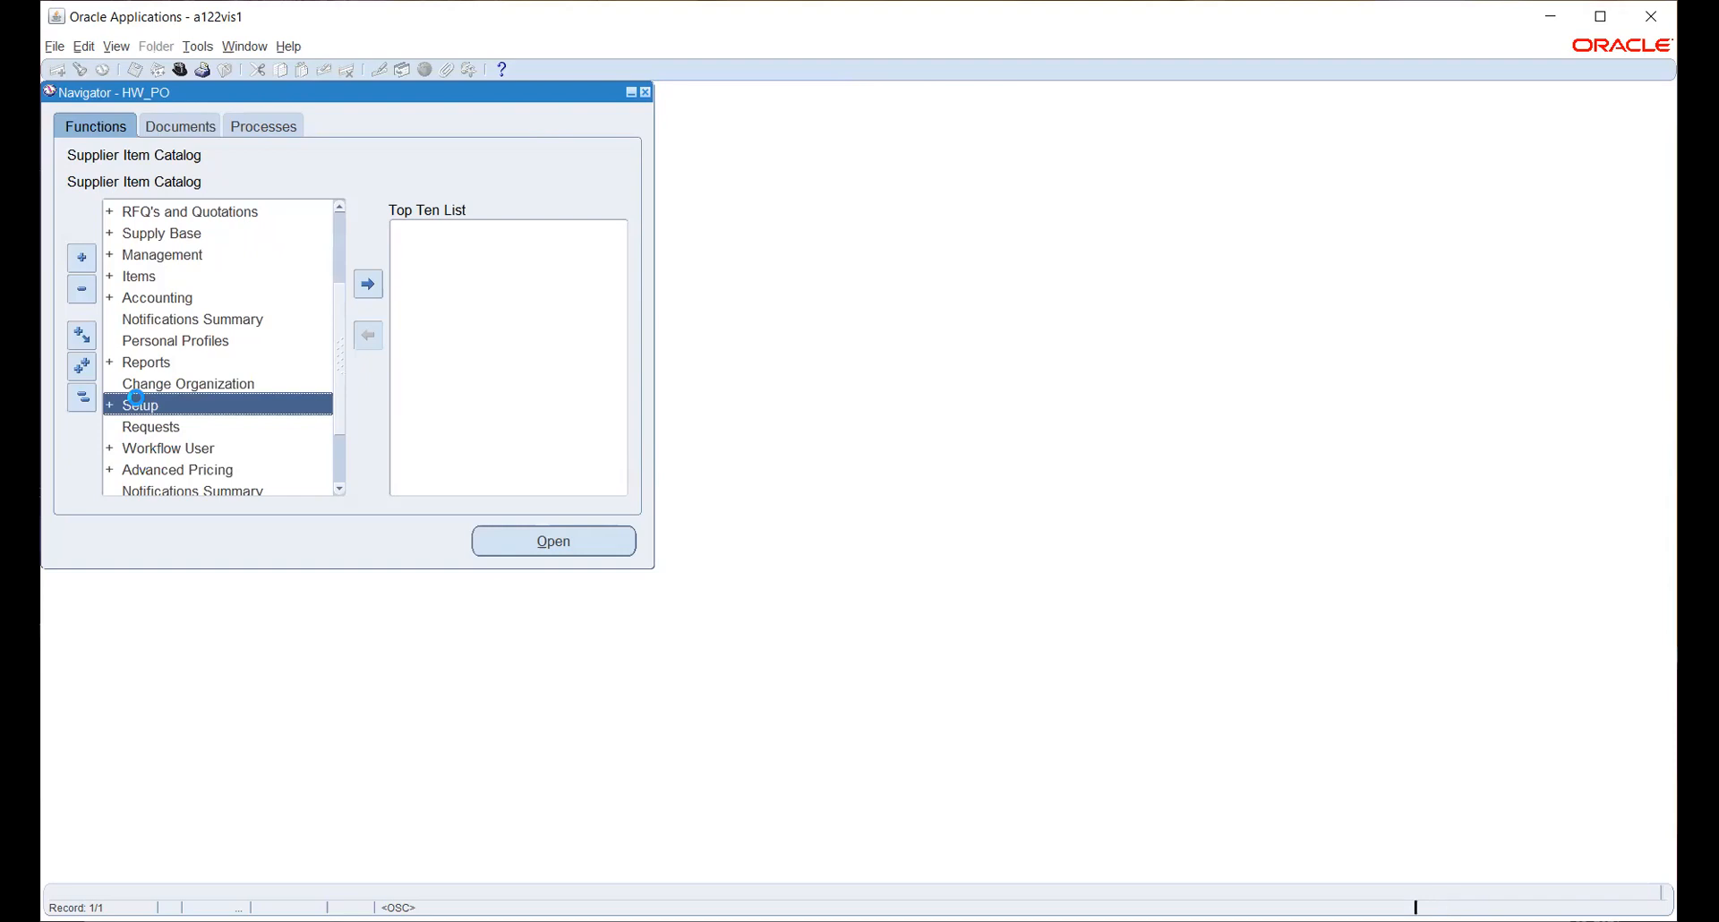
{"action": "scroll", "coordinate": [191, 367], "scroll_direction": "down", "scroll_amount": 2}
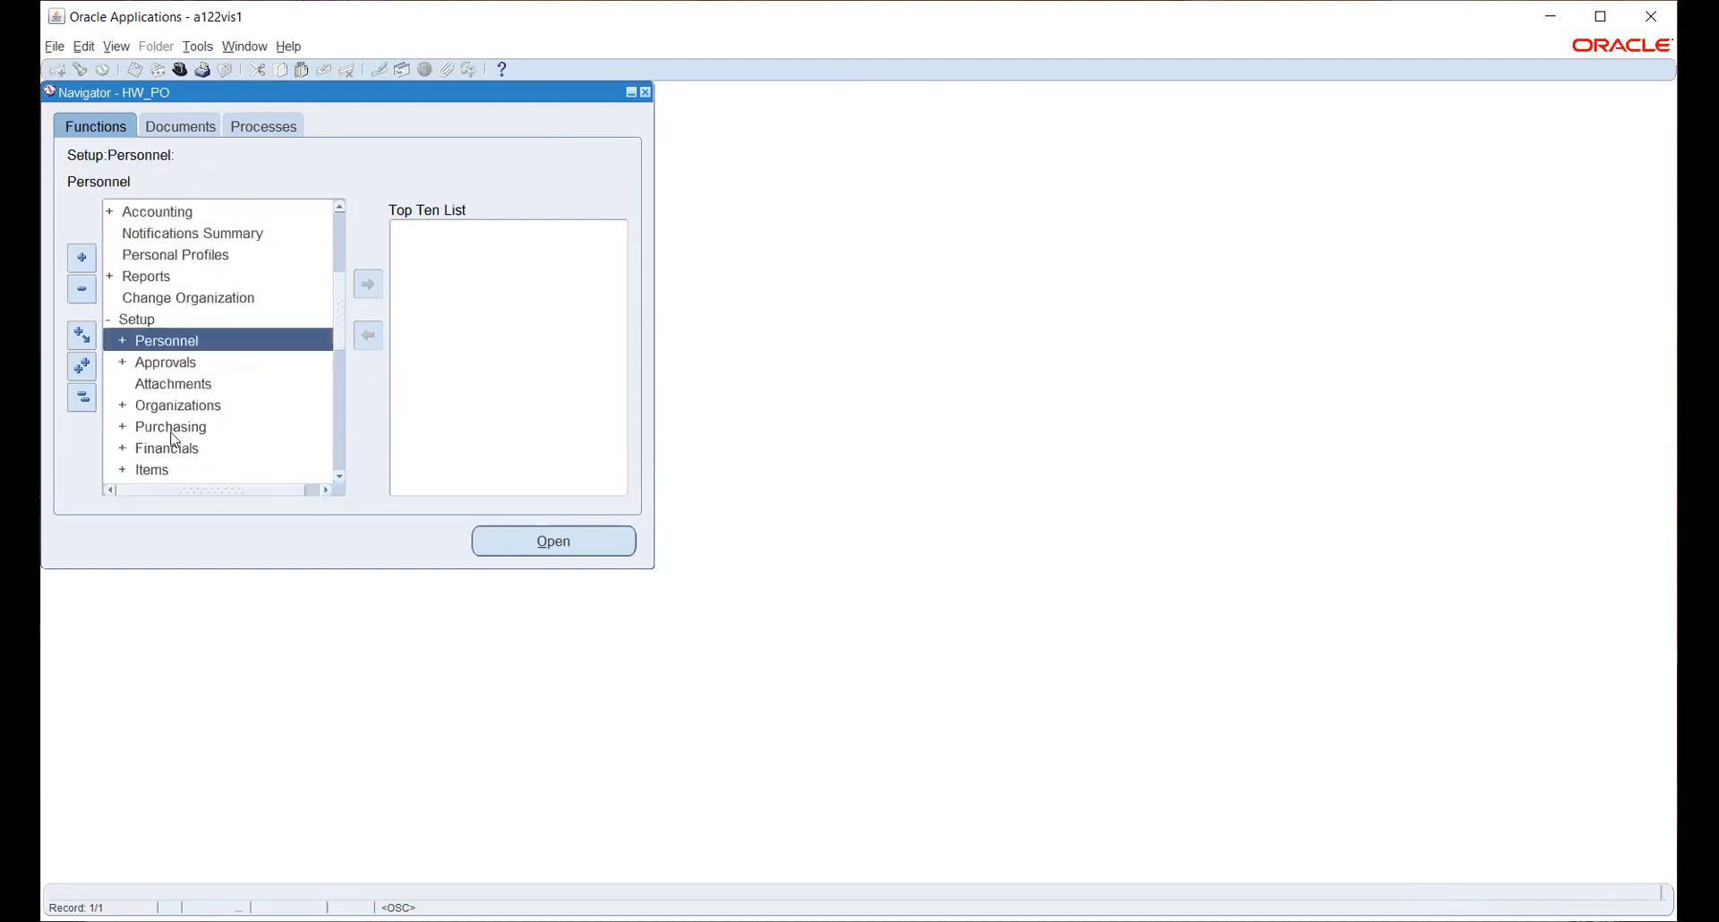
{"action": "double_click", "coordinate": [158, 408]}
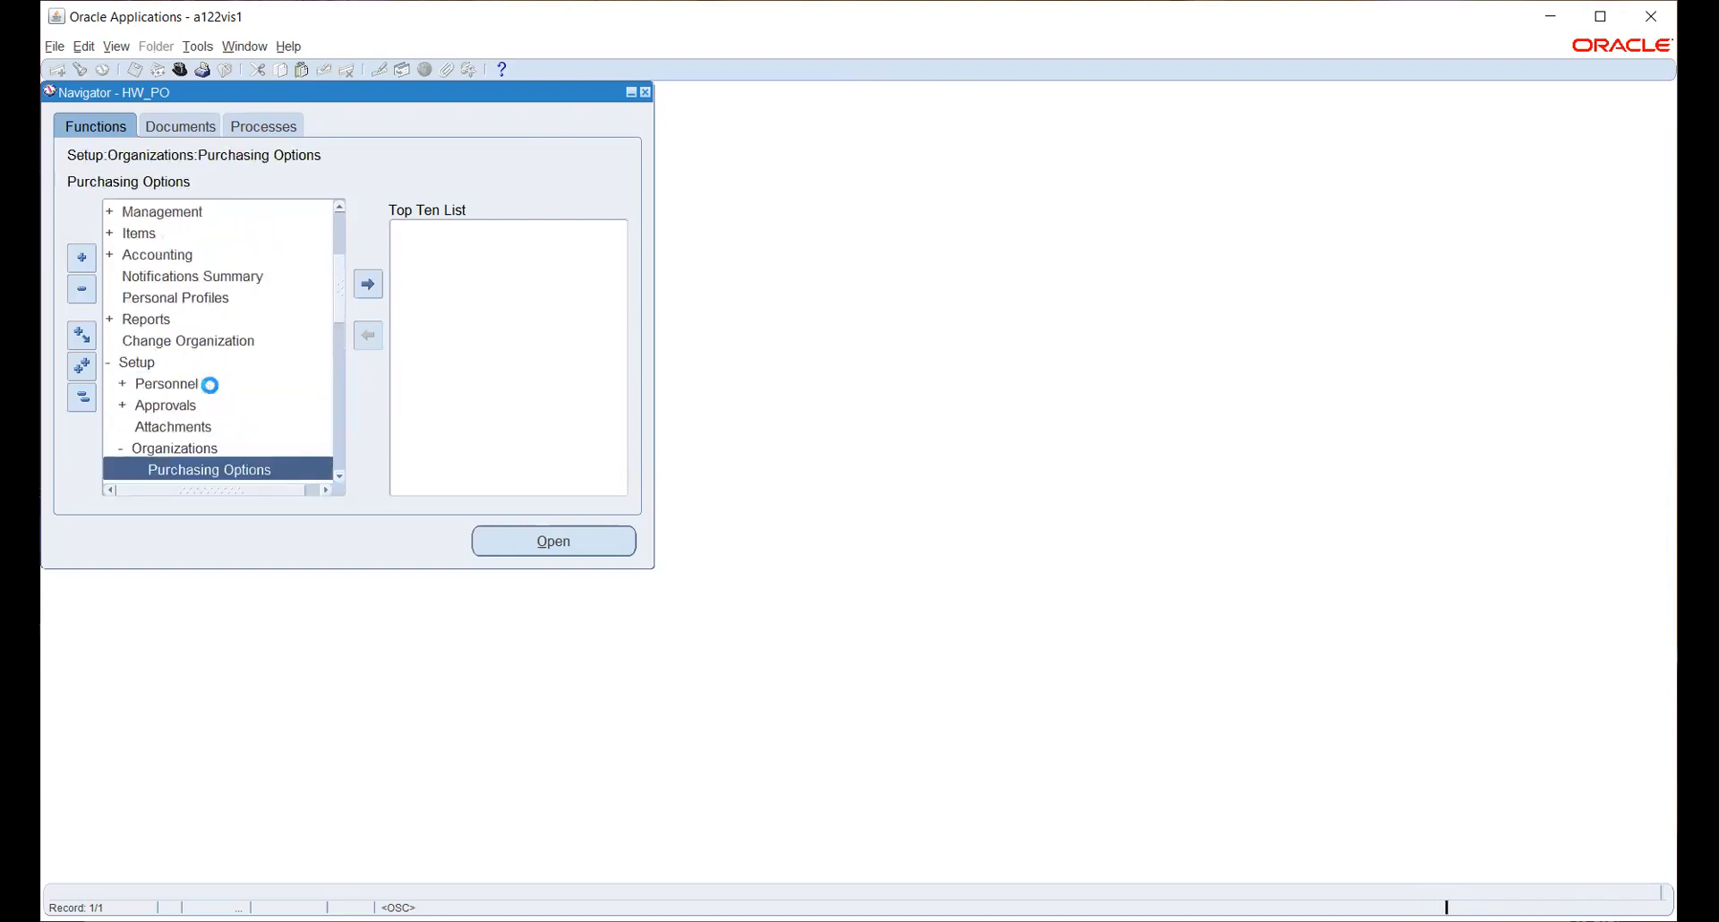
{"action": "scroll", "coordinate": [215, 364], "scroll_direction": "down", "scroll_amount": 2}
{"action": "left_click", "coordinate": [560, 543]}
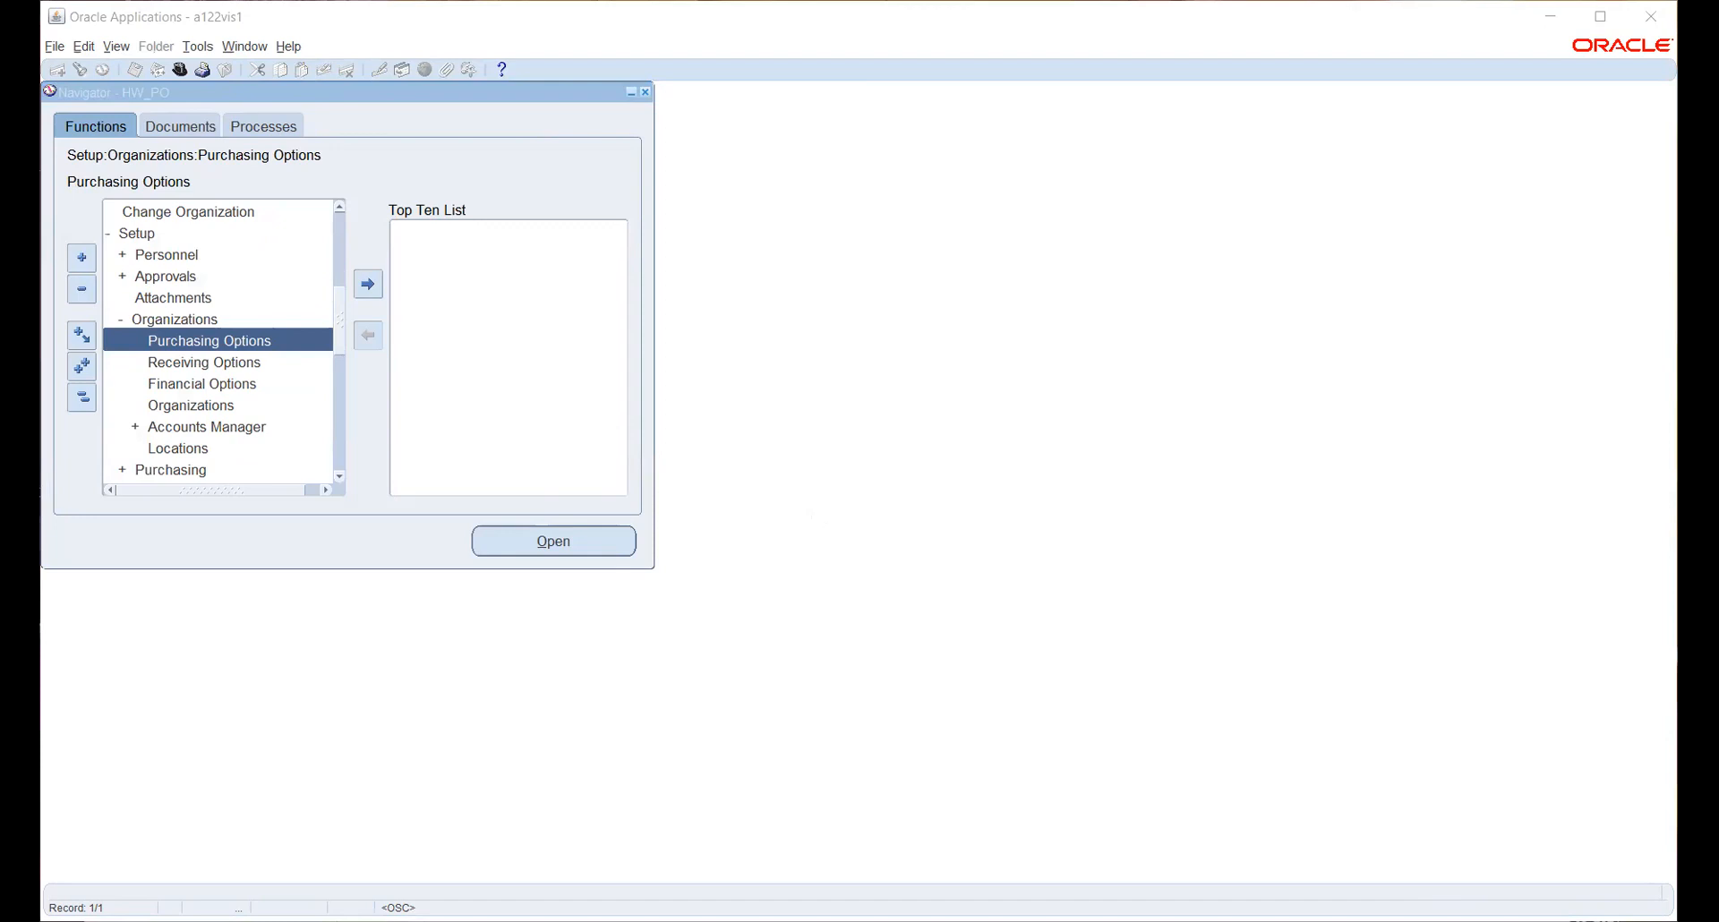
{"action": "left_click", "coordinate": [620, 503]}
- Open Receiving Options and find the Inventory Organization list empty, ending on an error page
{"action": "left_click", "coordinate": [201, 366]}
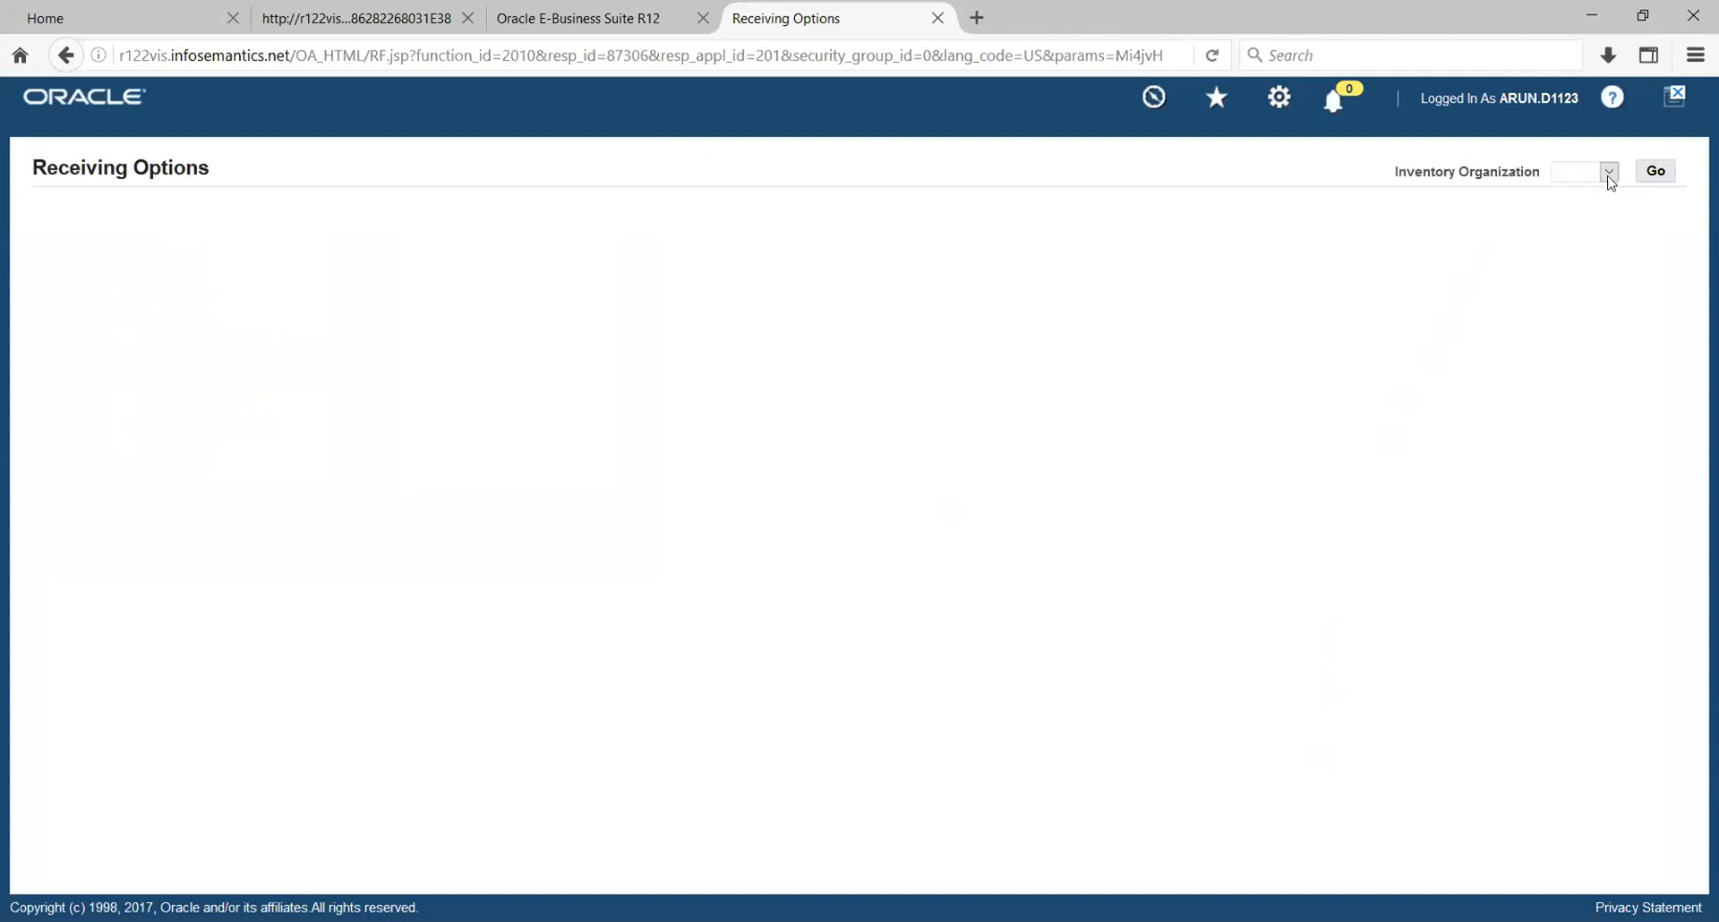
{"action": "left_click", "coordinate": [1608, 172]}
{"action": "left_click", "coordinate": [1271, 266]}
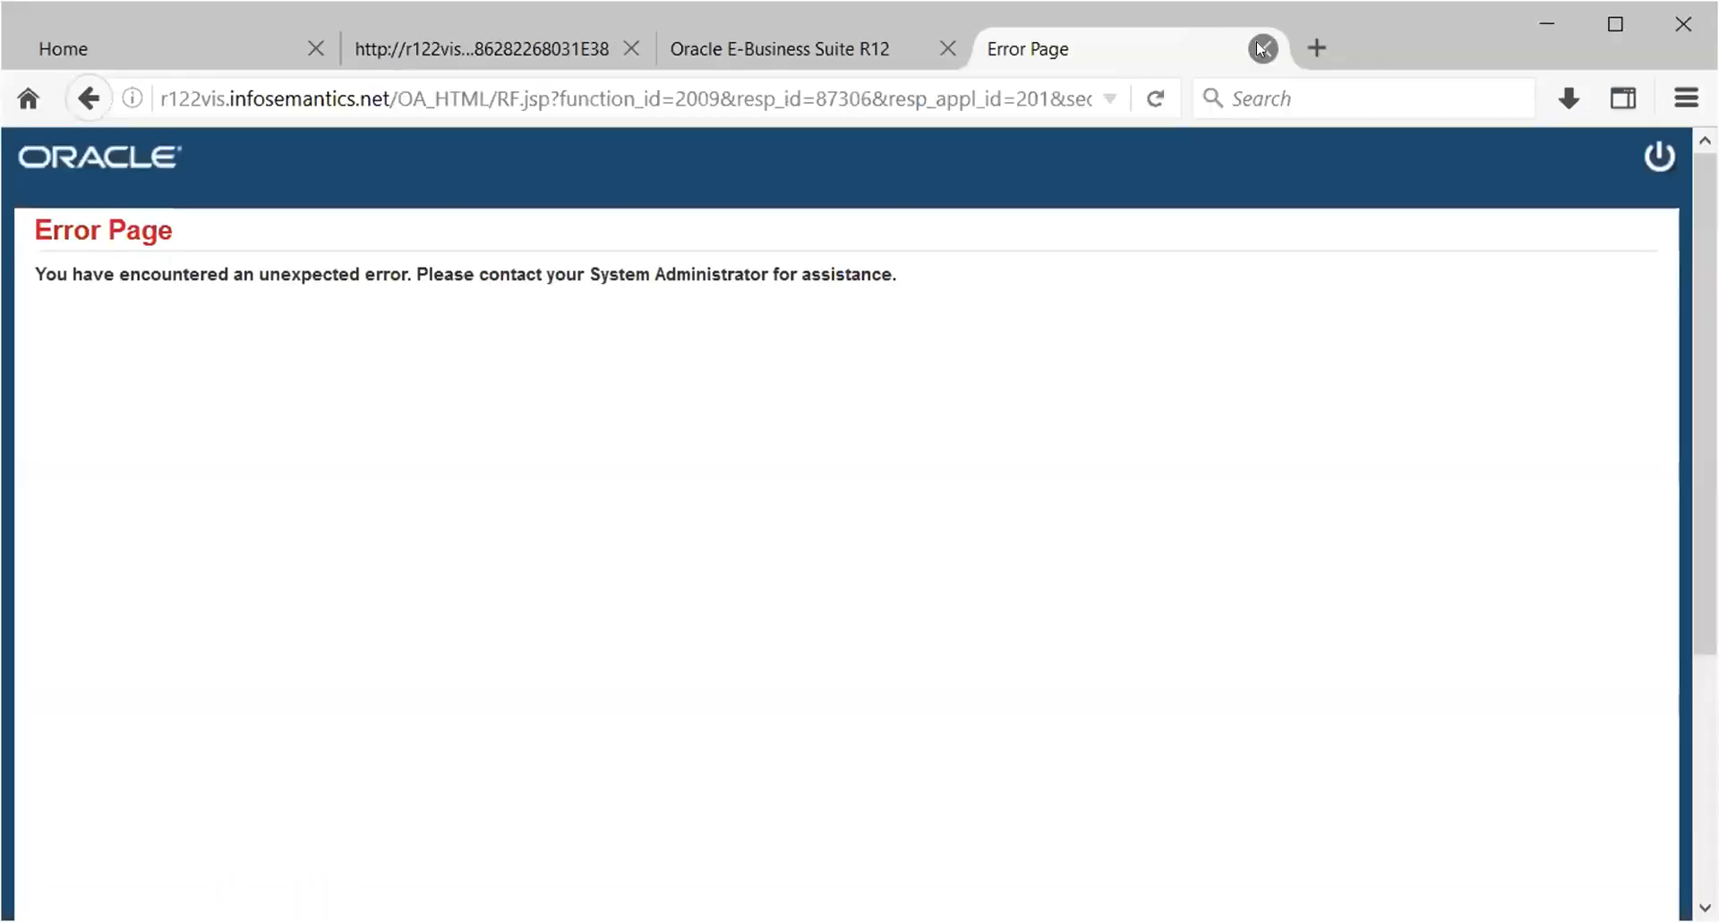
{"action": "left_click", "coordinate": [1262, 49]}
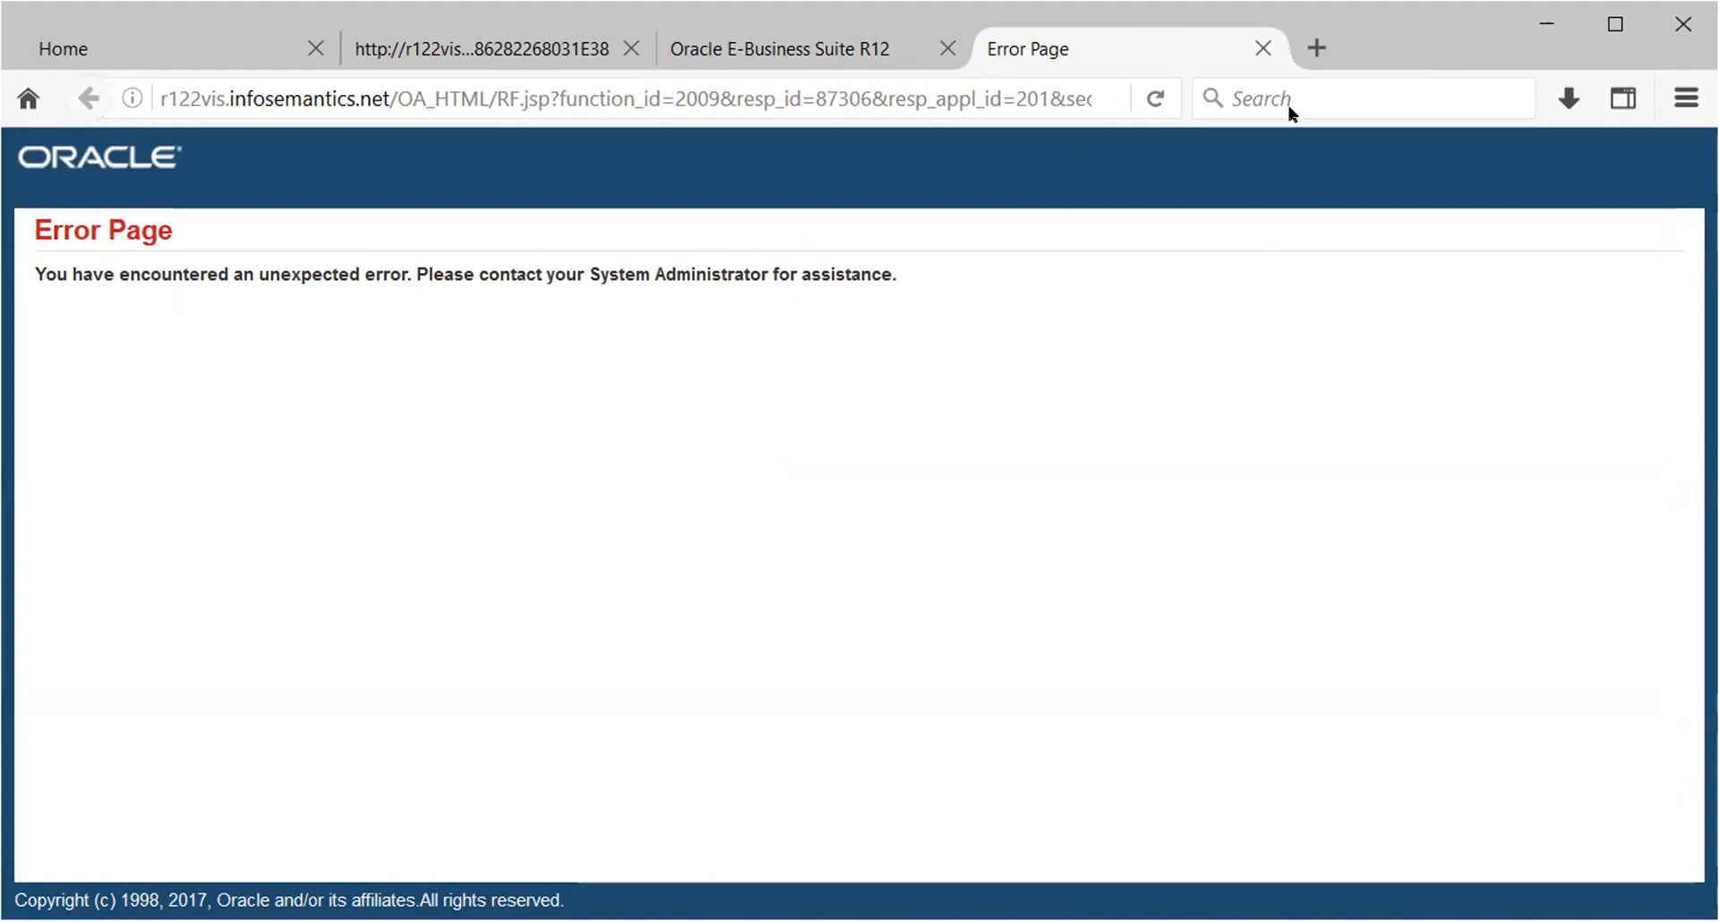
{"action": "left_click", "coordinate": [1261, 50]}
- Close the Error Page, forms launcher and R12 tabs, then log out of E-Business Suite
{"action": "left_click", "coordinate": [1270, 52]}
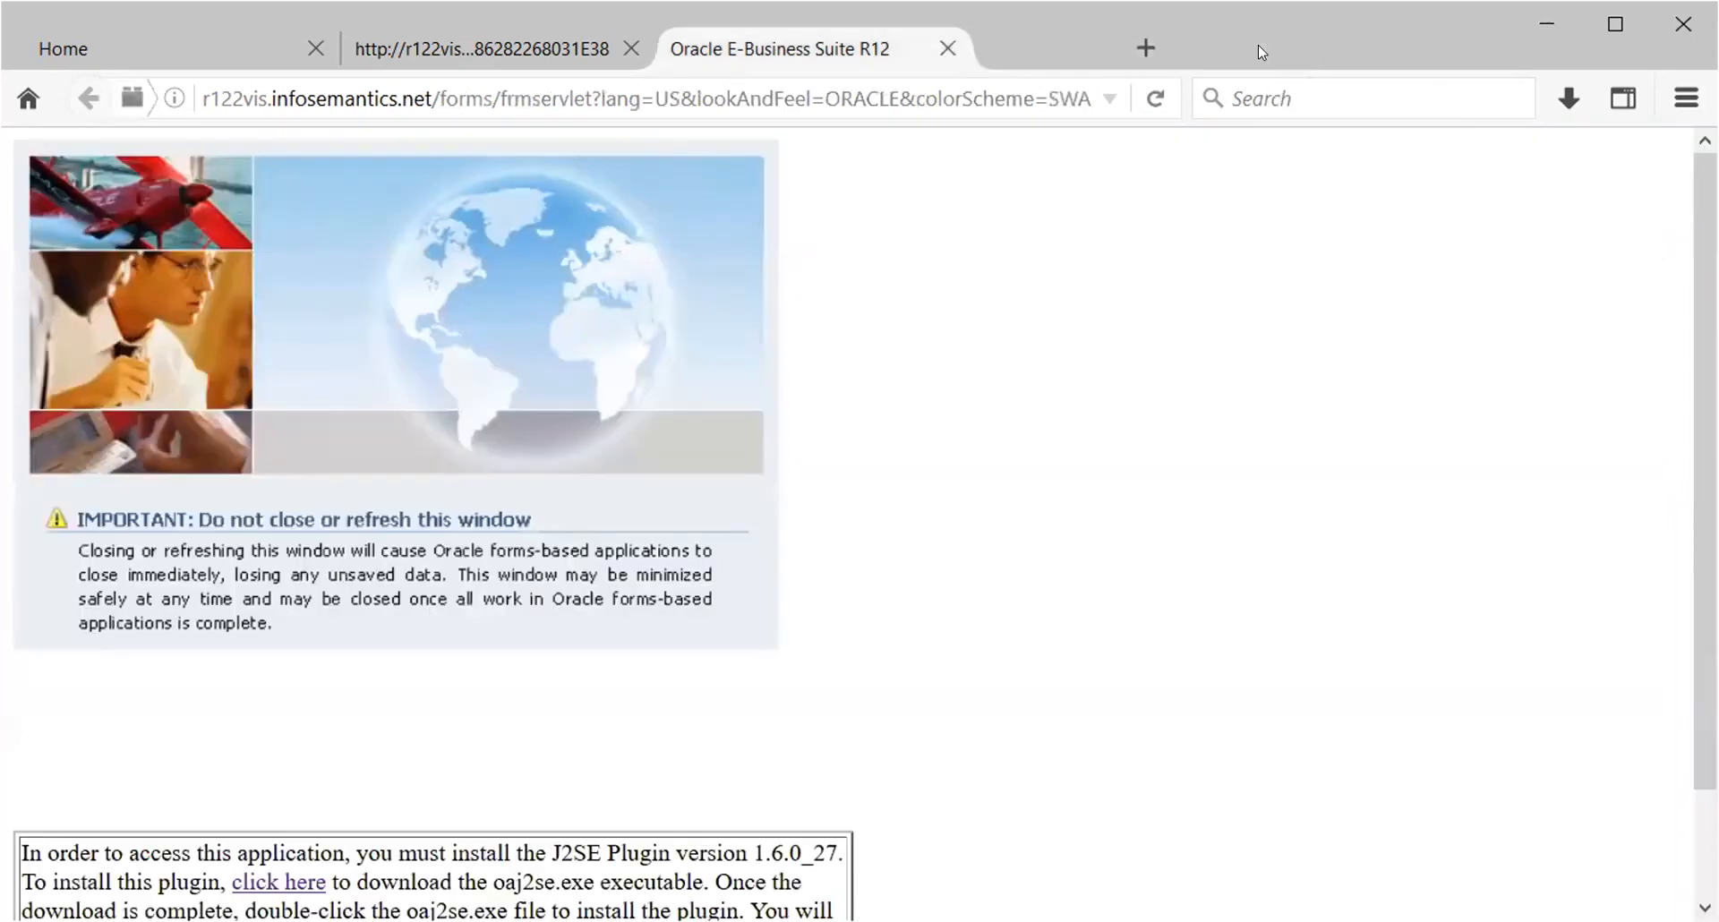
{"action": "left_click", "coordinate": [629, 50]}
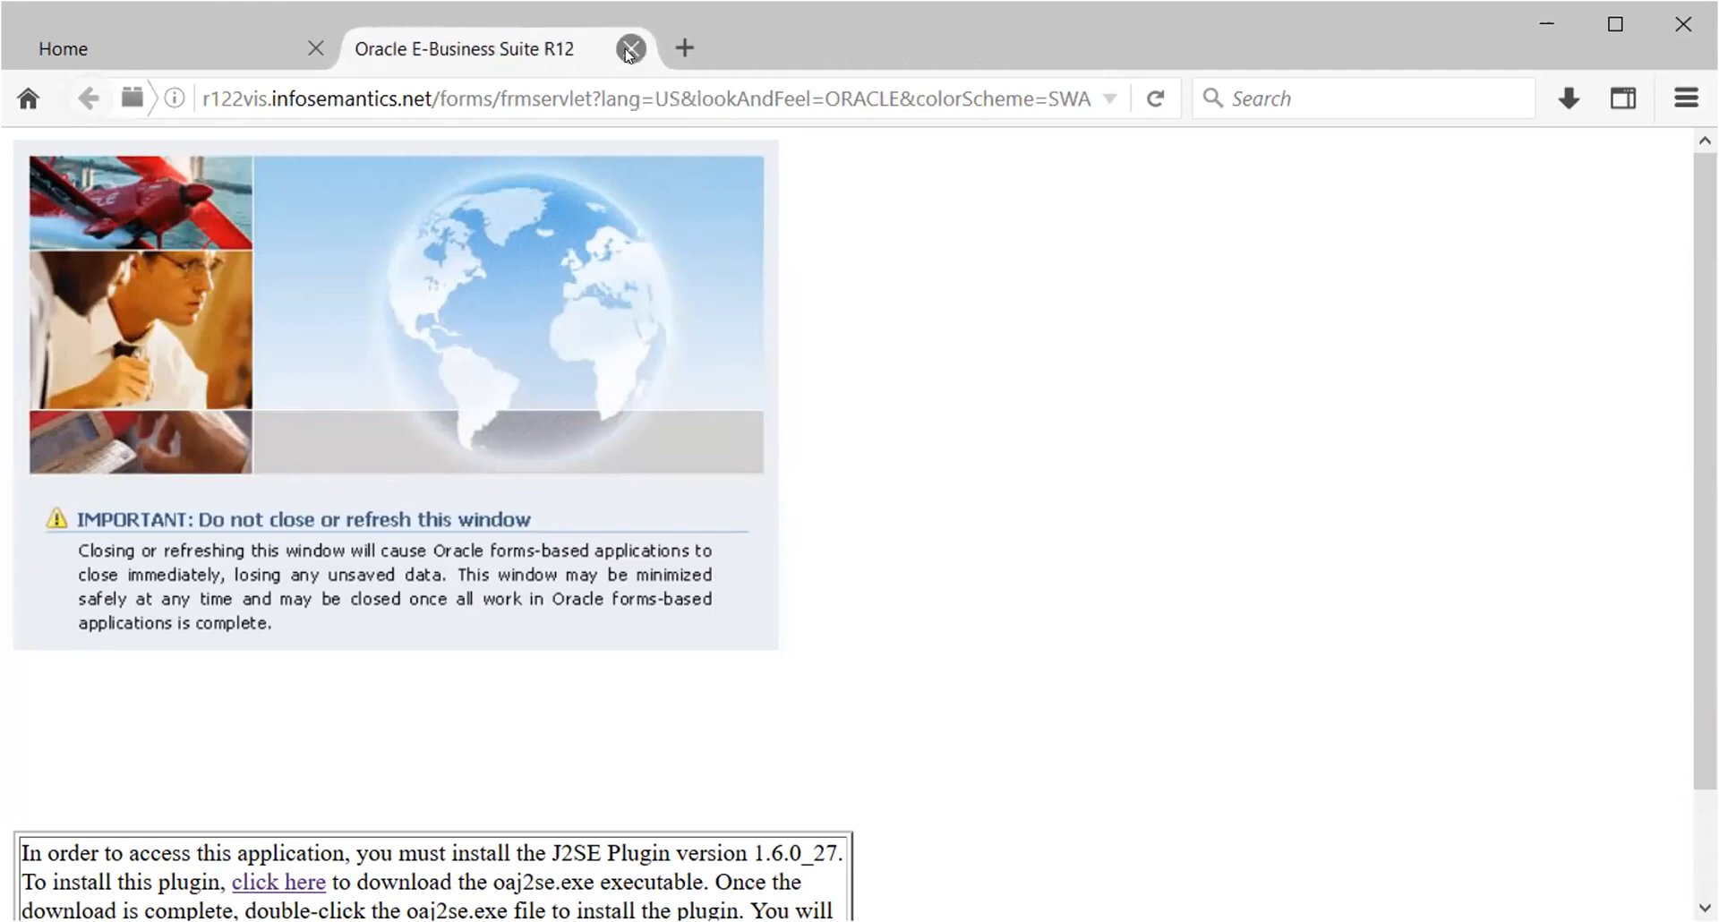
{"action": "left_click", "coordinate": [629, 50]}
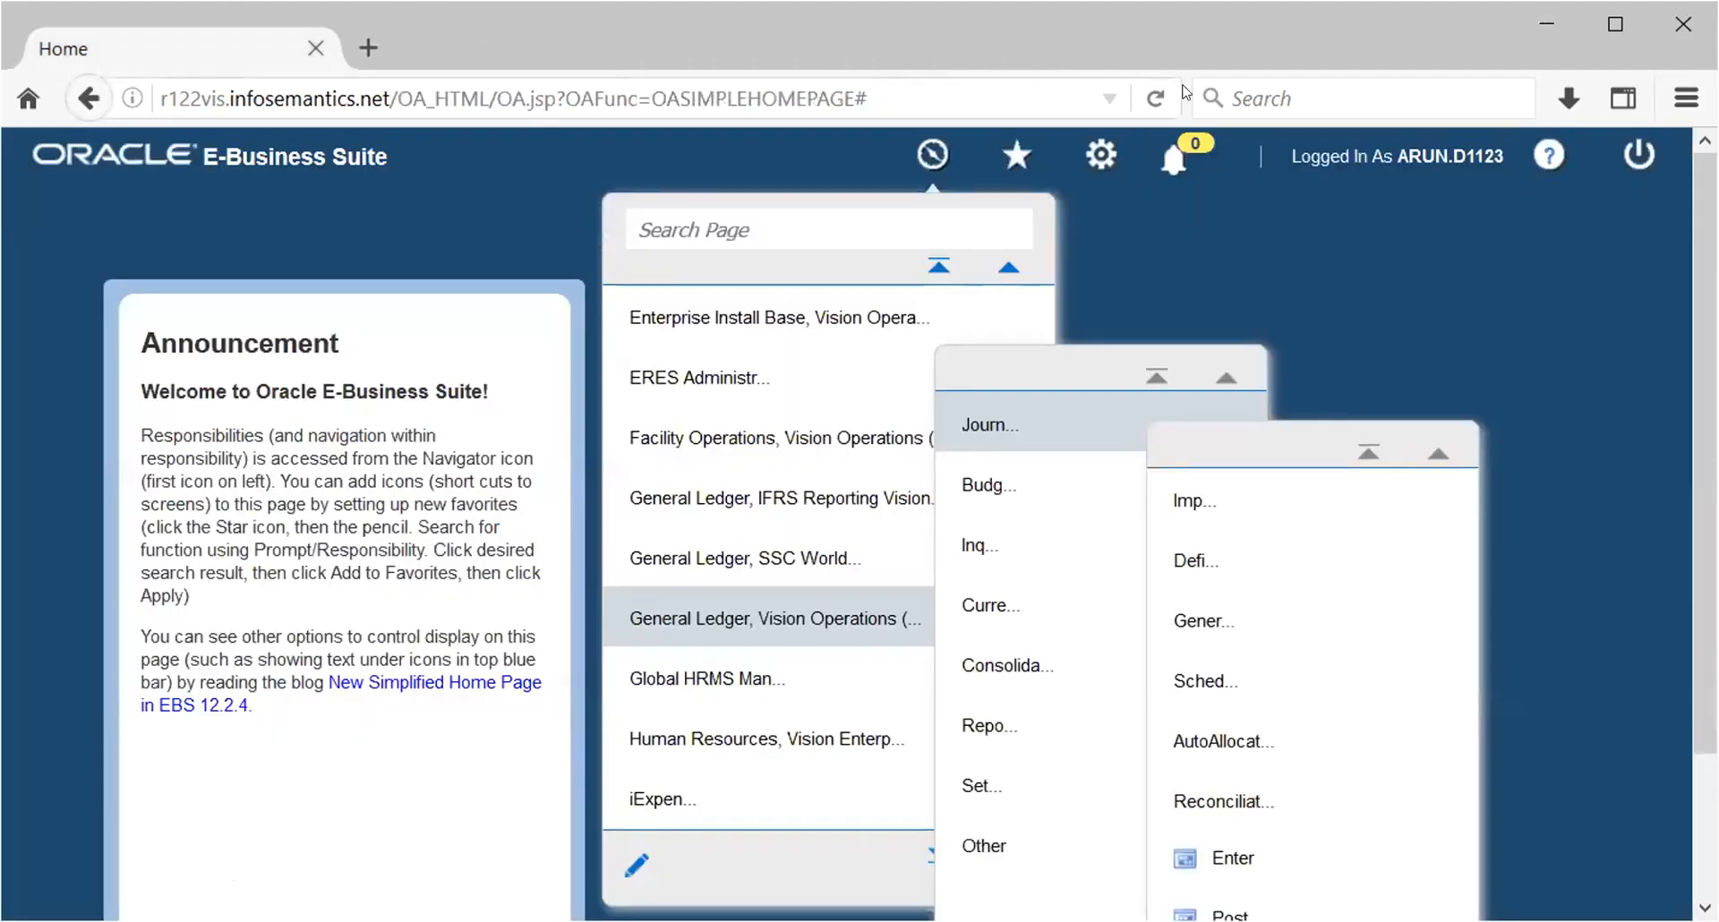
{"action": "left_click", "coordinate": [1640, 150]}
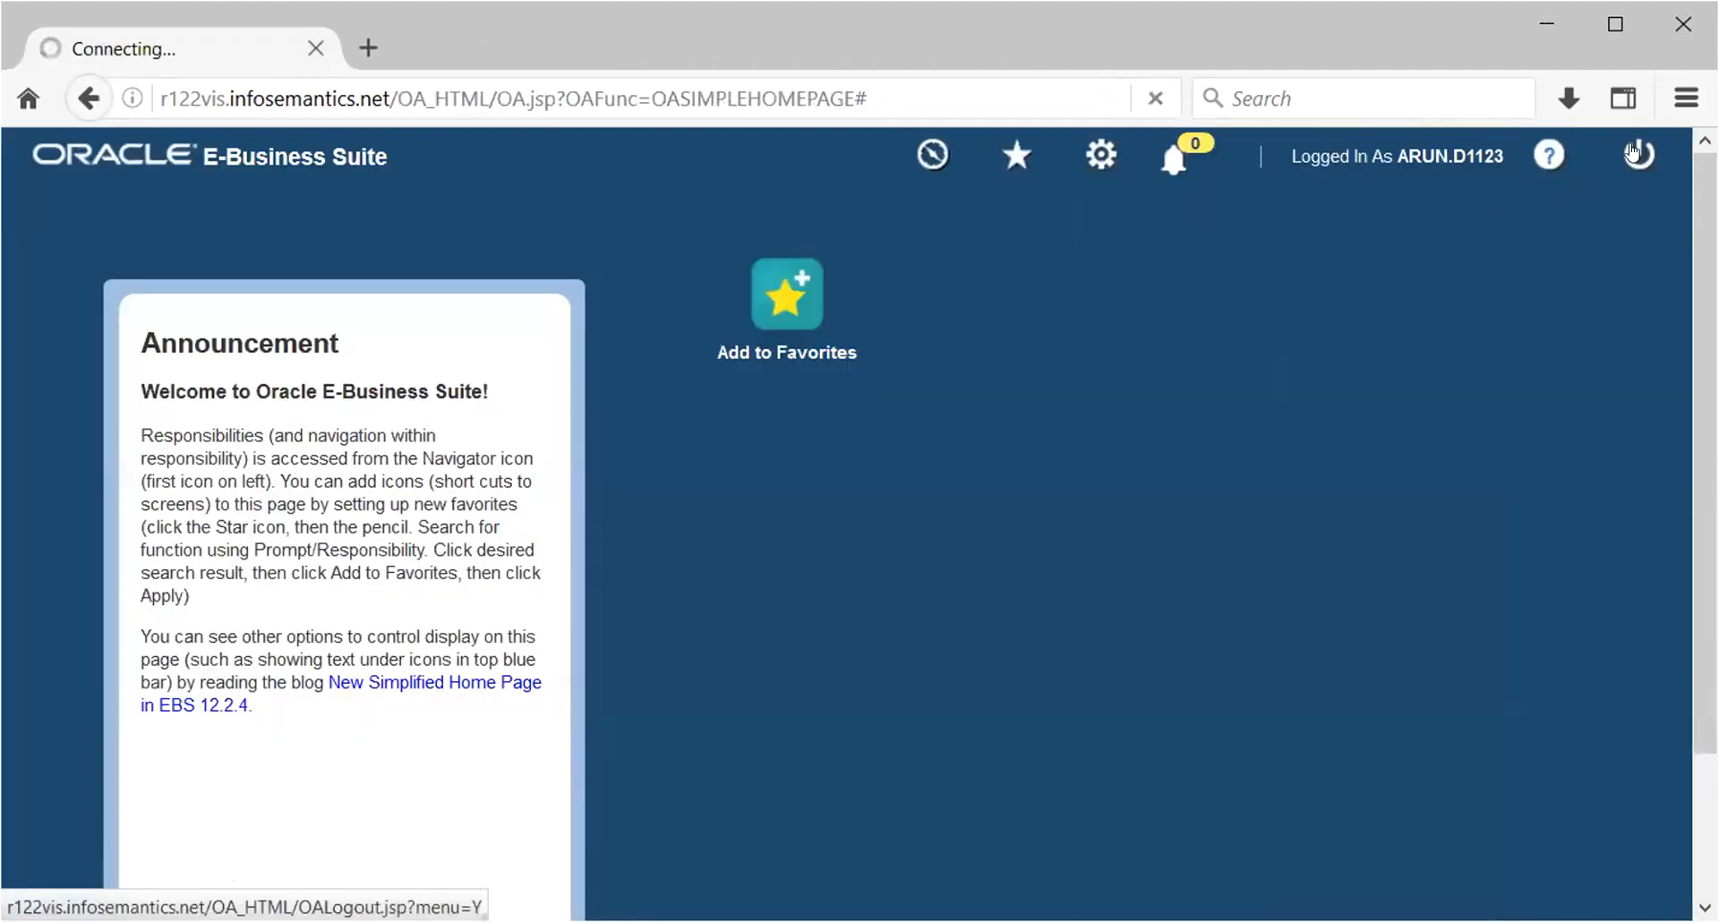
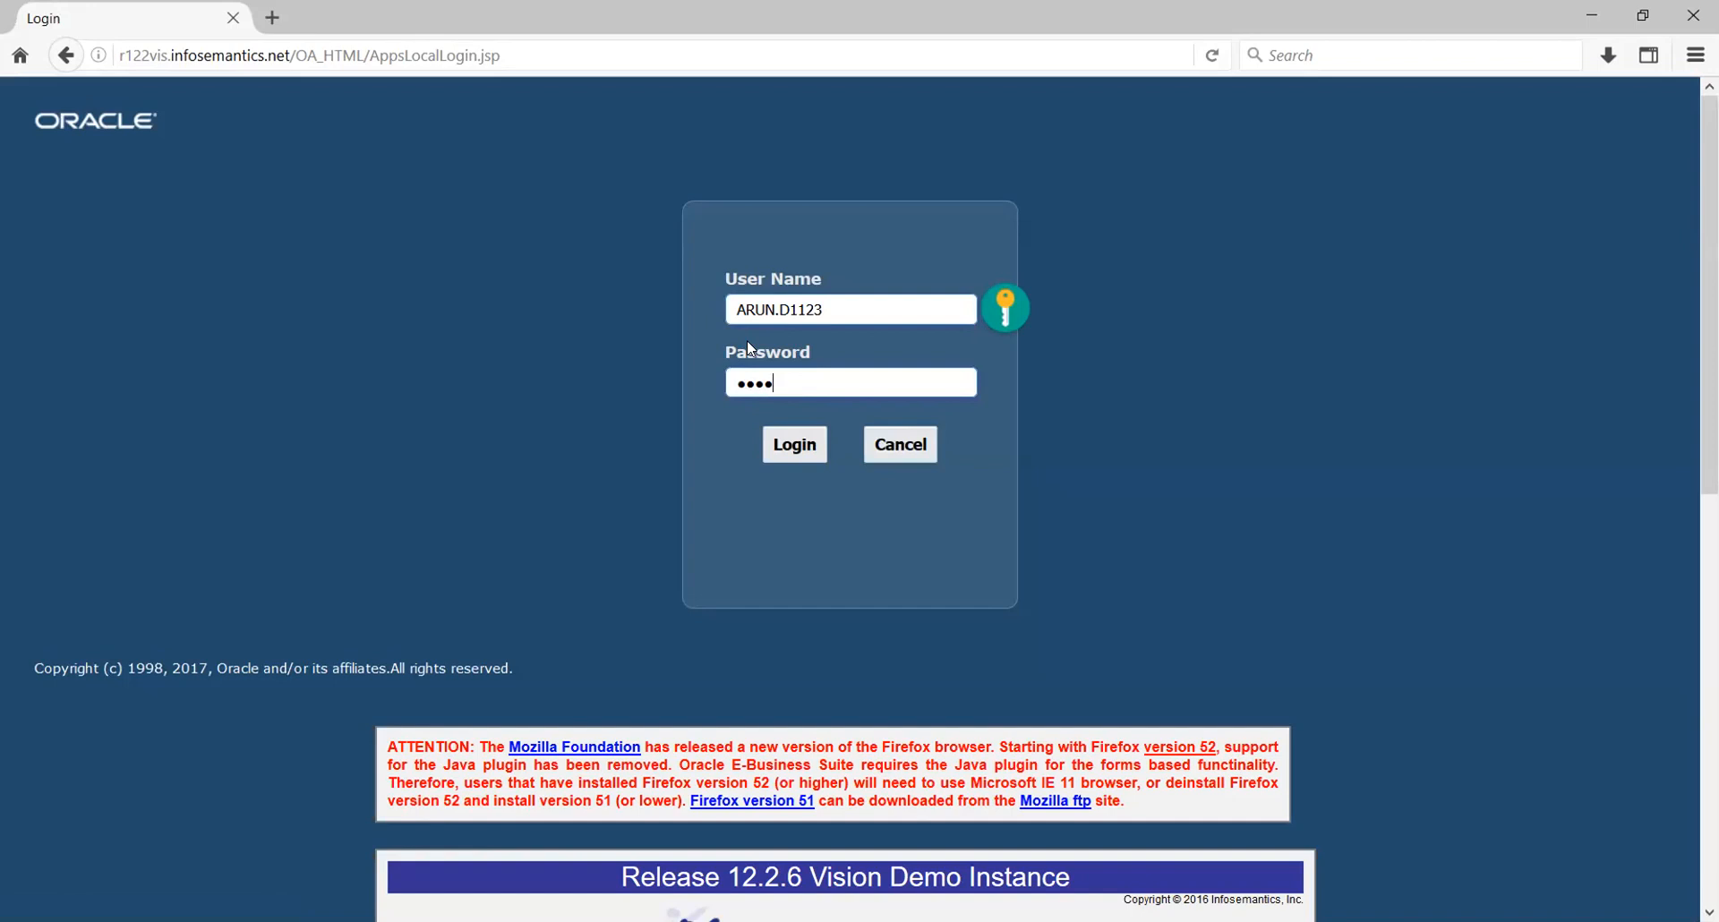
- Sign in to Oracle E-Business Suite with the user name and password
{"action": "left_click", "coordinate": [791, 444]}
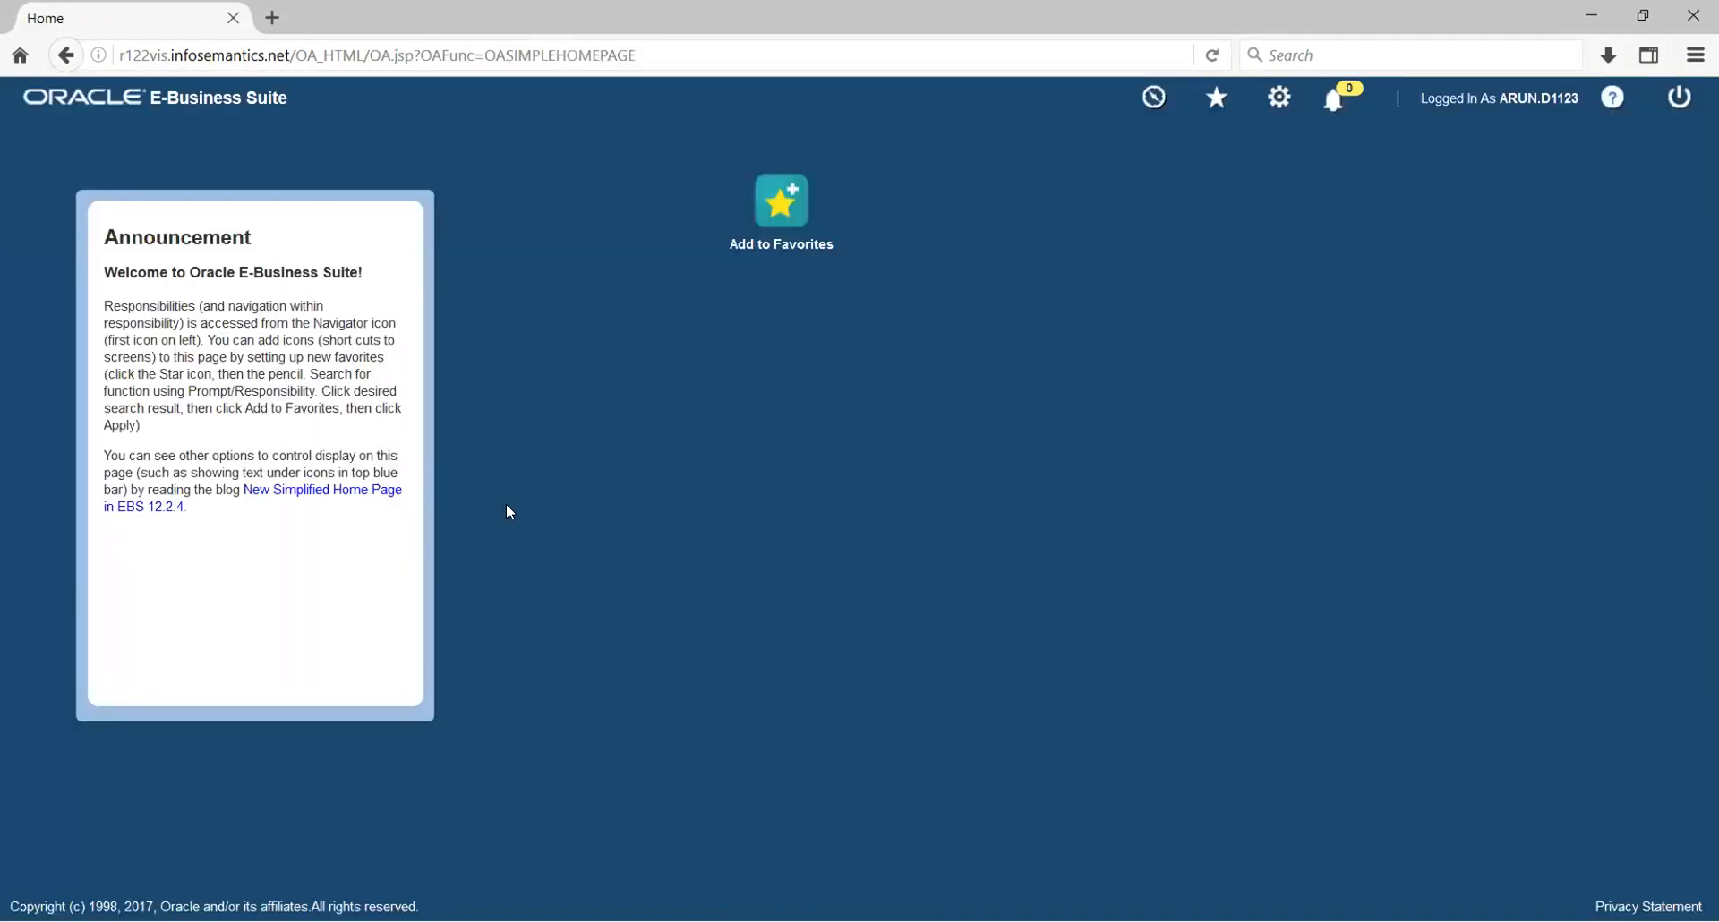
- Launch Journals > Enter under the General Ledger, Vision Operations responsibility
{"action": "left_click", "coordinate": [1153, 100]}
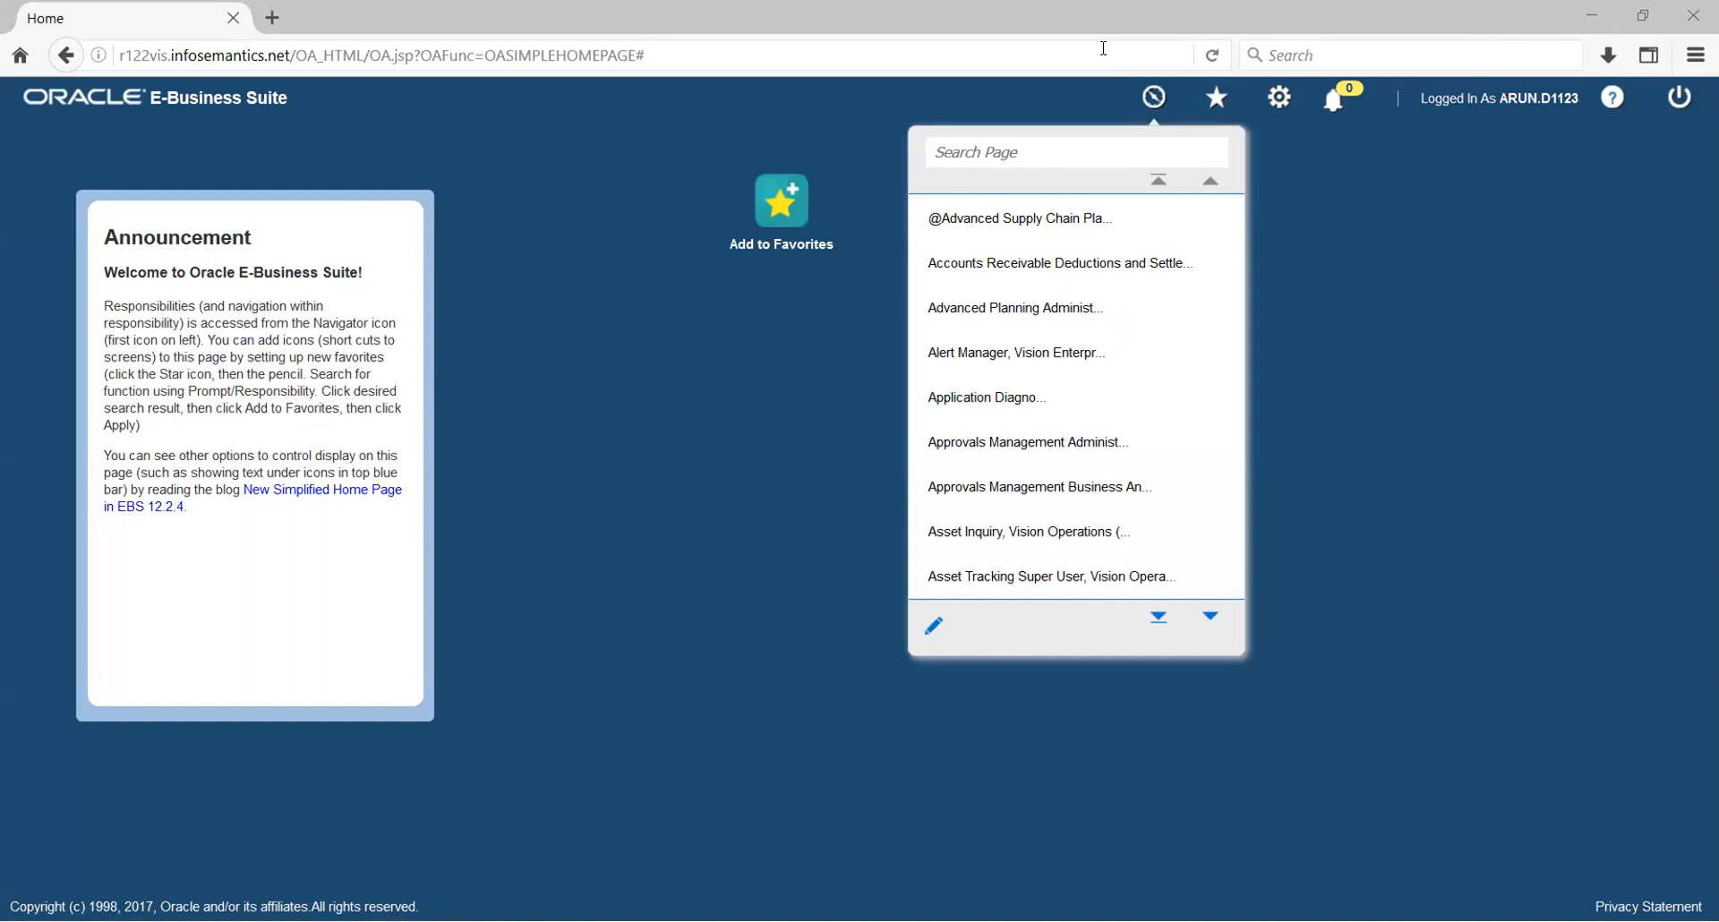
{"action": "scroll", "coordinate": [1074, 363], "scroll_direction": "down", "scroll_amount": 5}
{"action": "scroll", "coordinate": [1051, 354], "scroll_direction": "down", "scroll_amount": 8}
{"action": "scroll", "coordinate": [1048, 351], "scroll_direction": "down", "scroll_amount": 9}
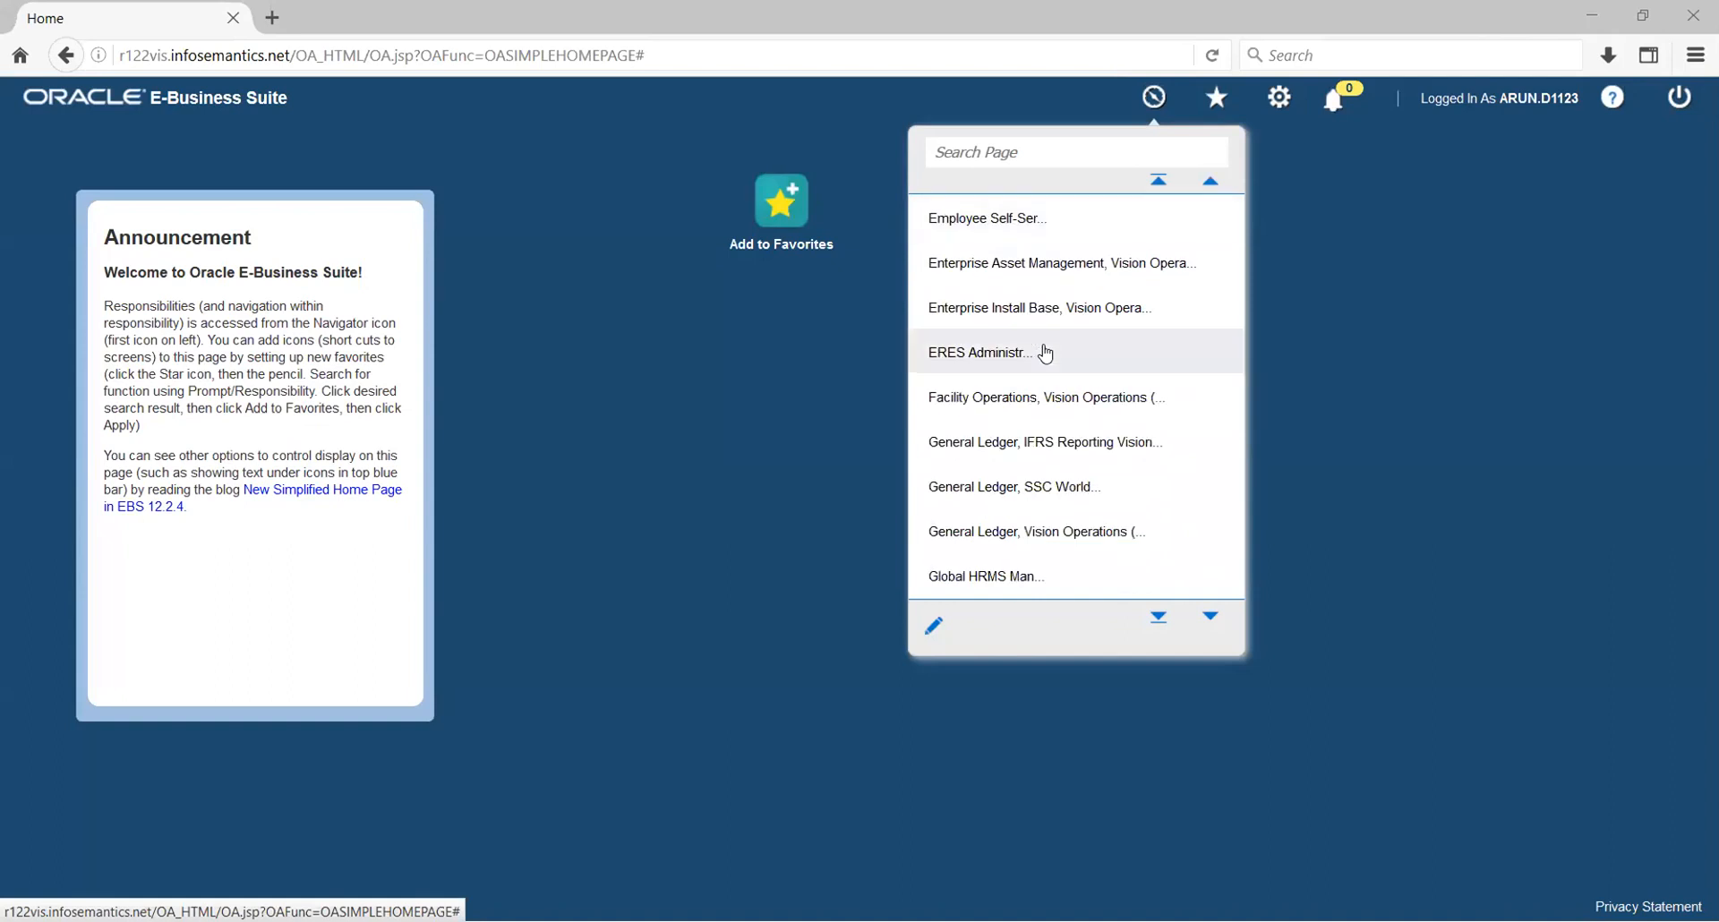
{"action": "scroll", "coordinate": [1044, 354], "scroll_direction": "down", "scroll_amount": 1}
{"action": "scroll", "coordinate": [1044, 353], "scroll_direction": "down", "scroll_amount": 1}
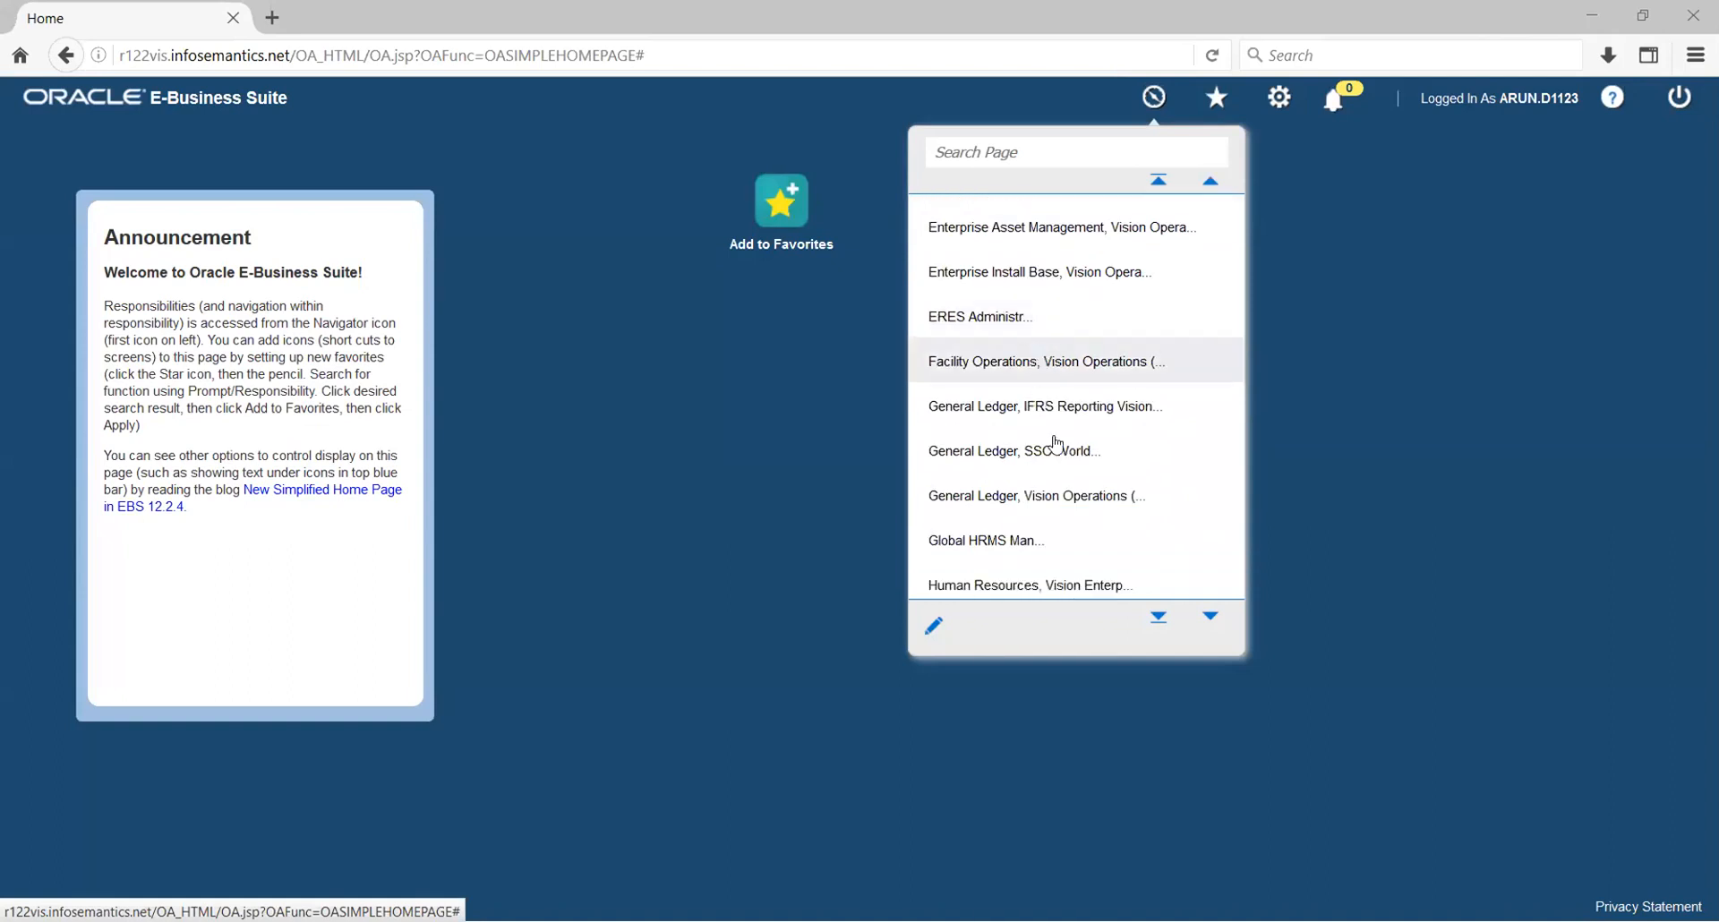
{"action": "left_click", "coordinate": [1070, 500]}
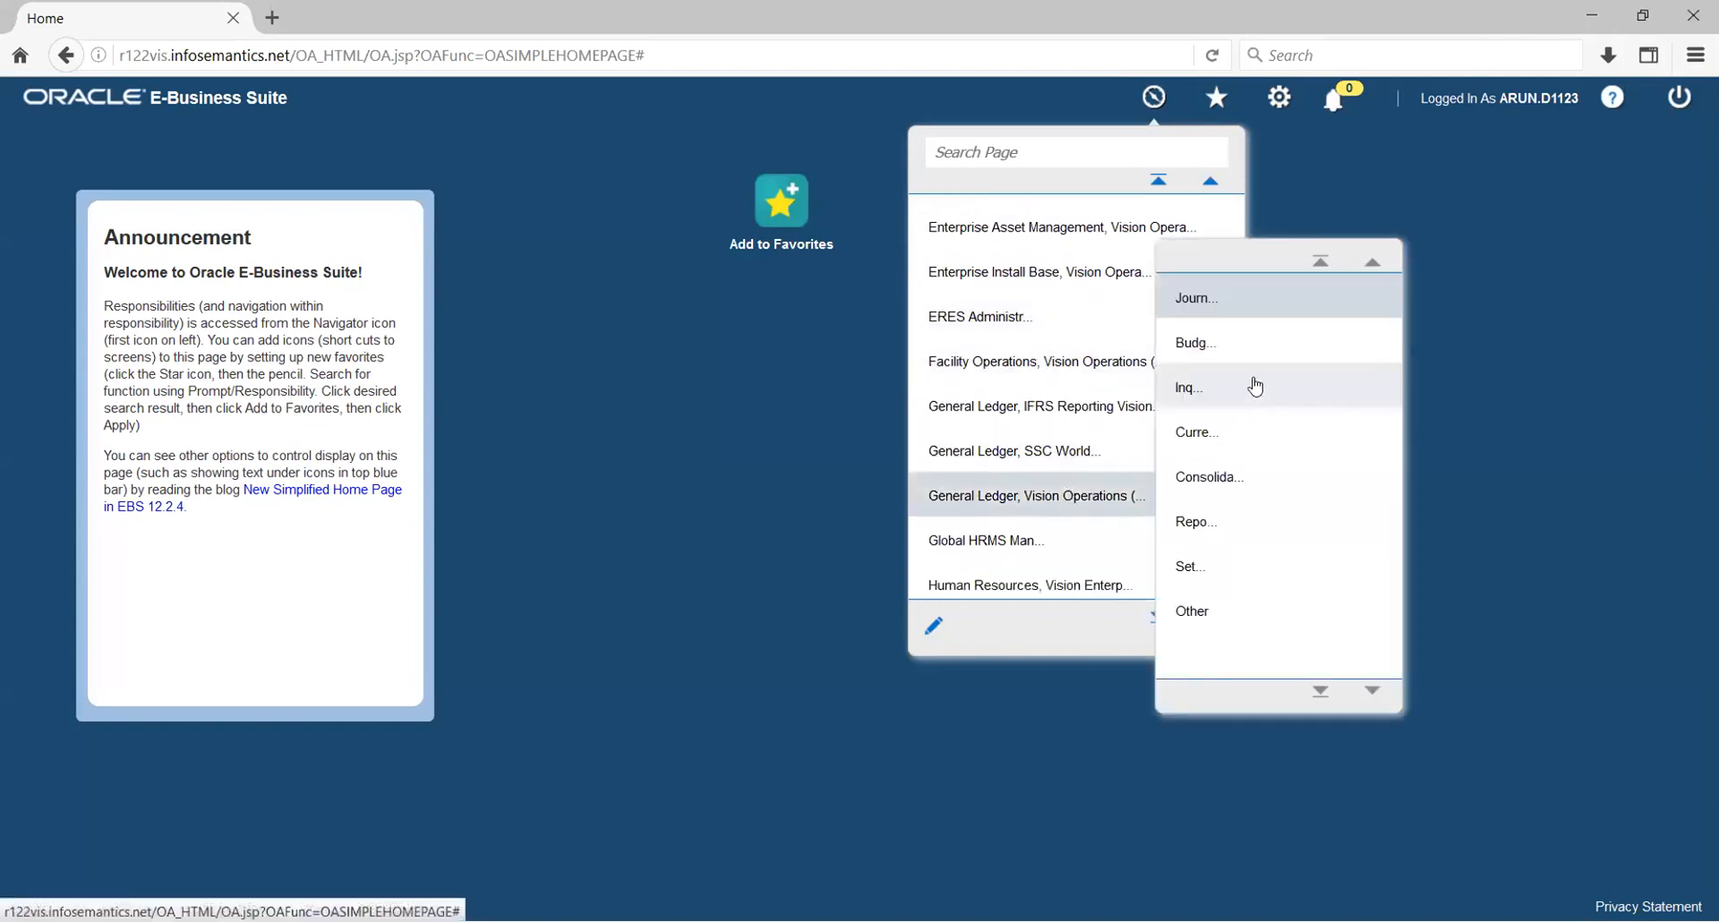
{"action": "left_click", "coordinate": [1220, 298]}
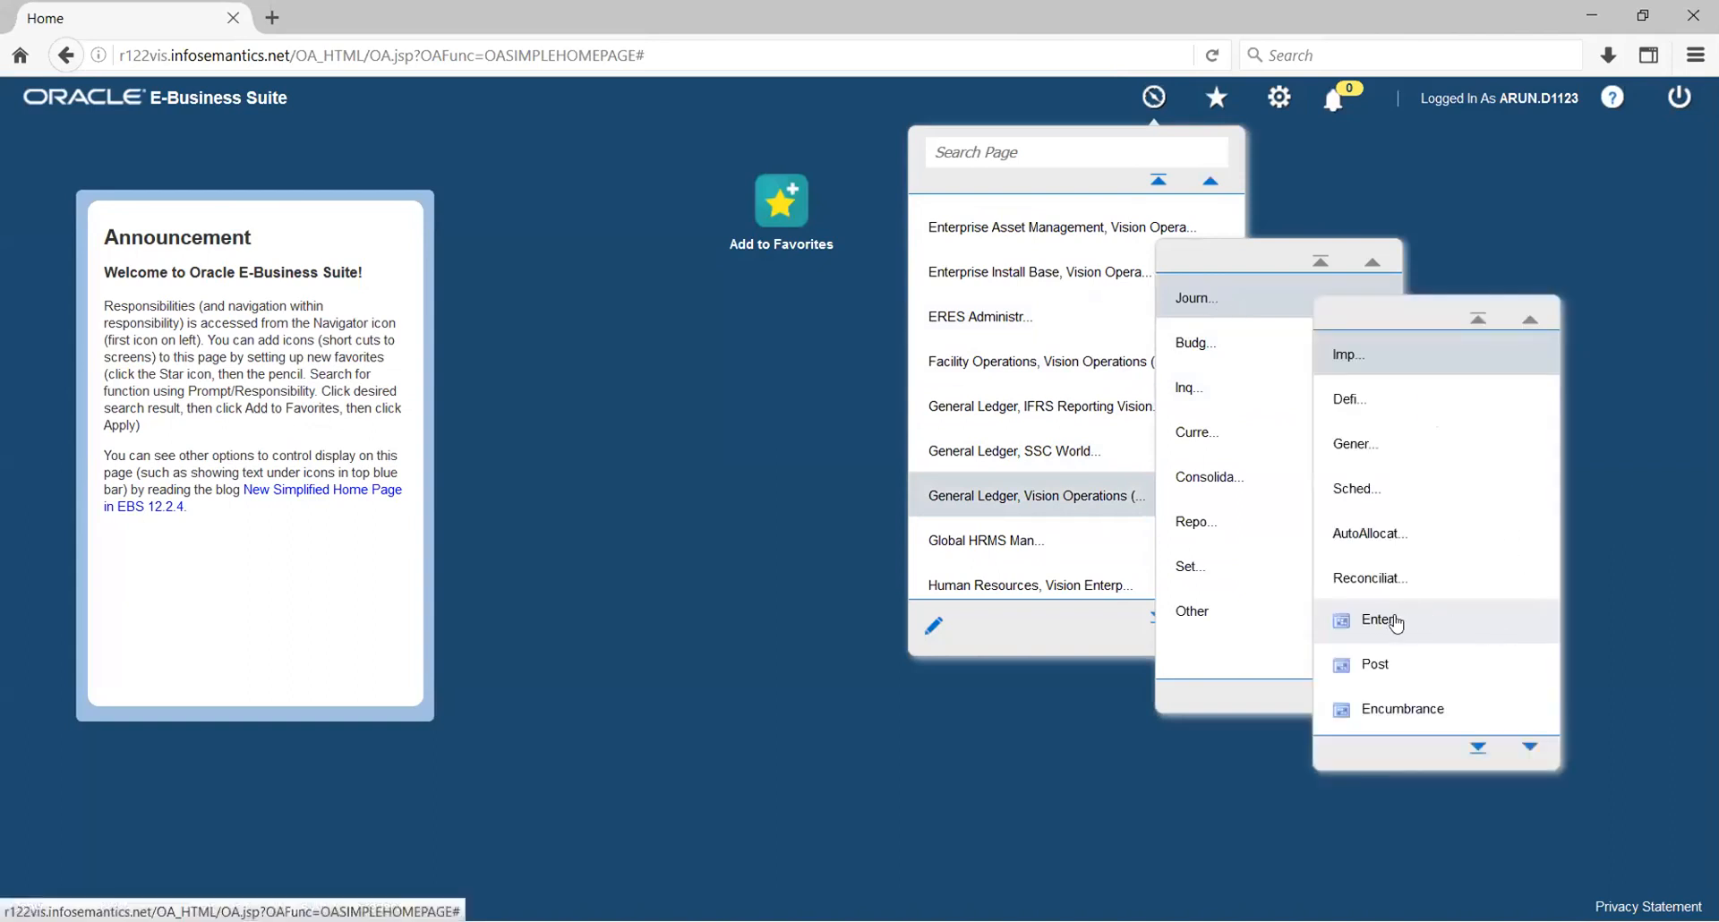
{"action": "left_click", "coordinate": [1397, 618]}
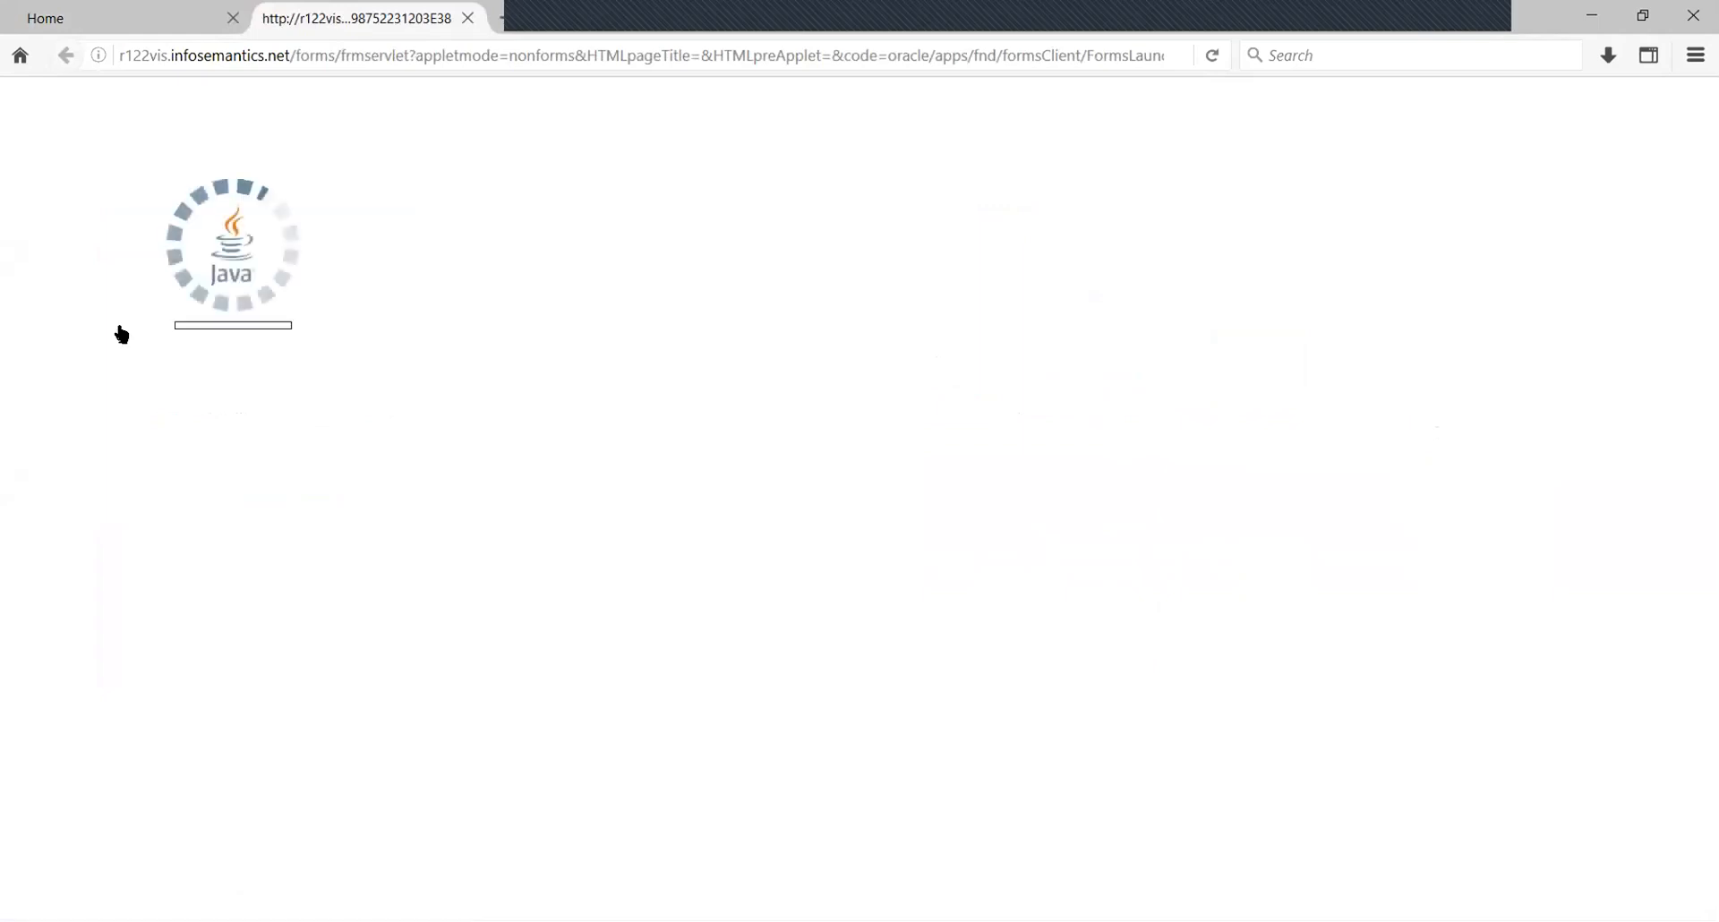
- Accept the Java security warning and run the application so Enter Journals loads
{"action": "left_click", "coordinate": [693, 573]}
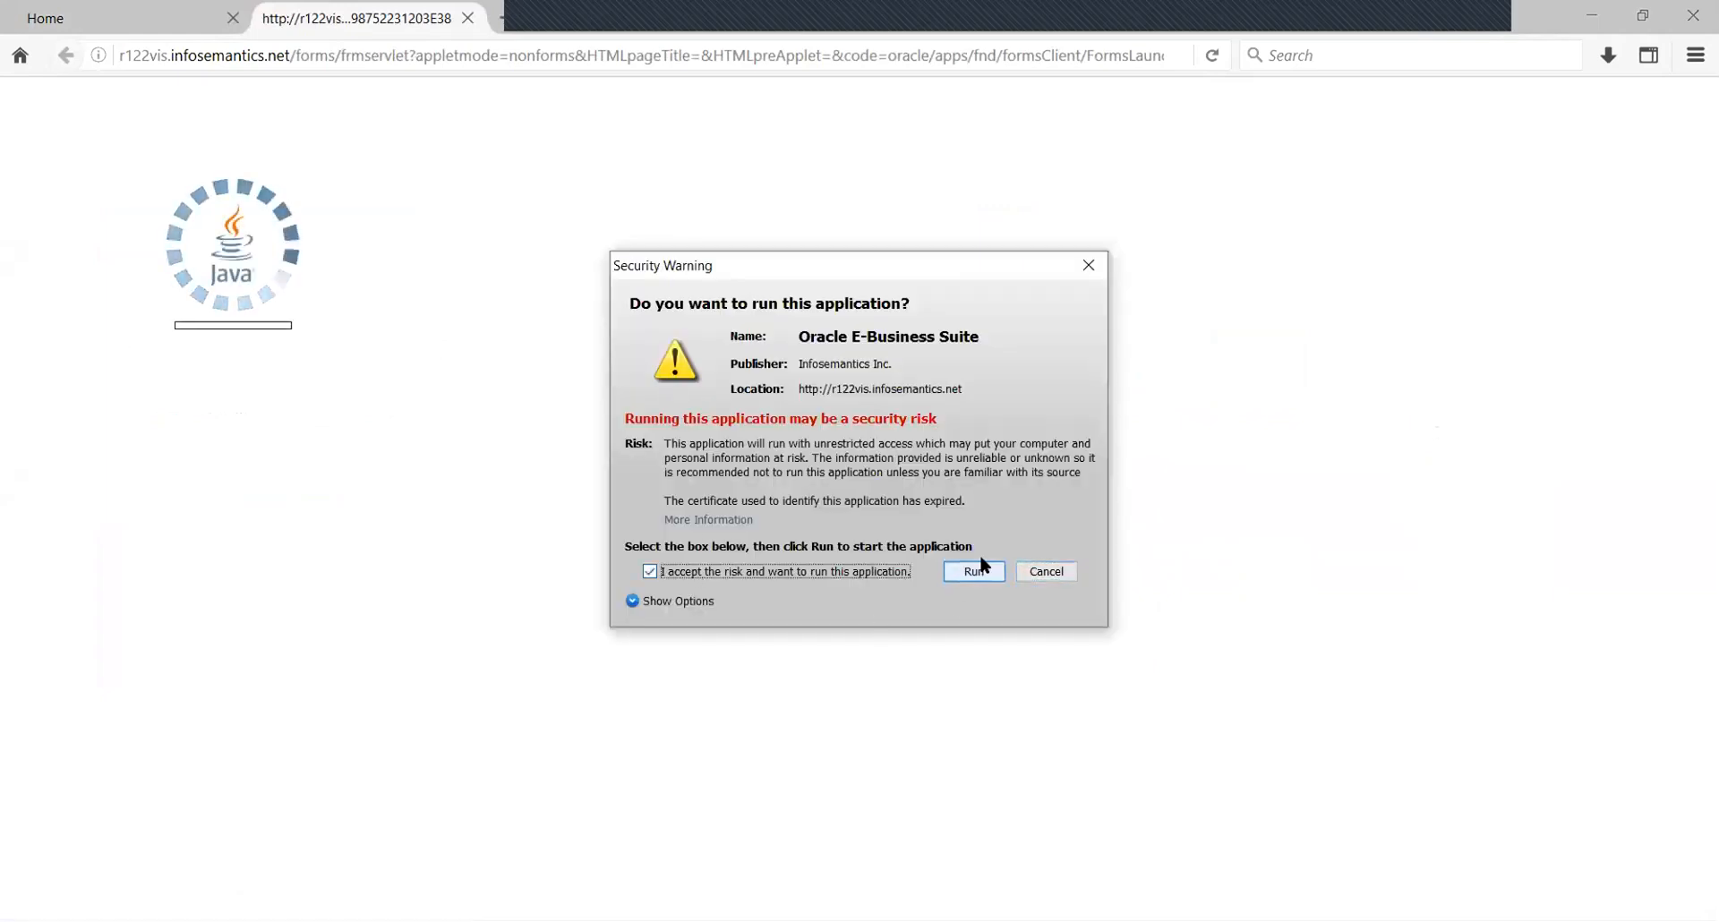
{"action": "key", "text": "Return"}
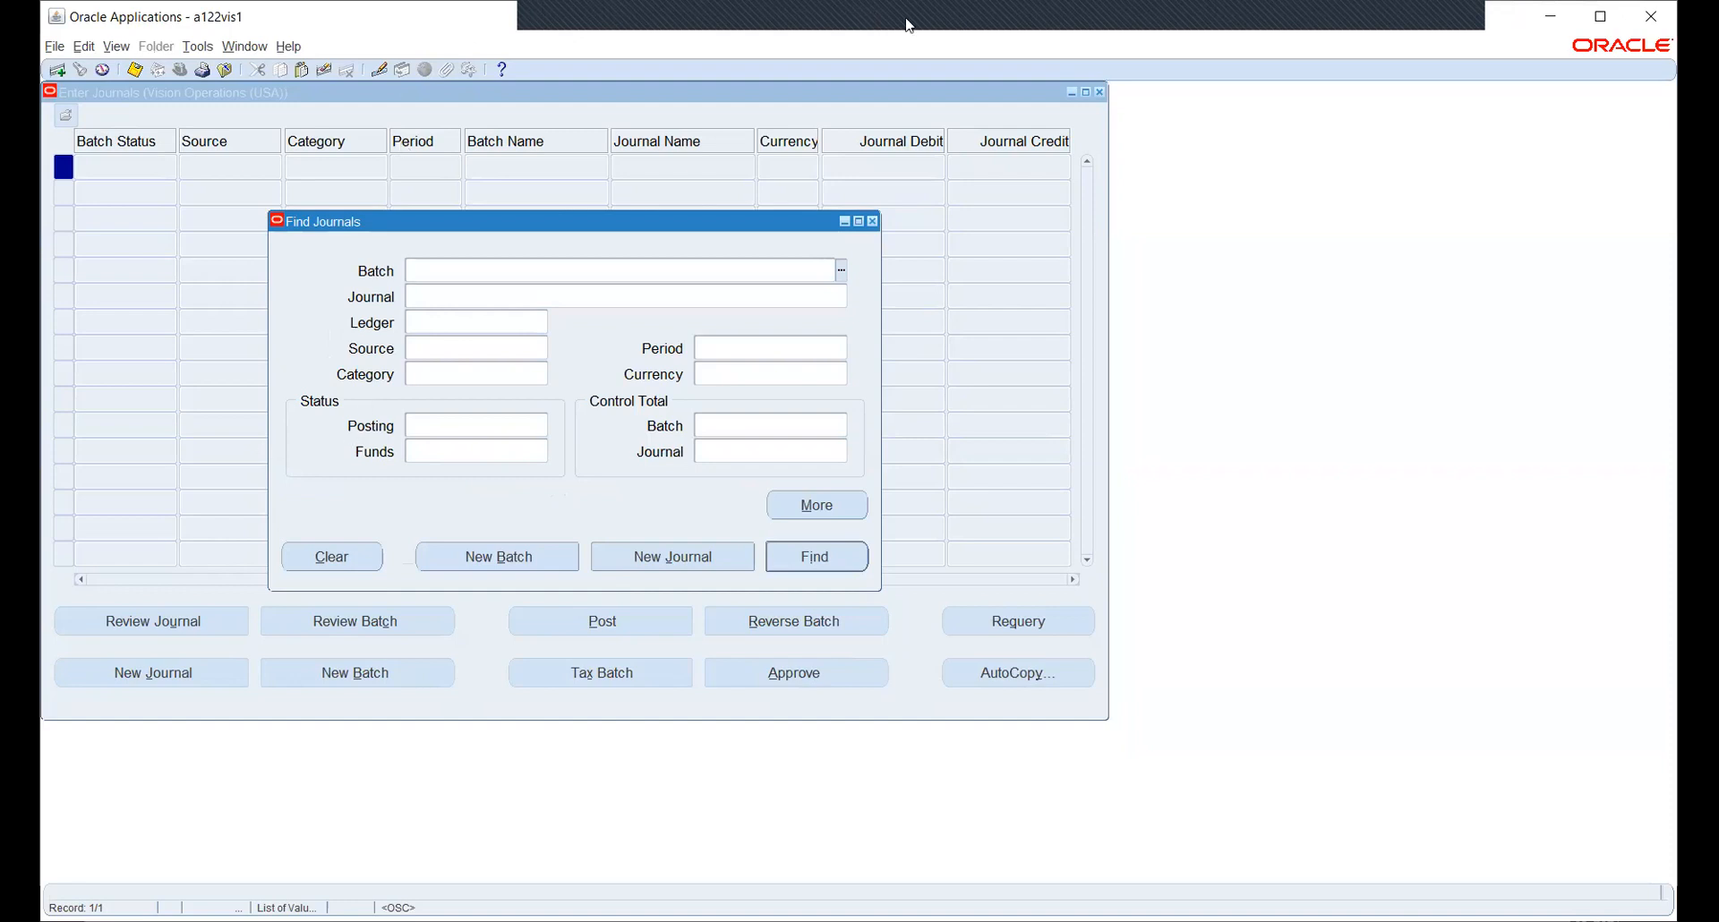
{"action": "left_click", "coordinate": [652, 20]}
- Close Find Journals and switch the responsibility to HW_PO
{"action": "left_click", "coordinate": [874, 222]}
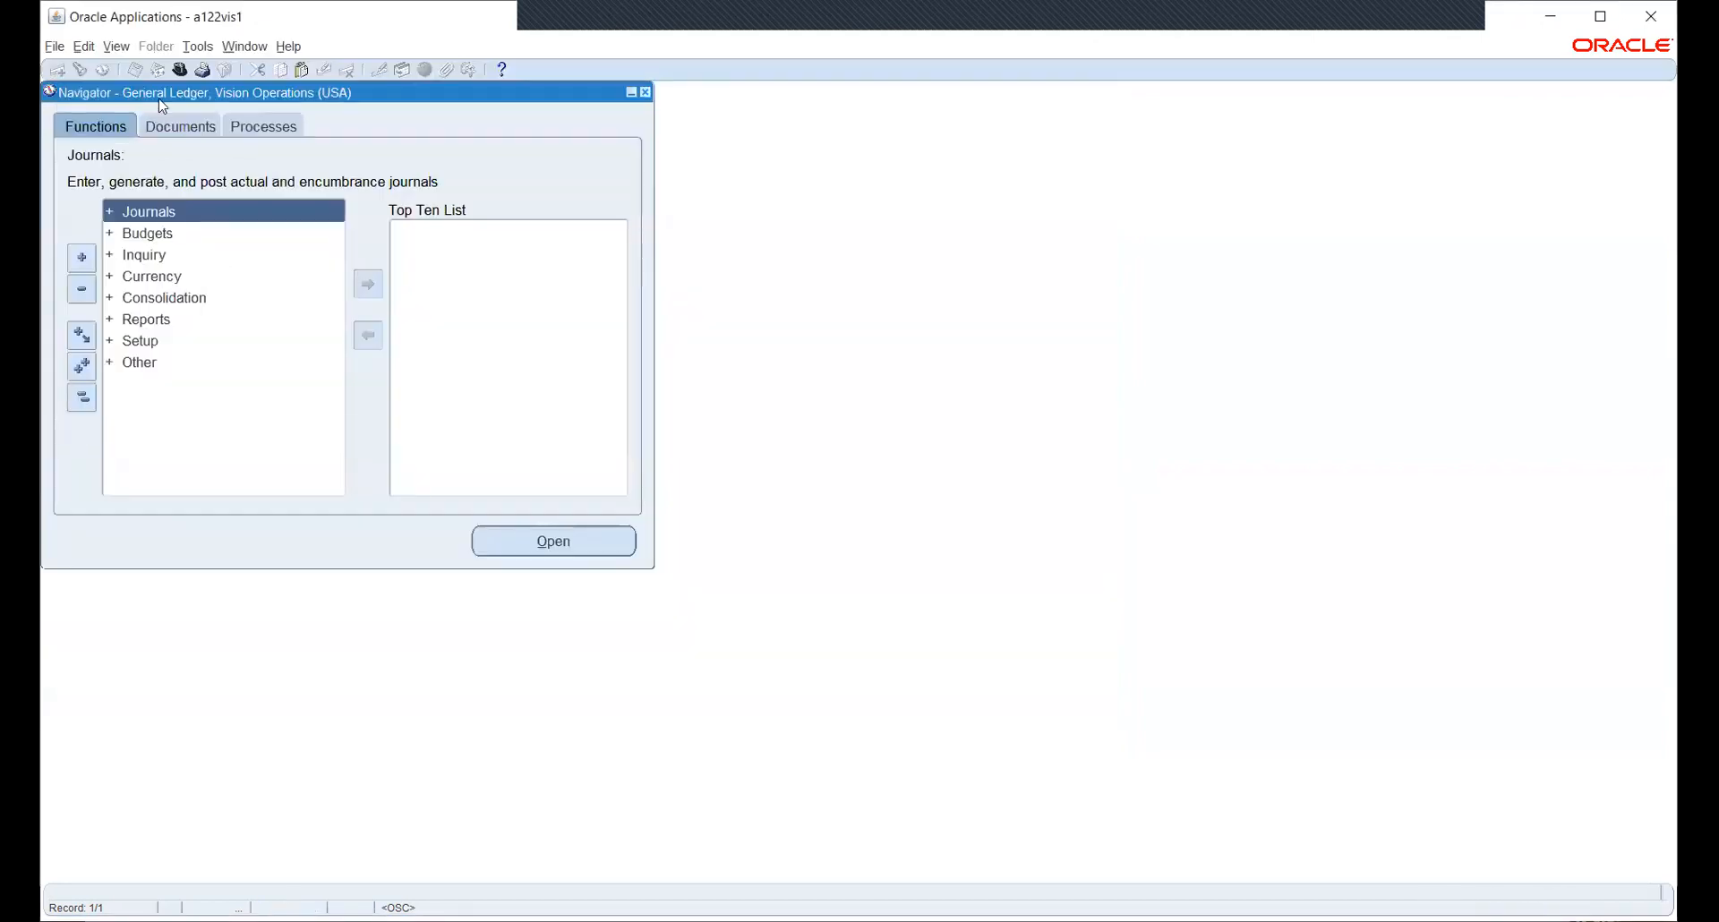
{"action": "left_click", "coordinate": [182, 70]}
{"action": "type", "text": "hw_P"}
{"action": "key", "text": "Down"}
{"action": "key", "text": "Return"}
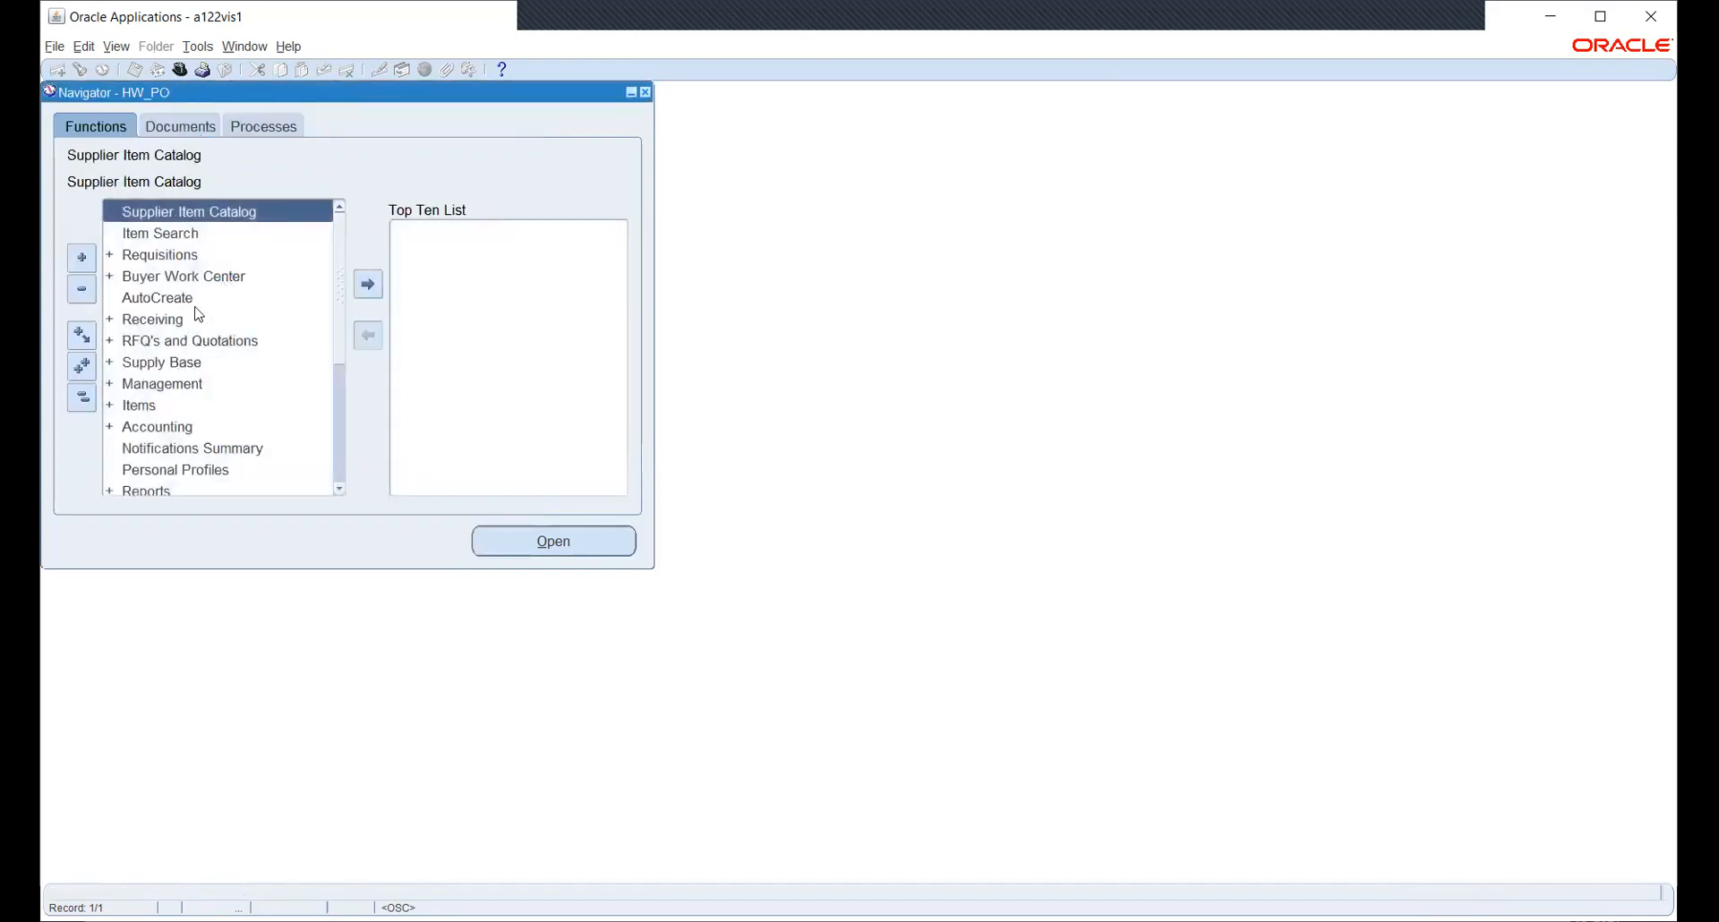
- Expand Setup and list the Organizations setup options in the HW_PO Navigator
{"action": "scroll", "coordinate": [199, 313], "scroll_direction": "down", "scroll_amount": 3}
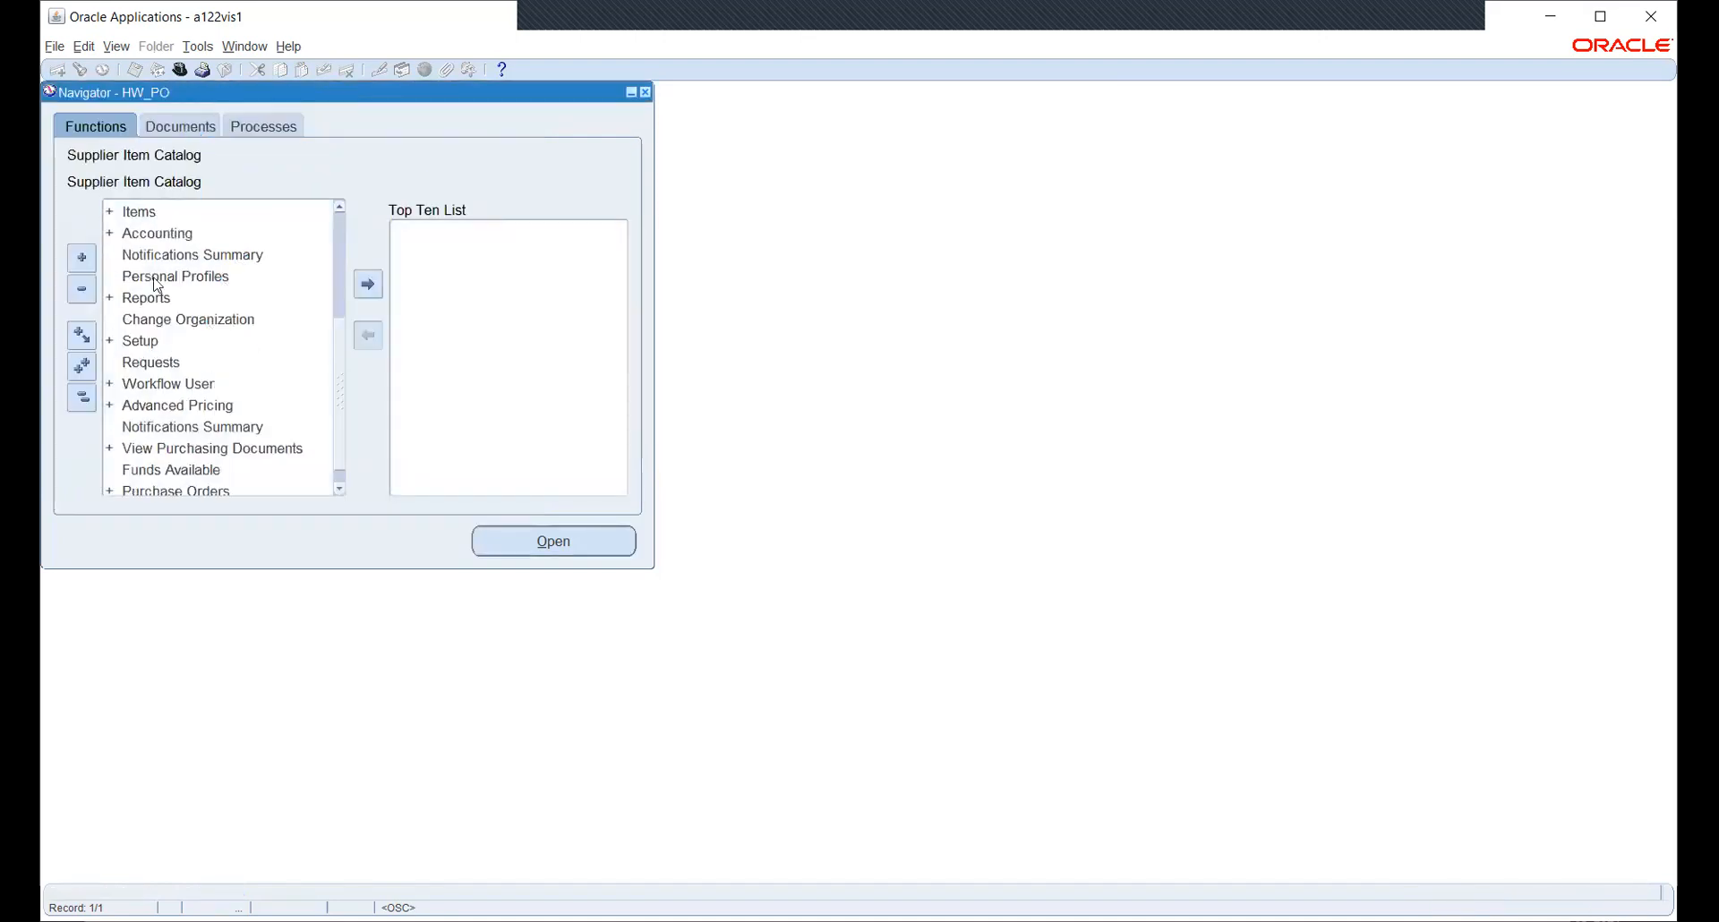
{"action": "double_click", "coordinate": [177, 347]}
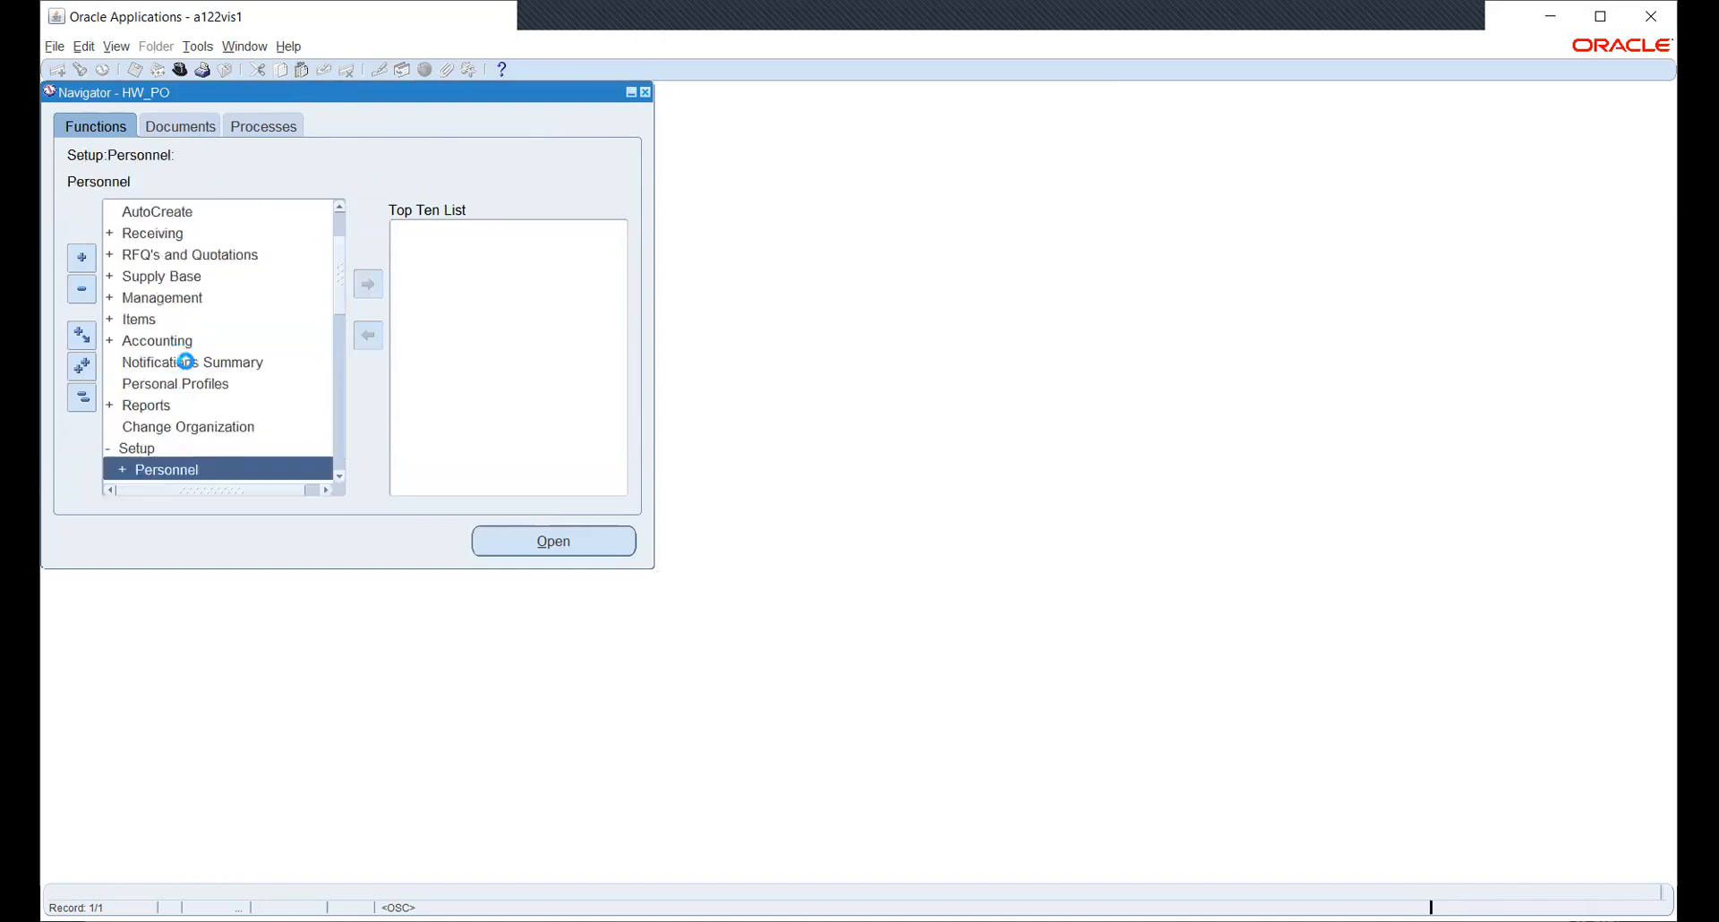
{"action": "scroll", "coordinate": [179, 288], "scroll_direction": "down", "scroll_amount": 3}
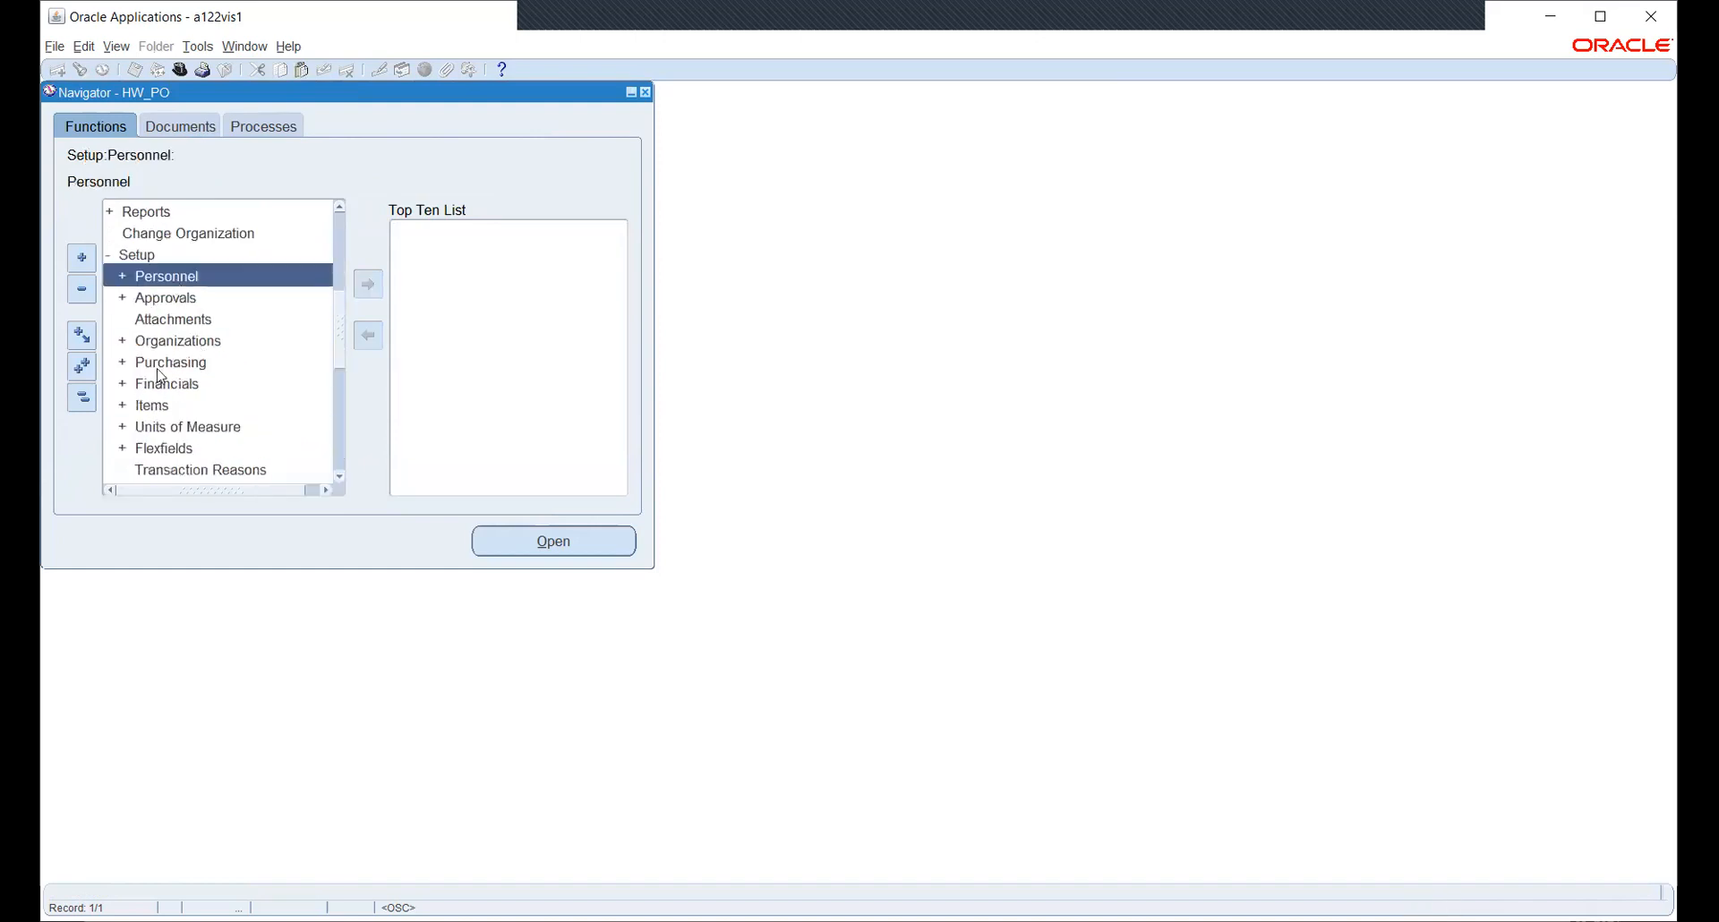
{"action": "left_click", "coordinate": [149, 362]}
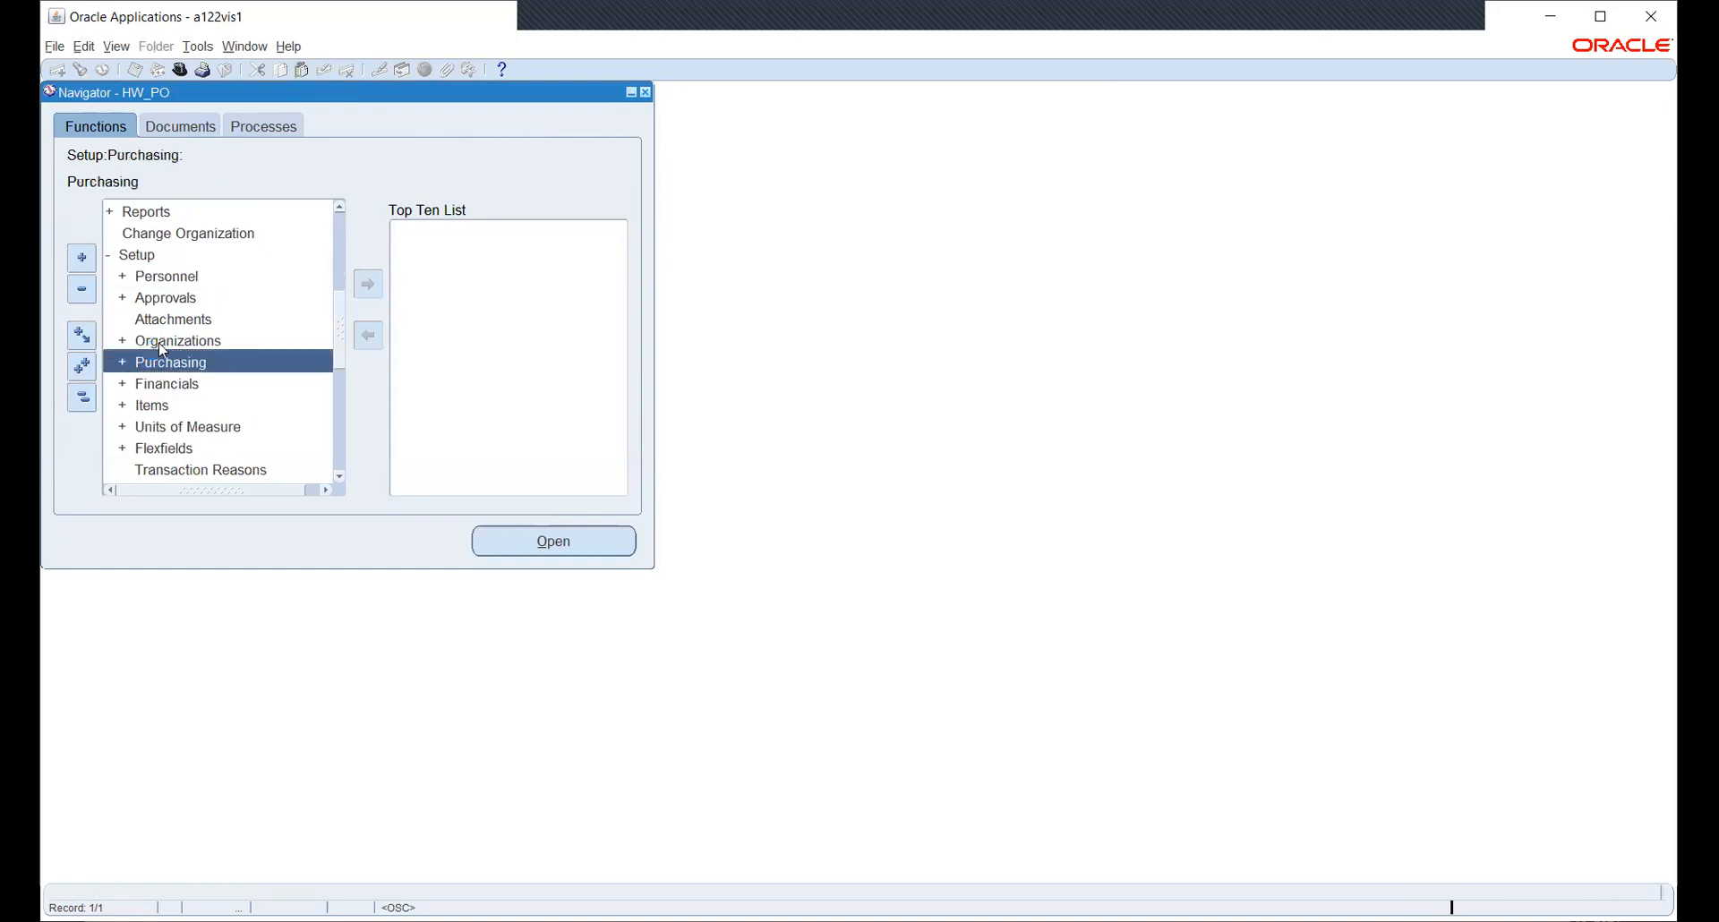
{"action": "left_click", "coordinate": [162, 343]}
{"action": "left_click", "coordinate": [551, 544]}
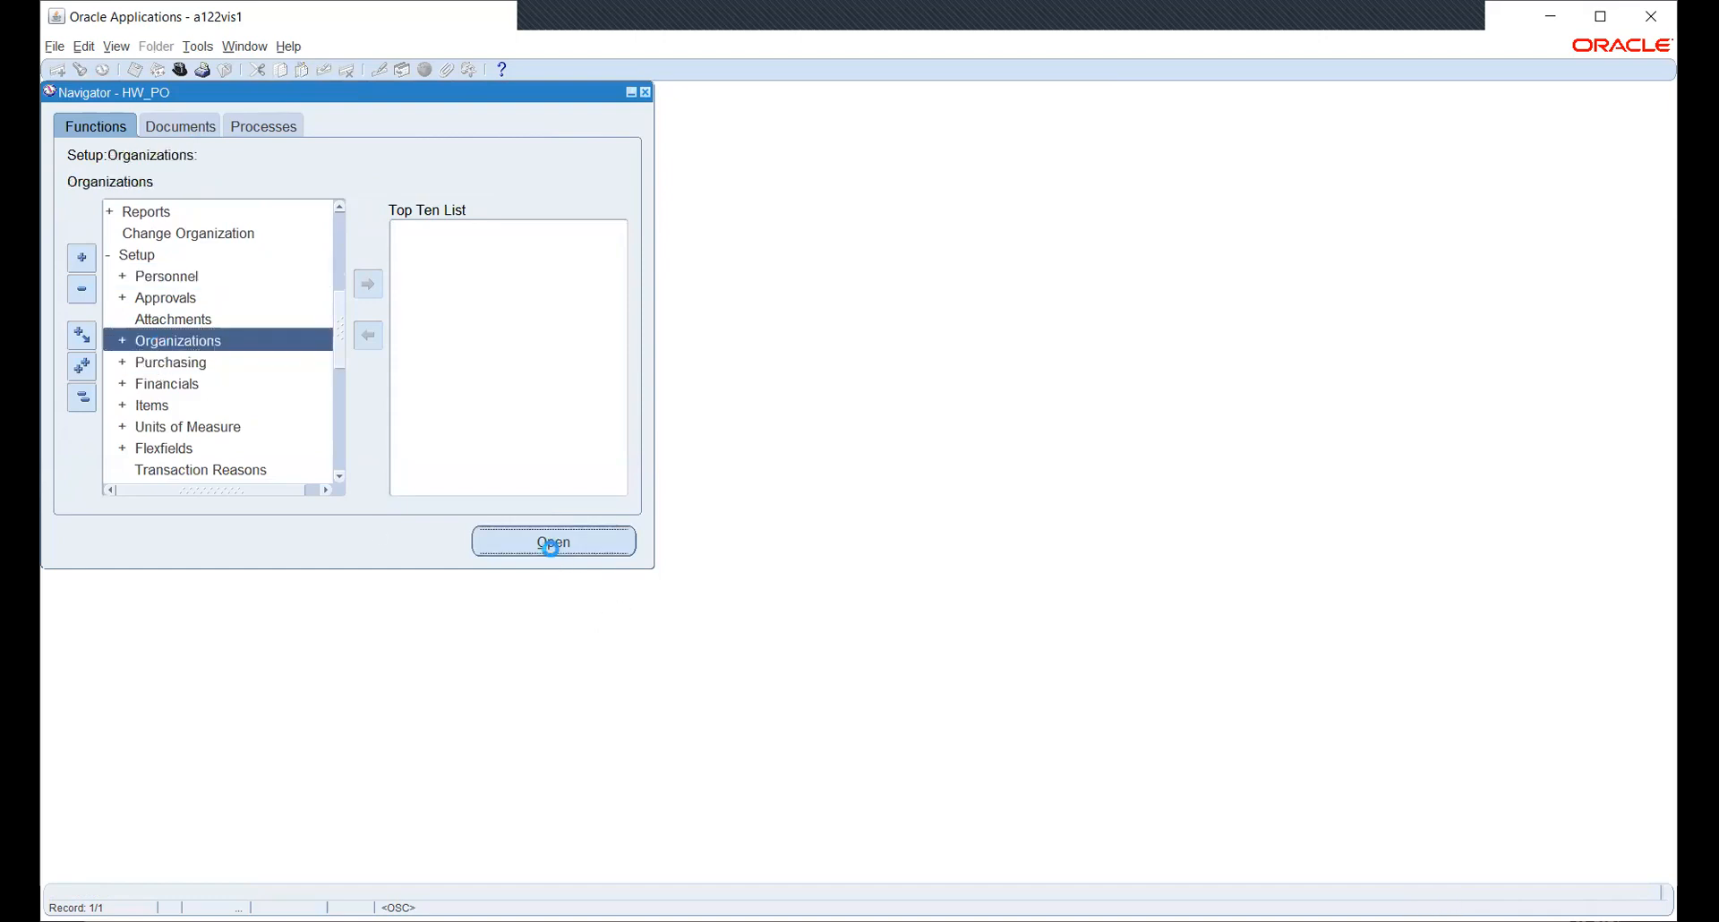
{"action": "left_click", "coordinate": [541, 541]}
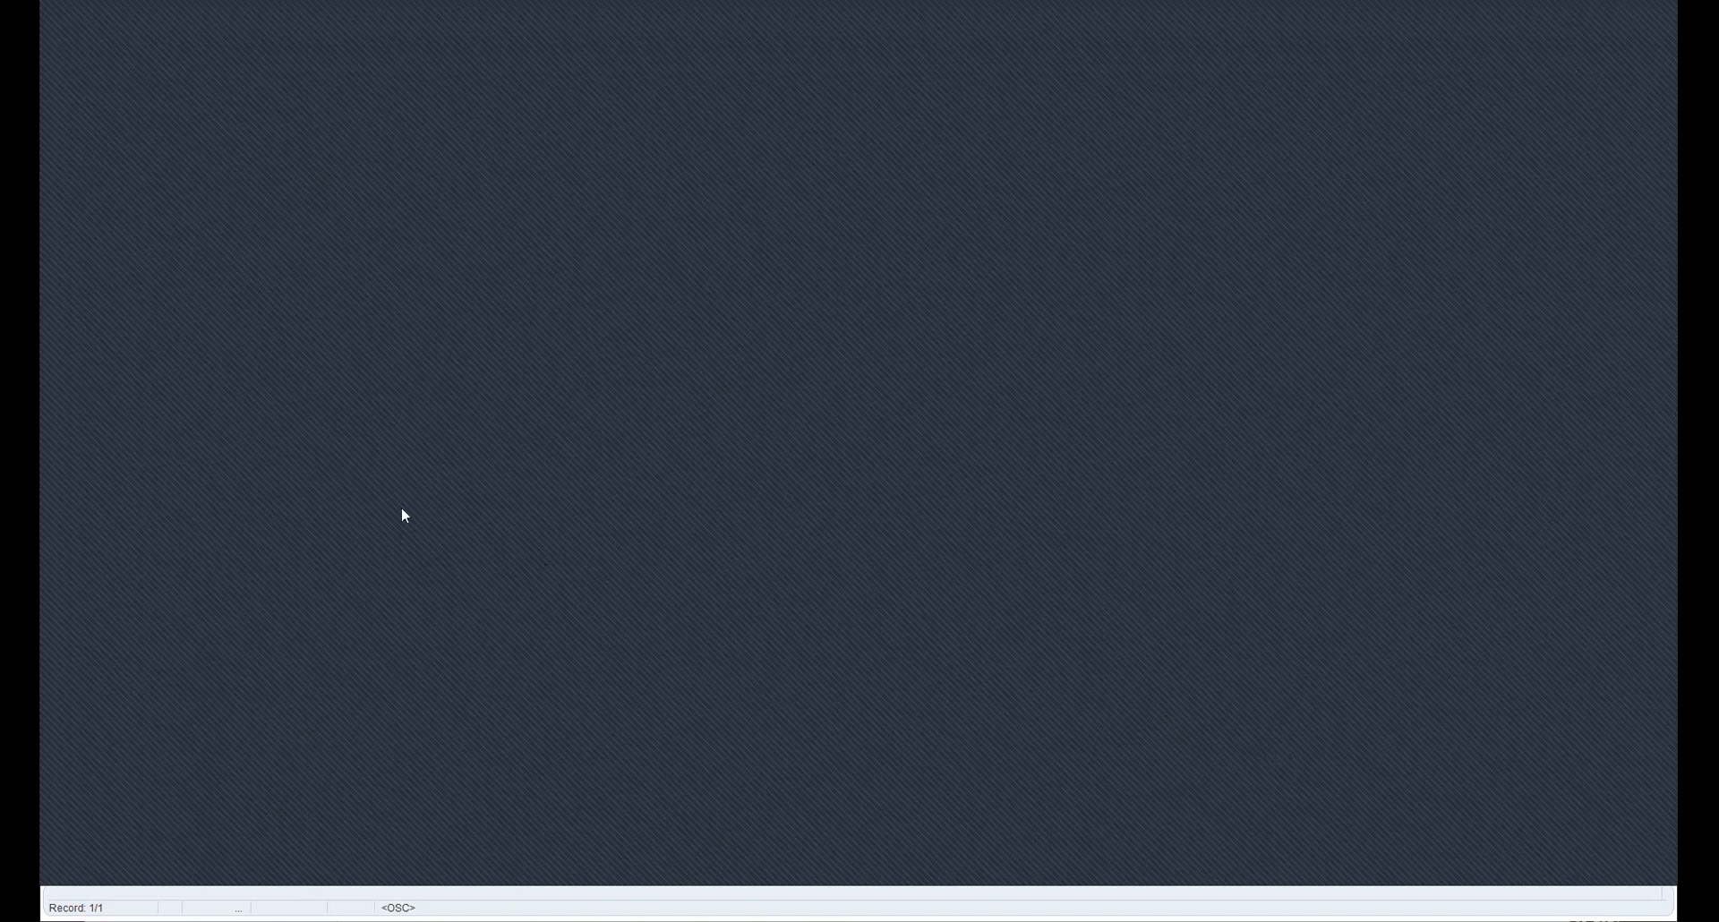
- Open Receiving Options, then Purchasing Options, which ends on an unexpected-error page
{"action": "scroll", "coordinate": [224, 381], "scroll_direction": "down", "scroll_amount": 1}
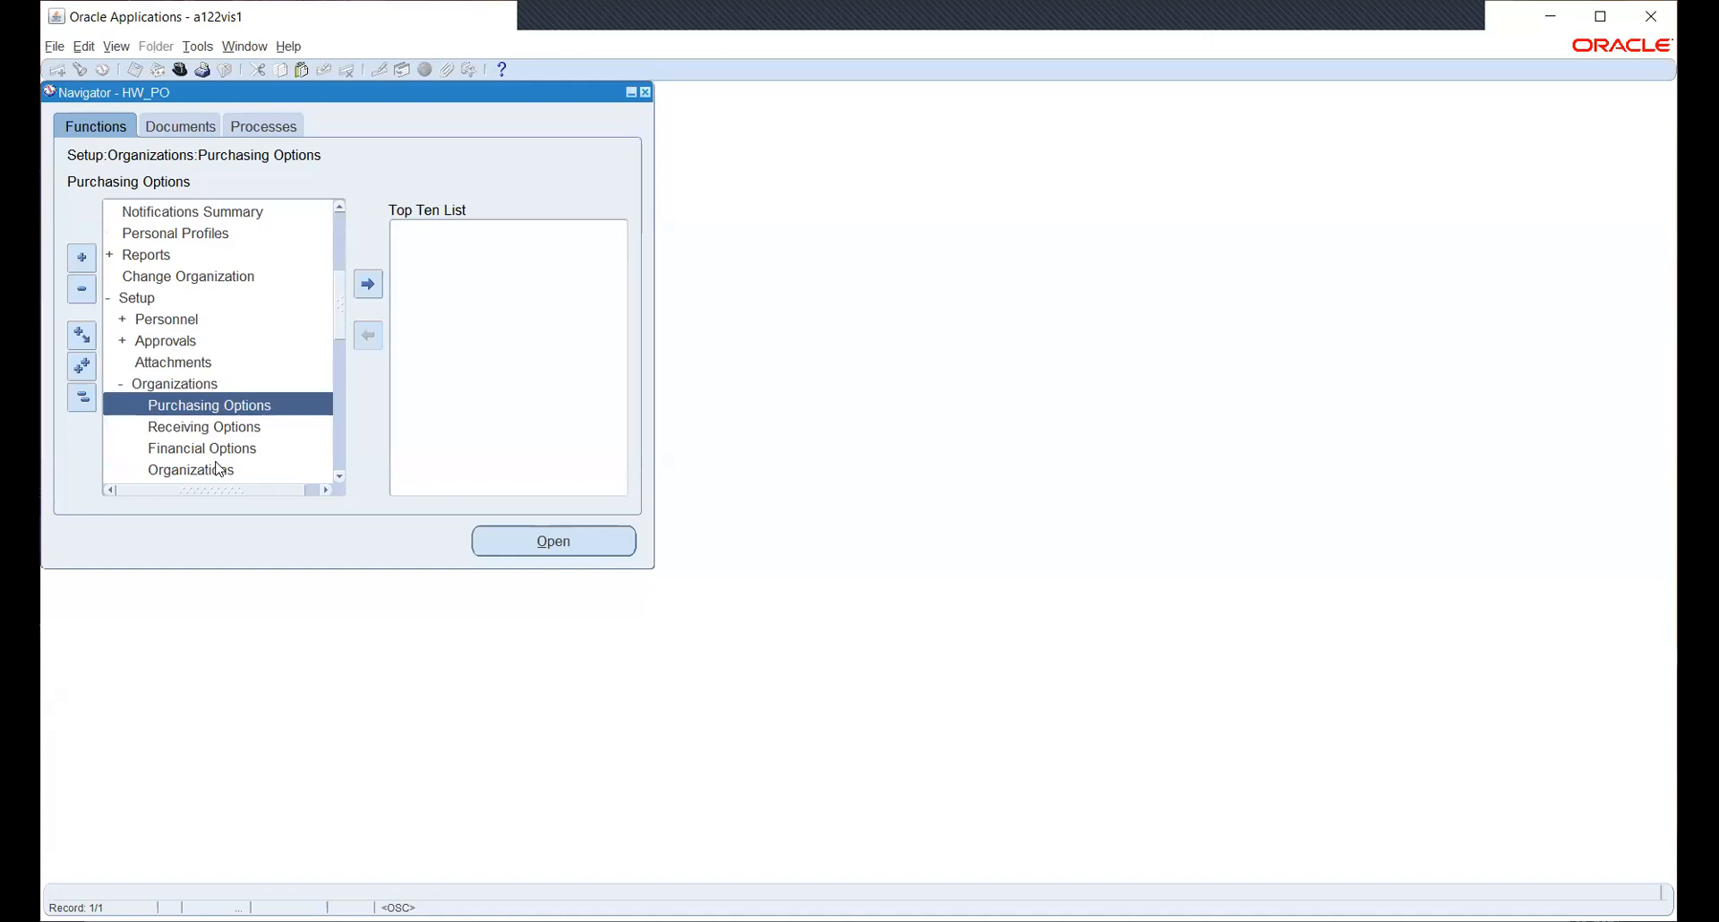
{"action": "left_click", "coordinate": [201, 427]}
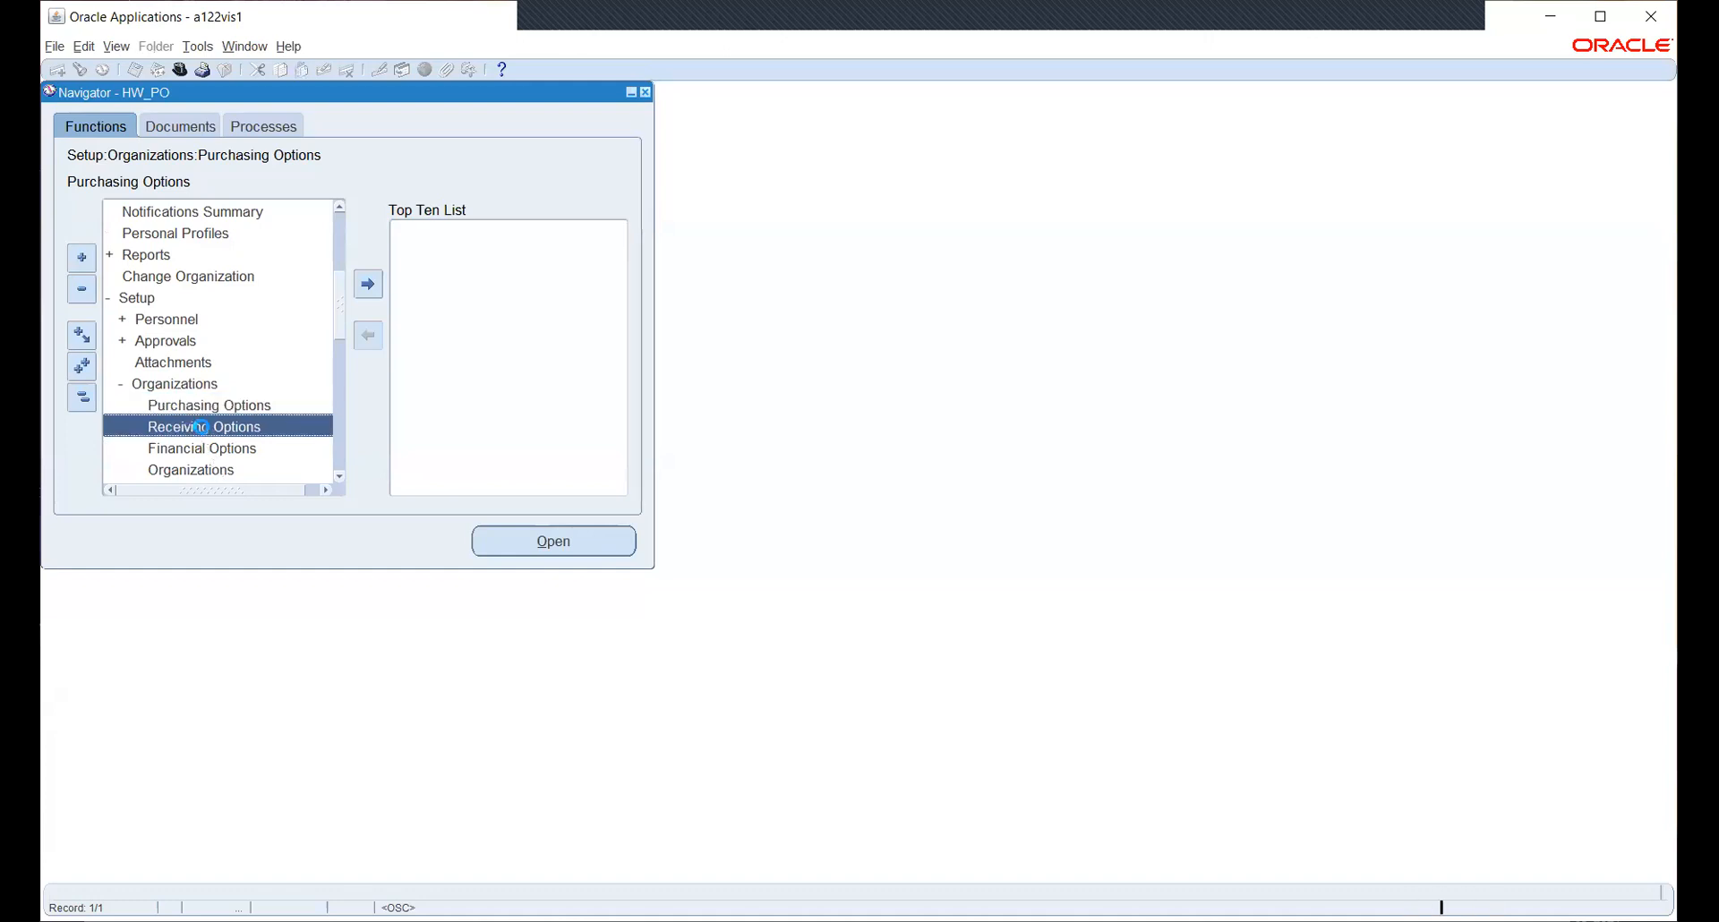
{"action": "left_click", "coordinate": [533, 548]}
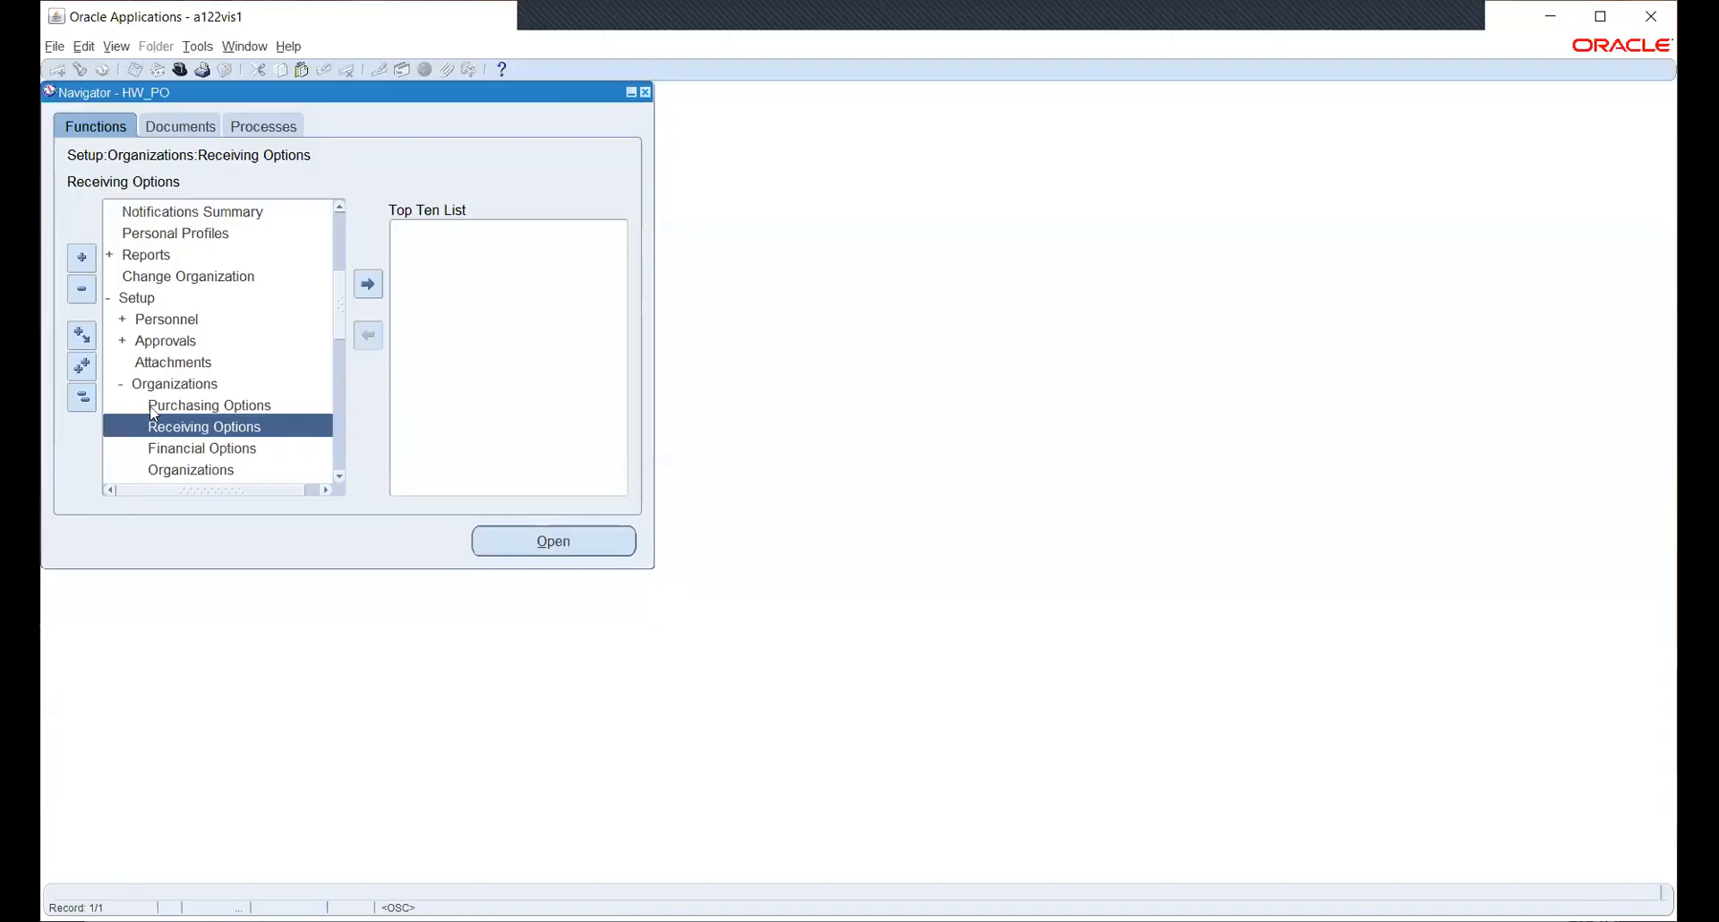
{"action": "double_click", "coordinate": [150, 405]}
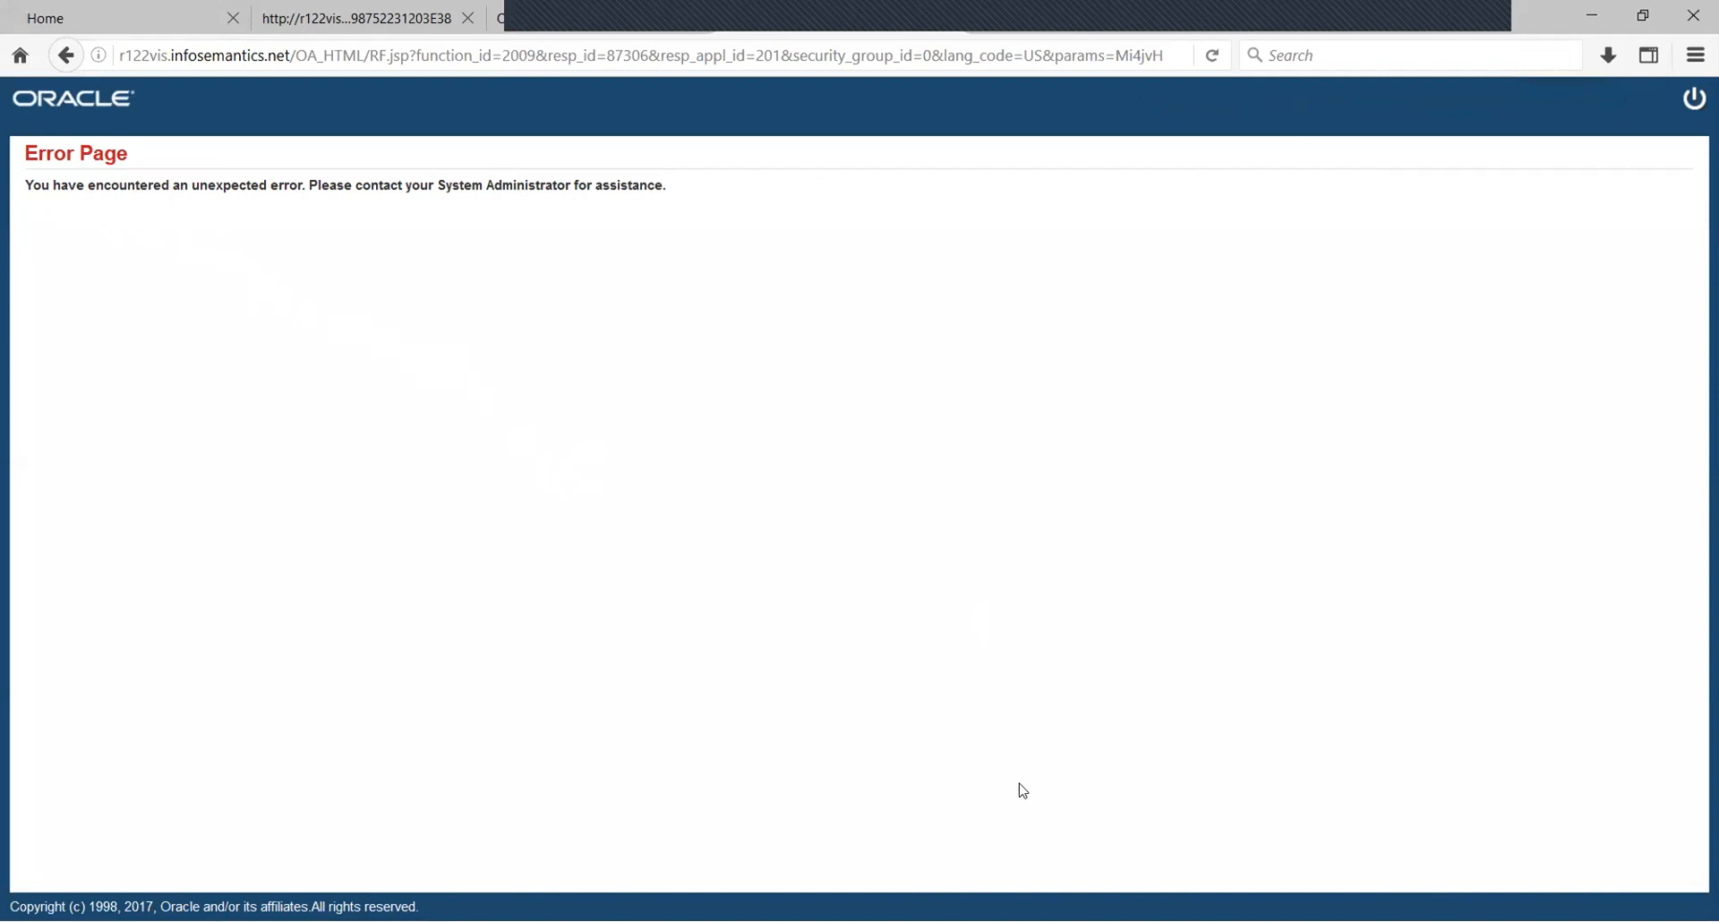
- Return to the Oracle Applications window and select Purchasing Options in the Navigator
{"action": "key", "text": "alt+Tab"}
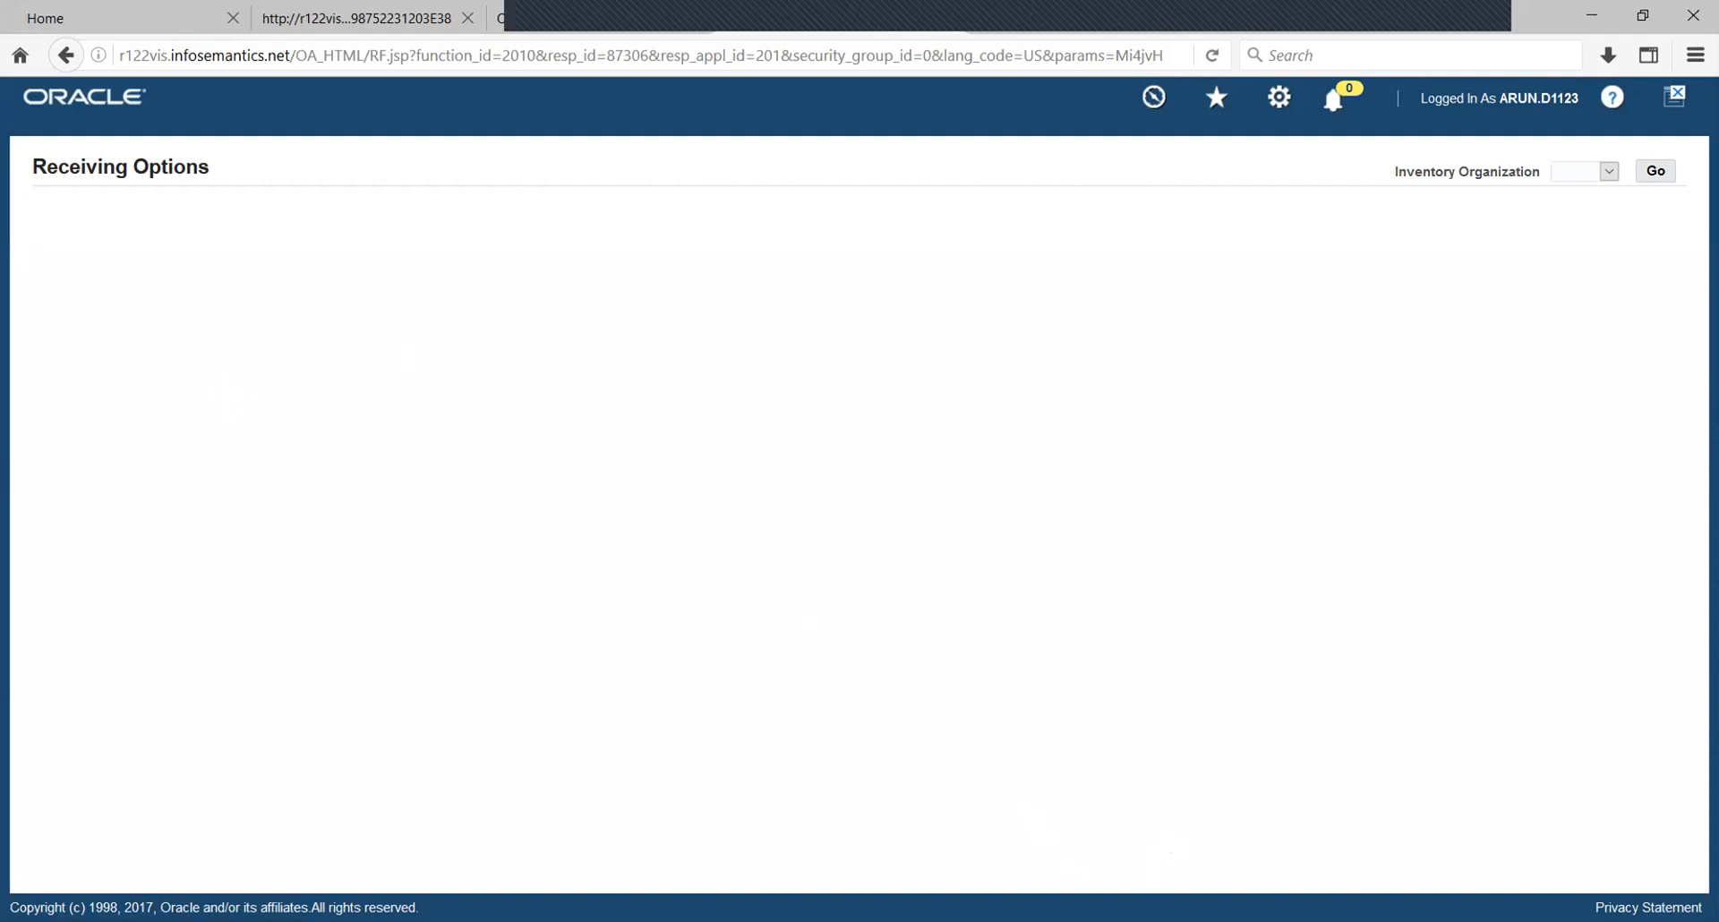
{"action": "left_click", "coordinate": [1151, 871]}
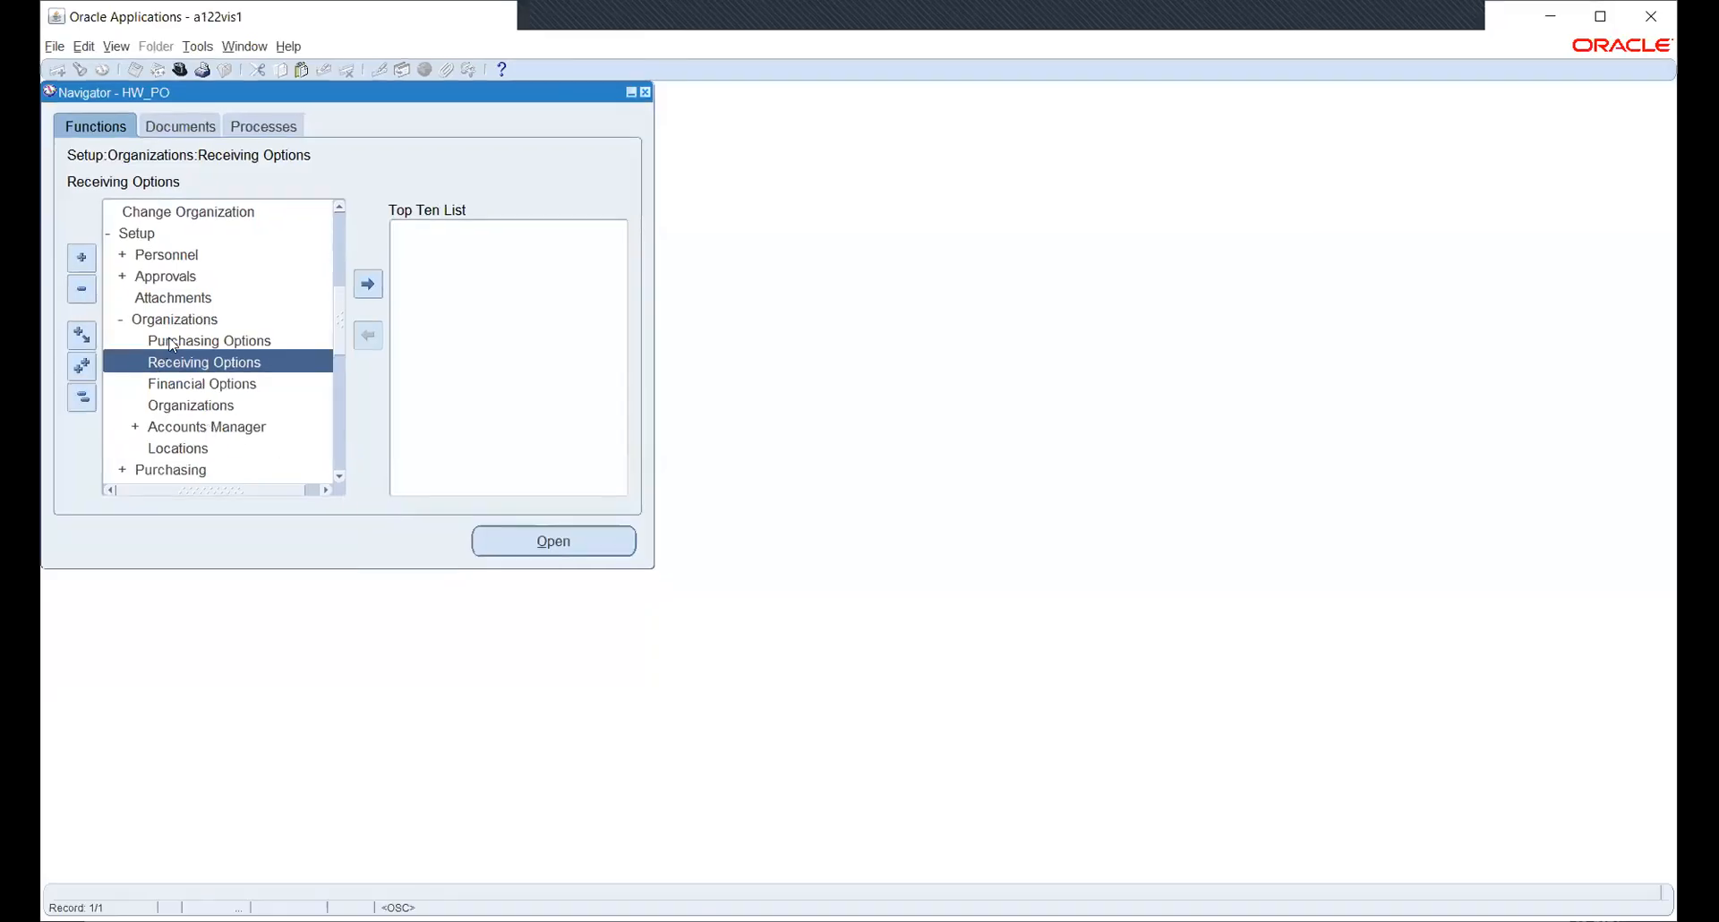
{"action": "left_click", "coordinate": [172, 342]}
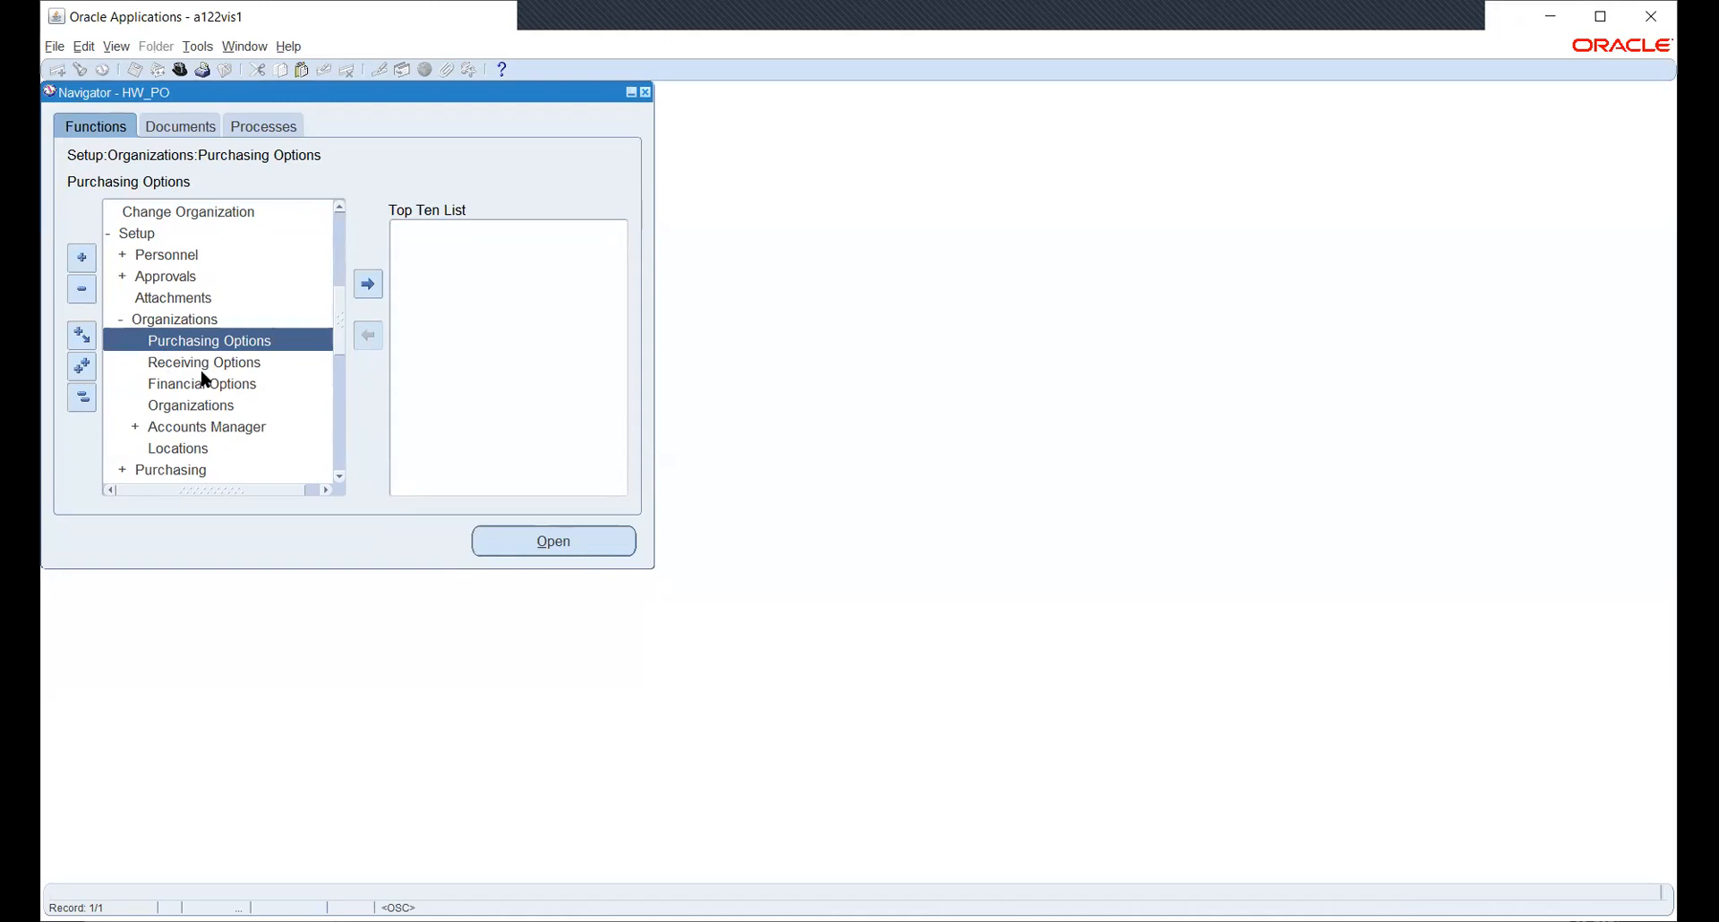
- Open Financial Options and find the Supplier - Purchasing Inventory Organization list empty
{"action": "left_click", "coordinate": [191, 388]}
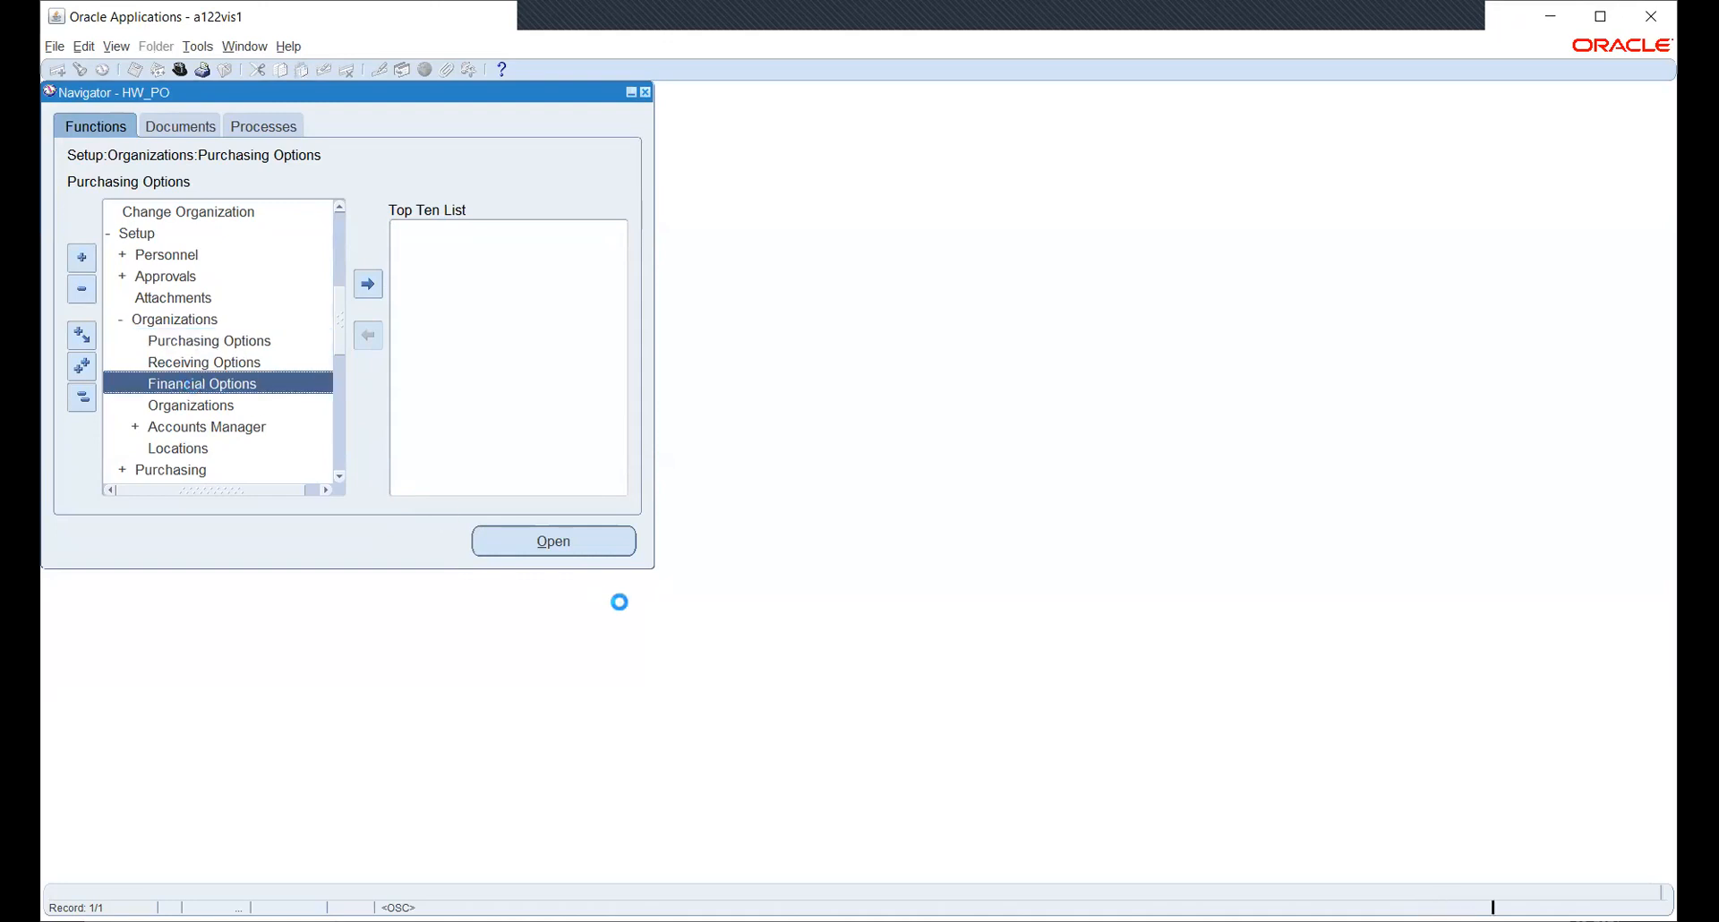
{"action": "left_click", "coordinate": [512, 540]}
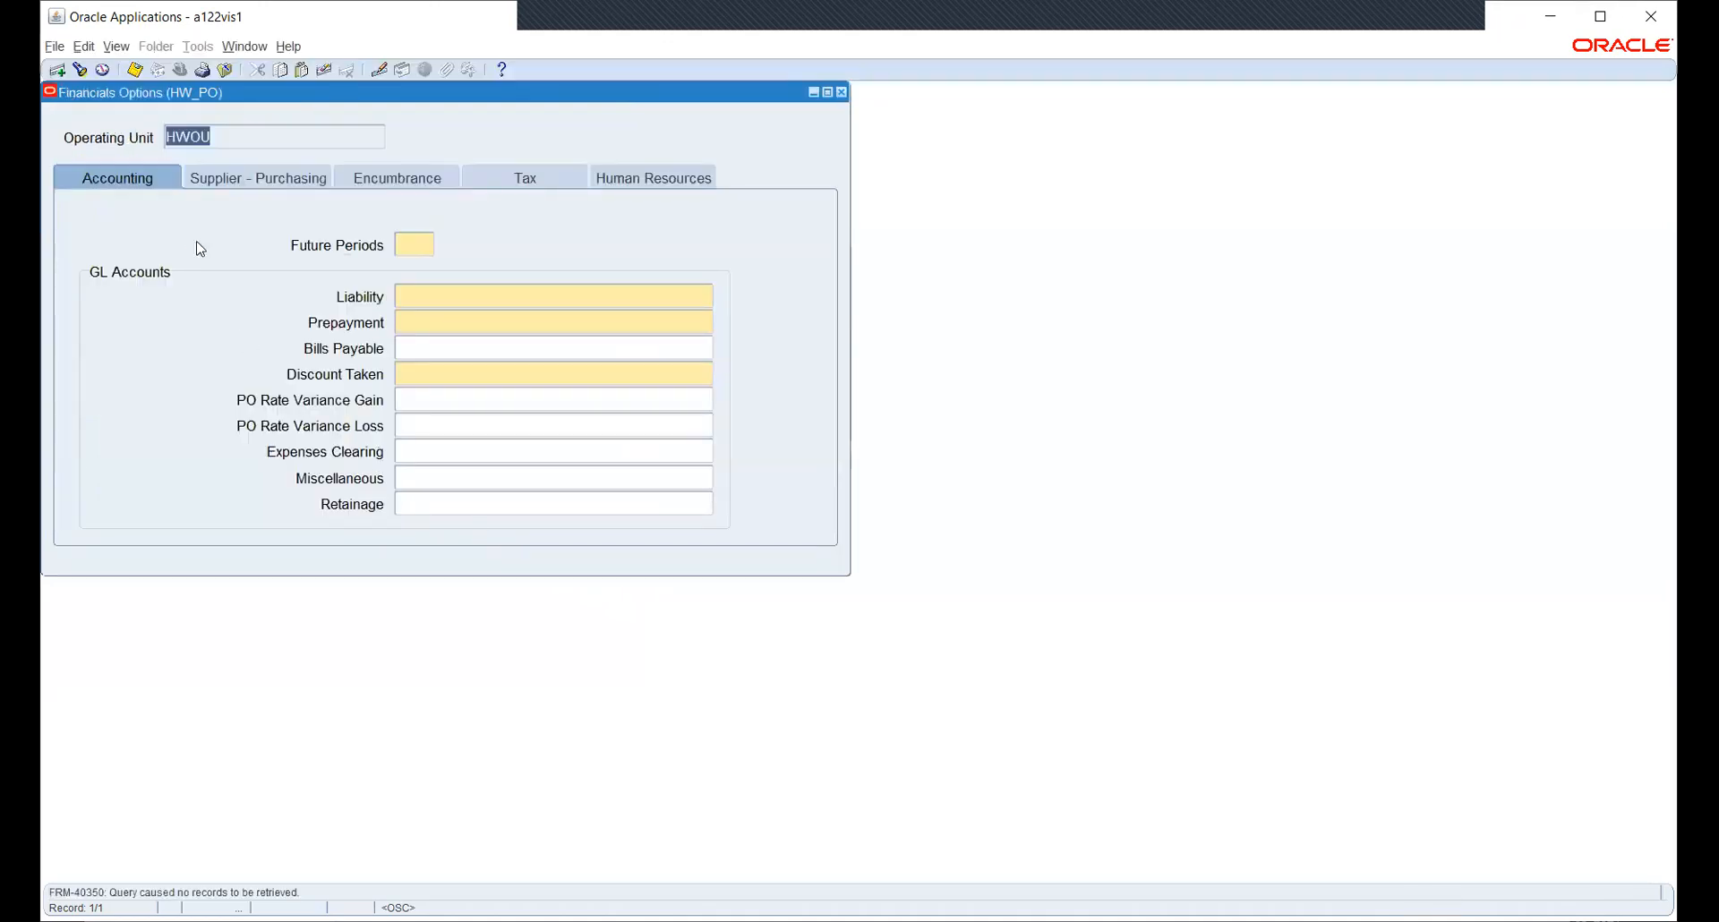
{"action": "left_click", "coordinate": [220, 177]}
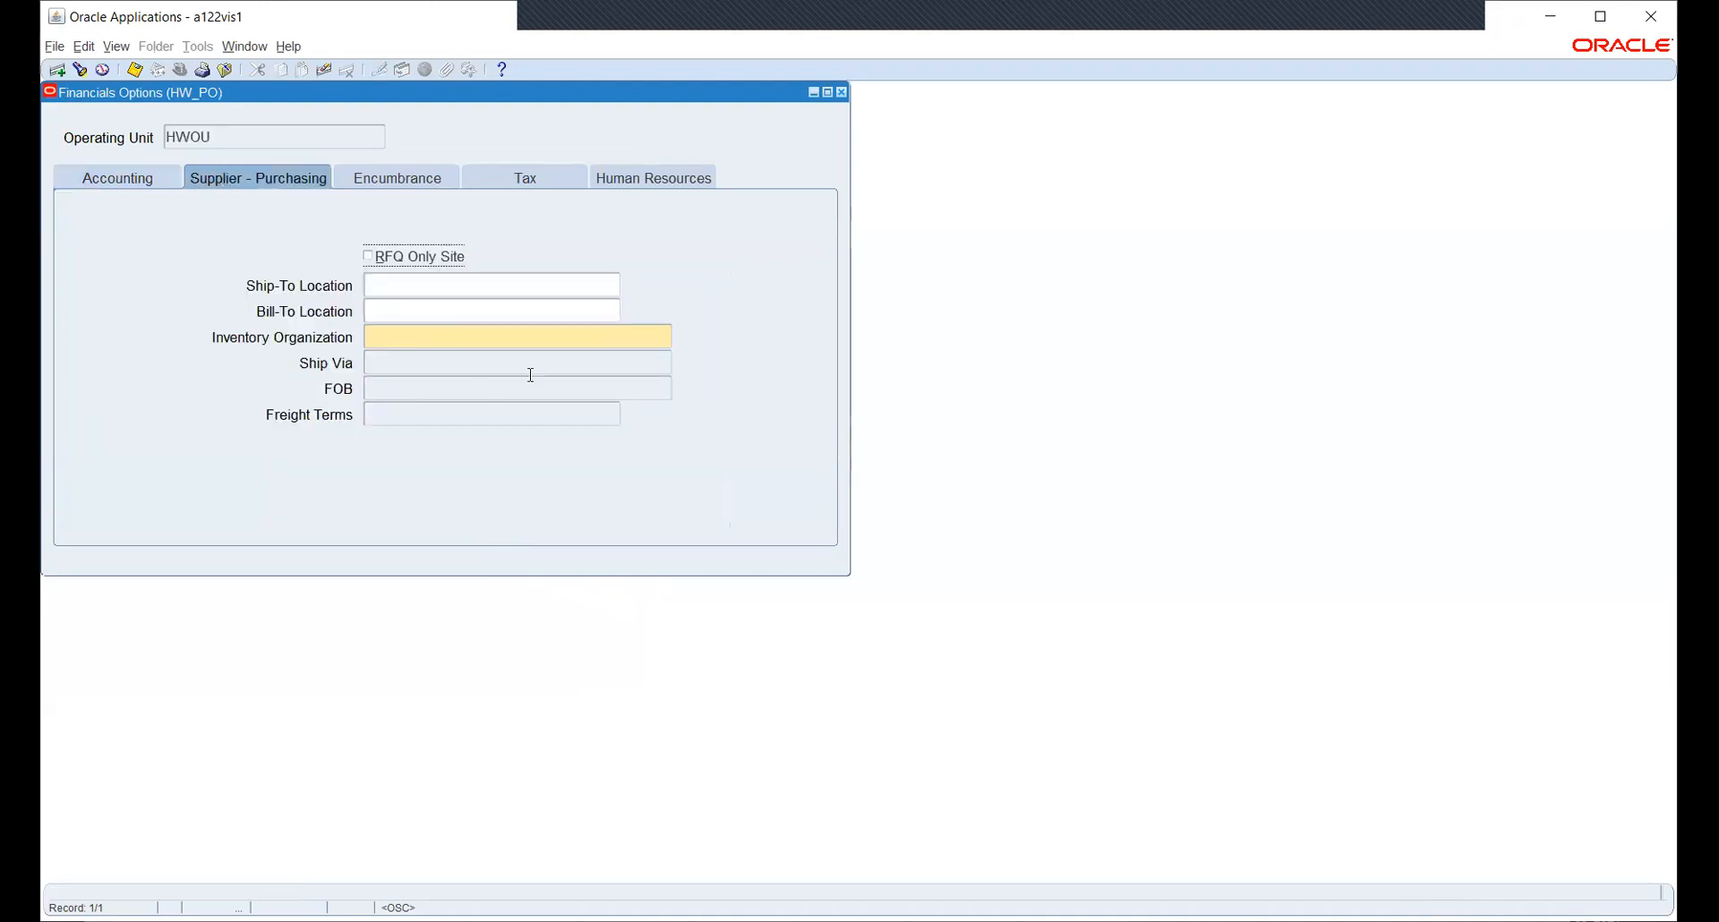
{"action": "left_click", "coordinate": [561, 337]}
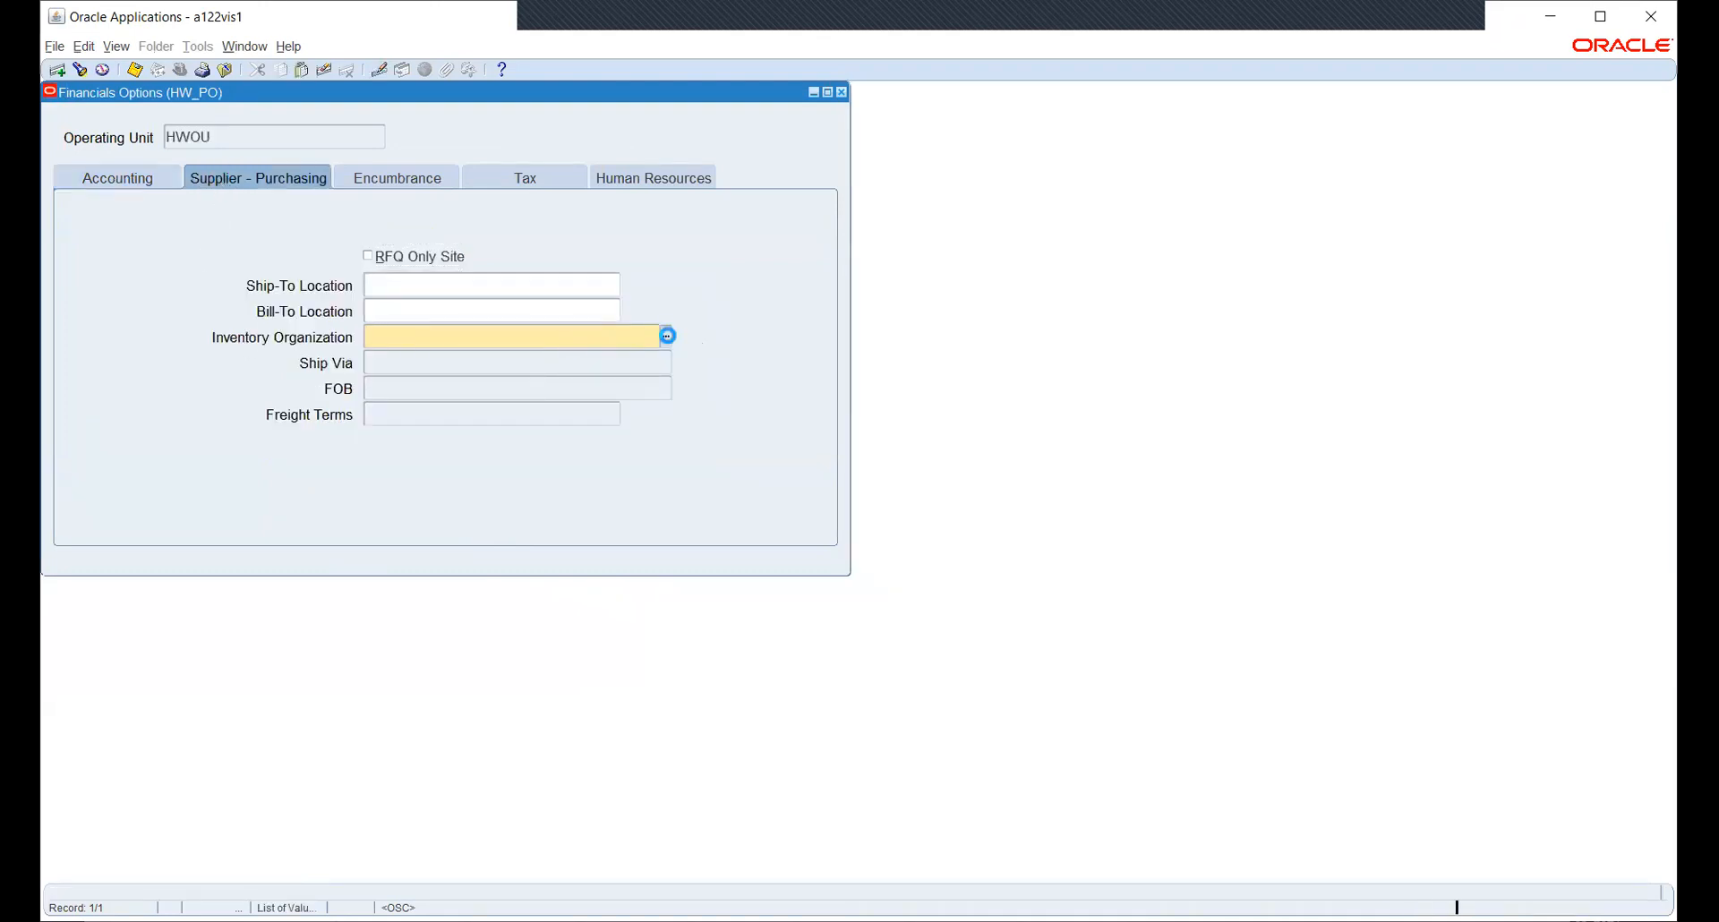
{"action": "left_click", "coordinate": [669, 335]}
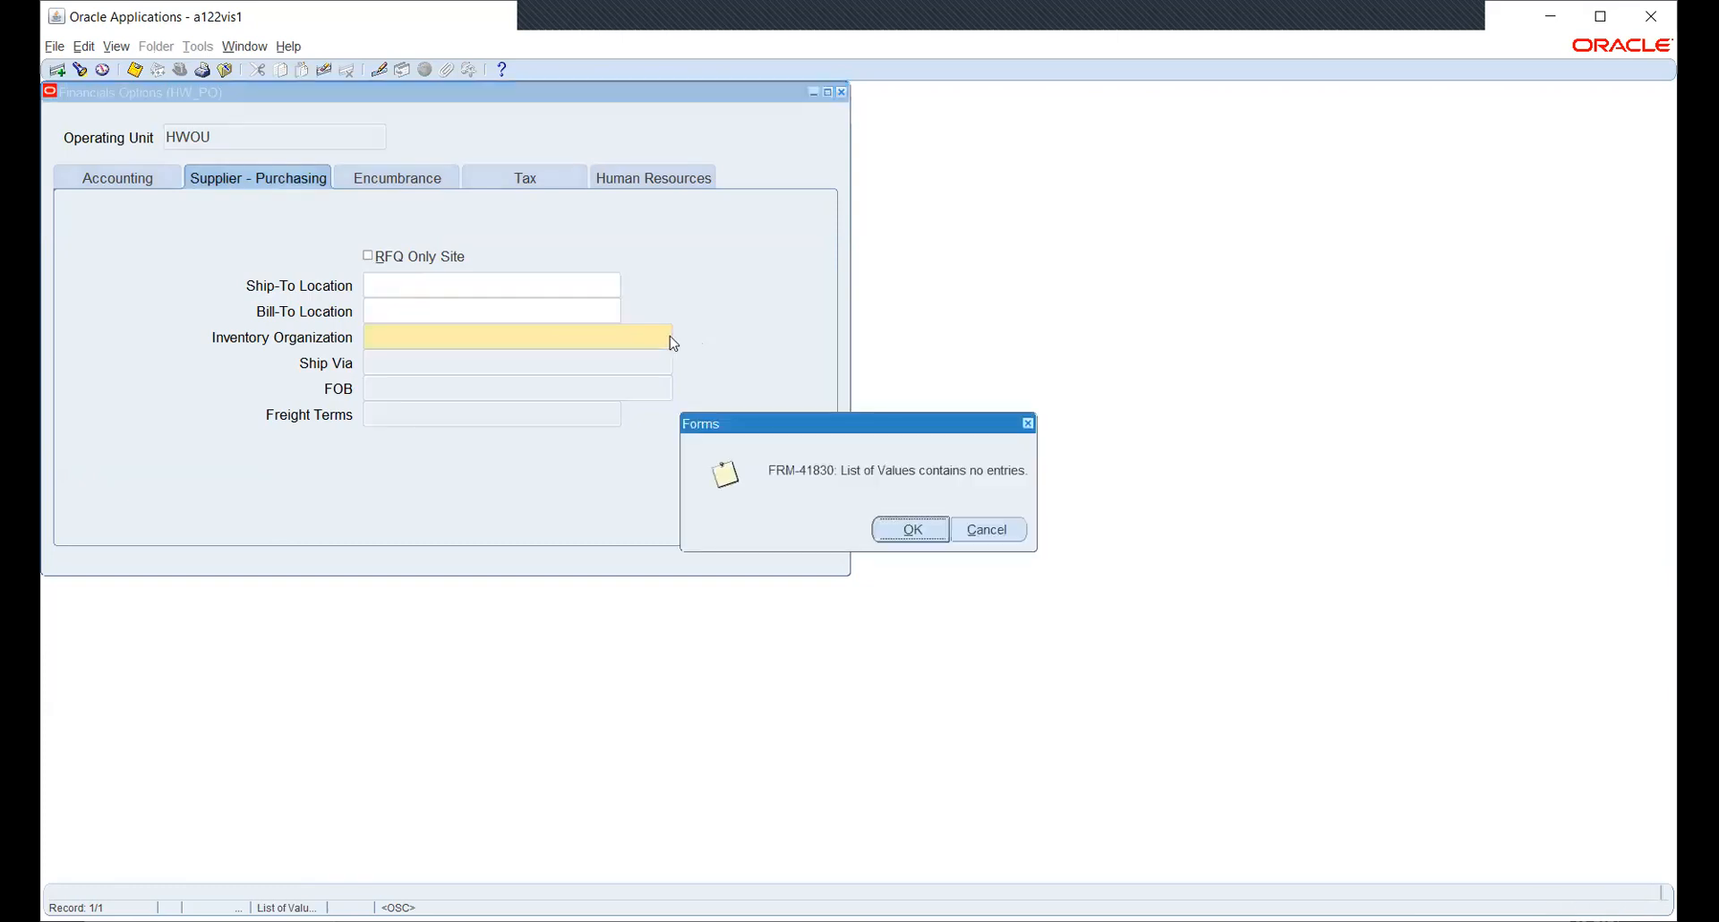
{"action": "left_click", "coordinate": [913, 521]}
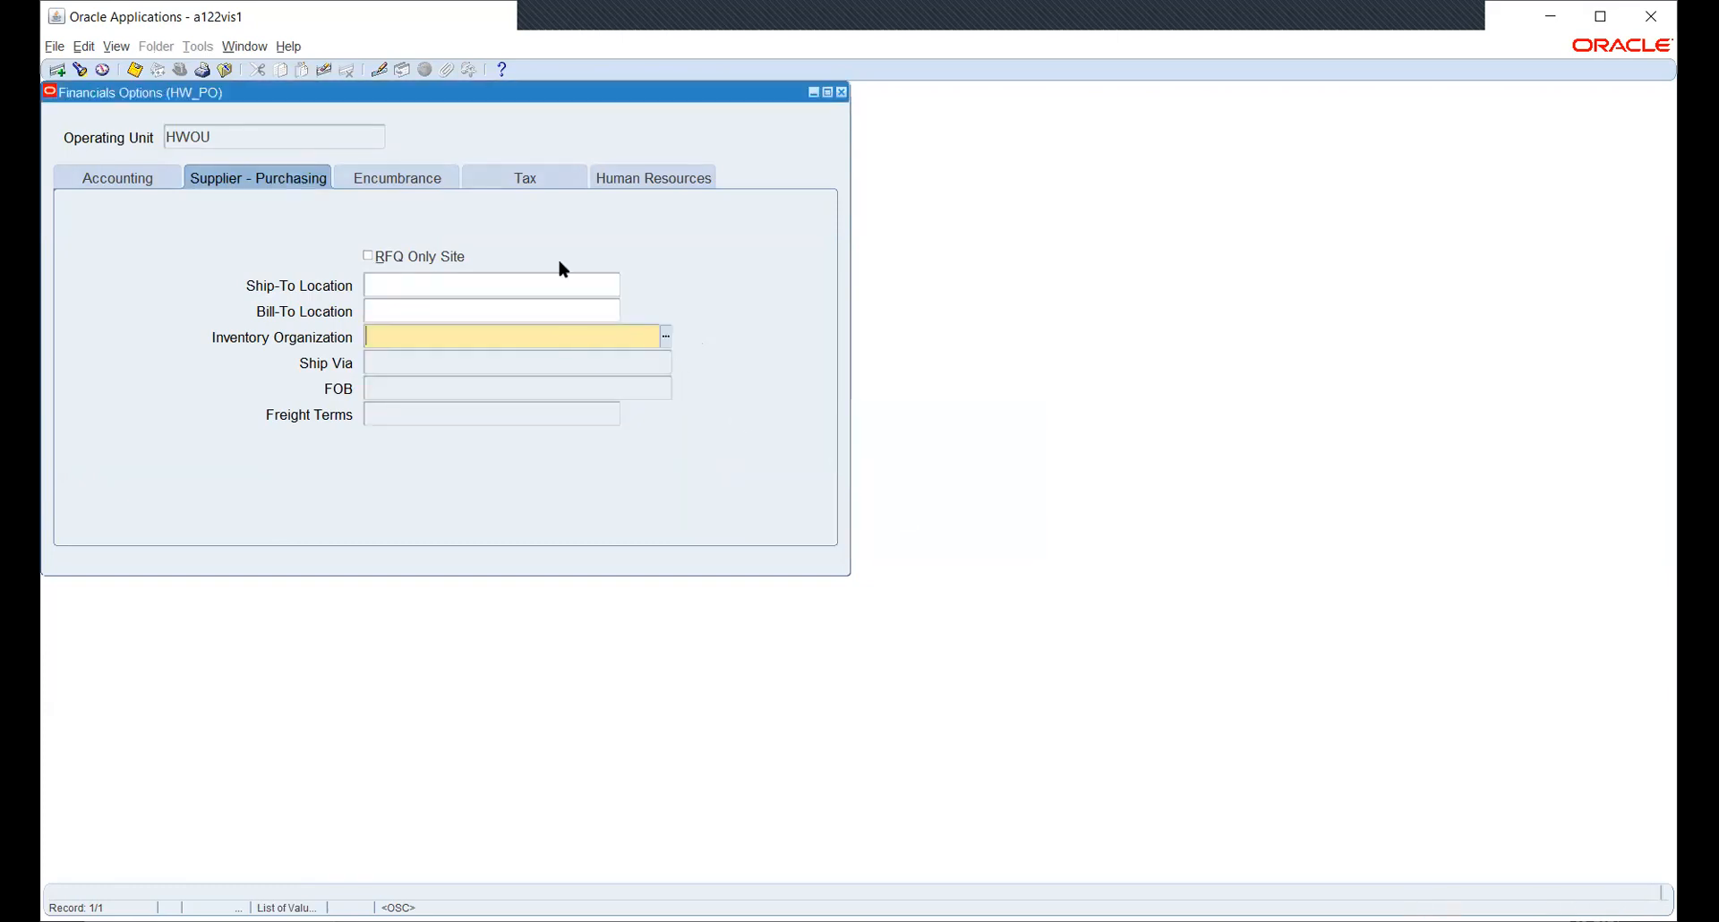
- Close the Financial Options form without saving and switch to System Administrator
{"action": "left_click", "coordinate": [842, 93]}
{"action": "left_click", "coordinate": [884, 532]}
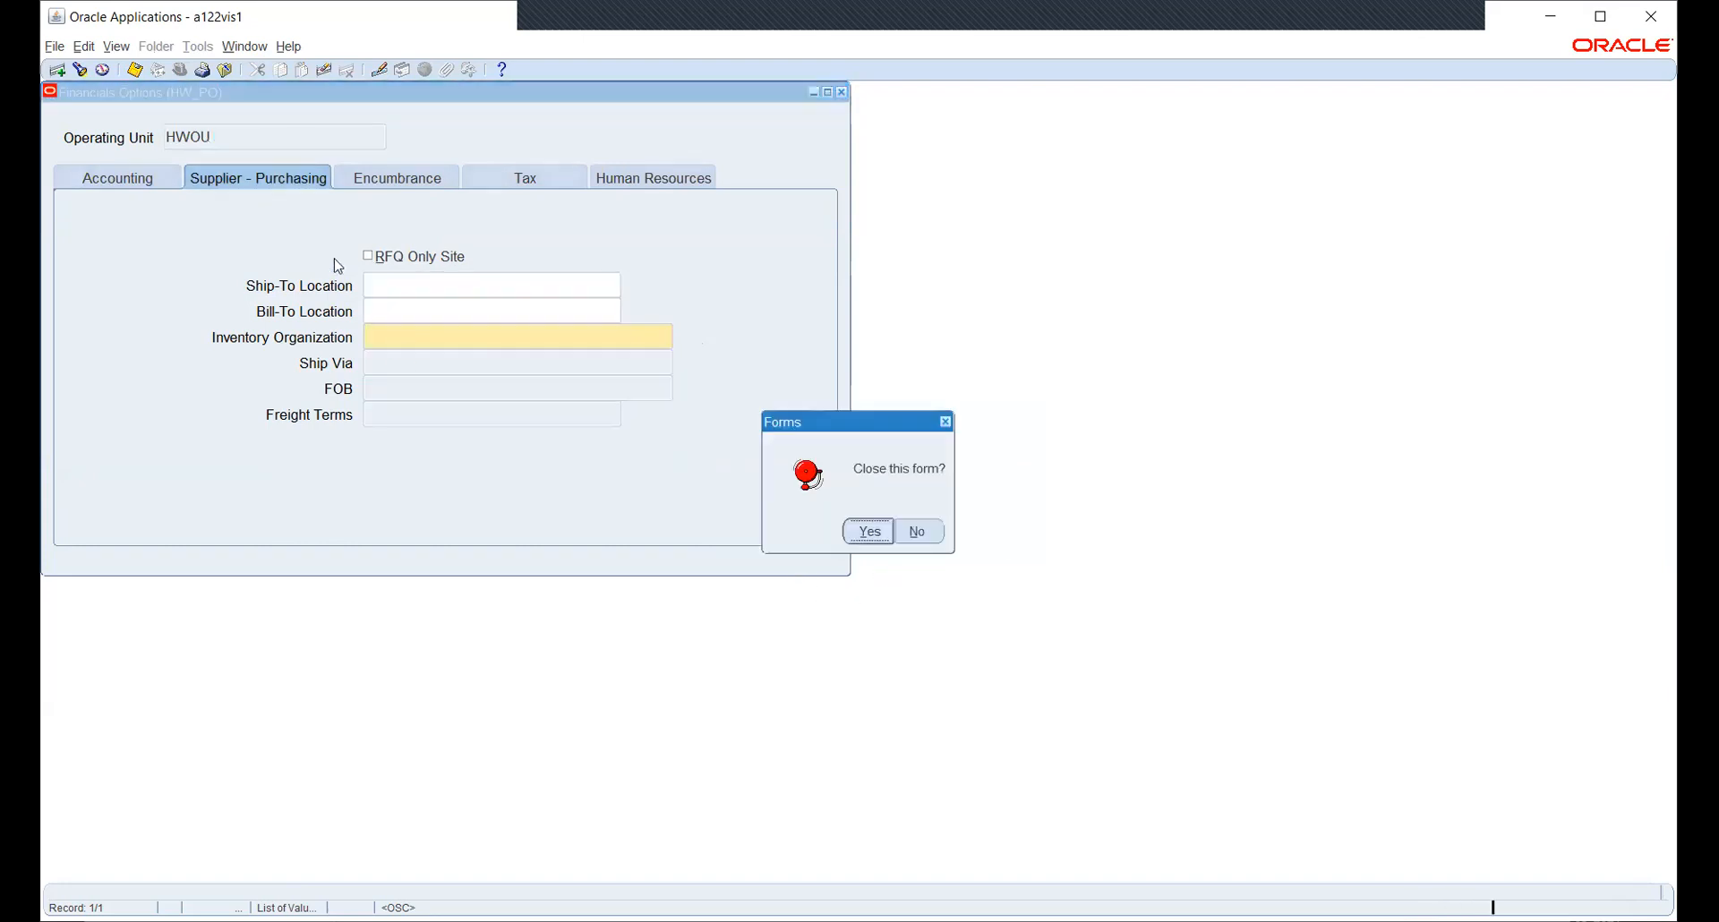
{"action": "left_click", "coordinate": [865, 534]}
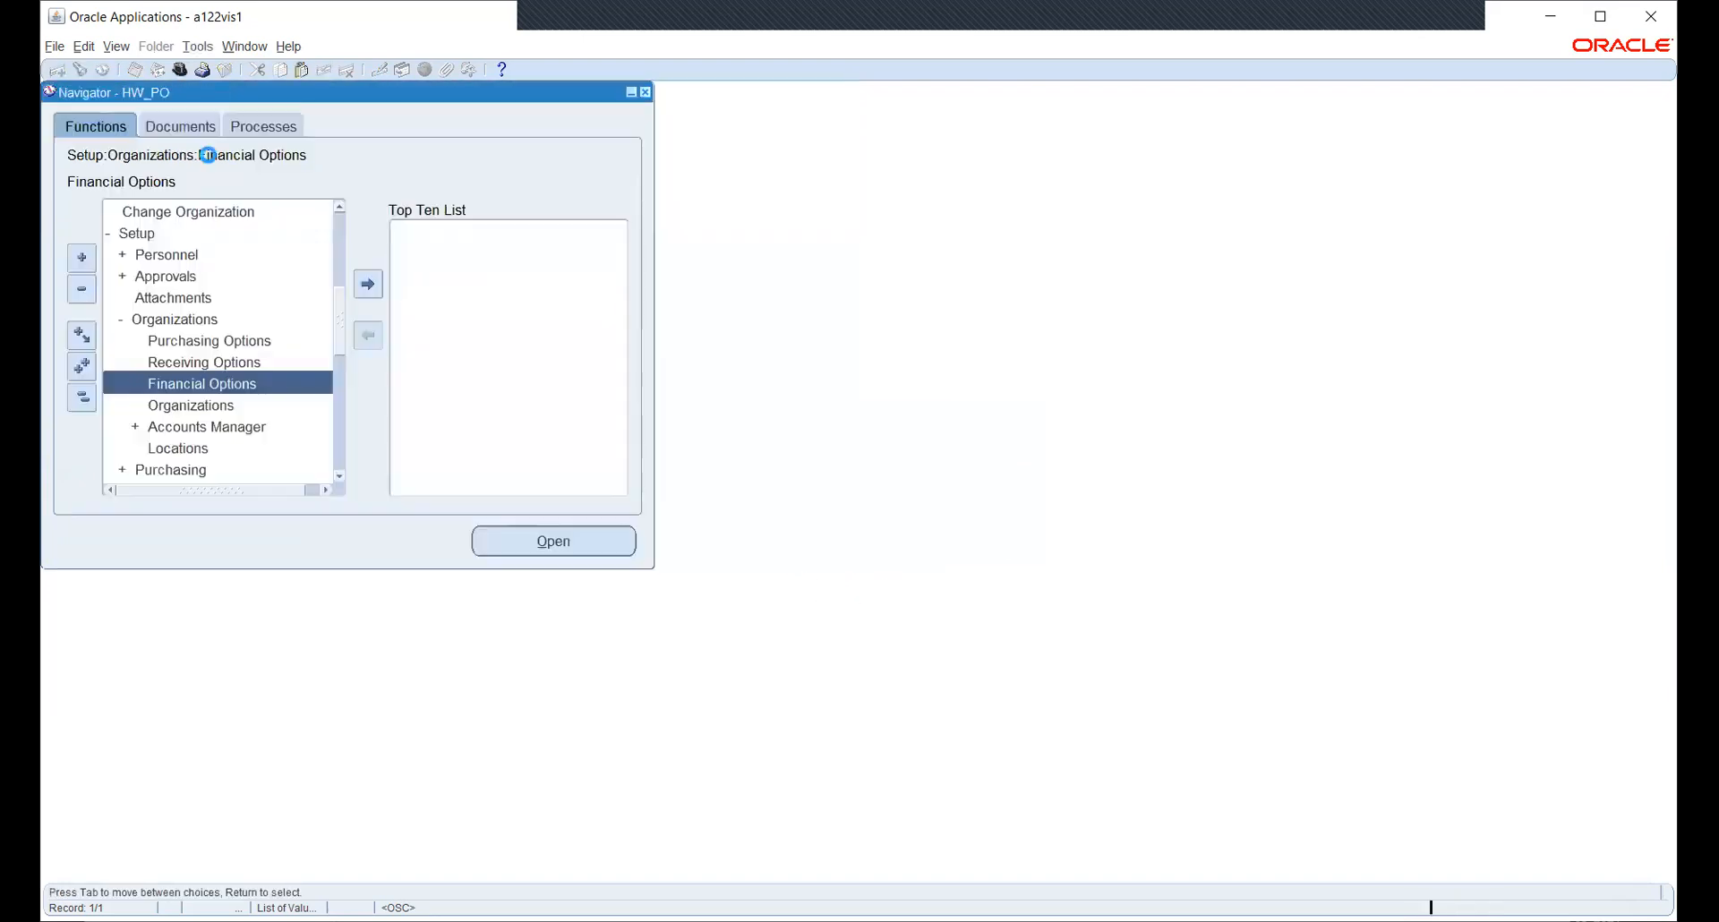
{"action": "left_click", "coordinate": [183, 73]}
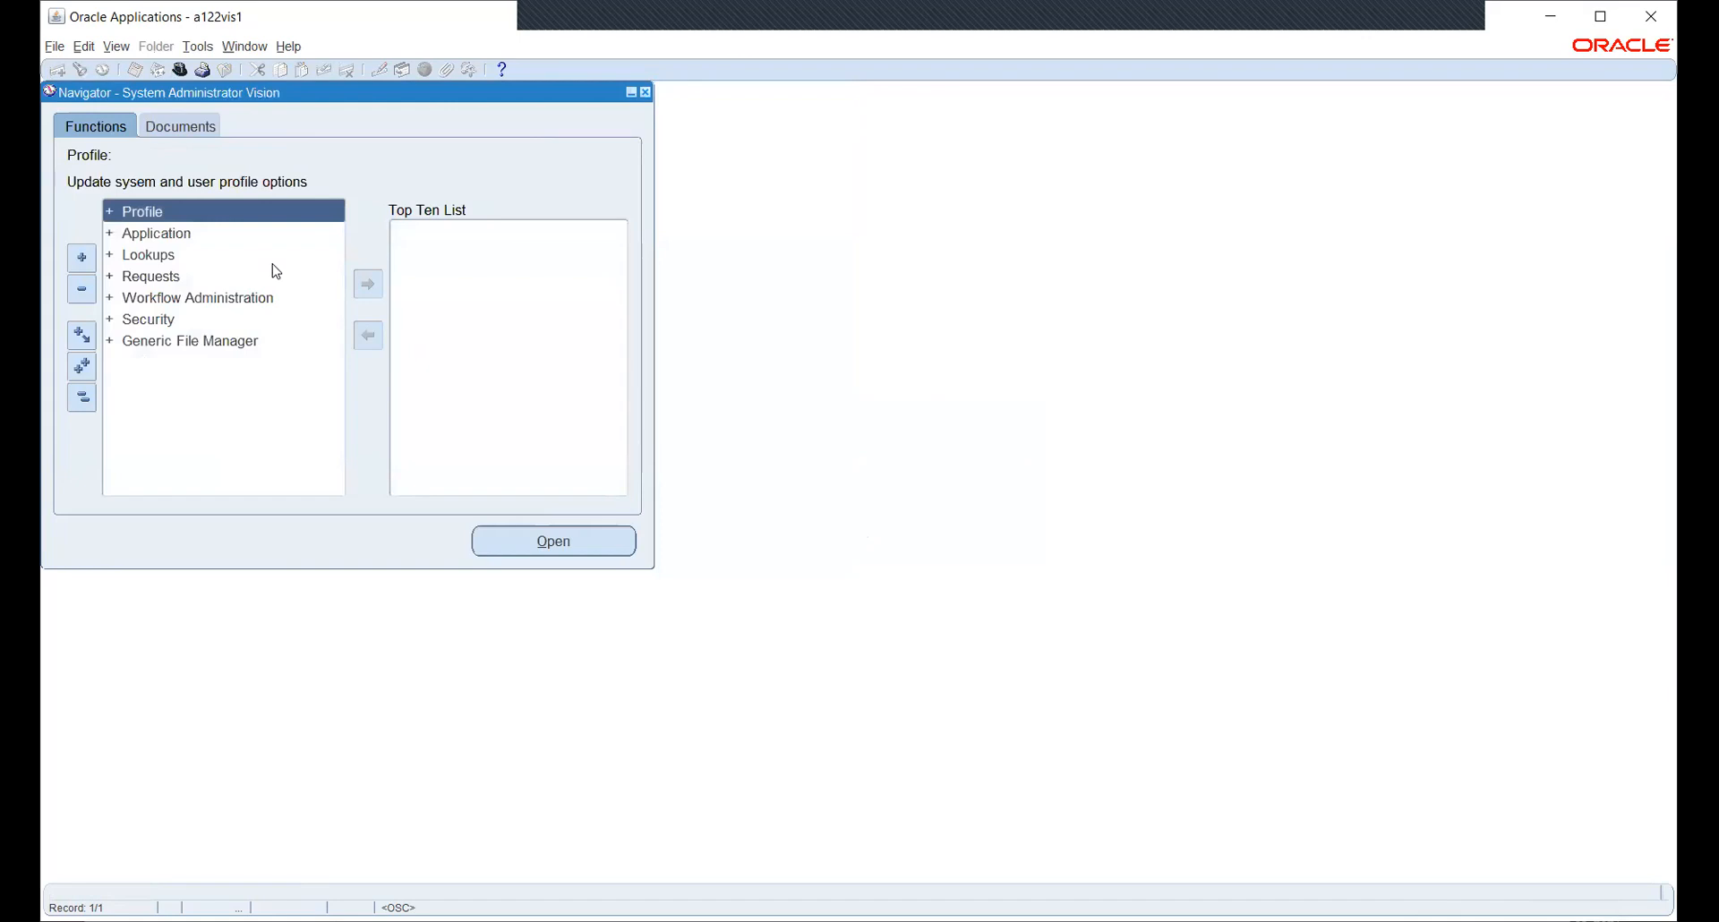
- Open System Profile Values filtered to the HW_PO responsibility
{"action": "key", "text": "Down"}
{"action": "key", "text": "Up"}
{"action": "key", "text": "Return"}
{"action": "key", "text": "Return"}
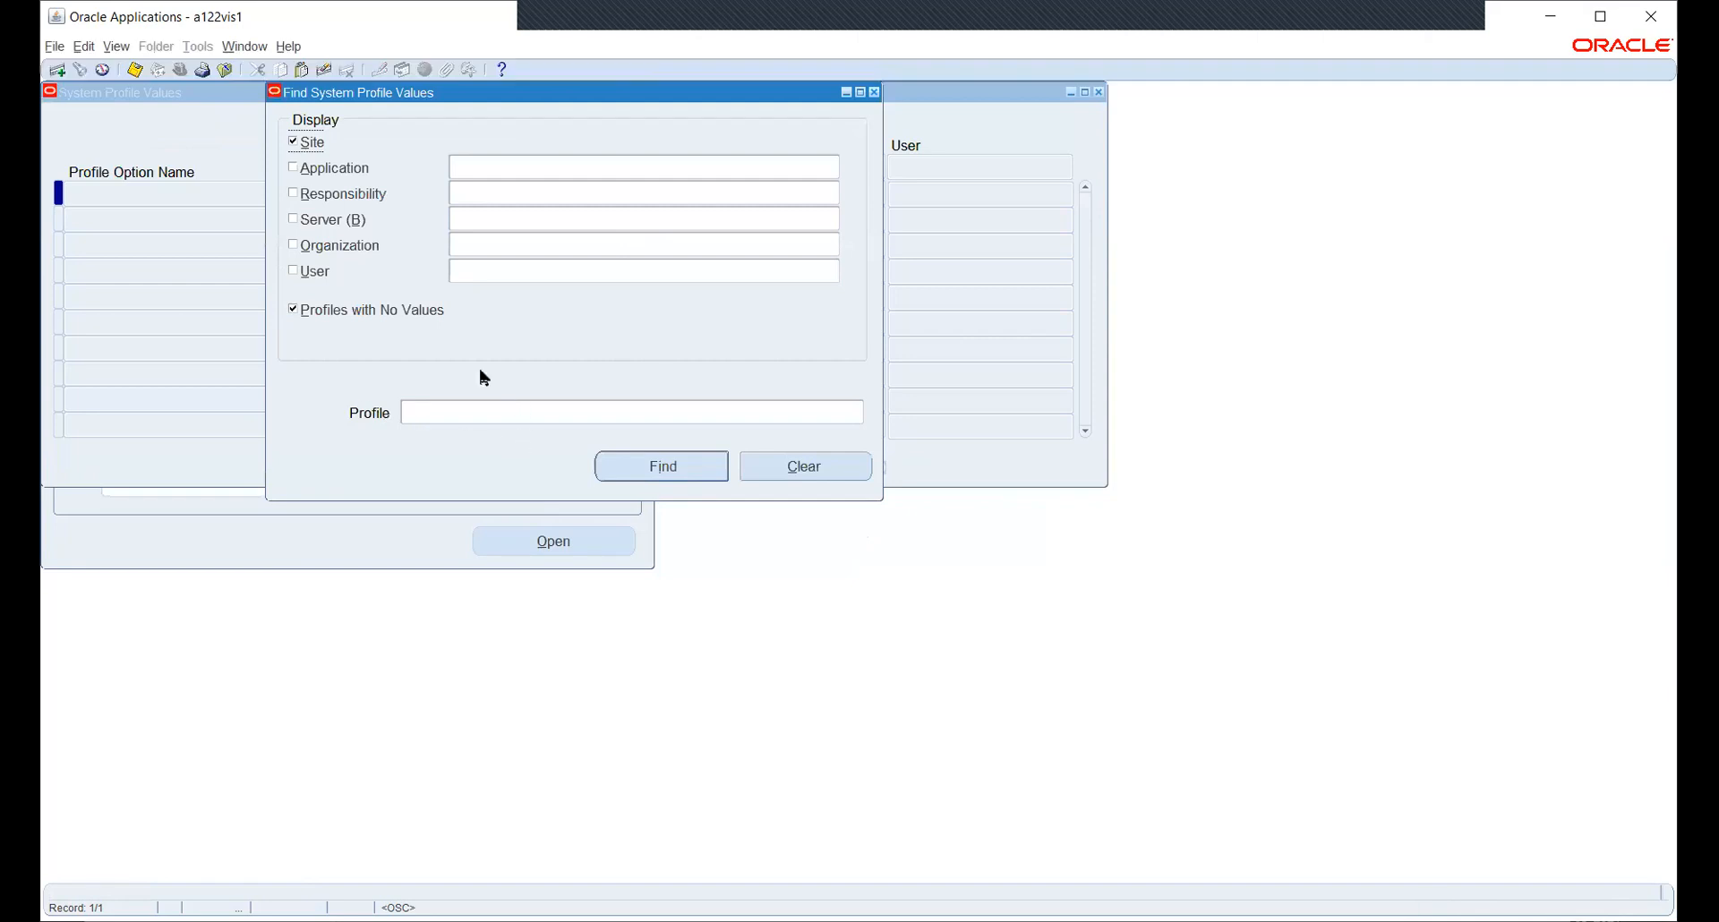
{"action": "left_click", "coordinate": [350, 193]}
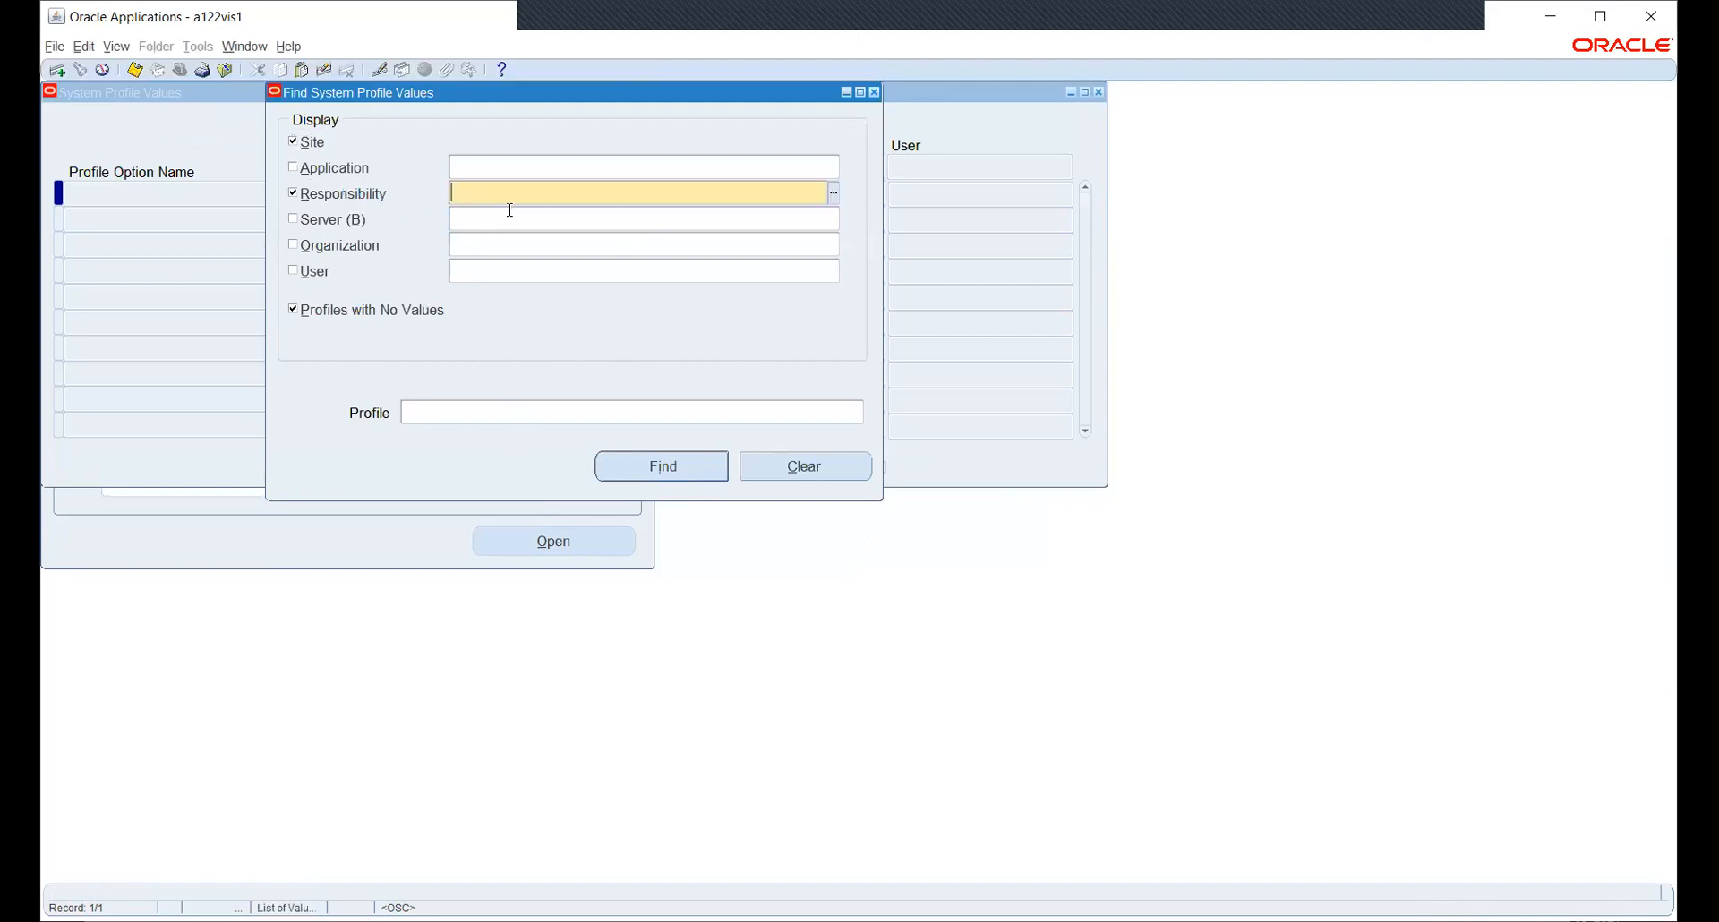
{"action": "type", "text": "HW"}
{"action": "key", "text": "Tab"}
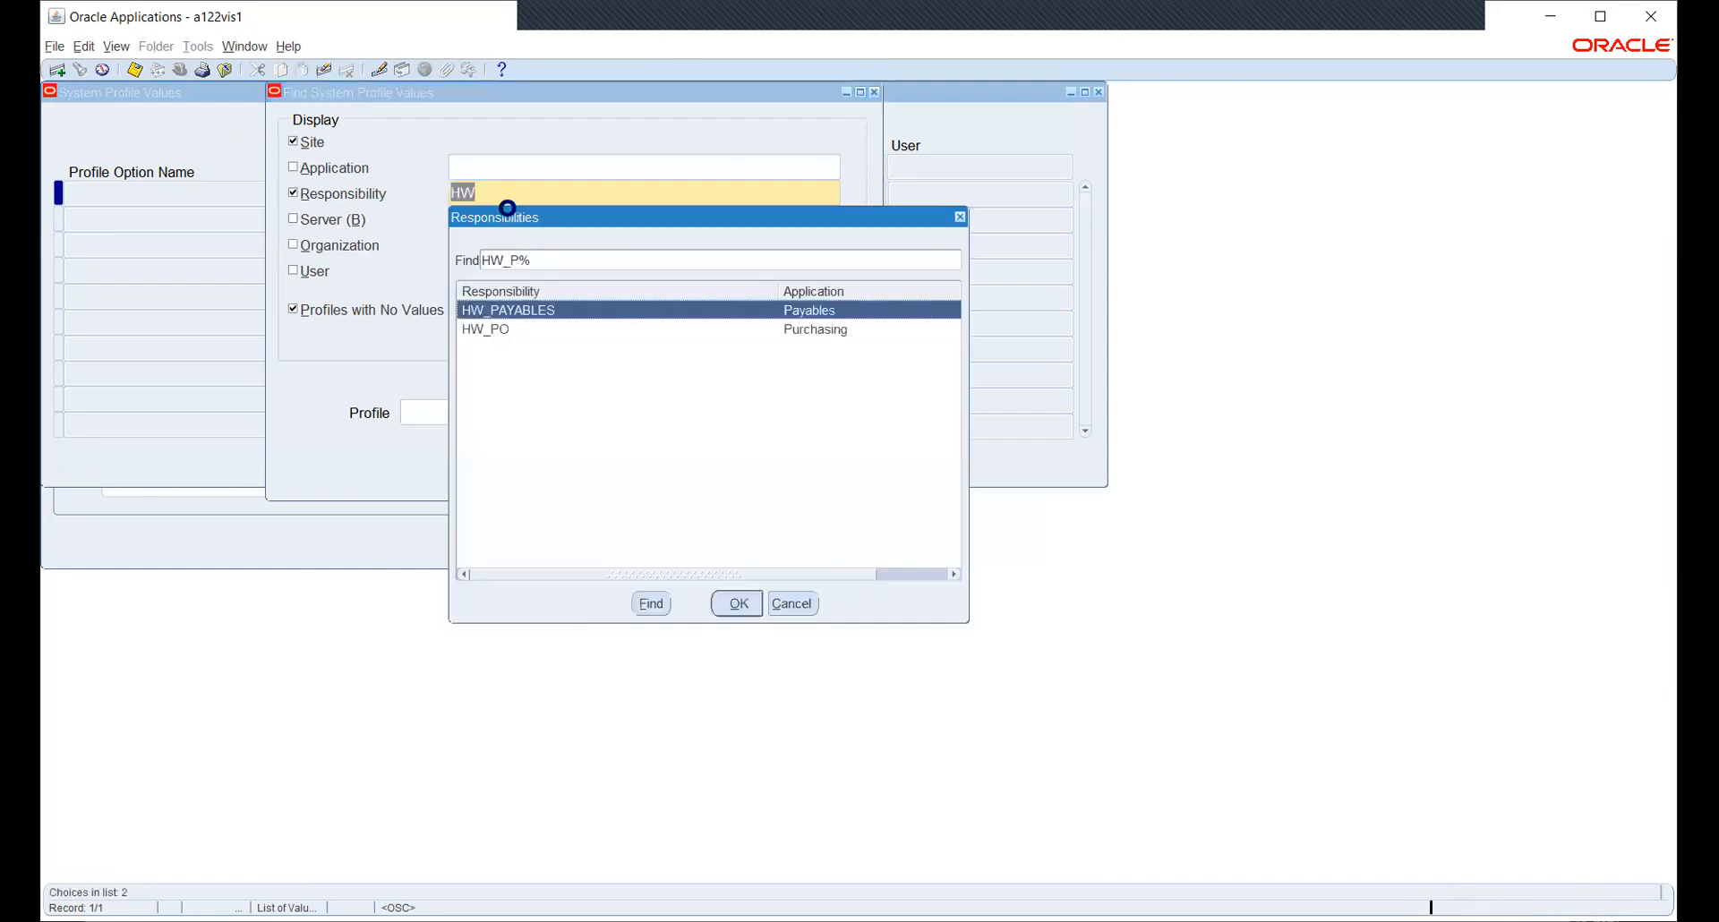
{"action": "key", "text": "Down"}
{"action": "key", "text": "Return"}
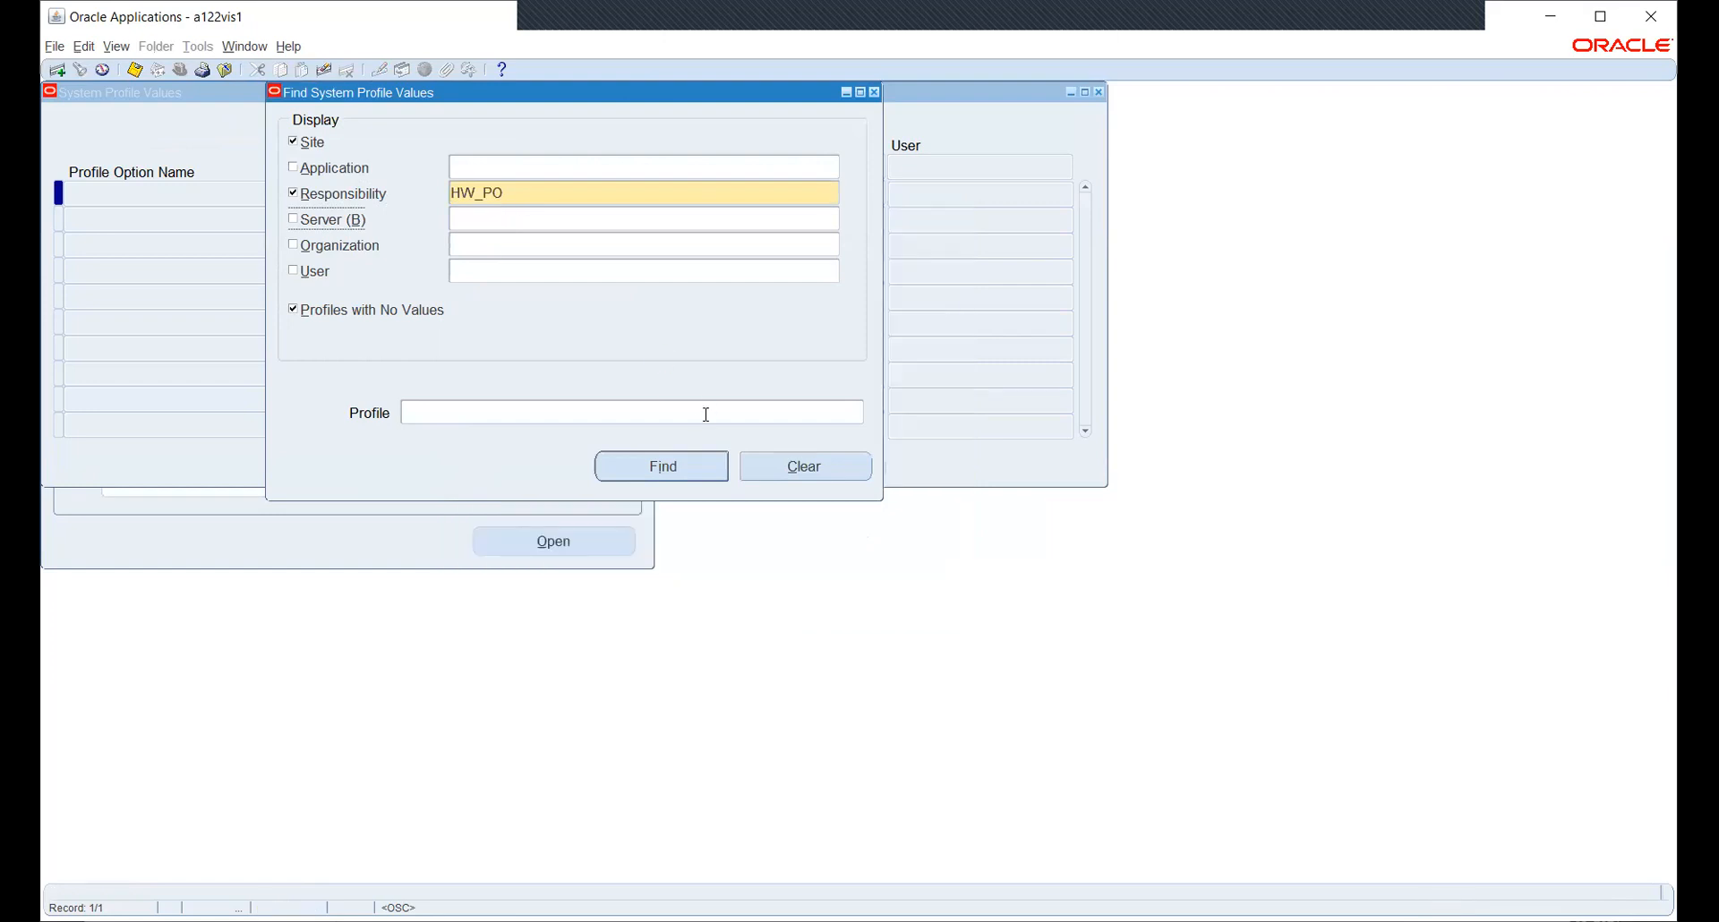
- Query MO: Security Profile for HW_PO, found via the '%SECU%PR%' search
{"action": "left_click", "coordinate": [851, 412]}
{"action": "left_click", "coordinate": [857, 413]}
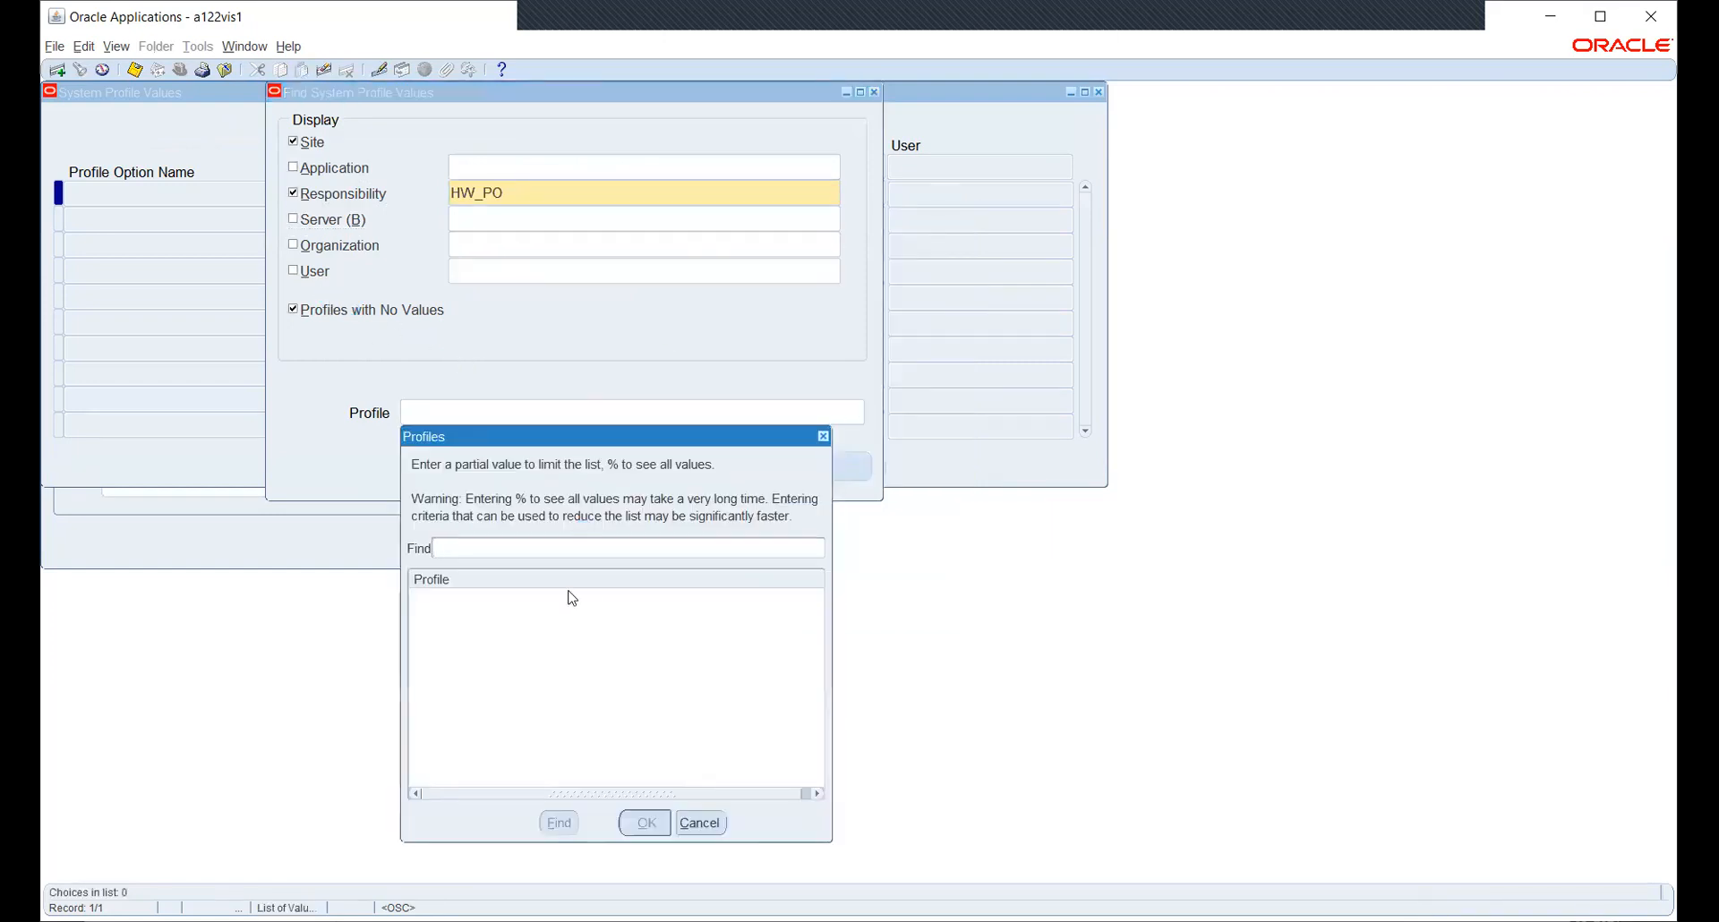
{"action": "type", "text": "%SECU%PR%"}
{"action": "key", "text": "Return"}
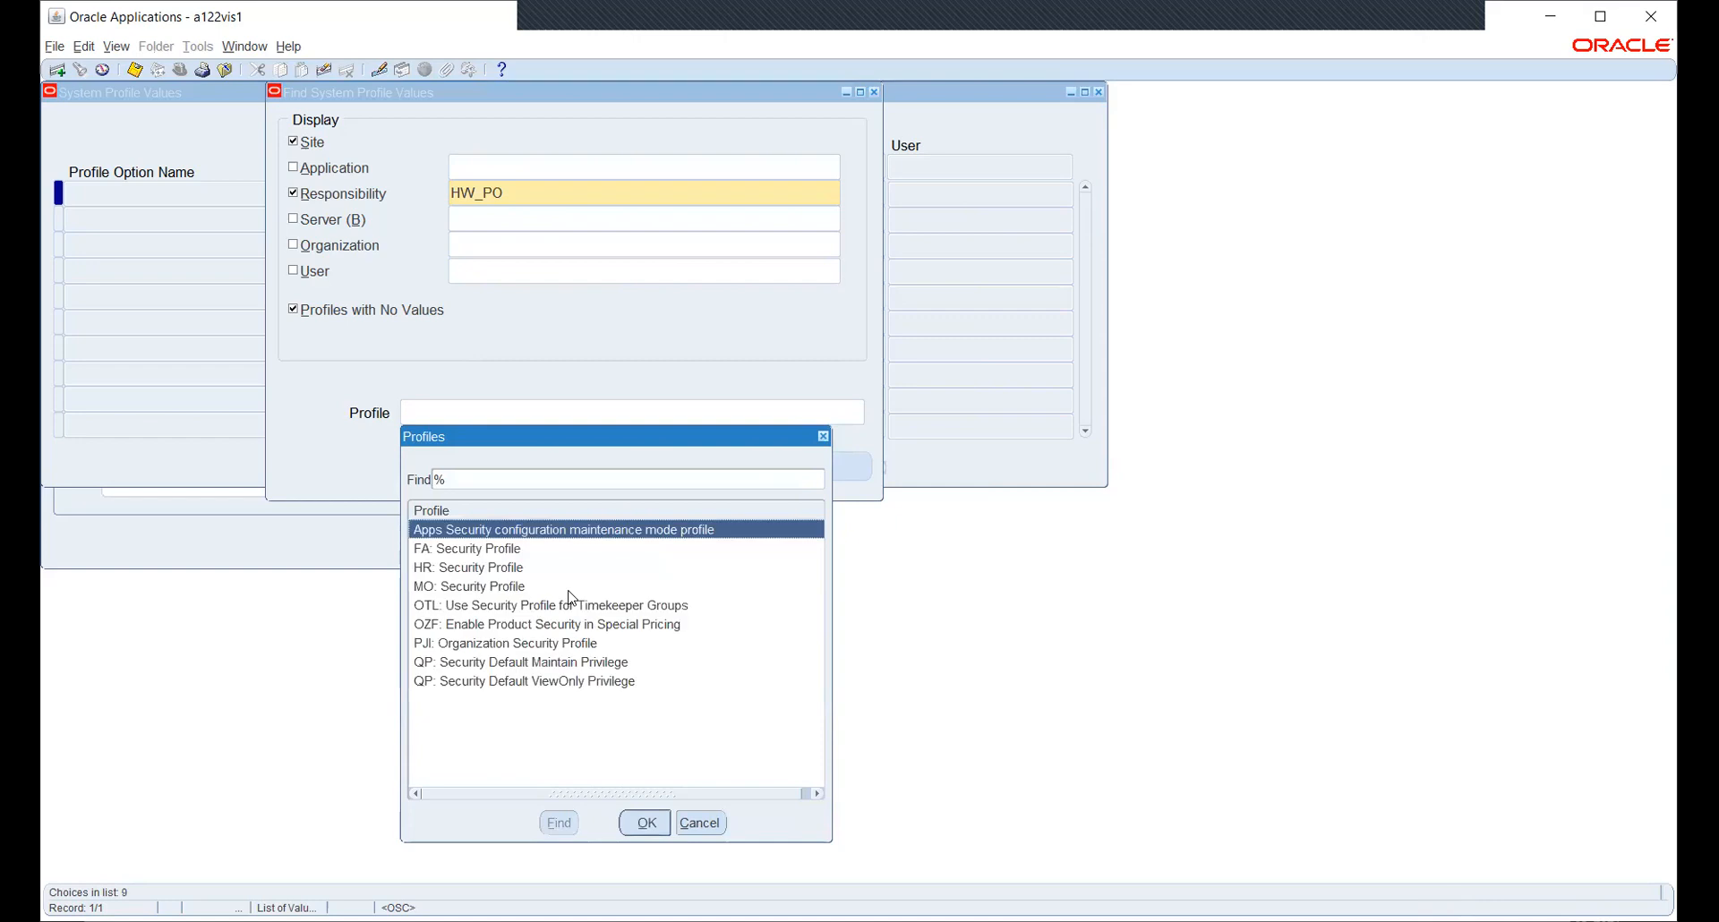
{"action": "key", "text": "Down"}
{"action": "key", "text": "Down"}
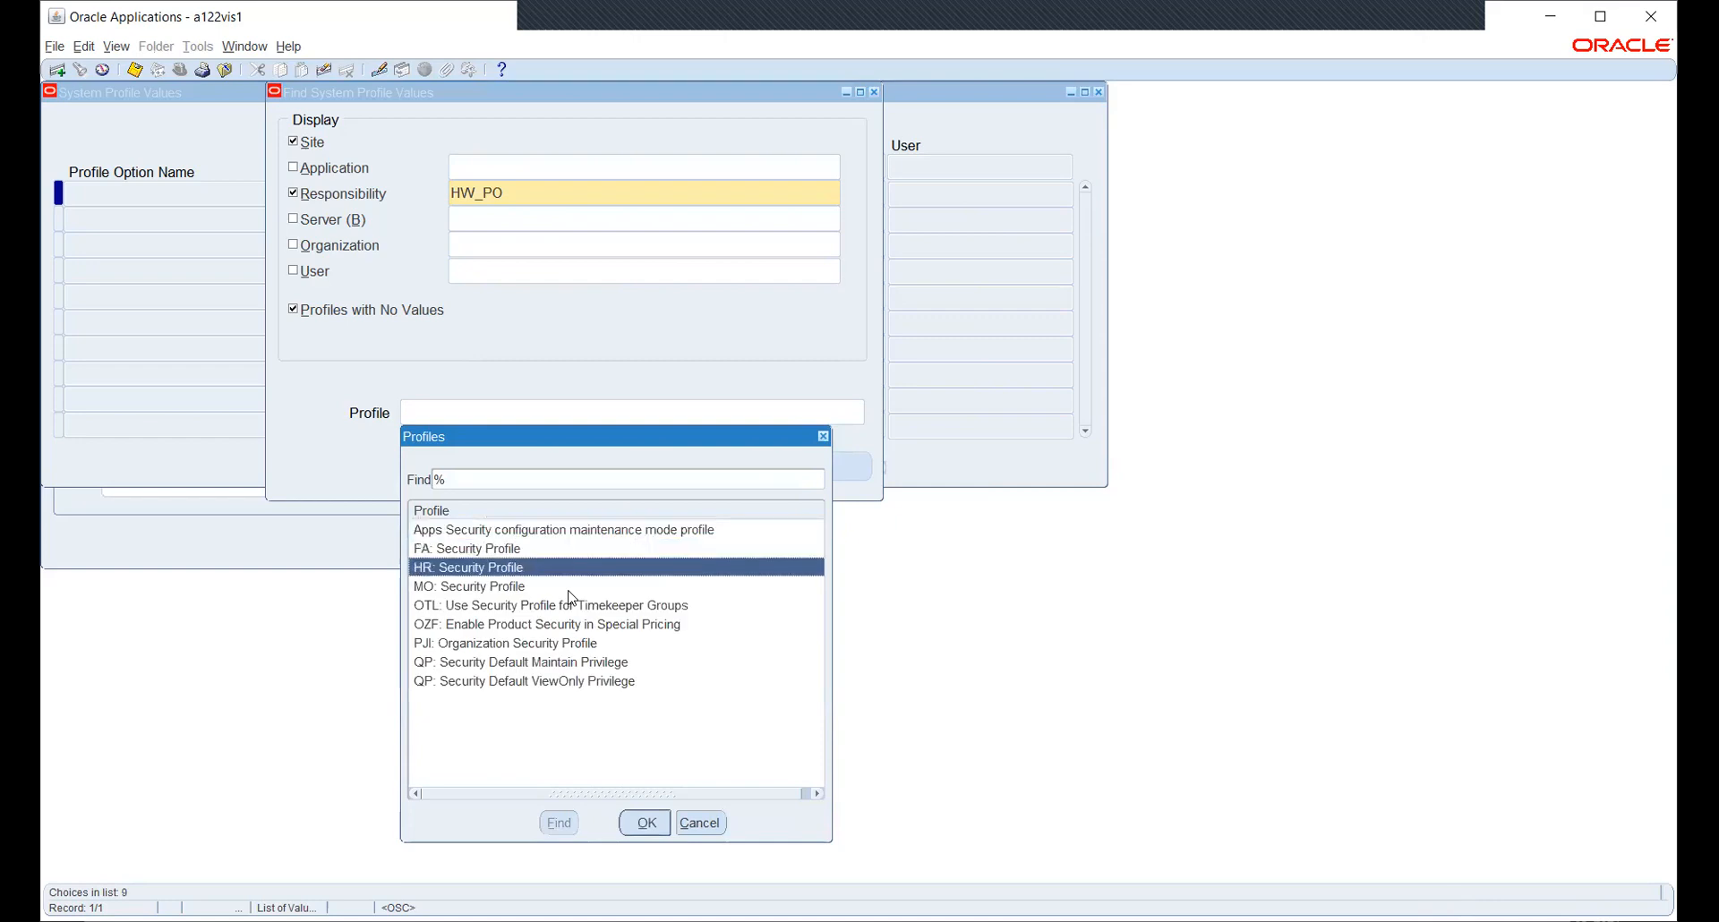
{"action": "key", "text": "Down"}
{"action": "key", "text": "Return"}
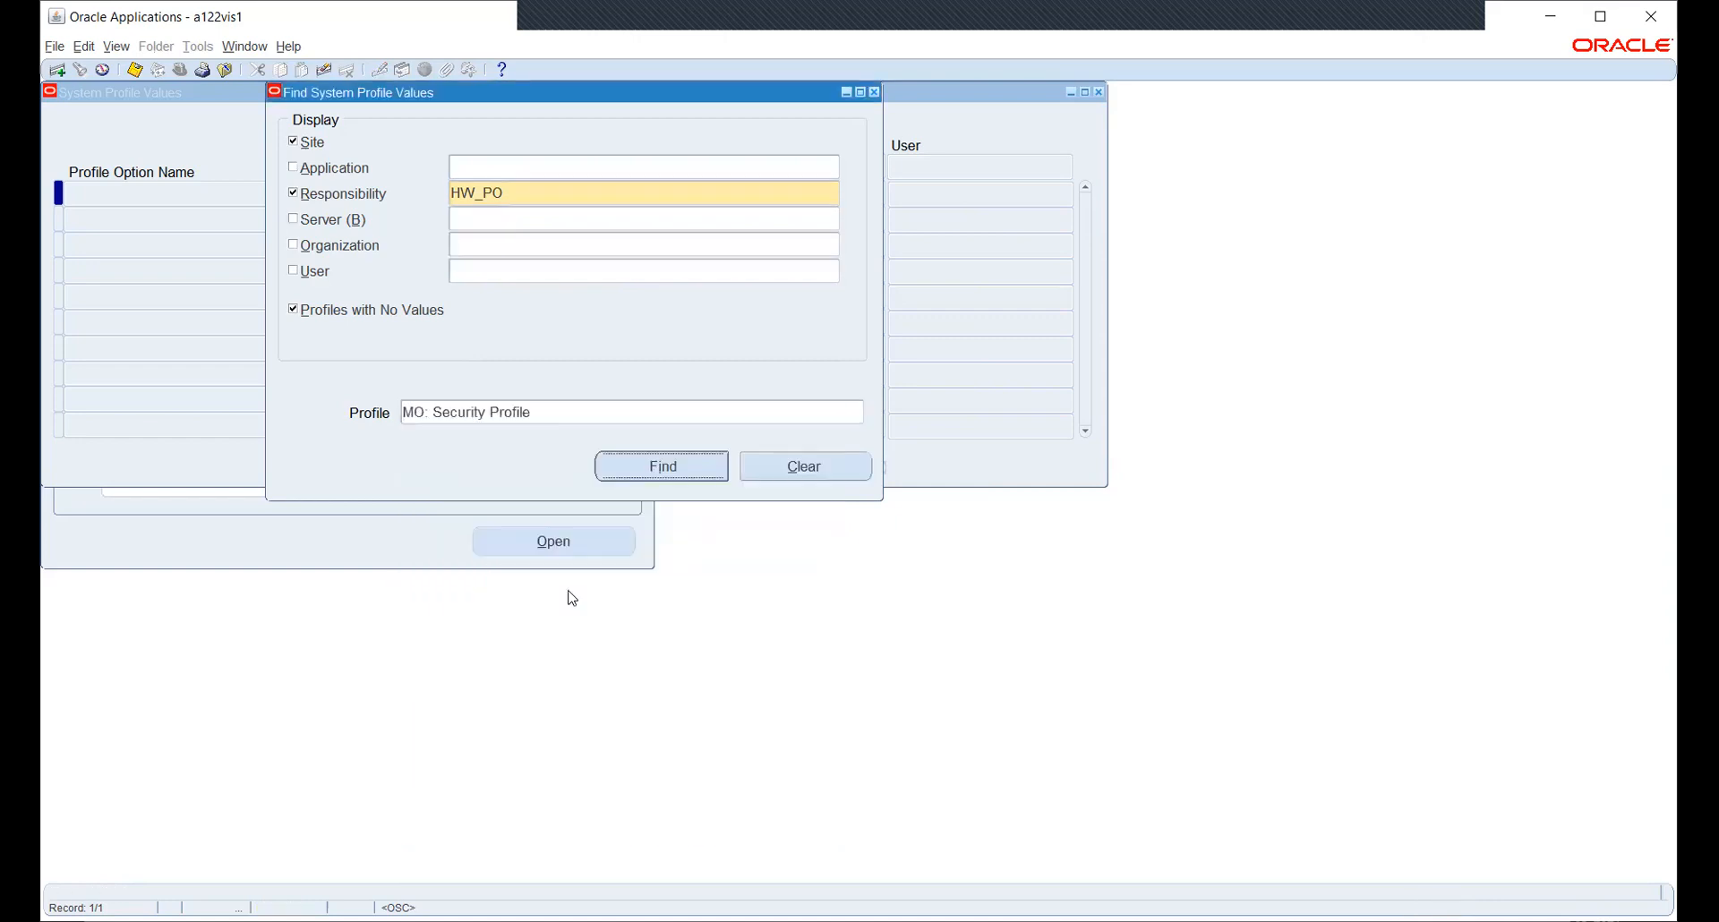
{"action": "key", "text": "Return"}
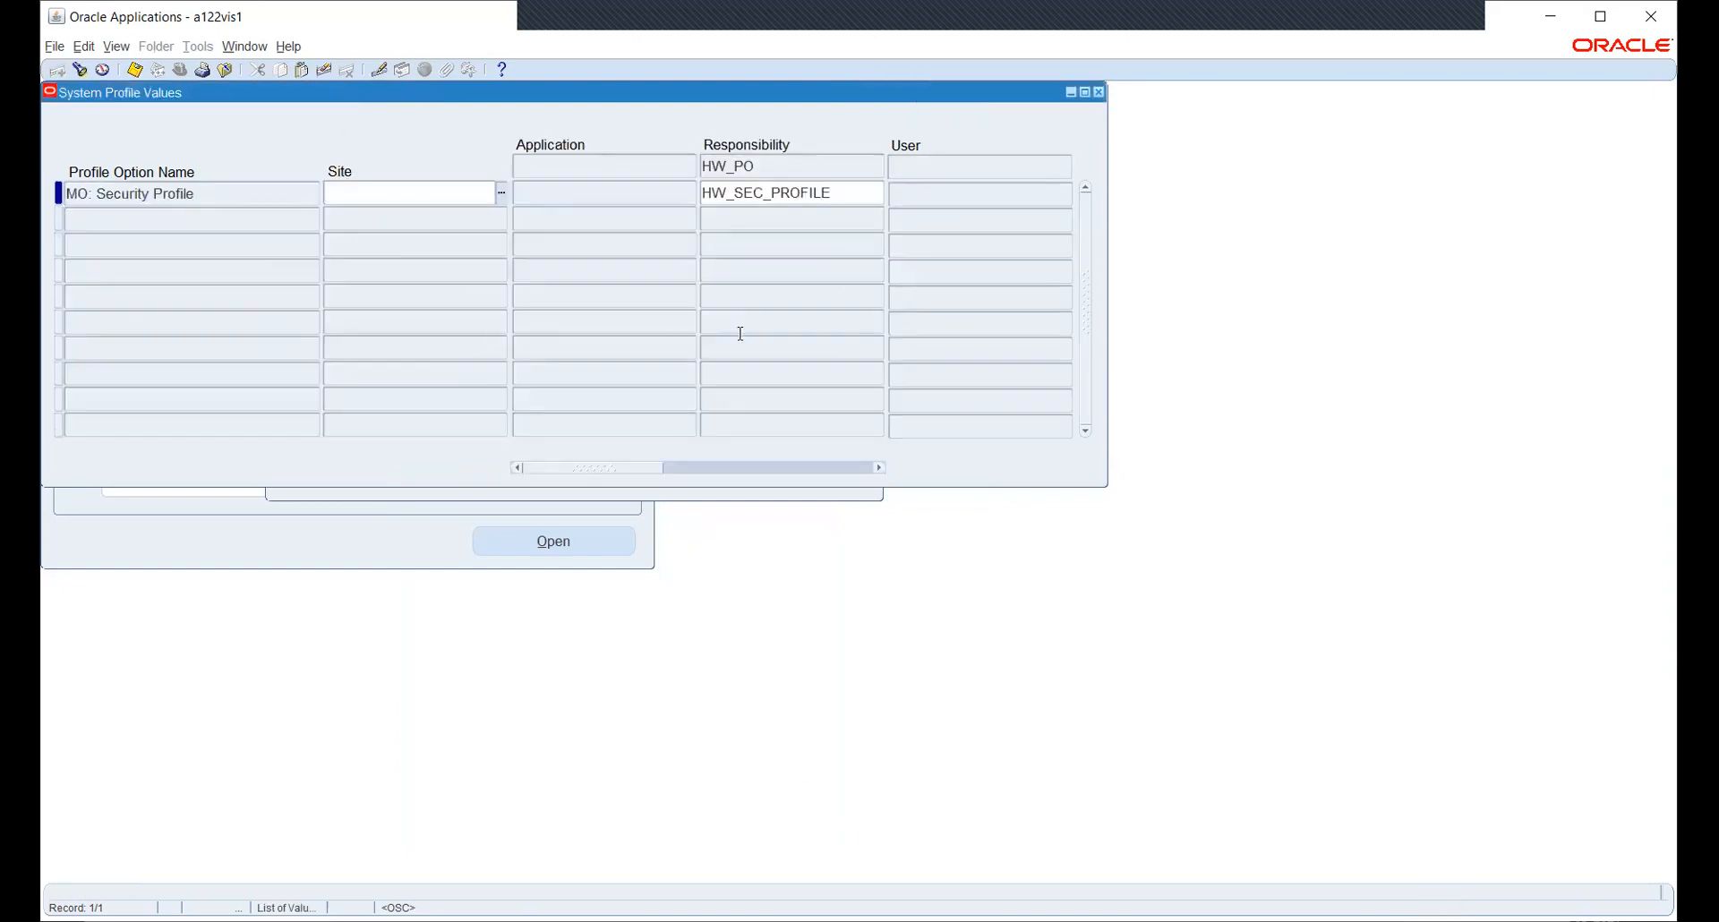
- Reopen the profile search and look up profiles matching 'MO:%OPE'
{"action": "left_click", "coordinate": [644, 495]}
{"action": "left_click", "coordinate": [560, 413]}
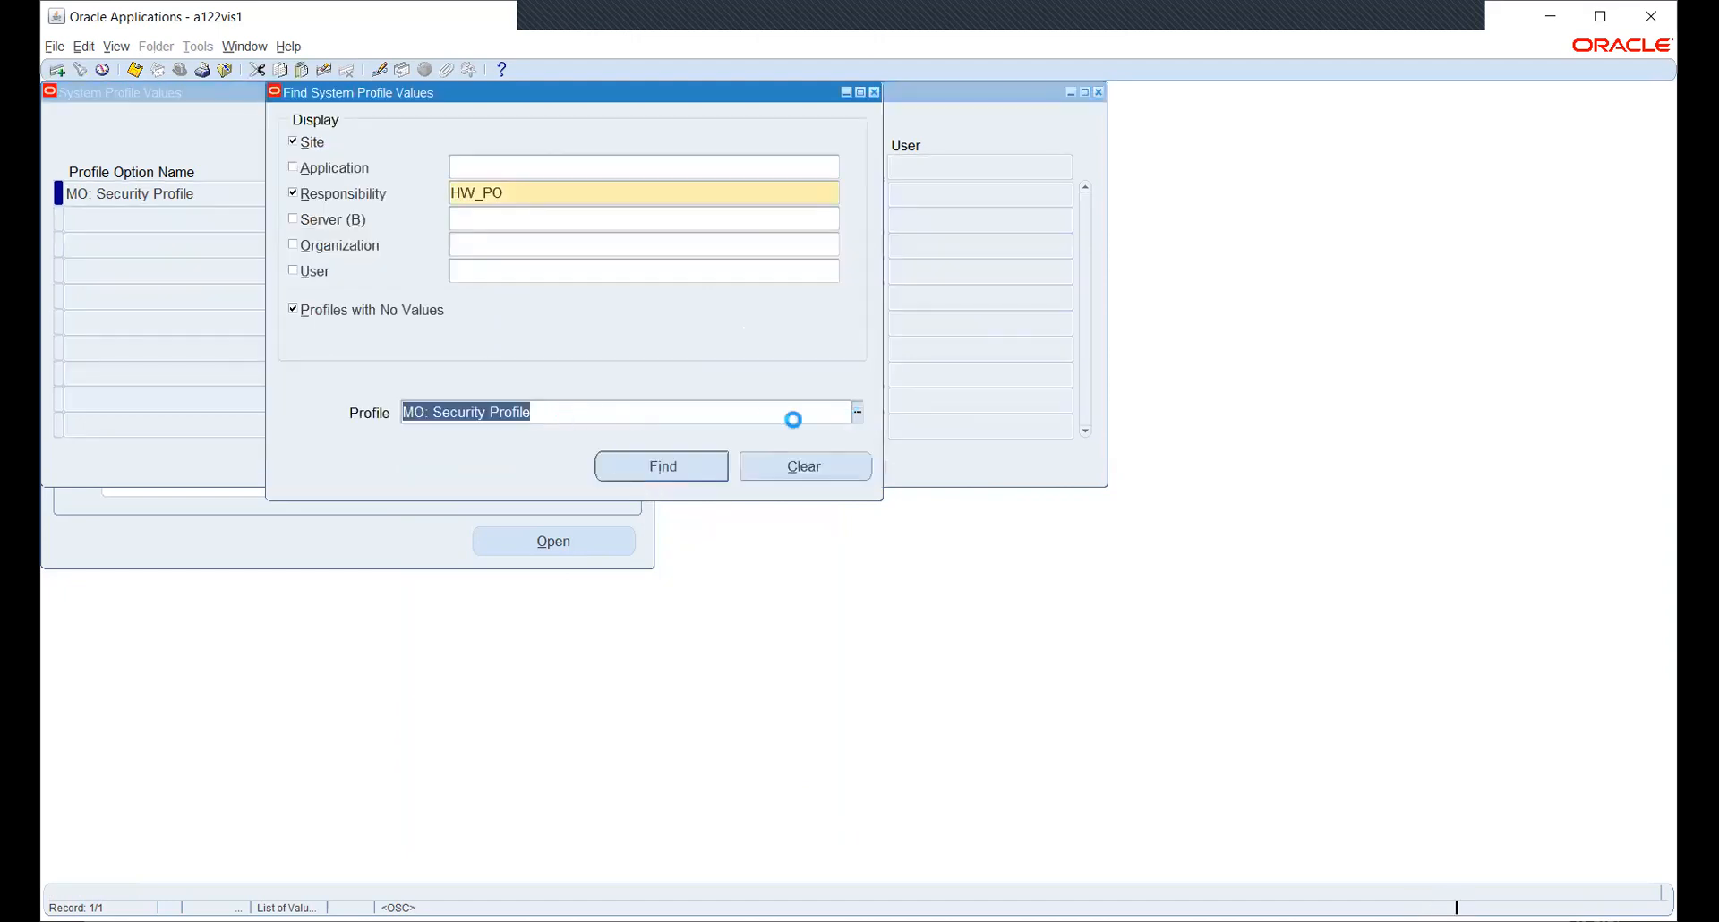
{"action": "key", "text": "ctrl+l"}
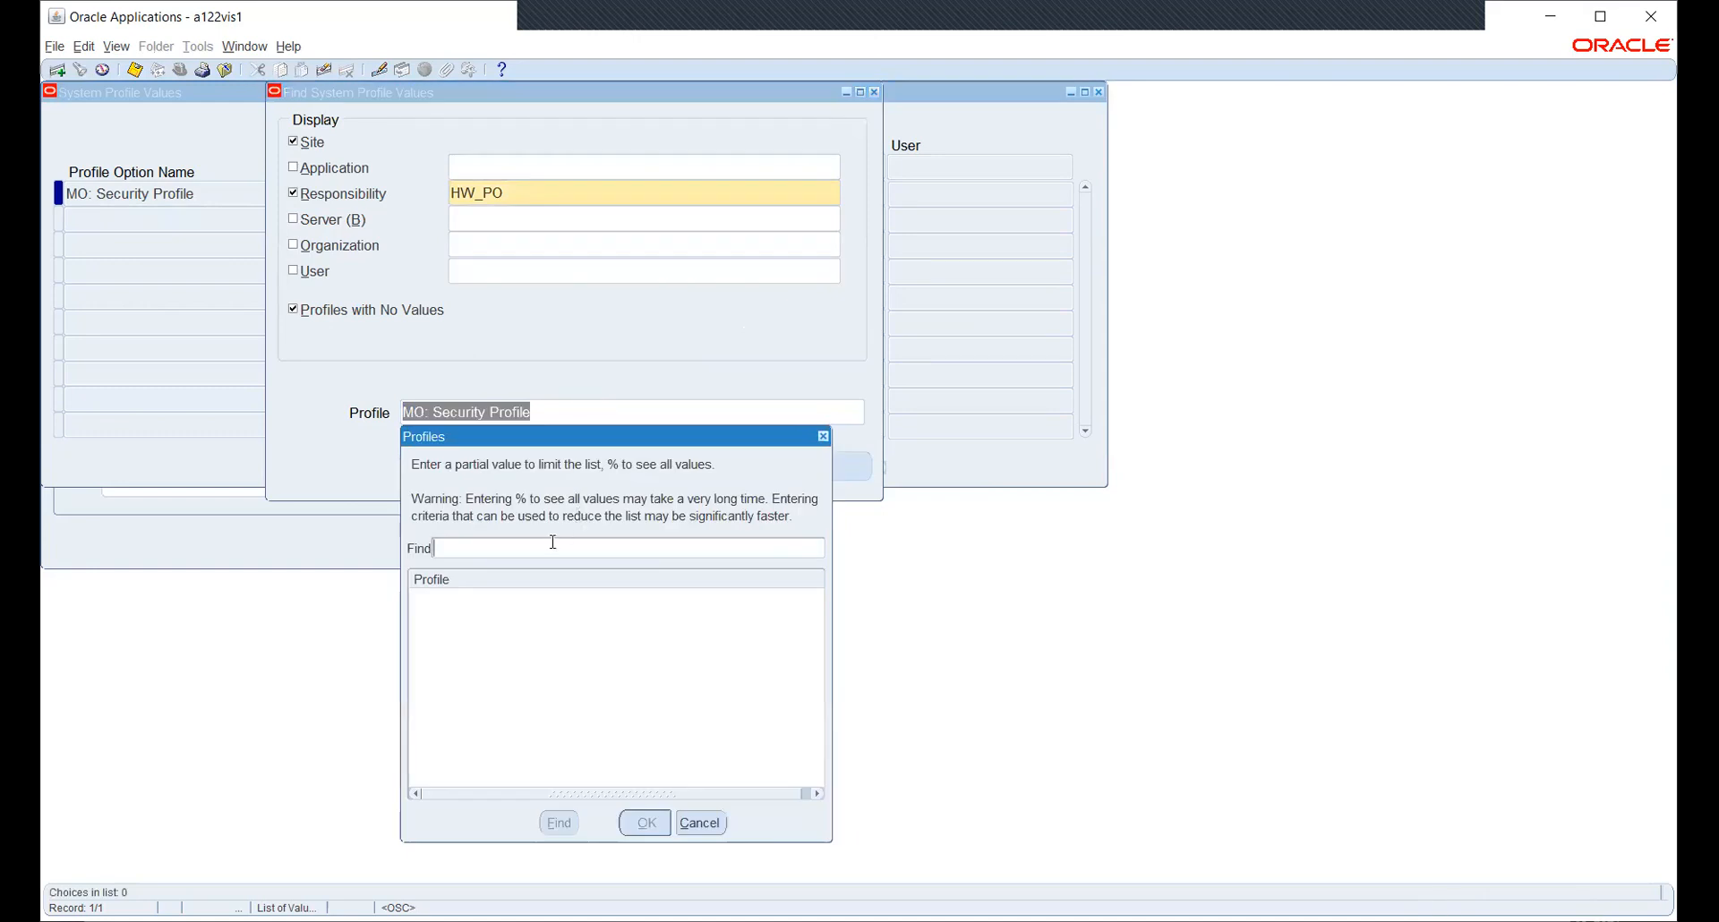
{"action": "type", "text": "MO:%OPE"}
- Query MO: Operating Unit and confirm HW_PO's value is HWOU
{"action": "key", "text": "Return"}
{"action": "left_click", "coordinate": [552, 548]}
{"action": "double_click", "coordinate": [554, 548]}
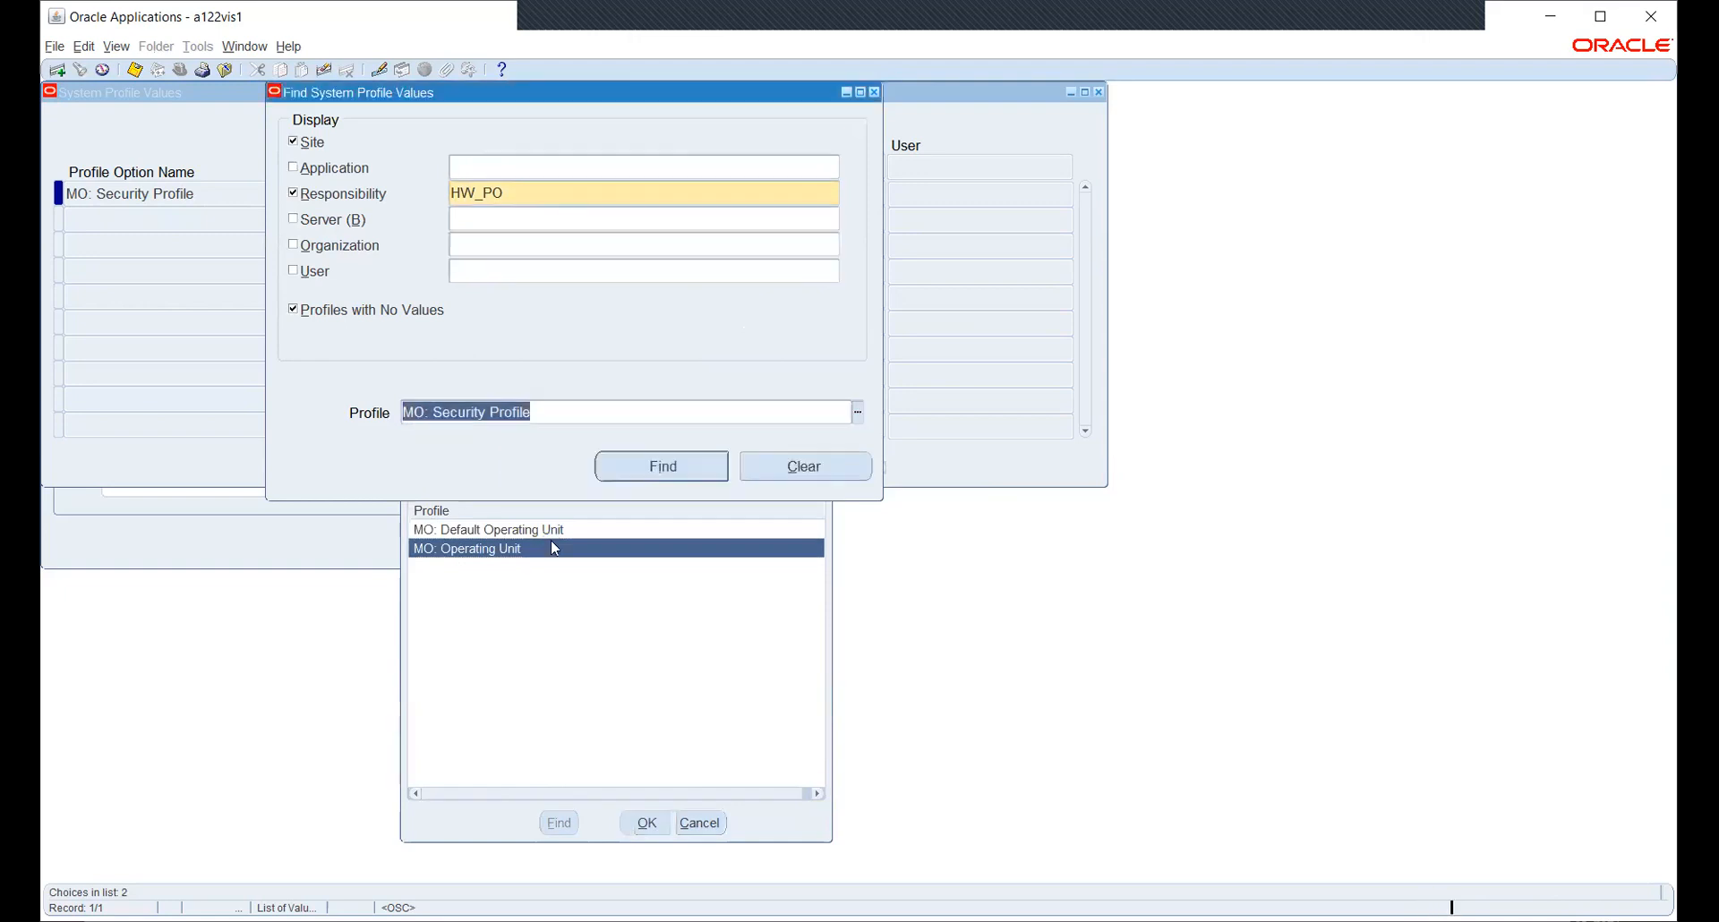
{"action": "key", "text": "Return"}
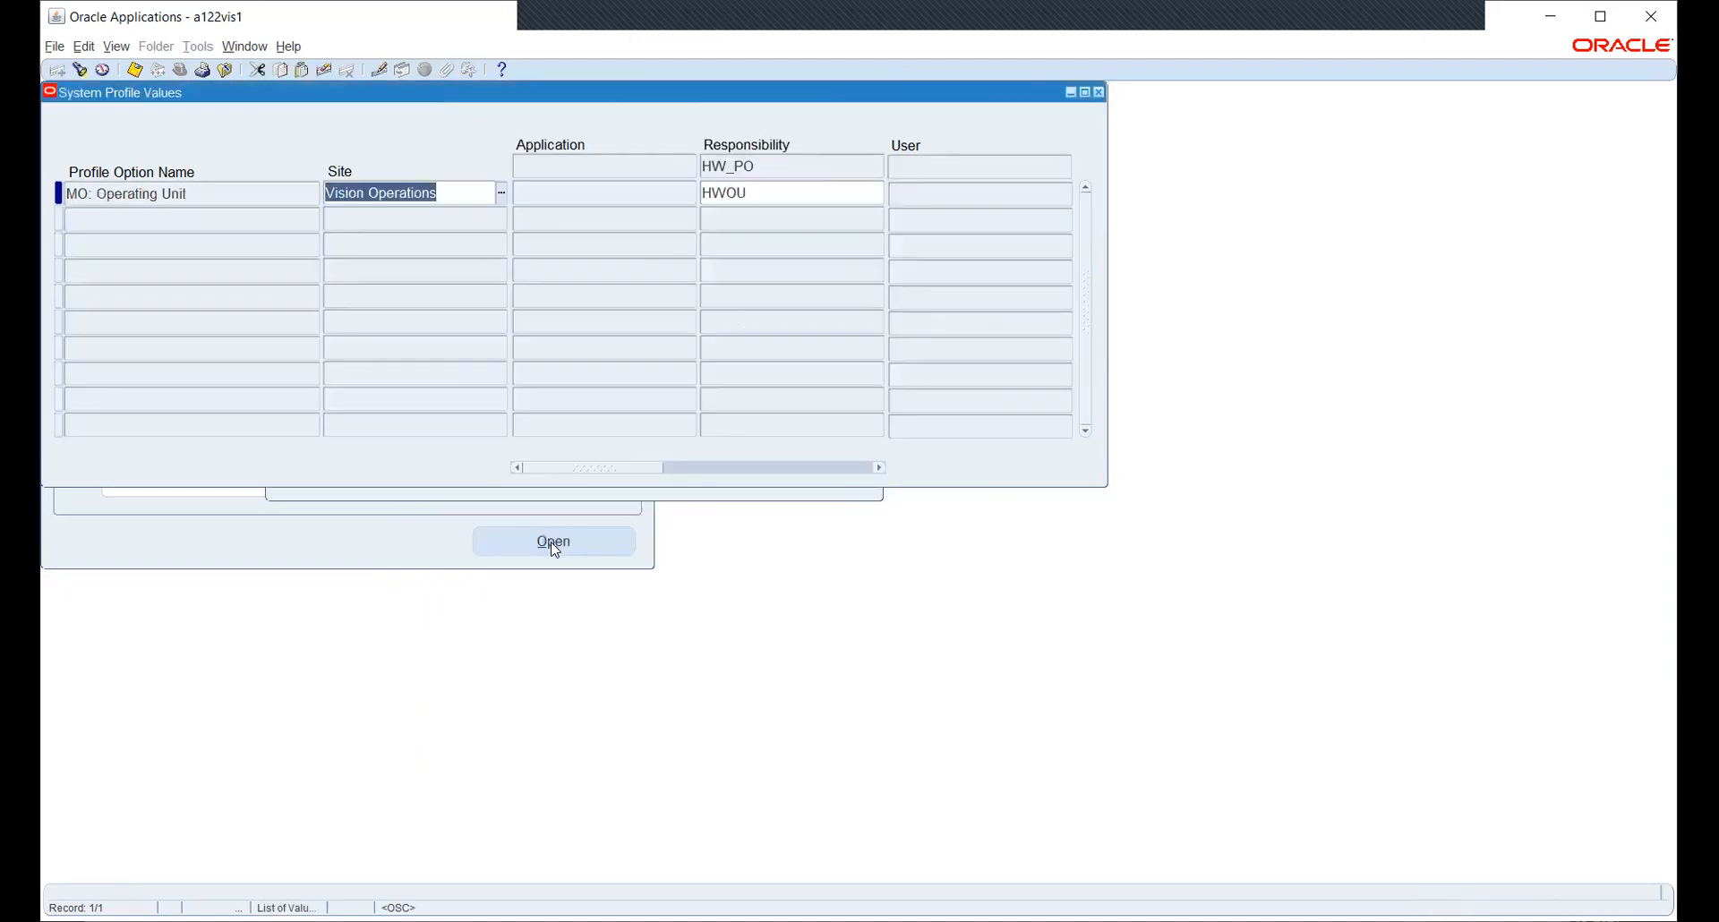
{"action": "left_click", "coordinate": [853, 196]}
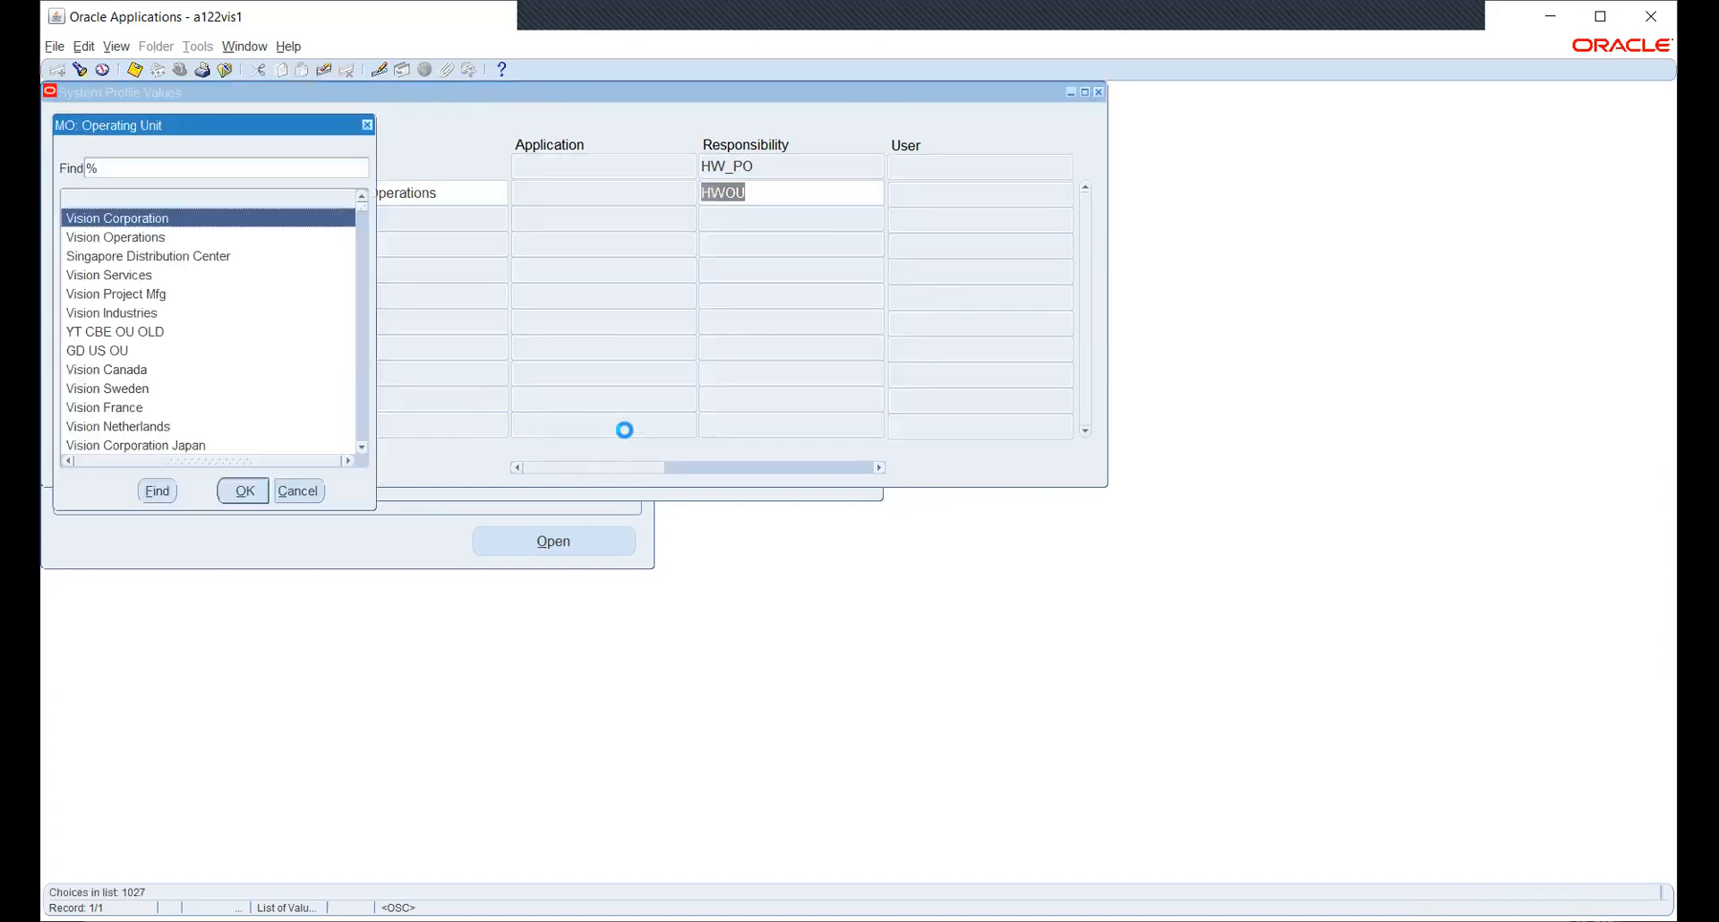
{"action": "type", "text": "hw"}
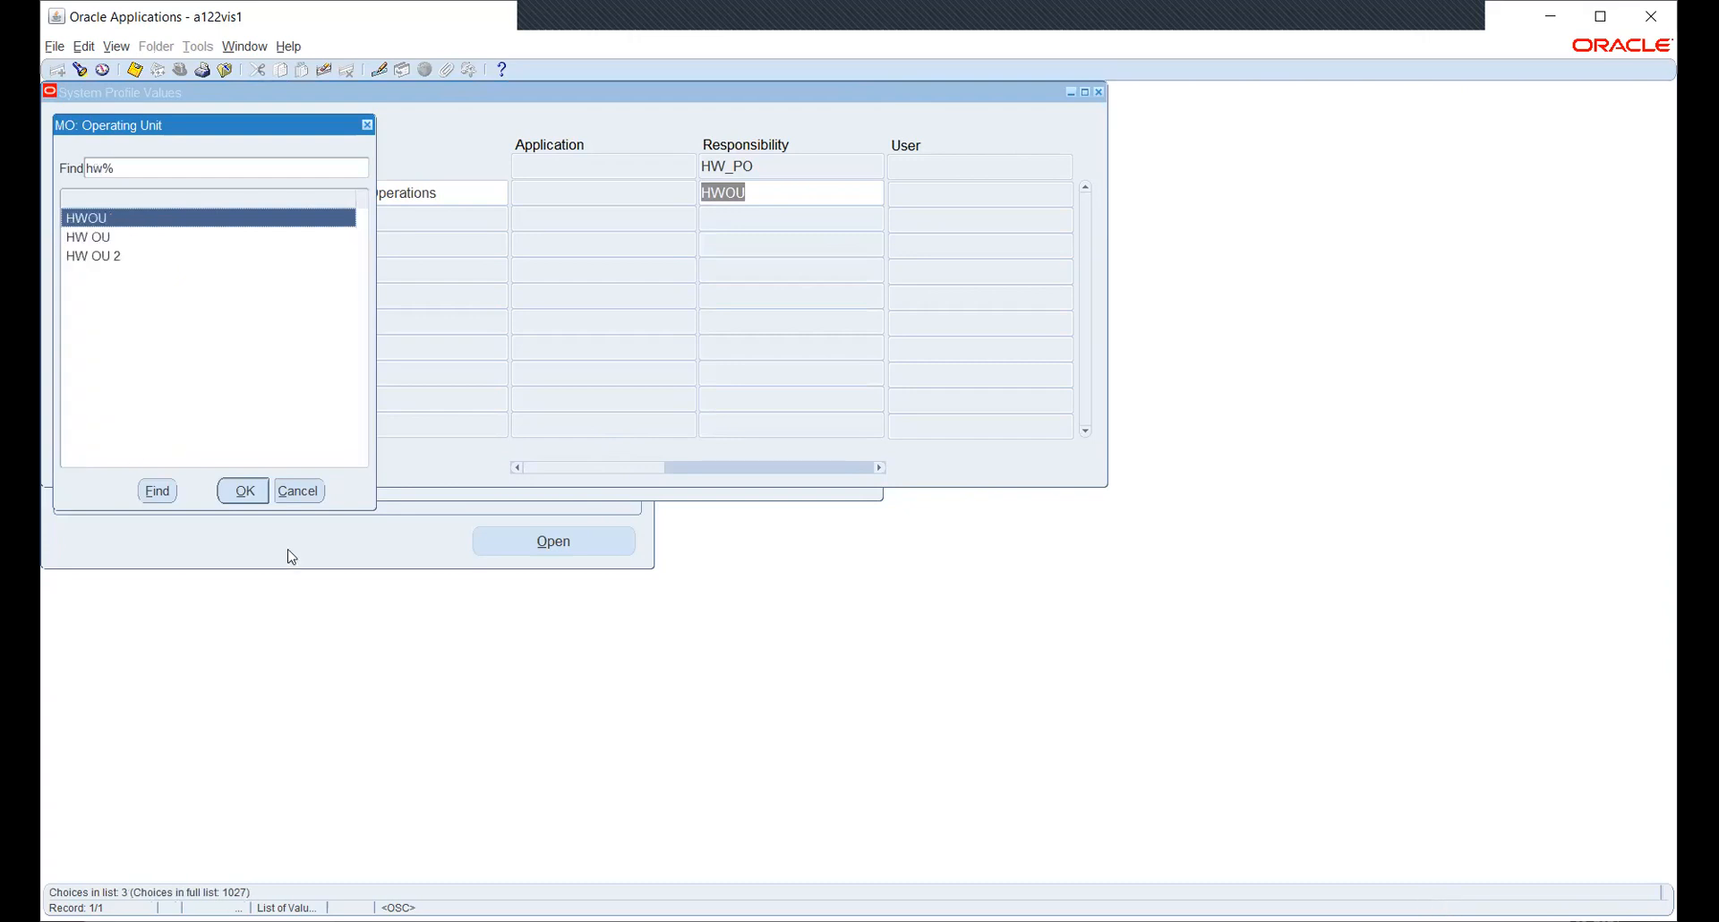
{"action": "left_click", "coordinate": [300, 491]}
- Close the profile form and switch to Human Resources, Vision Enterprises
{"action": "key", "text": "F4"}
{"action": "left_click", "coordinate": [176, 70]}
{"action": "type", "text": "h%"}
{"action": "left_click", "coordinate": [154, 257]}
- Find organization HW_INV and list its Inventory Organization additional information types
{"action": "left_click", "coordinate": [324, 491]}
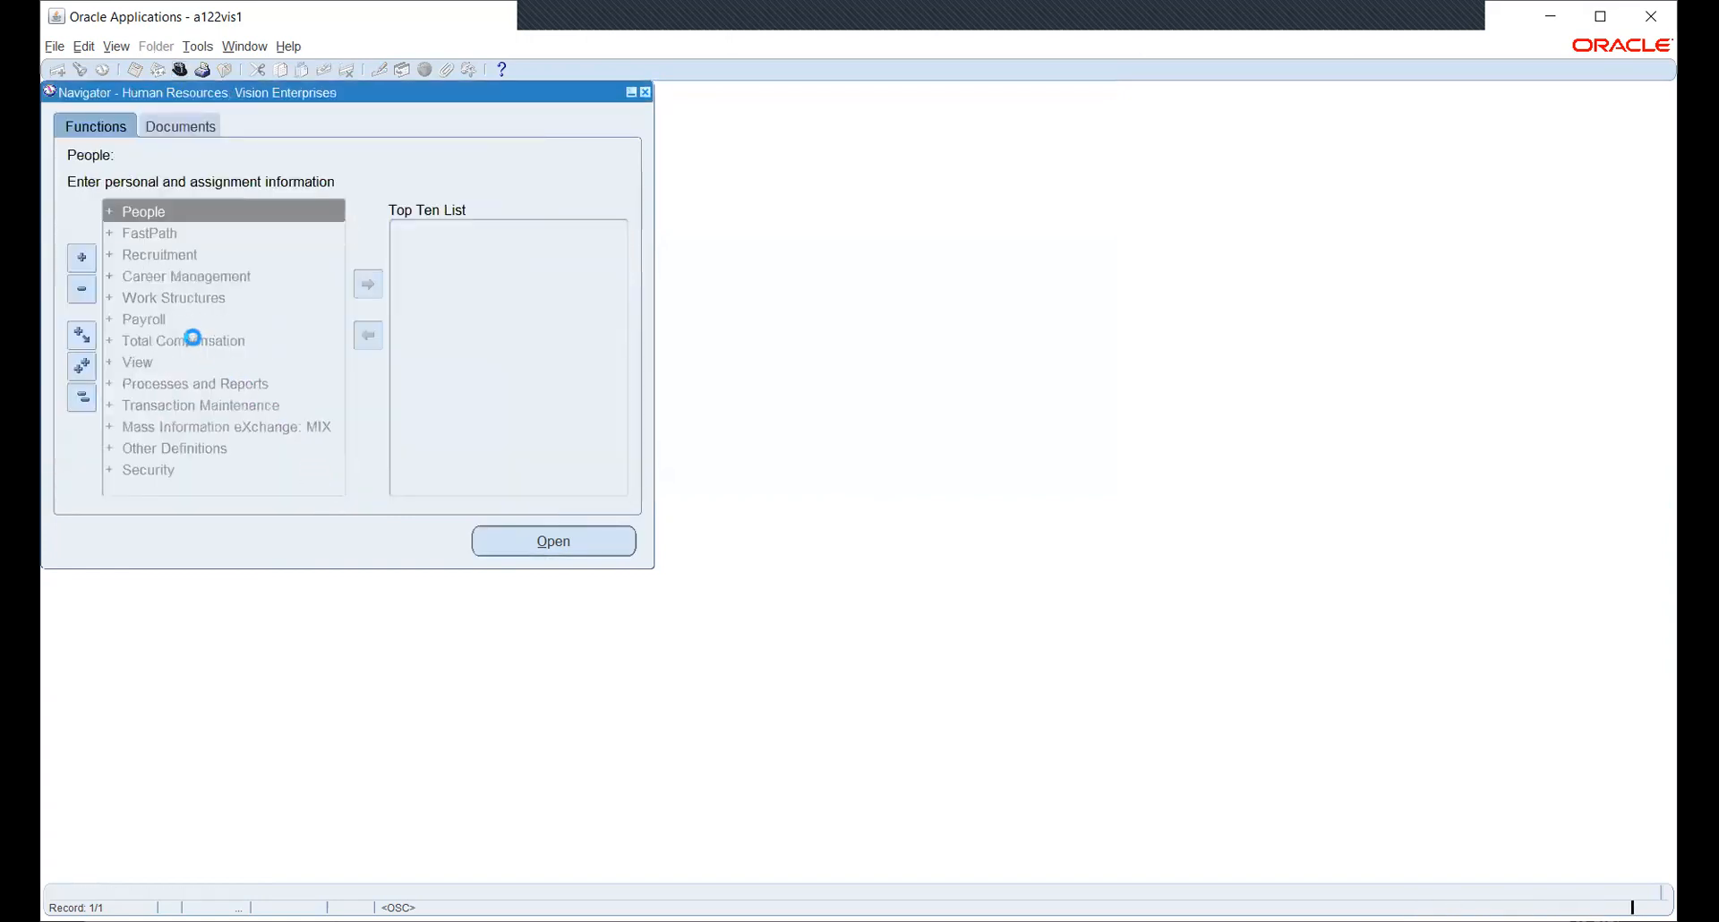
{"action": "left_click", "coordinate": [154, 298]}
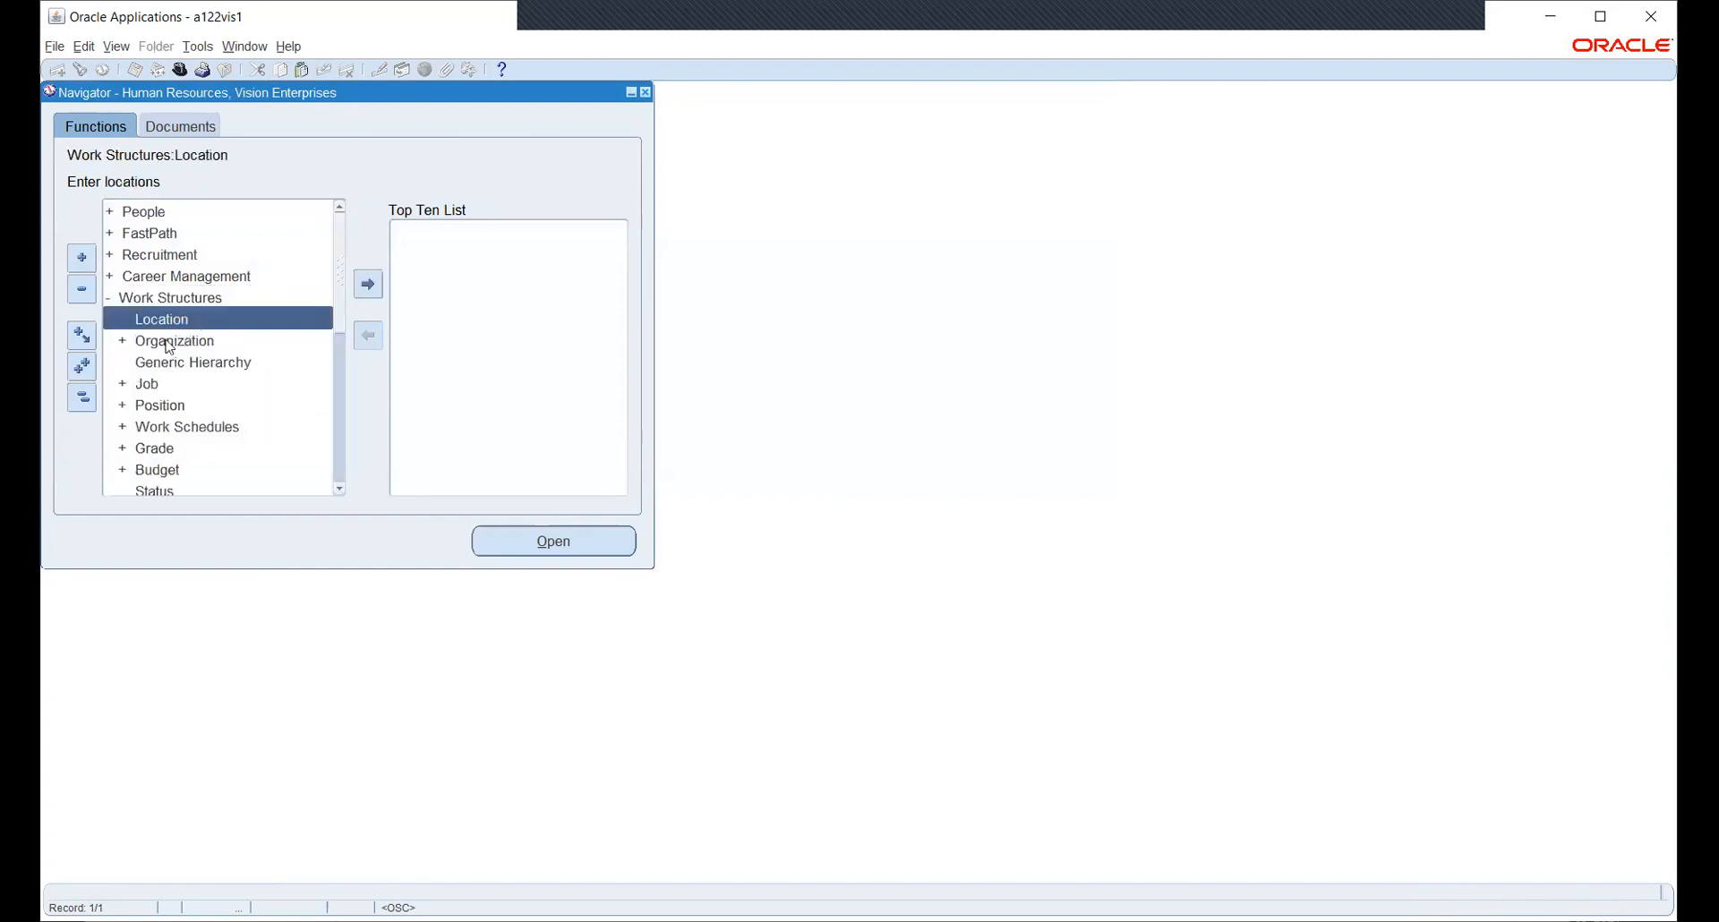
{"action": "double_click", "coordinate": [169, 346]}
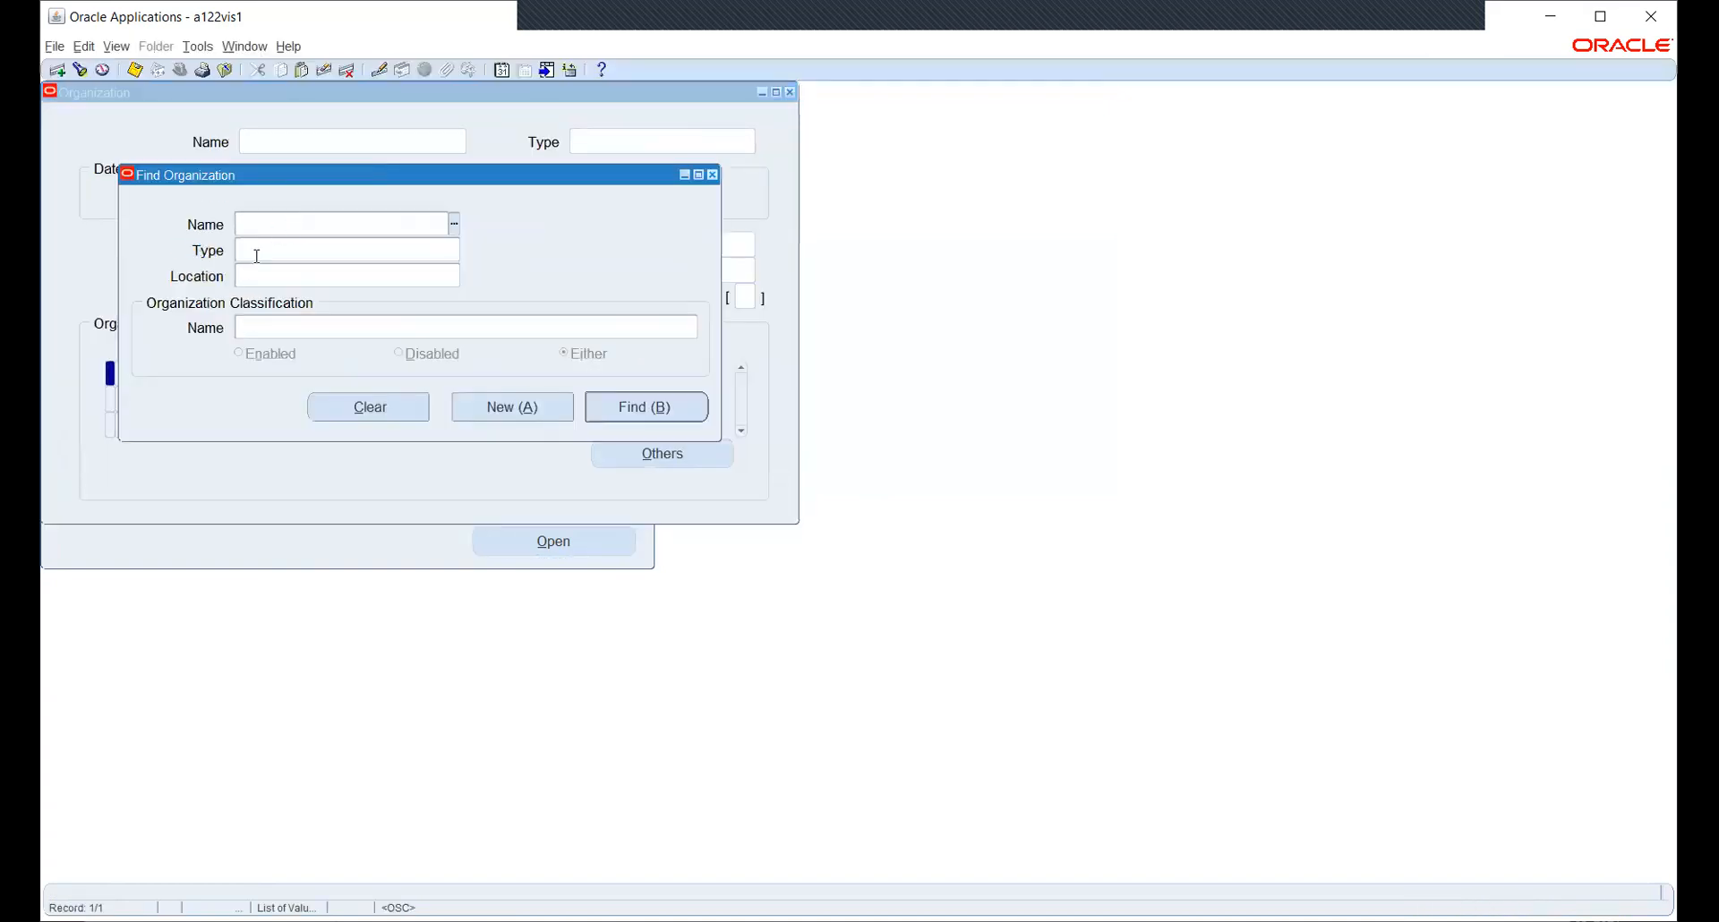
{"action": "type", "text": "W"}
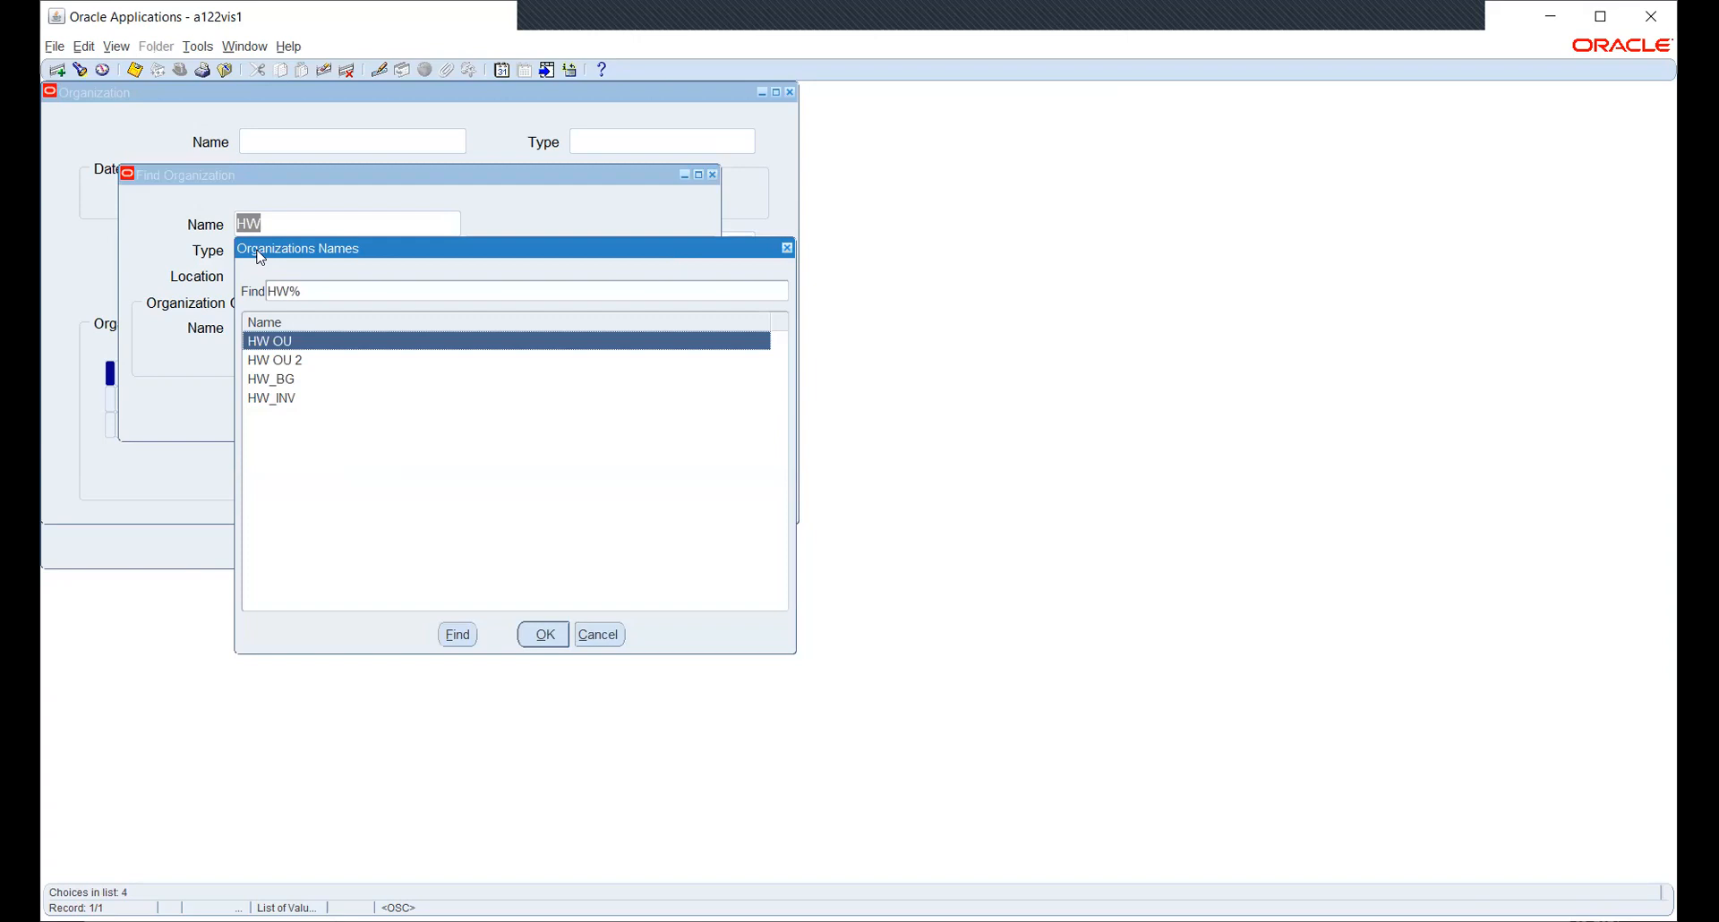
{"action": "key", "text": "Down"}
{"action": "key", "text": "Down"}
{"action": "key", "text": "Down"}
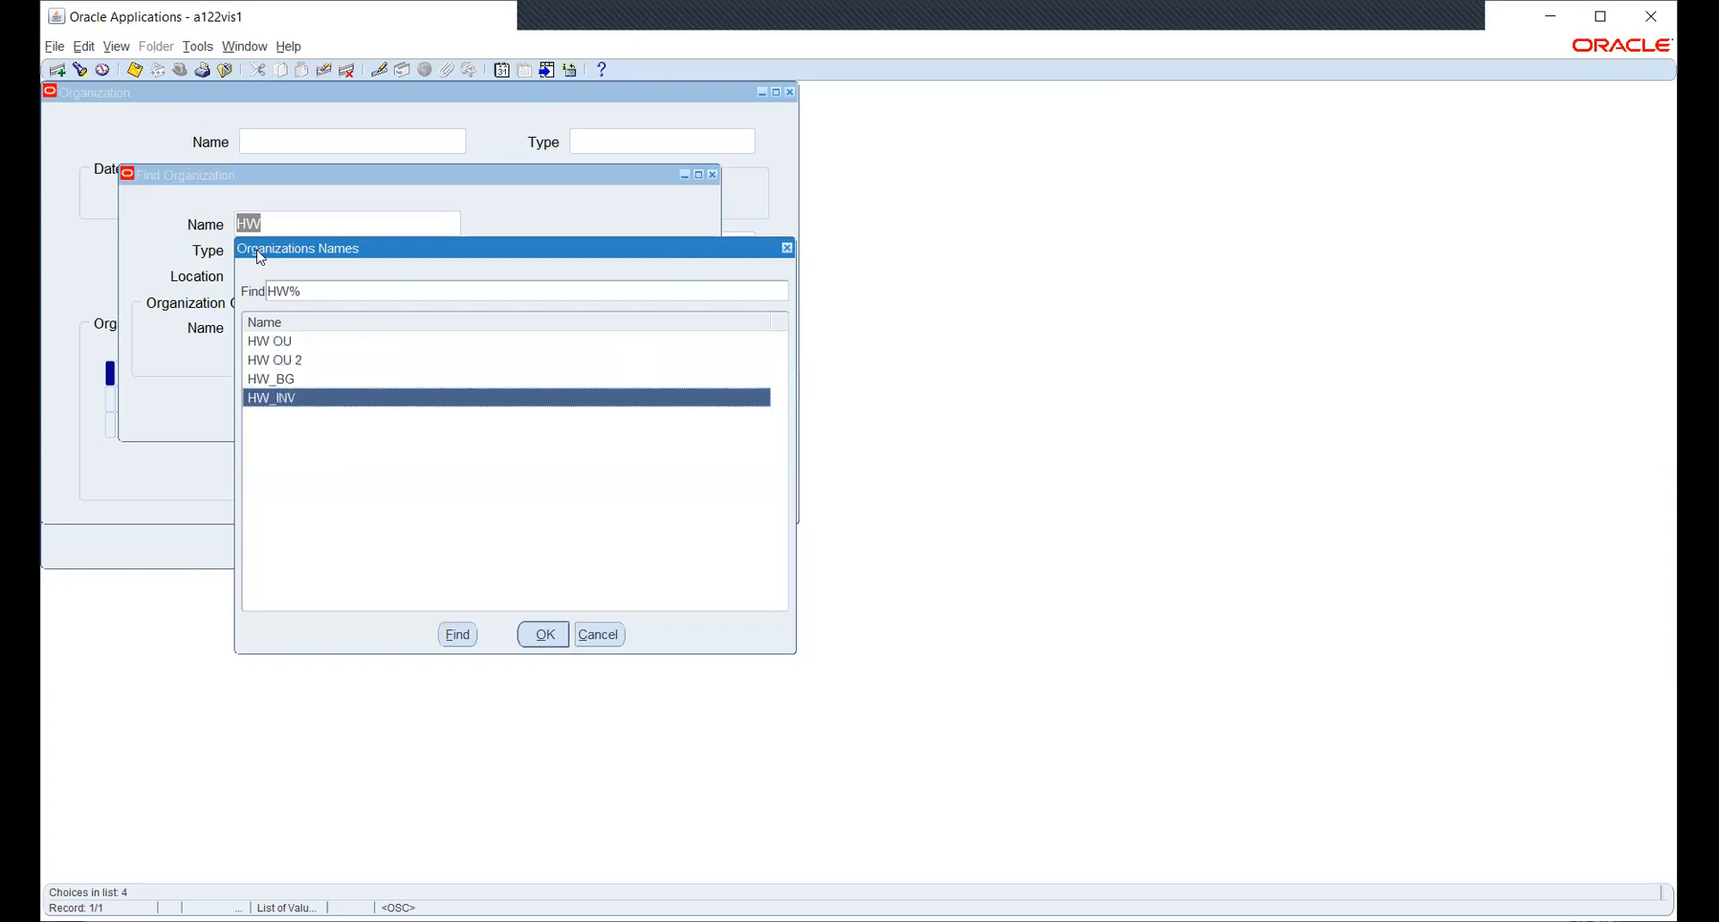
{"action": "key", "text": "Return"}
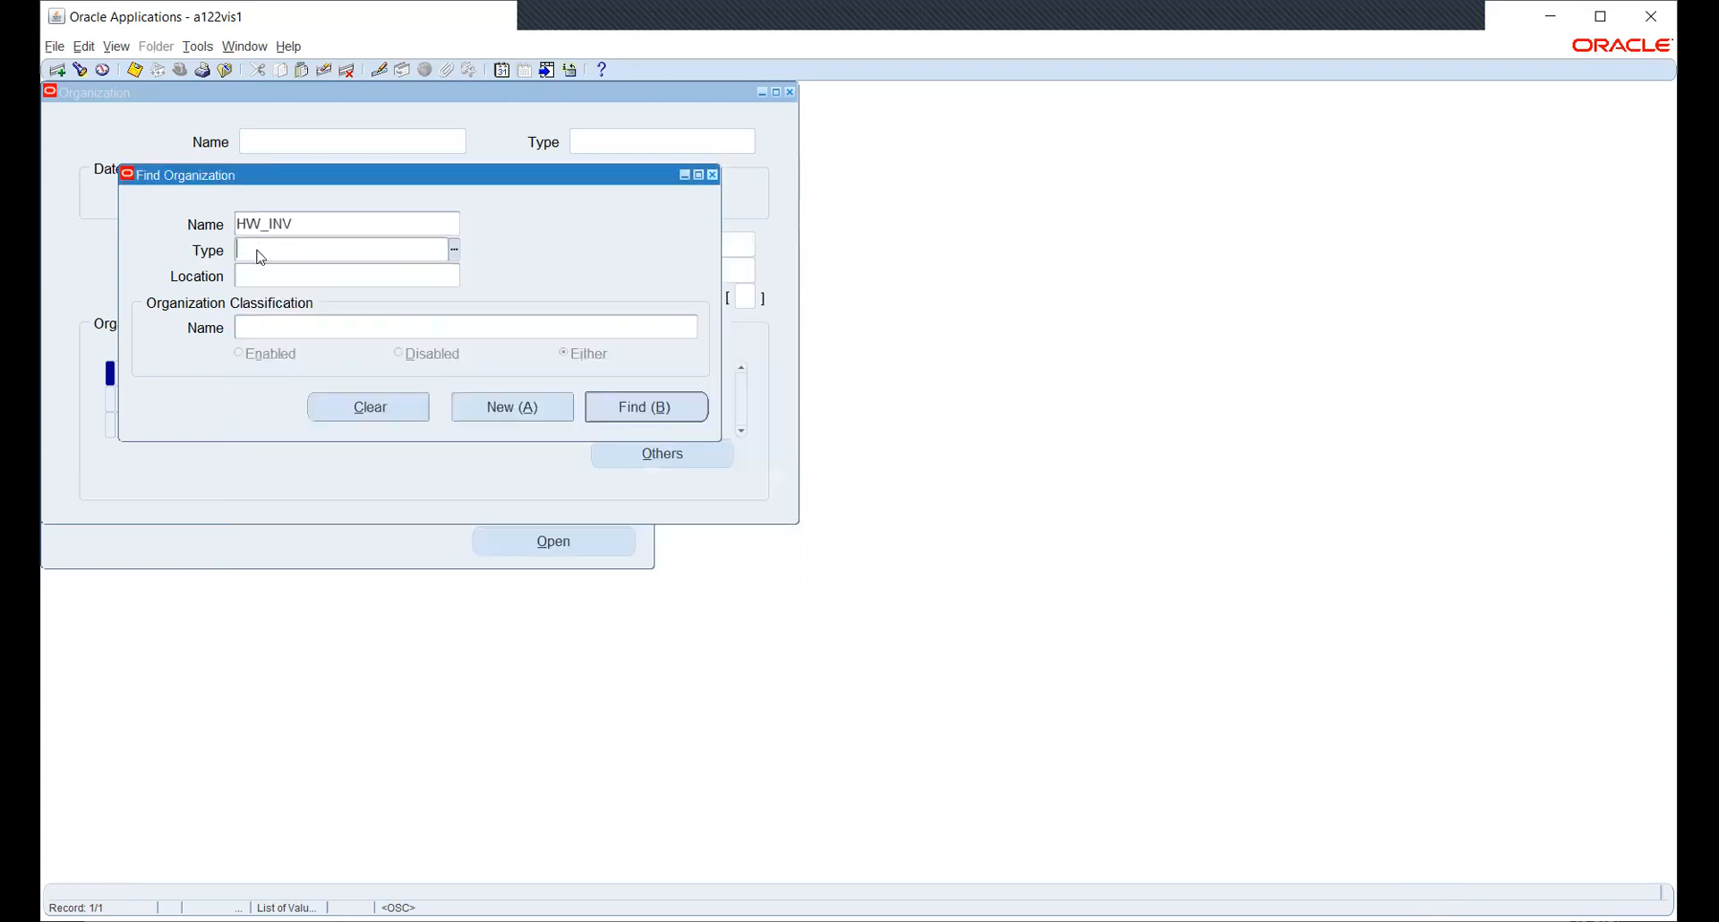
{"action": "left_click", "coordinate": [656, 409]}
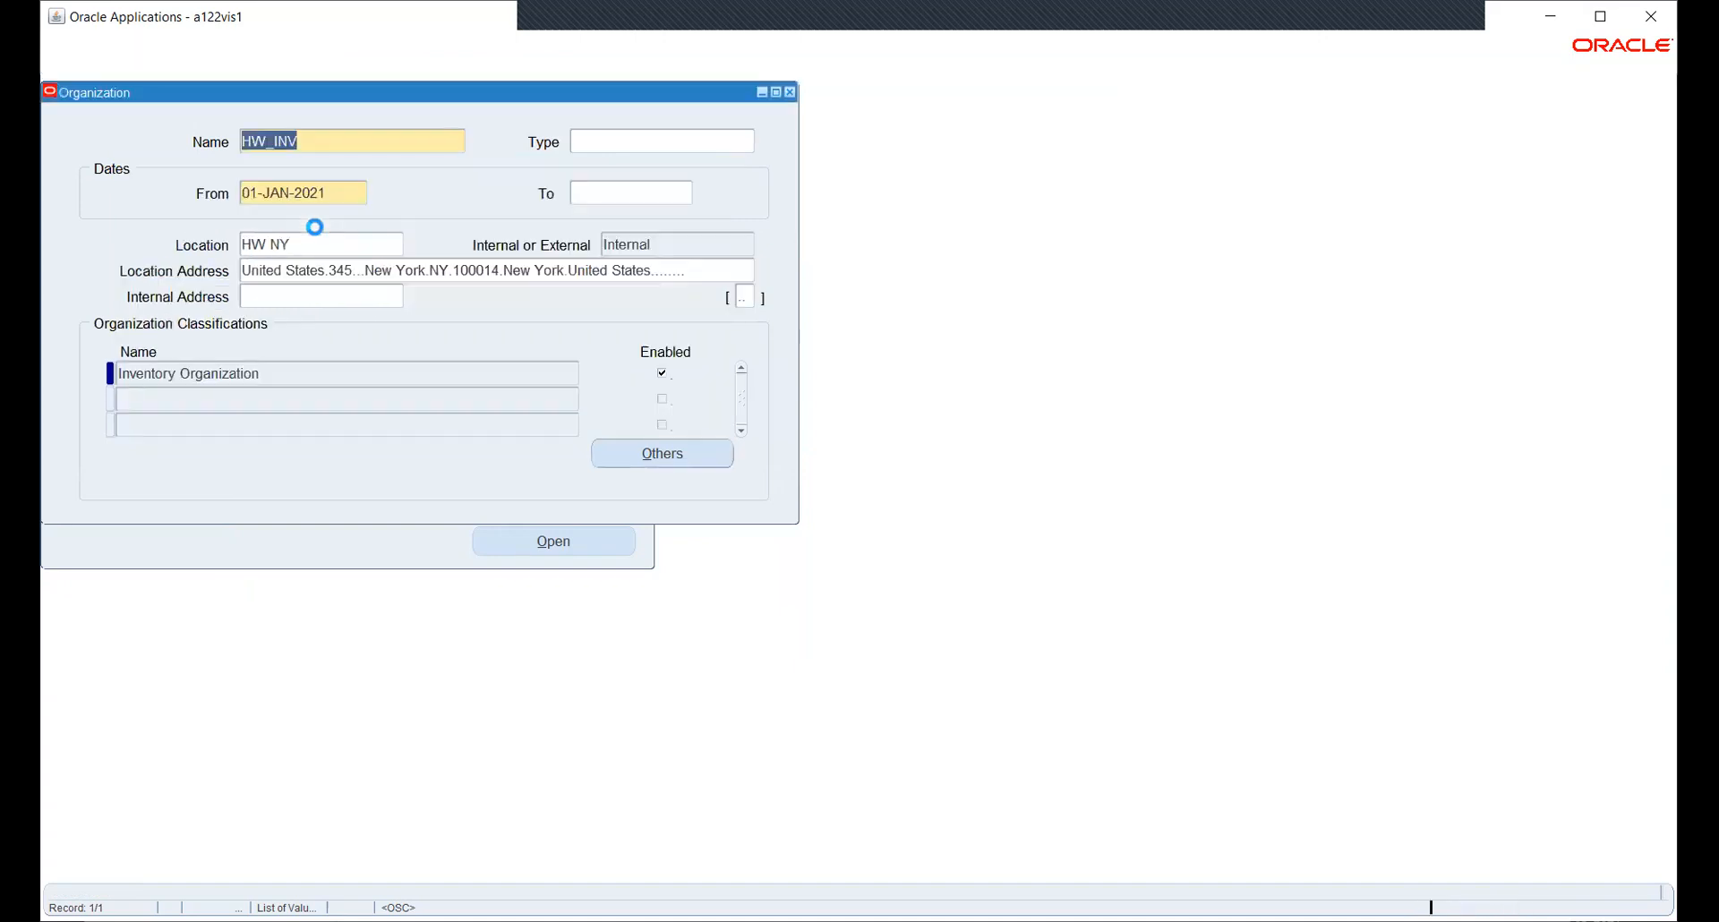
{"action": "left_click", "coordinate": [337, 374]}
{"action": "left_click", "coordinate": [626, 452]}
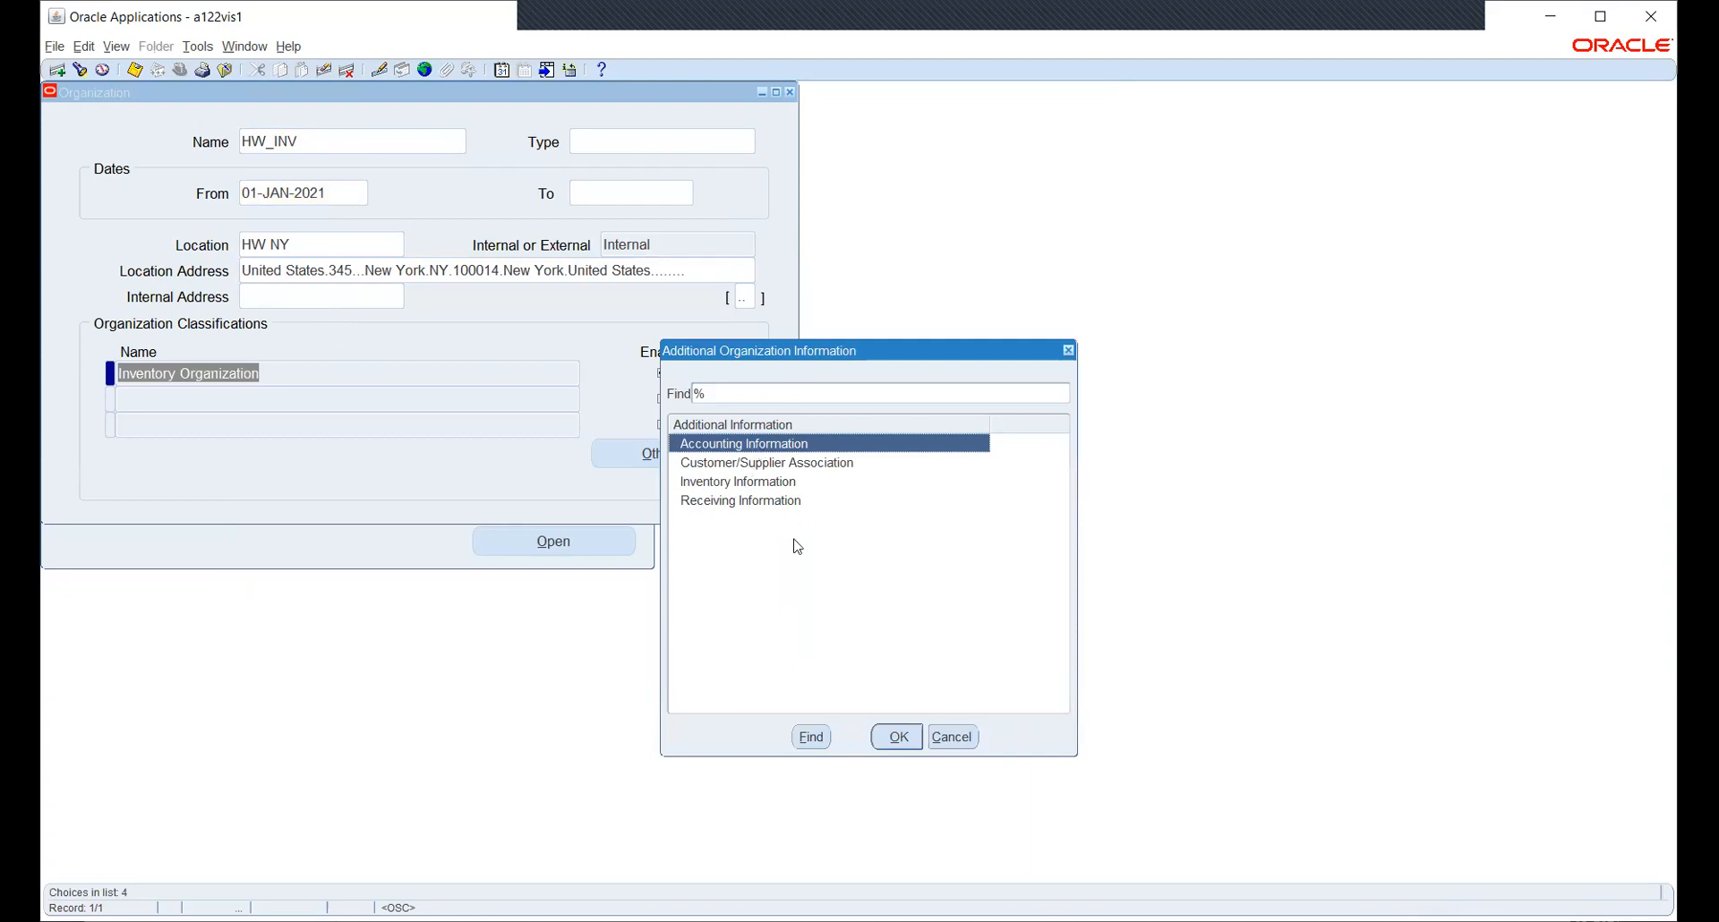
- Review HW_INV's accounting information (ledger HW_PL16439(USD), legal entity HW_US_LE_1, operating unit HW OU) and close it unchanged
{"action": "left_click", "coordinate": [898, 735]}
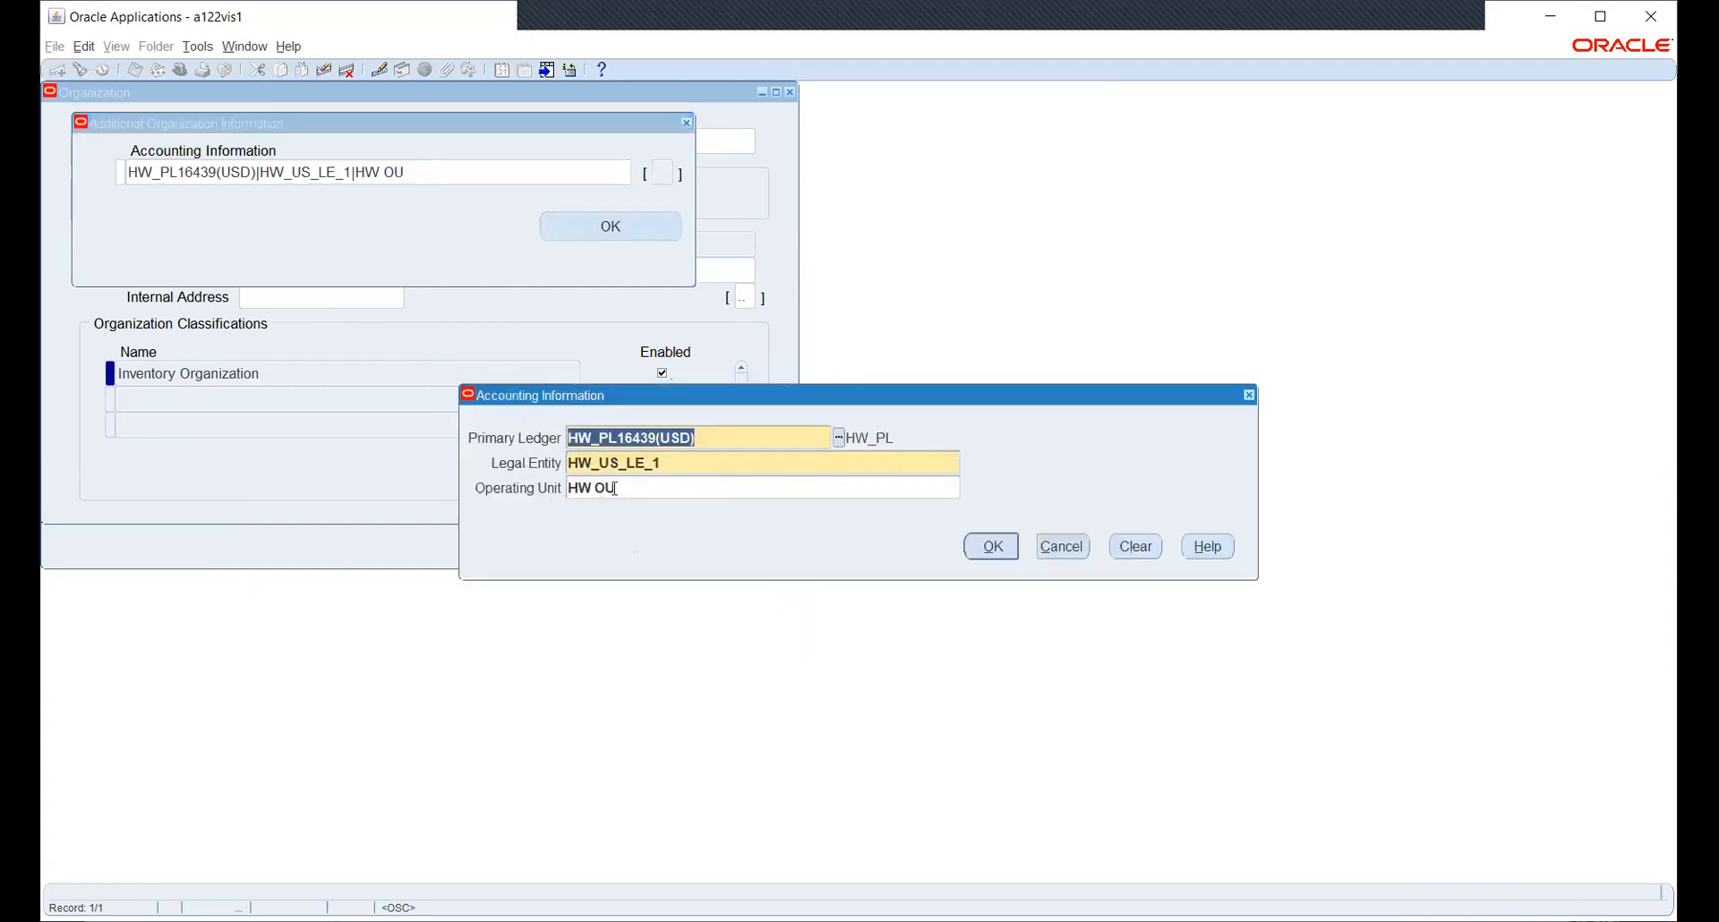
{"action": "left_click", "coordinate": [648, 487]}
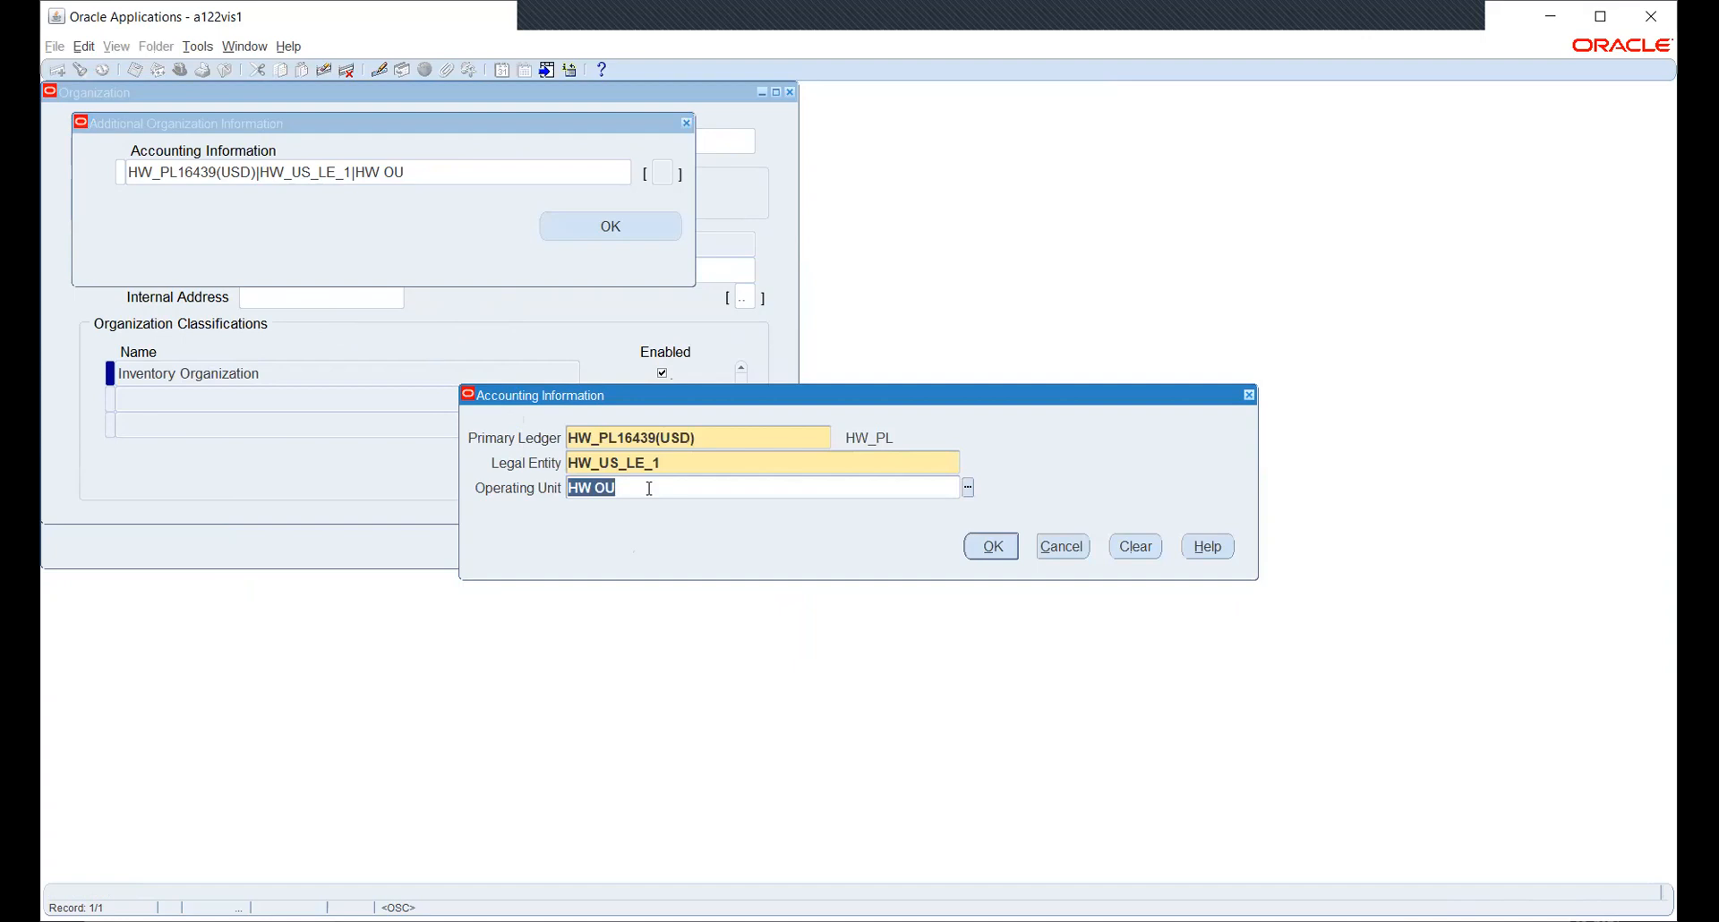
{"action": "left_click", "coordinate": [968, 487]}
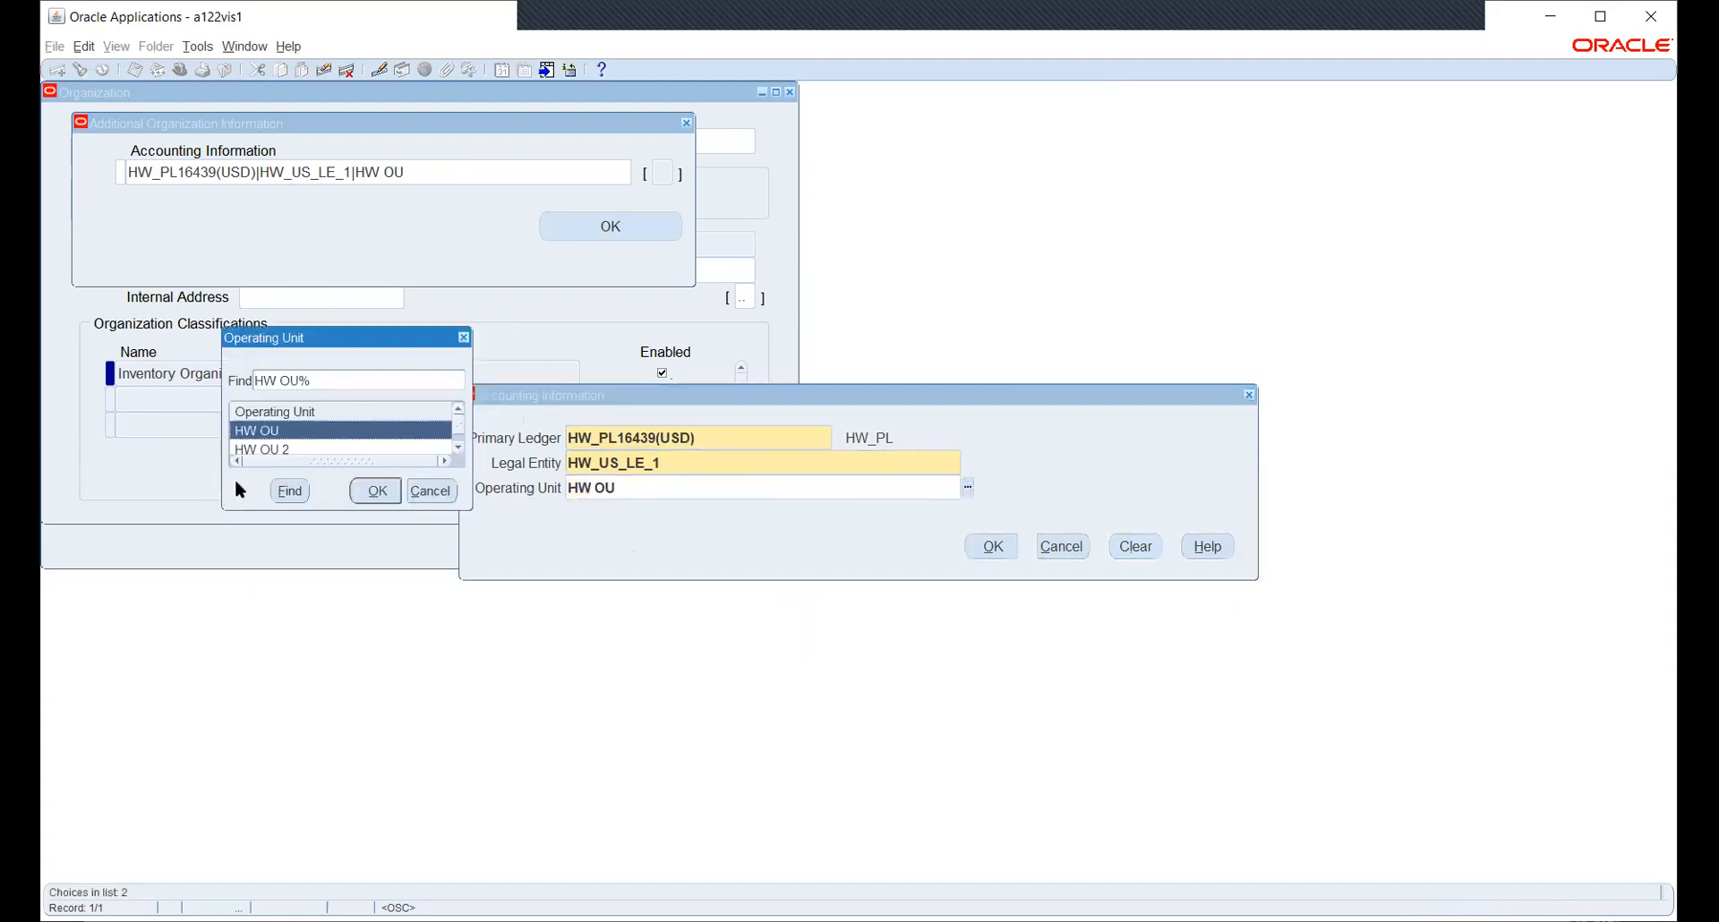
{"action": "left_click", "coordinate": [430, 490]}
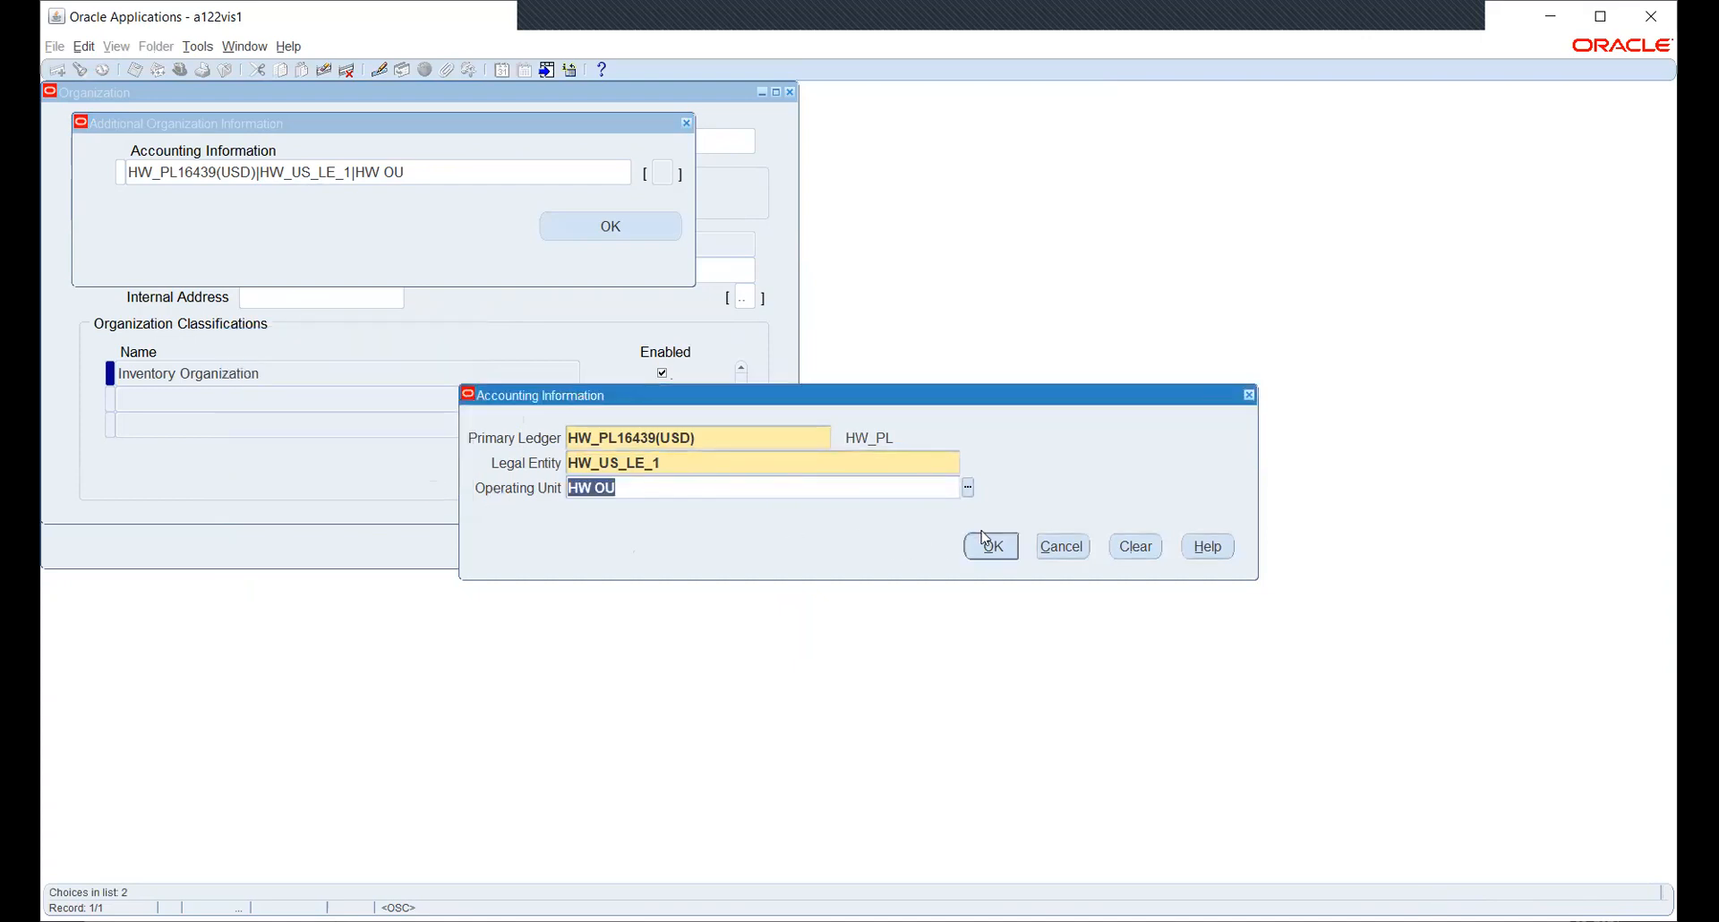
{"action": "left_click", "coordinate": [1062, 547]}
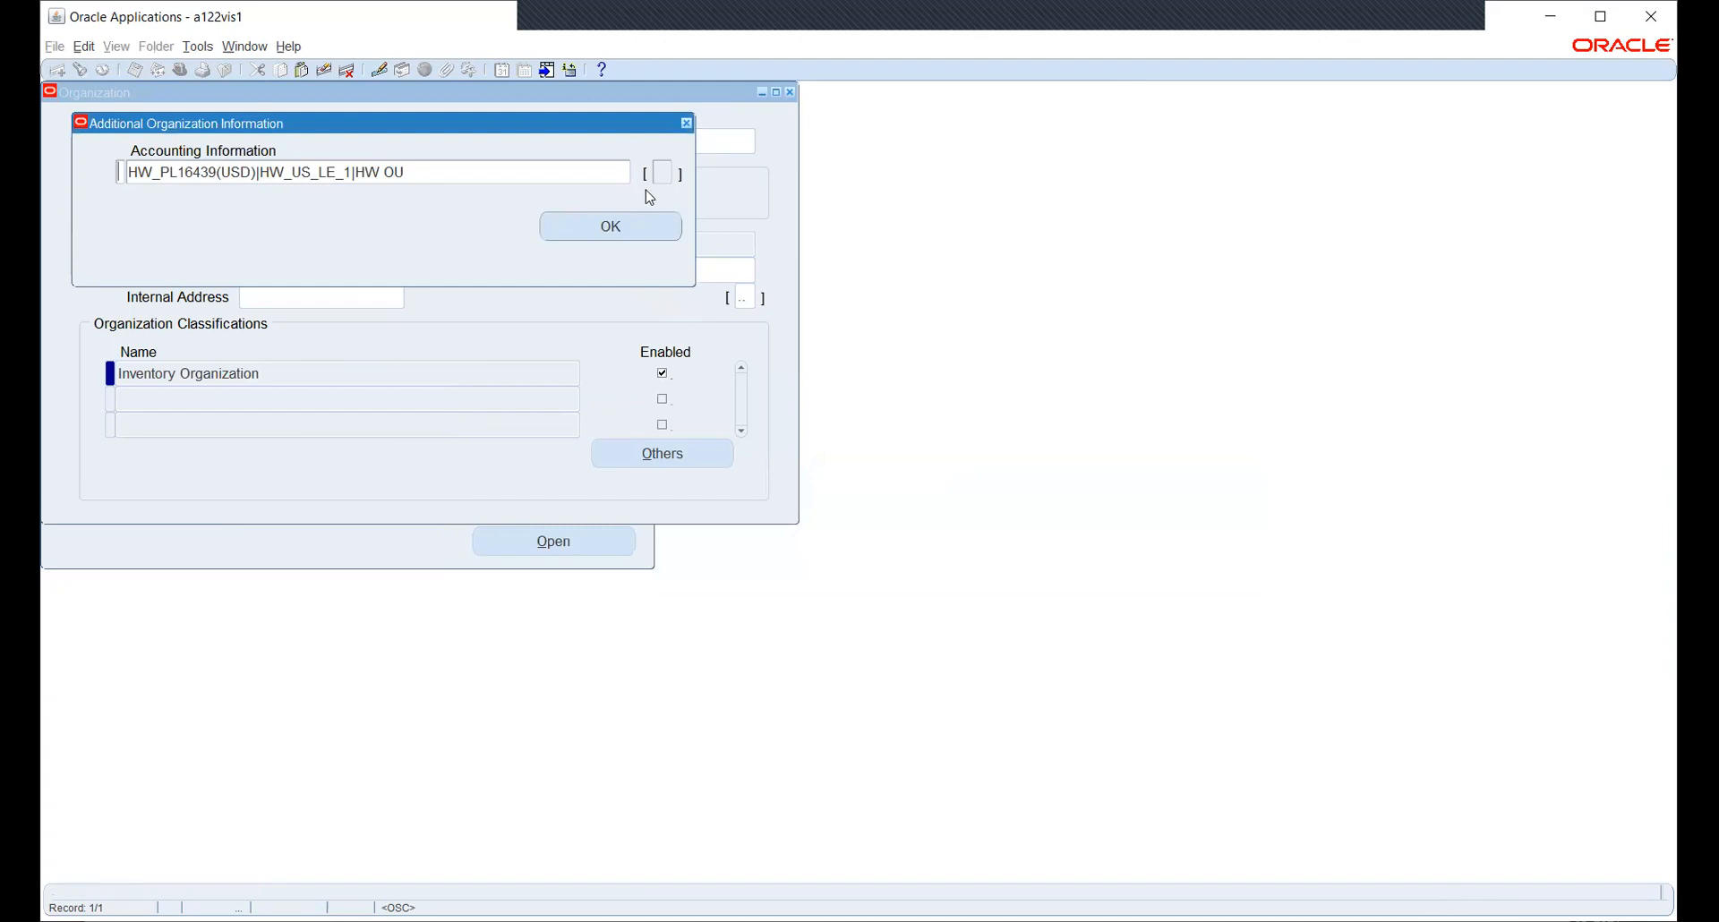
{"action": "left_click", "coordinate": [688, 124]}
- Close the HW_INV form and open System Profile Values filtered to the HW_PO responsibility
{"action": "left_click", "coordinate": [791, 93]}
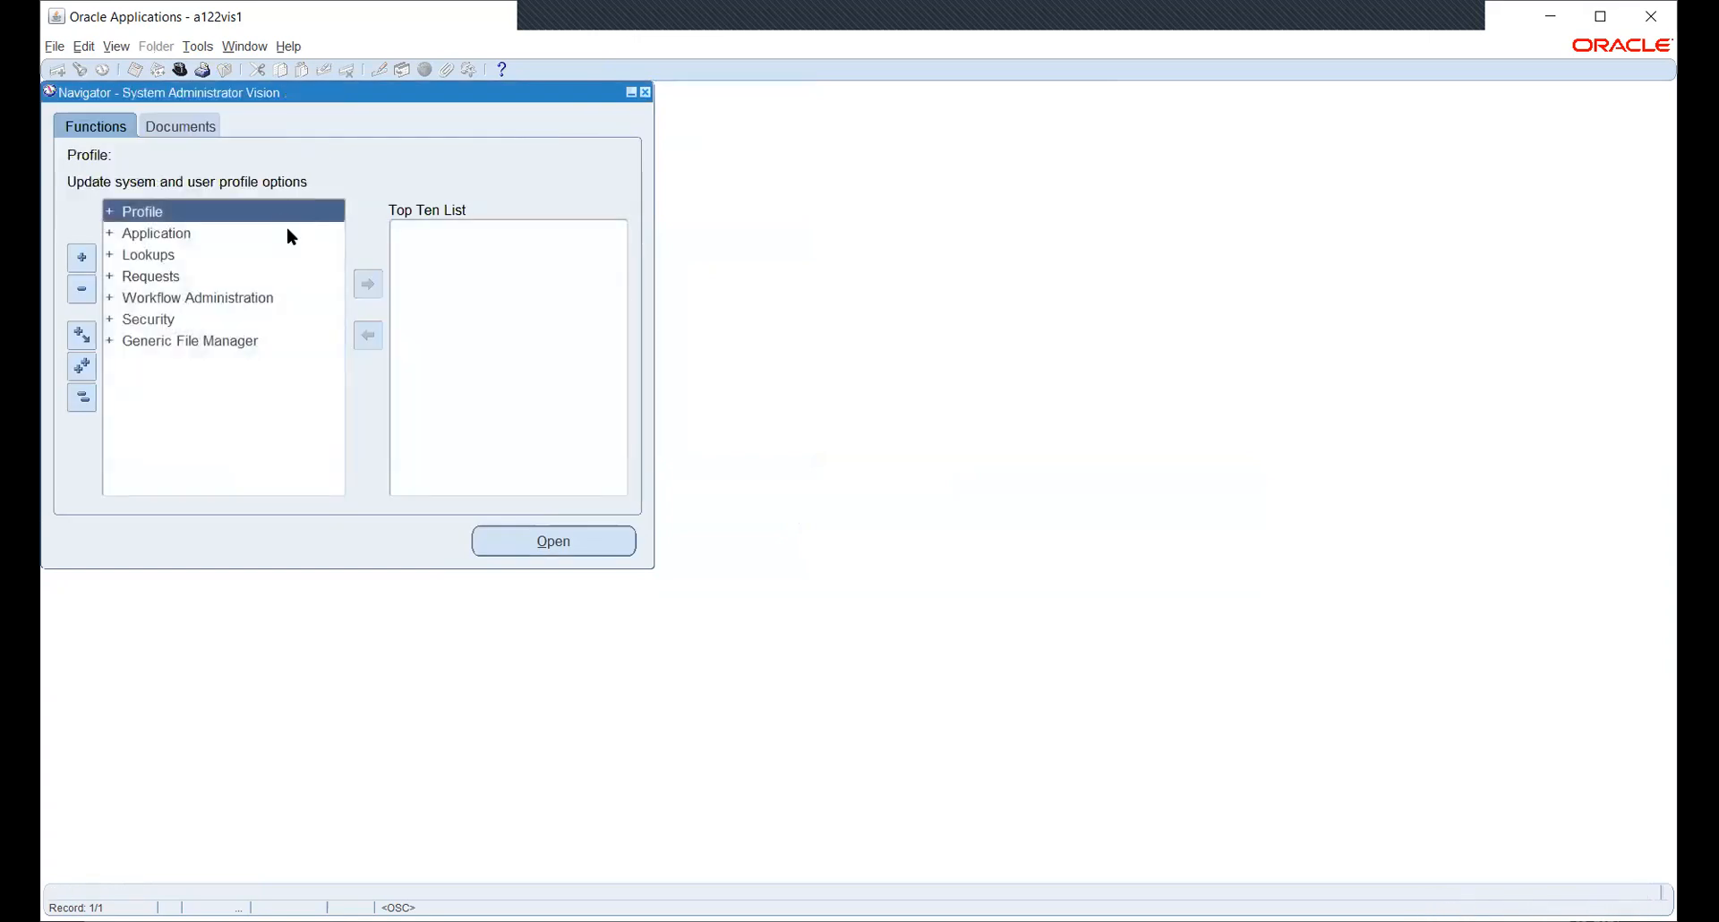
{"action": "double_click", "coordinate": [287, 228]}
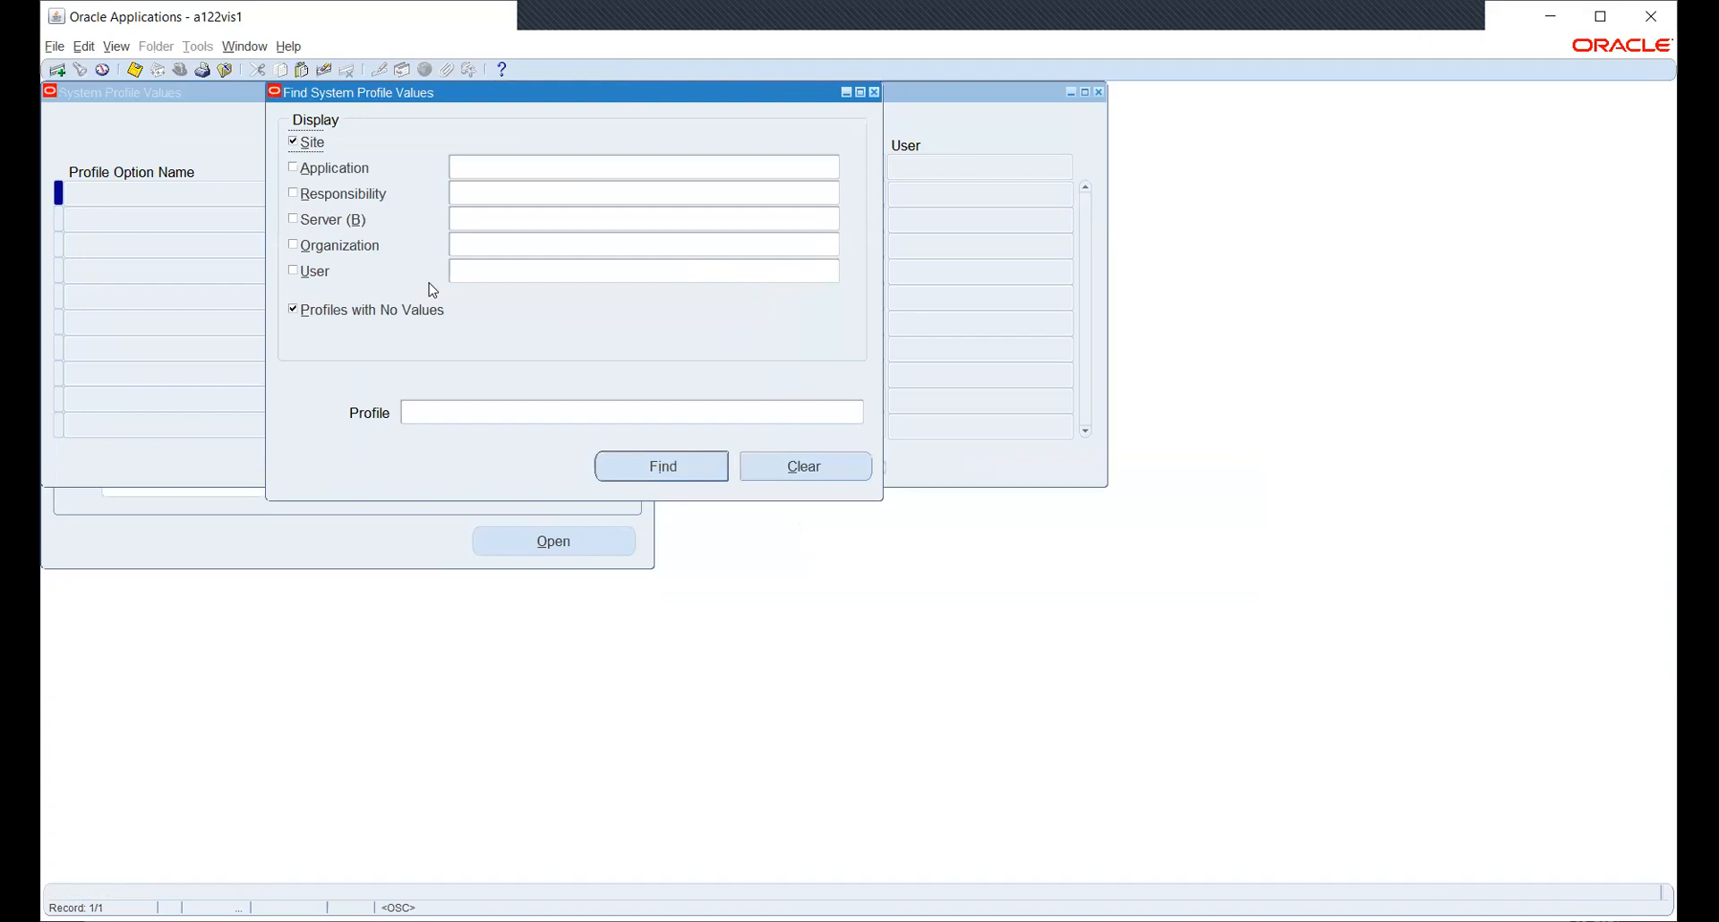
{"action": "left_click", "coordinate": [341, 195]}
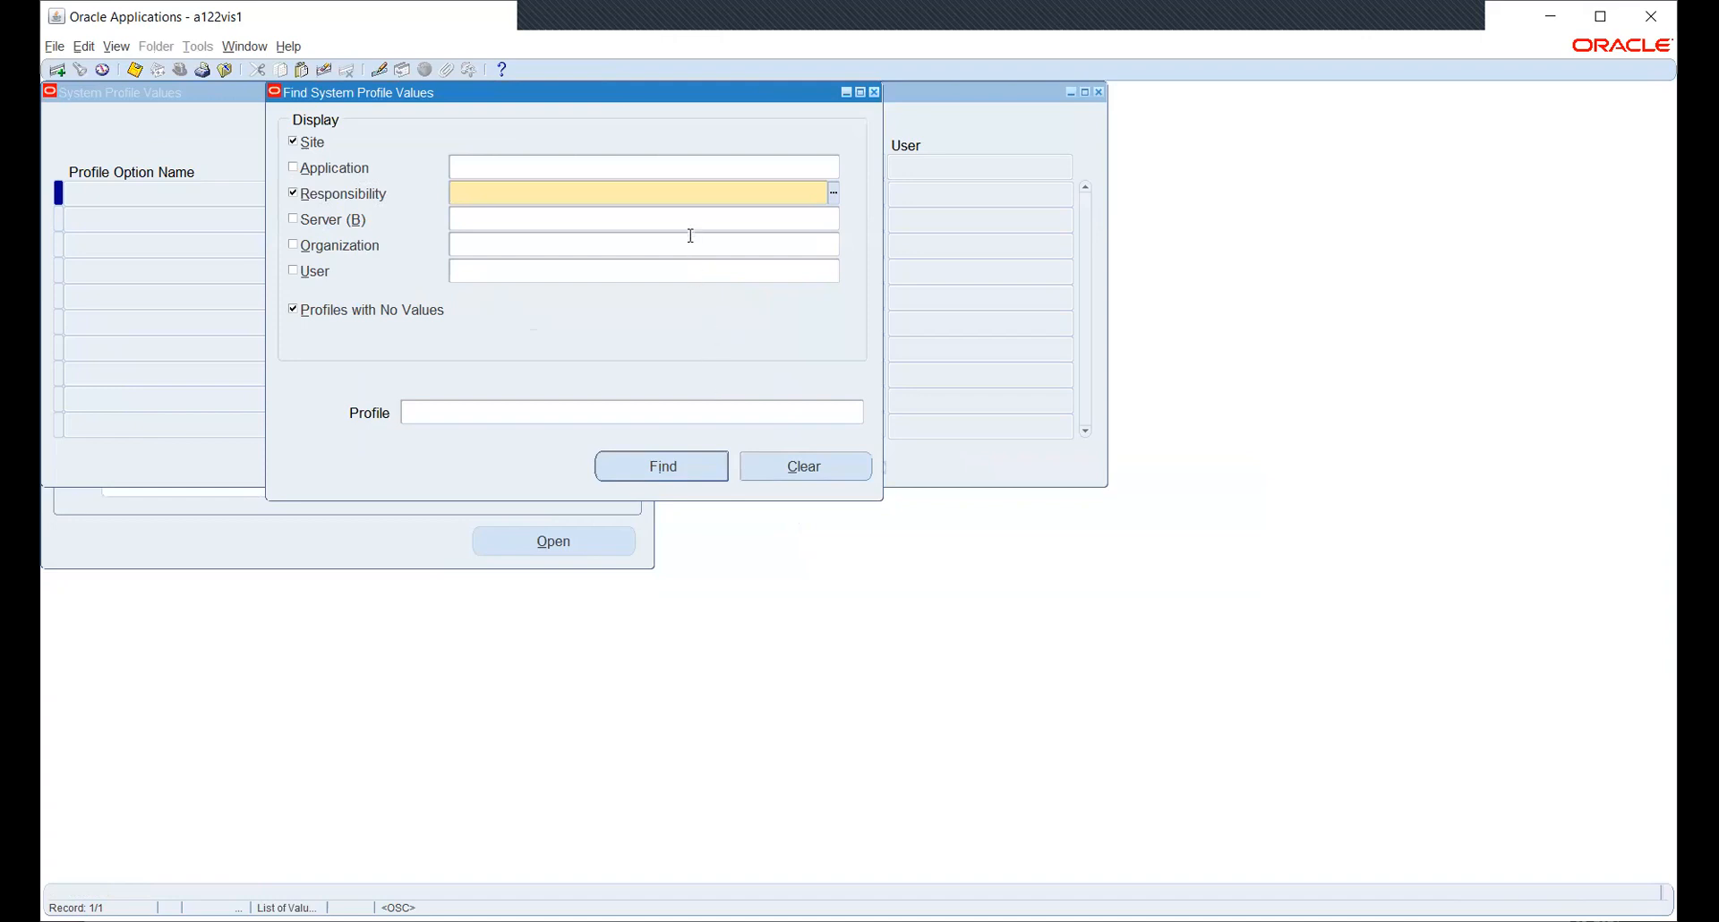
{"action": "type", "text": "HW"}
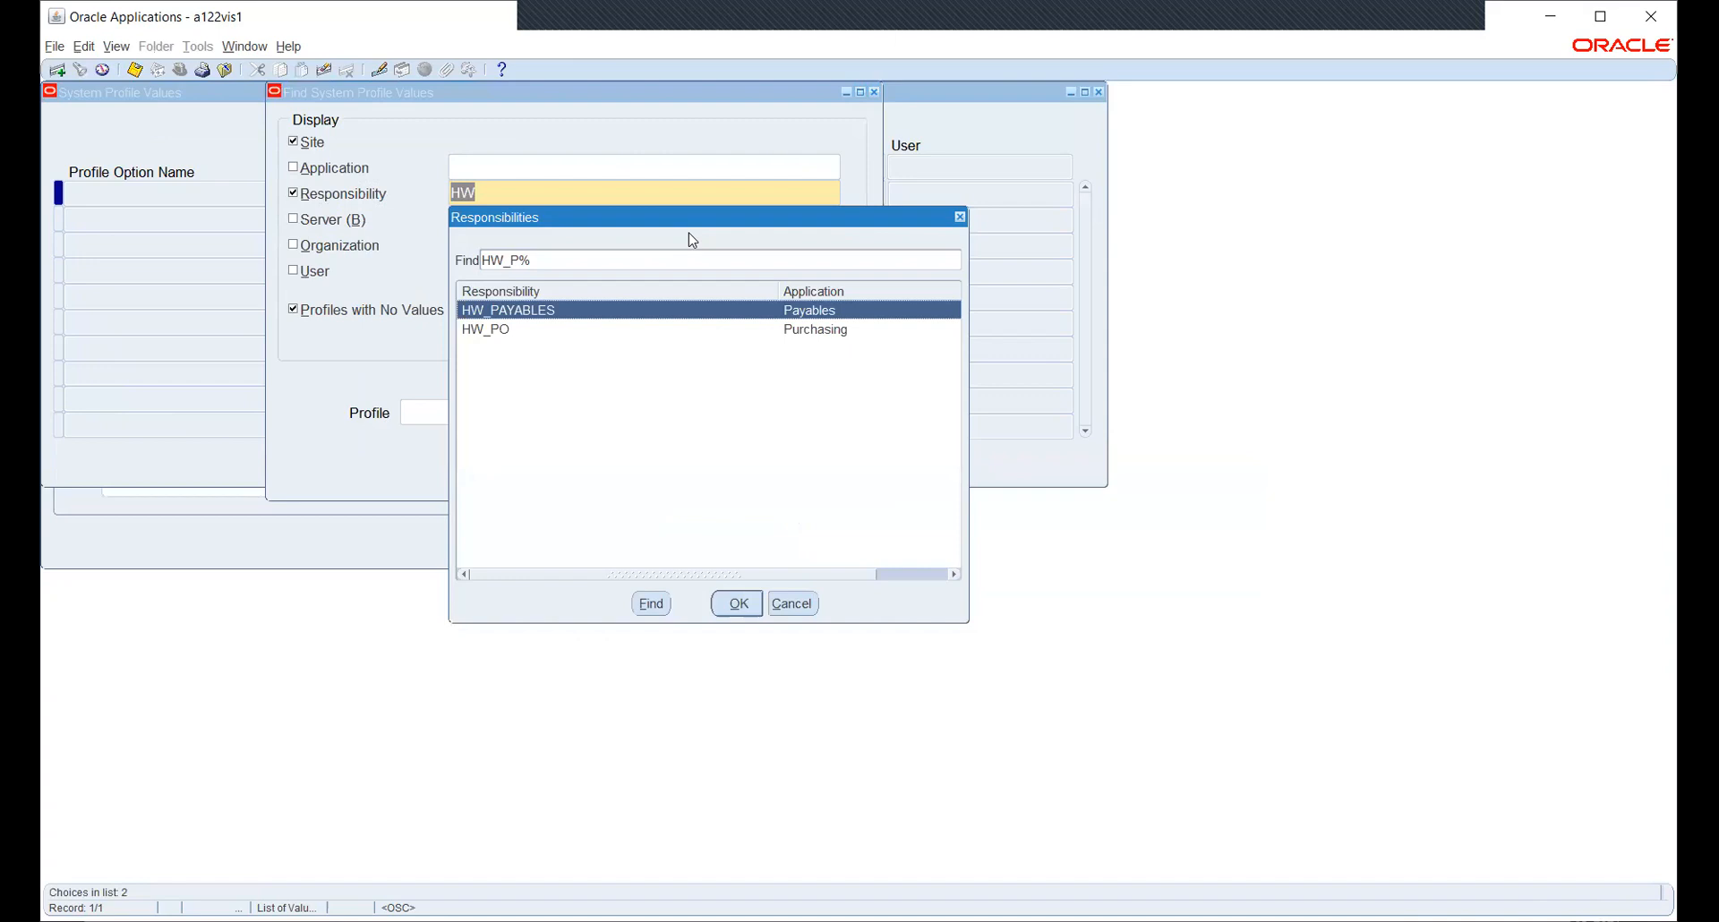
{"action": "key", "text": "Down"}
{"action": "key", "text": "Return"}
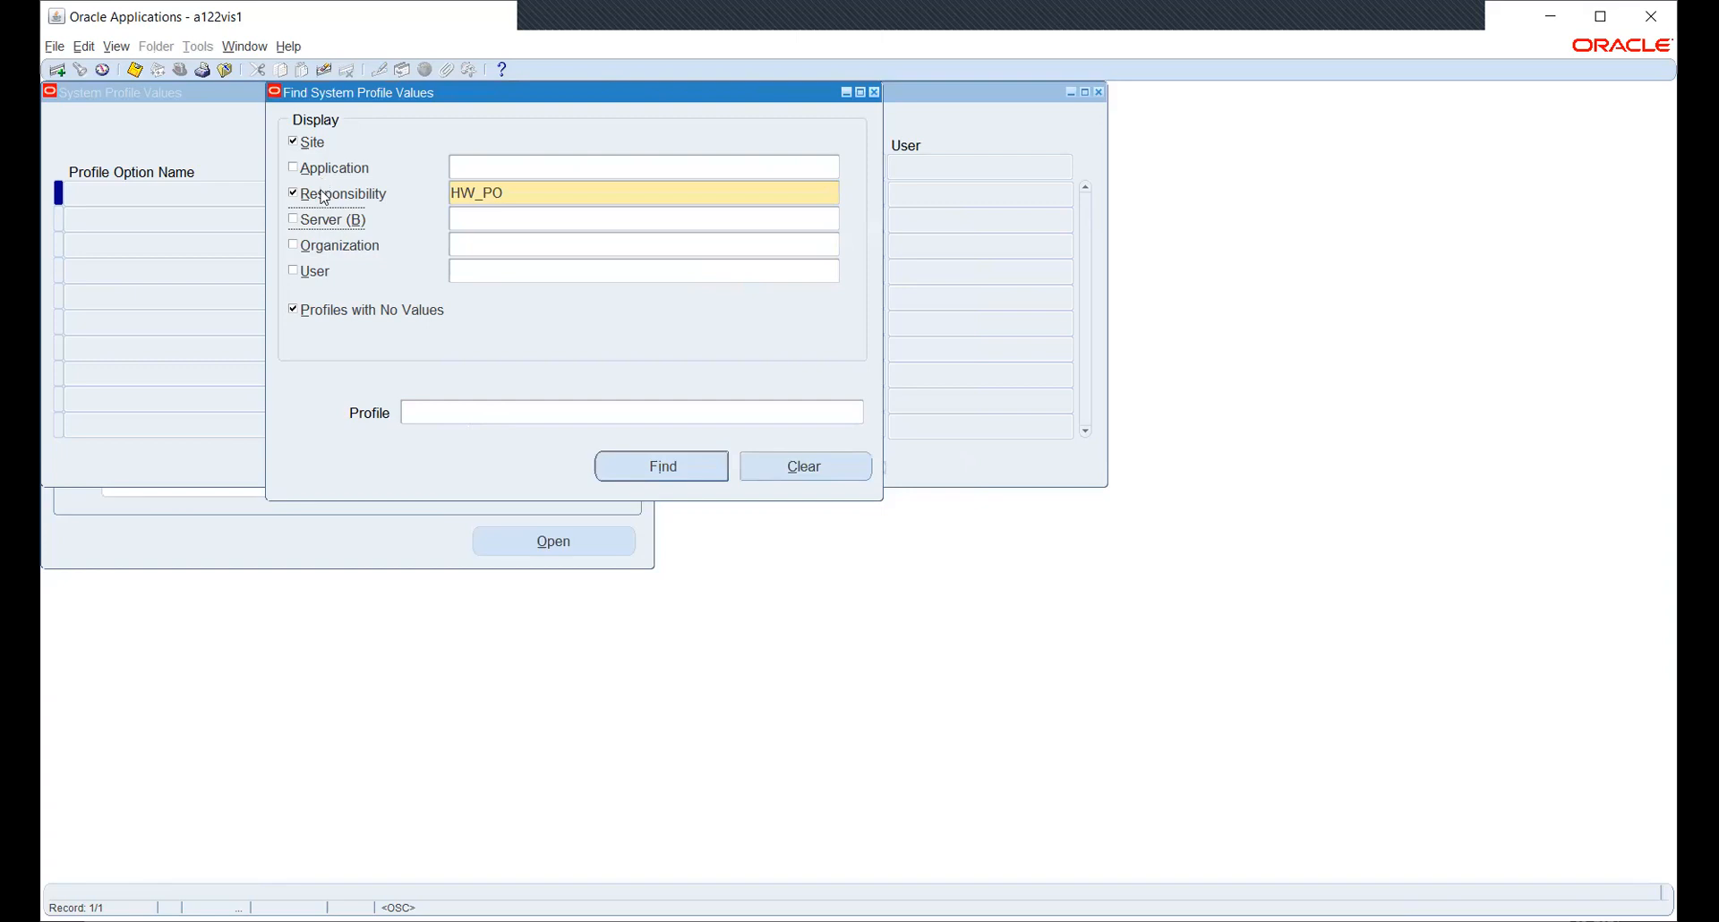
- Find the MO: Operating Unit profile values using the MO:%OPE%UN% search pattern
{"action": "left_click", "coordinate": [647, 411]}
{"action": "left_click", "coordinate": [859, 413]}
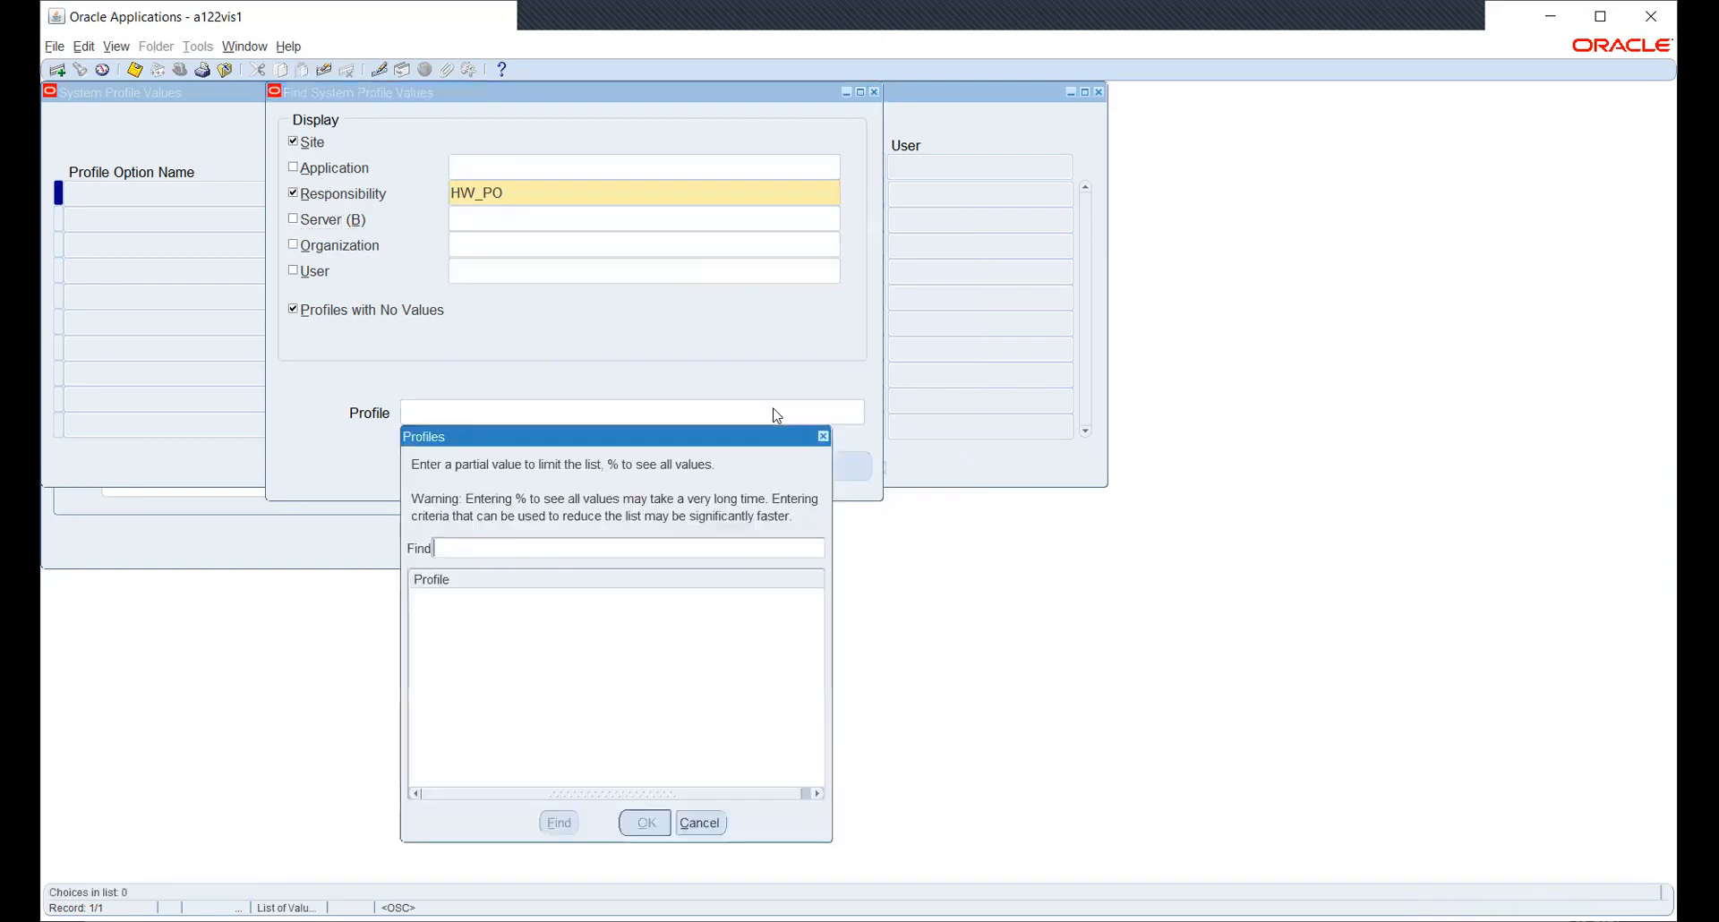
{"action": "type", "text": "%"}
{"action": "key", "text": "BackSpace"}
{"action": "type", "text": "MO:%OPE%UN%"}
{"action": "key", "text": "Return"}
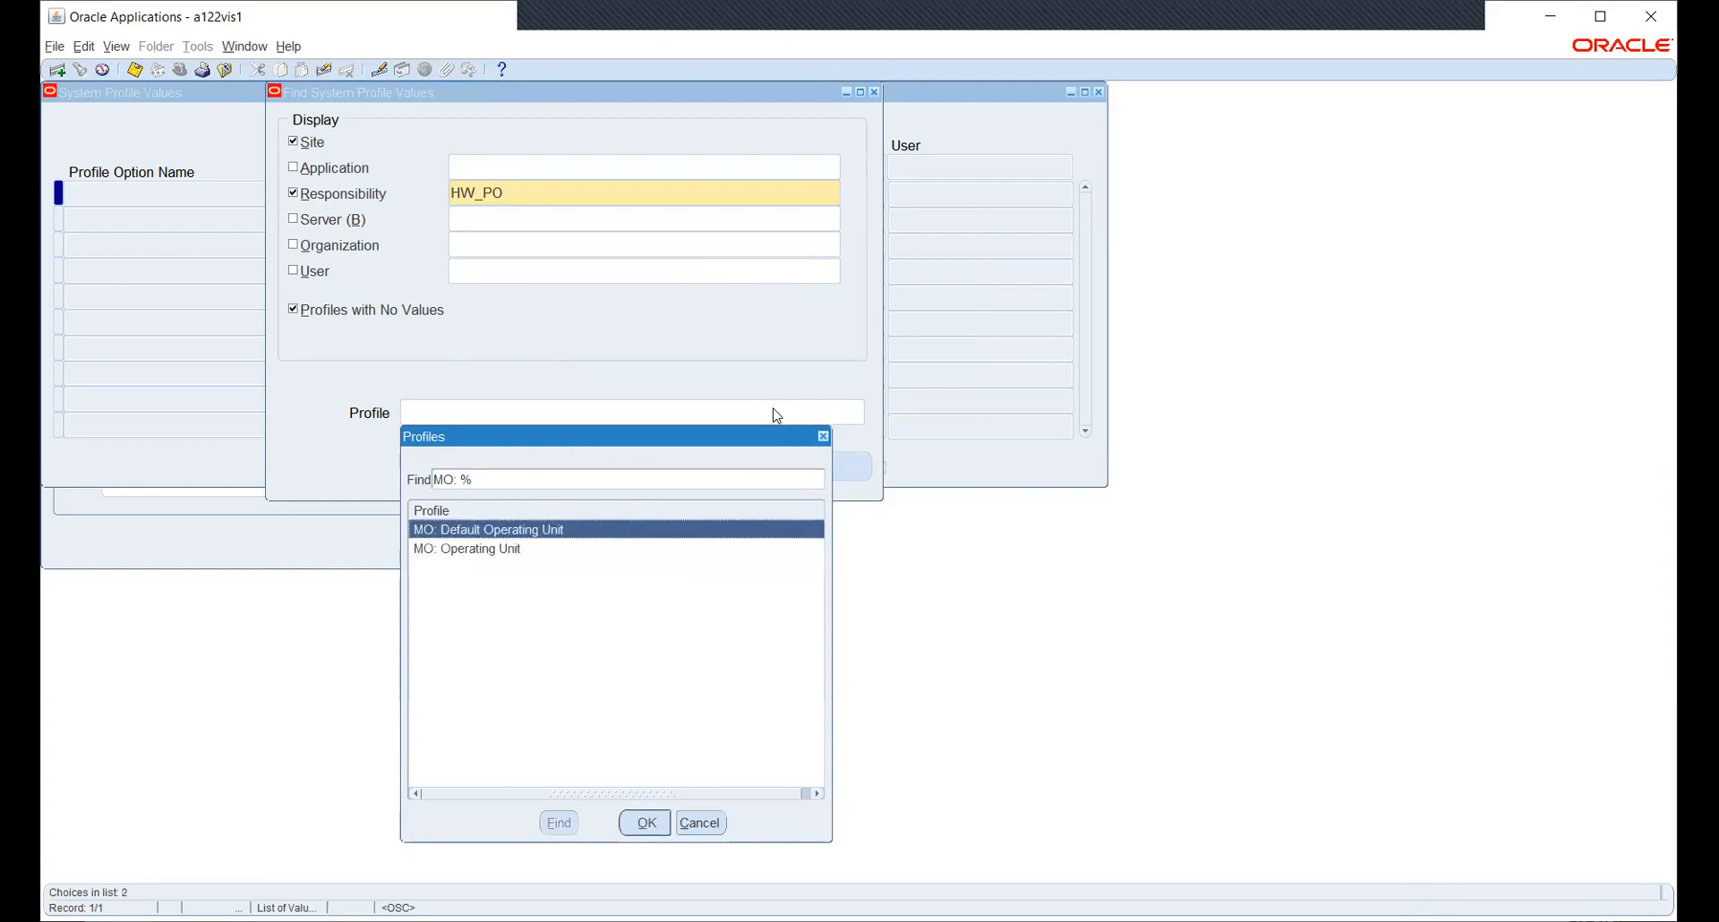
{"action": "key", "text": "Down"}
{"action": "key", "text": "Return"}
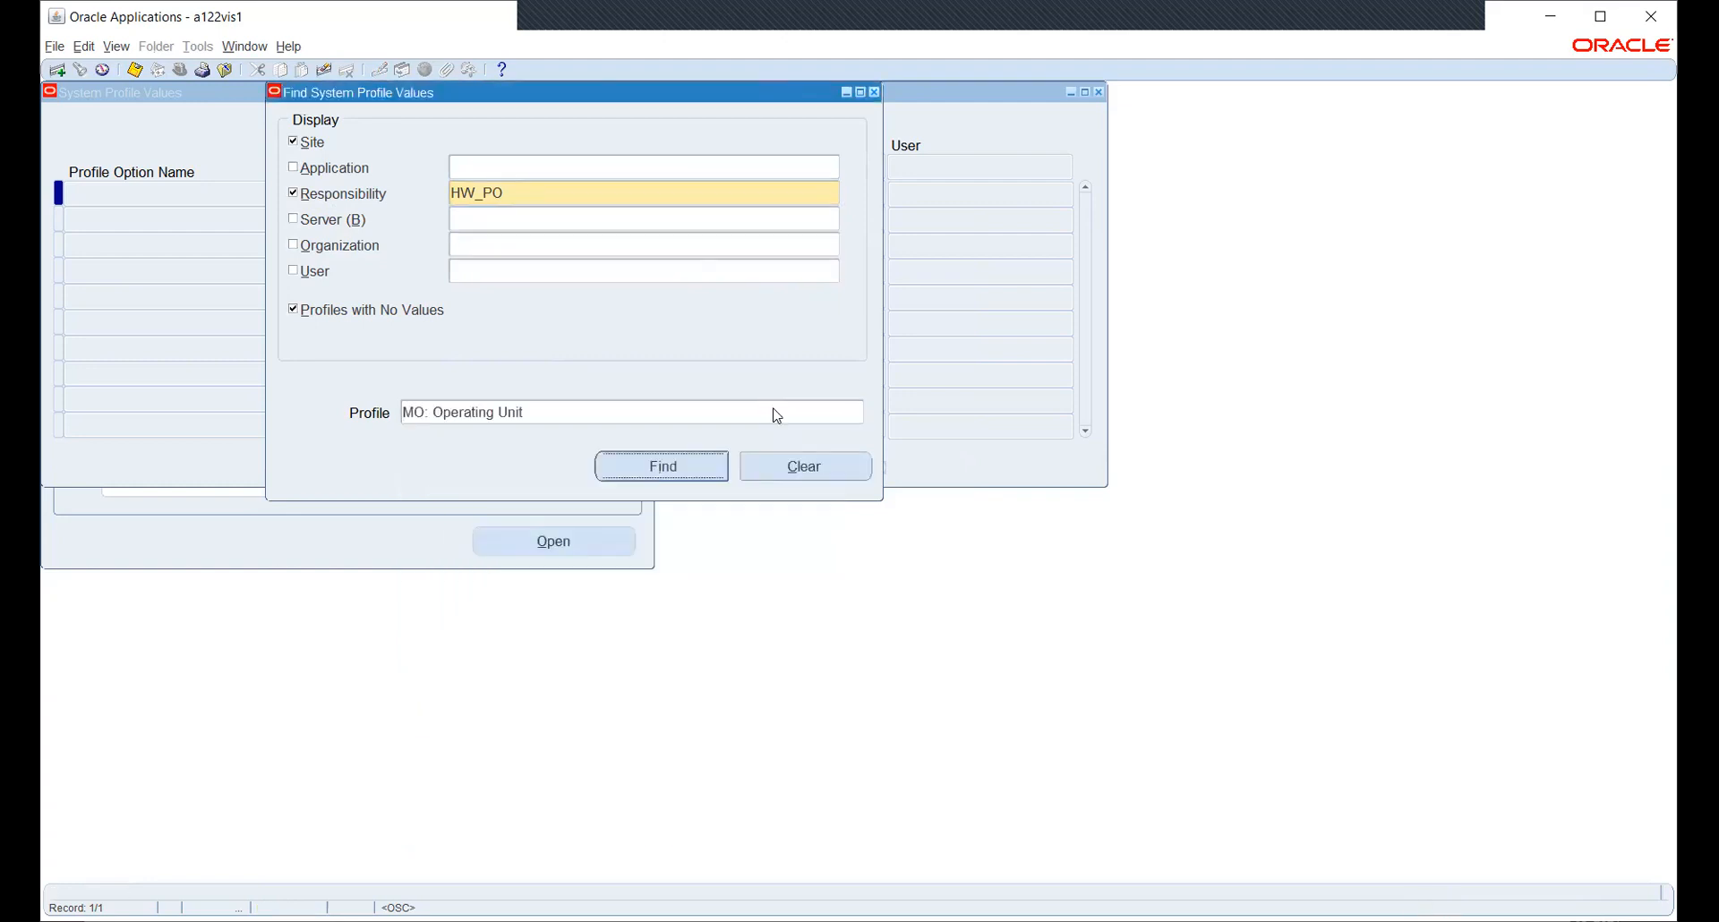
{"action": "key", "text": "Return"}
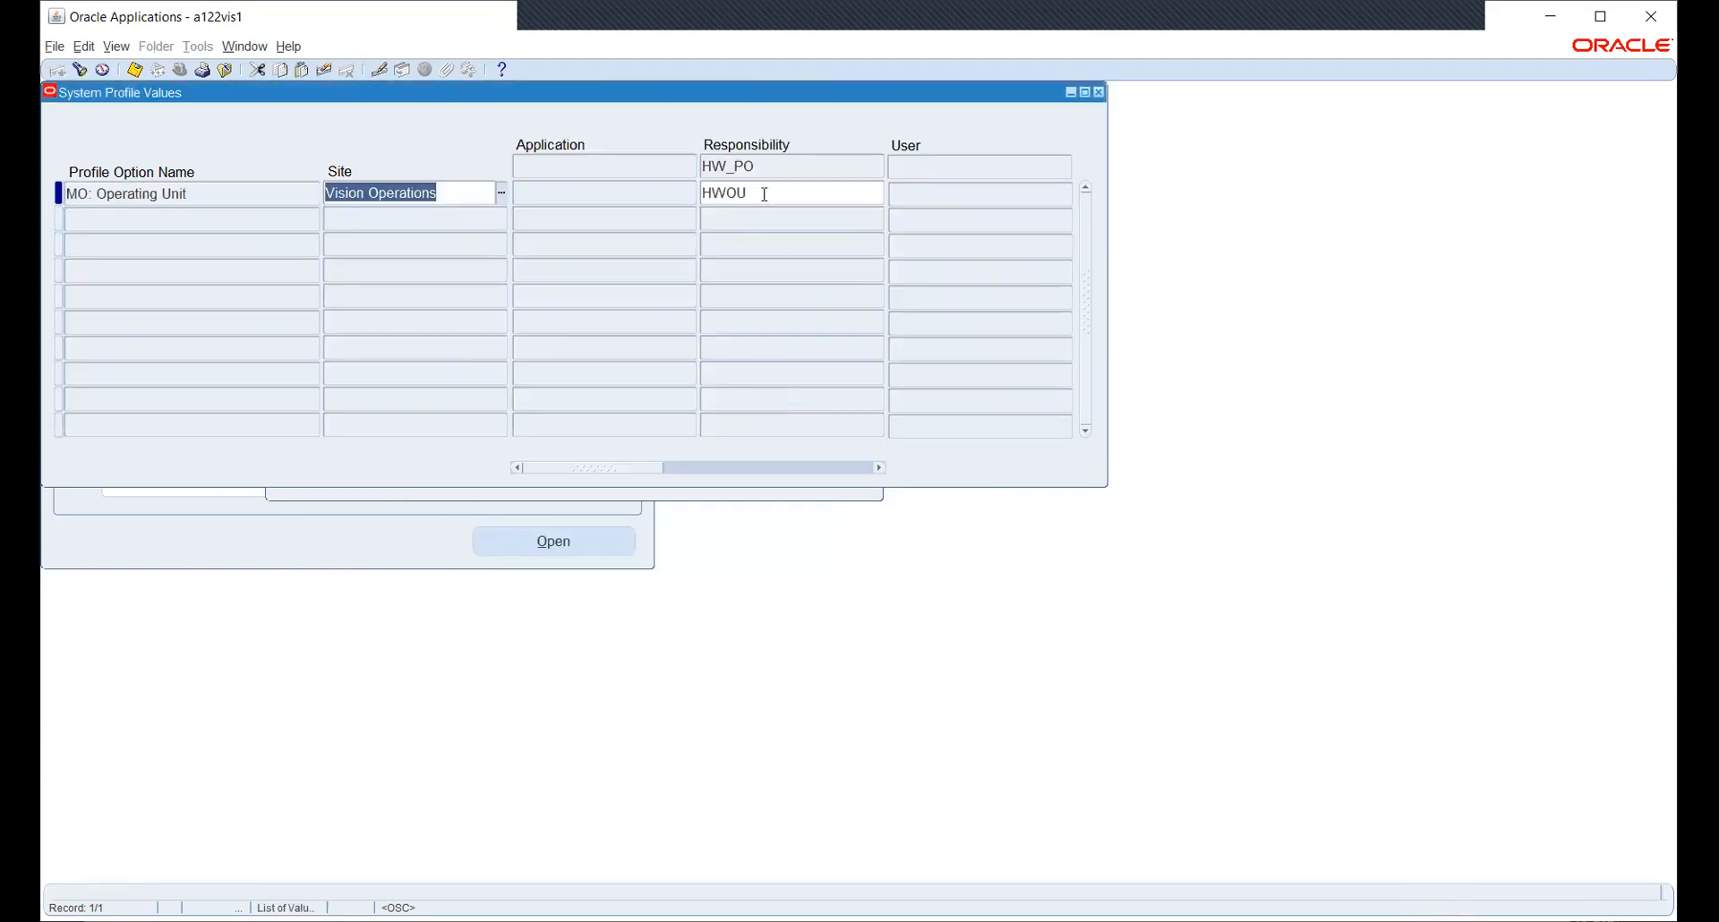
- Set HW_PO's MO: Operating Unit value to HW OU, save, and close the profile values window
{"action": "left_click", "coordinate": [764, 194]}
{"action": "left_click", "coordinate": [878, 191]}
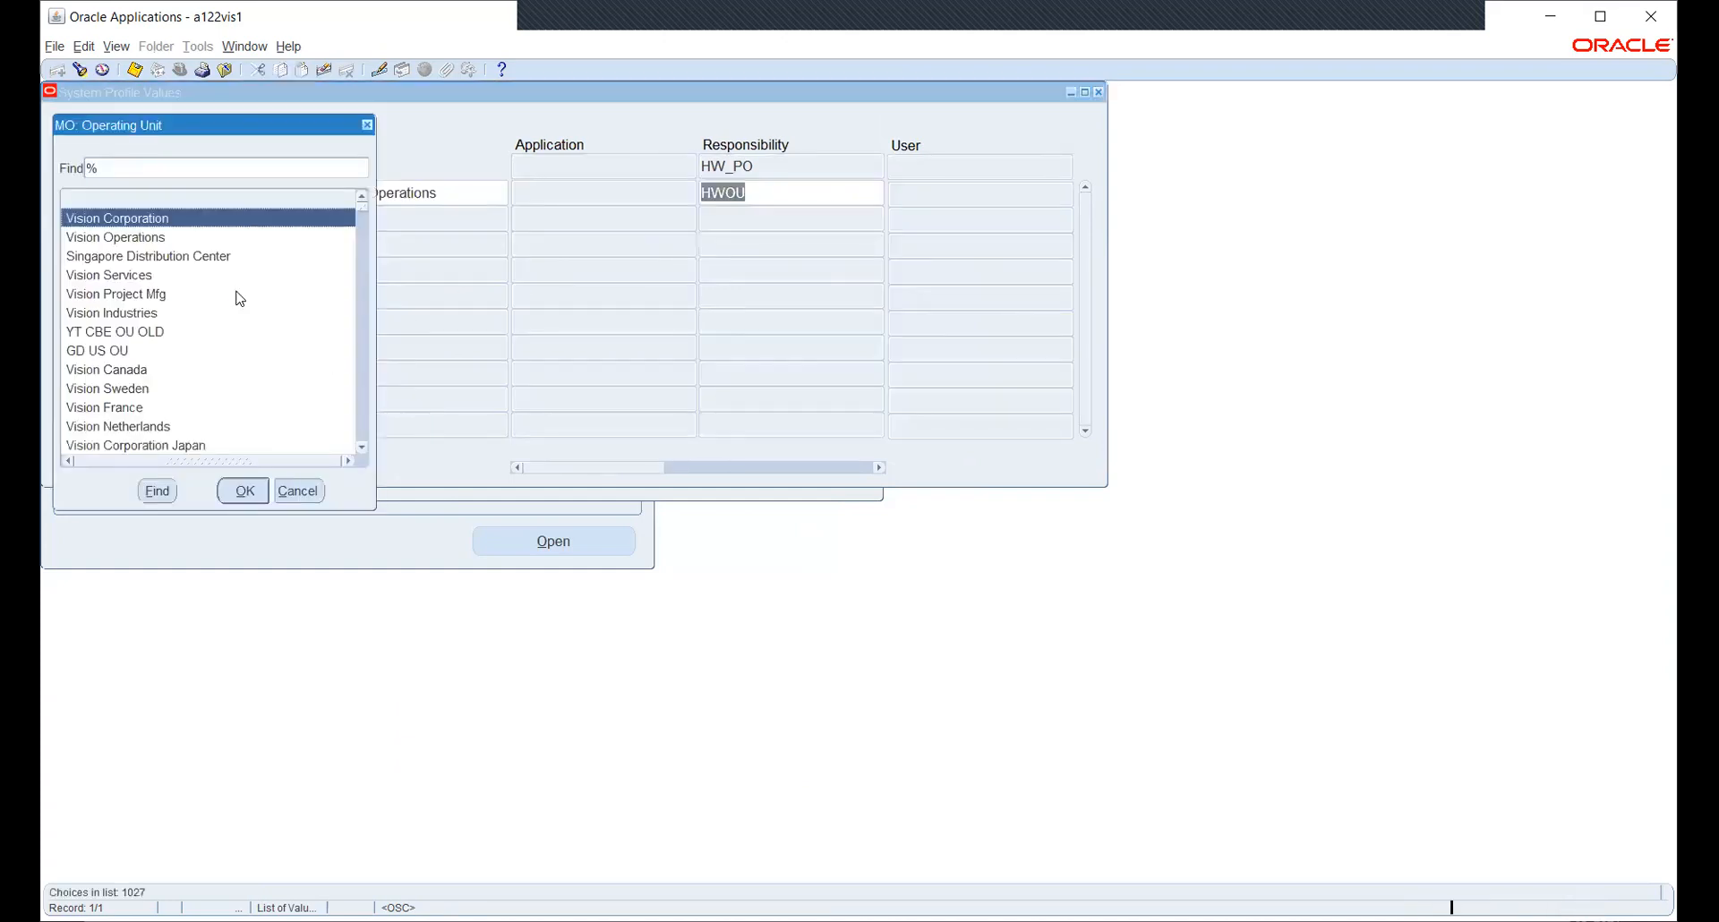
{"action": "type", "text": "hw"}
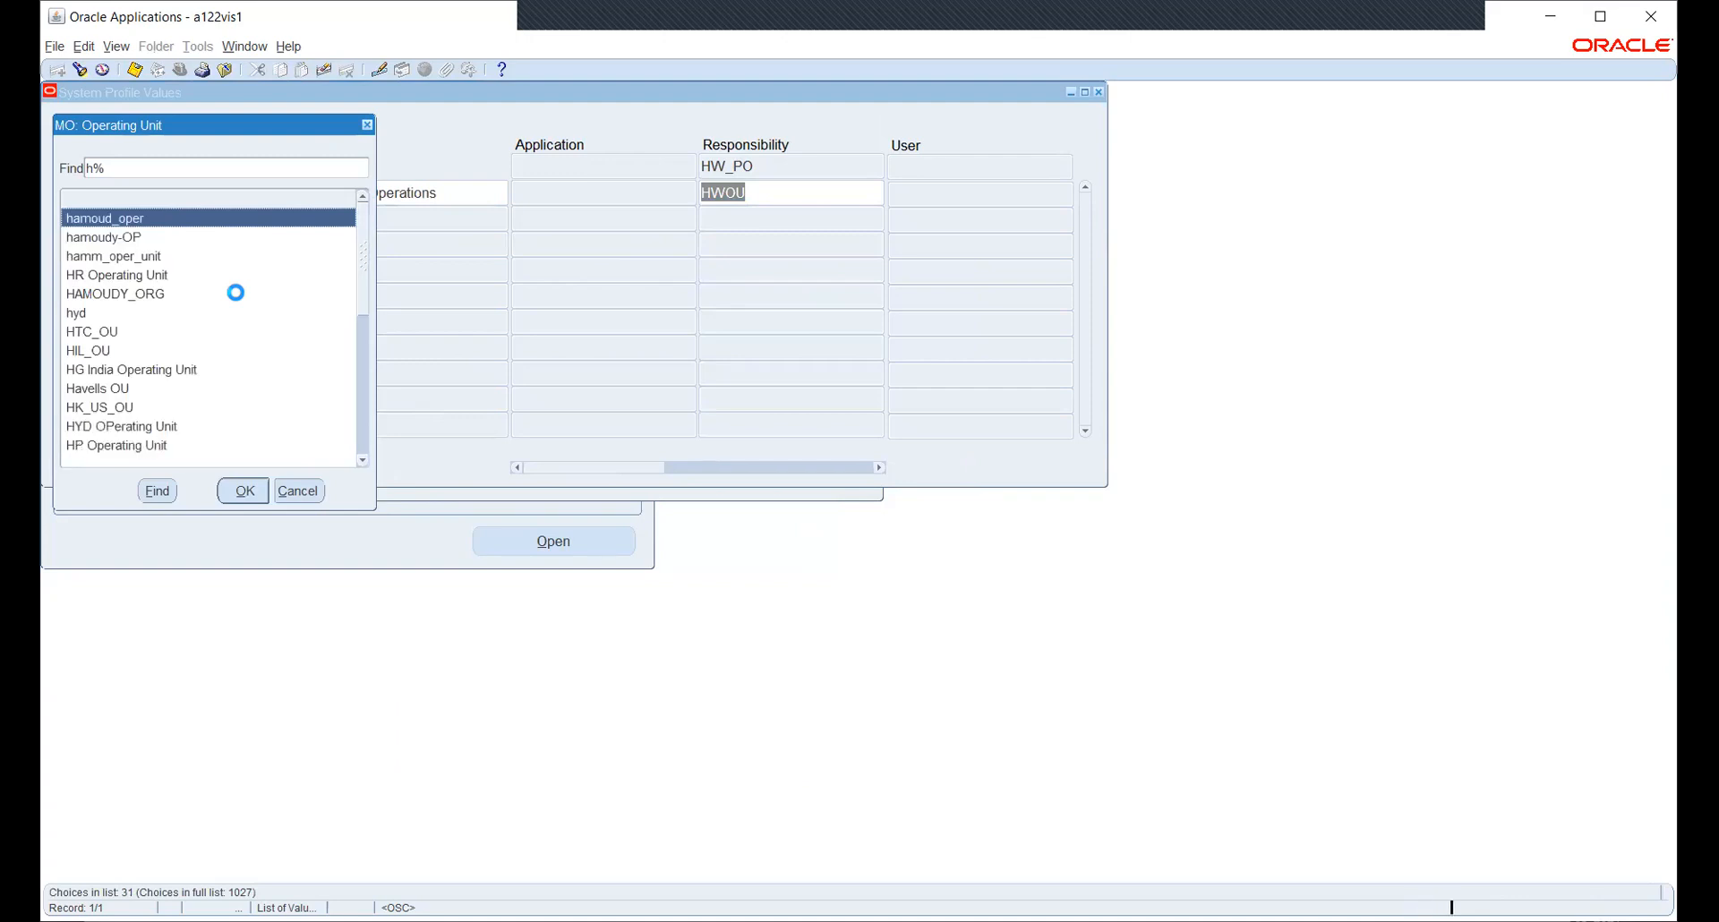
{"action": "key", "text": "Down"}
{"action": "key", "text": "Return"}
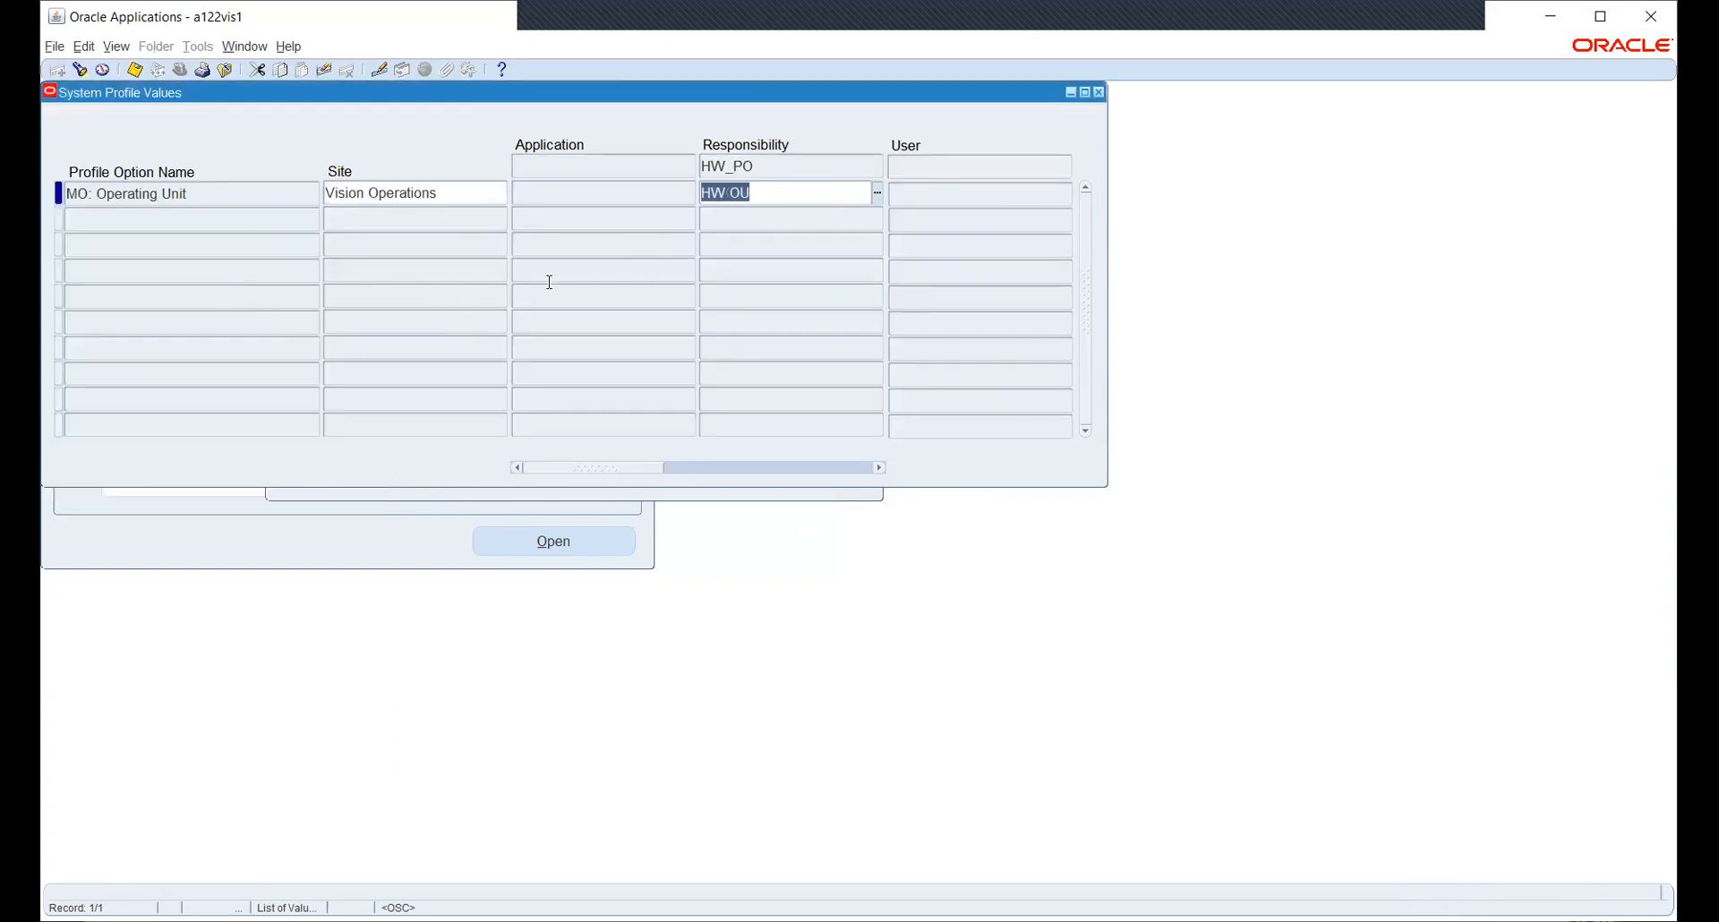
{"action": "key", "text": "ctrl+s"}
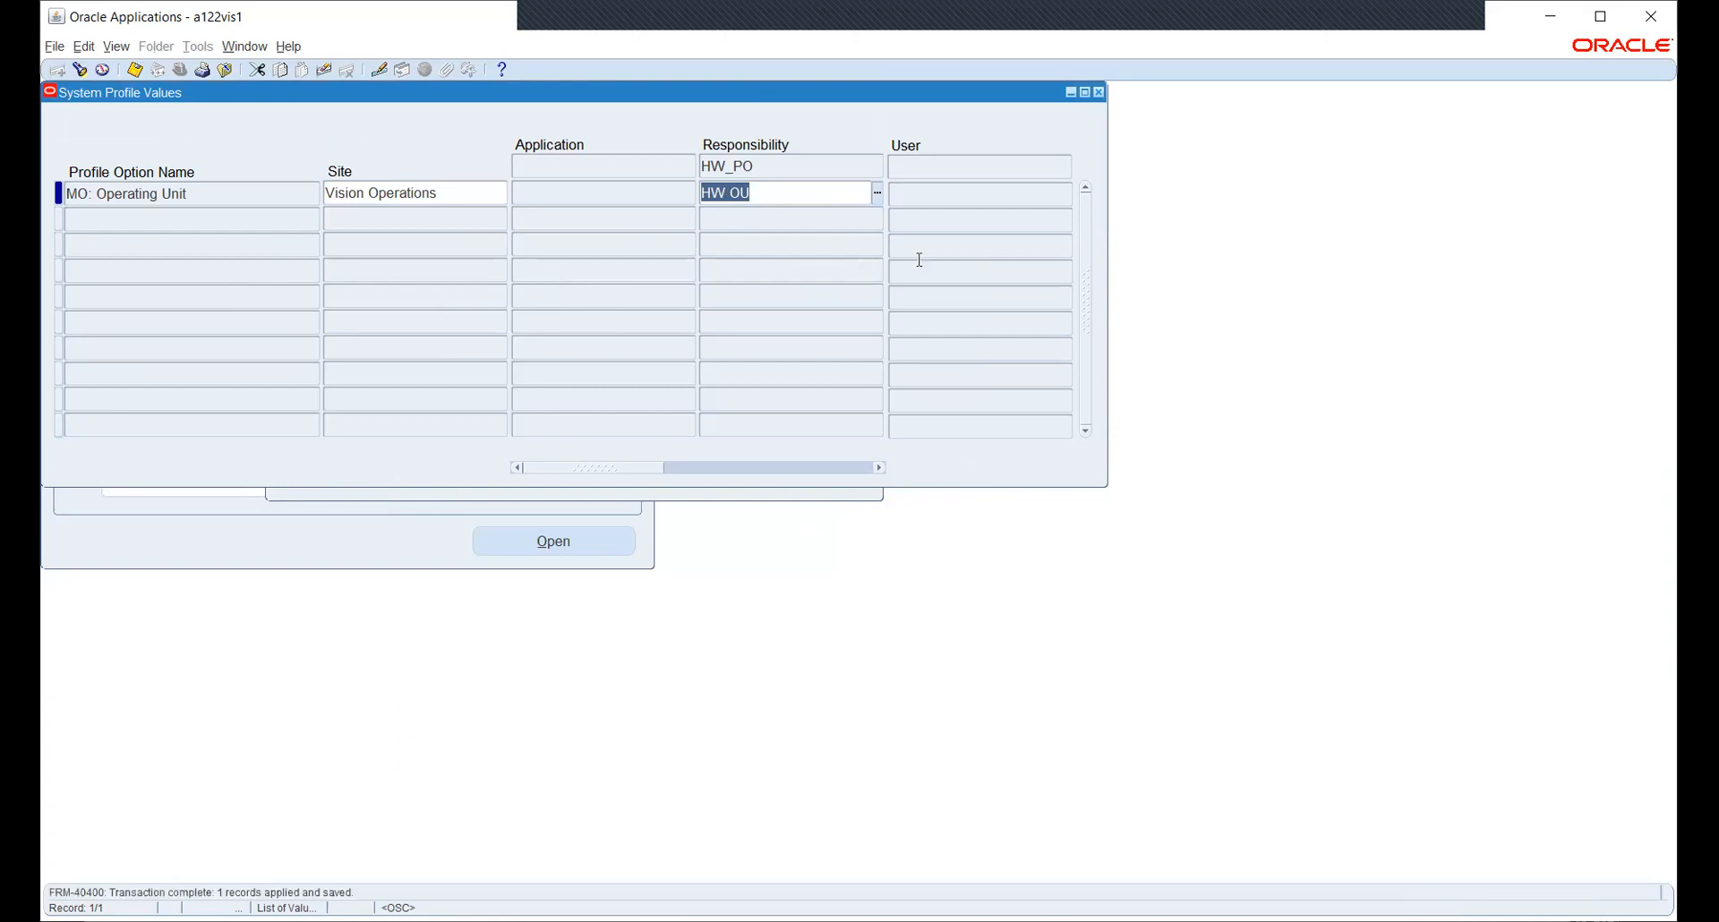
{"action": "left_click", "coordinate": [1099, 93]}
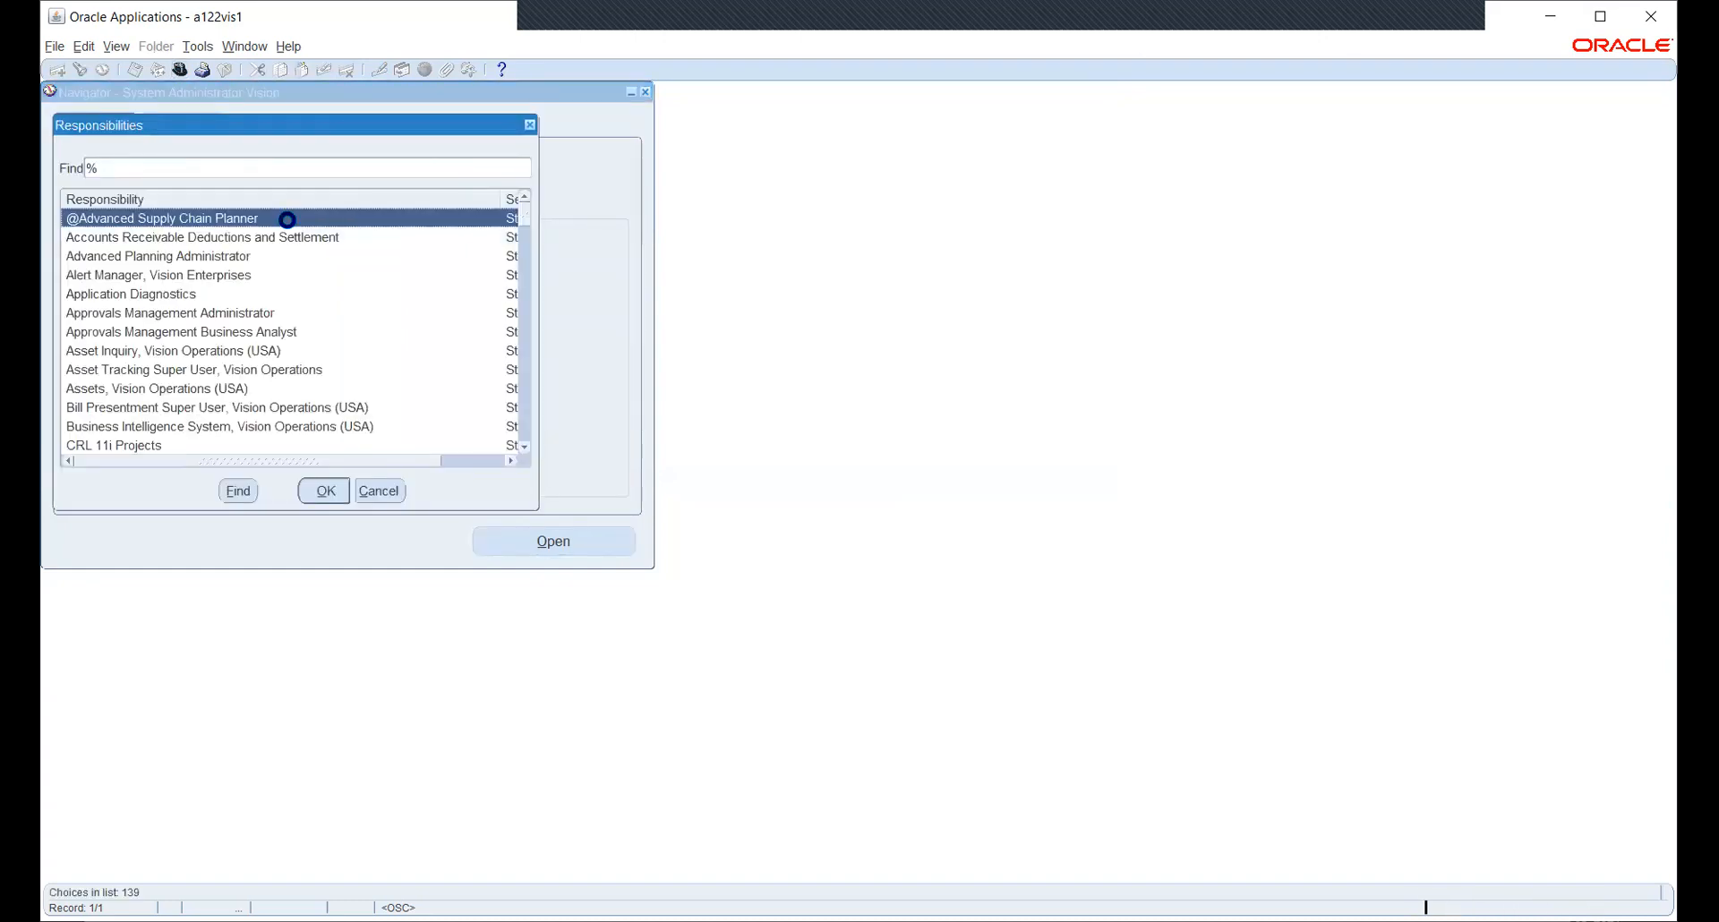
- Switch to the HW_PO responsibility and open Setup > Organizations > Financial Options
{"action": "type", "text": "hw_P"}
{"action": "key", "text": "Down"}
{"action": "key", "text": "Return"}
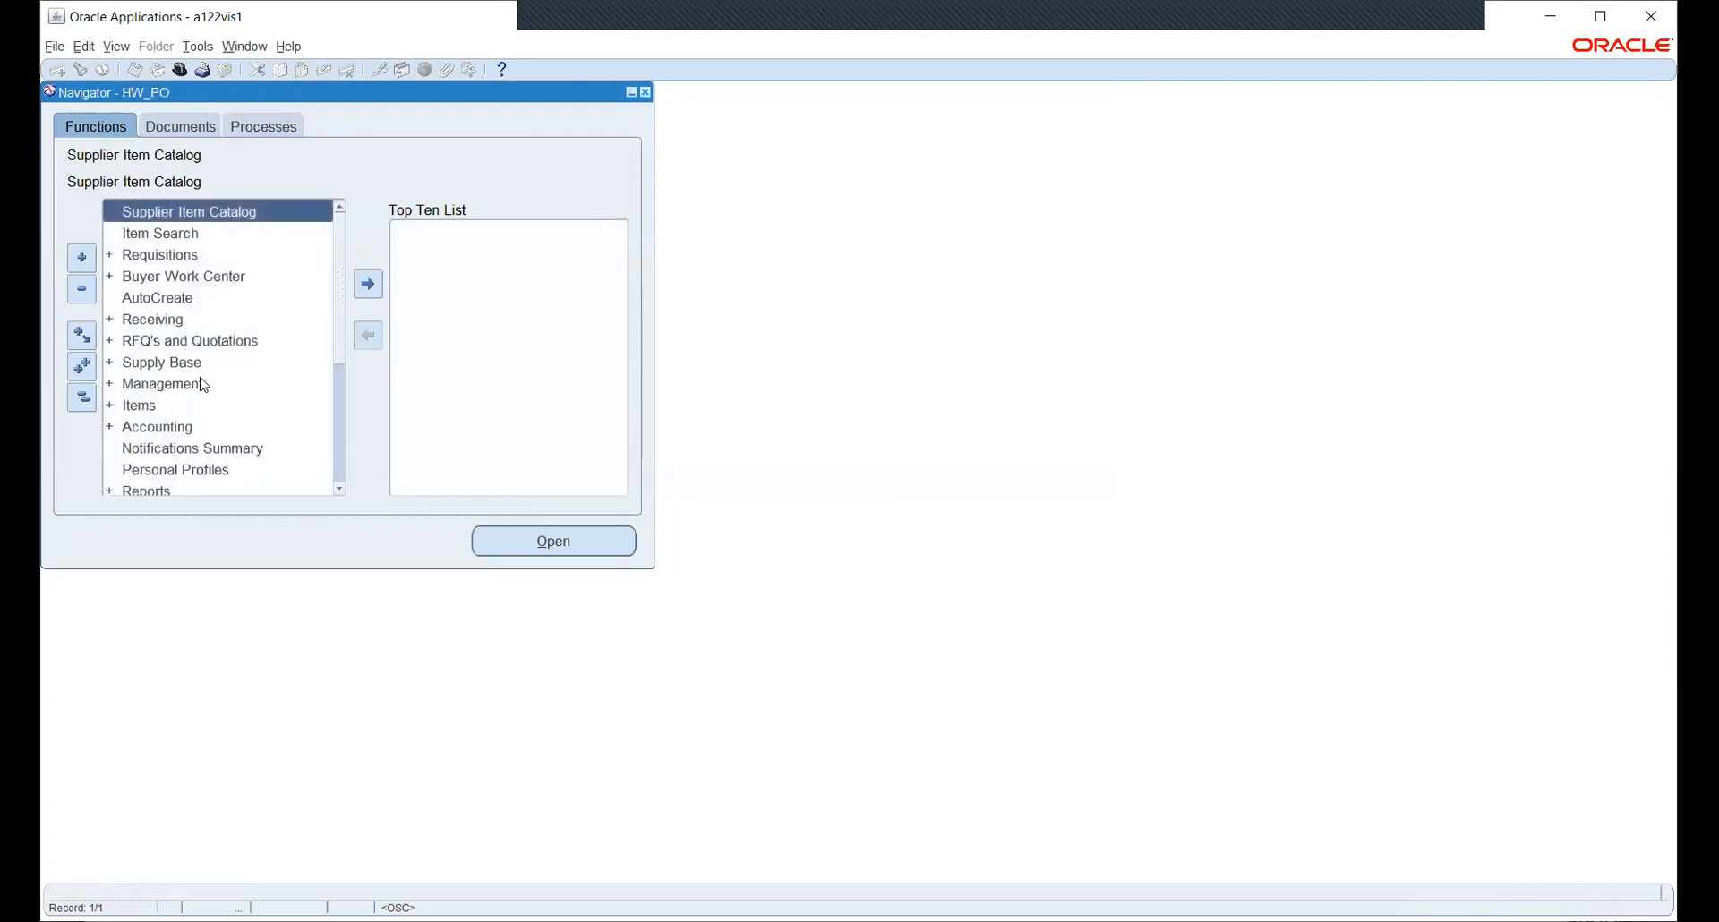
{"action": "scroll", "coordinate": [200, 385], "scroll_direction": "down", "scroll_amount": 2}
{"action": "double_click", "coordinate": [139, 406]}
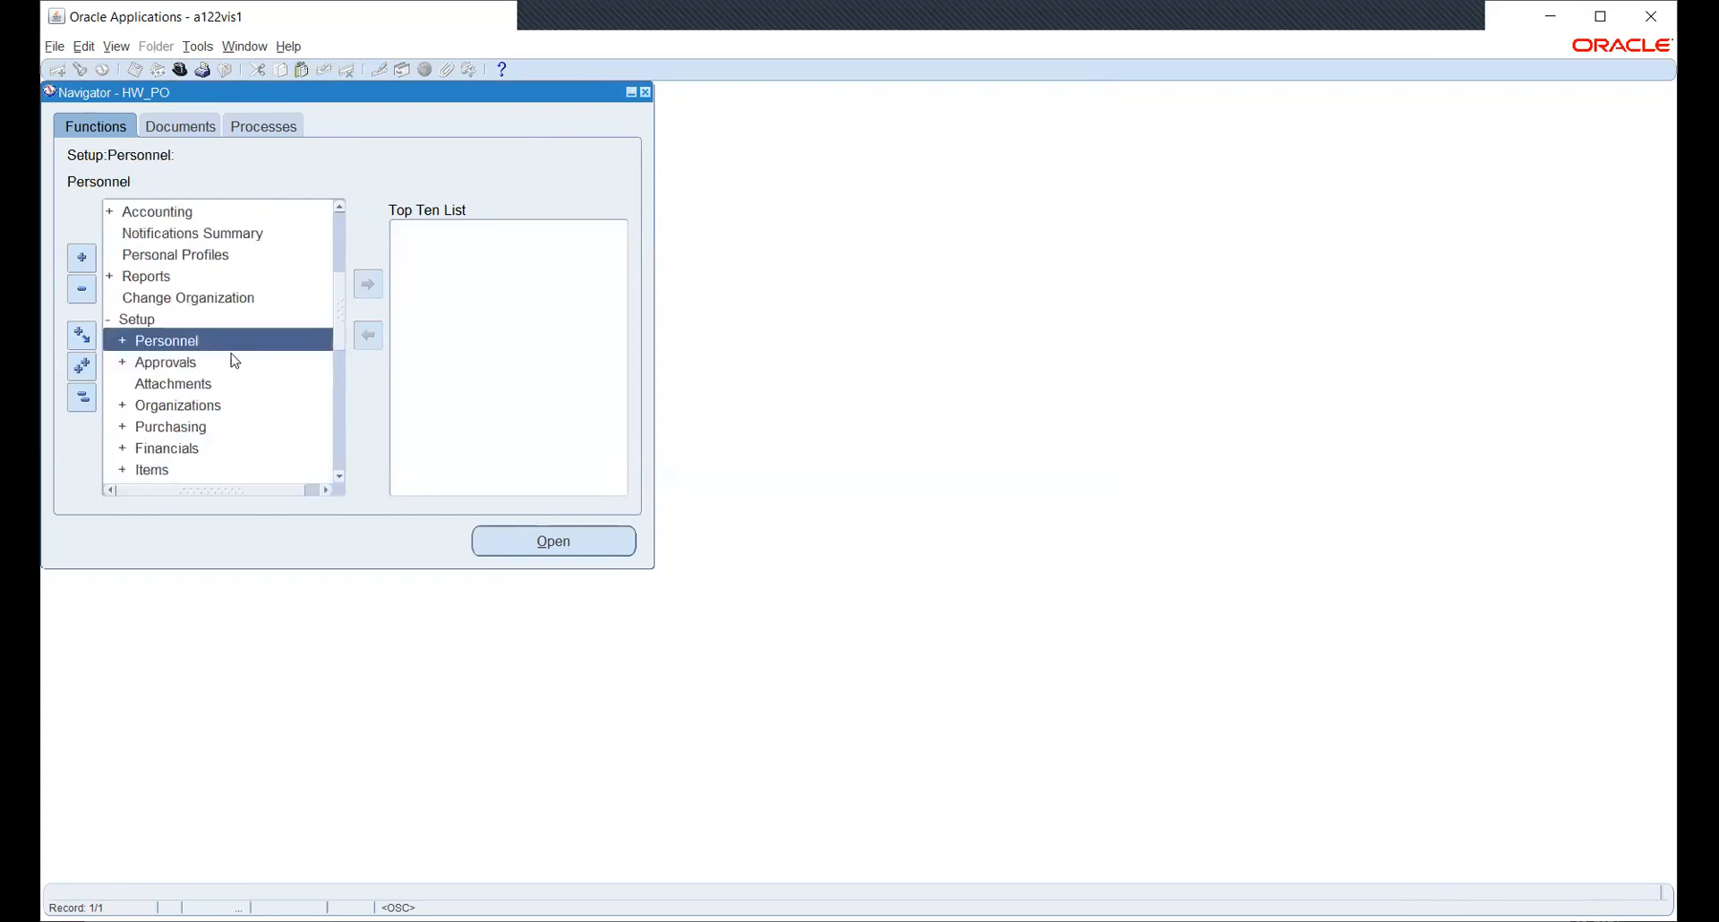
{"action": "scroll", "coordinate": [213, 311], "scroll_direction": "down", "scroll_amount": 1}
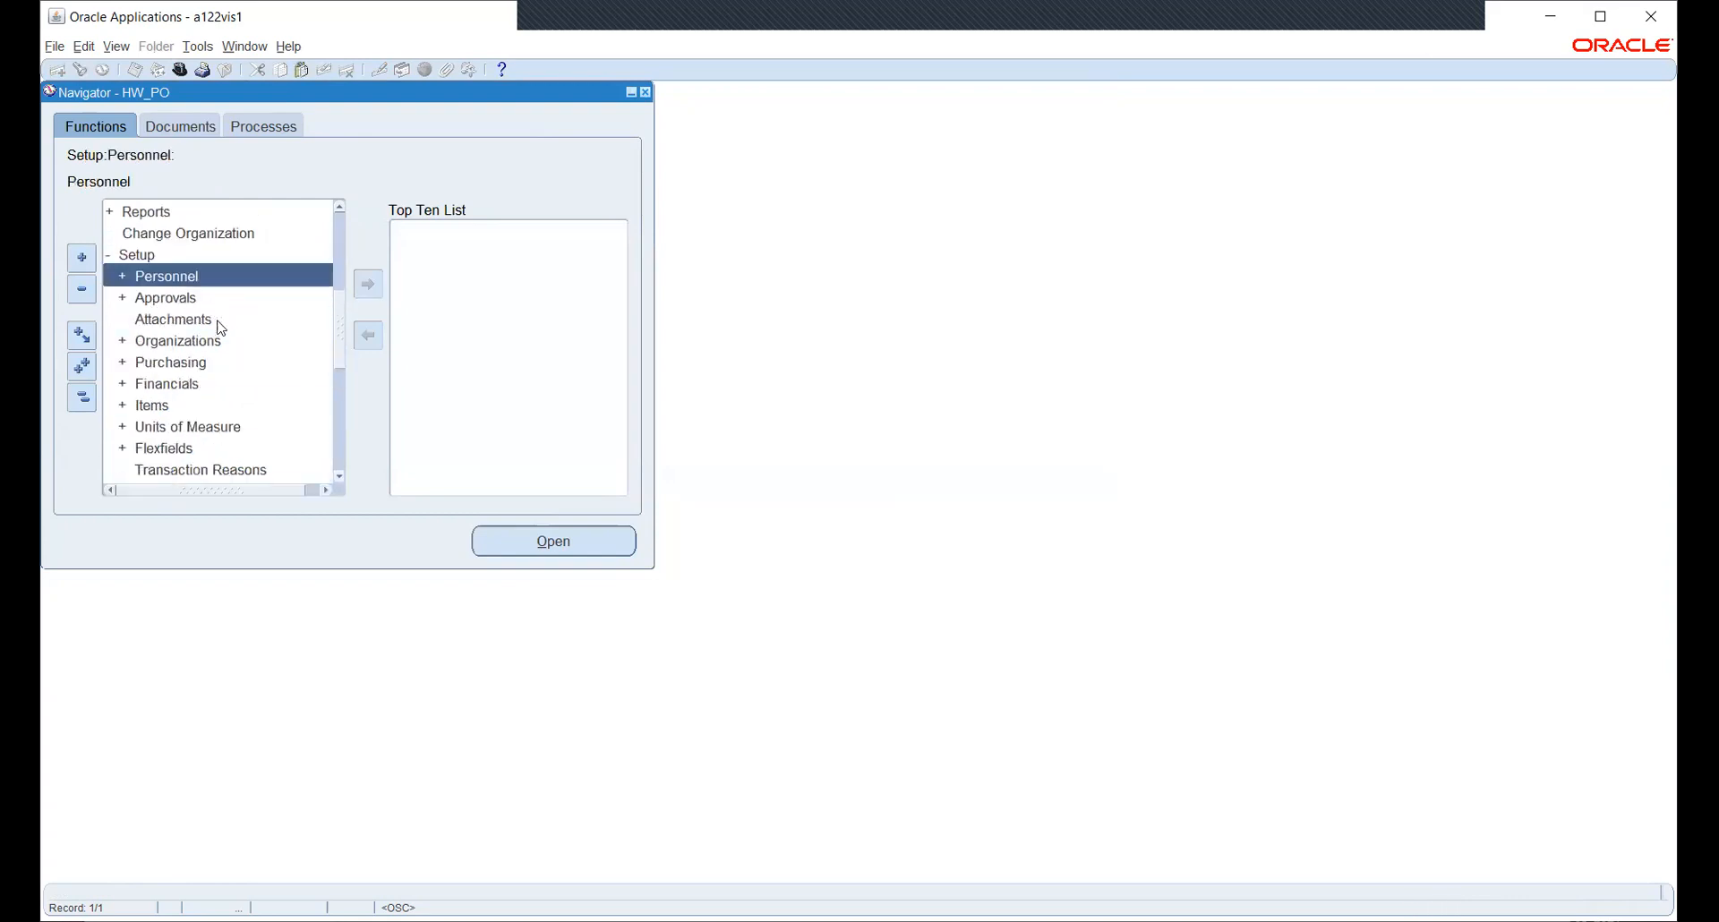
{"action": "double_click", "coordinate": [177, 342]}
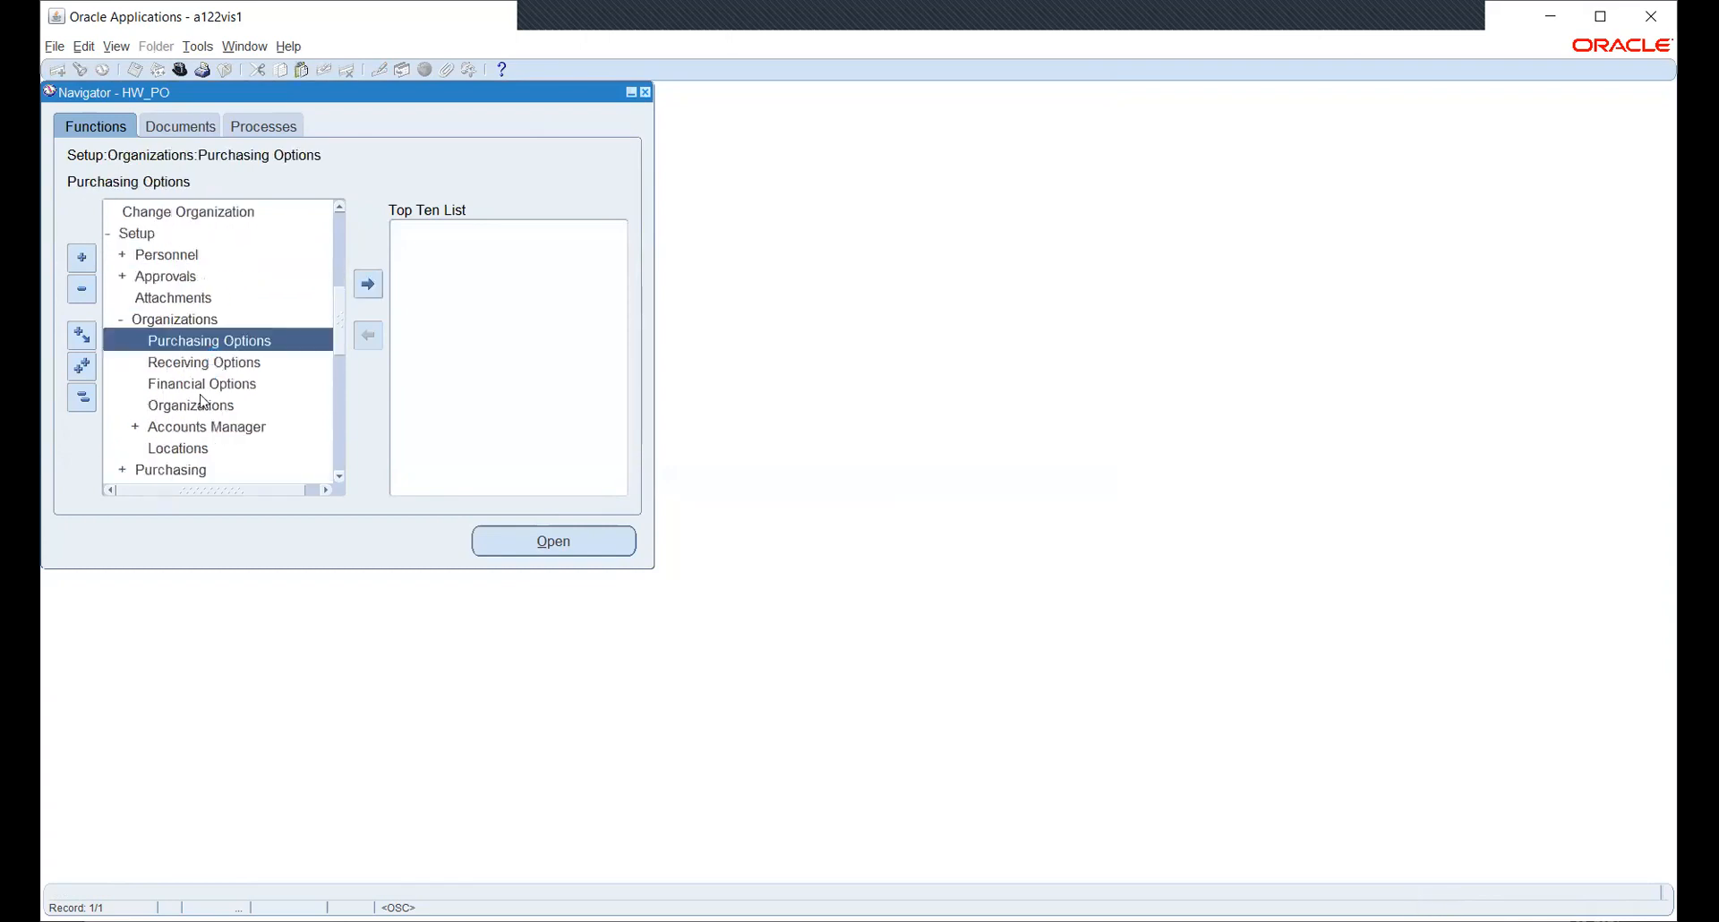
{"action": "left_click", "coordinate": [203, 387]}
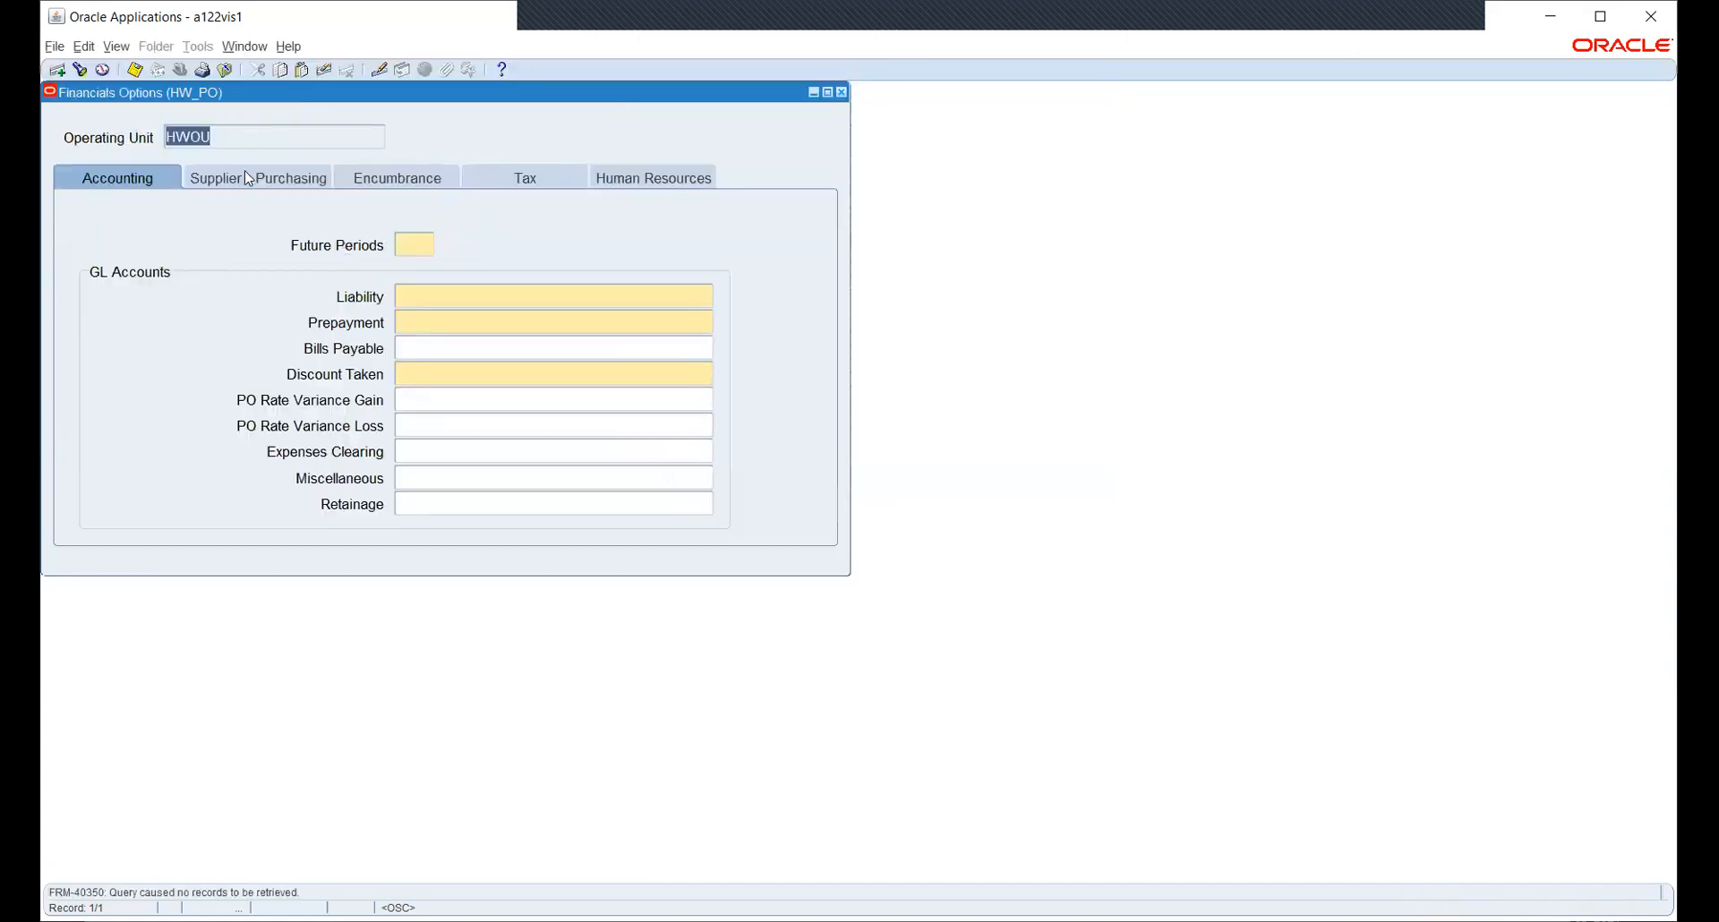
- Review HWOU's Supplier - Purchasing defaults, then close Financials Options without saving
{"action": "left_click", "coordinate": [230, 180]}
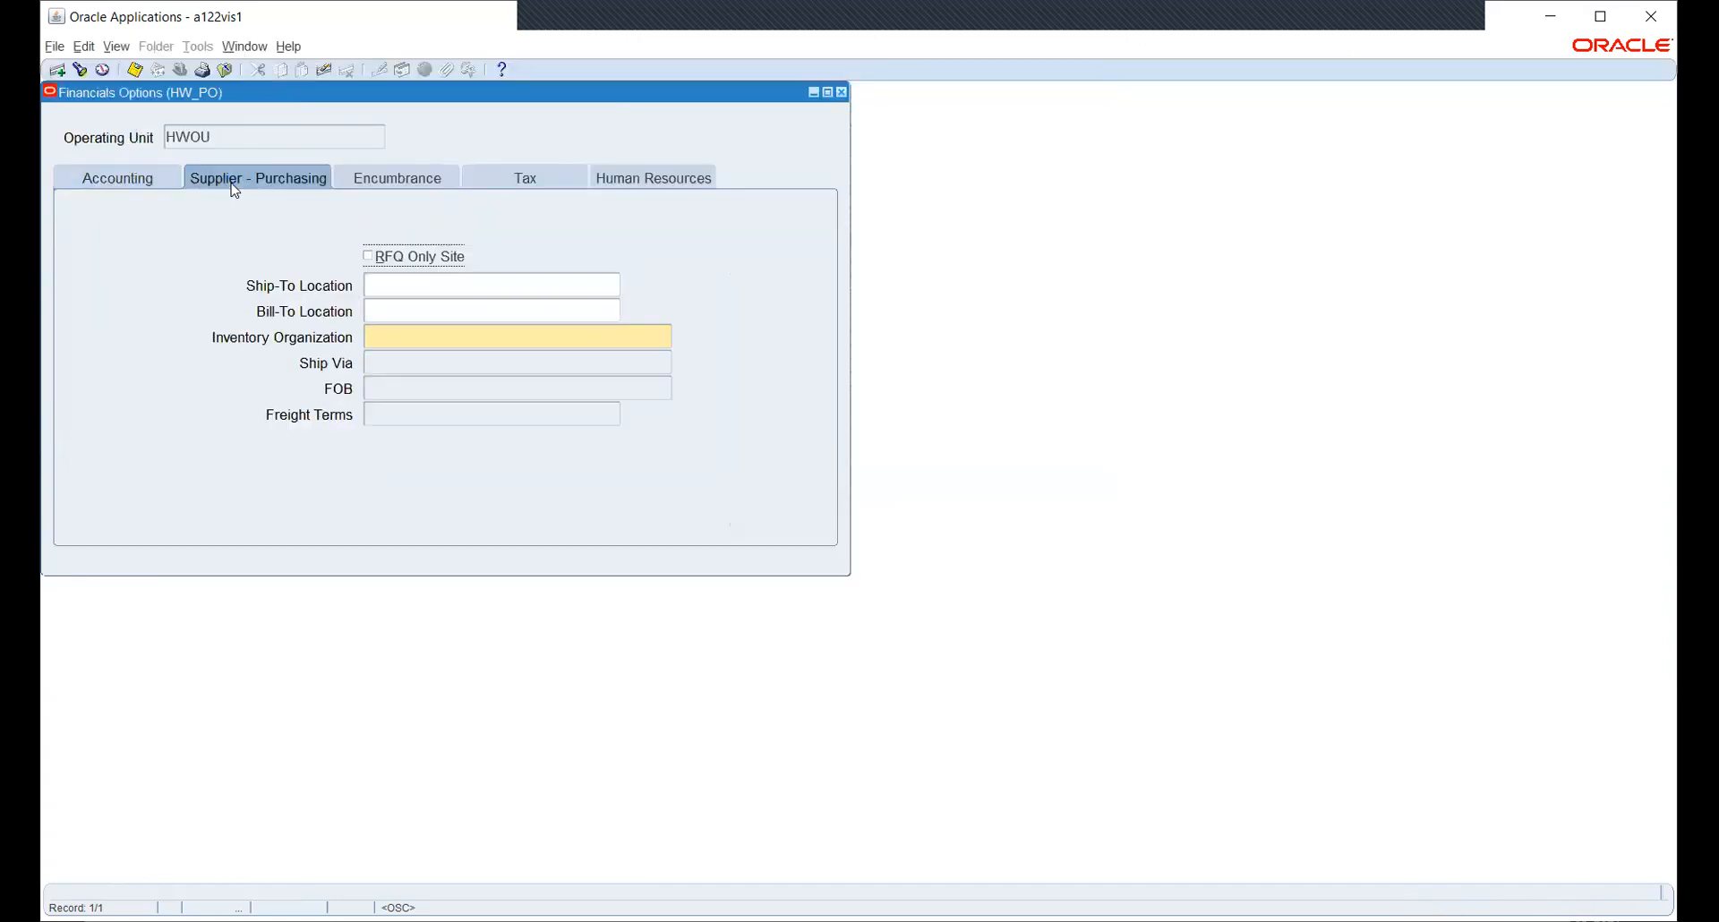
{"action": "double_click", "coordinate": [201, 140]}
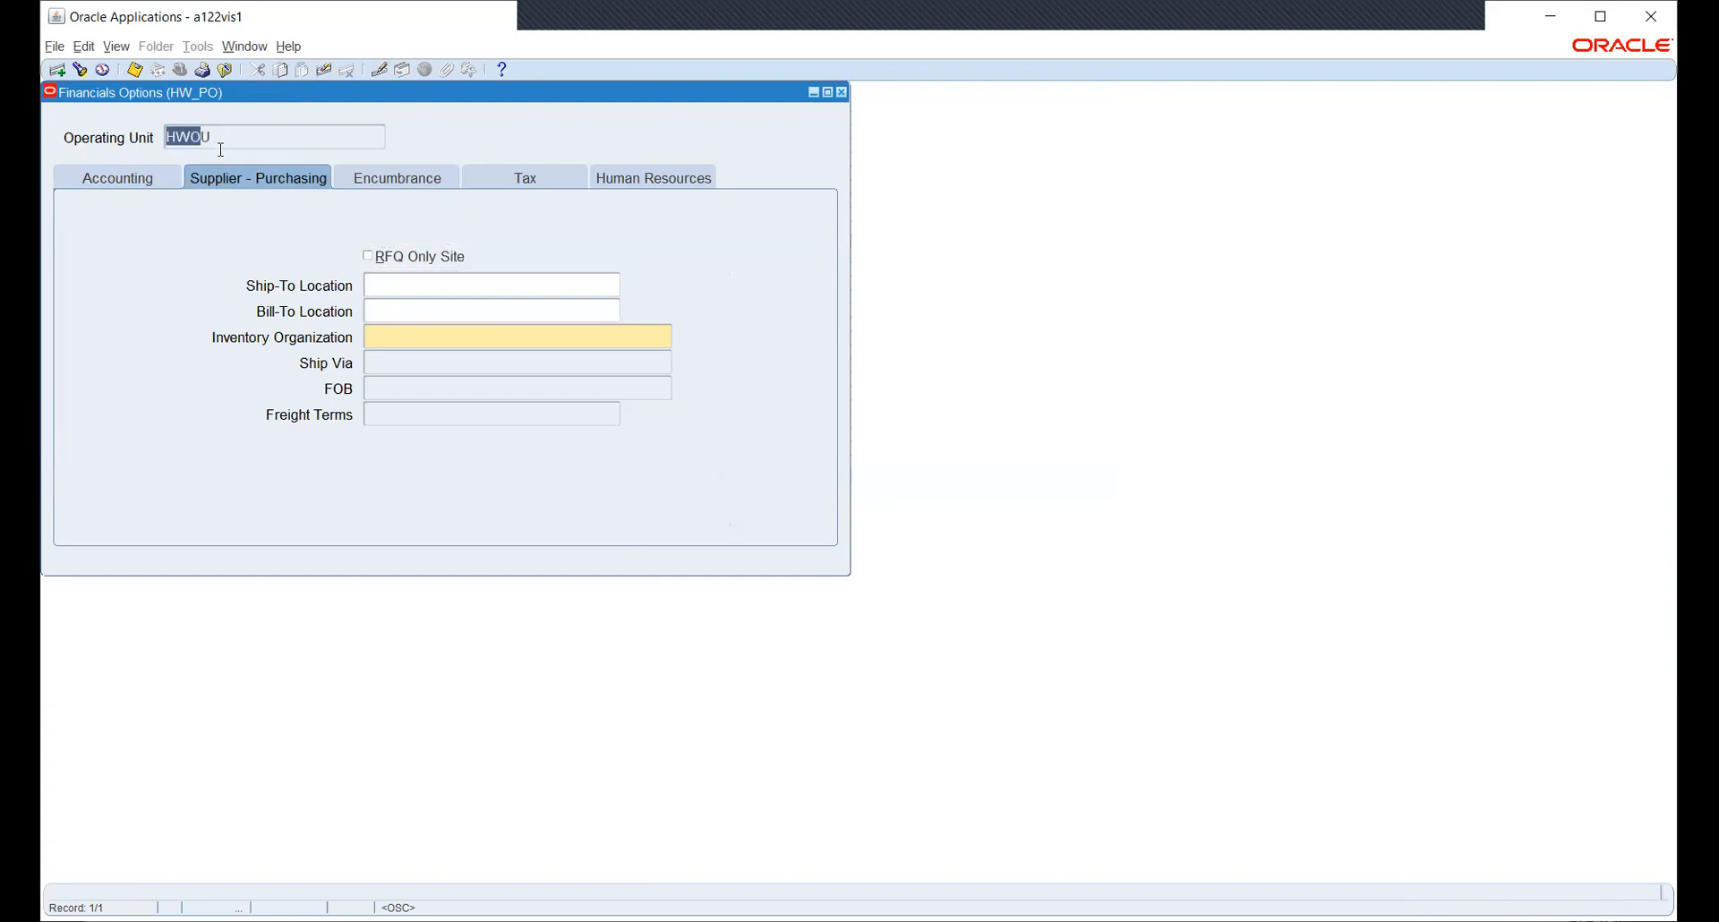
{"action": "left_click", "coordinate": [223, 141]}
{"action": "left_click", "coordinate": [841, 92]}
{"action": "left_click", "coordinate": [889, 532]}
{"action": "left_click", "coordinate": [873, 532]}
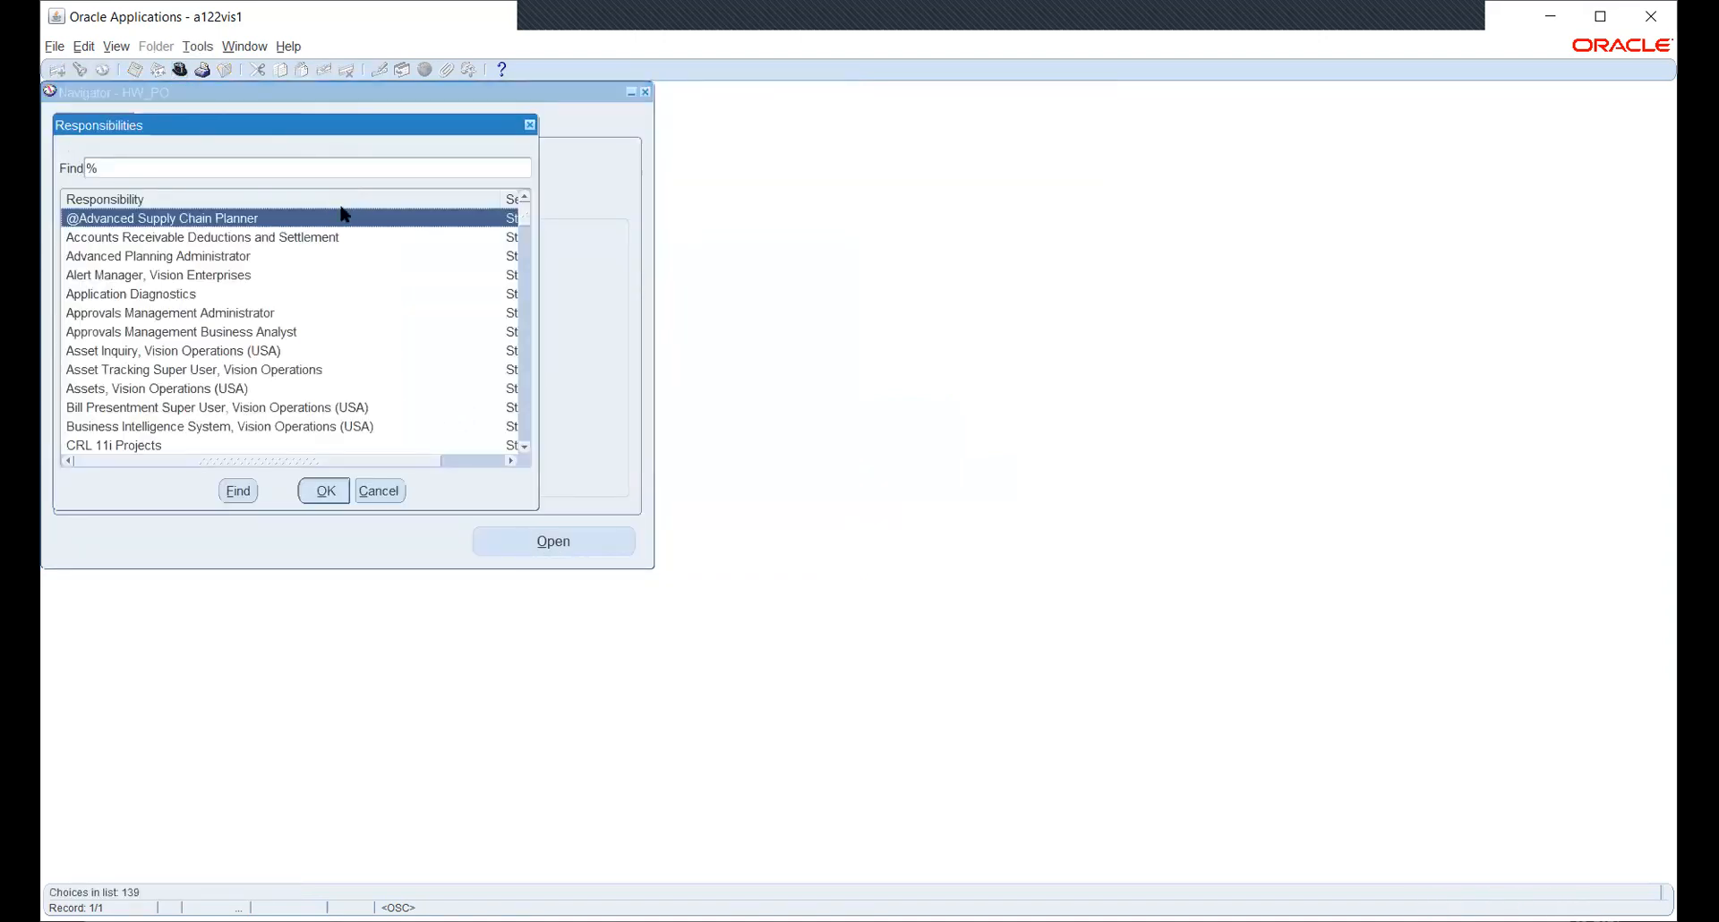
- Switch to Human Resources, Vision Enterprises and open Security > Profile
{"action": "type", "text": "h"}
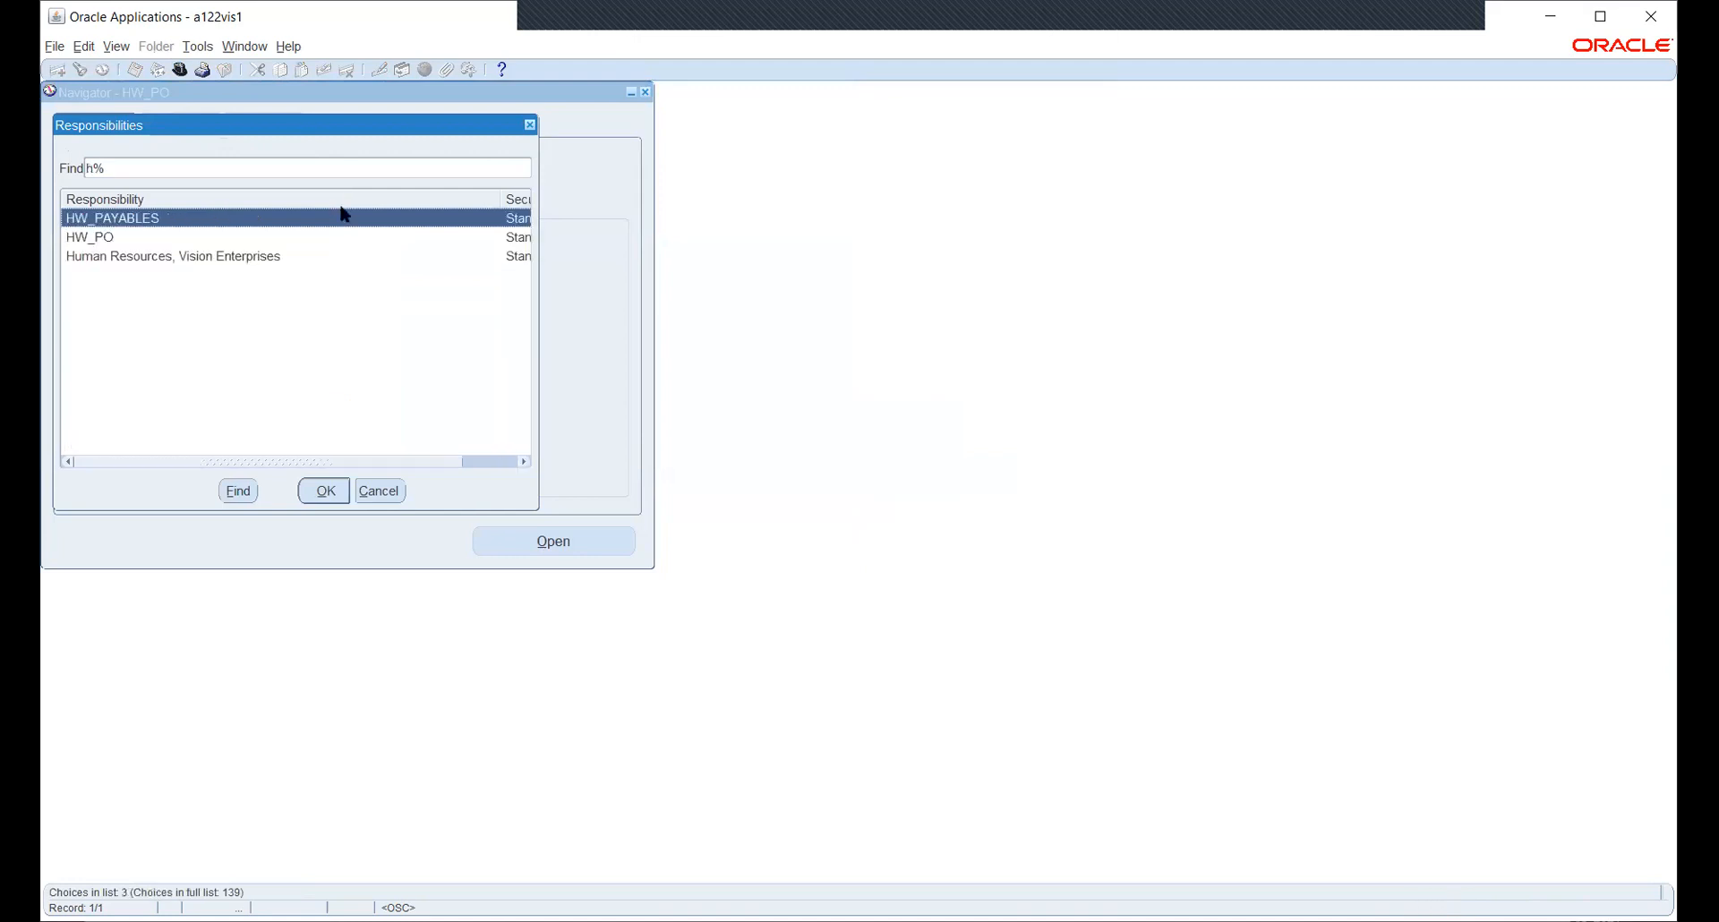
{"action": "key", "text": "Down"}
{"action": "key", "text": "Down"}
{"action": "key", "text": "Return"}
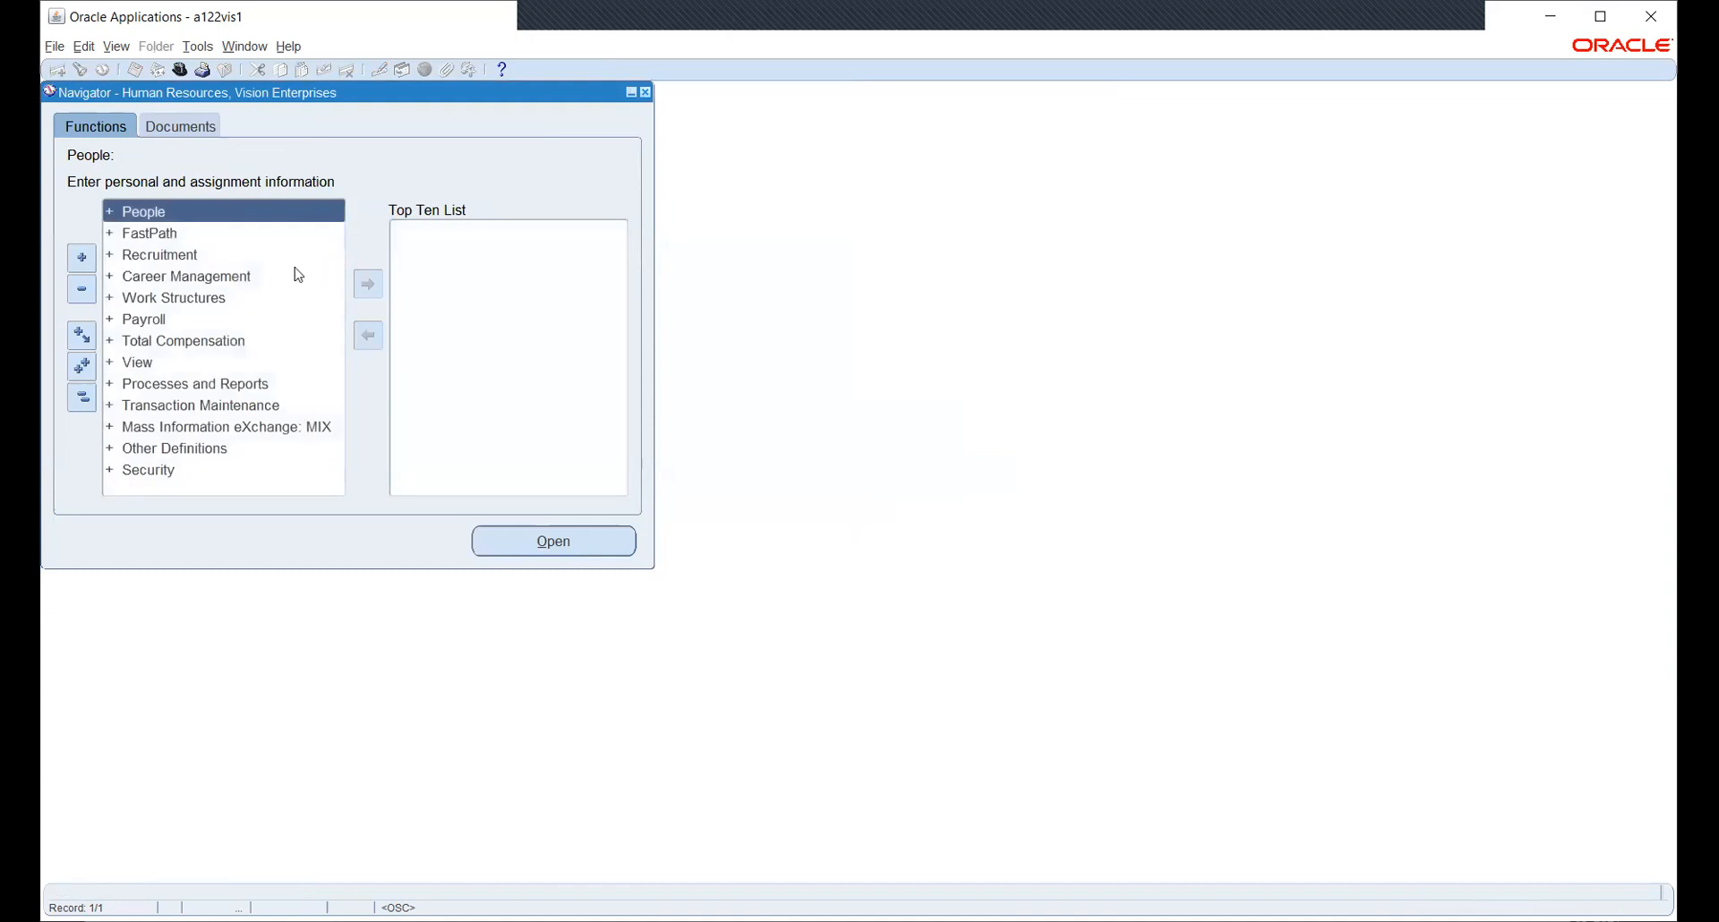
{"action": "double_click", "coordinate": [145, 467]}
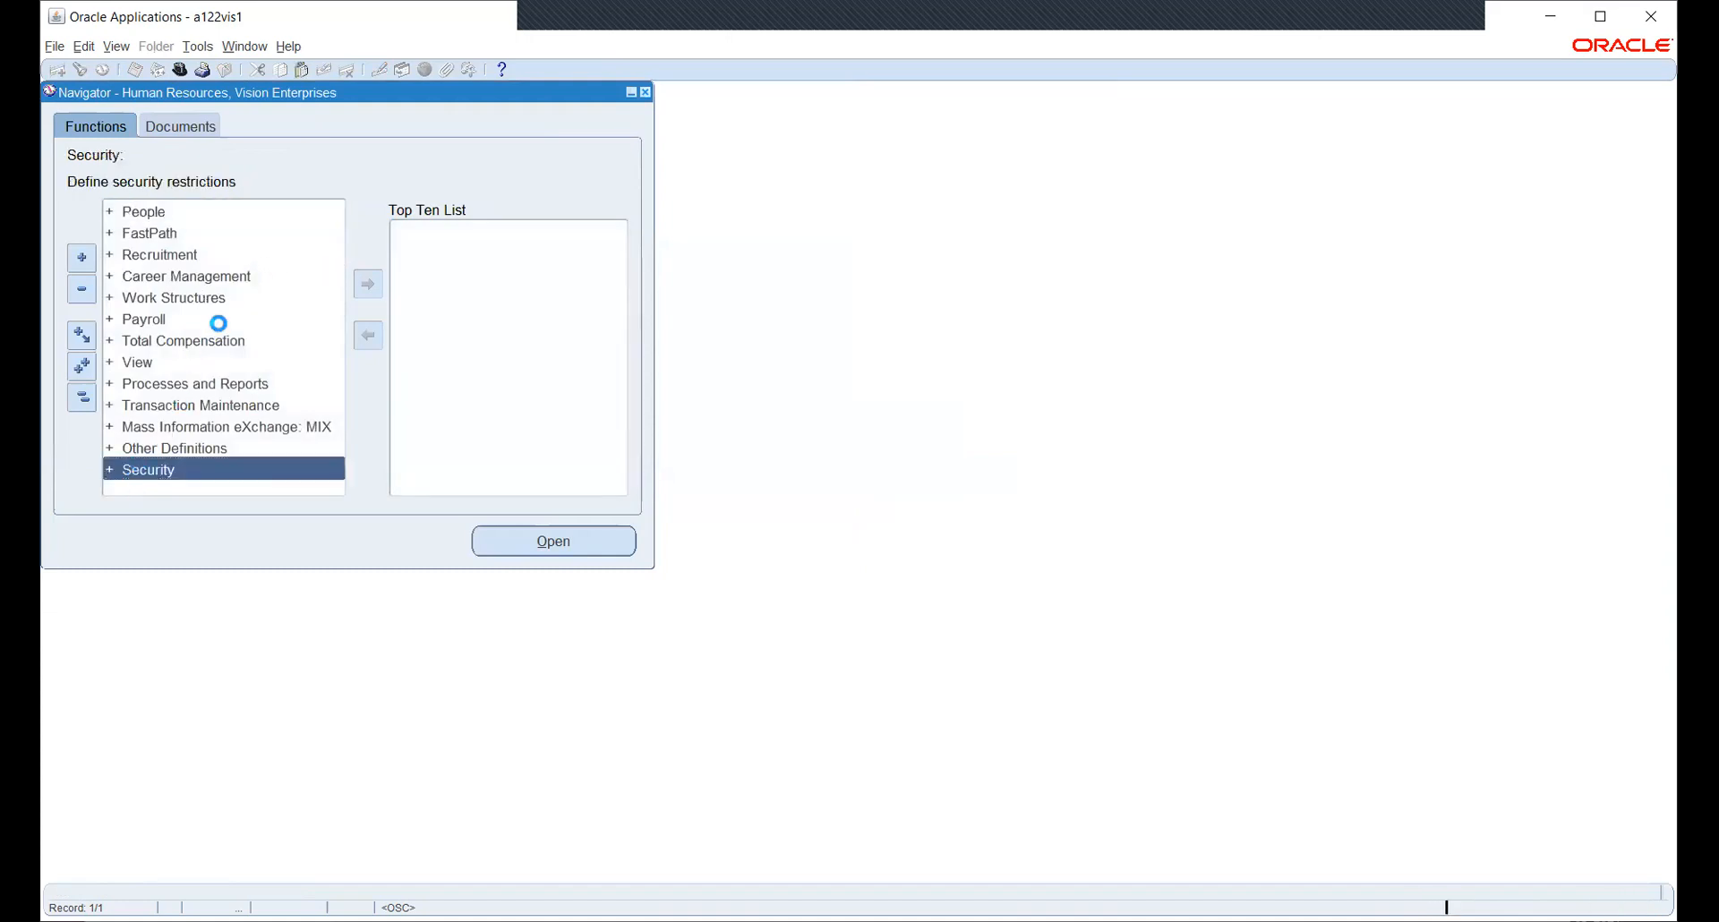
{"action": "left_click", "coordinate": [170, 382]}
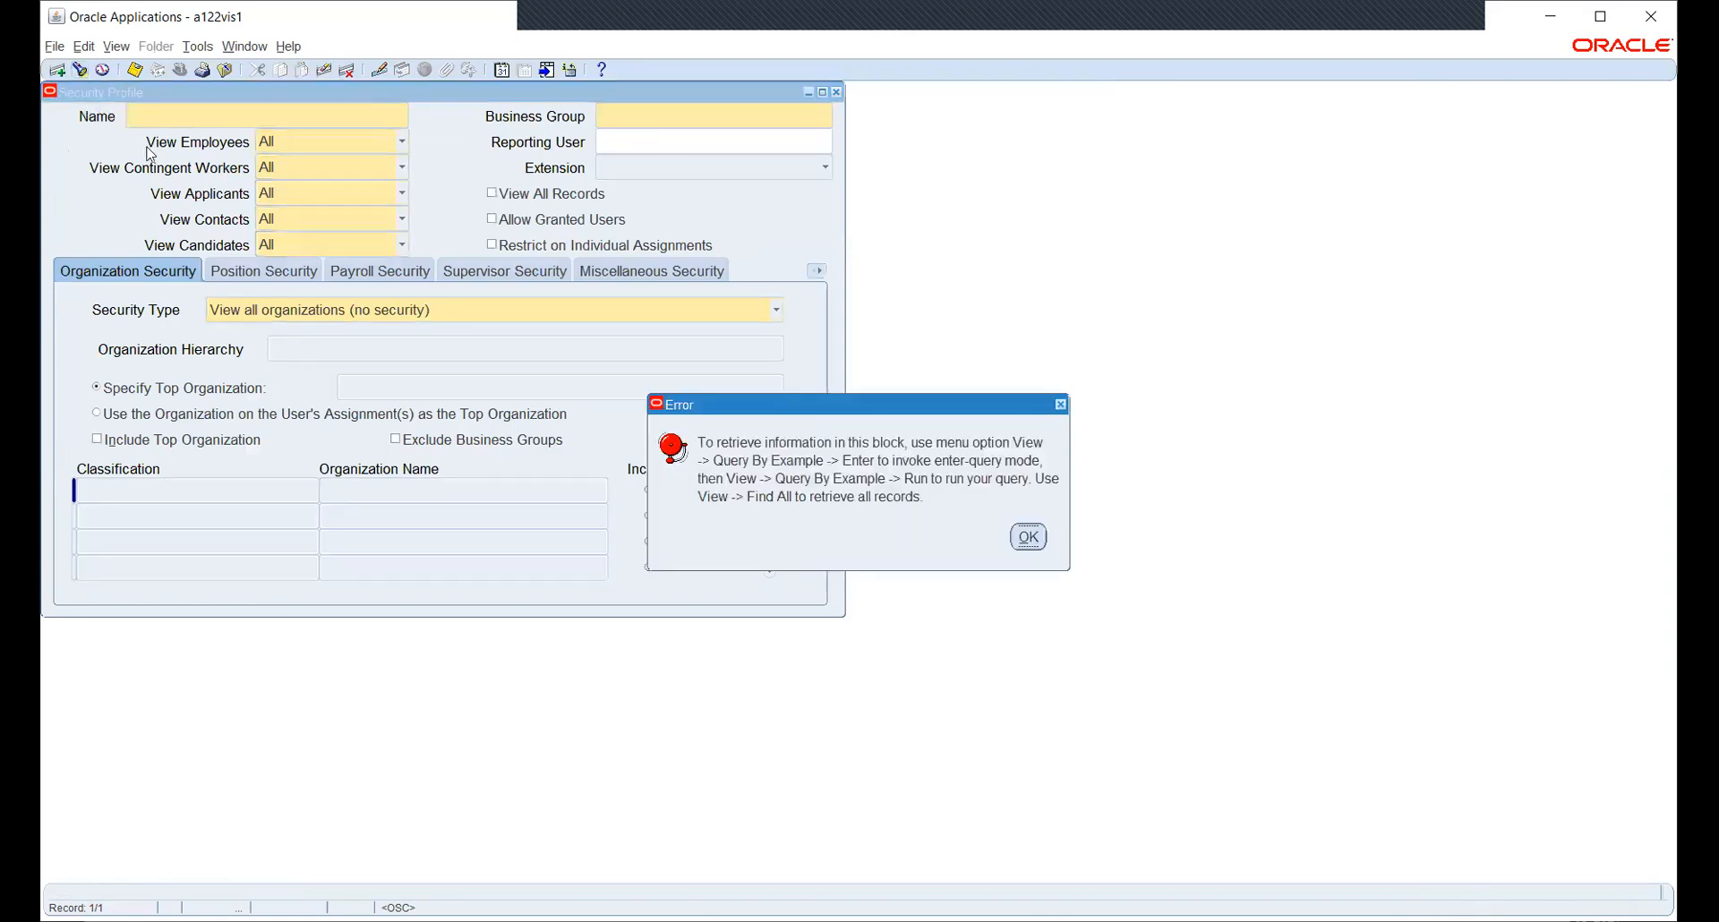
- Query security profiles by name HW and move to the HW_SEC_PROFILE record
{"action": "left_click", "coordinate": [1030, 538]}
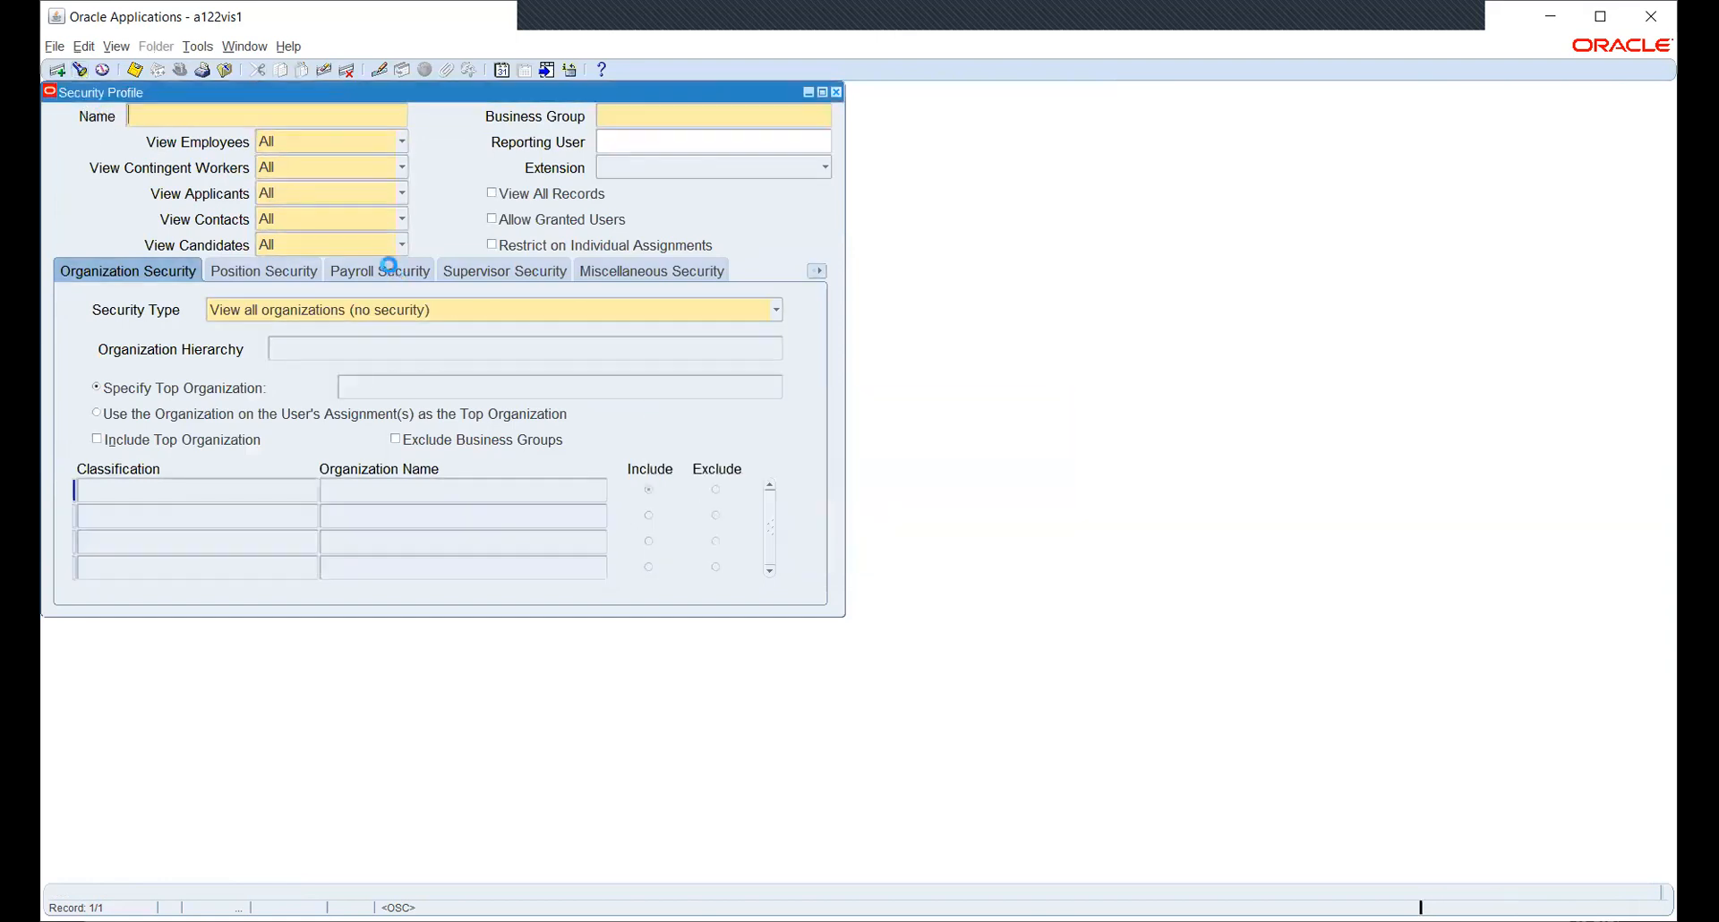
{"action": "key", "text": "F11"}
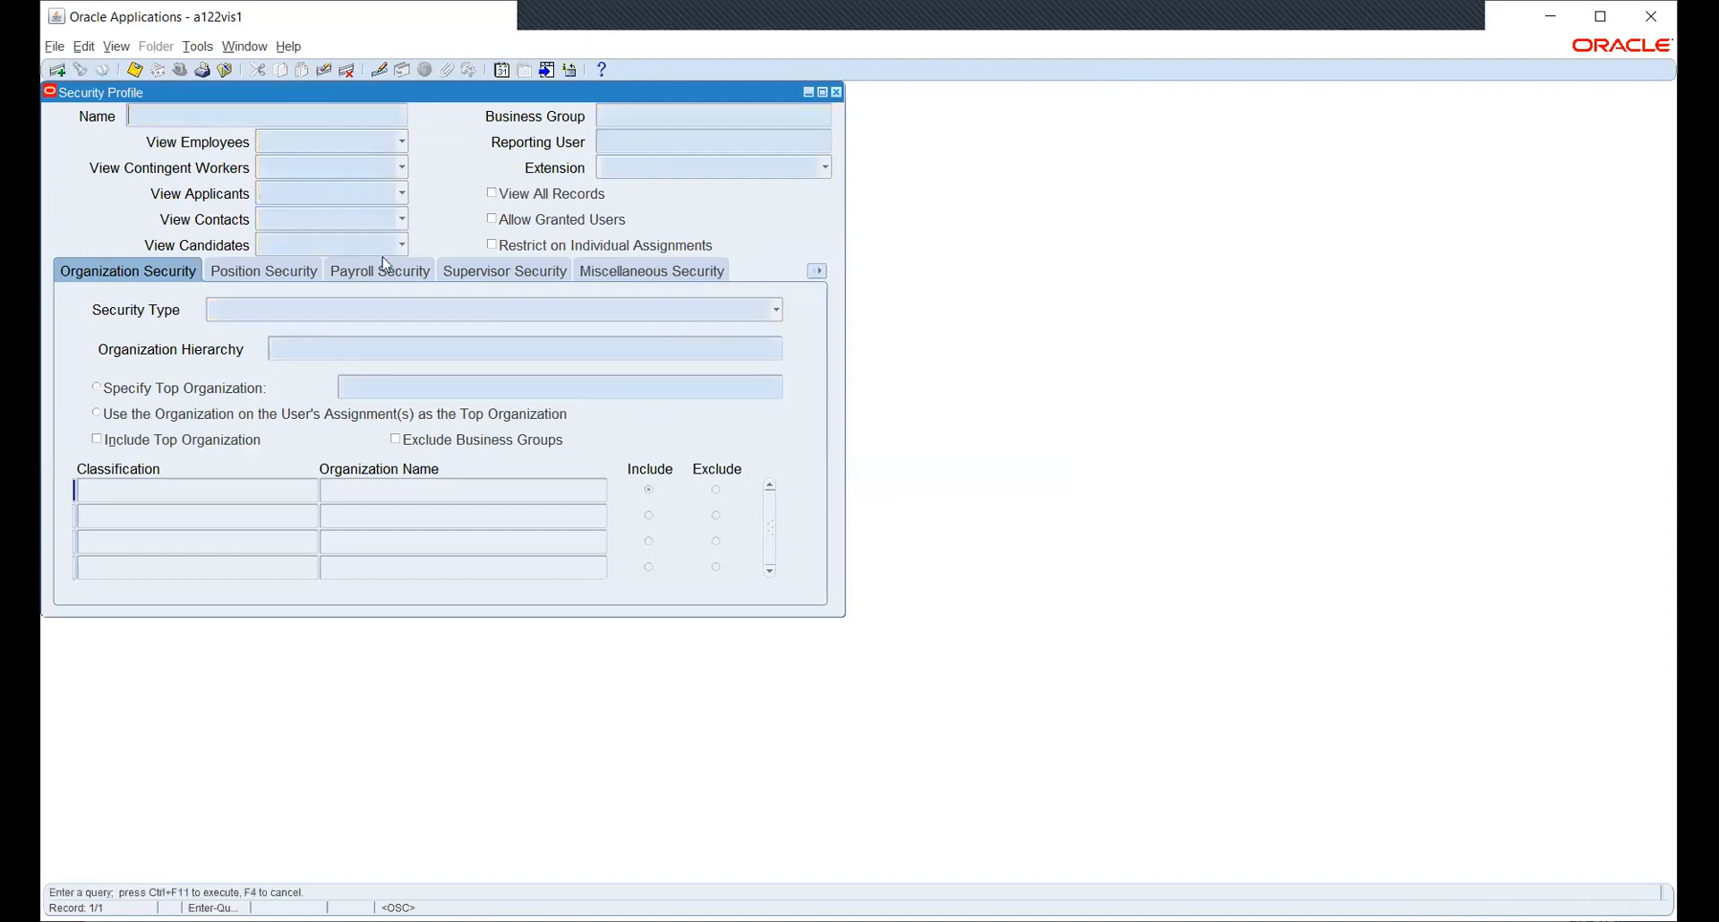
{"action": "type", "text": "HW_SEC_PROFILE"}
{"action": "key", "text": "ctrl+F11"}
{"action": "key", "text": "Down"}
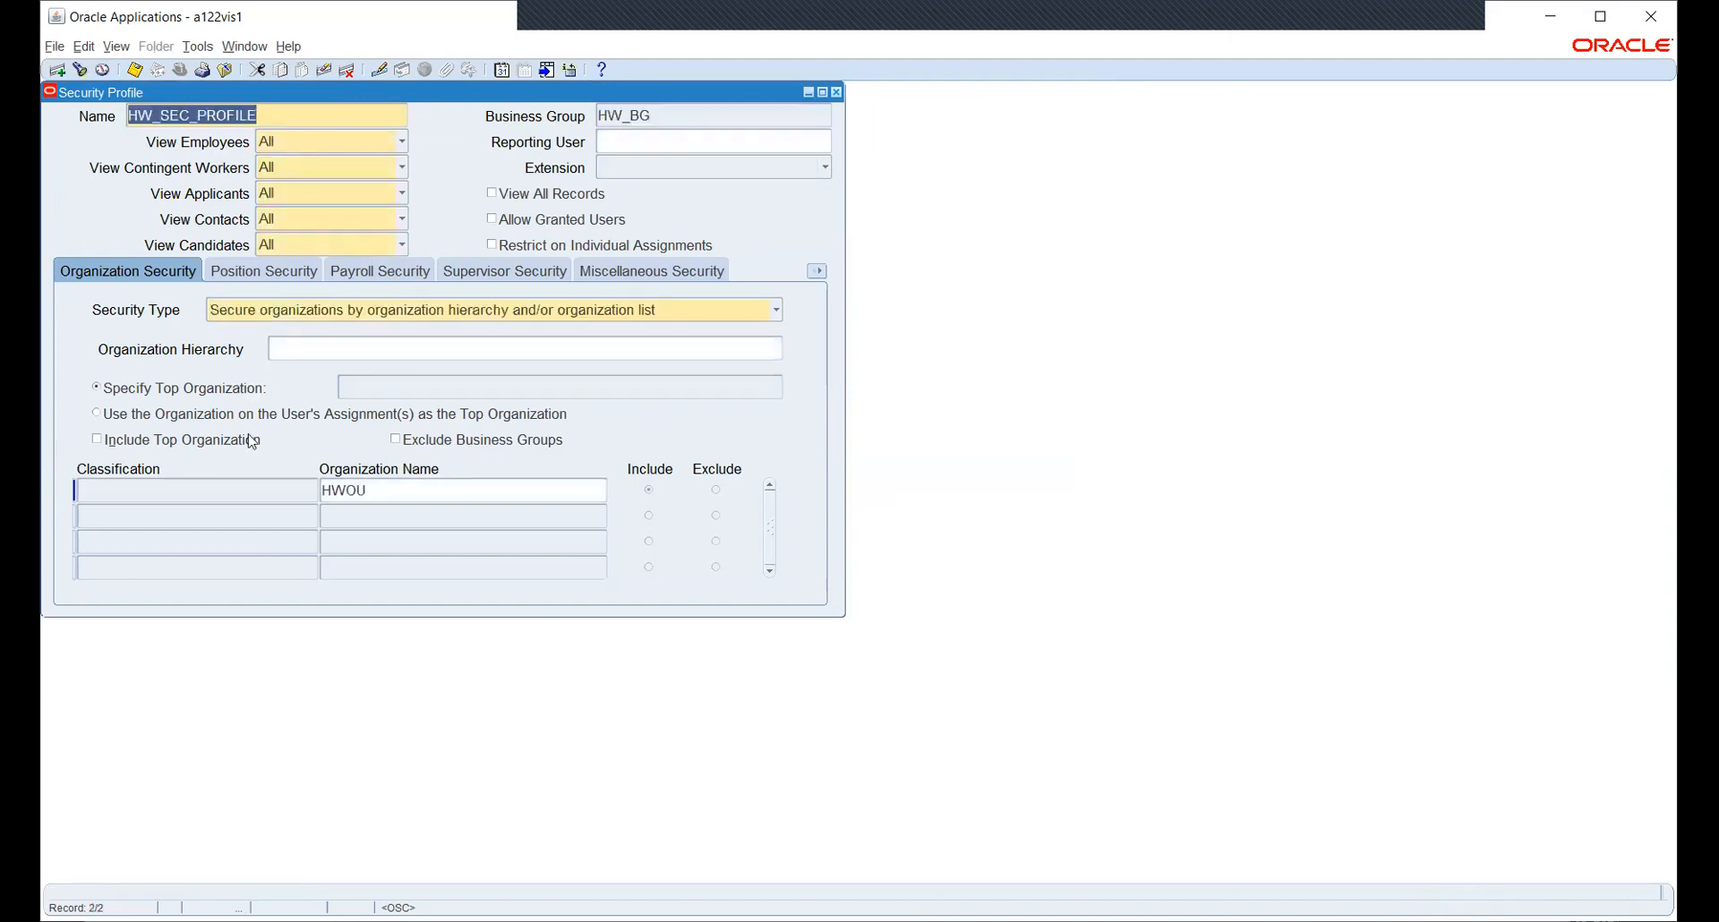
- Check that HW_SEC_PROFILE's organization list includes HWOU, then close the Security Profile form
{"action": "left_click", "coordinate": [421, 490]}
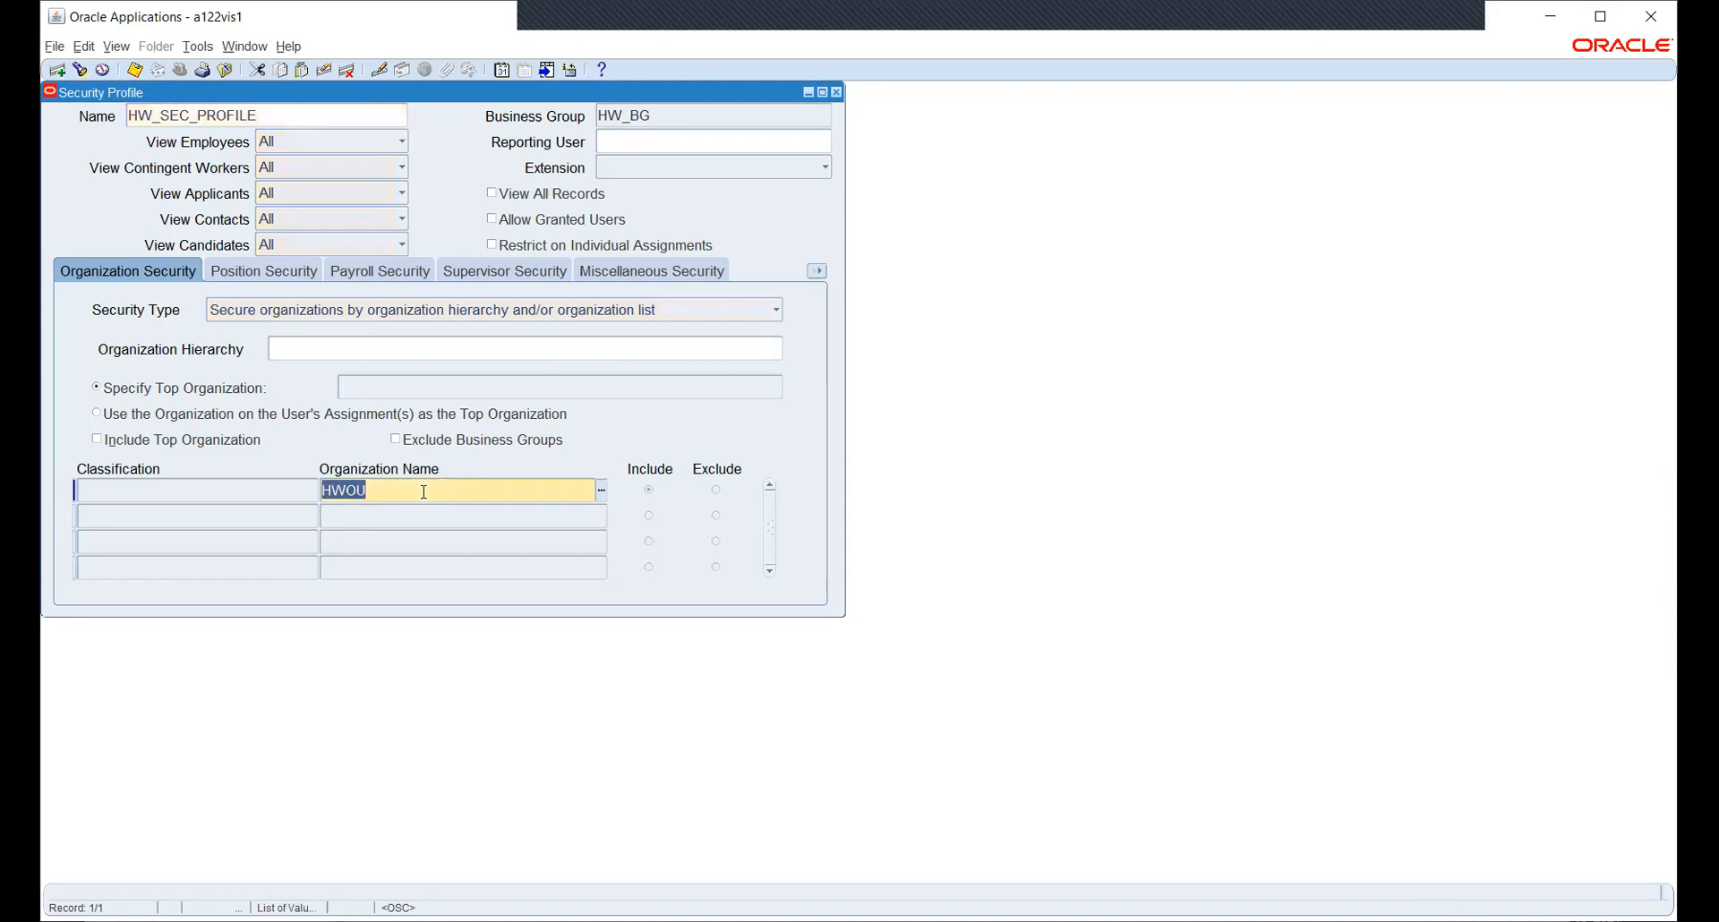
{"action": "left_click", "coordinate": [603, 491]}
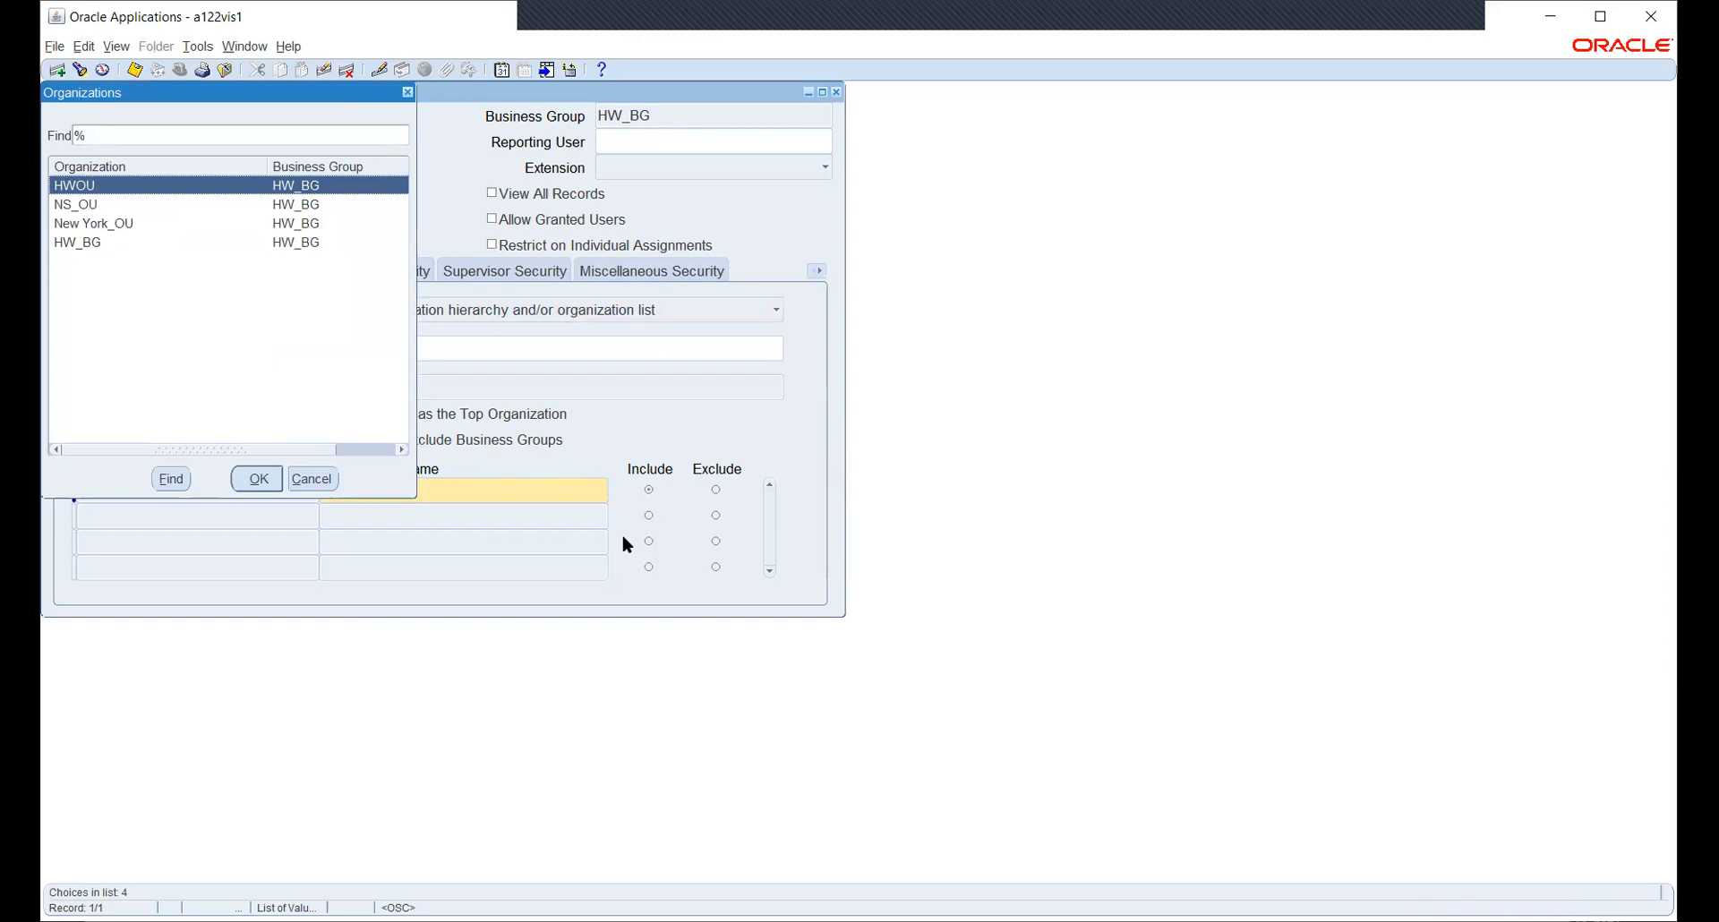
{"action": "key", "text": "Right"}
{"action": "key", "text": "Right"}
{"action": "key", "text": "Right"}
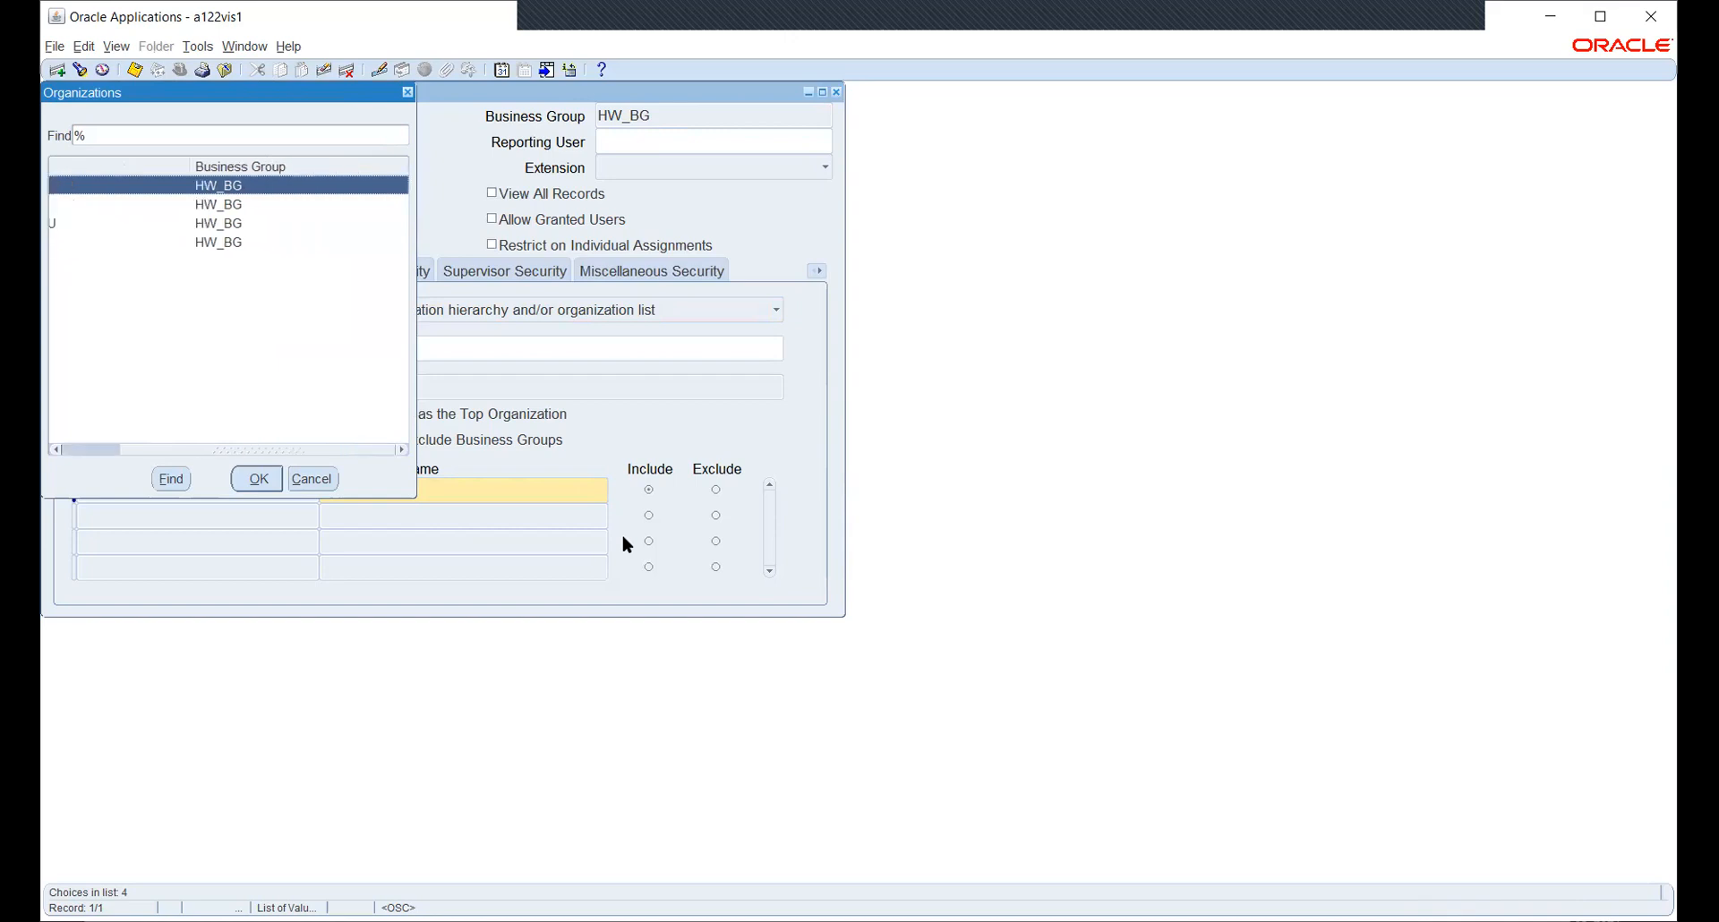
{"action": "key", "text": "Left"}
{"action": "key", "text": "Left"}
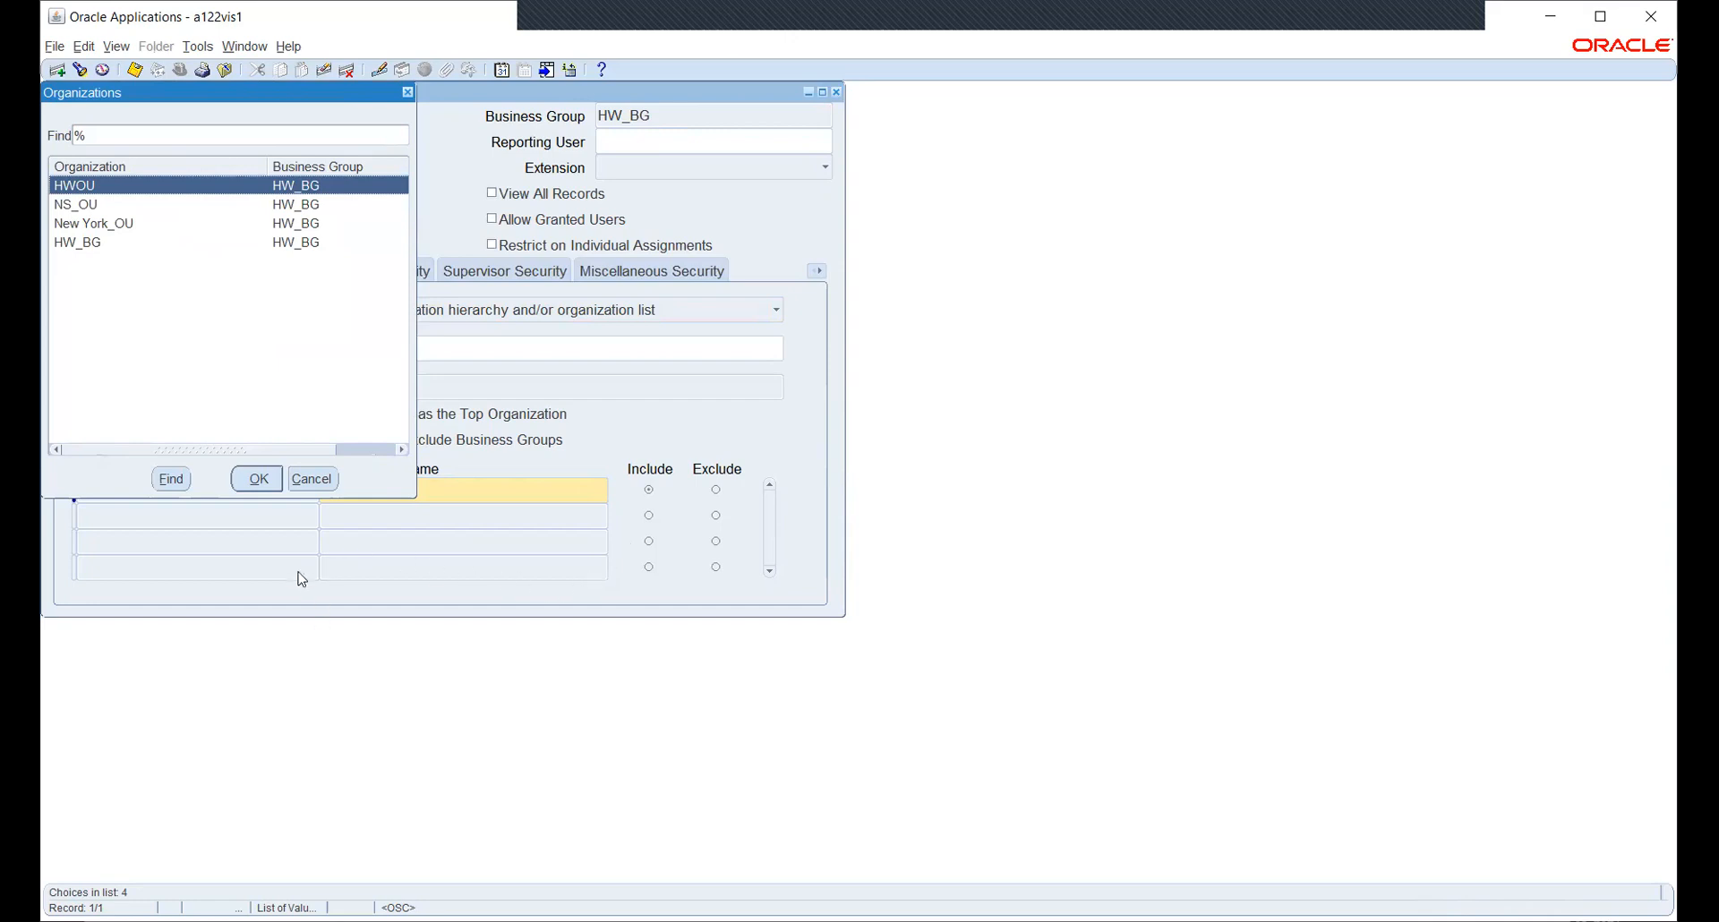
{"action": "left_click", "coordinate": [312, 479]}
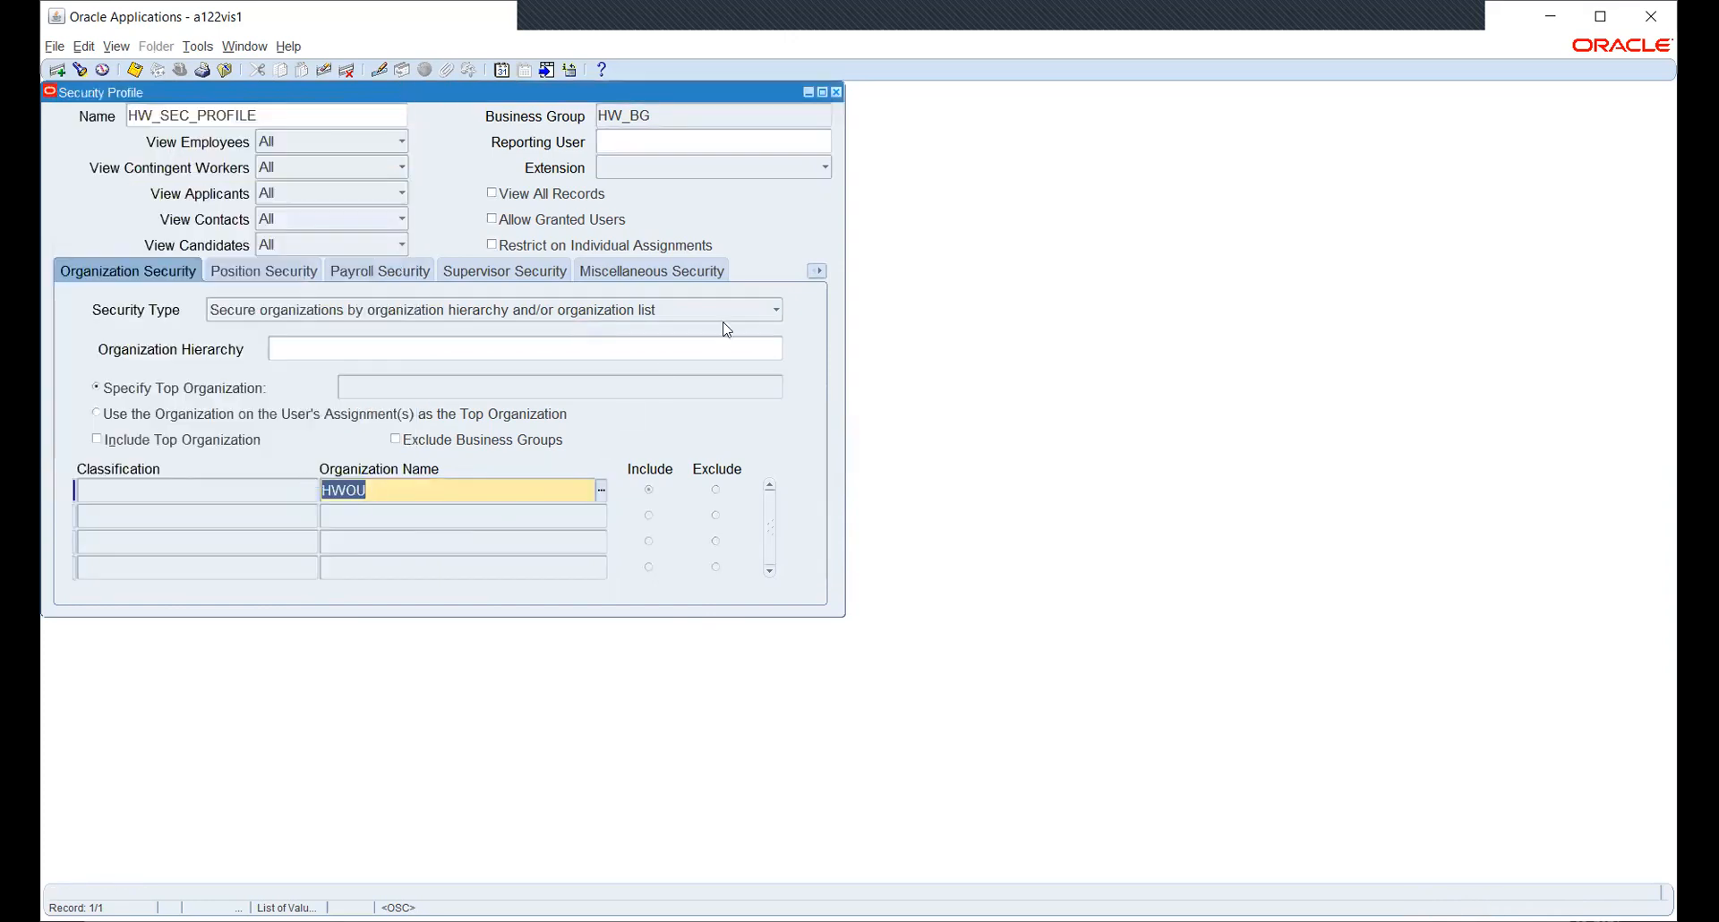
{"action": "left_click", "coordinate": [837, 92]}
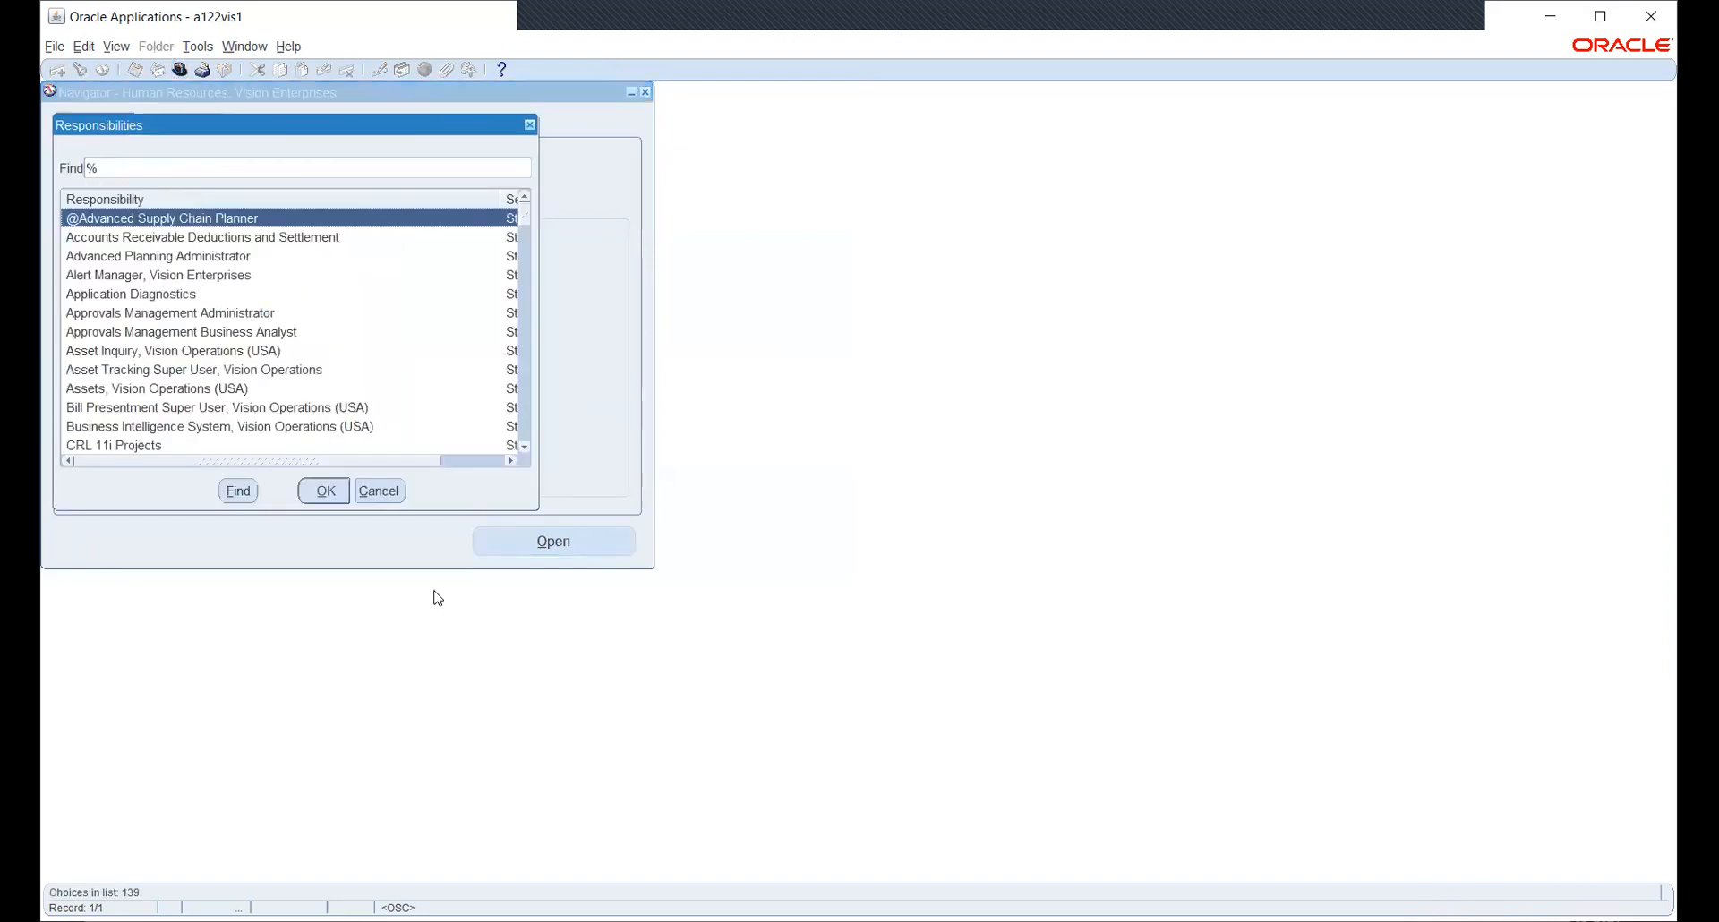
- Dismiss the Responsibilities list and open Work Structures > Organization > Description
{"action": "left_click", "coordinate": [395, 490]}
{"action": "scroll", "coordinate": [231, 299], "scroll_direction": "up", "scroll_amount": 2}
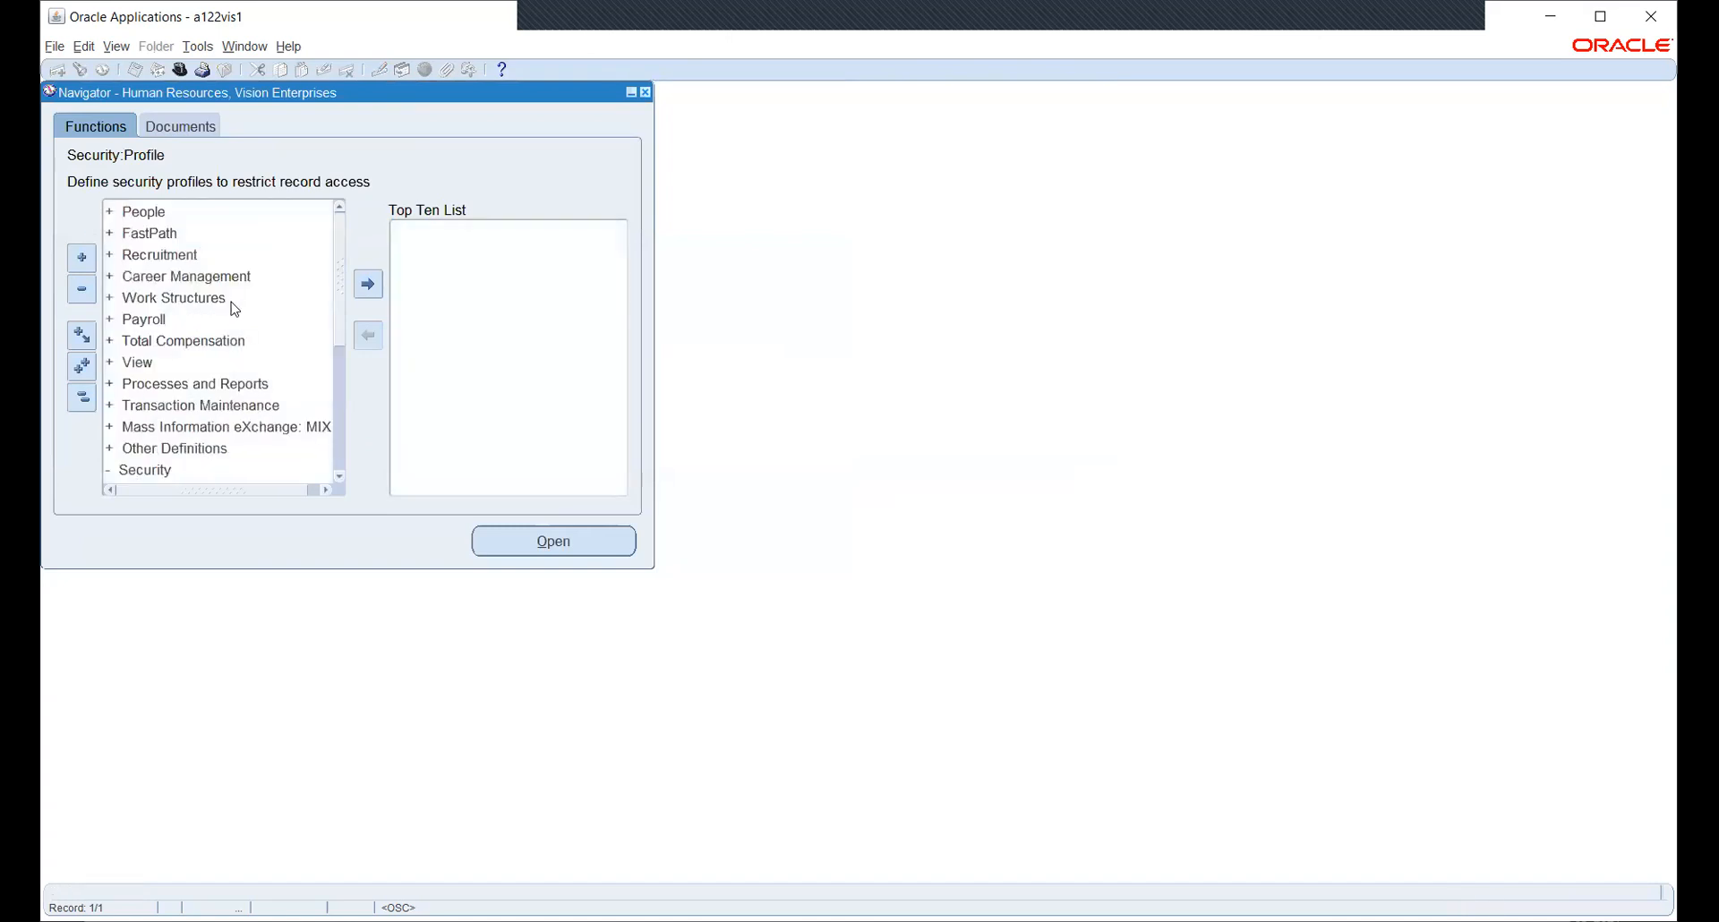
{"action": "double_click", "coordinate": [169, 299]}
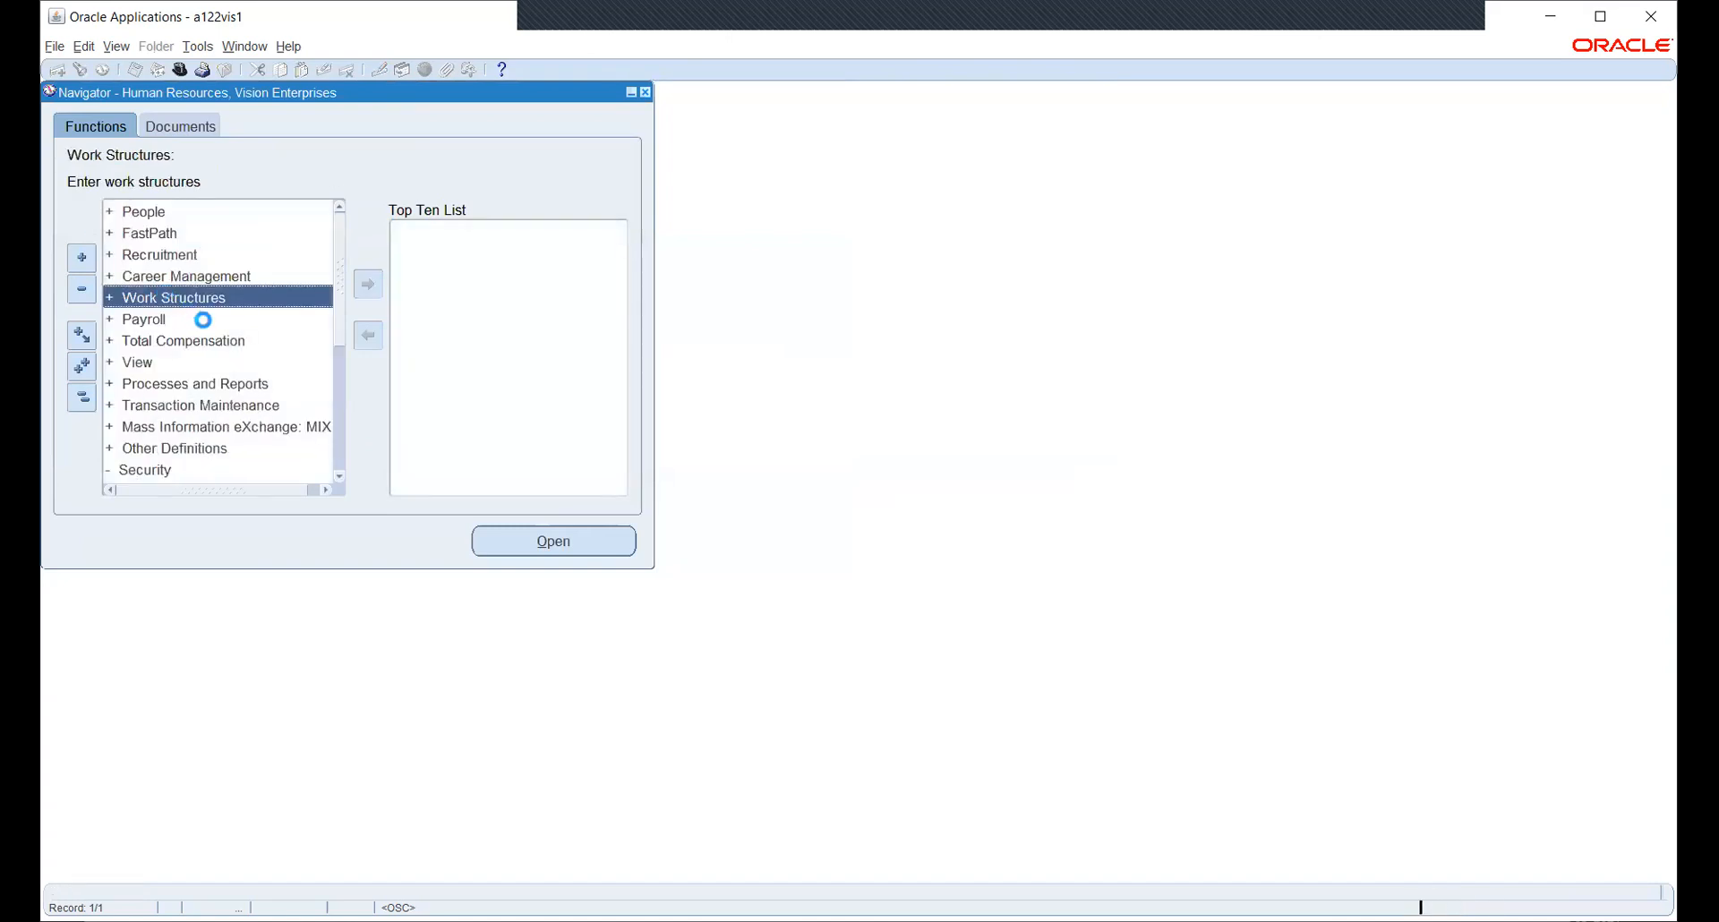
{"action": "double_click", "coordinate": [183, 344]}
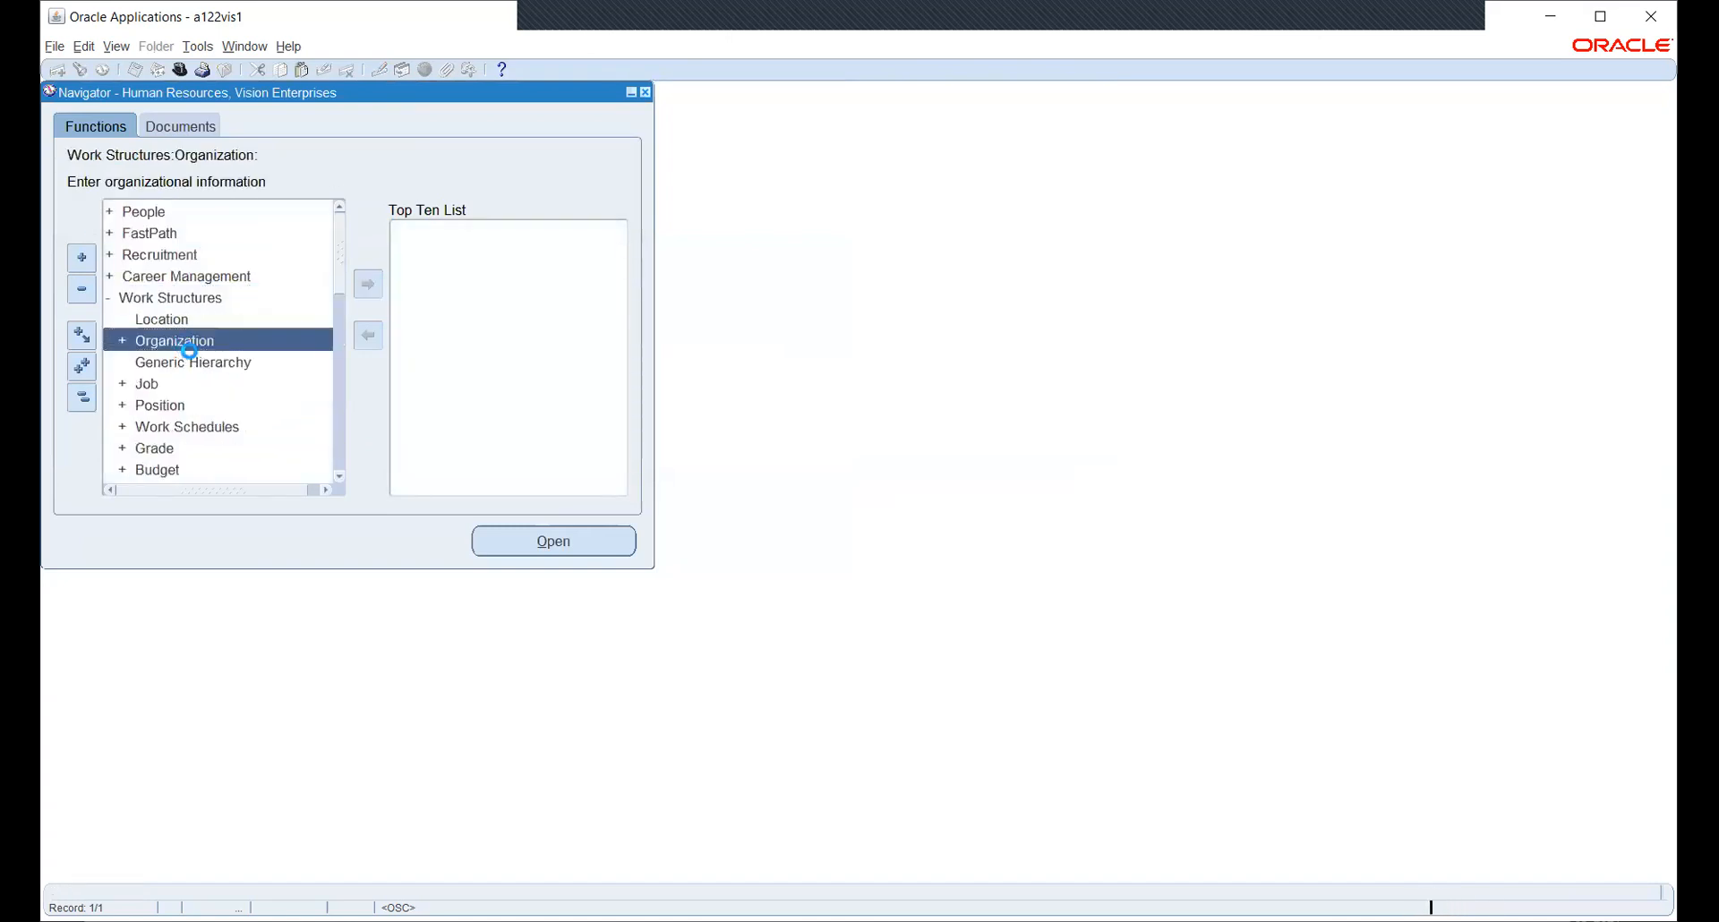
{"action": "double_click", "coordinate": [200, 364]}
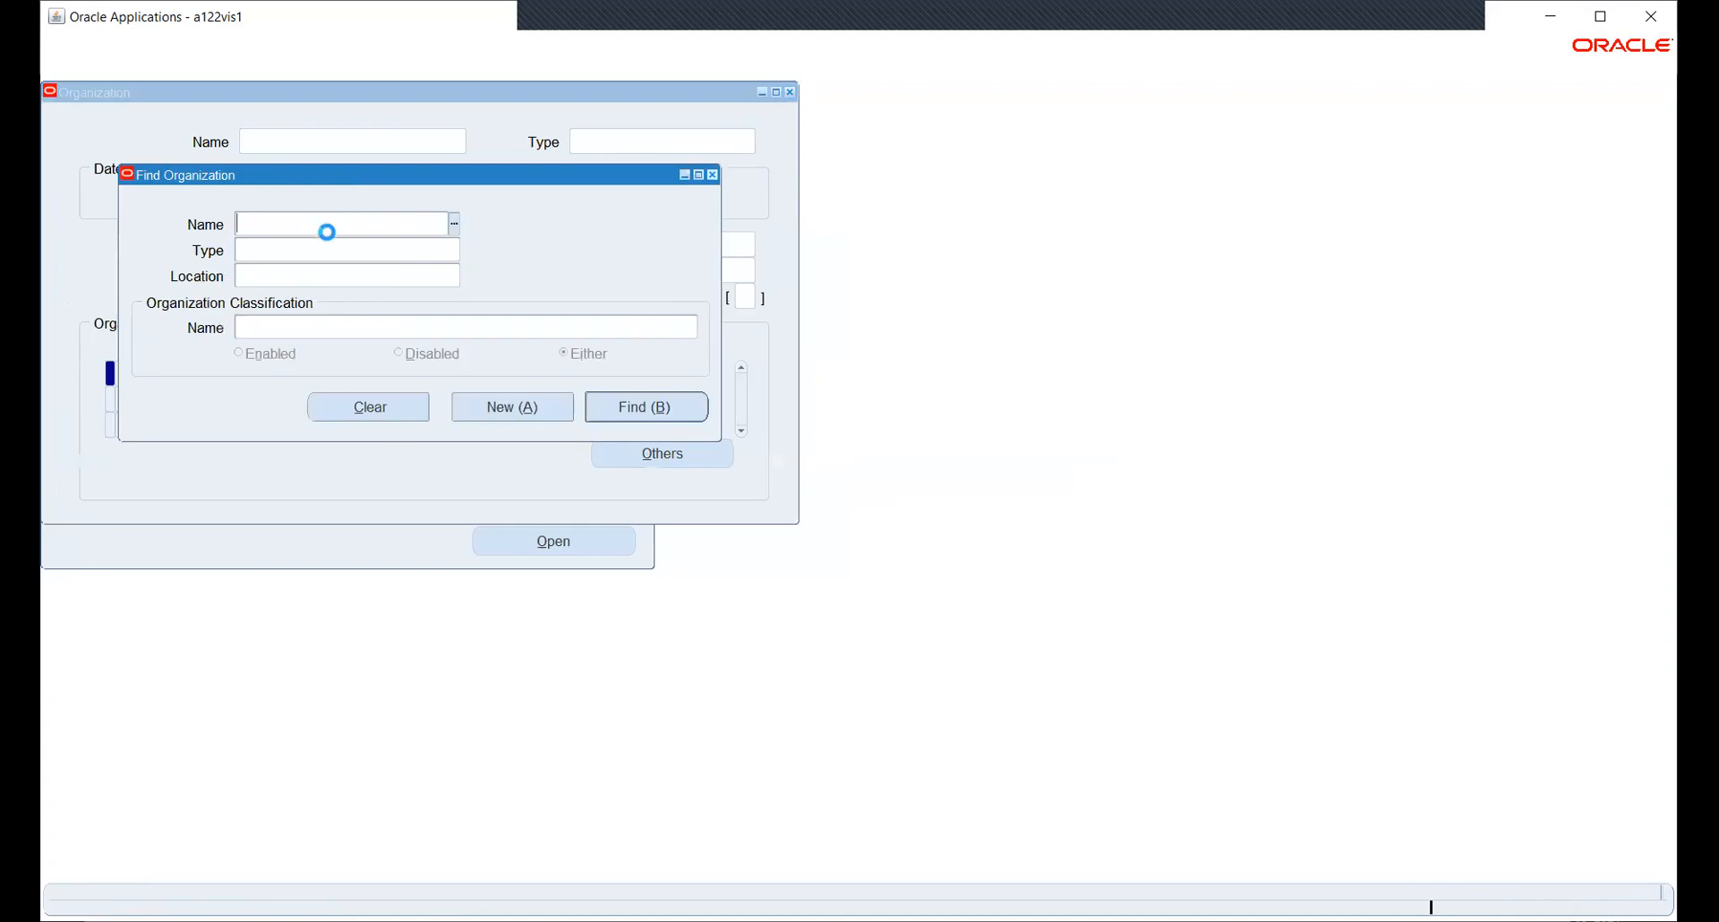
- Clear the NS name text and set the Find Organization classification to Operating Unit
{"action": "type", "text": "NS"}
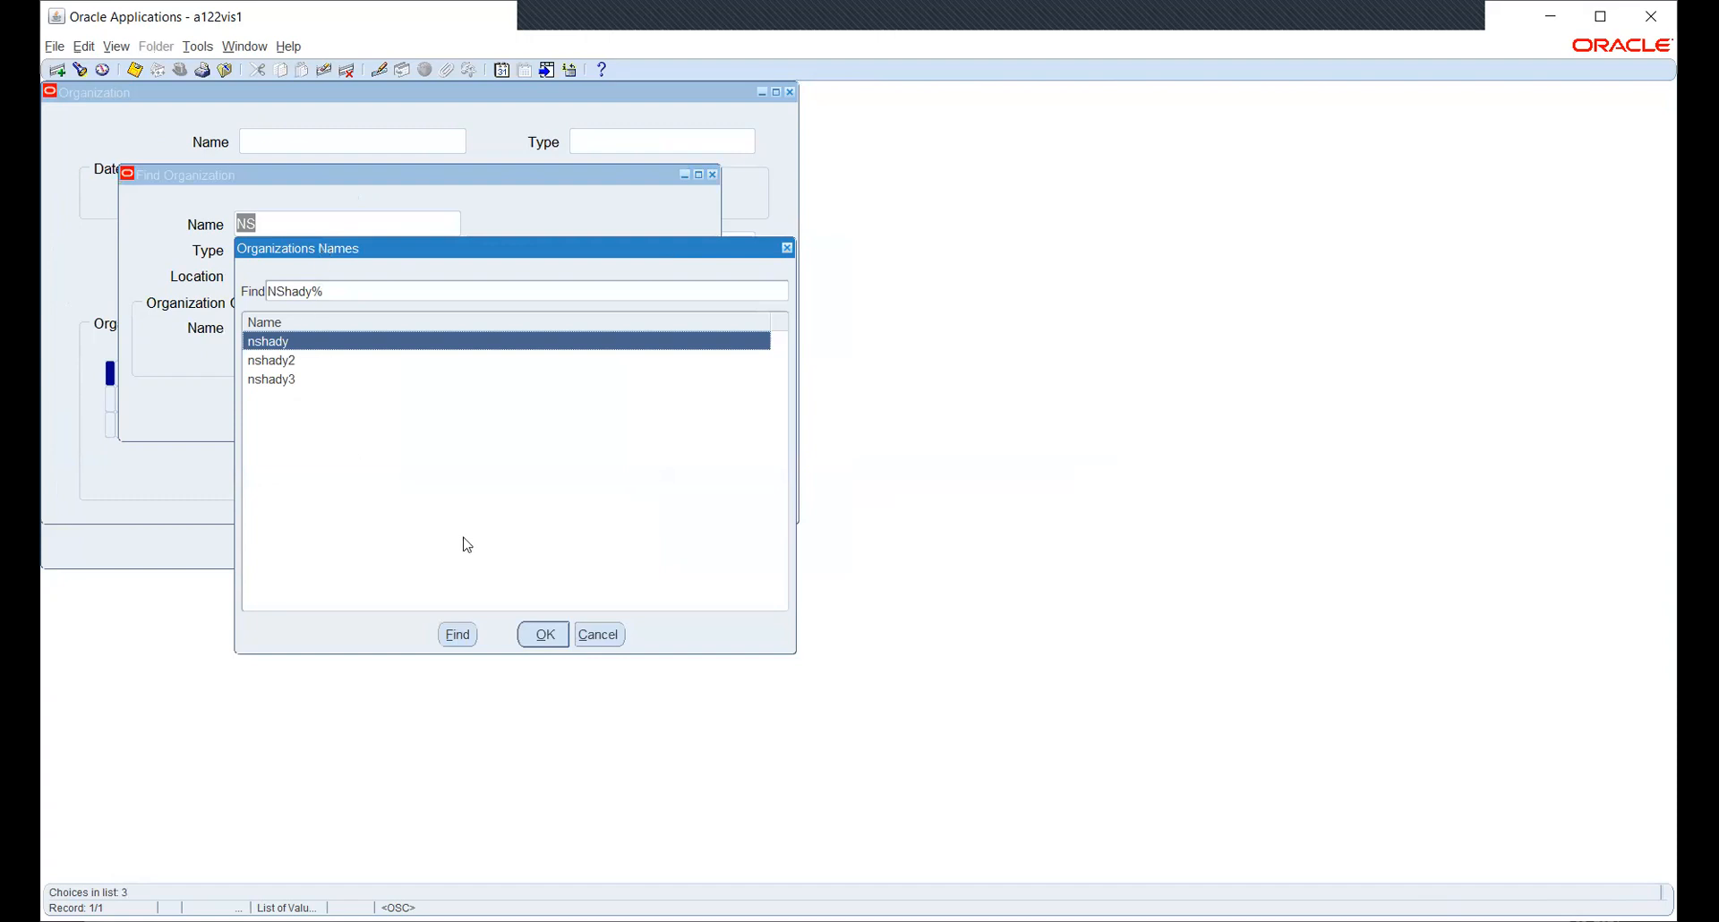
{"action": "left_click", "coordinate": [614, 633]}
{"action": "left_click", "coordinate": [453, 226]}
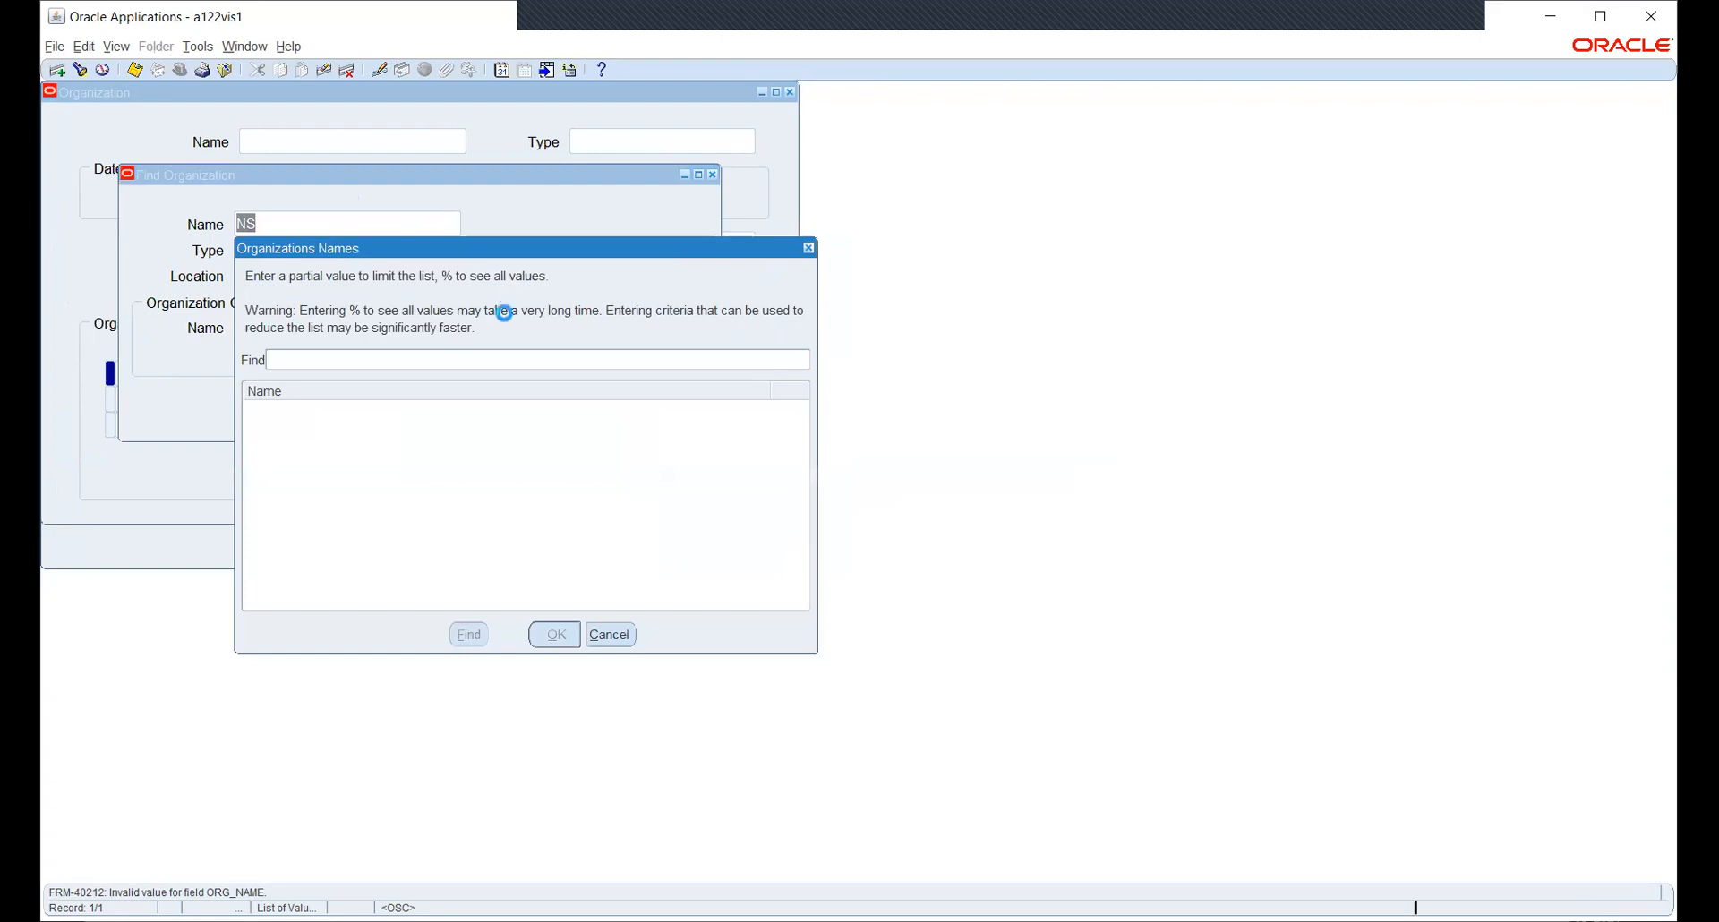
{"action": "left_click", "coordinate": [610, 634]}
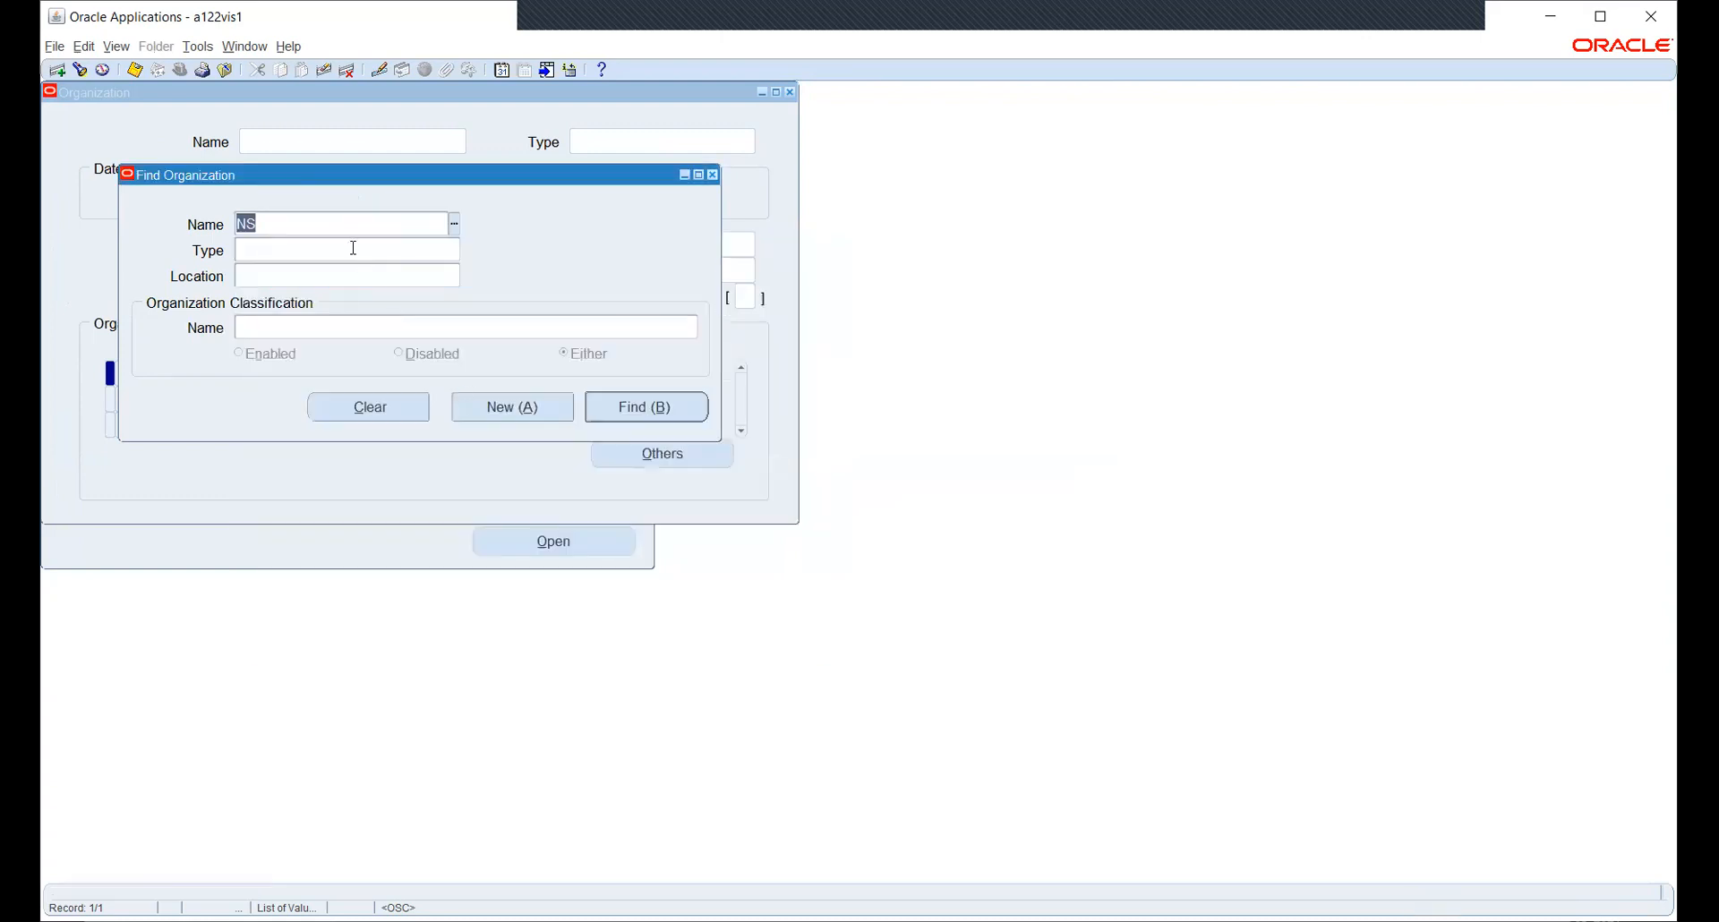
{"action": "key", "text": "BackSpace"}
{"action": "left_click", "coordinate": [336, 327]}
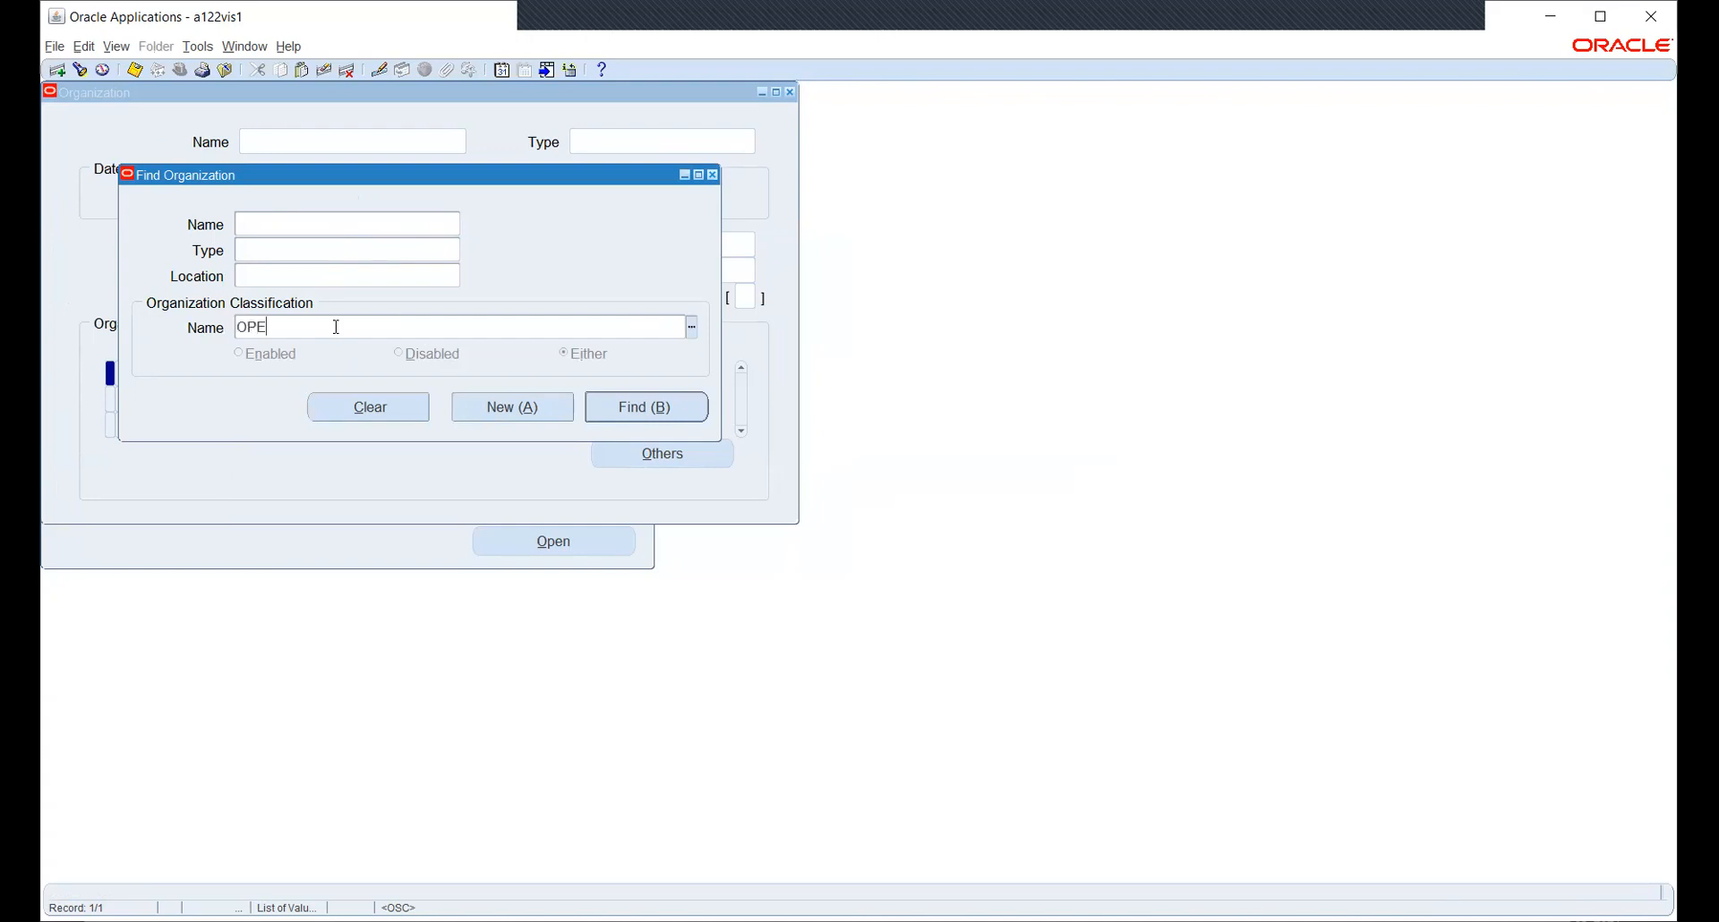
{"action": "key", "text": "Tab"}
{"action": "key", "text": "Down"}
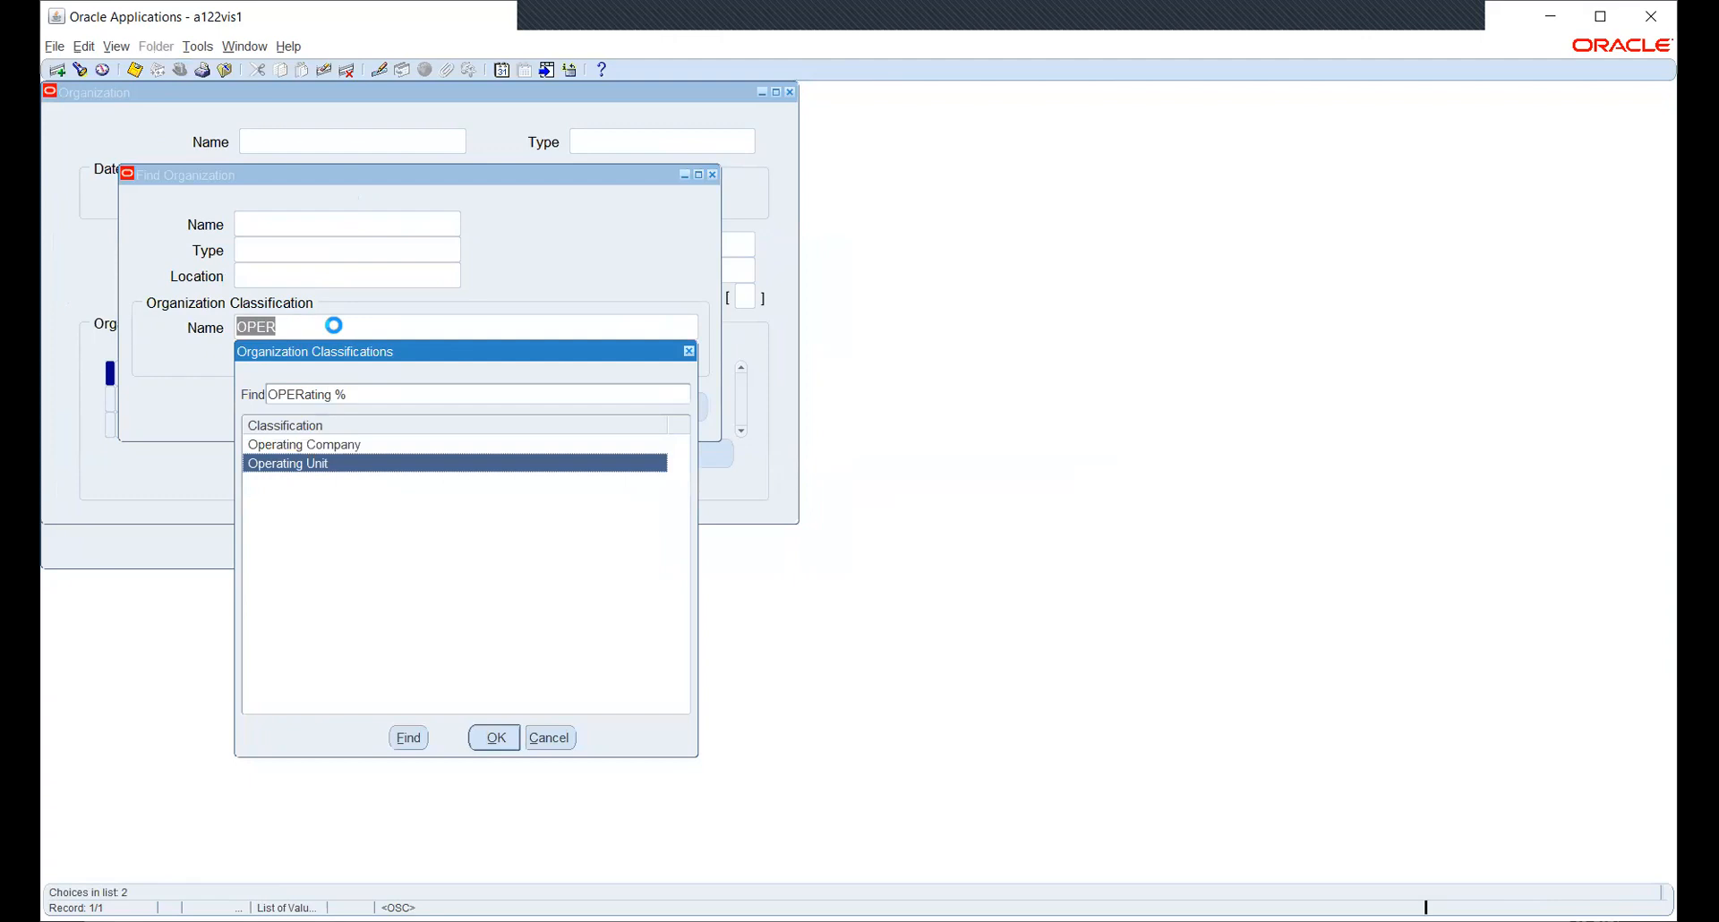
{"action": "key", "text": "Return"}
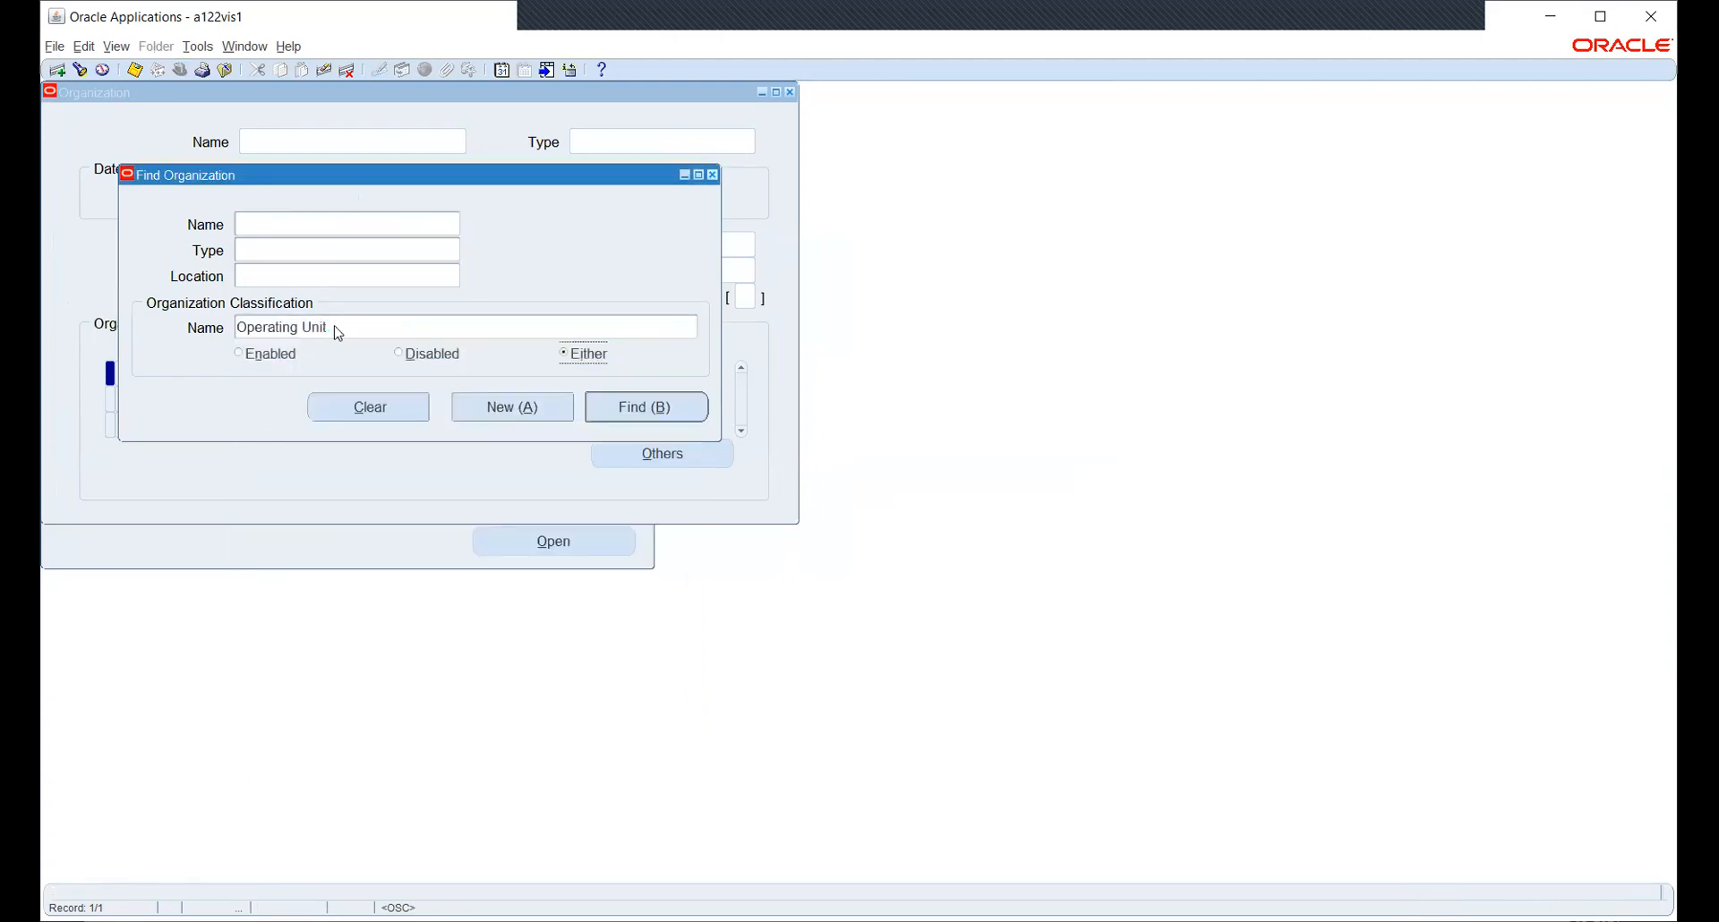
- Search organization names for %ns% and NS, then run the Operating Unit search
{"action": "left_click", "coordinate": [302, 226]}
{"action": "left_click", "coordinate": [455, 226]}
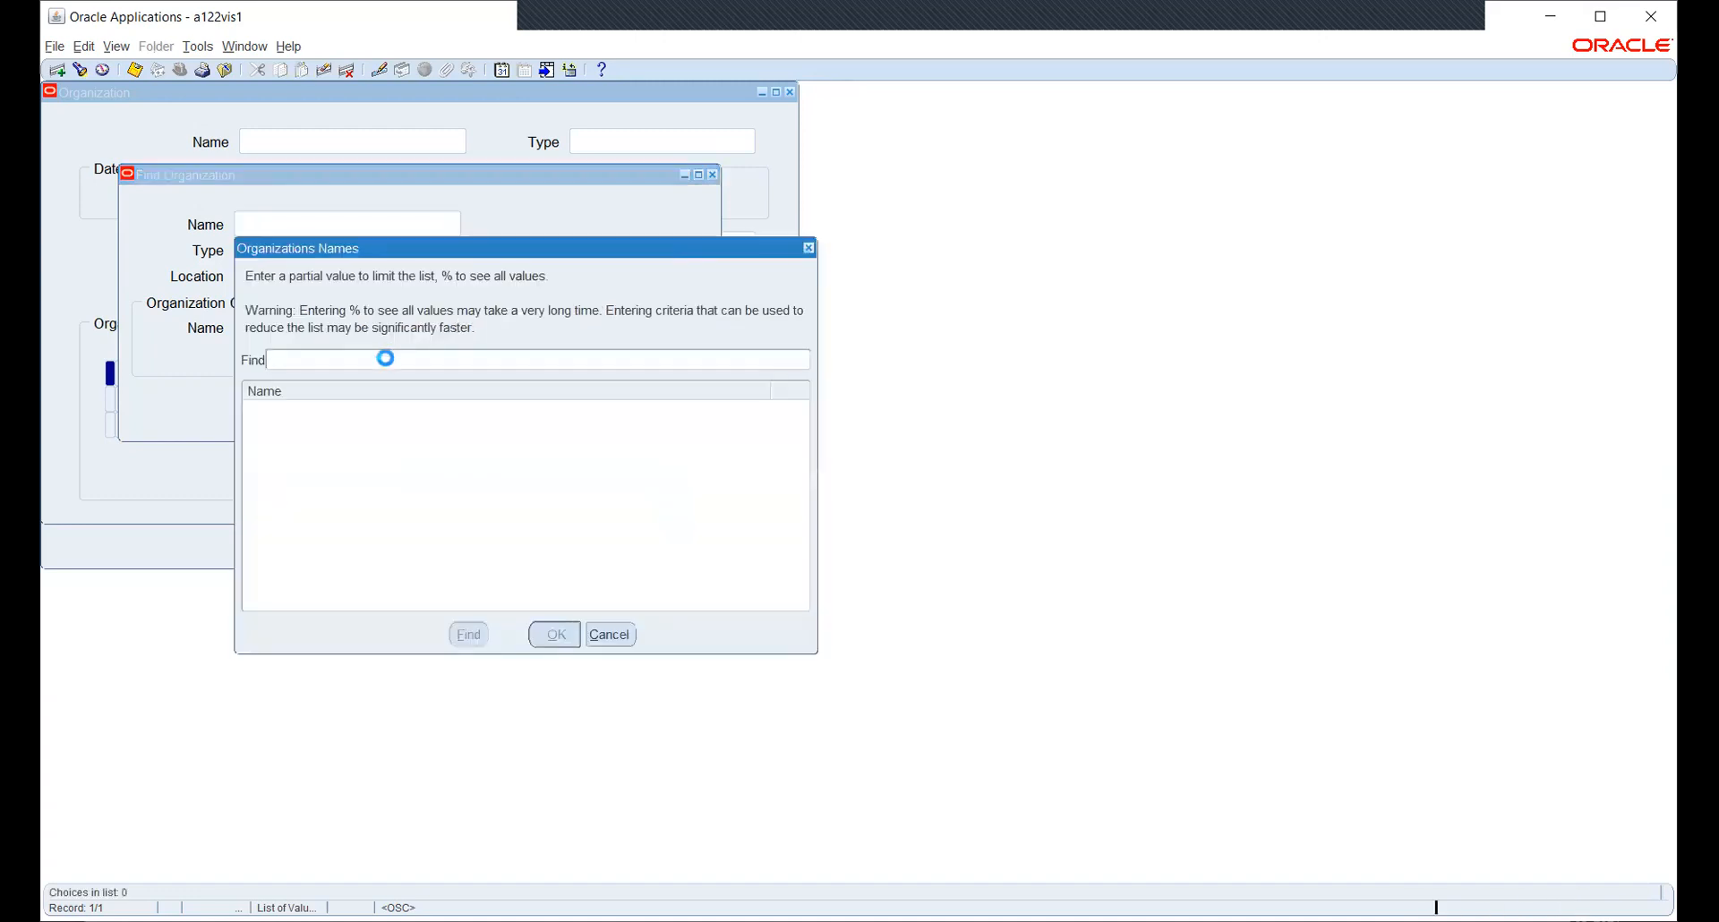
{"action": "type", "text": "%ns%"}
{"action": "key", "text": "Return"}
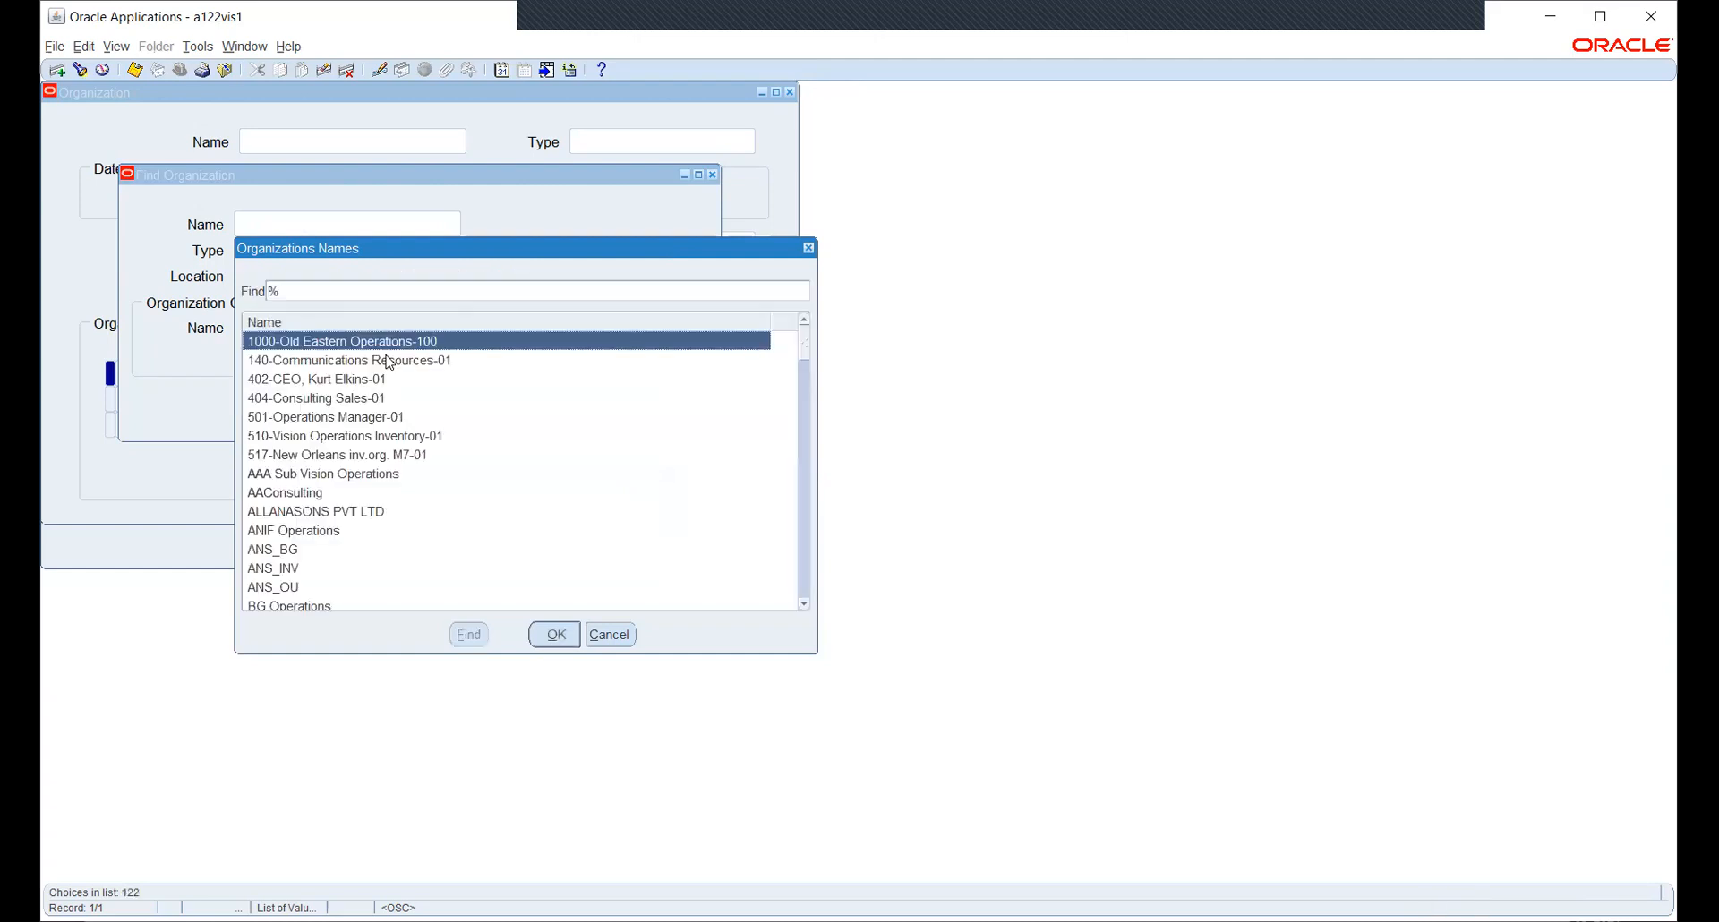
{"action": "left_click", "coordinate": [371, 288]}
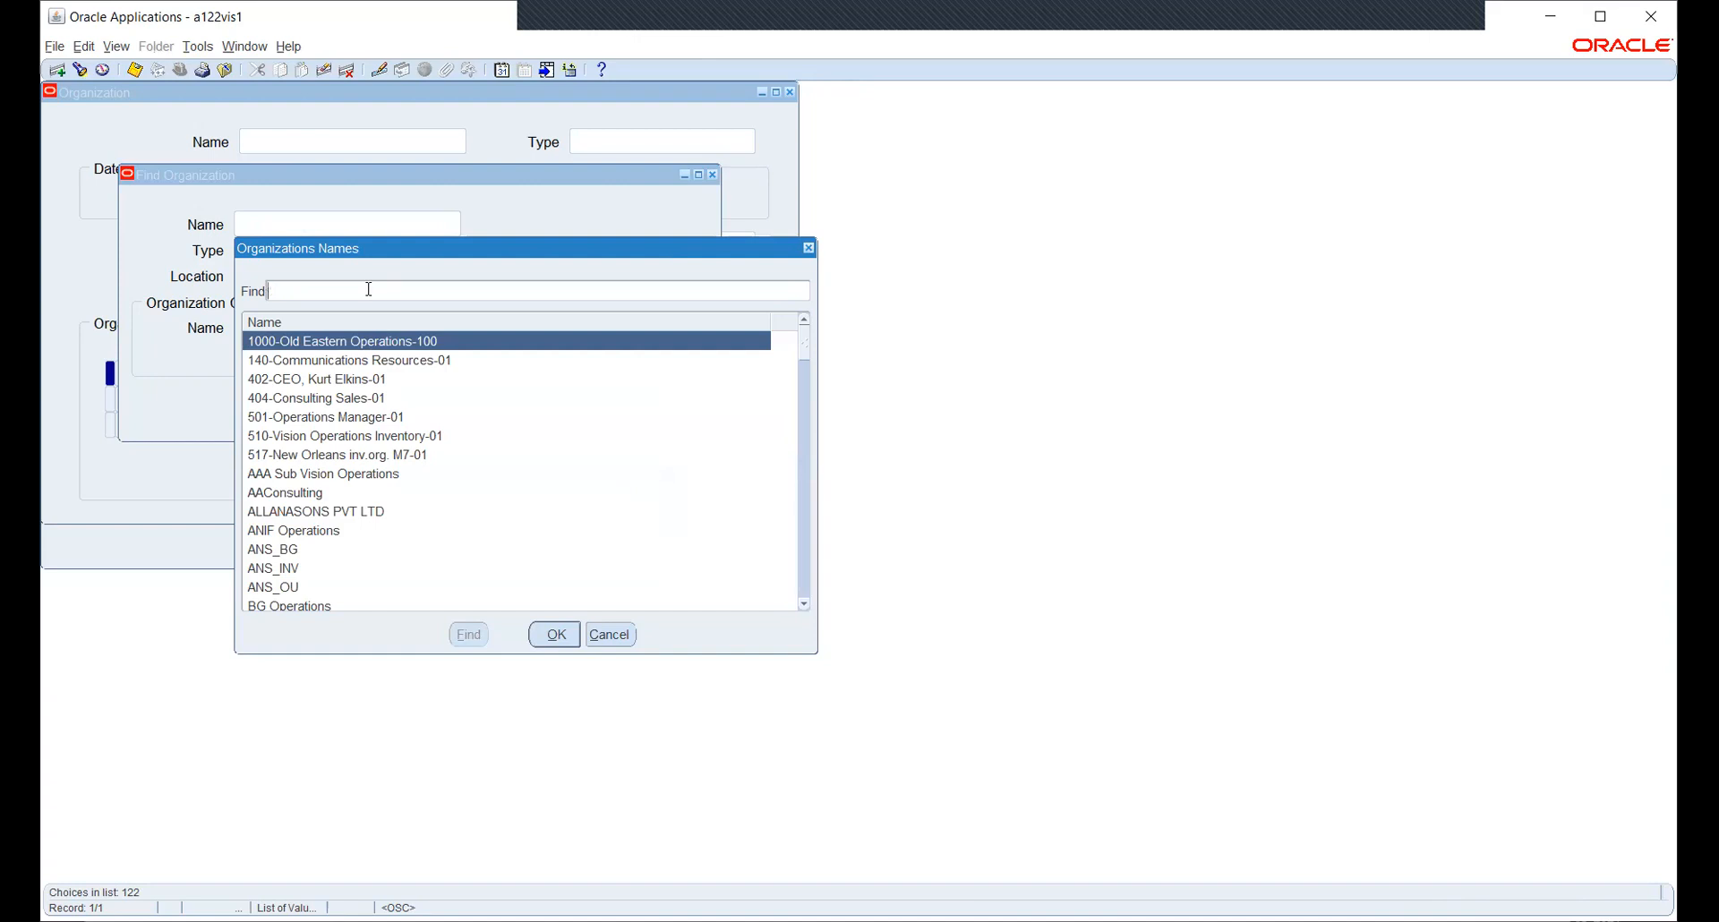
{"action": "type", "text": "NS%"}
{"action": "key", "text": "Return"}
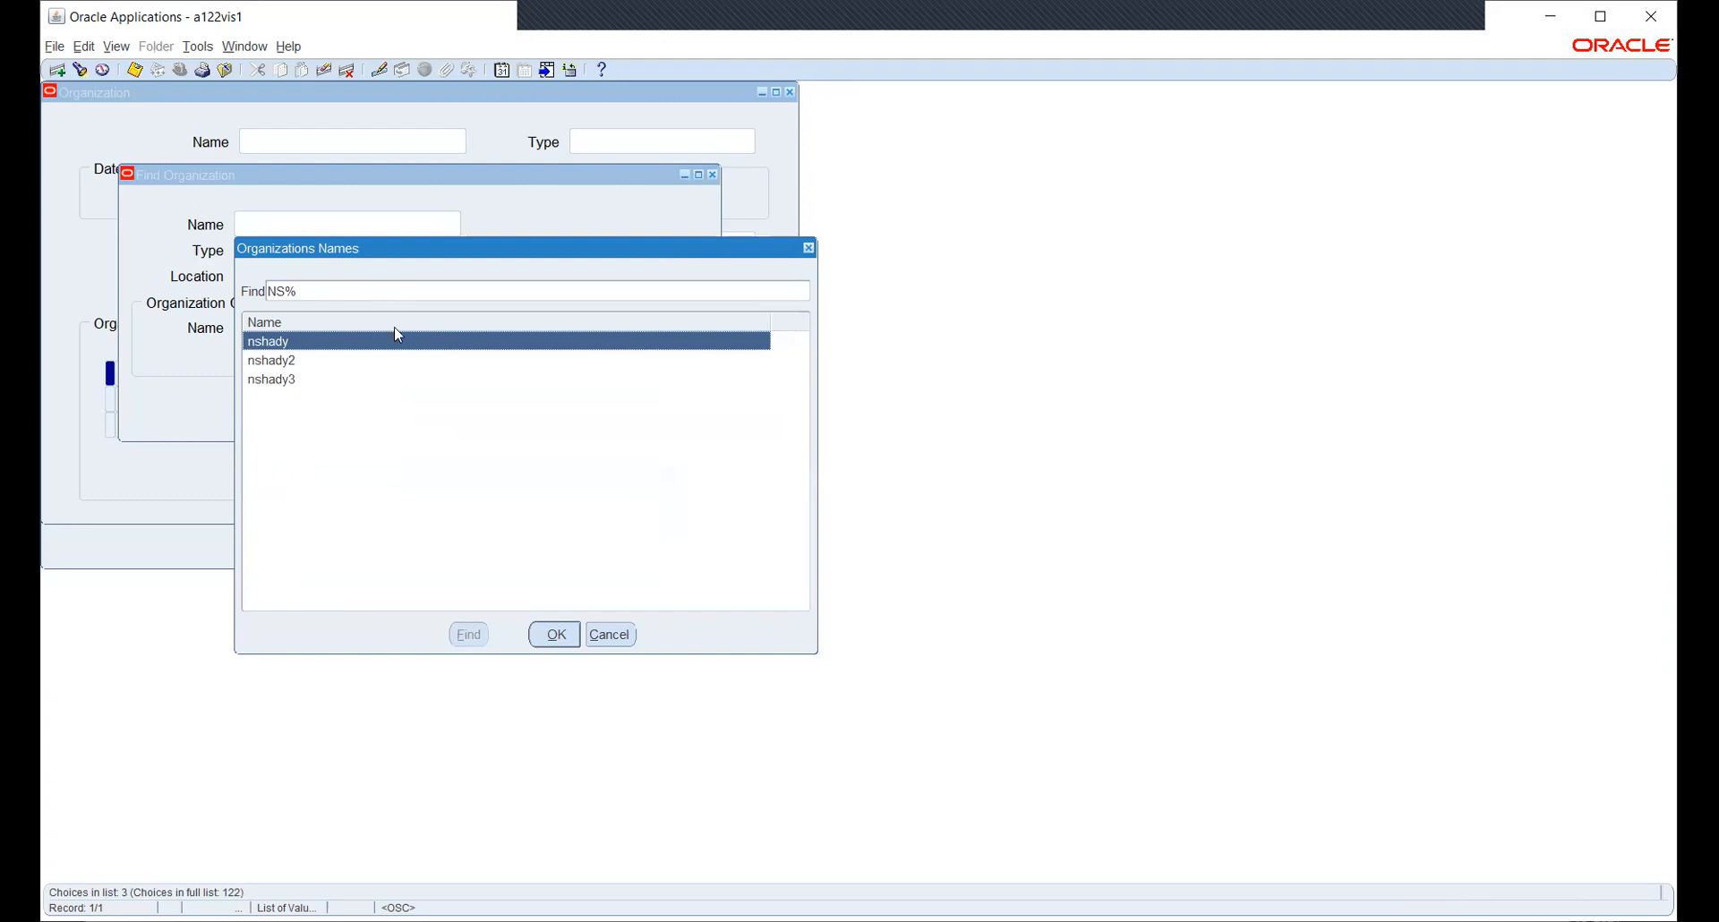
{"action": "left_click", "coordinate": [611, 634]}
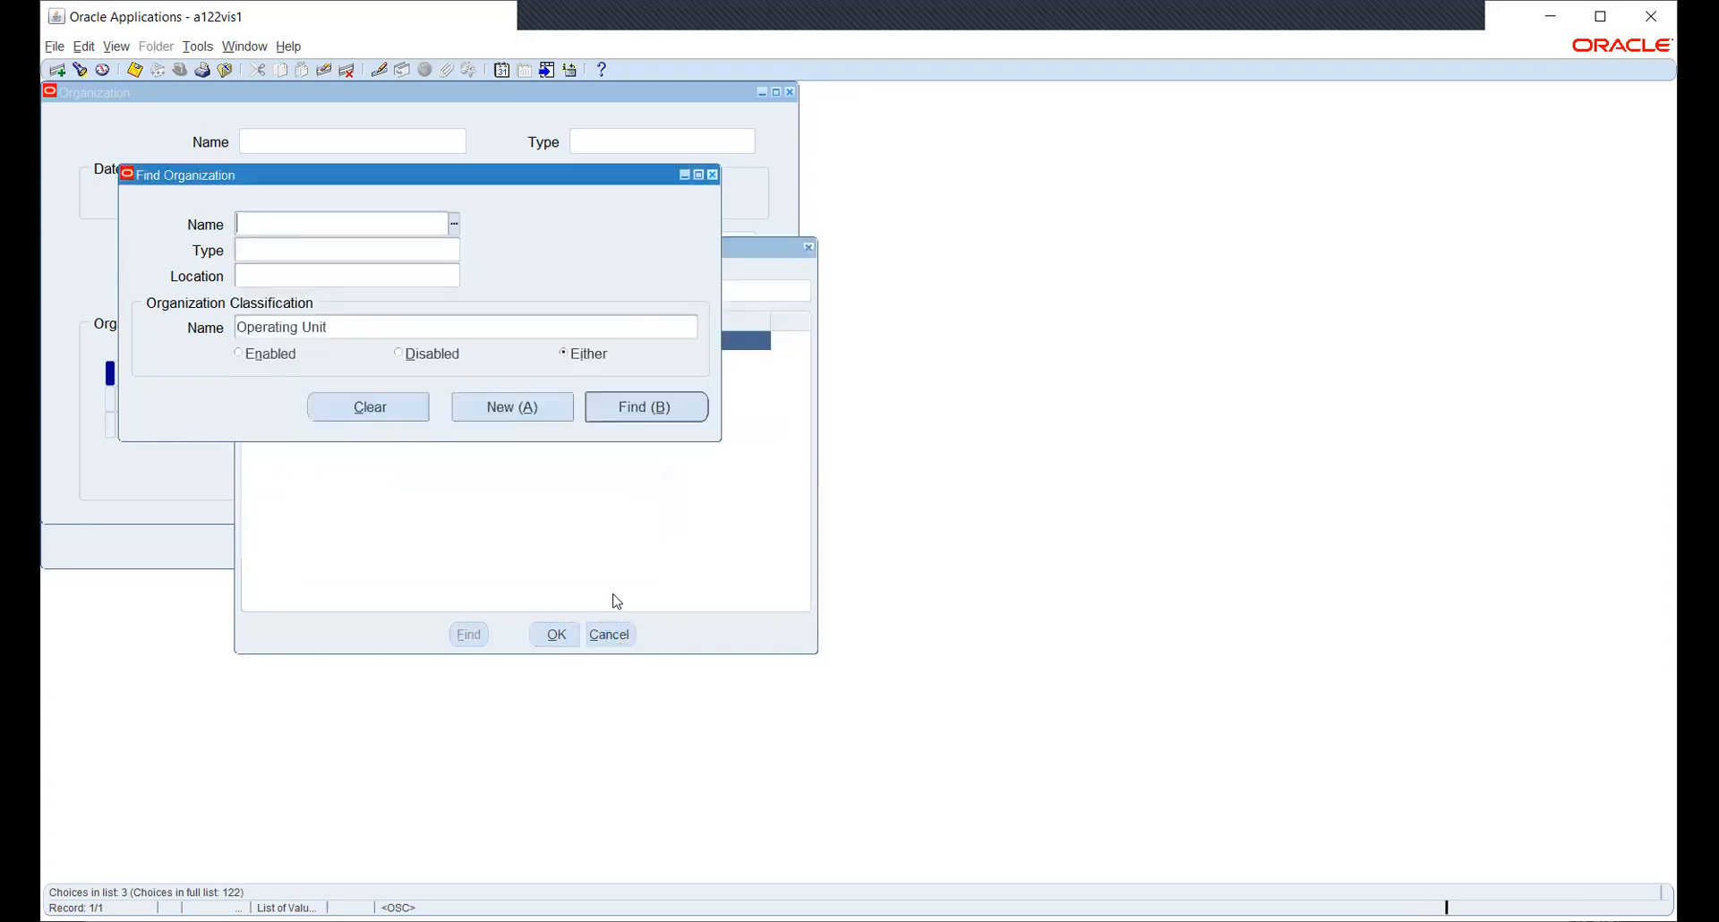
{"action": "left_click", "coordinate": [615, 404]}
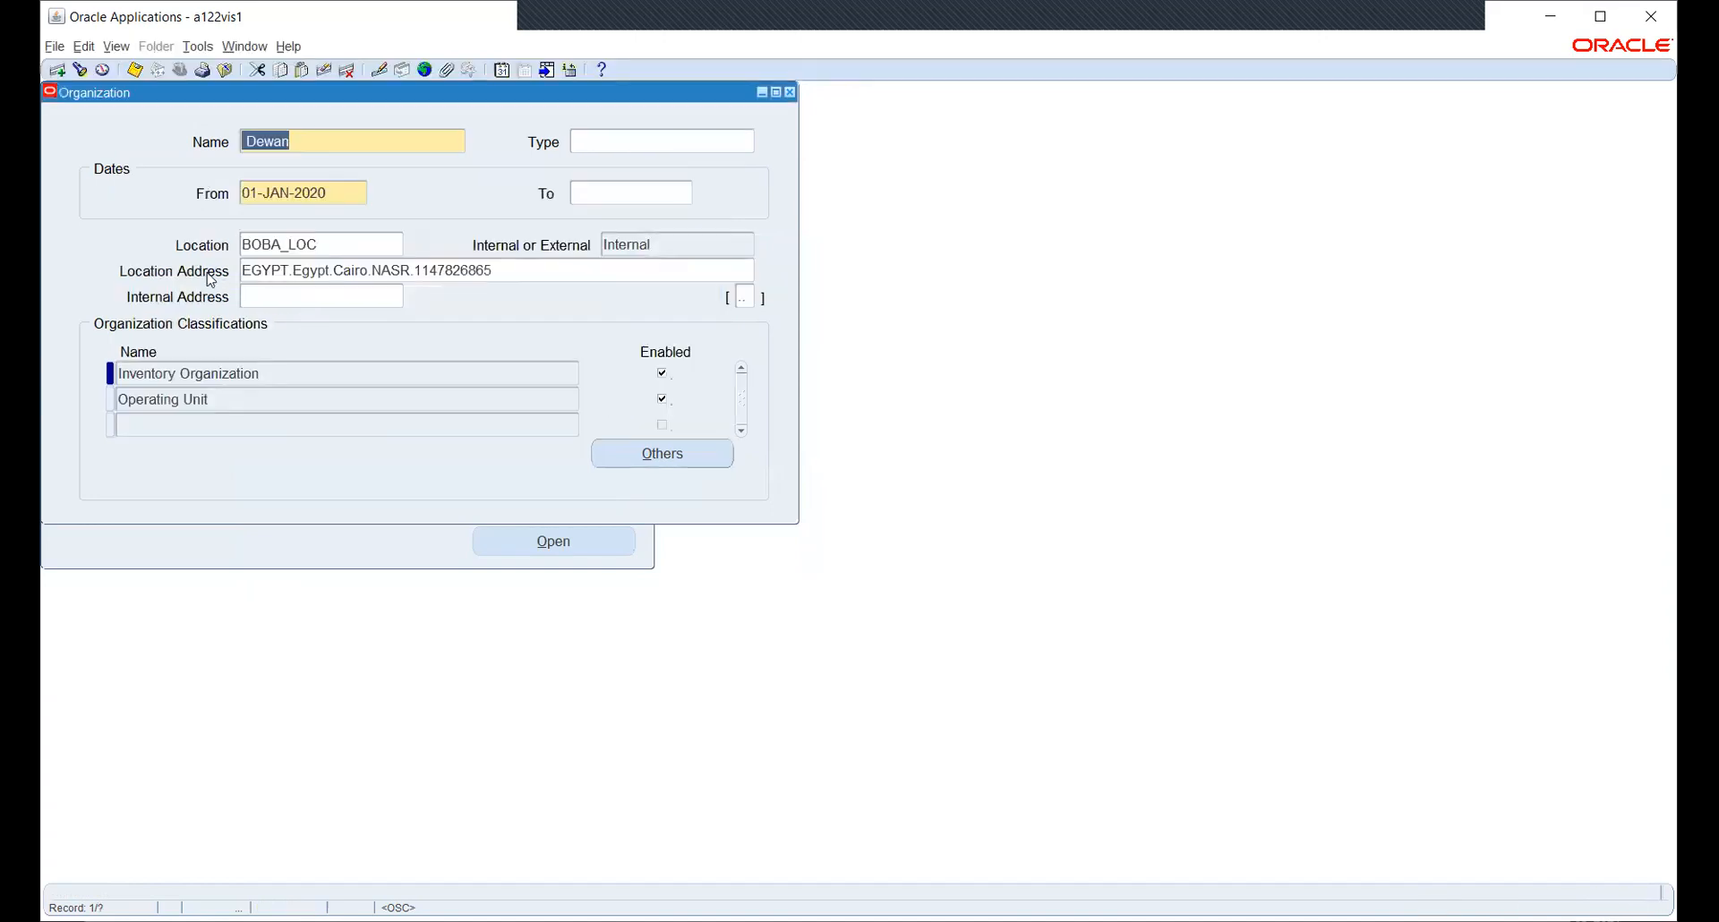
- Reopen the organization search, pick HW OU from the name list and load its record
{"action": "left_click", "coordinate": [79, 72]}
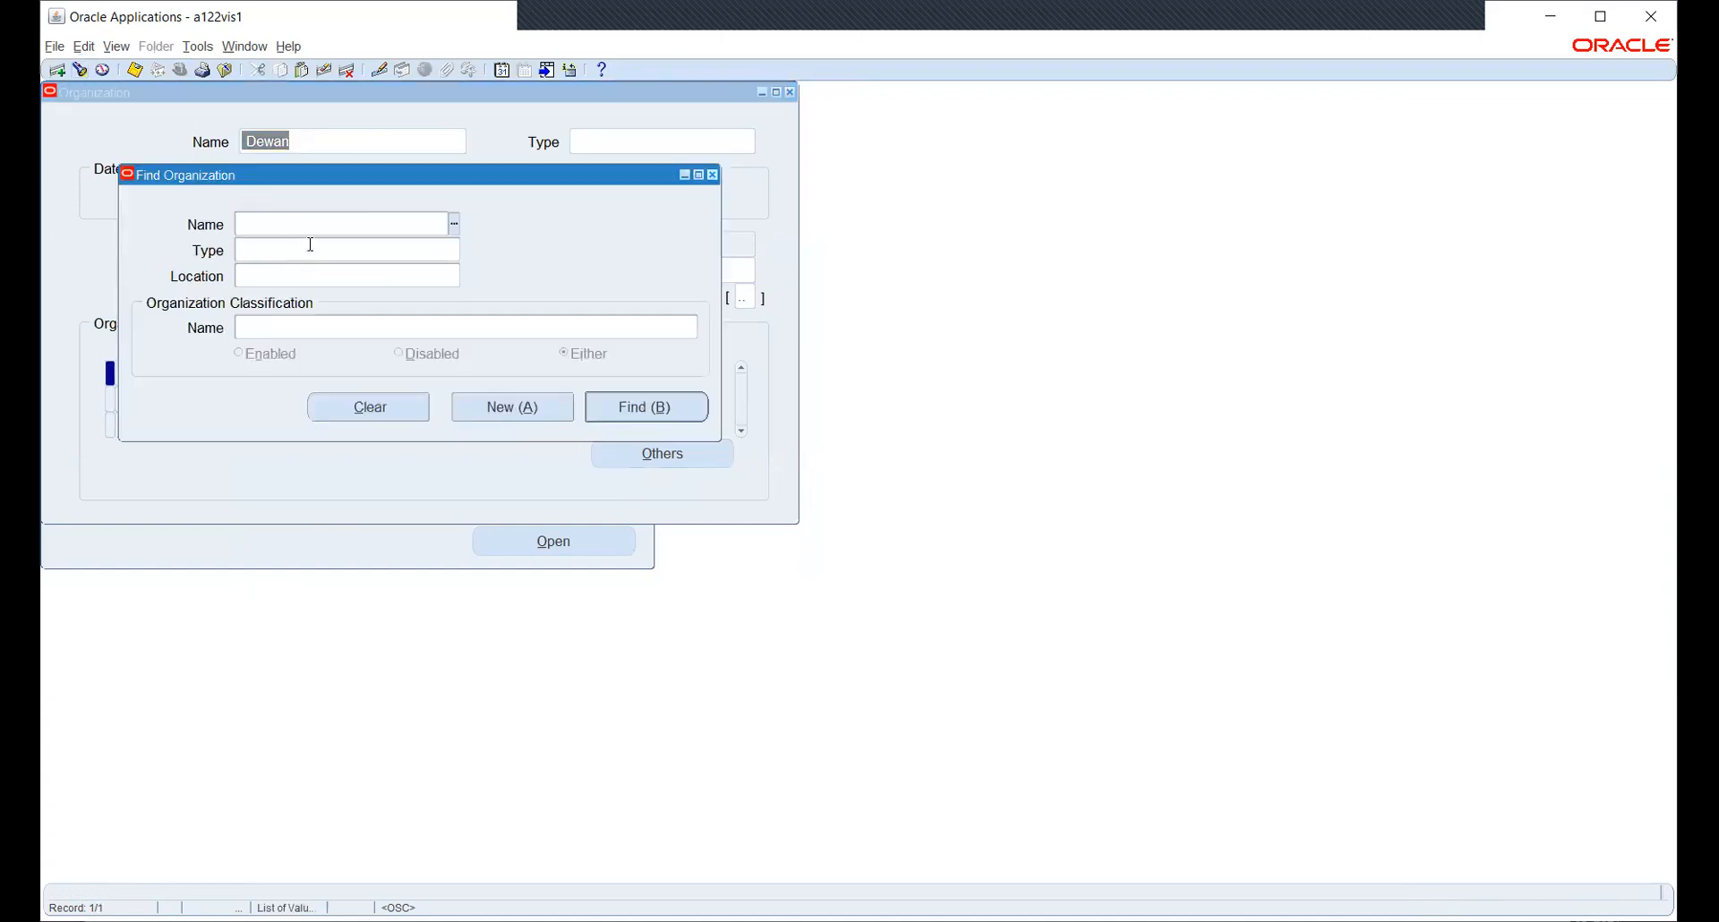
{"action": "key", "text": "Return"}
{"action": "left_click", "coordinate": [606, 635]}
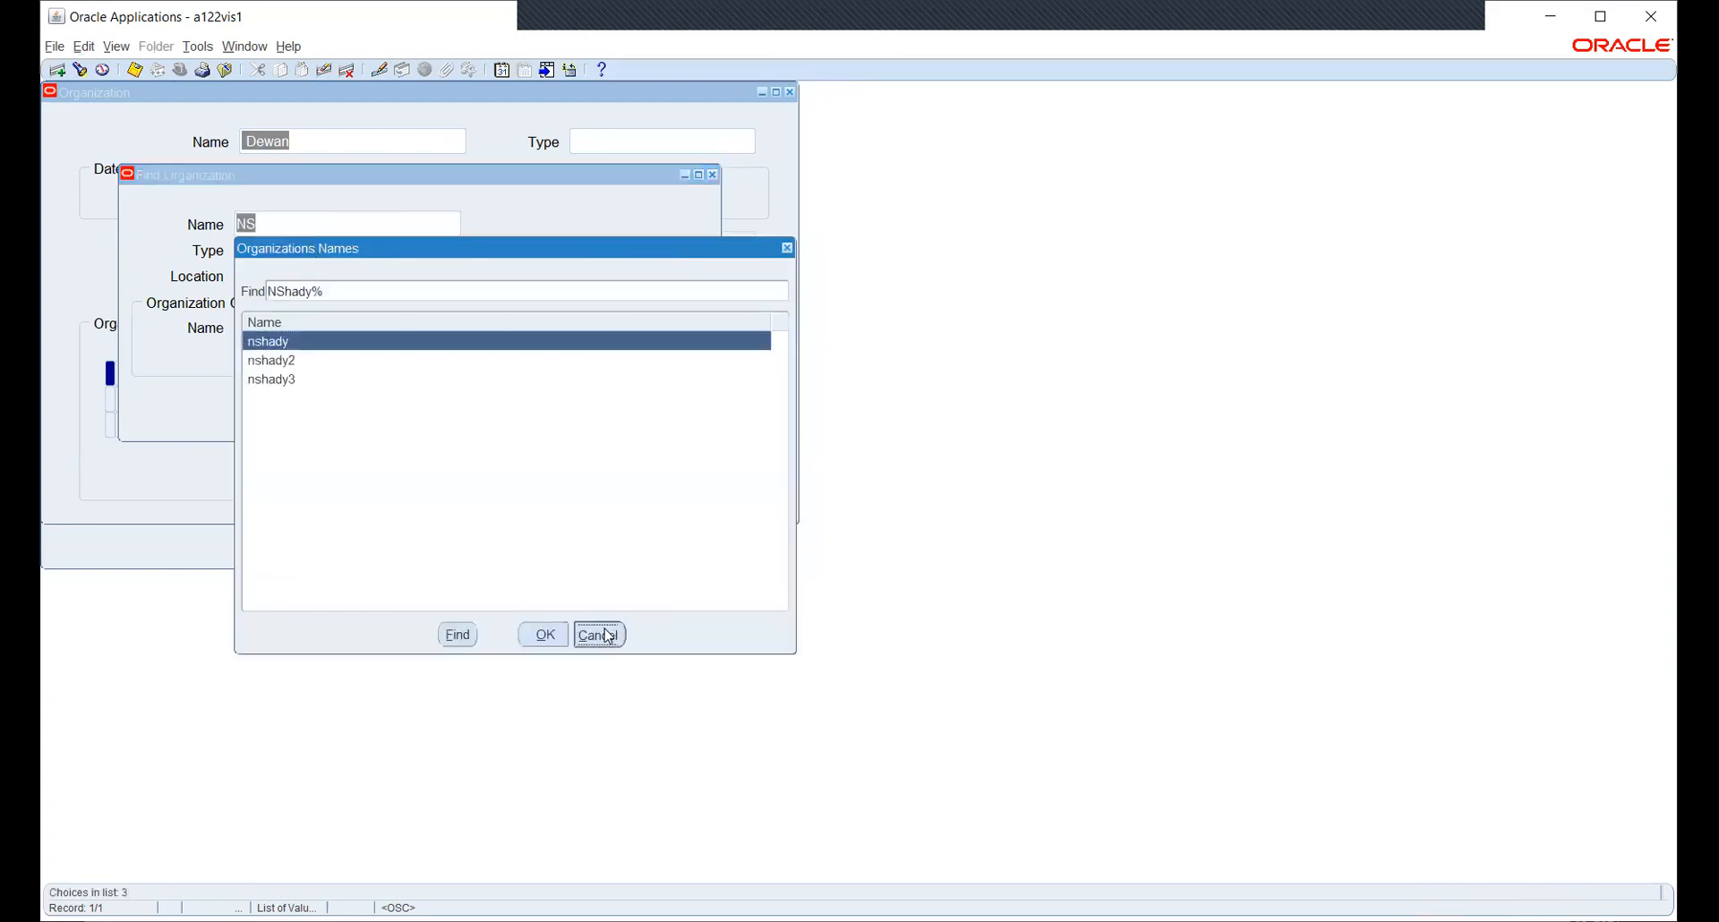
{"action": "type", "text": "HW"}
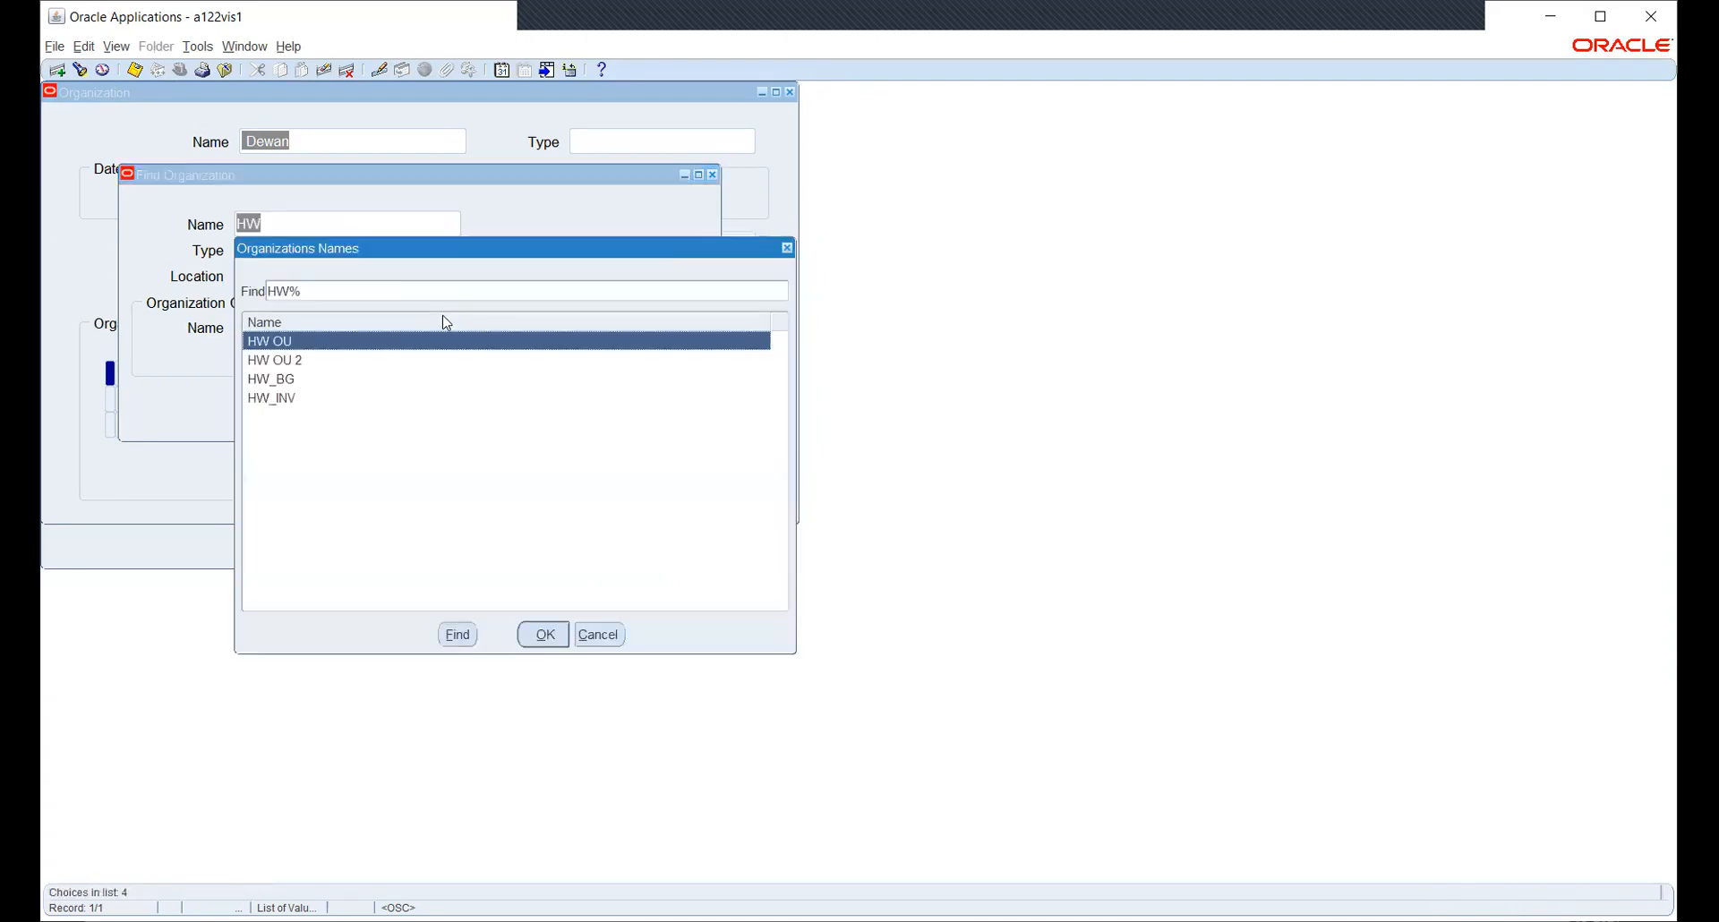
{"action": "key", "text": "Return"}
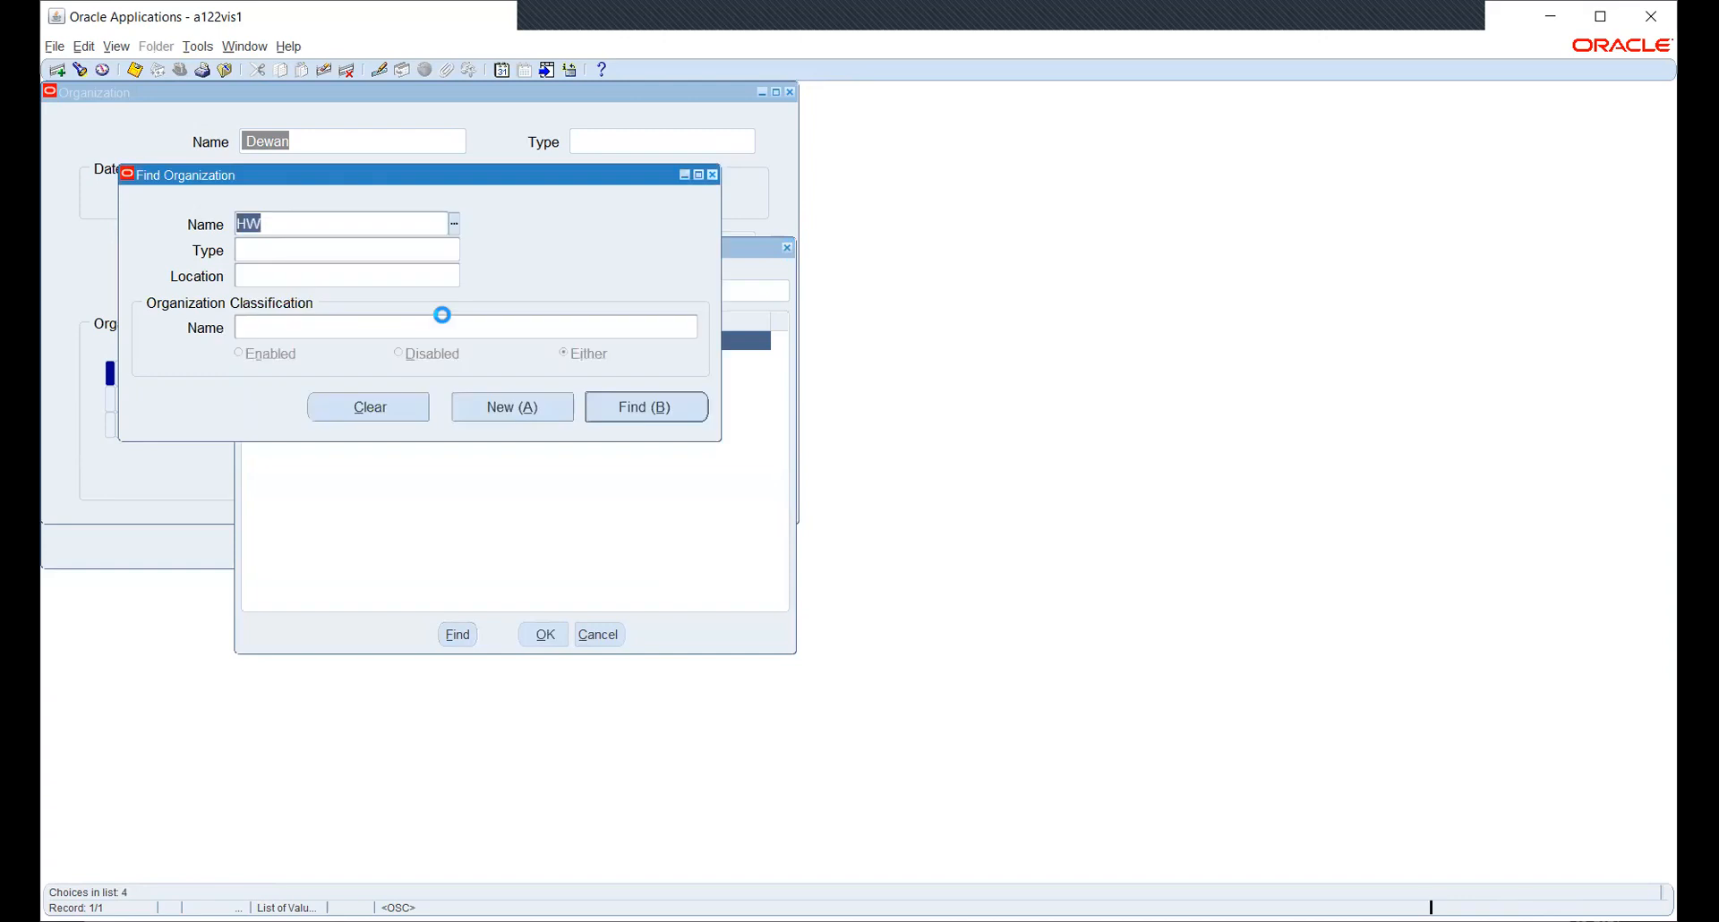
{"action": "key", "text": "Return"}
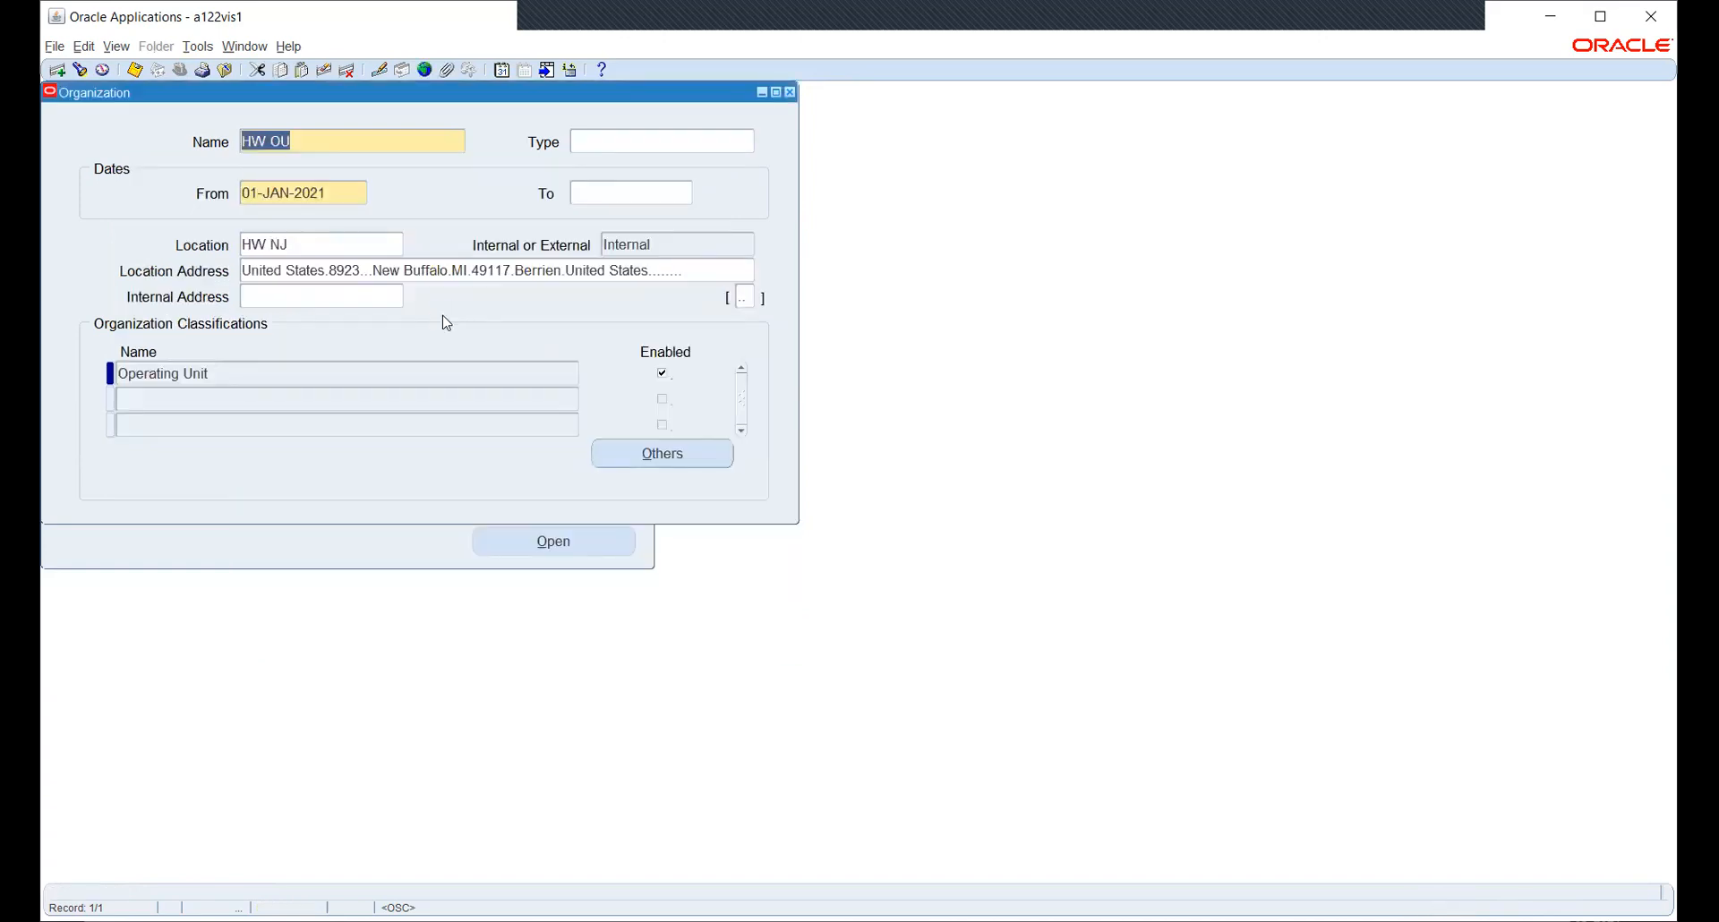
{"action": "left_click", "coordinate": [523, 376]}
{"action": "left_click", "coordinate": [662, 453]}
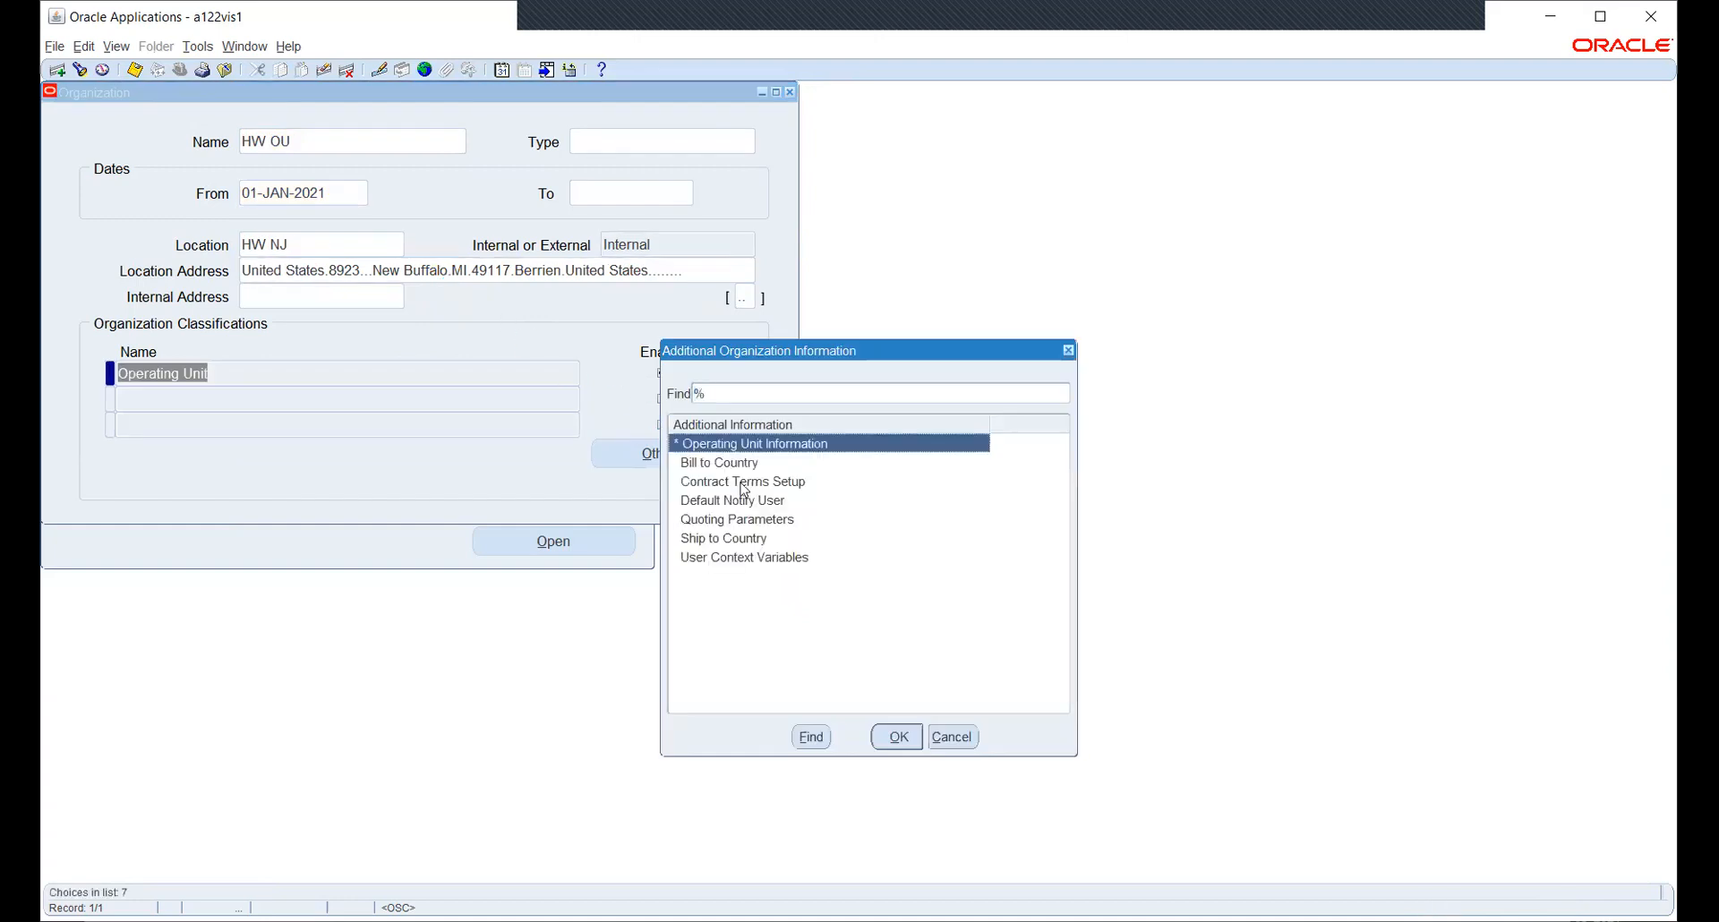
{"action": "left_click", "coordinate": [899, 737]}
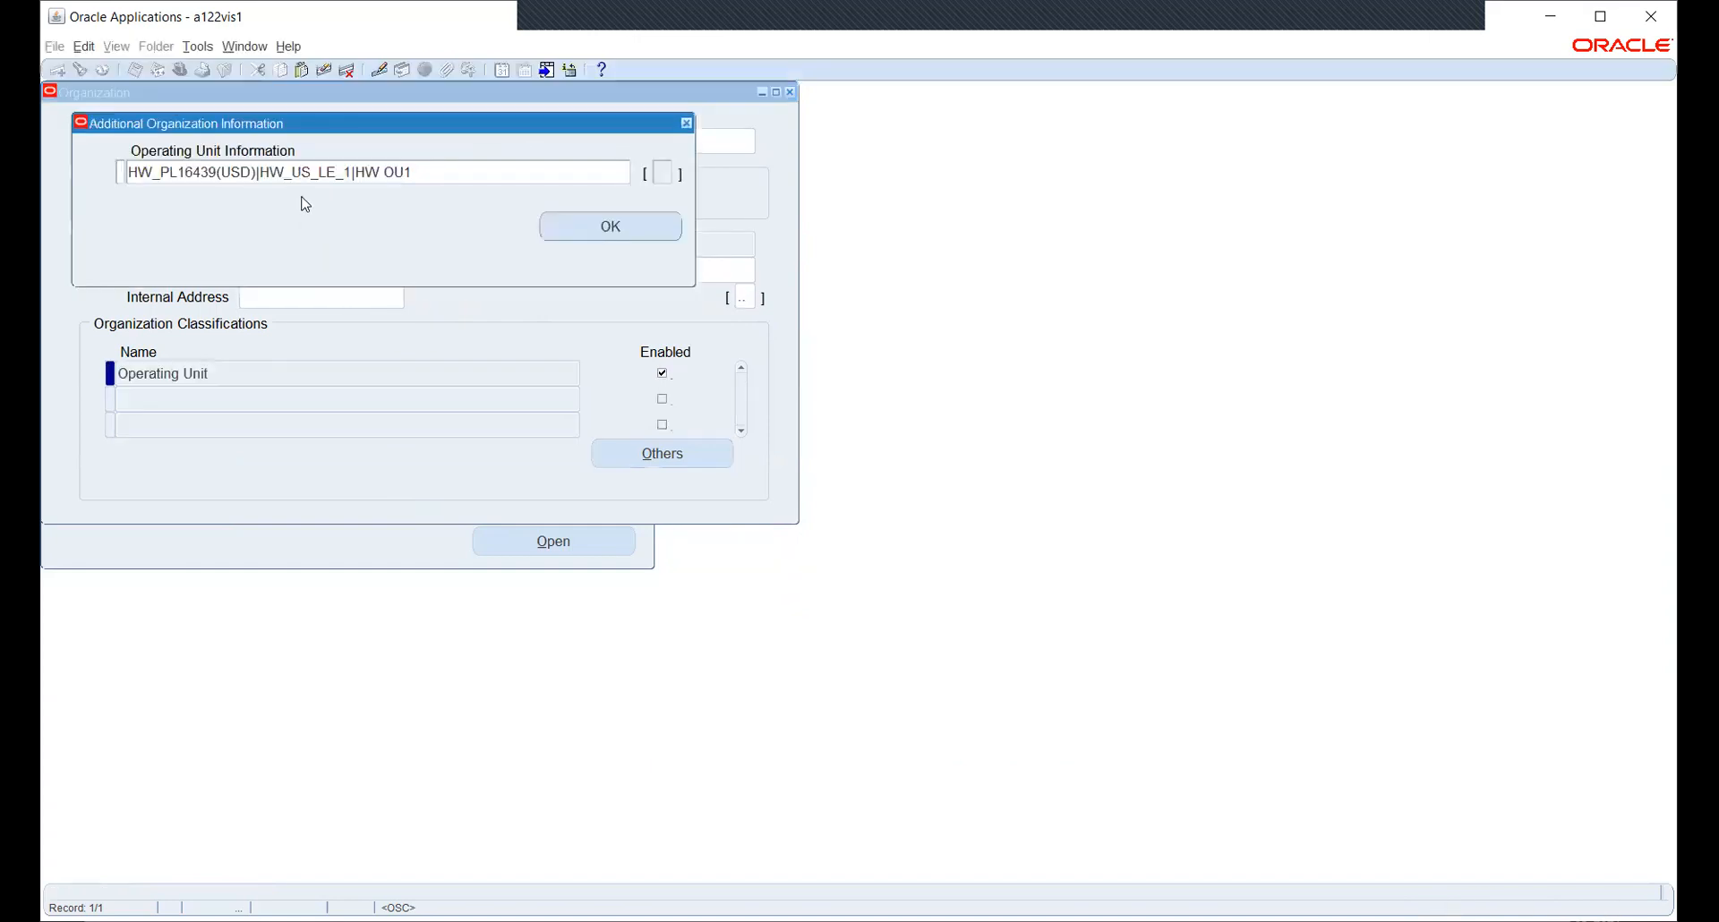
{"action": "left_click", "coordinate": [398, 173]}
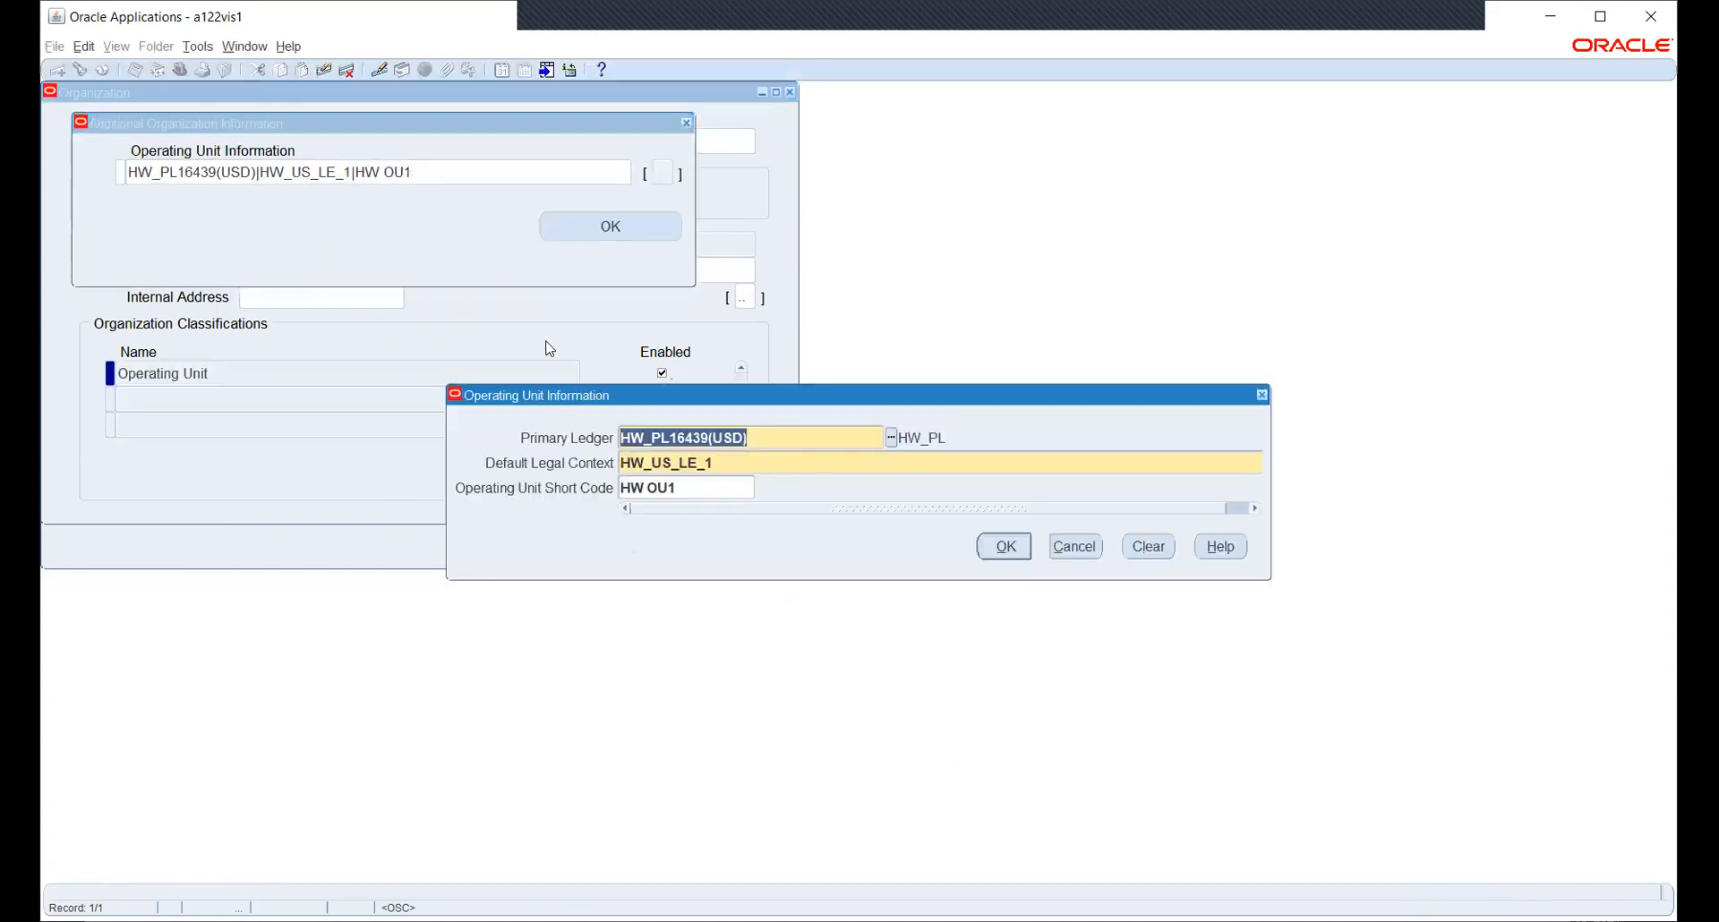
{"action": "left_click", "coordinate": [1063, 546]}
{"action": "left_click", "coordinate": [641, 225]}
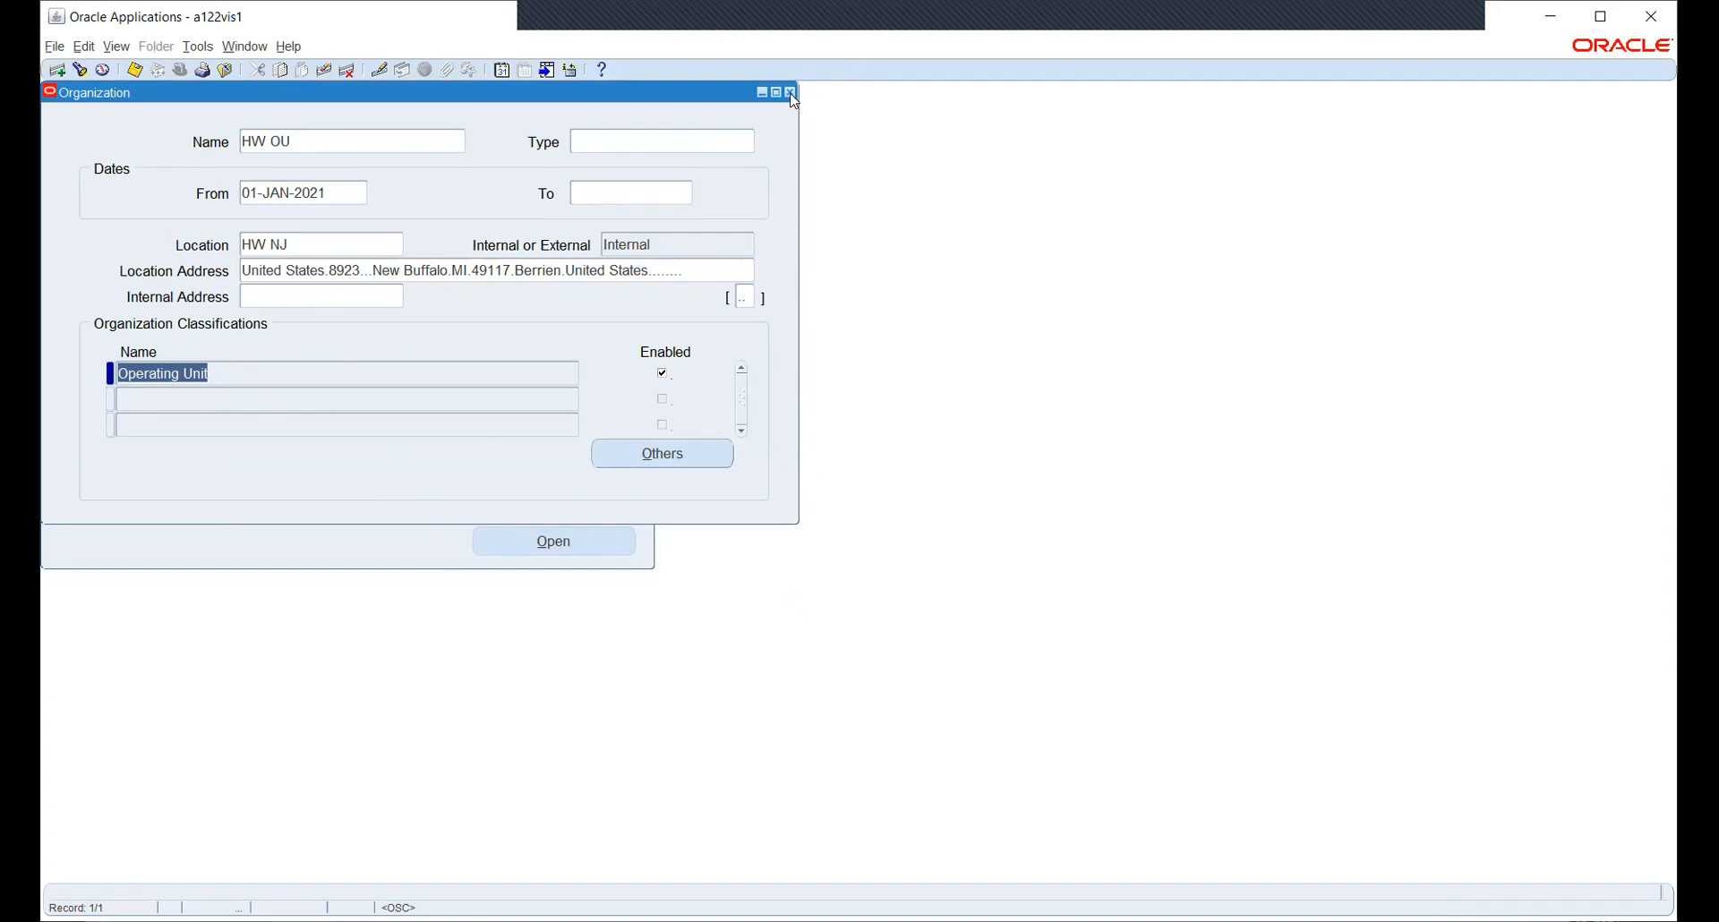
{"action": "left_click", "coordinate": [646, 451]}
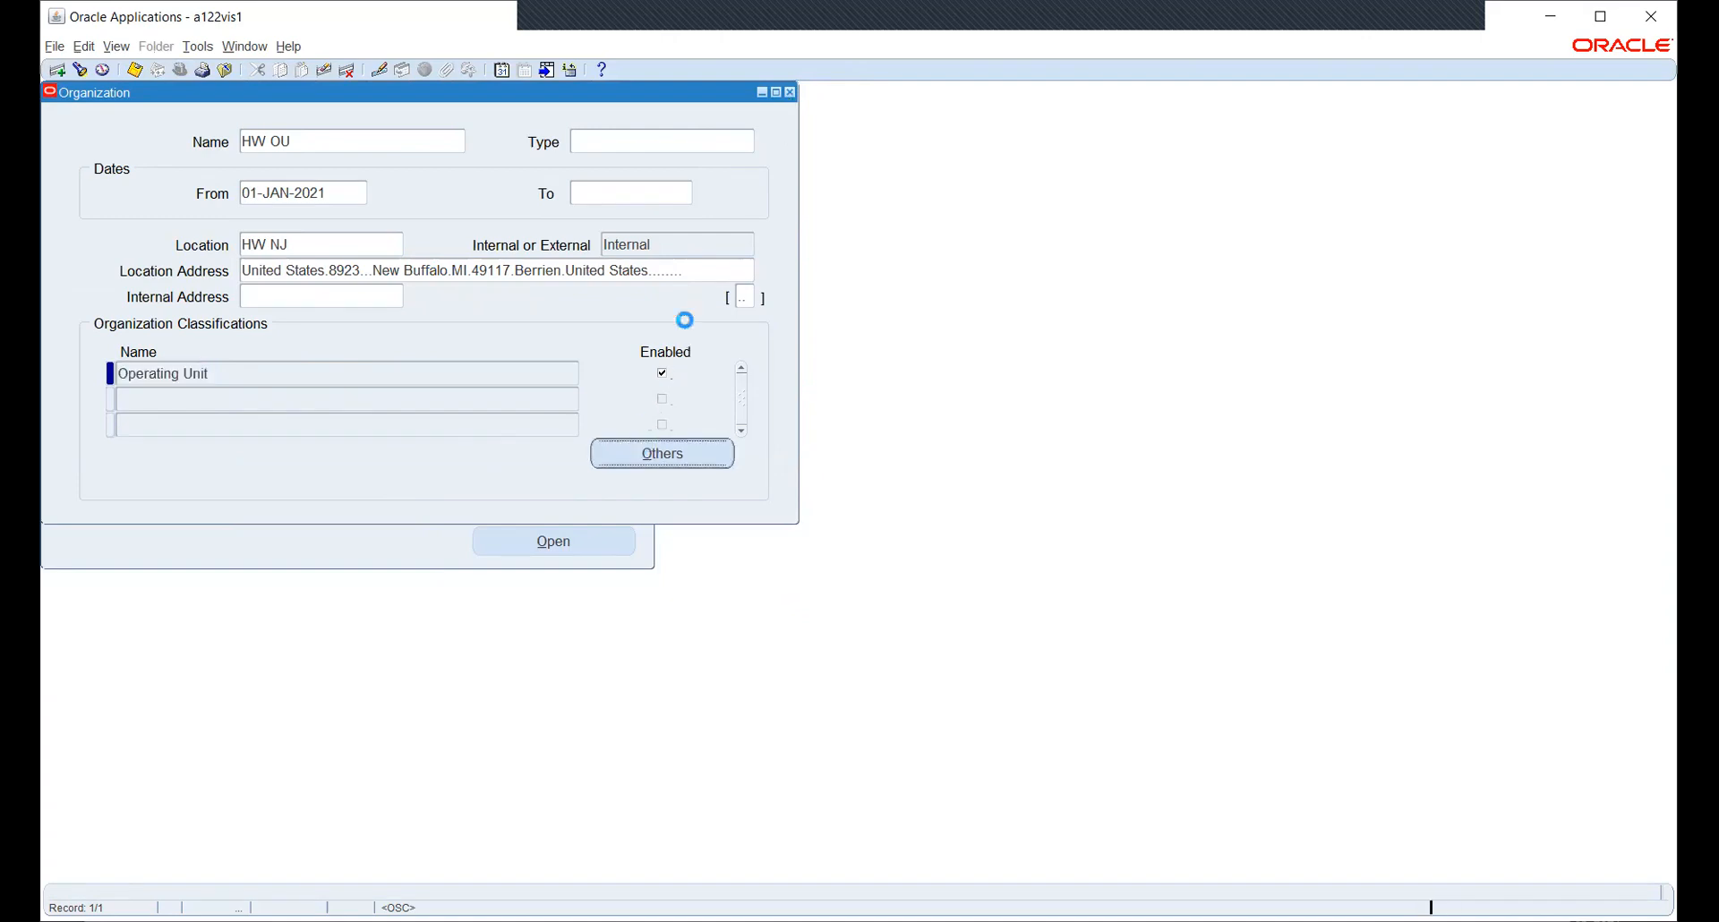
{"action": "left_click", "coordinate": [895, 735]}
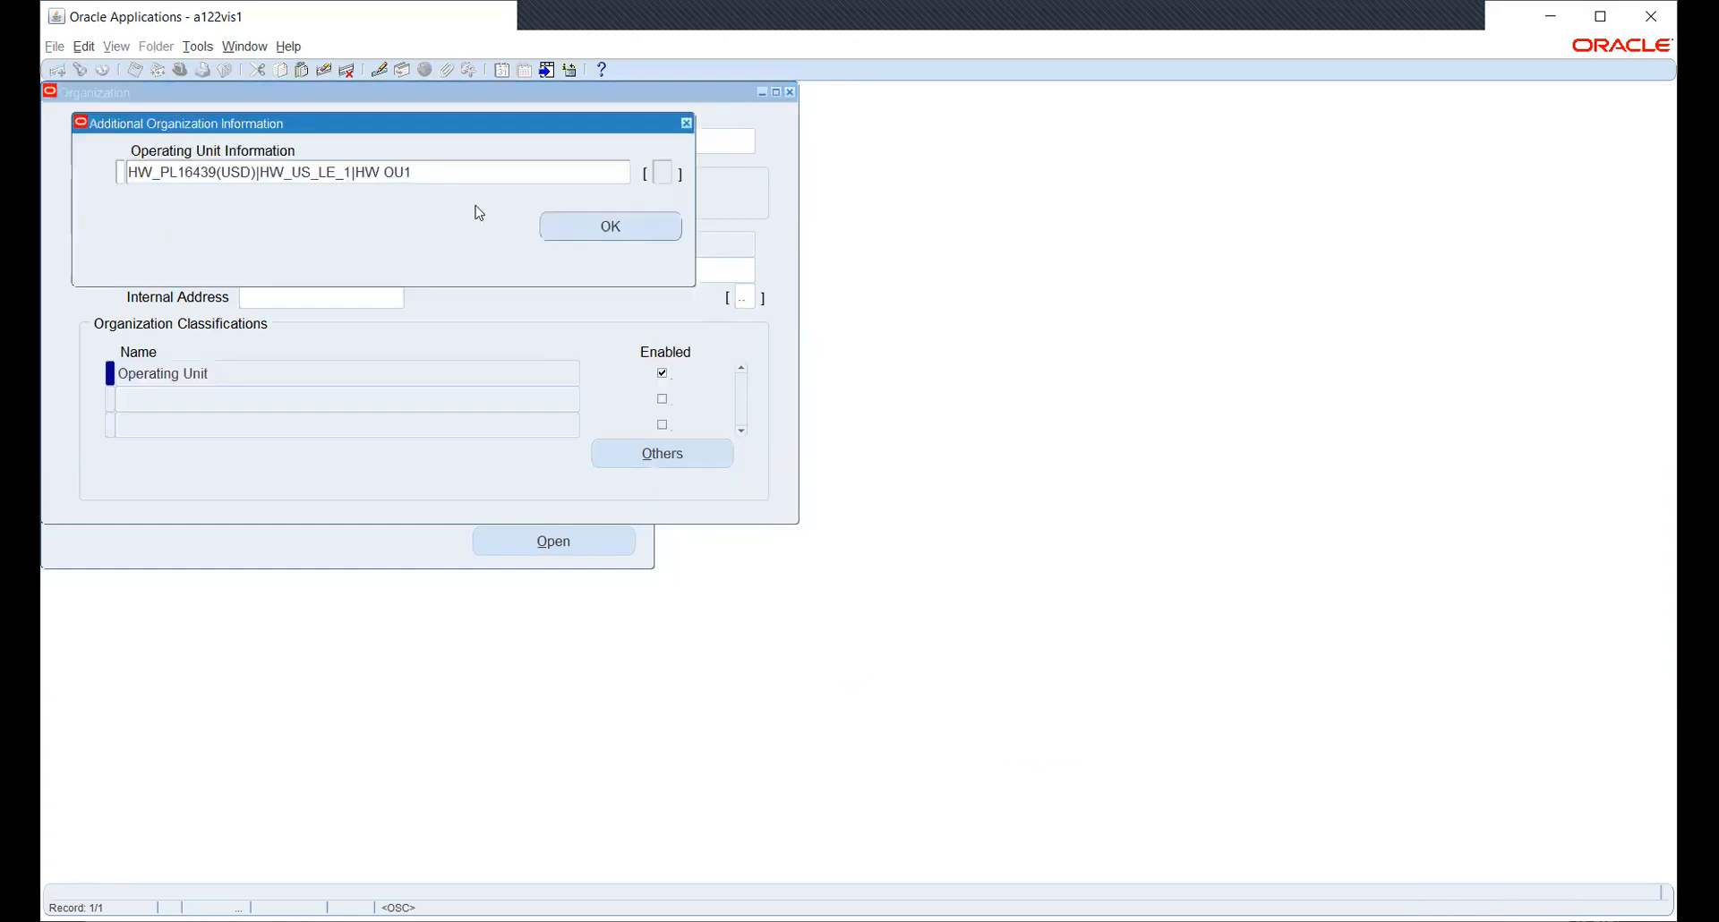
{"action": "left_click", "coordinate": [235, 167]}
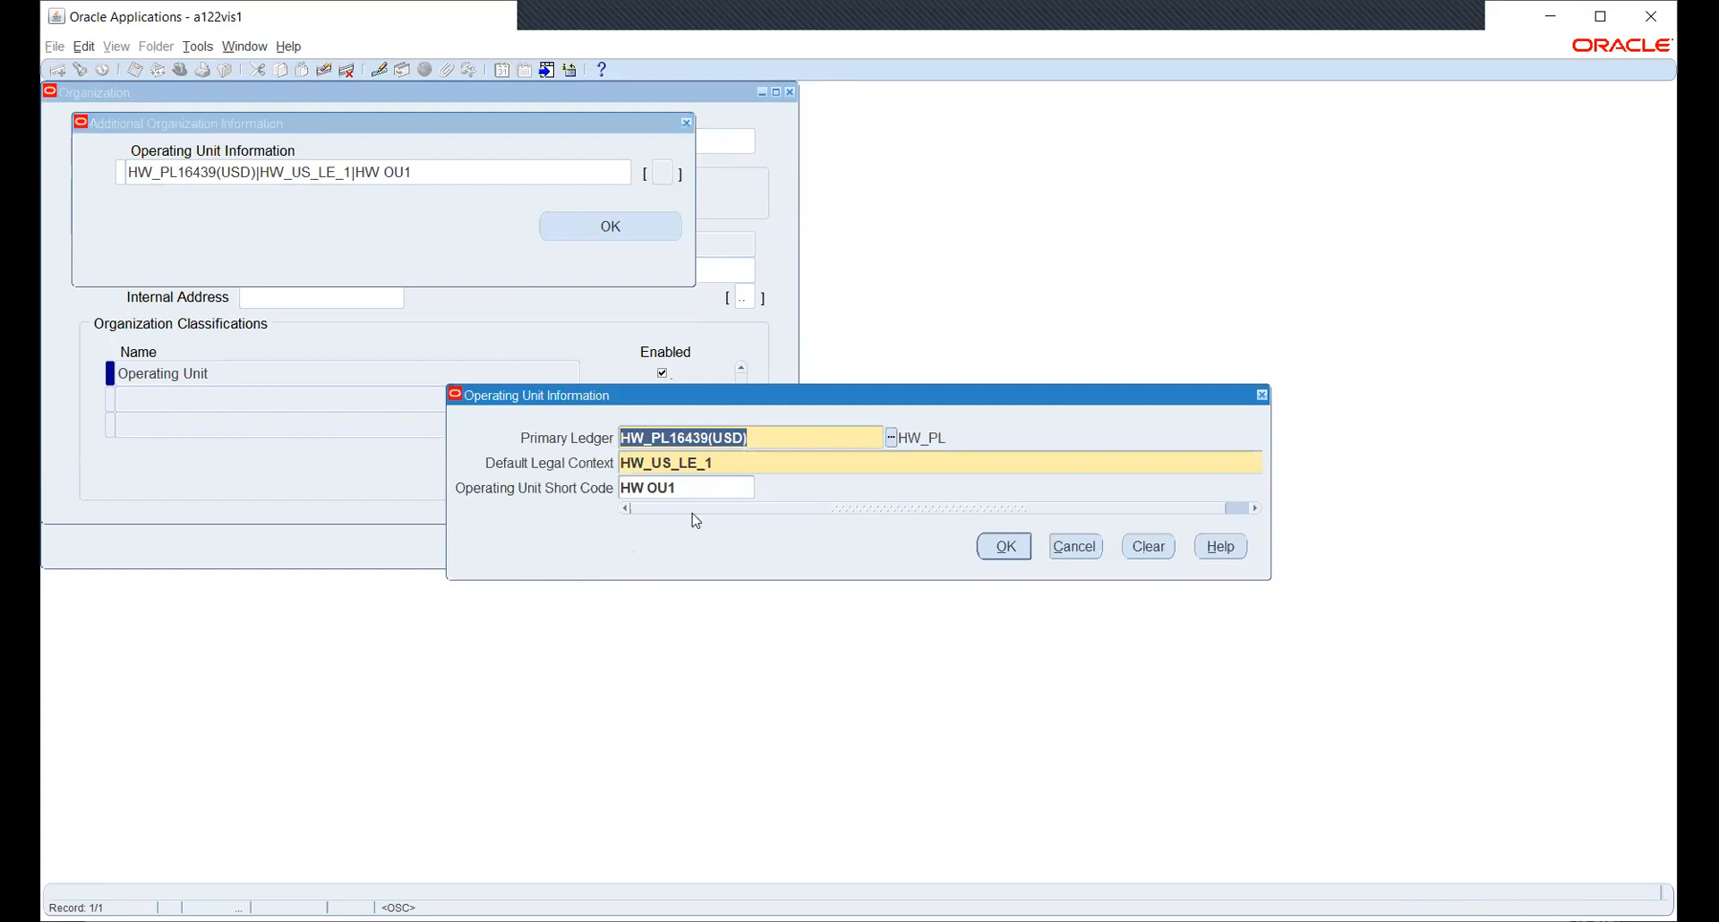
{"action": "left_click", "coordinate": [1008, 552]}
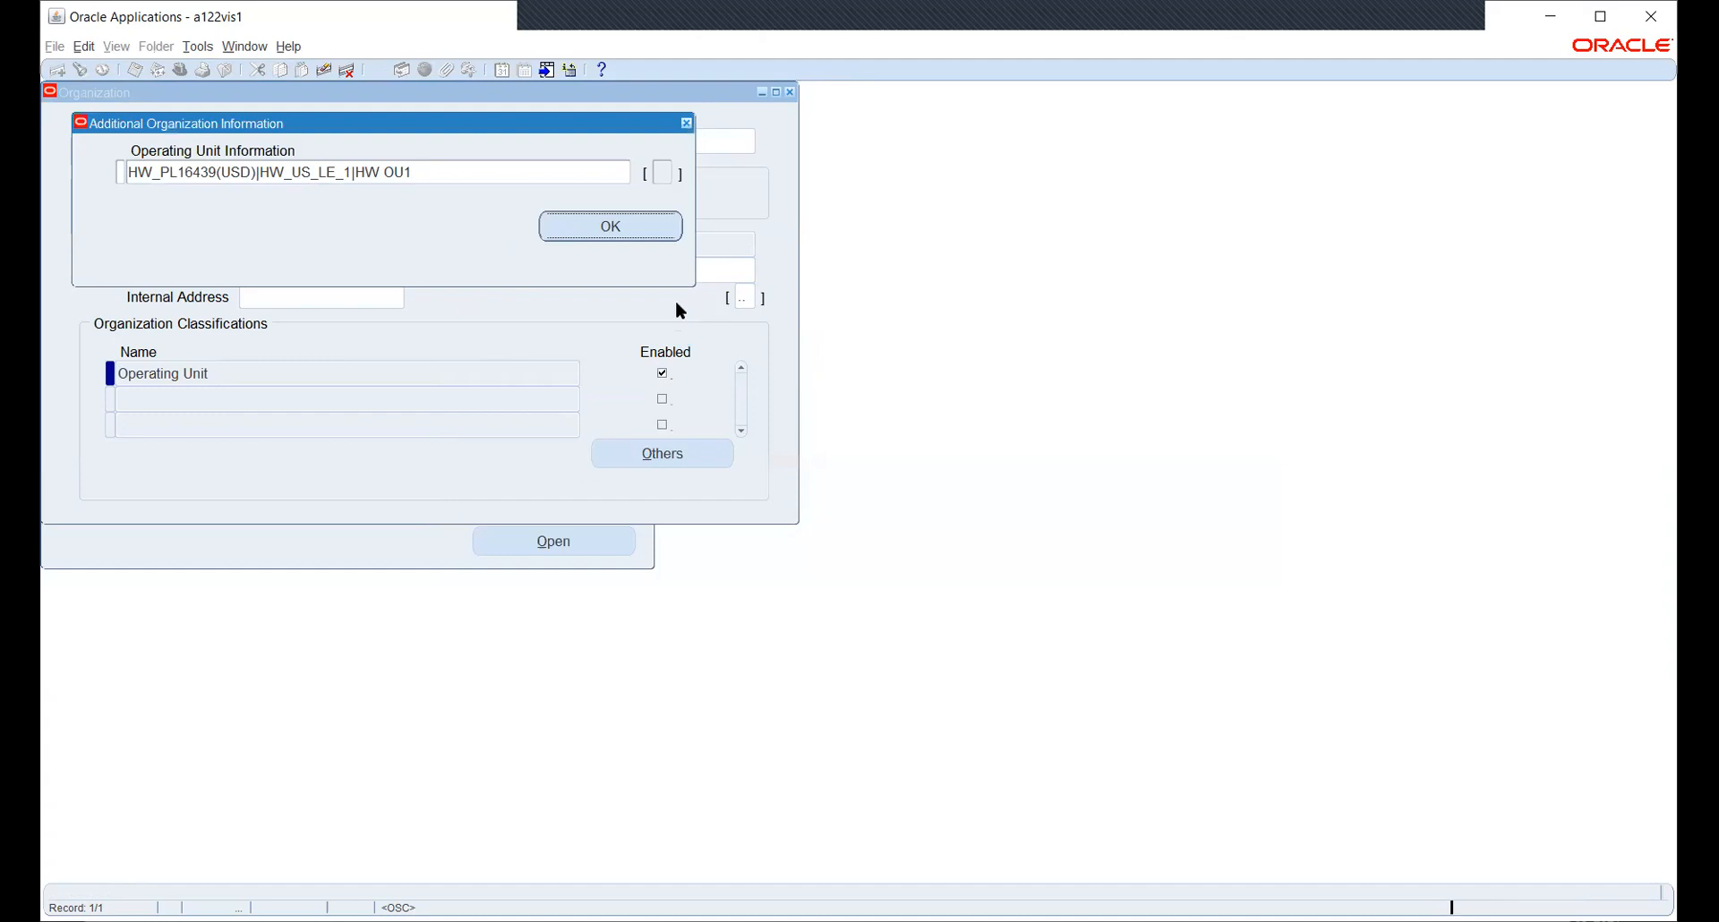
{"action": "left_click", "coordinate": [686, 123]}
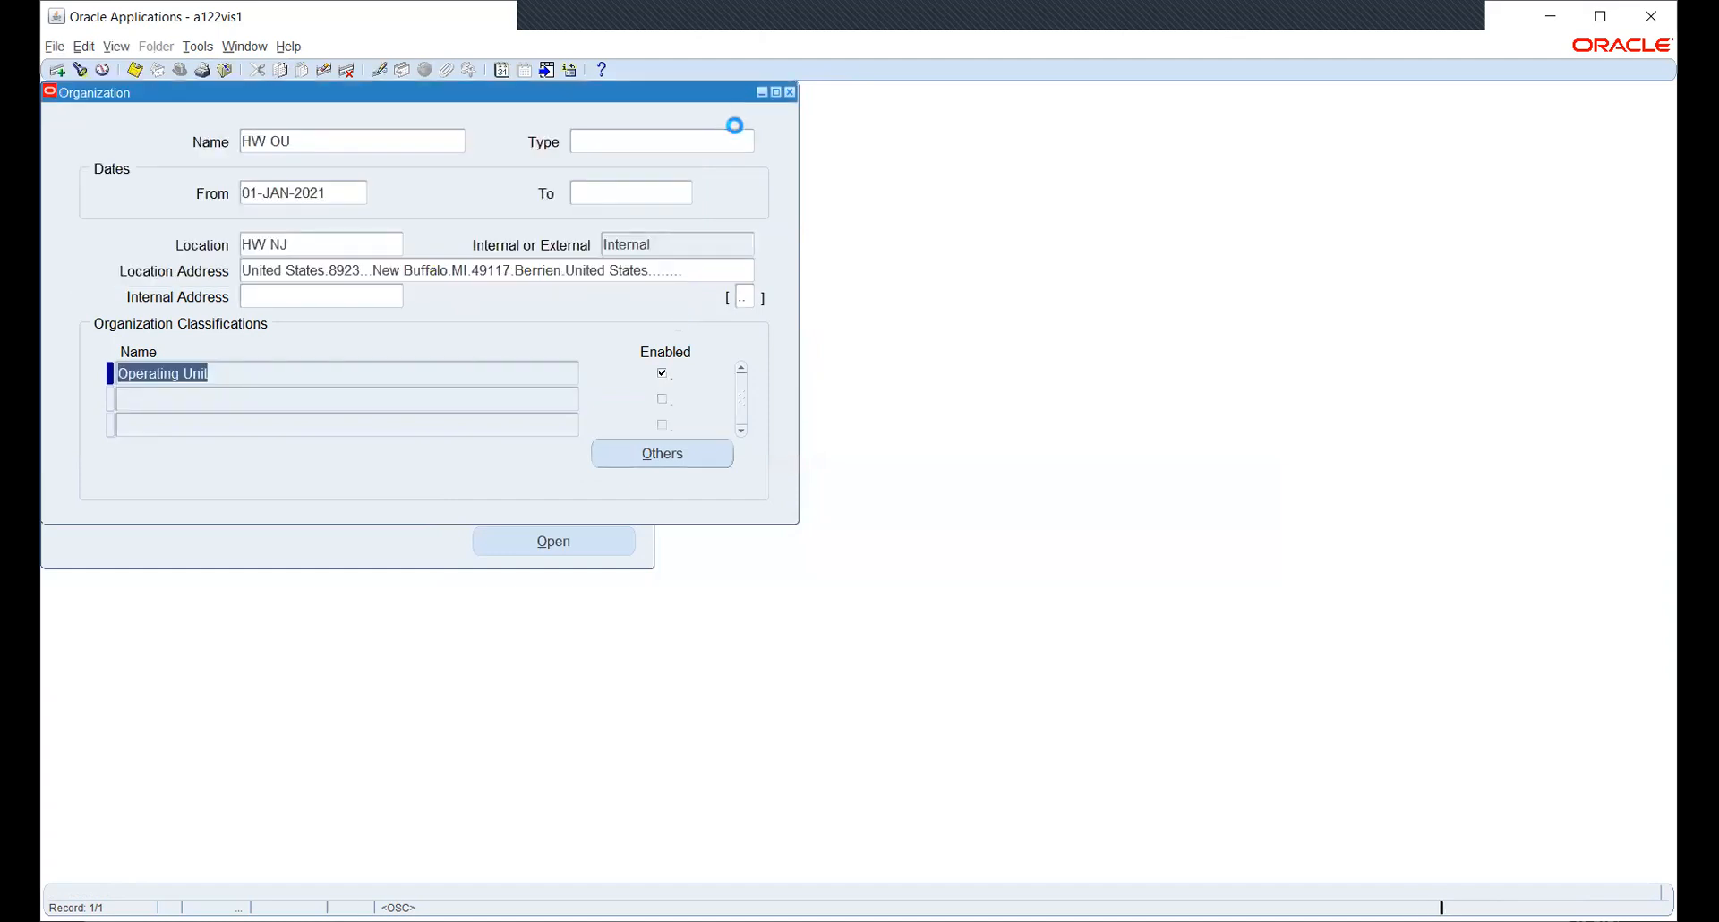
{"action": "left_click", "coordinate": [325, 141]}
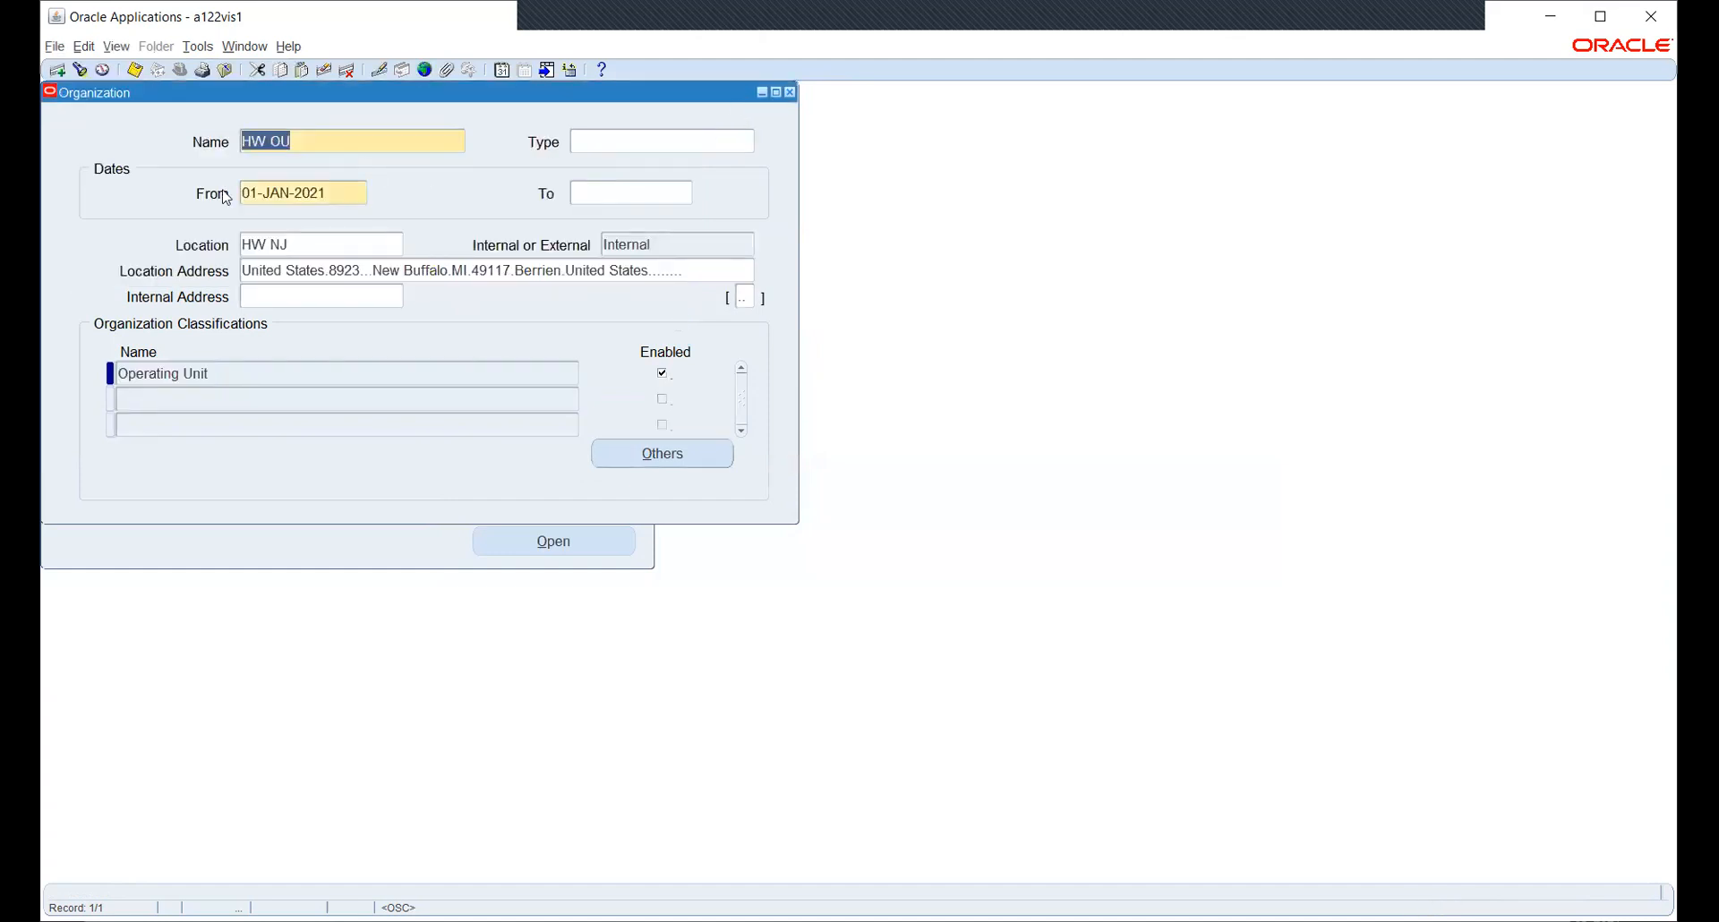
- Find and load the HW_INV organization record
{"action": "left_click", "coordinate": [80, 71]}
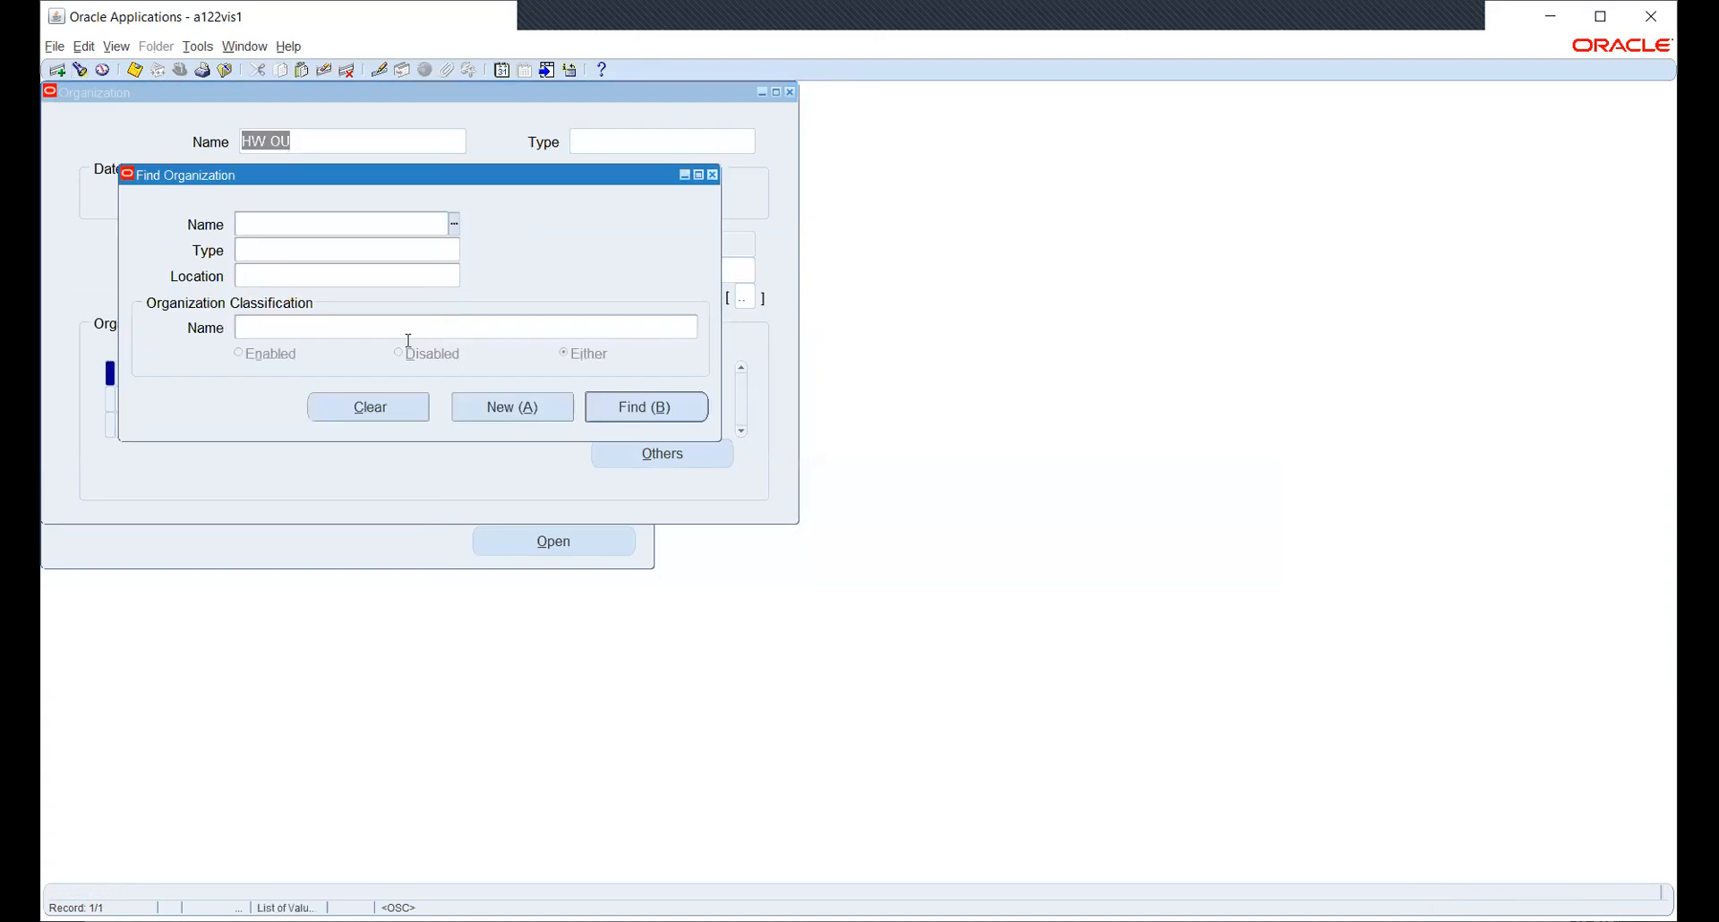
{"action": "type", "text": "HW"}
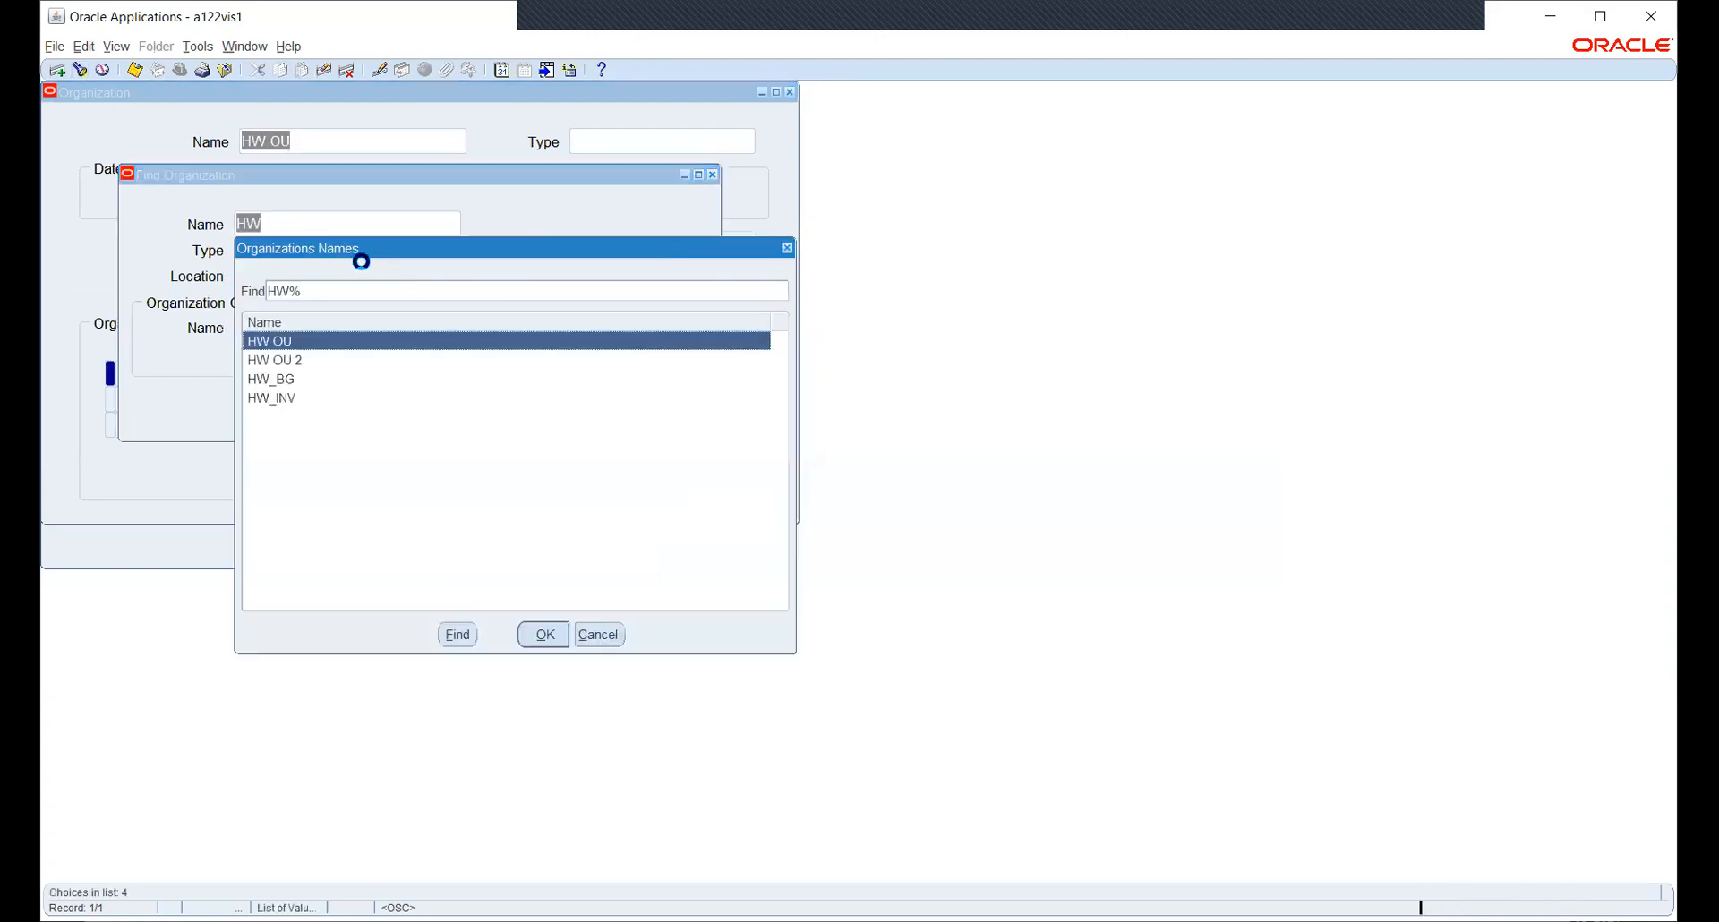
{"action": "key", "text": "Down"}
{"action": "key", "text": "Down"}
{"action": "key", "text": "Down"}
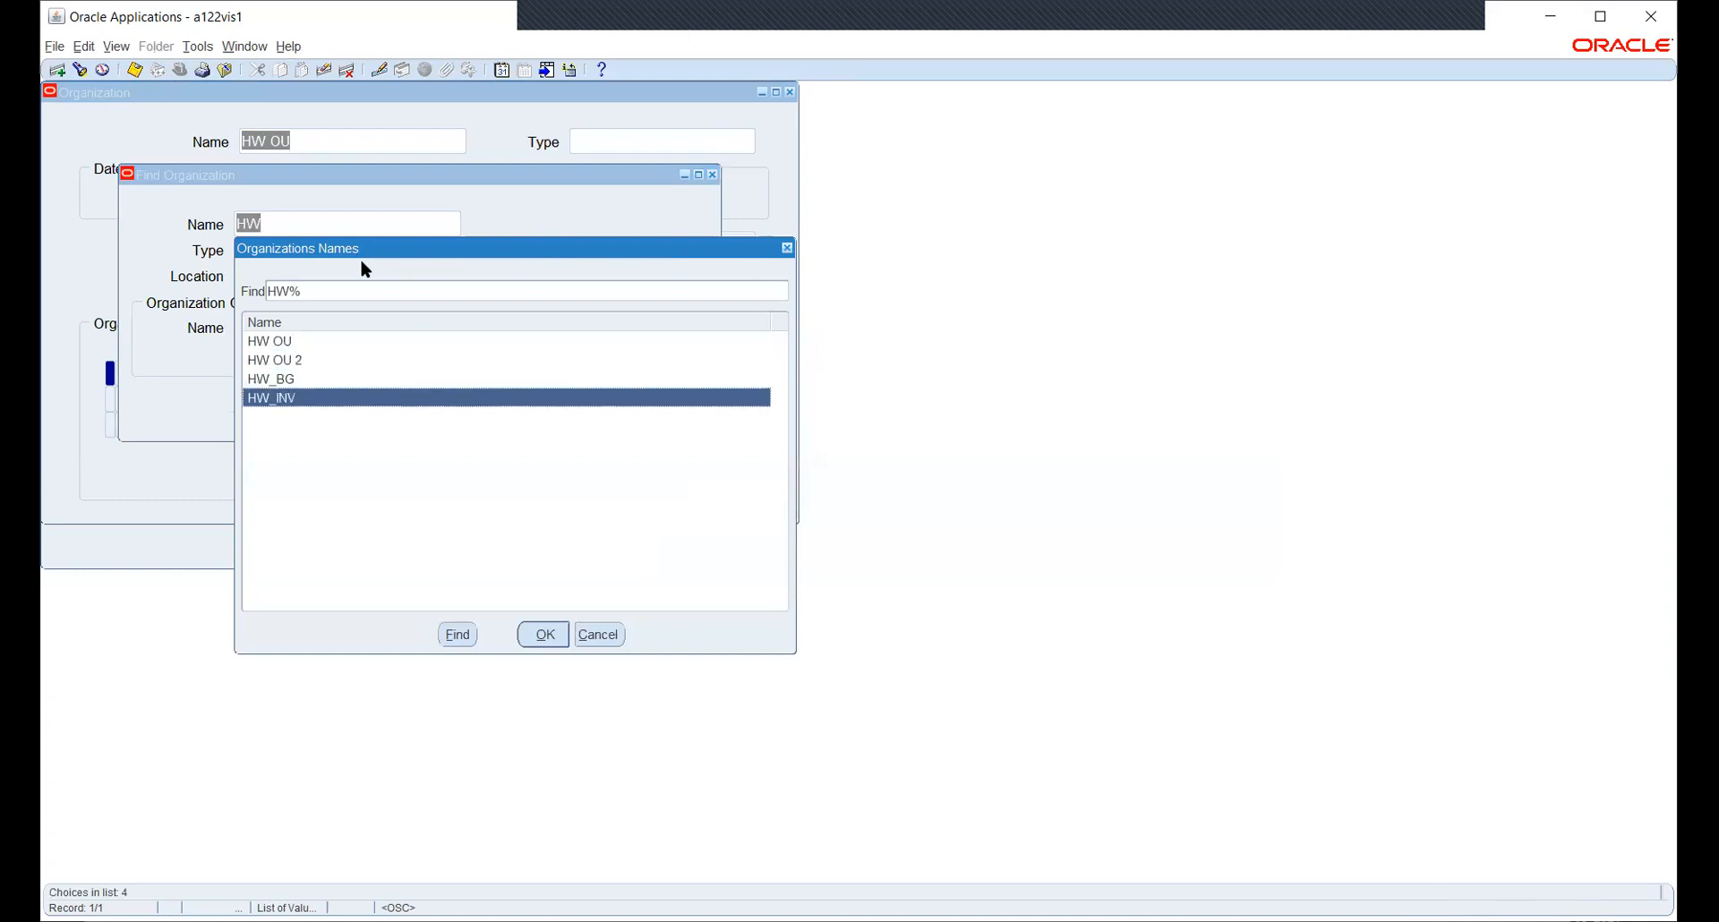
{"action": "key", "text": "Return"}
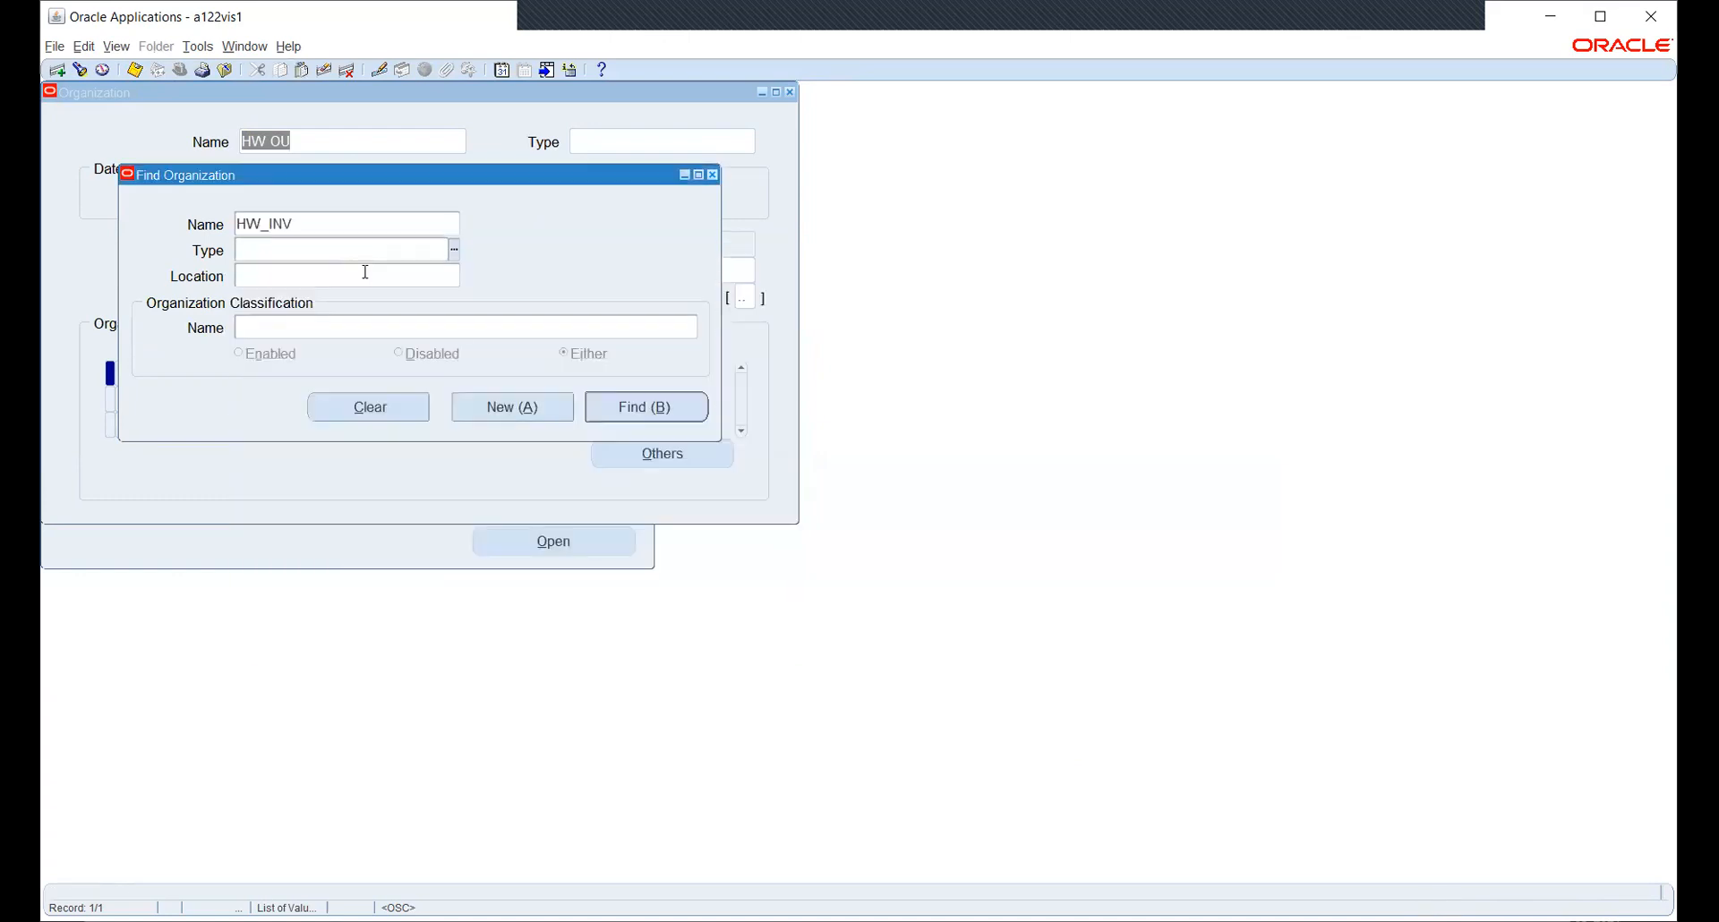
{"action": "left_click", "coordinate": [642, 405]}
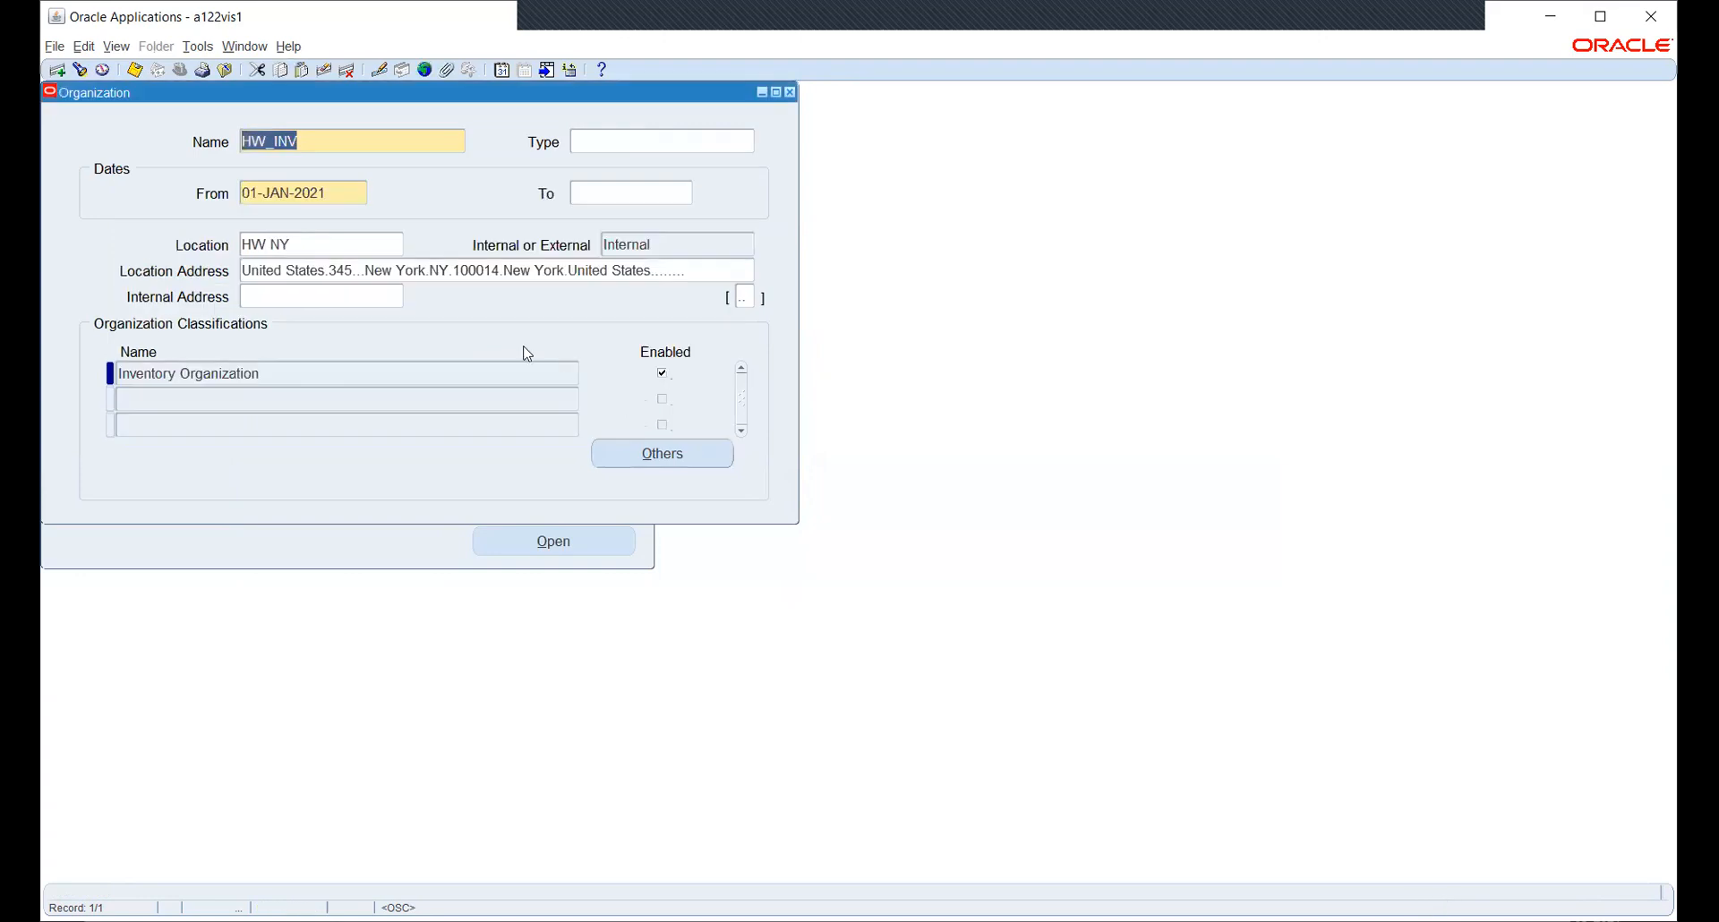
- Check HW_INV's accounting information shows operating unit HW OU and close it unchanged
{"action": "left_click", "coordinate": [644, 456]}
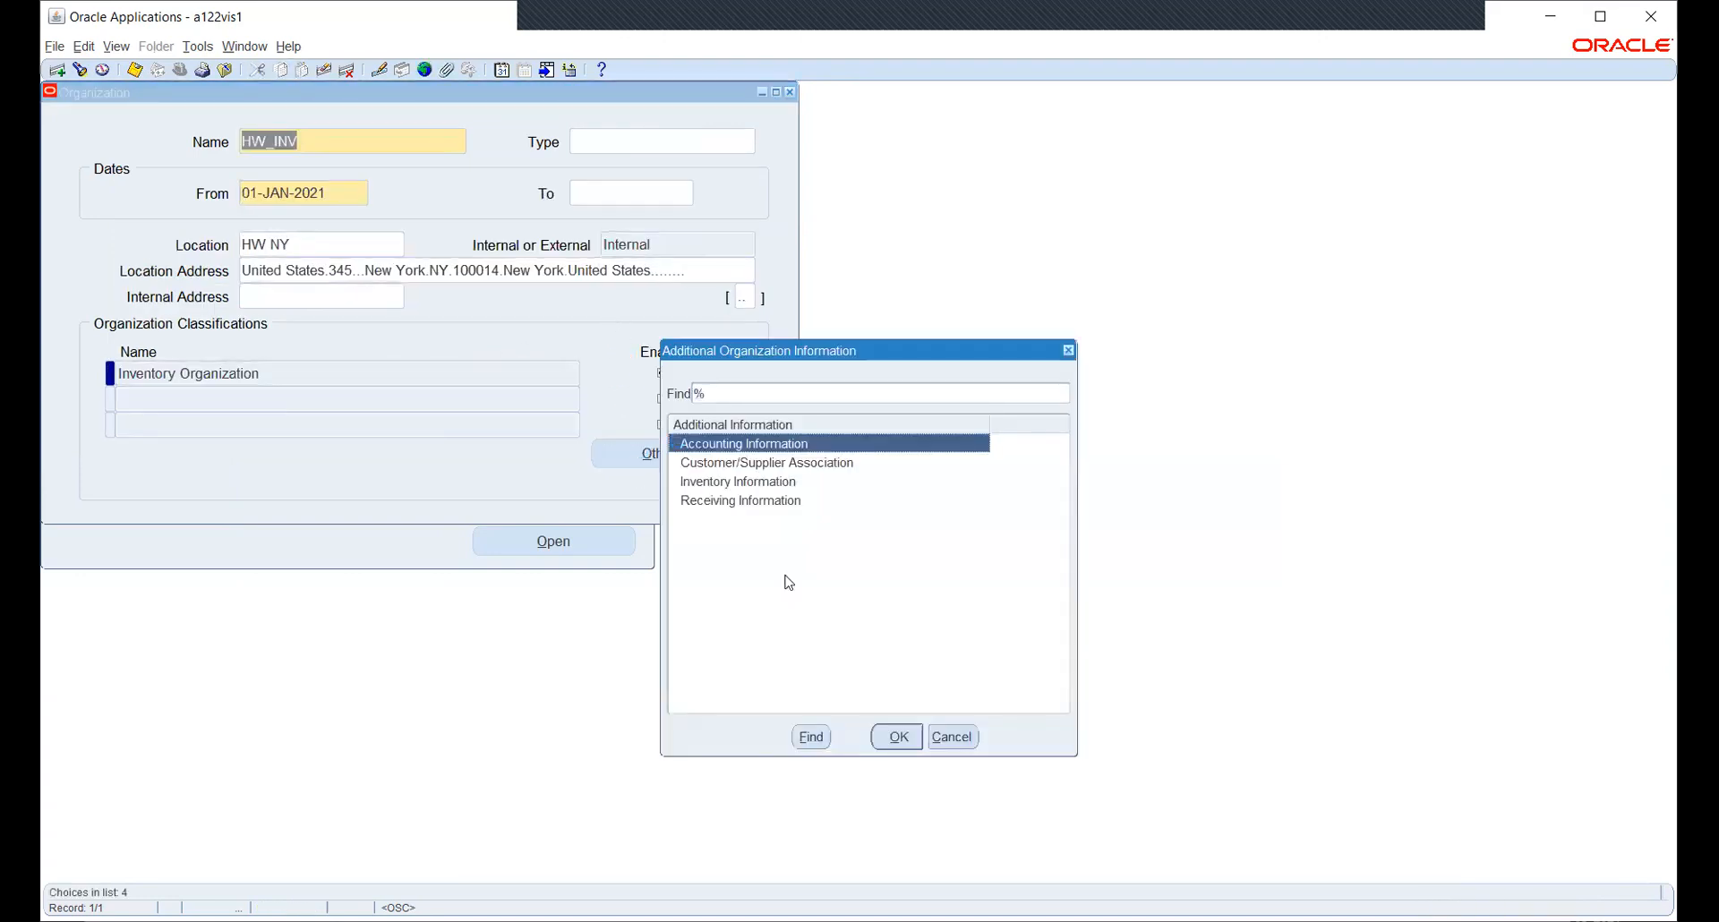
{"action": "left_click", "coordinate": [896, 736]}
{"action": "left_click", "coordinate": [416, 170]}
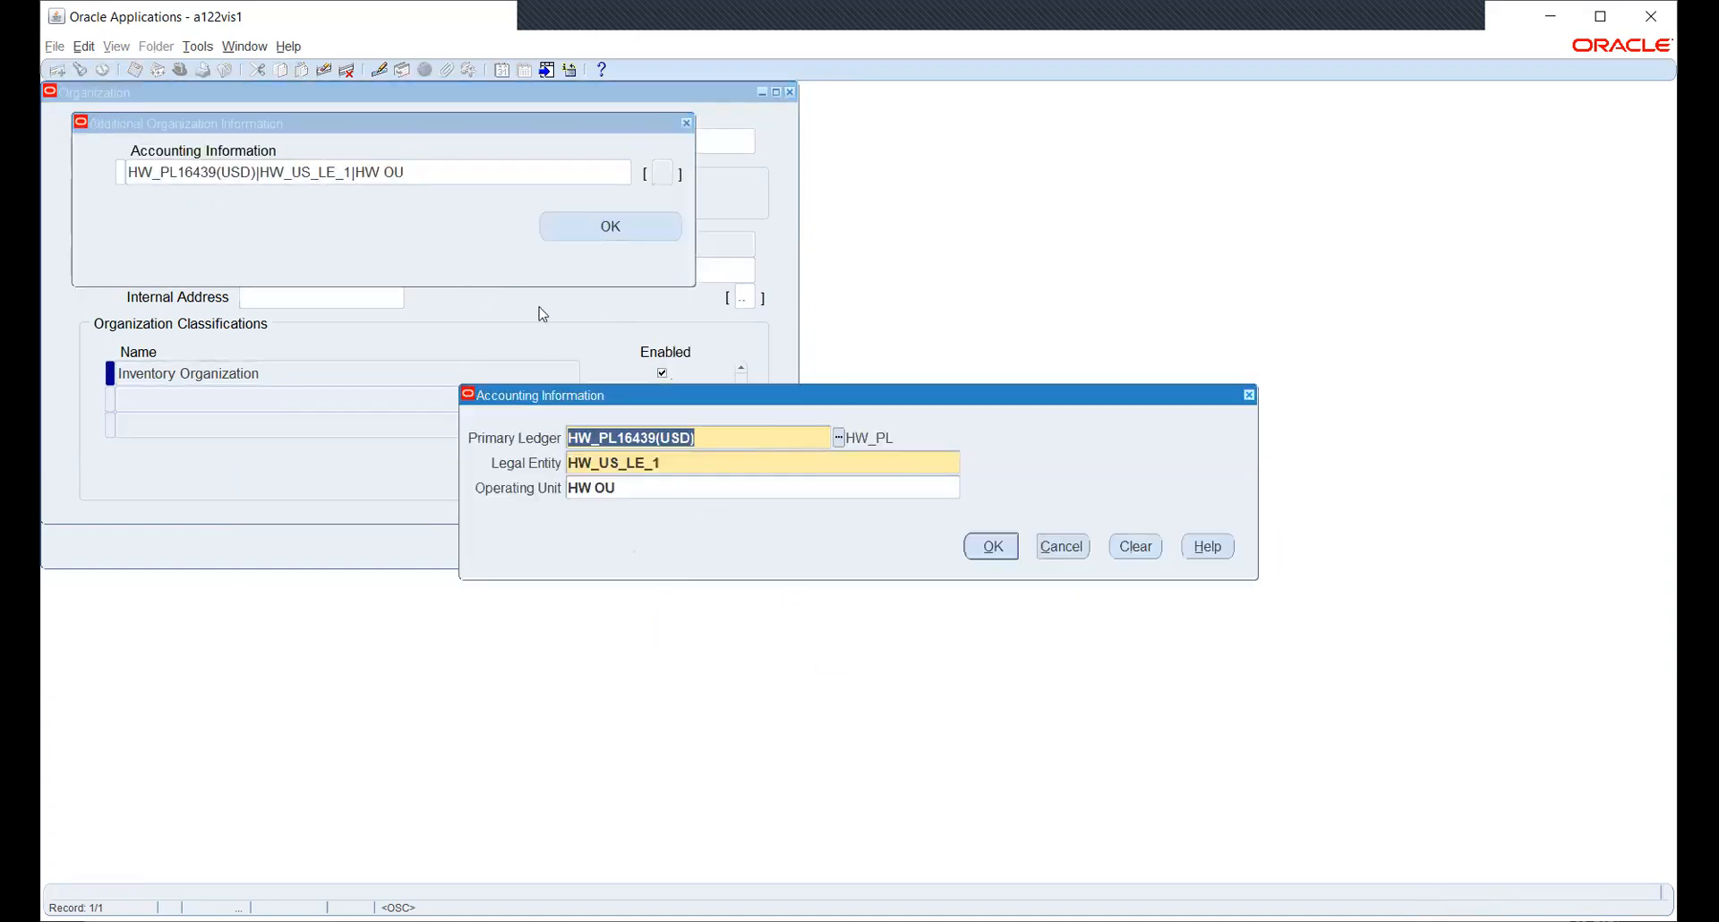
{"action": "left_click", "coordinate": [838, 483]}
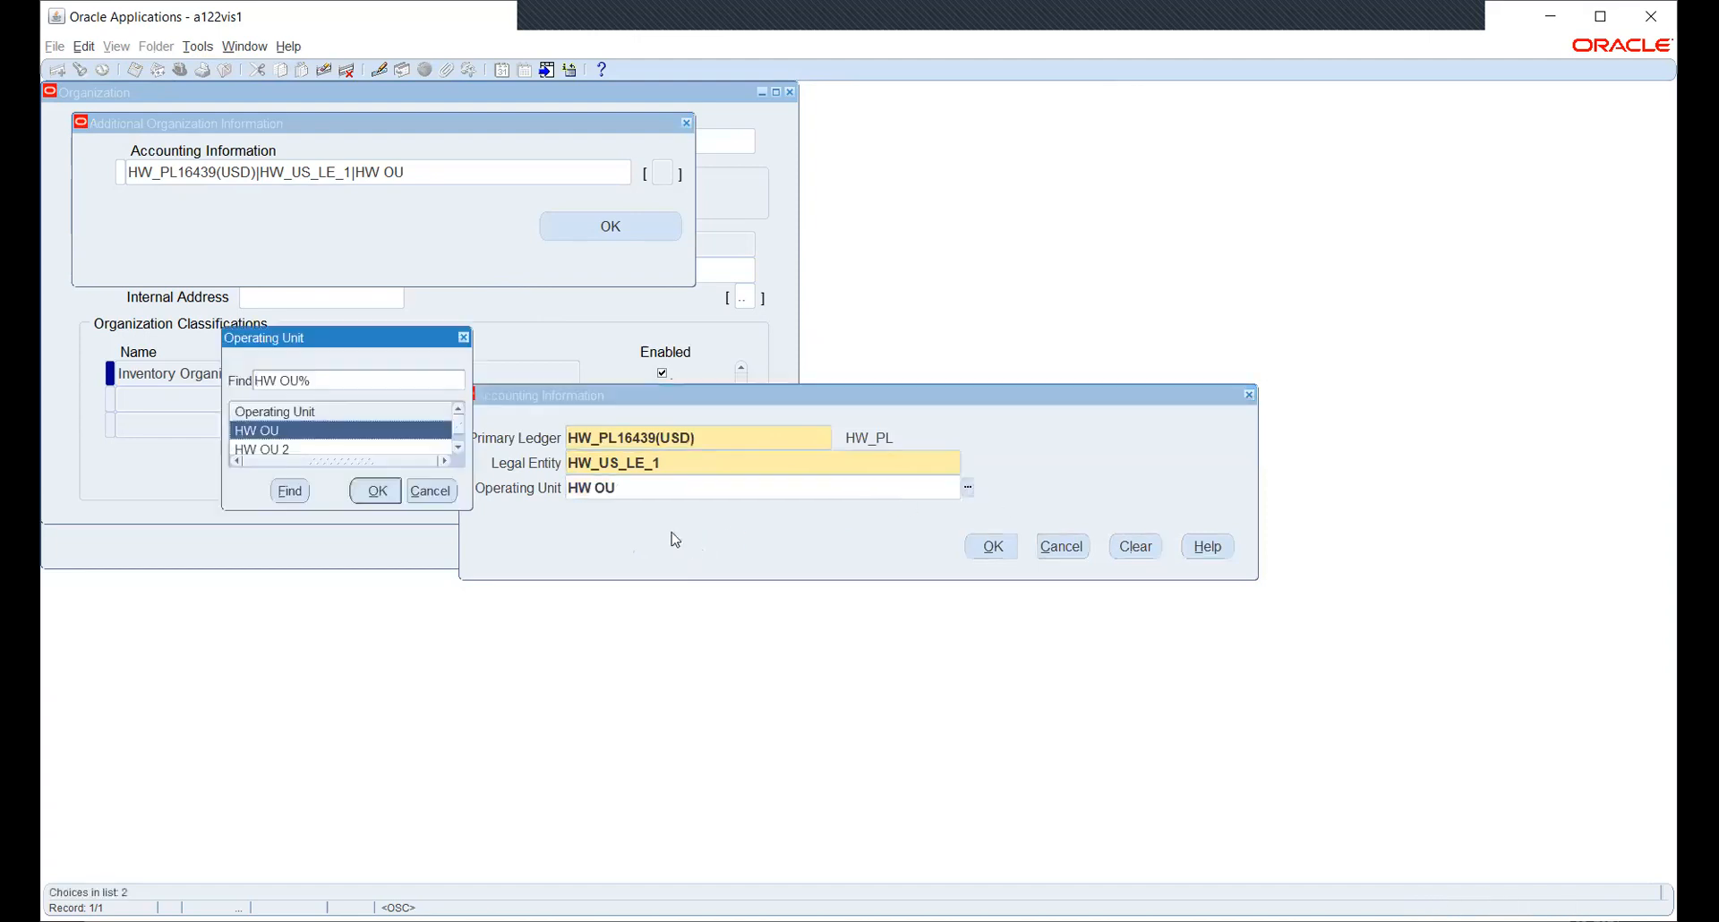
{"action": "left_click", "coordinate": [460, 447]}
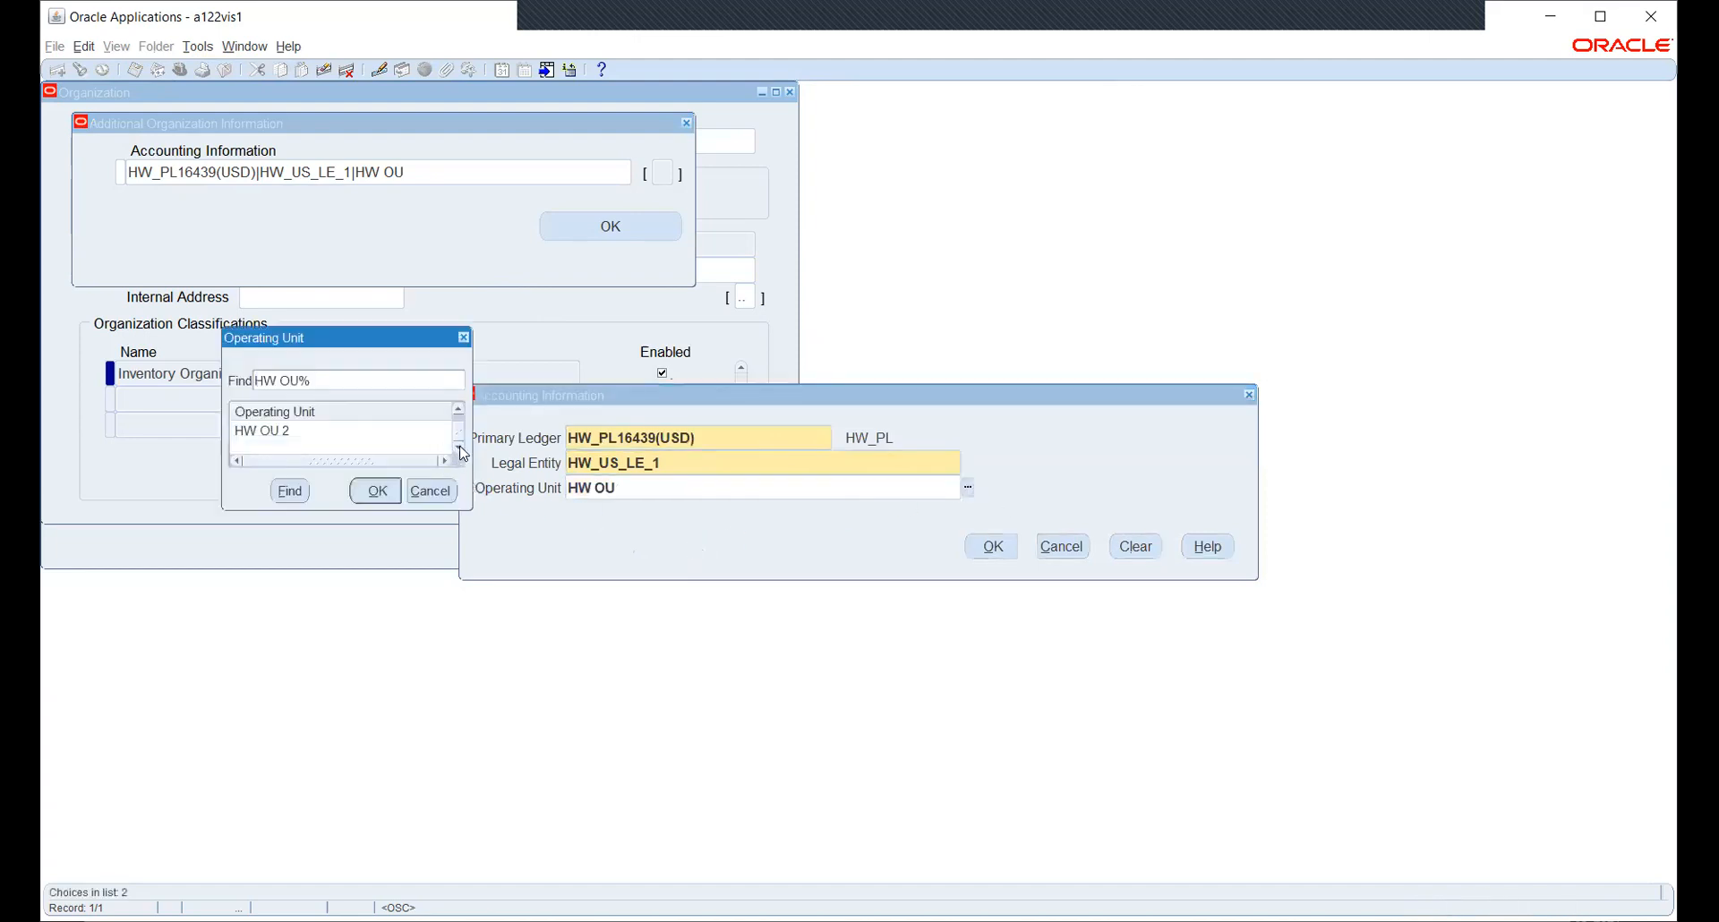
{"action": "left_click", "coordinate": [459, 409]}
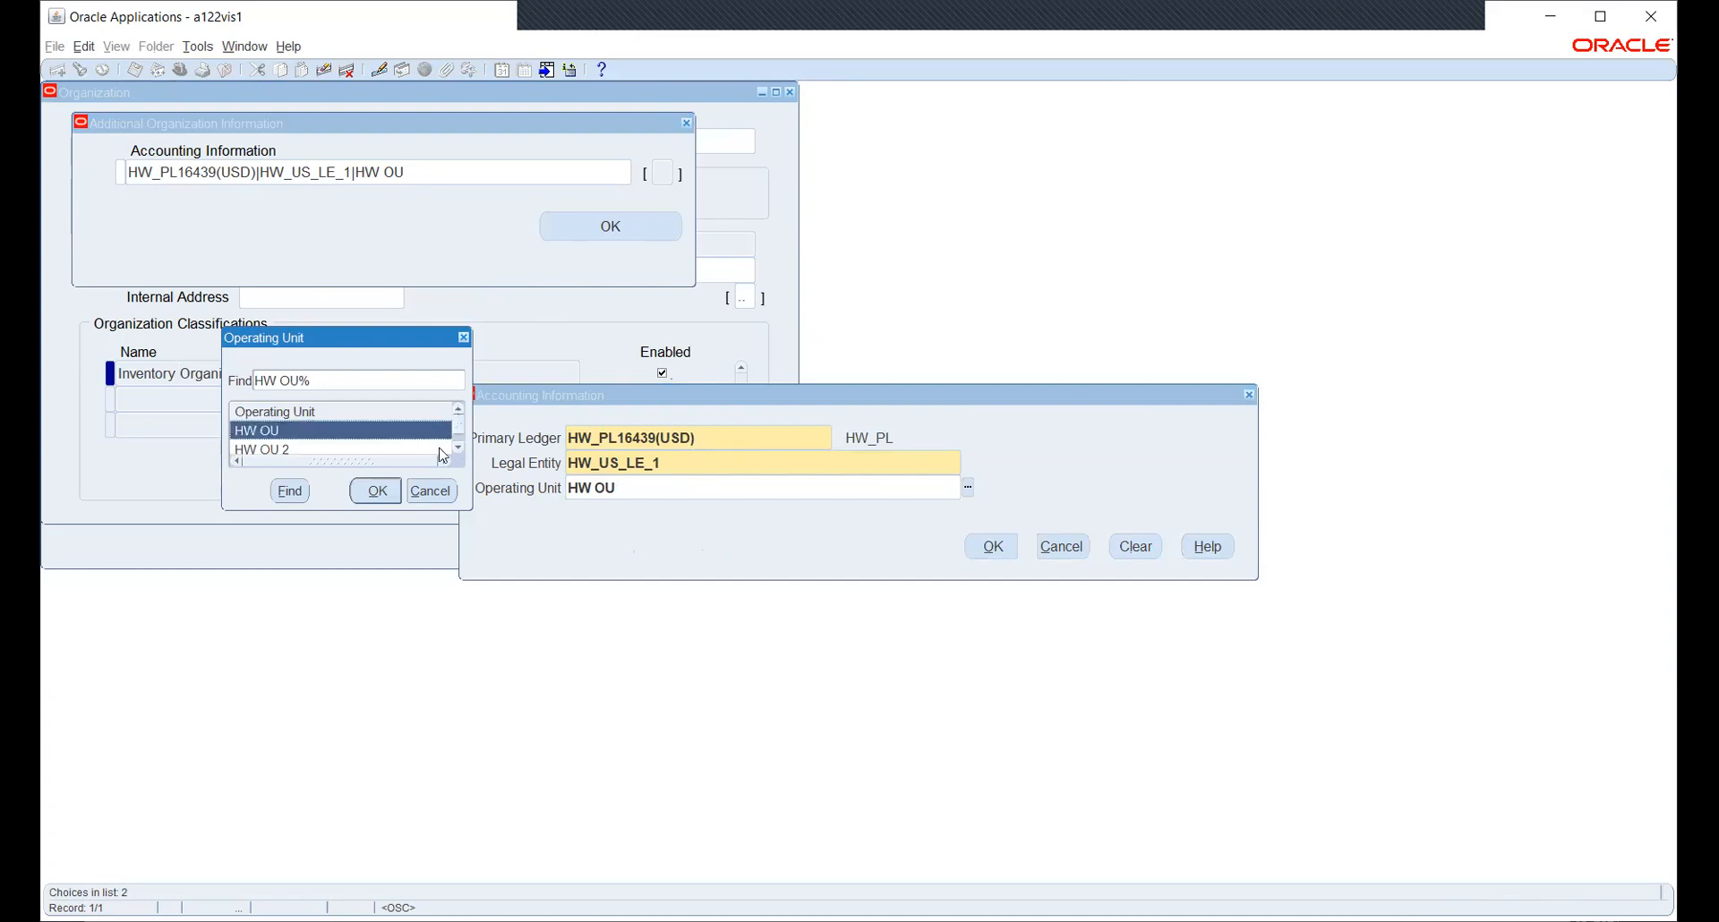
{"action": "left_click", "coordinate": [431, 490]}
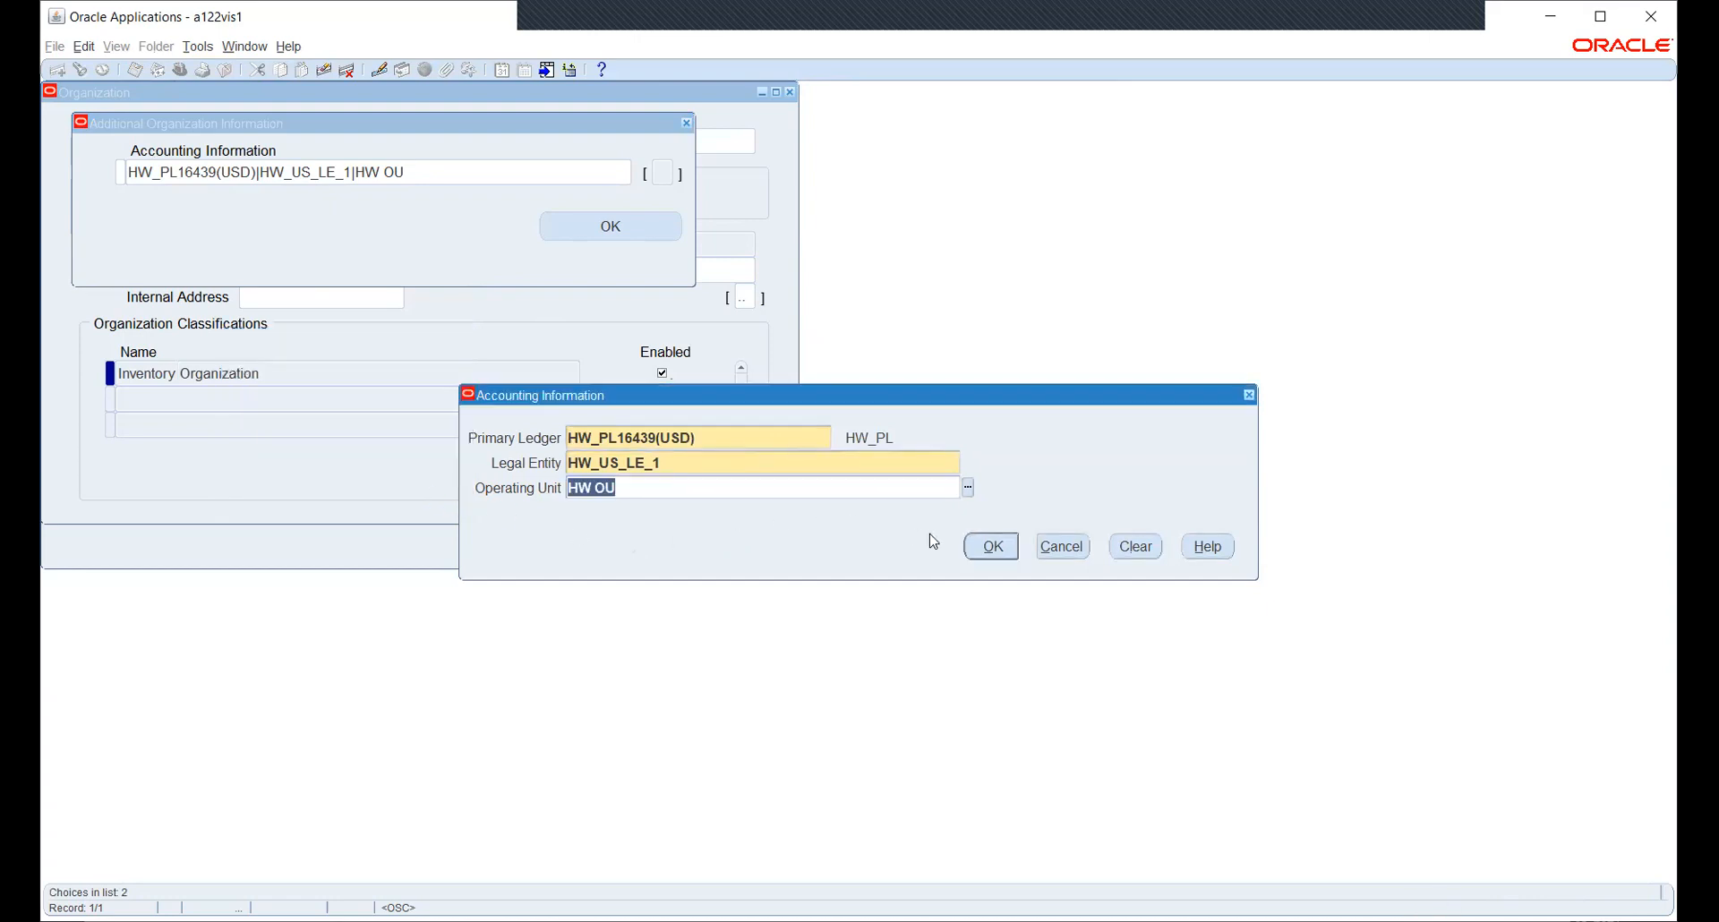
{"action": "left_click", "coordinate": [1063, 548]}
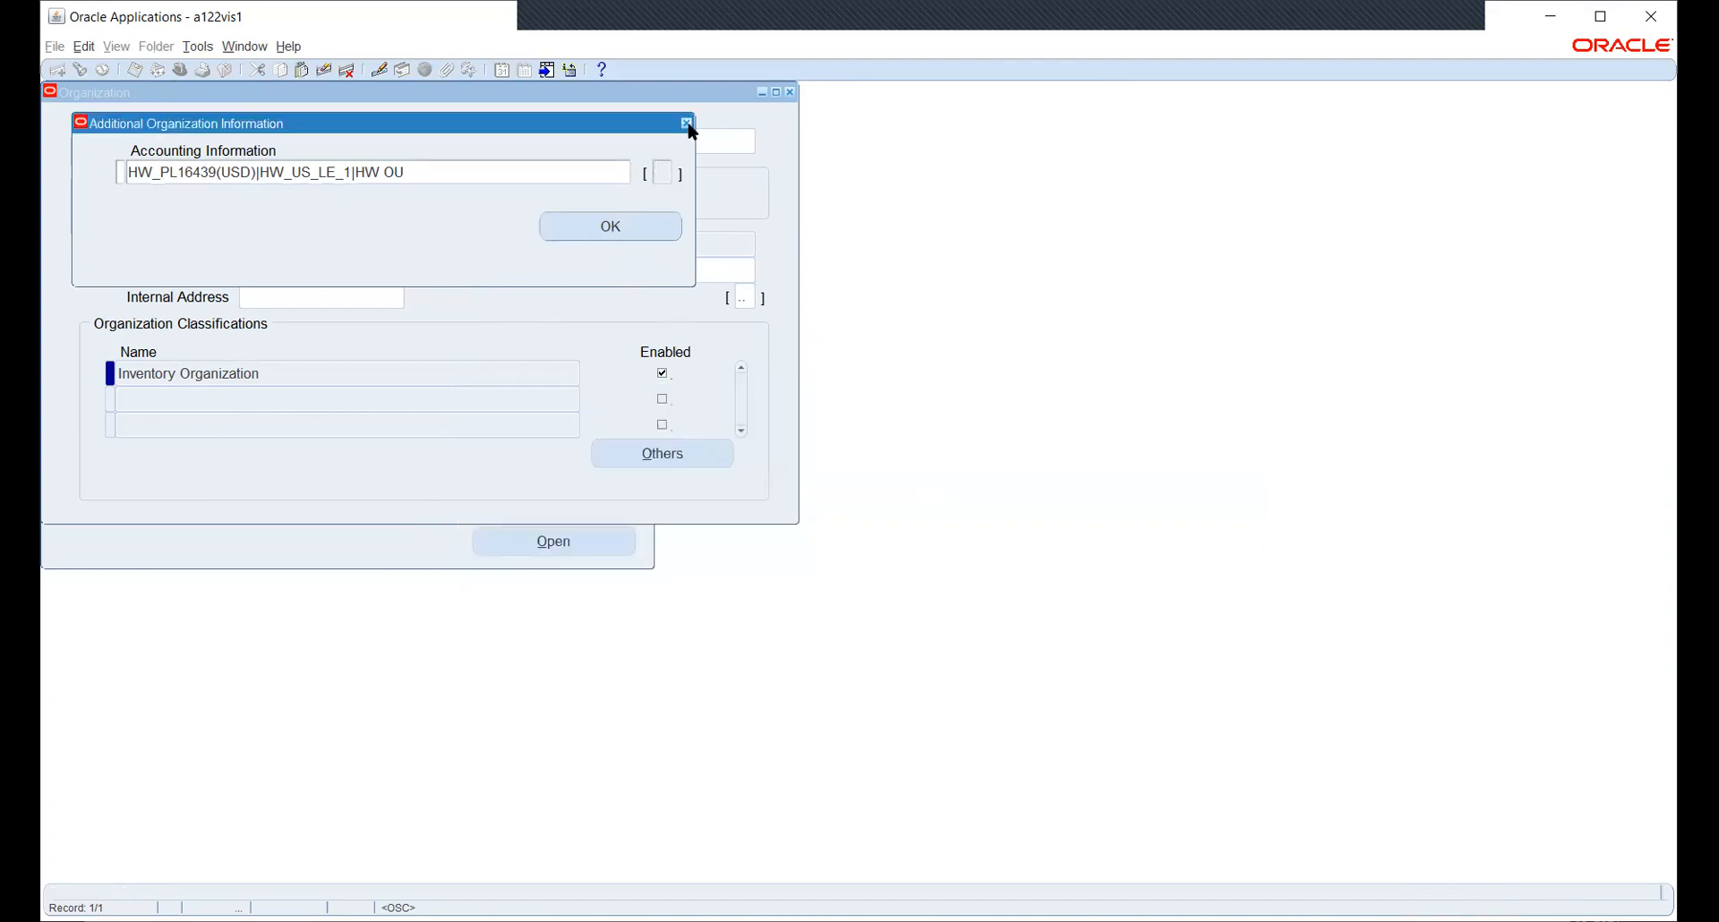
{"action": "left_click", "coordinate": [688, 125]}
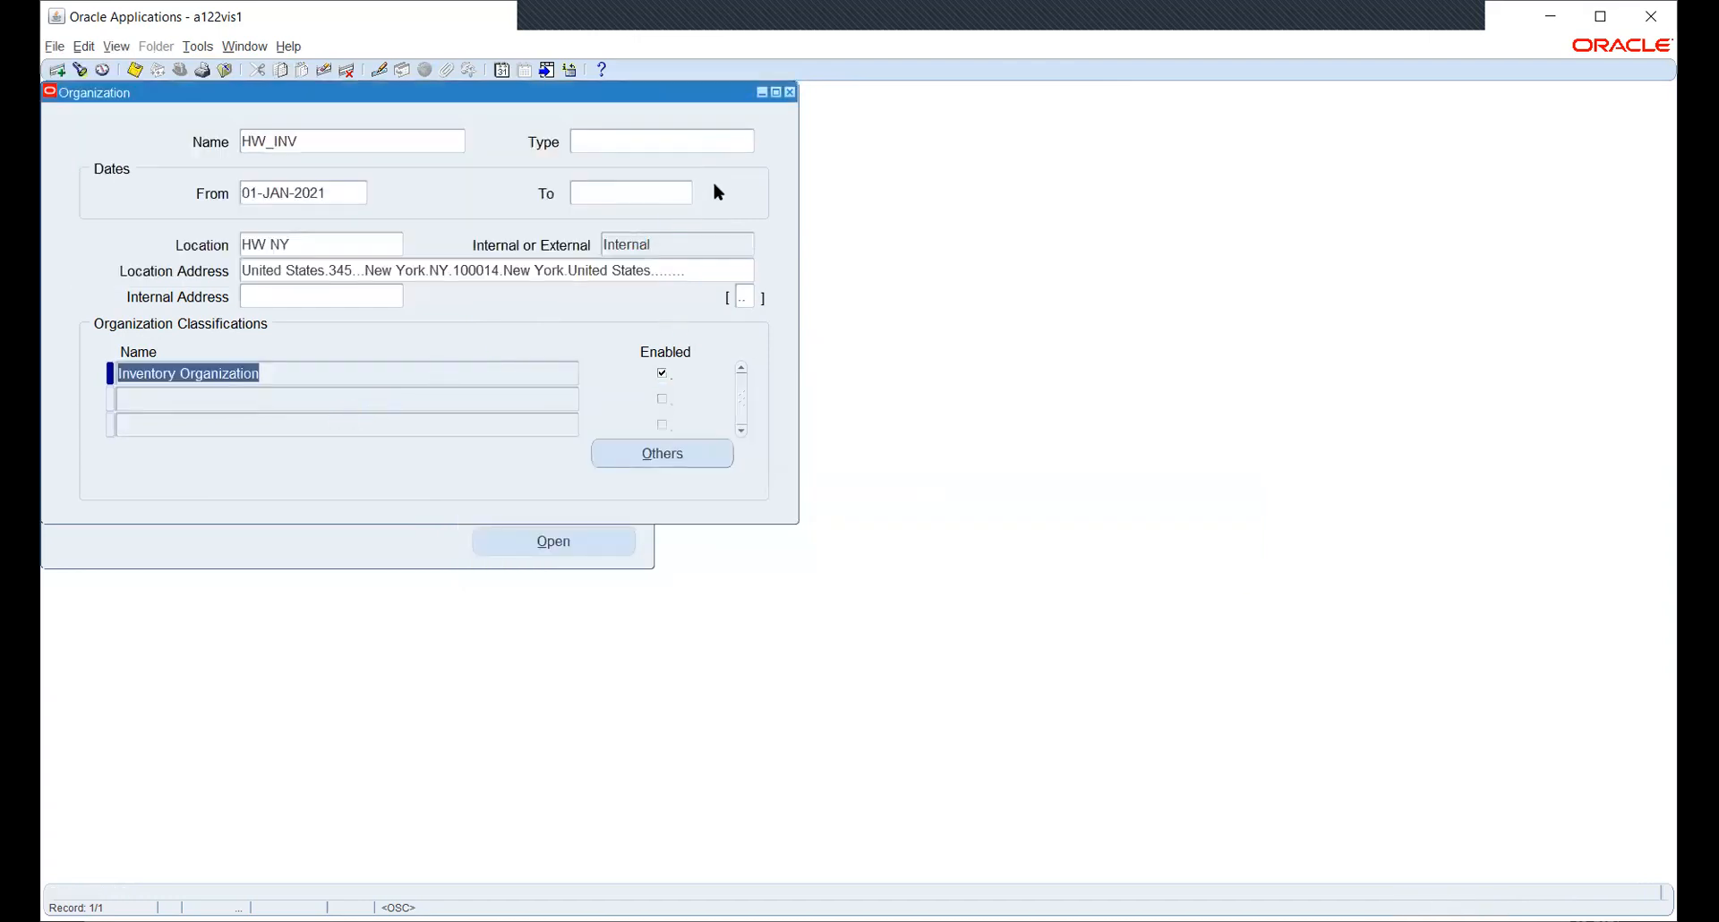
- Close the HW_INV organization record and open a blank Security Profile form
{"action": "left_click", "coordinate": [790, 93]}
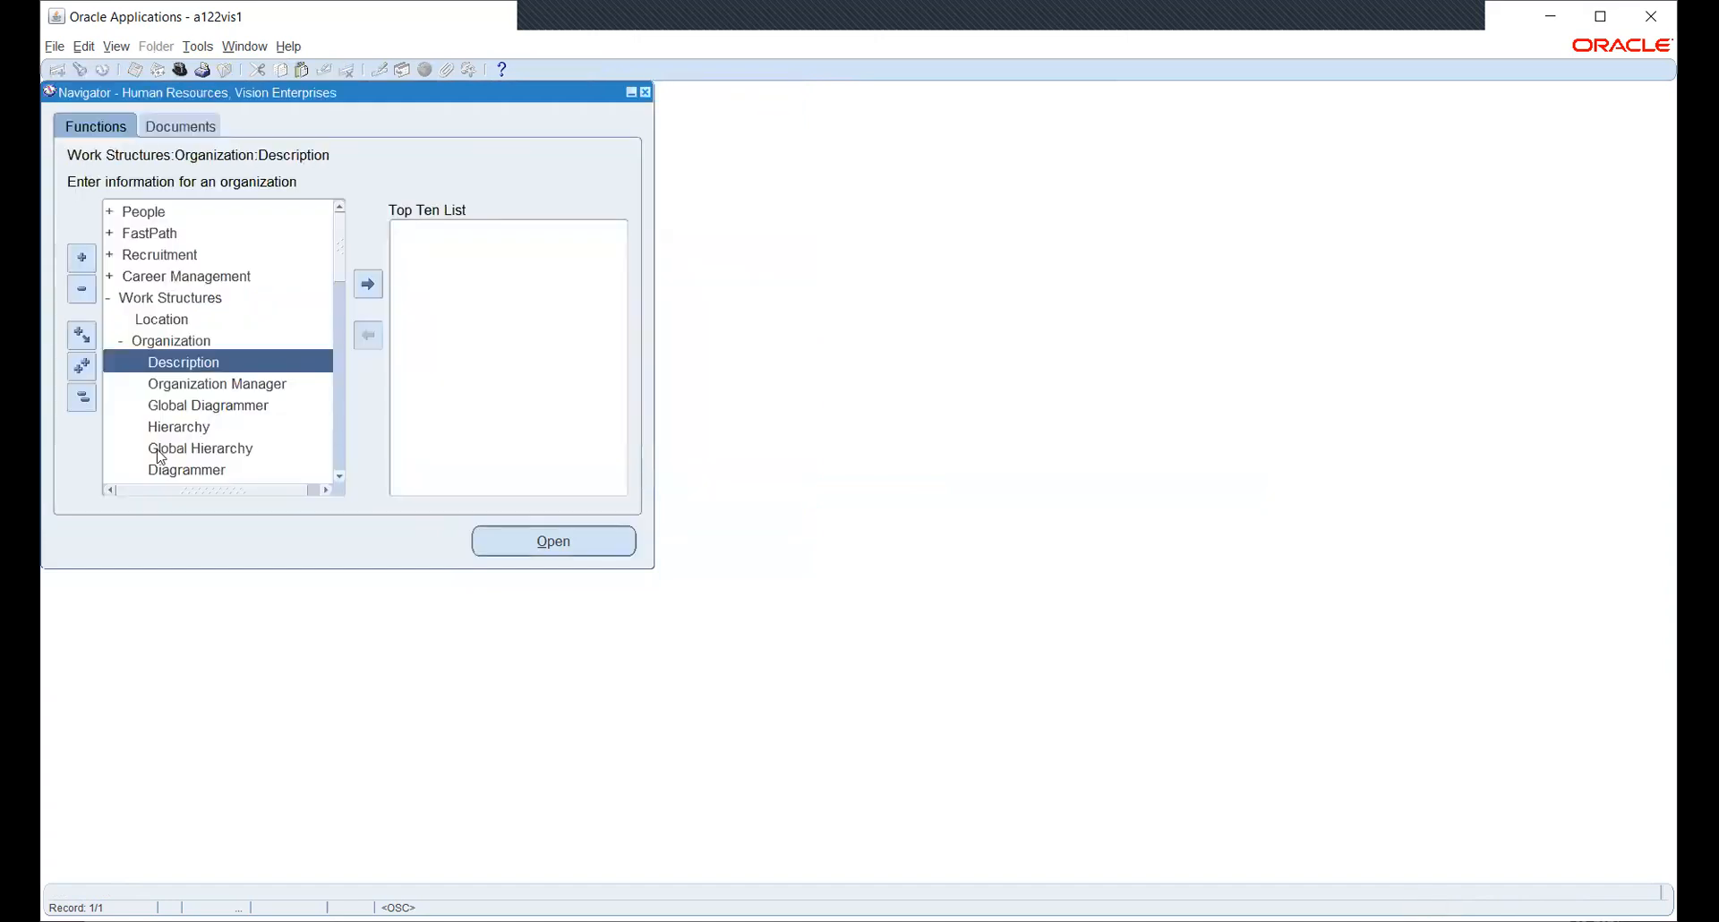
{"action": "scroll", "coordinate": [206, 340], "scroll_direction": "down", "scroll_amount": 15}
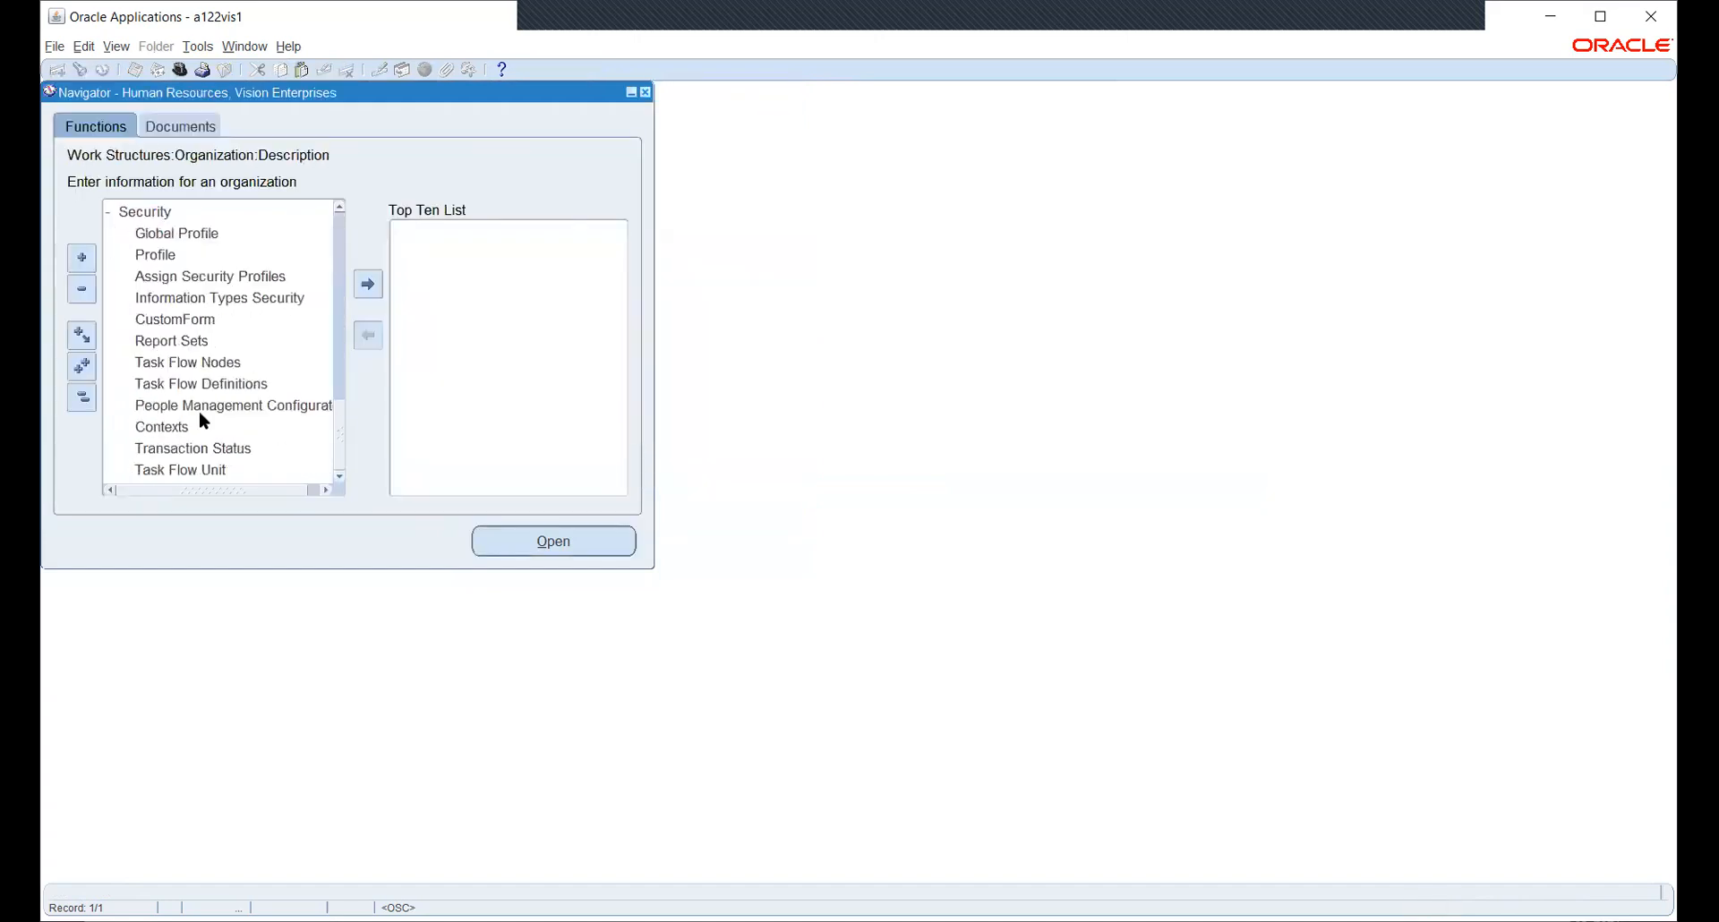
{"action": "double_click", "coordinate": [184, 259]}
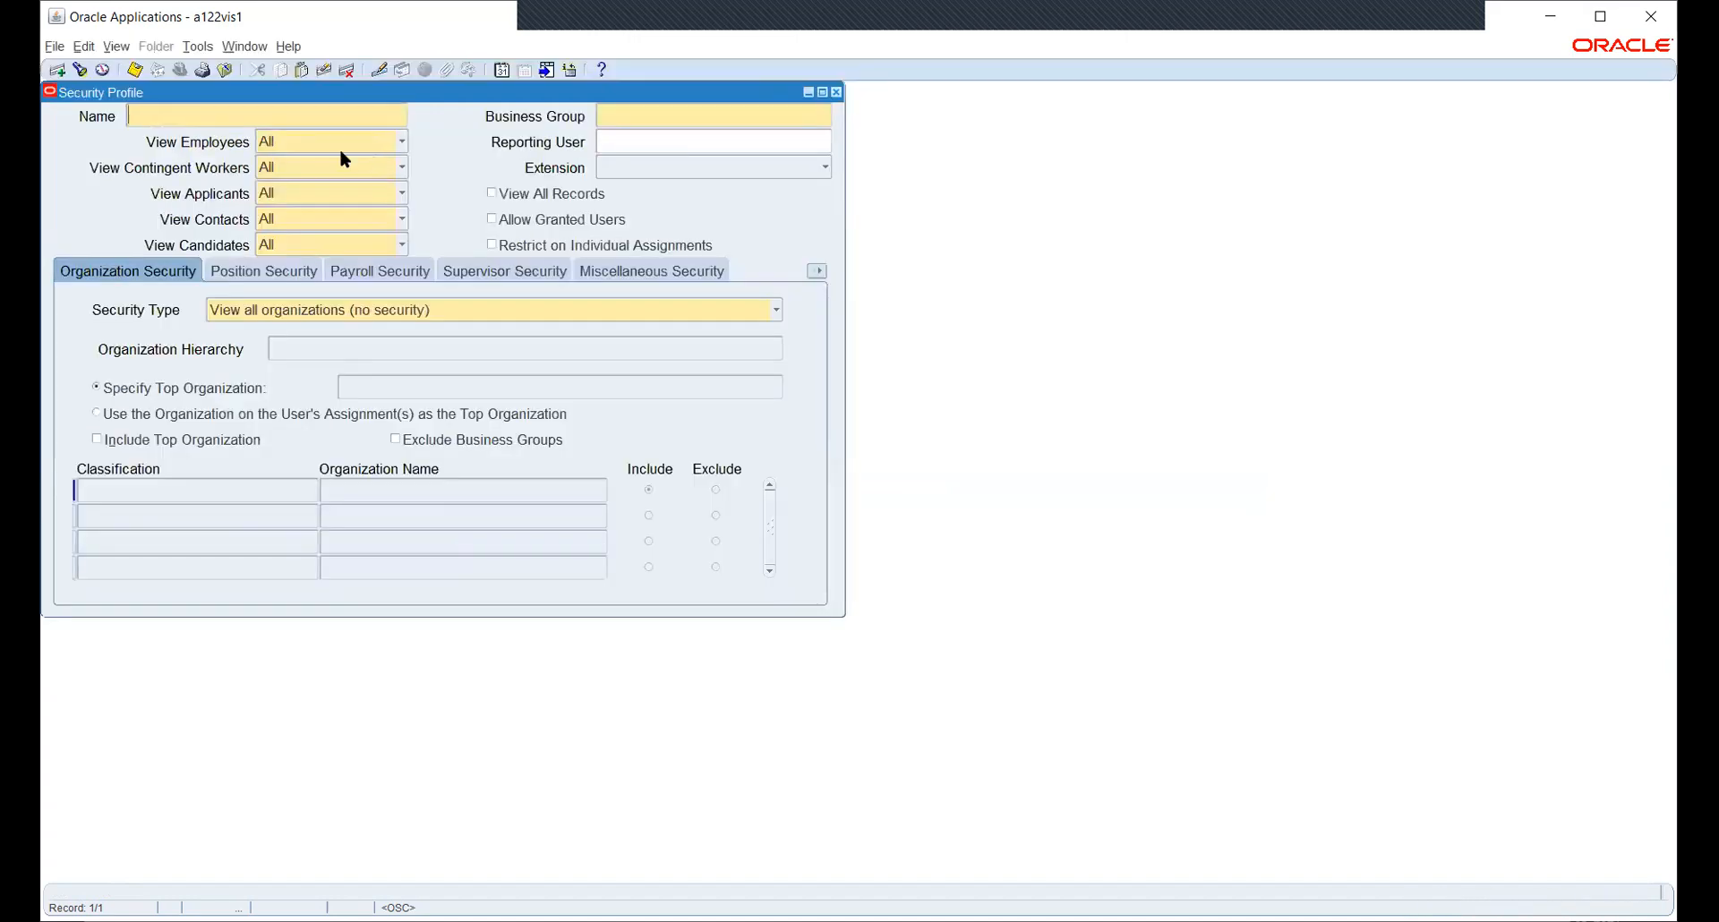
- Query HW% security profiles, select HW_SEC_PROFILE and review its HWOU organization row, leaving it unchanged
{"action": "type", "text": "HW%"}
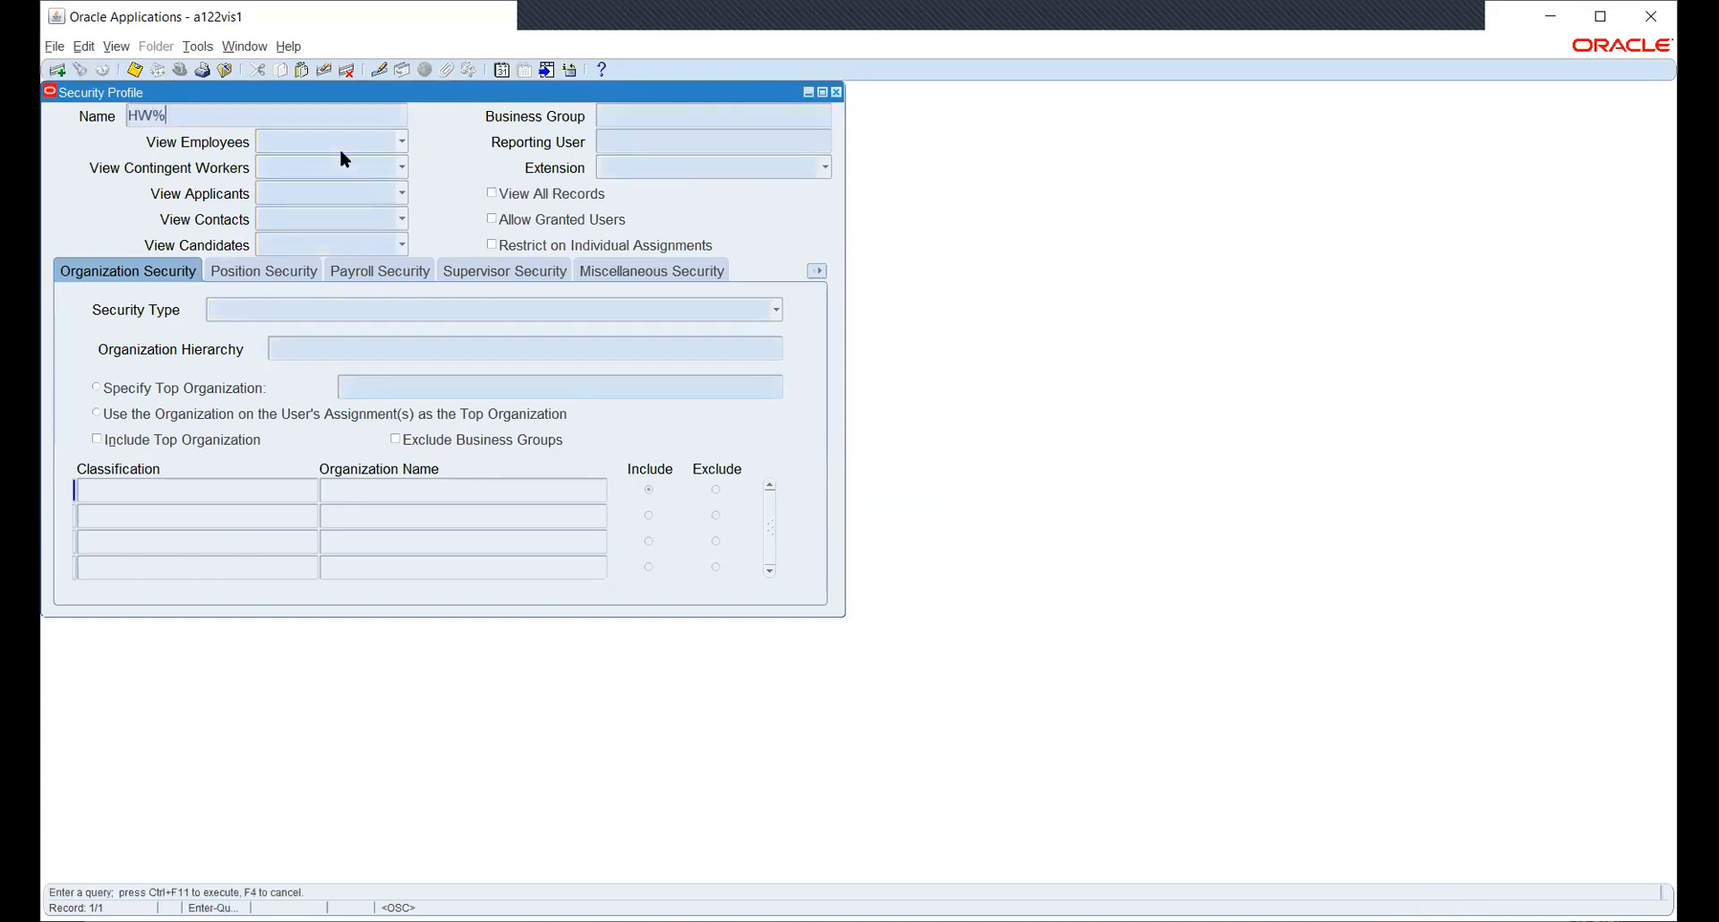
{"action": "key", "text": "ctrl+F11"}
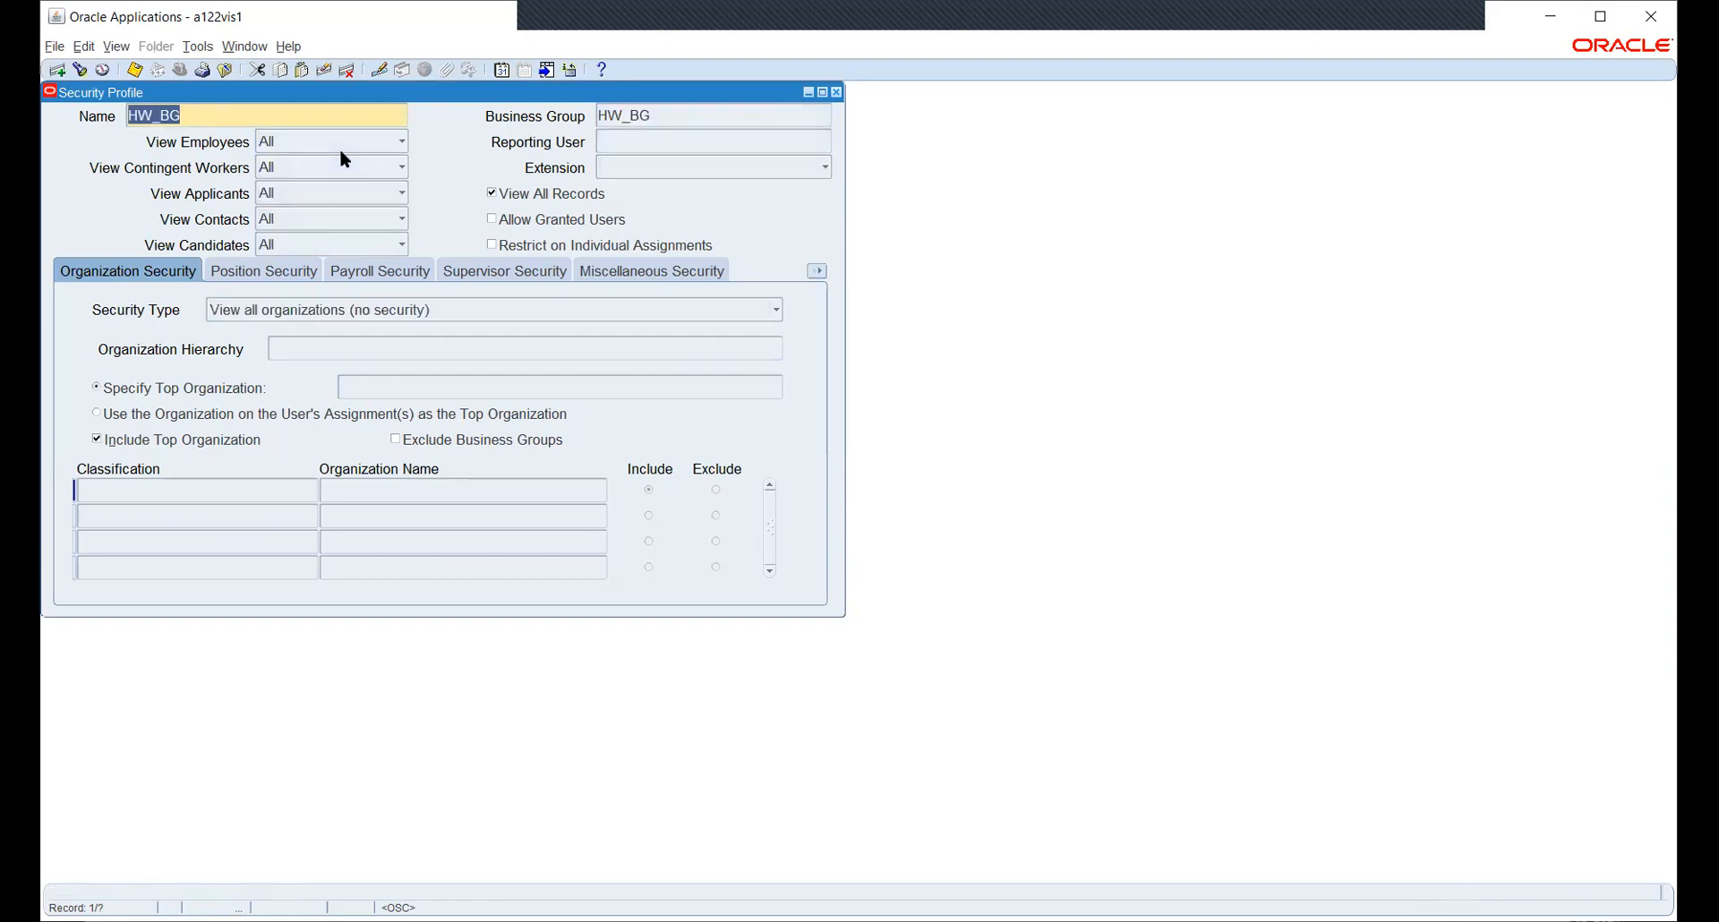
{"action": "key", "text": "Down"}
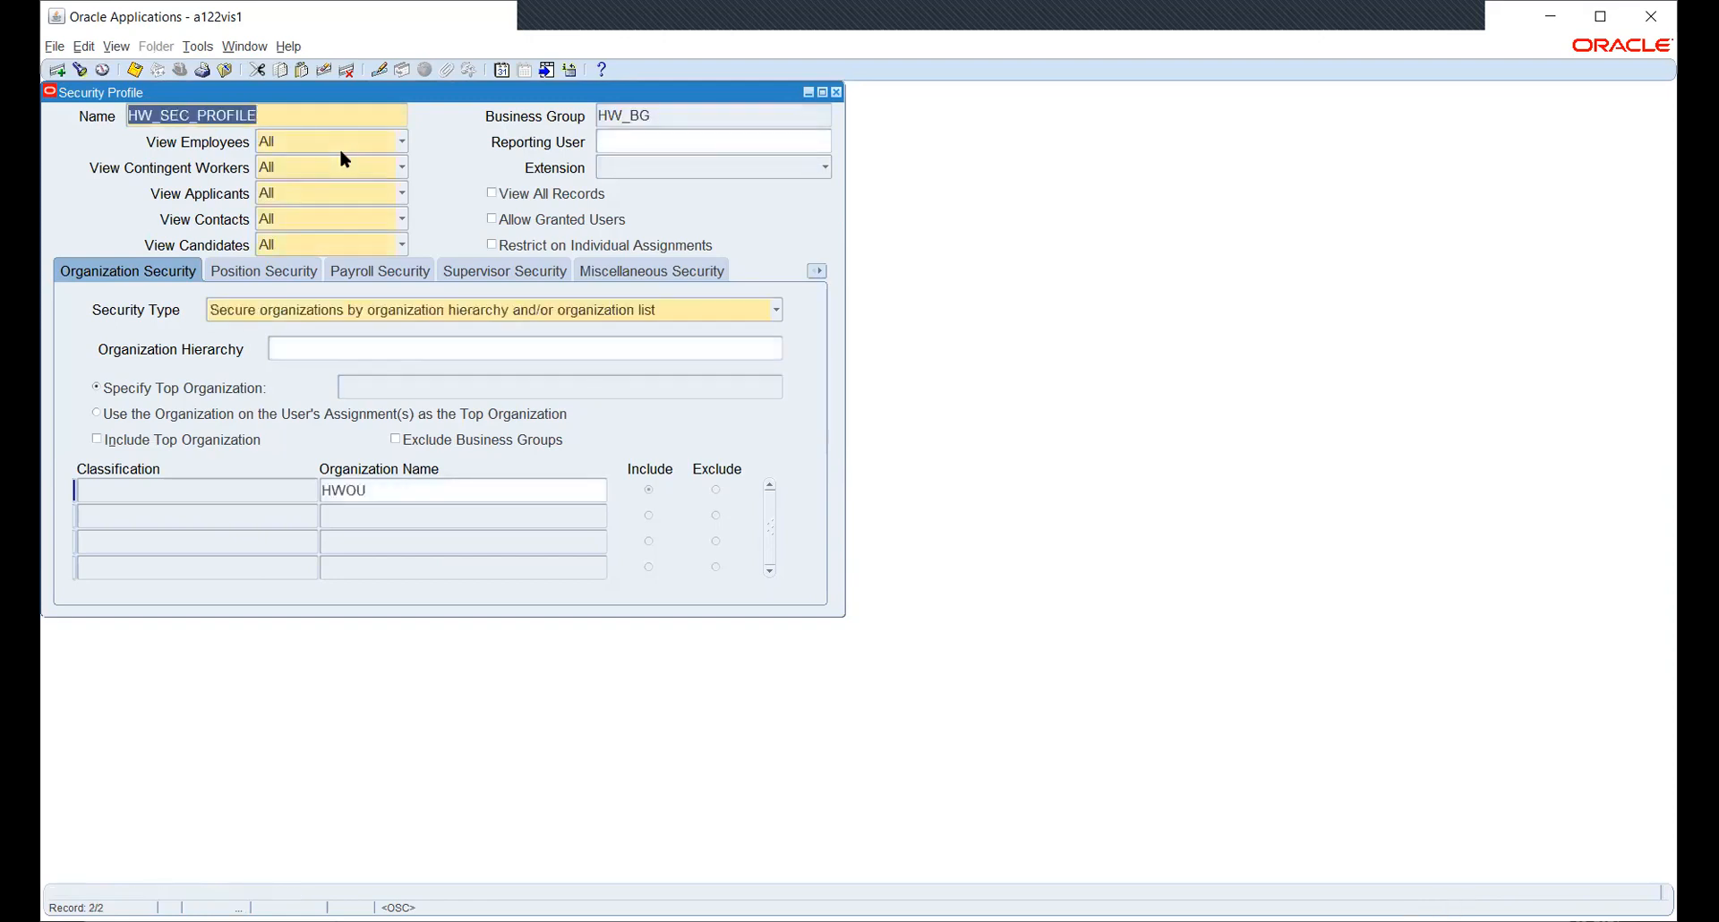
{"action": "left_click", "coordinate": [405, 491]}
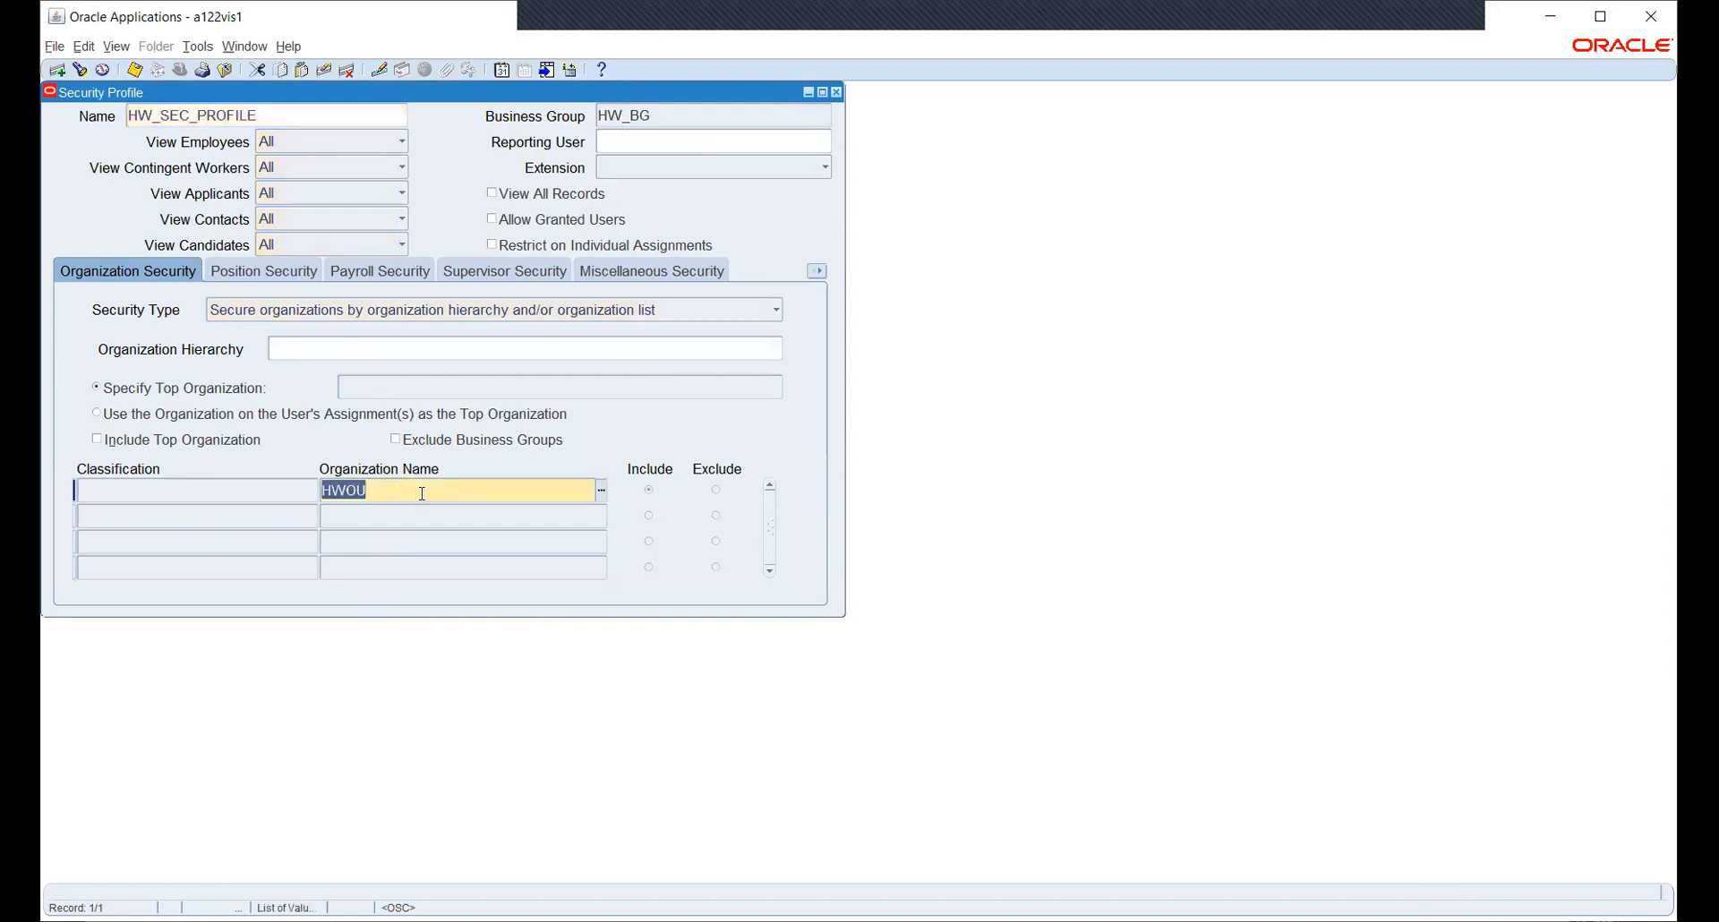
{"action": "left_click", "coordinate": [602, 490]}
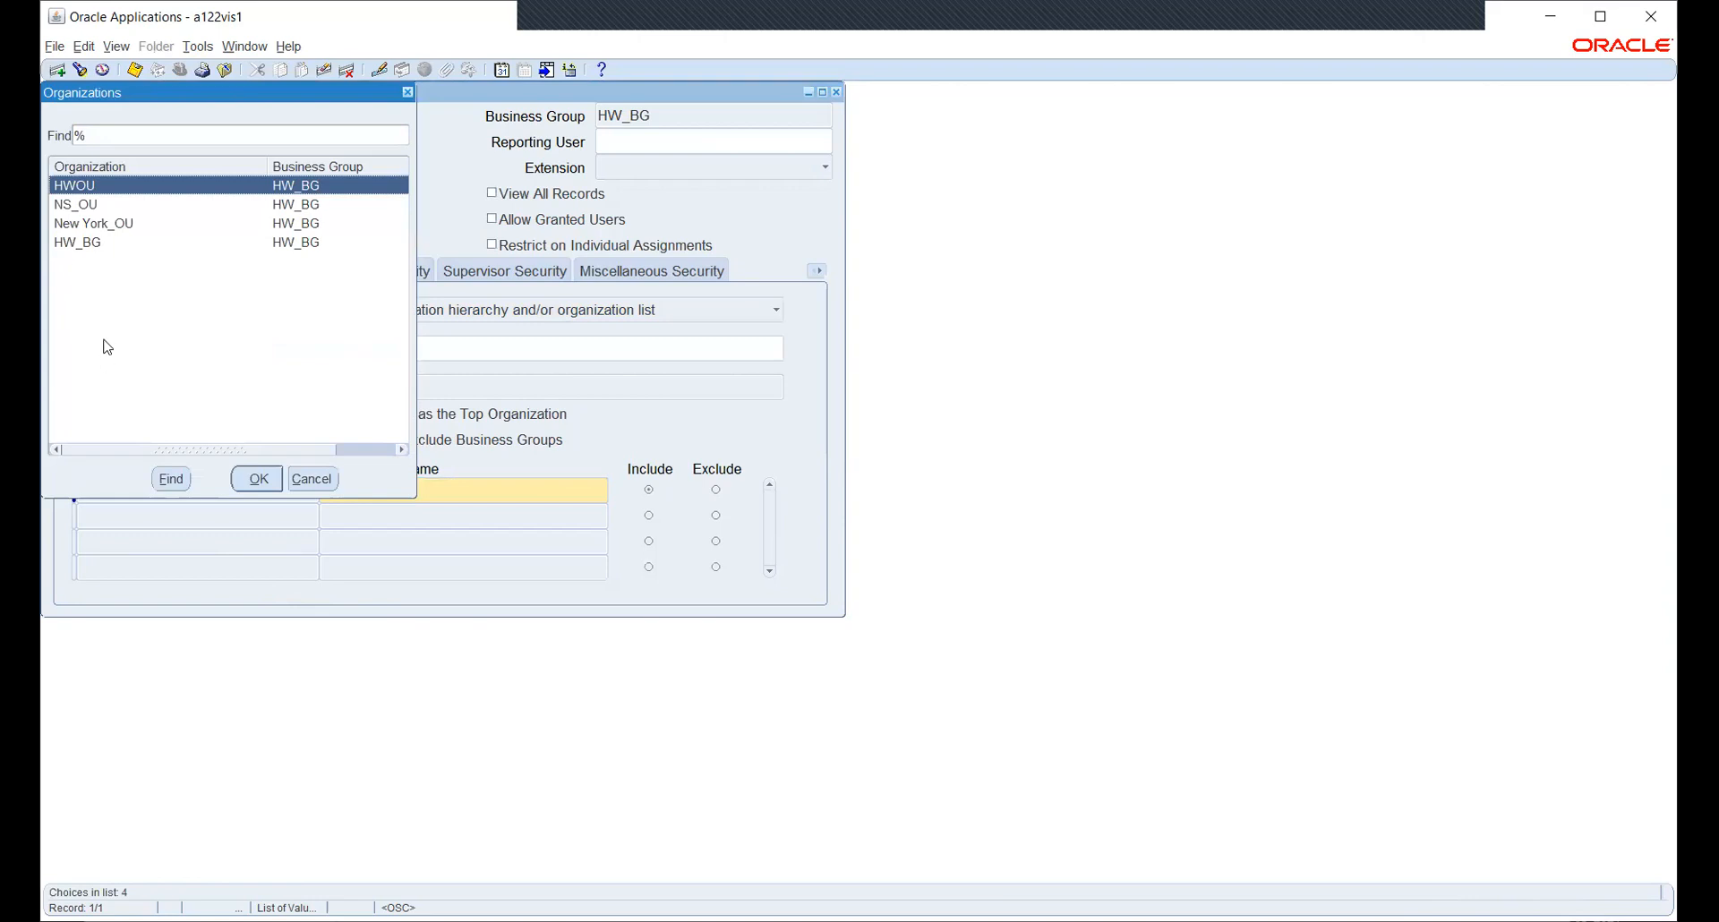
{"action": "left_click", "coordinate": [95, 212]}
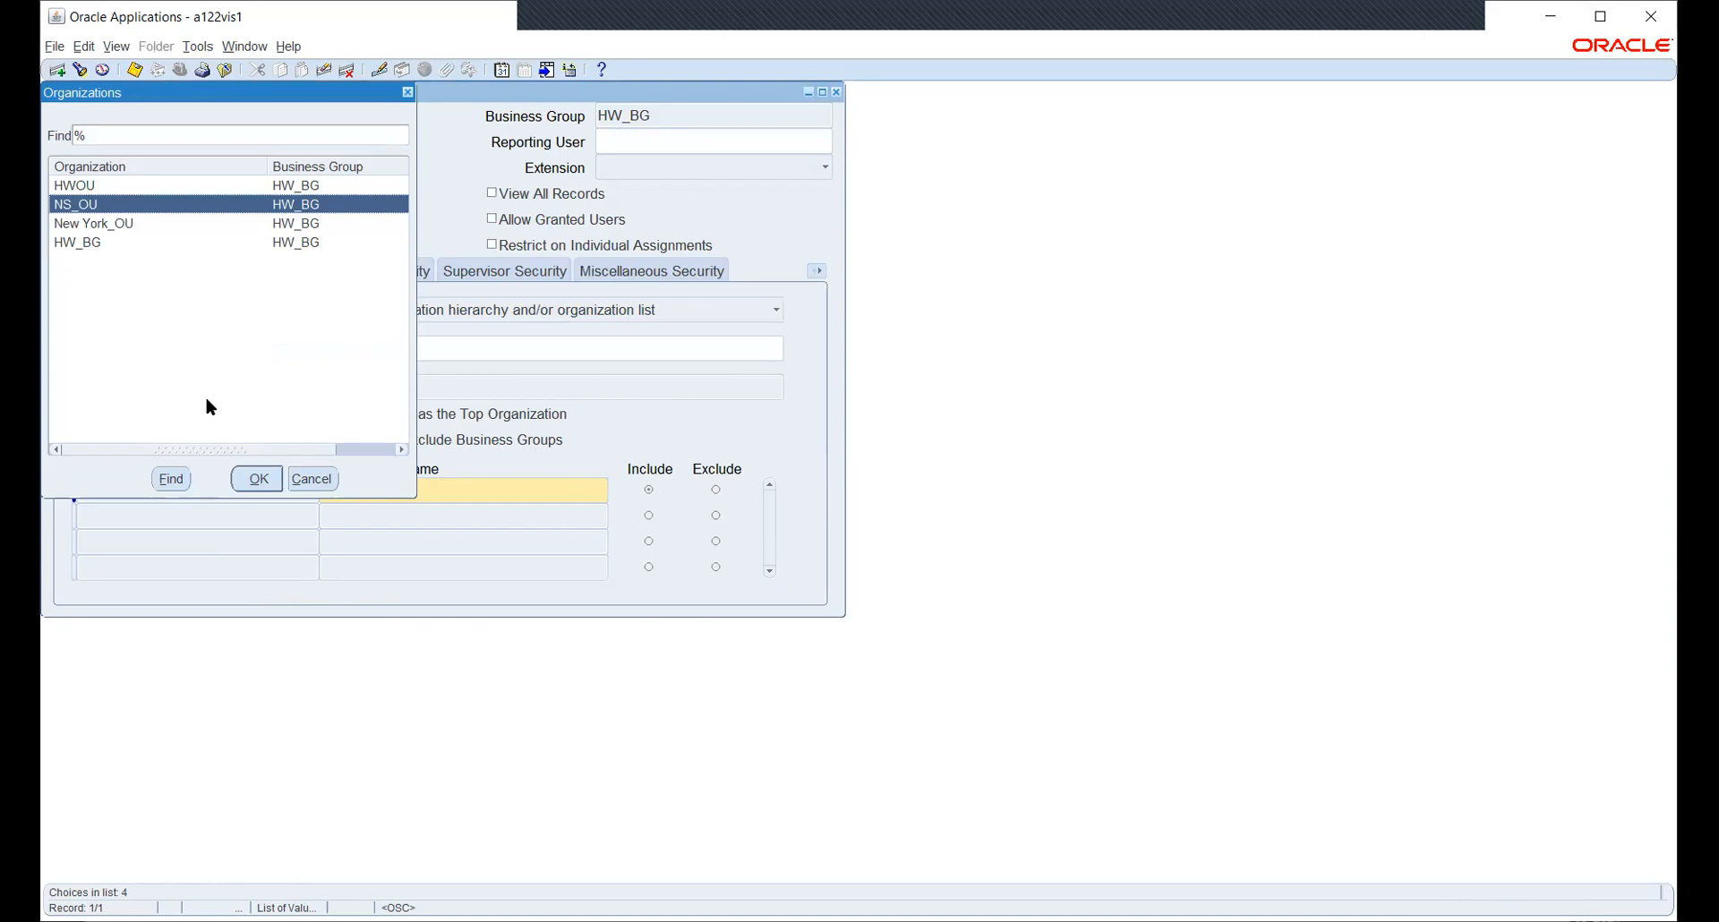
{"action": "left_click_drag", "start_coordinate": [240, 452], "coordinate": [164, 447]}
{"action": "left_click", "coordinate": [320, 481]}
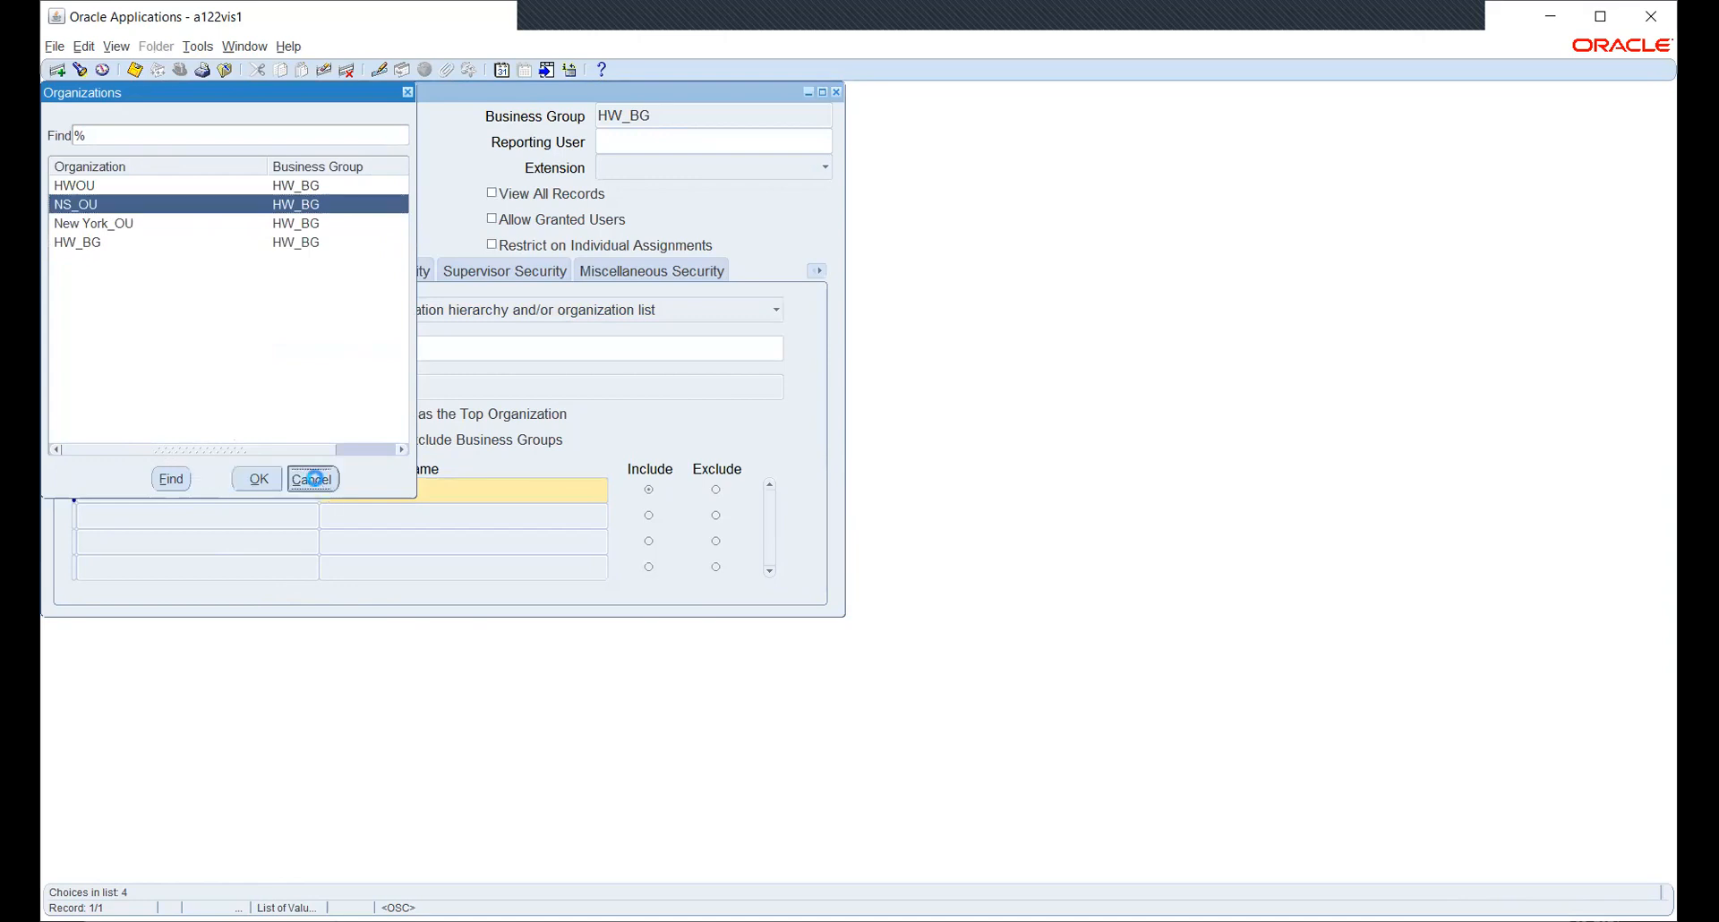
- Add a second organization row with classification Operating Unit and organization NS_OU
{"action": "left_click", "coordinate": [355, 516]}
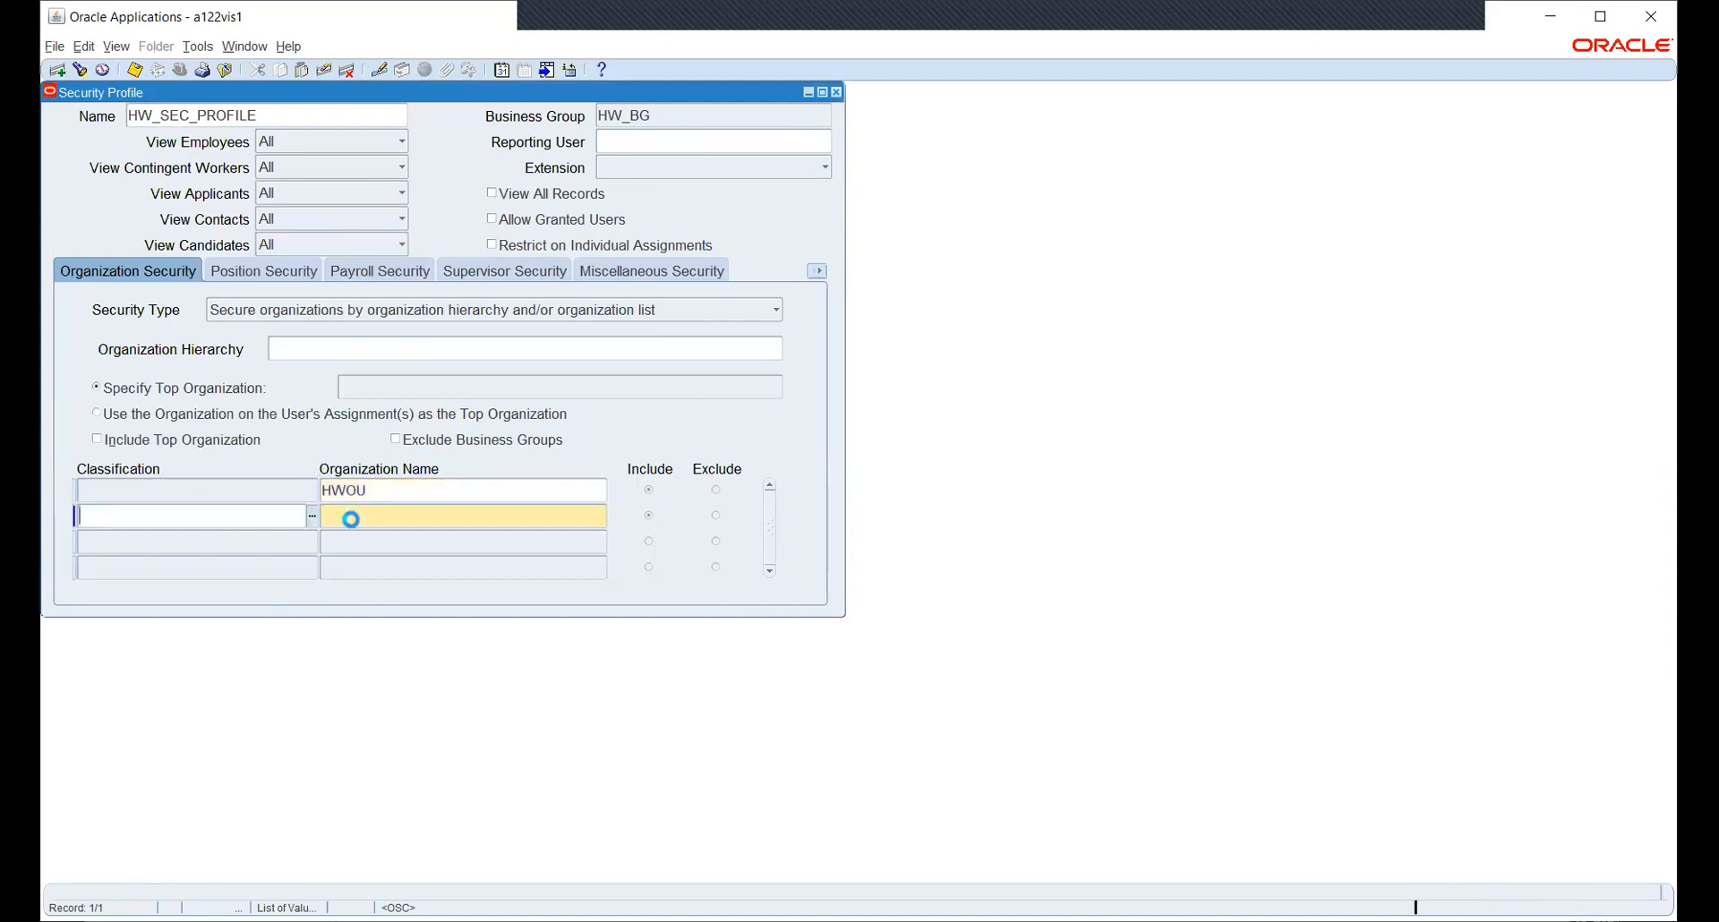
{"action": "type", "text": "OPE"}
{"action": "key", "text": "Down"}
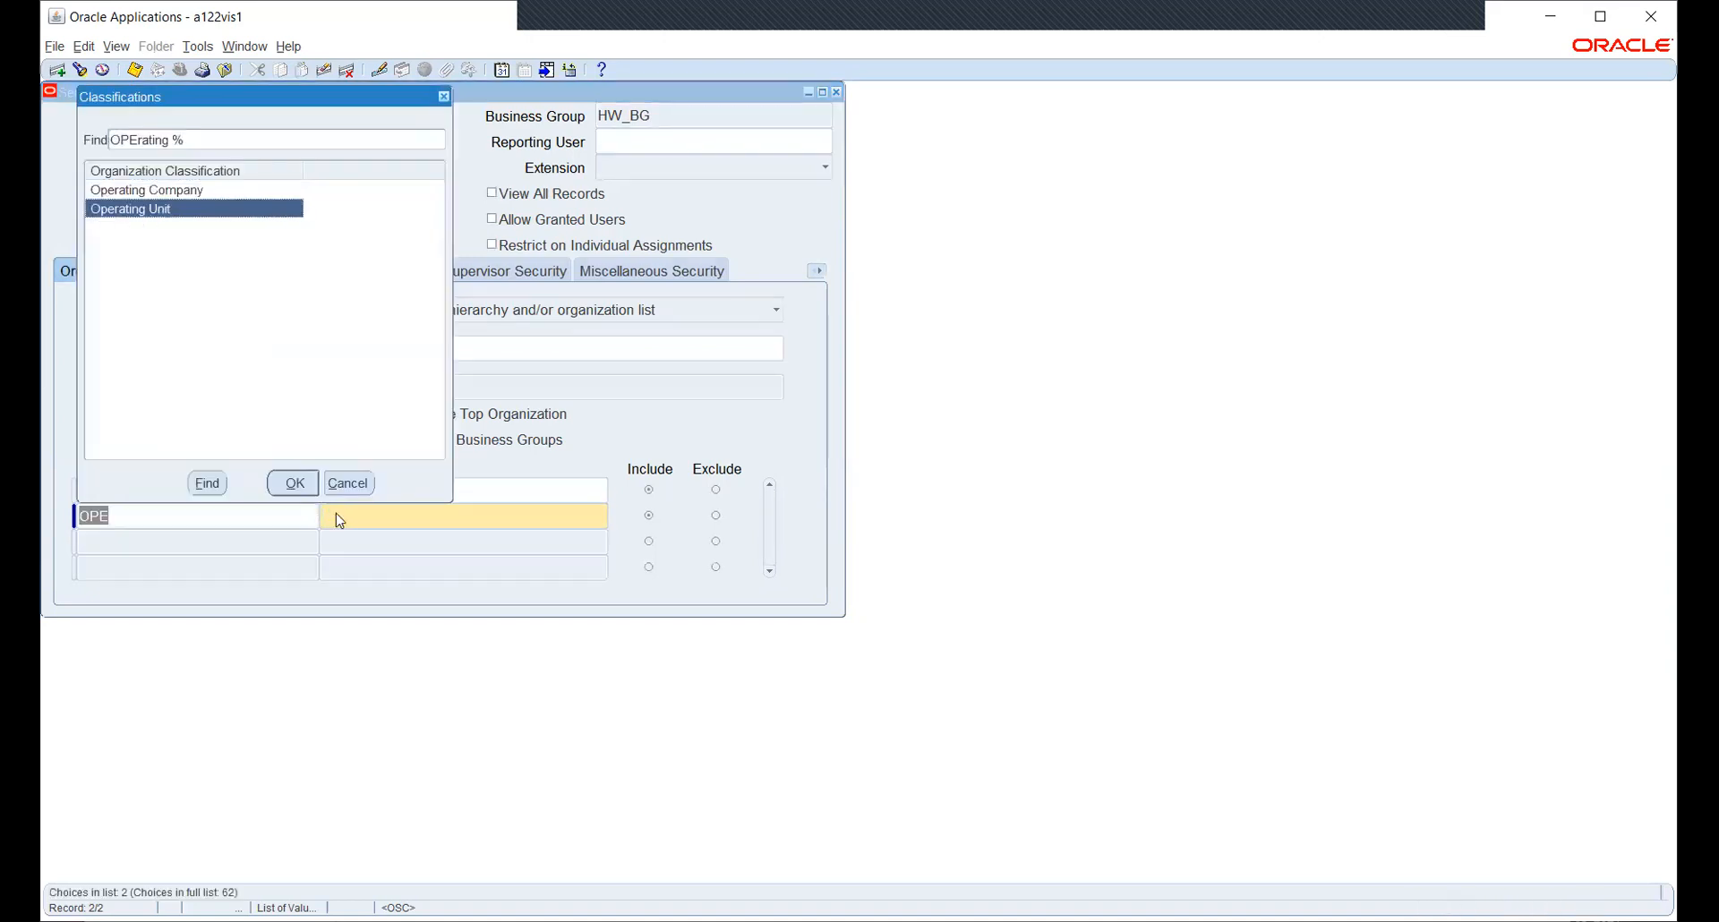
{"action": "key", "text": "Return"}
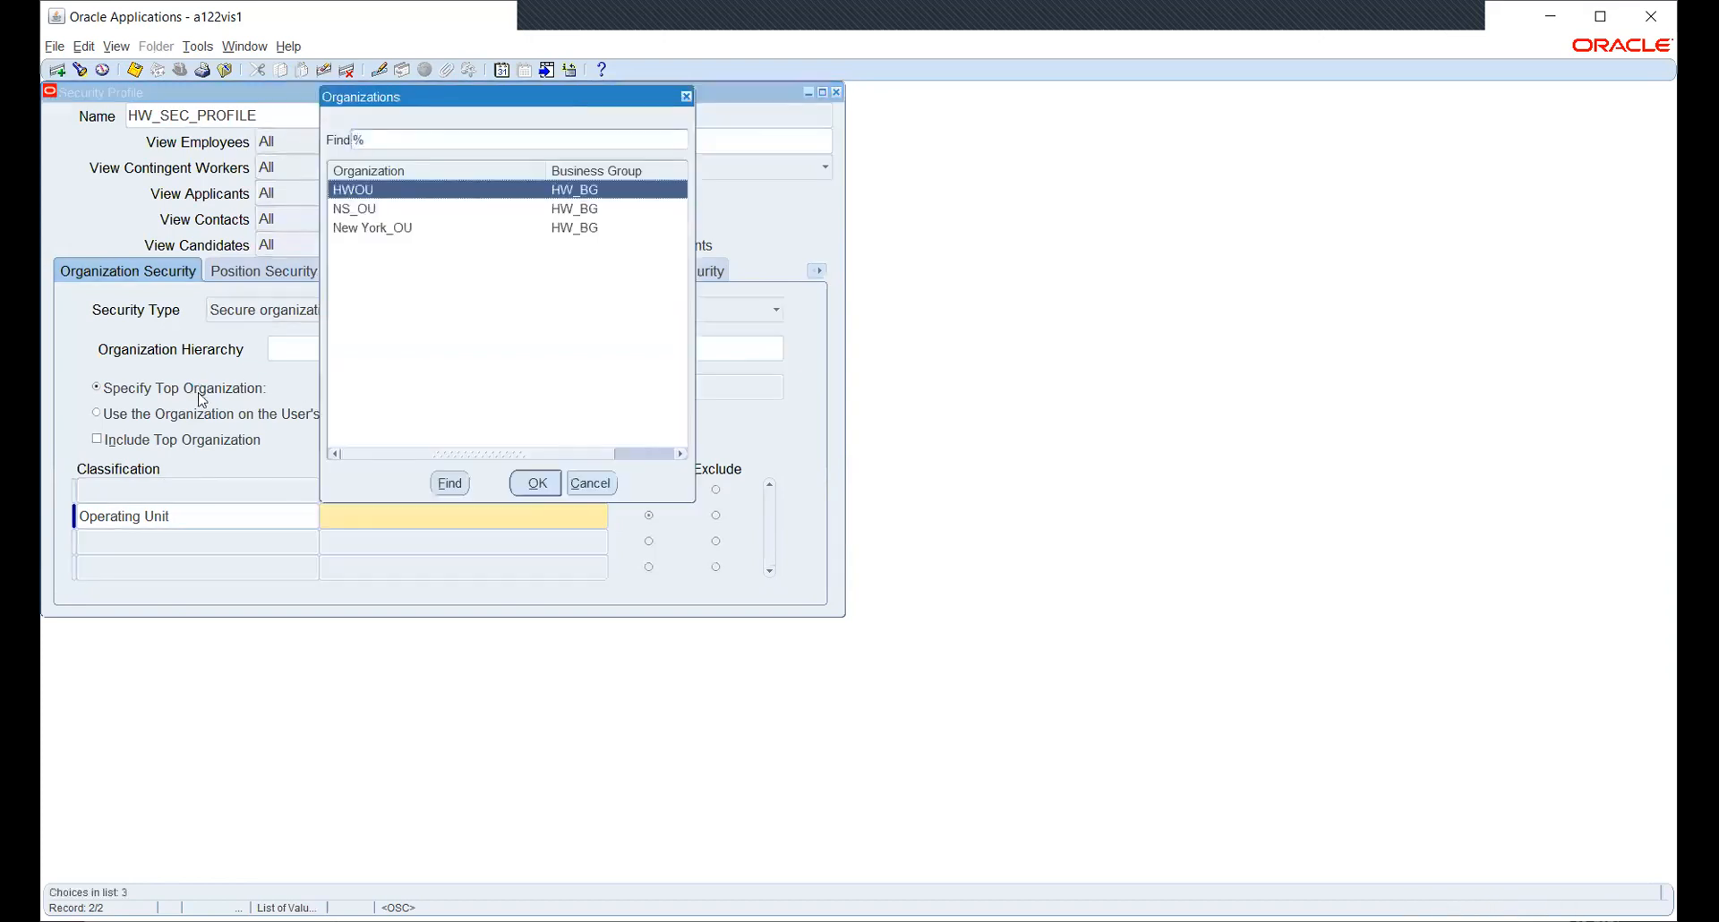
{"action": "key", "text": "Down"}
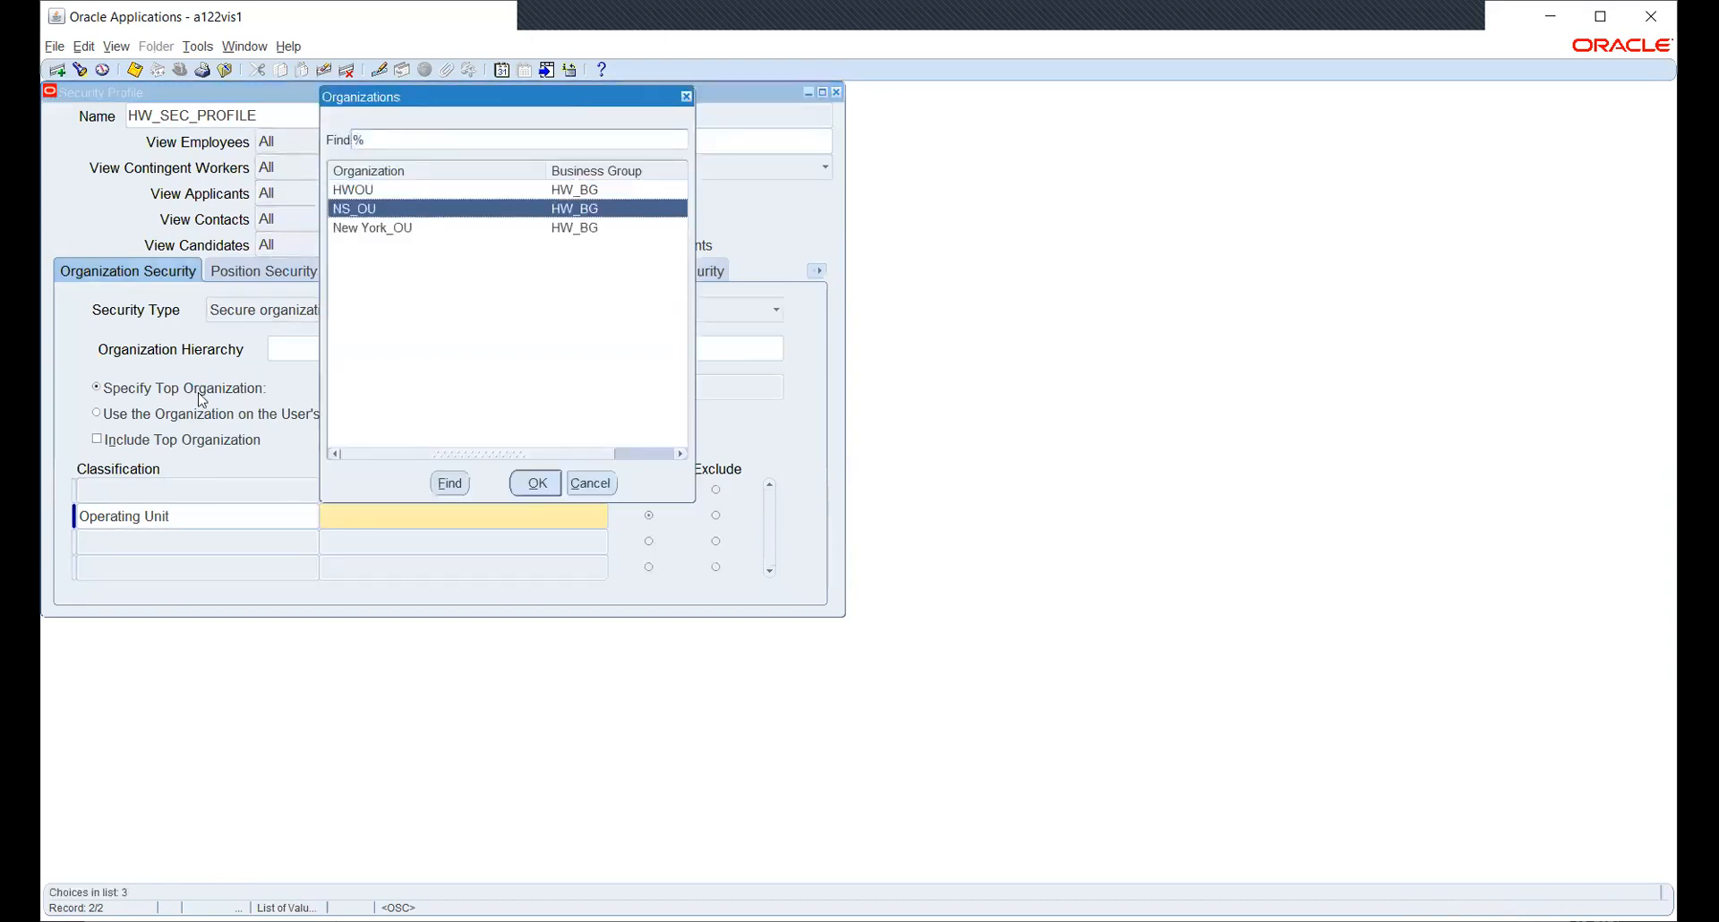
{"action": "key", "text": "Return"}
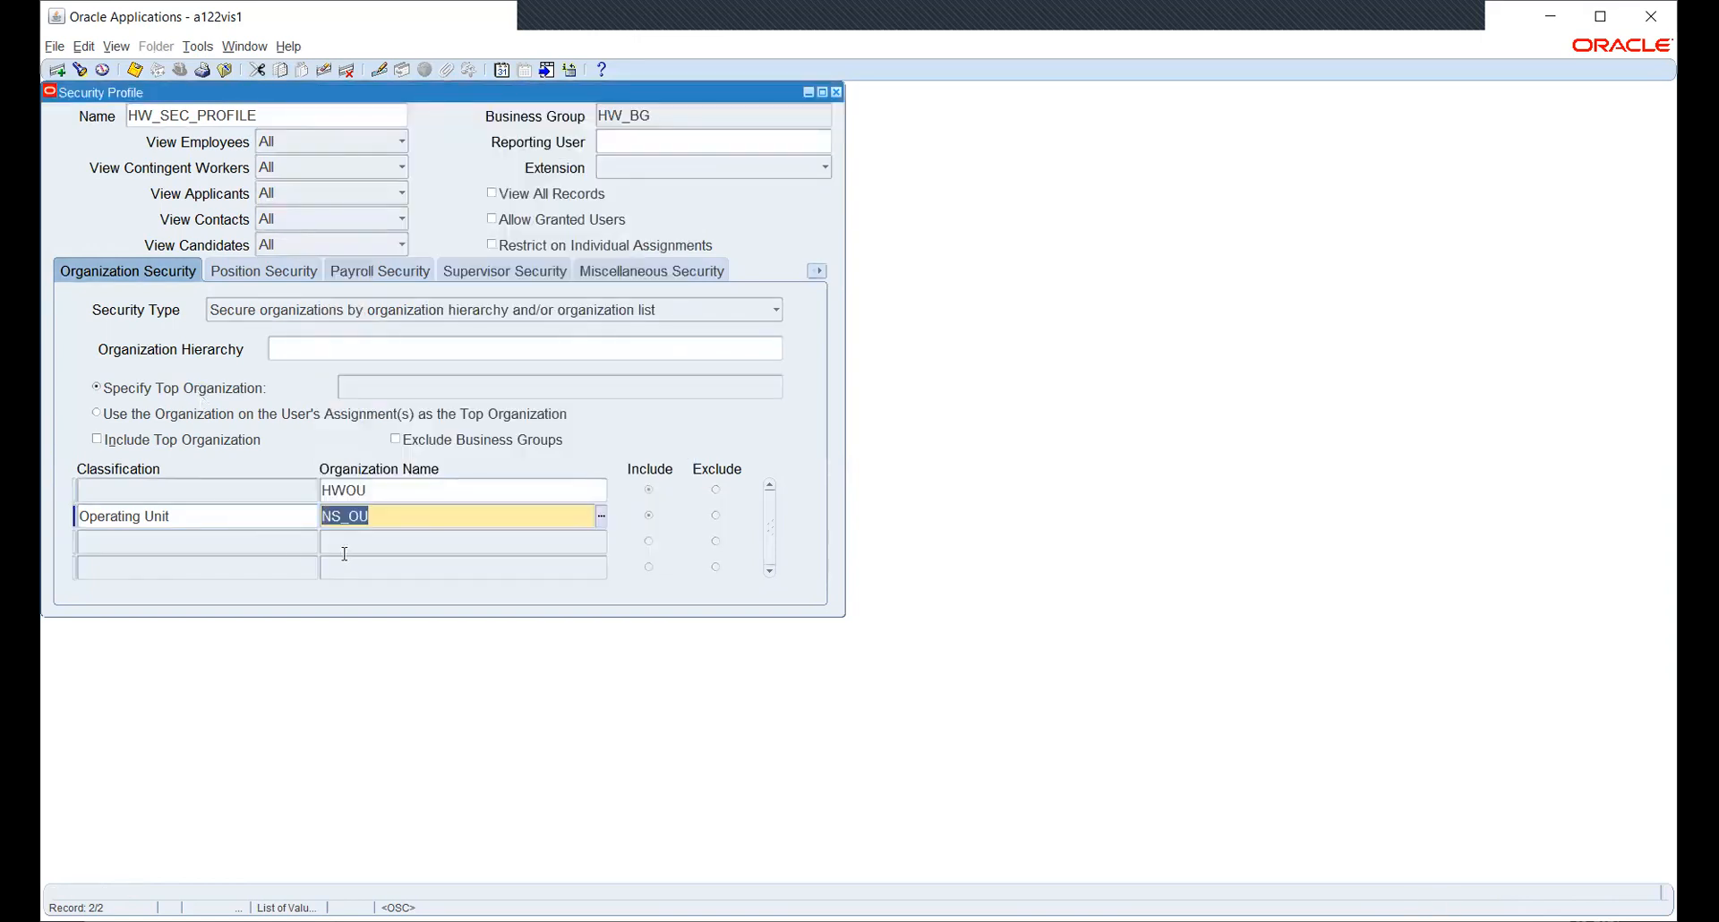
- Add New York_OU as a third Operating Unit row, save the profile and close the form
{"action": "left_click", "coordinate": [288, 539]}
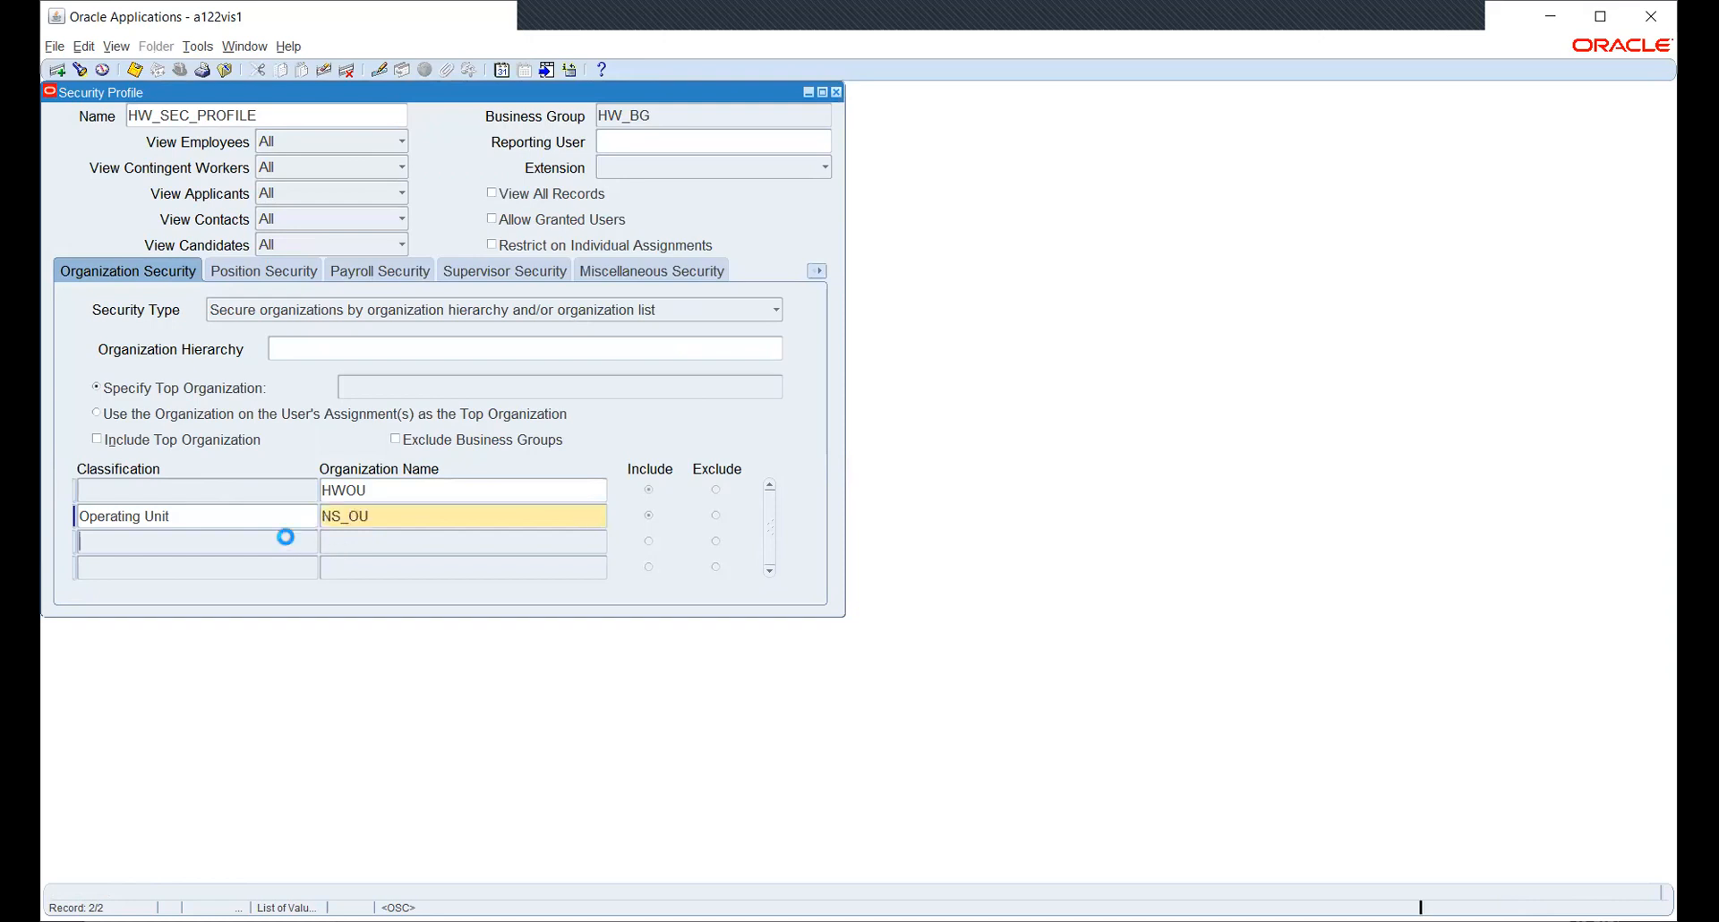
{"action": "type", "text": "OPER"}
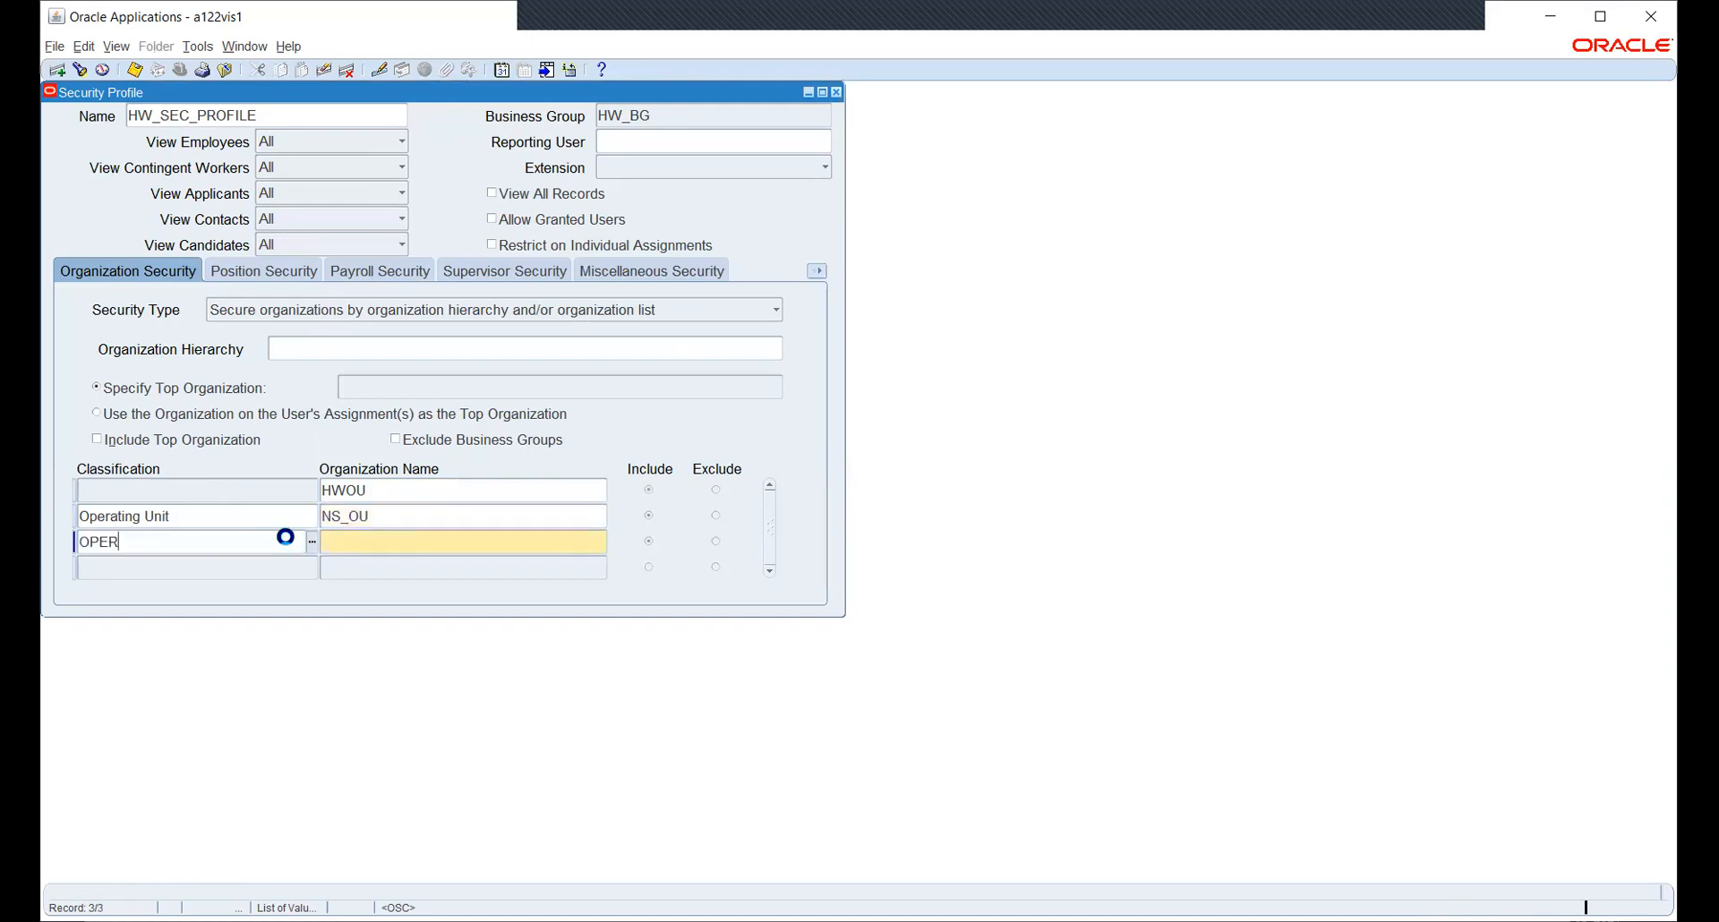
{"action": "key", "text": "Tab"}
{"action": "key", "text": "Down"}
{"action": "key", "text": "Return"}
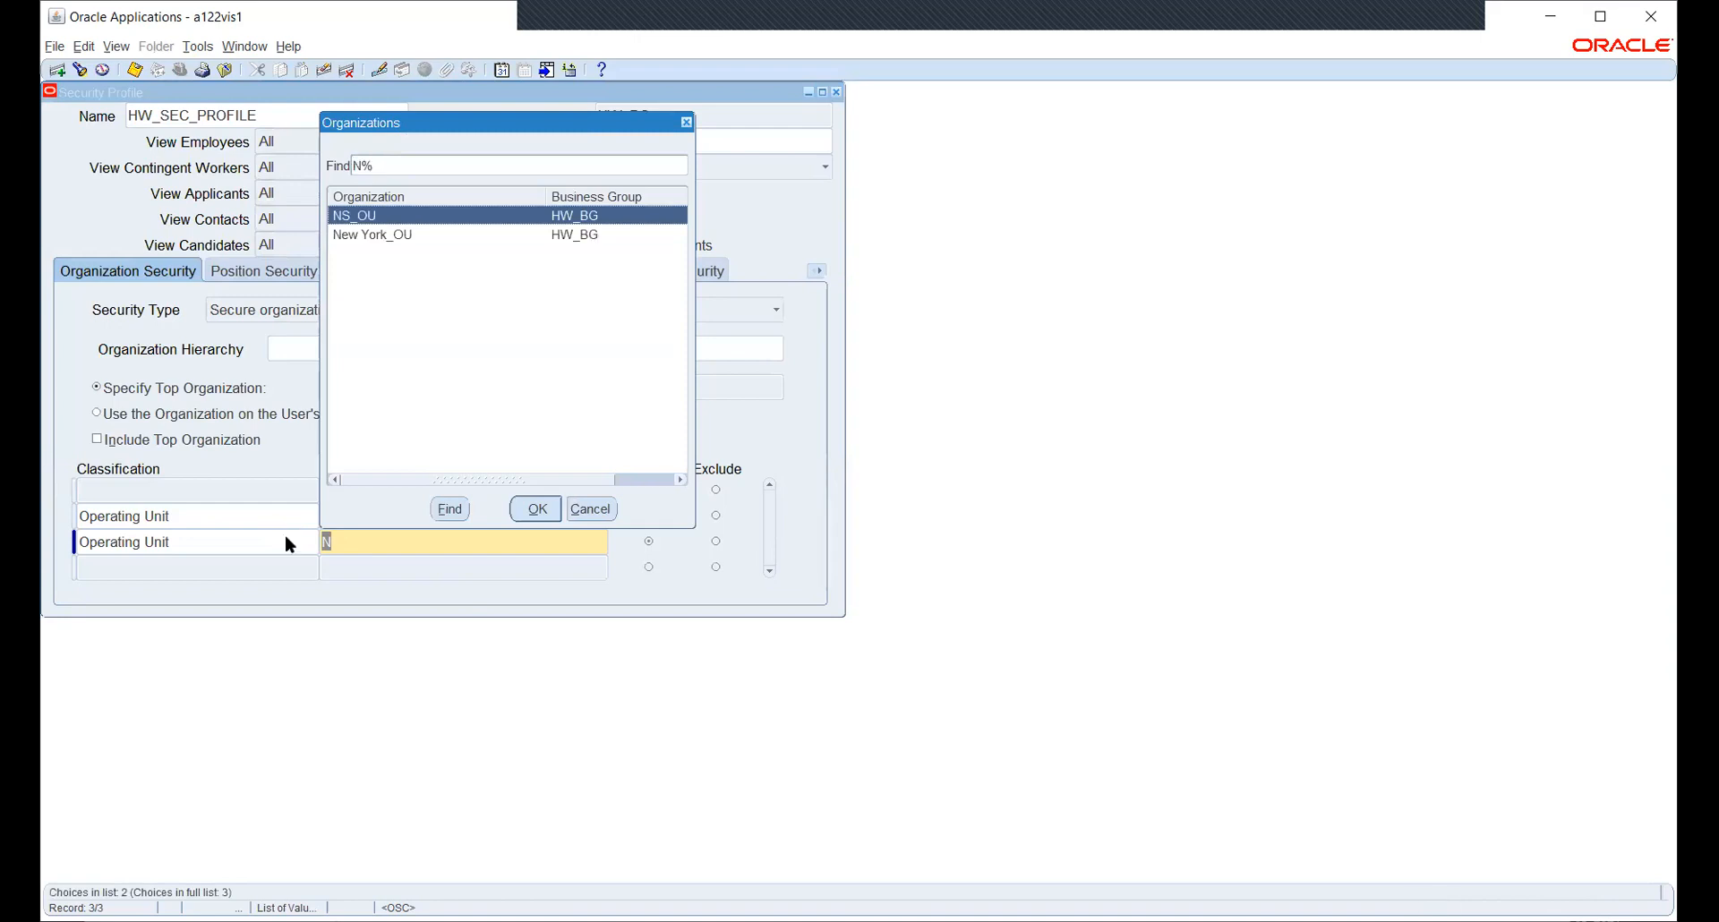
{"action": "key", "text": "Down"}
{"action": "key", "text": "Return"}
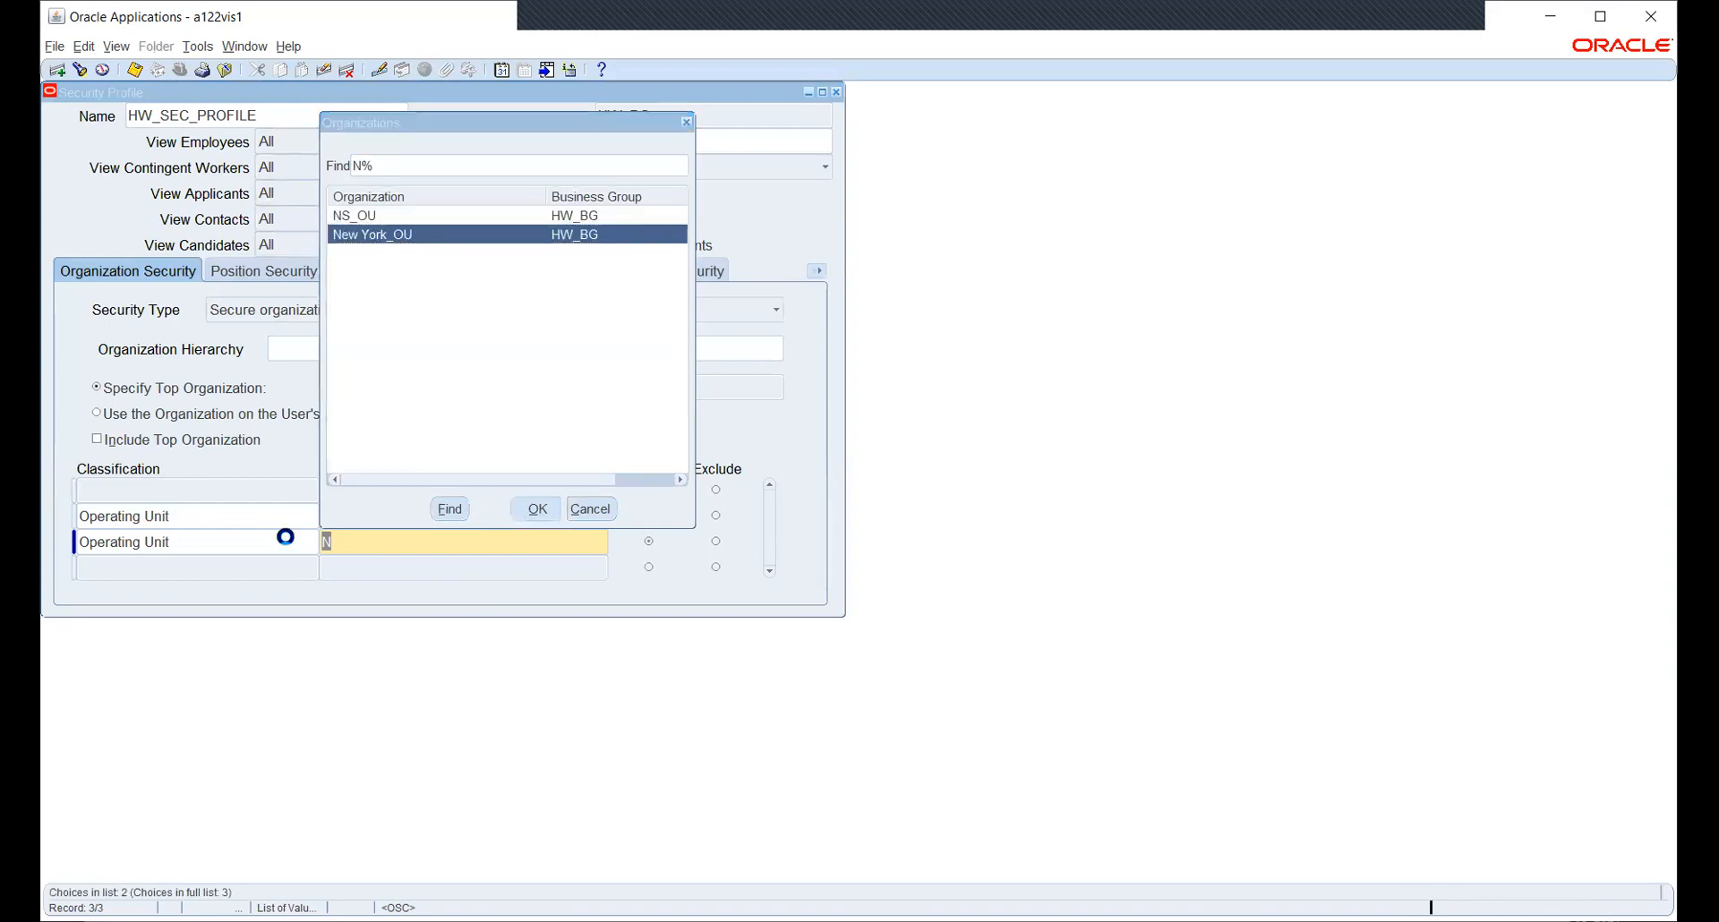
{"action": "key", "text": "Down"}
{"action": "left_click", "coordinate": [431, 545]}
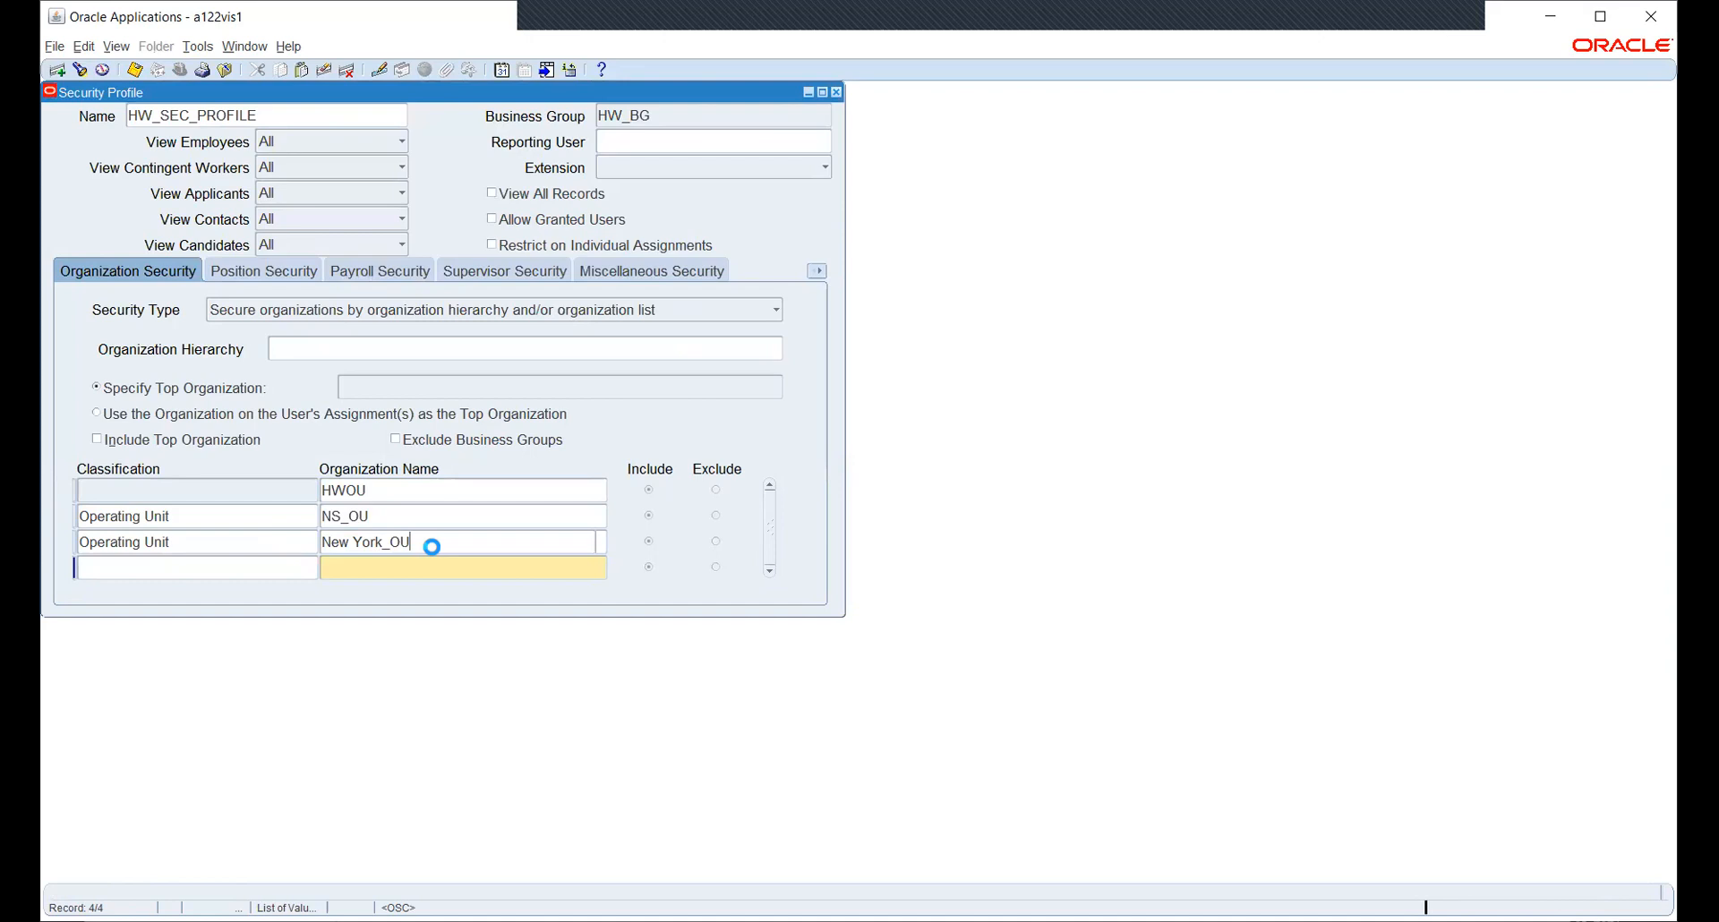
{"action": "key", "text": "ctrl+s"}
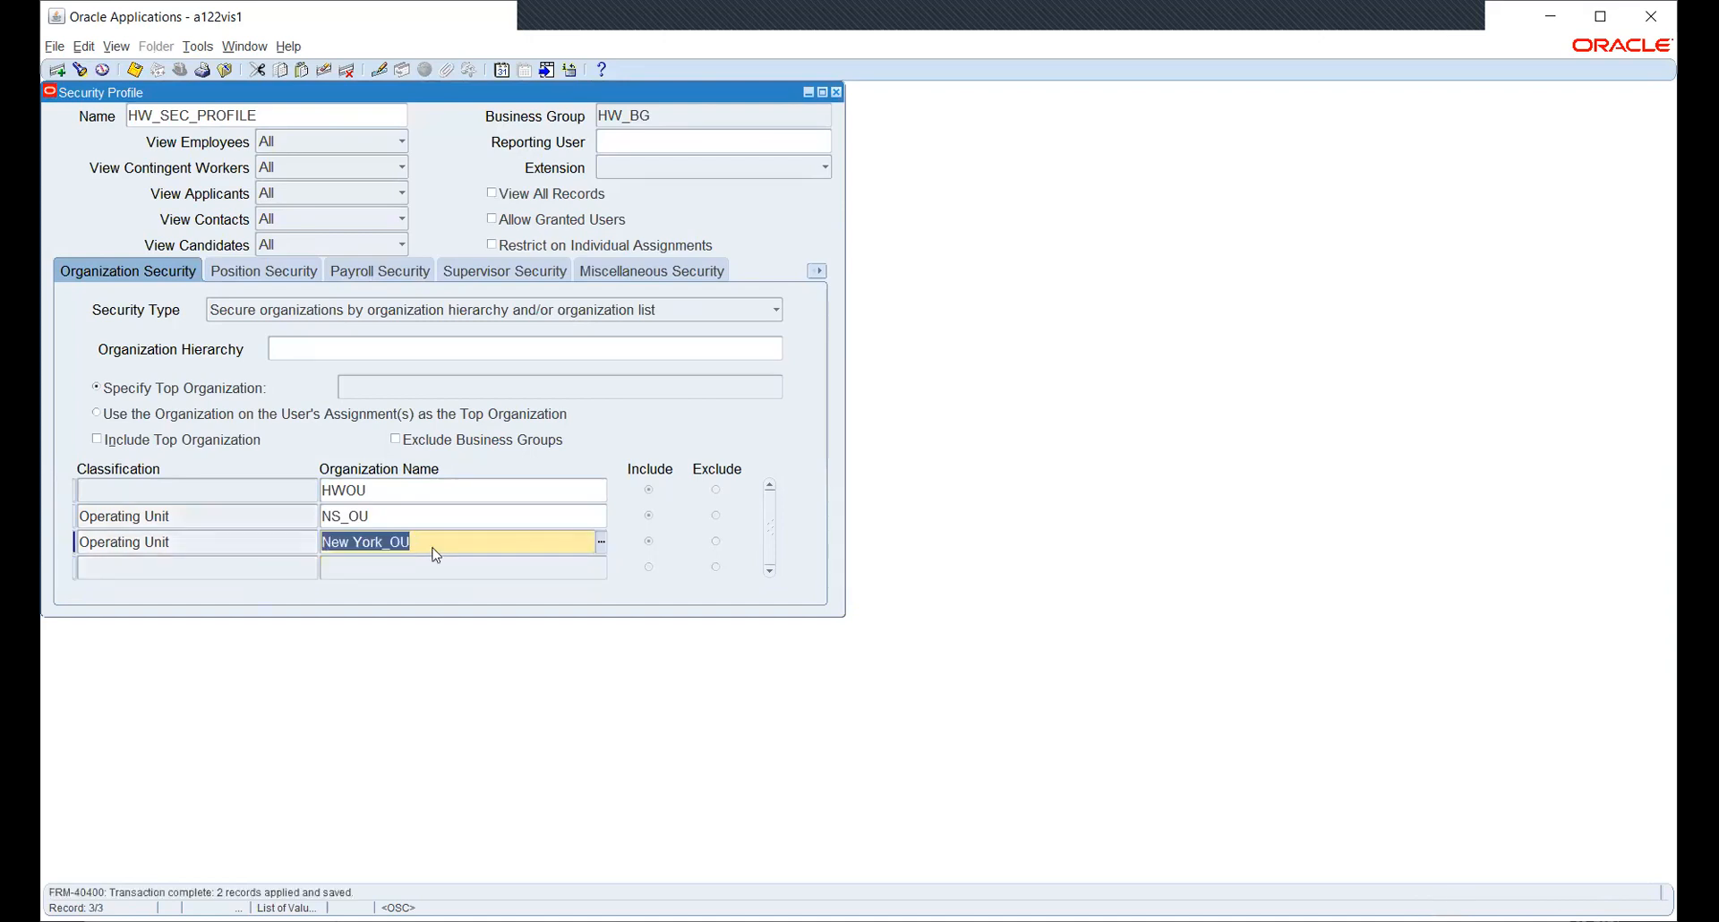
{"action": "key", "text": "F4"}
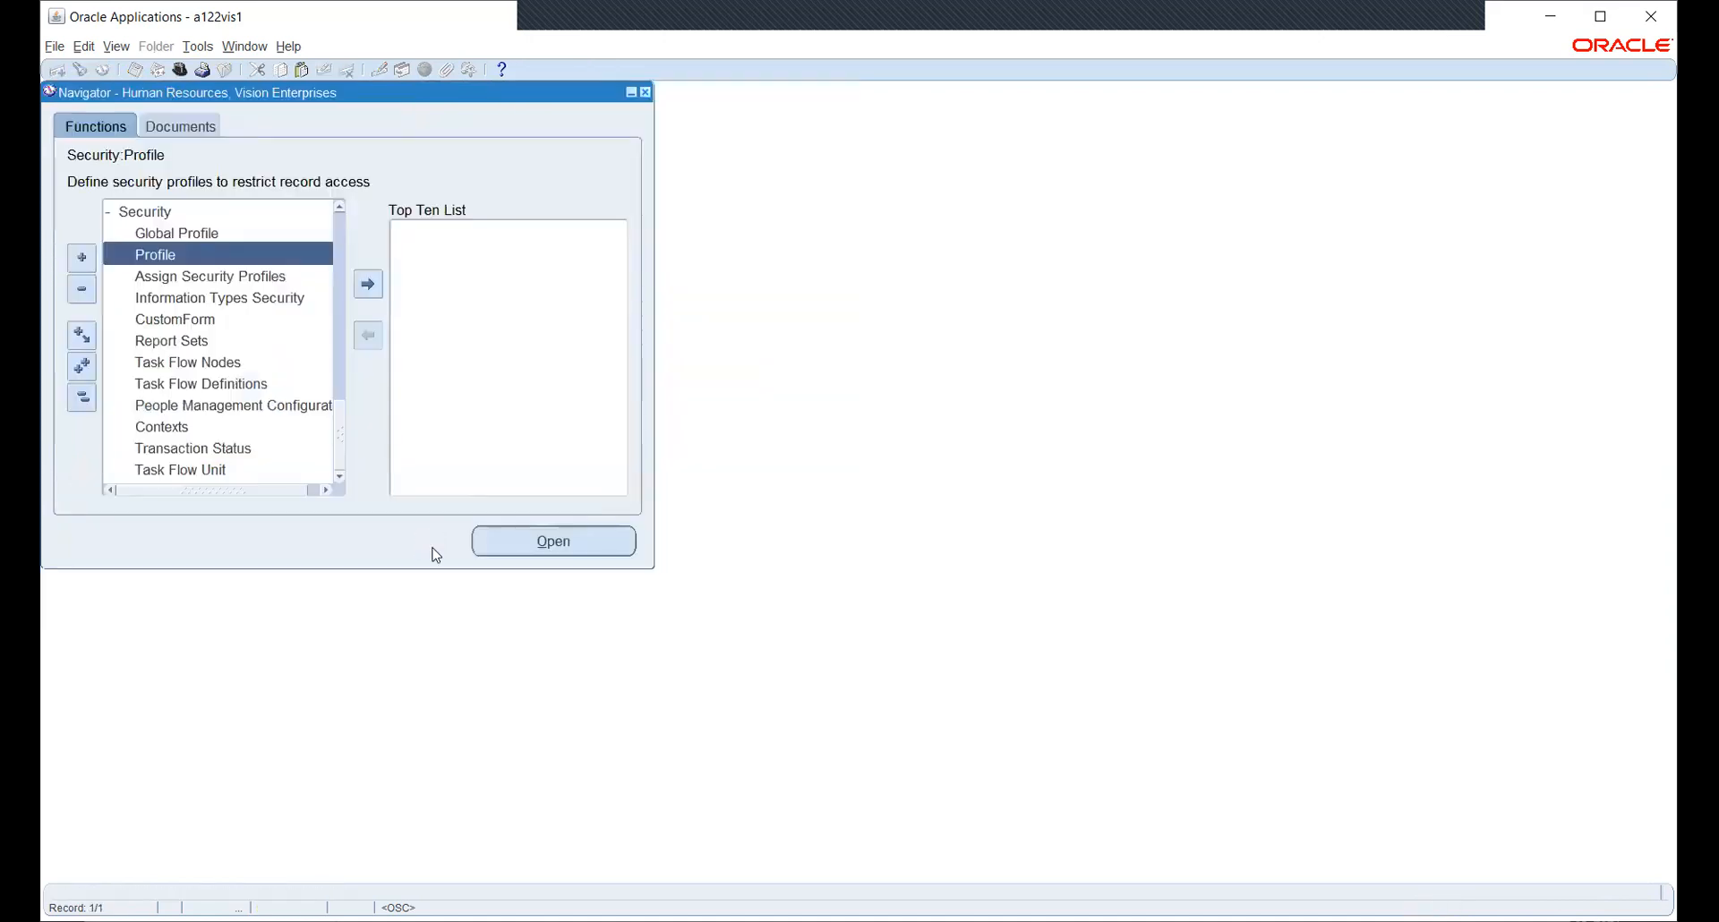
- Start a new single request for Security List Maintenance from the Requests window
{"action": "left_click", "coordinate": [81, 397]}
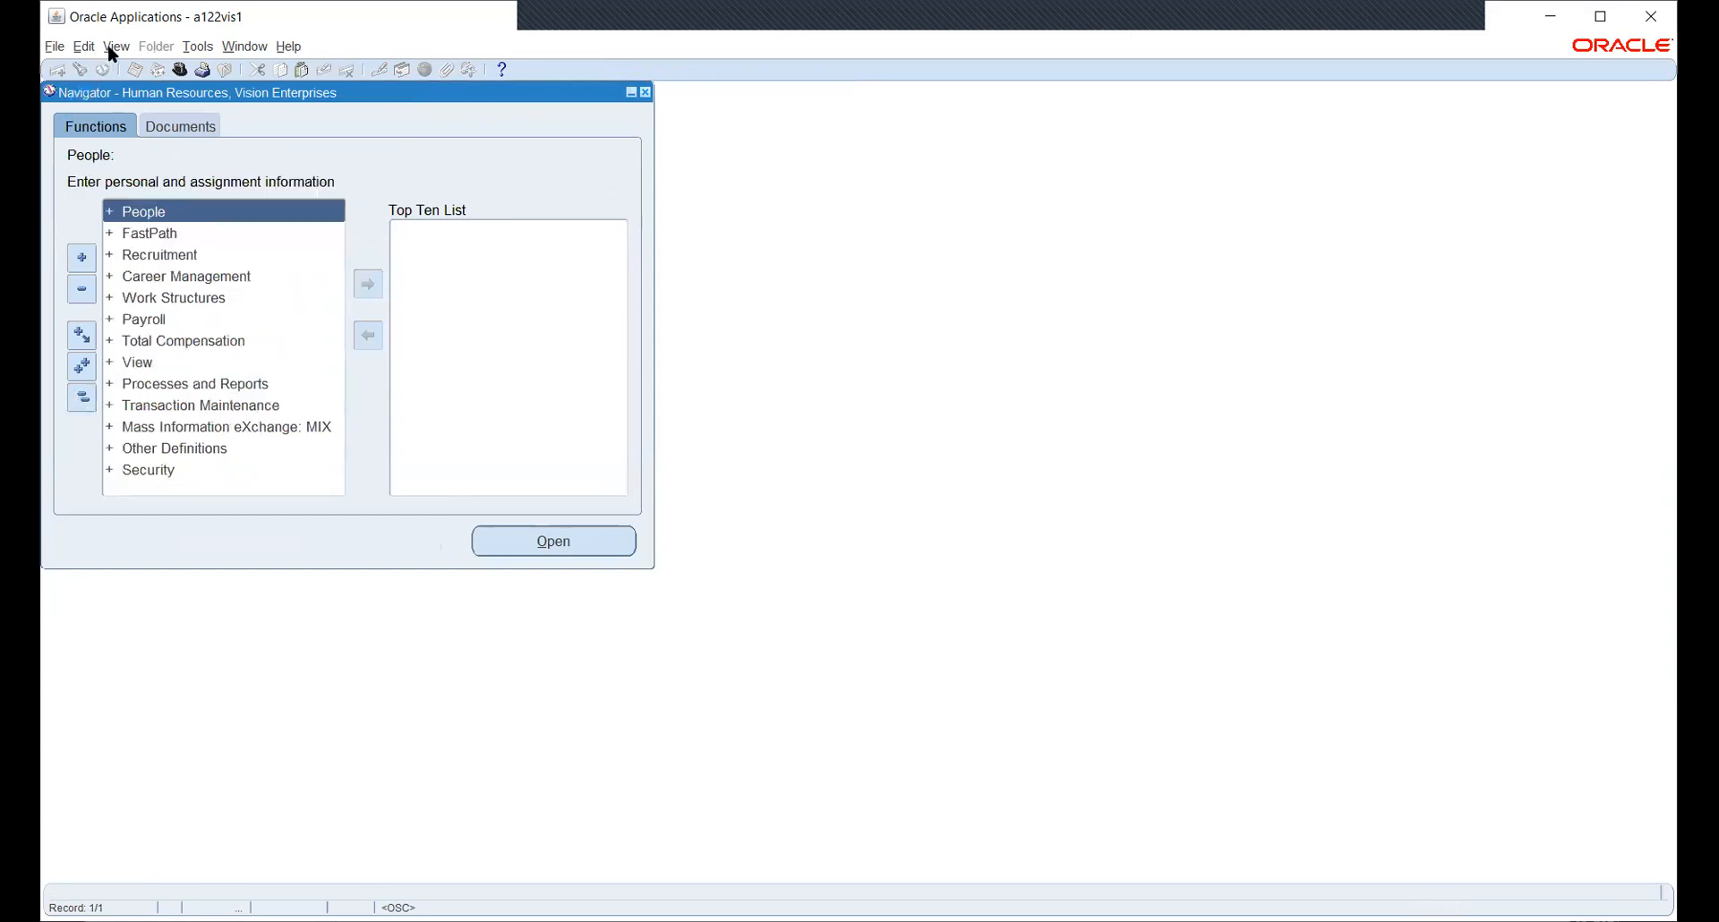
{"action": "left_click", "coordinate": [108, 49]}
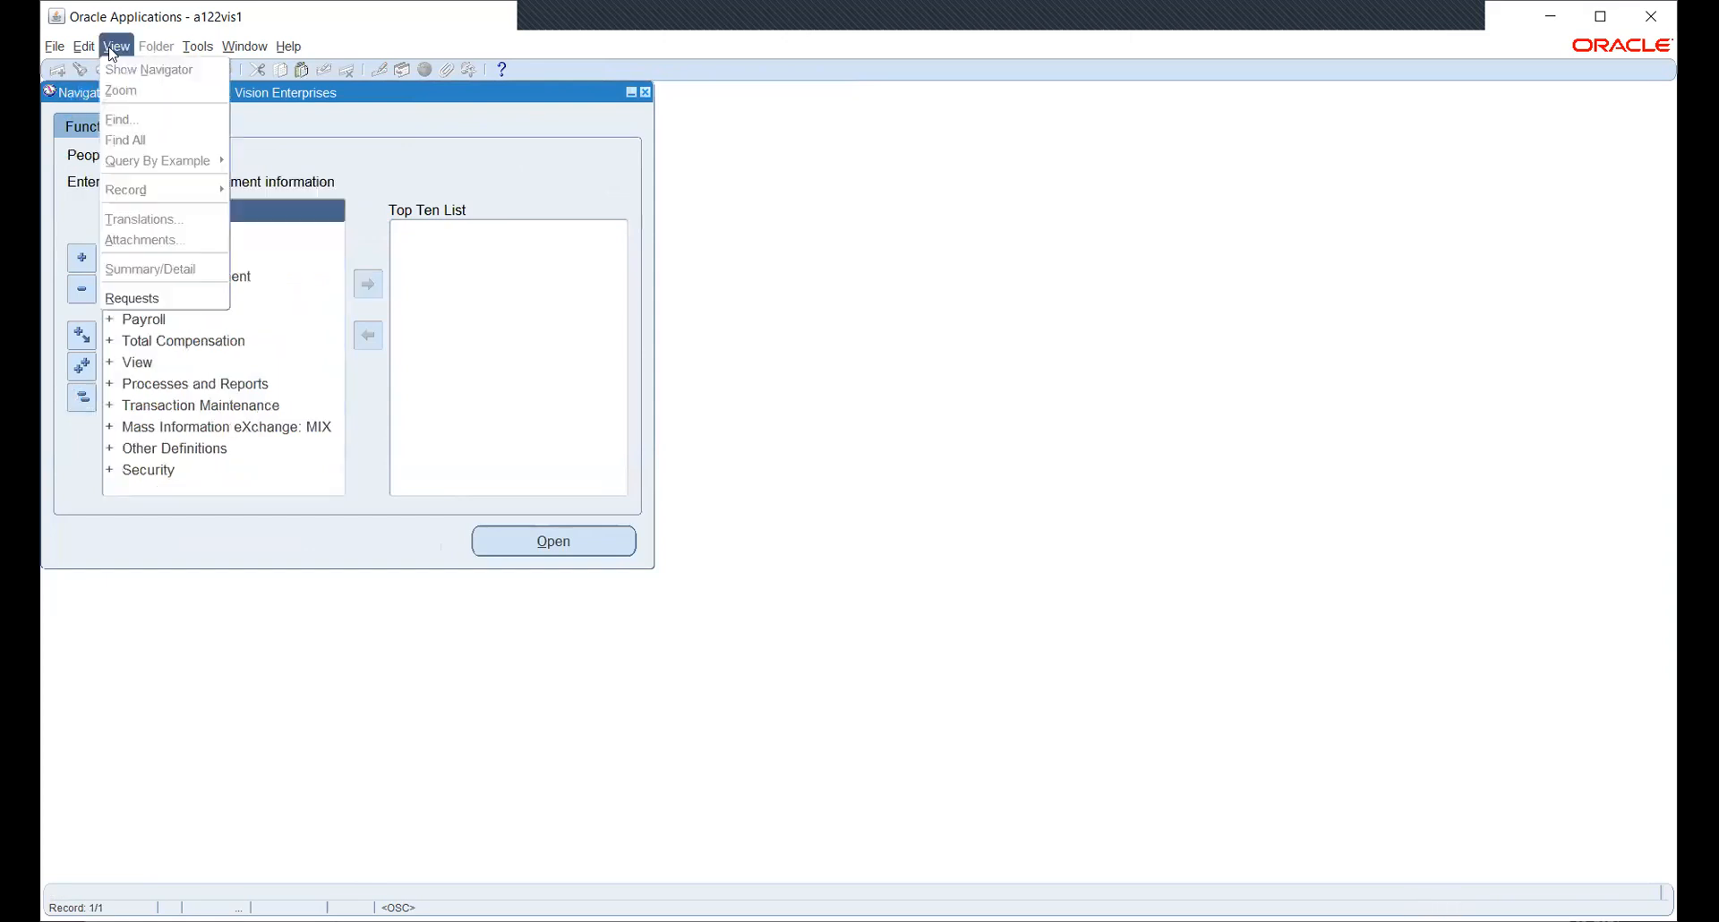
{"action": "left_click", "coordinate": [154, 298]}
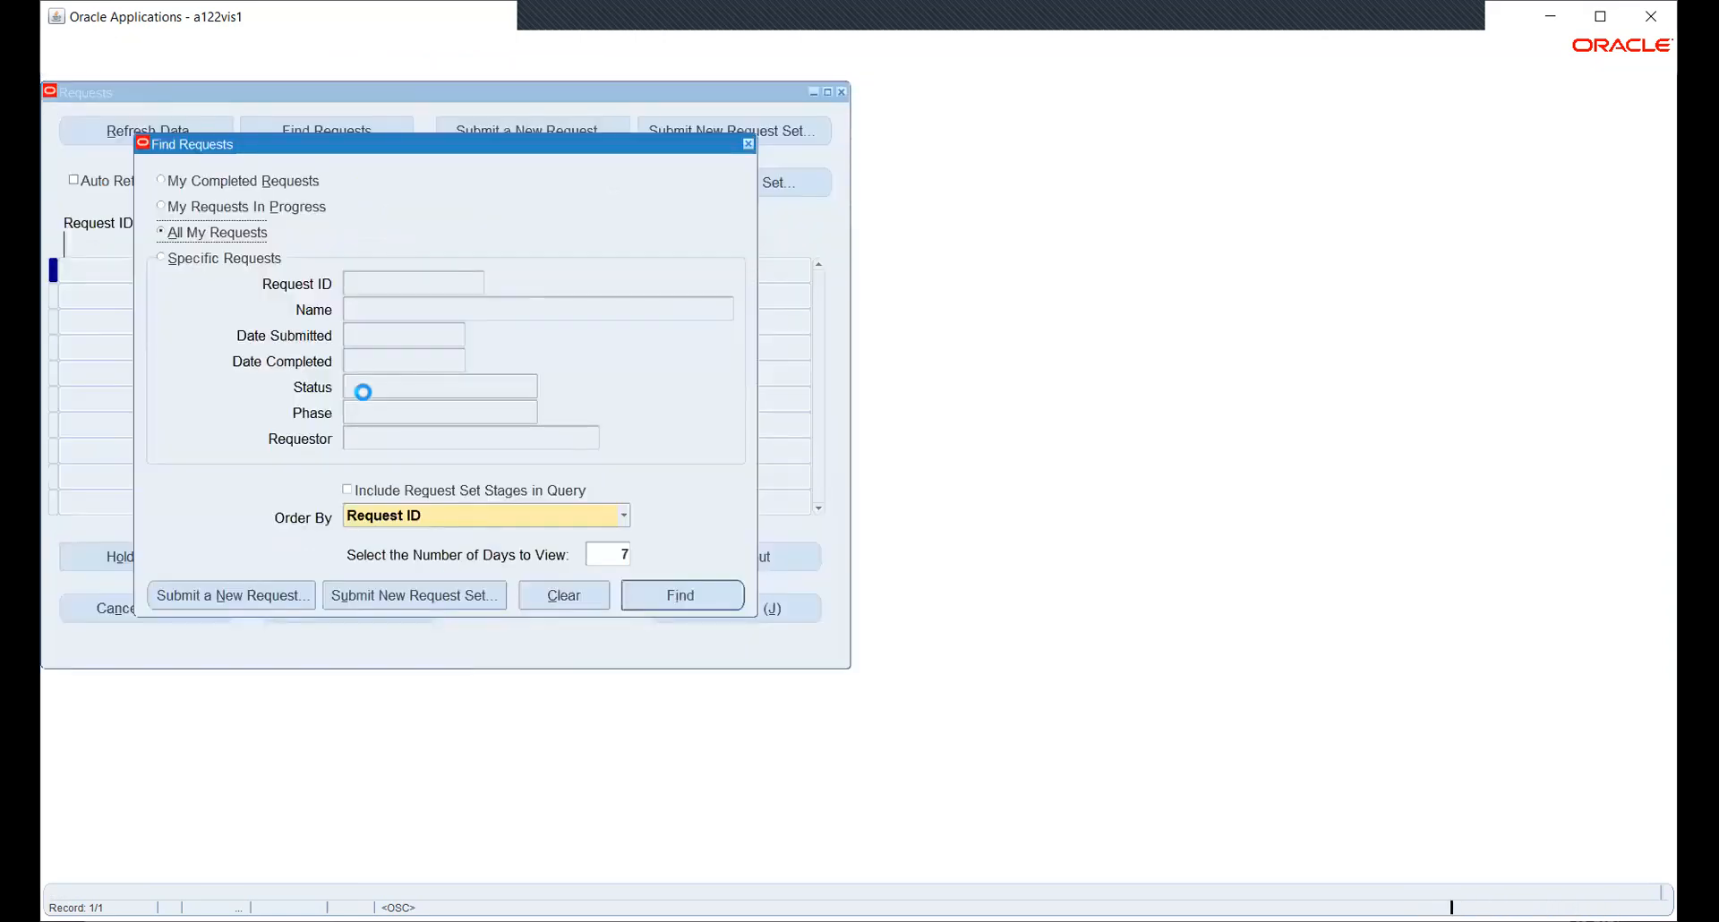
{"action": "left_click", "coordinate": [235, 594]}
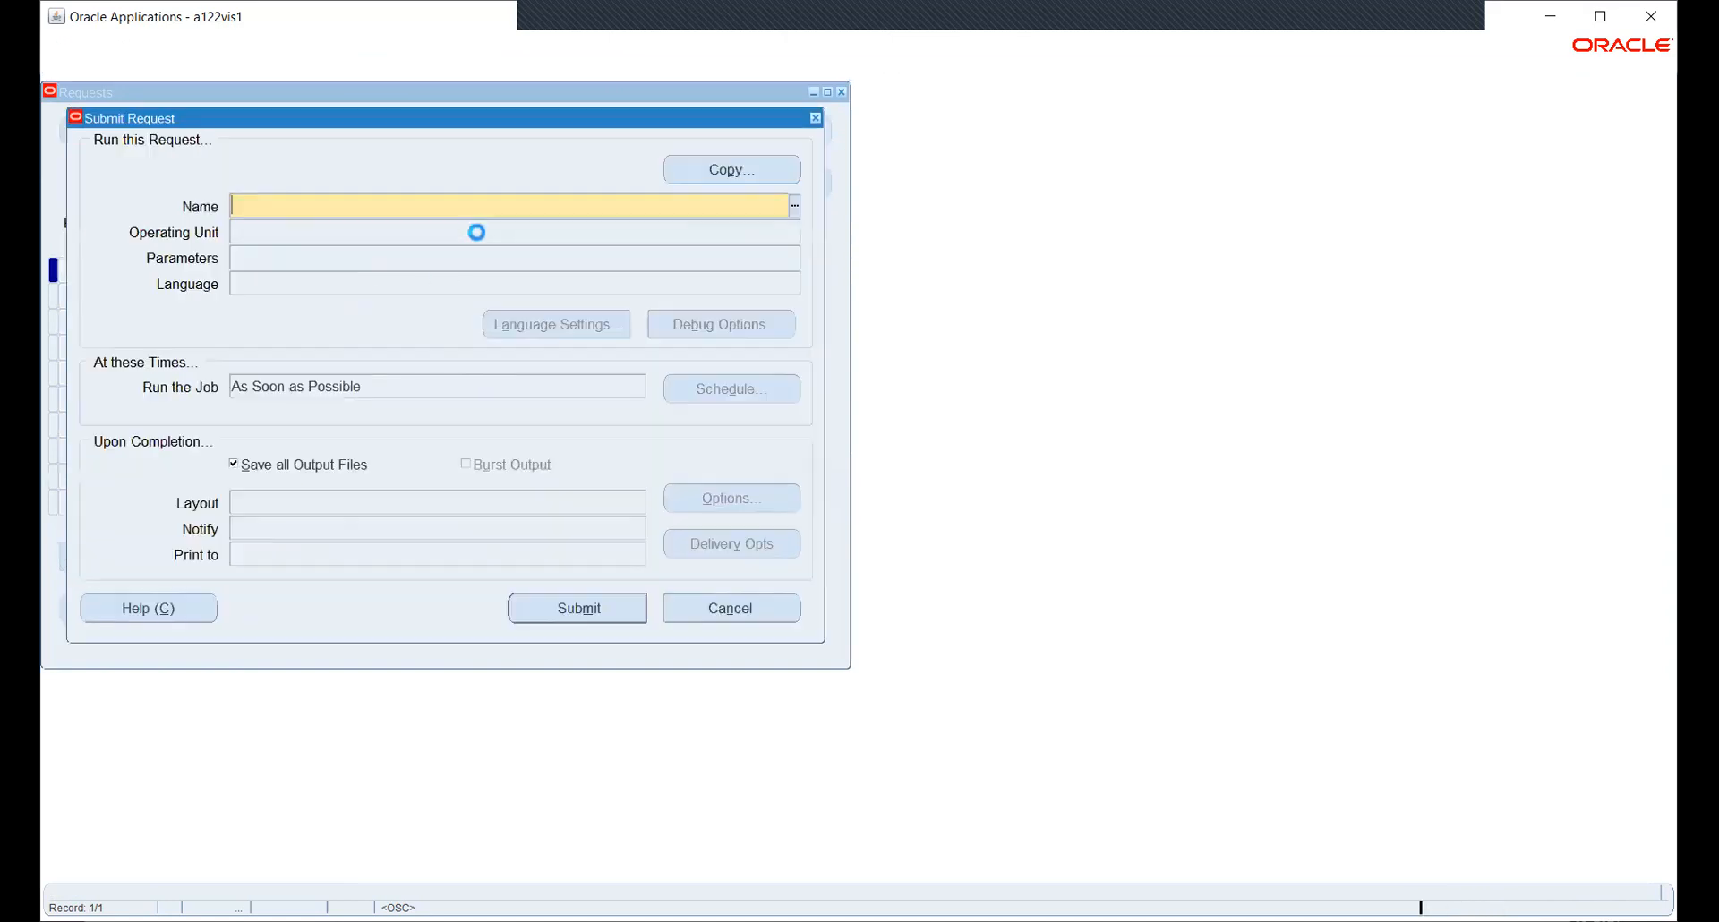
{"action": "type", "text": "SEC"}
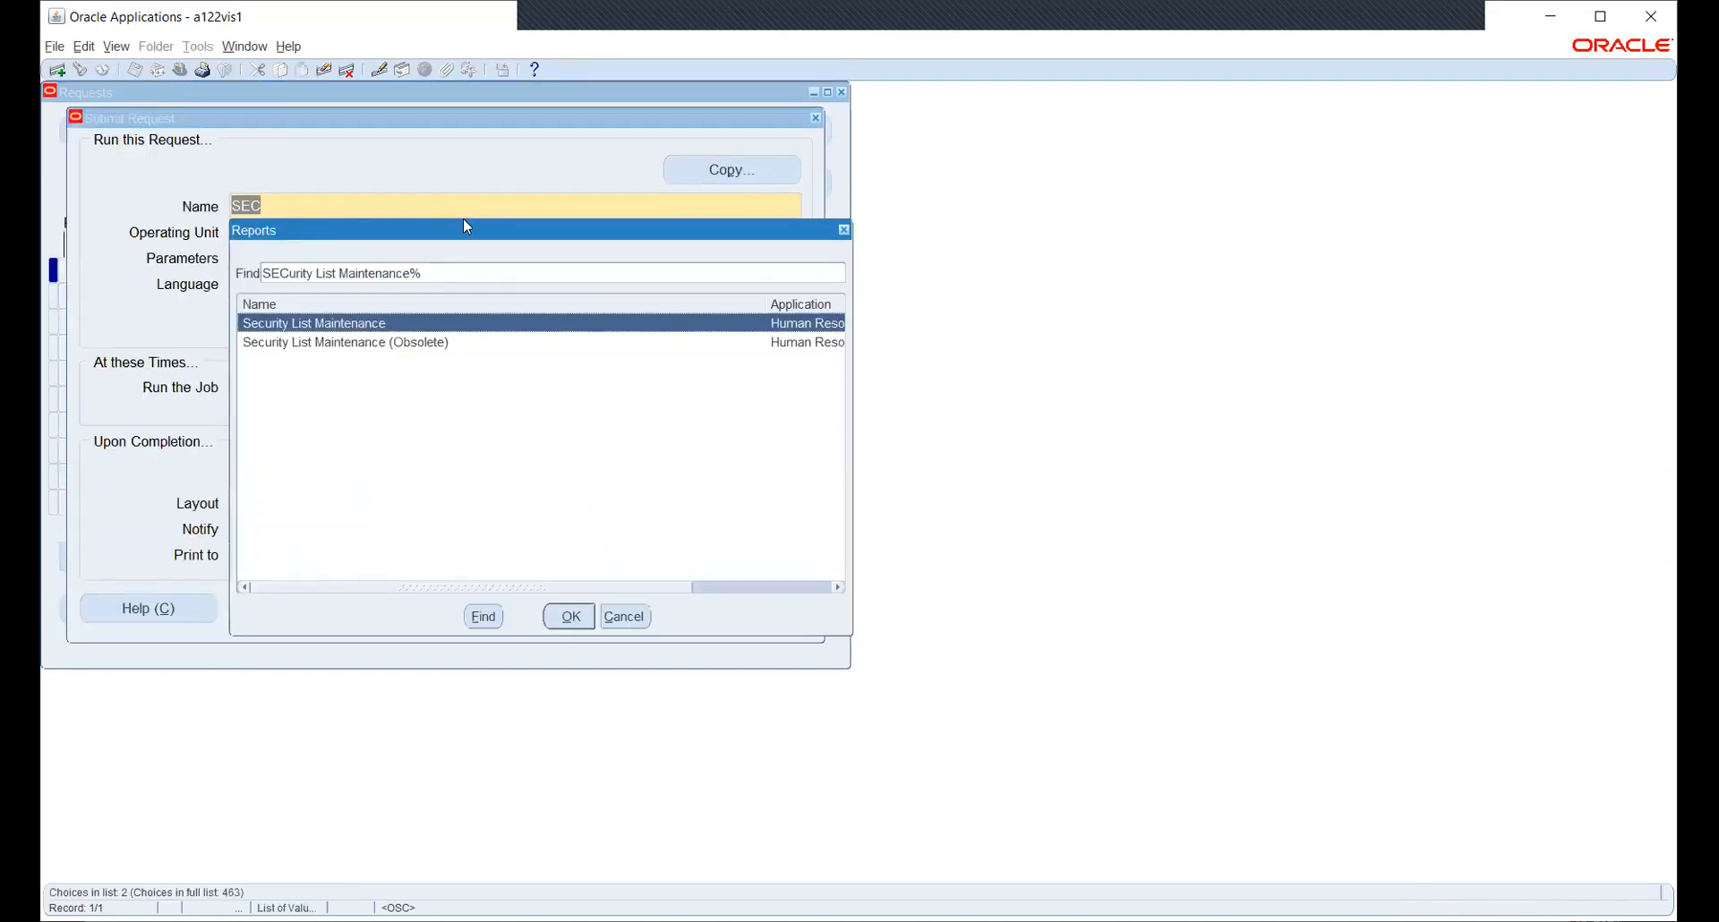
{"action": "key", "text": "Return"}
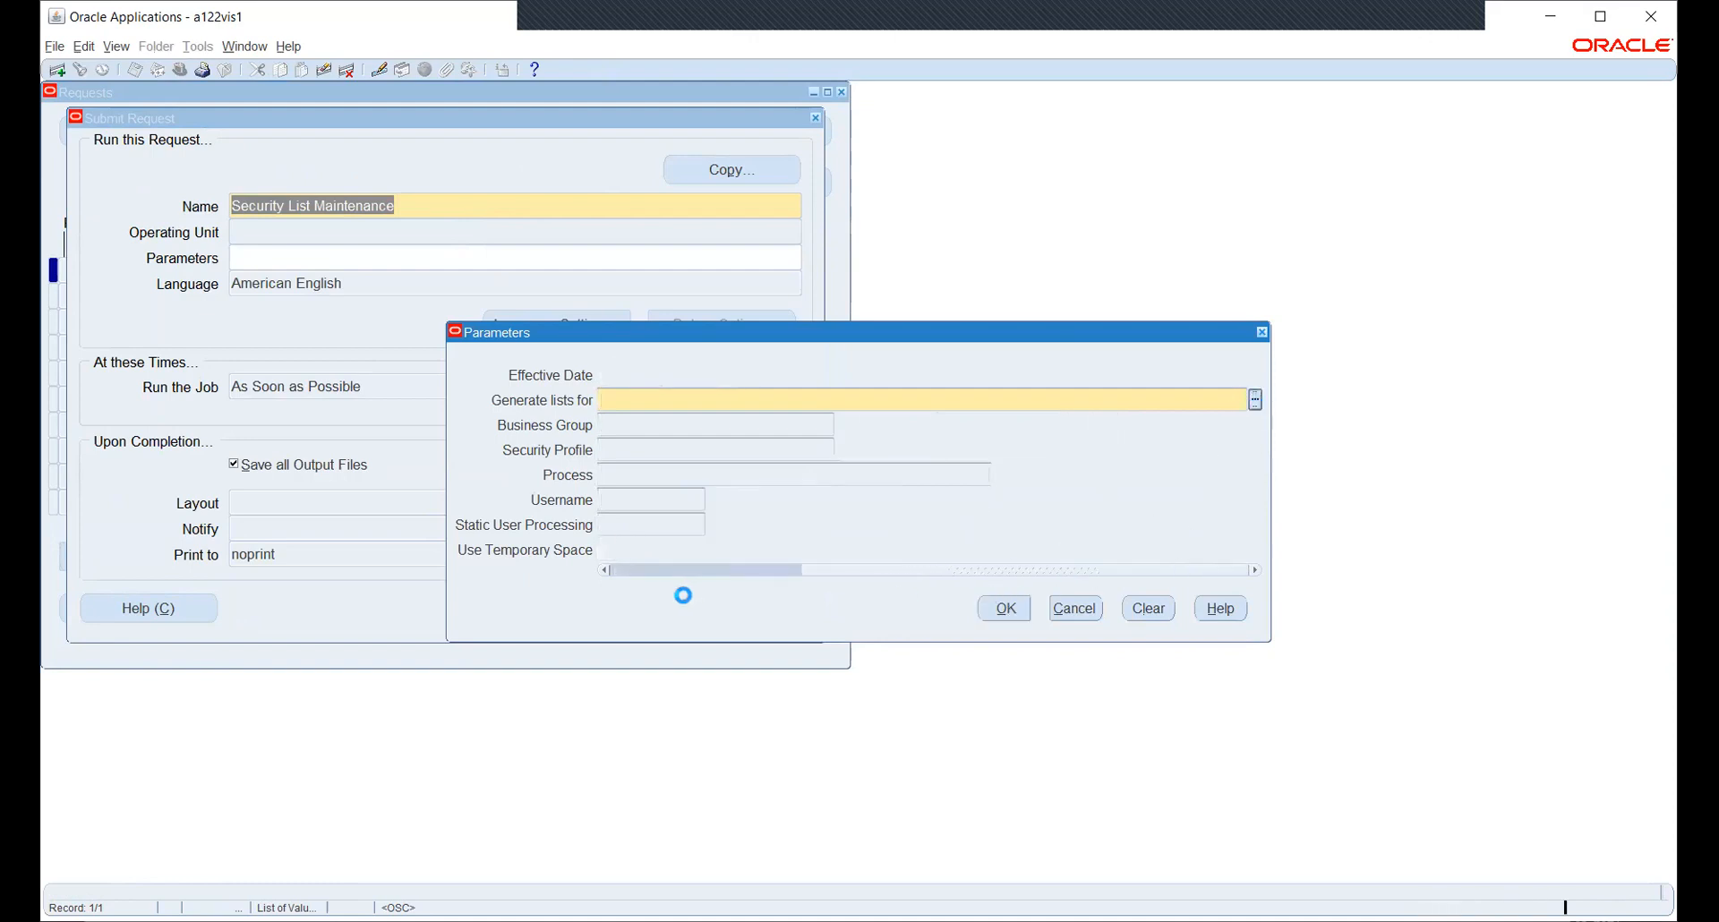
- Generate lists for All Security Profiles, submit the request and check it among recent requests
{"action": "left_click", "coordinate": [148, 405]}
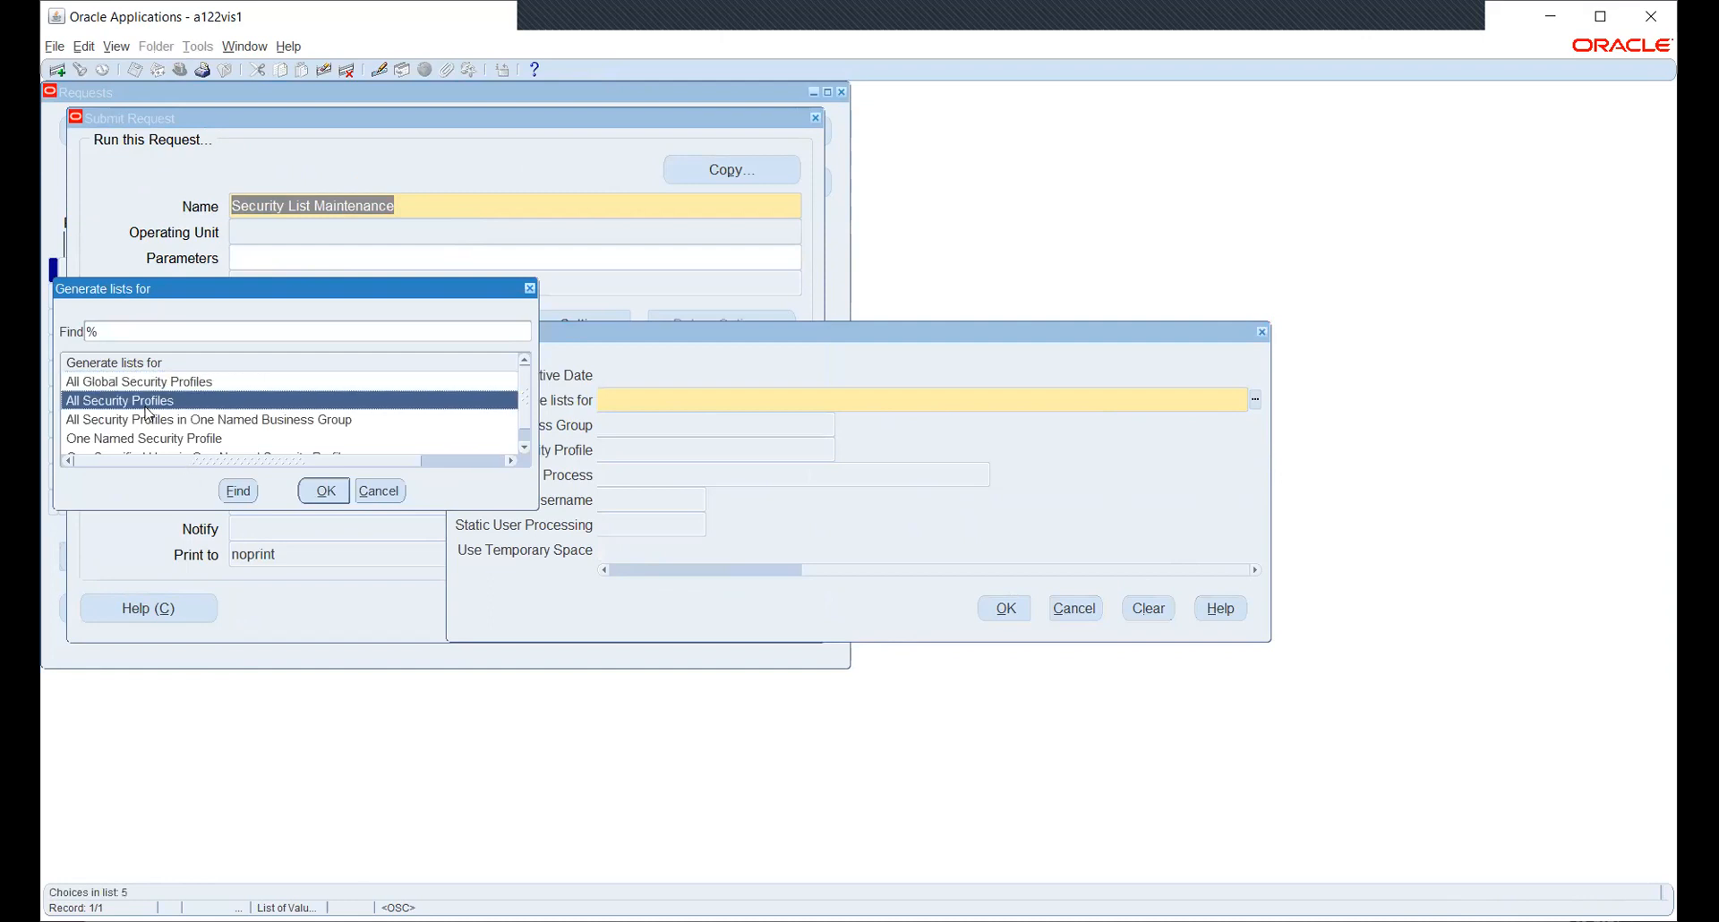
{"action": "left_click", "coordinate": [323, 490]}
{"action": "left_click", "coordinate": [1002, 608]}
{"action": "left_click", "coordinate": [544, 600]}
{"action": "left_click", "coordinate": [928, 537]}
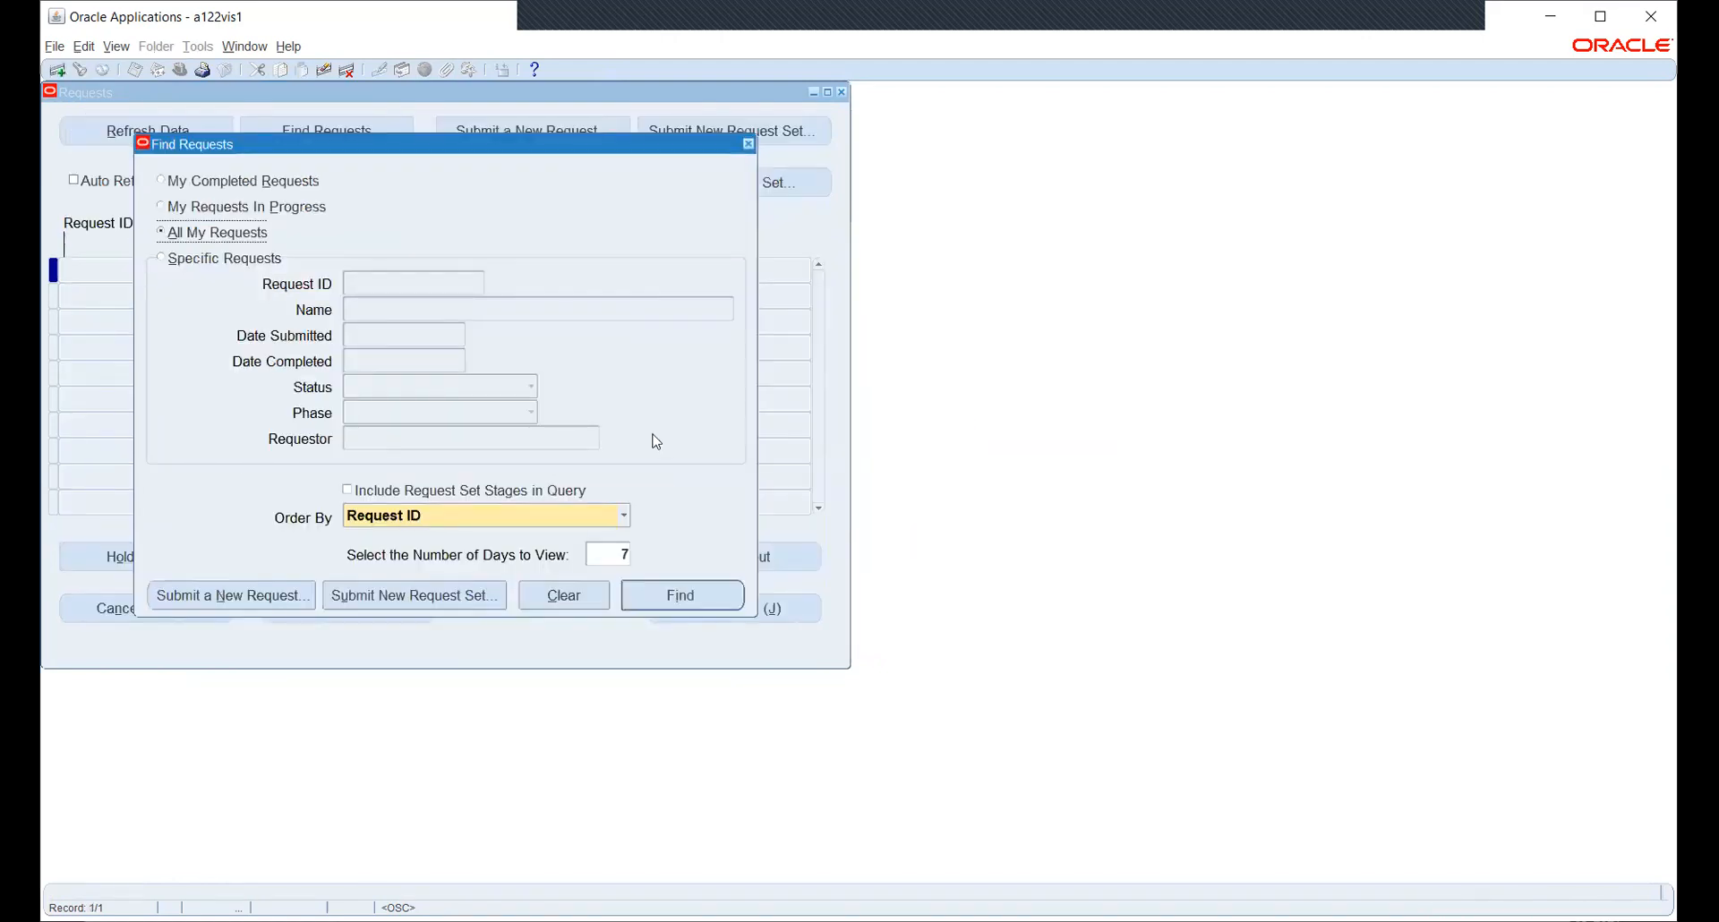
{"action": "left_click", "coordinate": [695, 598]}
{"action": "left_click", "coordinate": [841, 93]}
{"action": "left_click", "coordinate": [179, 70]}
- Switch to General Ledger, Vision Operations (USA) and open Setup > Financials > Accounting Setup Manager > Accounting Setups
{"action": "type", "text": "g"}
{"action": "key", "text": "Down"}
{"action": "key", "text": "Down"}
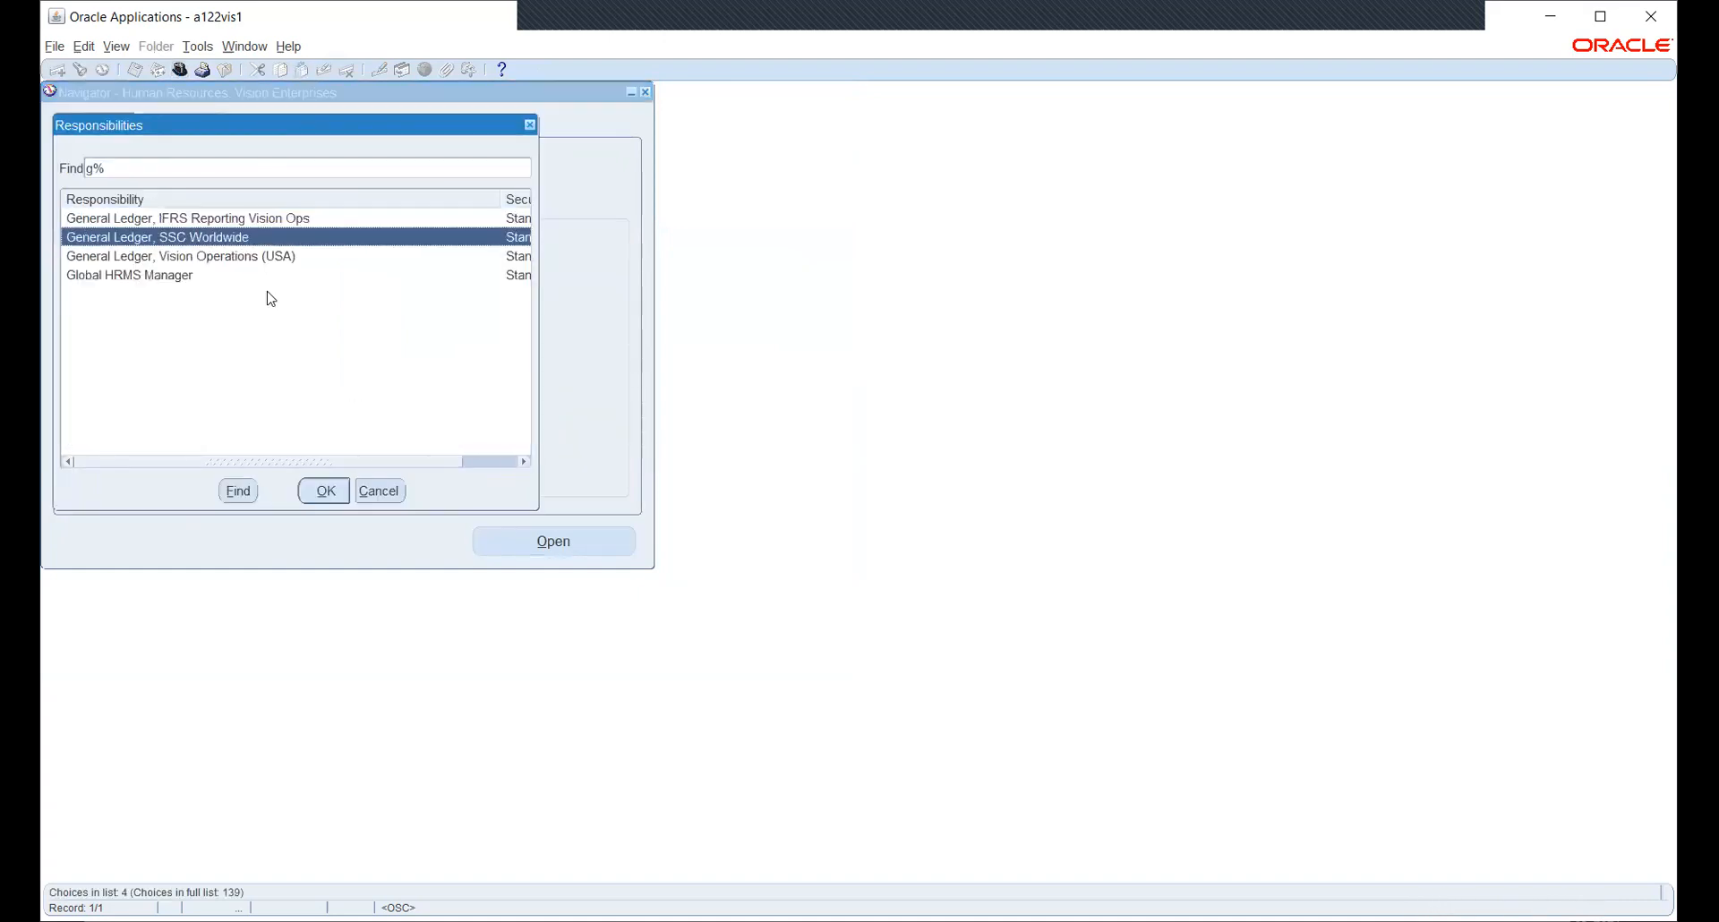
{"action": "key", "text": "Return"}
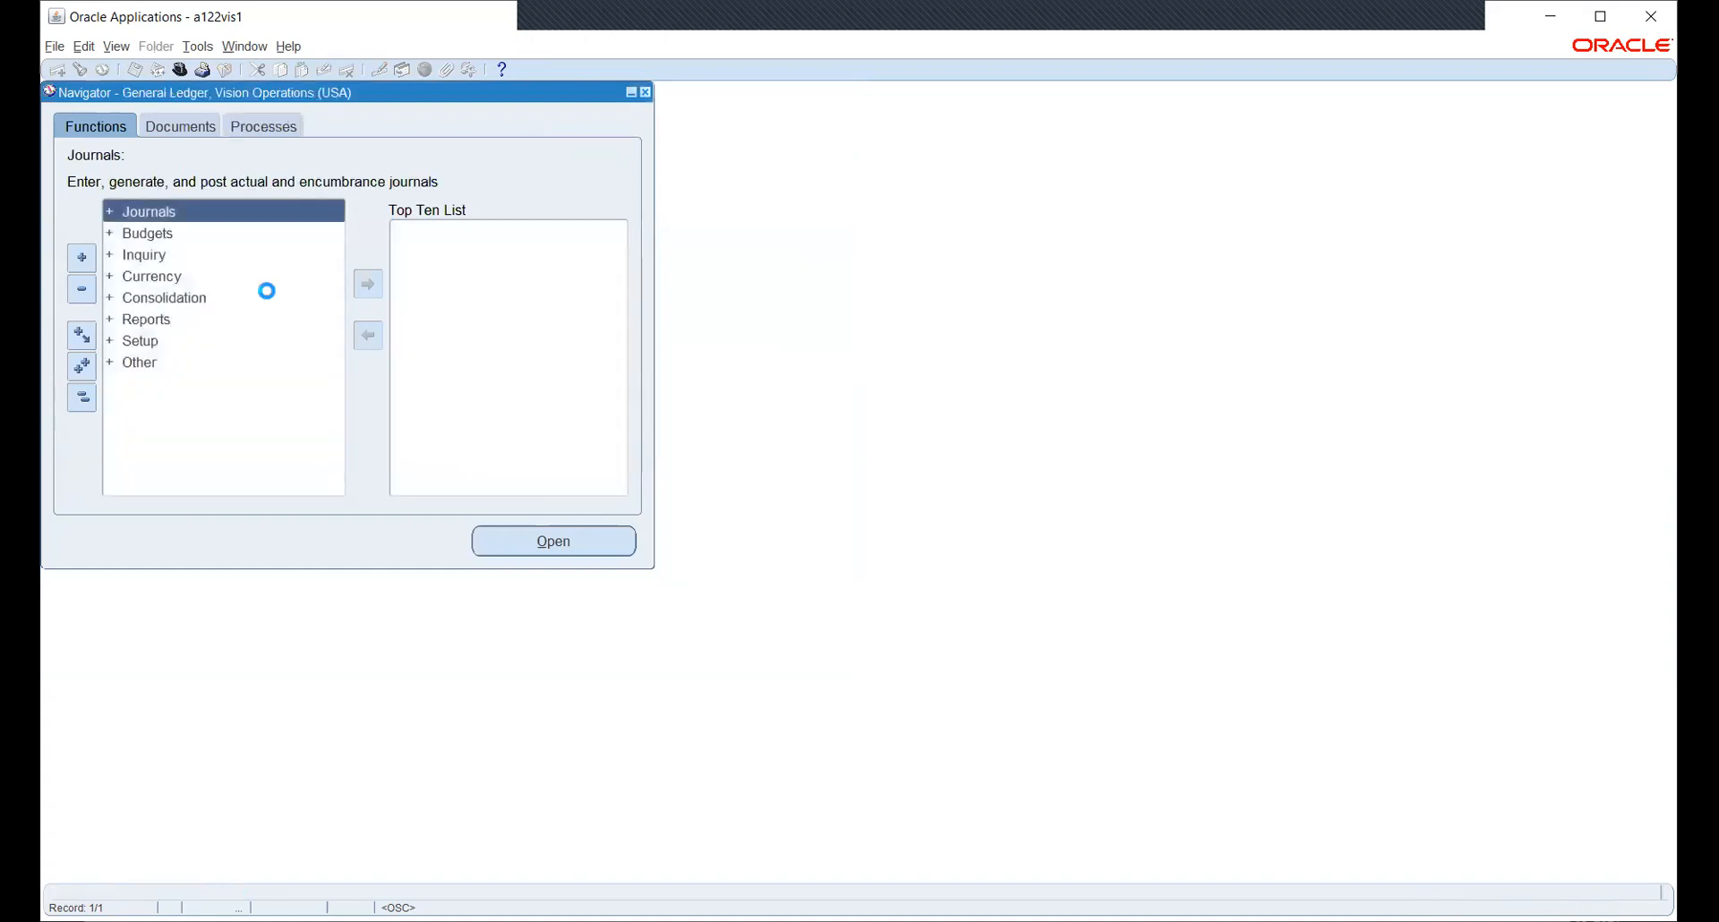
{"action": "key", "text": "Down"}
{"action": "key", "text": "Down"}
{"action": "key", "text": "Down"}
{"action": "key", "text": "Down"}
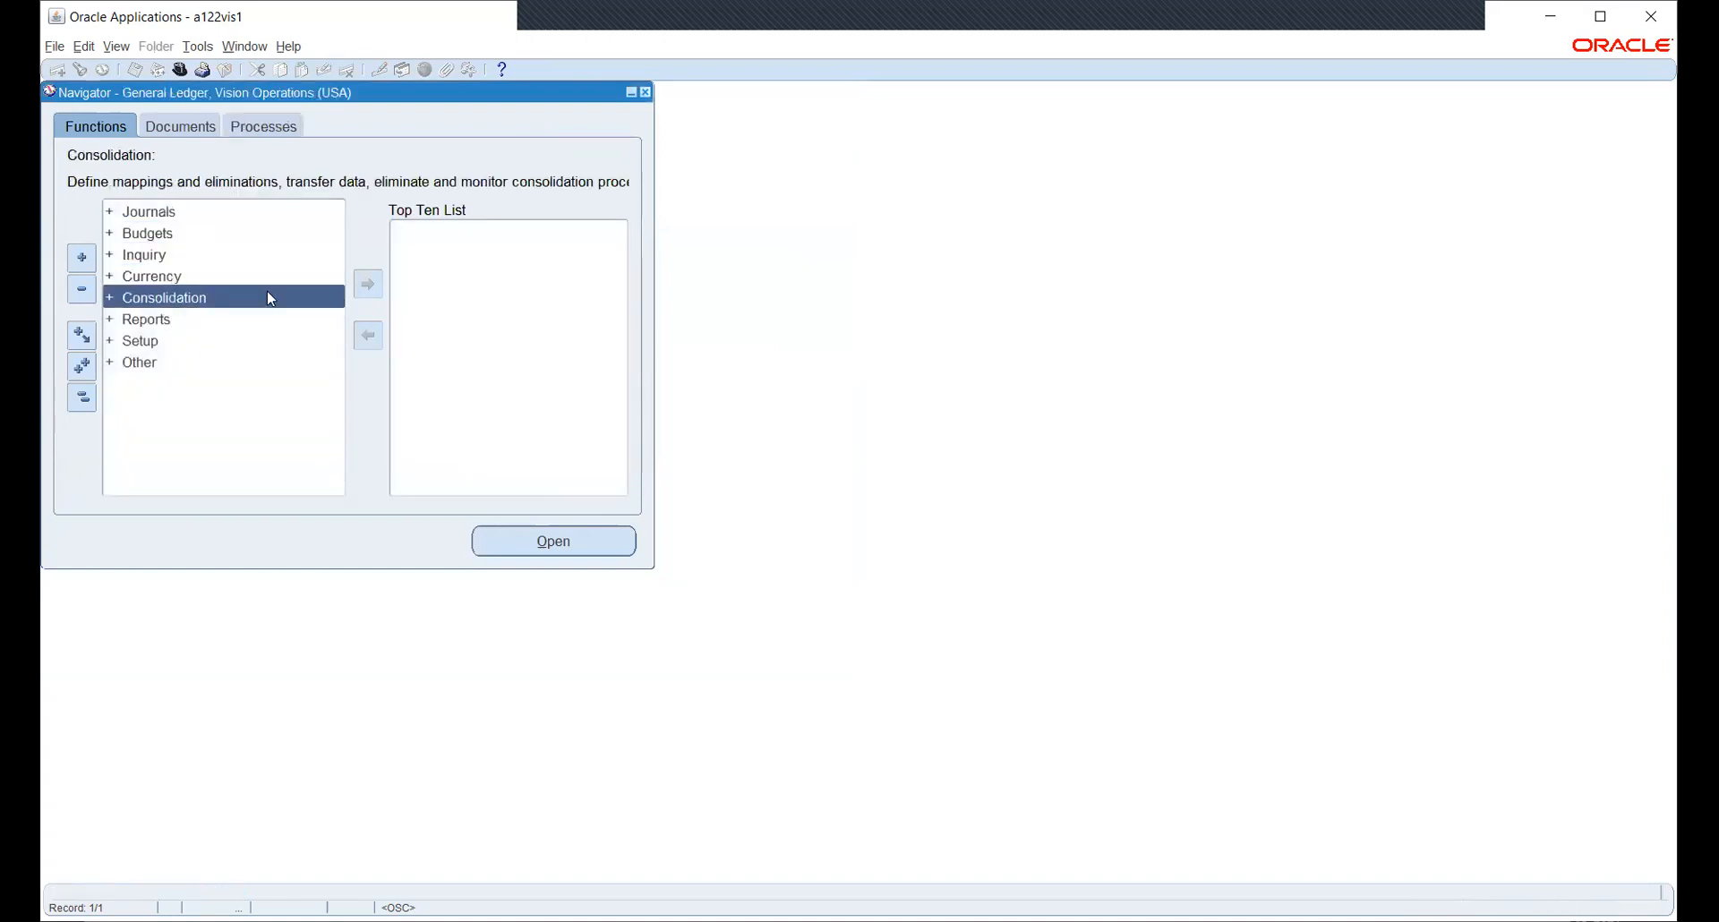
{"action": "key", "text": "Down"}
{"action": "key", "text": "Down"}
{"action": "key", "text": "Return"}
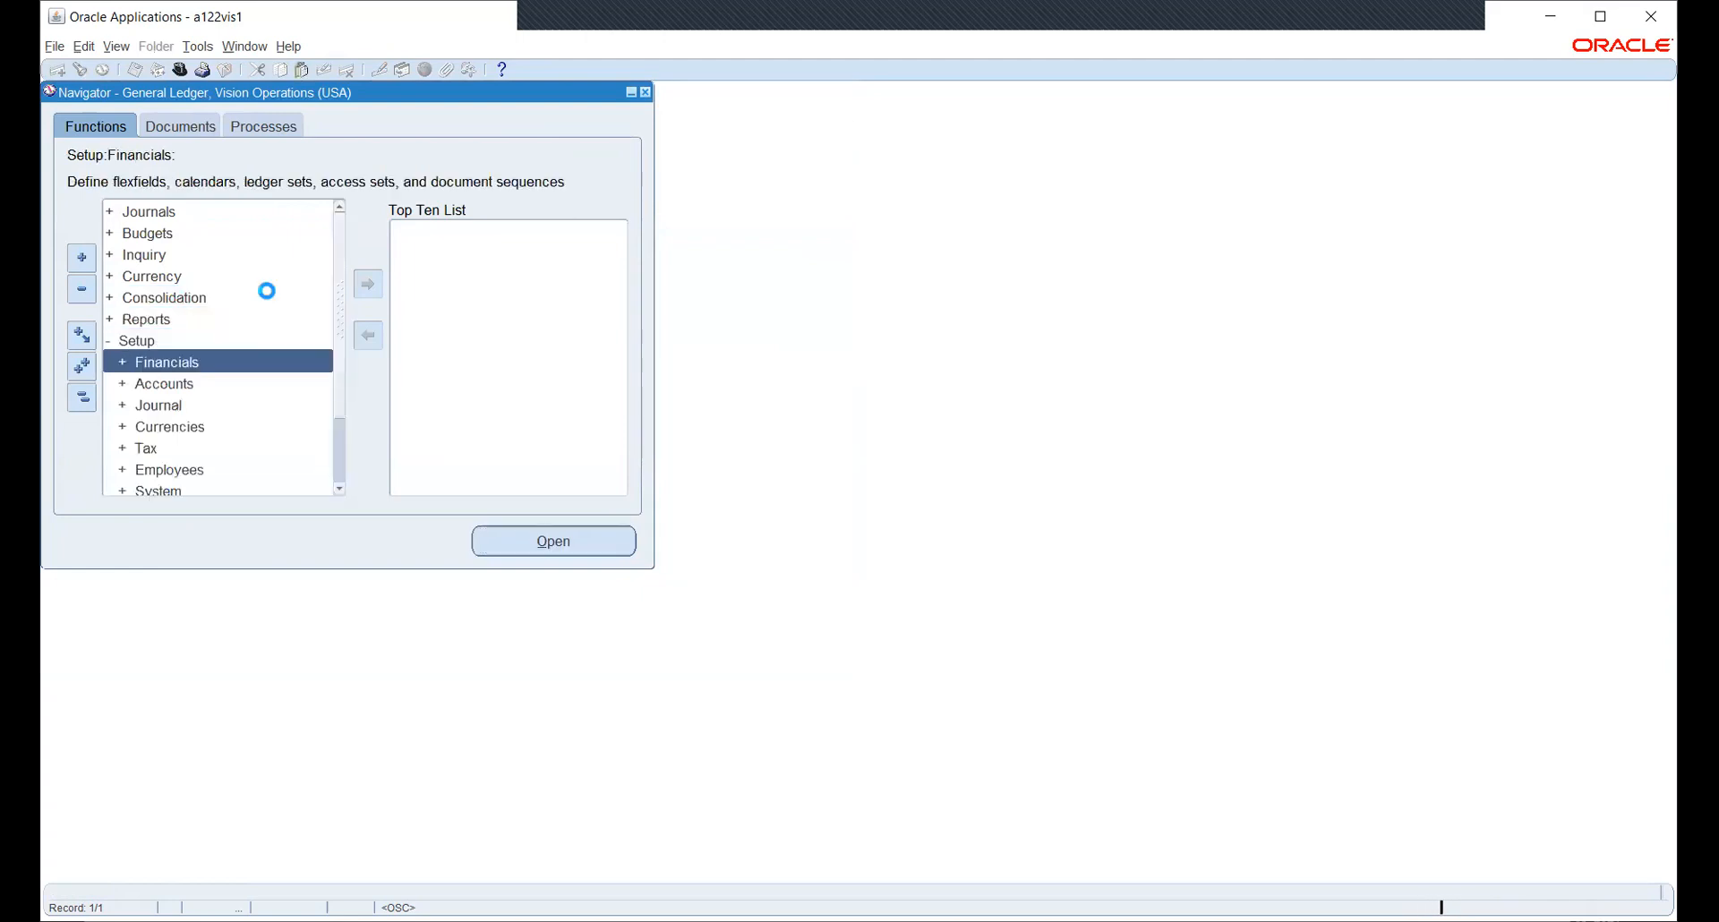
{"action": "key", "text": "Return"}
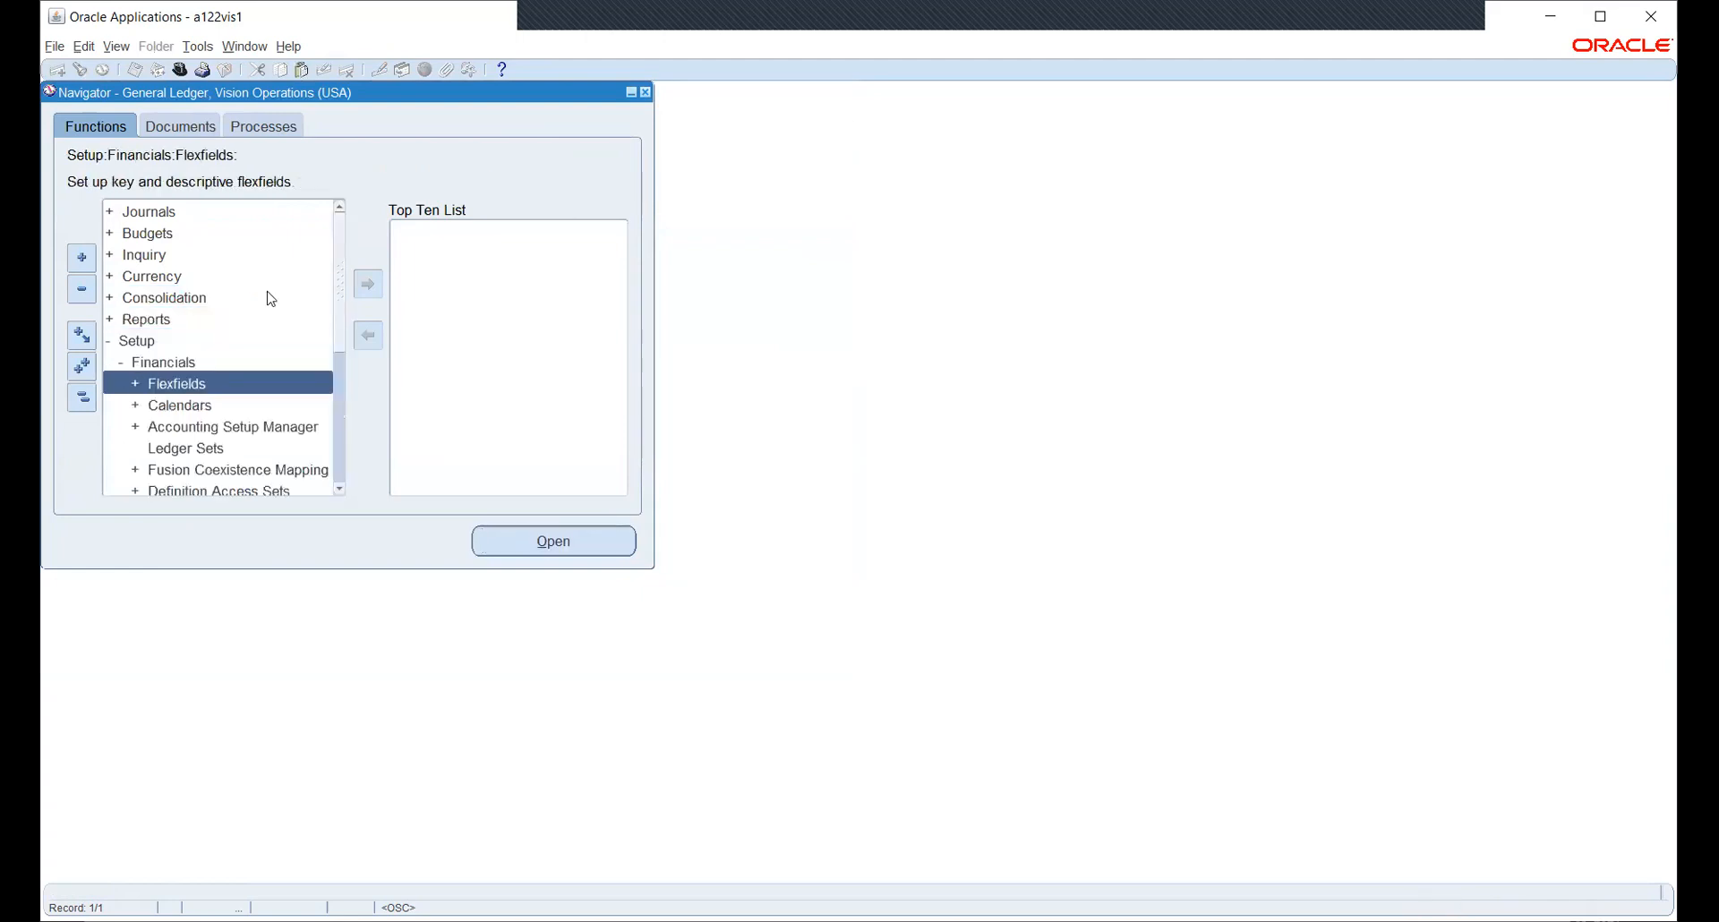
{"action": "key", "text": "Down"}
{"action": "key", "text": "Down"}
{"action": "key", "text": "Return"}
{"action": "key", "text": "Return"}
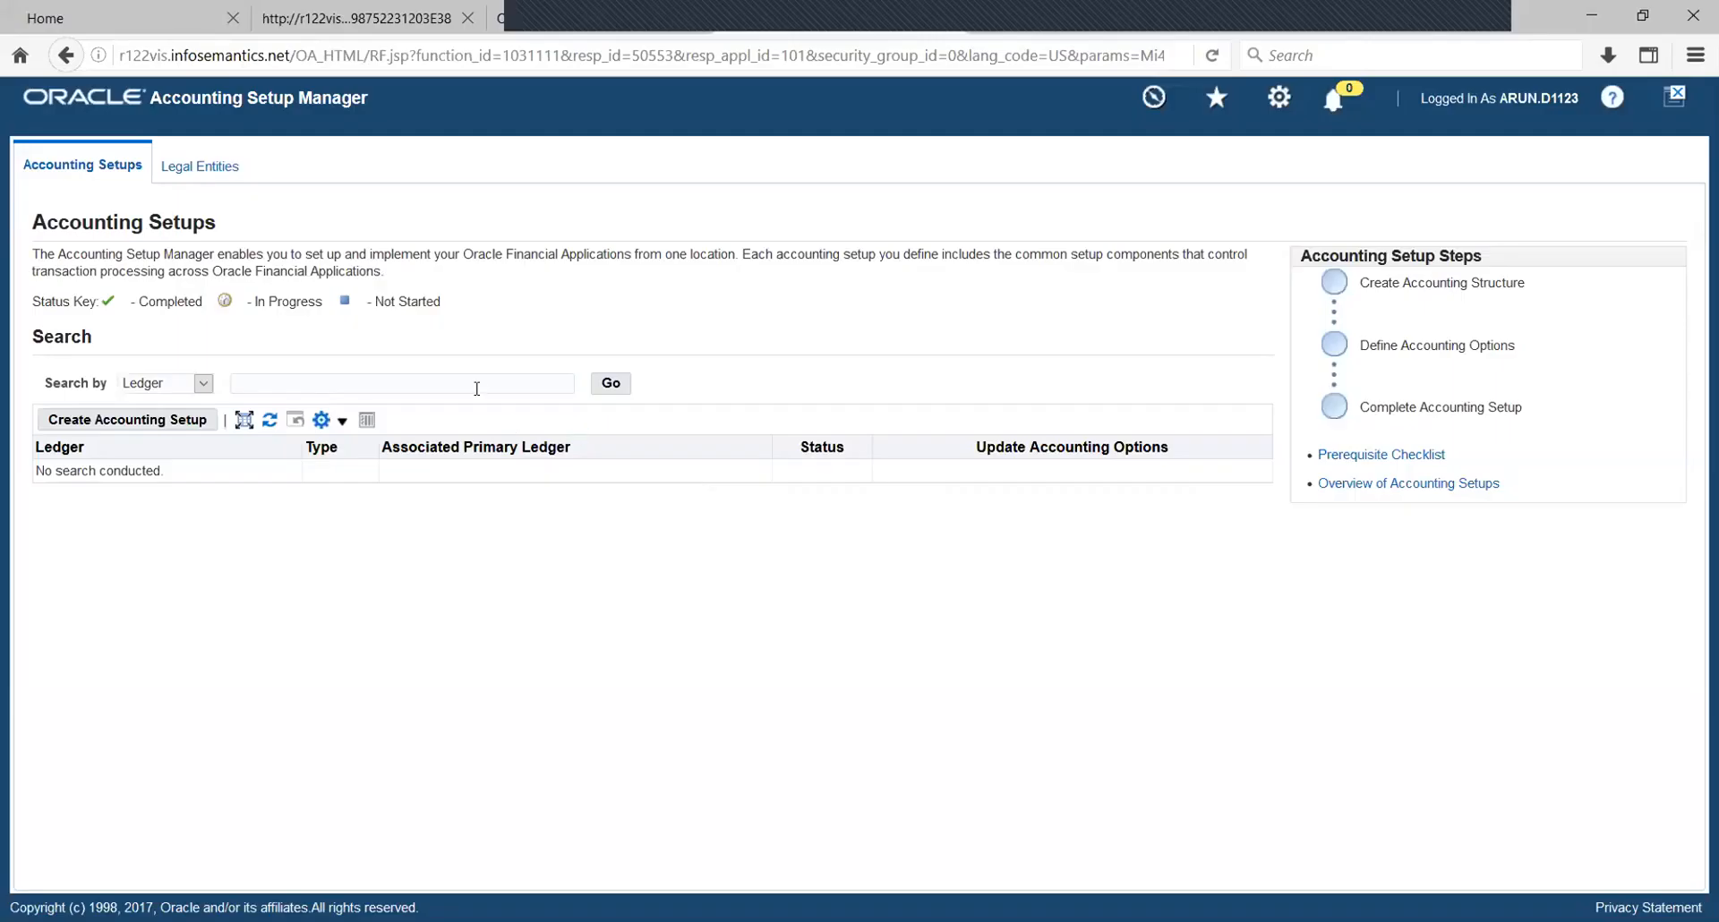
- Search ledgers for HW% and open HW_PL's Operating Units page listing its five units
{"action": "type", "text": "HW"}
{"action": "key", "text": "Return"}
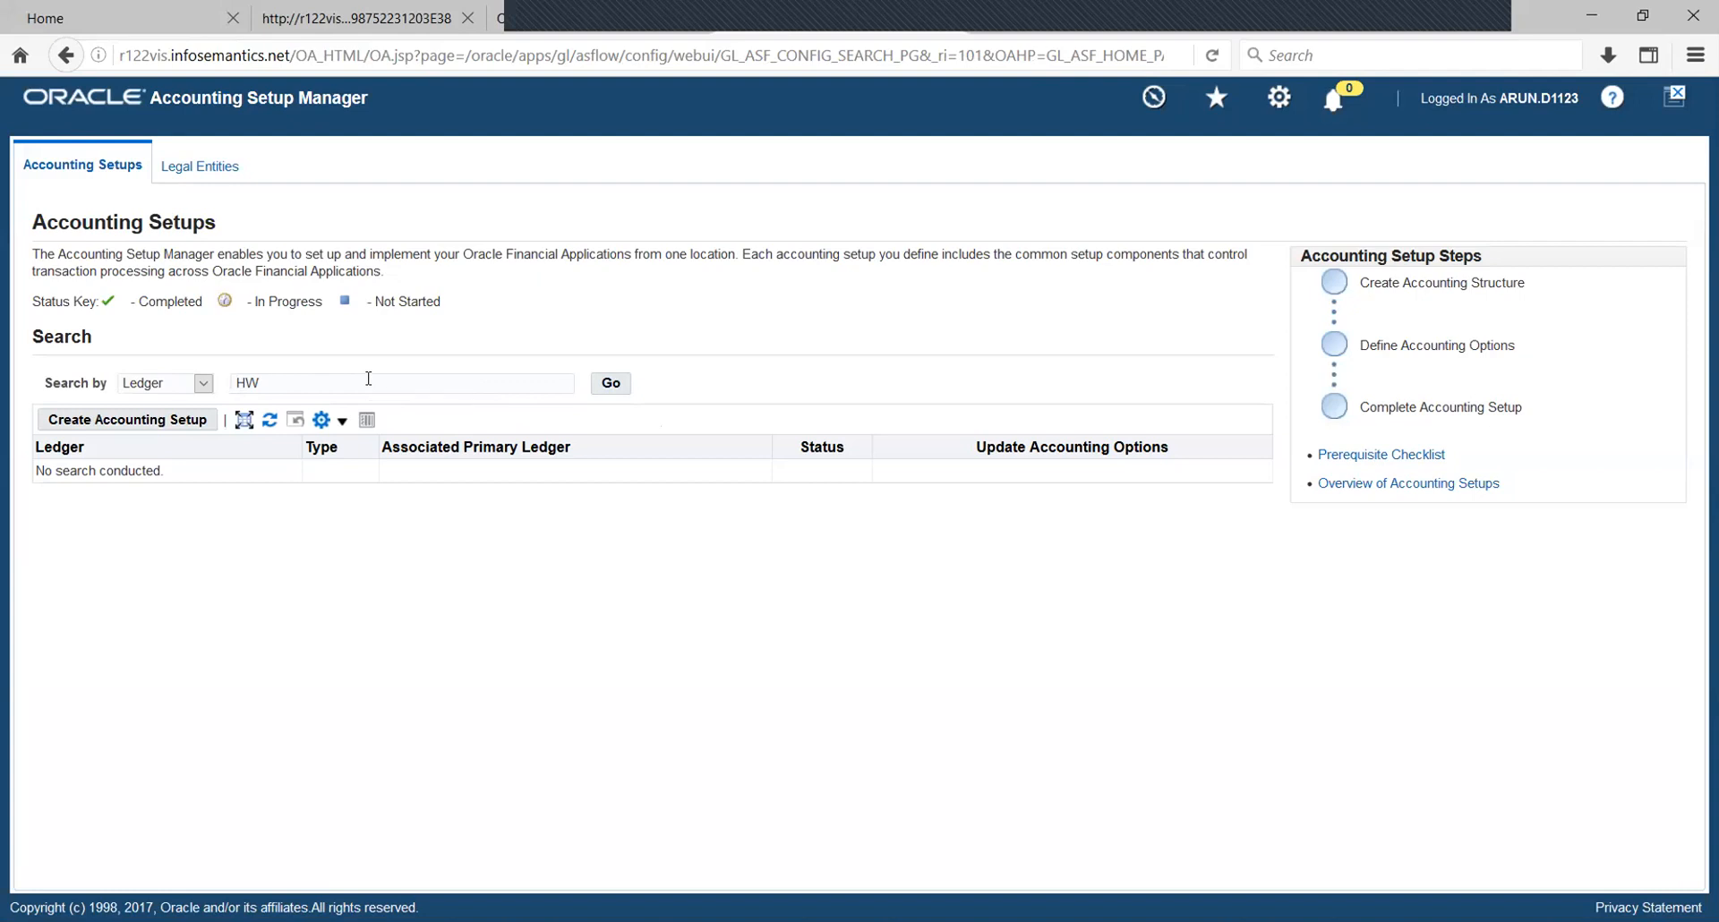
{"action": "type", "text": "%"}
{"action": "left_click", "coordinate": [611, 383]}
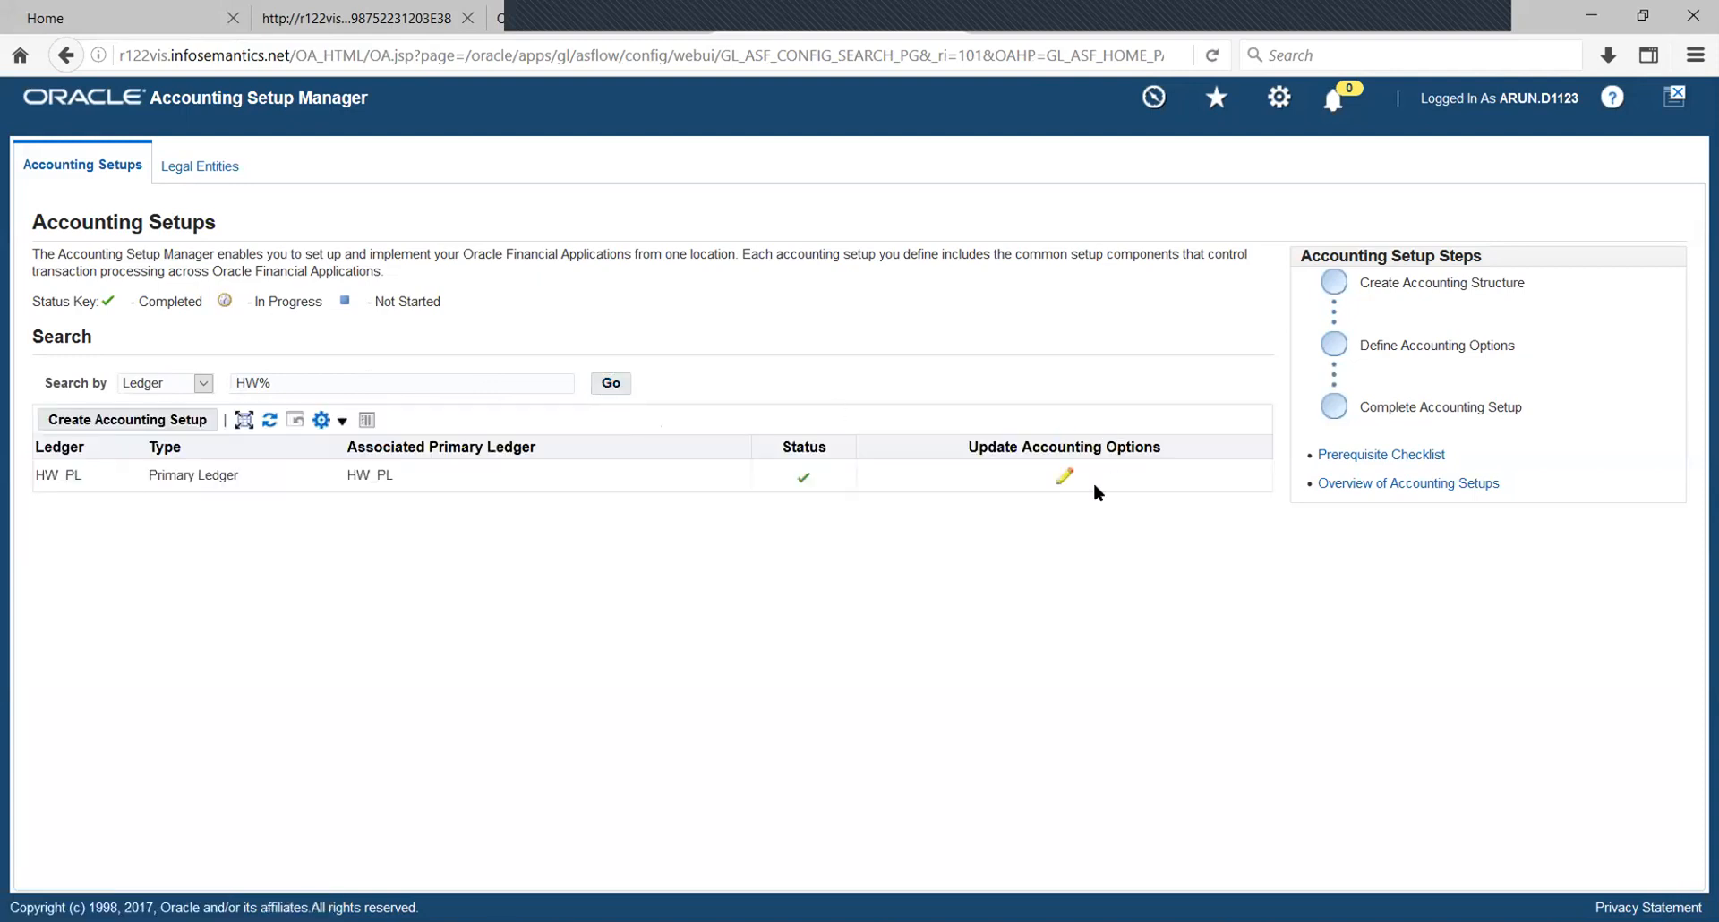
{"action": "left_click", "coordinate": [1063, 475]}
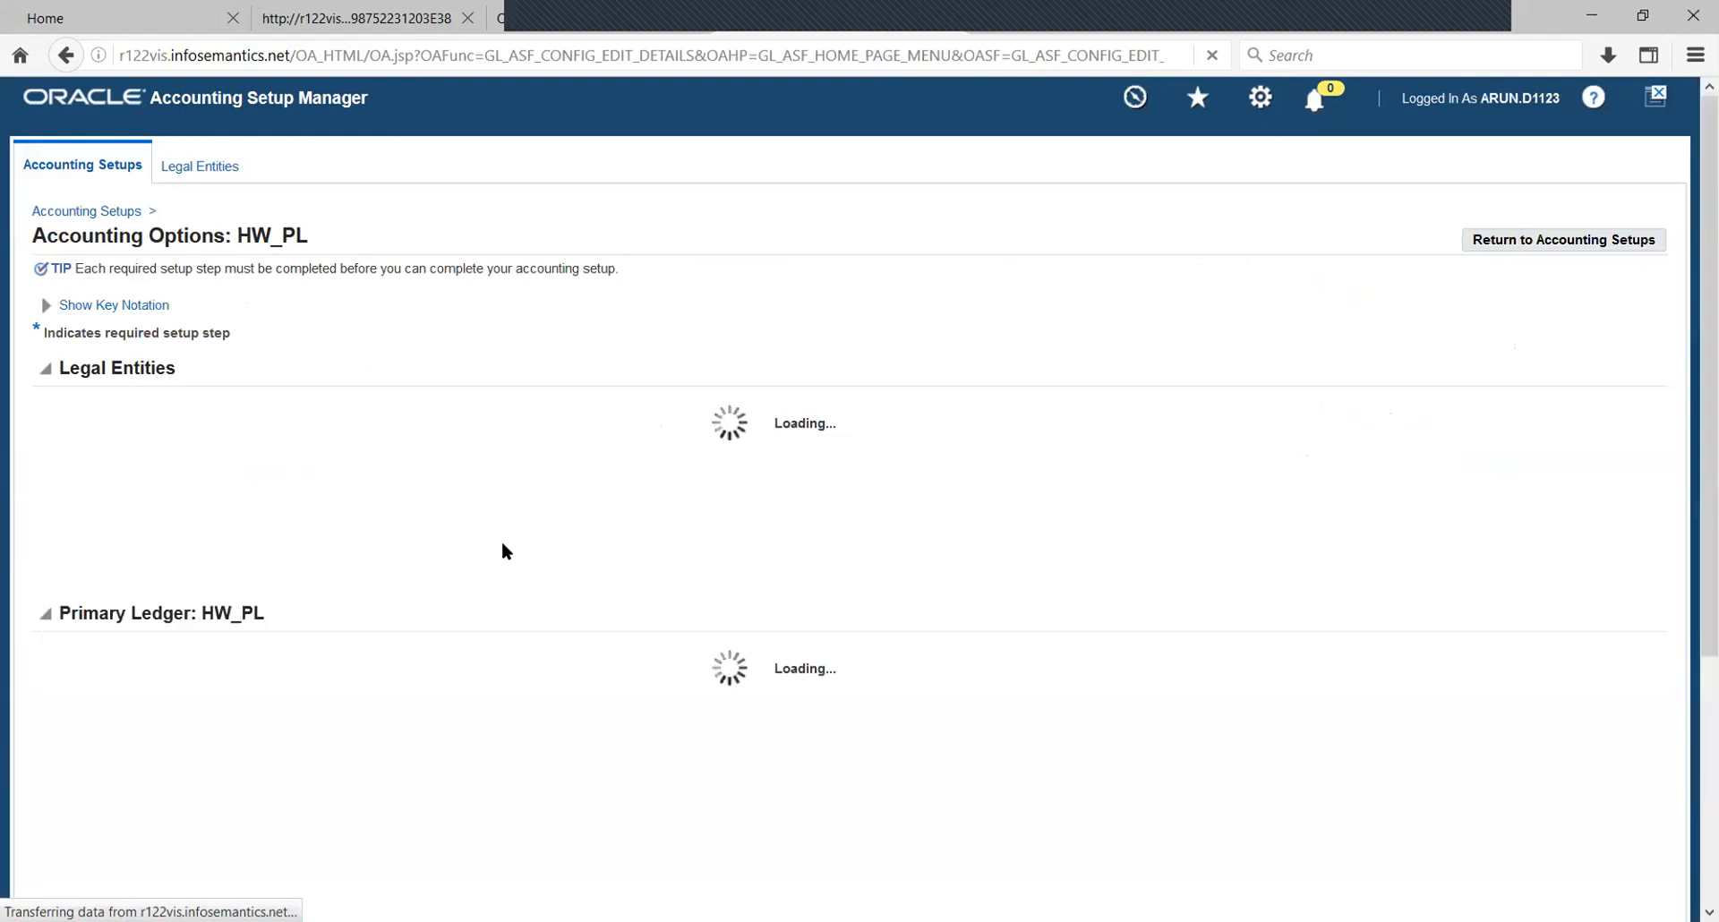
{"action": "scroll", "coordinate": [796, 632], "scroll_direction": "down", "scroll_amount": 2}
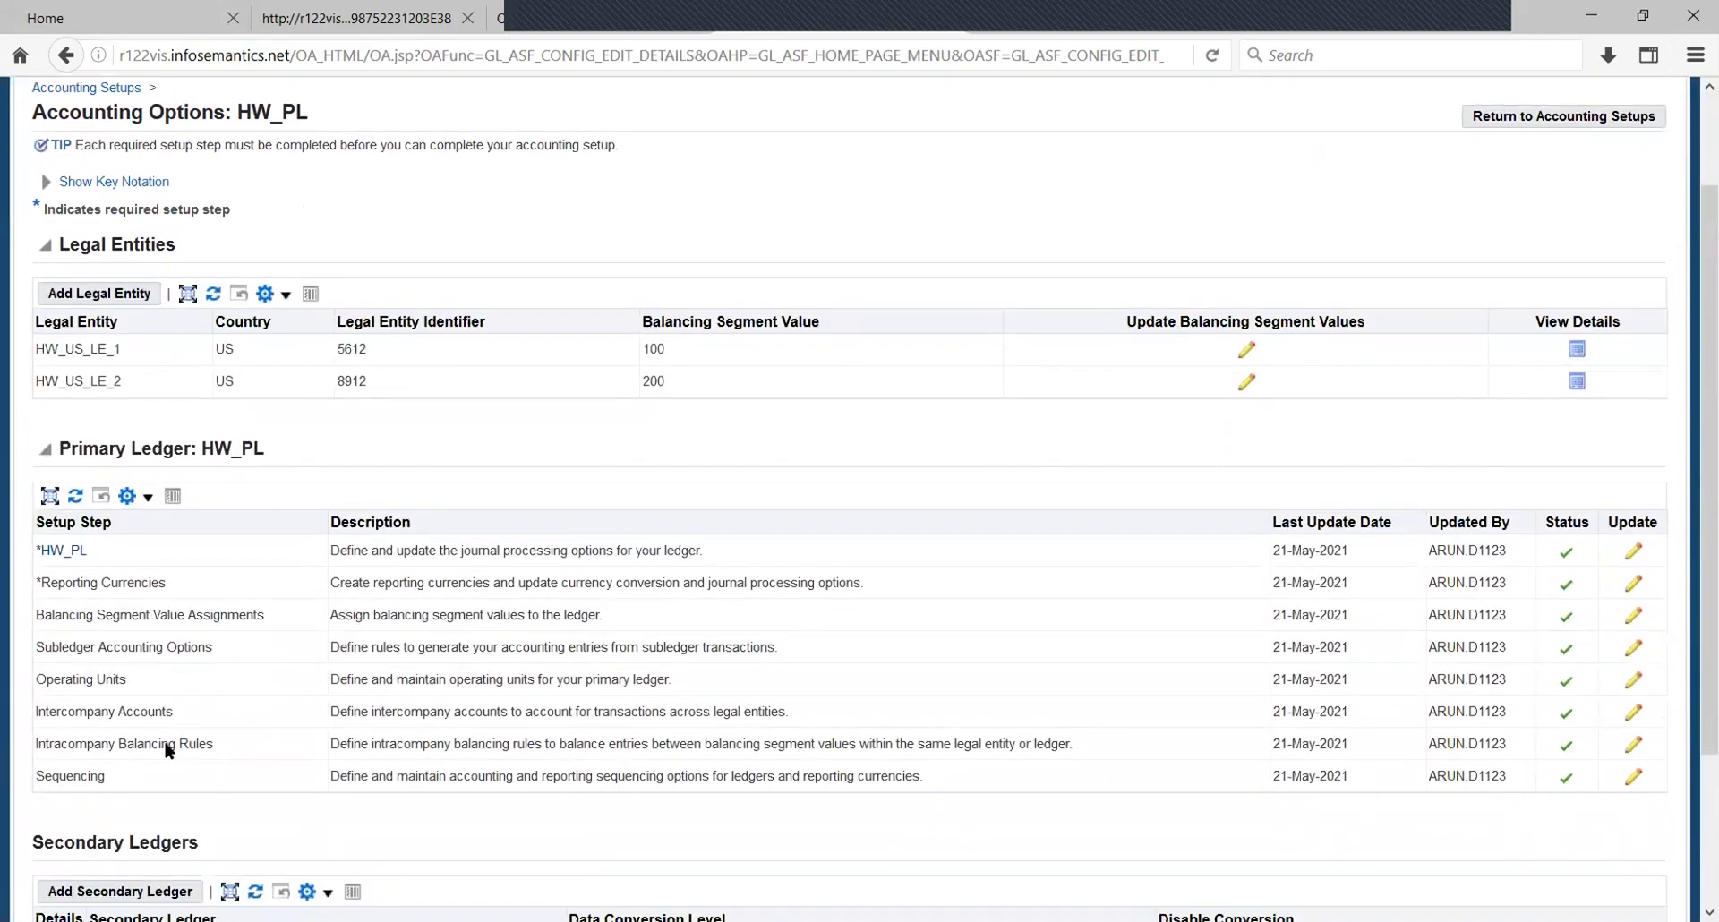
{"action": "left_click", "coordinate": [1633, 680]}
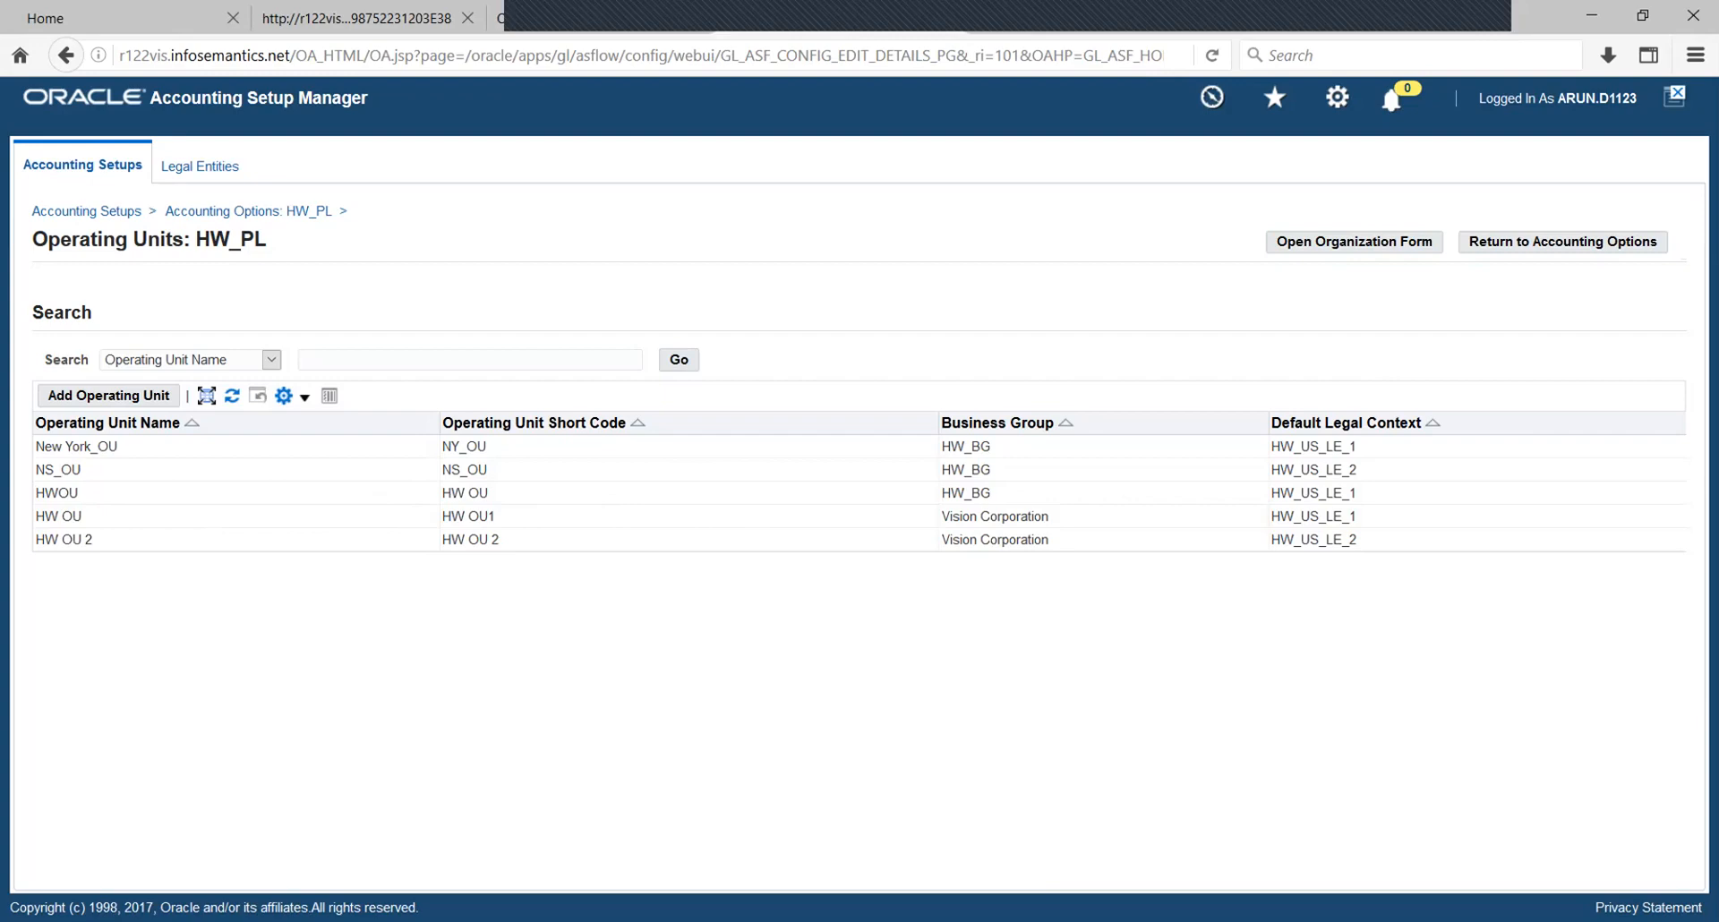
{"action": "key", "text": "alt+Tab"}
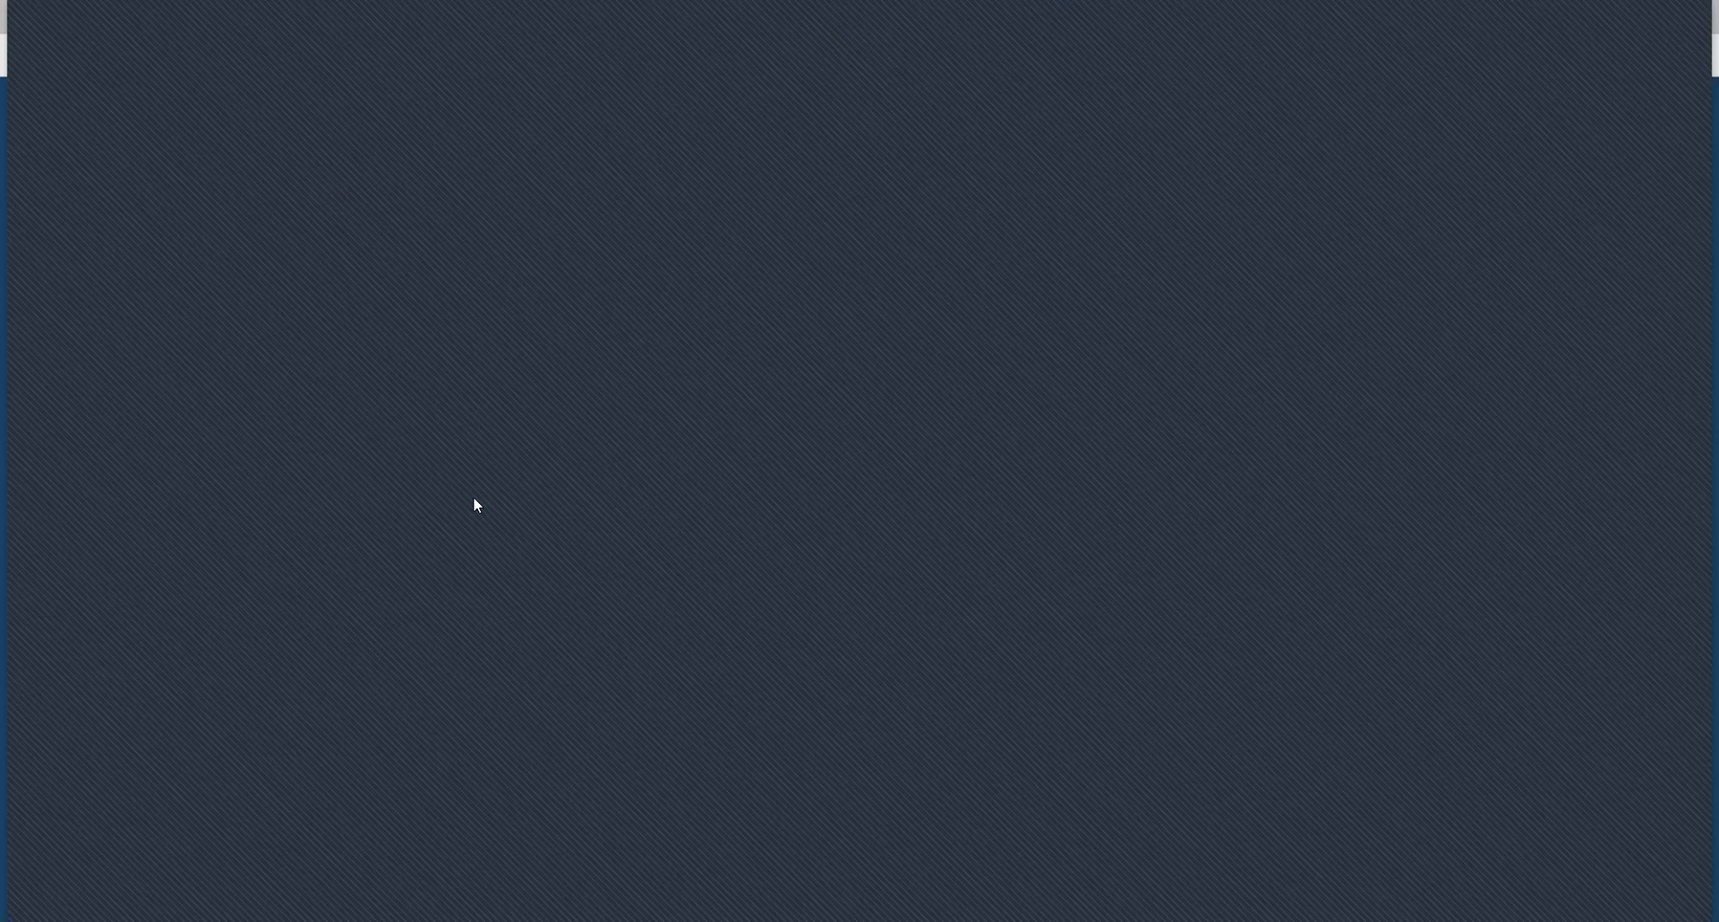
- Bring the Oracle Applications General Ledger Navigator back to the front
{"action": "left_click", "coordinate": [513, 535]}
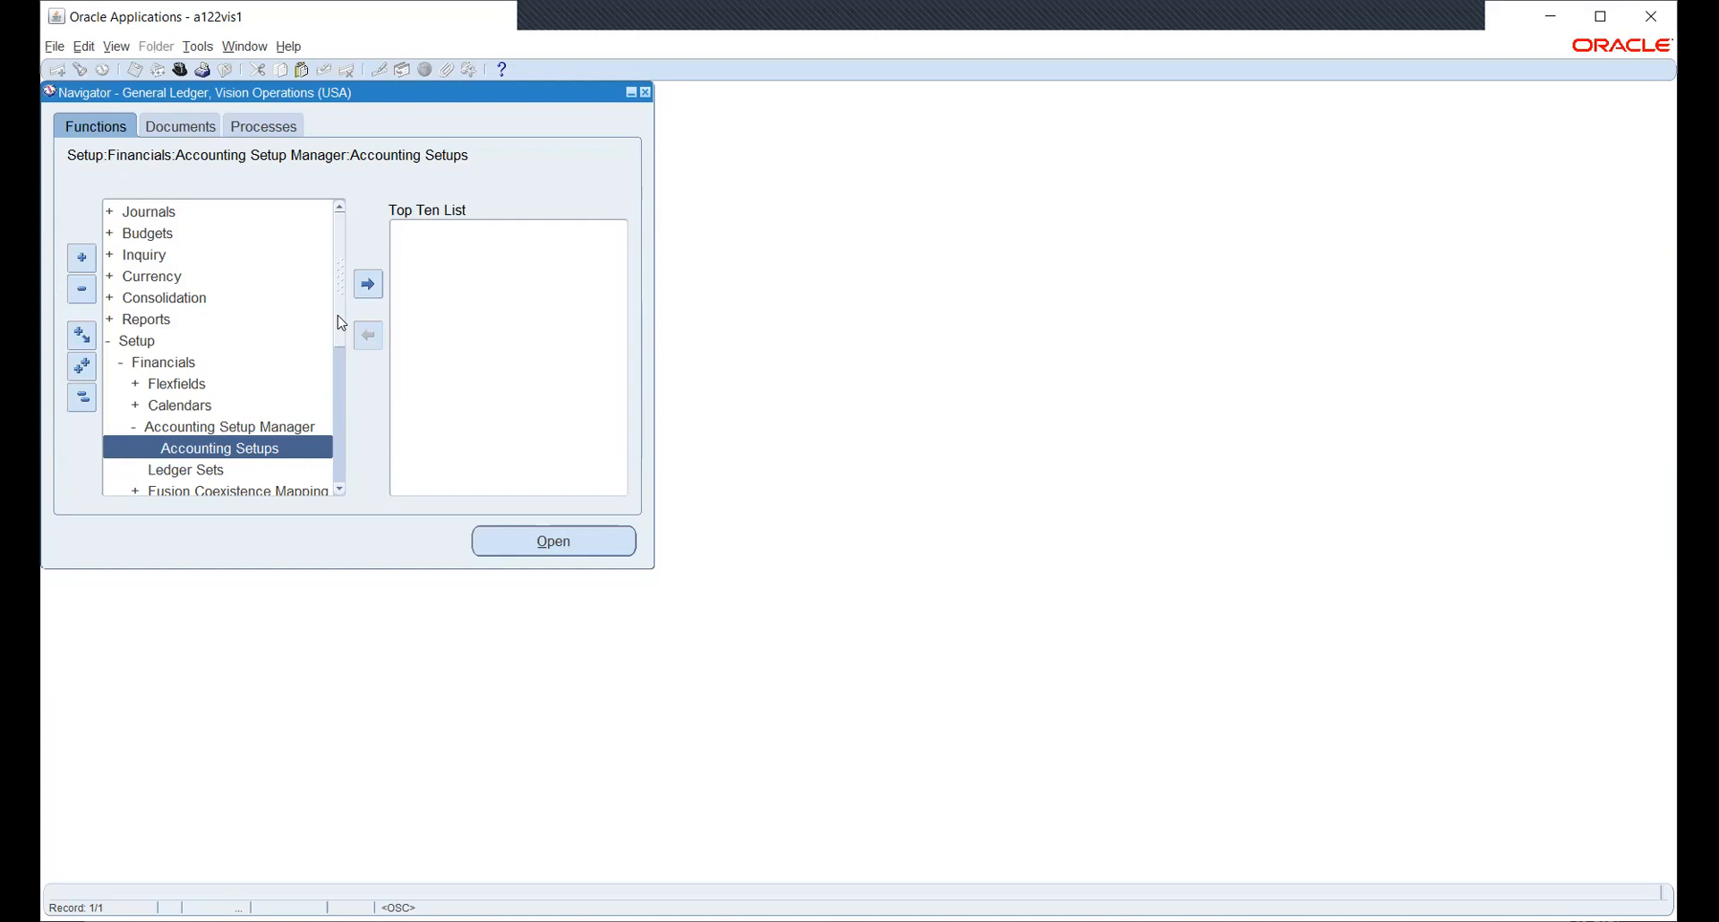
- Collapse the Navigator to top level and look up the HW_PO responsibility via hw_P% without switching
{"action": "left_click", "coordinate": [83, 398]}
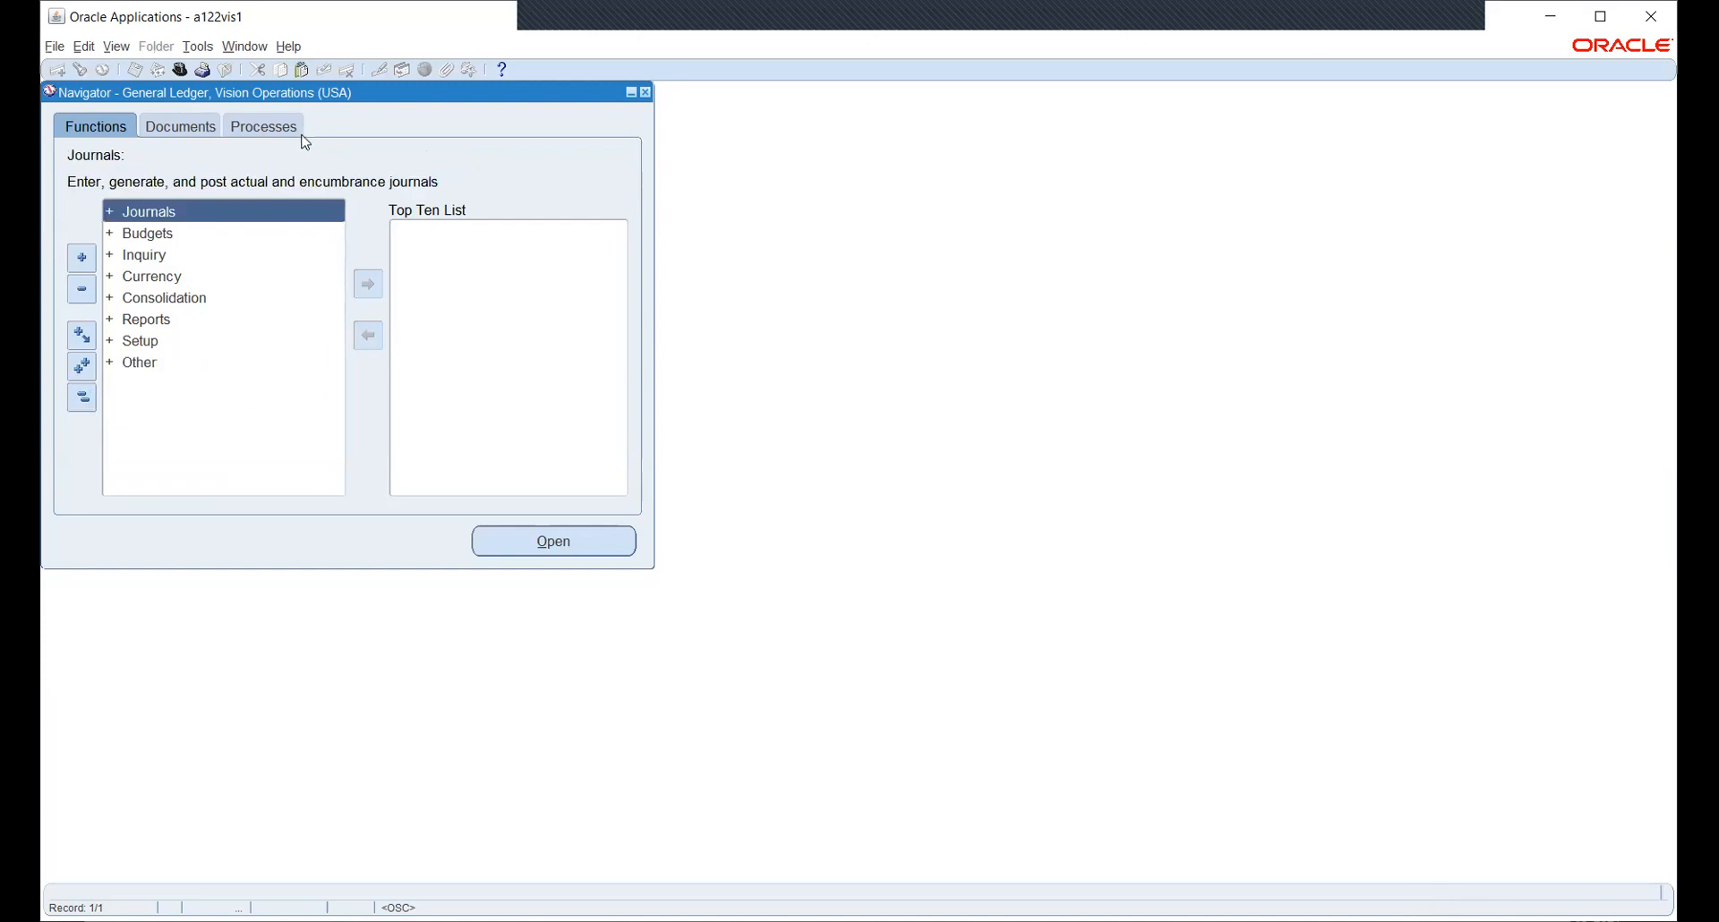
{"action": "left_click", "coordinate": [182, 70]}
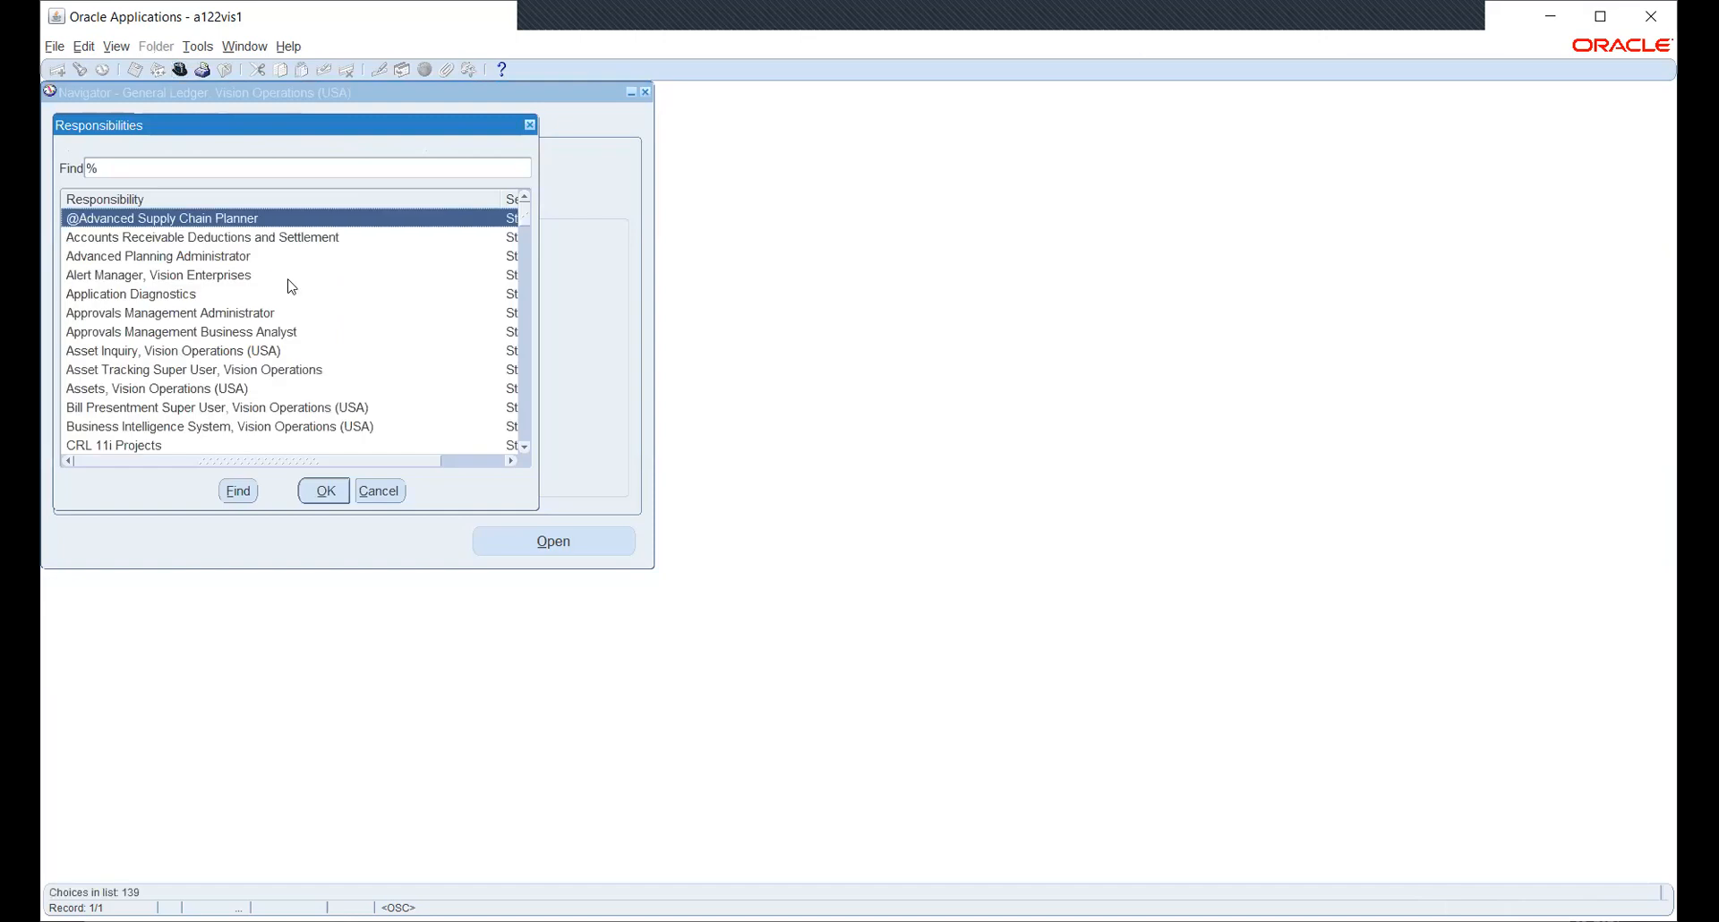
{"action": "type", "text": "hw_P"}
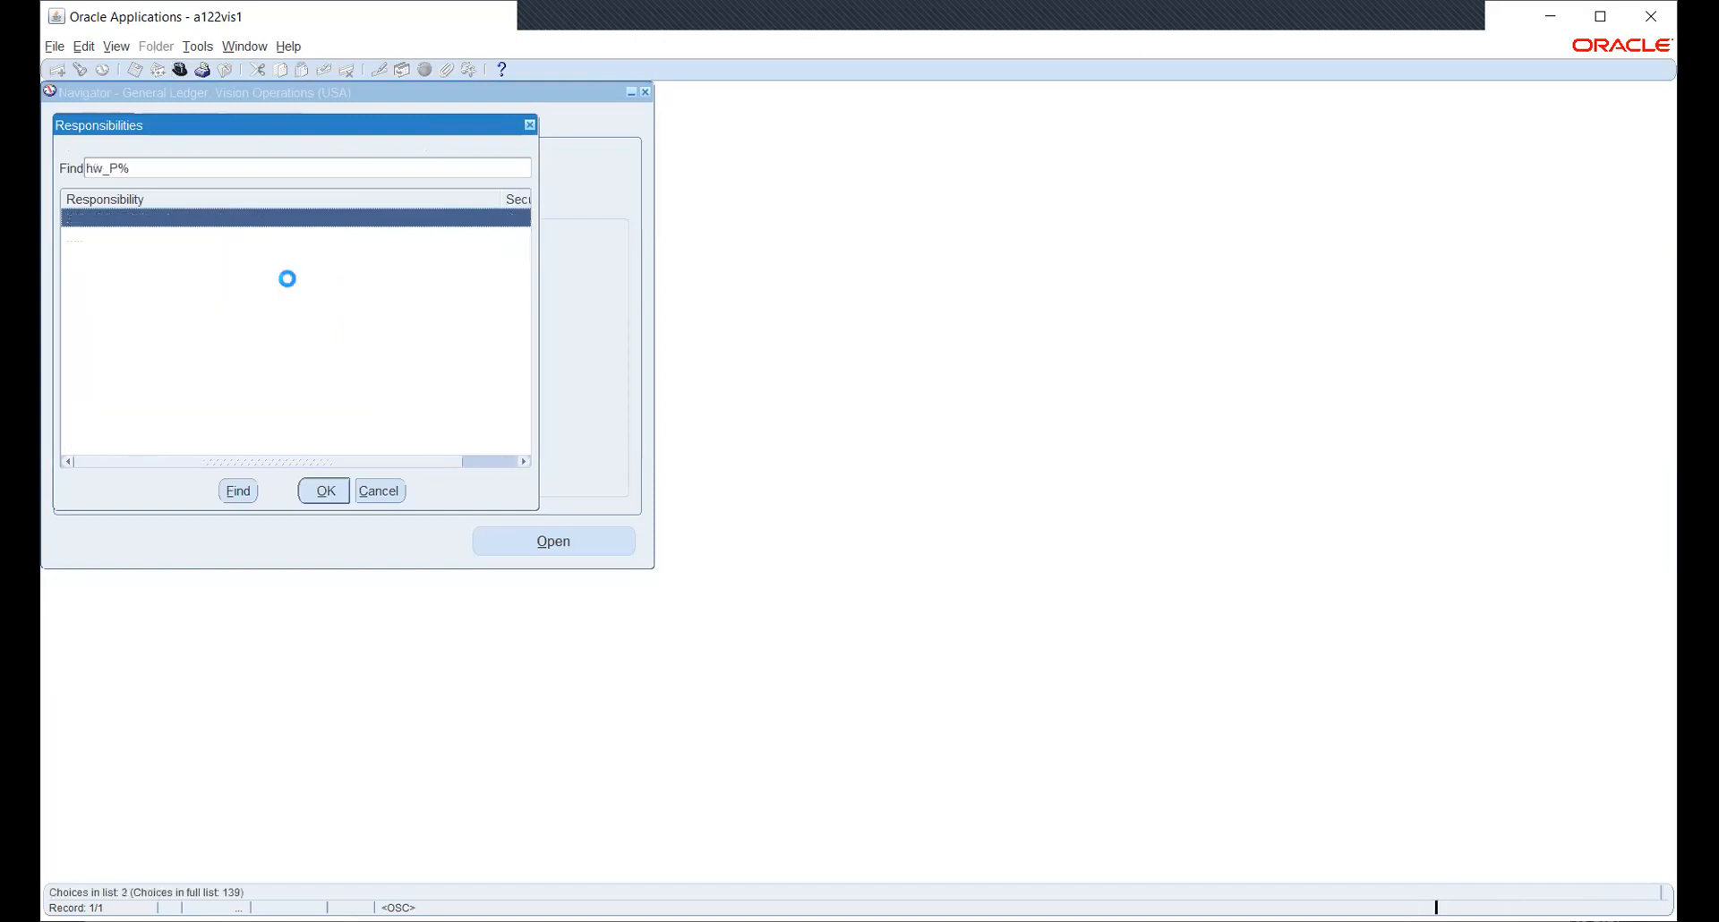
{"action": "left_click", "coordinate": [118, 240]}
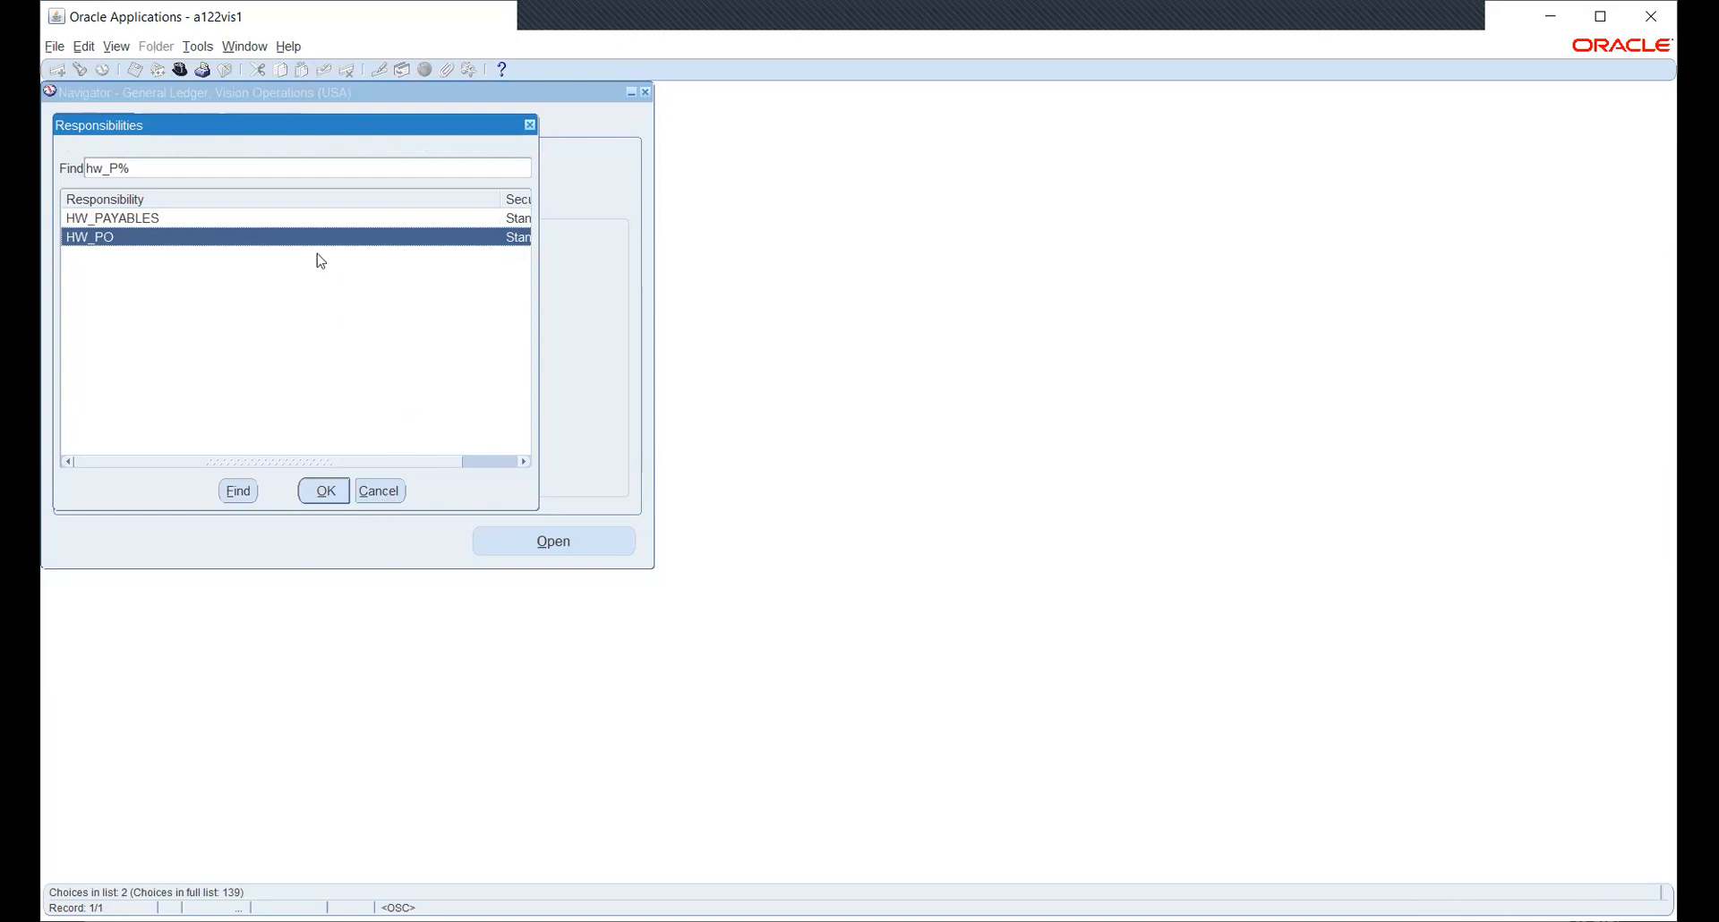
{"action": "key", "text": "Return"}
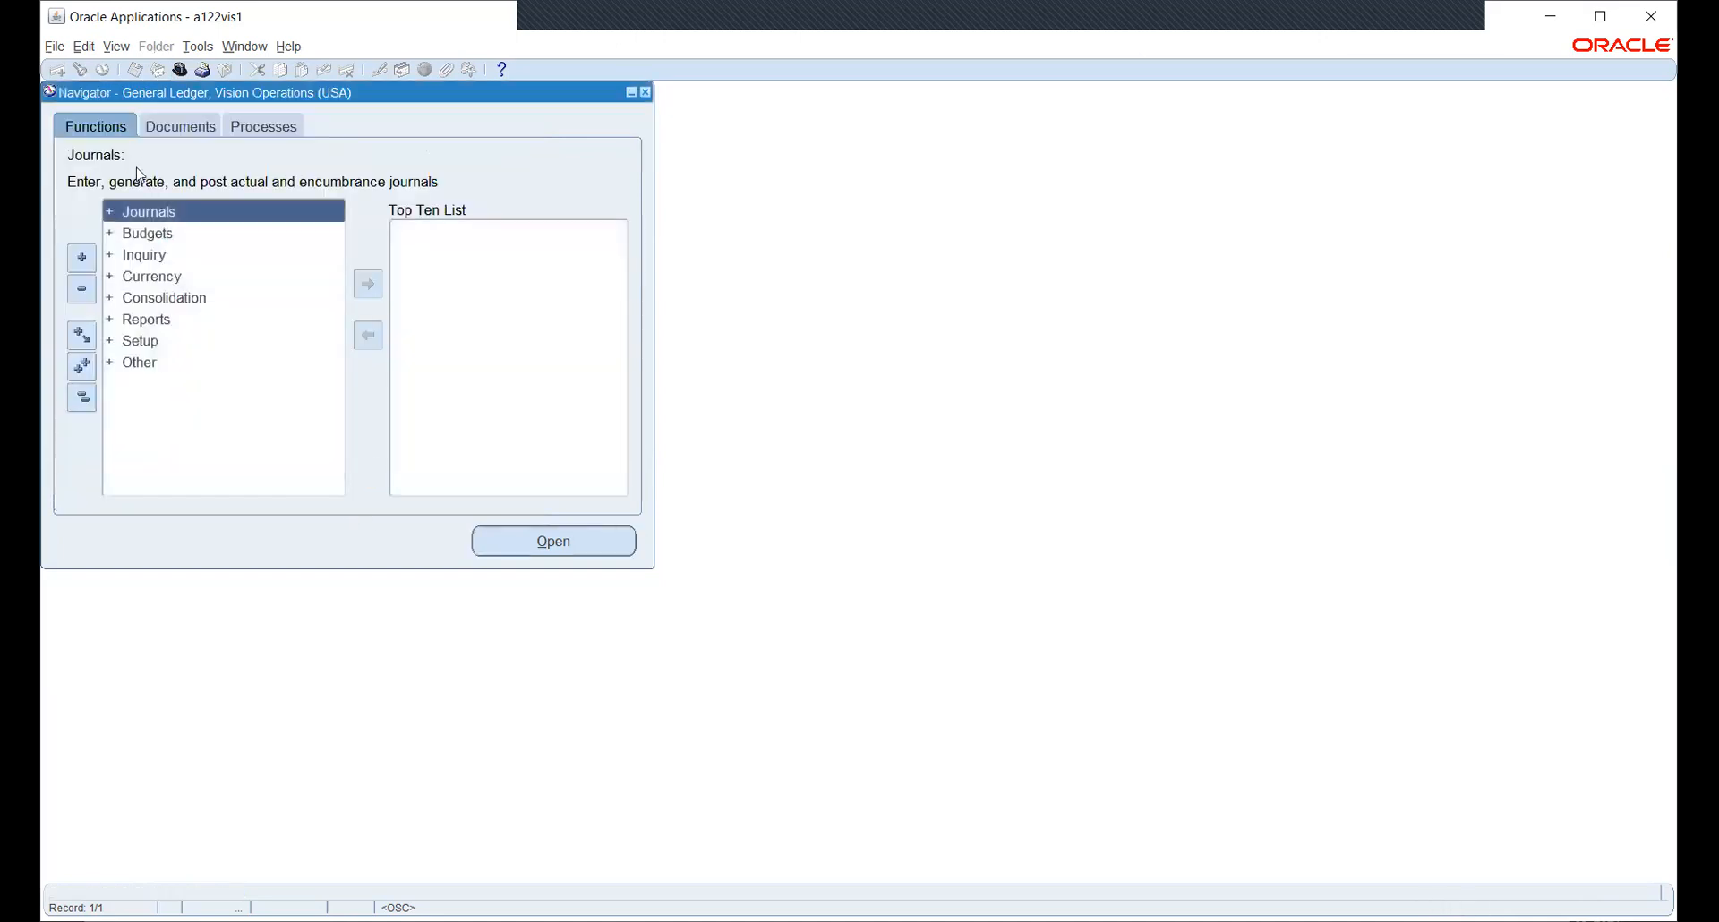